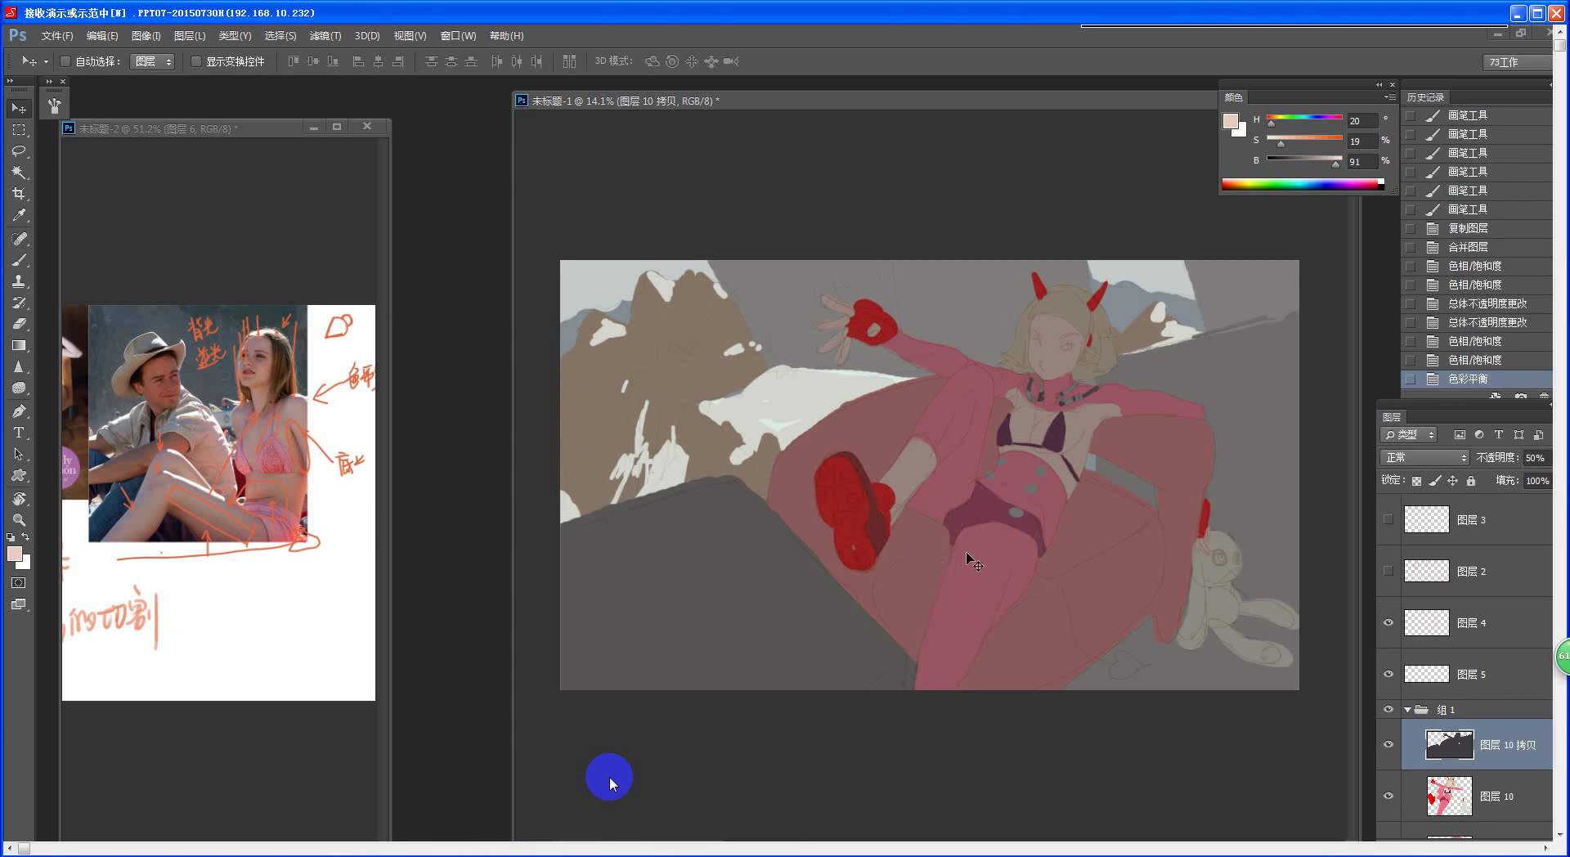
- Cut the part of the shadow layer 图层 10 拷贝 covered by the character layer 图层 10 onto its own layer
scroll(964, 624, "down", 5, "alt")
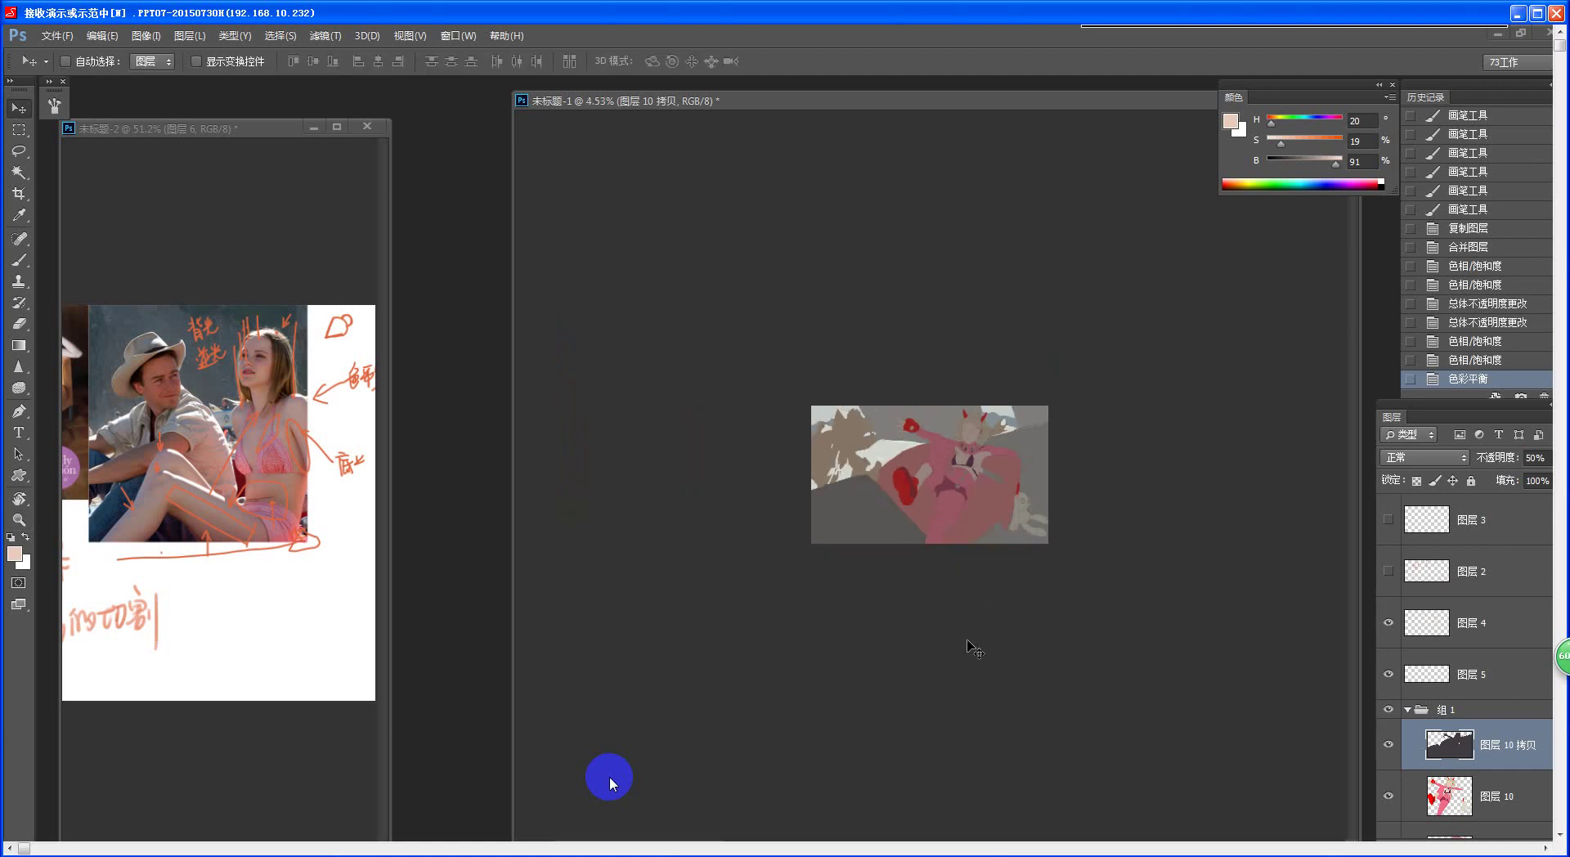
key("z")
left_click_drag(1012, 509, 1036, 603)
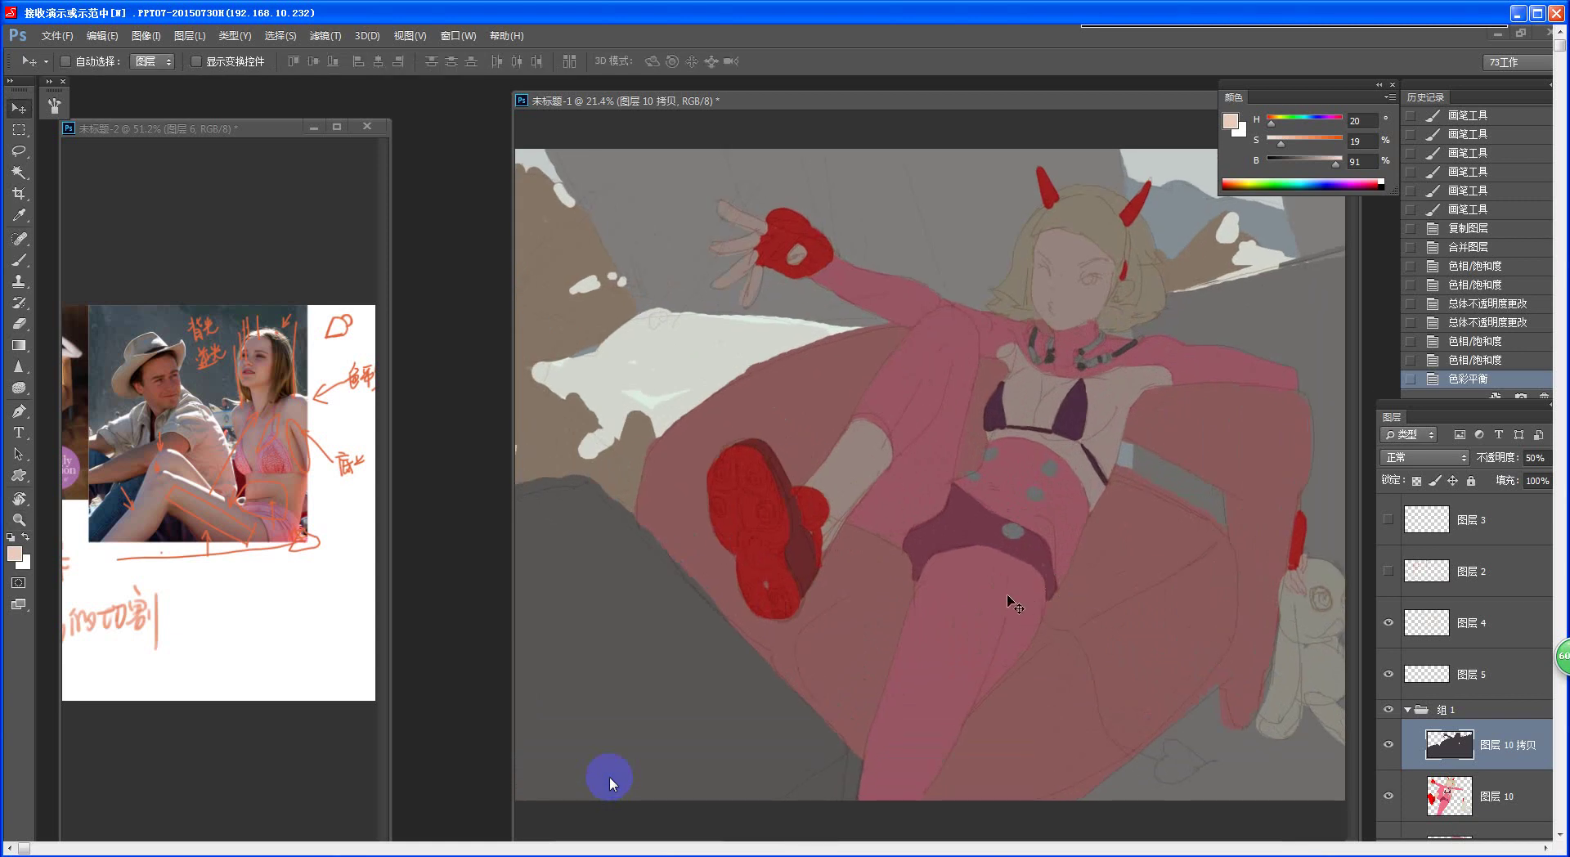
key("z")
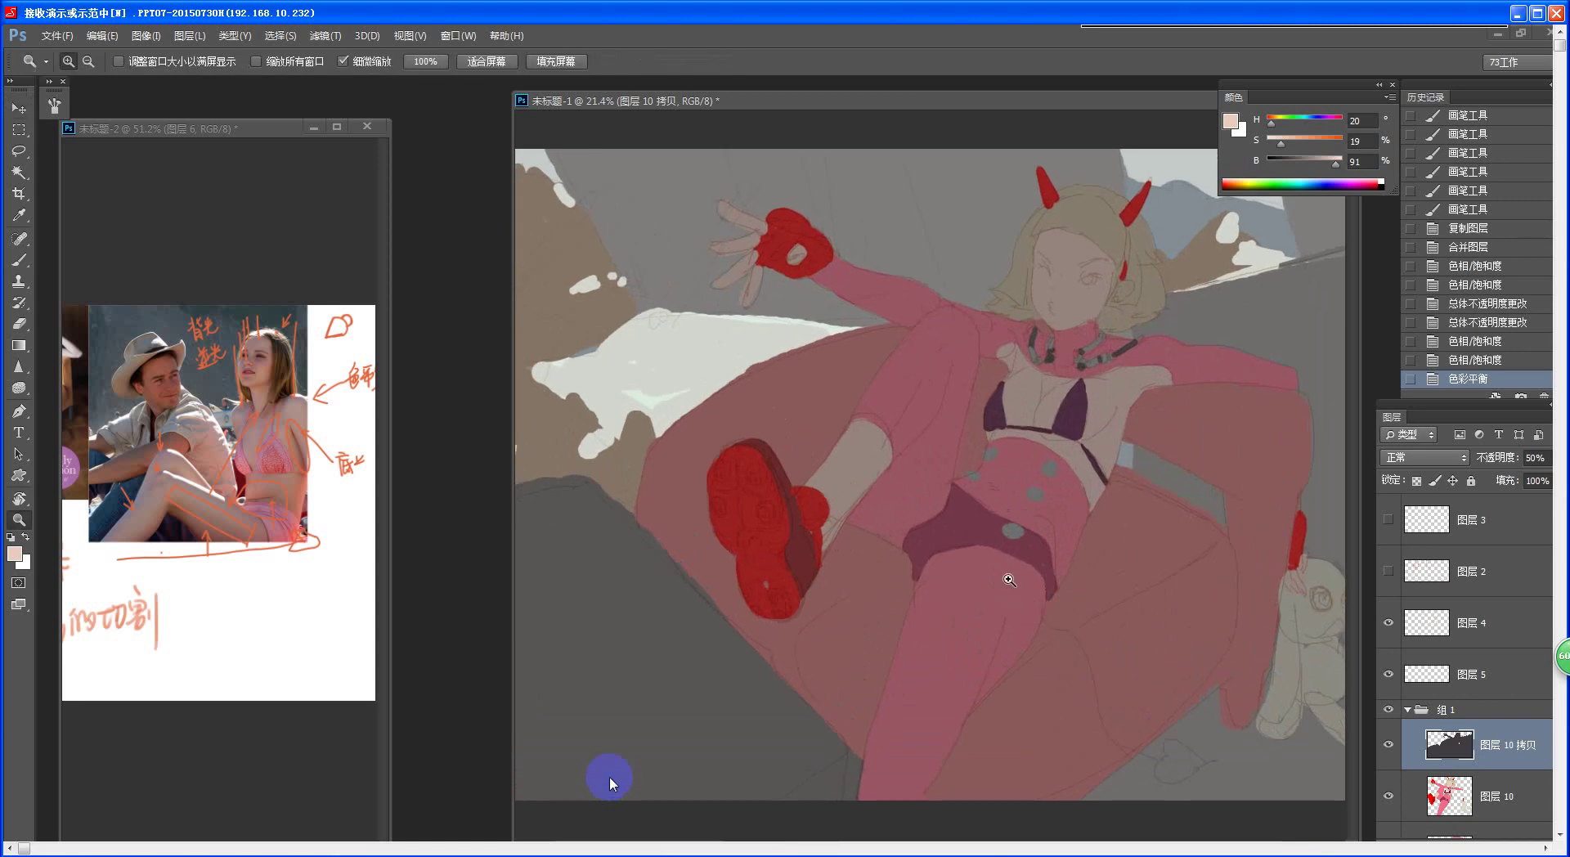
left_click_drag(1032, 574, 1106, 432)
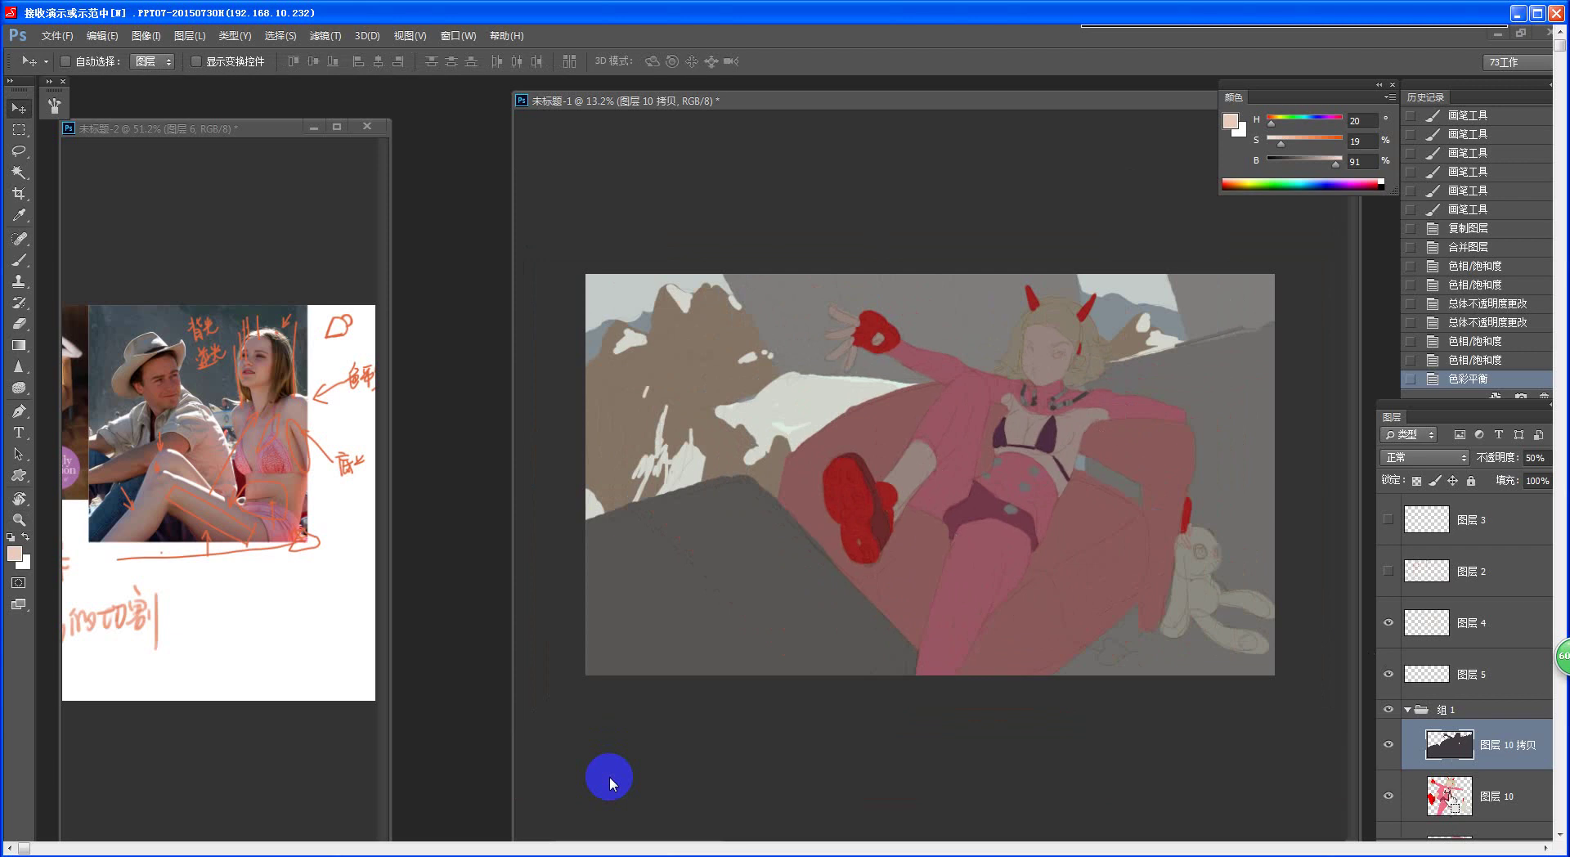
left_click(1450, 797, "ctrl")
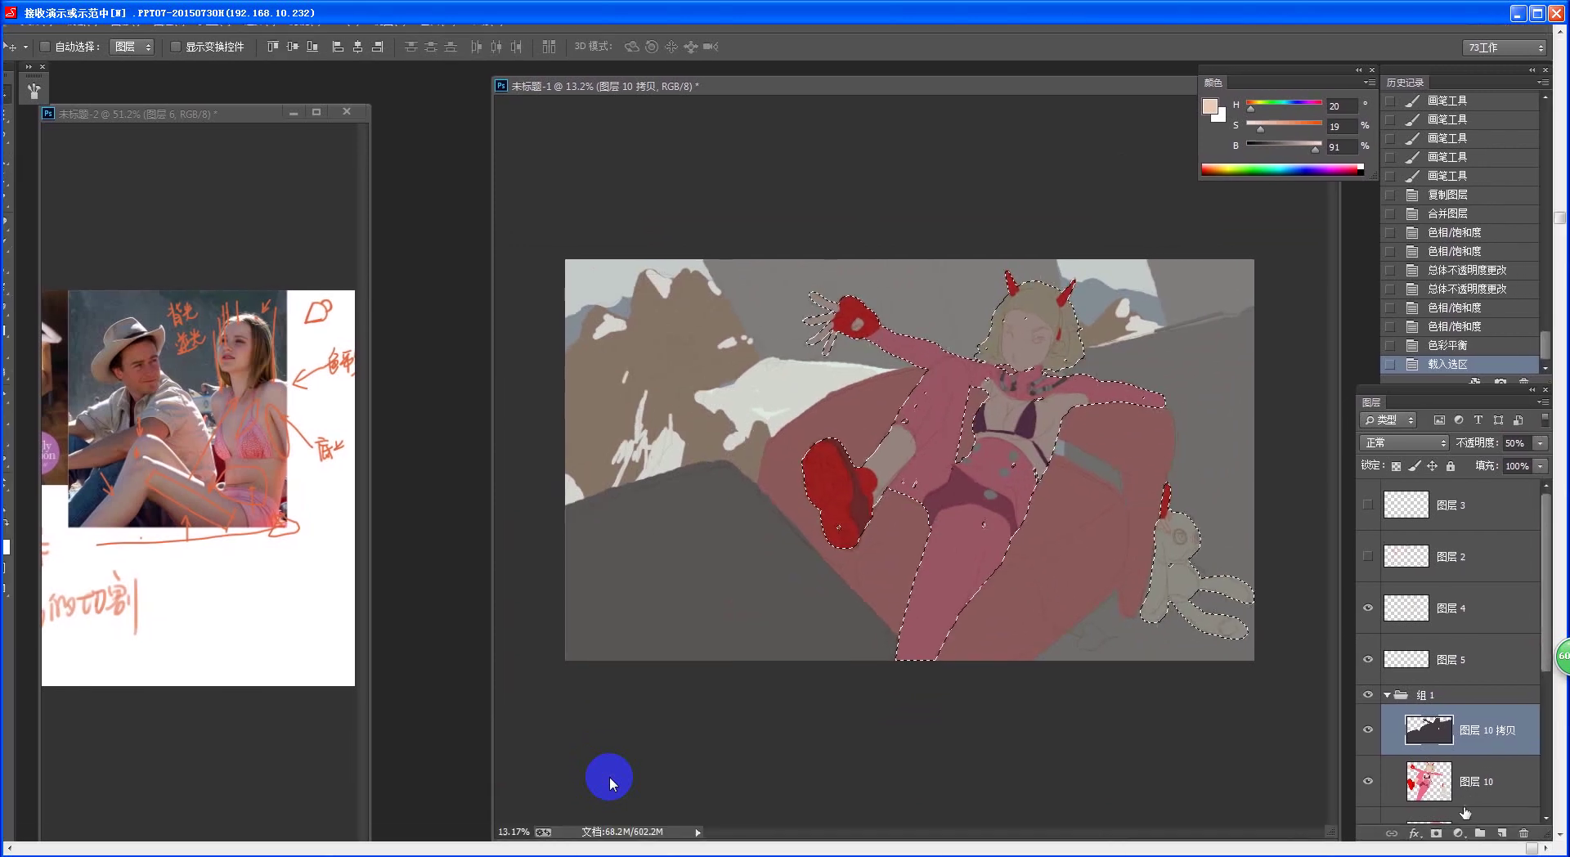
key("ctrl+shift+j")
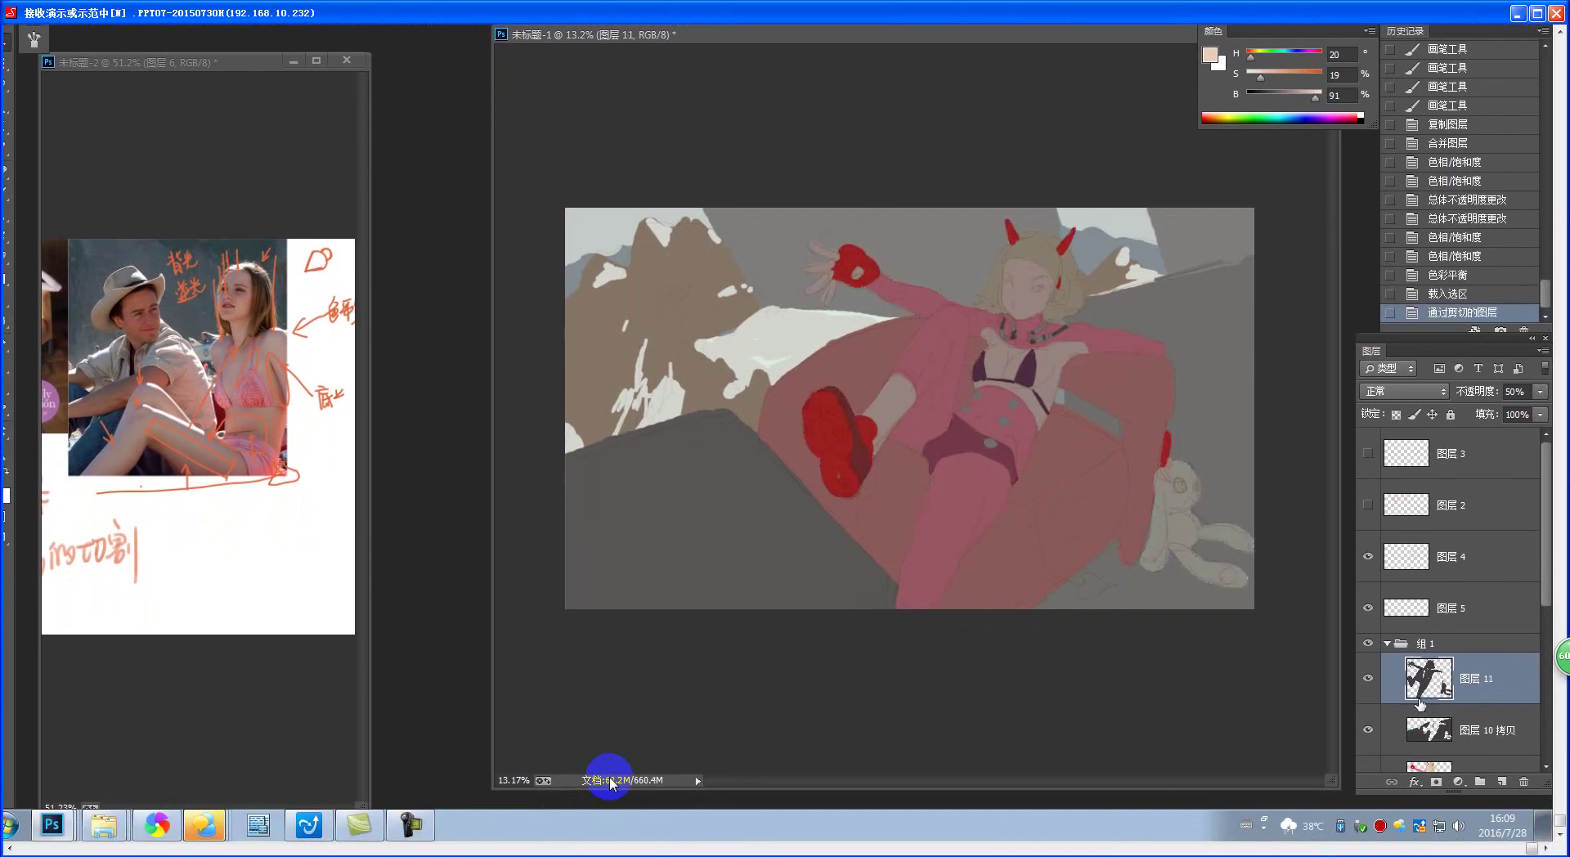
- Load the outline of 图层 7 as a selection and cut that area of 图层 10 拷贝 onto its own layer
scroll(1519, 663, "down", 3)
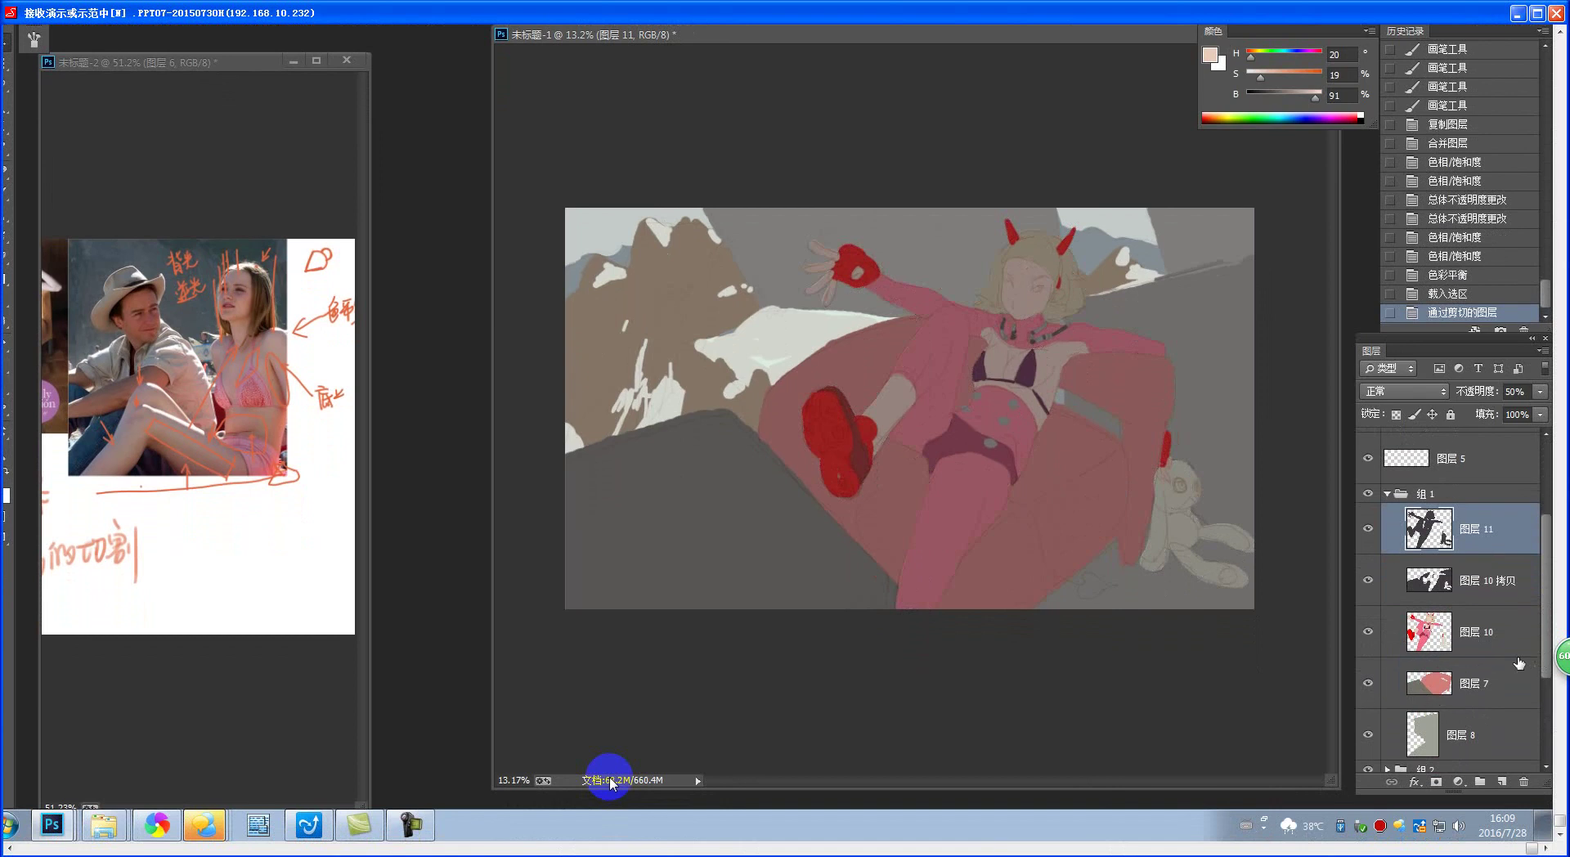
left_click(1462, 687)
left_click(1435, 694, "ctrl")
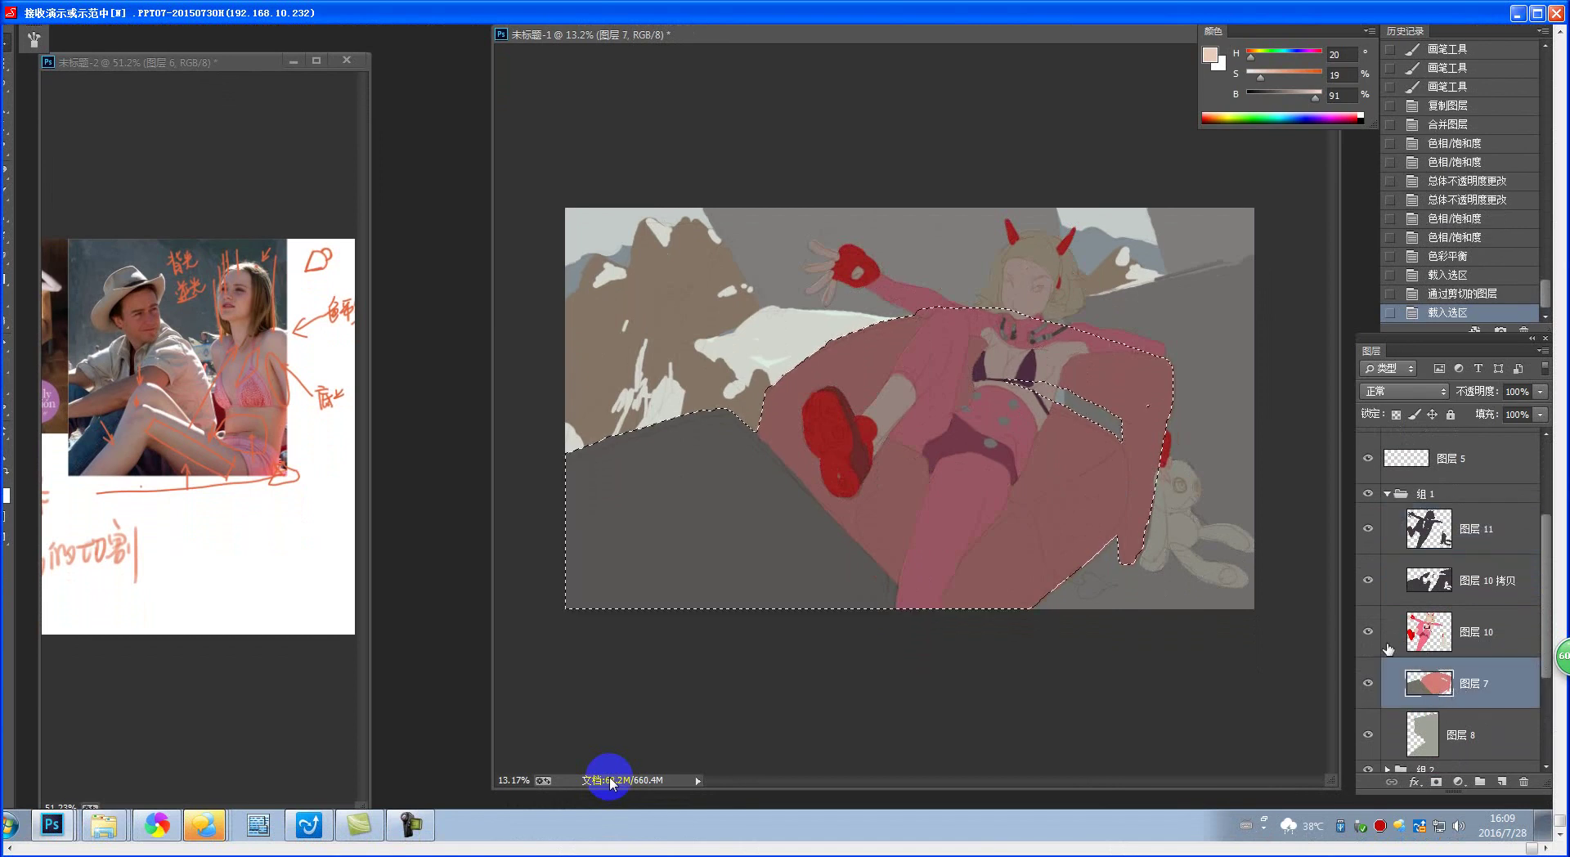
left_click(1469, 563)
key("ctrl+shift+j")
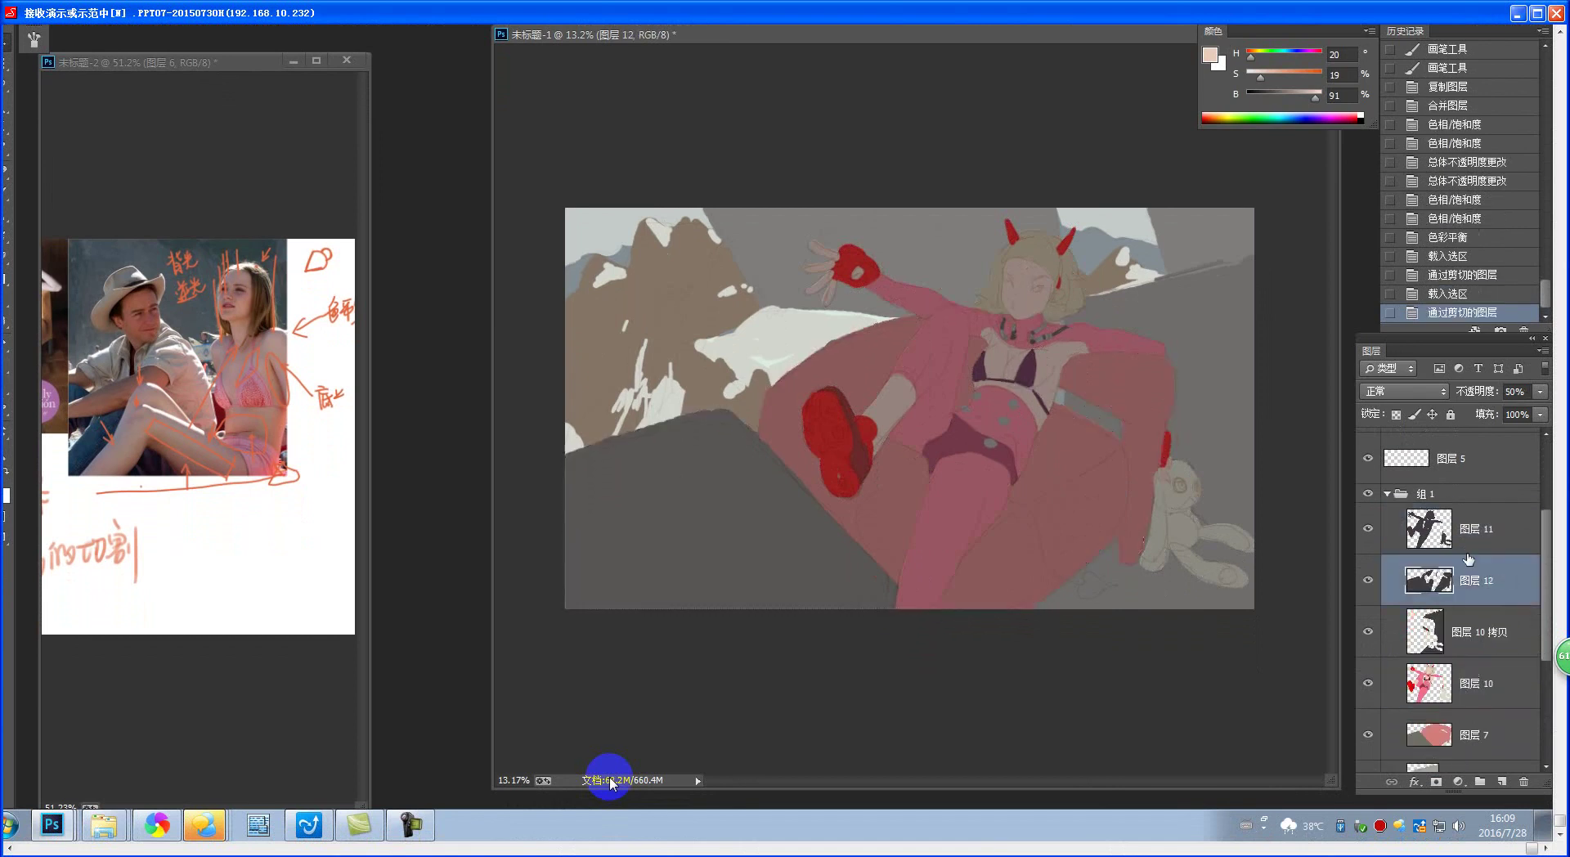
- Move 图层 10 拷贝 directly above 图层 8 and 图层 12 directly above 图层 7 in the layer order
left_click_drag(1545, 640, 1542, 661)
left_click(1469, 710)
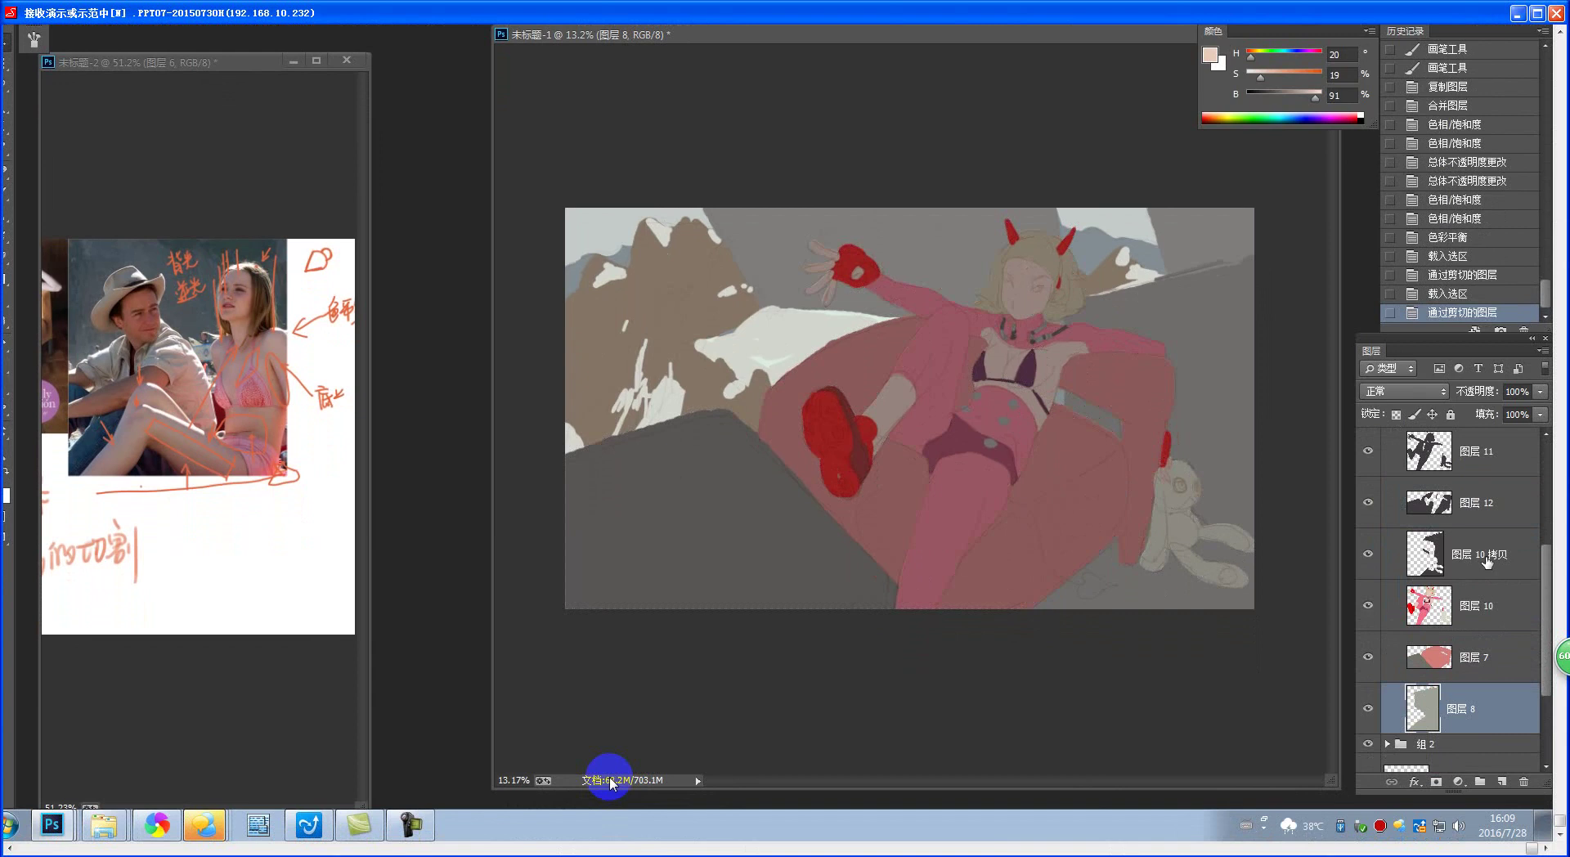
left_click(1487, 571)
left_click_drag(1486, 571, 1481, 683)
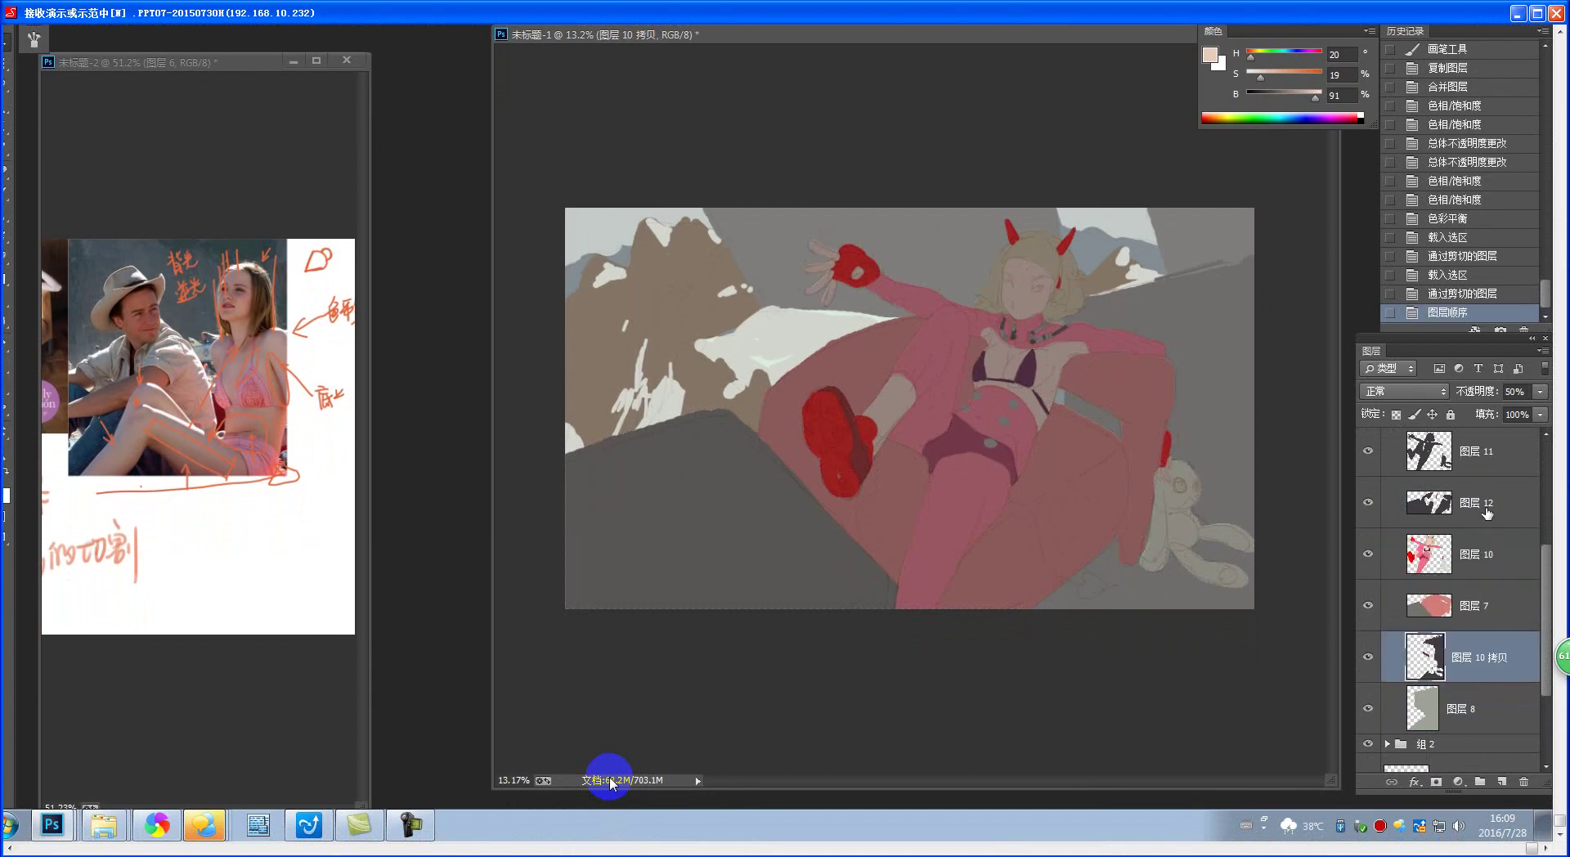
left_click_drag(1487, 513, 1486, 577)
left_click(1491, 479)
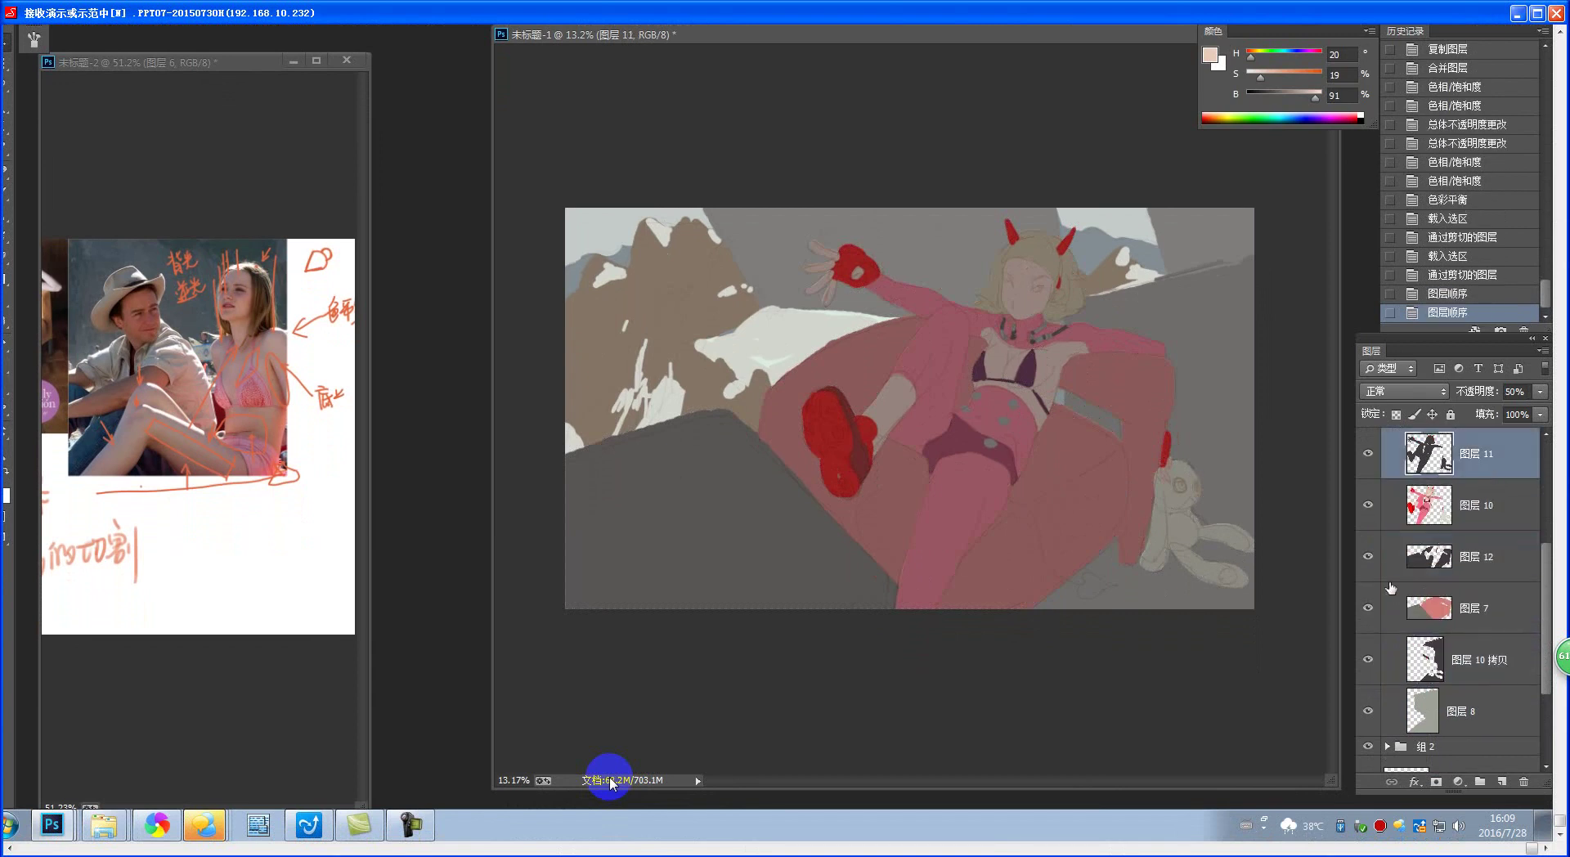
- Compare the painting with the shadow layers 图层 11 and 图层 12 hidden and shown
scroll(909, 408, "down", 1)
scroll(910, 408, "up", 2)
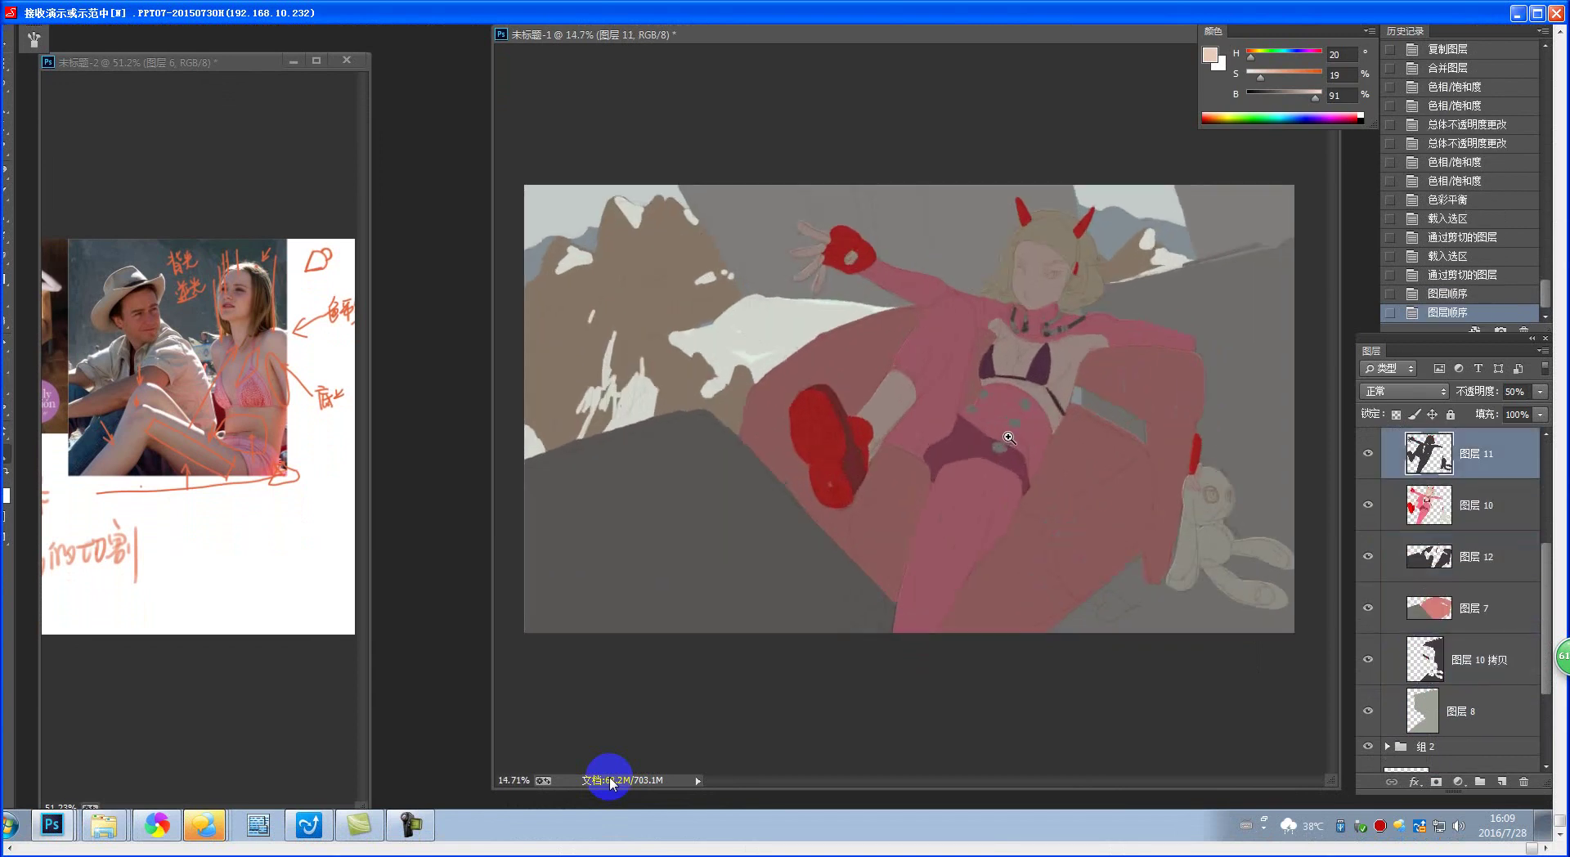
left_click(1369, 454)
left_click(1369, 453)
left_click(1368, 454)
left_click(1368, 454)
left_click(1368, 556)
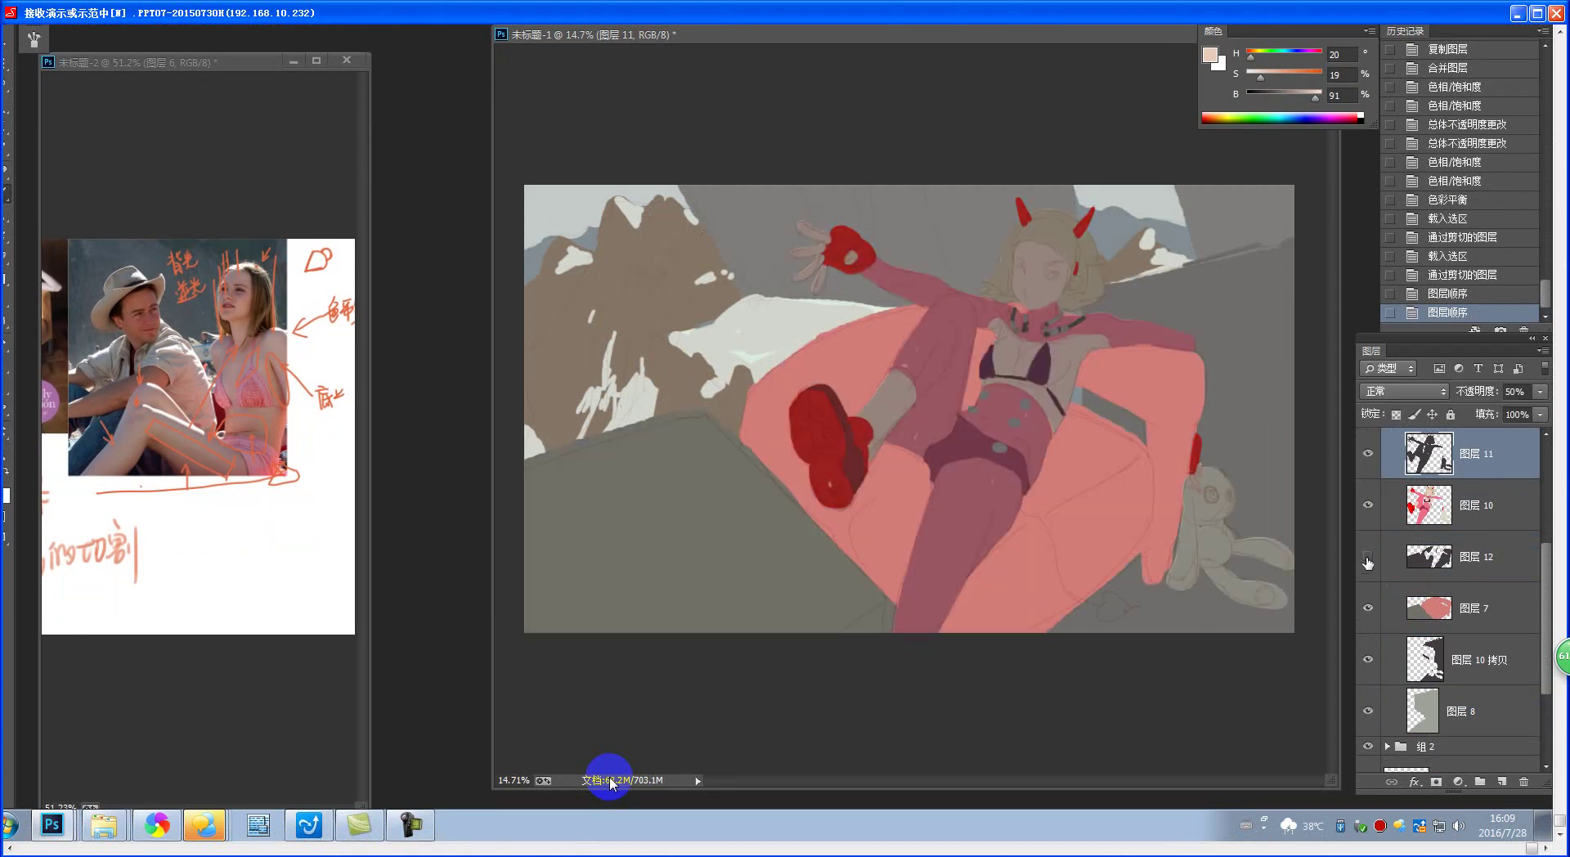
left_click(1368, 559)
left_click(1368, 560)
left_click(1369, 559)
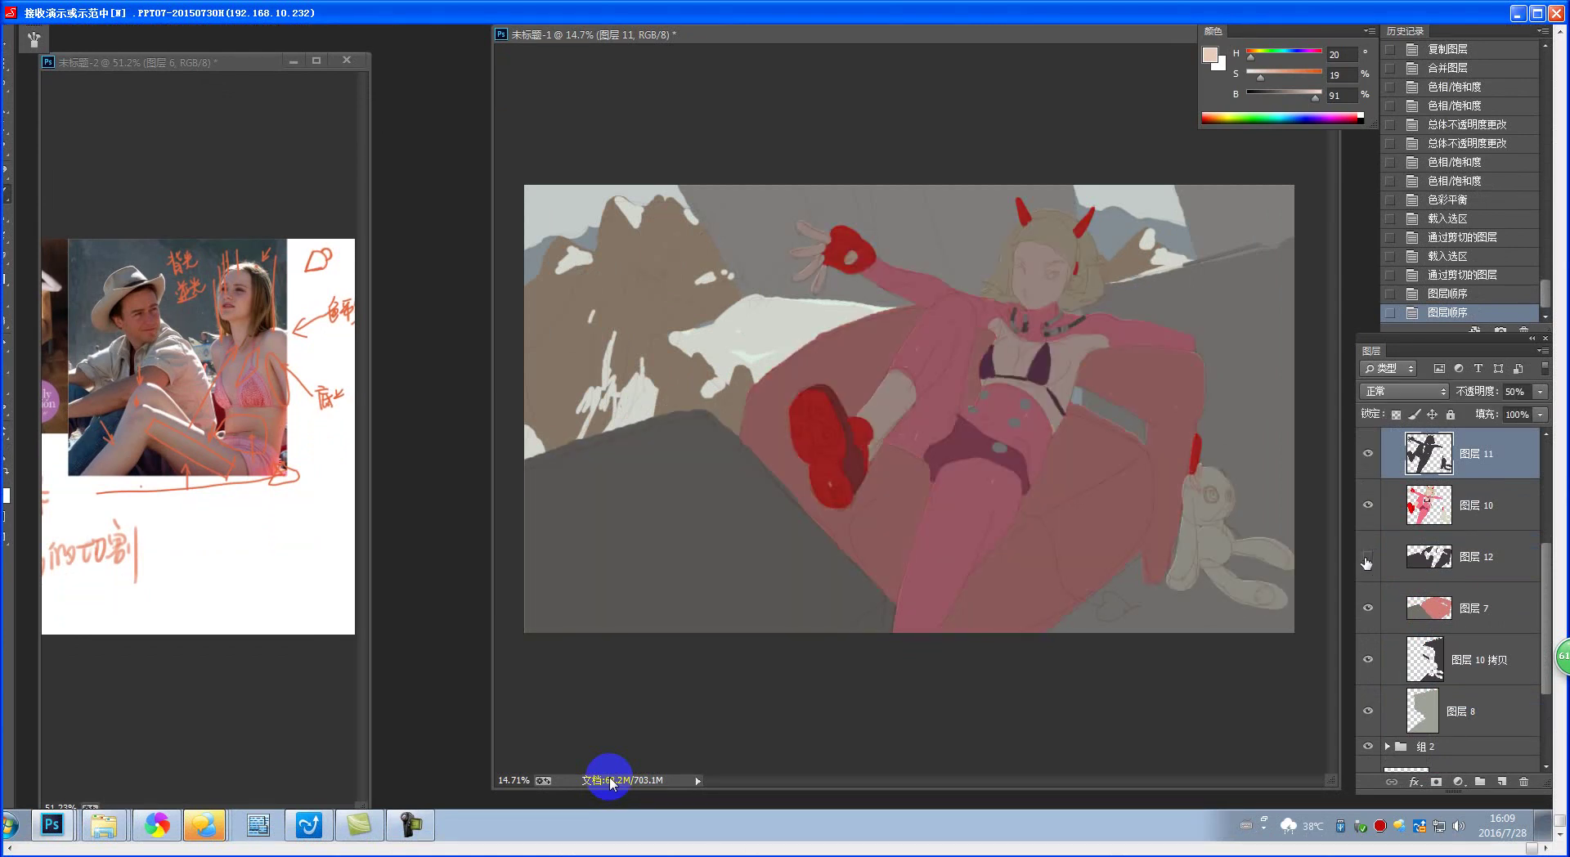
left_click(1368, 559)
left_click(1368, 559)
left_click(1461, 623)
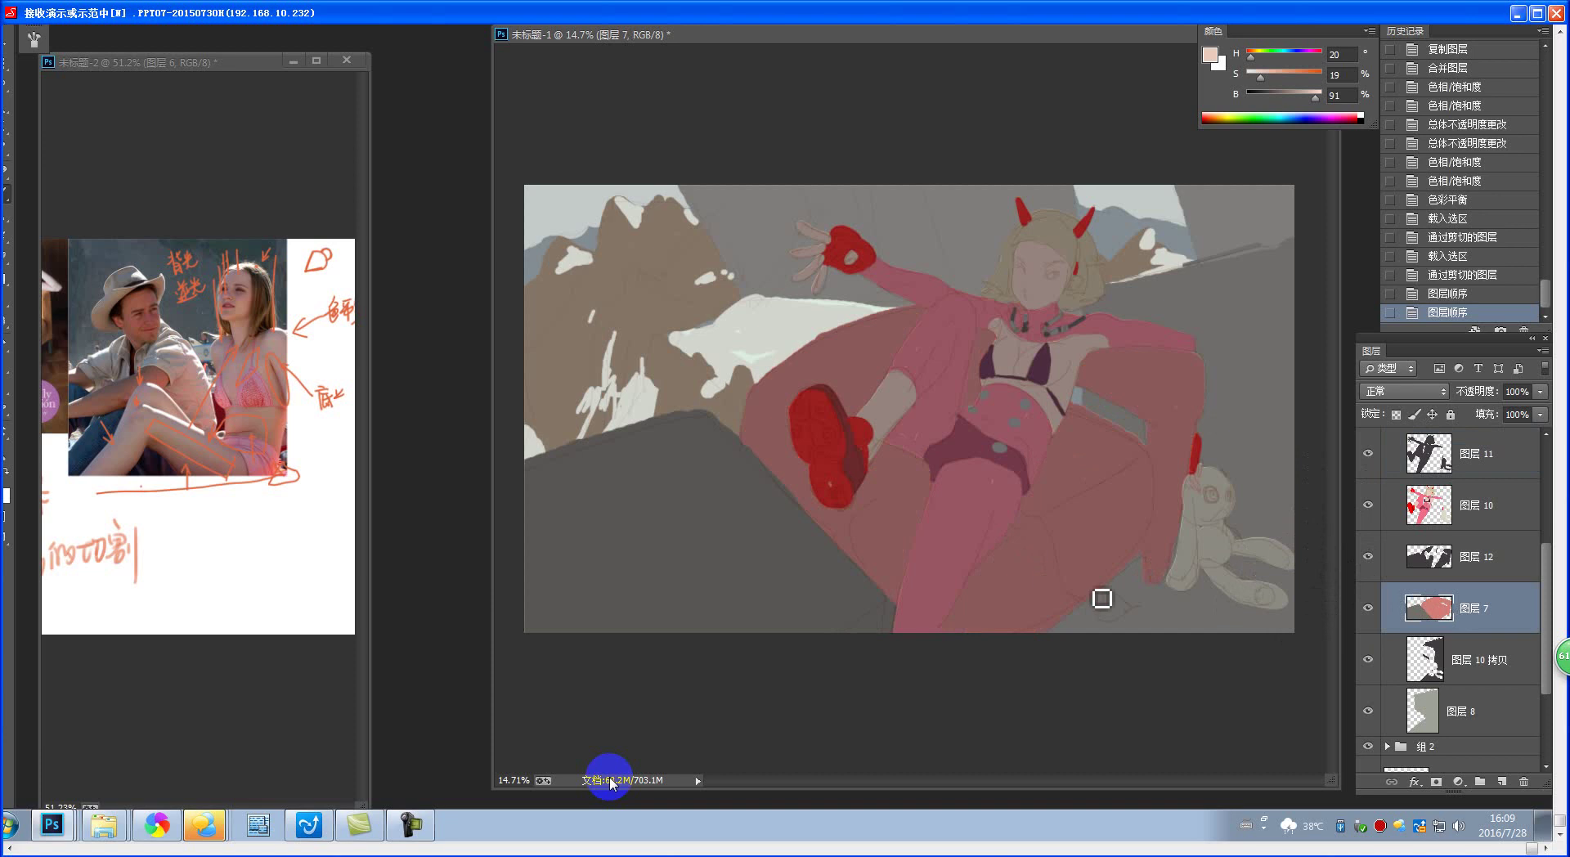
- Set the blend mode of the character's shadow layer 图层 11 to 正片叠底 (Multiply), comparing it with 正常 (Normal)
left_click(1459, 454)
left_click(1400, 392)
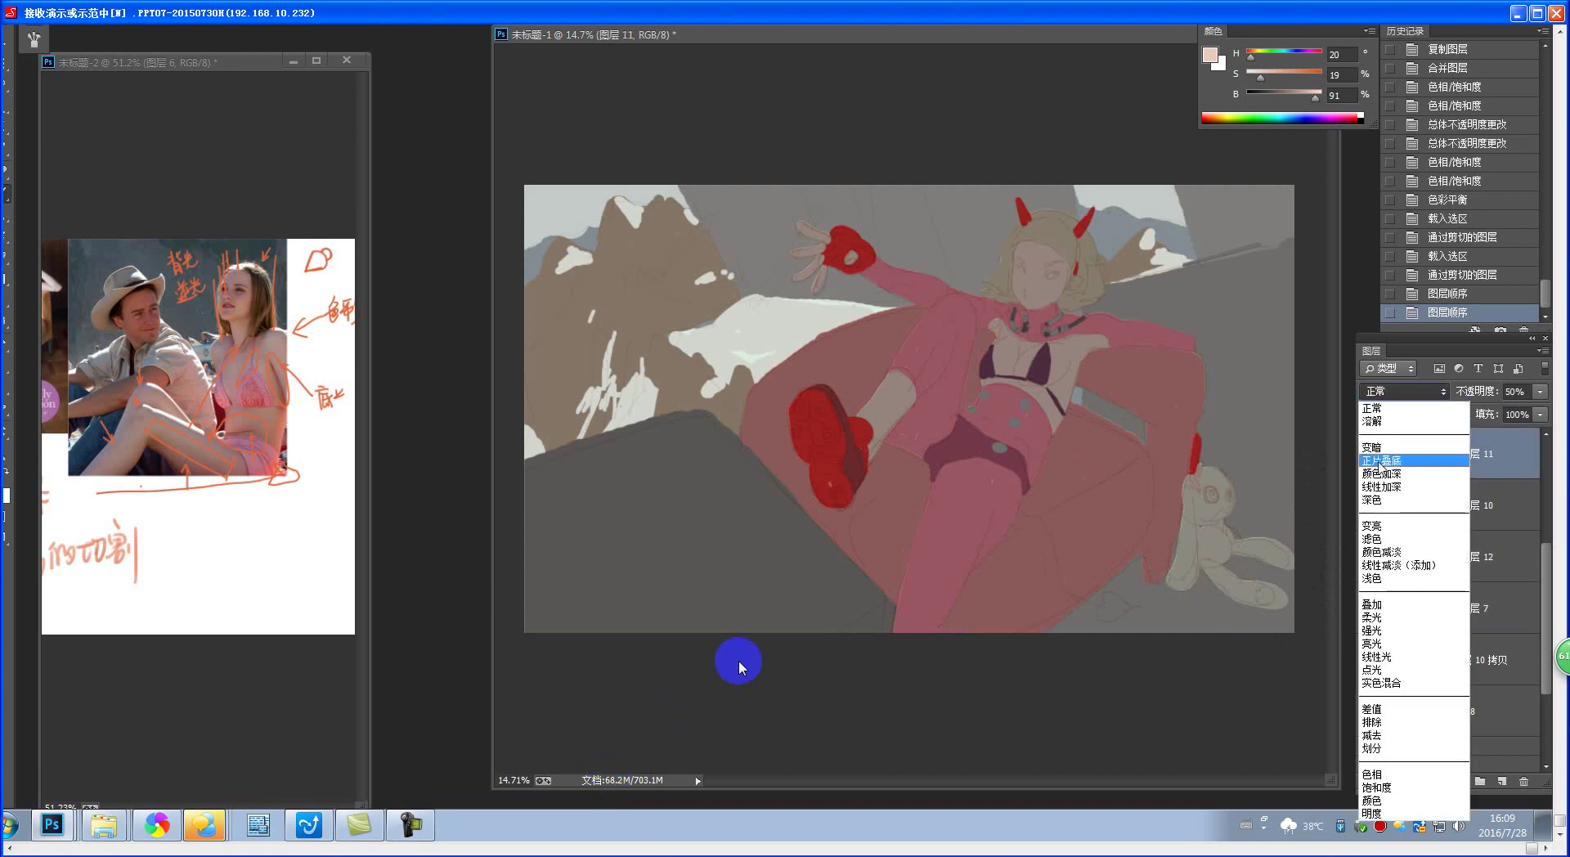
left_click(1383, 463)
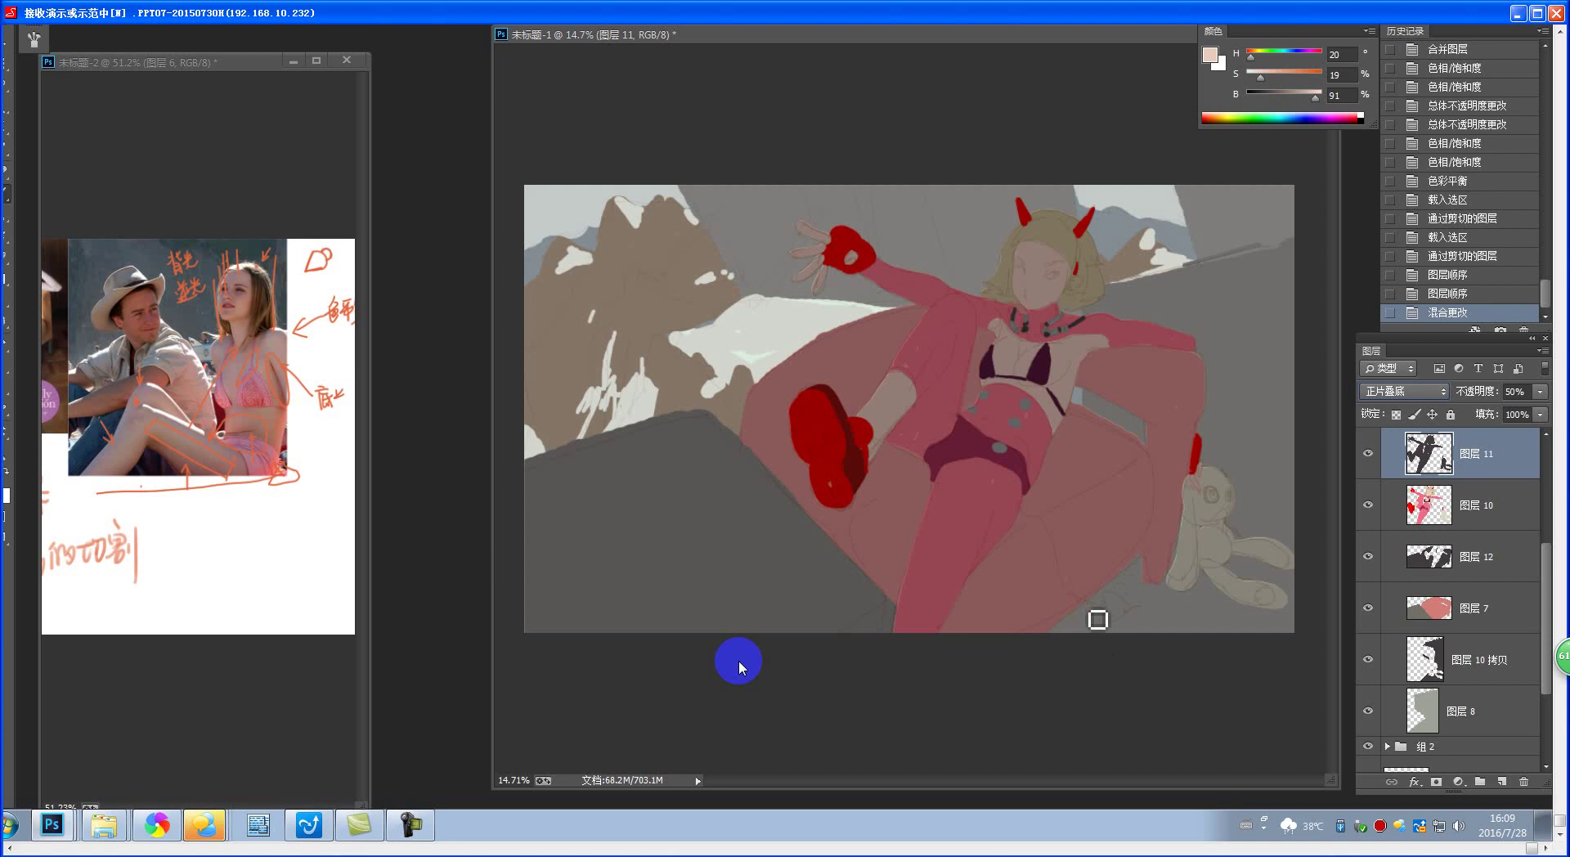
left_click(1386, 393)
left_click(1384, 412)
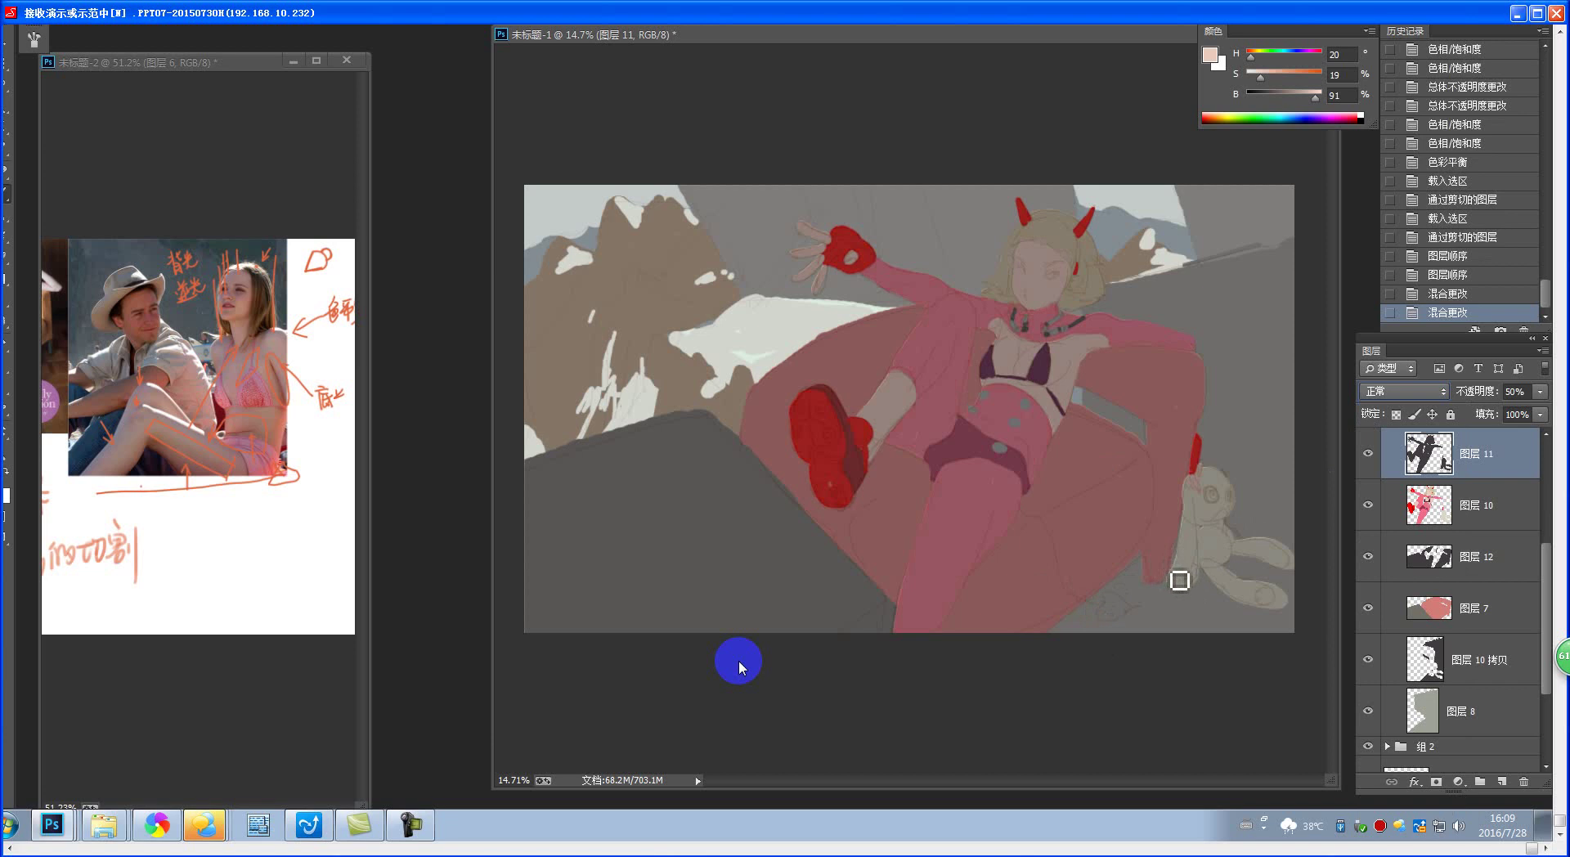
left_click(1412, 398)
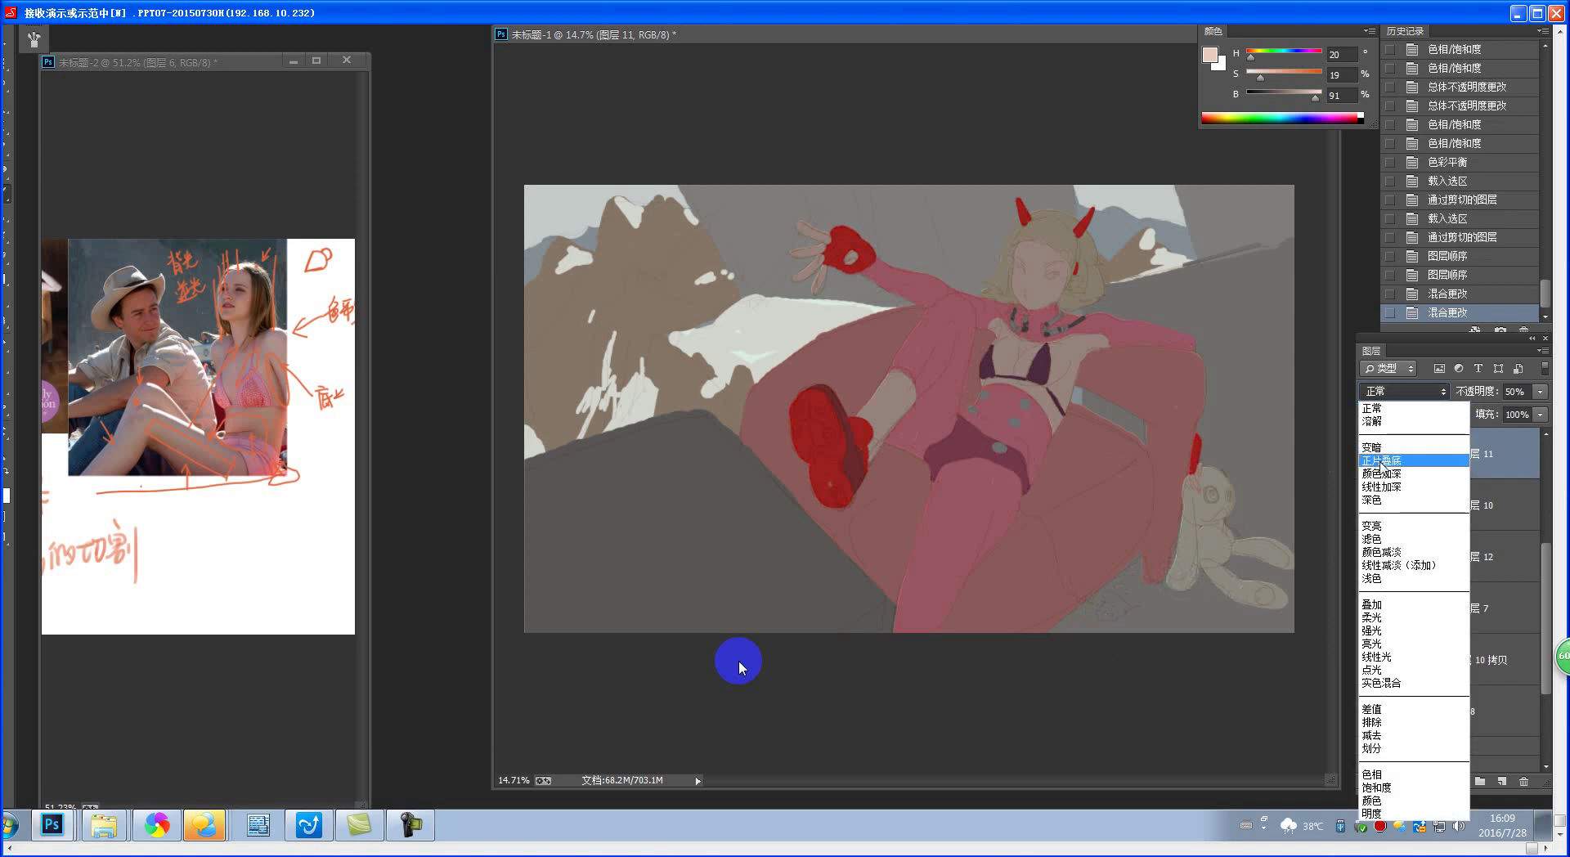
left_click(1384, 456)
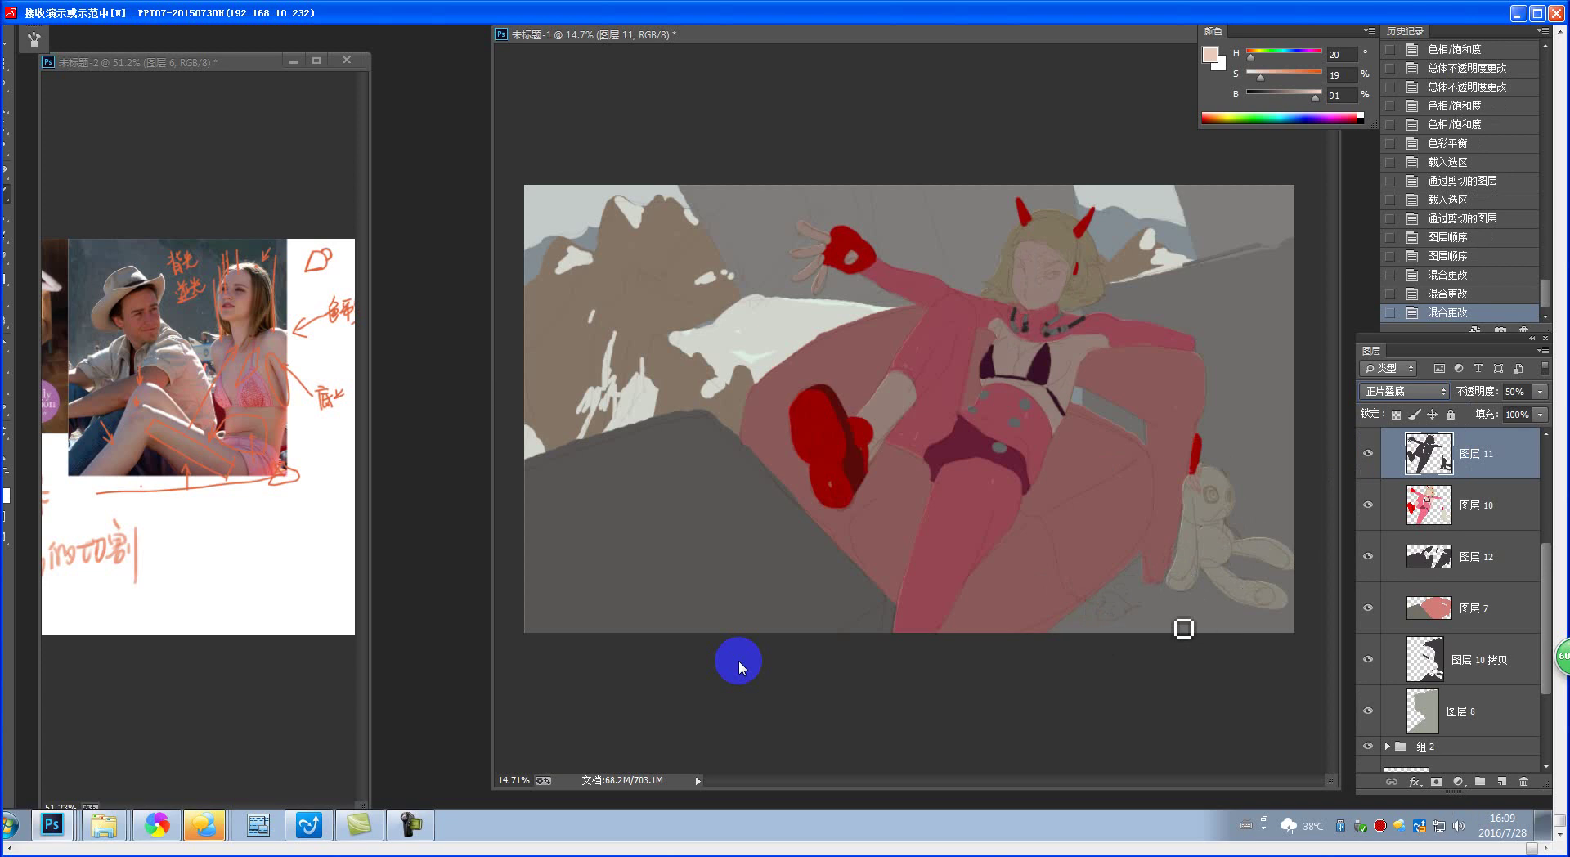
mouse_move(1142, 472)
left_mouse_down()
mouse_move(1129, 529)
mouse_move(1092, 560)
left_mouse_up()
scroll(1093, 560, "down", 1)
key("ctrl+z")
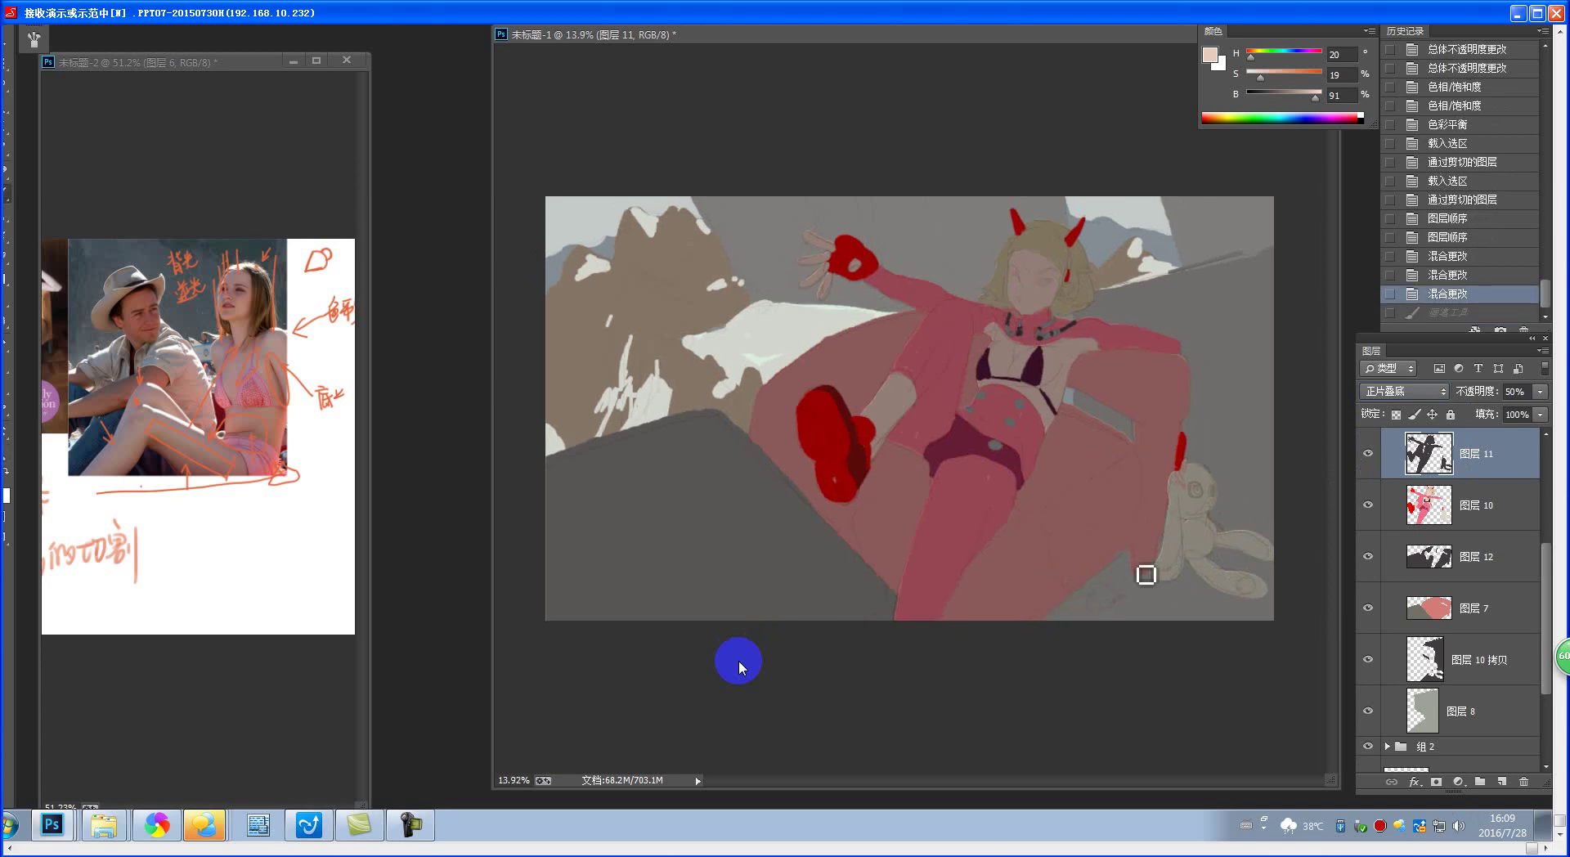
- Examine the character's multiplied shadow colours against the rest of the painting from afar and up close
scroll(1072, 424, "down", 8)
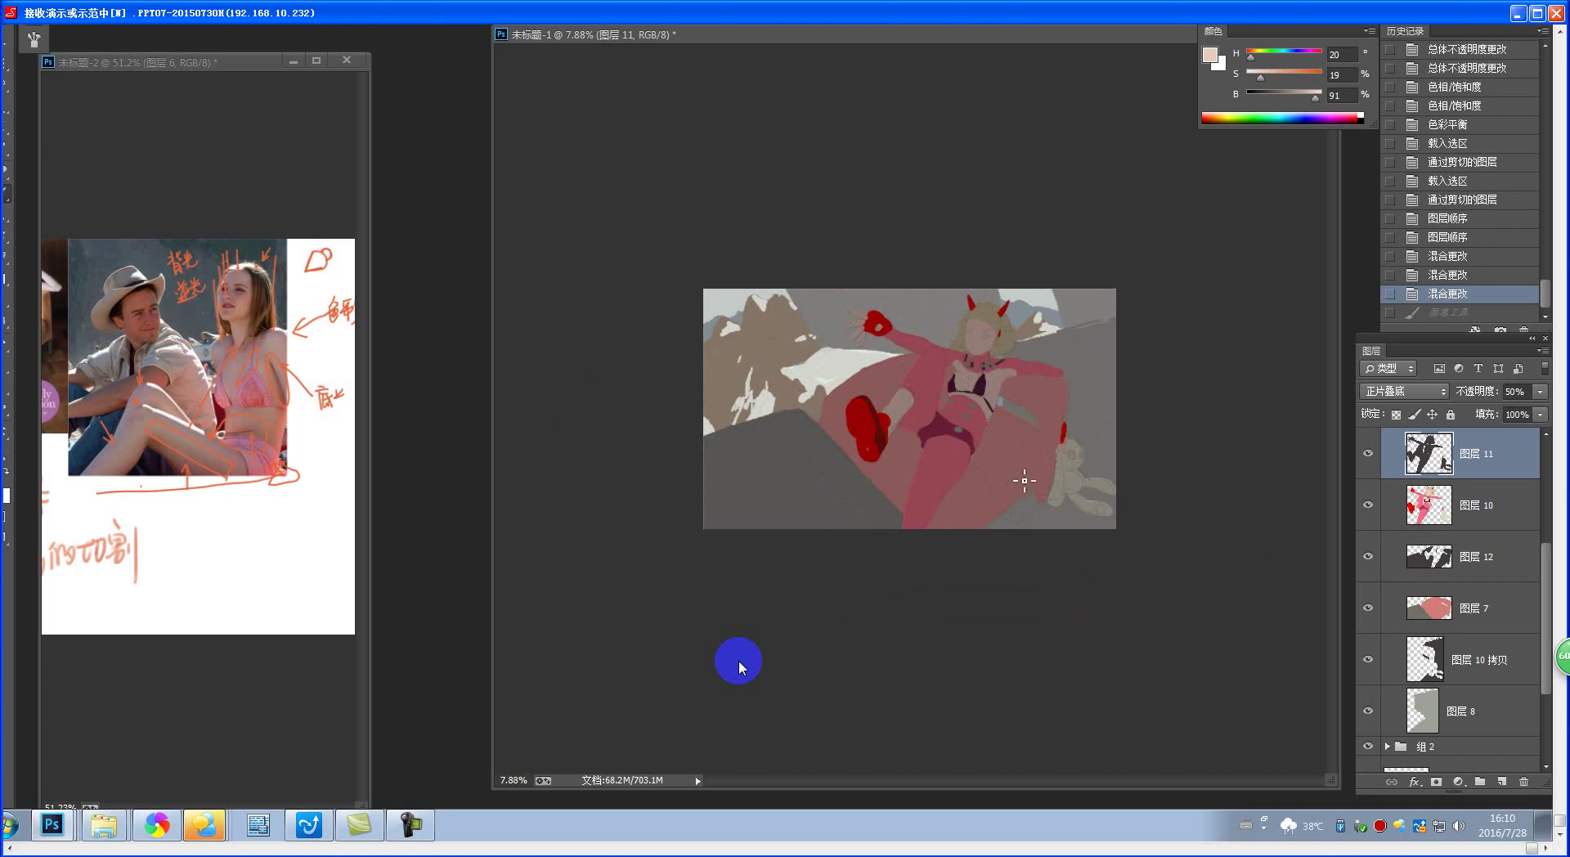
scroll(979, 439, "up", 4)
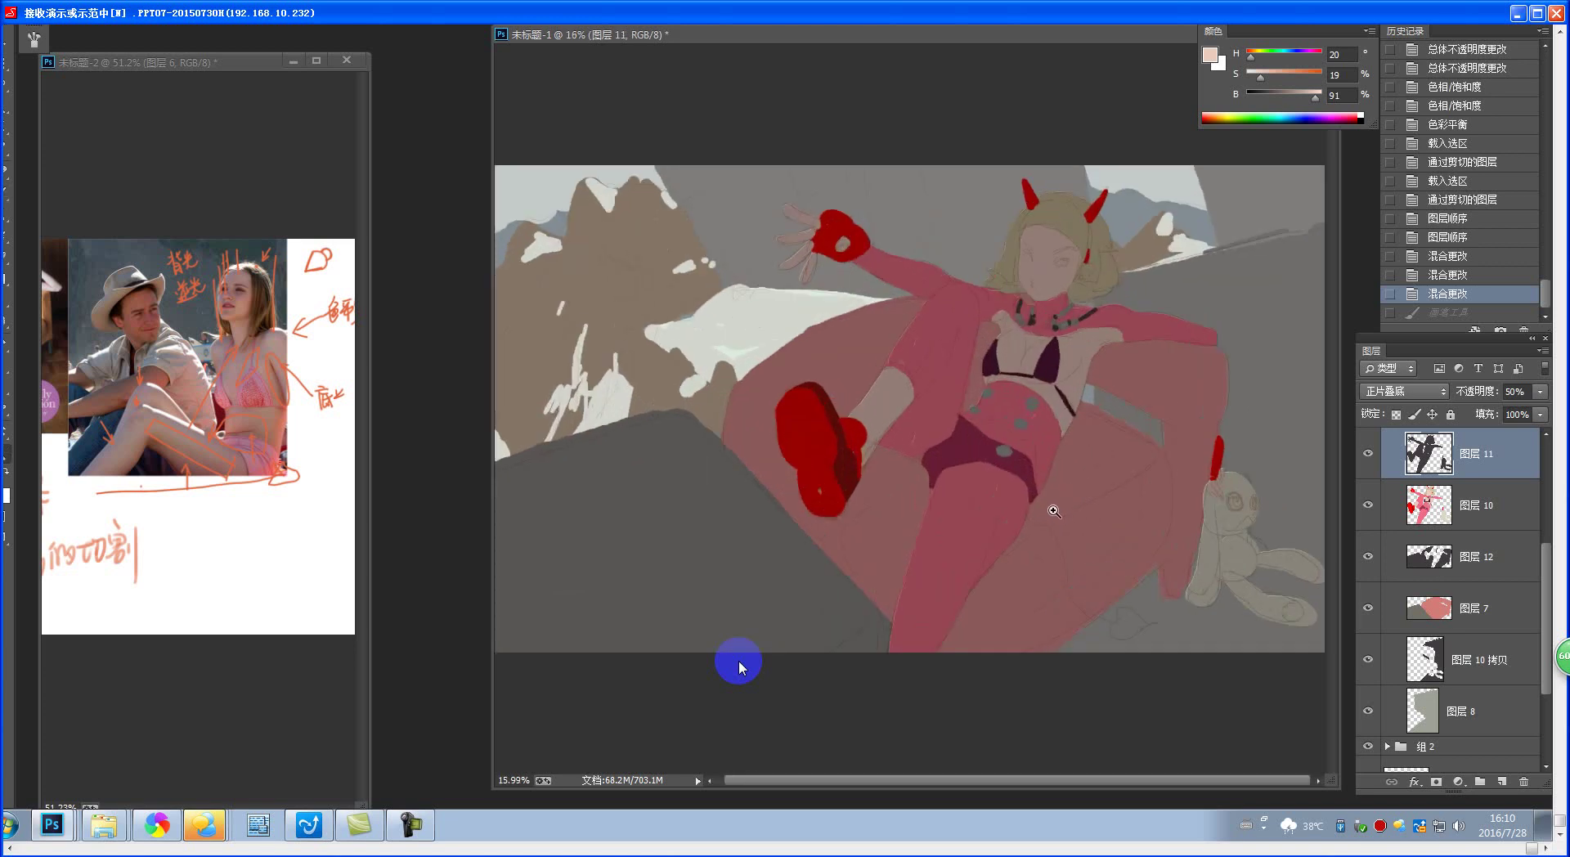
scroll(1080, 525, "up", 1)
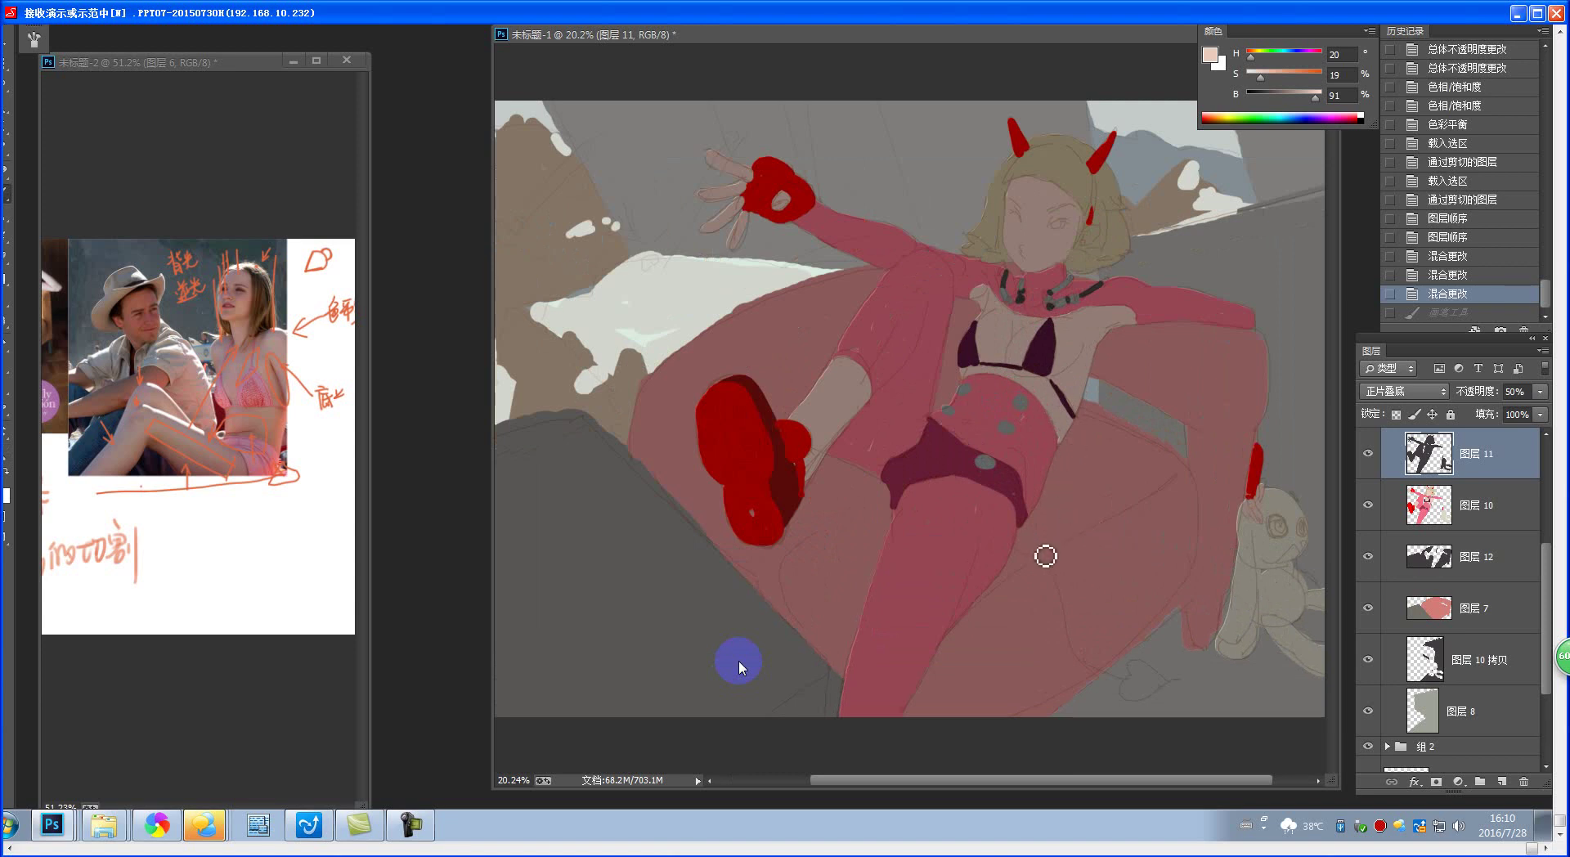
scroll(1066, 552, "down", 1)
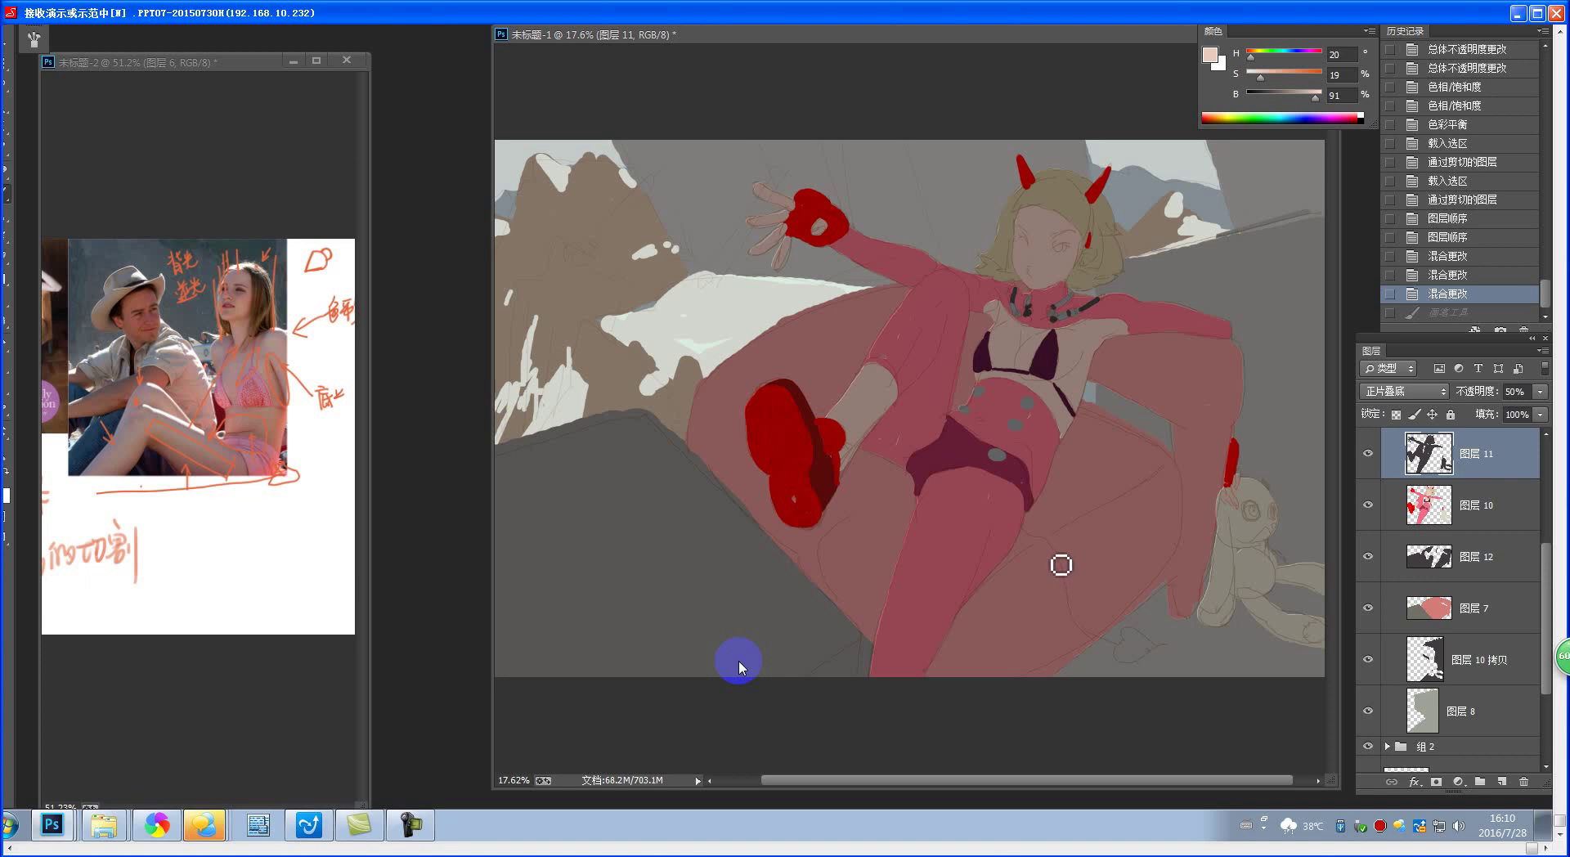
scroll(1061, 562, "down", 3)
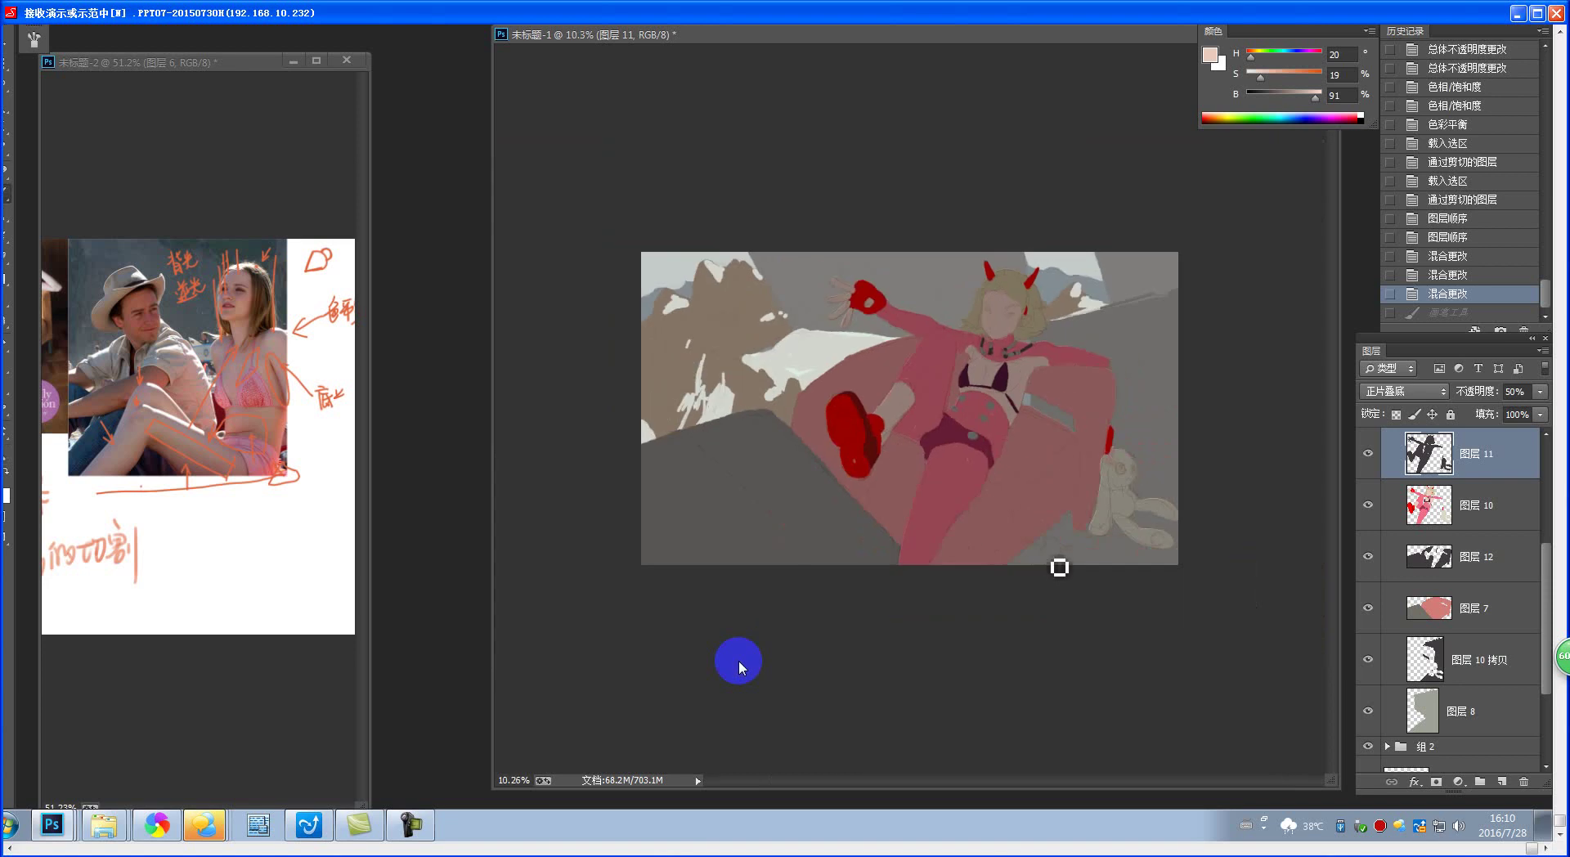
scroll(1088, 507, "up", 2)
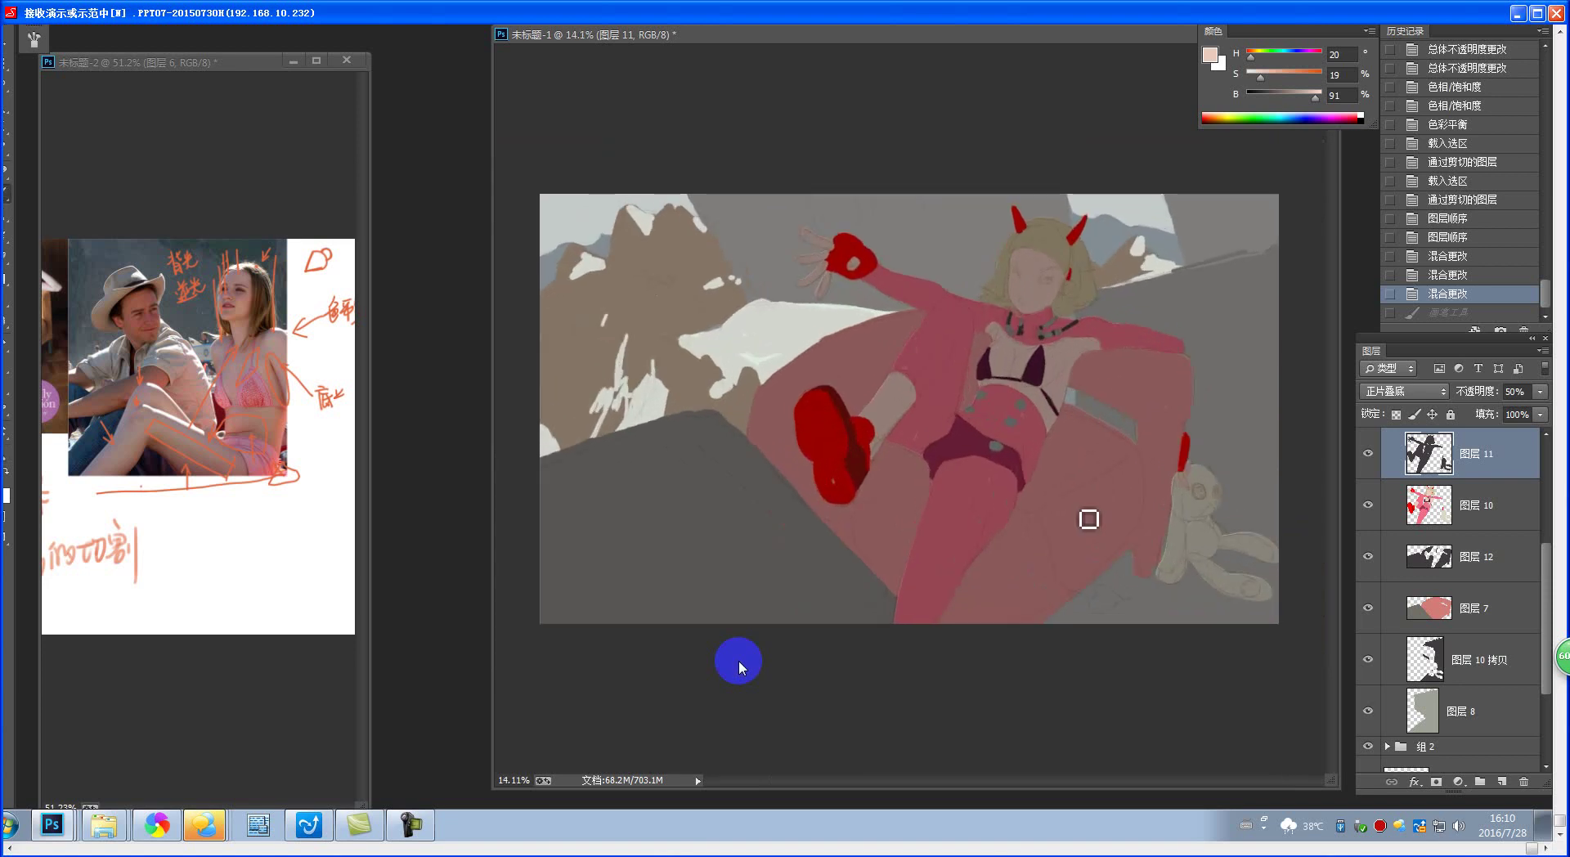
scroll(1092, 544, "up", 1)
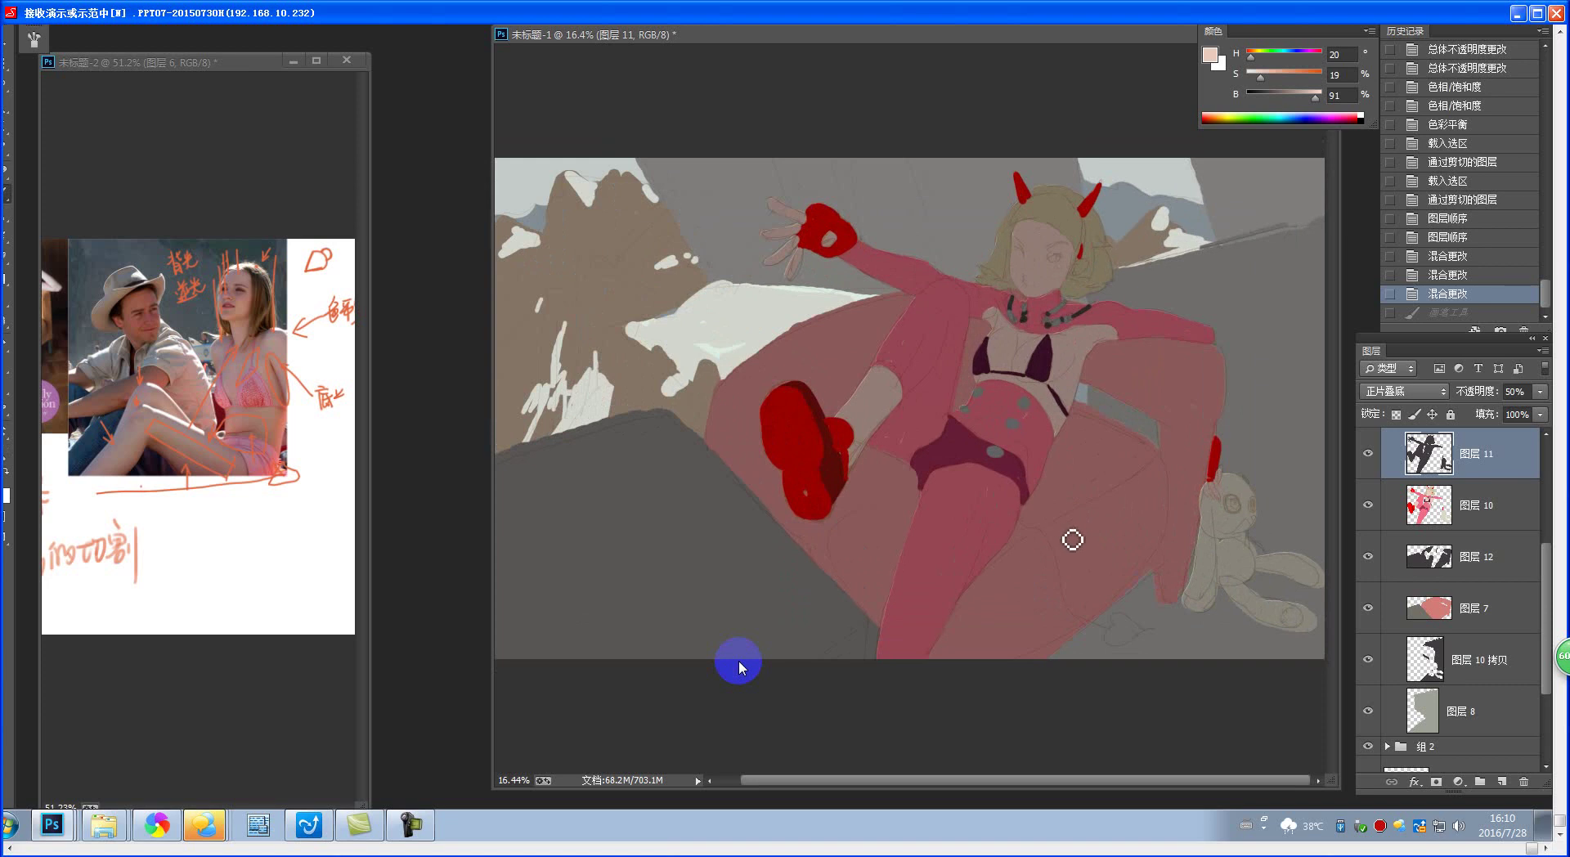
- Set the blend mode of the shadow layers 图层 12 and 图层 10 拷贝 to 正片叠底 (Multiply)
left_click(1466, 554)
left_click(1404, 391)
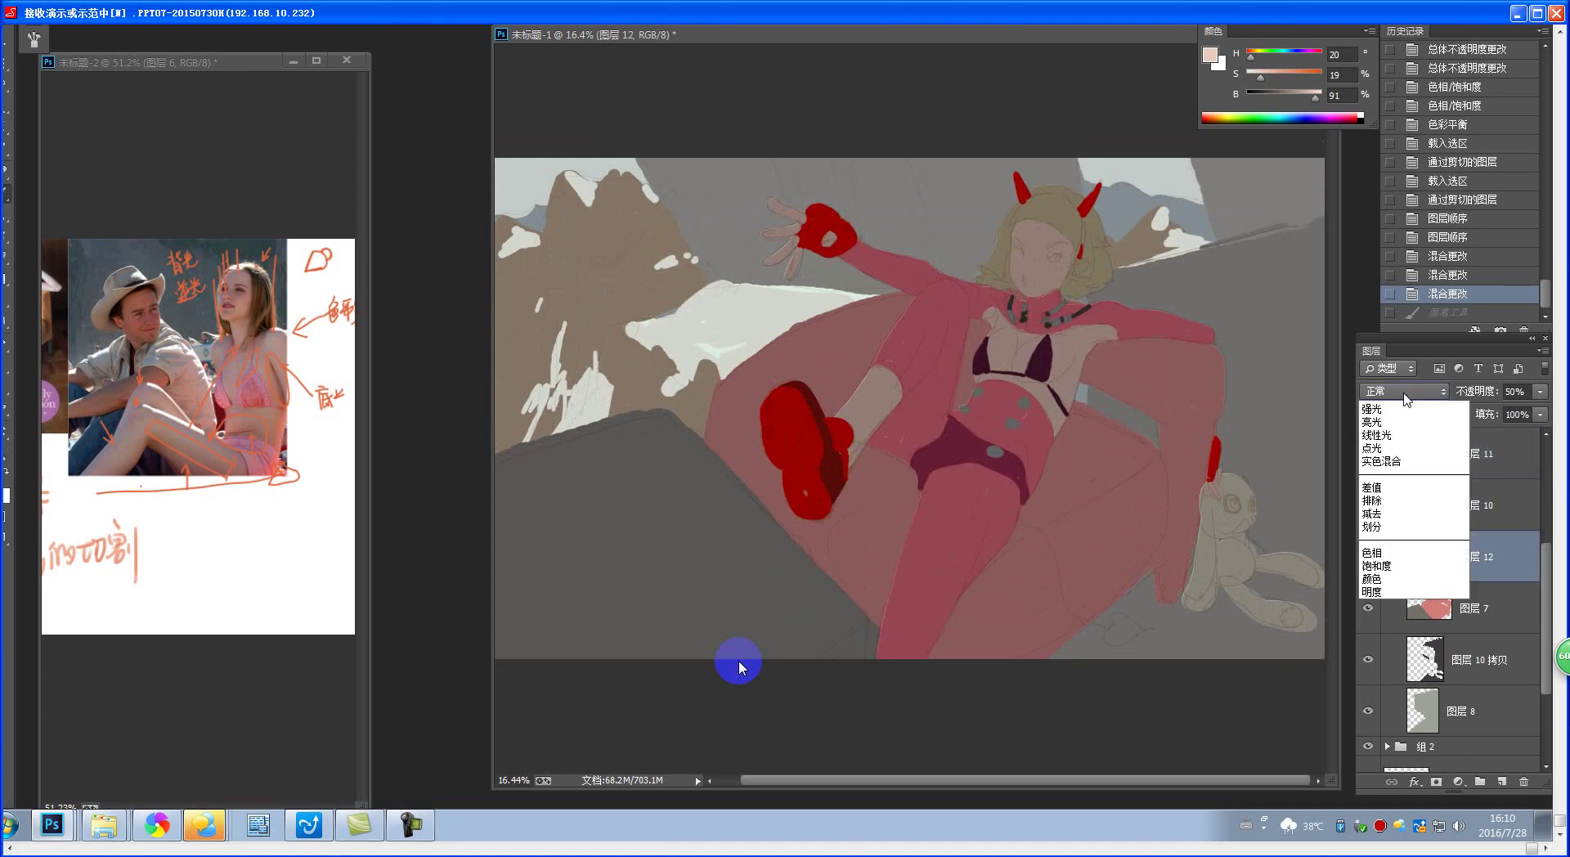
left_click(1404, 442)
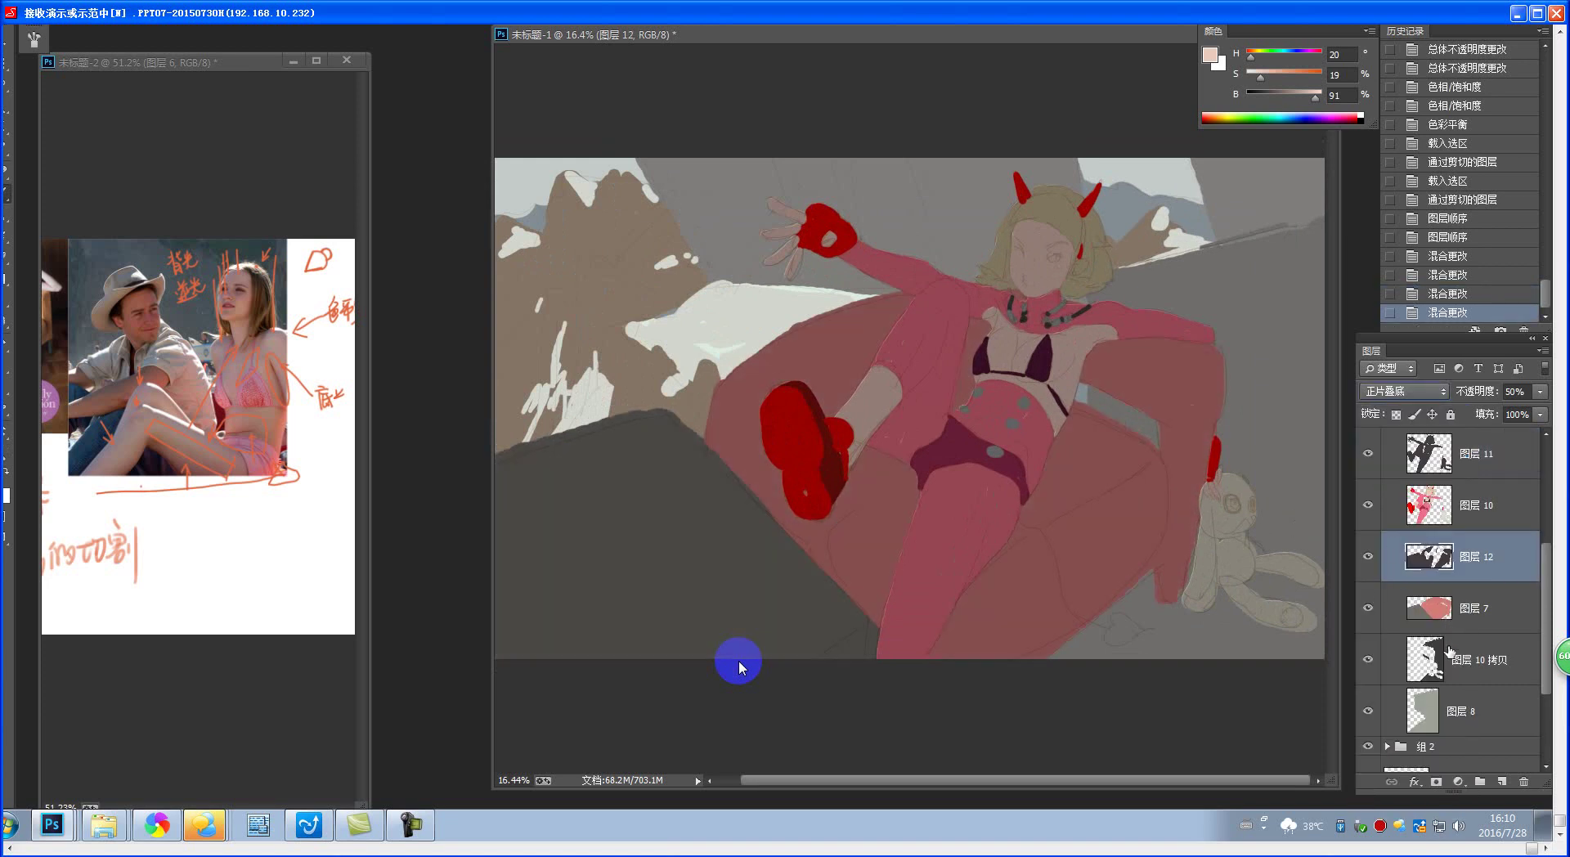
left_click(1449, 652)
left_click(1410, 392)
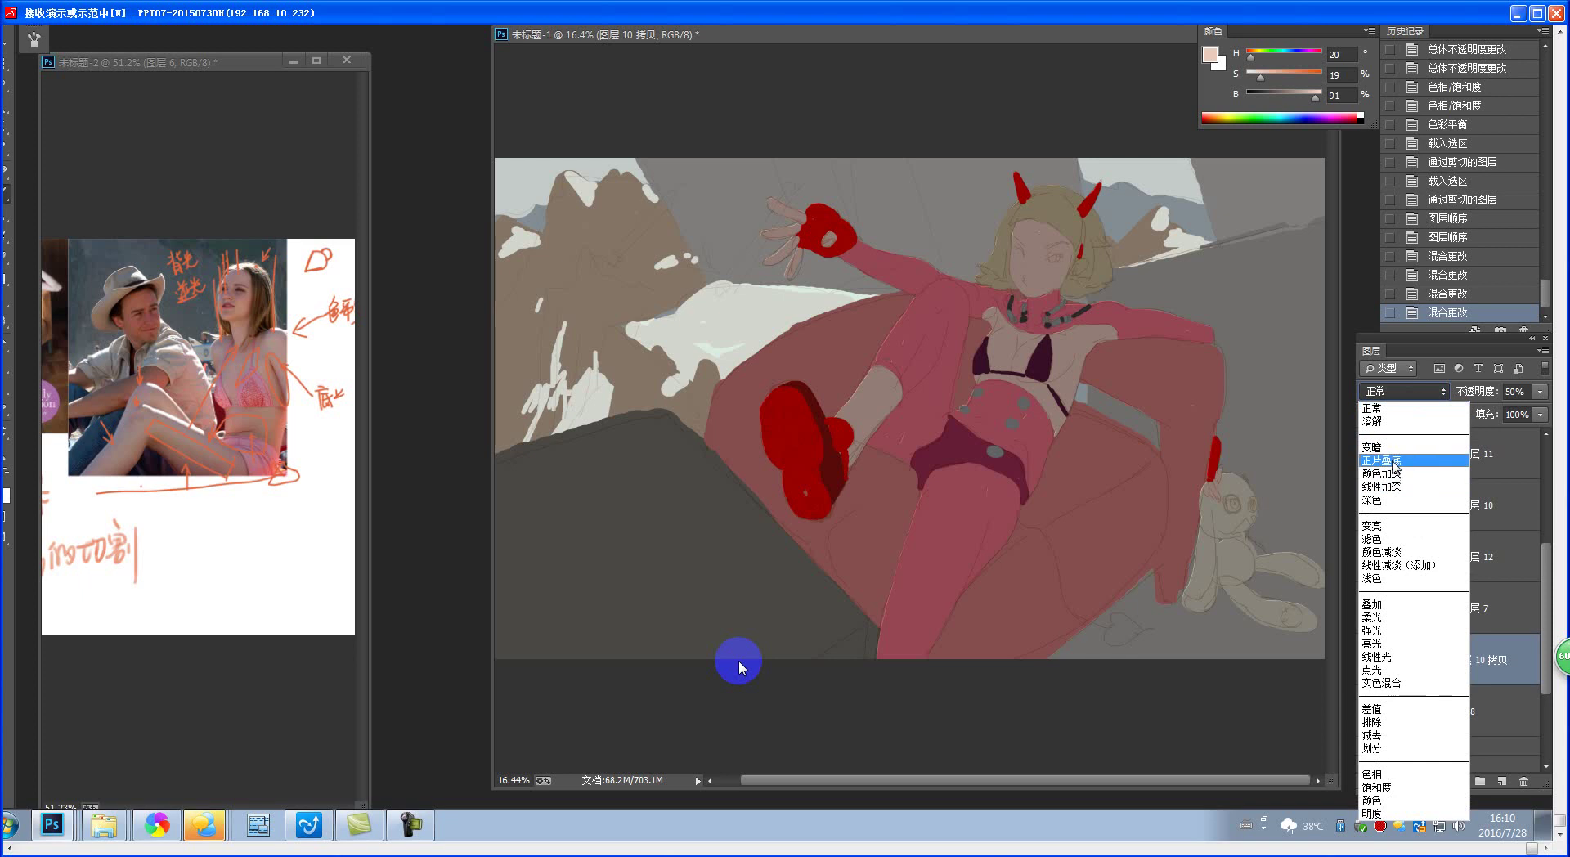
left_click(1396, 460)
left_click_drag(968, 596, 1047, 596)
- Try darkening the shadow layer 图层 10 拷贝 with Hue/Saturation at lightness -33 and -15
scroll(1040, 414, "down", 3)
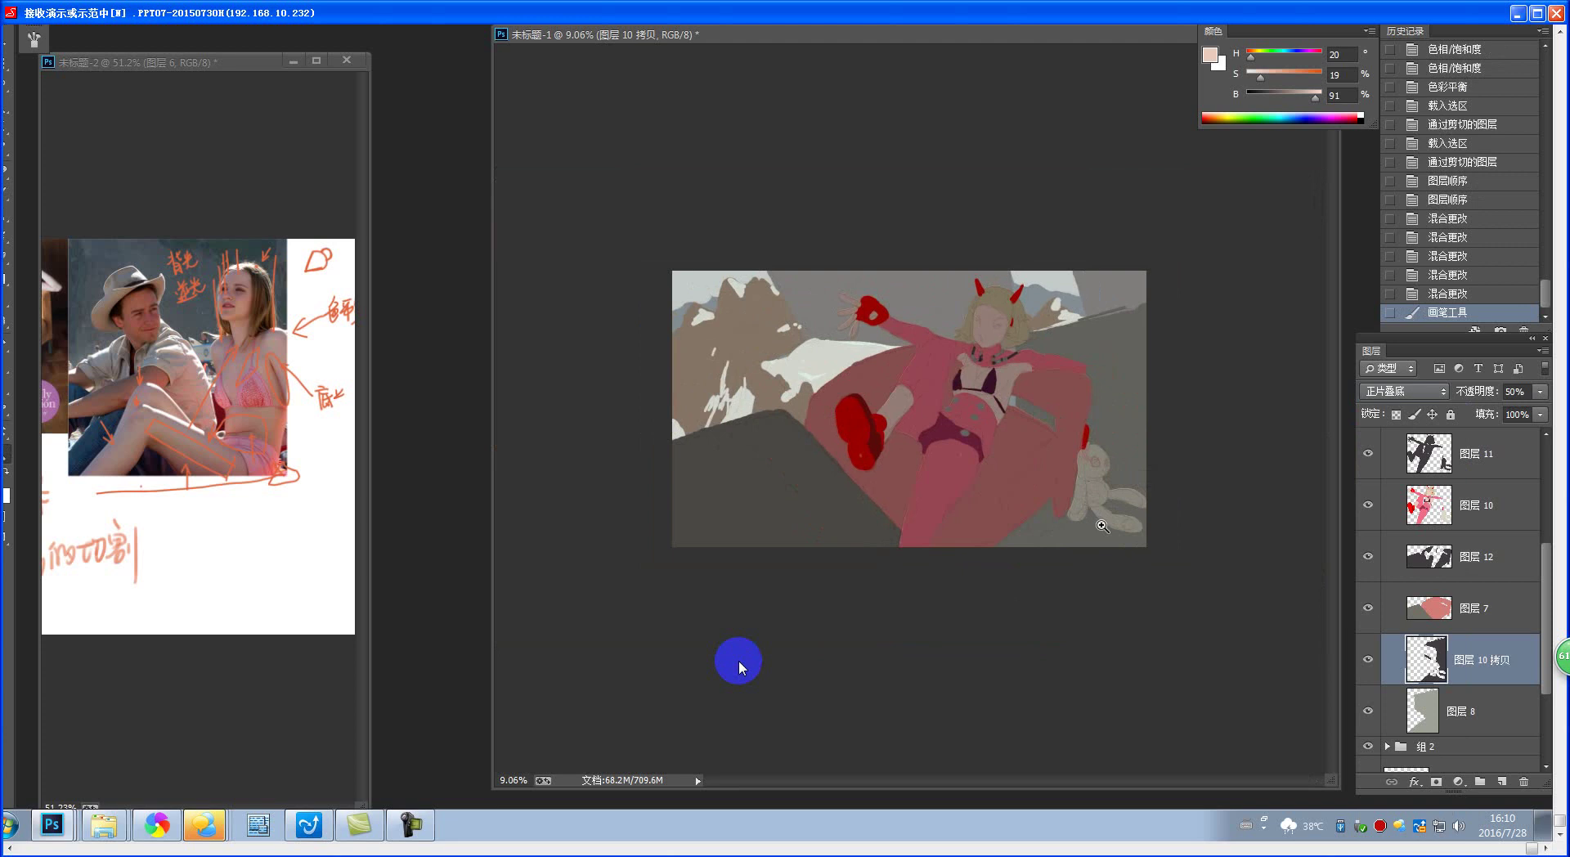
scroll(1104, 527, "up", 1)
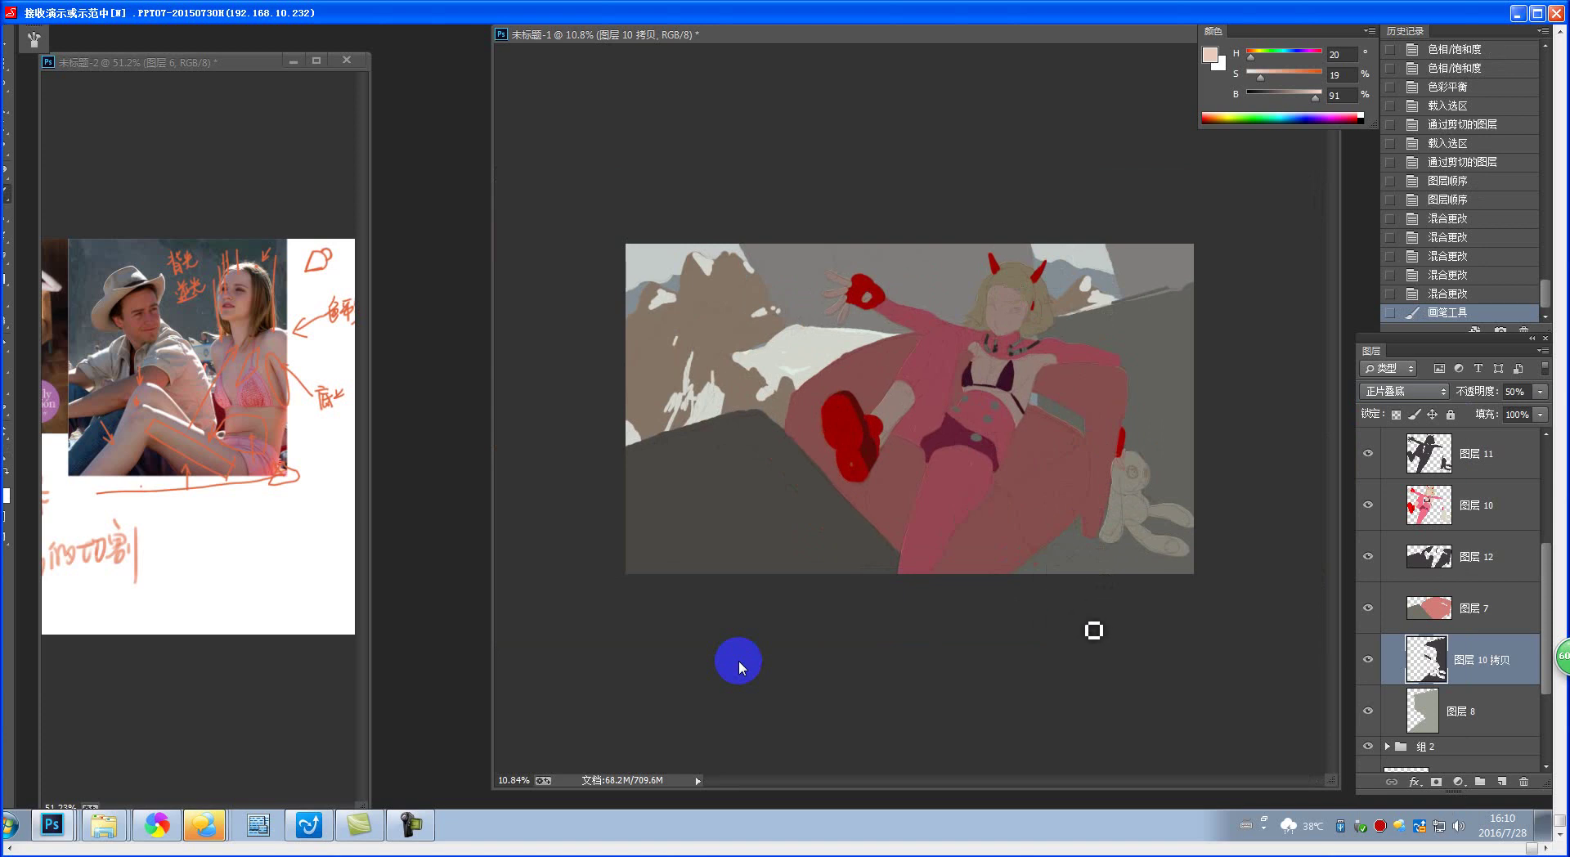
key("ctrl+u")
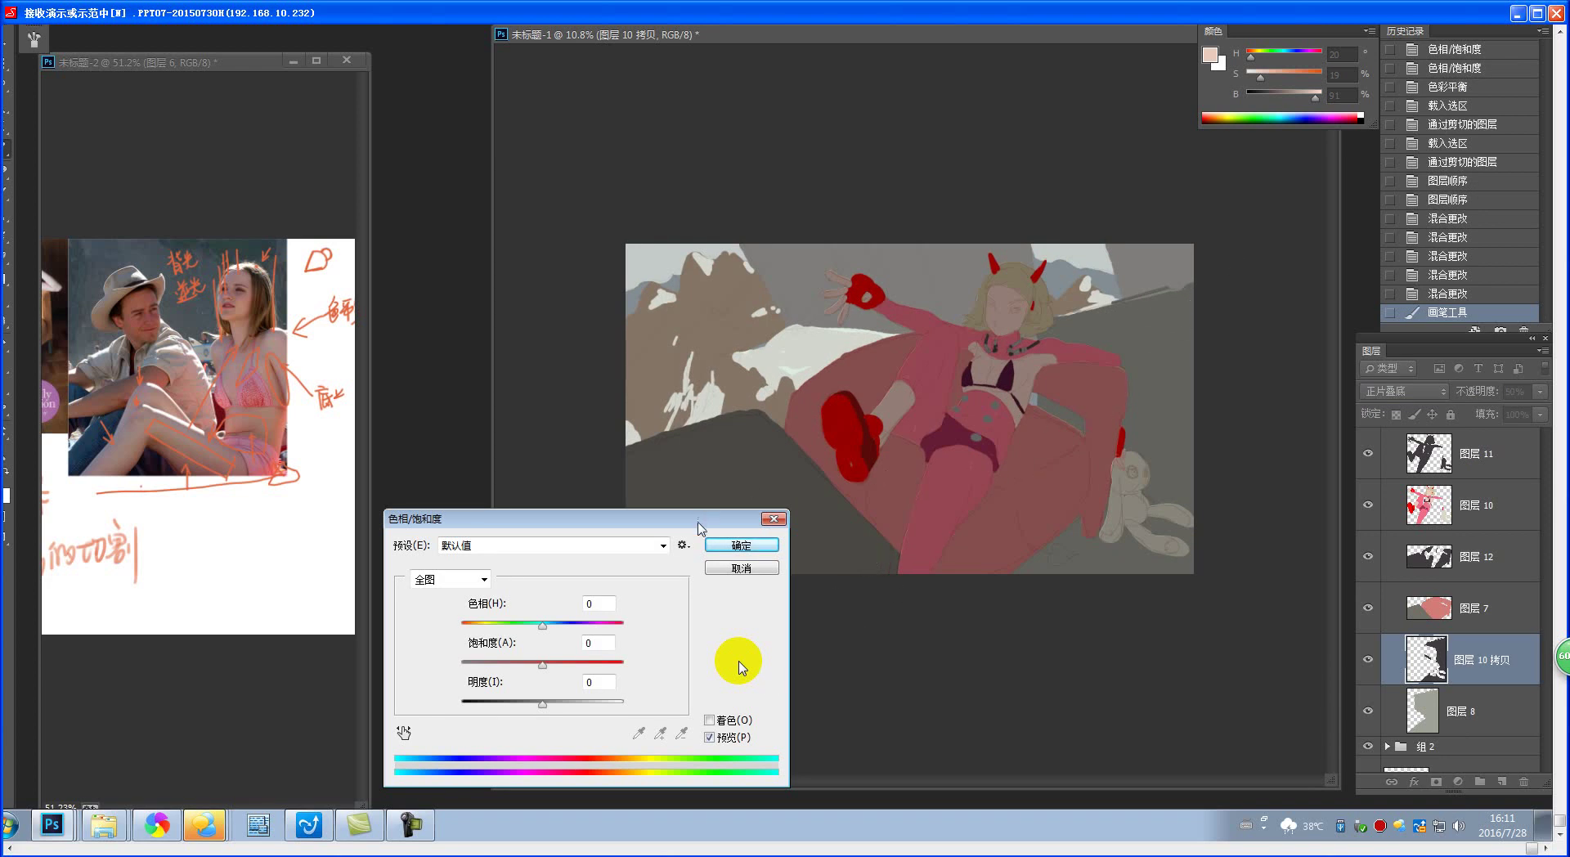
left_click_drag(698, 522, 759, 452)
left_click_drag(604, 639, 576, 639)
left_click_drag(711, 451, 395, 347)
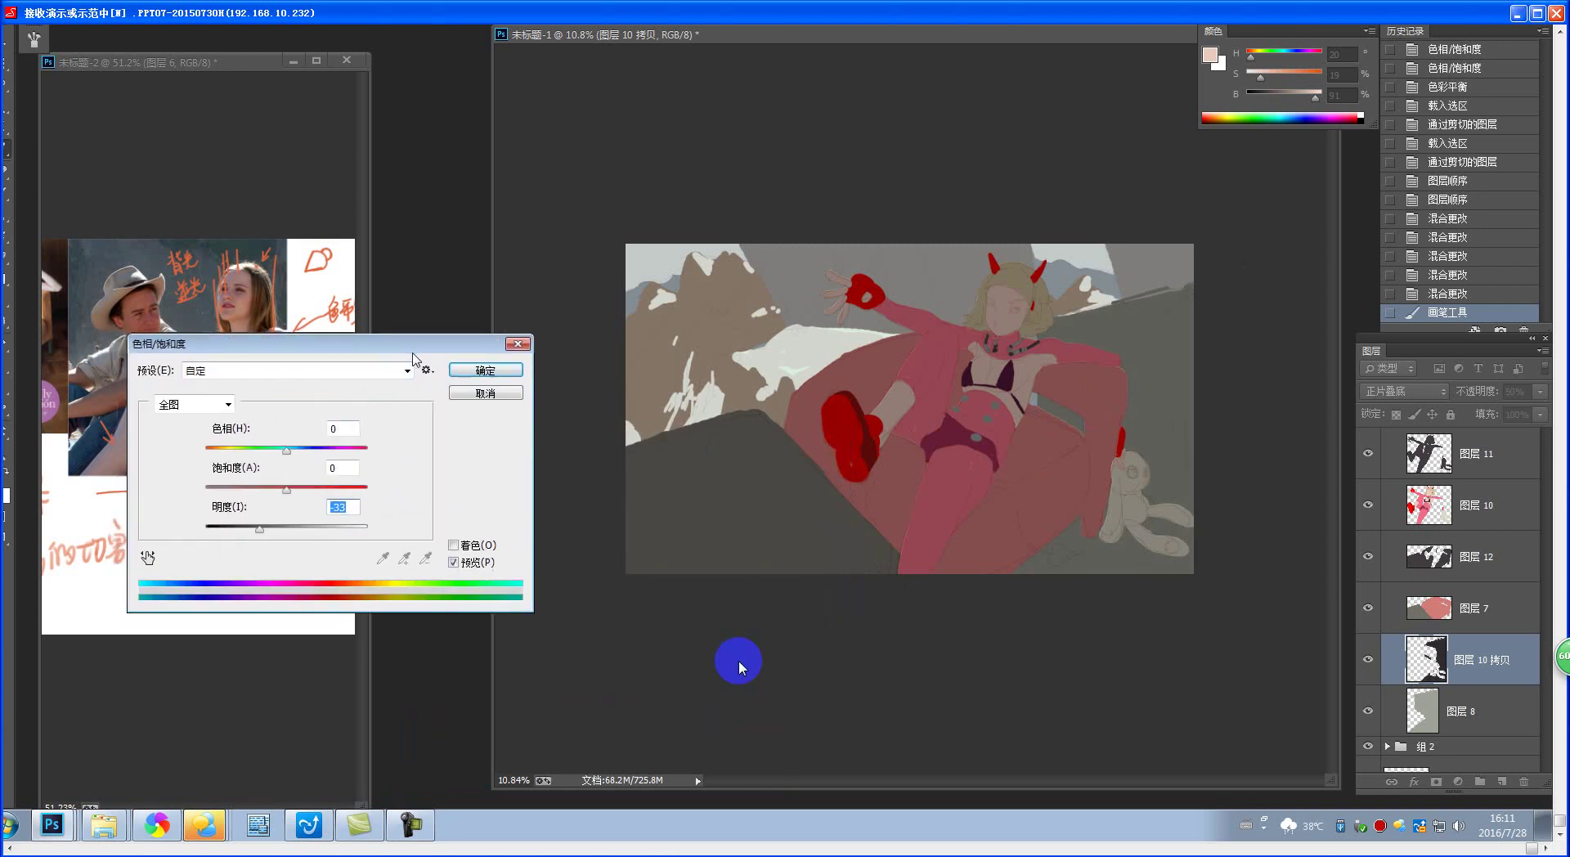
mouse_move(278, 537)
left_mouse_down()
mouse_move(260, 536)
mouse_move(307, 535)
mouse_move(278, 535)
left_mouse_up()
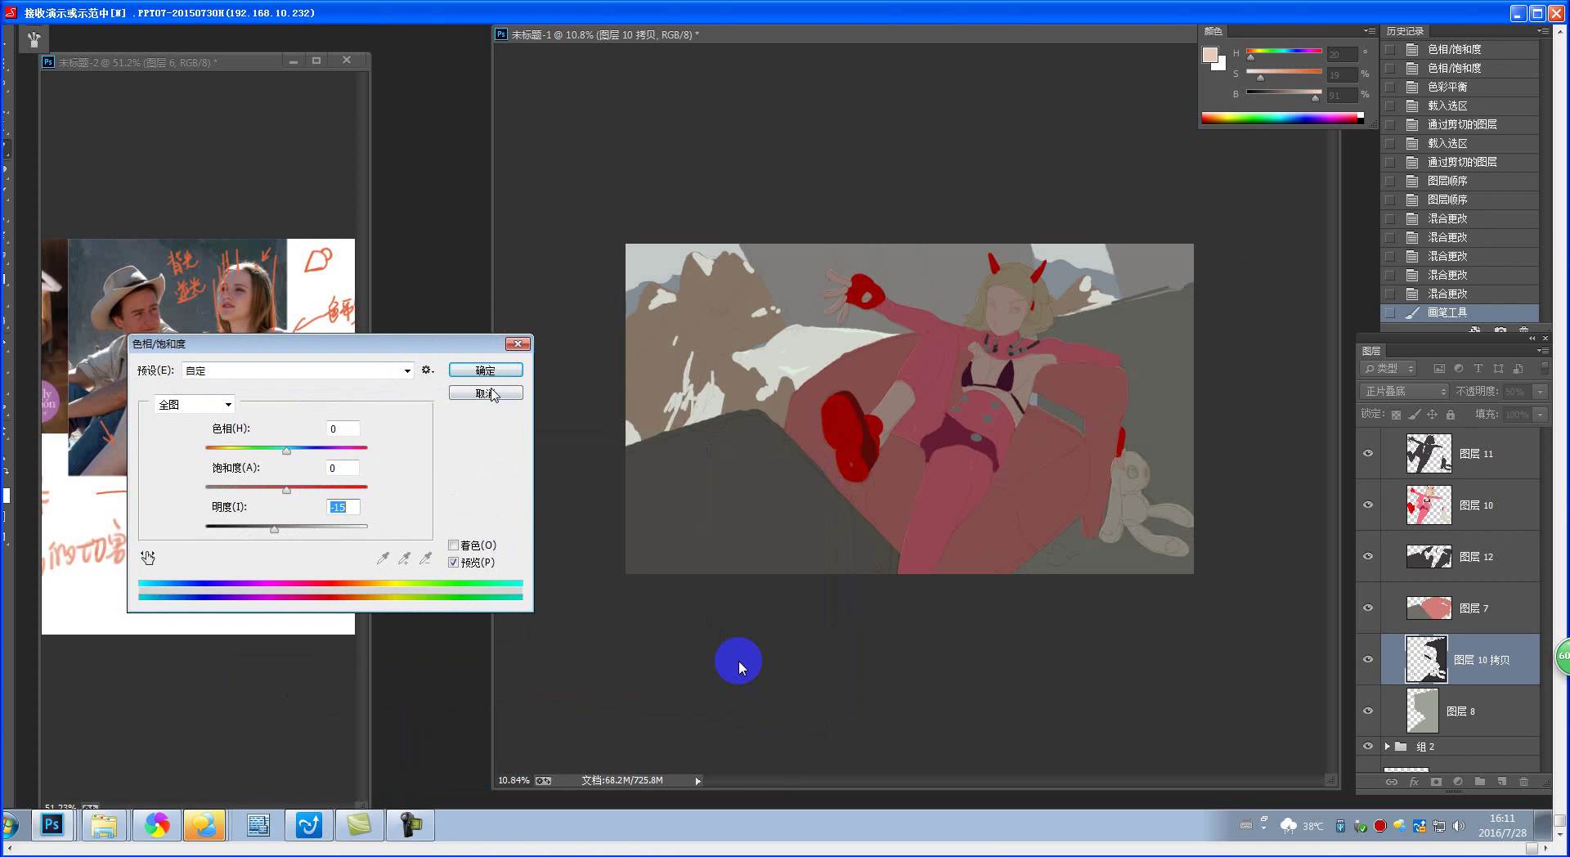
left_click(486, 393)
- Try darkening the shadow layer 图层 12 with Hue/Saturation at lightness -32
left_click(1487, 556)
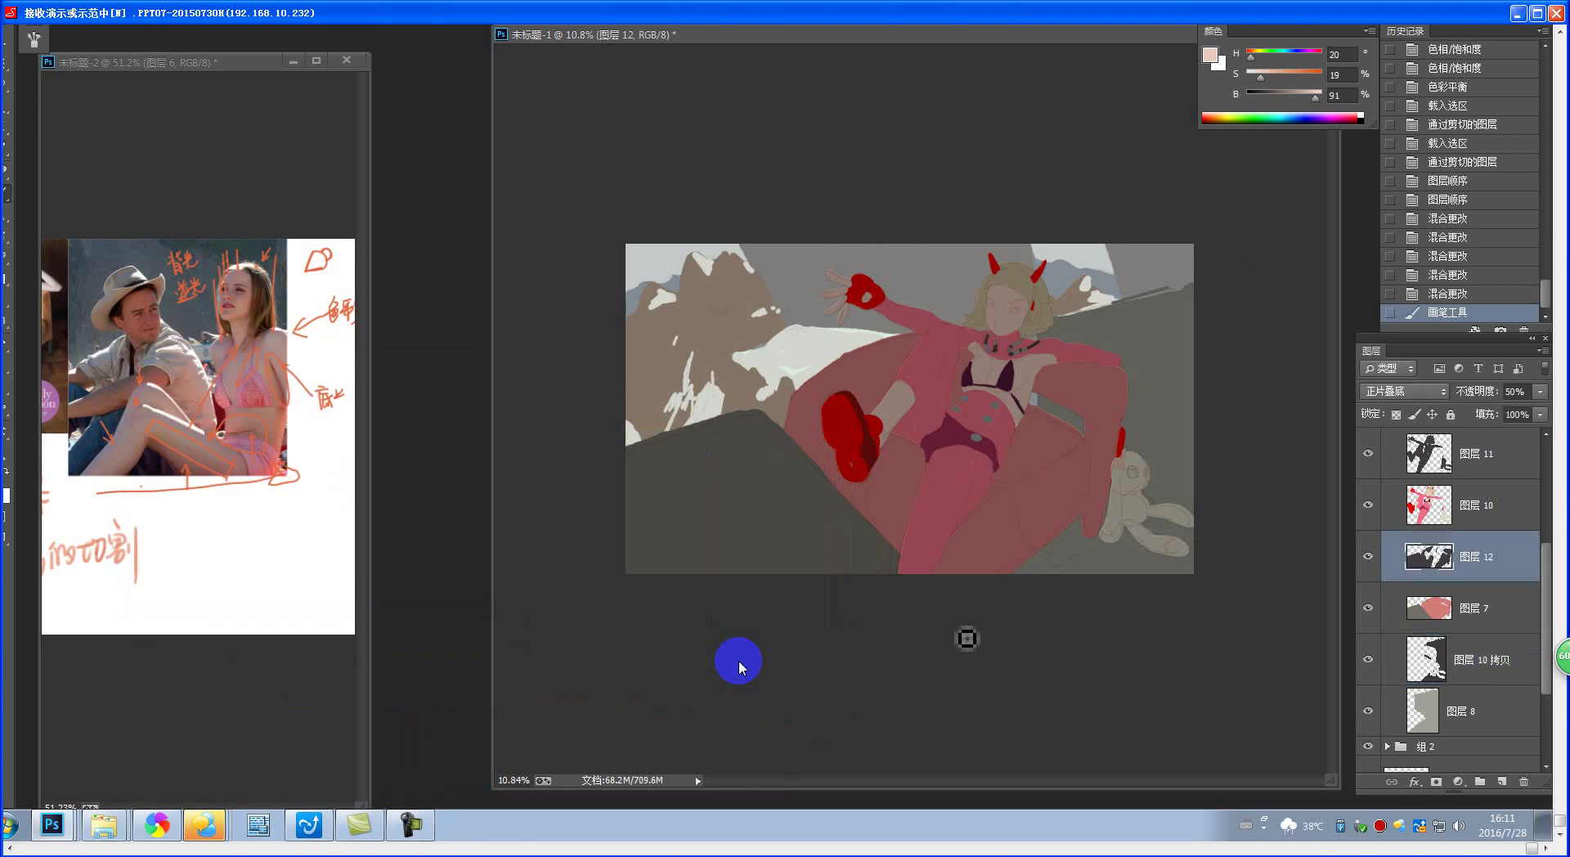
key("ctrl+u")
left_click_drag(293, 538, 253, 533)
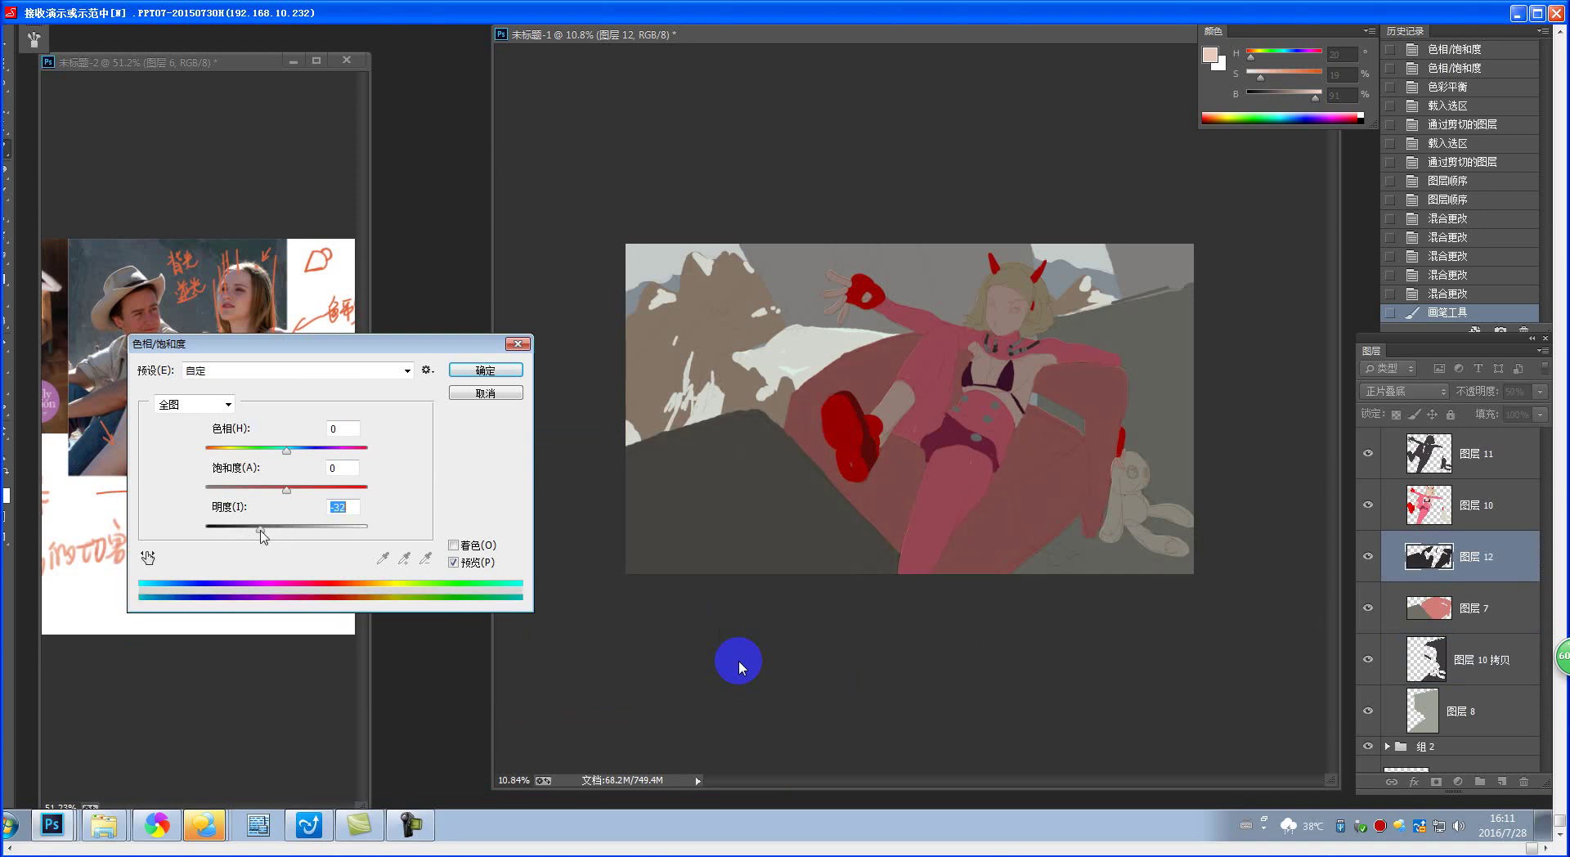
left_click(486, 393)
- Lasso the dark foreground block's shadow on 图层 12 and cut it onto its own layer
key("l")
left_click(759, 402)
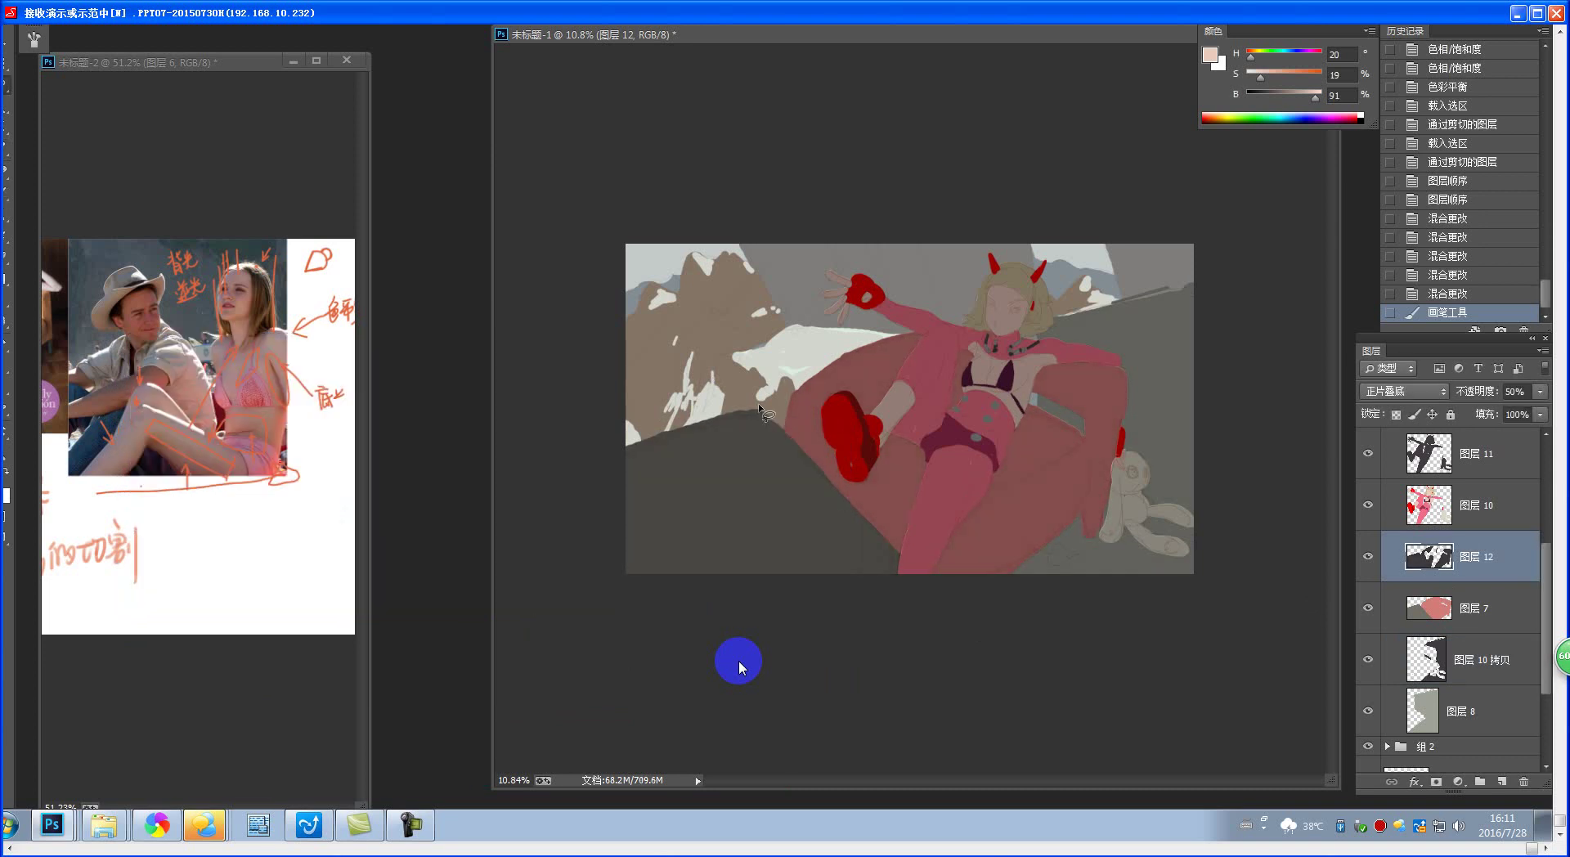
mouse_move(873, 530)
left_mouse_down()
mouse_move(899, 618)
mouse_move(552, 692)
mouse_move(524, 445)
mouse_move(686, 391)
mouse_move(688, 628)
left_mouse_up()
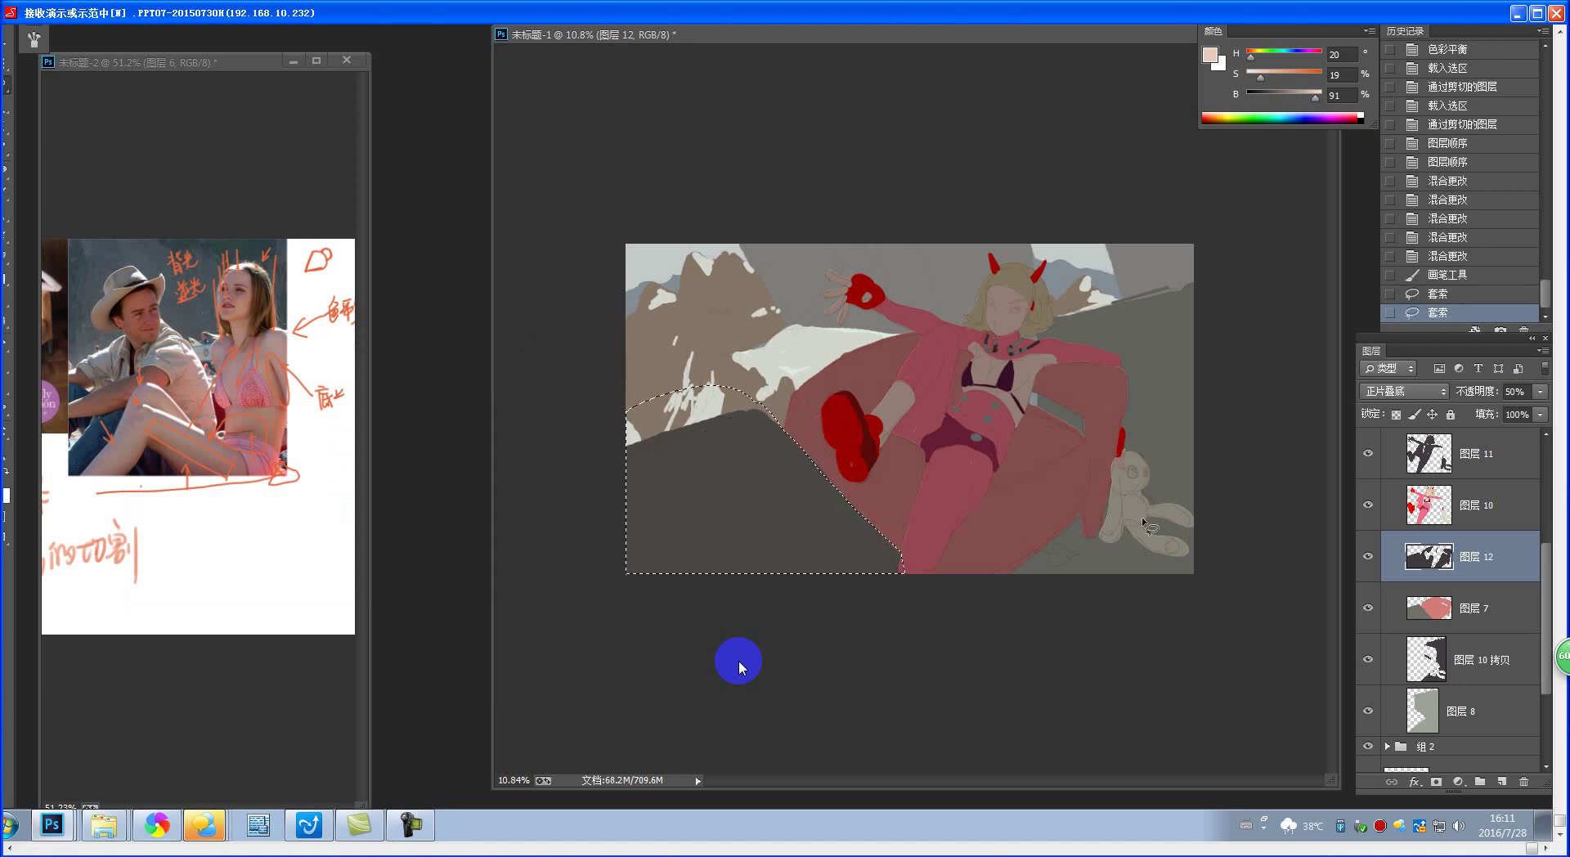
key("ctrl+shift+j")
- Darken the foreground block's separated shadow to near black with Hue/Saturation and shift its midtones towards blue with Color Balance
key("ctrl+u")
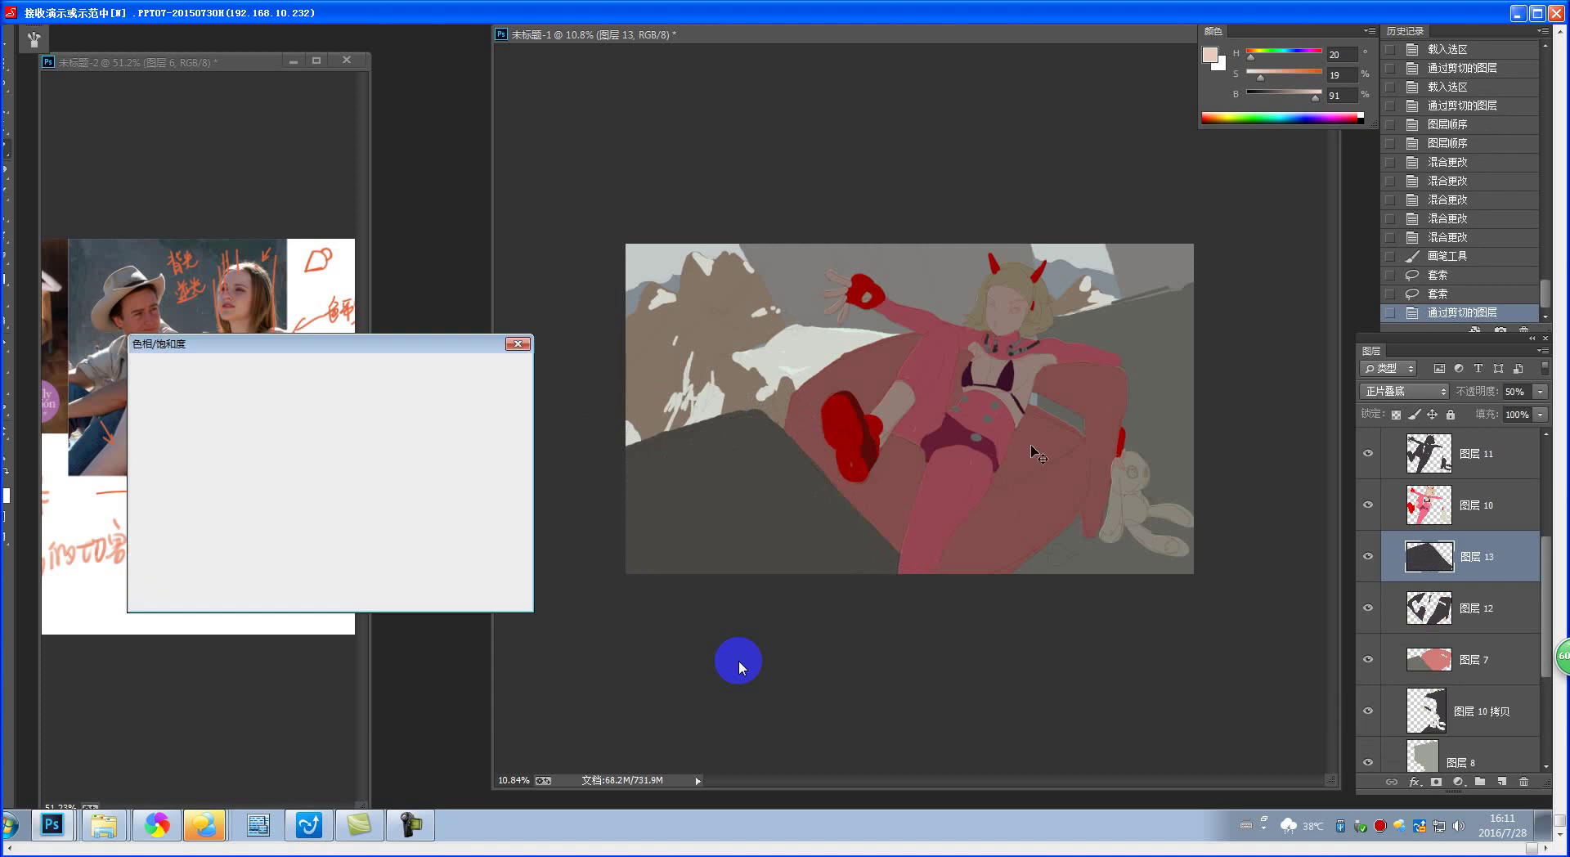
left_click_drag(368, 504, 303, 511)
left_click(570, 344)
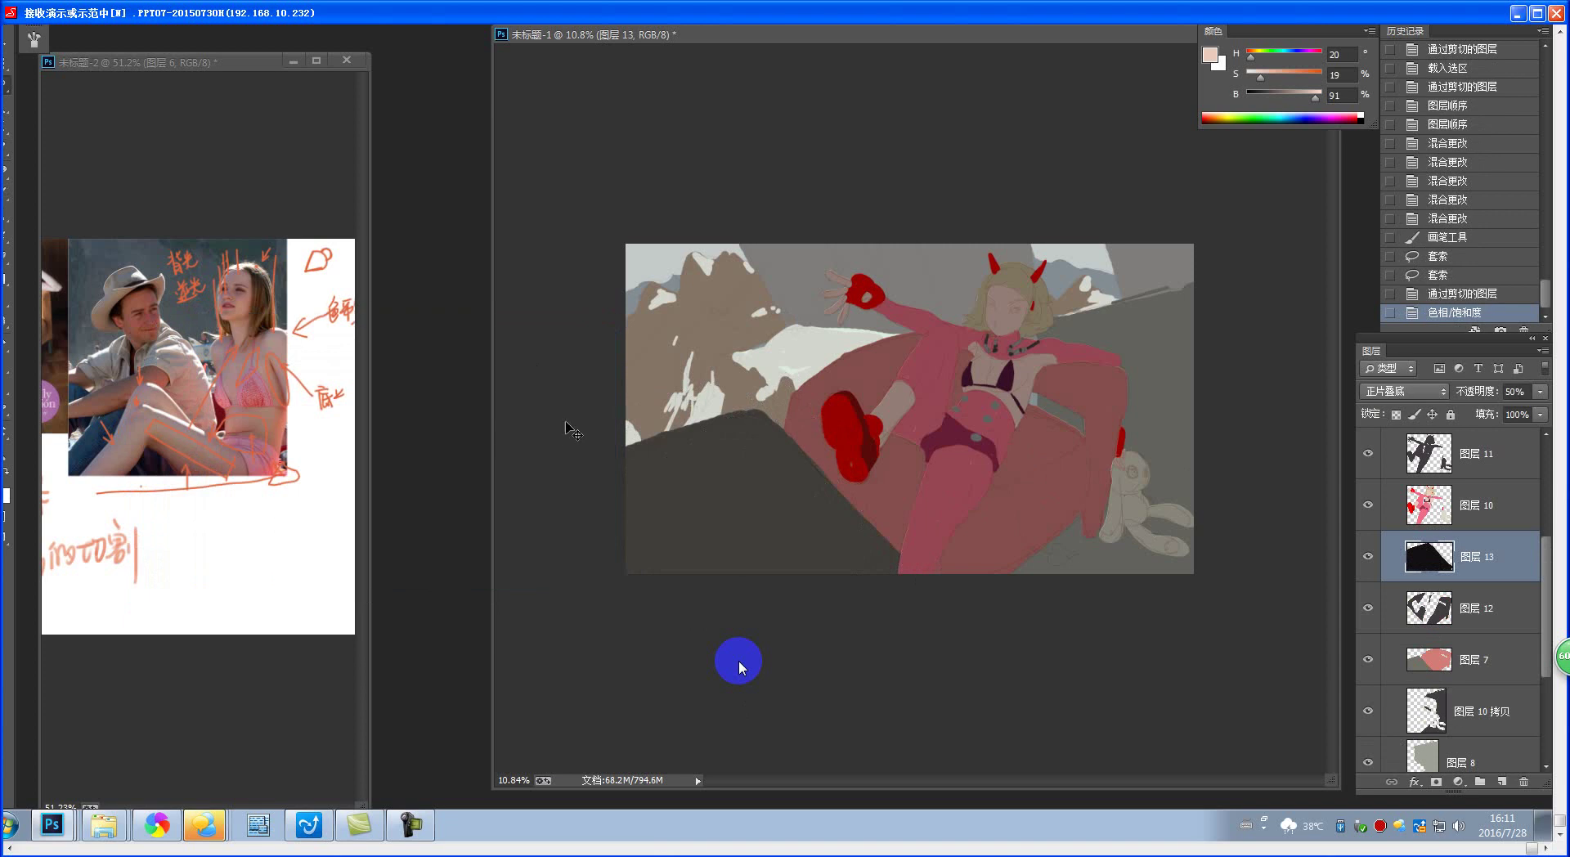
key("ctrl+b")
left_click_drag(619, 529, 507, 546)
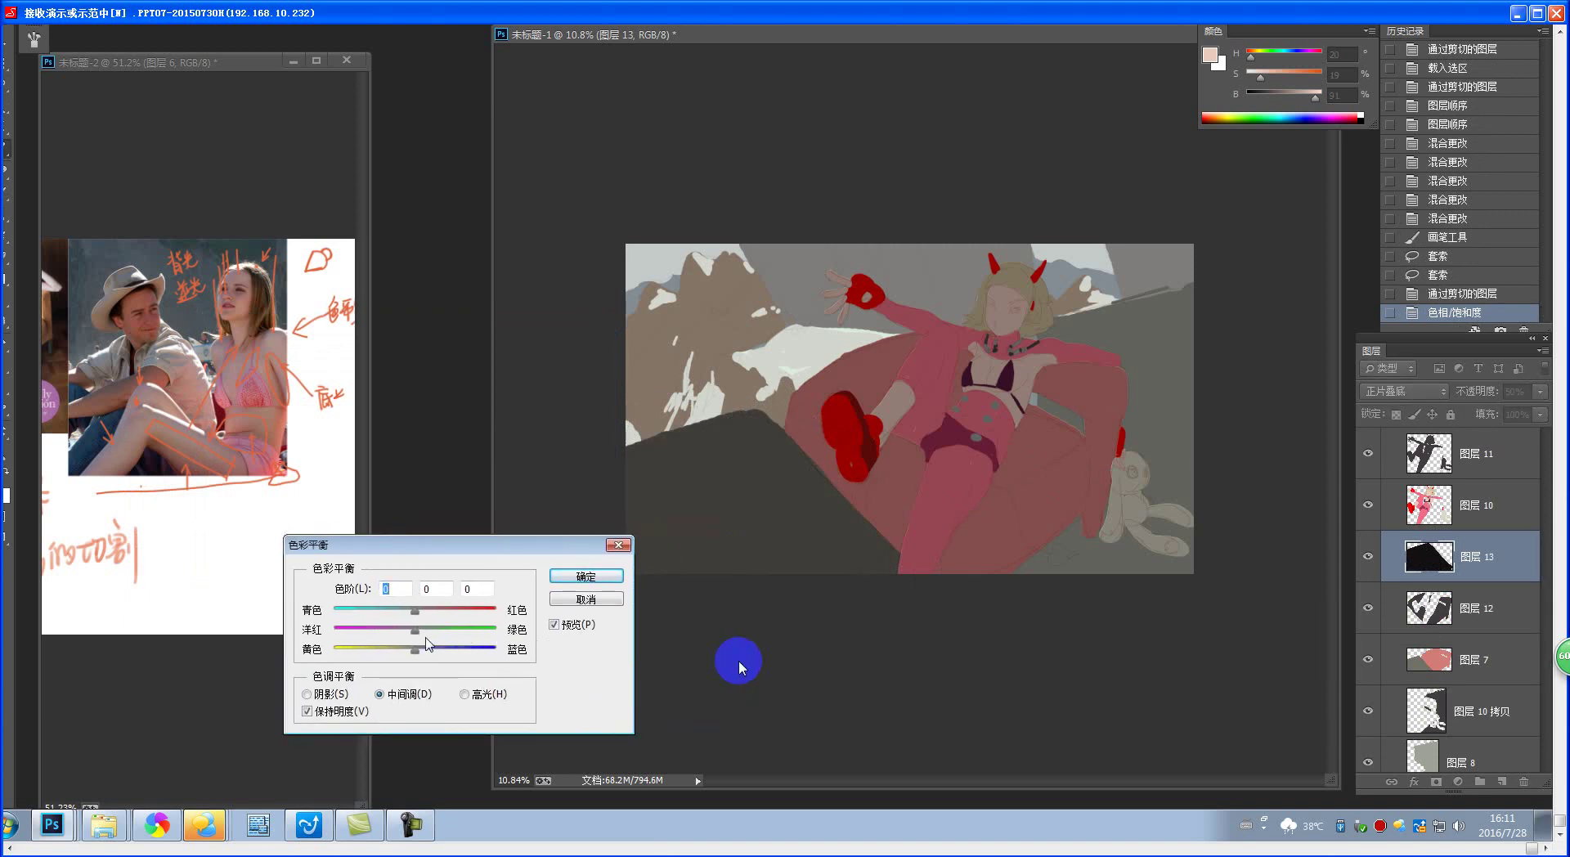
left_click_drag(416, 651, 472, 663)
left_click(585, 576)
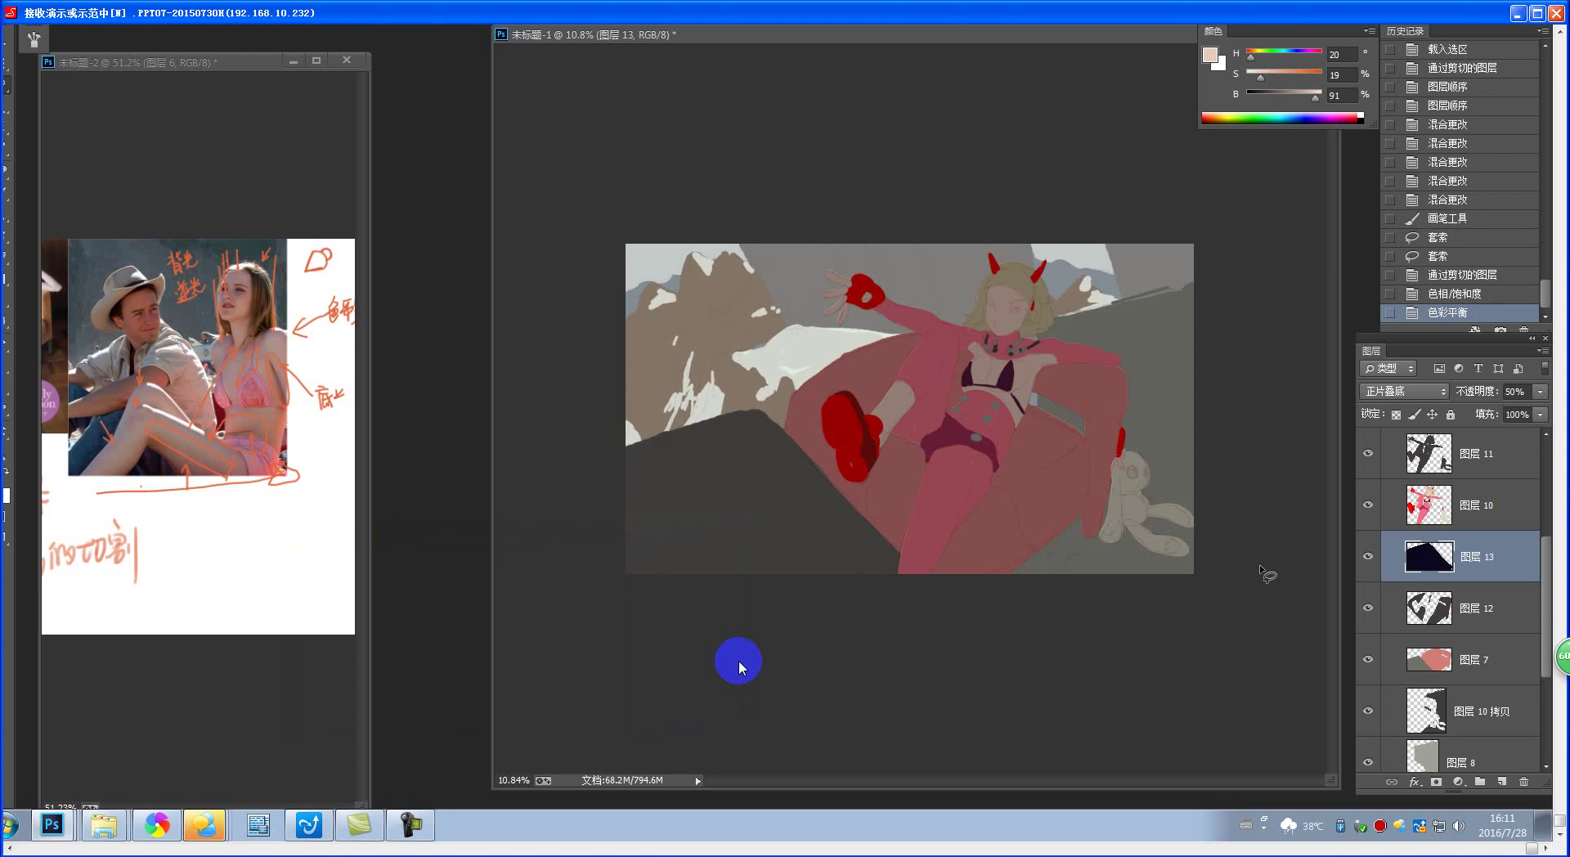
- Compare the foreground block with its shadow layer 图层 13 hidden and shown
left_click(1465, 677)
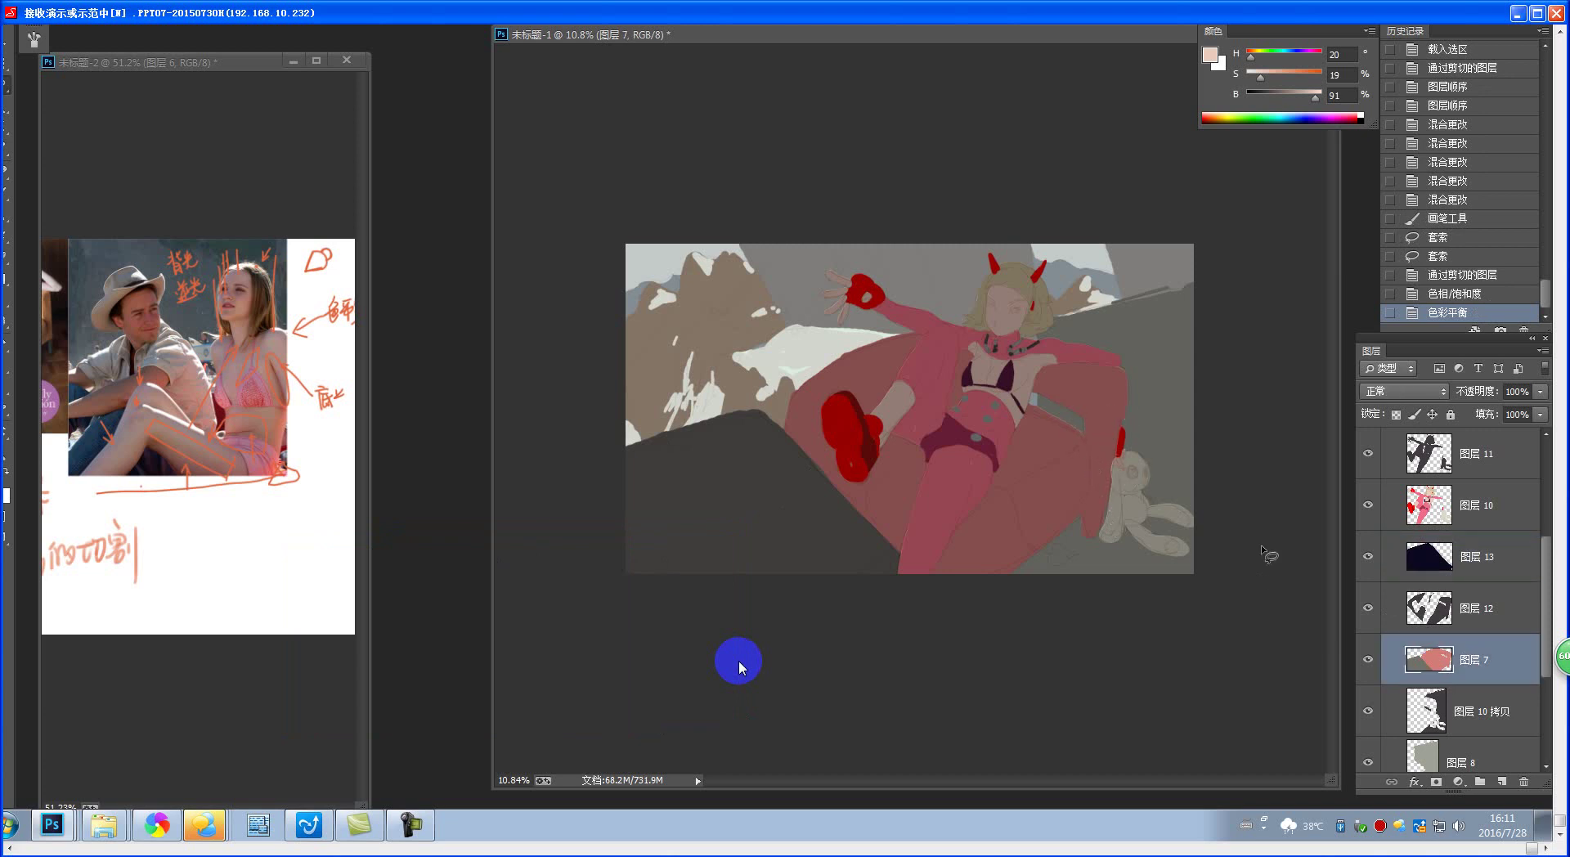
left_click(1368, 557)
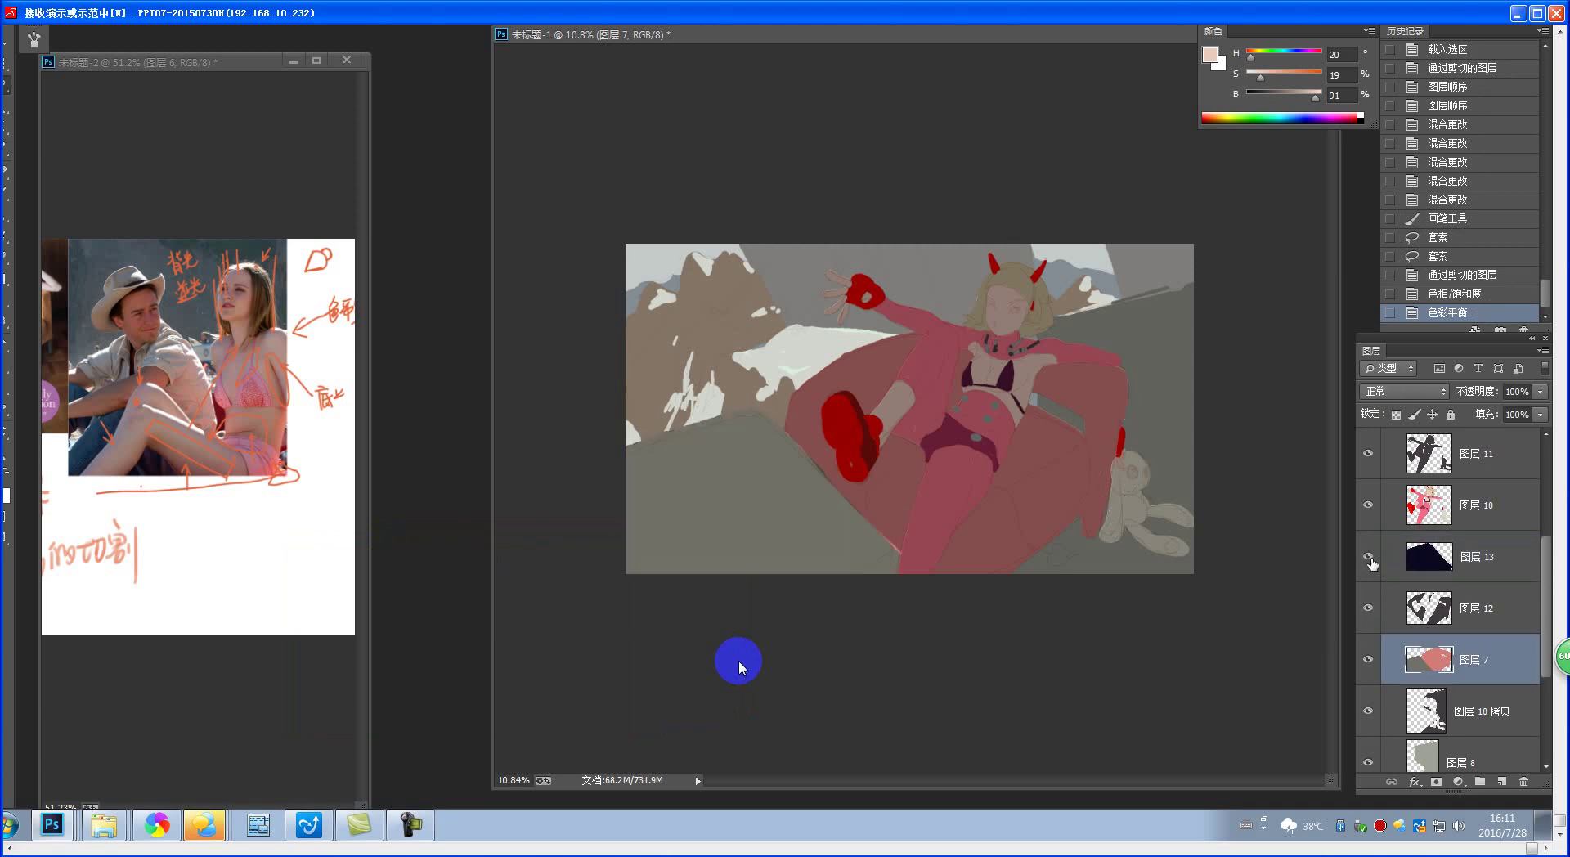
left_click(1368, 557)
left_click(1369, 558)
key("ctrl+b")
key("Return")
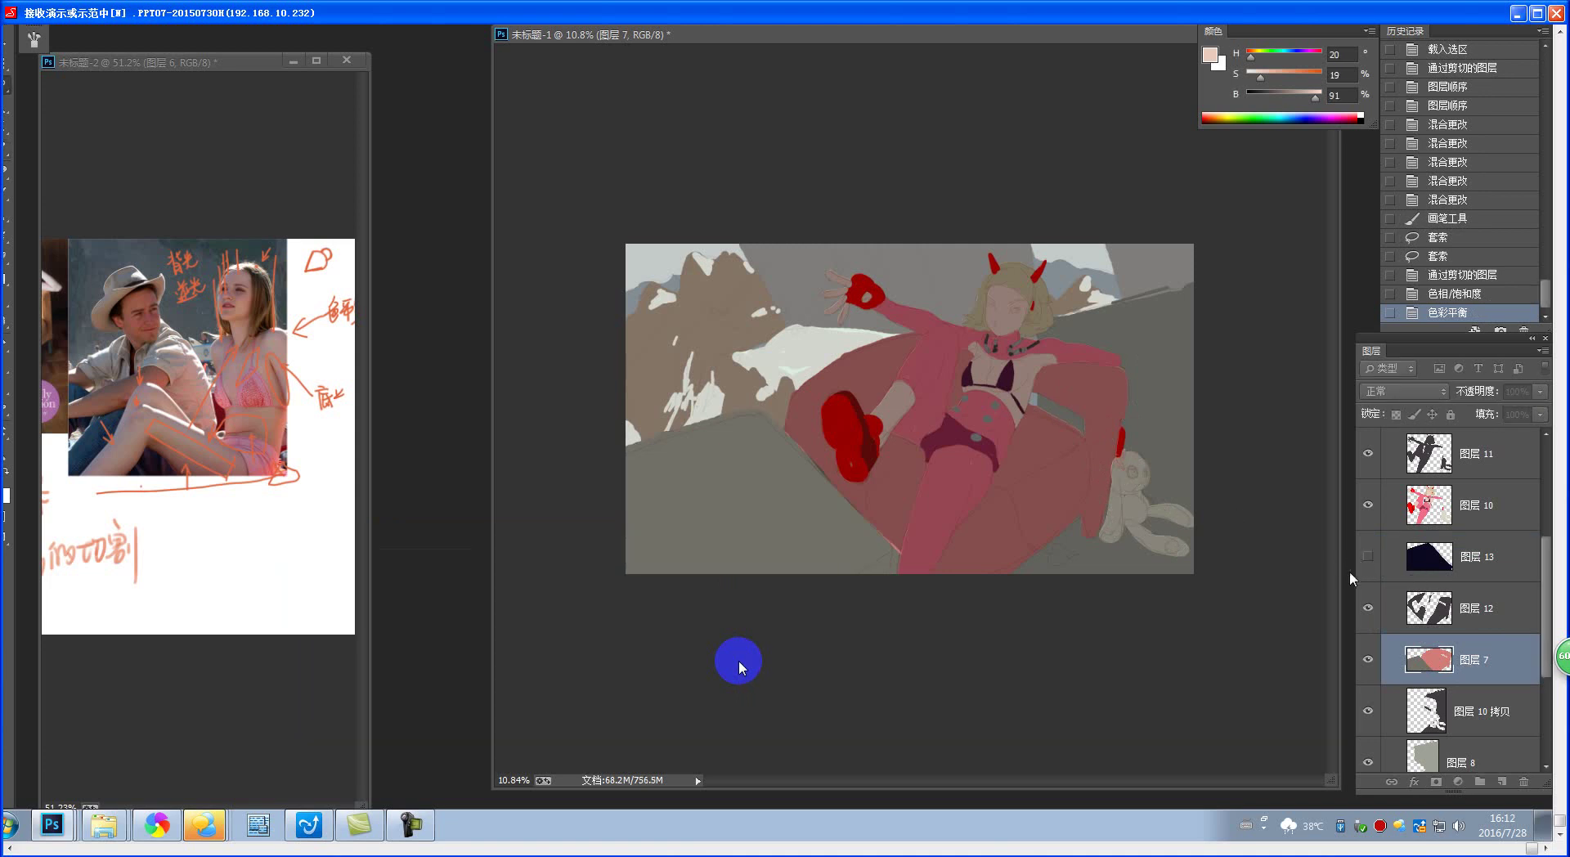
left_click(1368, 556)
- Try shifting the midtones of the base colour layer 图层 7 towards blue with Color Balance
key("ctrl+b")
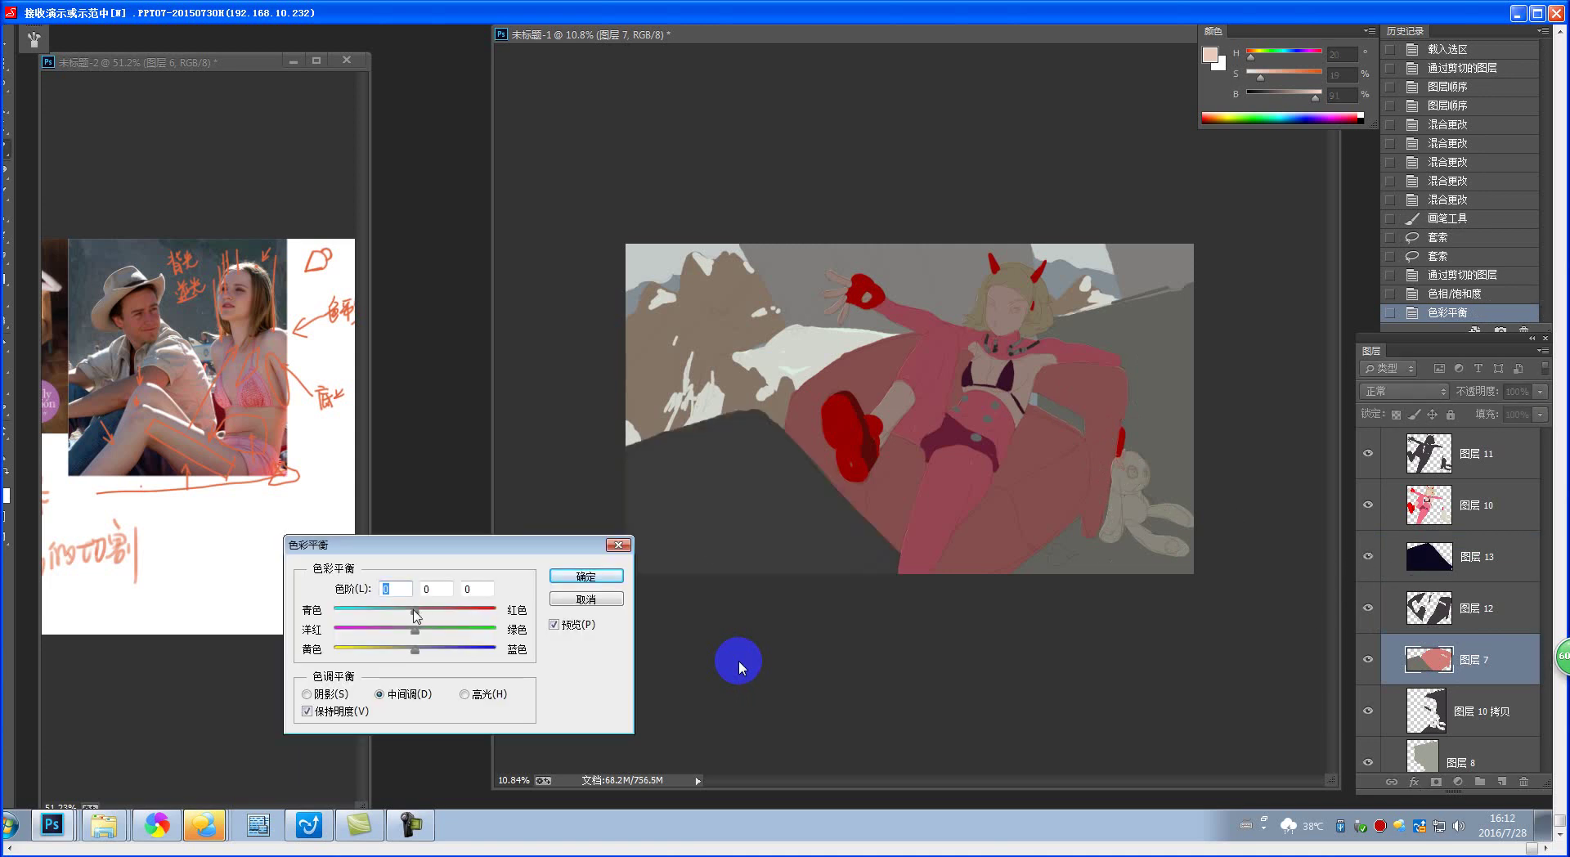
left_click_drag(415, 650, 463, 655)
key("Escape")
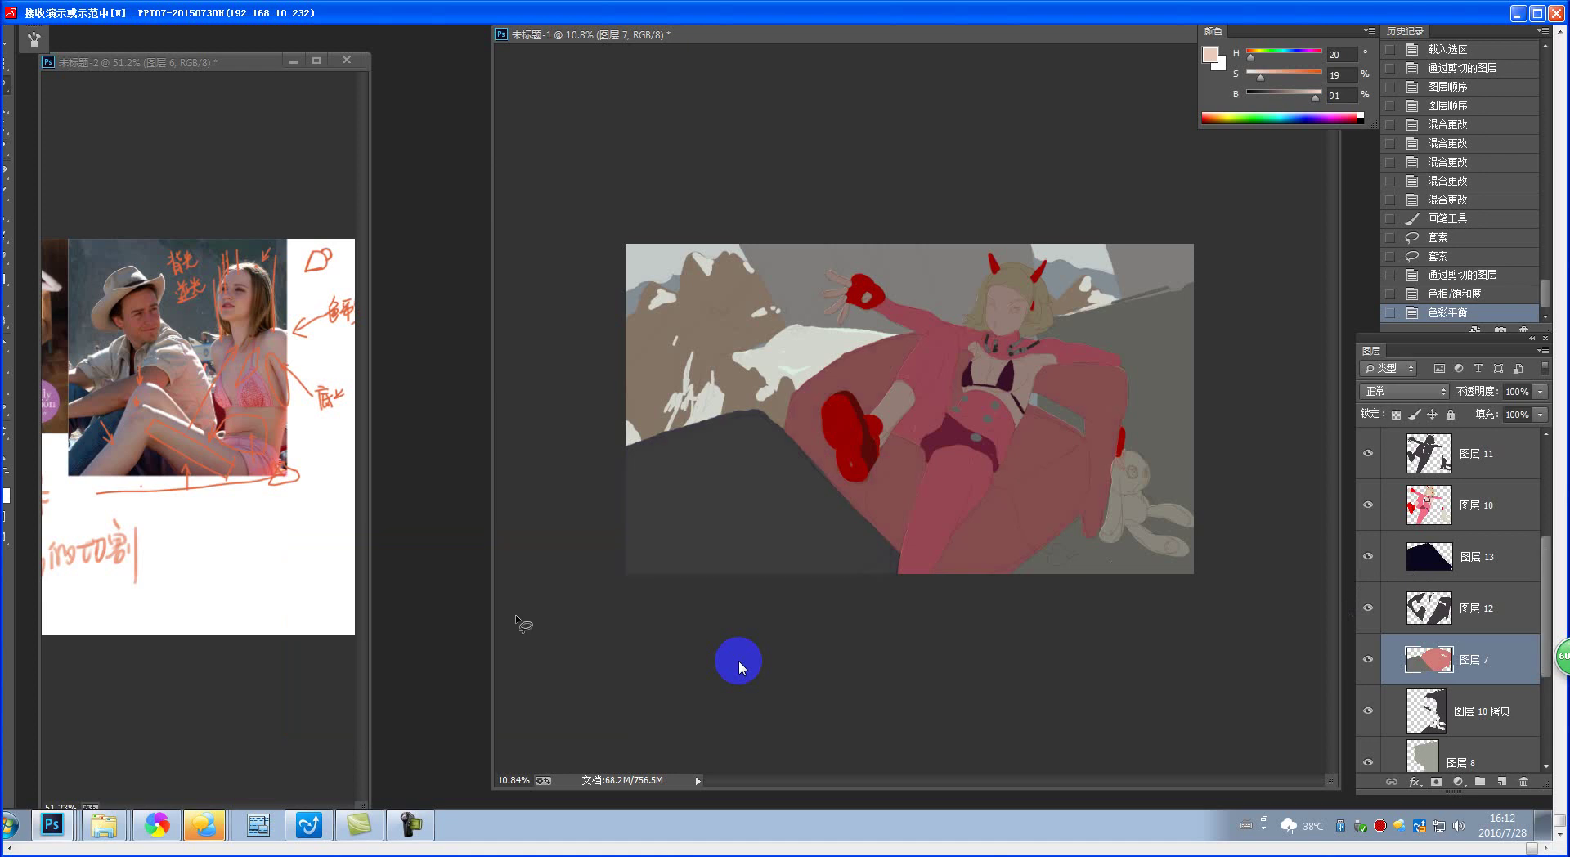
- Shift the midtones of the foreground block's shadow layer 图层 13 further towards blue with Color Balance
left_click(1463, 556)
key("ctrl+b")
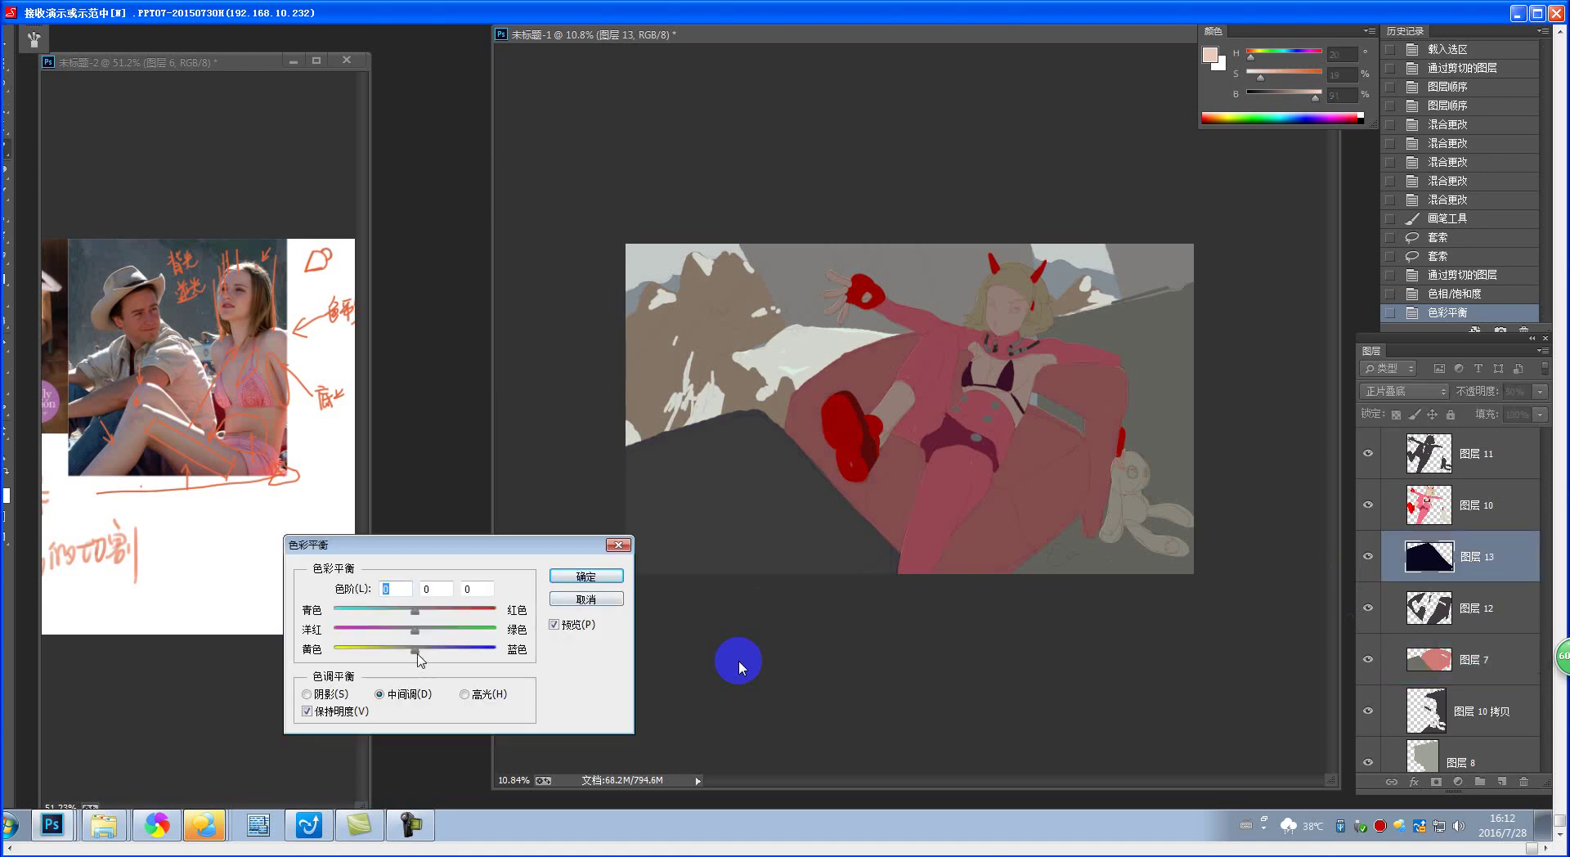
left_click_drag(417, 653, 455, 660)
left_click(605, 575)
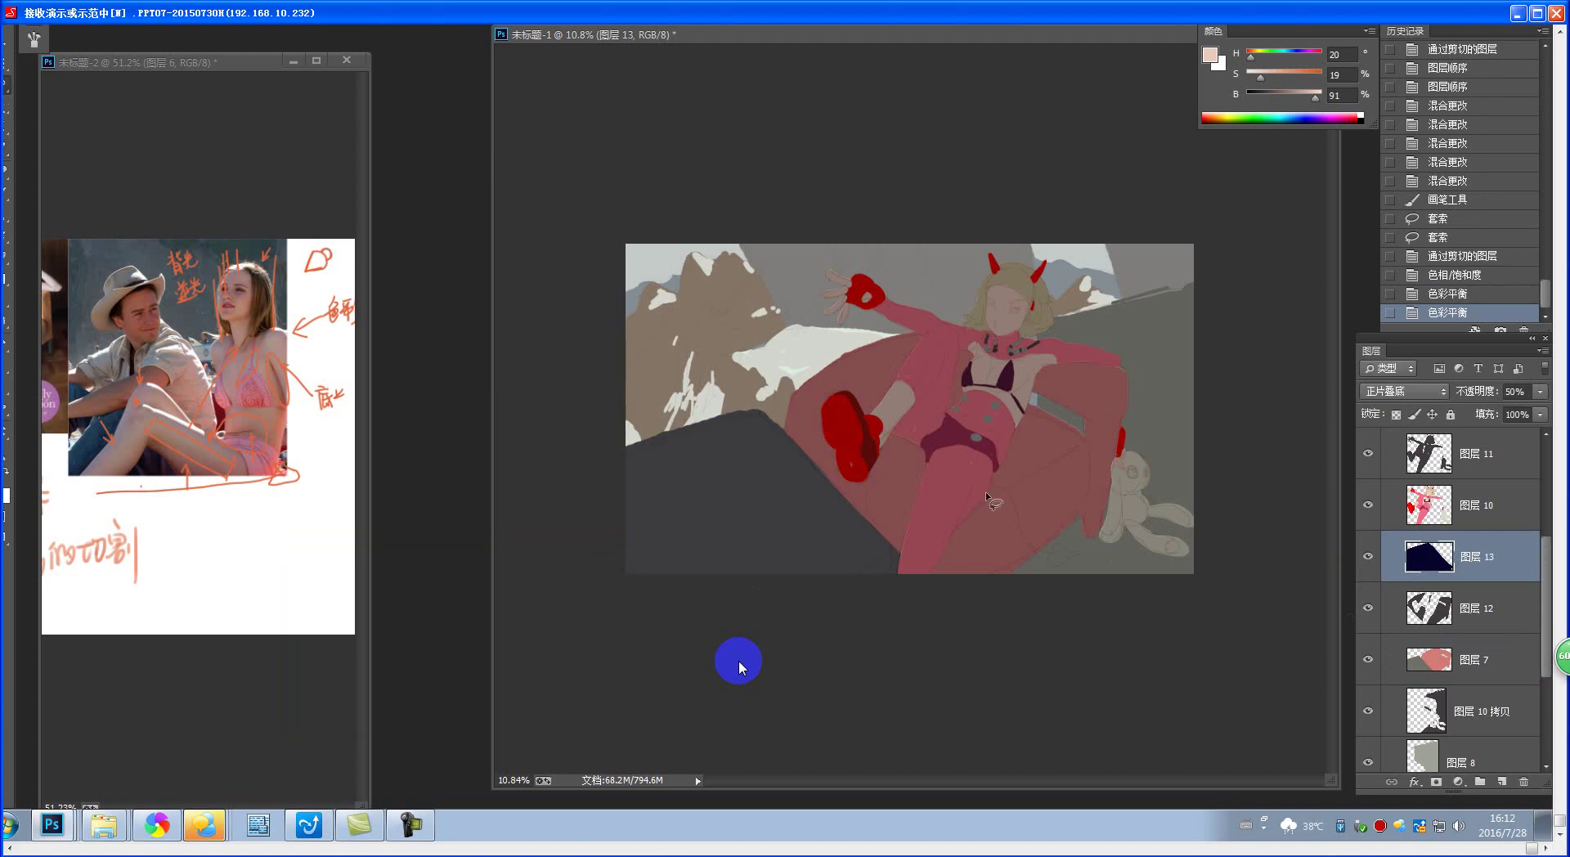
- Compare the red seat and surroundings with the shadow layer 图层 12 hidden and shown
left_click(1368, 607)
left_click(1368, 610)
left_click(1368, 609)
left_click(1368, 609)
left_click(1446, 662)
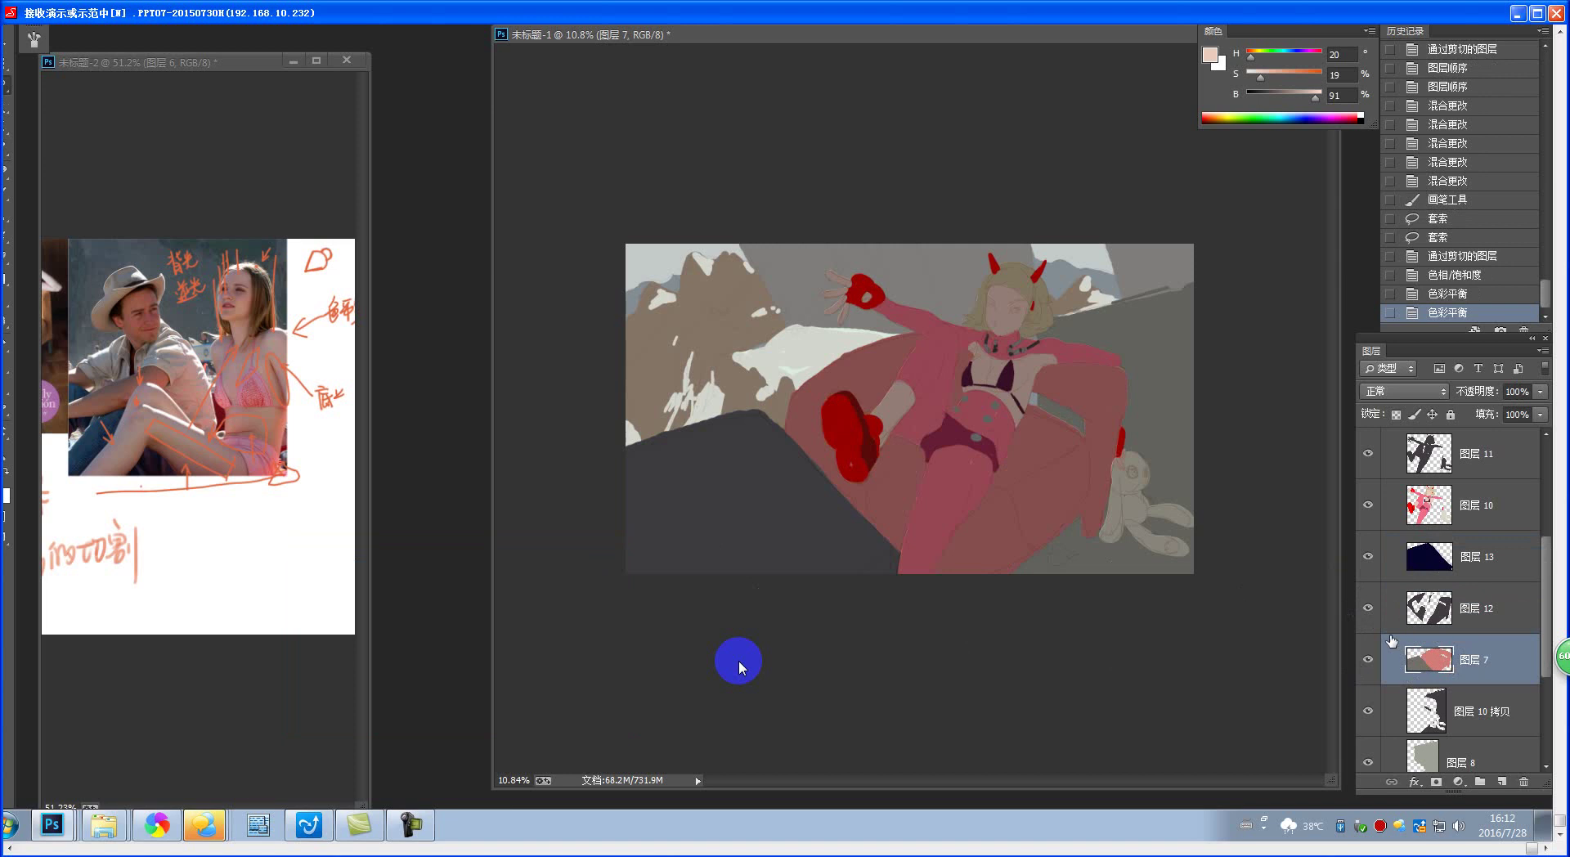
left_click(1368, 609)
left_click(1368, 612)
left_click(1368, 609)
left_click(1368, 610)
- Try erasing a few strokes and an arrow from the shadow on 图层 12 within a lassoed area around the red seat
mouse_move(784, 428)
left_mouse_down()
mouse_move(900, 563)
mouse_move(906, 596)
mouse_move(1155, 491)
mouse_move(1104, 327)
mouse_move(781, 392)
mouse_move(782, 409)
left_mouse_up()
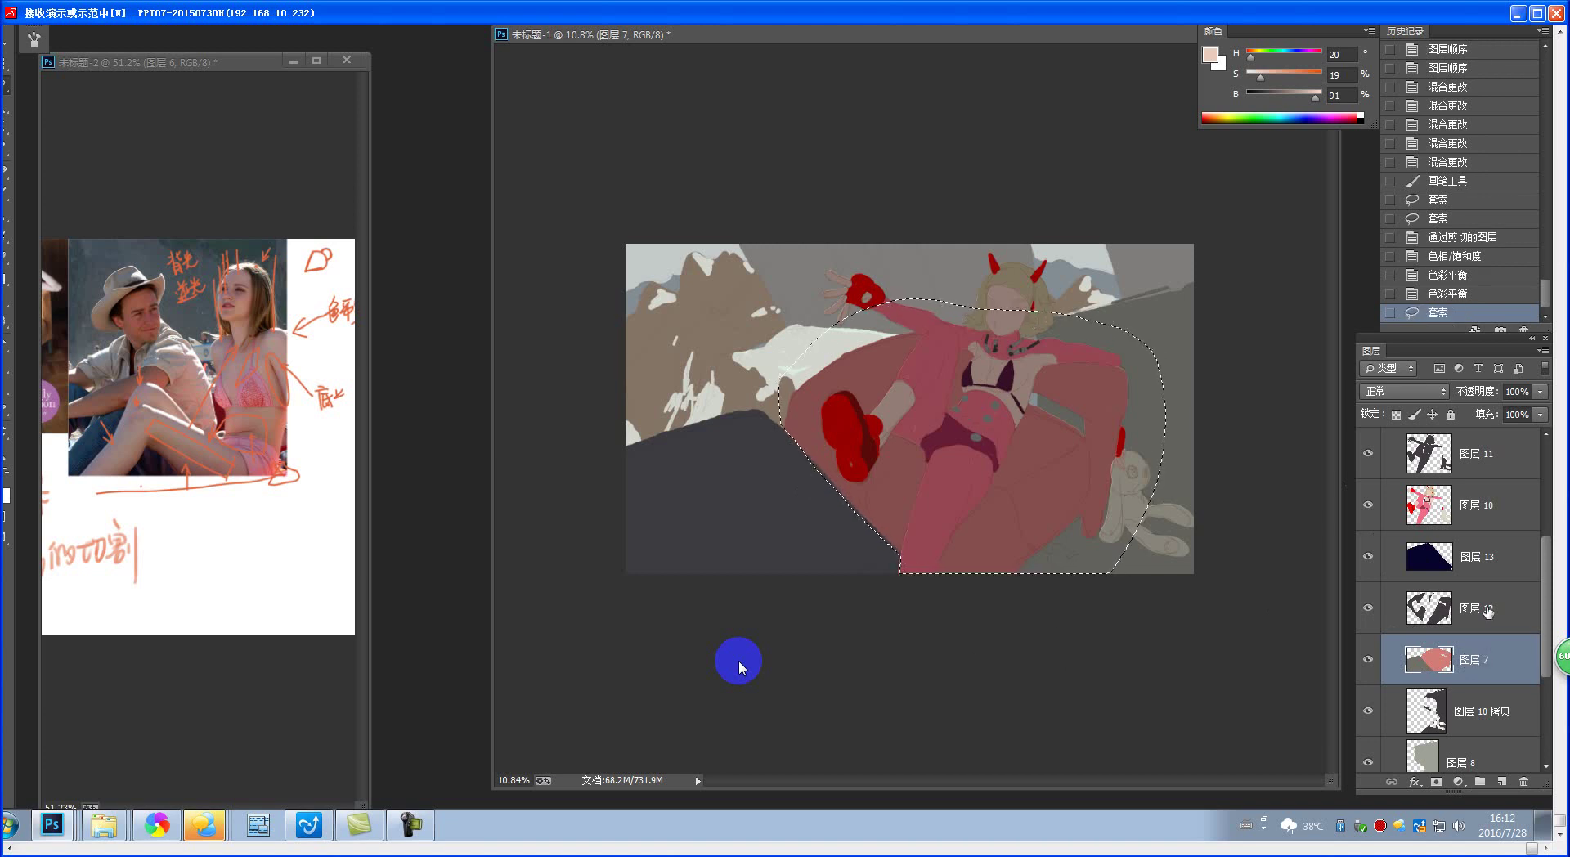
left_click(1487, 612)
key("ctrl+d")
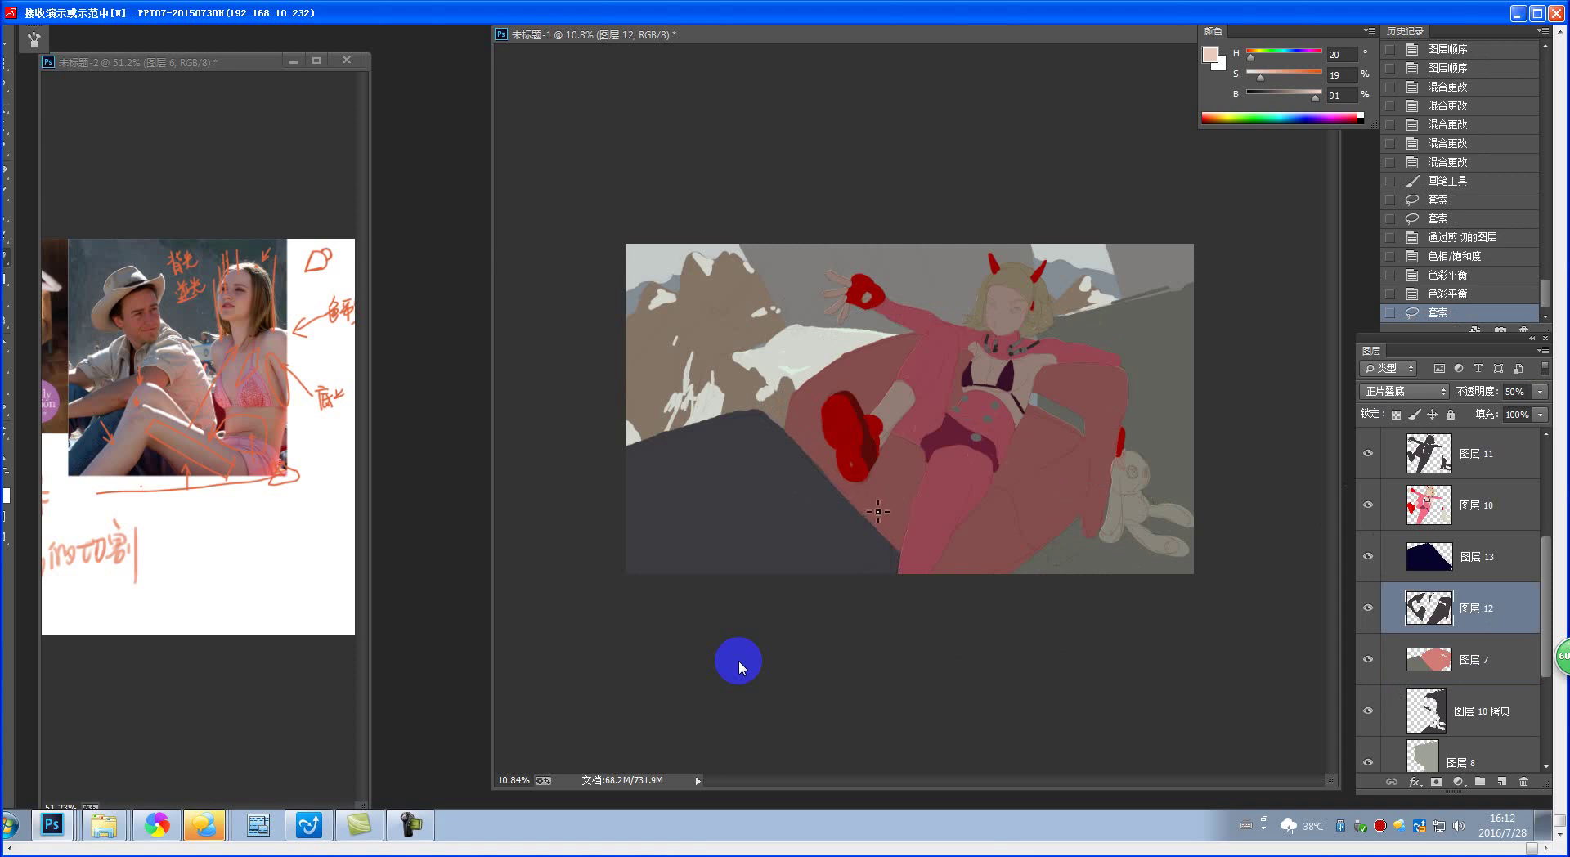
mouse_move(876, 536)
left_mouse_down()
mouse_move(943, 519)
mouse_move(903, 500)
left_mouse_up()
mouse_move(998, 536)
left_mouse_down()
mouse_move(999, 514)
mouse_move(1100, 445)
left_mouse_up()
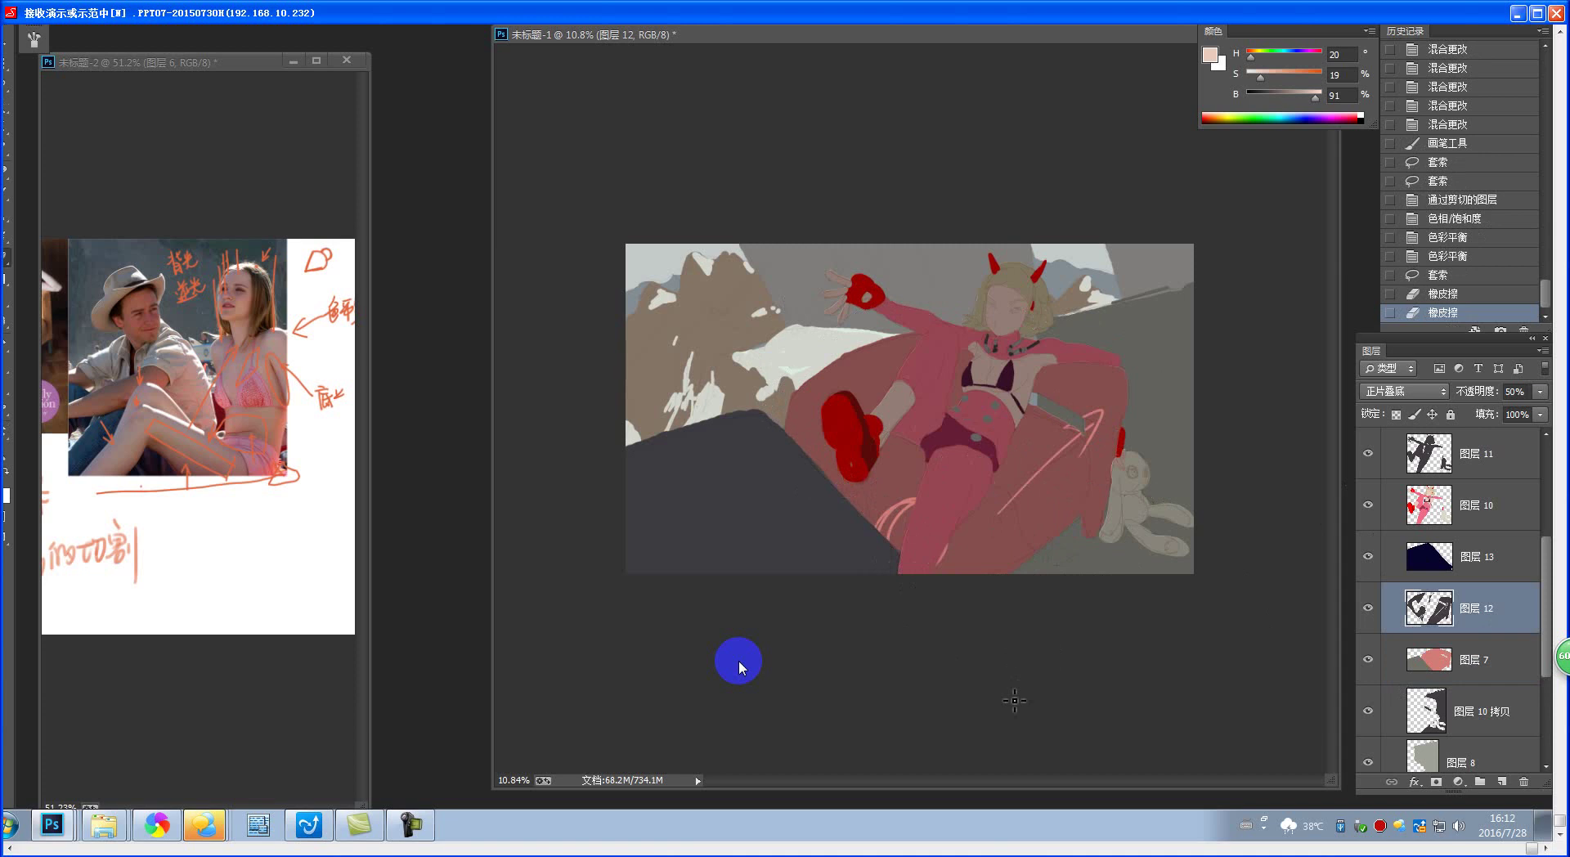
key("ctrl+alt+z")
key("ctrl+alt+z")
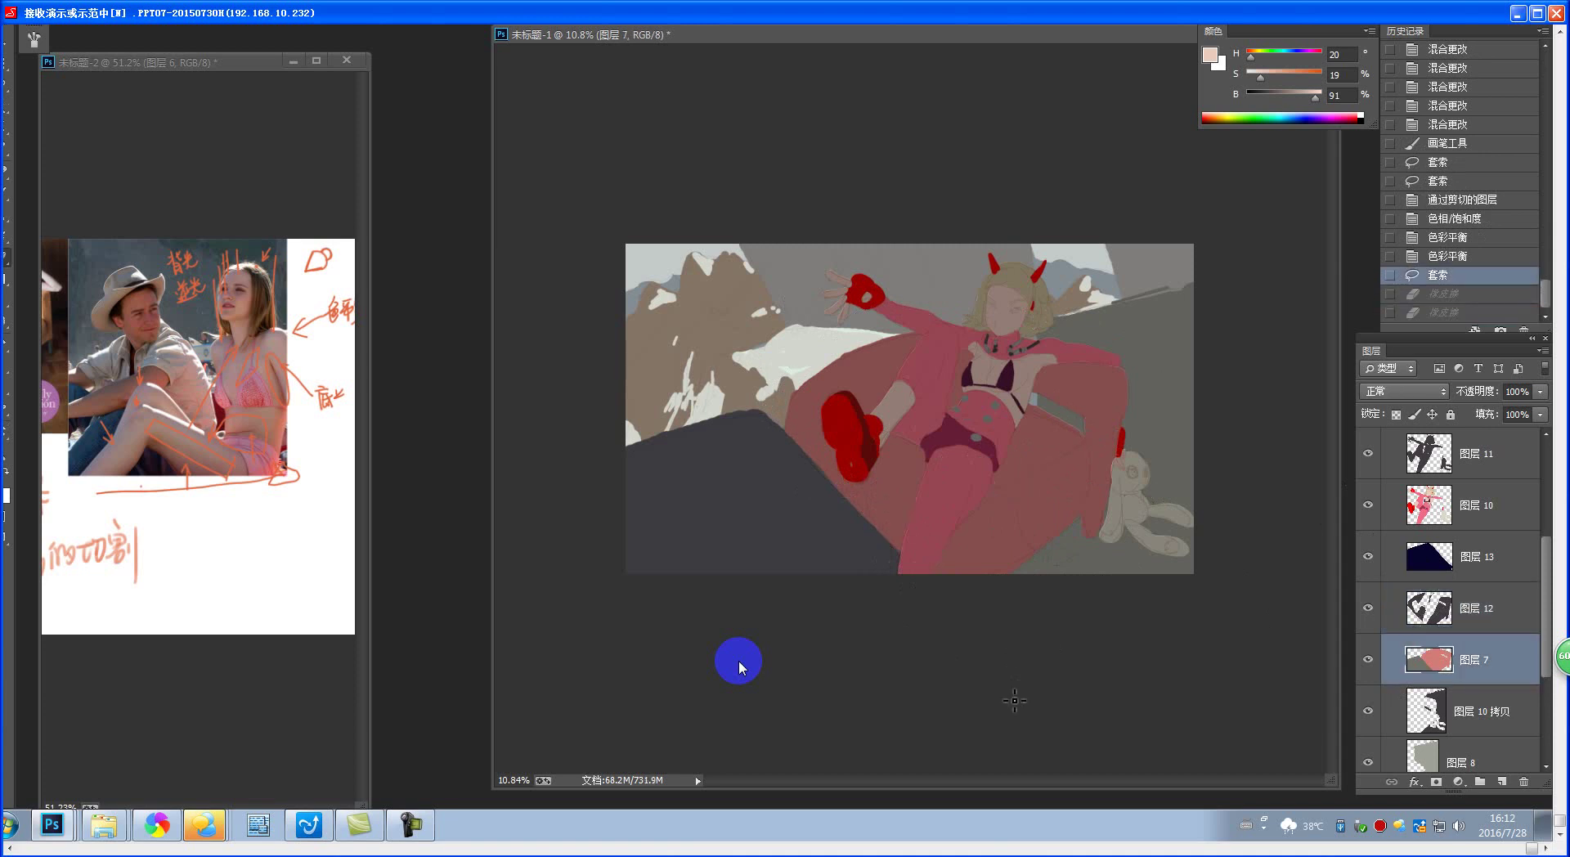
- Make the shadow layer 图层 12 active and clear the lasso selection around the red seat
key("alt+bracketright")
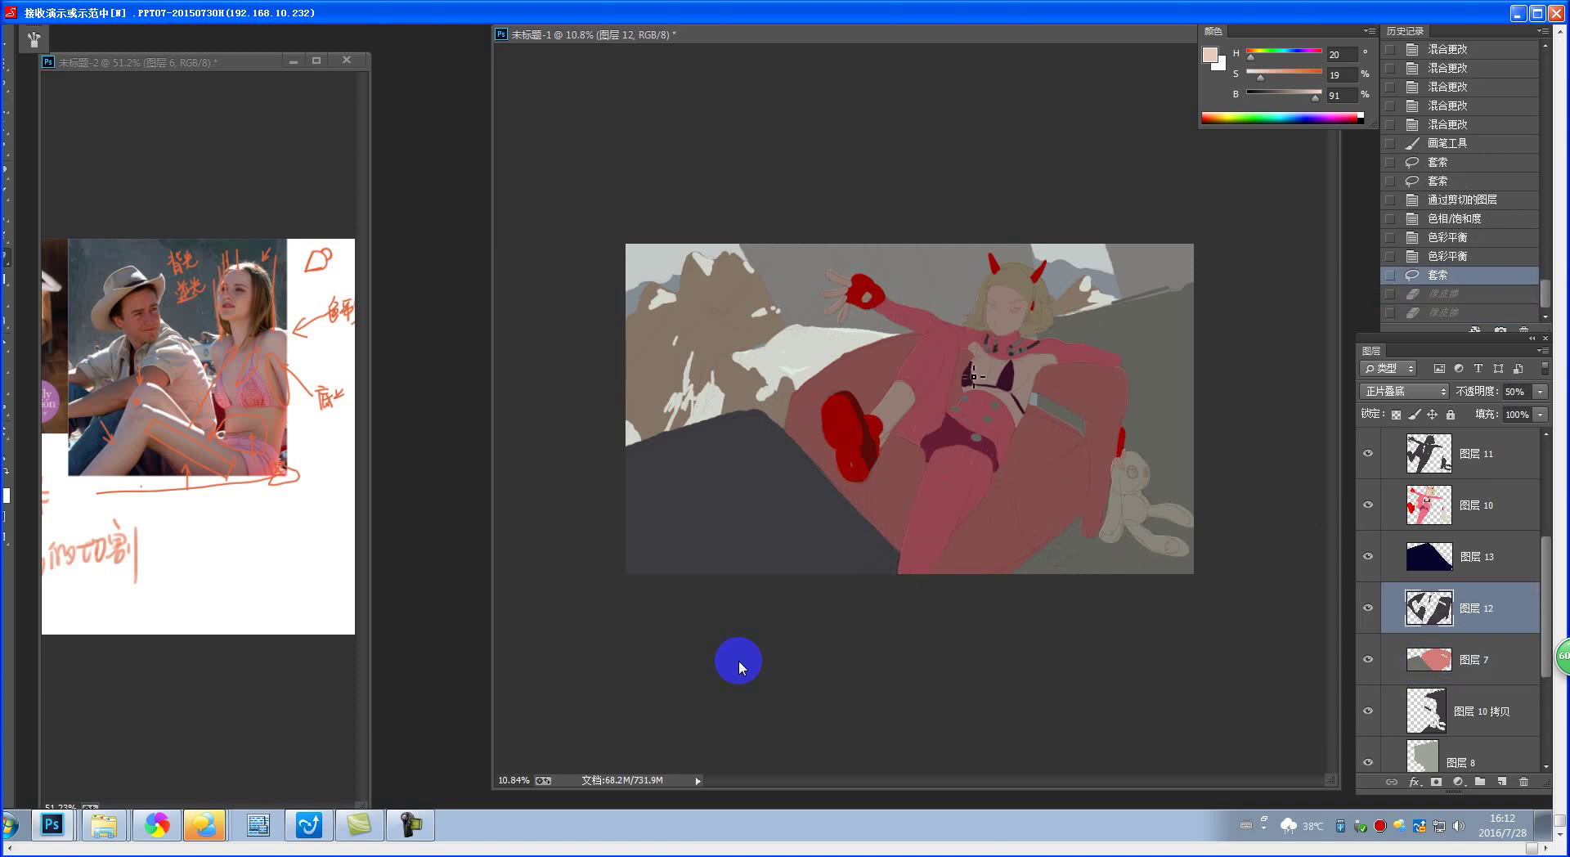
key("ctrl+d")
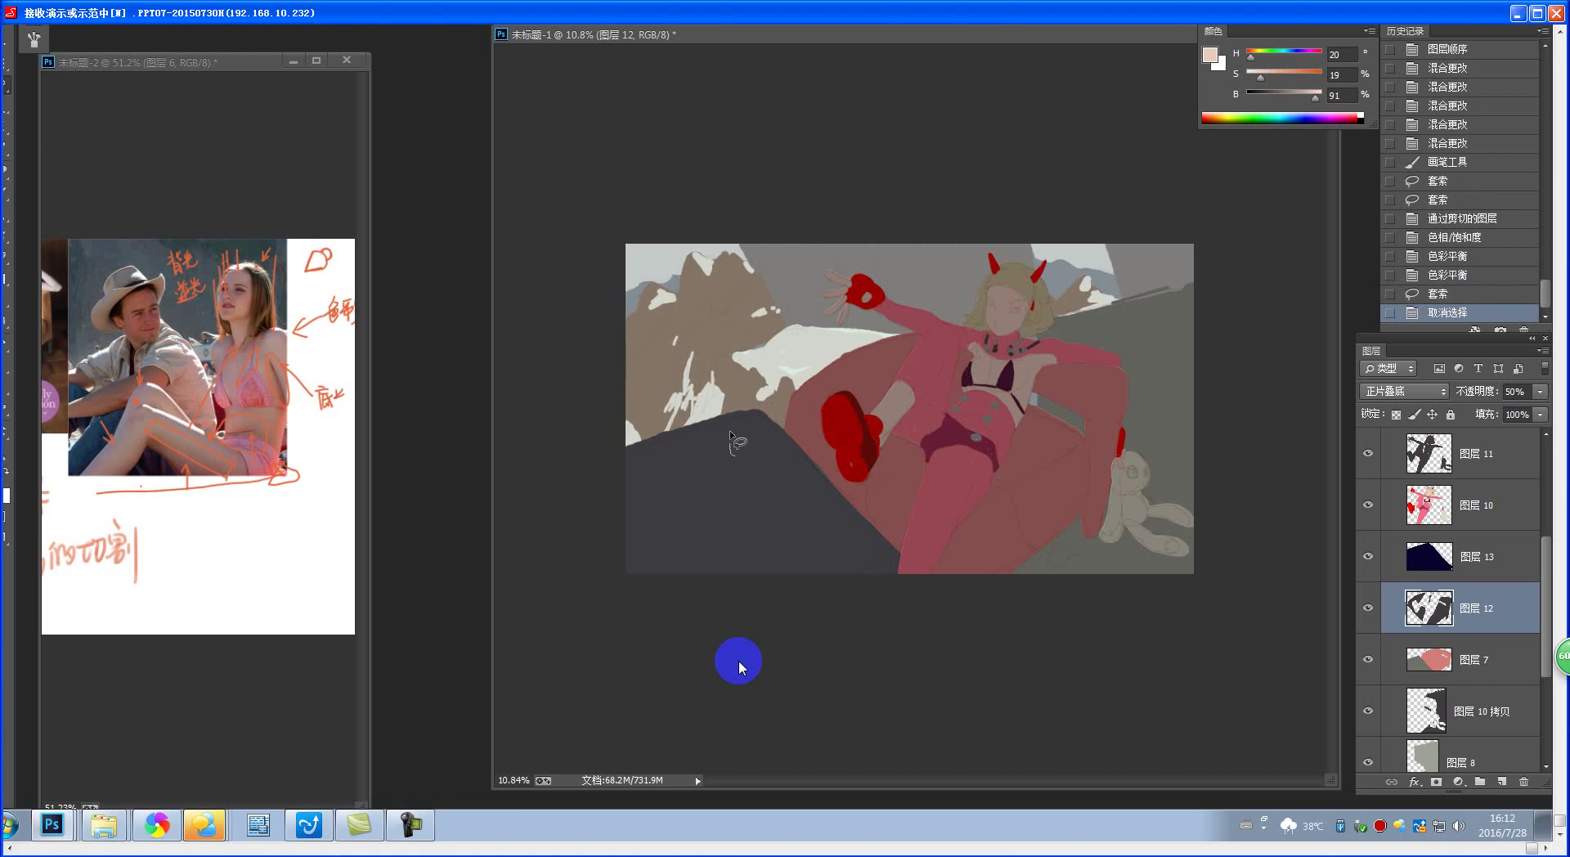
left_click(734, 442)
key("ctrl+z")
- Try darkening the shadow over the red seat's lower-left part to lightness -36 within a lasso selection feathered by 8 pixels
key("f")
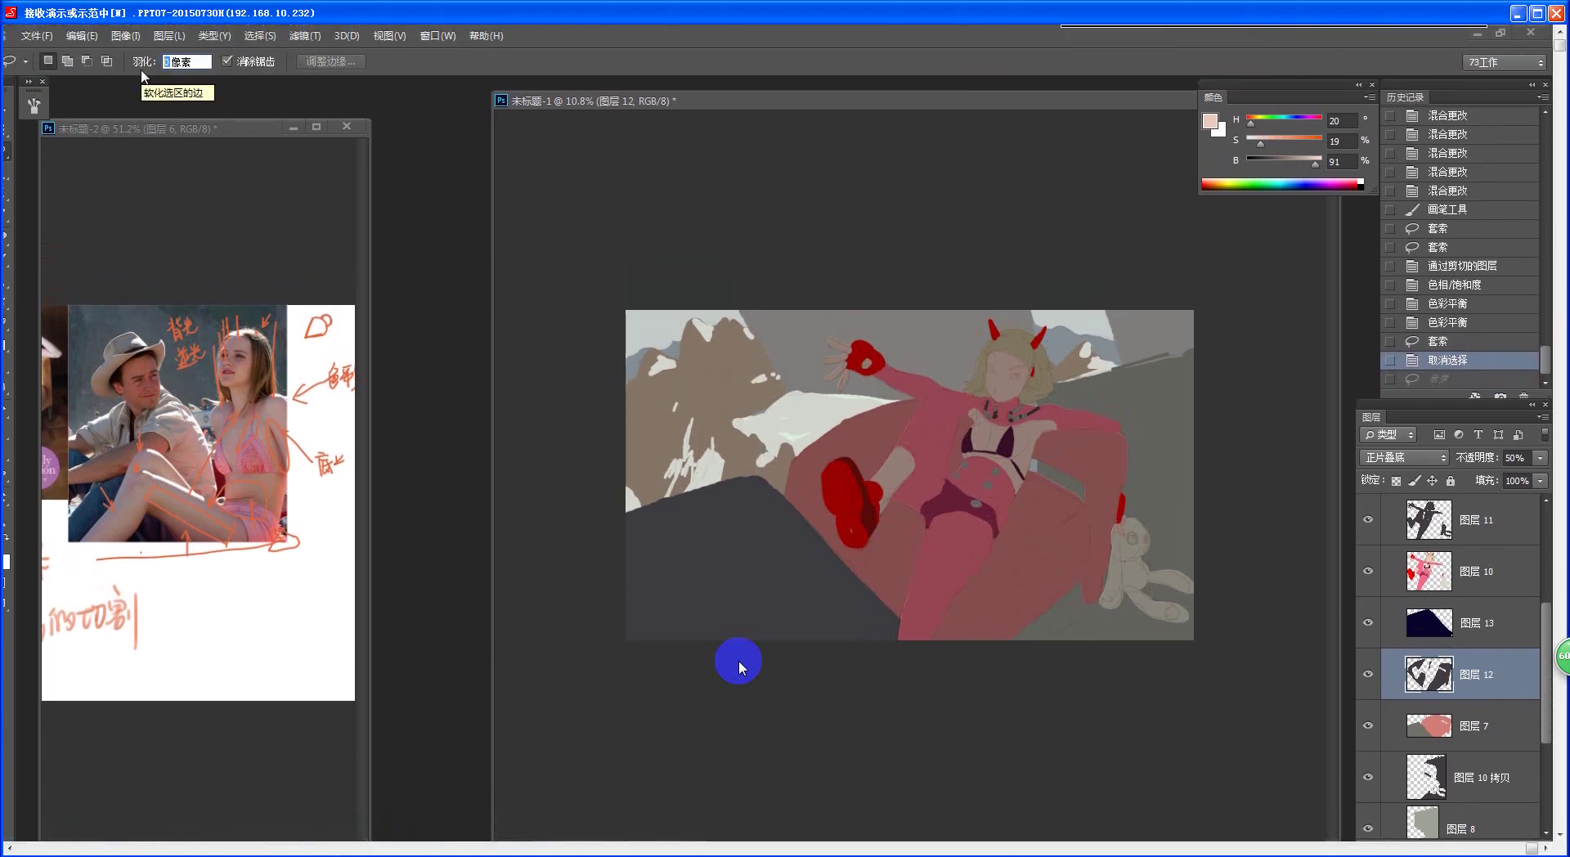
type("8")
key("Return")
mouse_move(765, 547)
left_mouse_down()
mouse_move(818, 399)
mouse_move(973, 482)
mouse_move(1054, 671)
mouse_move(703, 699)
left_mouse_up()
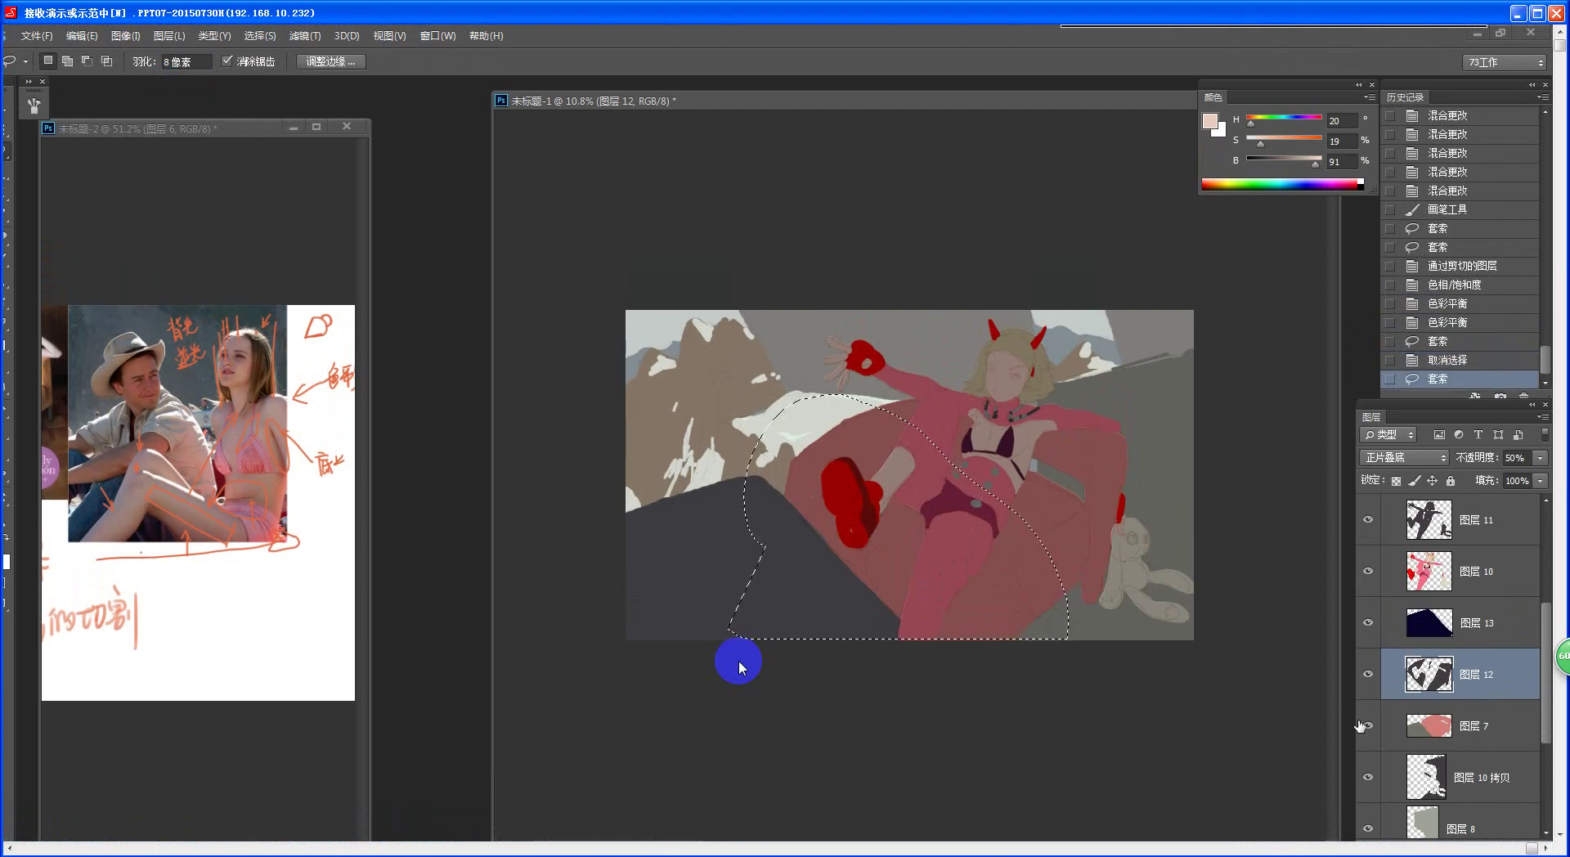
key("ctrl+h")
key("ctrl+u")
left_click_drag(370, 572, 338, 574)
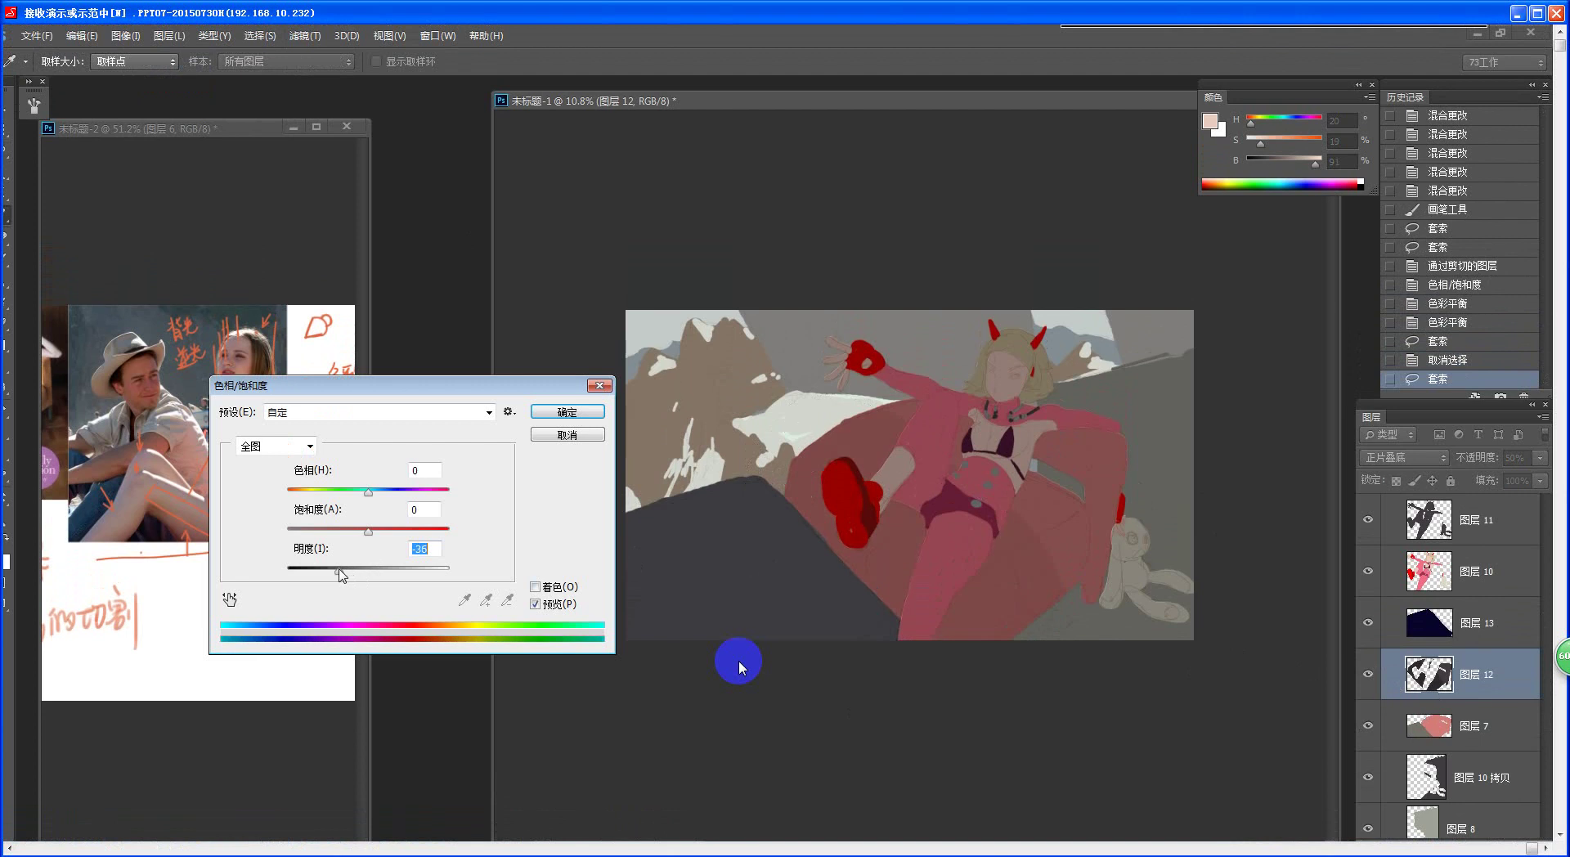
left_click(585, 434)
key("ctrl+z")
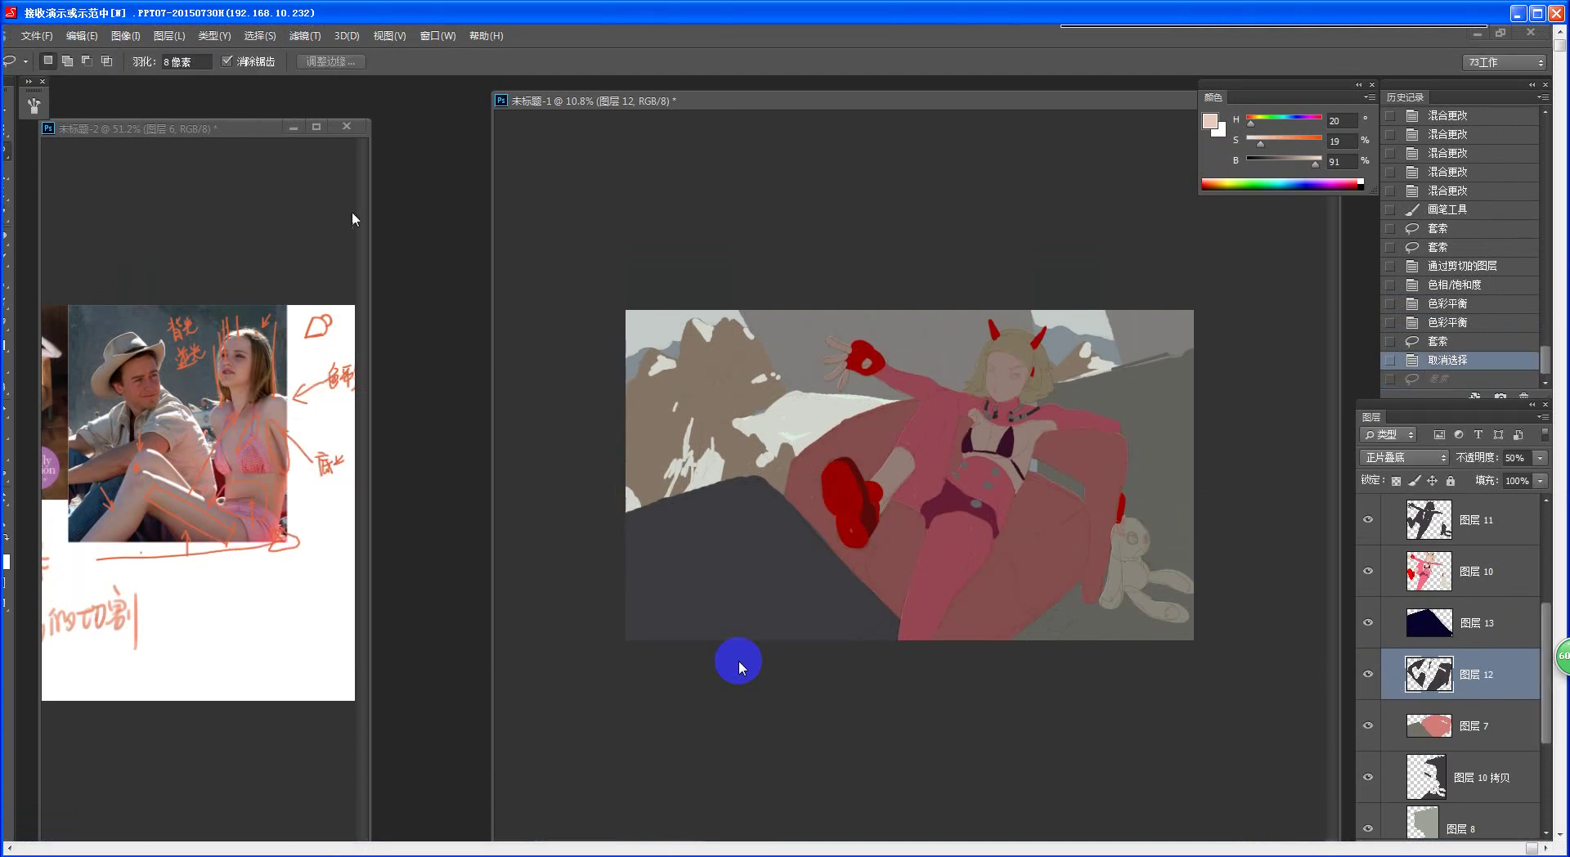
- Set the Lasso feather to 15 pixels and outline the lower-left part of the red seat's shadow on 图层 12
left_click(172, 61)
type("3")
key("Return")
type("15")
key("Return")
mouse_move(751, 559)
left_mouse_down()
mouse_move(739, 487)
mouse_move(1039, 543)
mouse_move(740, 640)
left_mouse_up()
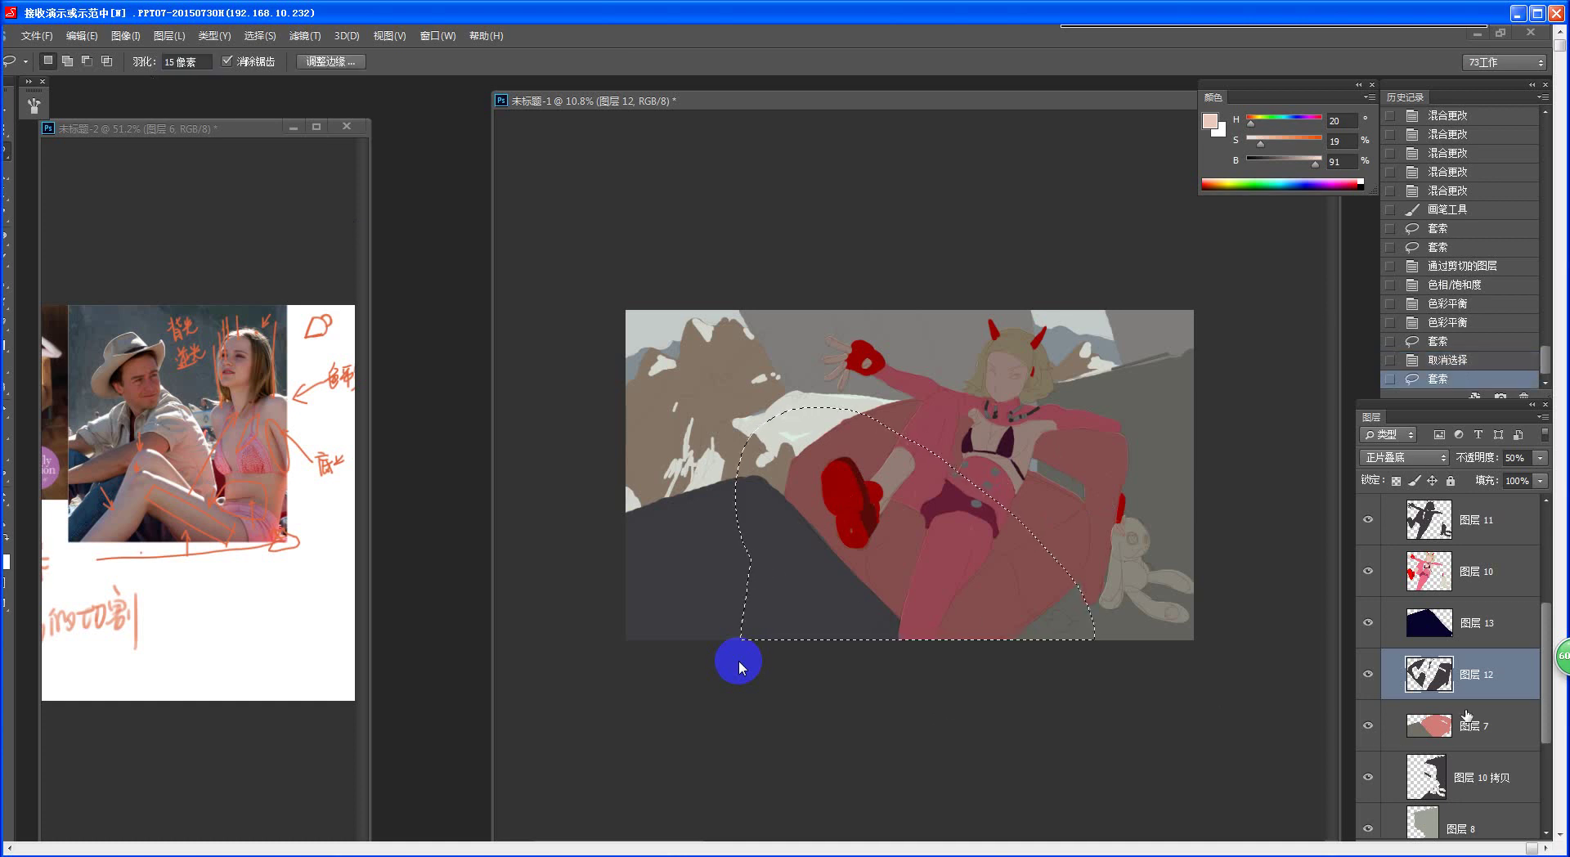
- Try darkening the feathered lasso area of the red seat's shadow on 图层 12 to lightness -60
key("ctrl+u")
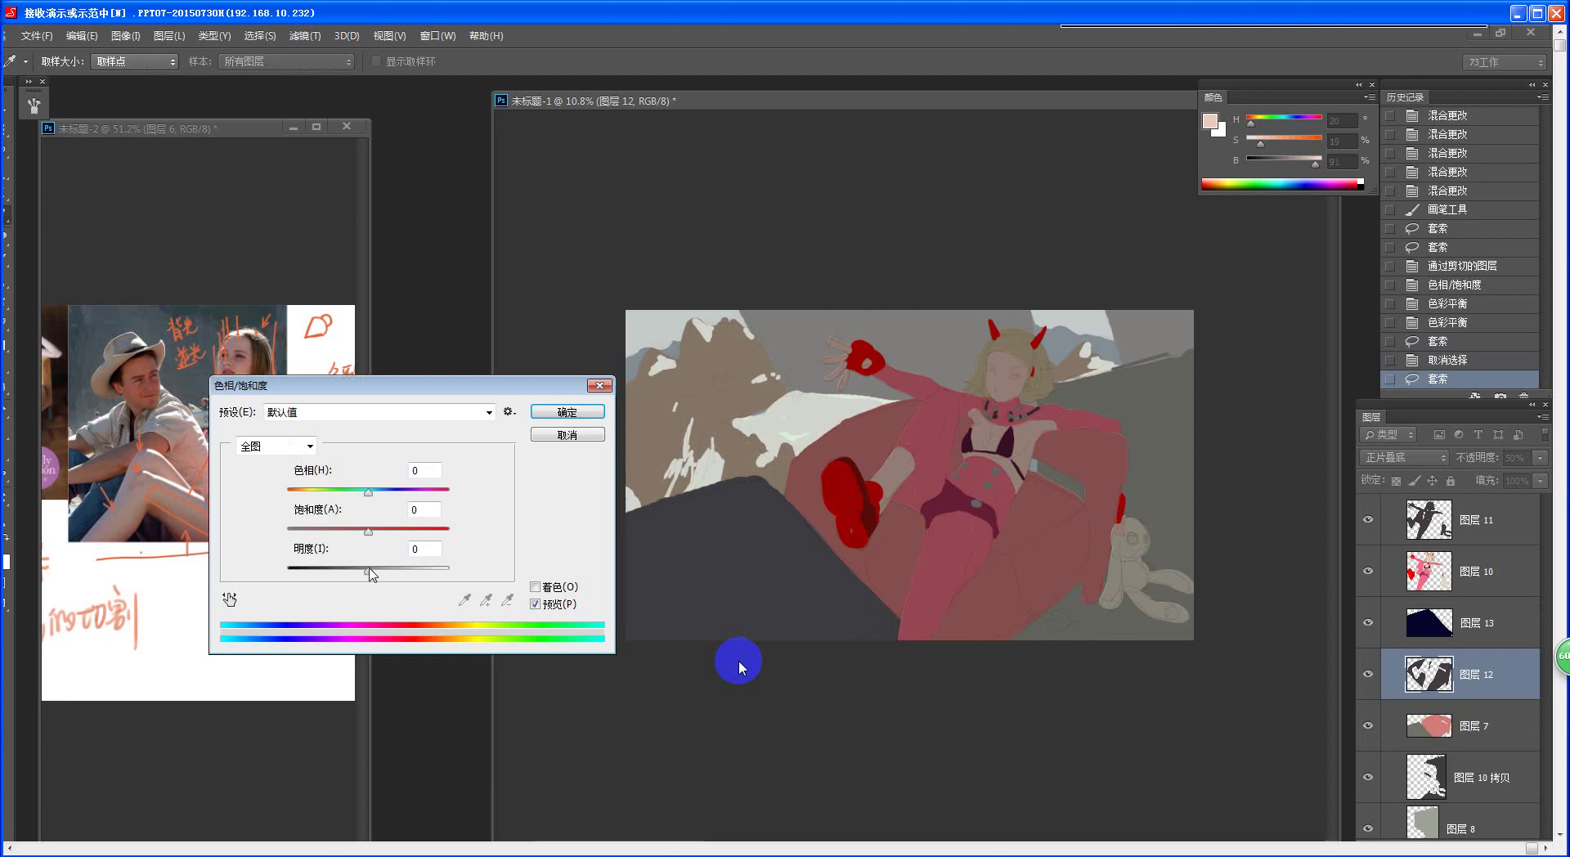
left_click_drag(368, 570, 328, 575)
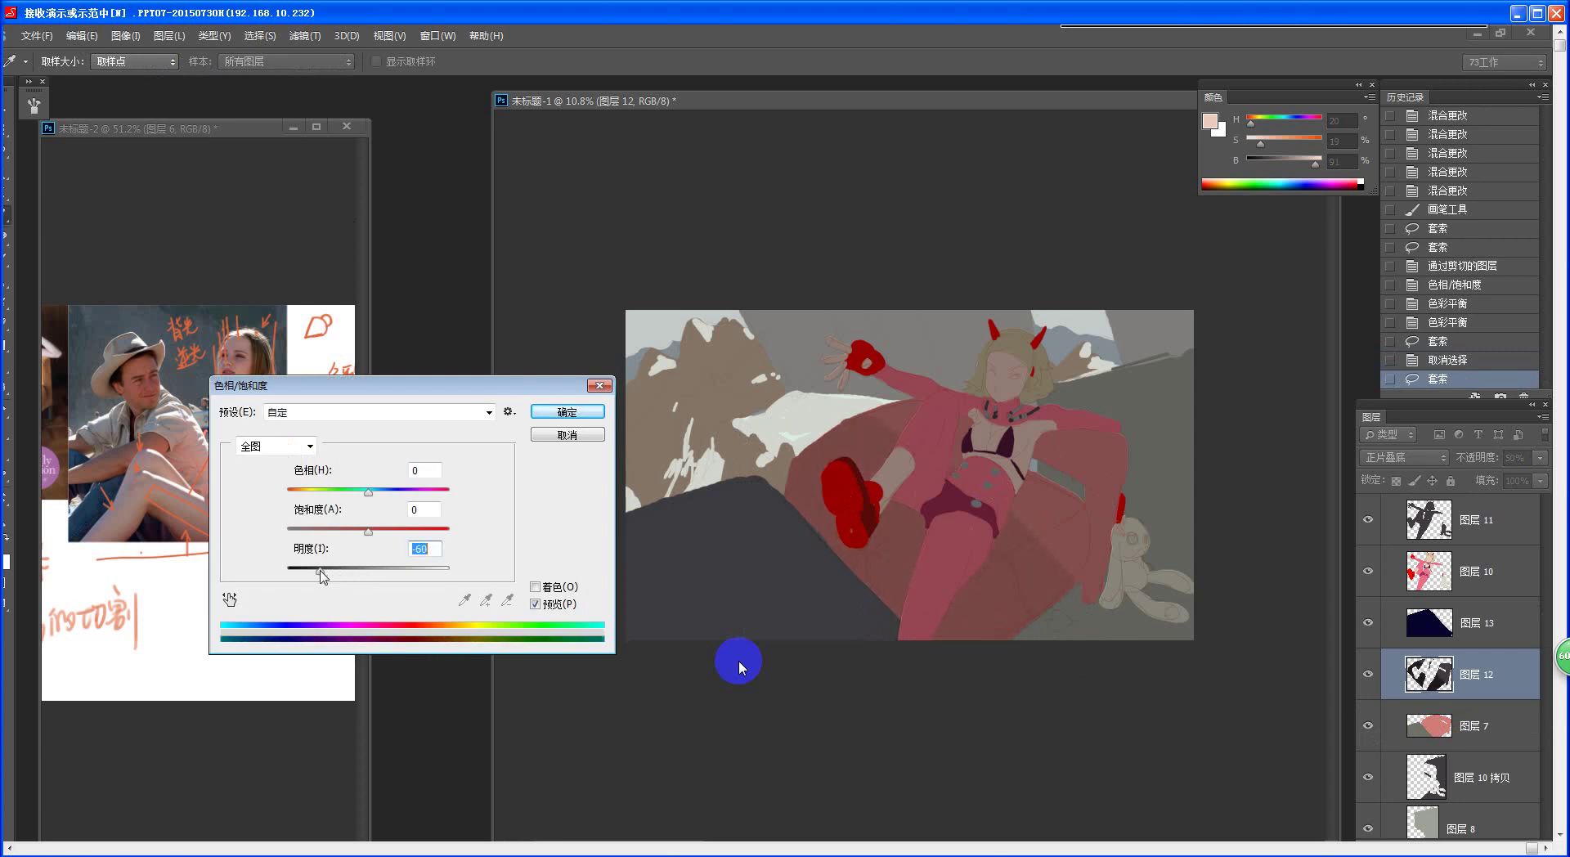
mouse_move(368, 492)
left_mouse_down()
mouse_move(398, 494)
mouse_move(368, 495)
left_mouse_up()
left_click(567, 412)
- Try shifting the selected part of the red seat's shadow toward blue with Color Balance
key("ctrl+b")
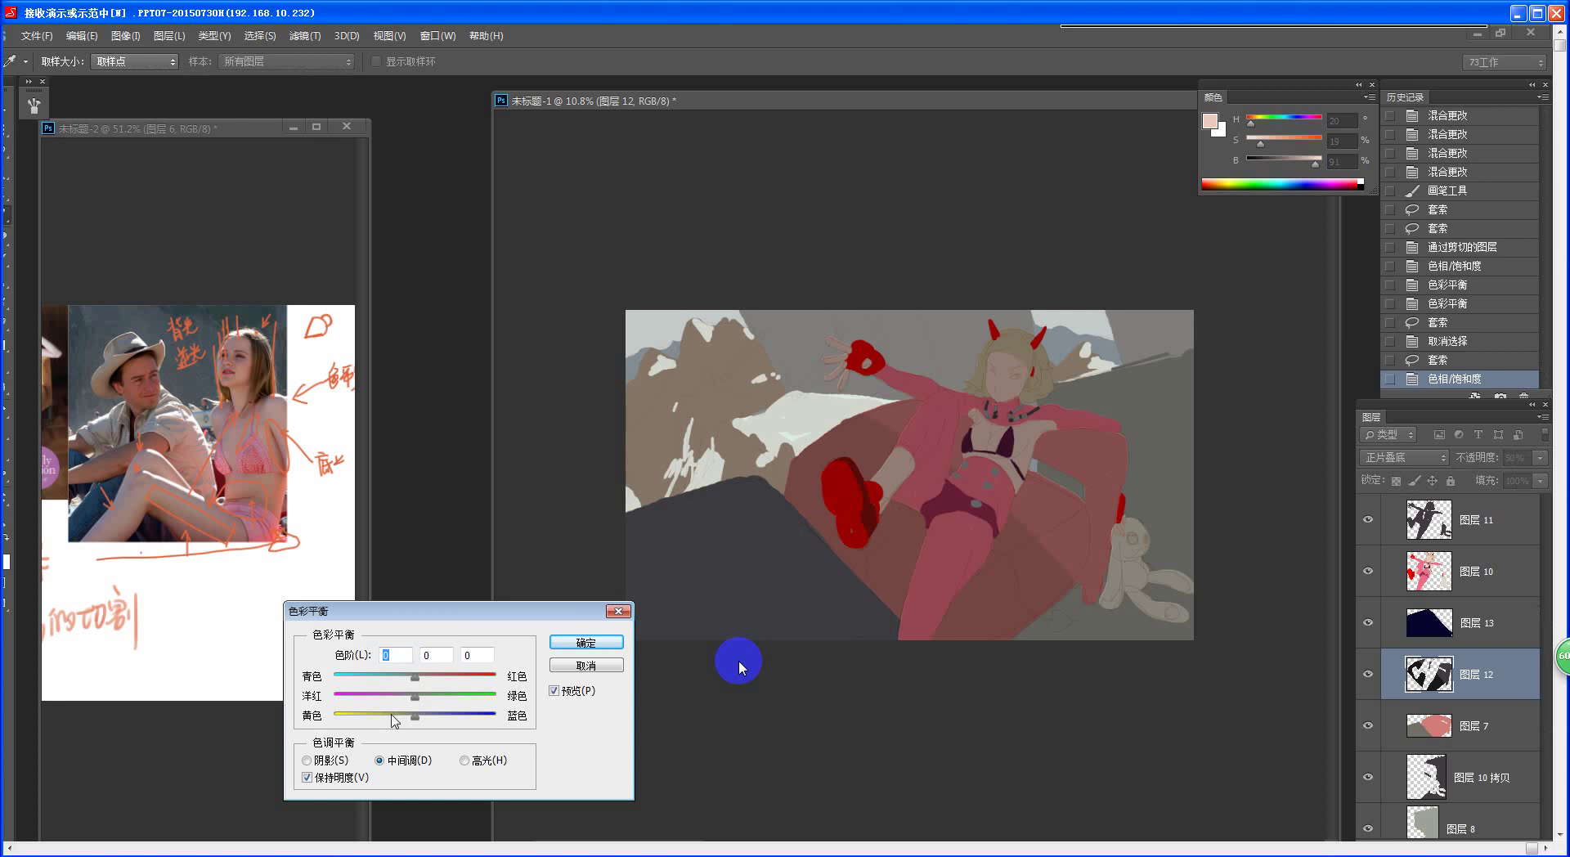
mouse_move(415, 716)
left_mouse_down()
mouse_move(460, 721)
mouse_move(444, 723)
left_mouse_up()
left_click(585, 642)
key("l")
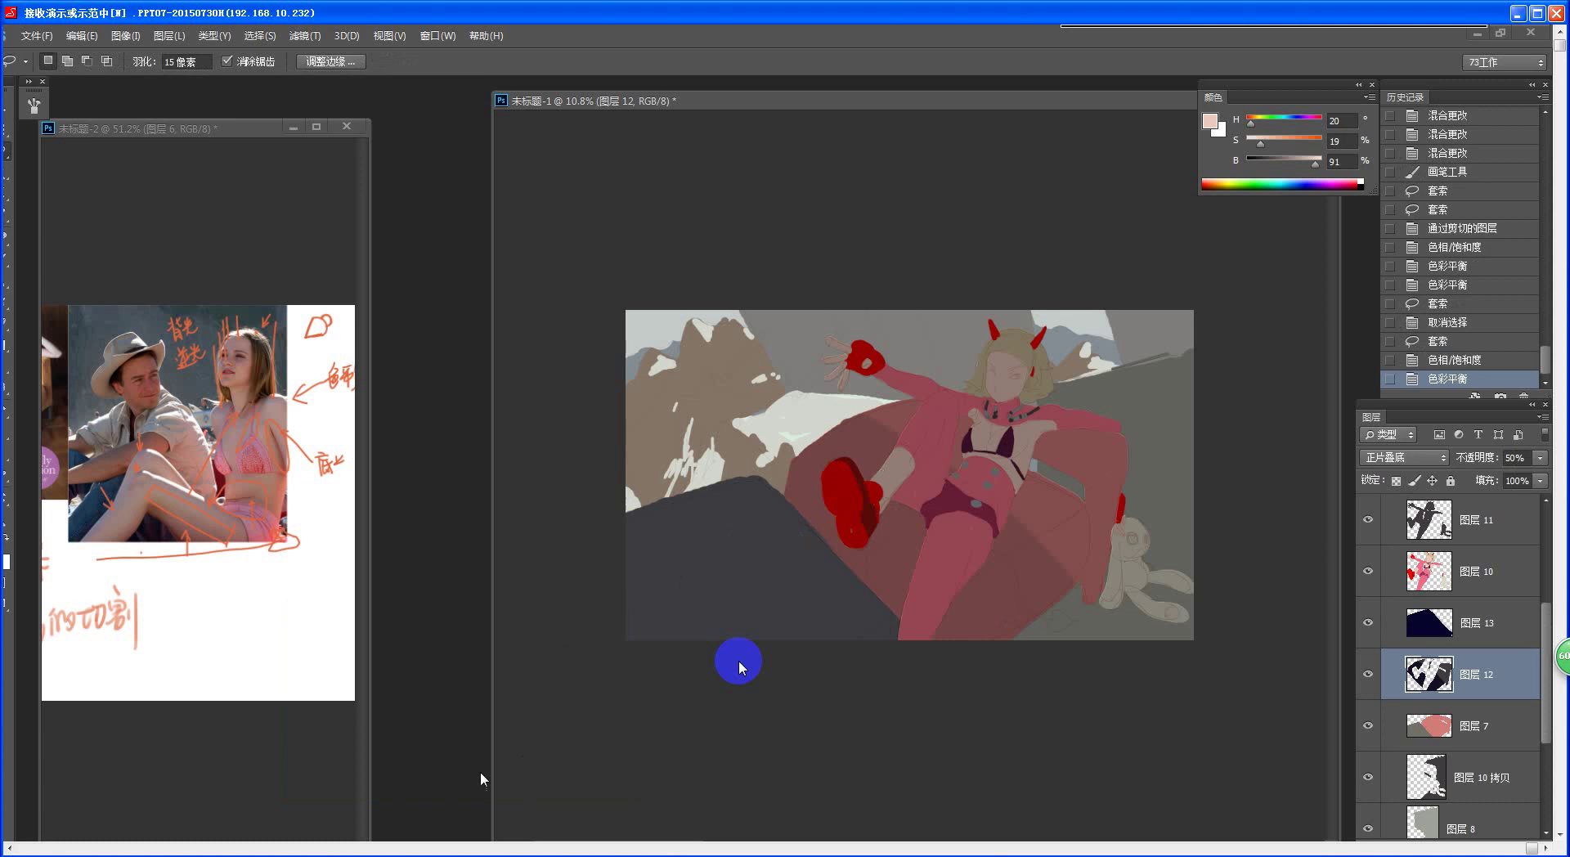
key("e")
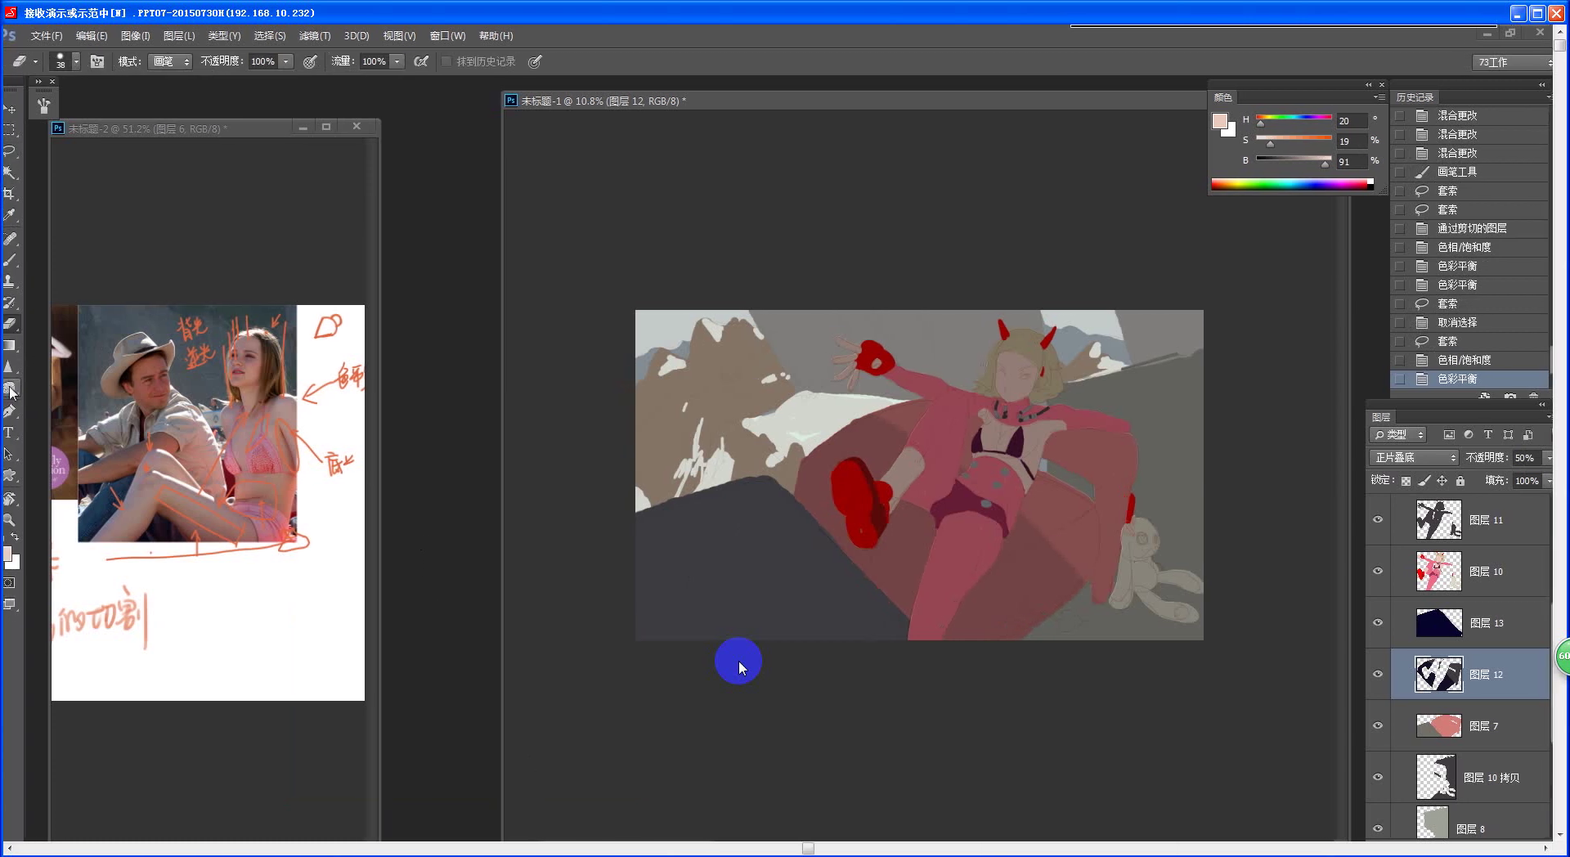
left_click(22, 391)
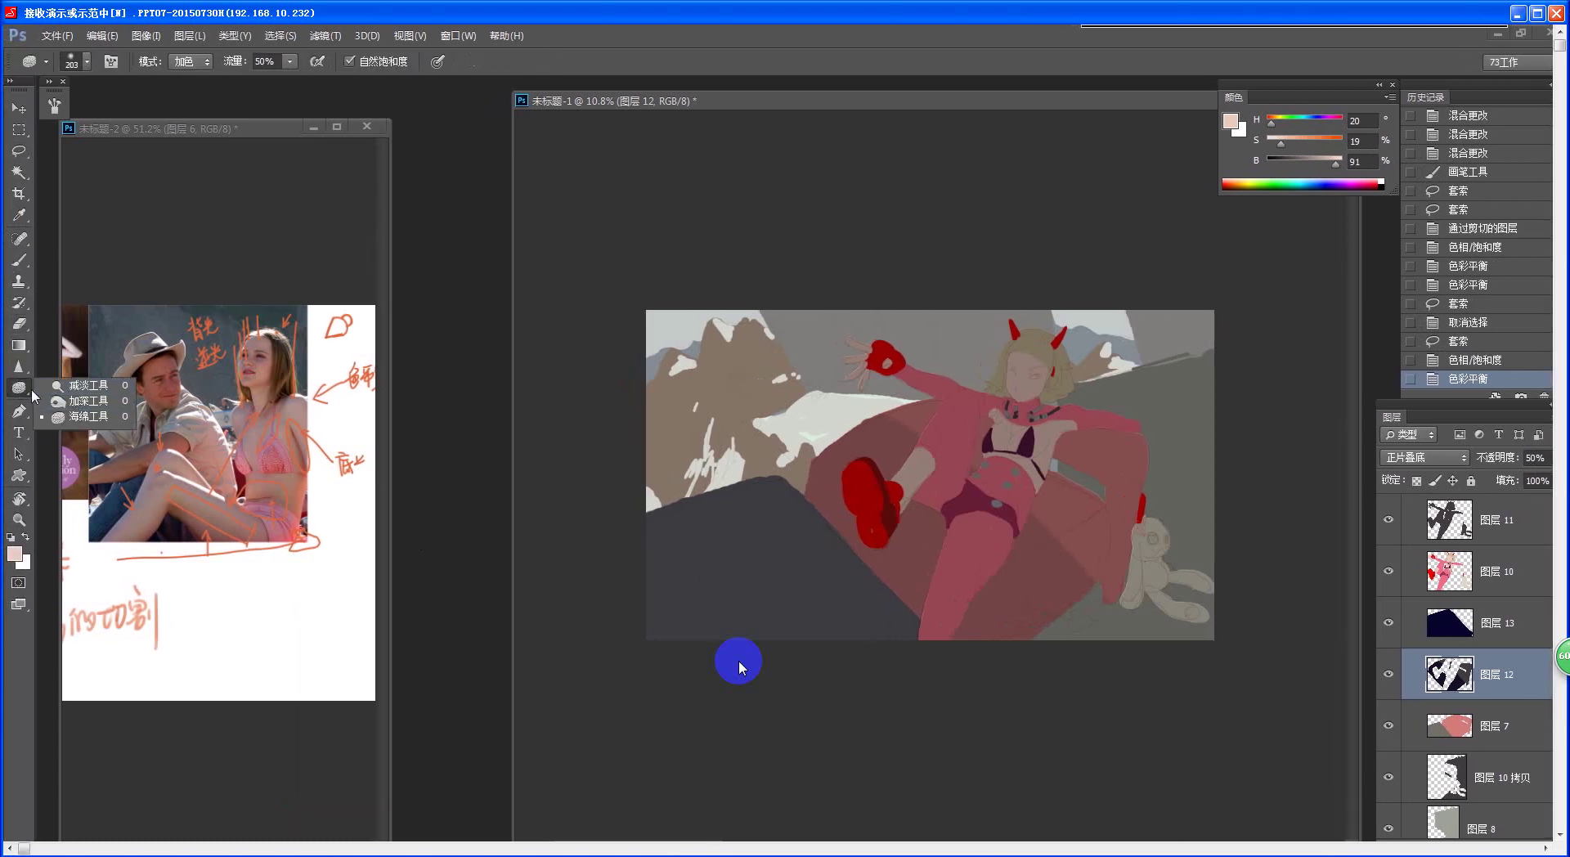
left_click(19, 368)
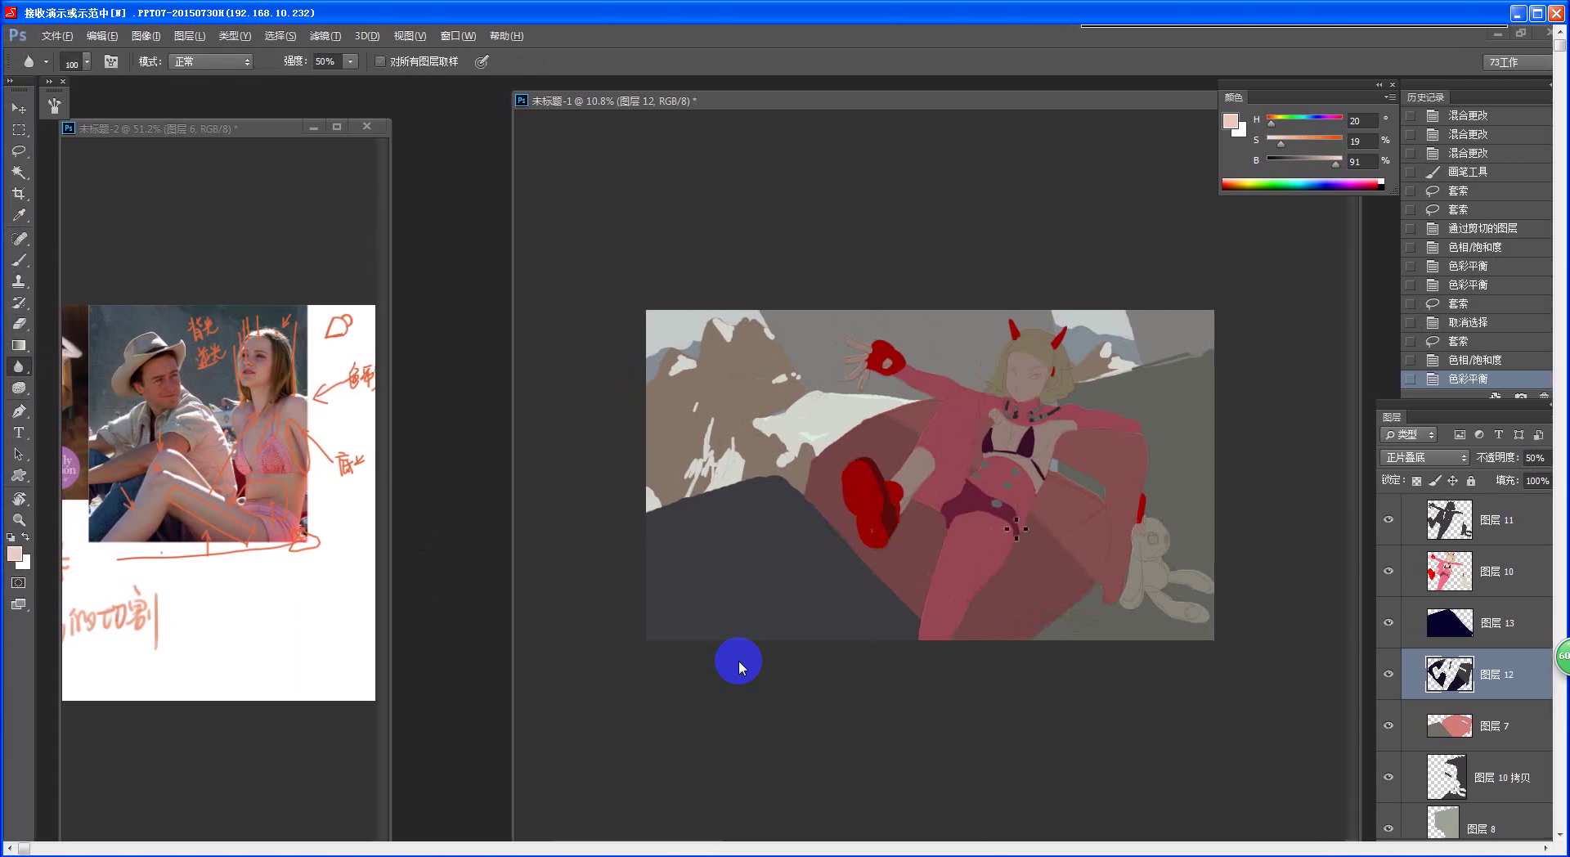
key("bracketright")
key("bracketright")
key("bracketleft")
key("bracketleft")
key("bracketleft")
key("bracketleft")
key("bracketleft")
key("bracketleft")
left_click(46, 62)
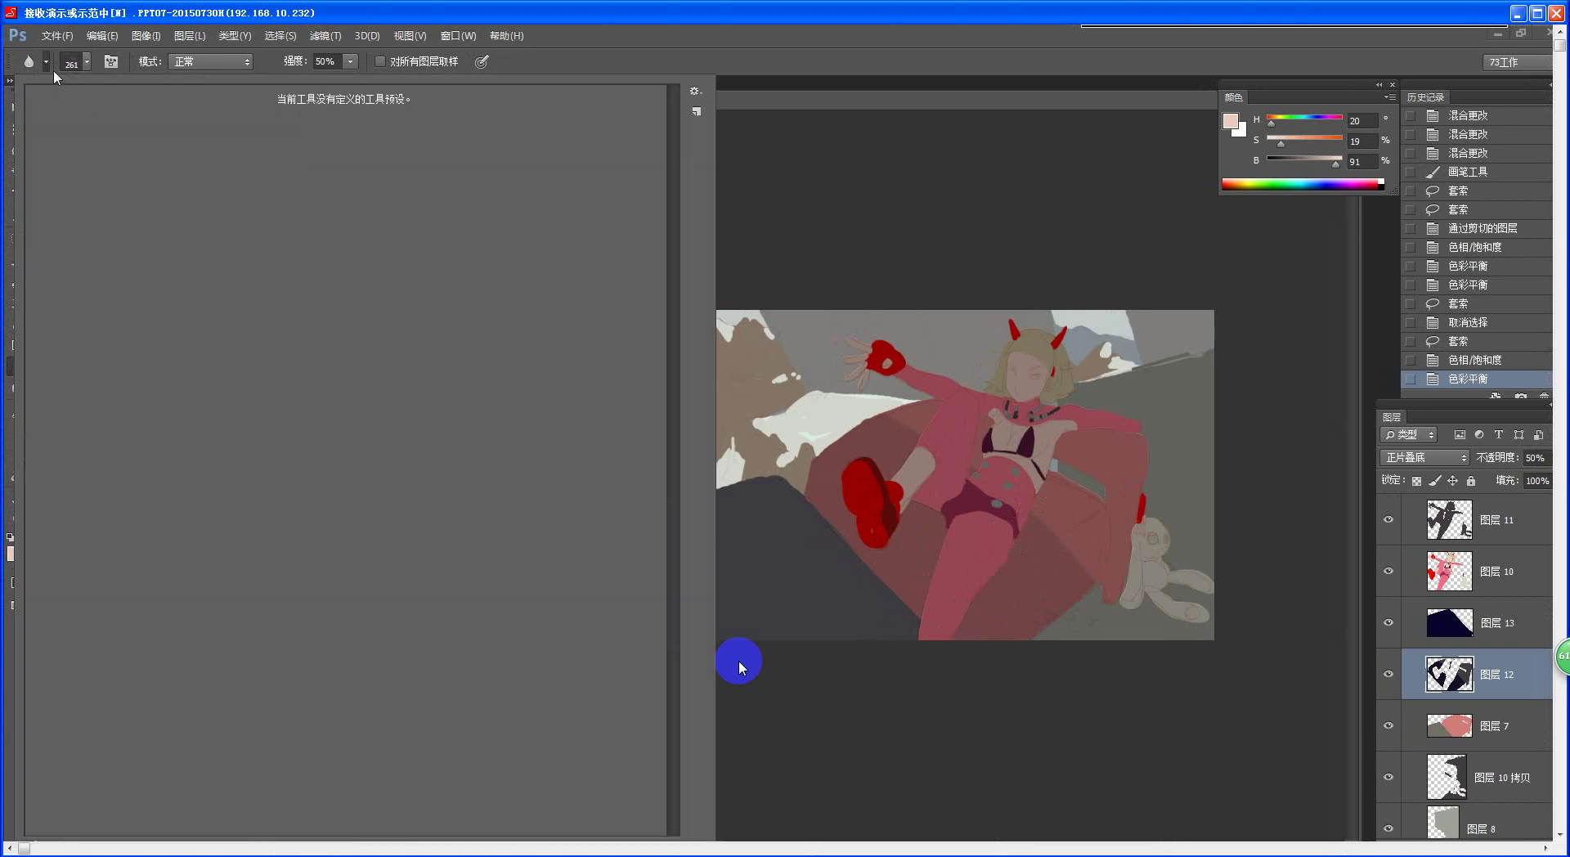
left_click(826, 43)
- Clear the selection and try smudging the seat shadow on 图层 12 with the Smudge tool enlarged to 414 pixels
right_click(25, 368)
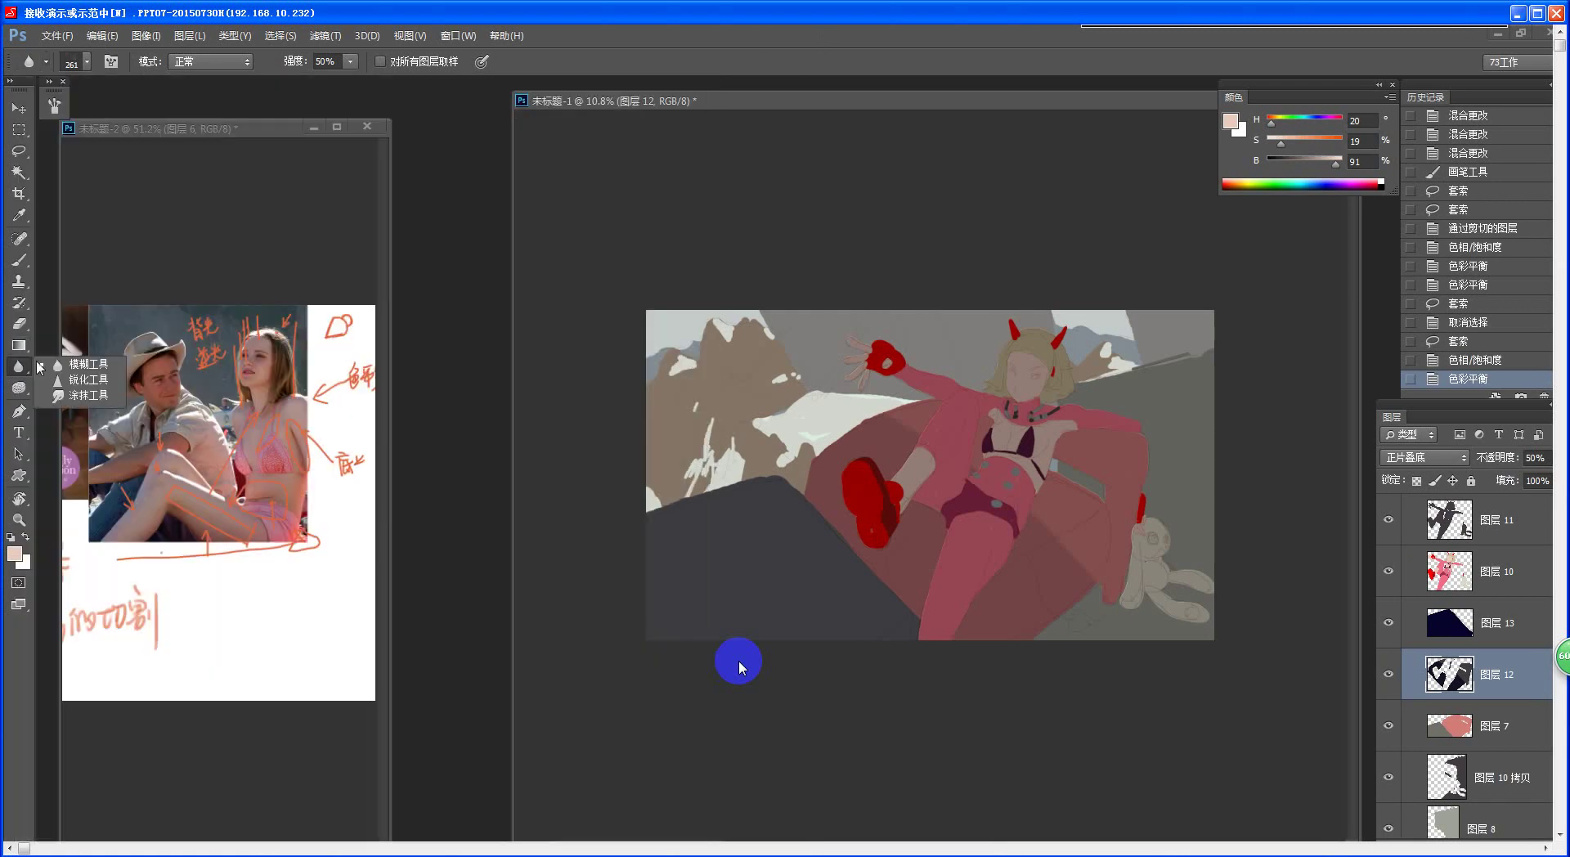
left_click(82, 395)
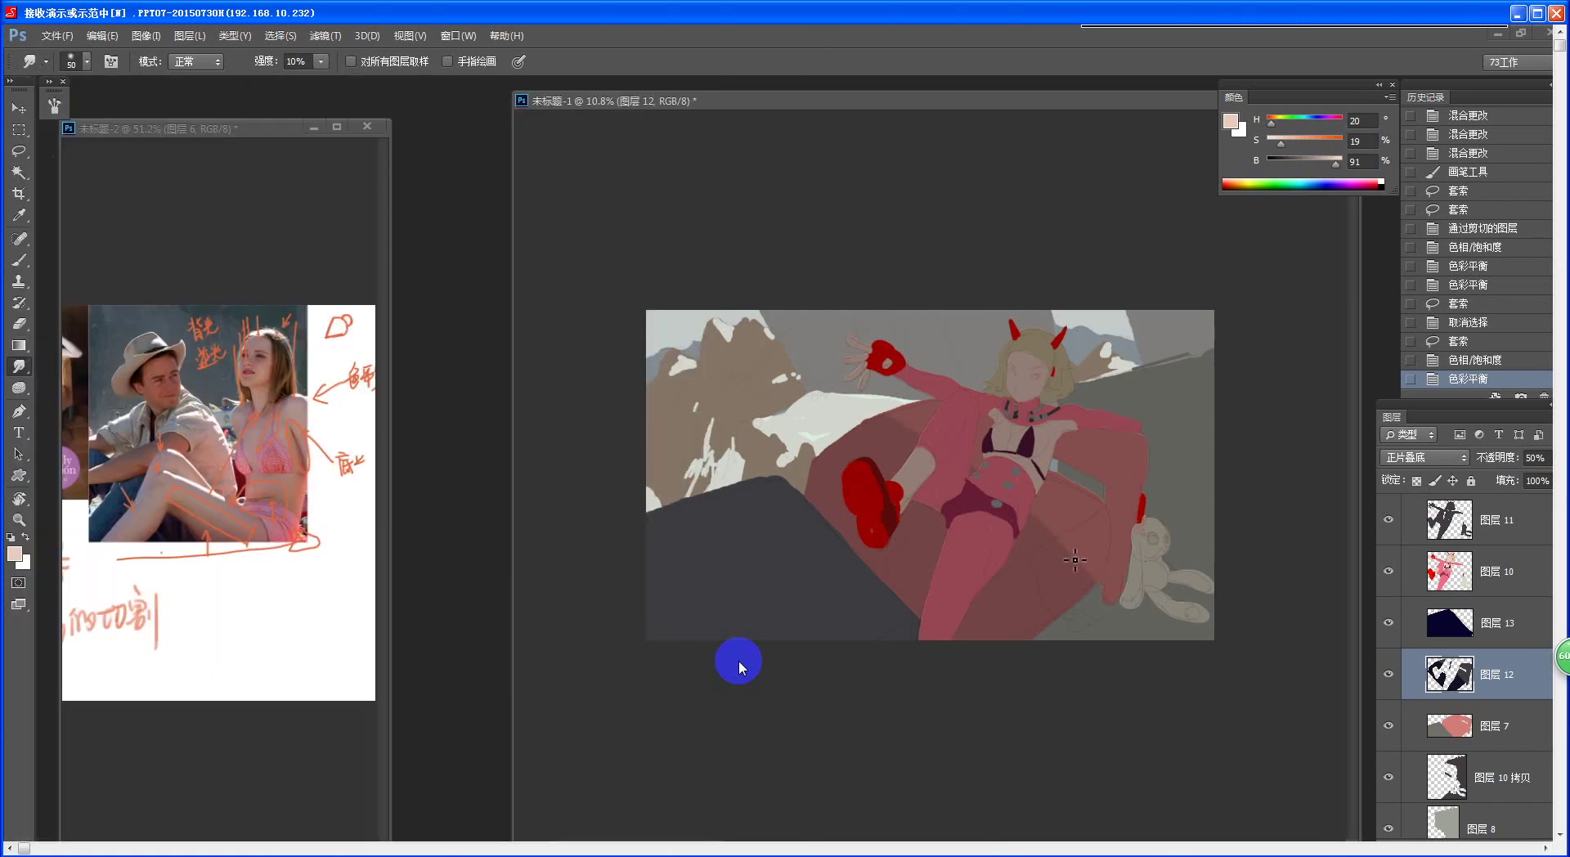
key("bracketright")
key("bracketright")
key("bracketright")
key("bracketright")
key("bracketright")
key("bracketright")
key("ctrl+d")
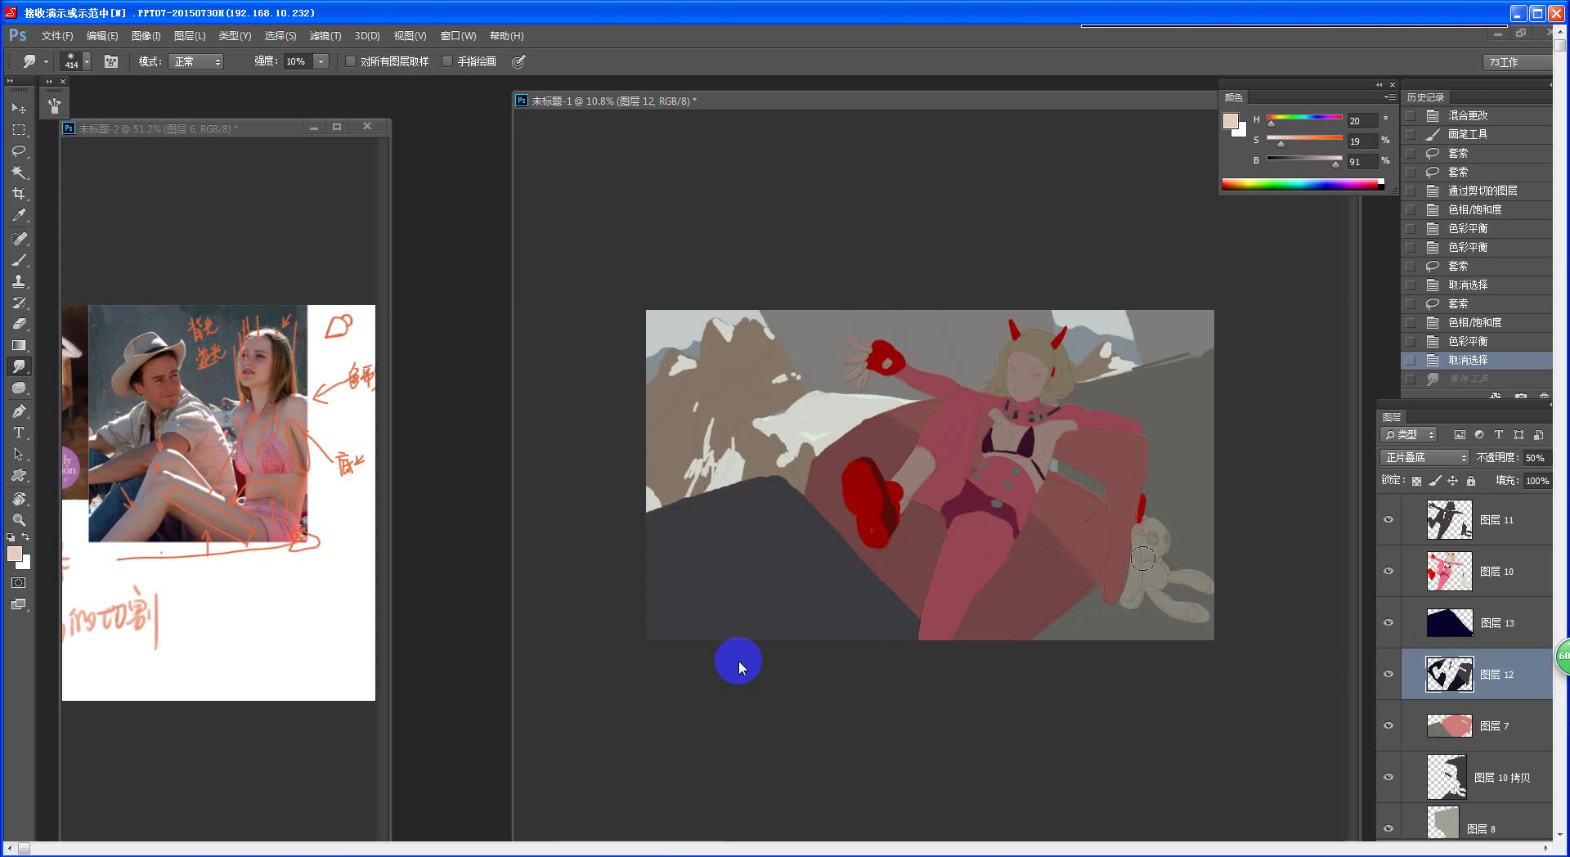
- Undo the smudge, the deselection and the last color balance and lightness changes, back to the lasso selection
key("ctrl+alt+z")
key("ctrl+alt+z")
key("ctrl+alt+z")
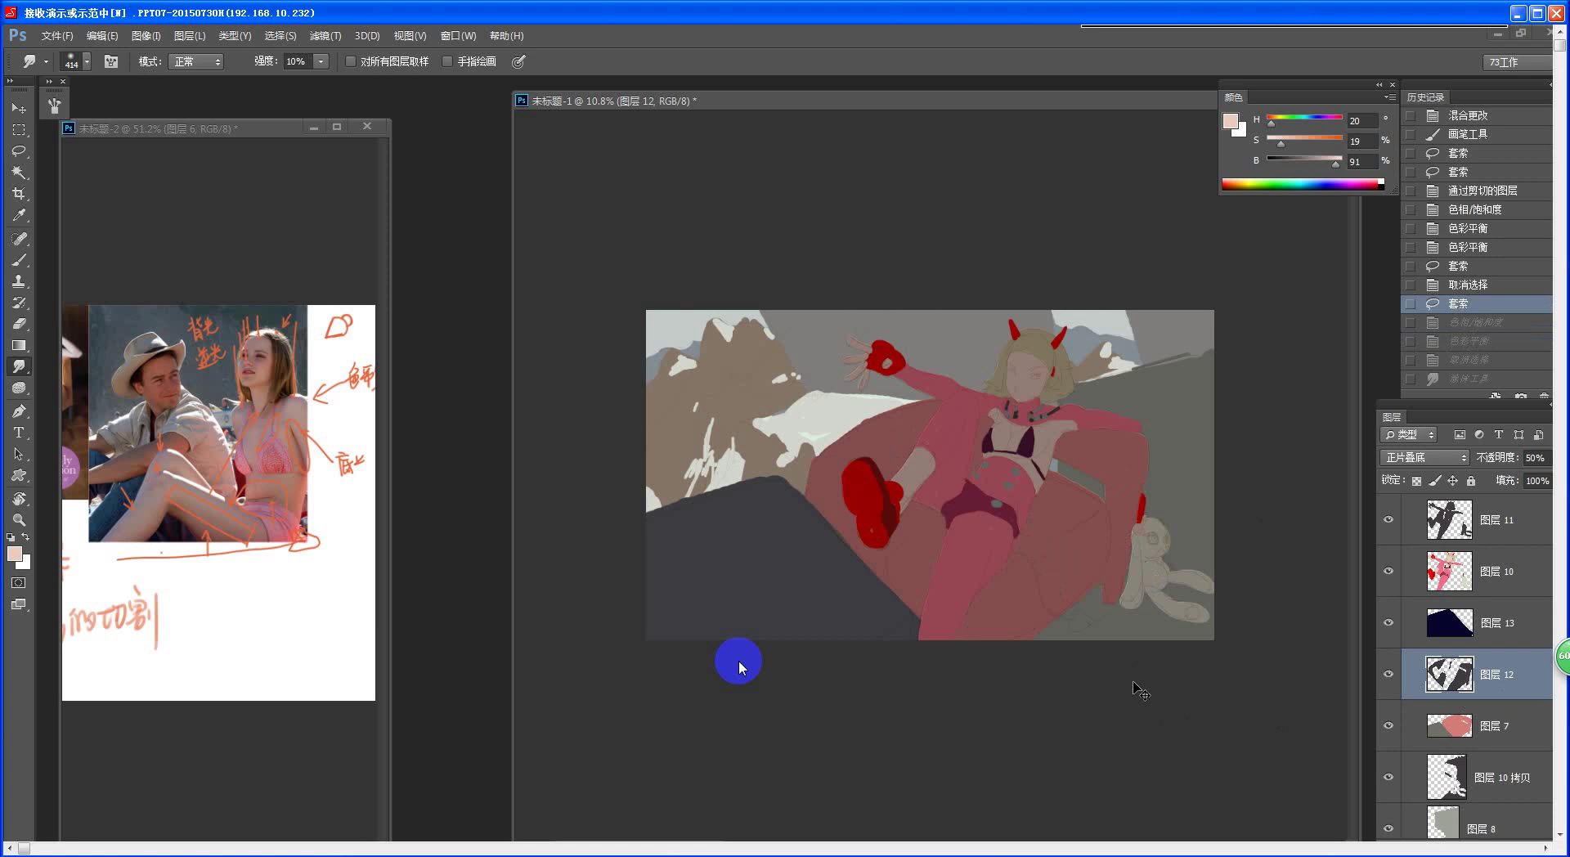
- Try another Hue/Saturation adjustment of the seat shadow on 图层 12 within the restored lasso selection
key("ctrl+u")
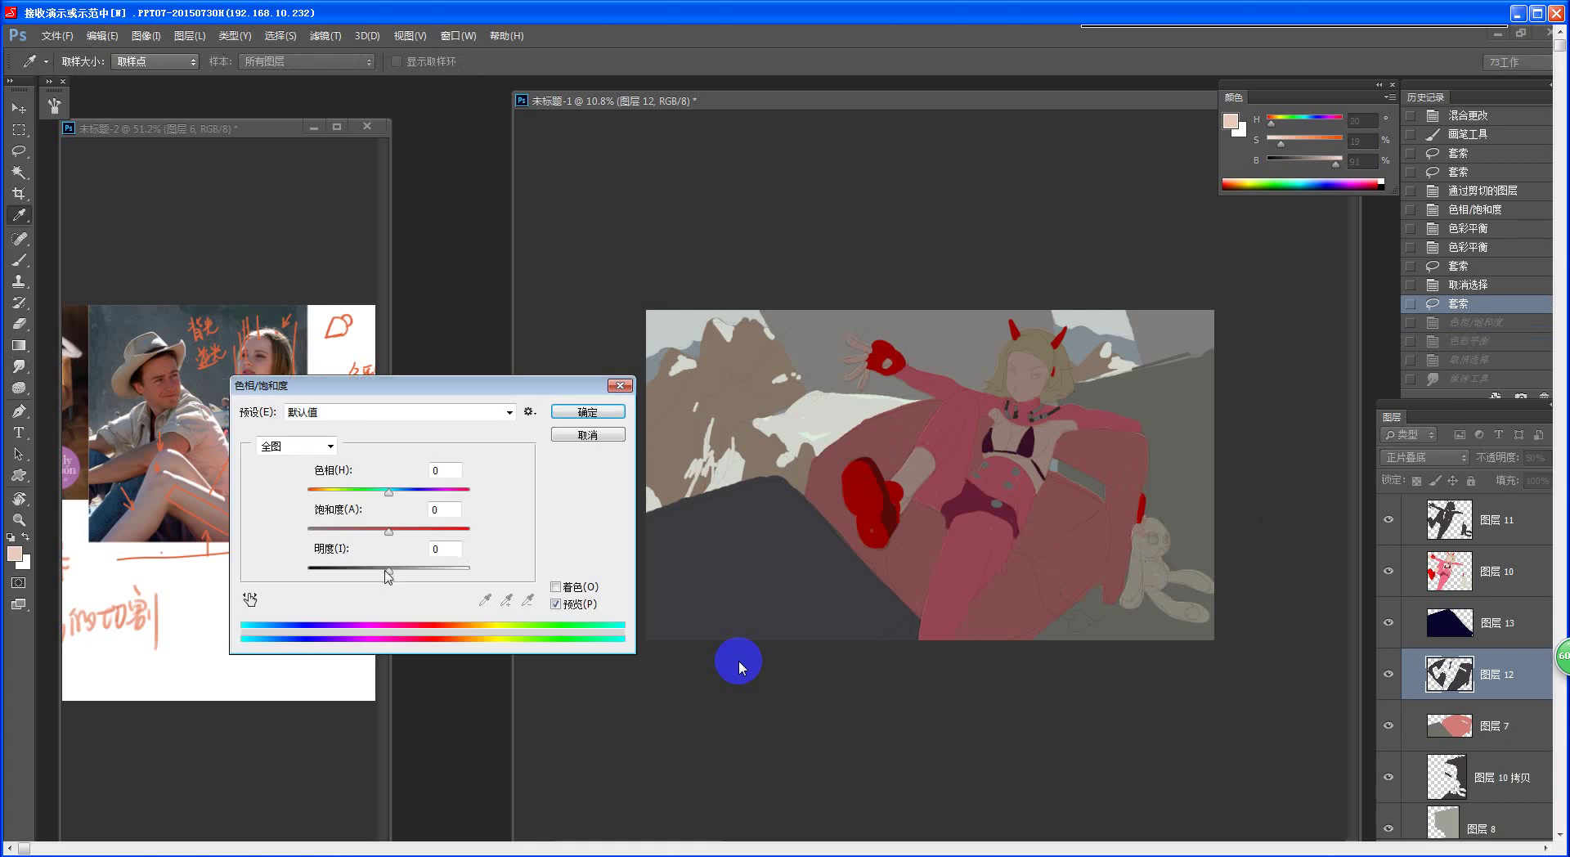
left_click_drag(388, 576, 392, 533)
left_click(587, 411)
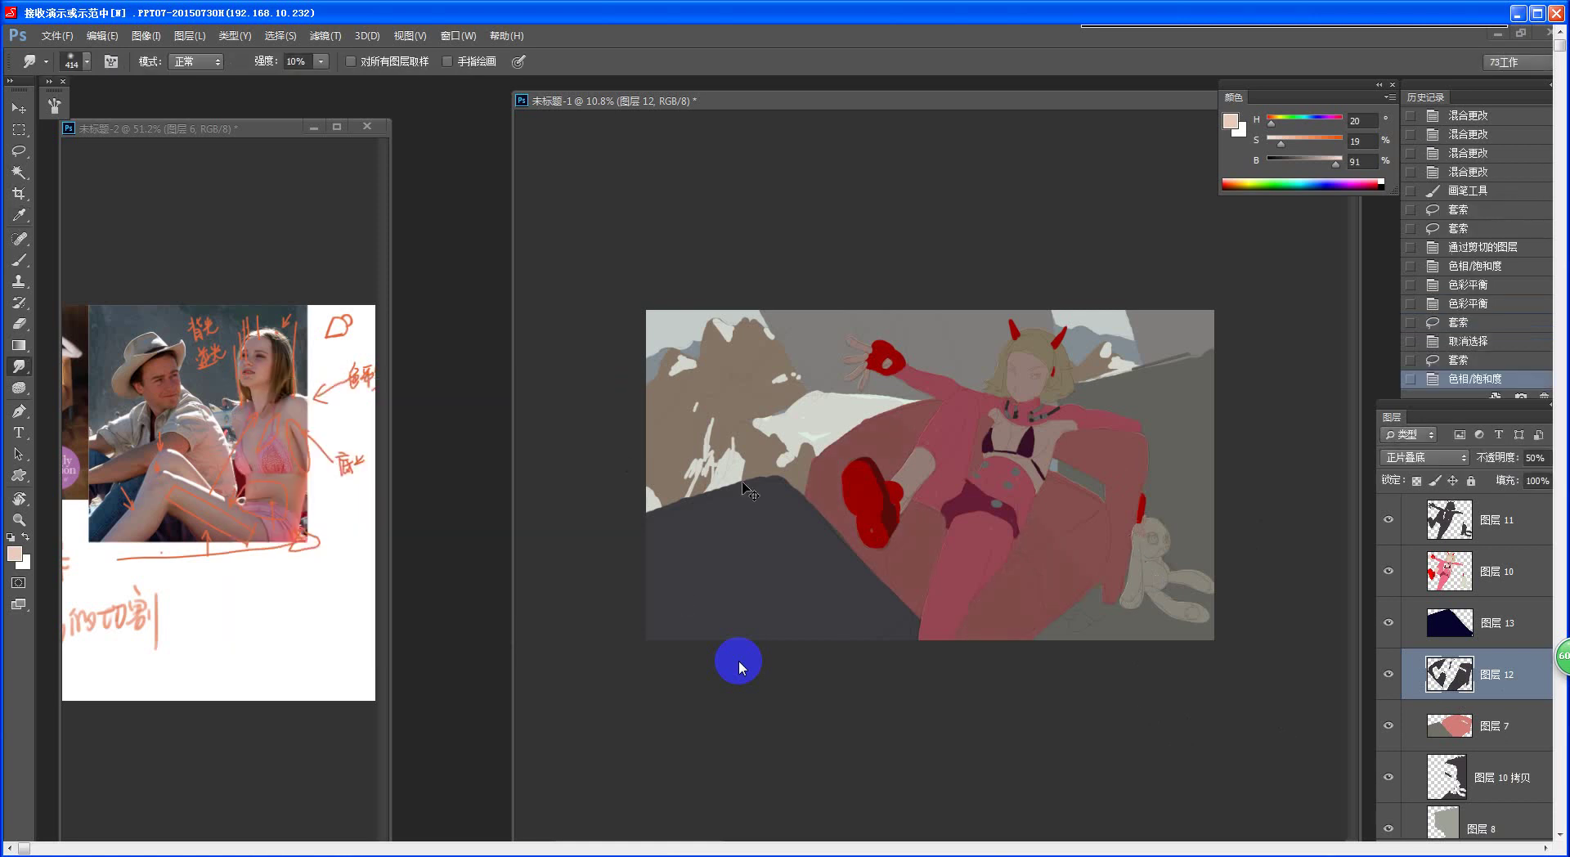
key("ctrl+b")
key("Escape")
key("ctrl+z")
- Clear the selection, then adjust the whole 图层 12 shadow with Color Balance and darken it to lightness -11
key("ctrl+d")
key("ctrl+b")
left_click_drag(440, 725, 439, 697)
left_click(590, 643)
key("ctrl+u")
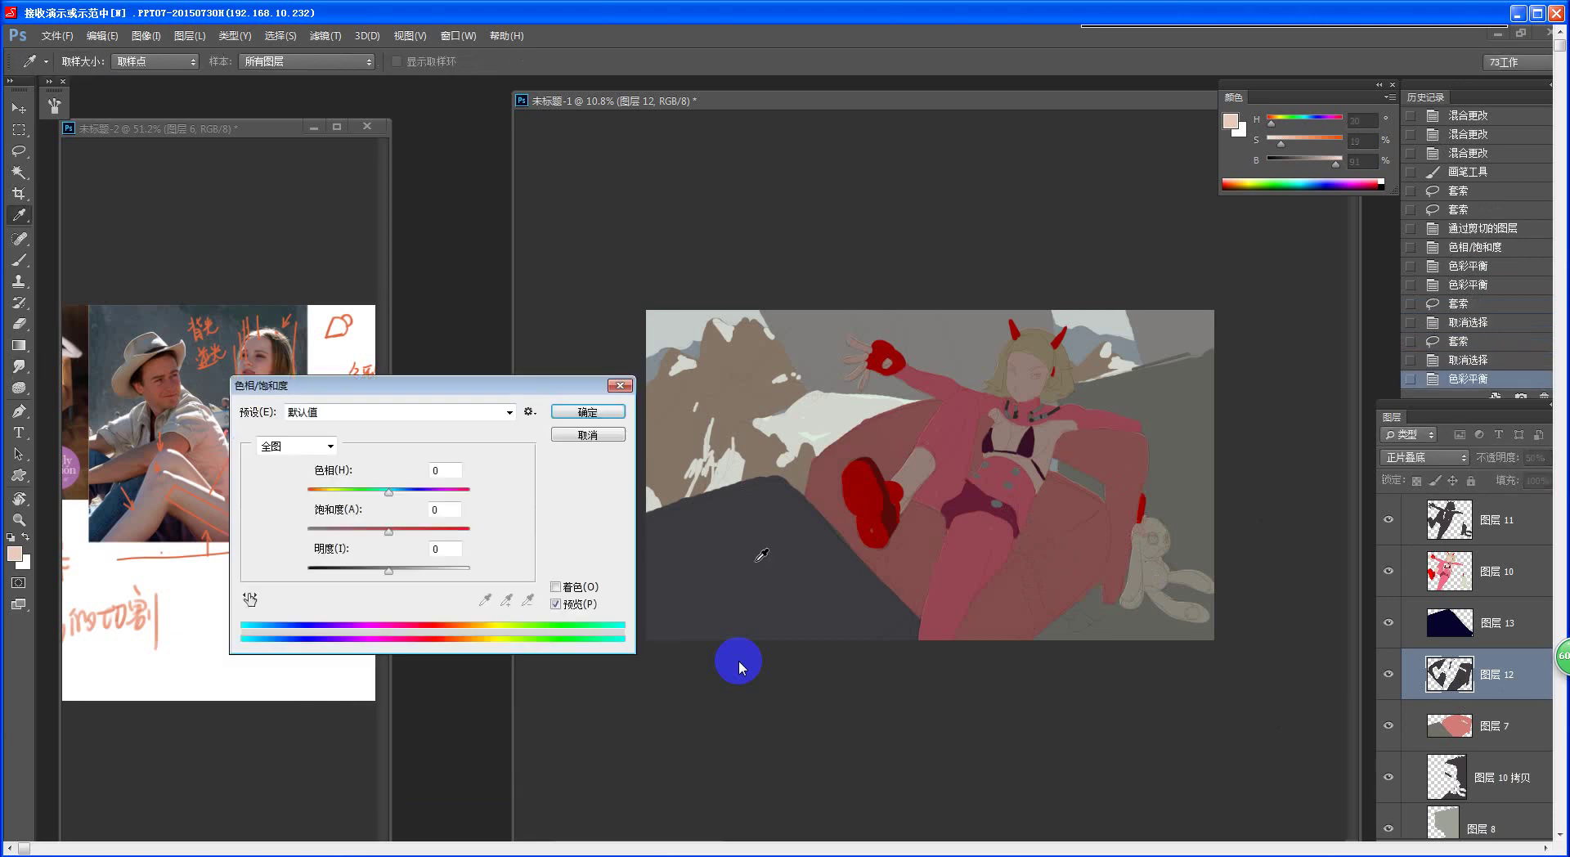
left_click_drag(388, 570, 379, 570)
left_click(566, 412)
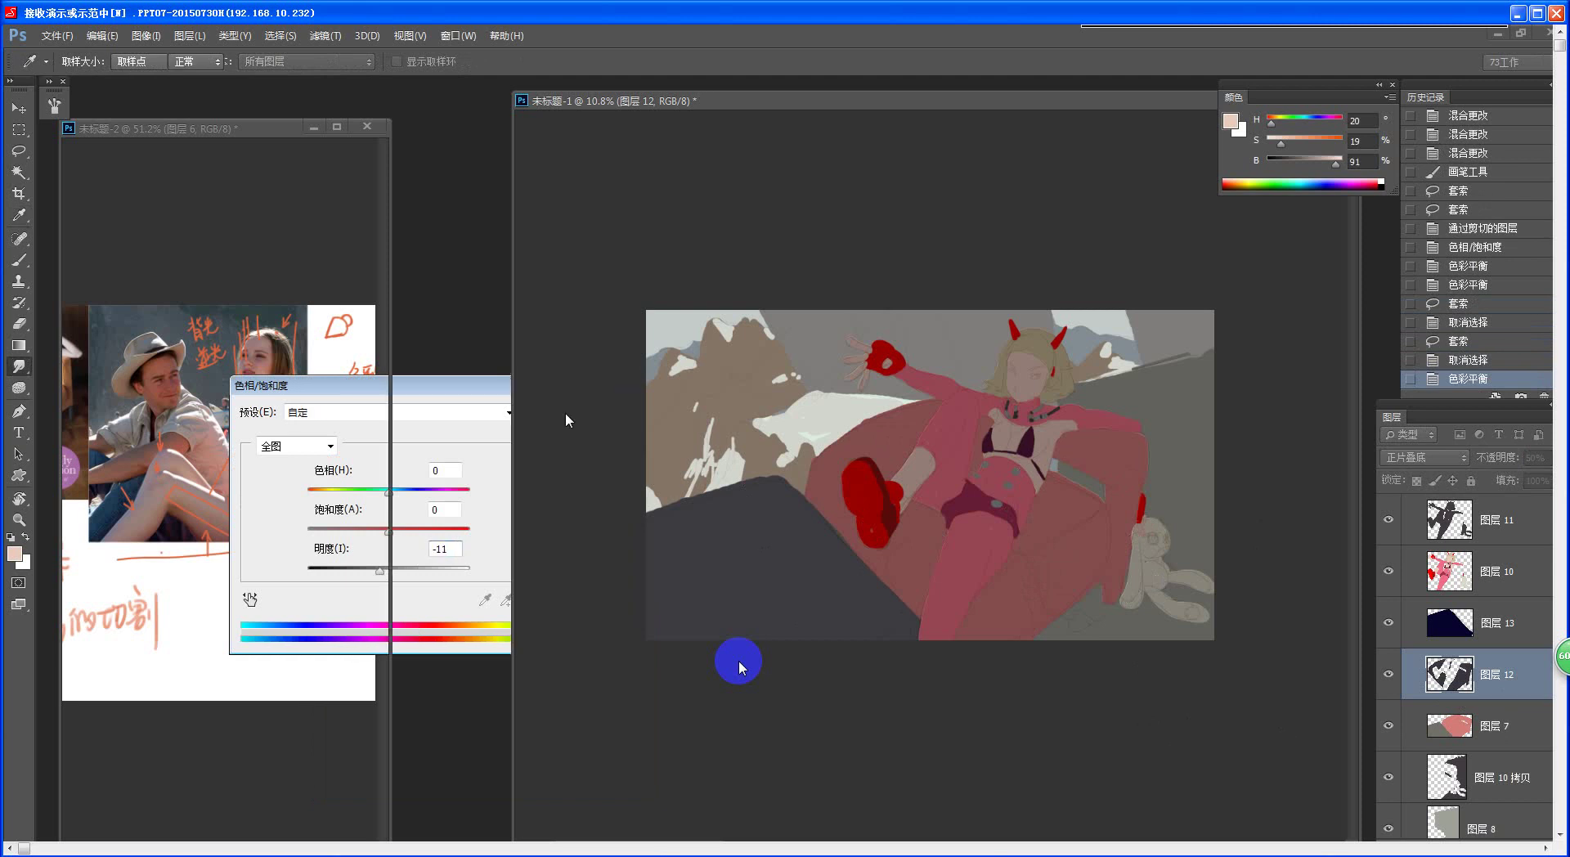
- Softly erase parts of the red seat's shadow on 图层 12 using the 柔角 eraser preset at 2585 down to 1700 pixels
key("e")
left_click(47, 62)
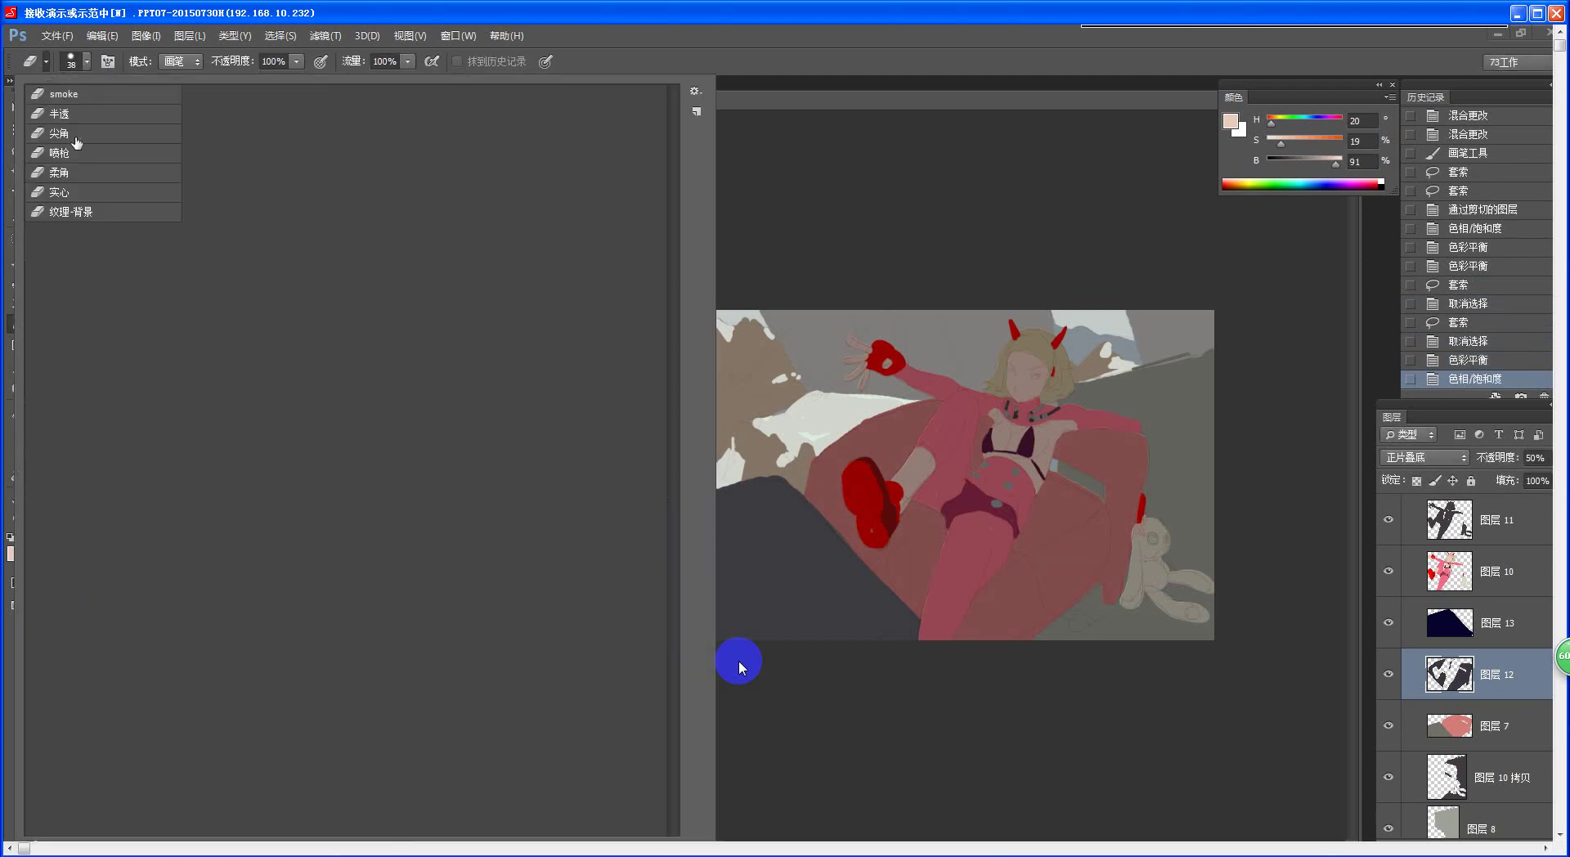
left_click(59, 172)
left_click(738, 667)
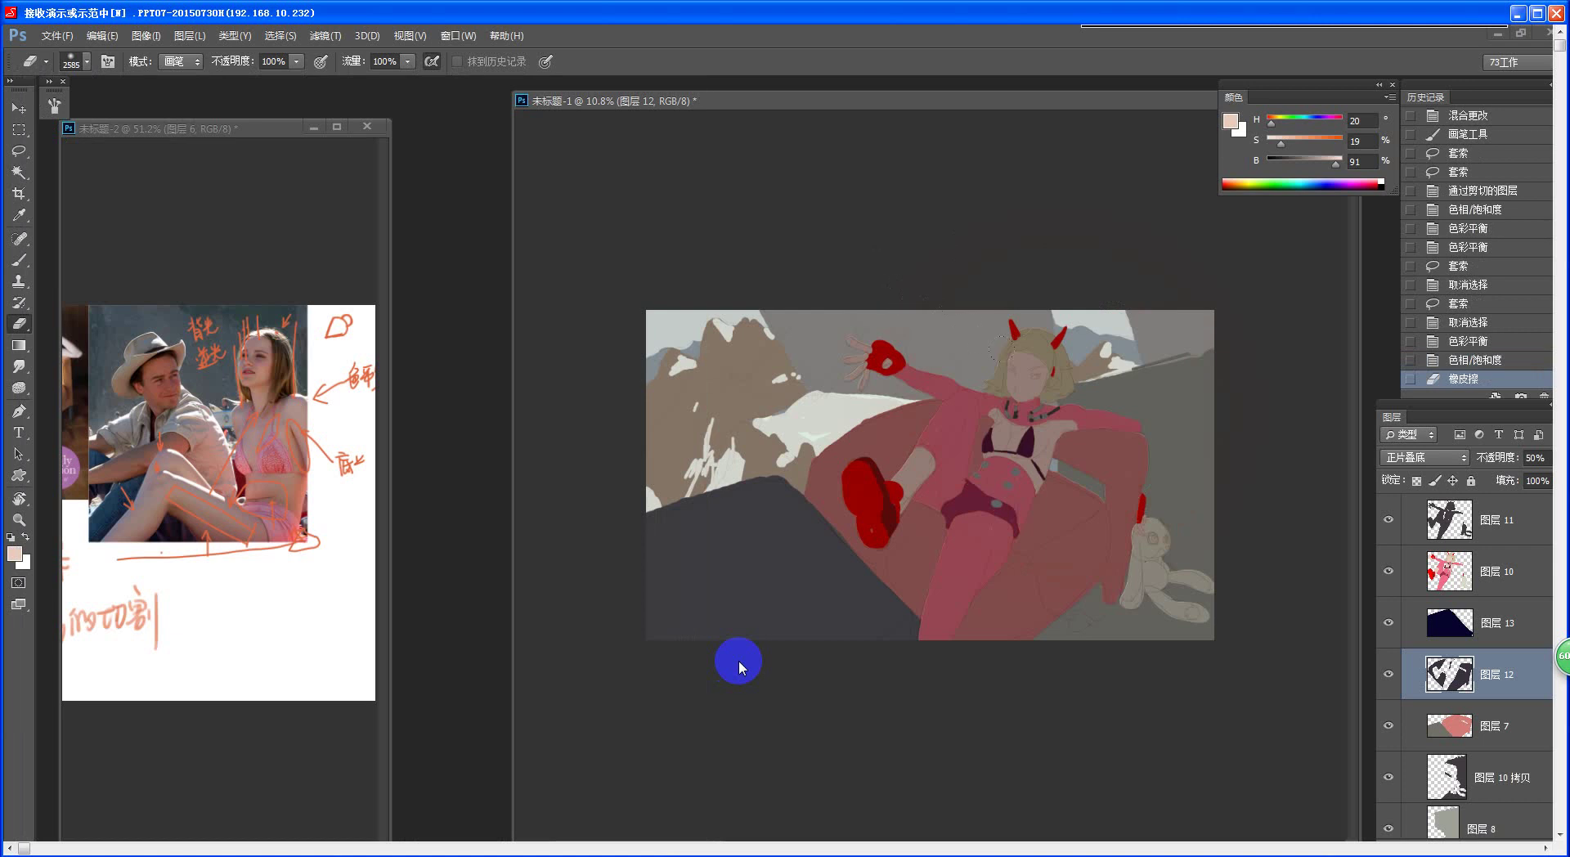
left_click(738, 666)
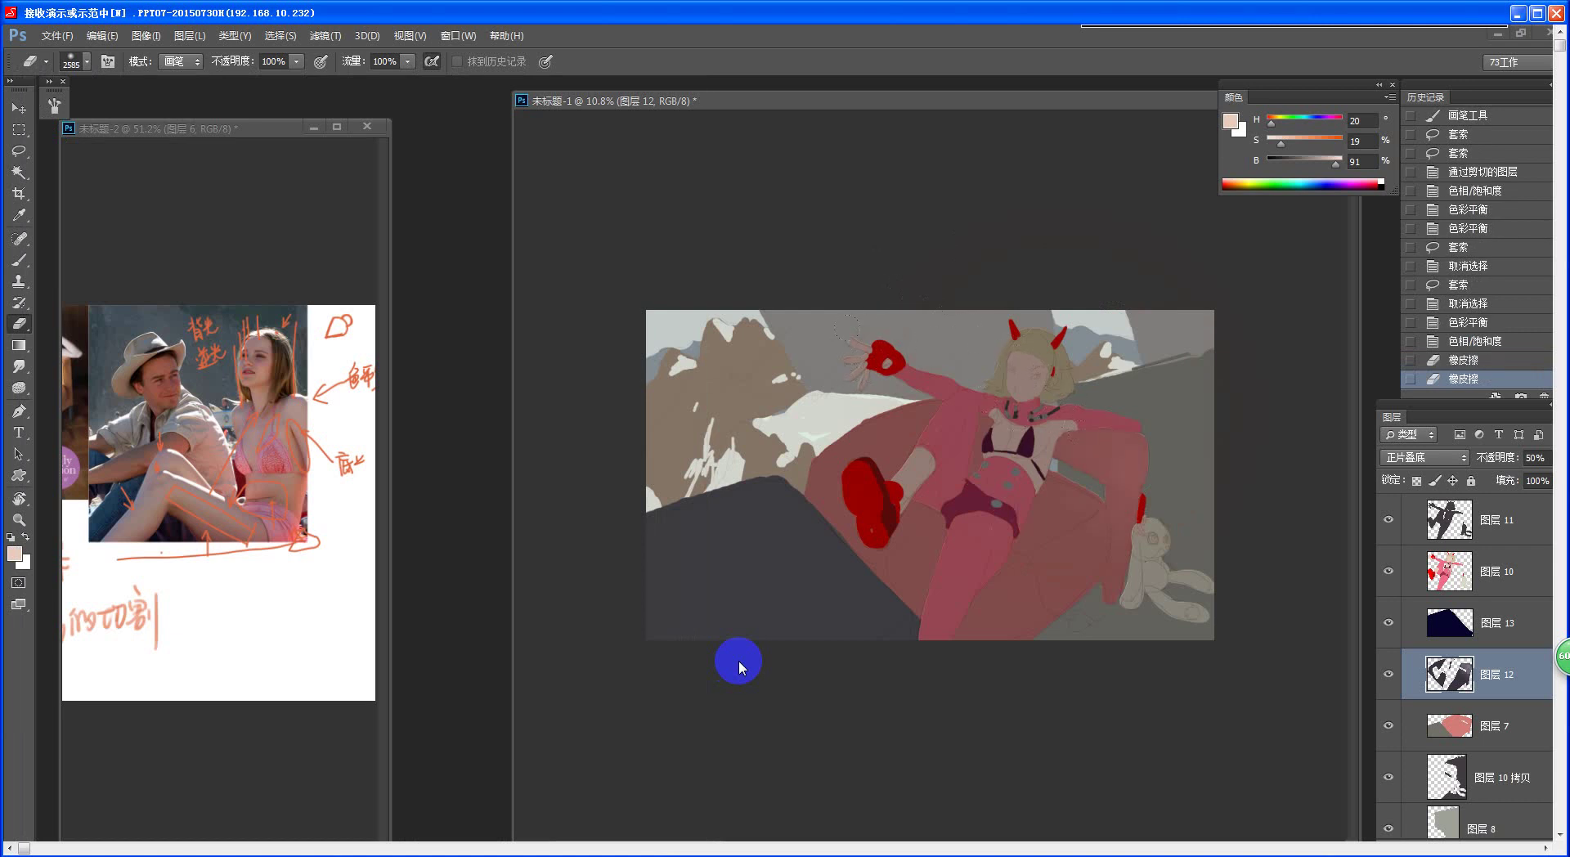
left_click(738, 666)
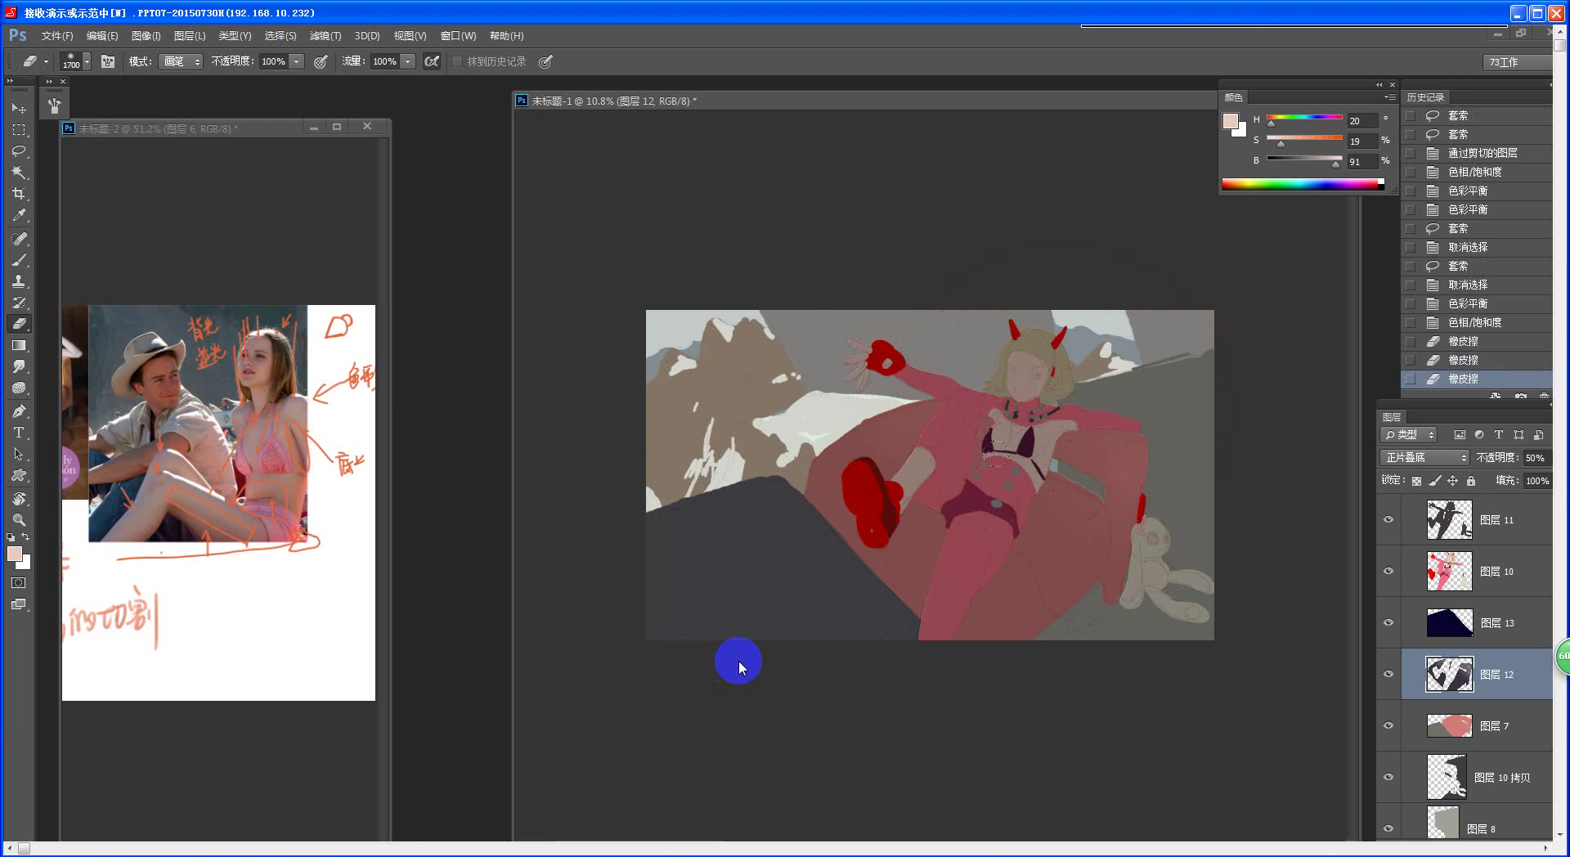
- Fade the seat shadow further beside the figure's hip with the soft eraser at 1400 pixels, undoing and redoing a stroke
left_click_drag(1039, 483, 1076, 547)
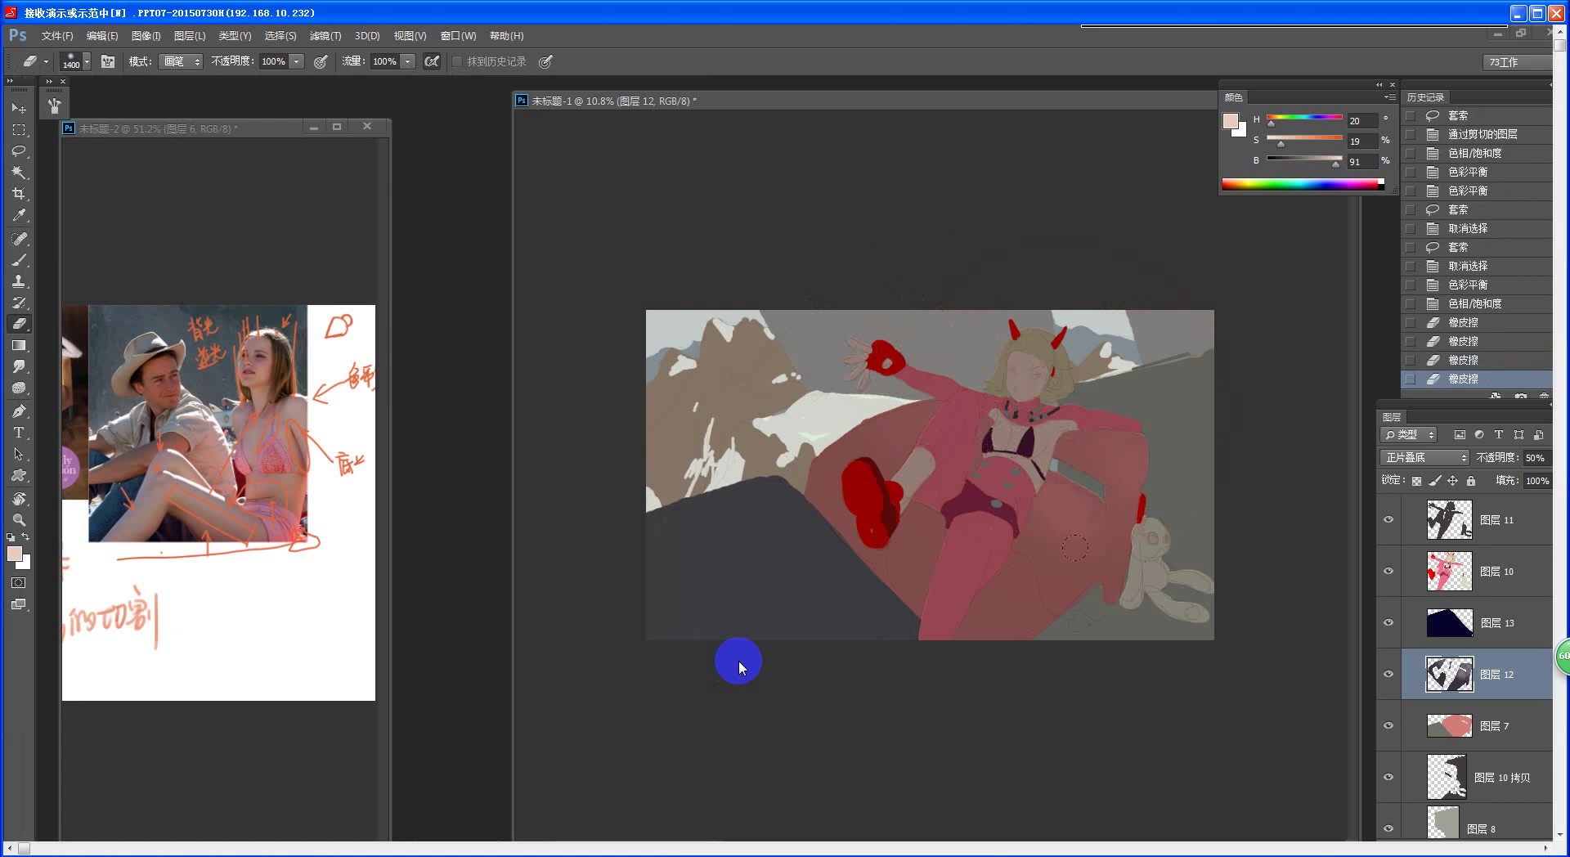
key("ctrl+z")
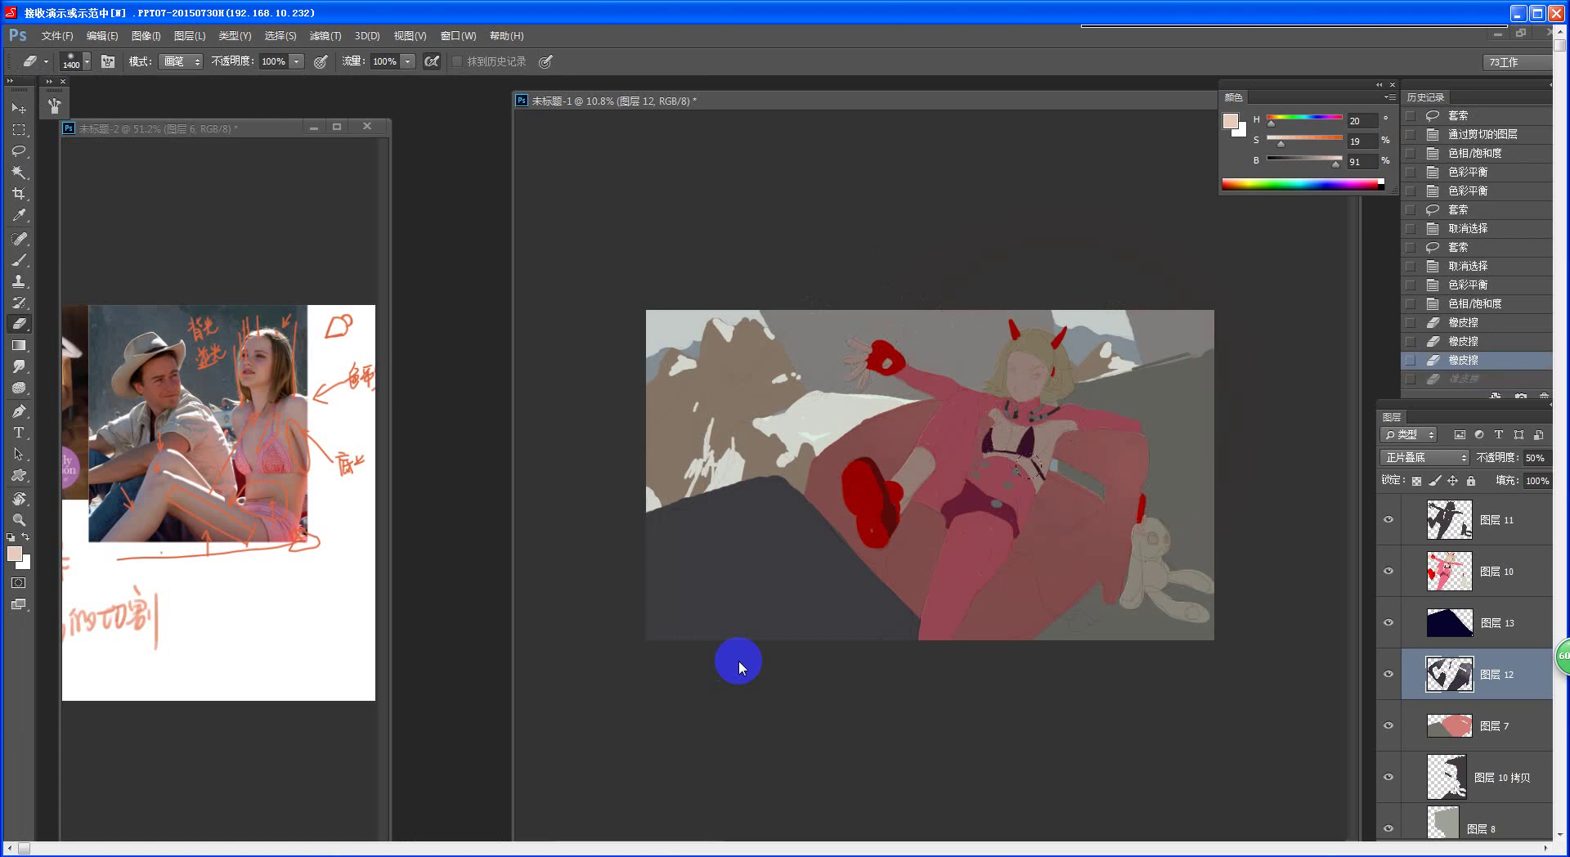
left_click(1057, 494)
left_click(1057, 494)
- Make the shadow layer 图层 10 拷贝 active and lighten it to lightness +6
key("z")
left_click(978, 653, "alt")
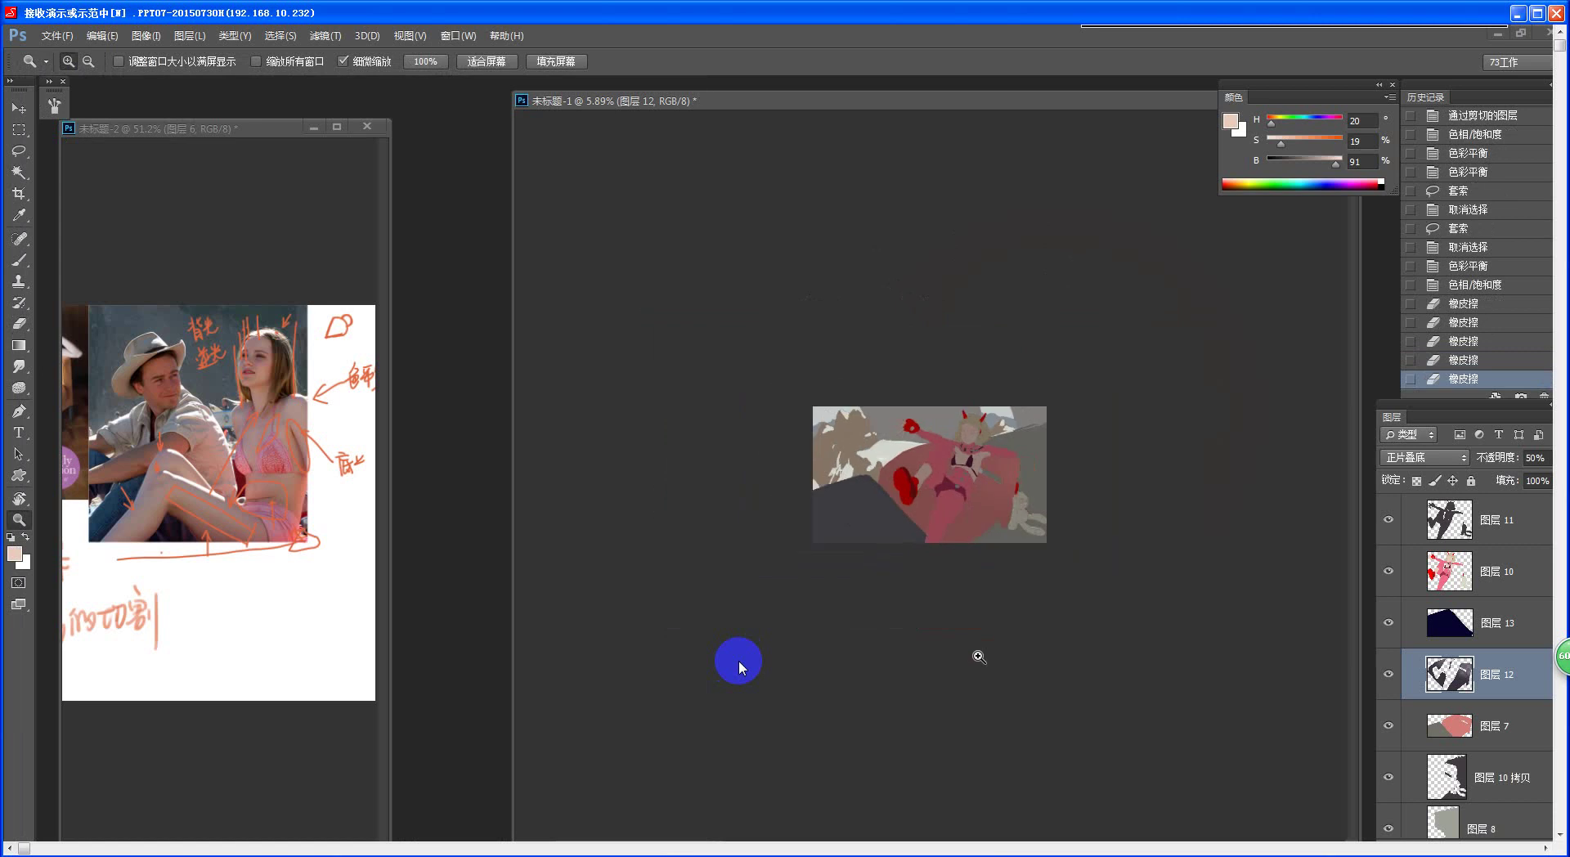
left_click(997, 635)
key("b")
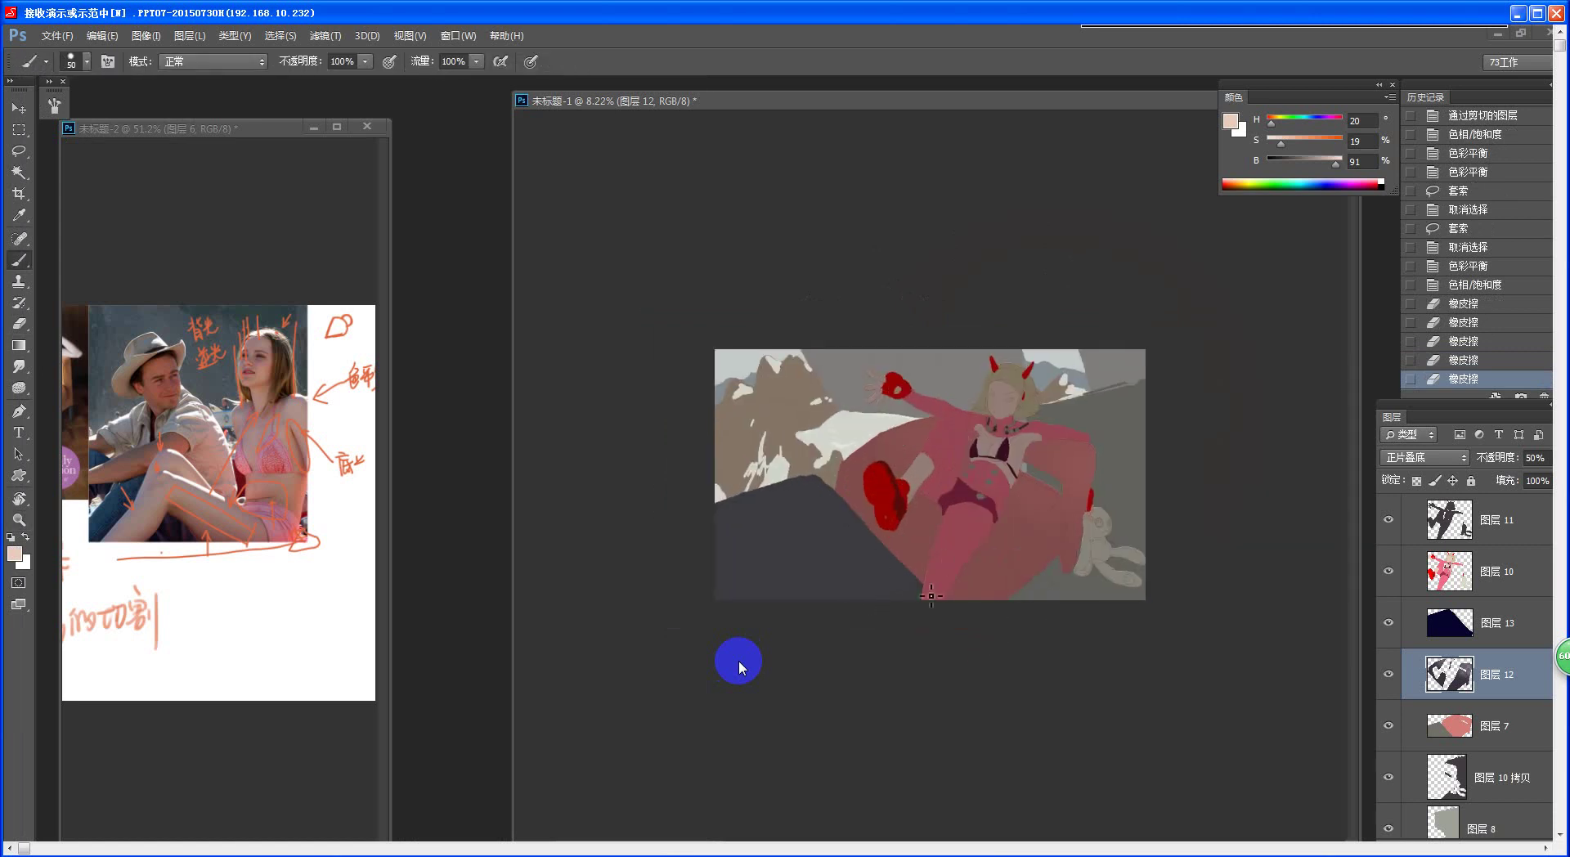
scroll(1135, 481, "up", 3)
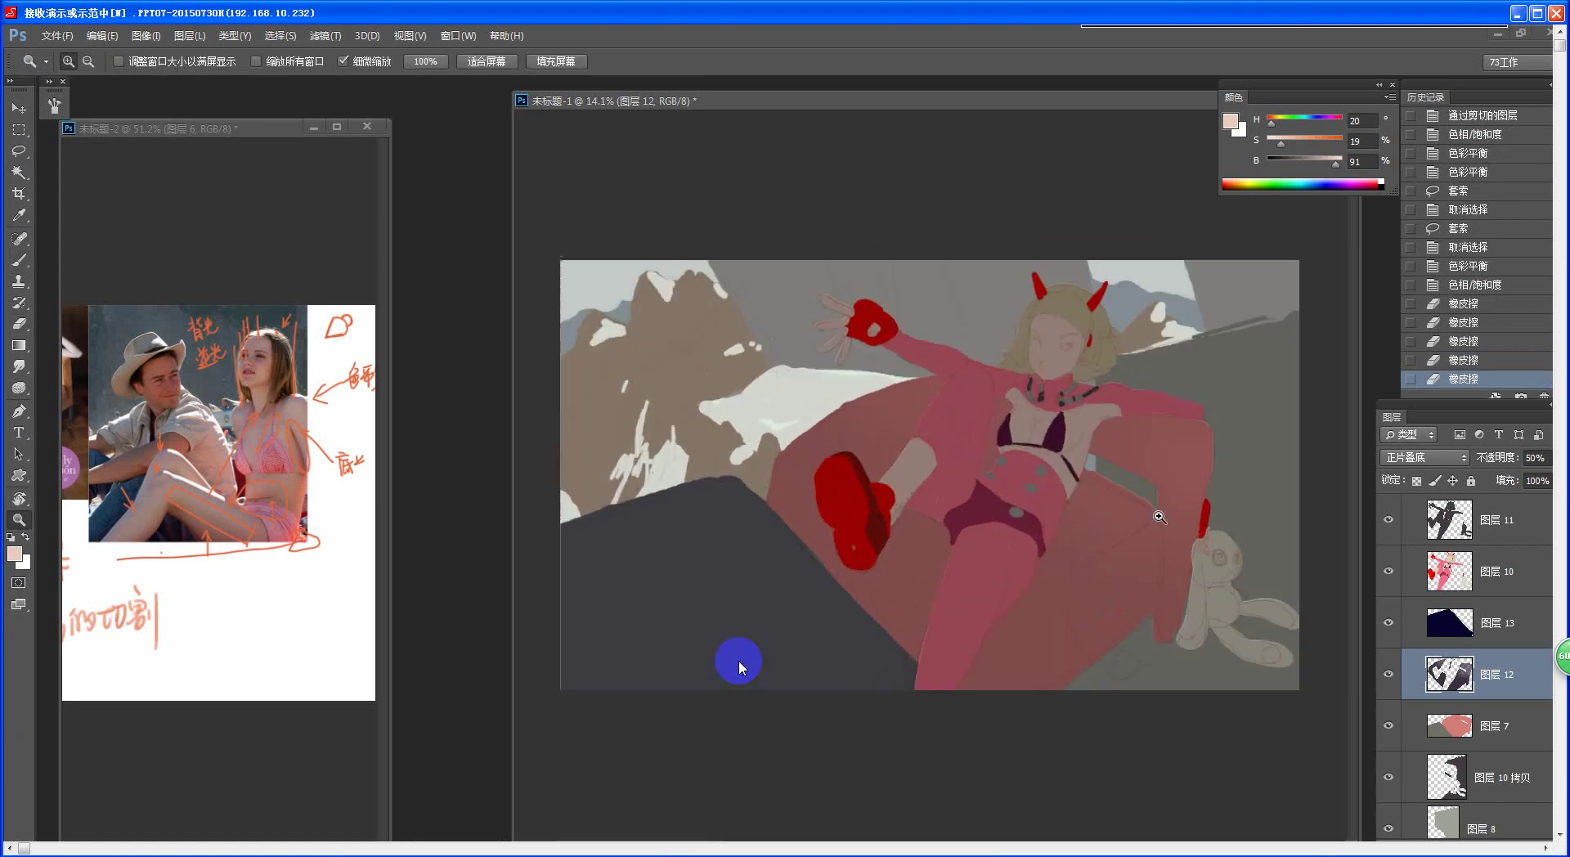
scroll(1139, 543, "down", 2)
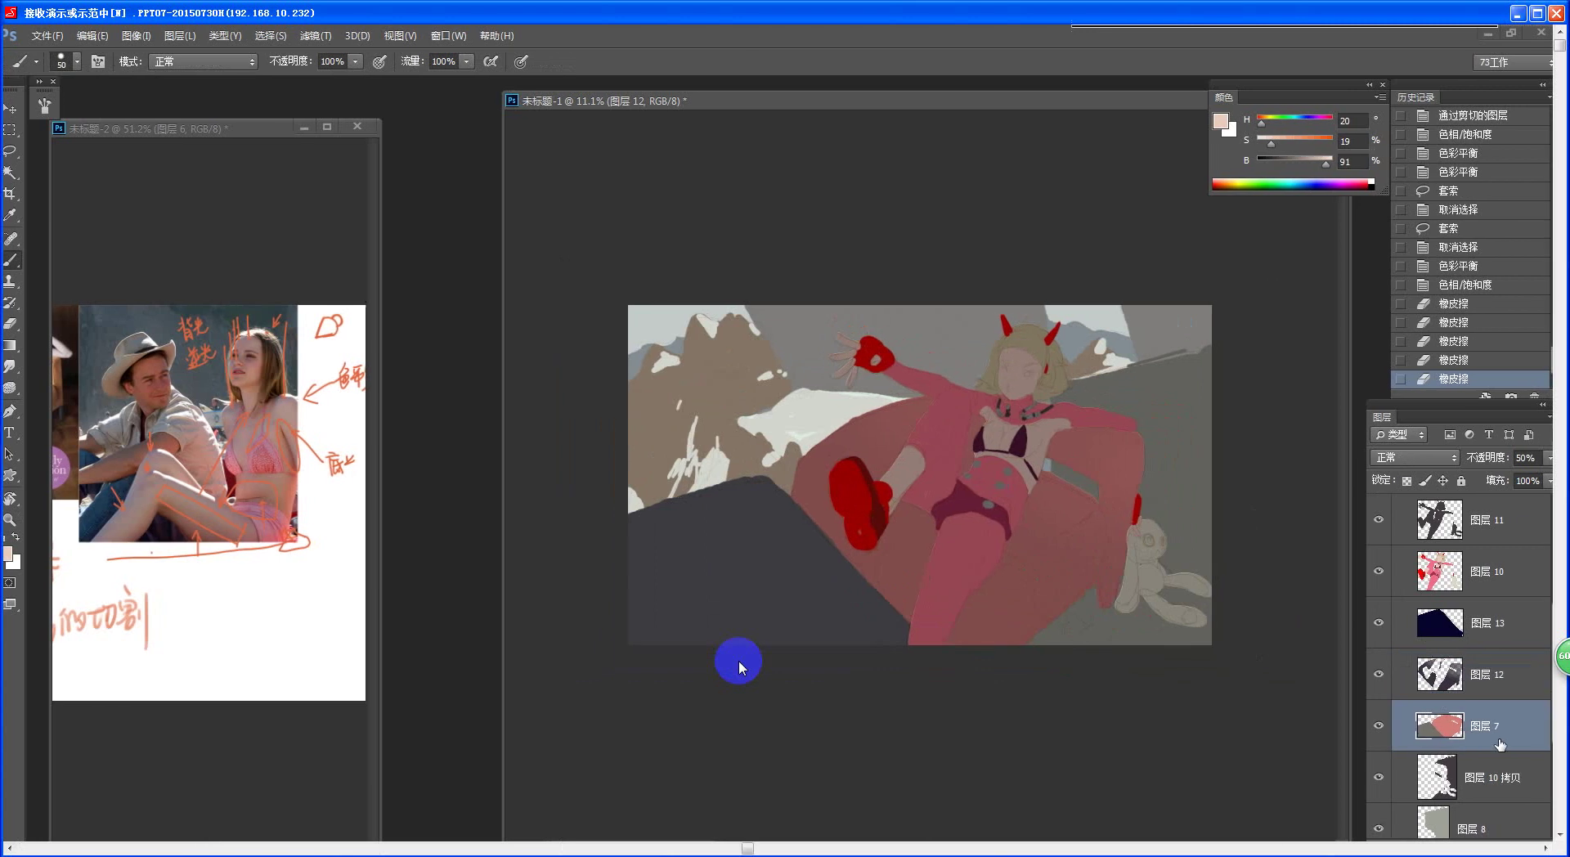
left_click(1513, 781)
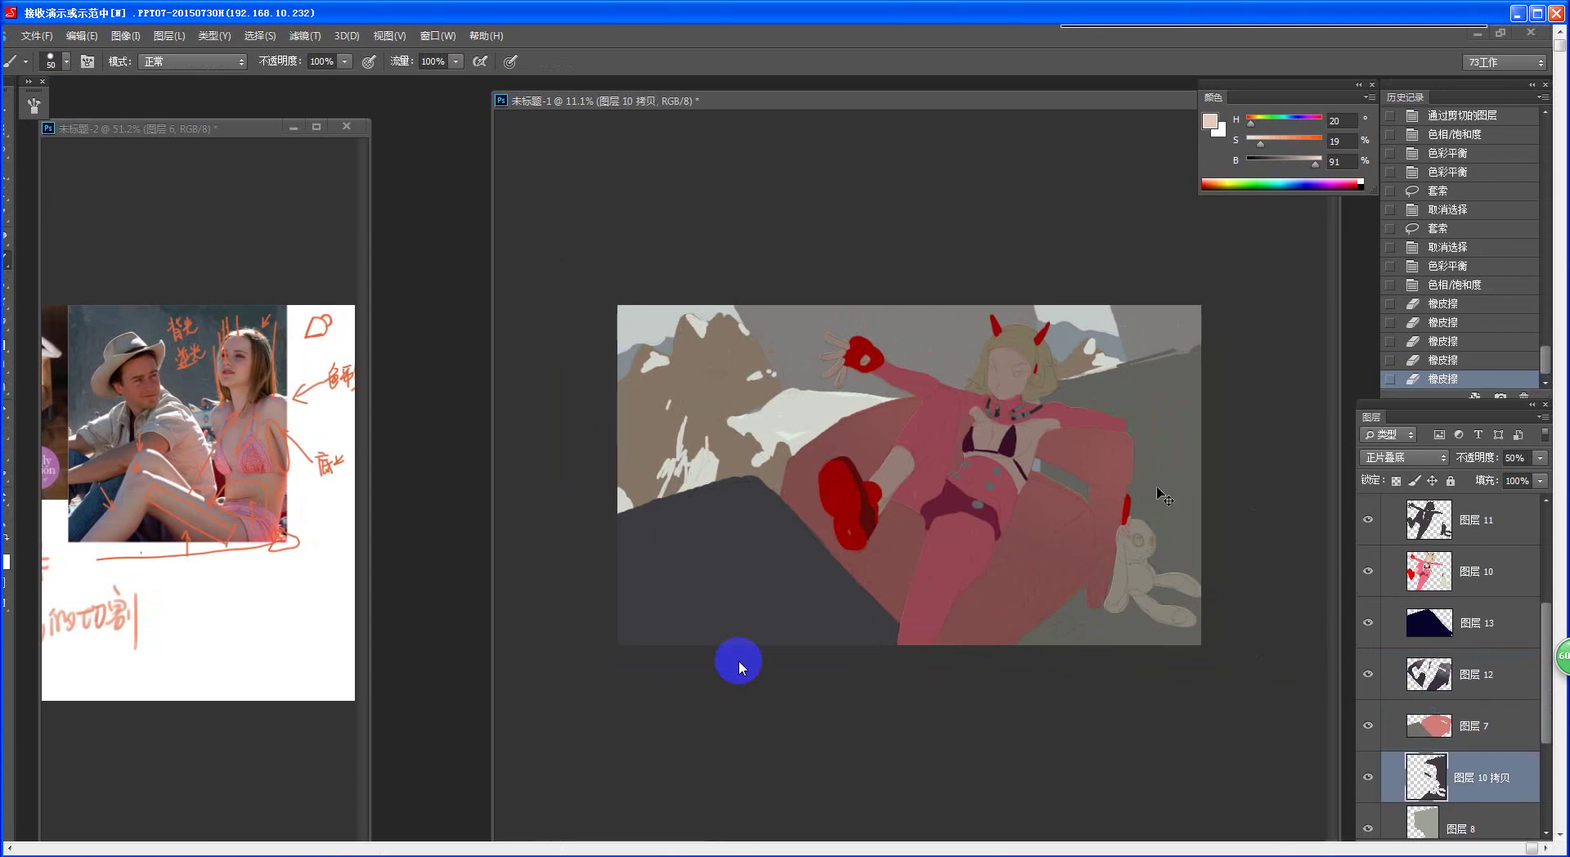
key("ctrl+u")
left_click_drag(367, 572, 375, 572)
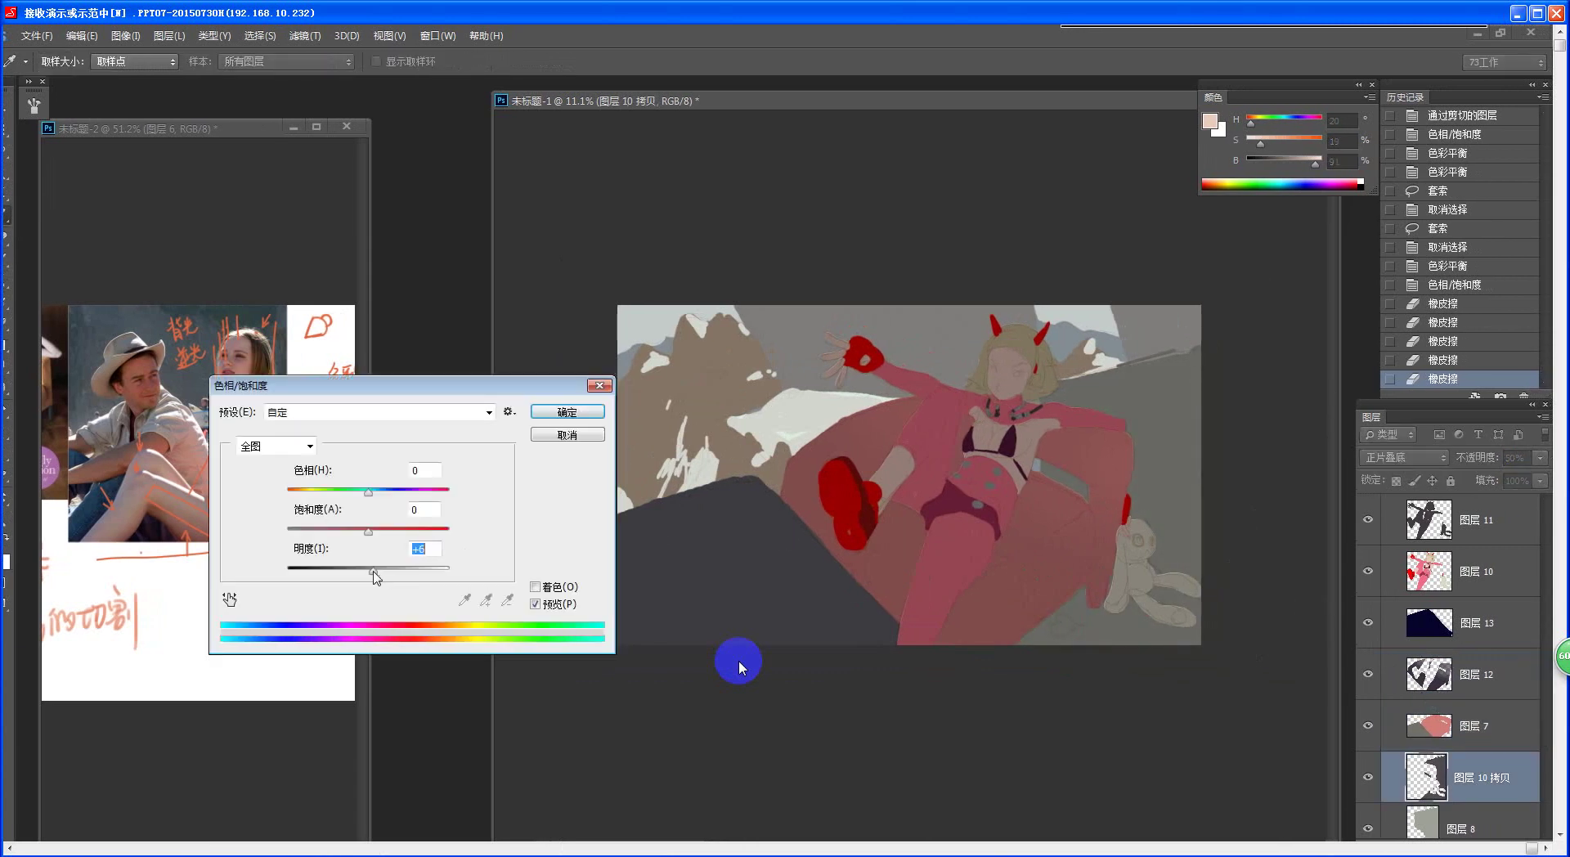
left_click(566, 411)
- Shift the shadow on 图层 10 拷贝 slightly toward blue with Color Balance
key("ctrl+b")
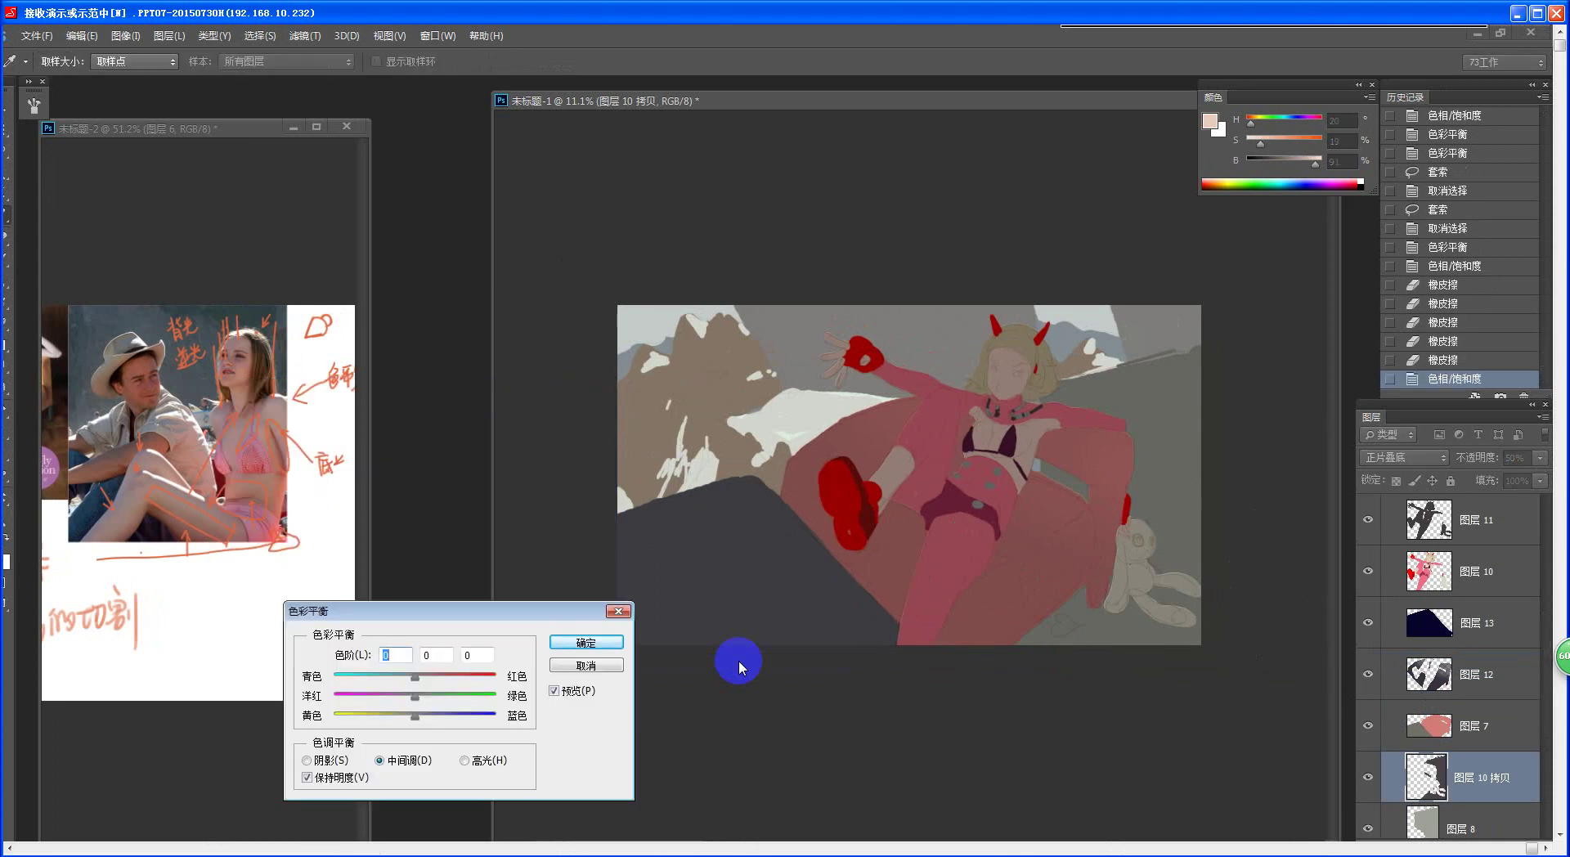
left_click_drag(415, 717, 422, 717)
left_click(585, 643)
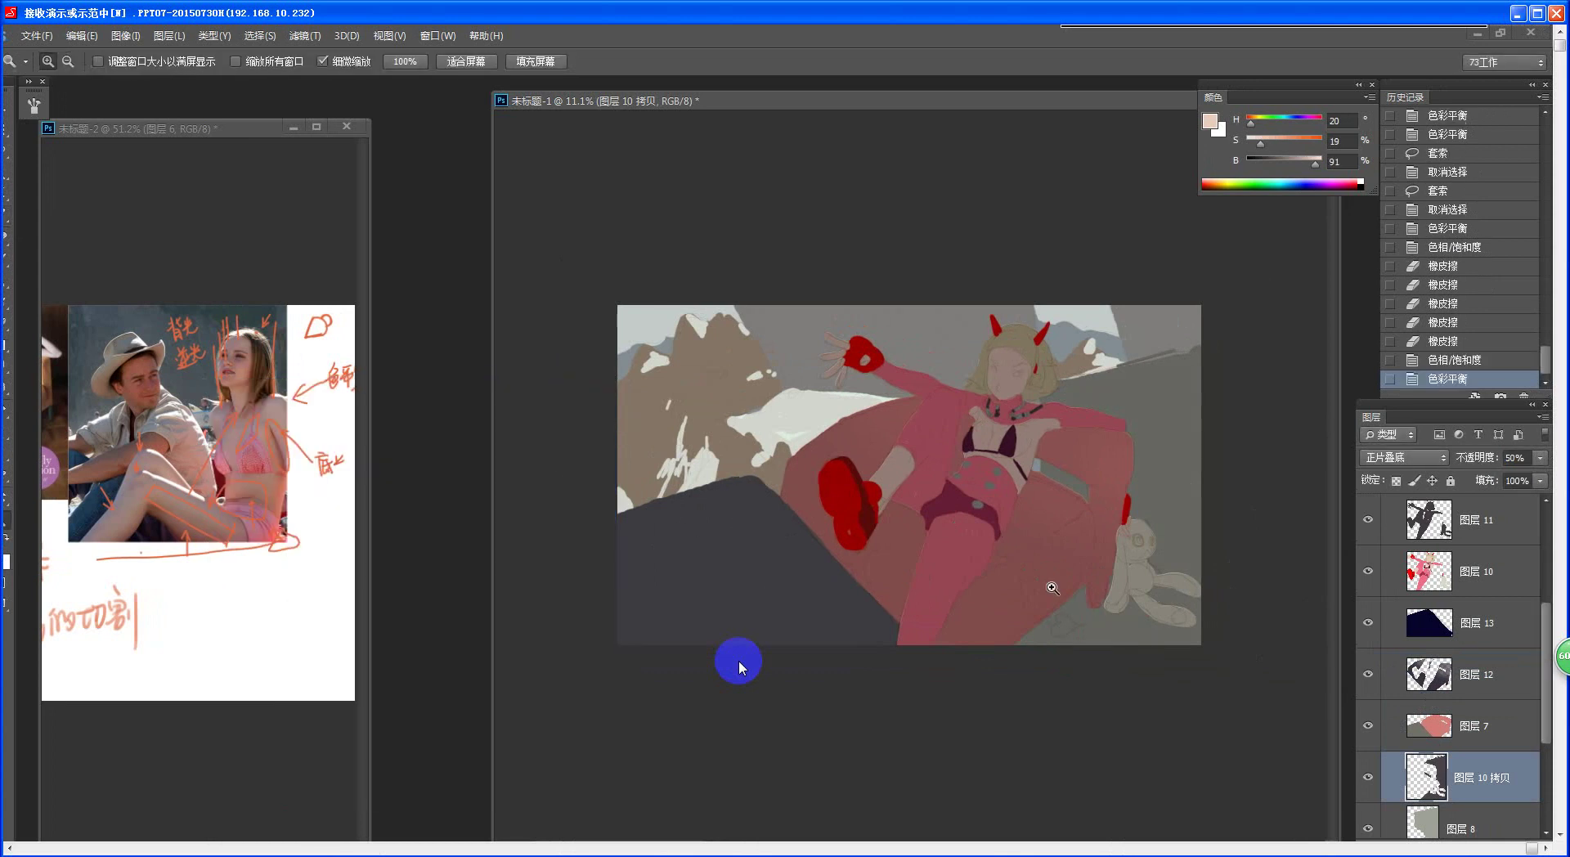
- Try a short brush stroke near the canvas's lower-left corner on 图层 10 拷贝
key("b")
scroll(1083, 589, "down", 3)
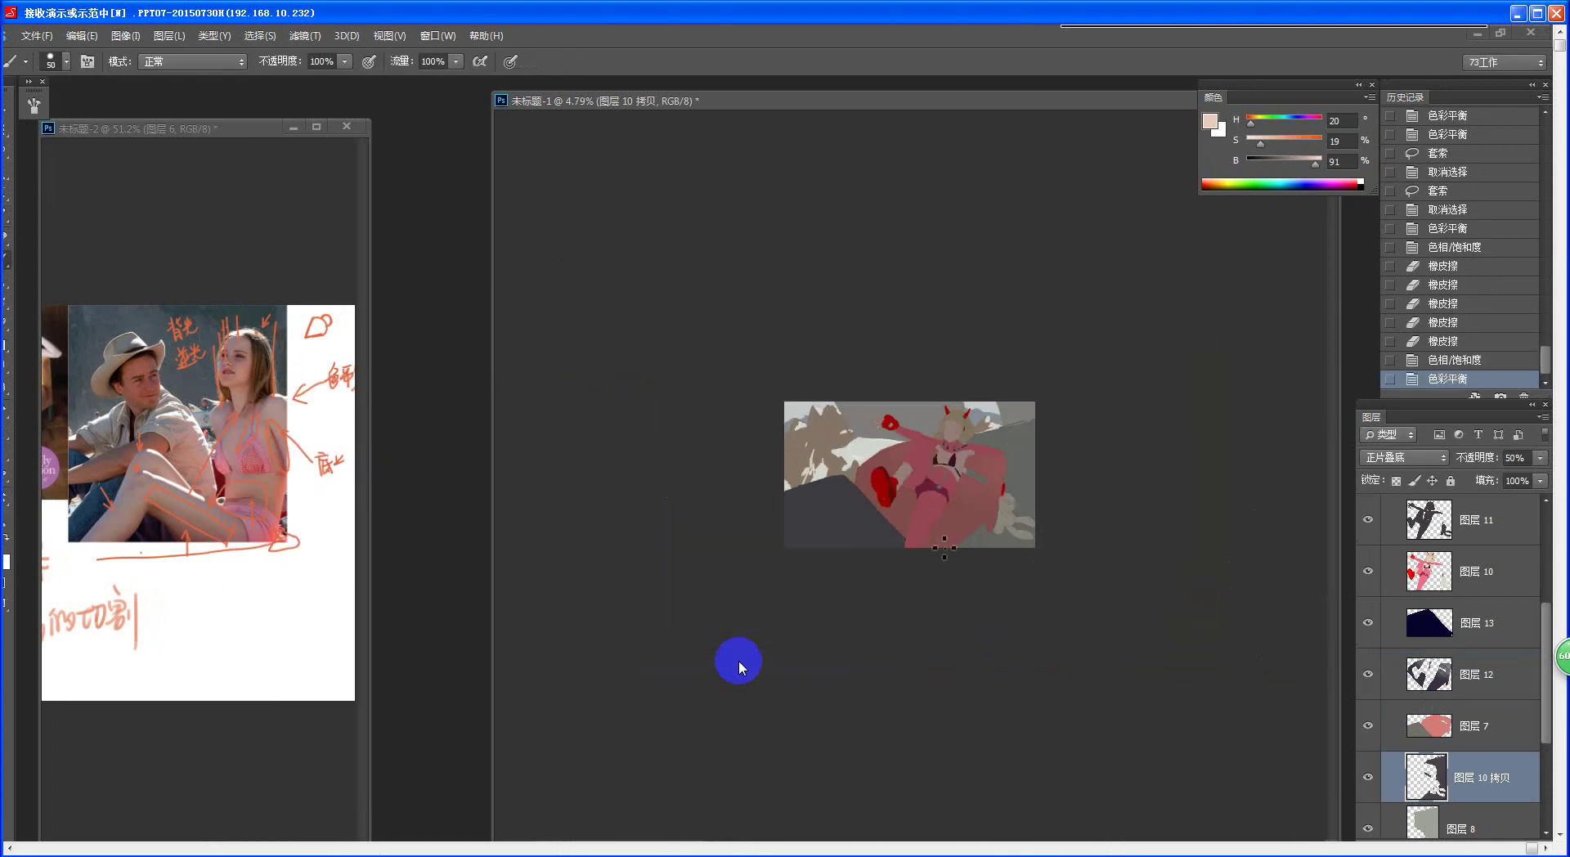
scroll(944, 548, "up", 2)
scroll(924, 601, "up", 1)
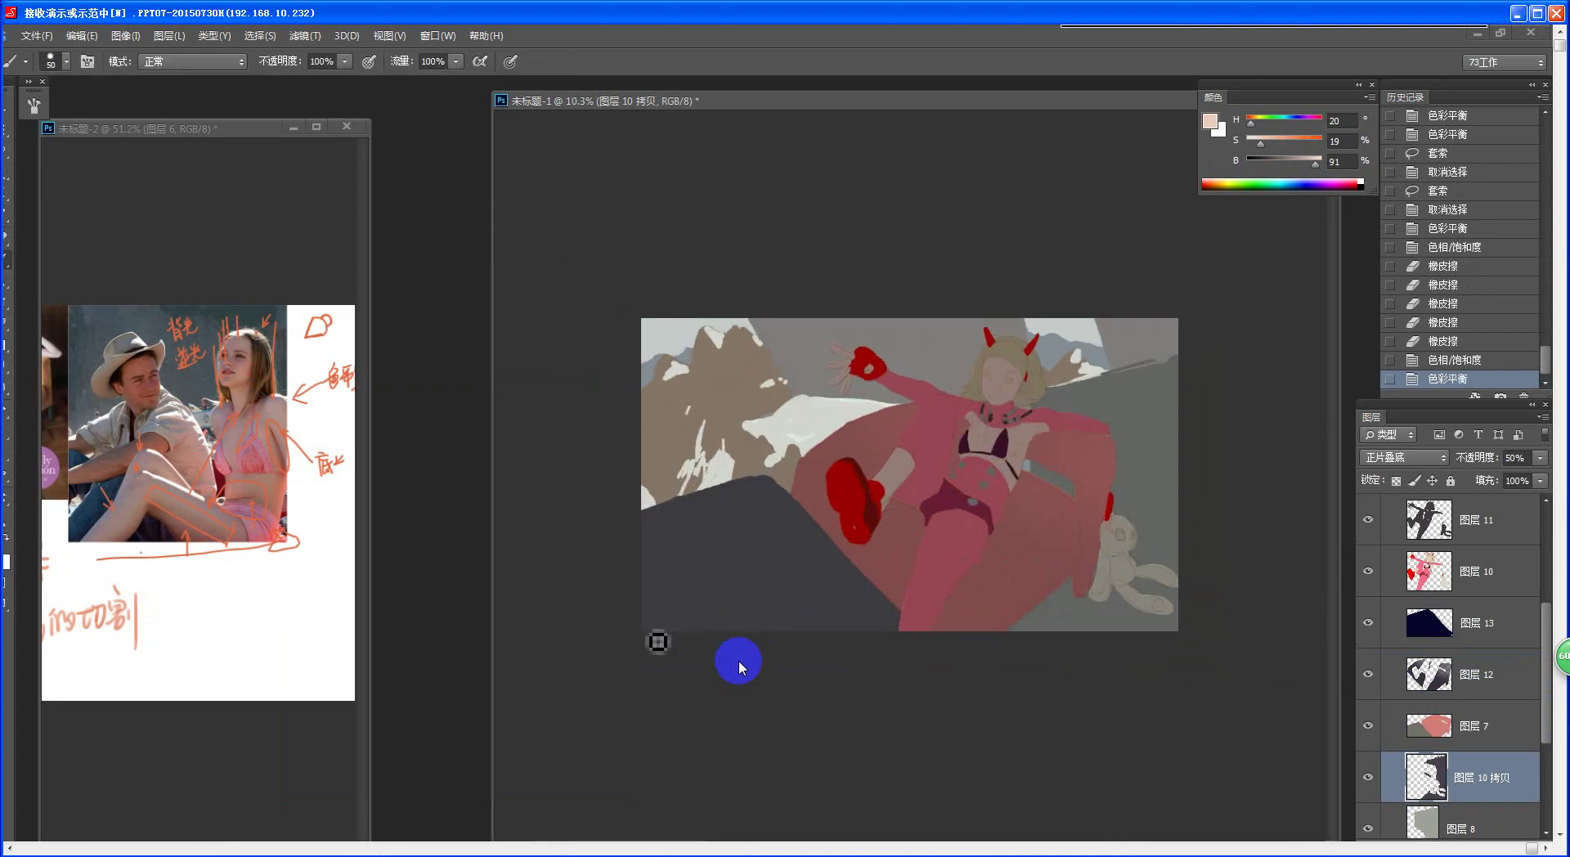
mouse_move(659, 642)
left_mouse_down()
mouse_move(719, 589)
mouse_move(736, 601)
left_mouse_up()
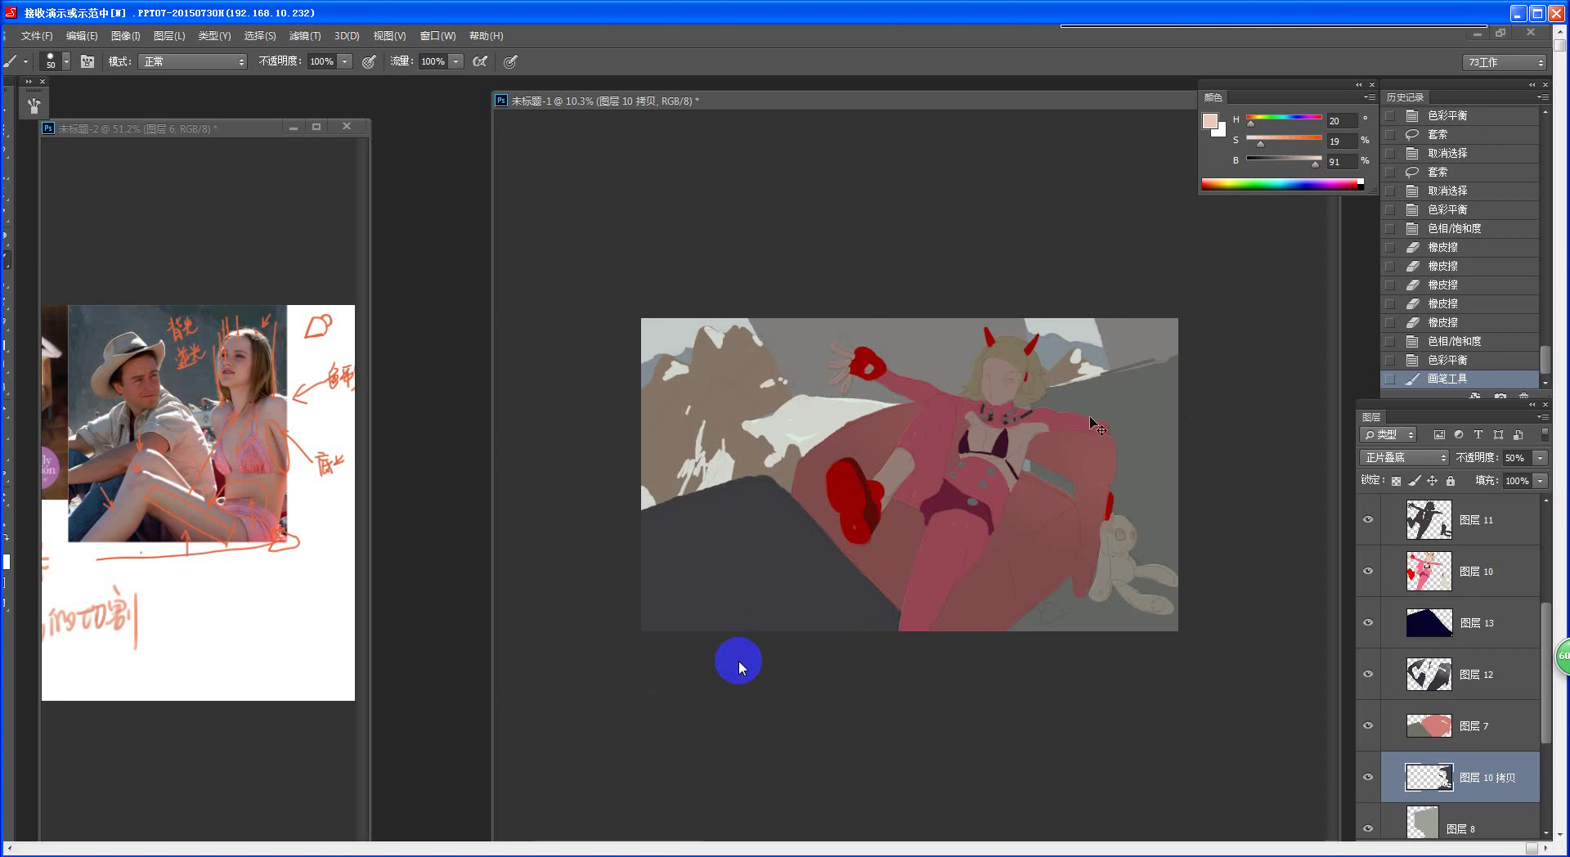
key("ctrl+z")
- Expand the layer group 组 2 and make its layer 图层 6 active
scroll(1545, 718, "down", 4)
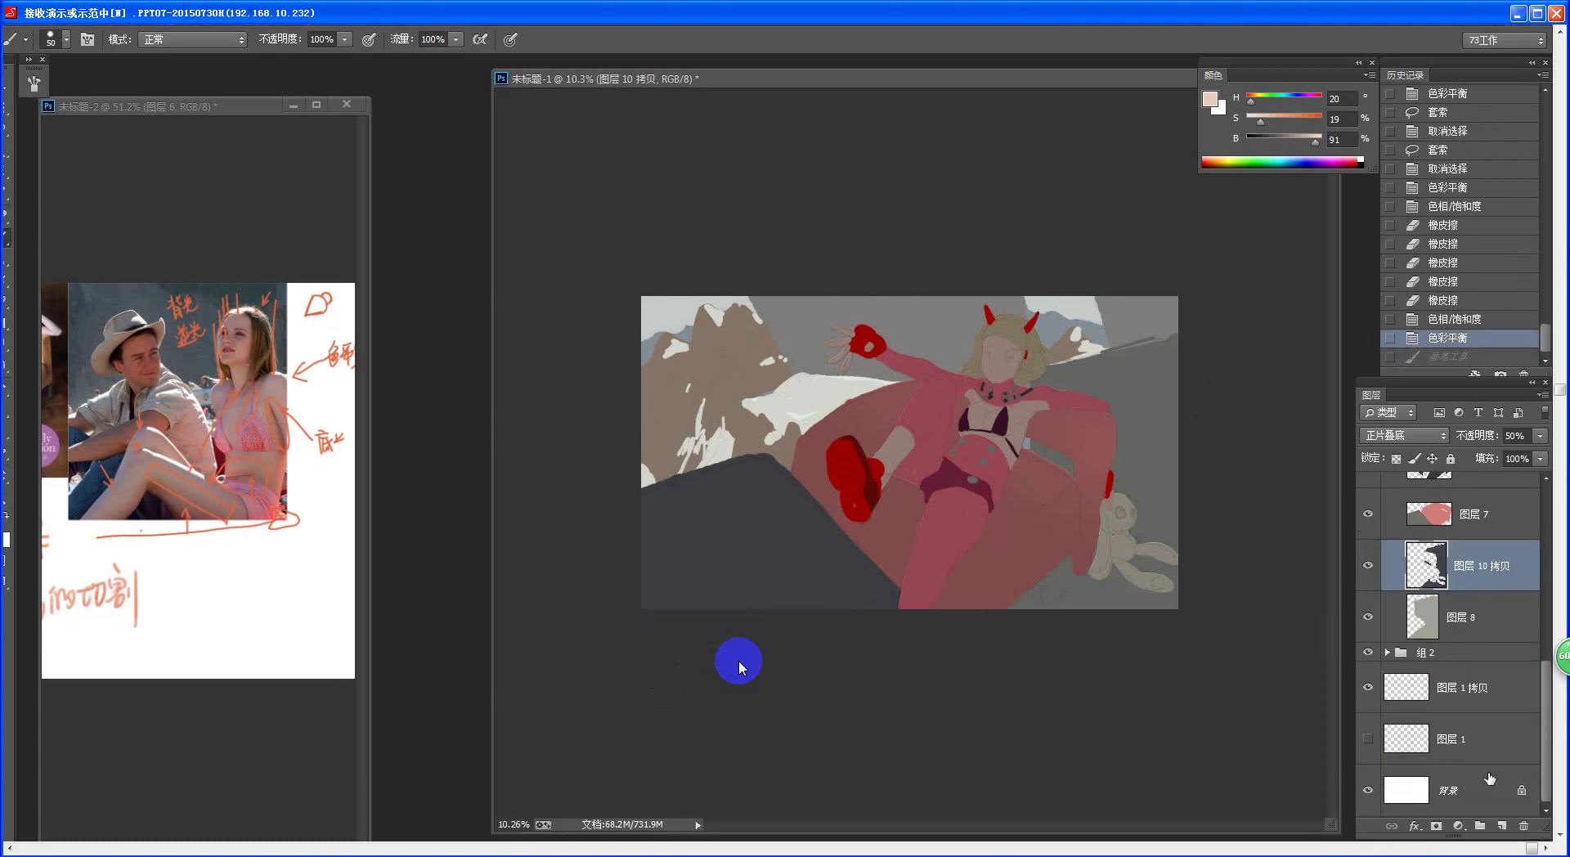
left_click(1388, 609)
left_click(1458, 695)
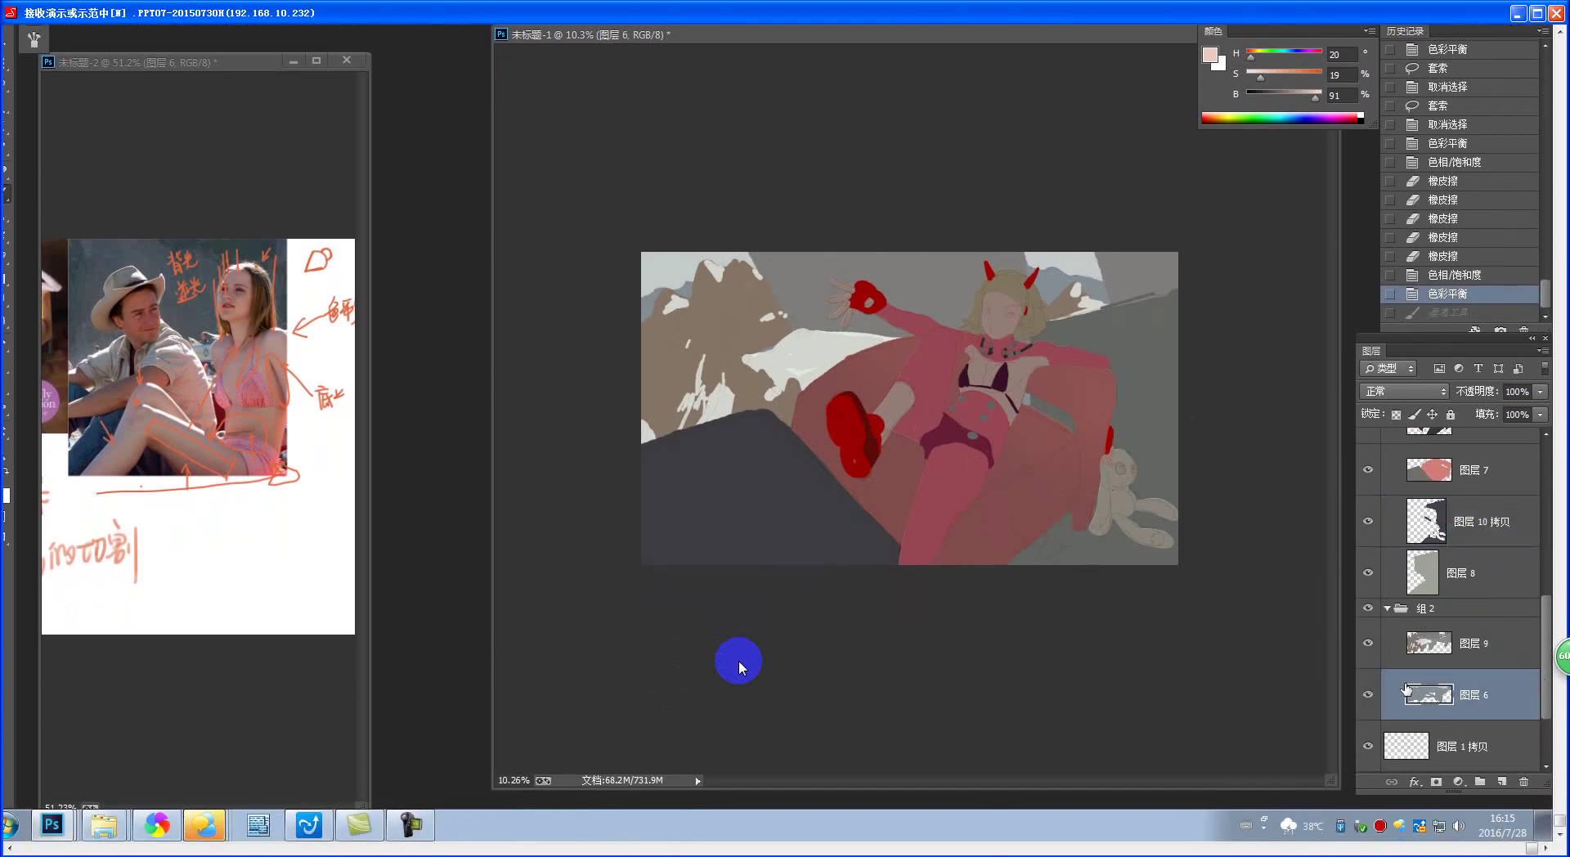
- Compare the painting with 图层 6 shown and hidden, and examine the snowy mountain photo in the reference document
left_click(1369, 694)
left_click(1368, 694)
left_click(1368, 695)
left_click(1368, 695)
left_click(252, 431)
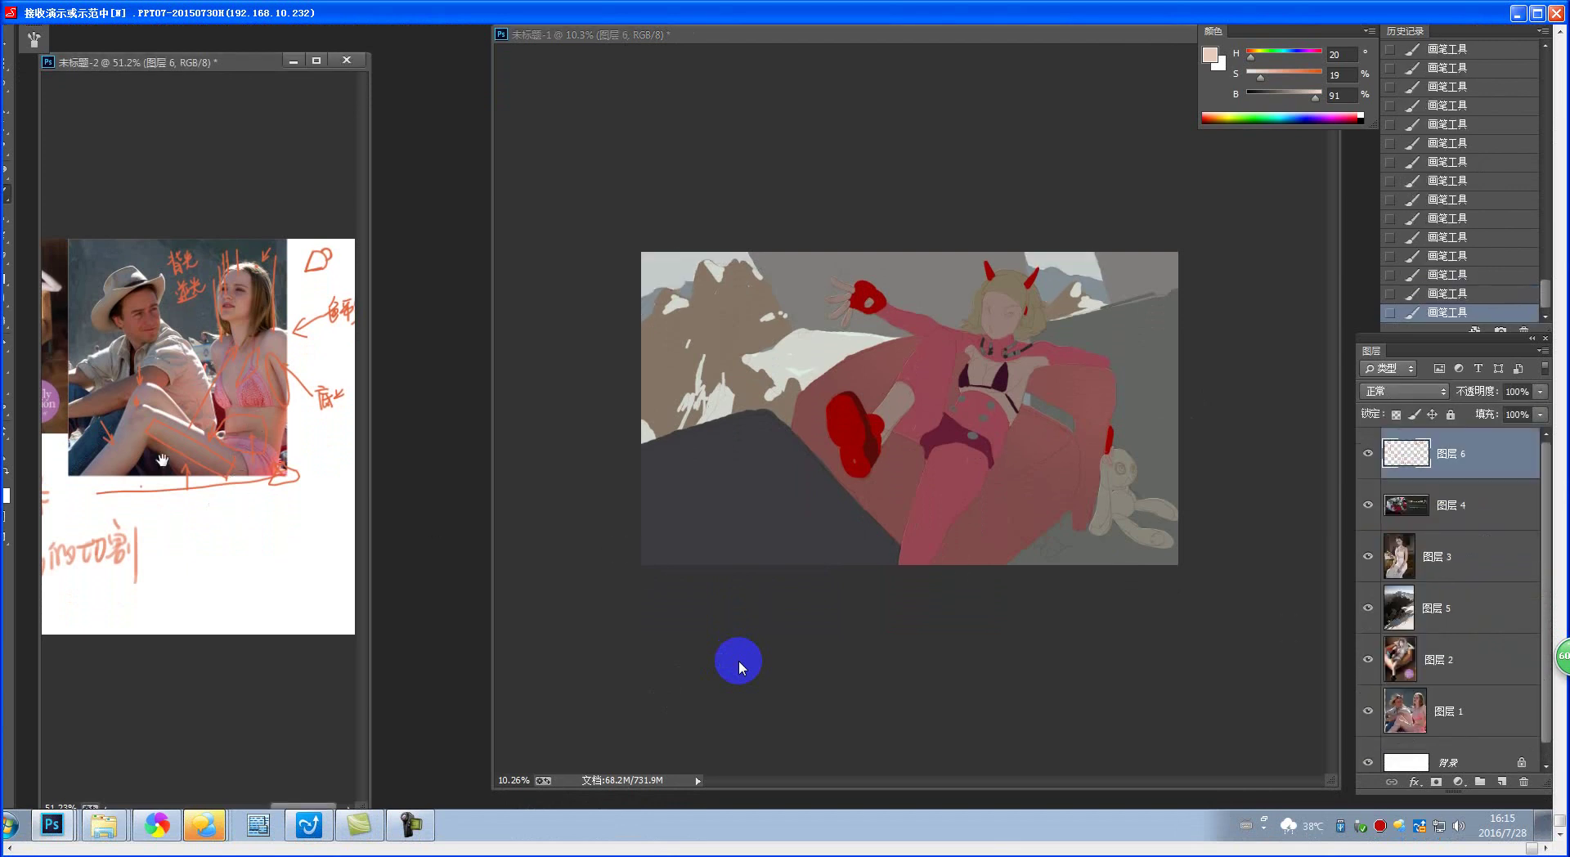
left_click_drag(41, 491, 209, 540)
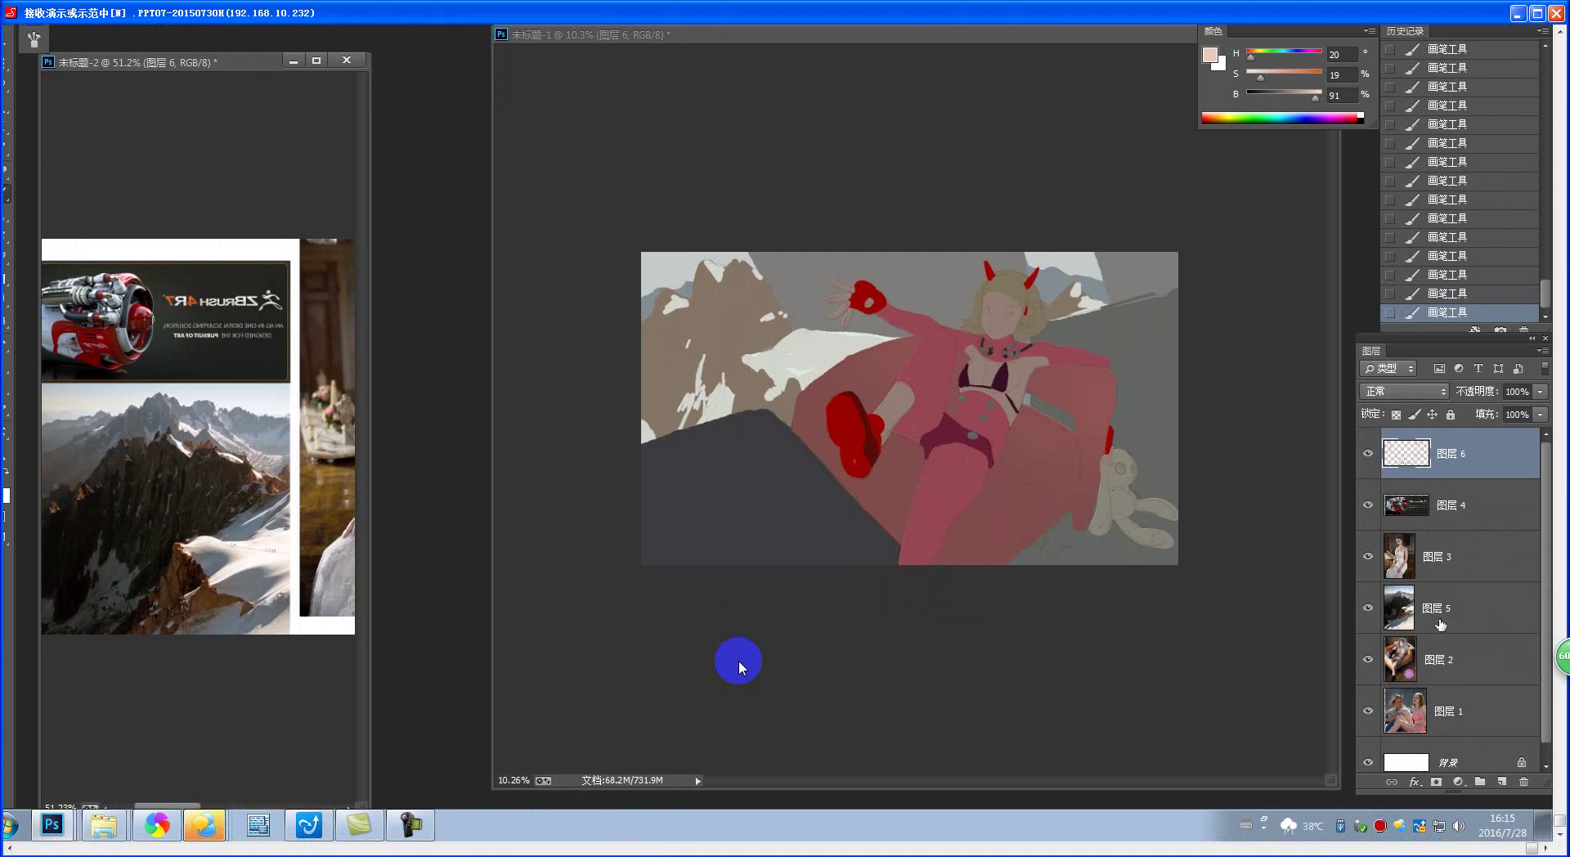
key("ctrl+Tab")
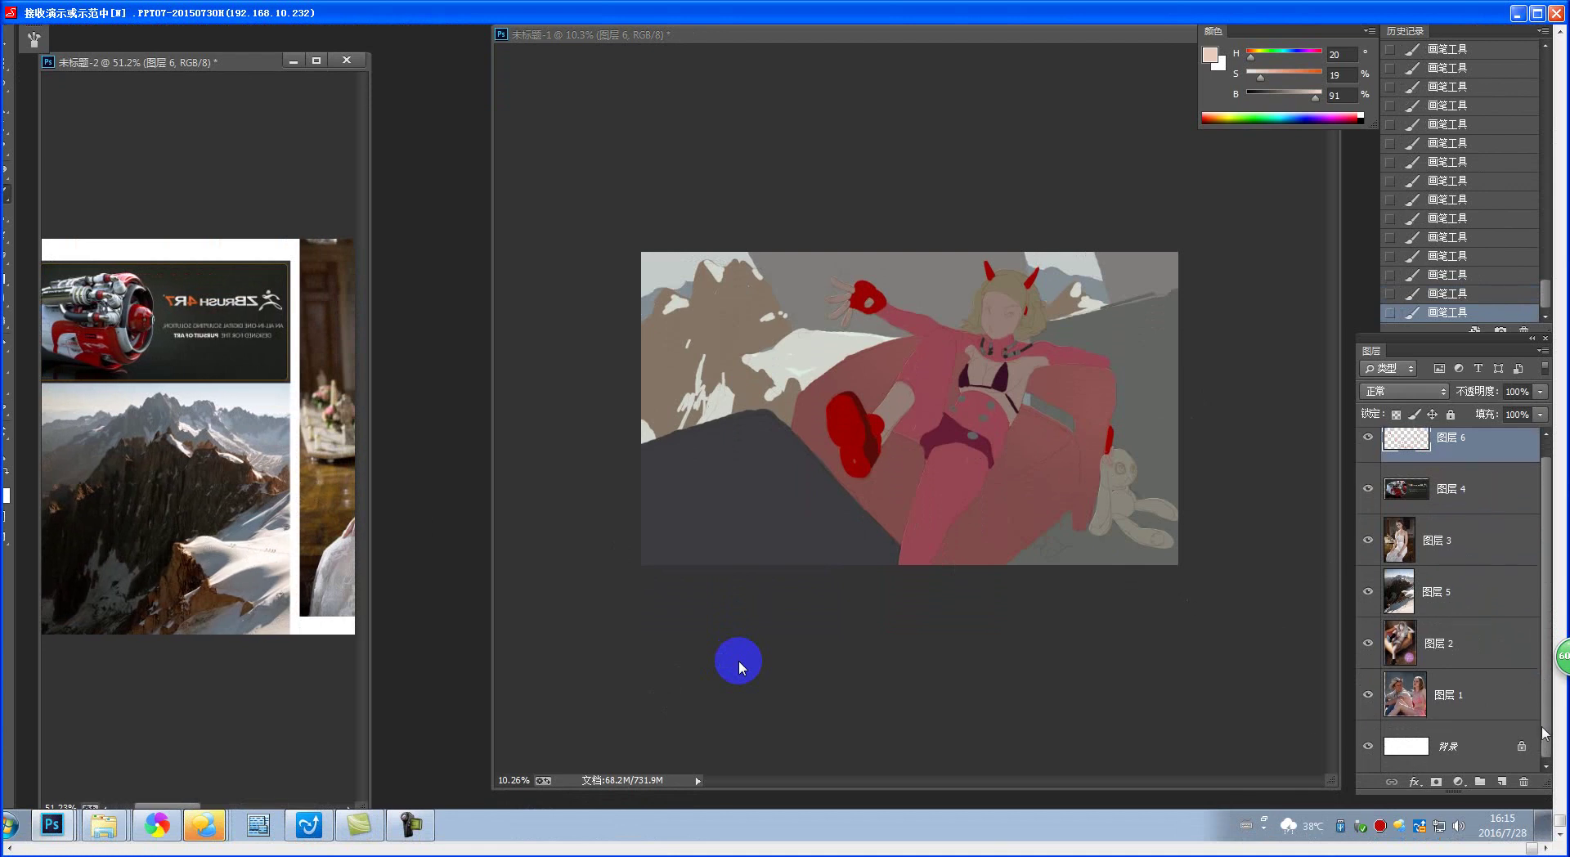
- Paint slanted grey shadow streaks across the snow and the brown mountain beside the raised hand on 图层 9, using grey sampled from the background
left_click(1476, 703)
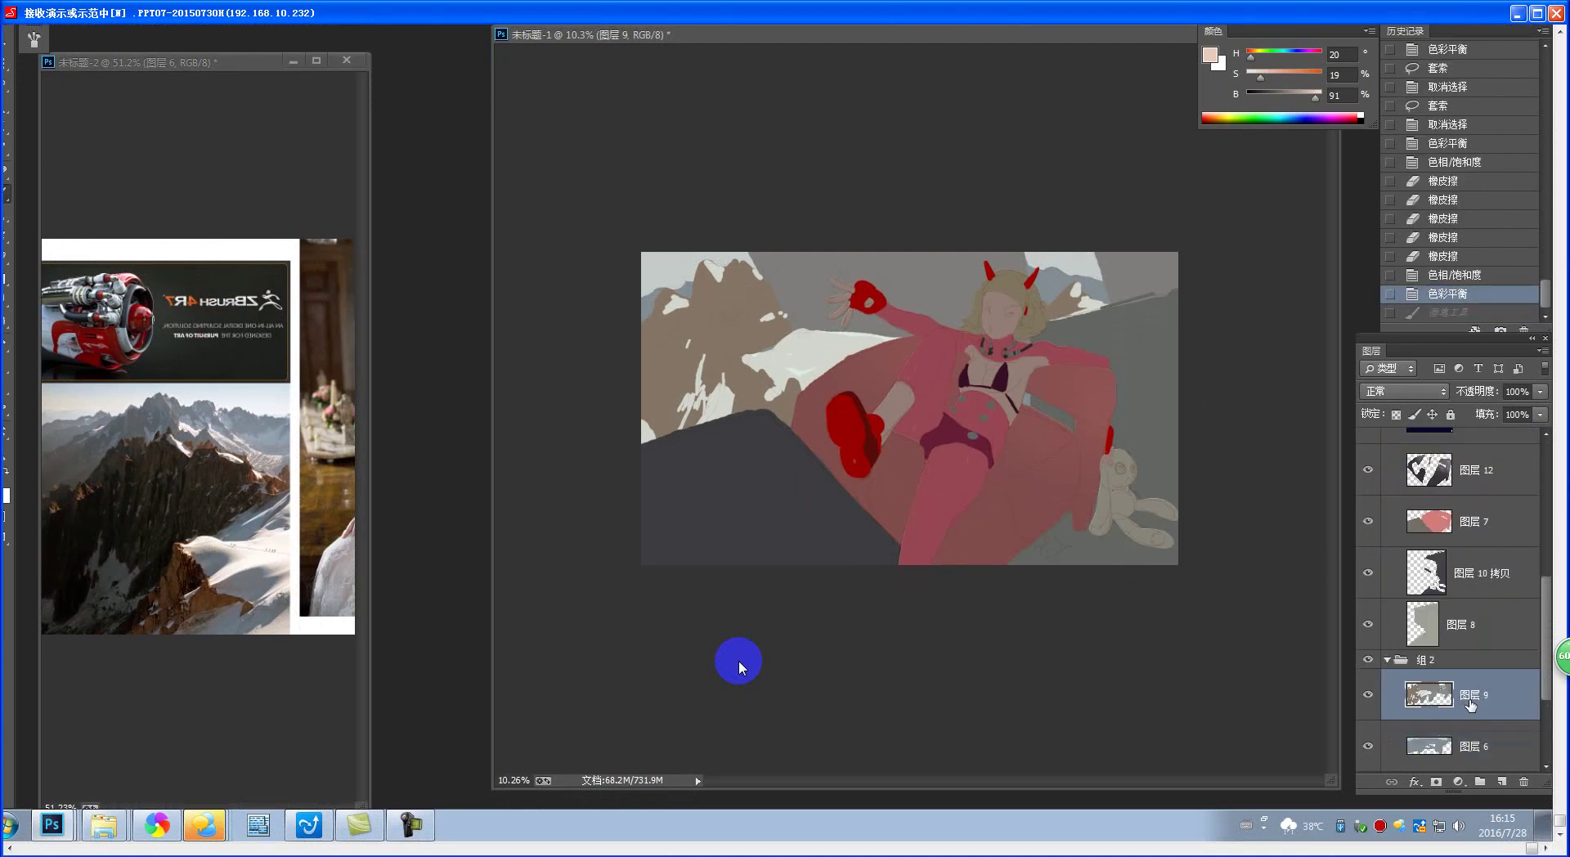
scroll(896, 401, "up", 2)
left_click(754, 202, "alt")
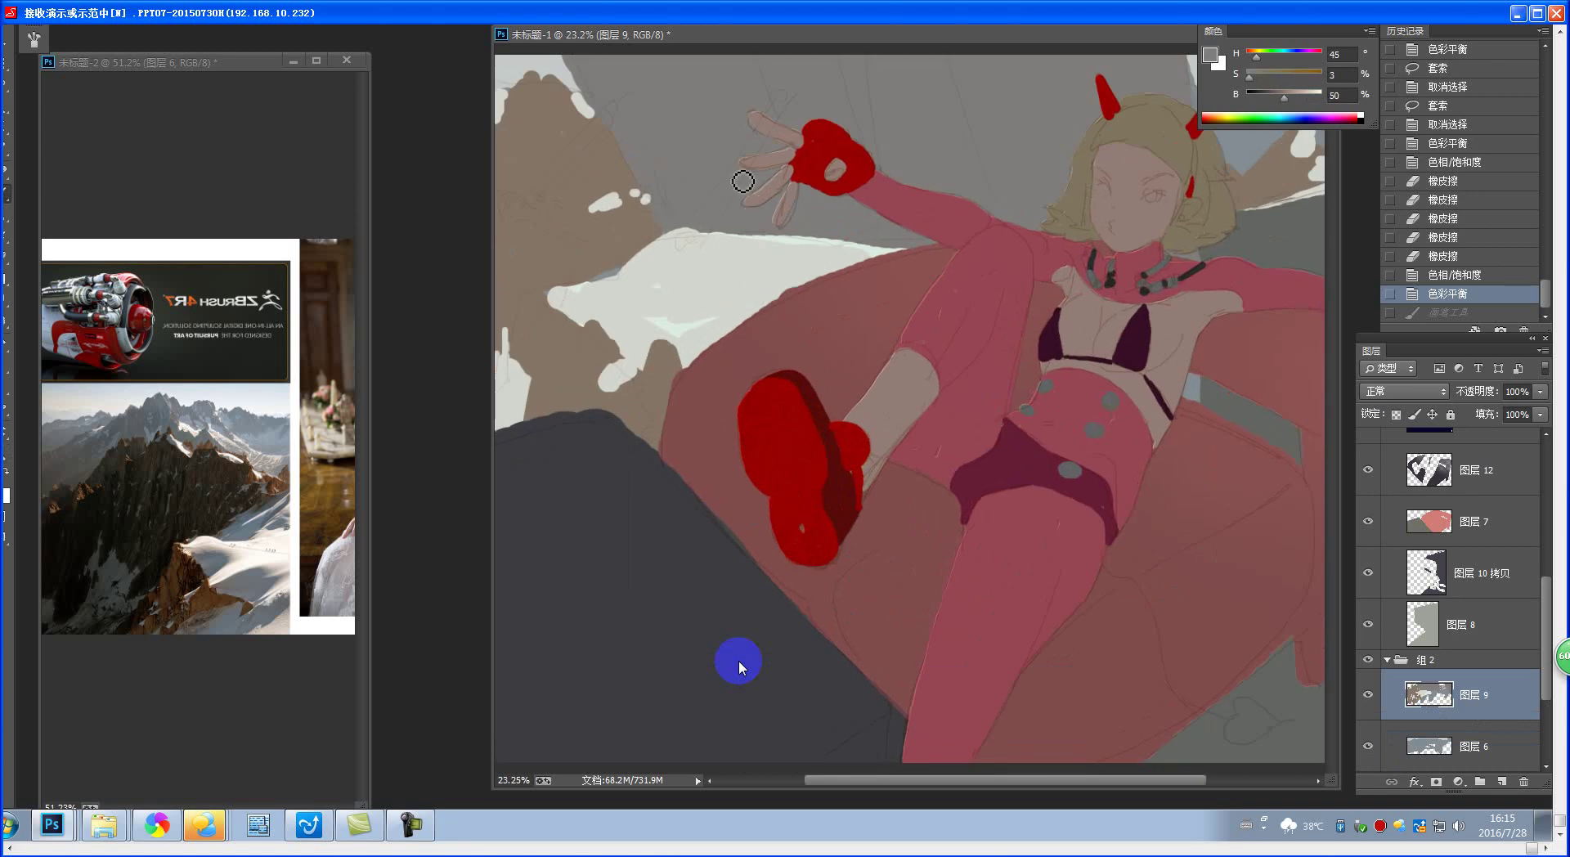
mouse_move(703, 231)
left_mouse_down()
mouse_move(678, 281)
mouse_move(639, 299)
mouse_move(659, 310)
mouse_move(635, 307)
mouse_move(663, 315)
mouse_move(634, 321)
mouse_move(665, 291)
left_mouse_up()
scroll(740, 270, "right", 1)
mouse_move(746, 236)
left_mouse_down()
mouse_move(711, 300)
mouse_move(719, 273)
left_mouse_up()
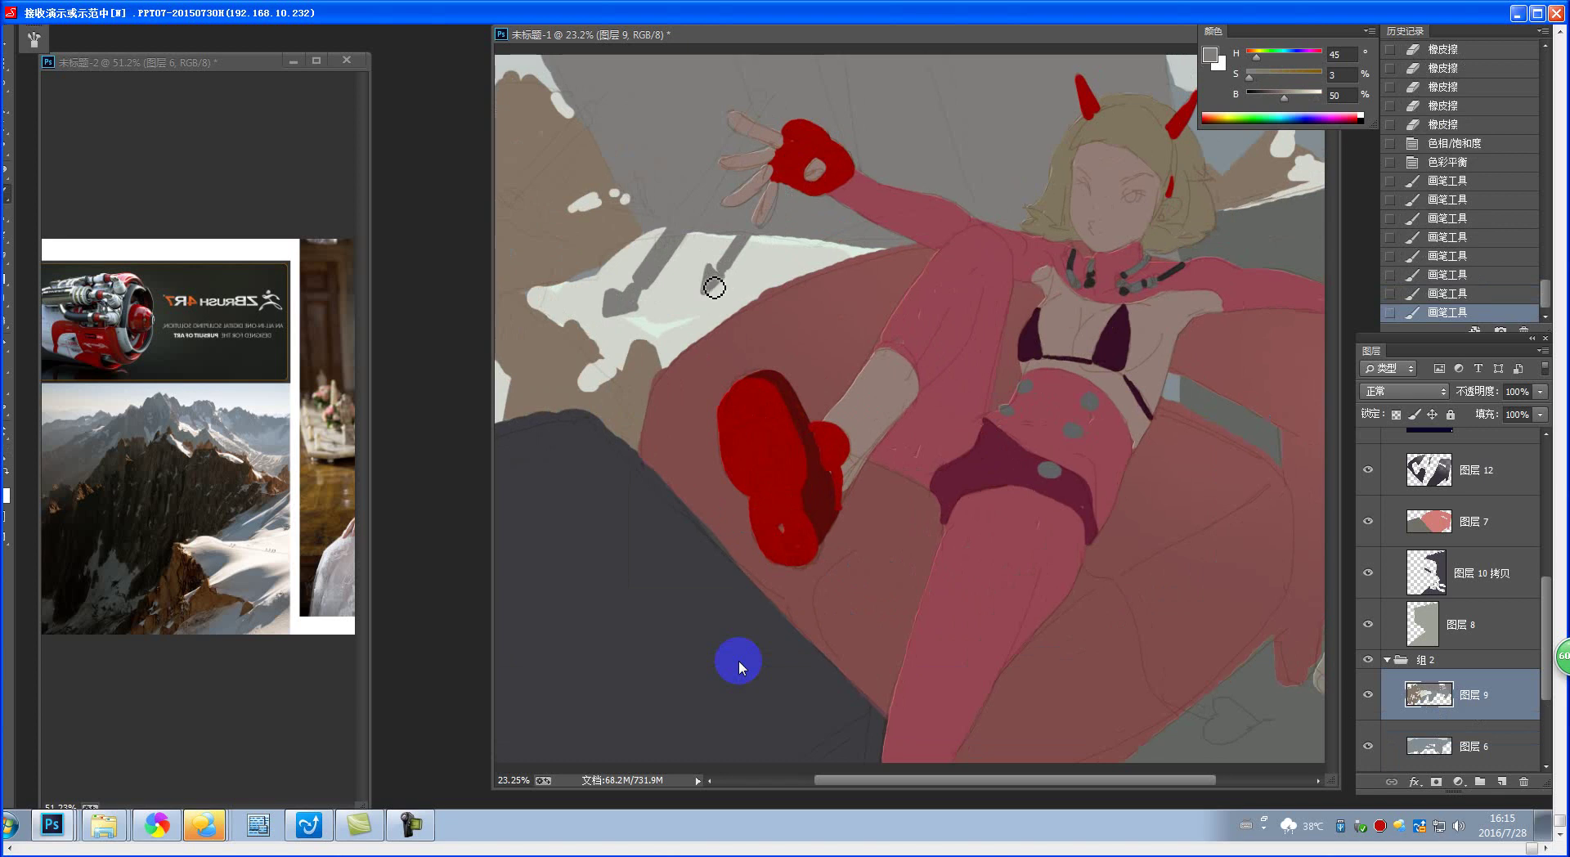
left_click_drag(792, 237, 778, 263)
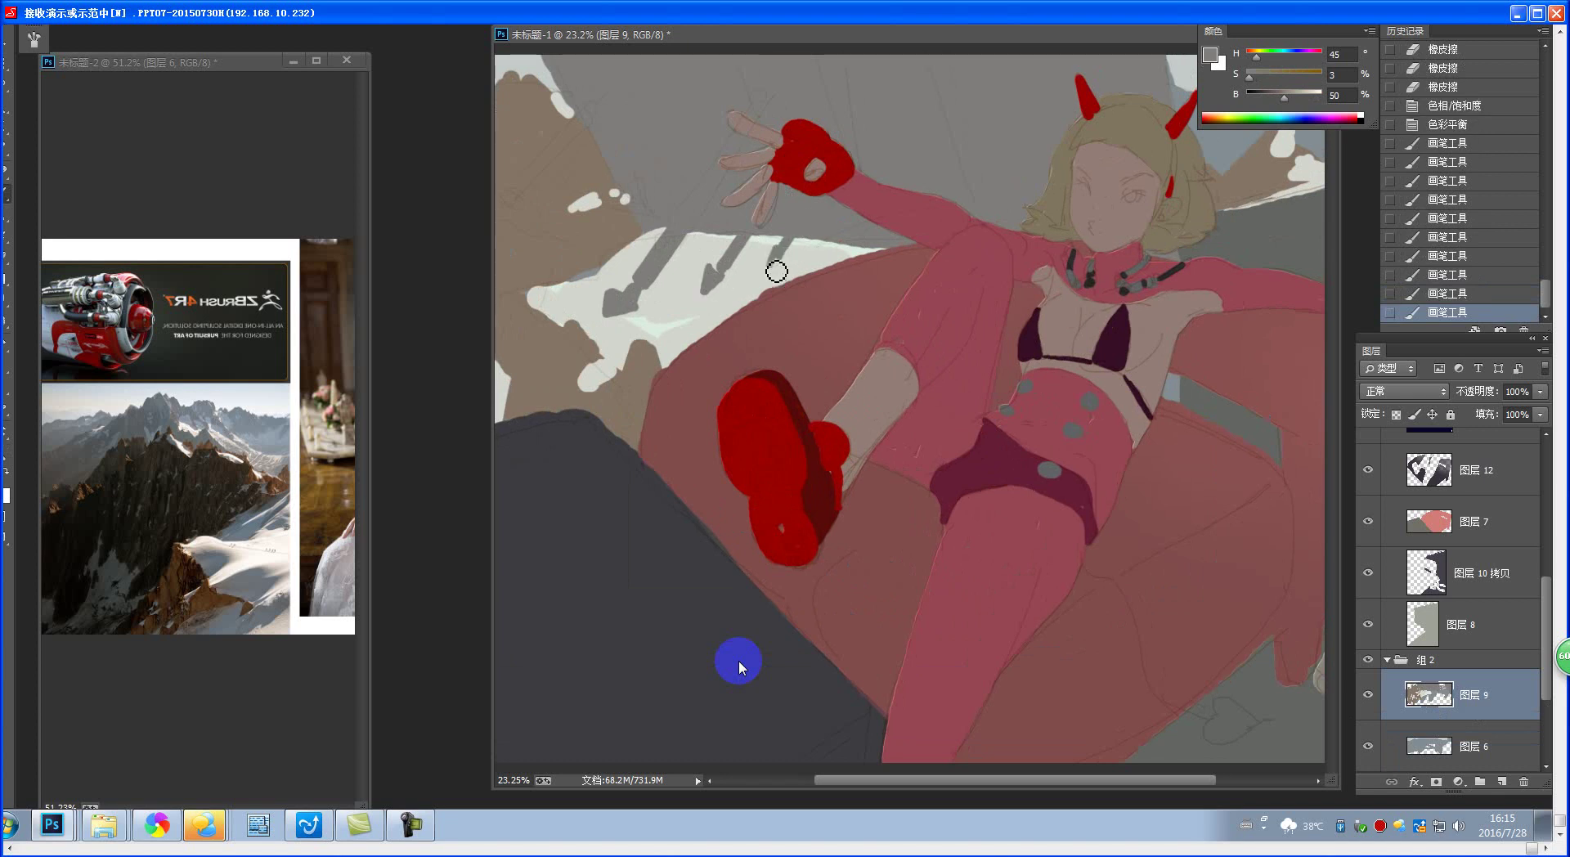
scroll(778, 264, "left", 5)
mouse_move(792, 109)
left_mouse_down()
mouse_move(703, 233)
mouse_move(699, 214)
mouse_move(809, 146)
mouse_move(751, 222)
mouse_move(805, 159)
mouse_move(774, 198)
mouse_move(818, 203)
left_mouse_up()
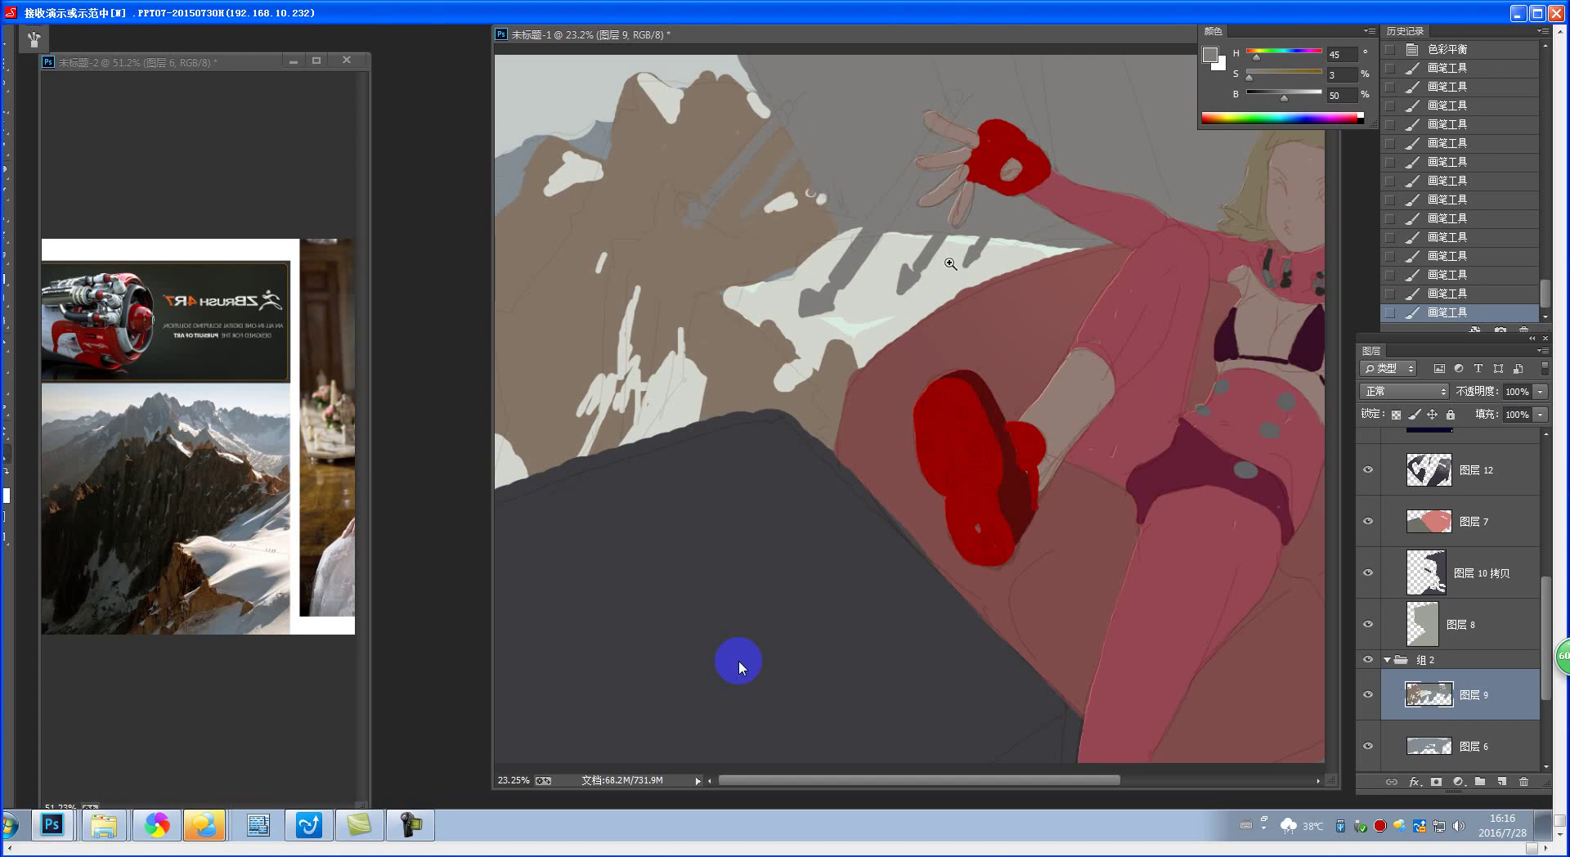
key("ctrl+minus")
key("ctrl+minus")
key("ctrl+minus")
left_click_drag(916, 339, 922, 370)
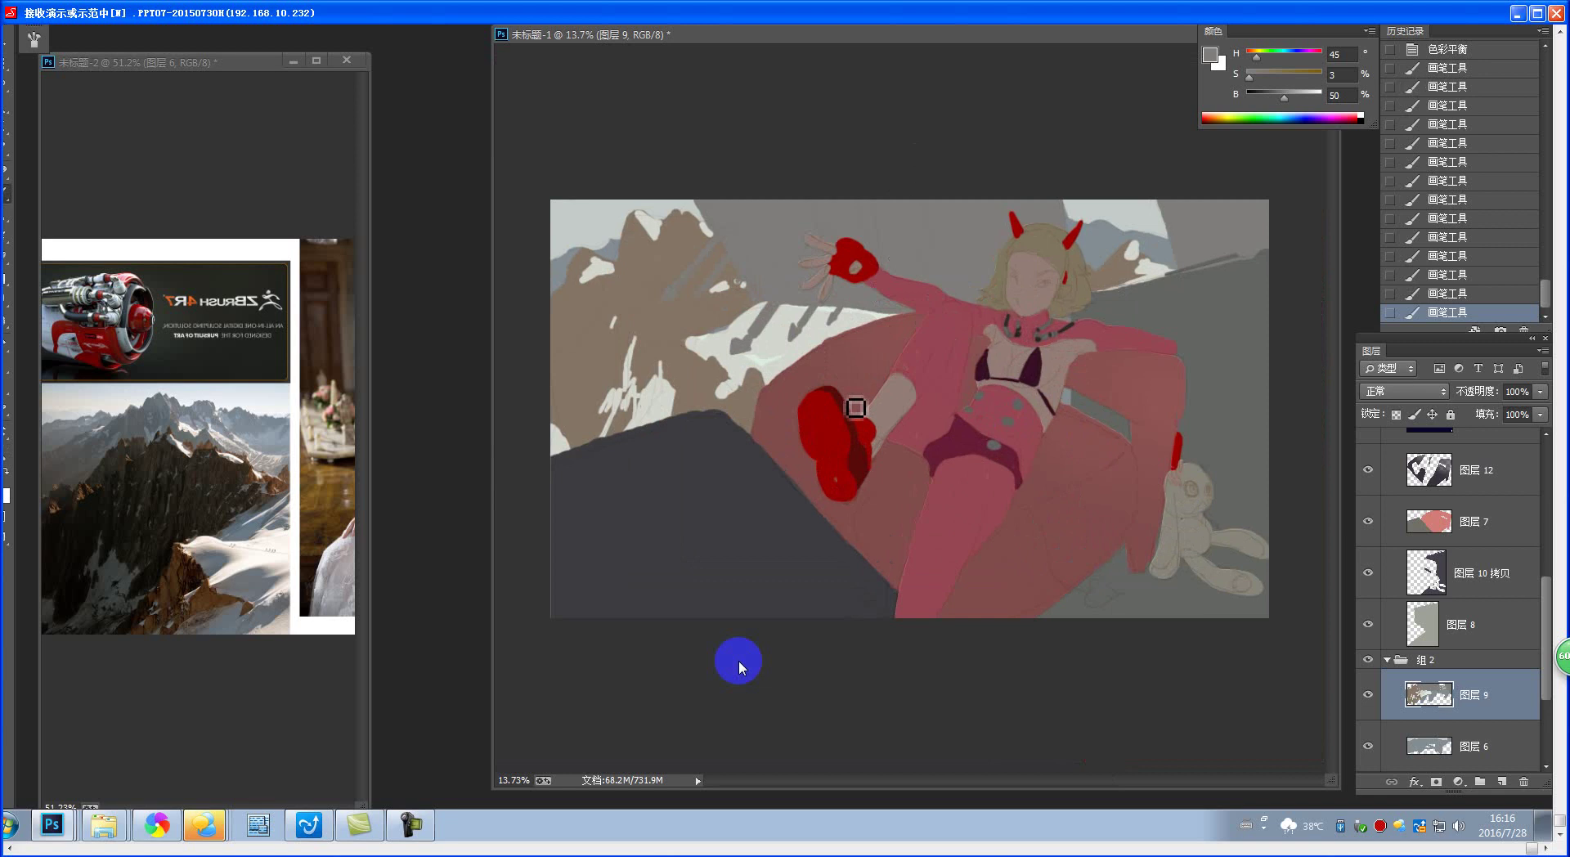
- Try copying a 15-pixel-feathered lasso selection of the background to a new layer and darkening it to lightness -20
key("l")
left_click_drag(681, 273, 651, 313)
mouse_move(549, 357)
left_mouse_down()
mouse_move(532, 391)
mouse_move(536, 496)
mouse_move(806, 479)
mouse_move(952, 414)
mouse_move(973, 359)
left_mouse_up()
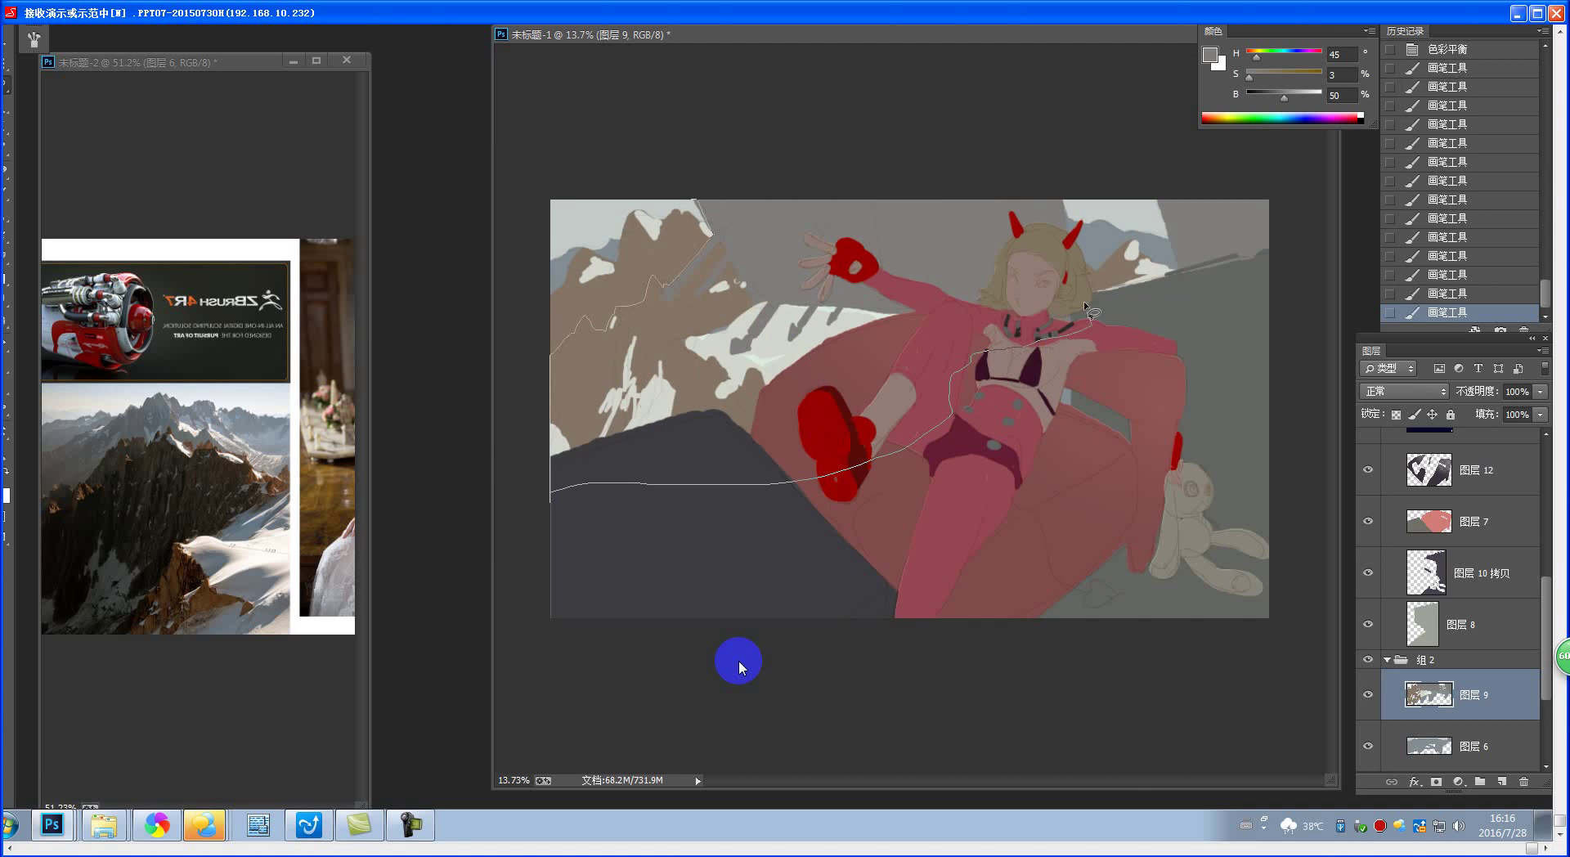
mouse_move(1083, 301)
left_mouse_down()
mouse_move(1051, 160)
mouse_move(737, 155)
mouse_move(677, 143)
left_mouse_up()
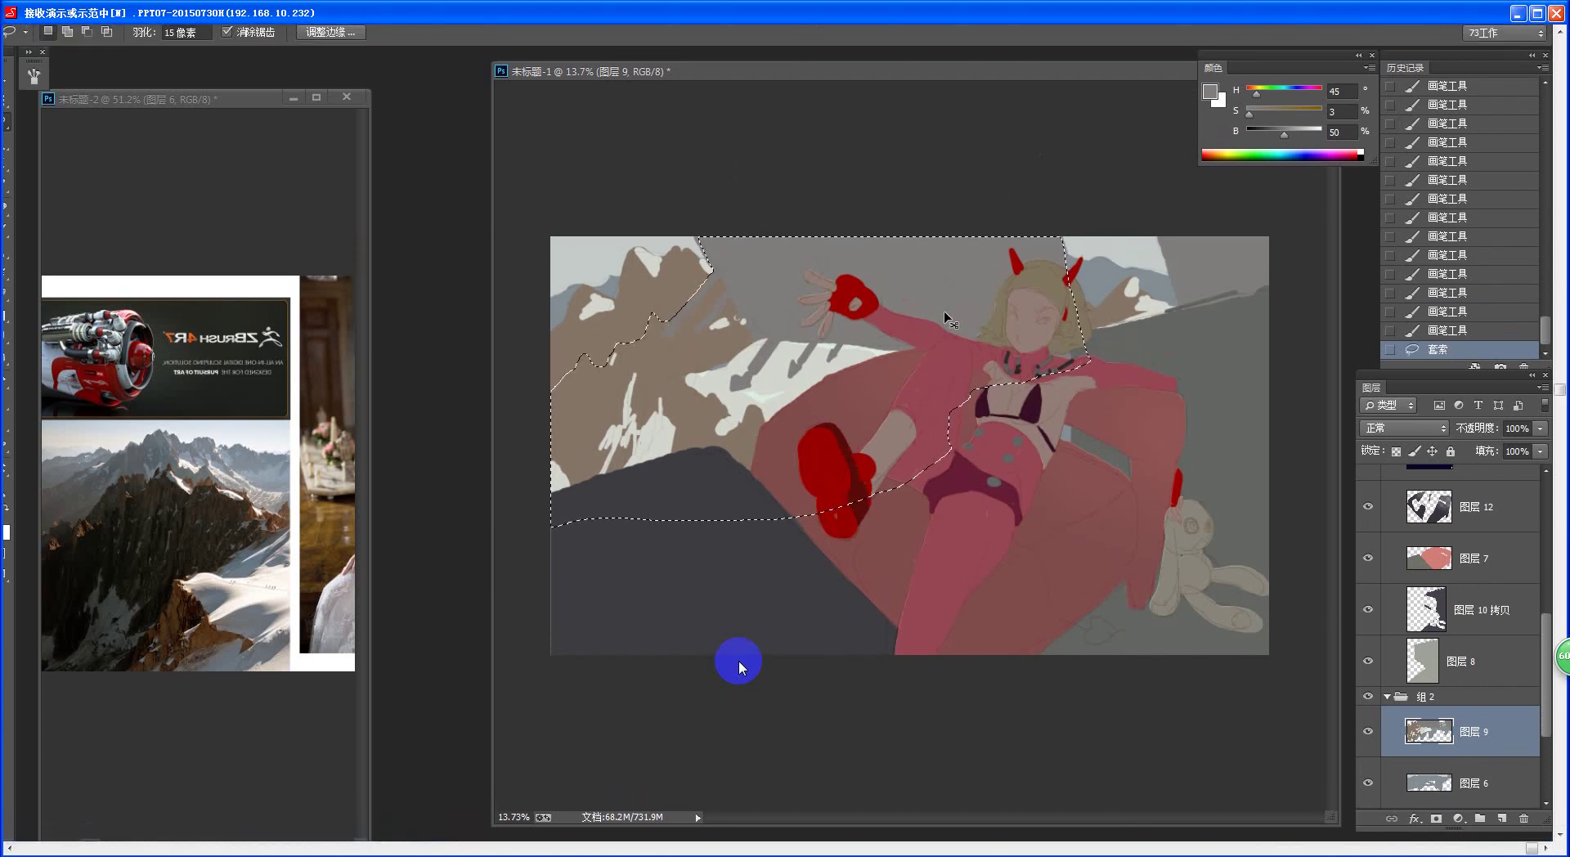
key("ctrl+j")
key("ctrl+u")
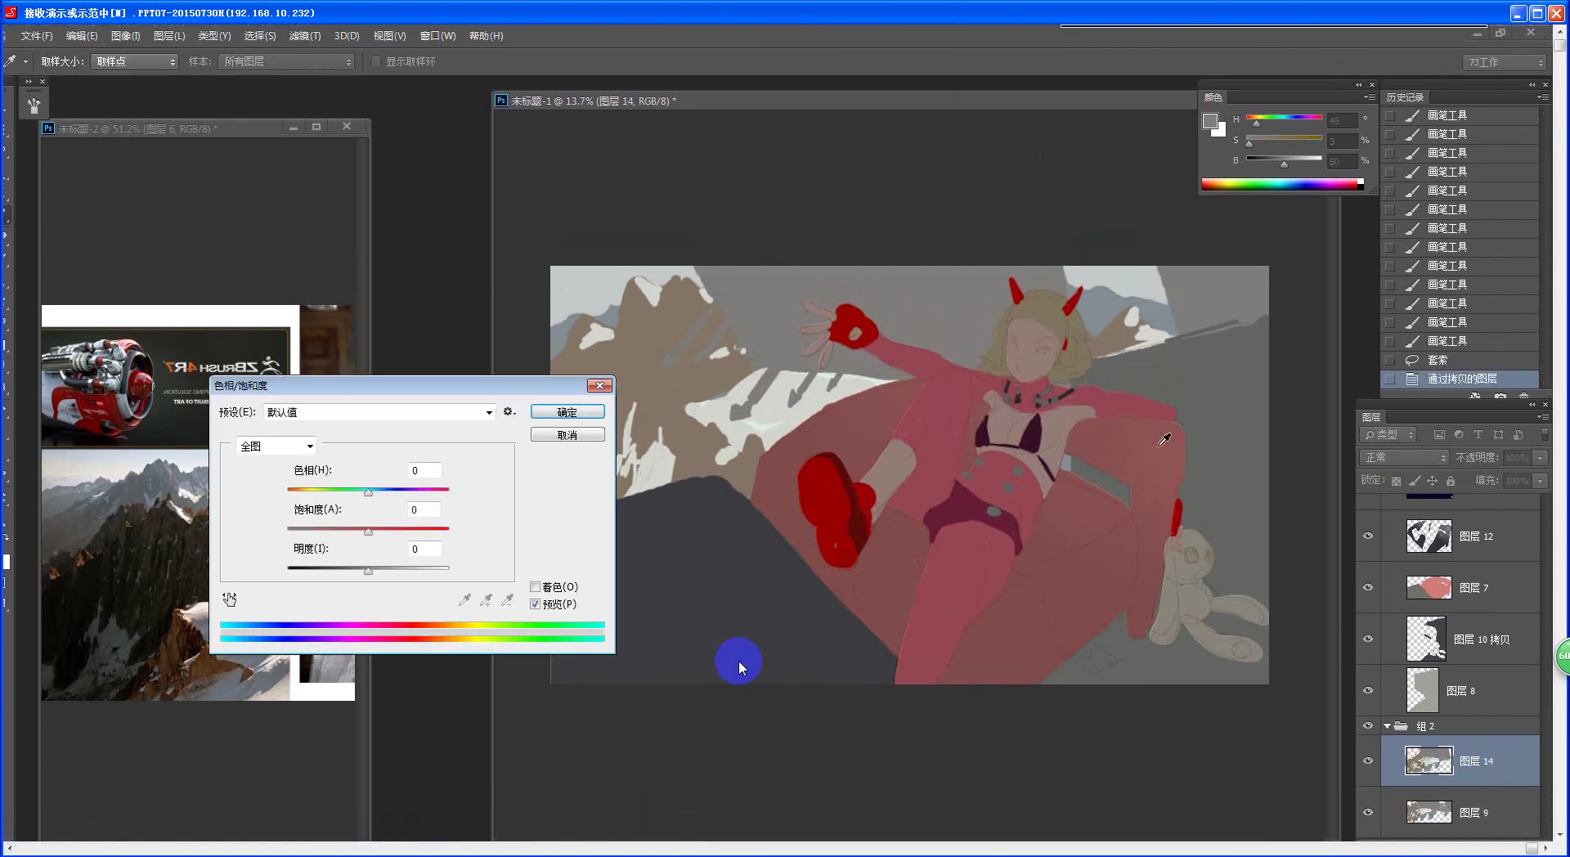
left_click_drag(540, 386, 378, 216)
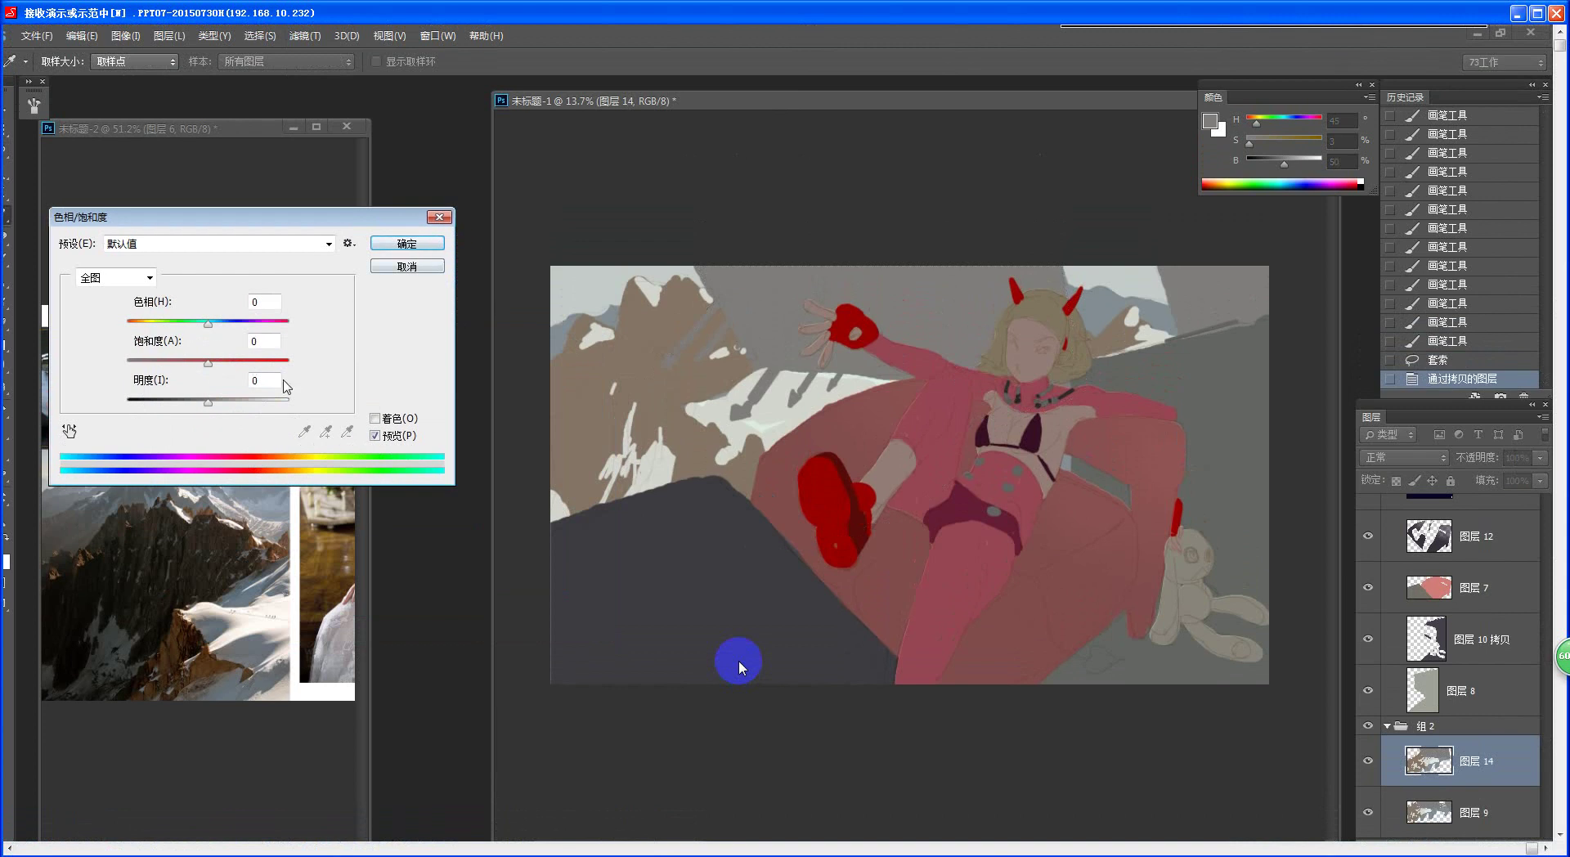
left_click_drag(208, 400, 191, 401)
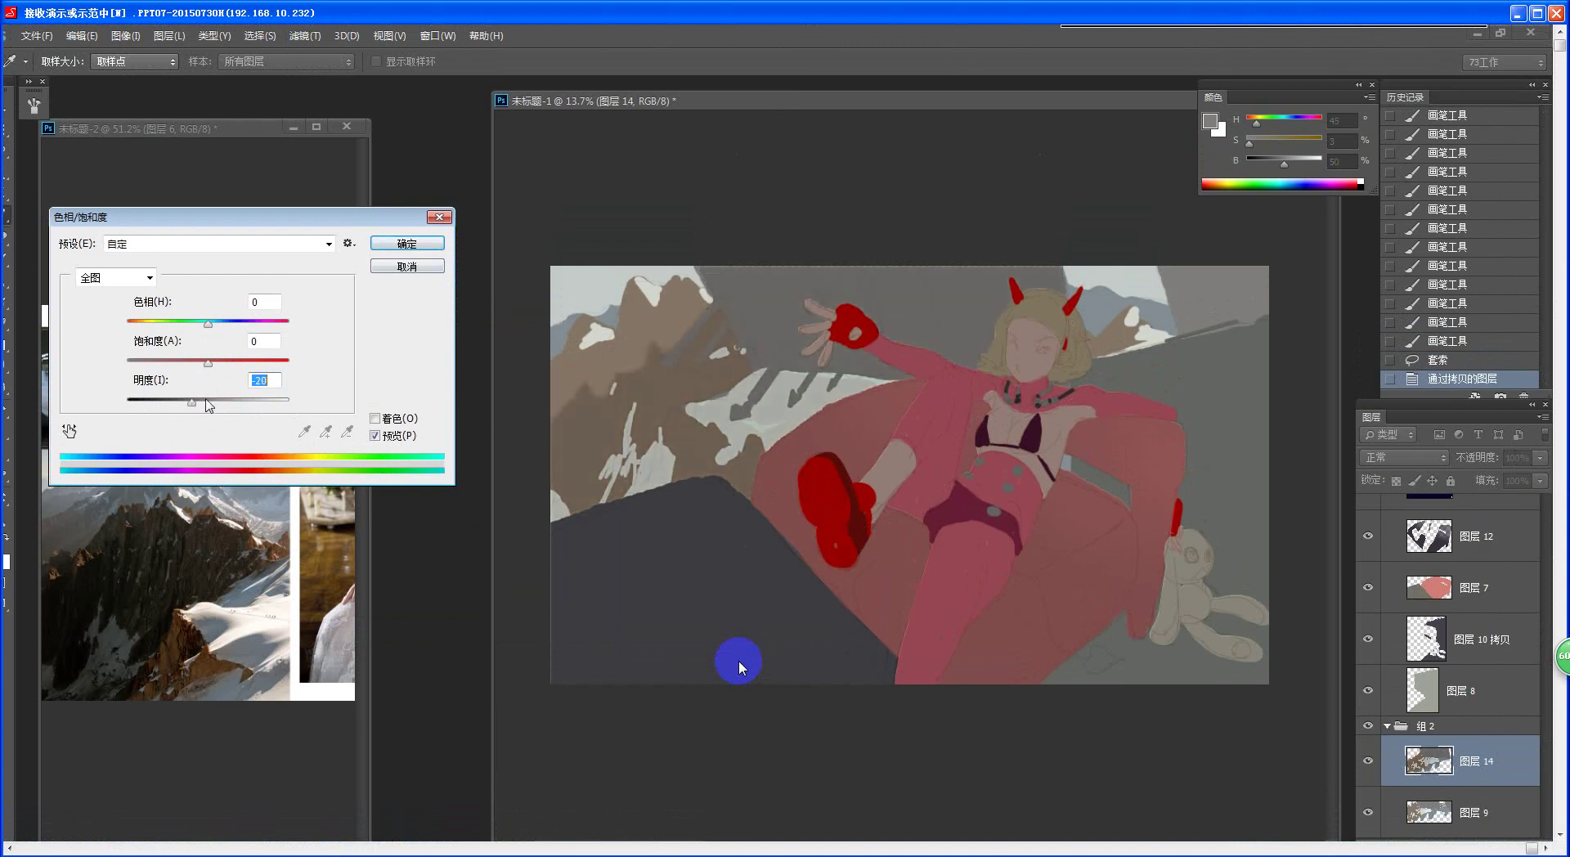
left_click(407, 267)
key("ctrl+z")
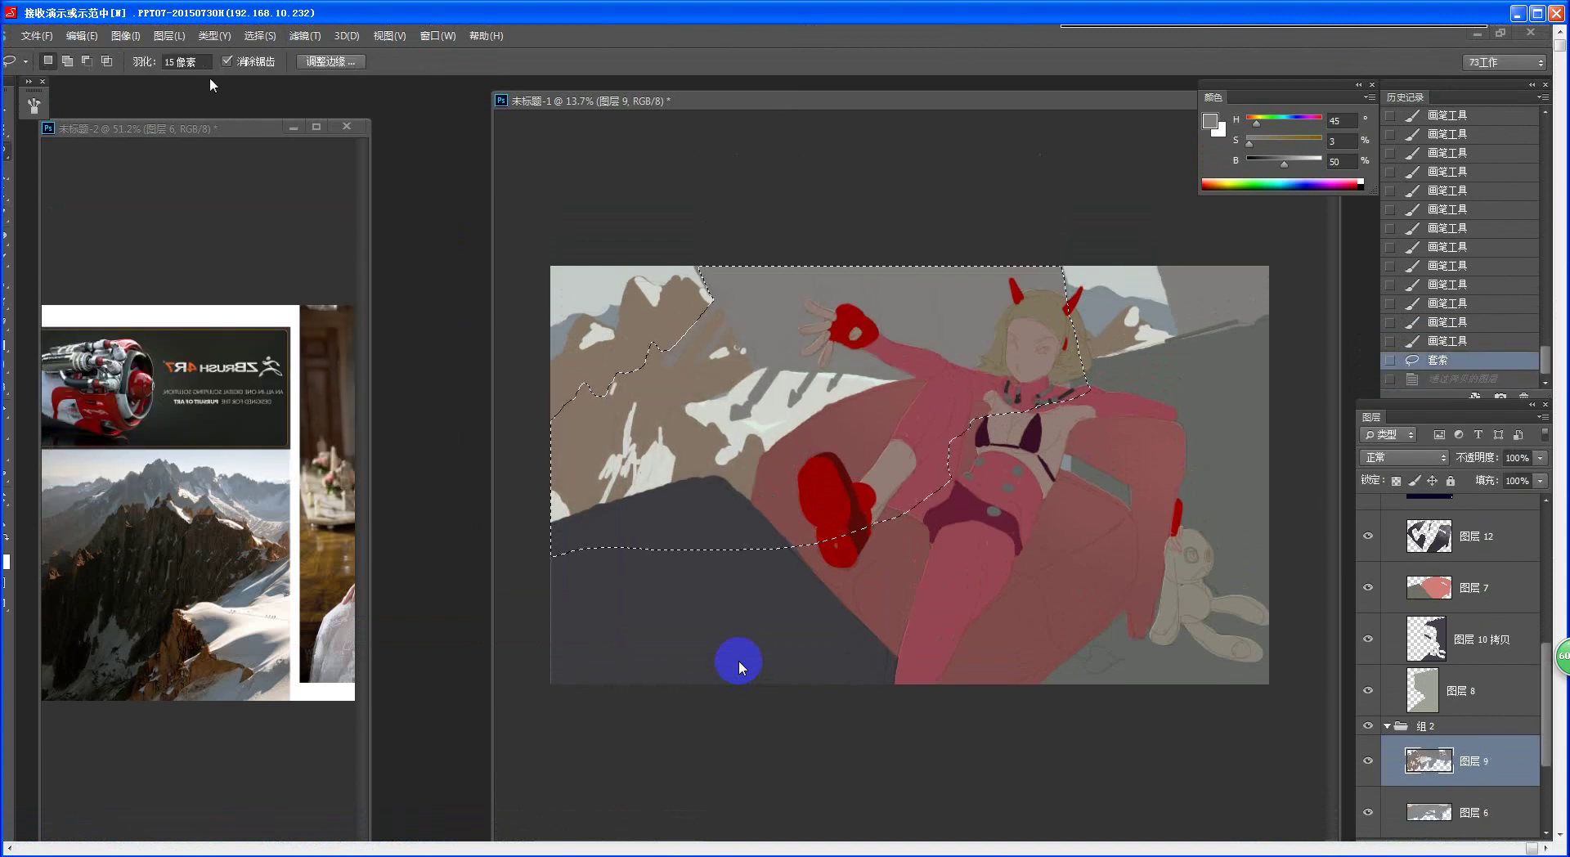
- Set the lasso feather to 0 pixels and clear the current selection
double_click(180, 62)
type("0")
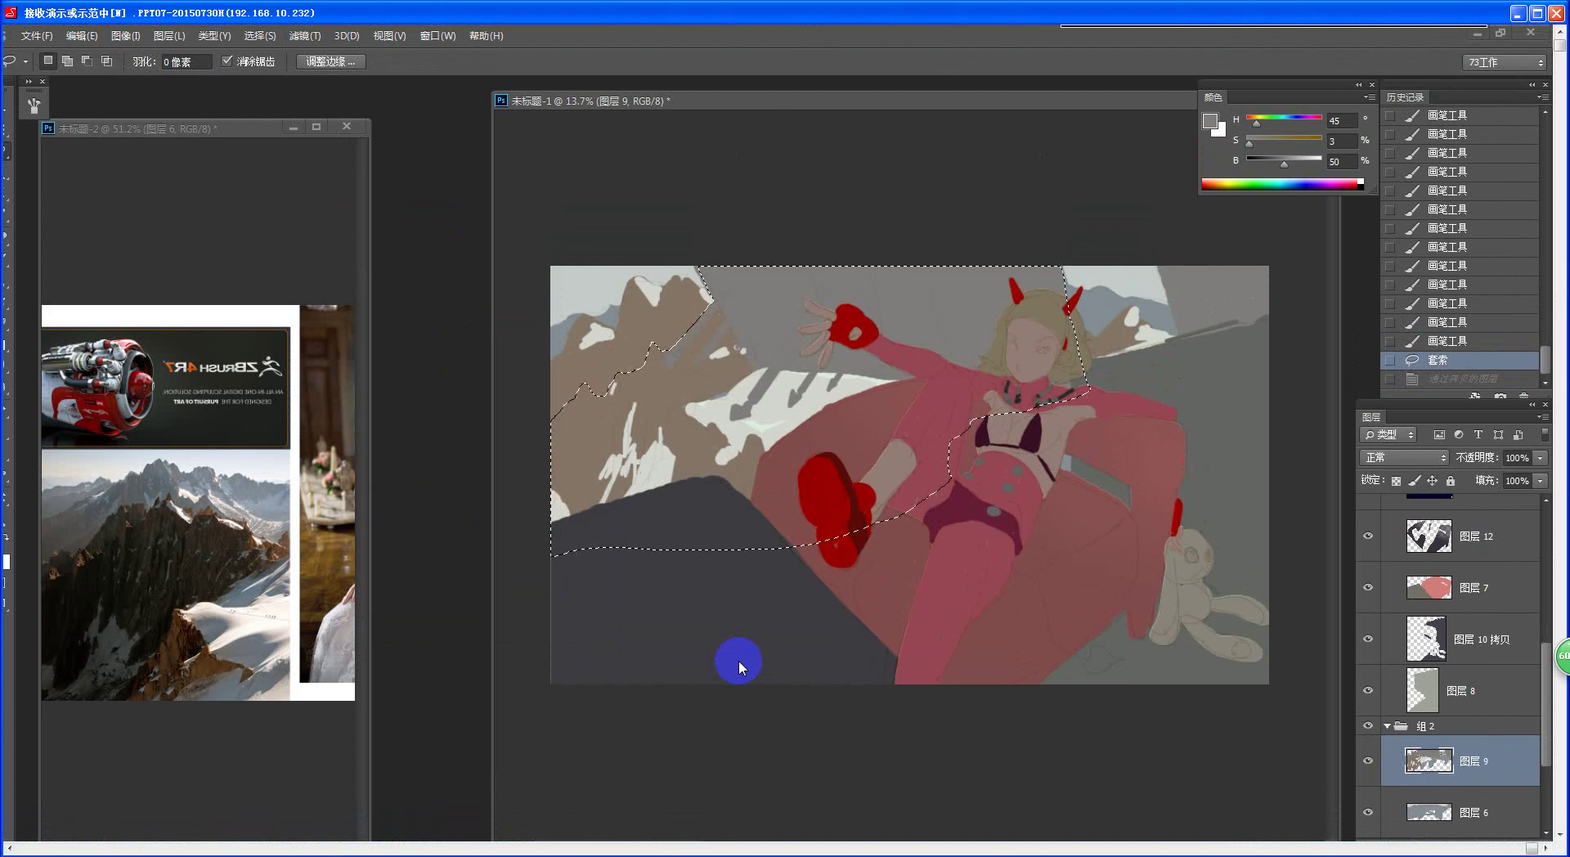
key("Return")
key("ctrl+d")
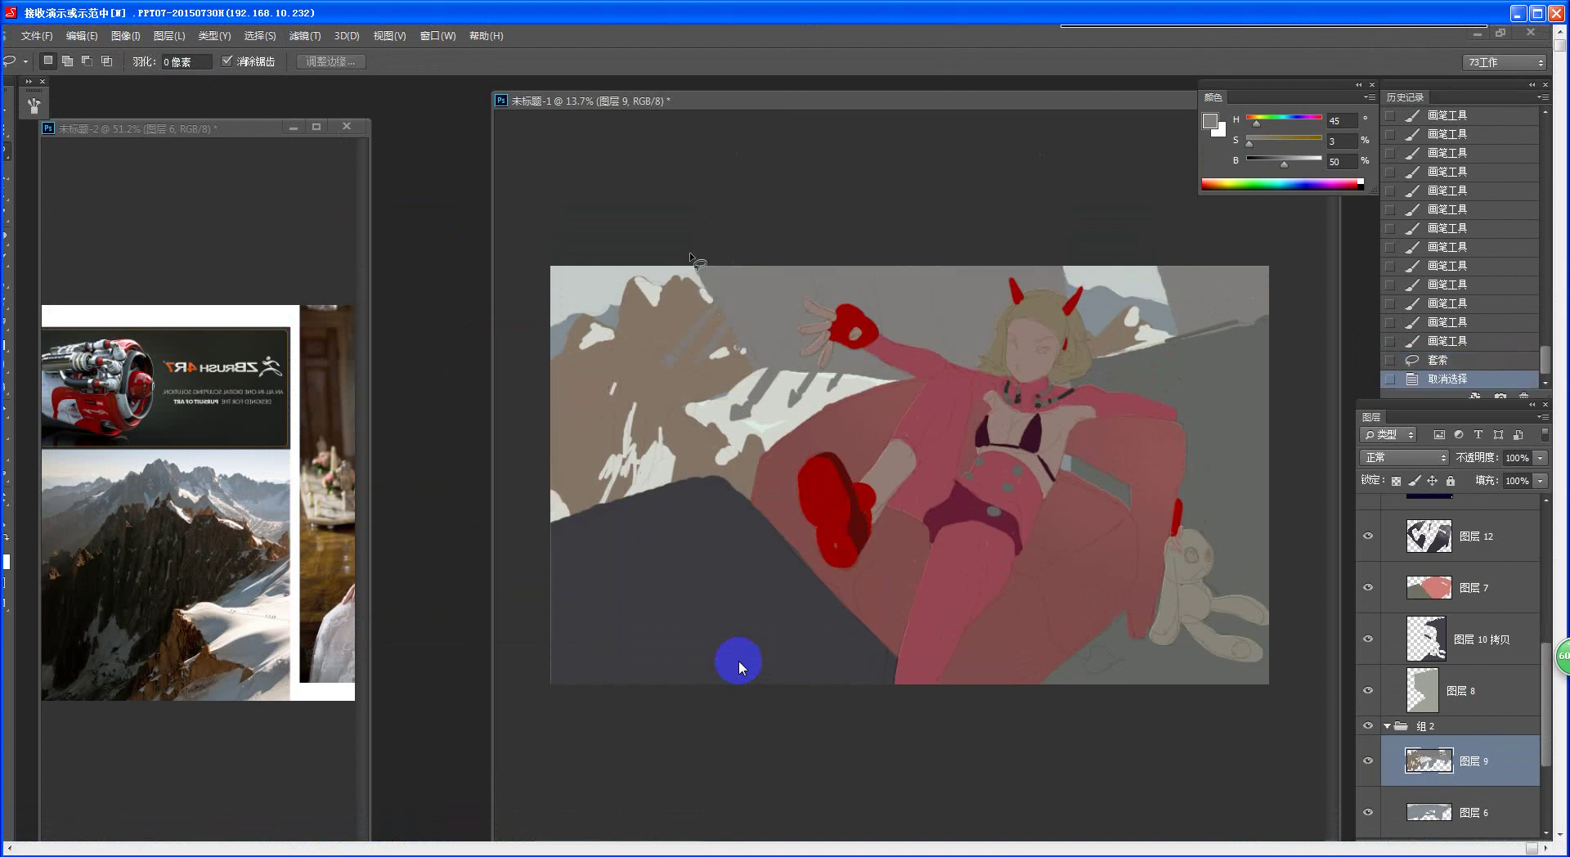
left_click_drag(711, 312, 693, 262)
key("ctrl+z")
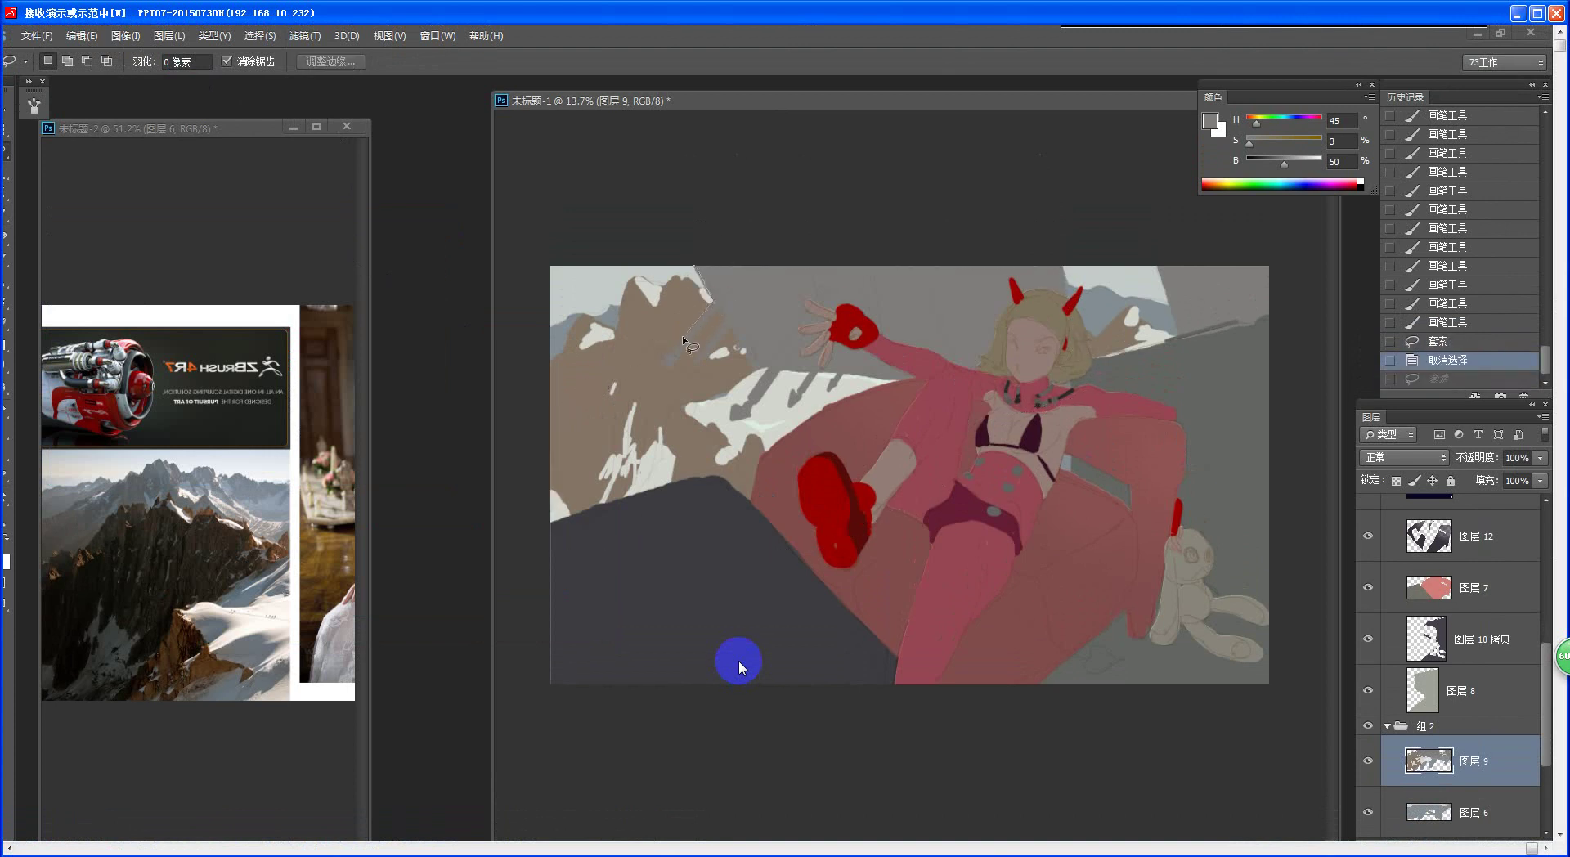
- Lasso a large hard-edged shadow area on 图层 9 from the mountain slope across the figure to the canvas's upper edge
mouse_move(650, 343)
left_mouse_down()
mouse_move(571, 426)
mouse_move(553, 415)
mouse_move(531, 618)
mouse_move(1047, 553)
mouse_move(1127, 485)
left_mouse_up()
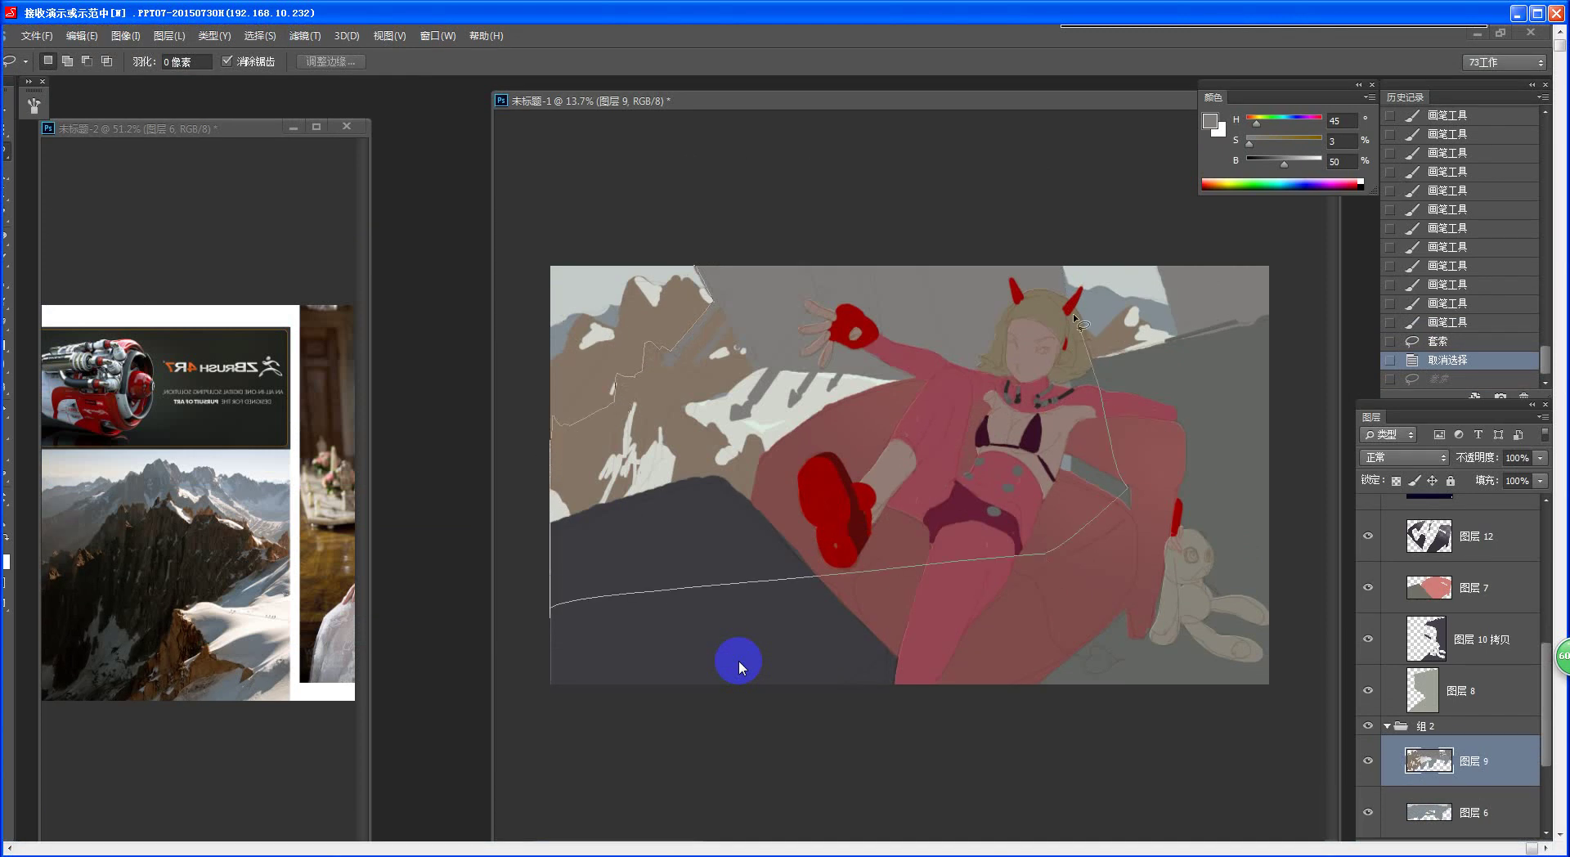
mouse_move(914, 228)
left_mouse_down()
mouse_move(736, 168)
mouse_move(710, 309)
mouse_move(673, 347)
mouse_move(696, 355)
mouse_move(727, 332)
left_mouse_up()
key("alt")
key("ctrl+z")
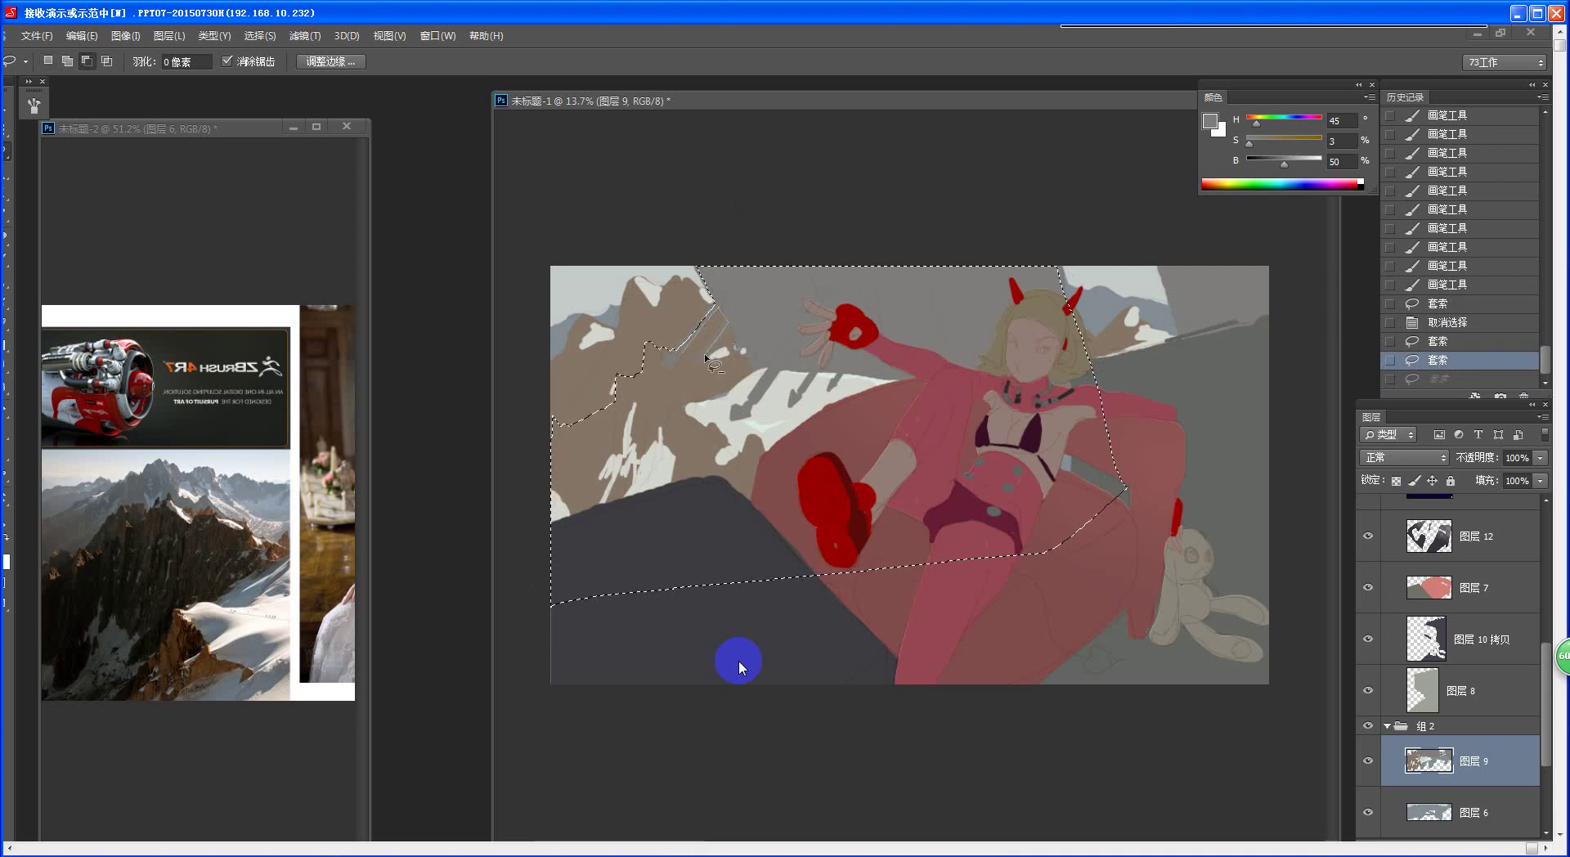
- Subtract thin slanted light streaks near the raised hand and patches of the snow slope from the selection
mouse_move(697, 356)
left_mouse_down()
mouse_move(764, 353)
mouse_move(744, 365)
mouse_move(730, 330)
mouse_move(705, 365)
mouse_move(749, 361)
mouse_move(732, 337)
mouse_move(770, 361)
mouse_move(806, 312)
mouse_move(732, 407)
left_mouse_up()
key("ctrl+alt+z")
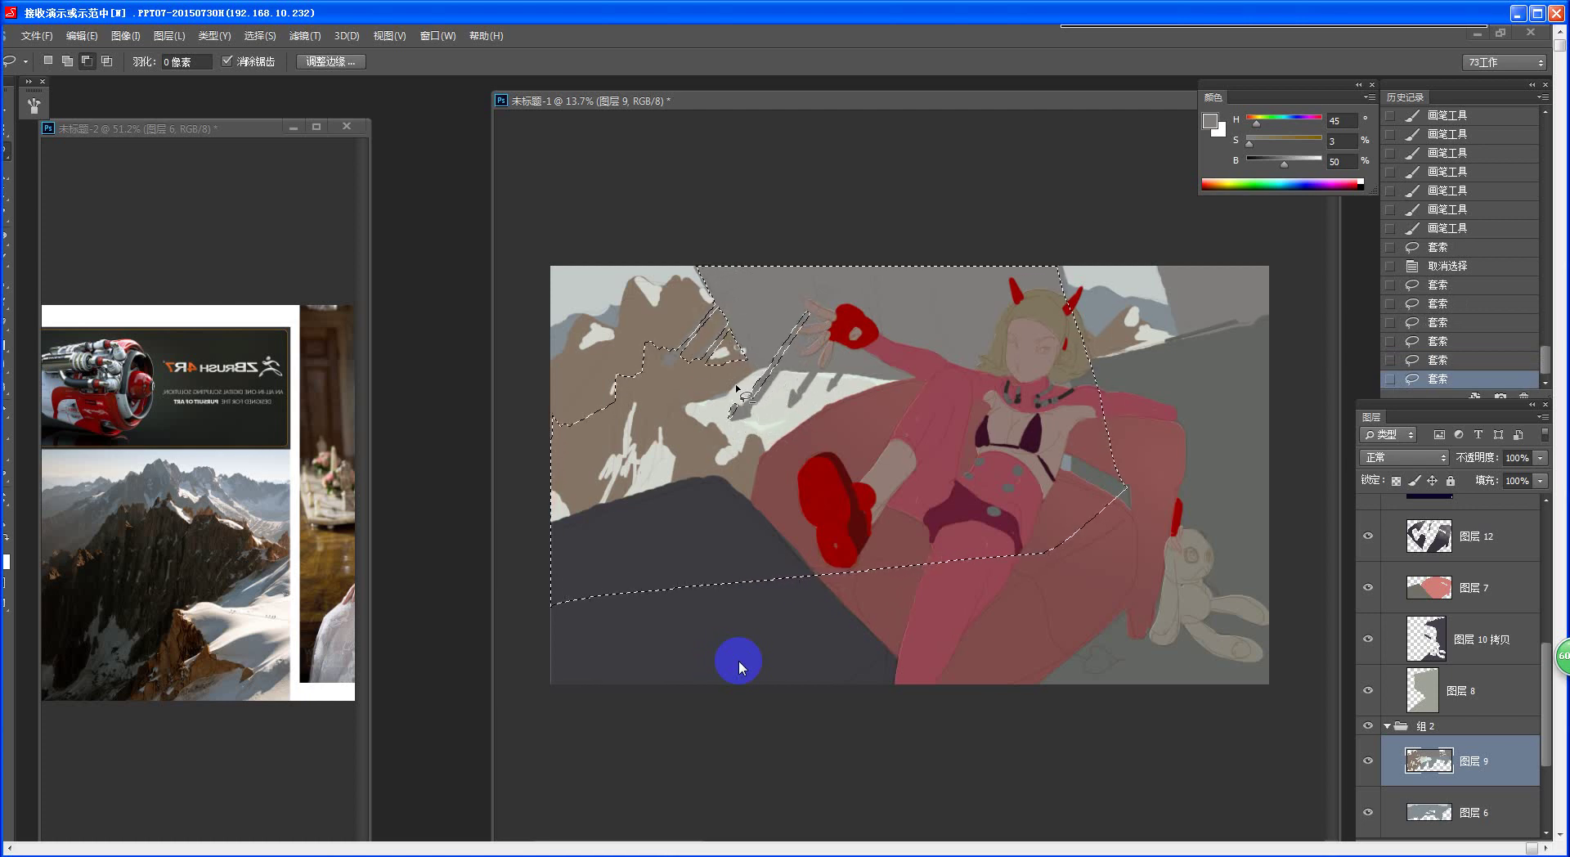
mouse_move(748, 386)
left_mouse_down()
mouse_move(789, 388)
mouse_move(745, 381)
mouse_move(769, 403)
mouse_move(786, 384)
mouse_move(763, 395)
mouse_move(781, 408)
mouse_move(795, 393)
mouse_move(787, 412)
mouse_move(796, 391)
mouse_move(859, 383)
mouse_move(834, 375)
mouse_move(855, 348)
mouse_move(832, 380)
mouse_move(853, 349)
mouse_move(815, 373)
mouse_move(823, 350)
mouse_move(791, 393)
mouse_move(828, 360)
left_mouse_up()
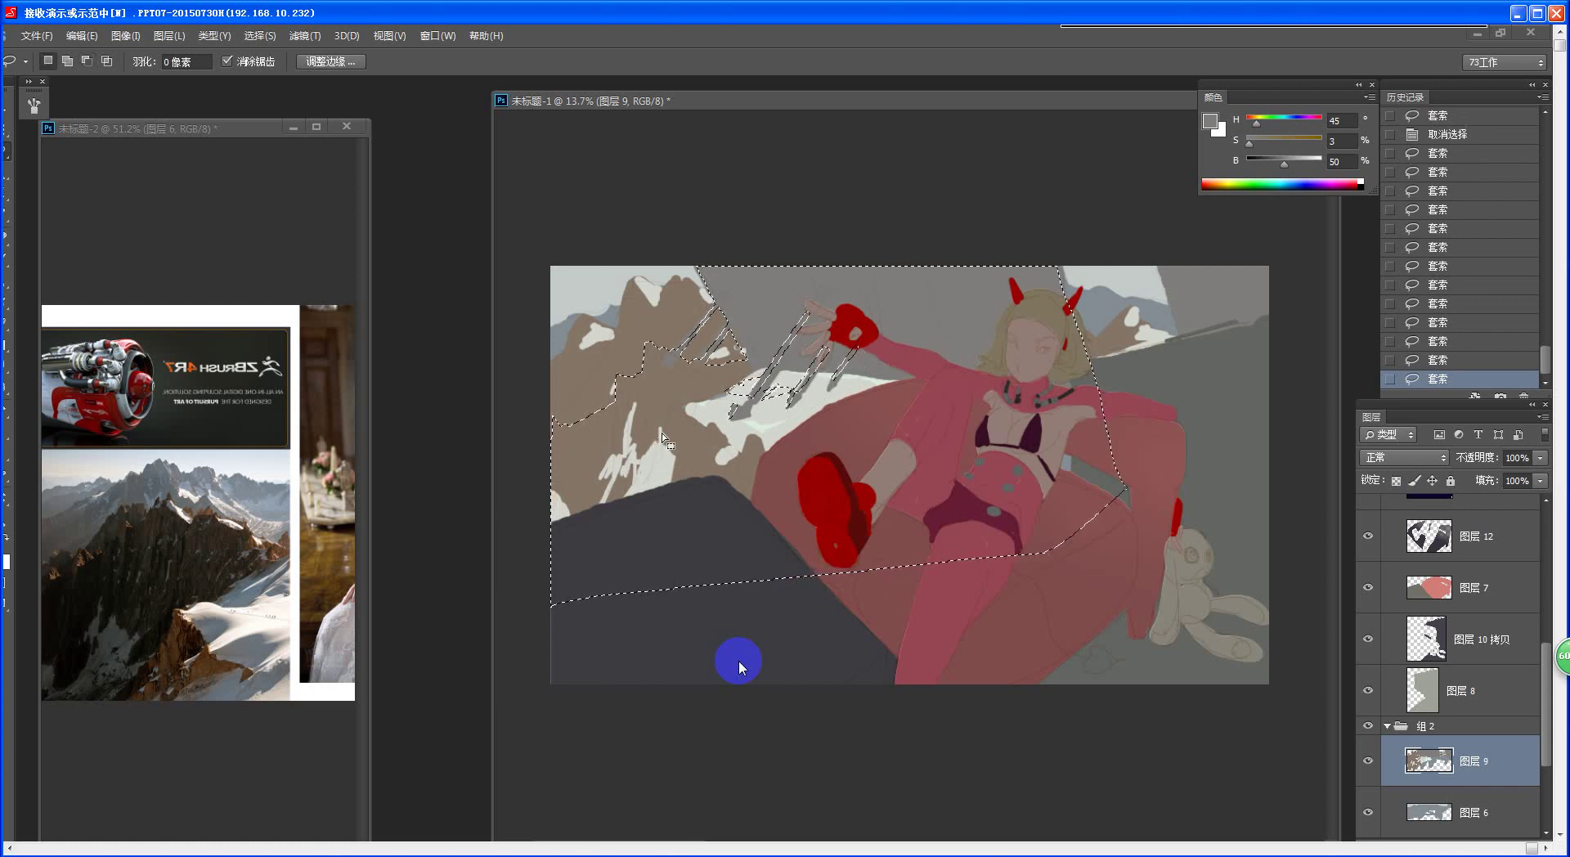
key("alt")
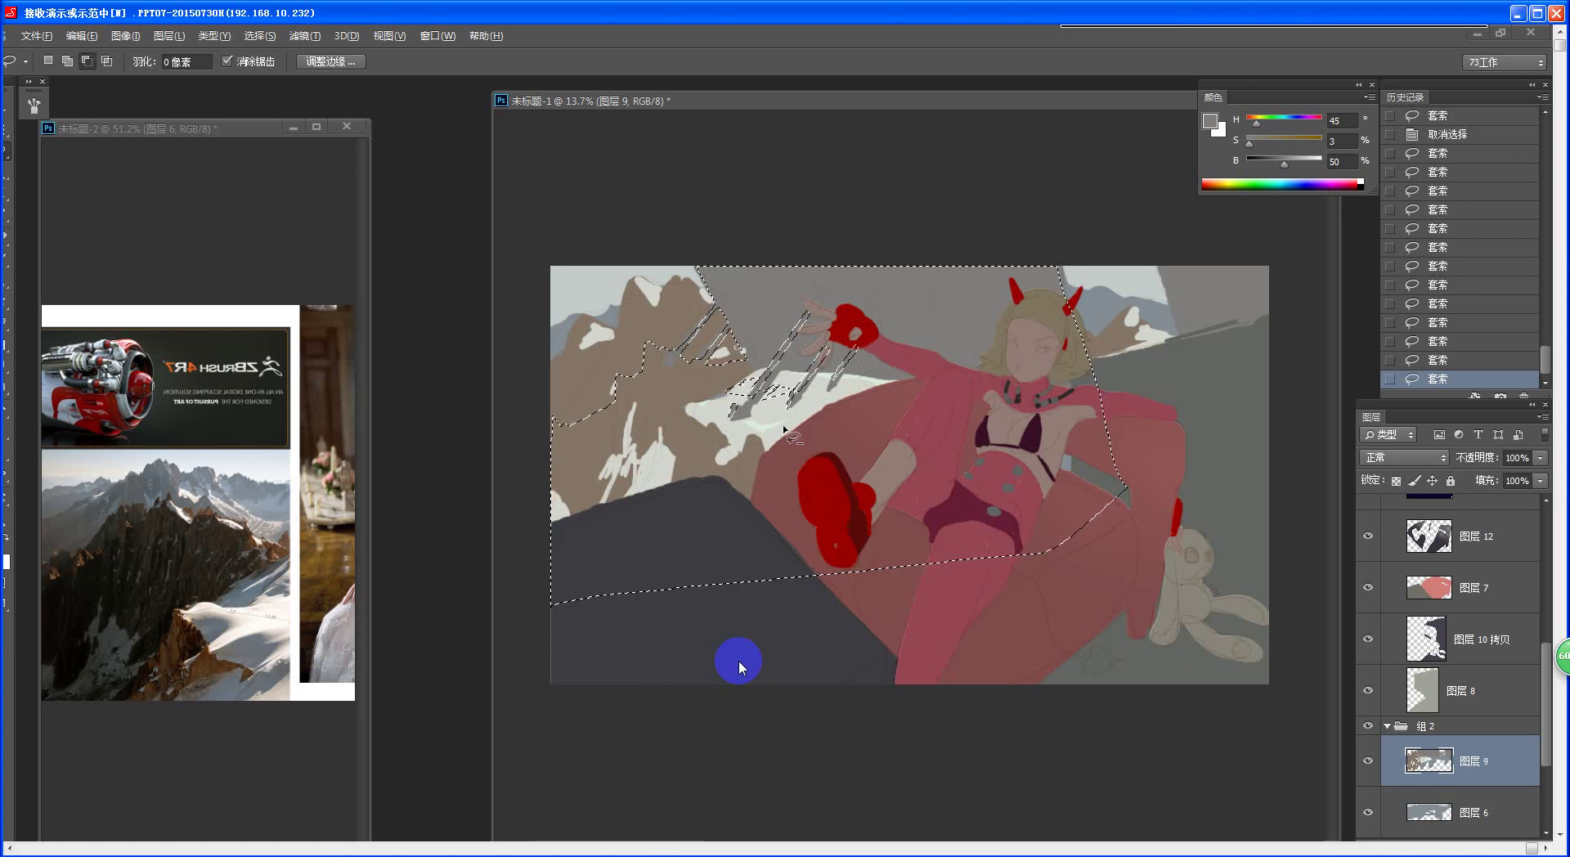
left_click_drag(731, 431, 863, 391)
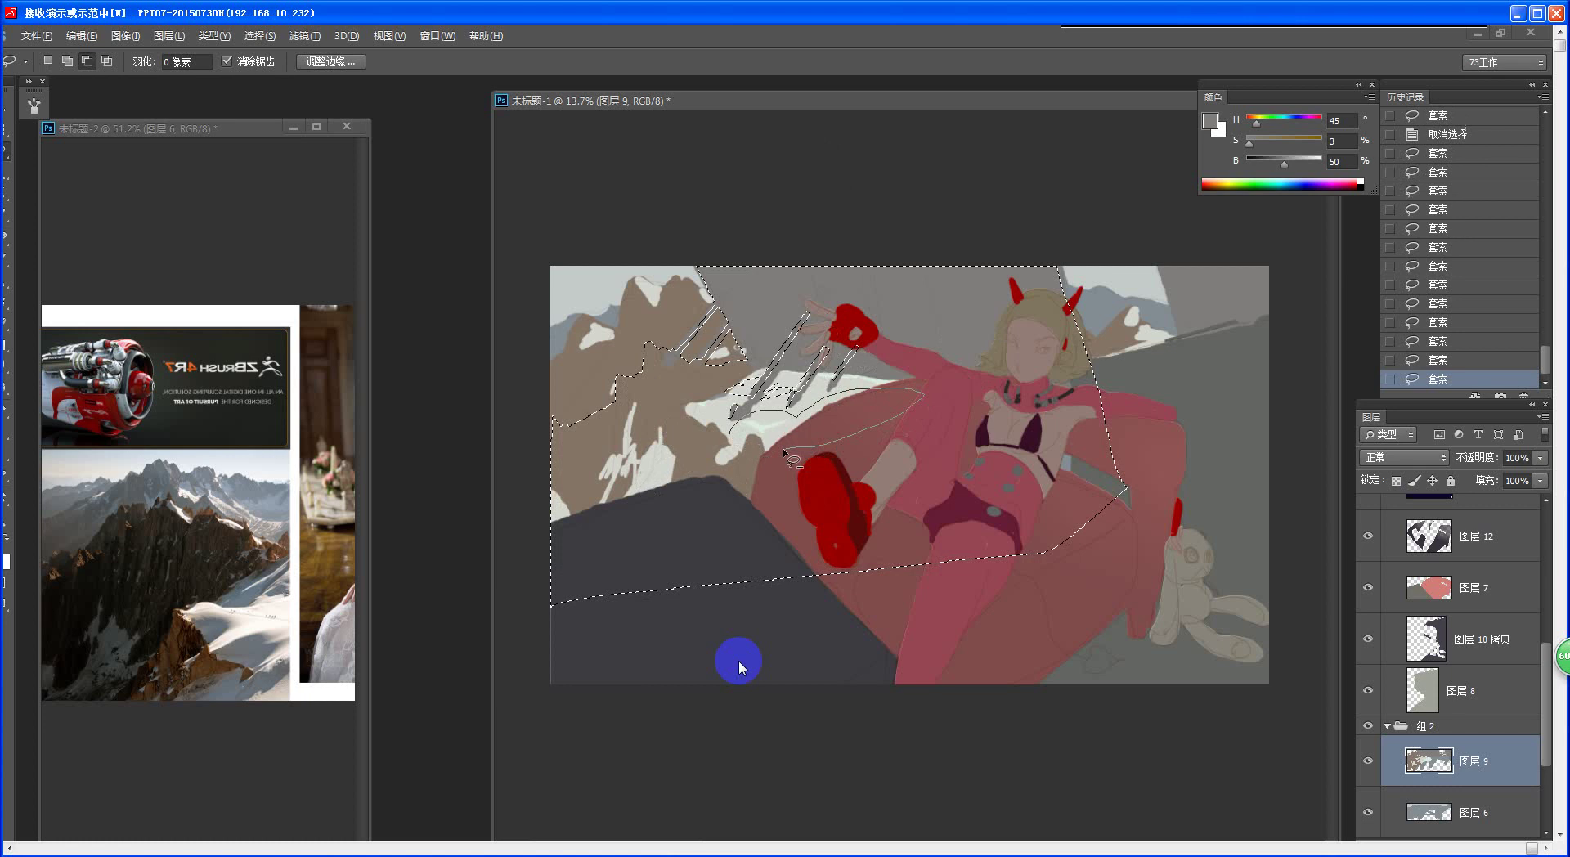
left_click_drag(783, 449, 731, 432)
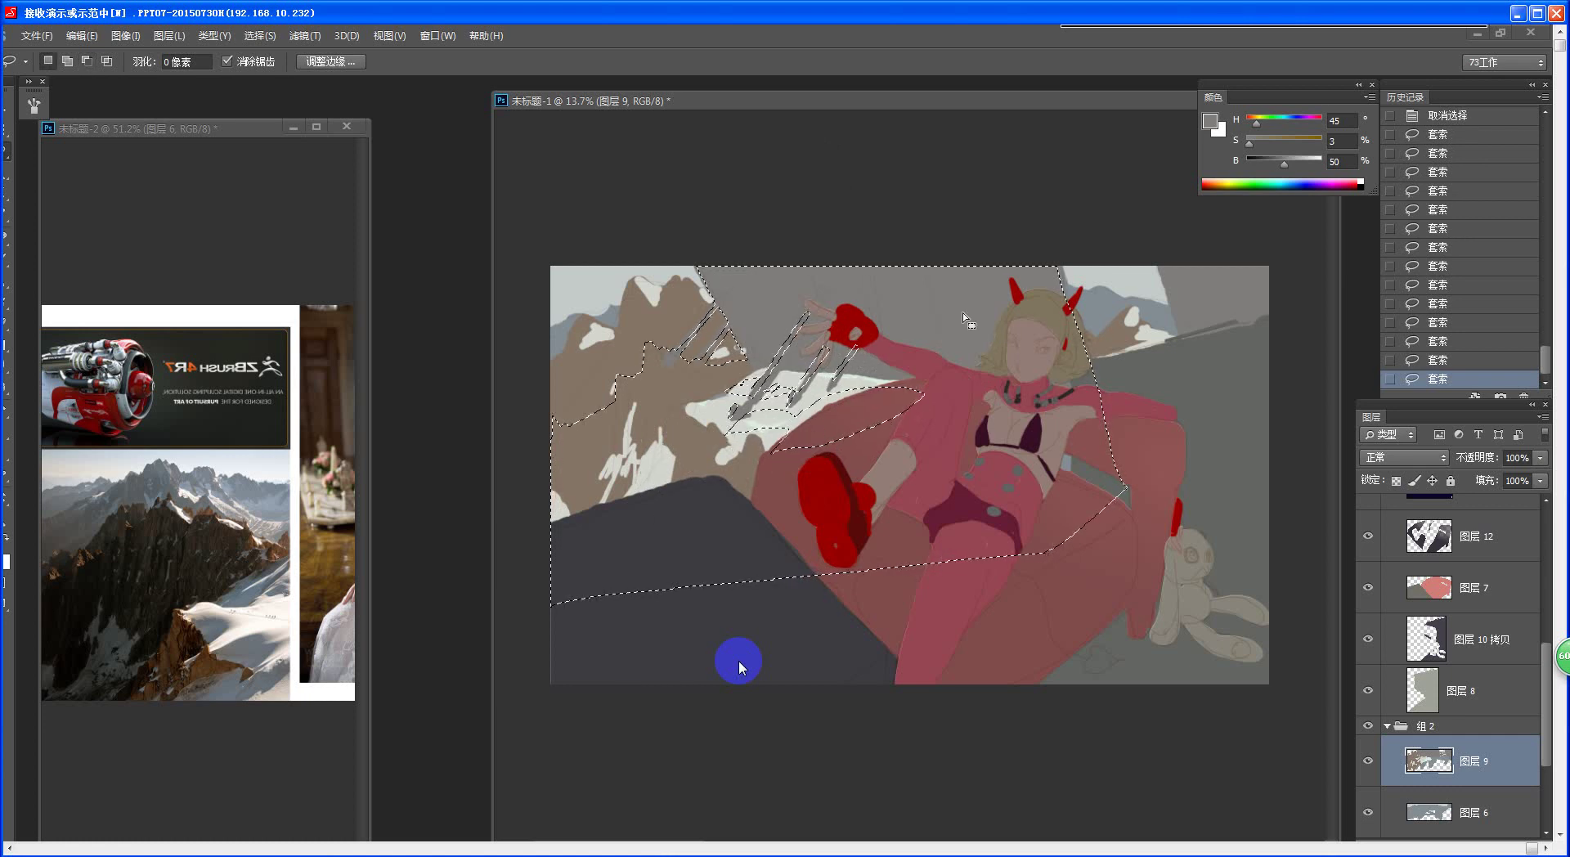
- Copy the selected background area to a new layer and darken it with Hue/Saturation
key("ctrl+j")
key("ctrl+u")
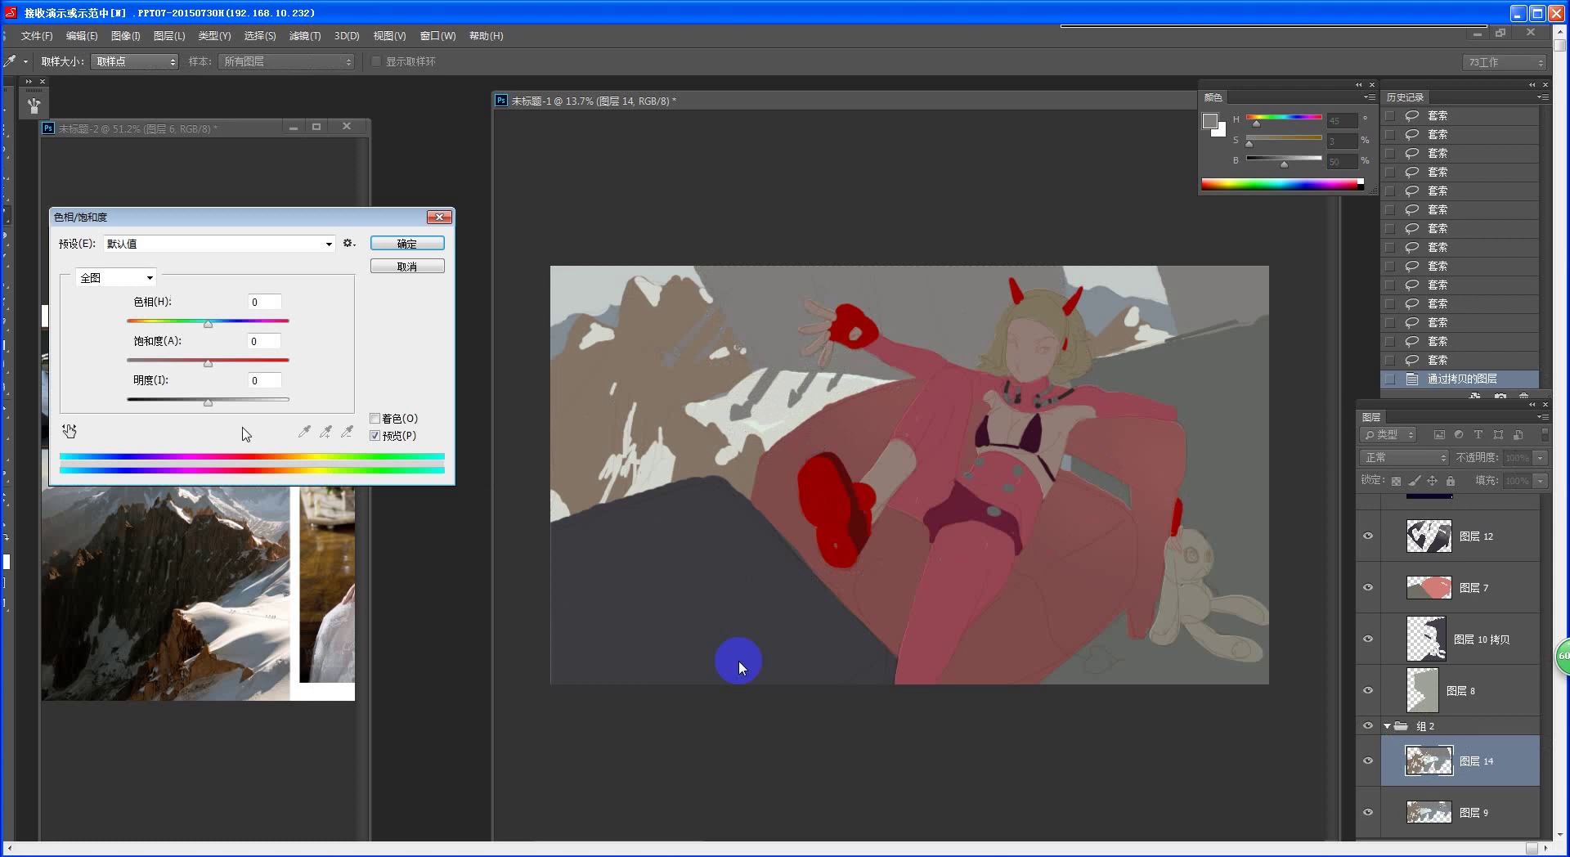
left_click_drag(208, 399, 180, 404)
left_click_drag(327, 217, 1294, 326)
left_click(1413, 338)
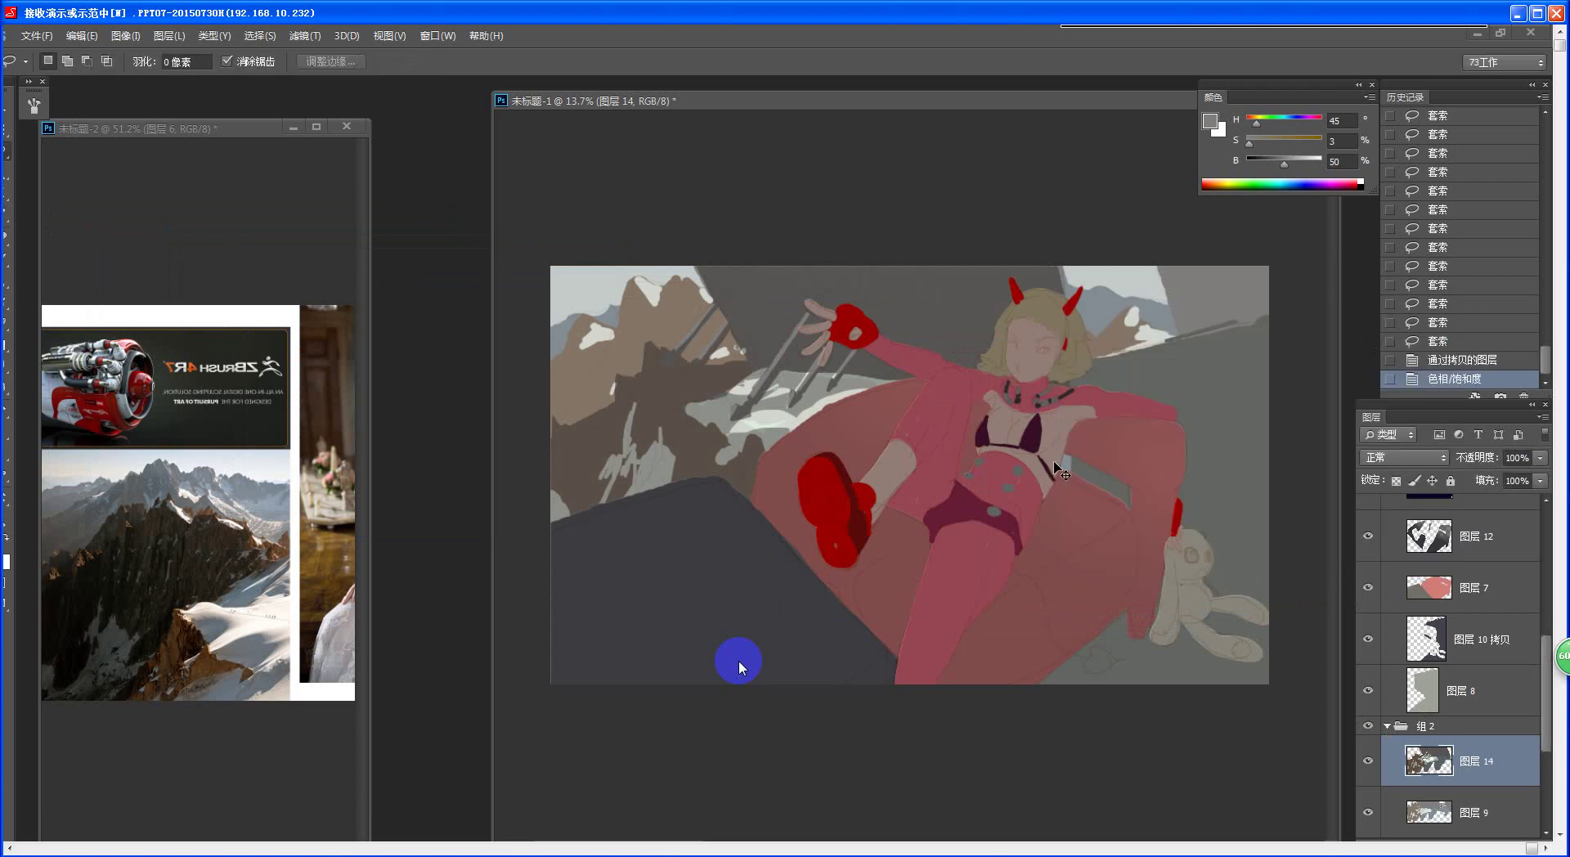
- Shift the background shadow on 图层 14 slightly toward blue with Color Balance
key("ctrl+b")
left_click_drag(417, 718, 420, 717)
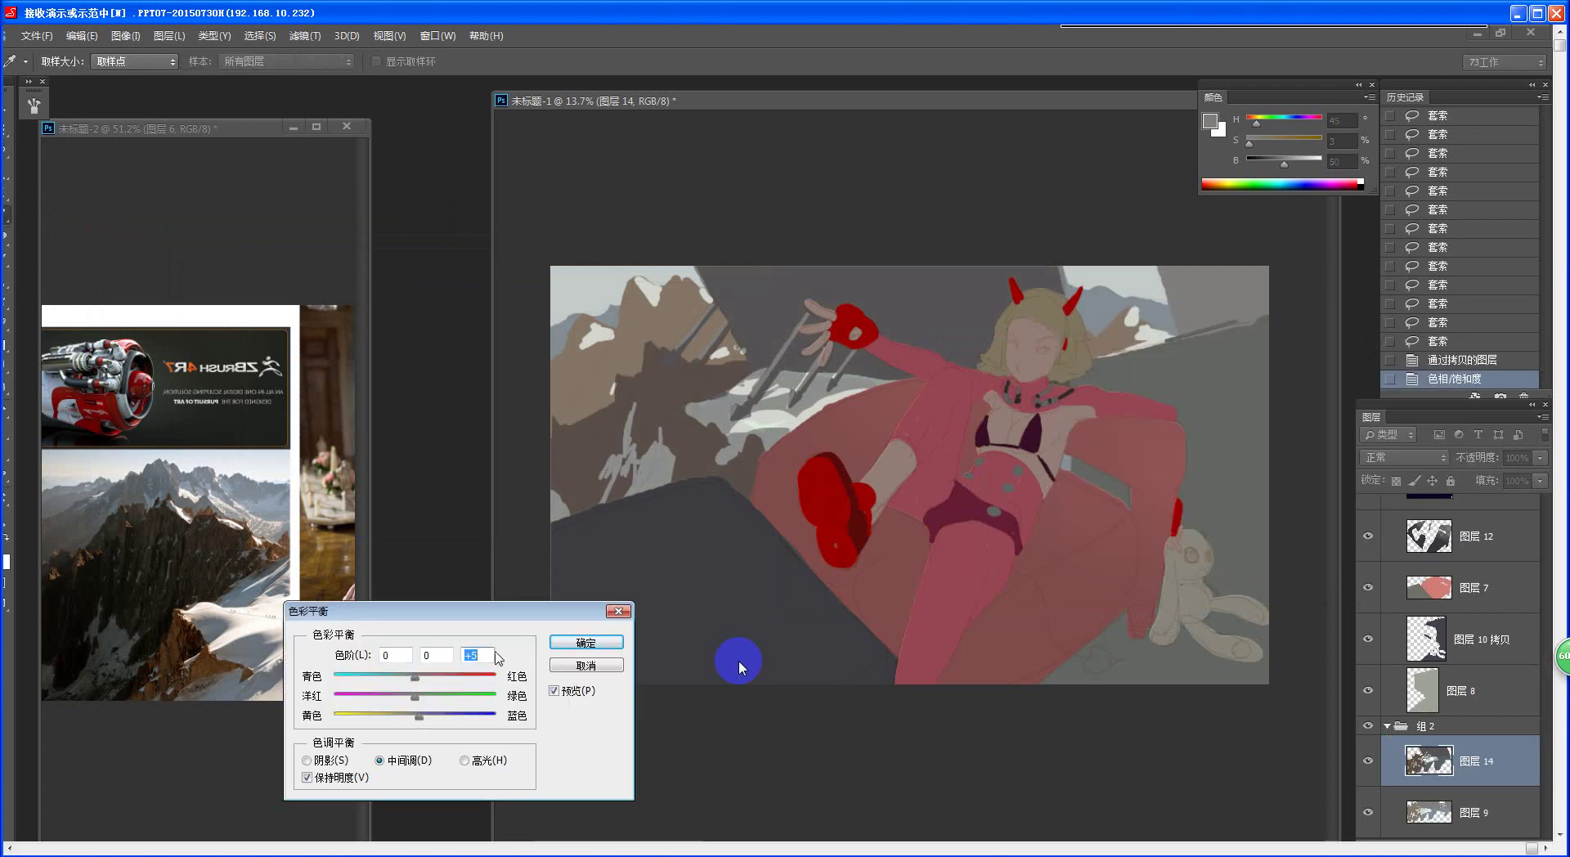
left_click(586, 642)
- Lighten the background shadow on 图层 14 to lightness +10 and check the whole painting
scroll(916, 473, "down", 5)
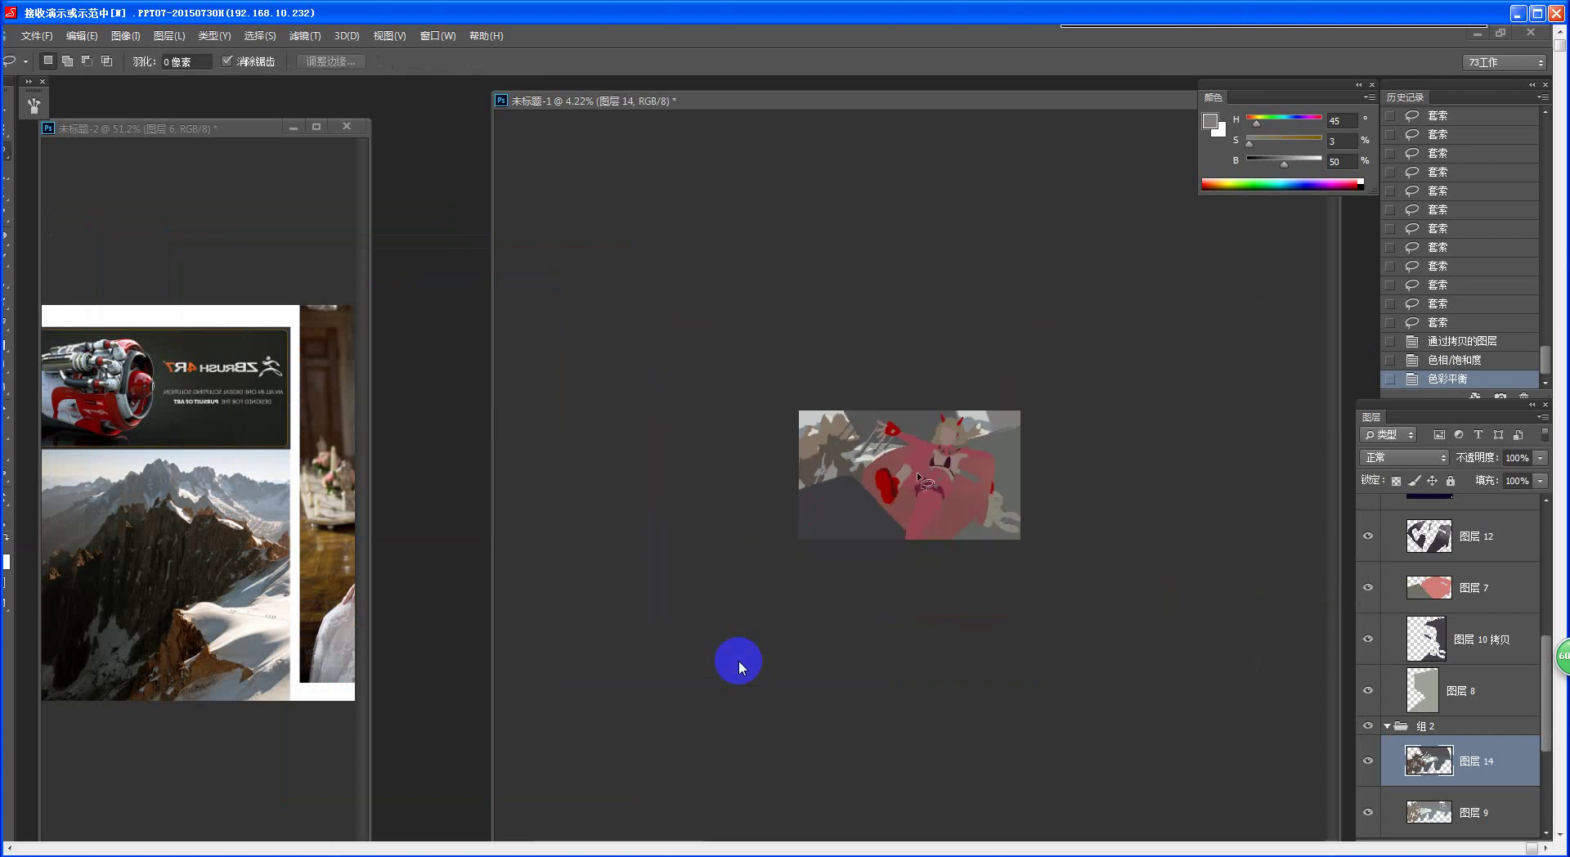
key("z")
mouse_move(917, 474)
left_mouse_down()
mouse_move(1063, 524)
mouse_move(1035, 537)
left_mouse_up()
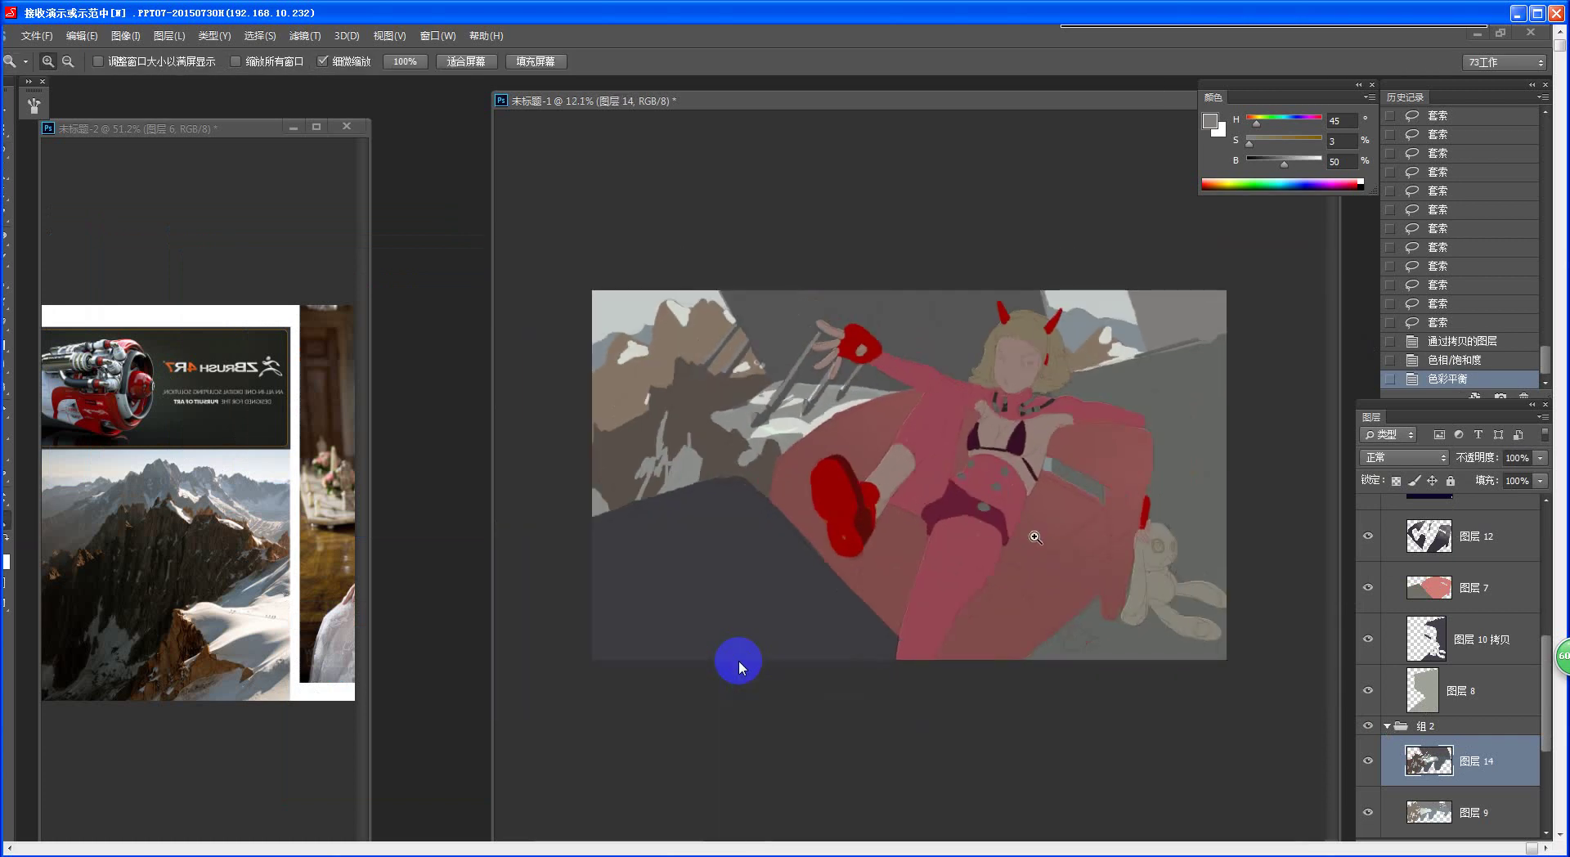
key("l")
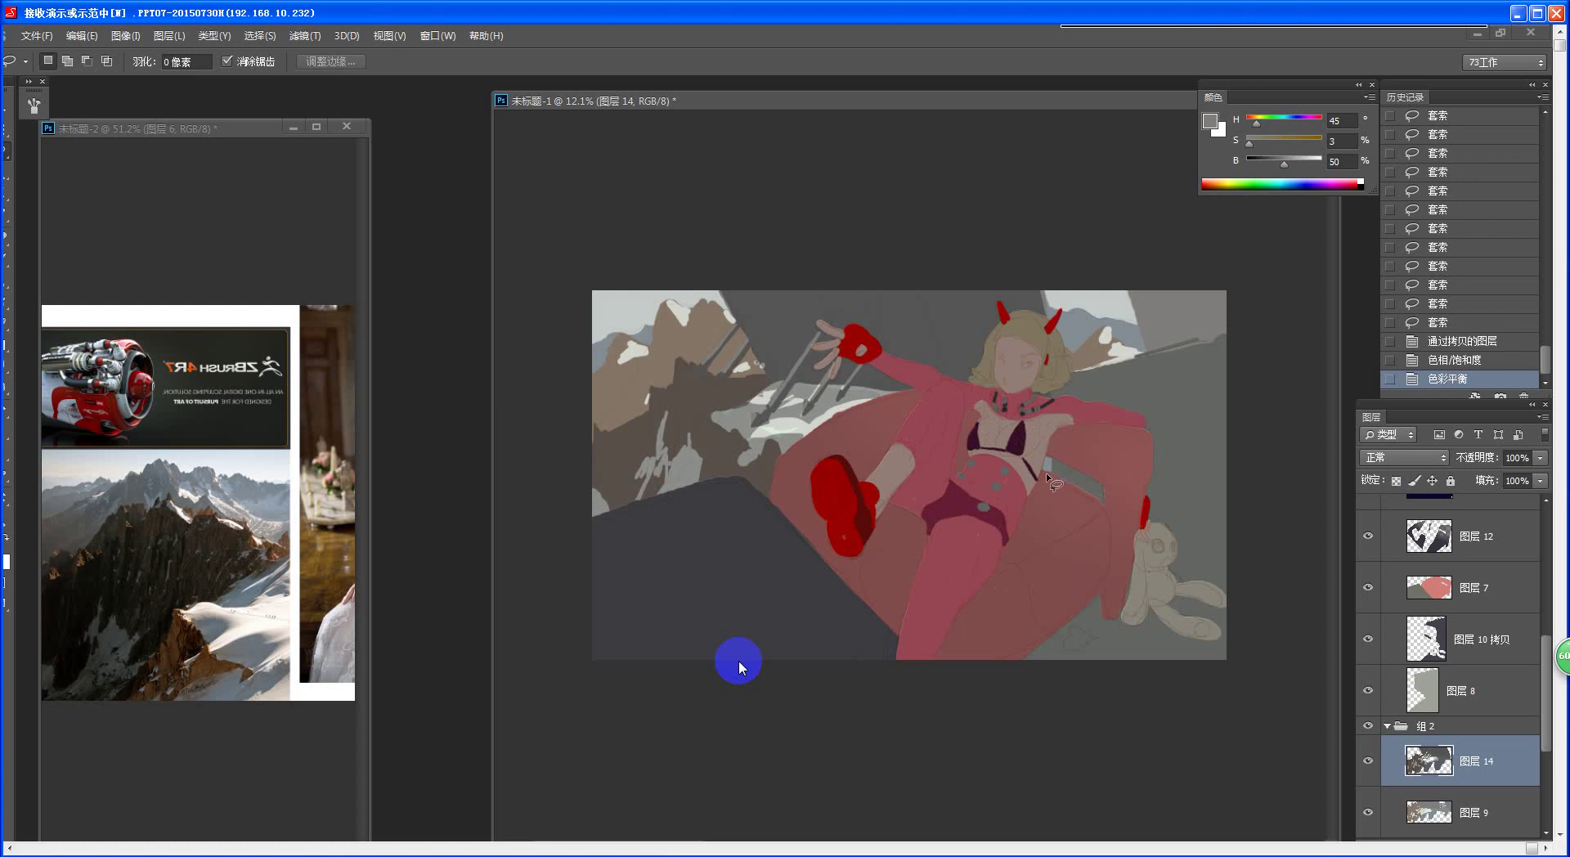
key("ctrl+minus")
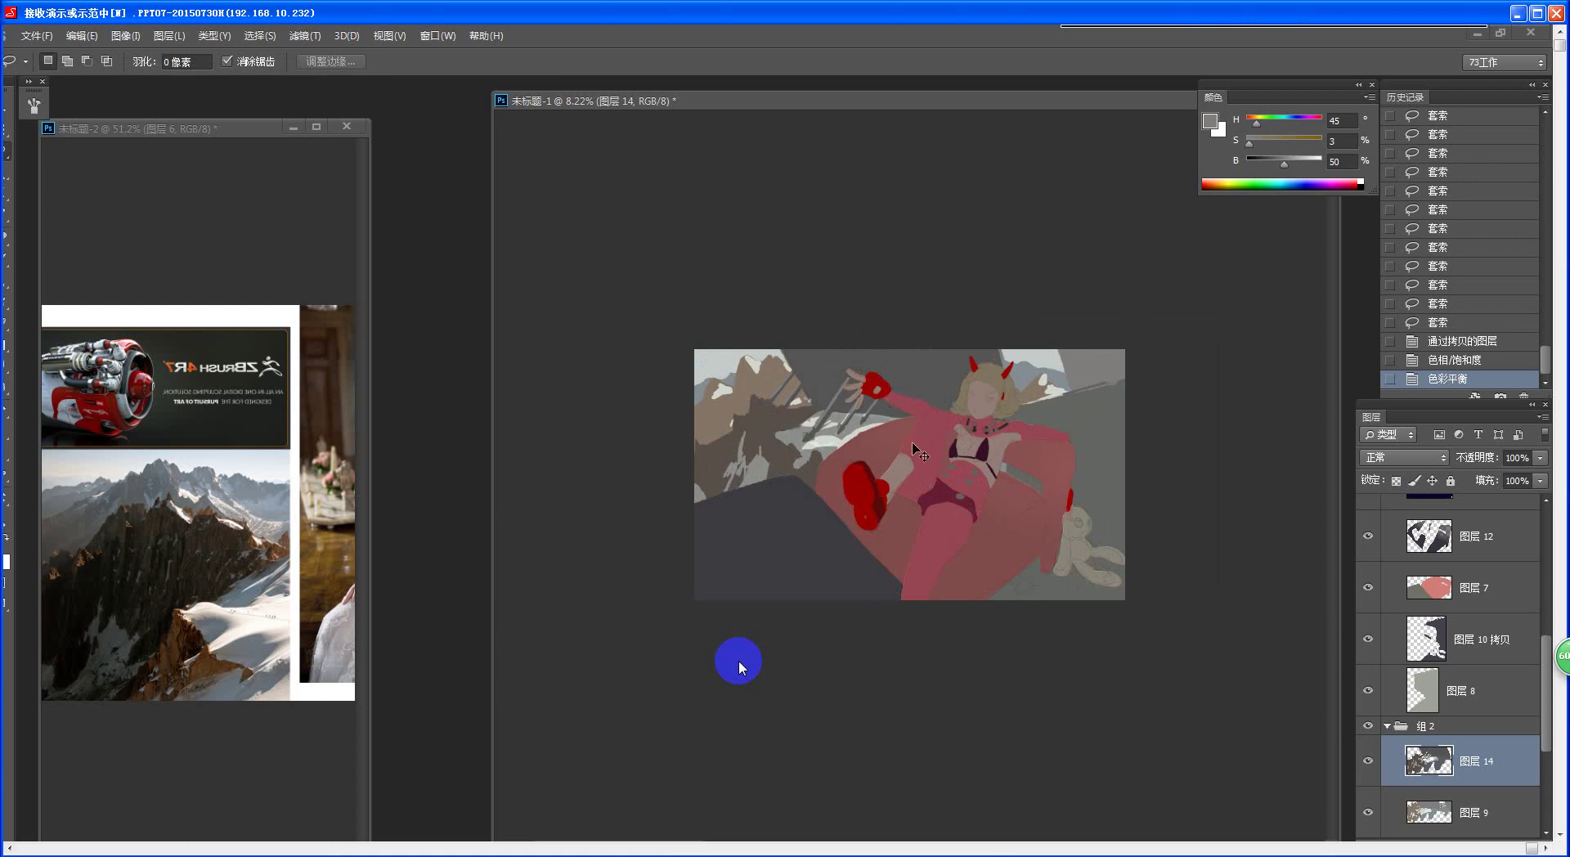
key("ctrl+u")
left_click_drag(1219, 501, 1225, 503)
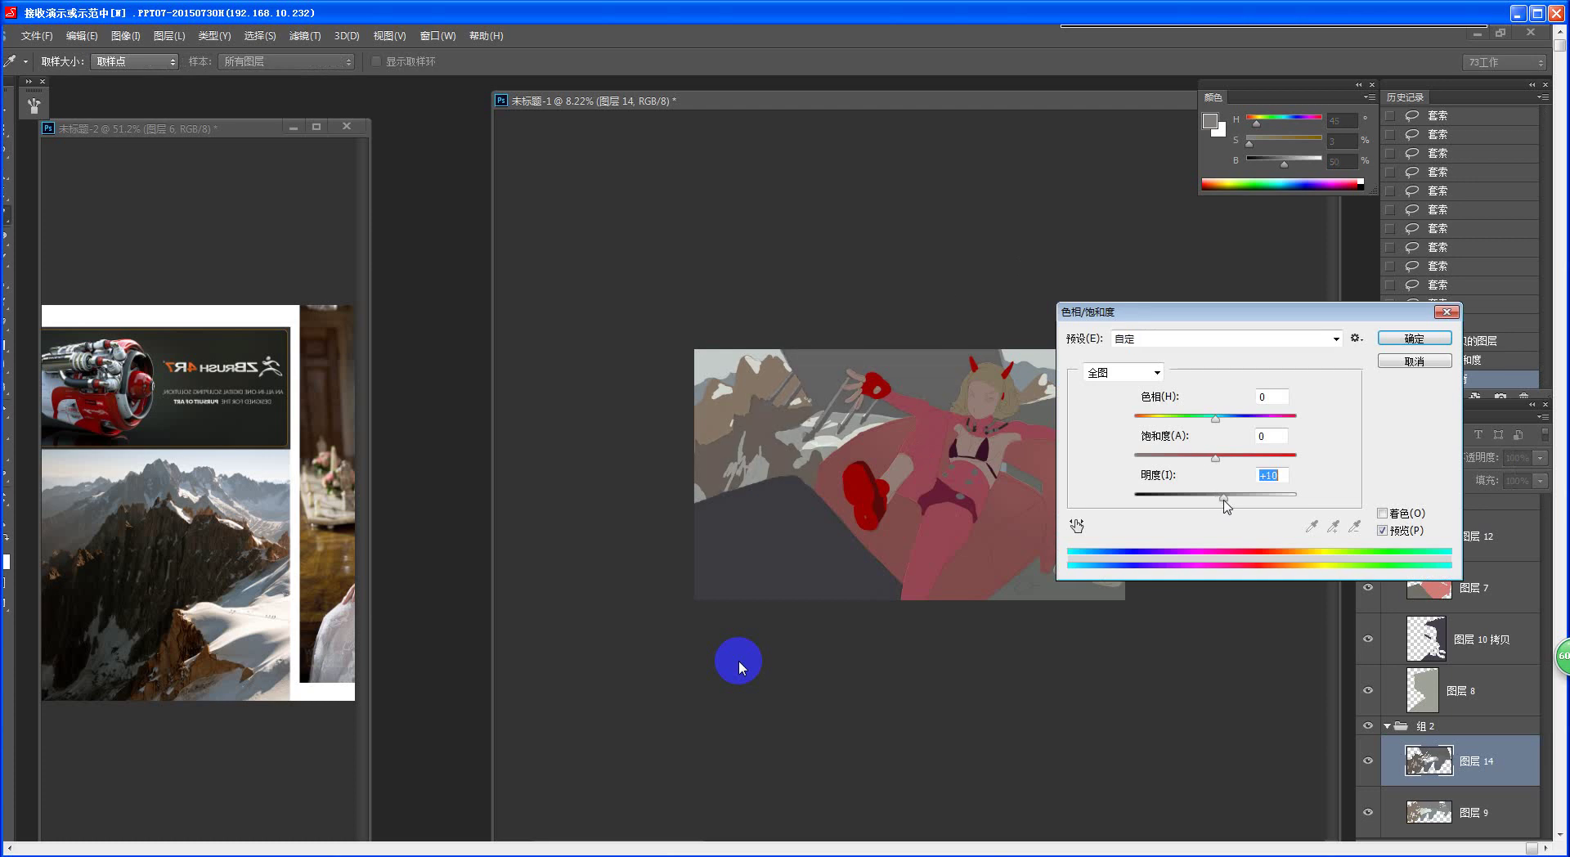
left_click(1414, 337)
key("z")
left_click(884, 467)
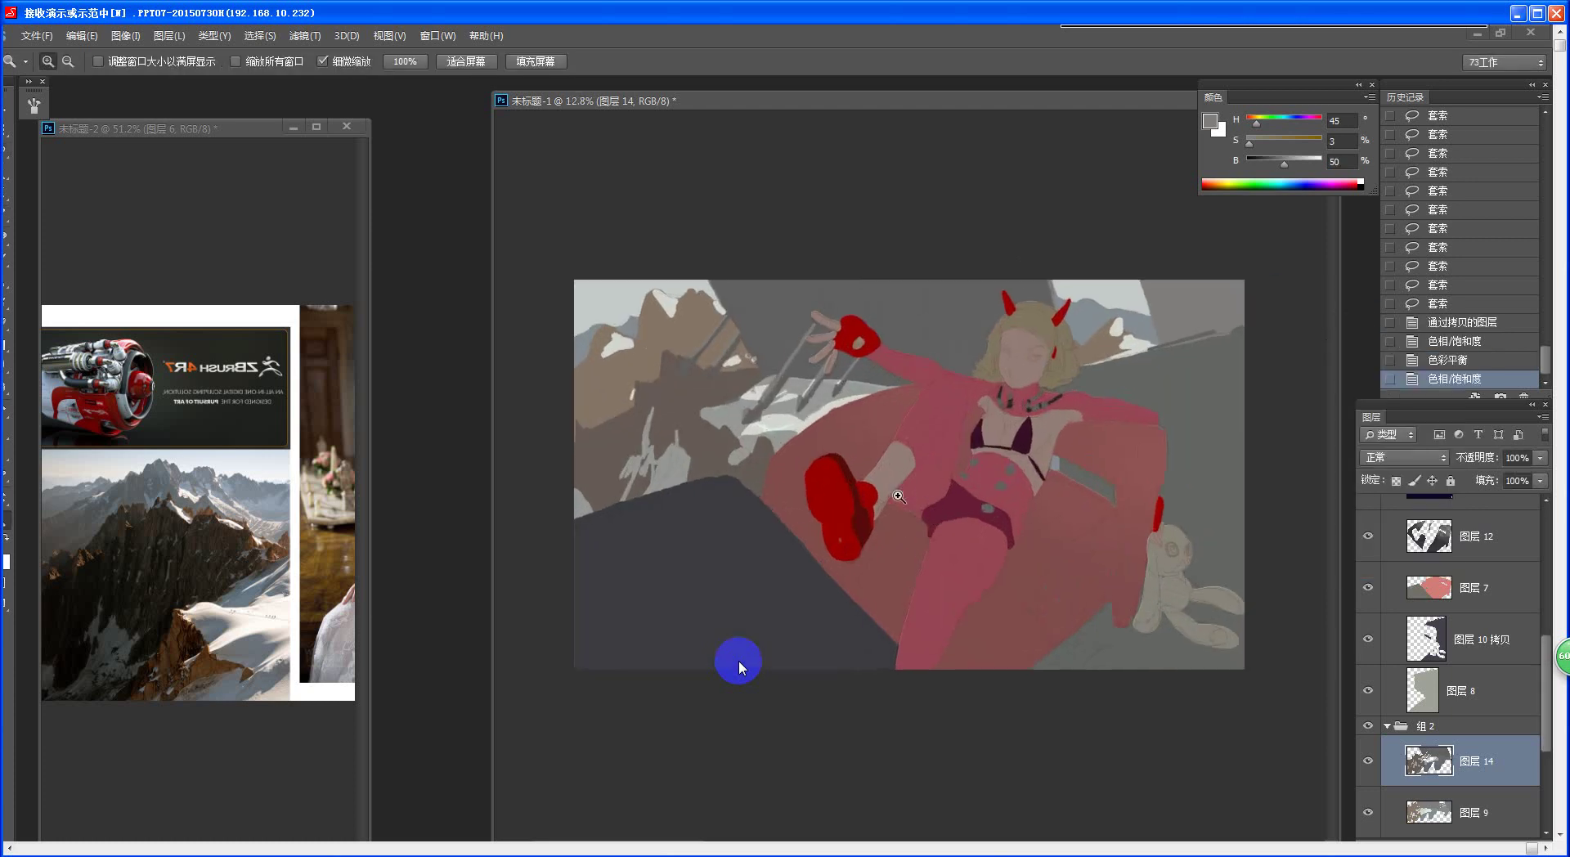
left_click(877, 566, "alt")
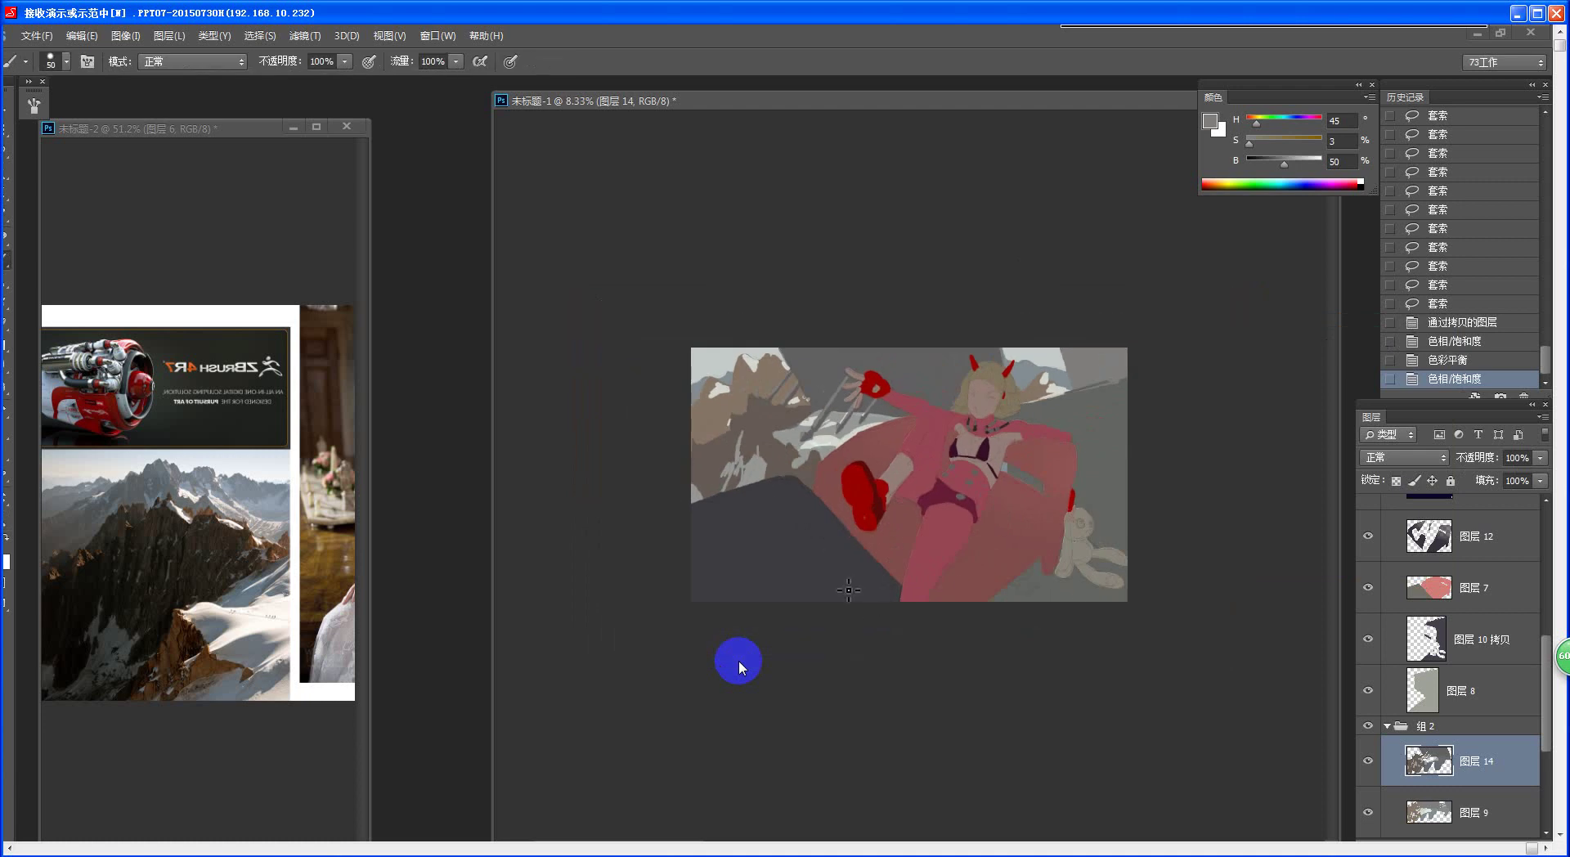
- Lasso the upper mountain area and copy that part of 图层 9 to a new layer
left_click(879, 605)
key("b")
left_click(1503, 813)
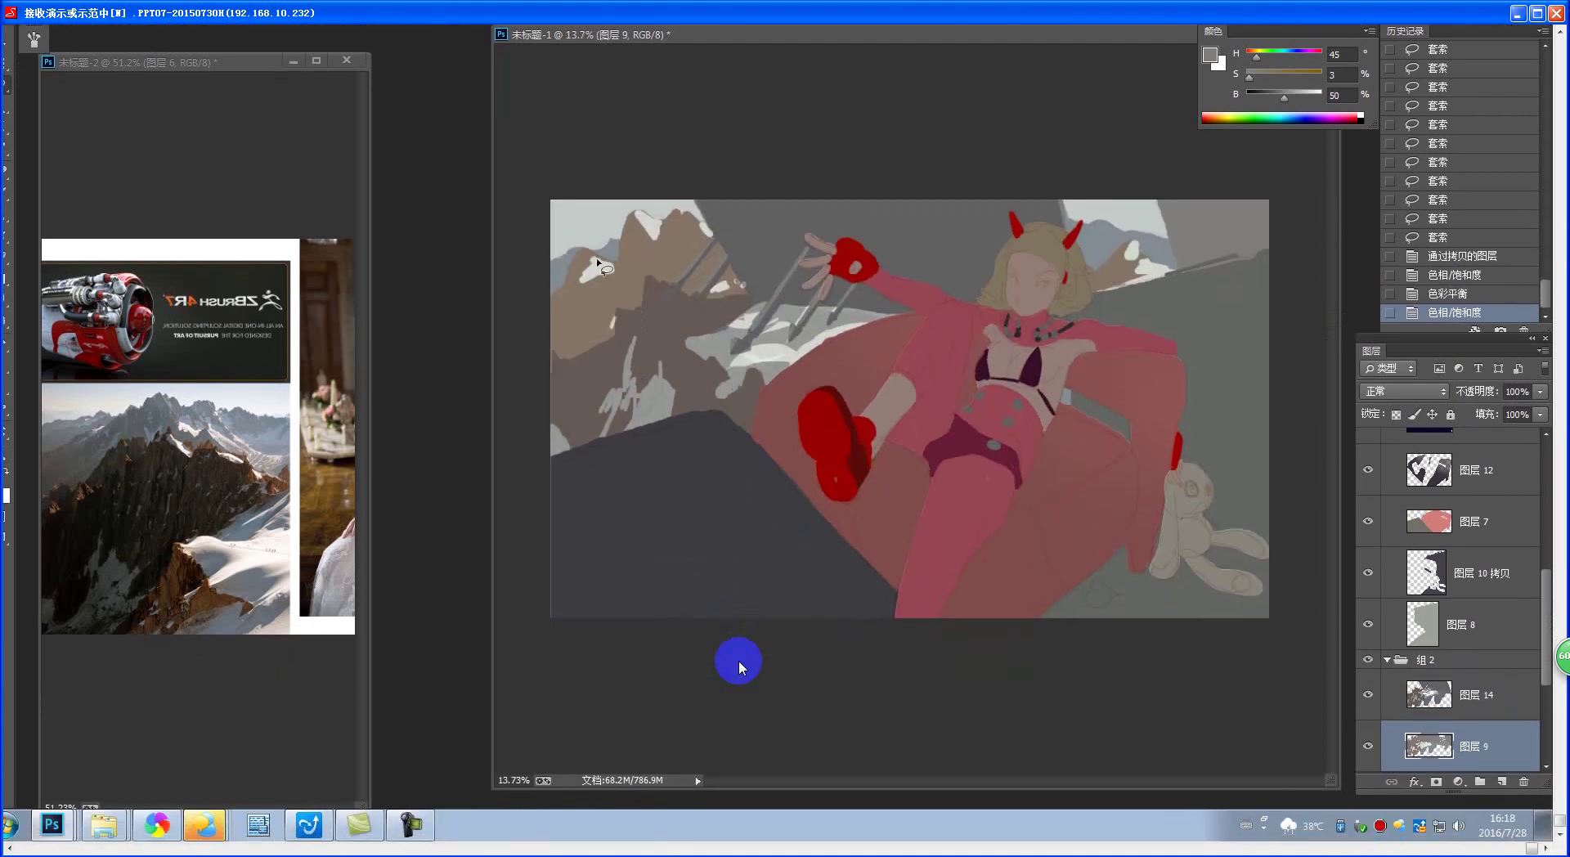
key("alt+bracketright")
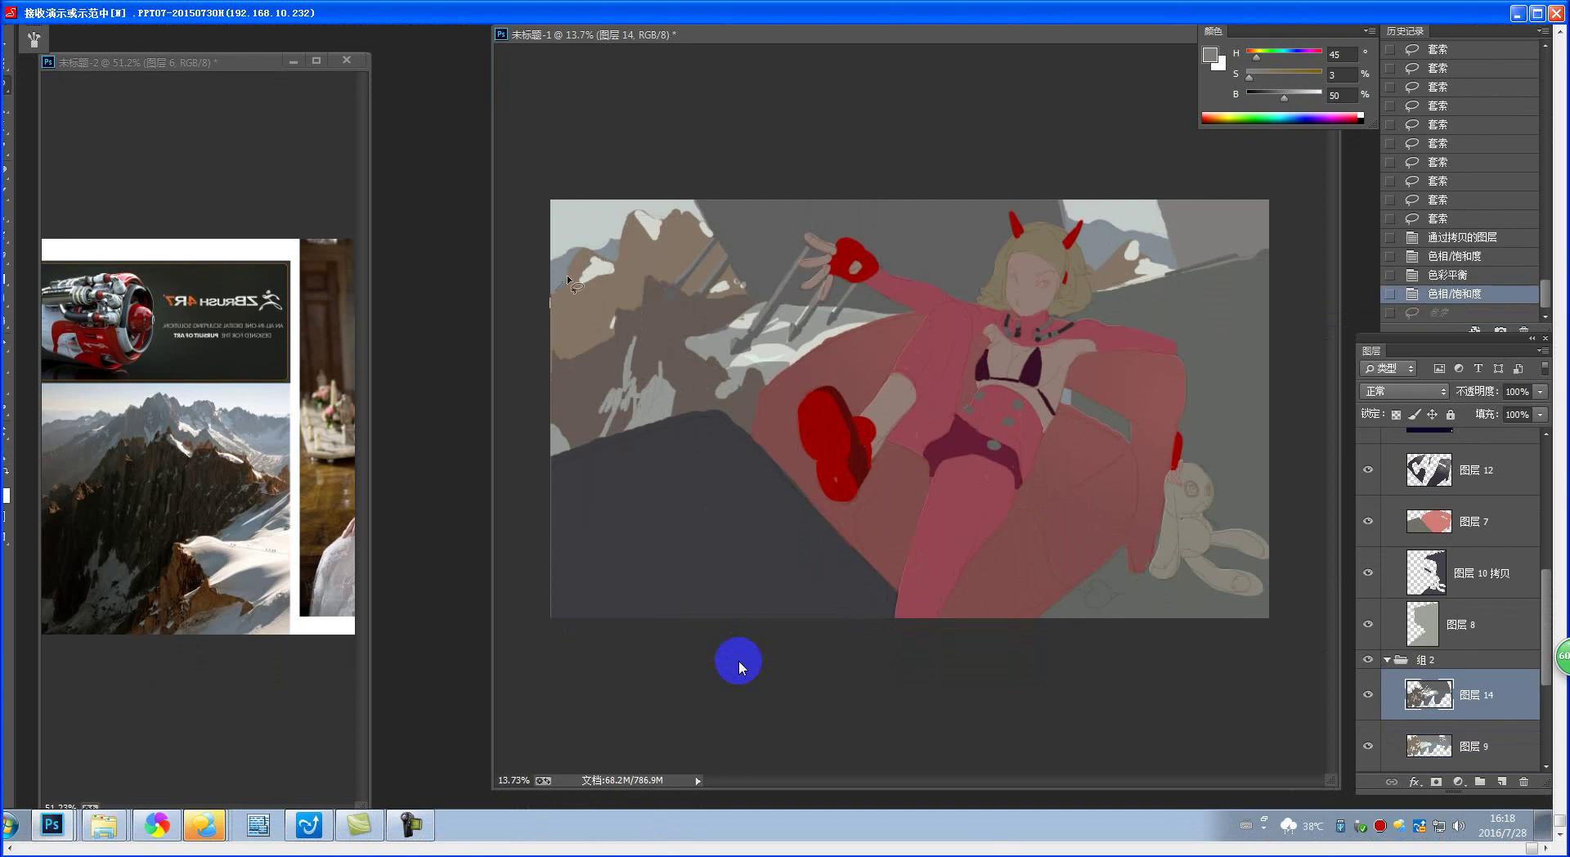
mouse_move(812, 229)
left_mouse_down()
mouse_move(908, 294)
mouse_move(551, 361)
left_mouse_up()
left_click(1470, 743)
key("ctrl+j")
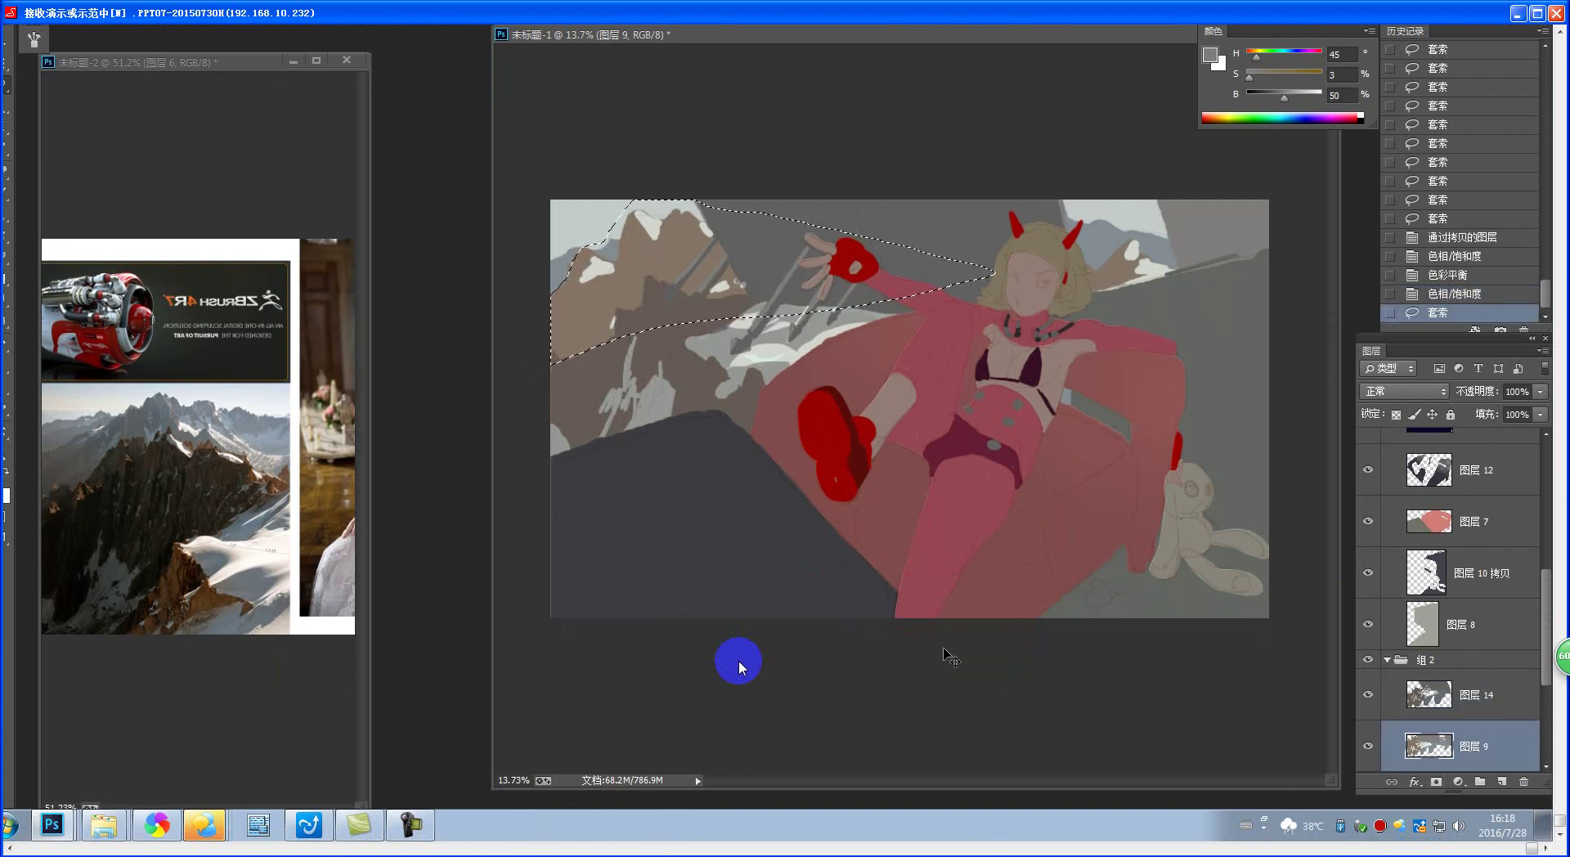
- Darken the copied mountain area to lightness -16, and shift it toward blue with Color Balance levels -13, 0, +22
key("ctrl+u")
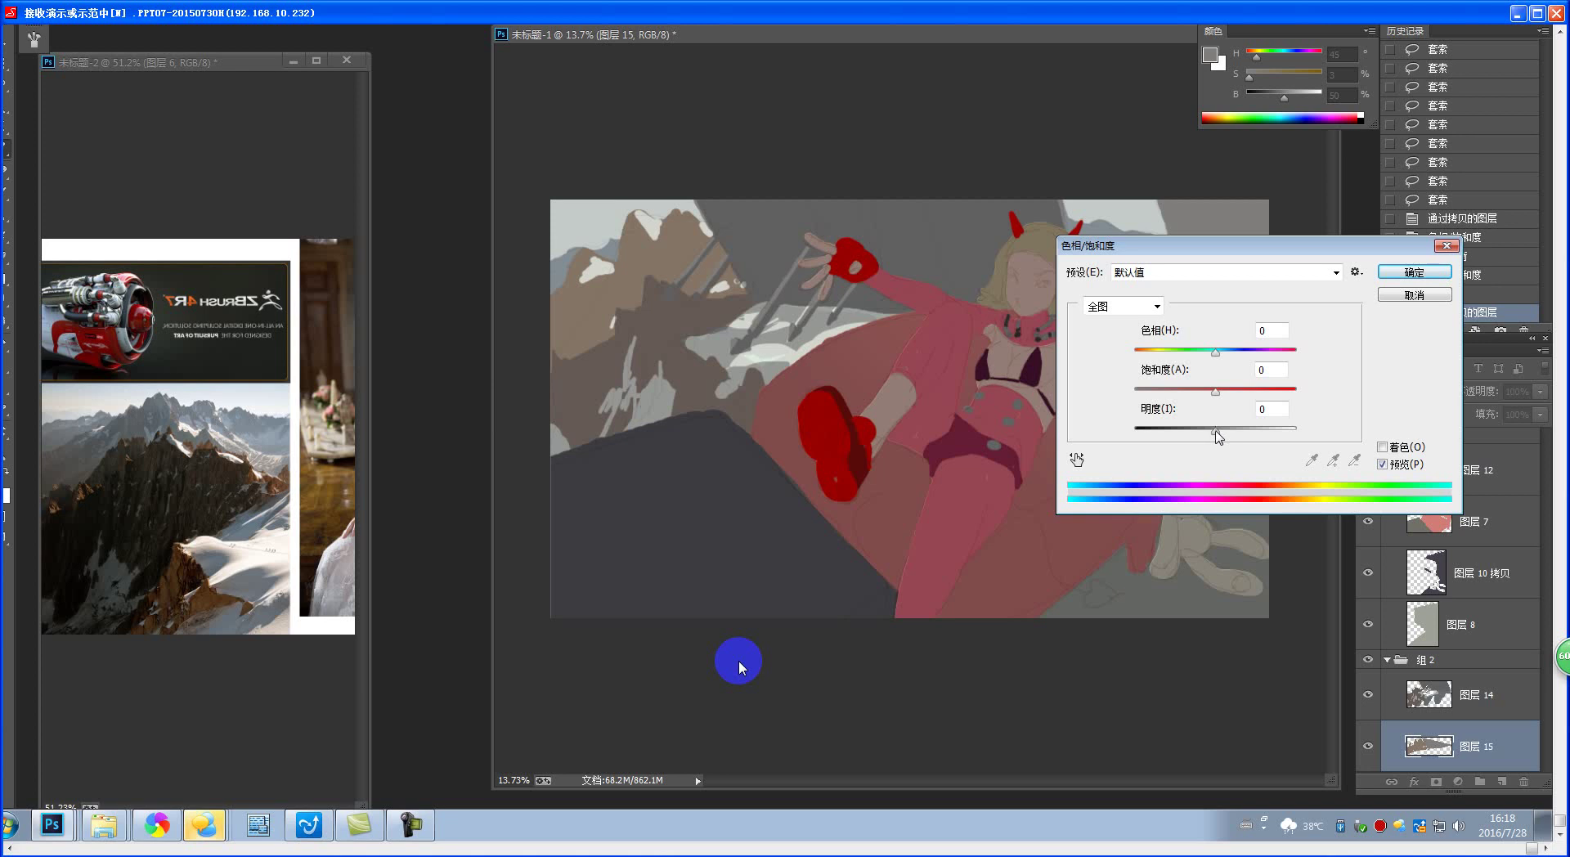
left_click_drag(1219, 437, 1206, 436)
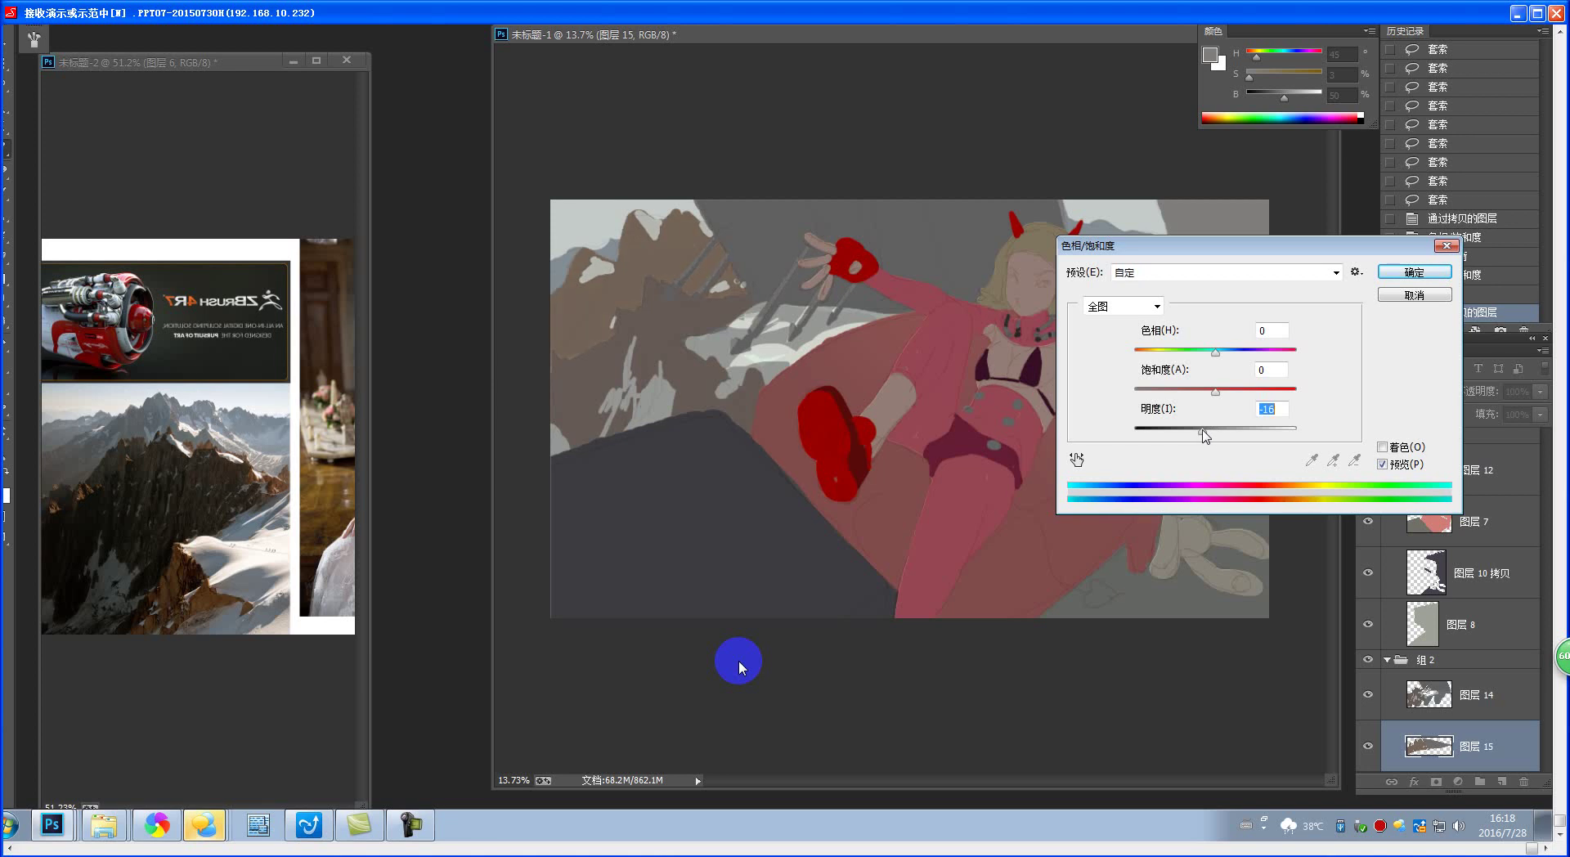
left_click(1414, 271)
key("ctrl+u")
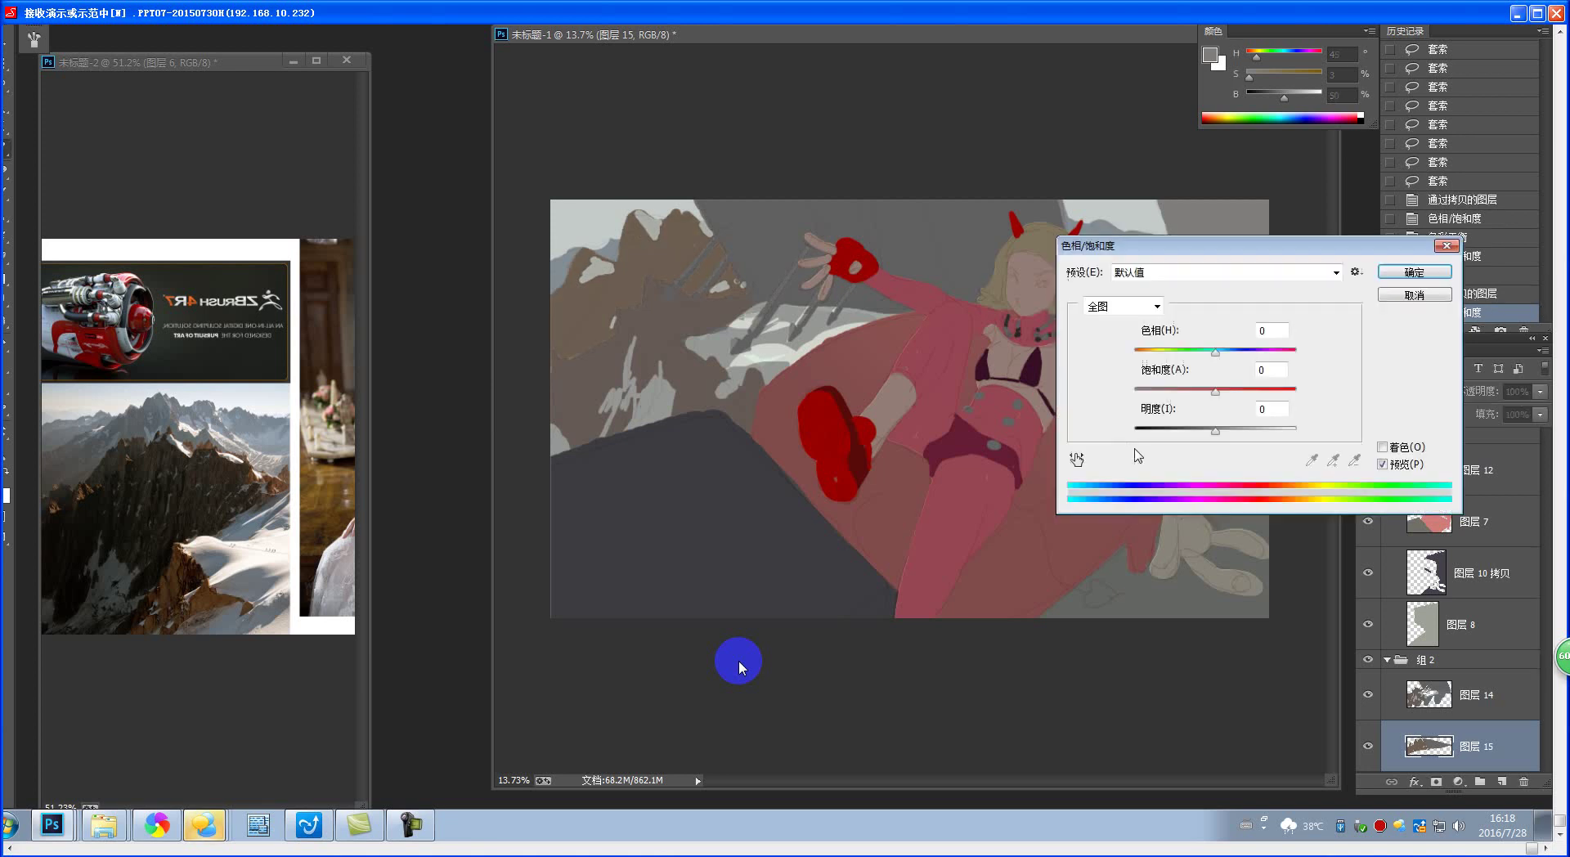
left_click(1407, 294)
key("ctrl+b")
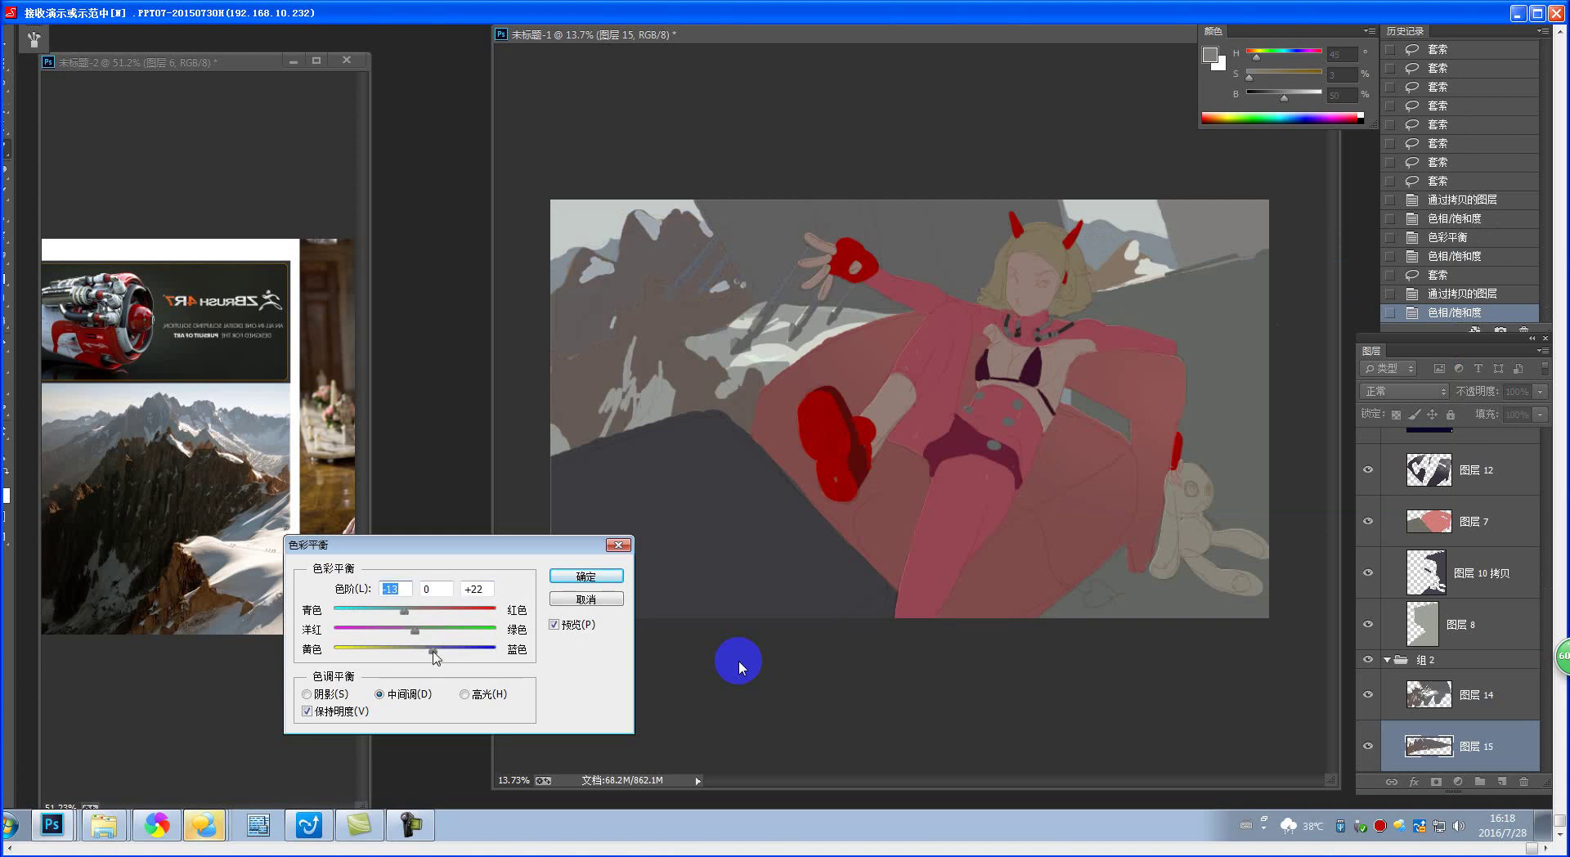
left_click(585, 576)
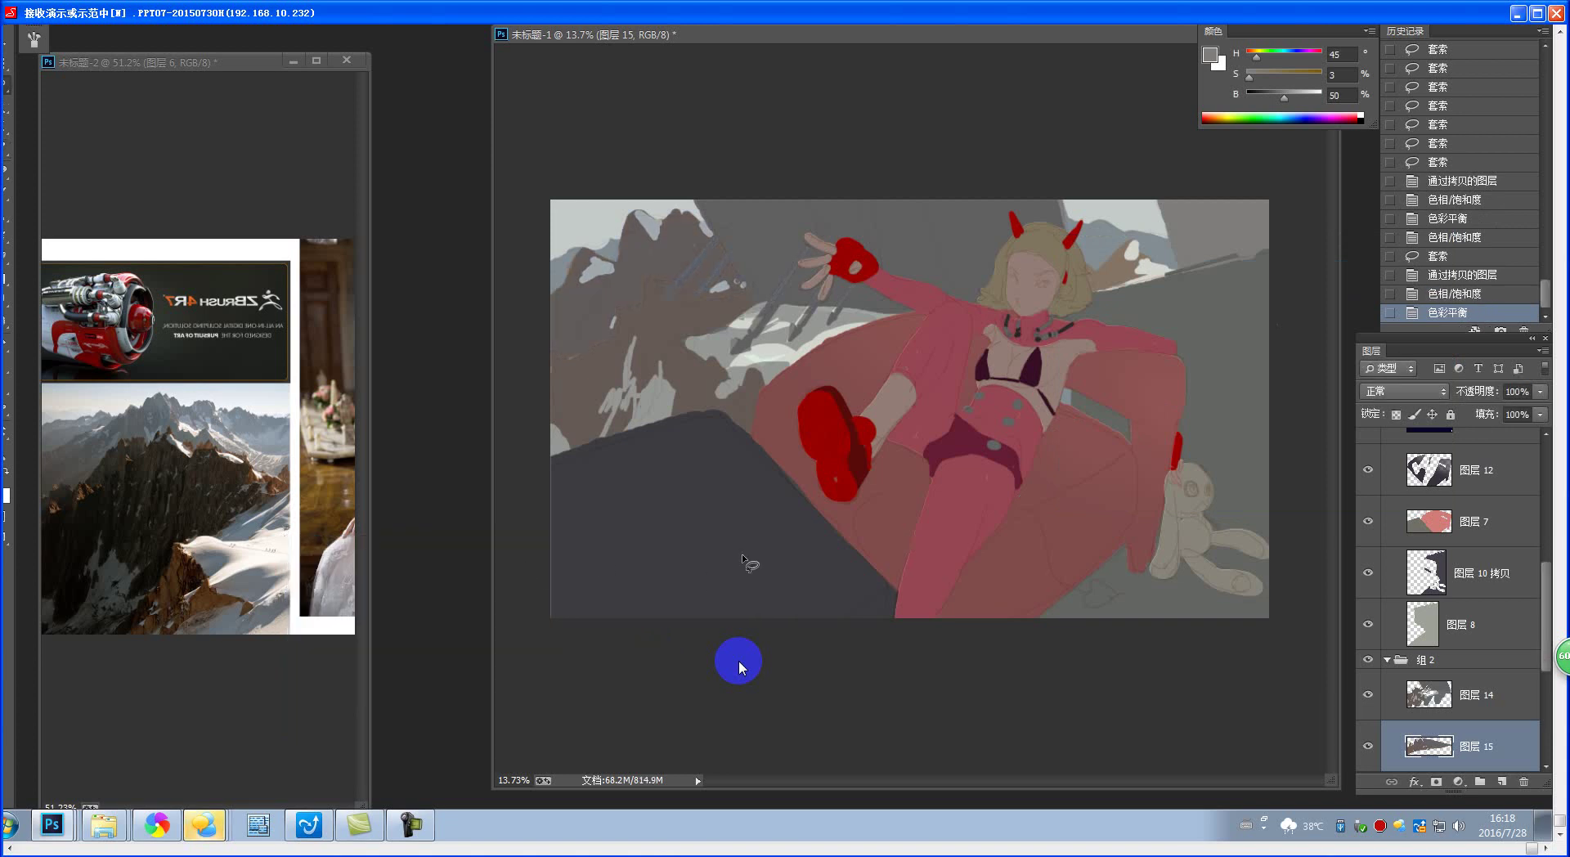
- Lighten the mountain copy on 图层 15 to lightness +22, and cool it further with Color Balance levels -12, 0, +6
key("ctrl+u")
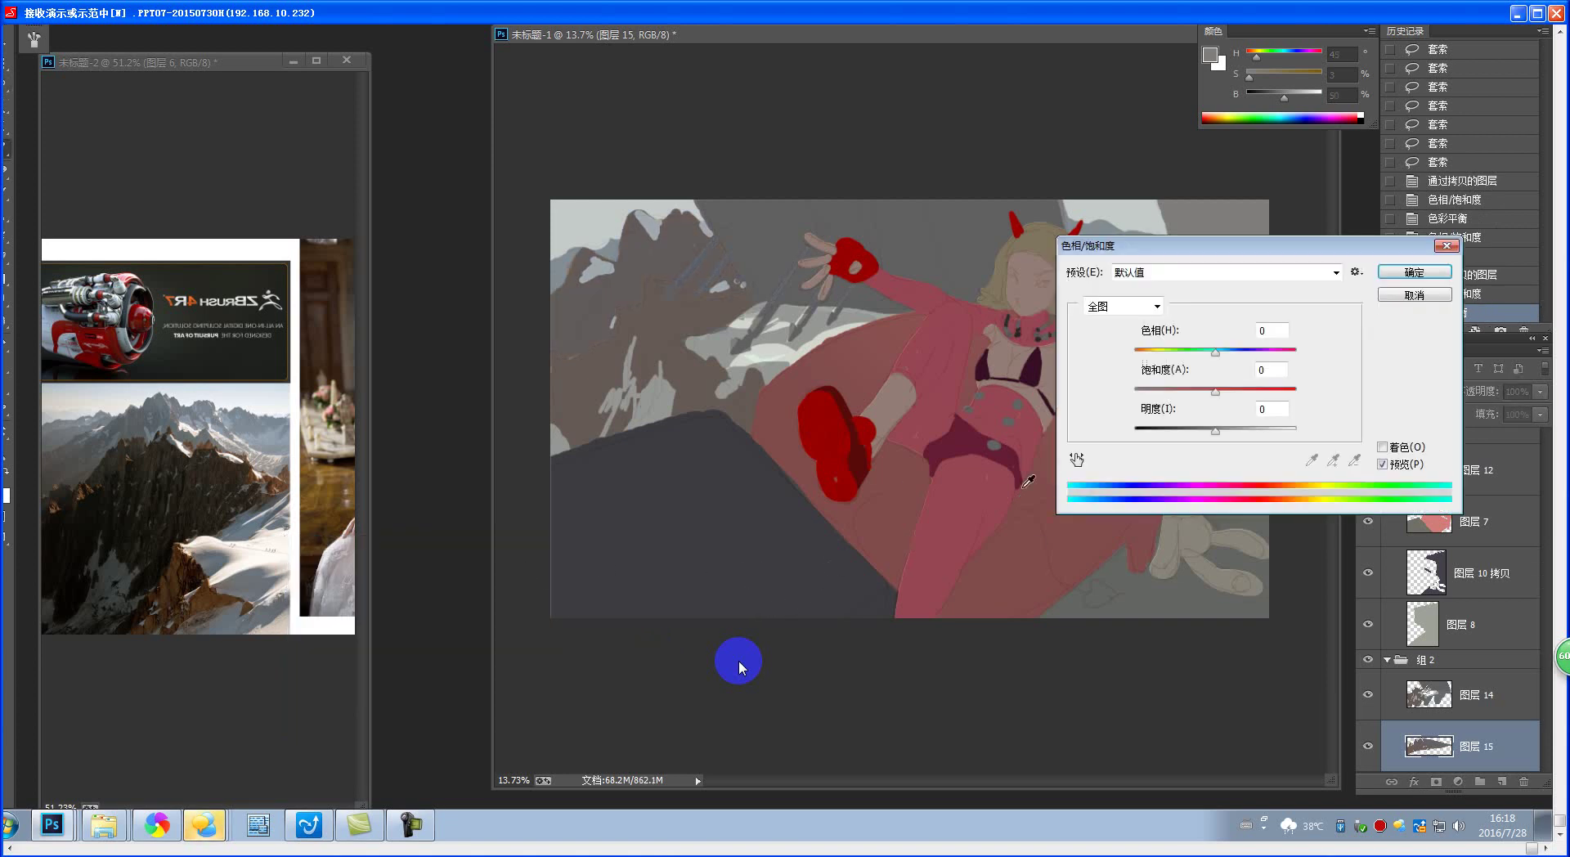
left_click_drag(1219, 433, 1234, 433)
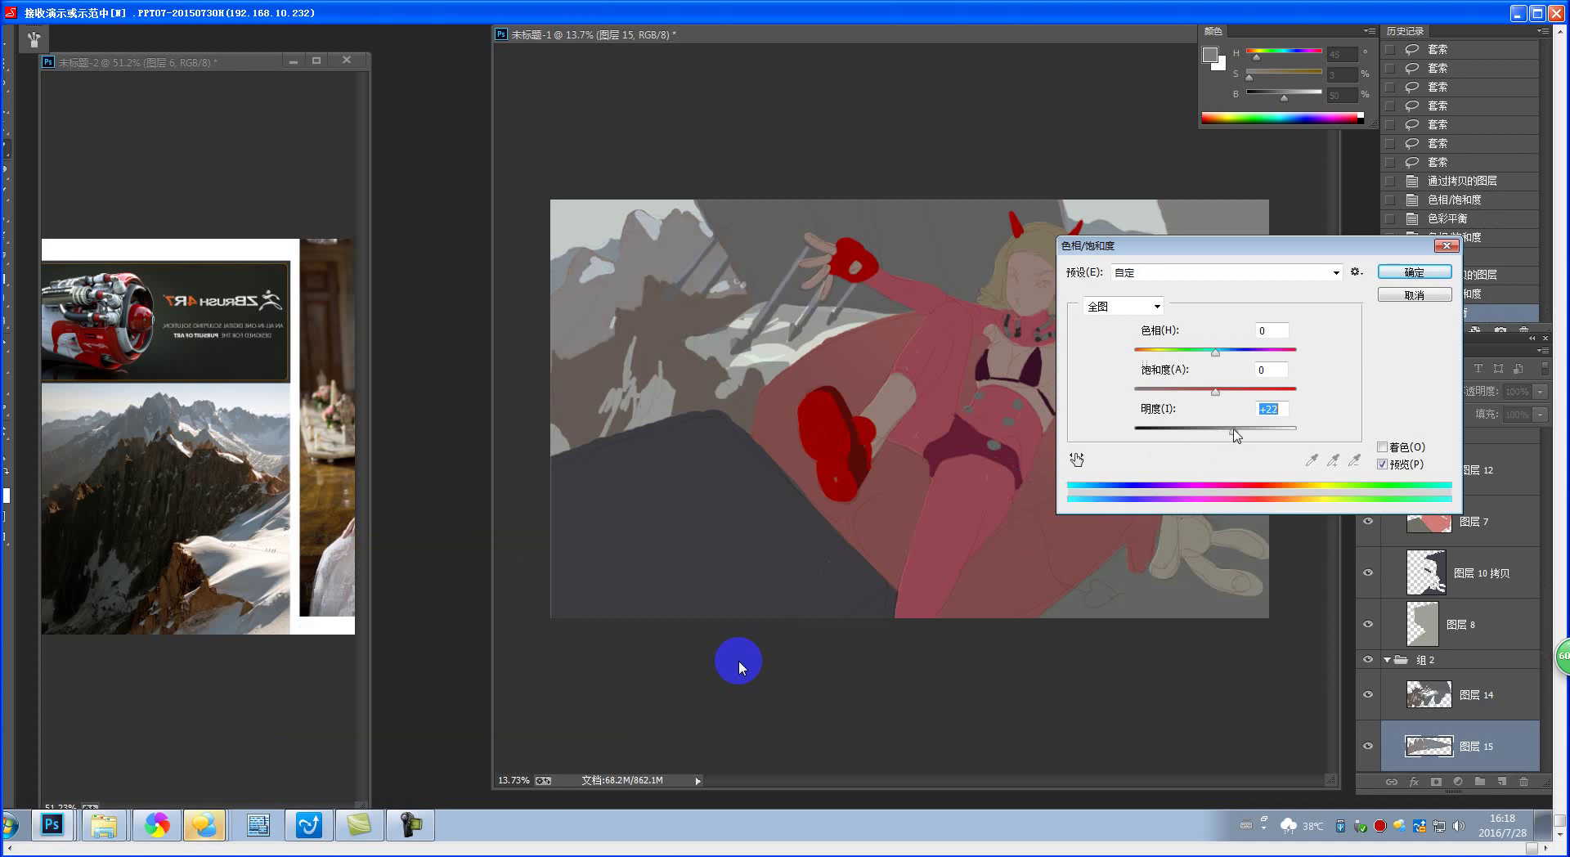
key("Return")
key("ctrl+b")
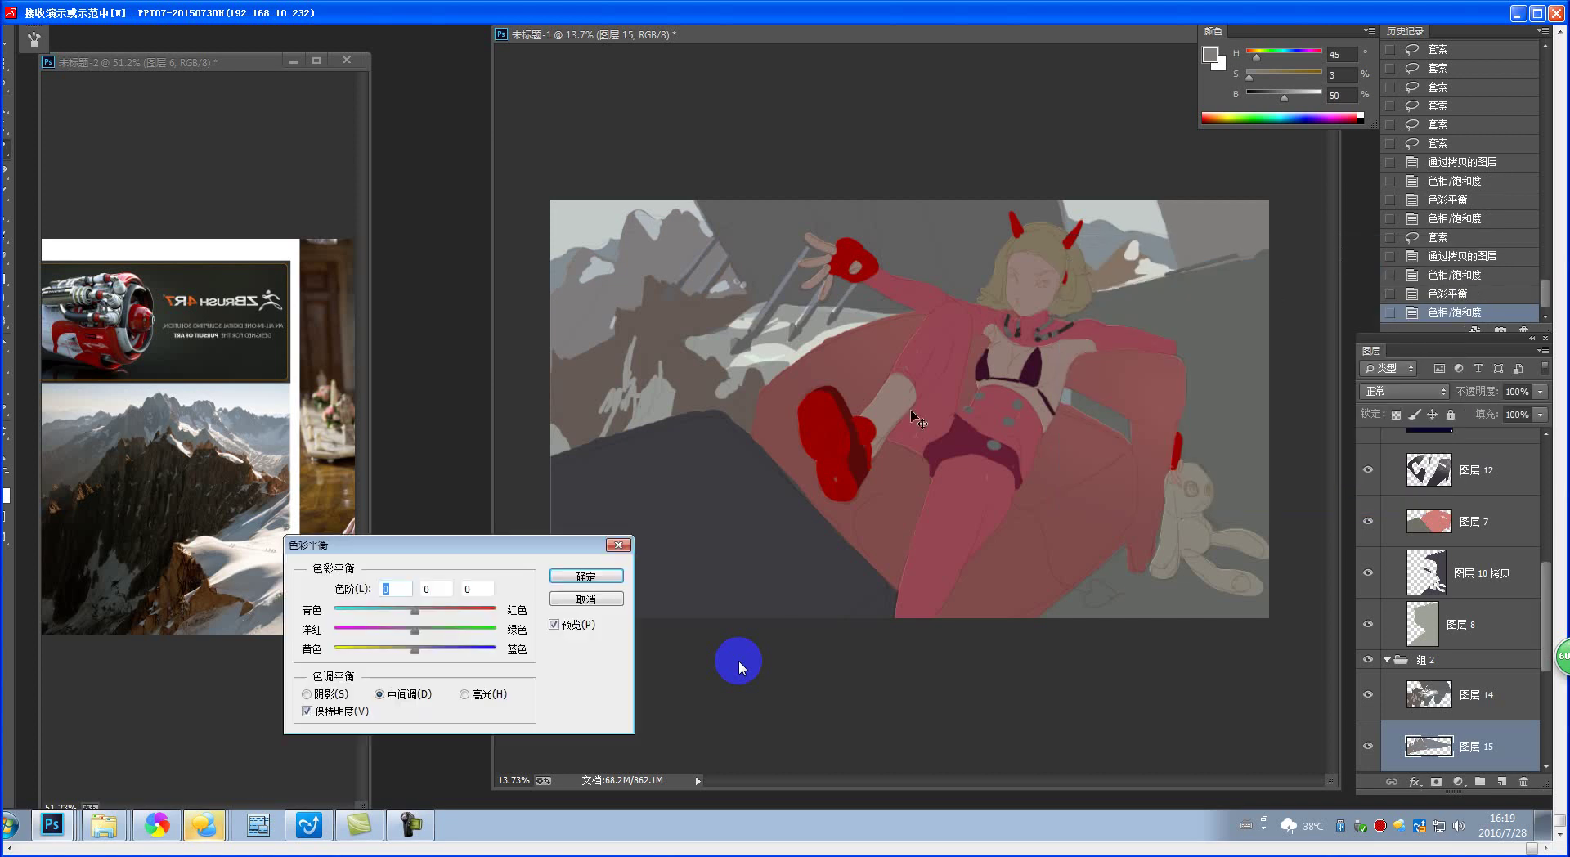
left_click_drag(417, 649, 423, 649)
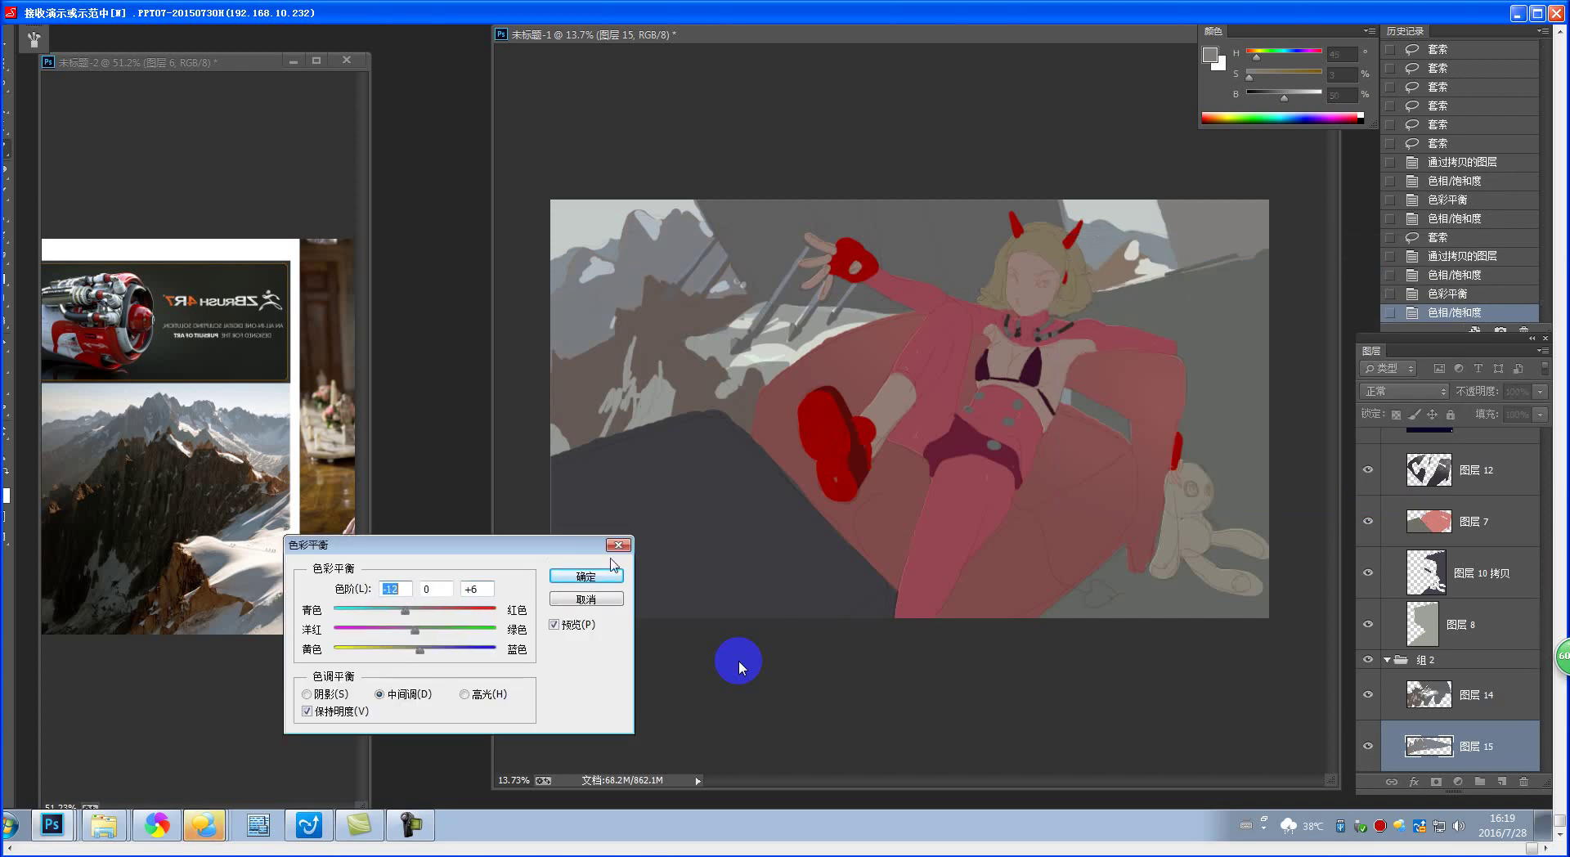
left_click(588, 577)
scroll(913, 494, "down", 2)
scroll(912, 493, "down", 2)
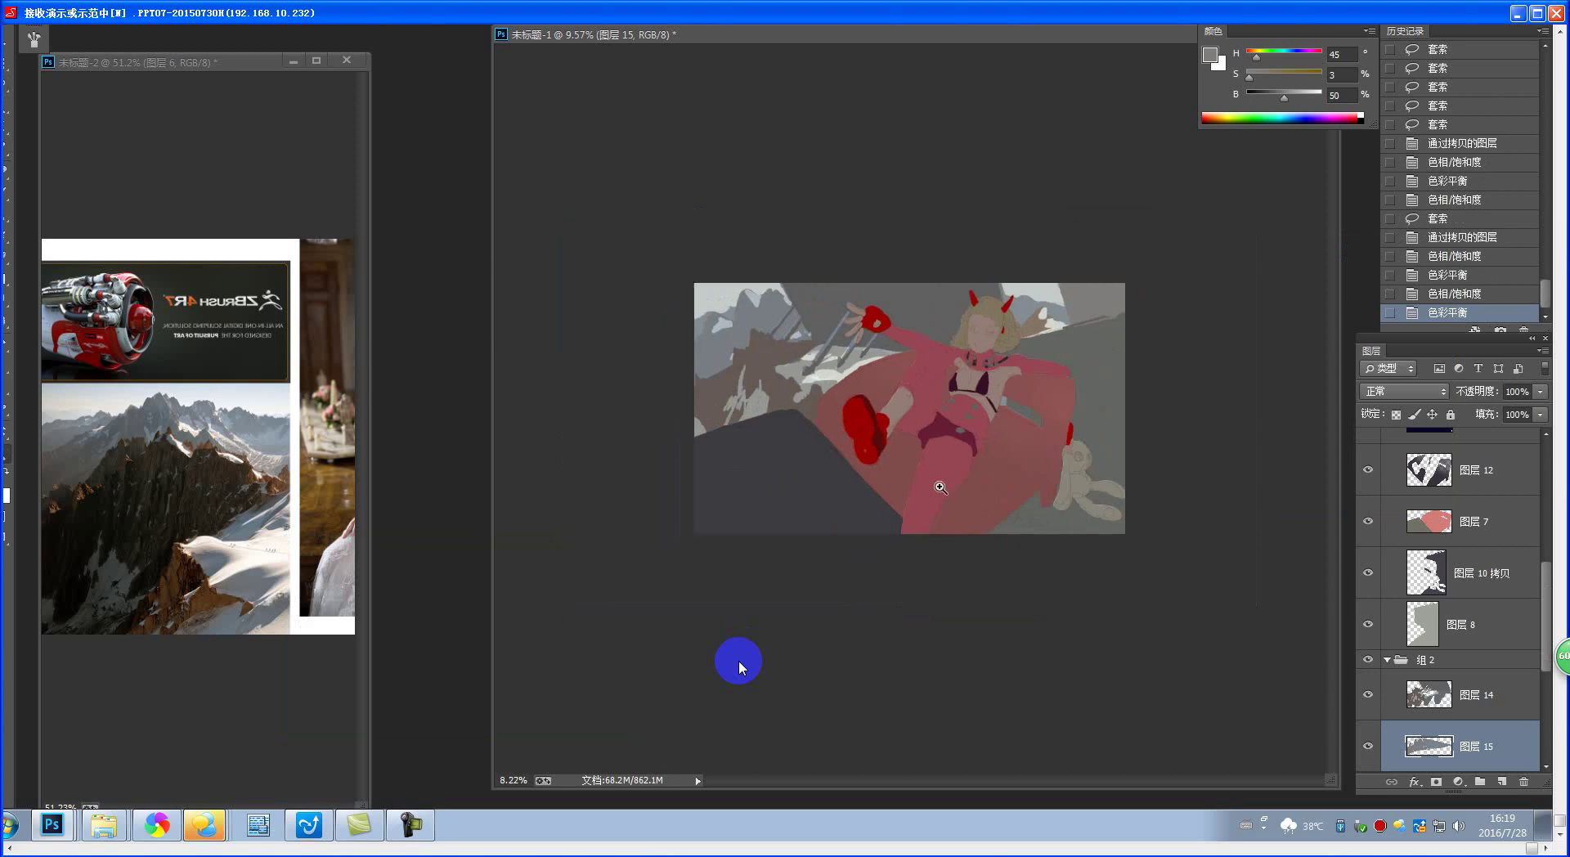
scroll(913, 494, "up", 3)
scroll(1550, 664, "down", 1)
- Copy a lassoed band of the sky from 图层 6 to a new layer and raise its lightness to +19
left_click_drag(1550, 663, 1547, 711)
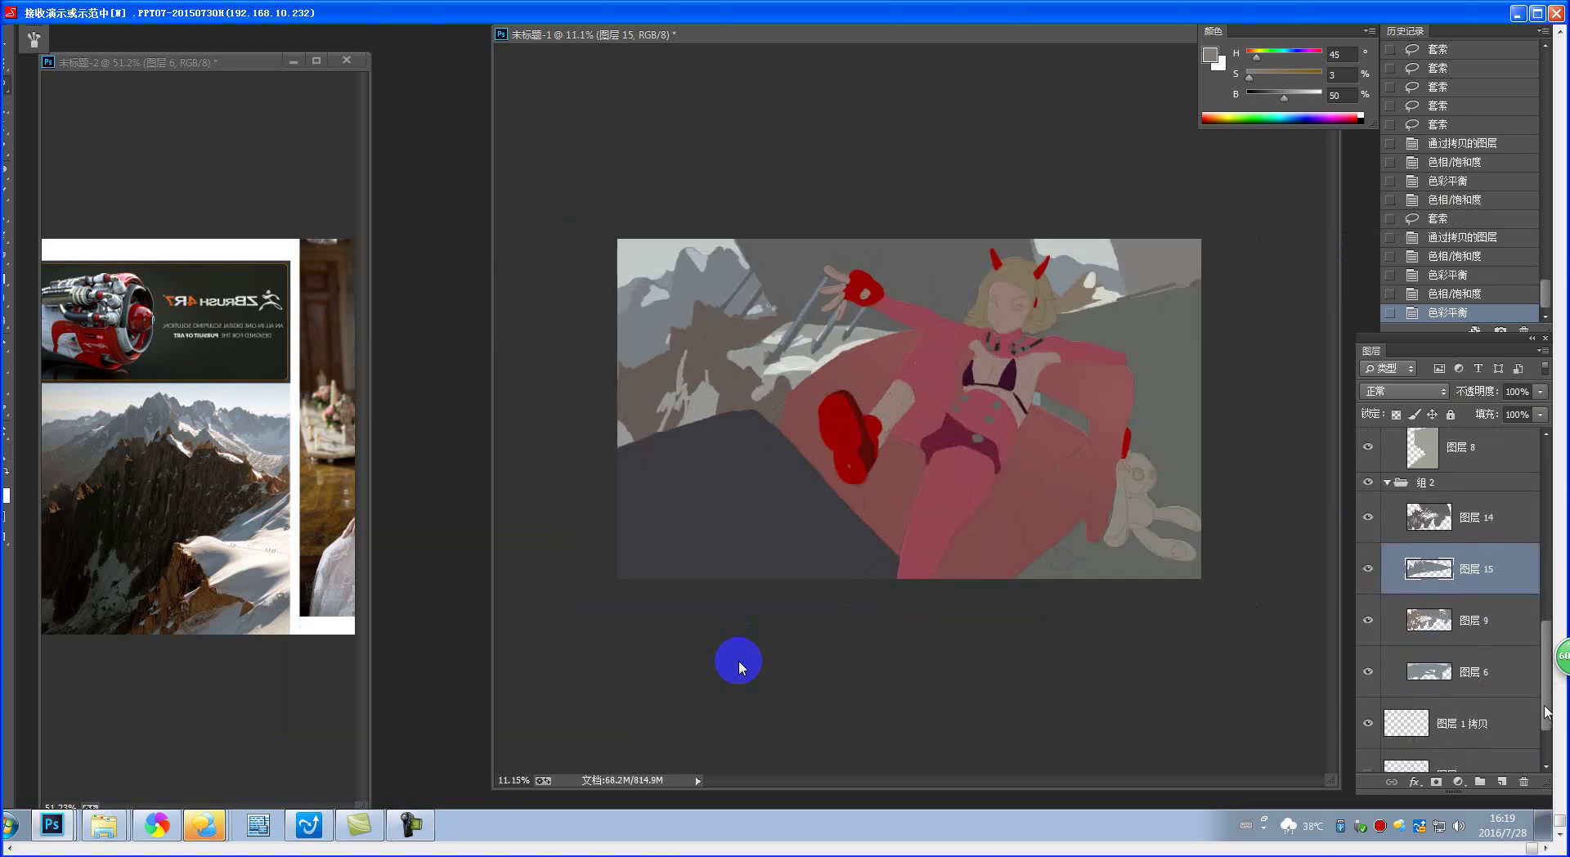
left_click(1487, 673)
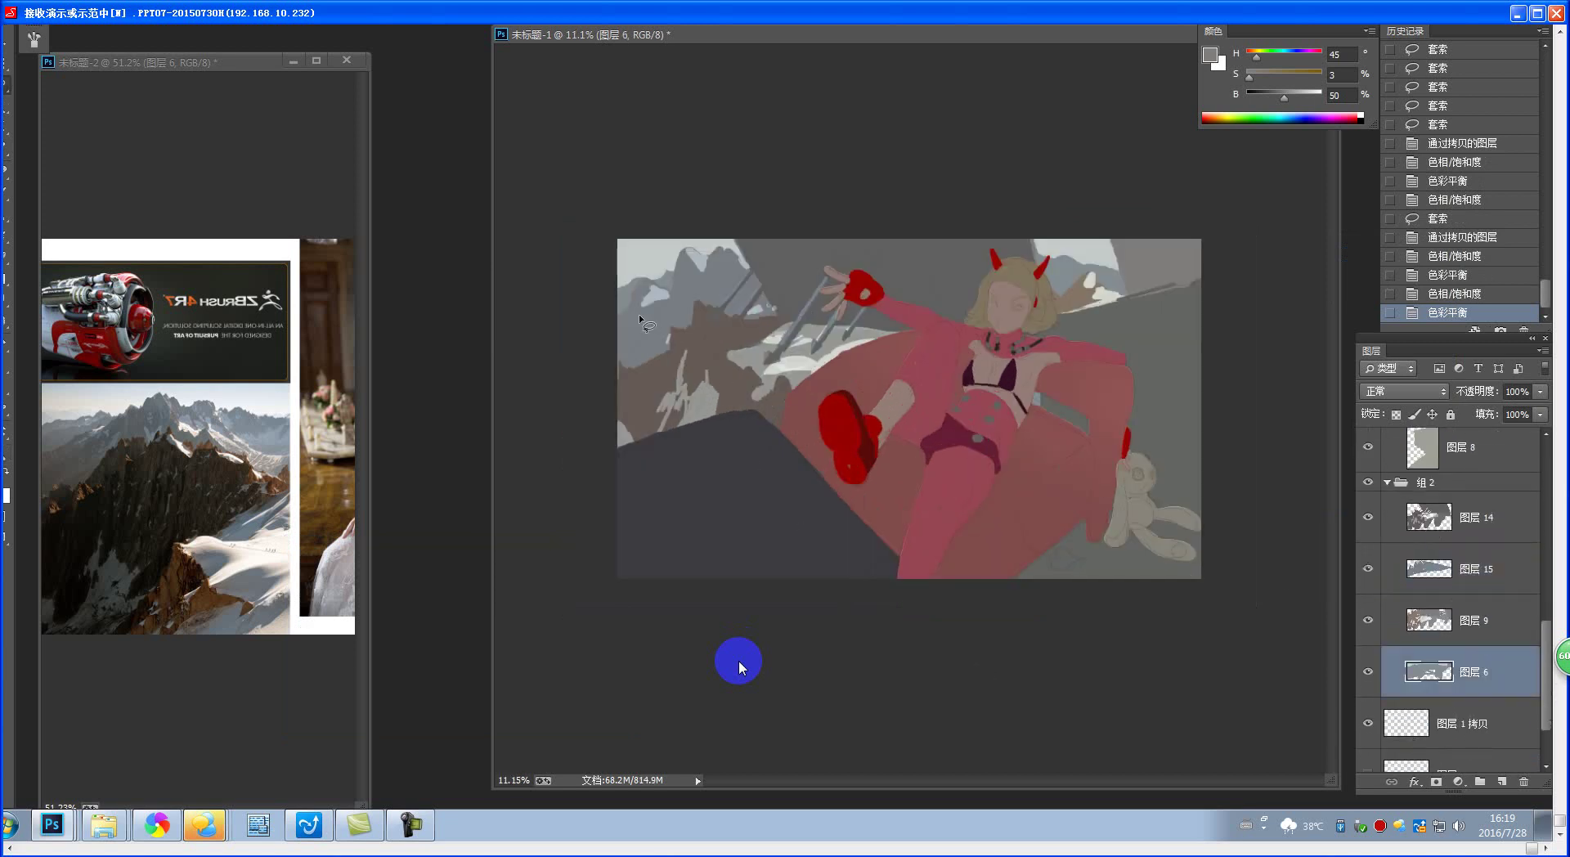
mouse_move(615, 326)
left_mouse_down()
mouse_move(1136, 324)
mouse_move(1175, 266)
mouse_move(736, 236)
mouse_move(538, 348)
mouse_move(573, 343)
left_mouse_up()
key("ctrl+j")
key("ctrl+u")
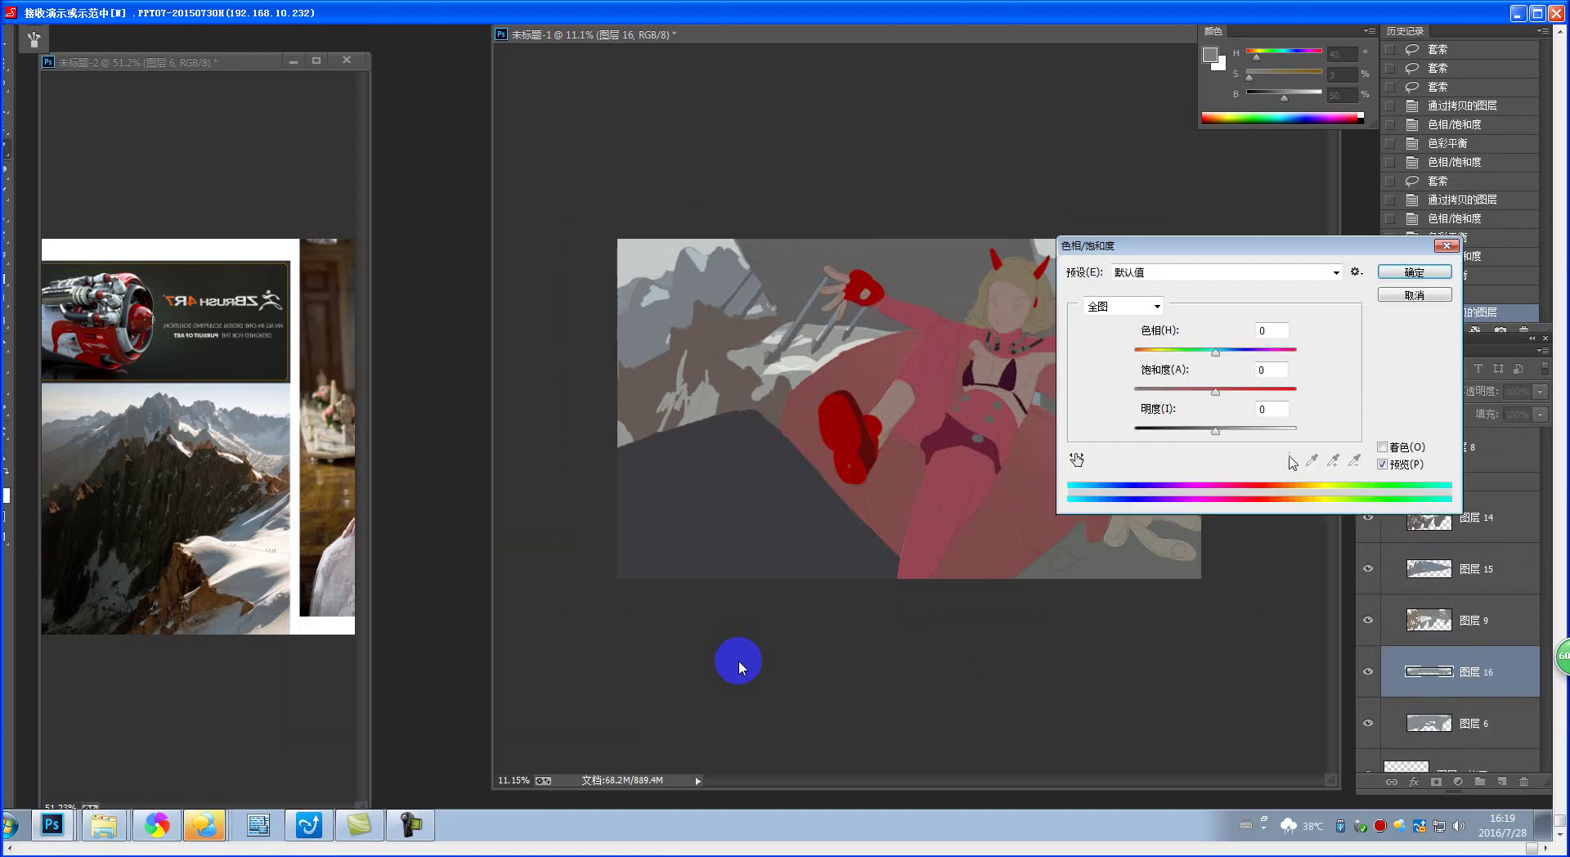
left_click_drag(1217, 431, 1228, 438)
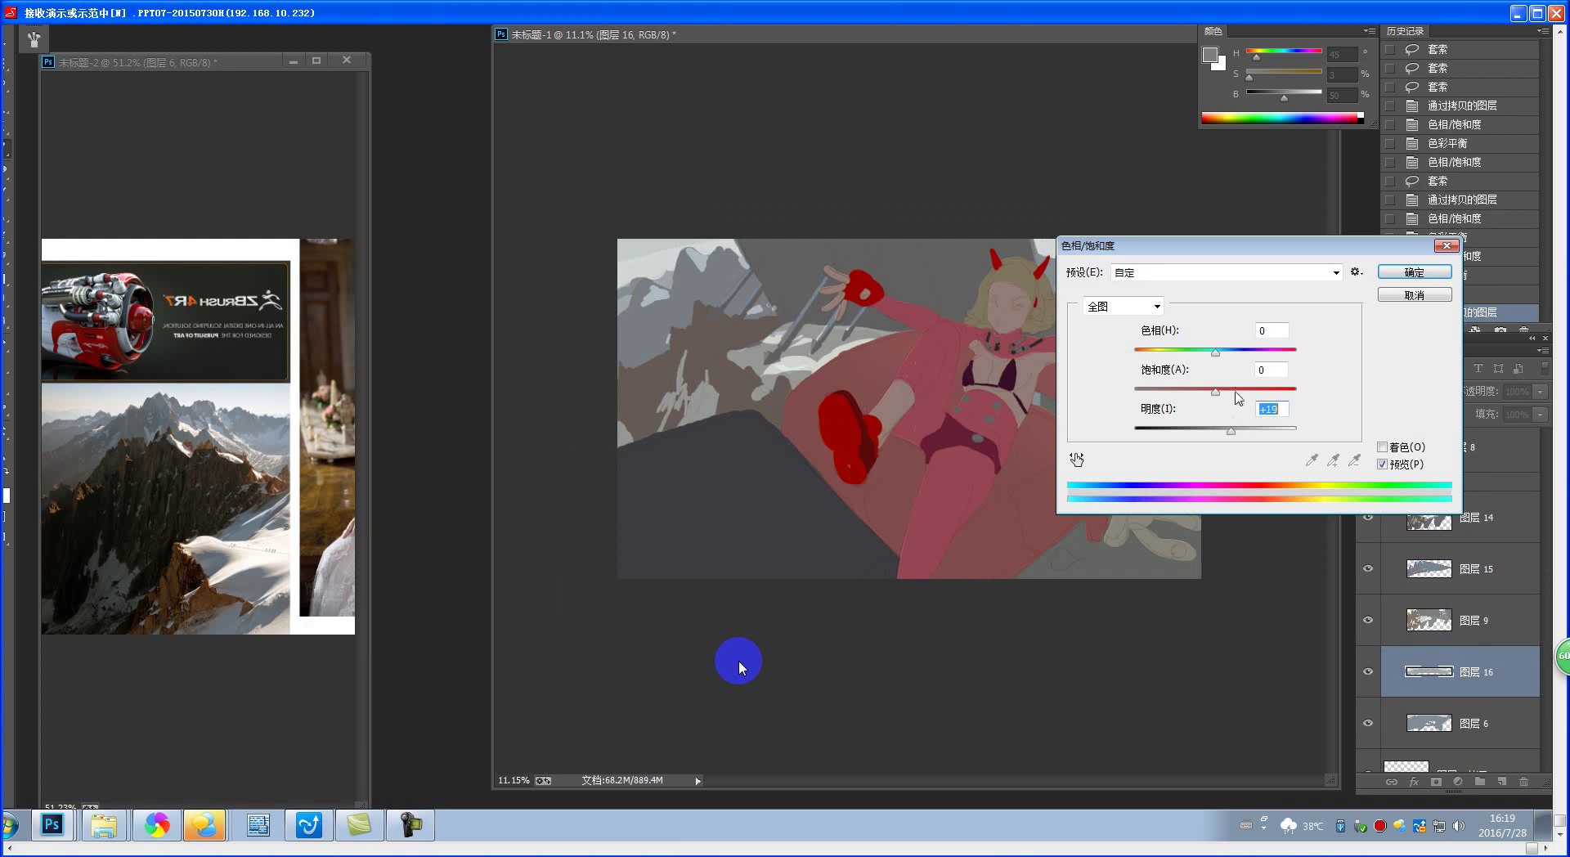
left_click(1400, 275)
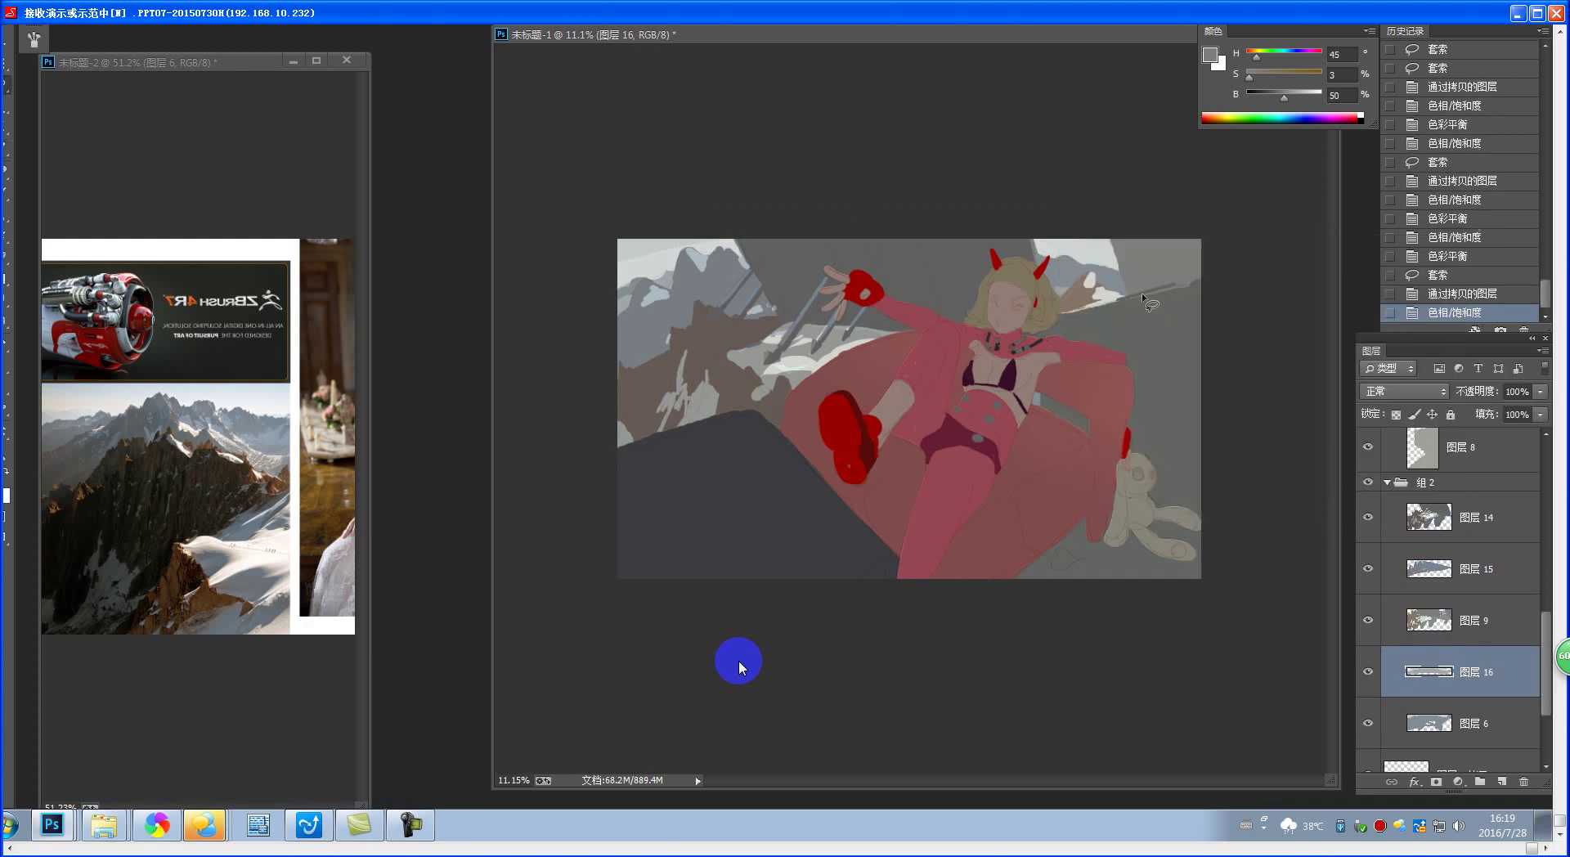
scroll(938, 432, "down", 3)
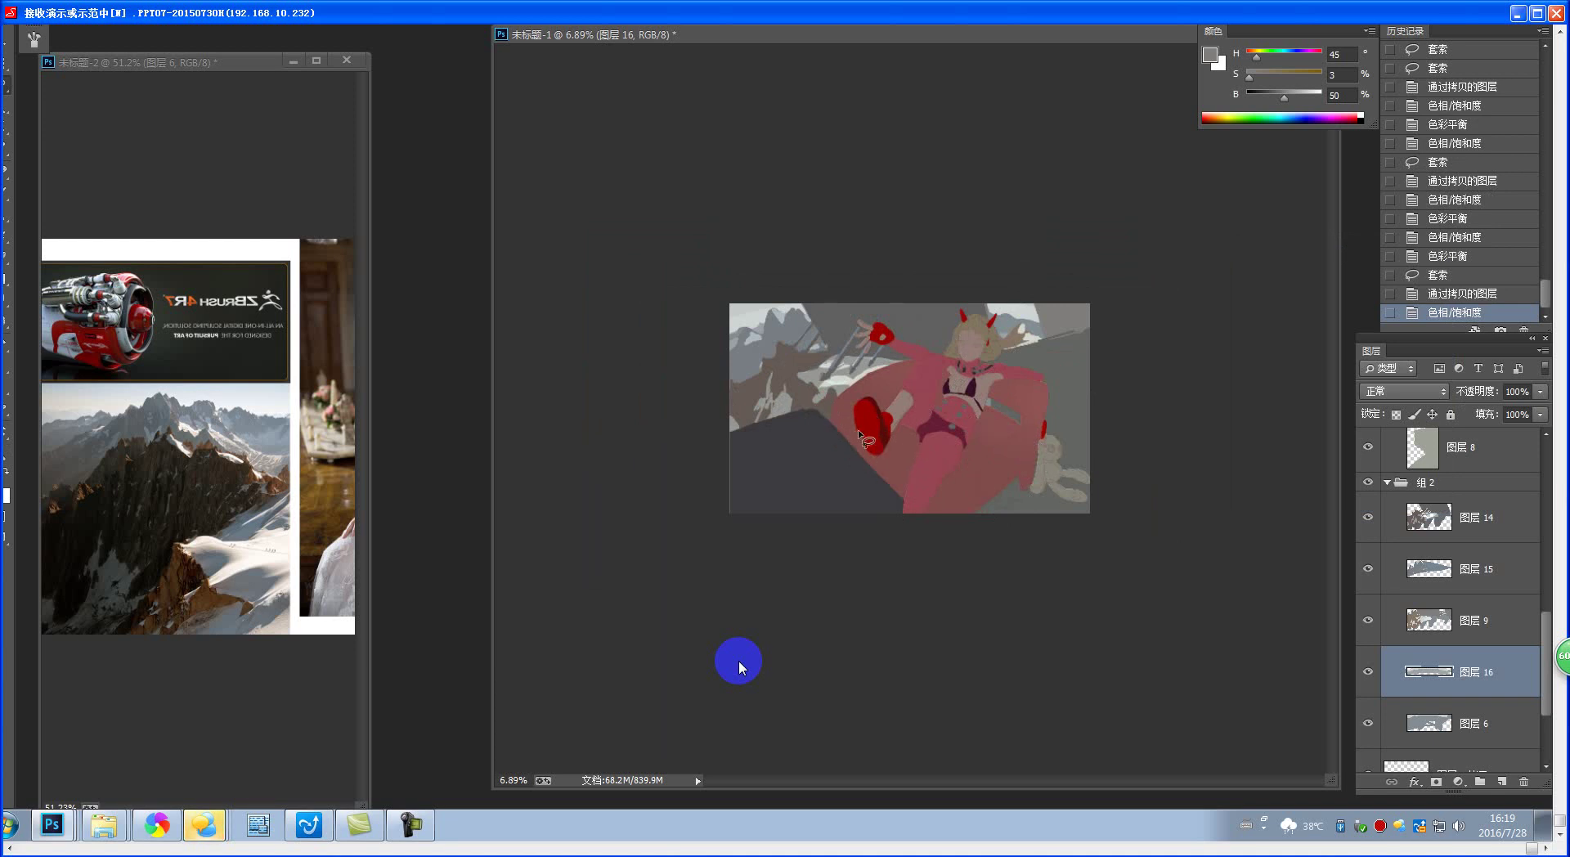
- Add a new empty layer directly above 图层 14 for painting details on the mountains
left_click_drag(810, 401, 933, 480)
left_click_drag(949, 552, 896, 542)
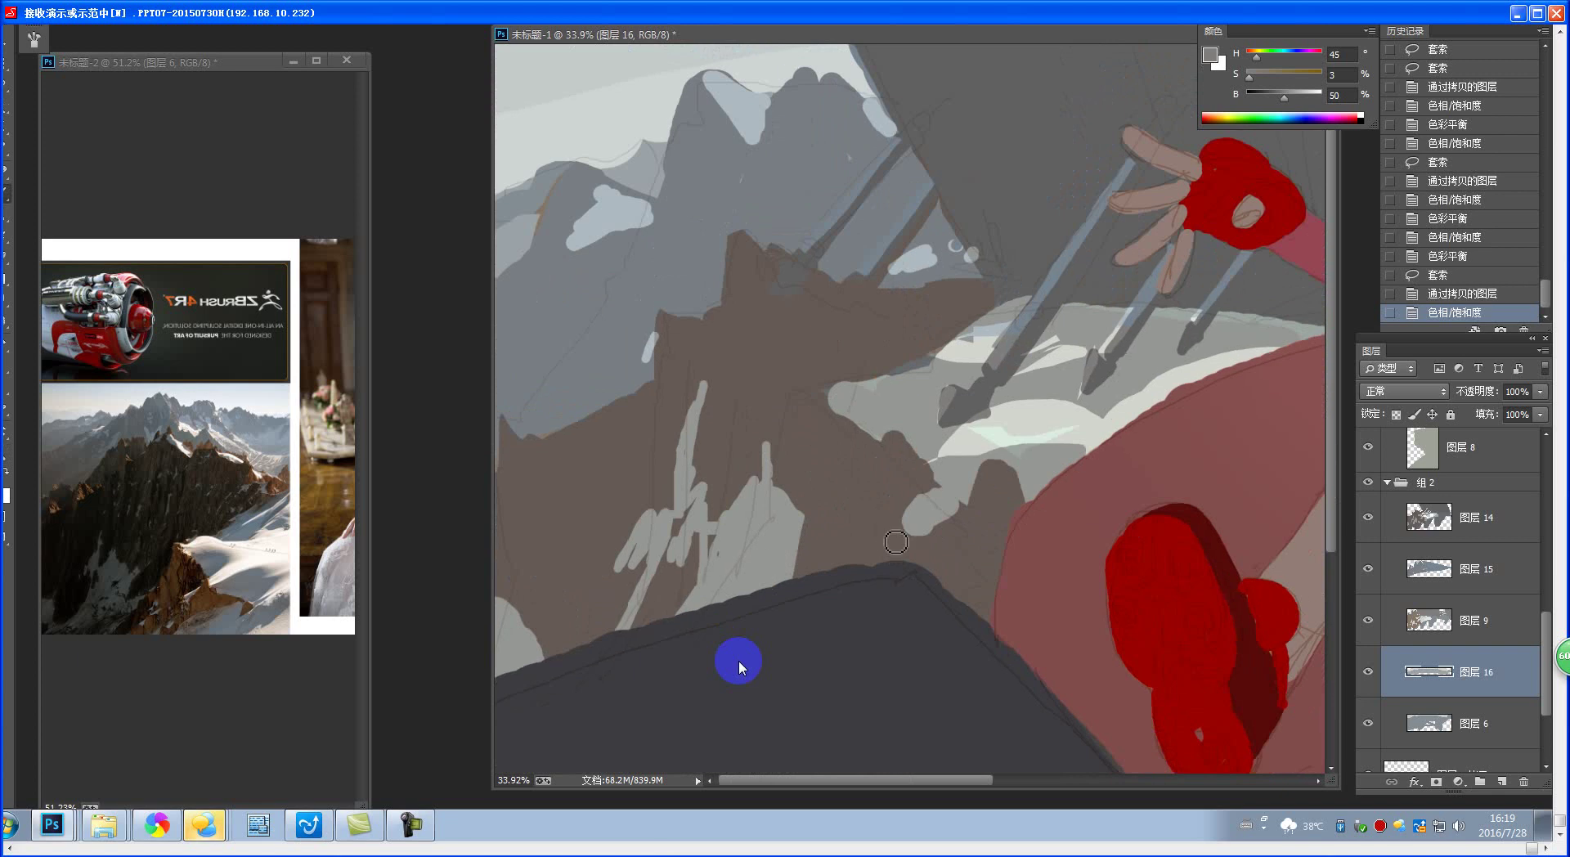
left_click(1493, 525)
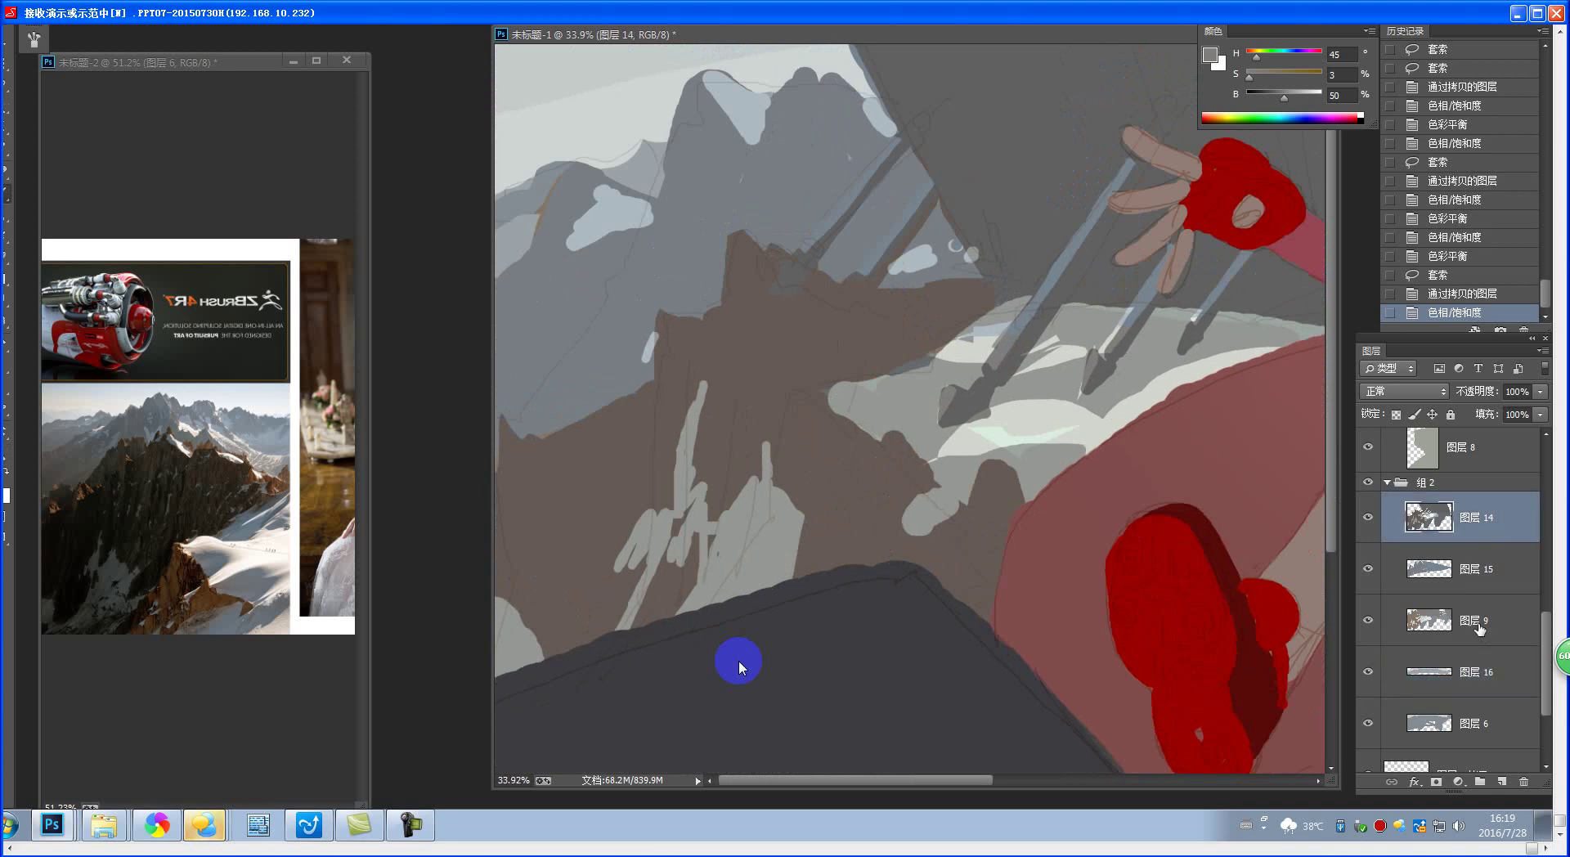
left_click(1501, 784)
- Set the foreground colour to a muted orange, #ba8762 (H 25, S 47, B 73)
left_click(1209, 54)
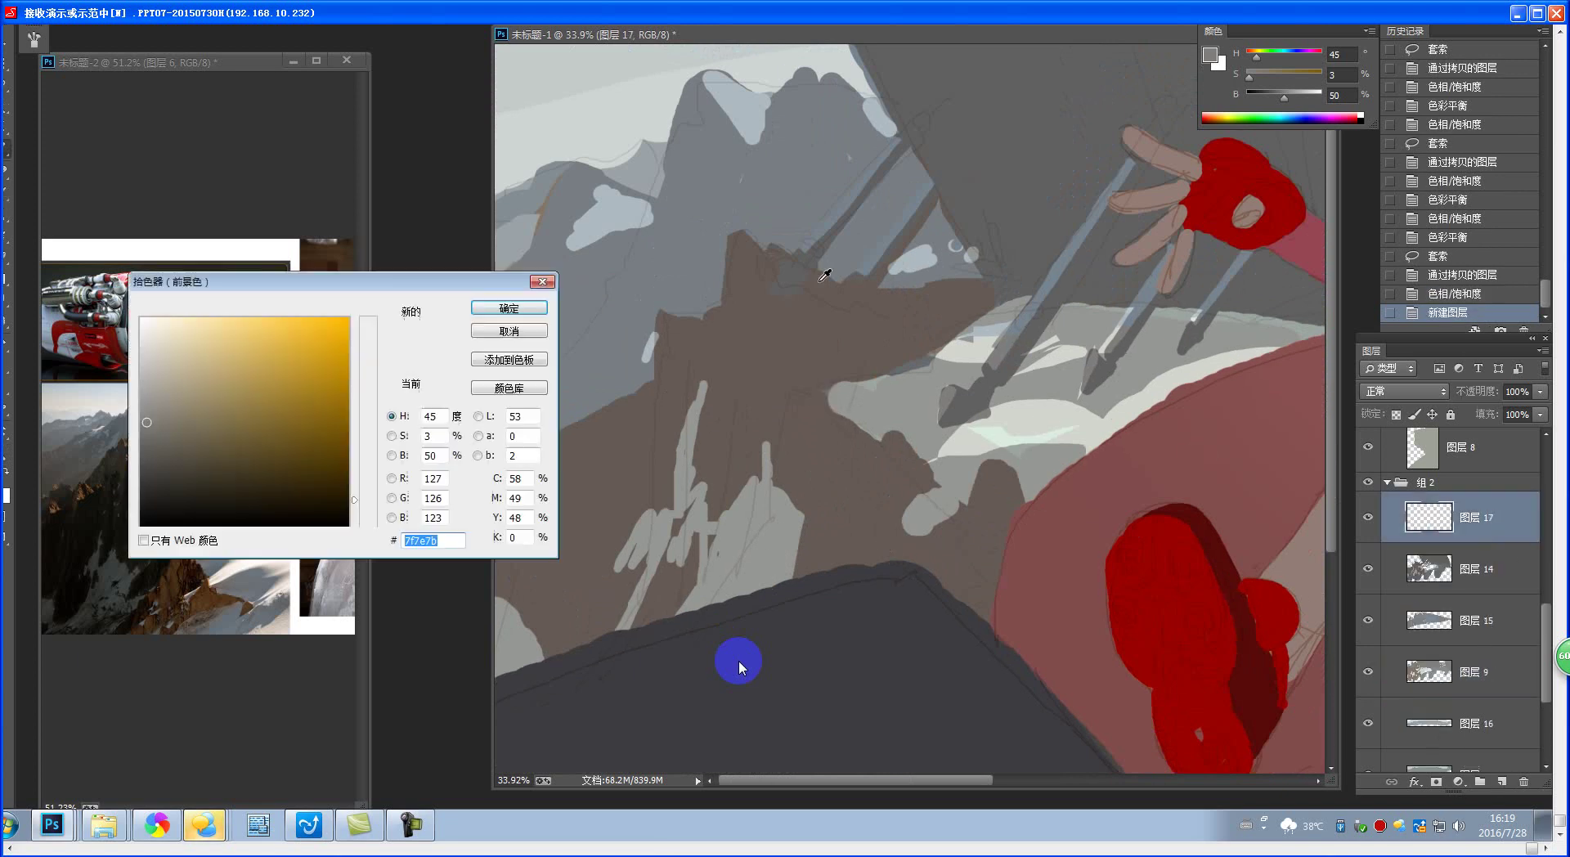
left_click_drag(171, 373, 212, 393)
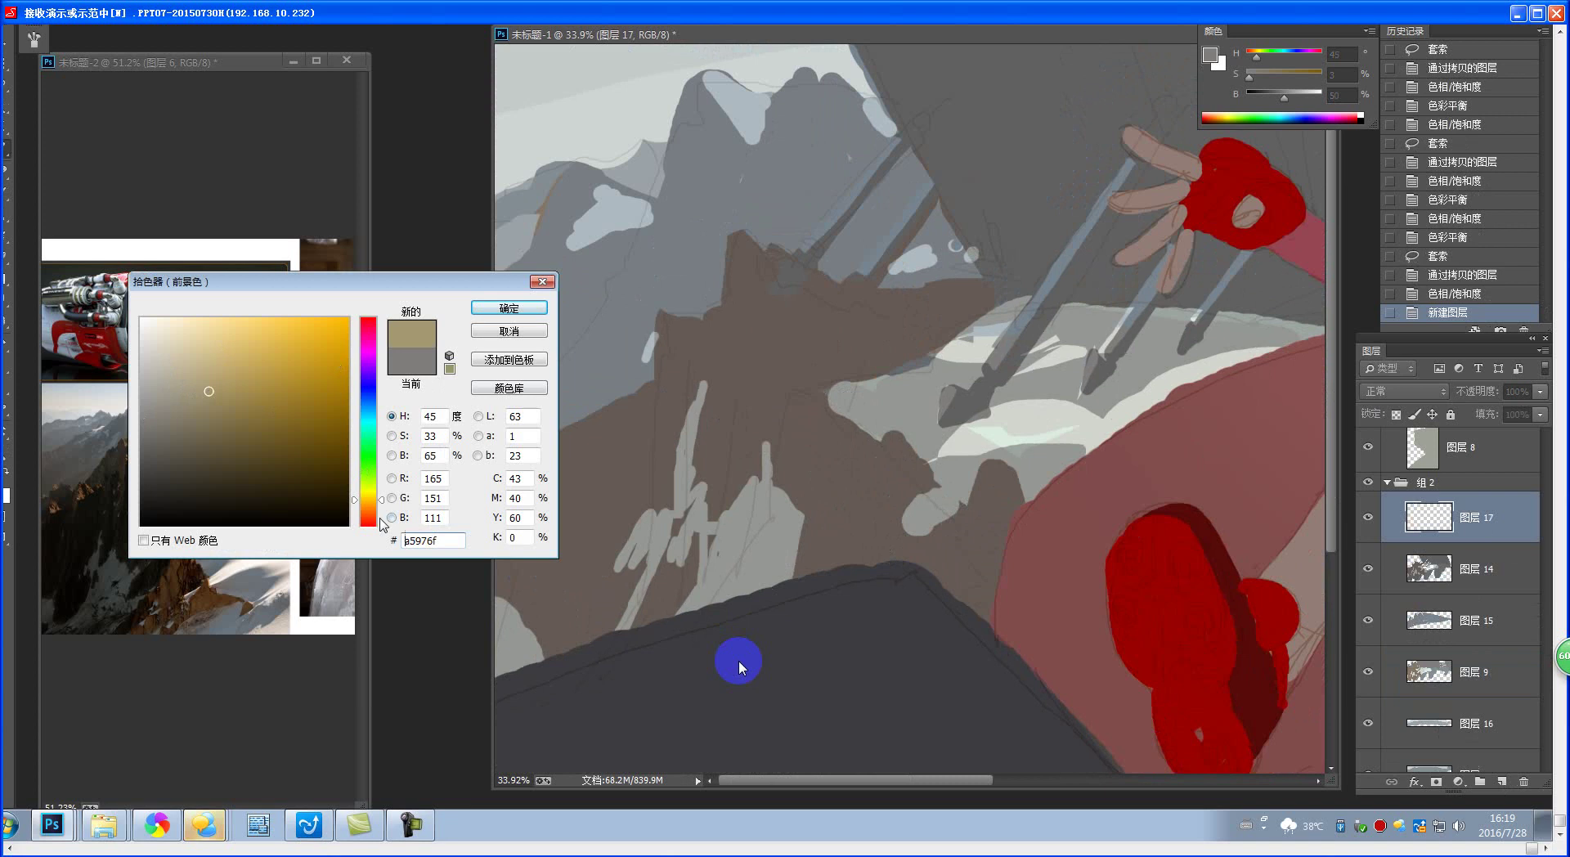
left_click_drag(381, 523, 381, 511)
left_click(246, 379)
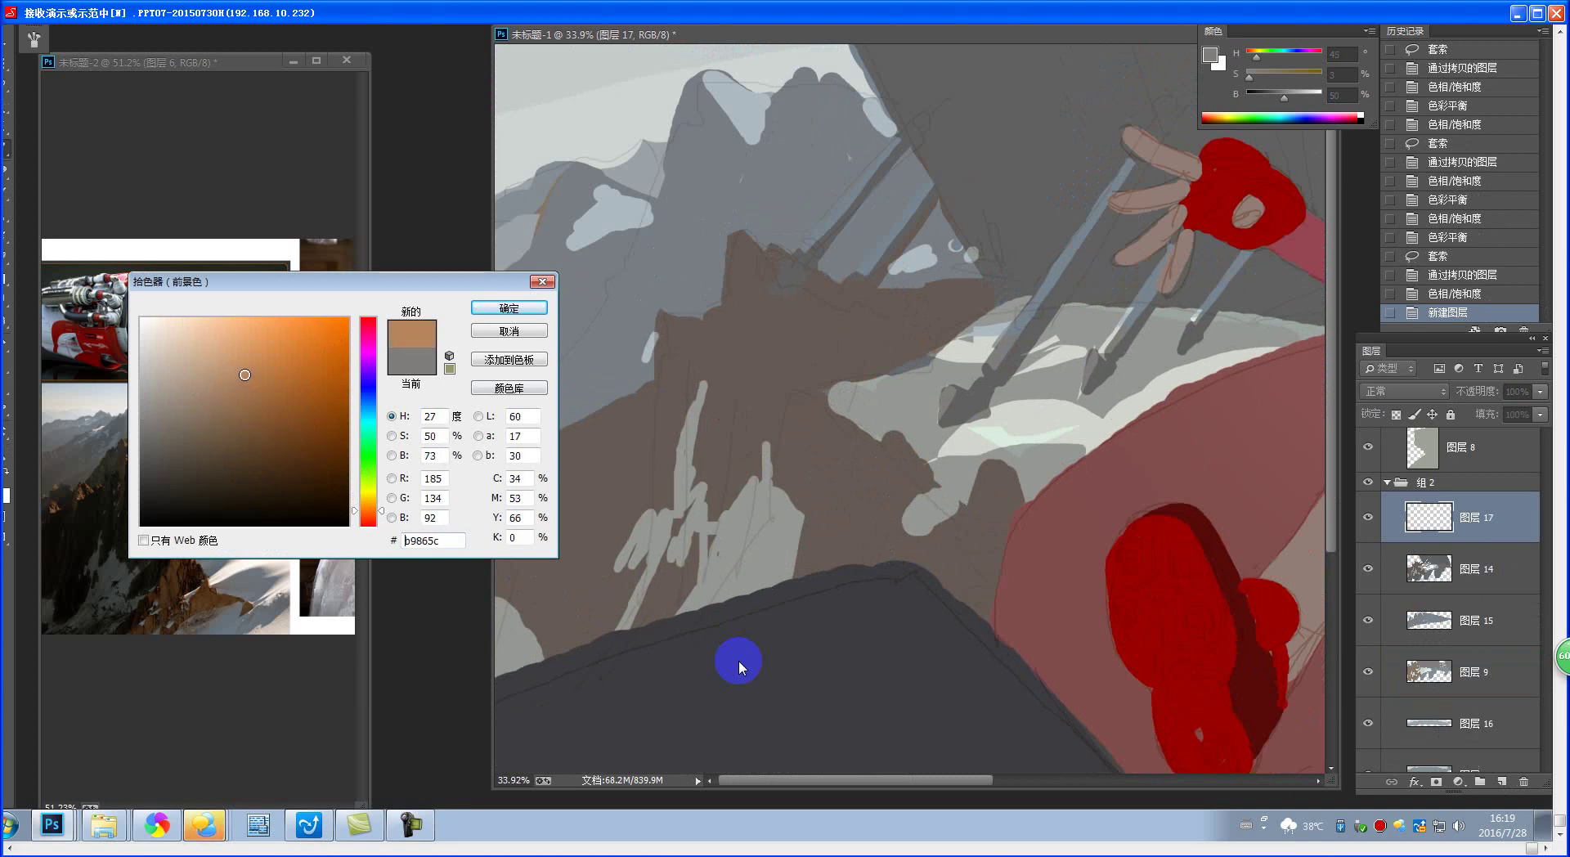
left_click(239, 374)
left_click(381, 513)
left_click_drag(380, 511, 381, 514)
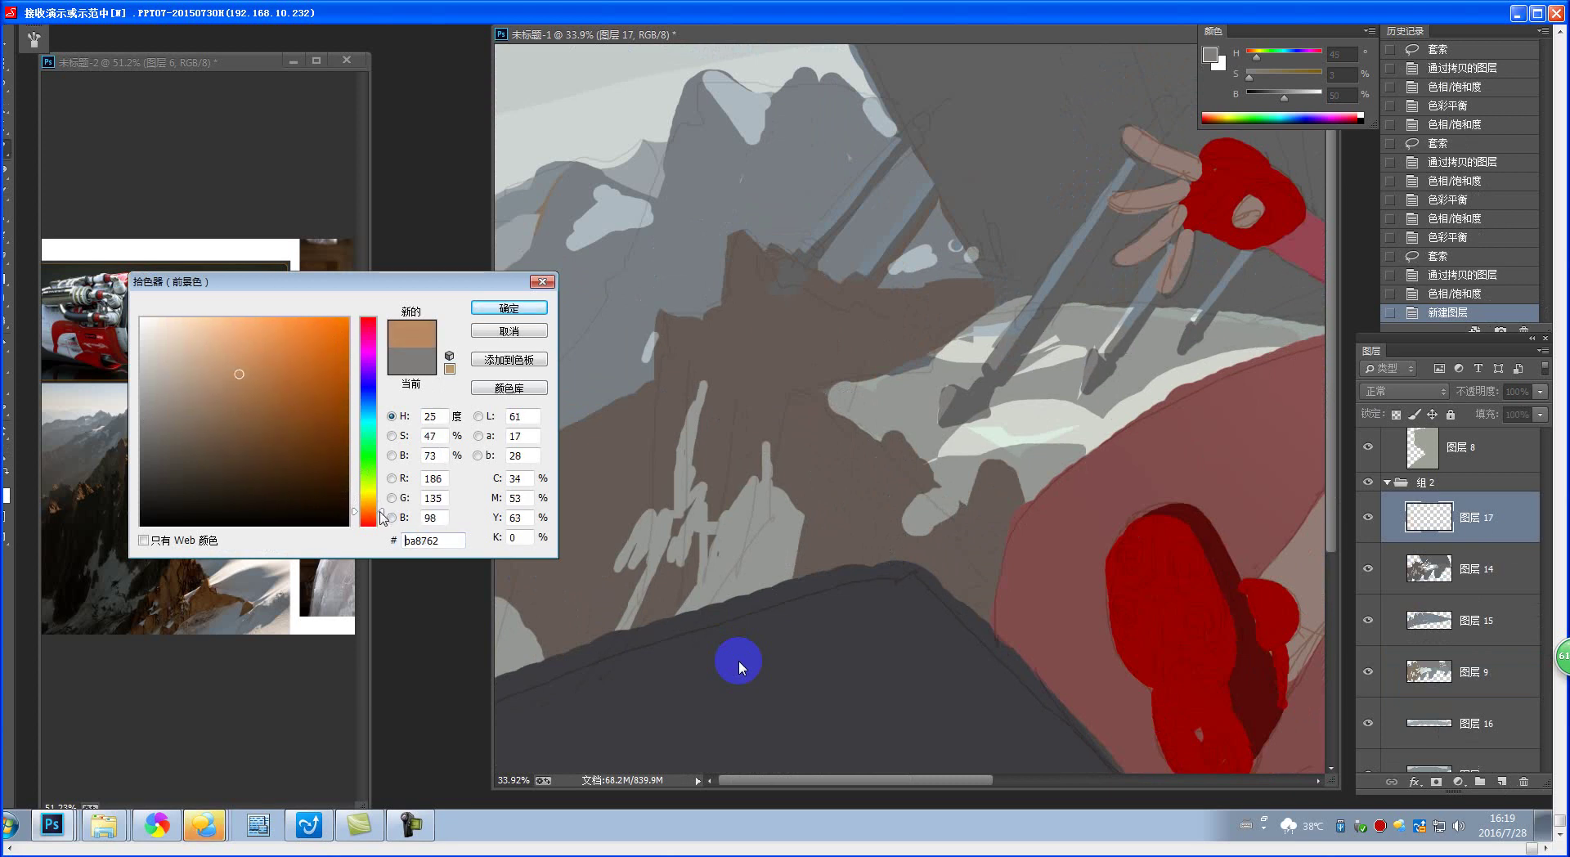
left_click(495, 305)
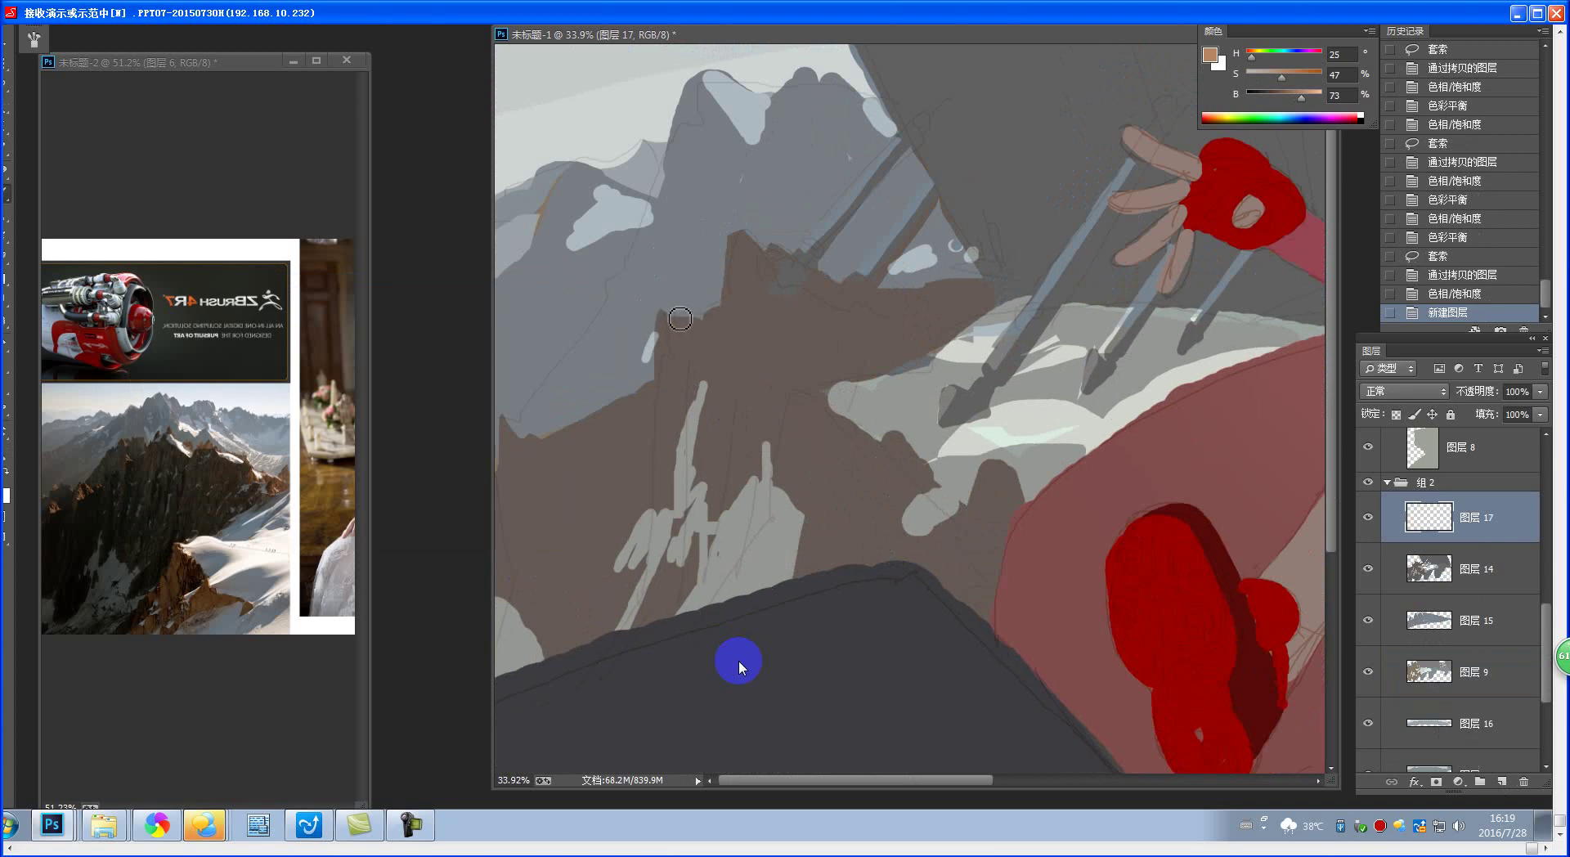
- Paint small orange sunlit patches on the brown rock peaks and the blue-grey slope behind them on 图层 17
left_click_drag(681, 328, 720, 309)
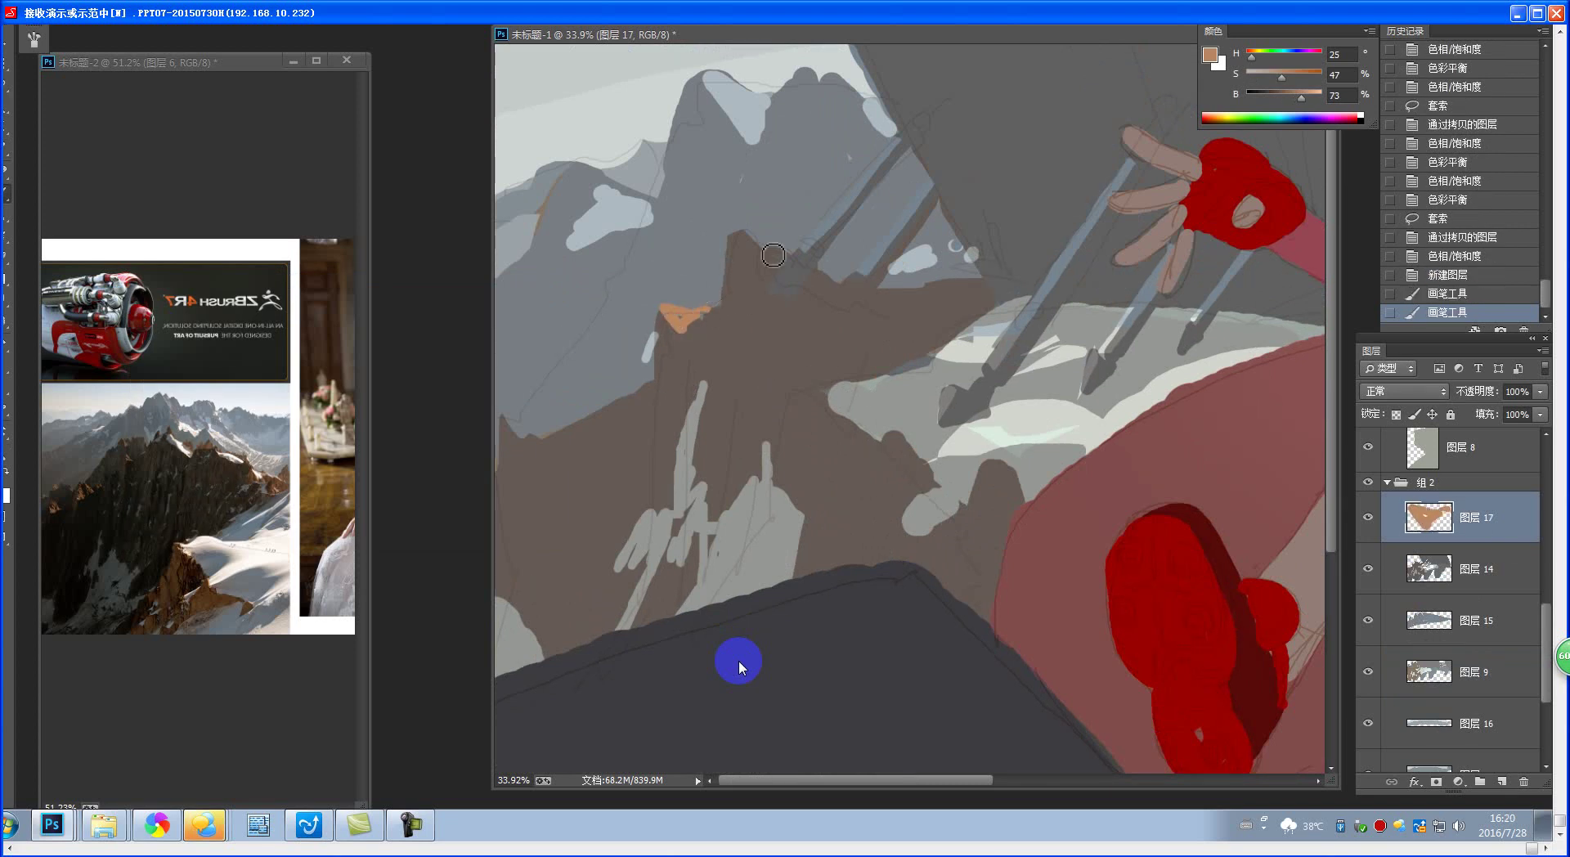
left_click_drag(748, 229, 764, 252)
left_click_drag(753, 231, 771, 246)
left_click(793, 243)
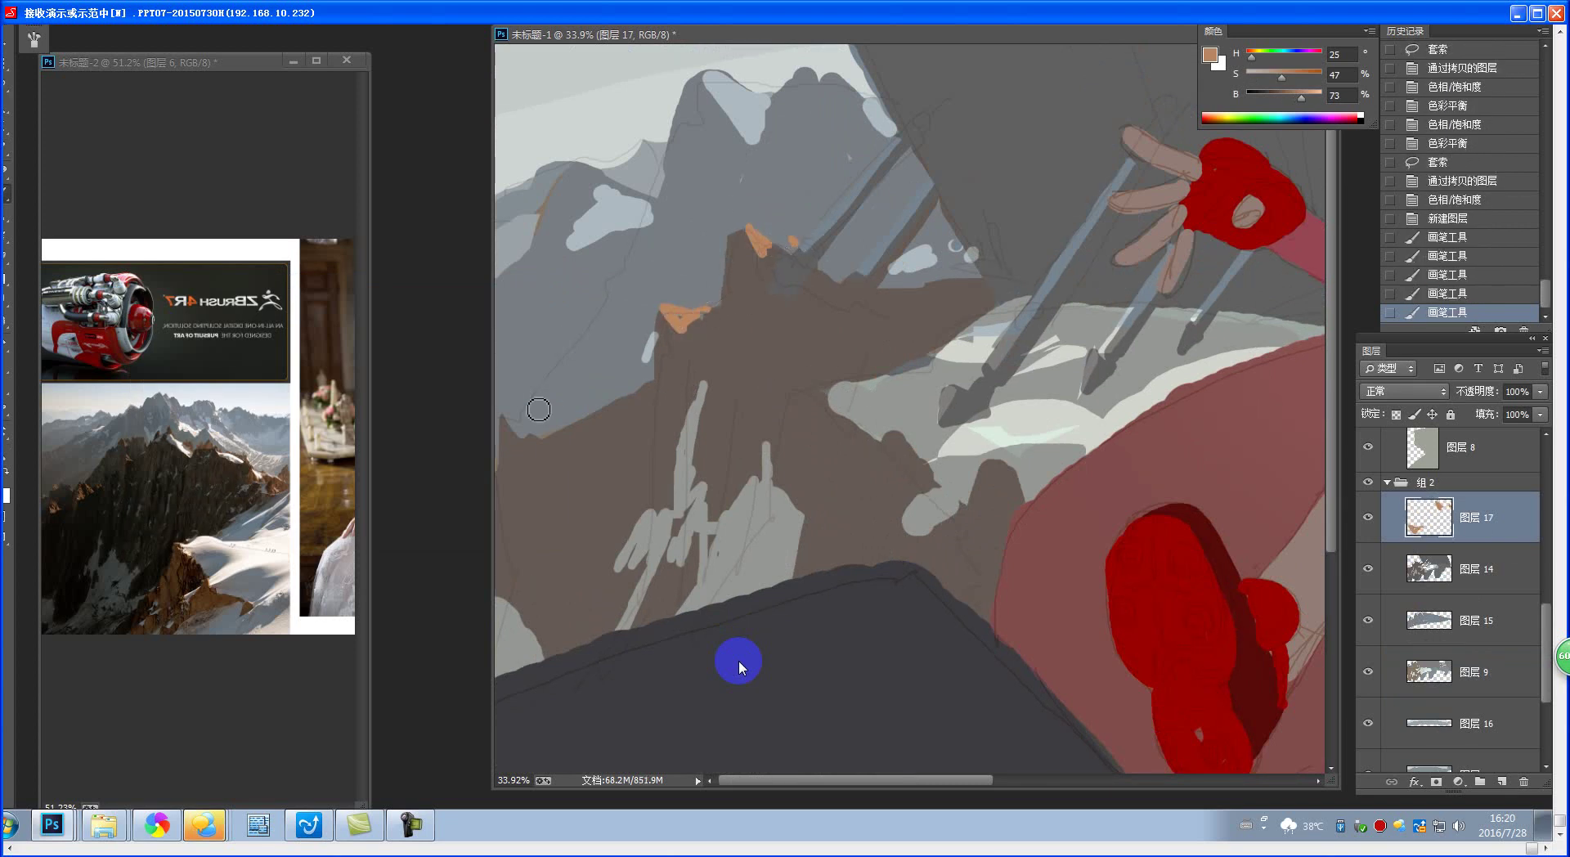
mouse_move(513, 412)
left_mouse_down()
mouse_move(519, 450)
mouse_move(540, 425)
left_mouse_up()
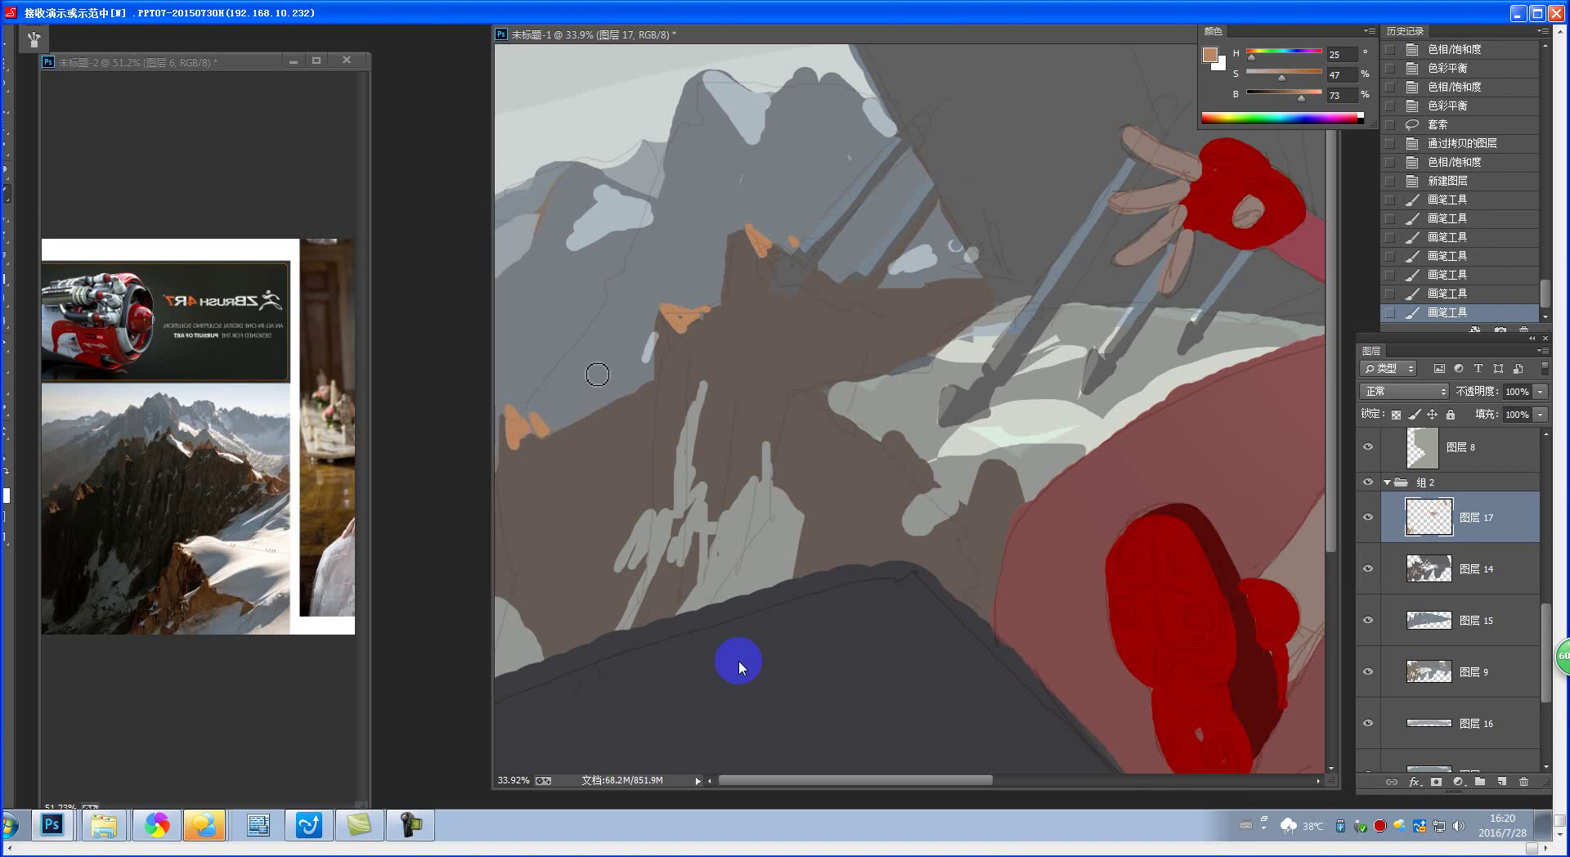
left_click(558, 354)
left_click(605, 327)
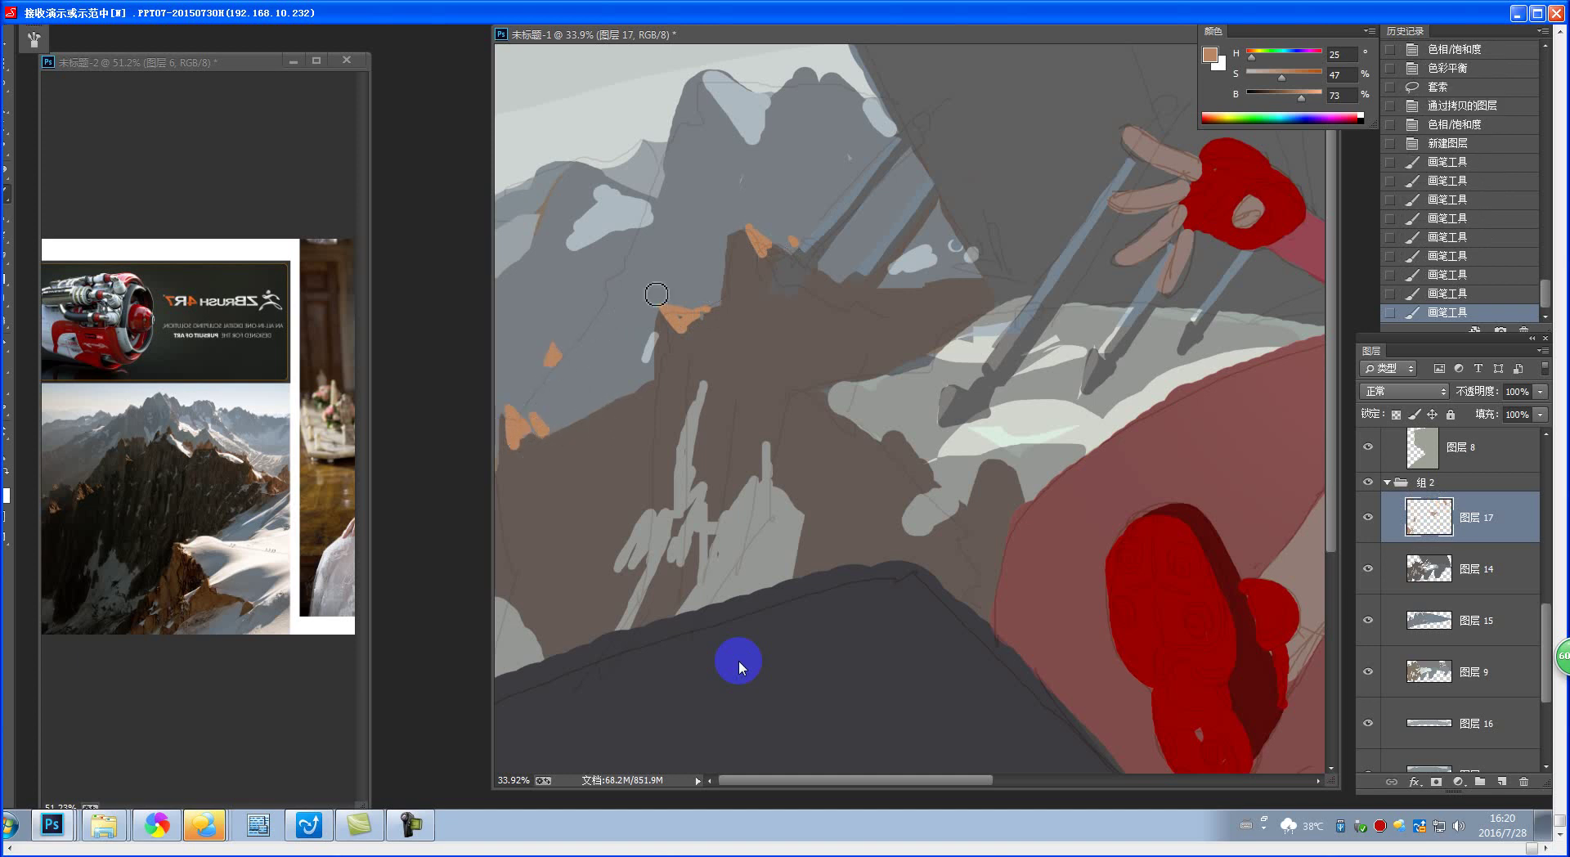
left_click(659, 295)
- Set the foreground colour to a pale warm white with H 34, S 9, B 96
mouse_move(936, 402)
left_mouse_down()
mouse_move(859, 393)
mouse_move(871, 315)
mouse_move(976, 480)
left_mouse_up()
left_click(1209, 55)
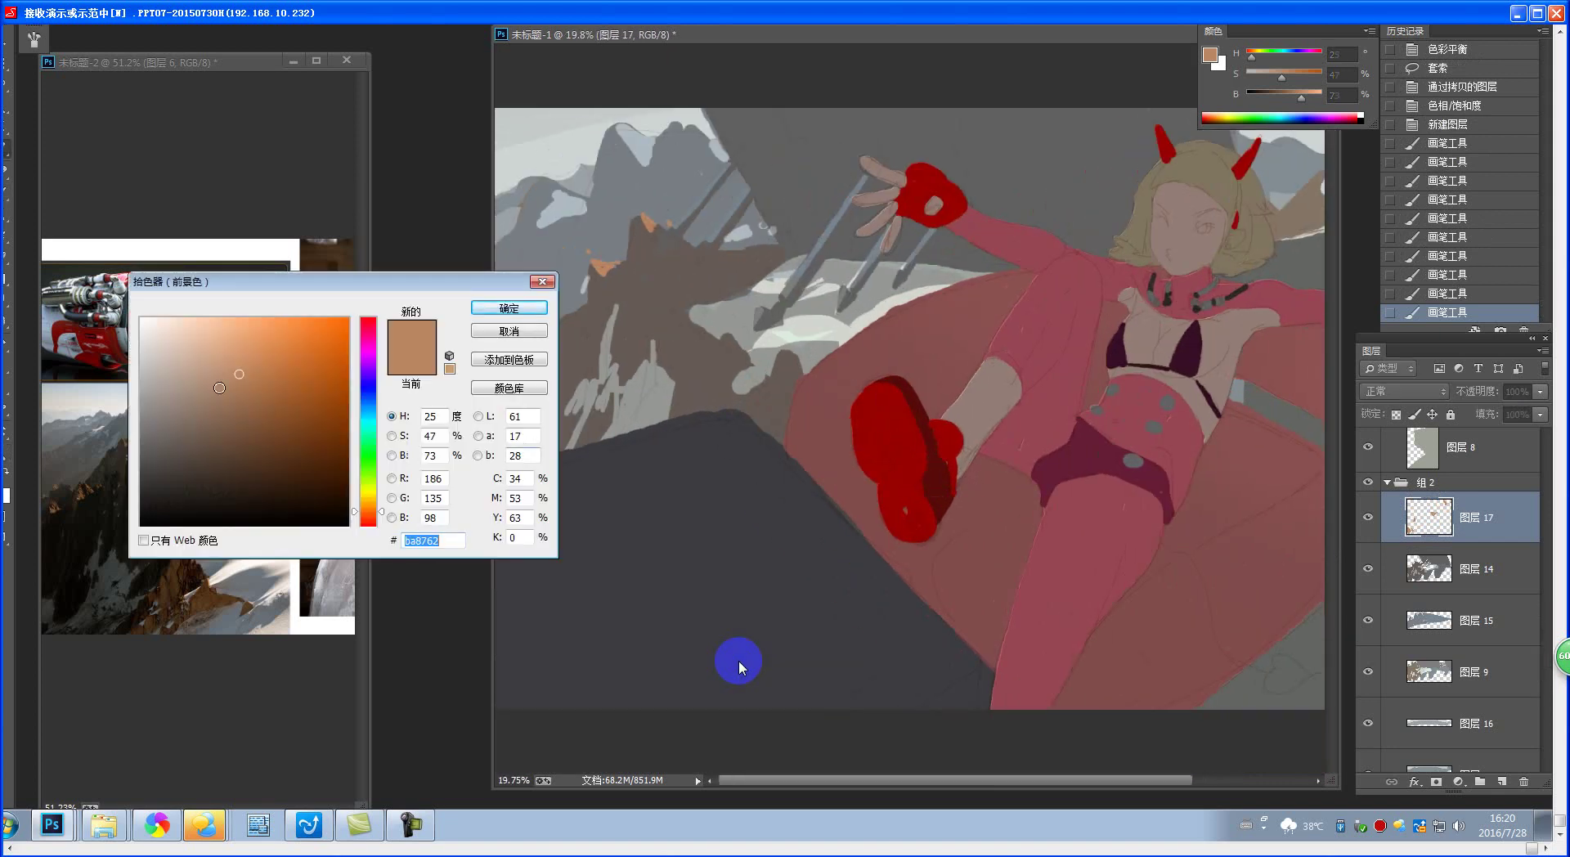
left_click_drag(219, 387, 151, 336)
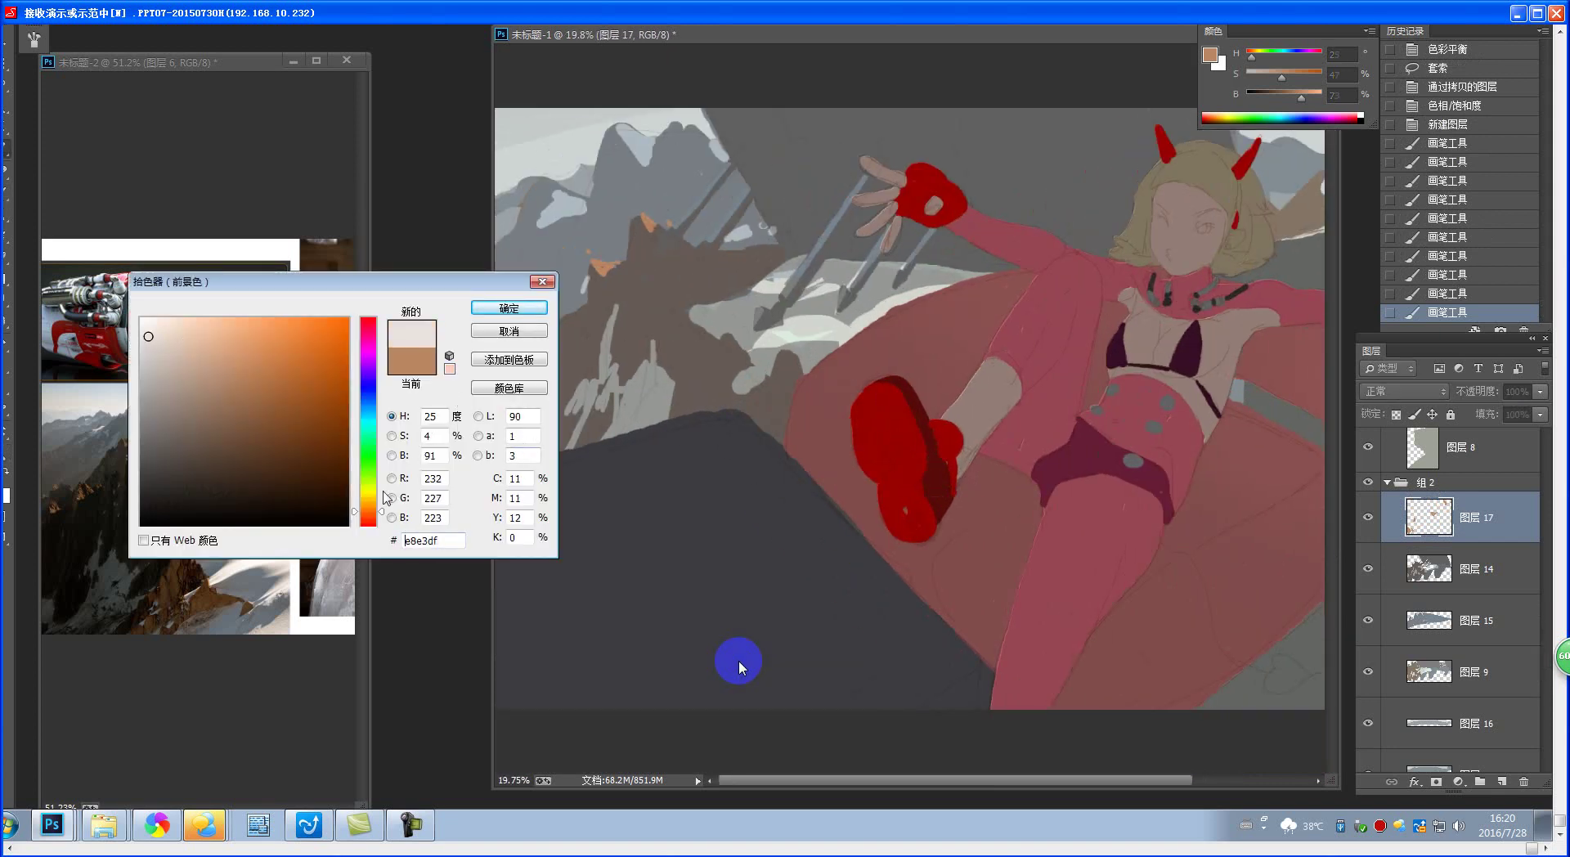
left_click(380, 507)
left_click_drag(153, 330, 158, 325)
left_click(508, 308)
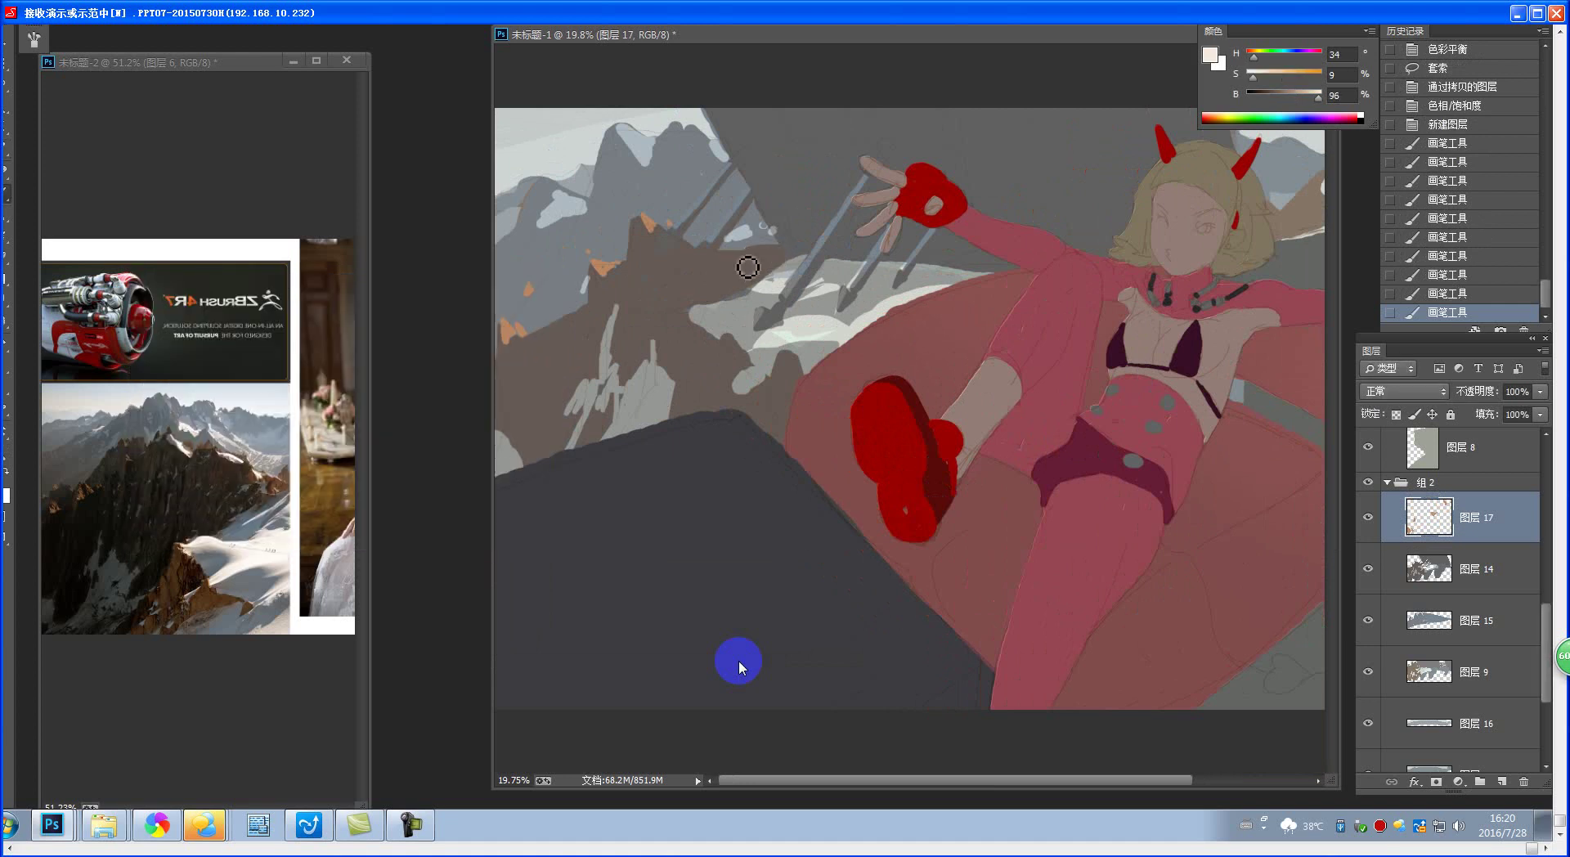
- Paint pale warm-white sunlit snow patches on 图层 17 across the mountain slopes behind the claws and beside the red sofa
mouse_move(750, 221)
left_mouse_down()
mouse_move(734, 248)
mouse_move(772, 243)
mouse_move(760, 226)
mouse_move(776, 242)
mouse_move(737, 253)
mouse_move(752, 255)
mouse_move(704, 238)
left_mouse_up()
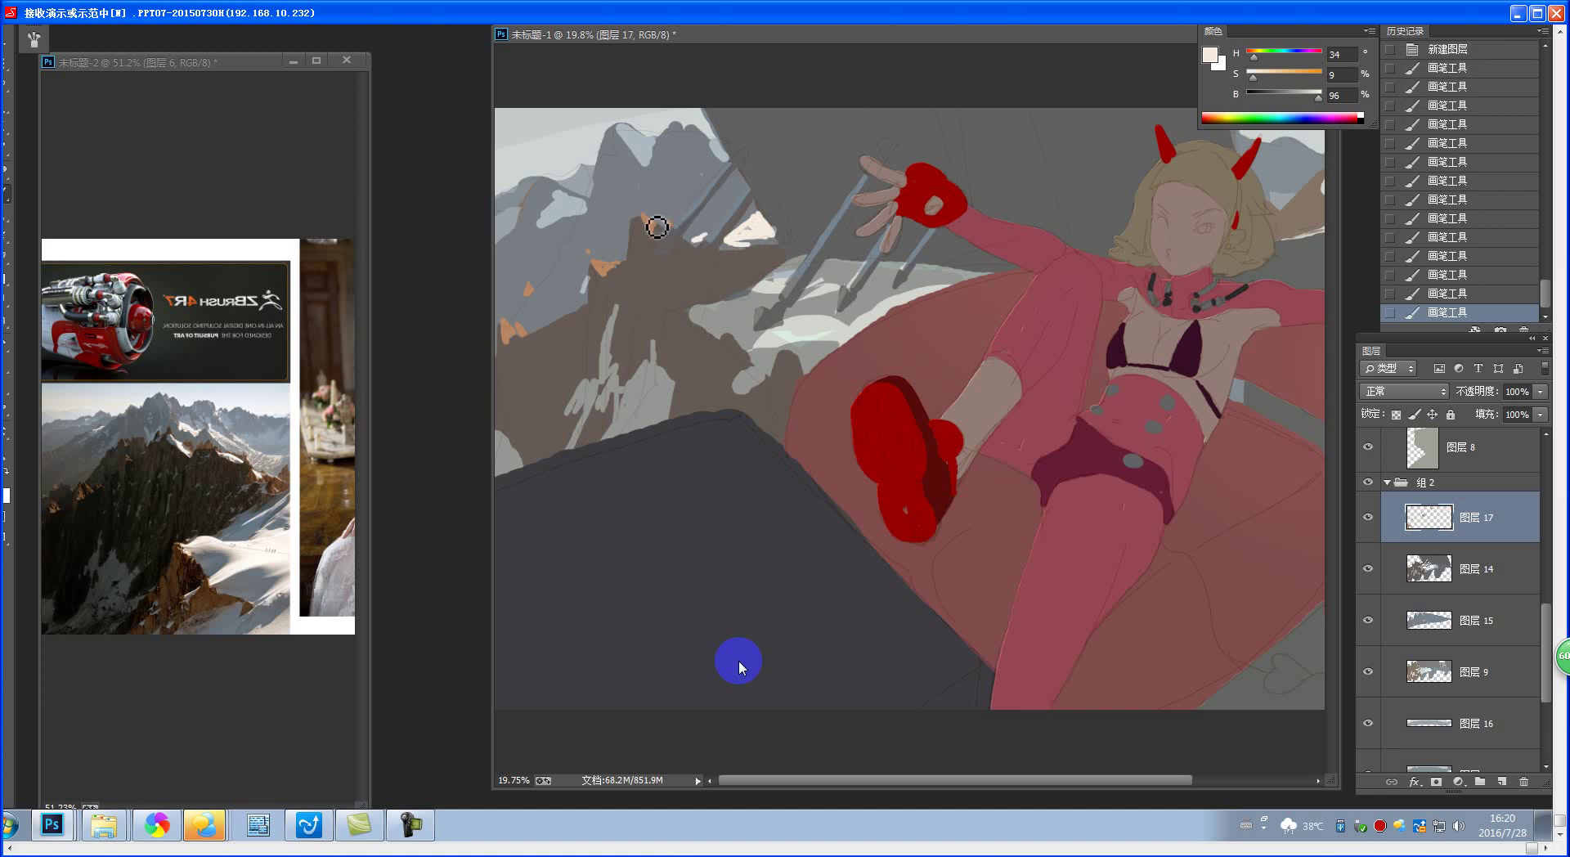
left_click_drag(693, 184, 762, 214)
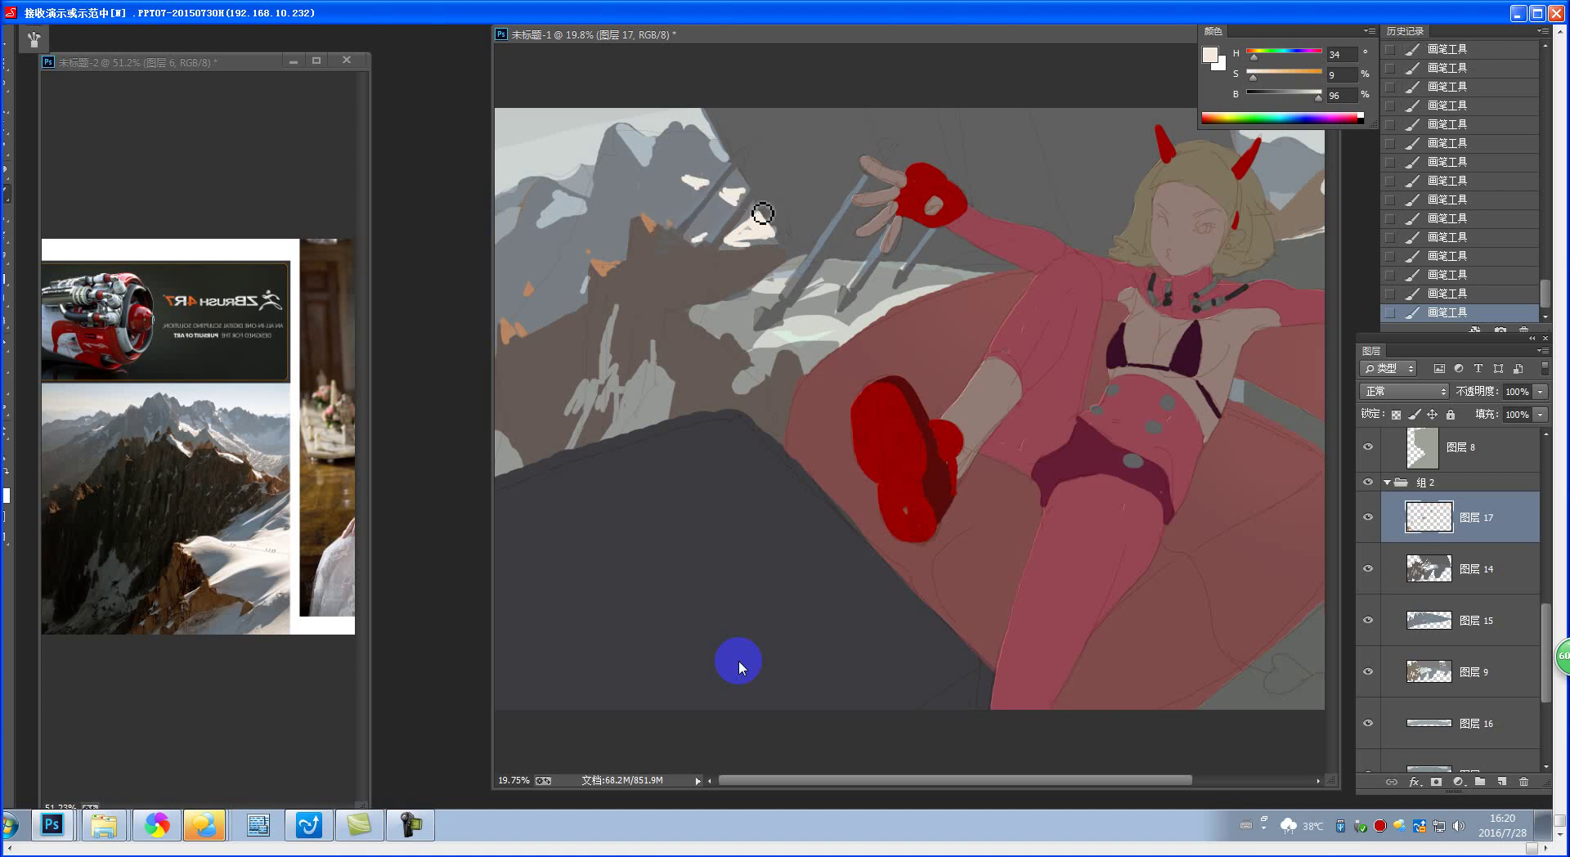
scroll(725, 262, "down", 3)
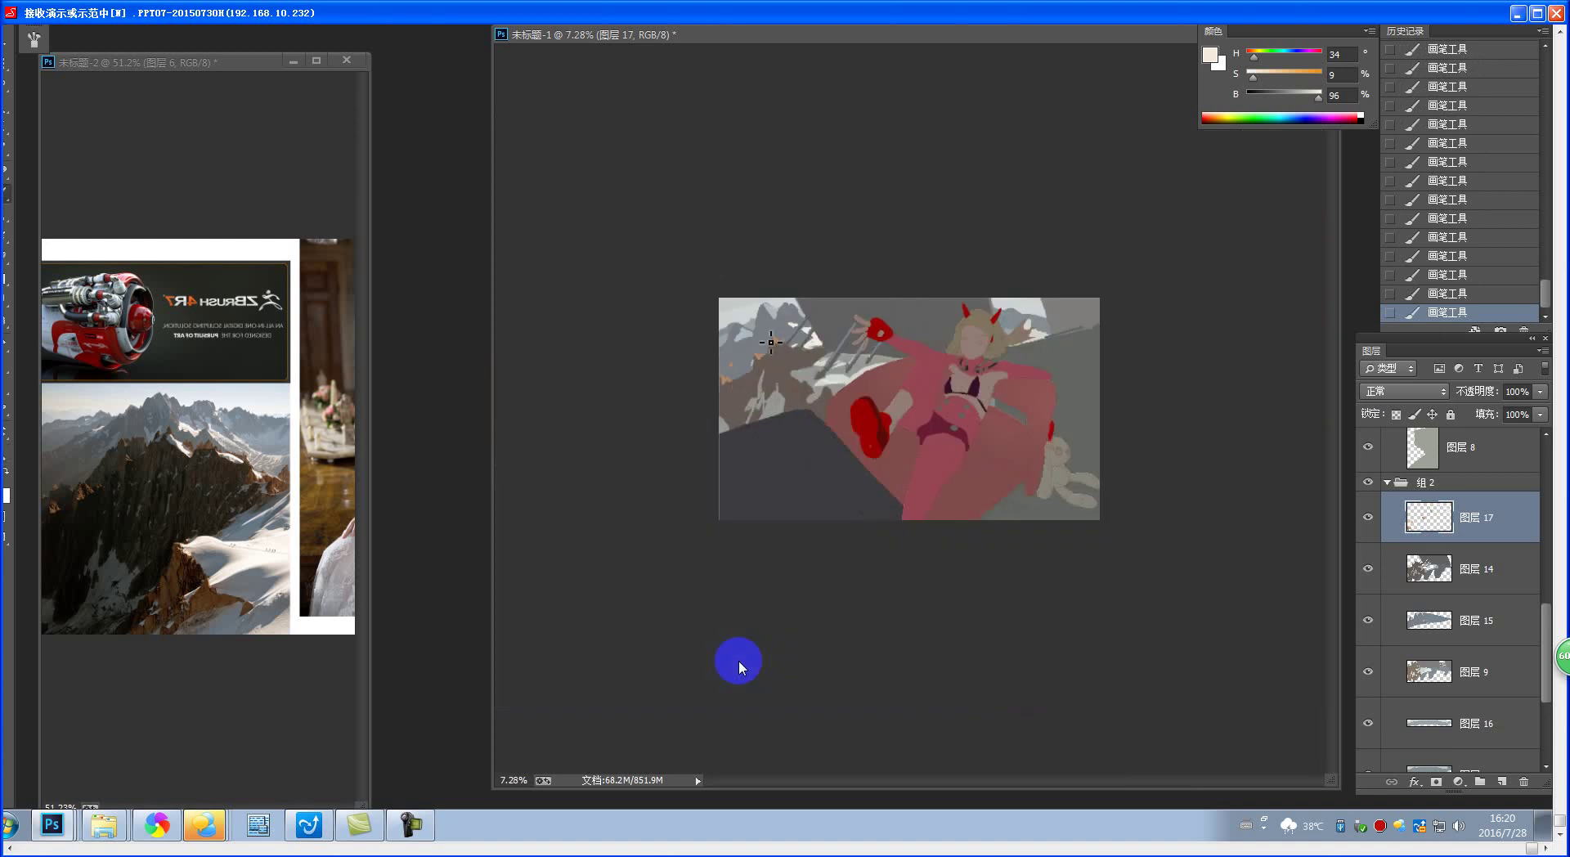
scroll(817, 345, "up", 2)
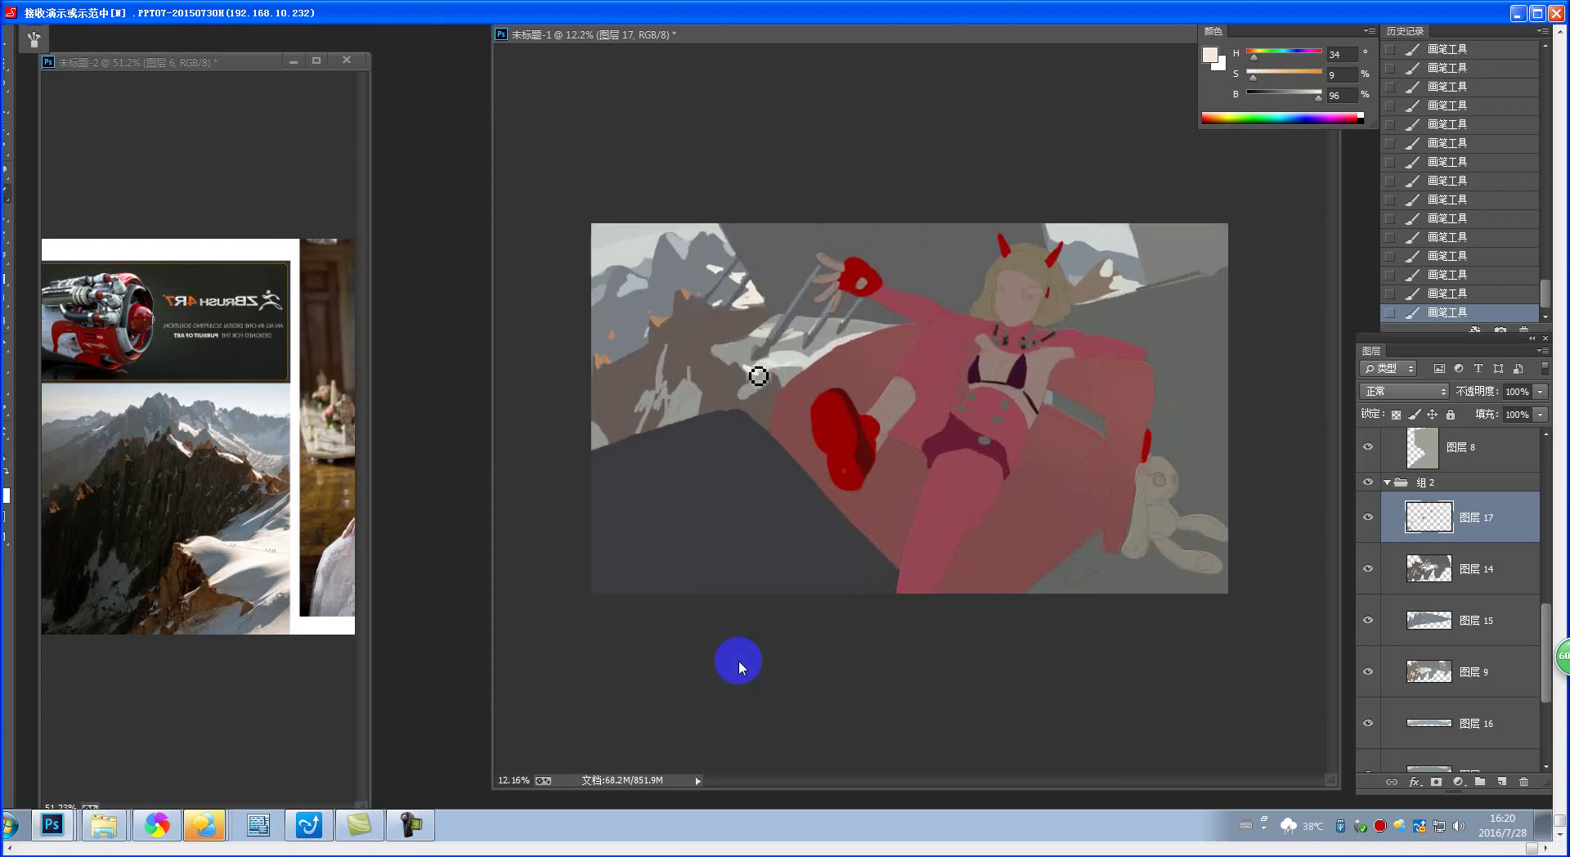
mouse_move(759, 375)
left_mouse_down()
mouse_move(806, 368)
mouse_move(773, 376)
mouse_move(827, 357)
left_mouse_up()
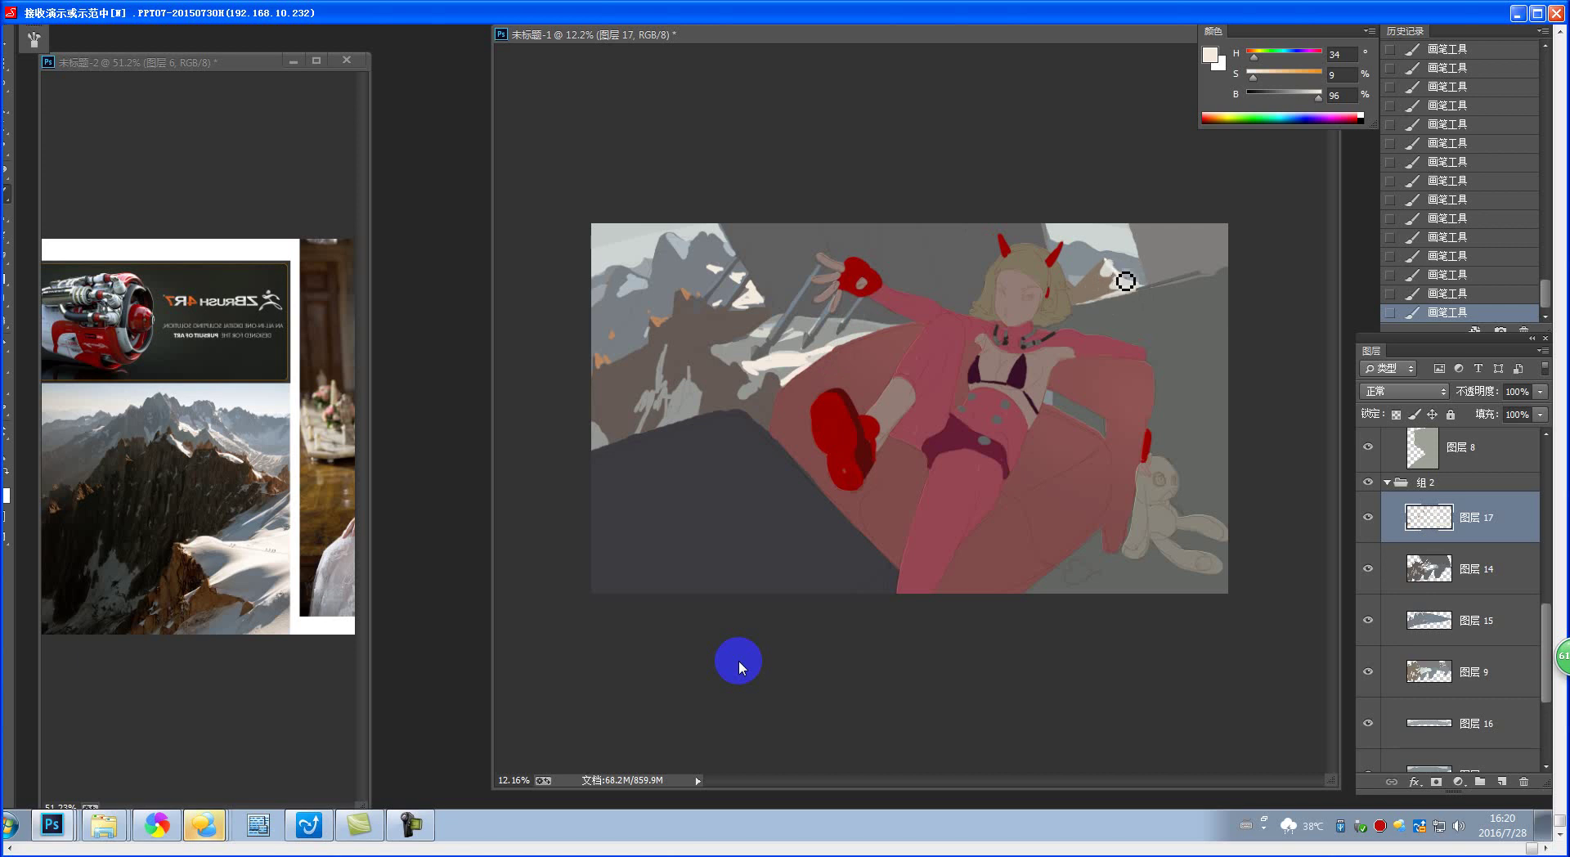
- Paint pale warm-white snow highlights on the mountain slopes to the right of the woman's head on 图层 17
mouse_move(1129, 281)
left_mouse_down()
mouse_move(1153, 295)
mouse_move(1090, 255)
mouse_move(1142, 268)
mouse_move(1141, 247)
left_mouse_up()
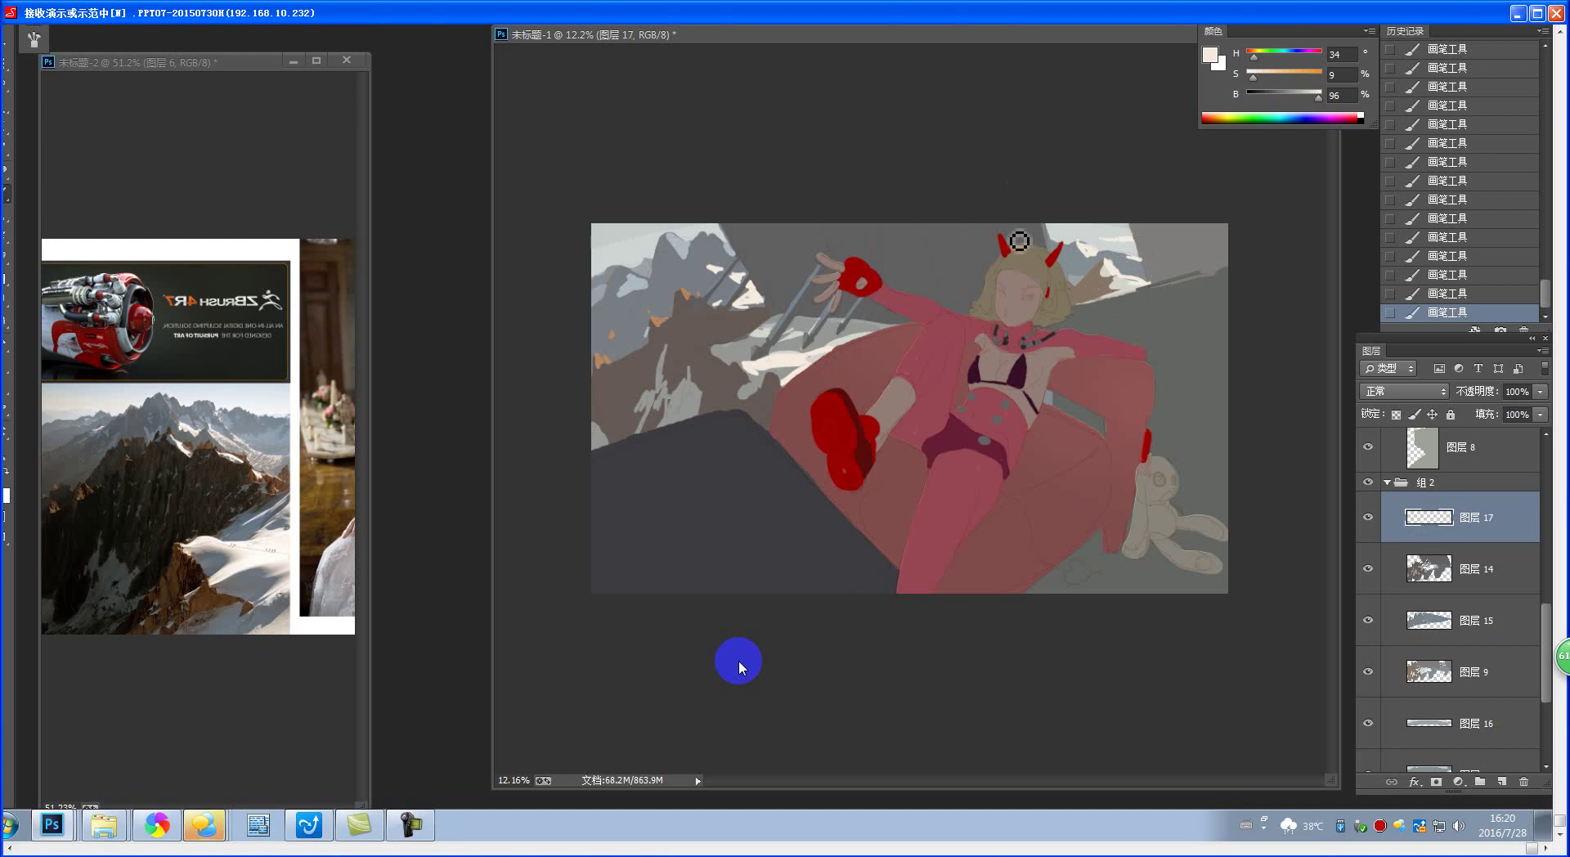
scroll(1019, 423, "down", 3)
scroll(1018, 423, "up", 3)
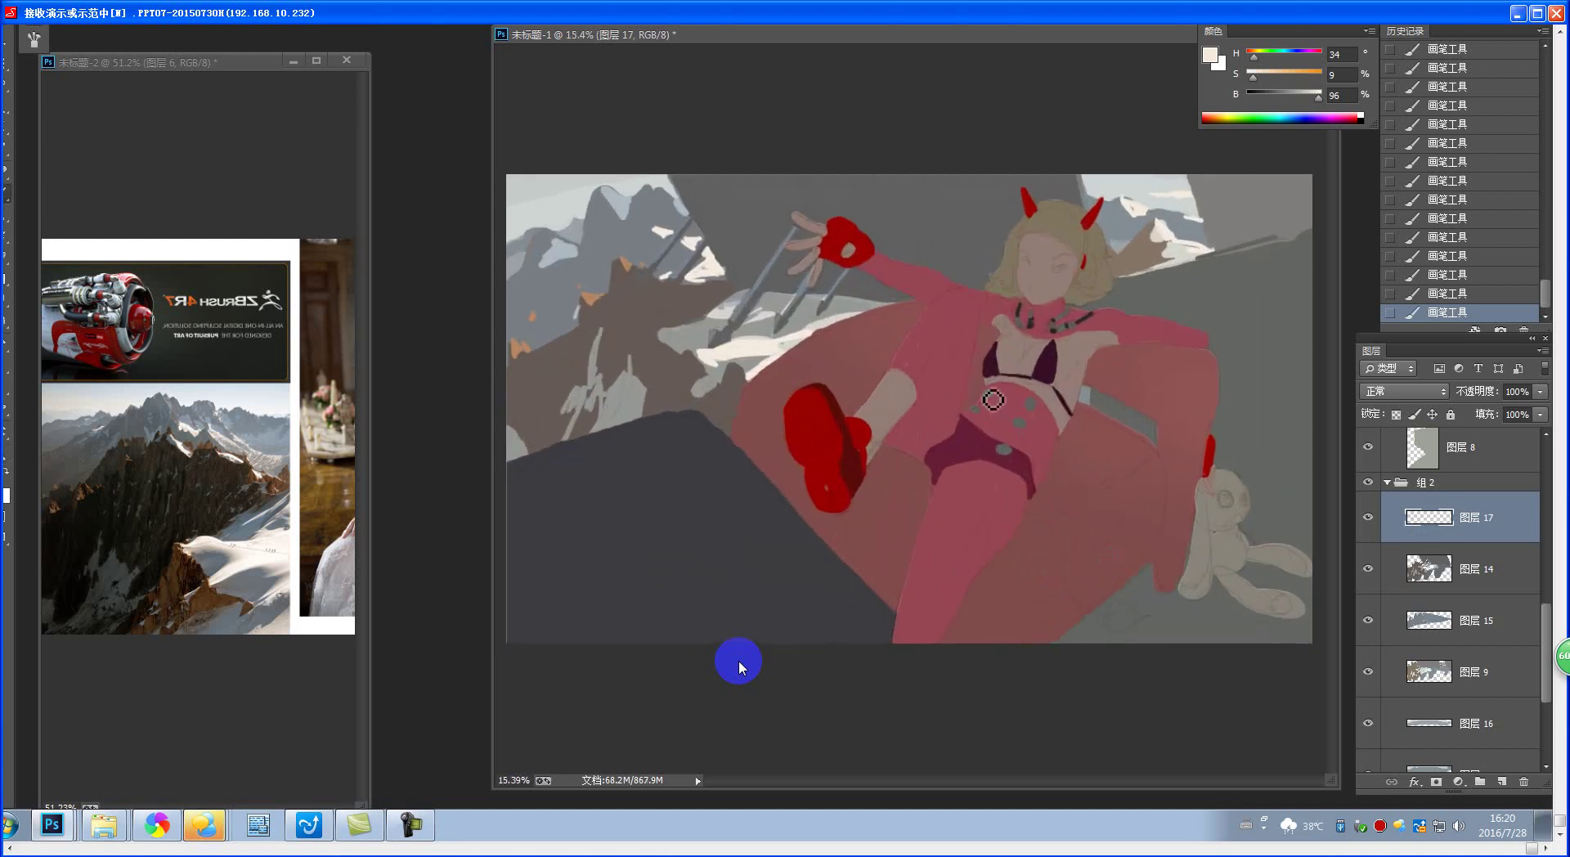
scroll(1026, 462, "down", 1)
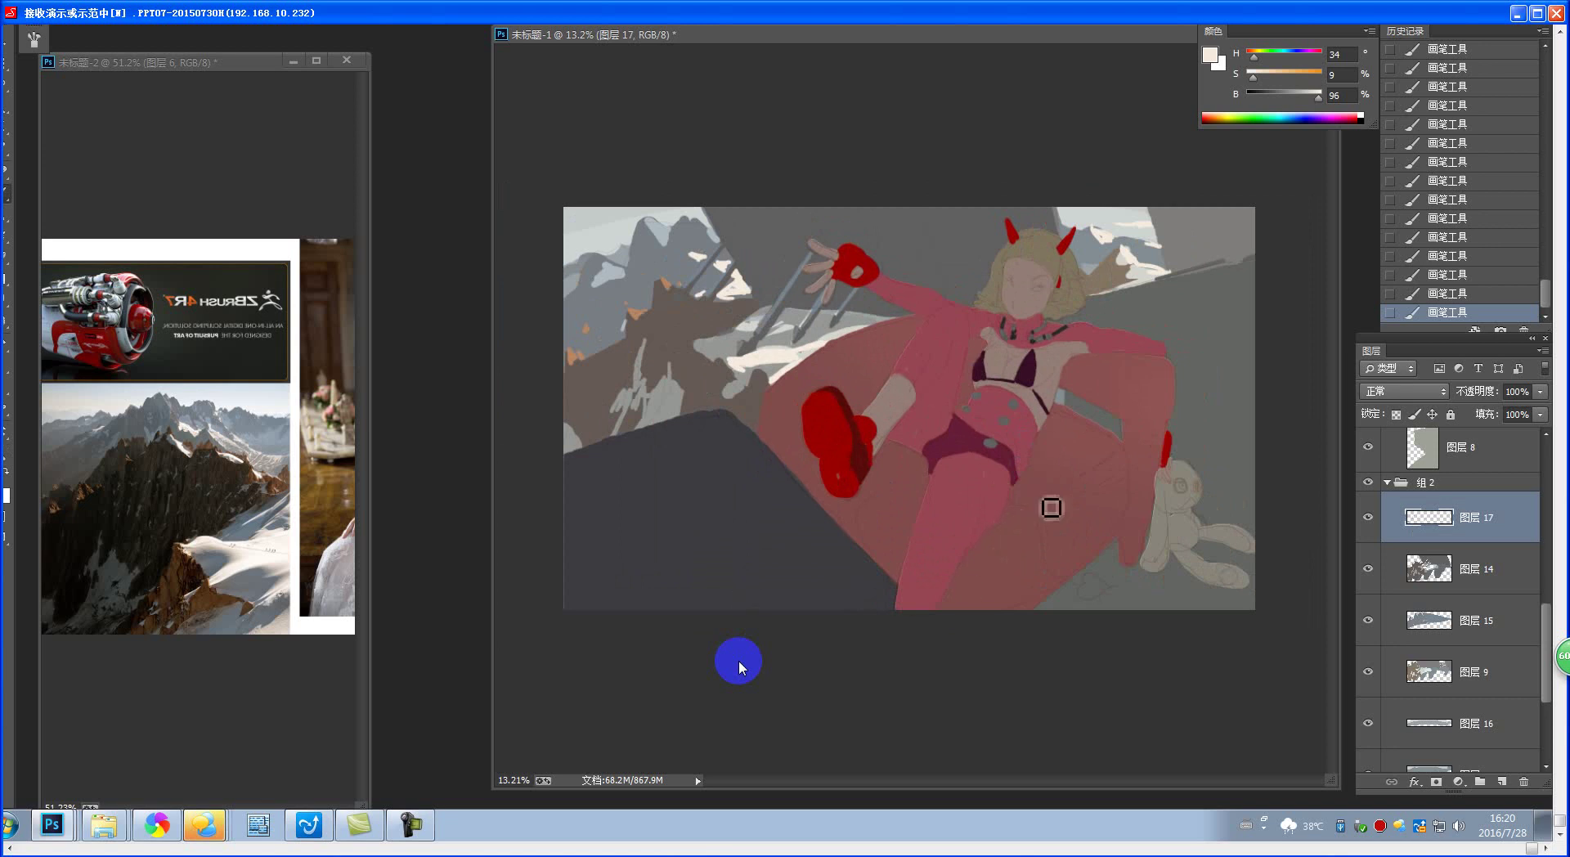
- Collapse the mountain layer group 组 2 and make 图层 13 the active layer
left_click(1388, 483)
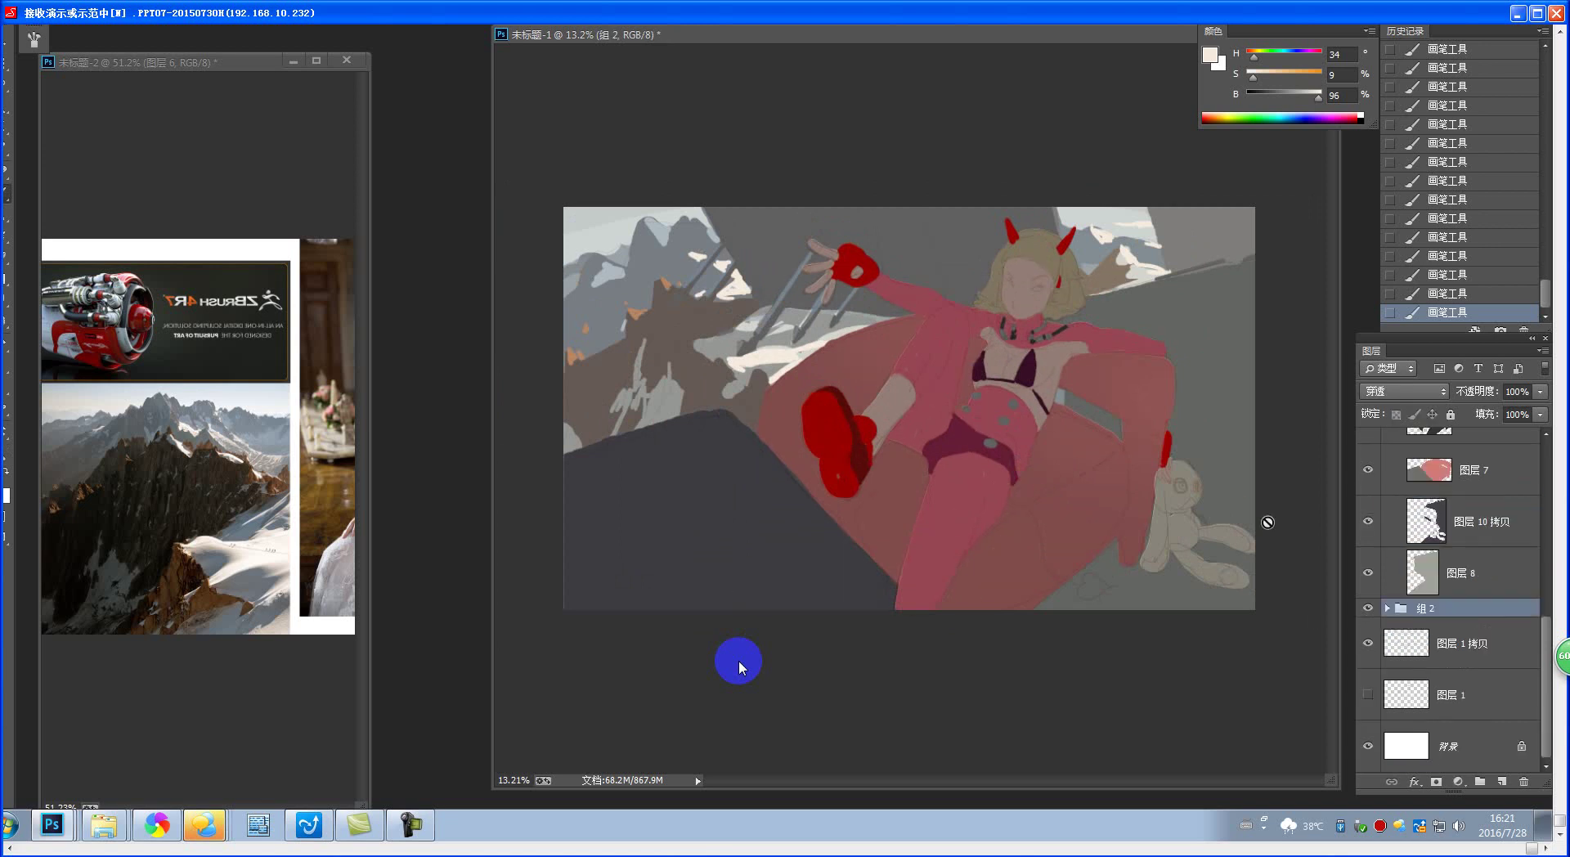
scroll(1544, 634, "up", 3)
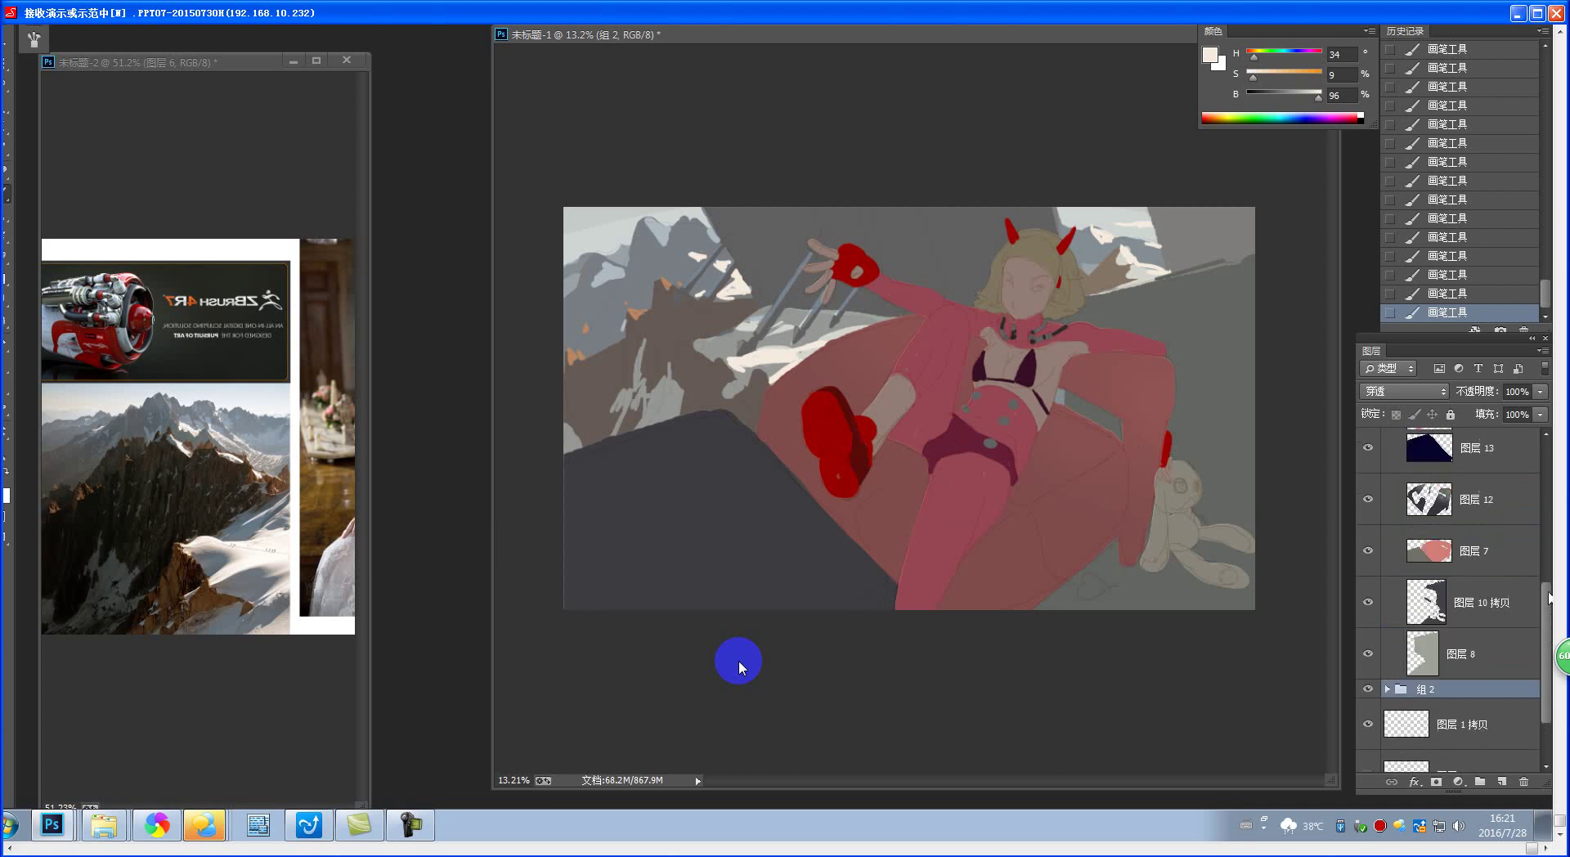
left_click(1454, 562)
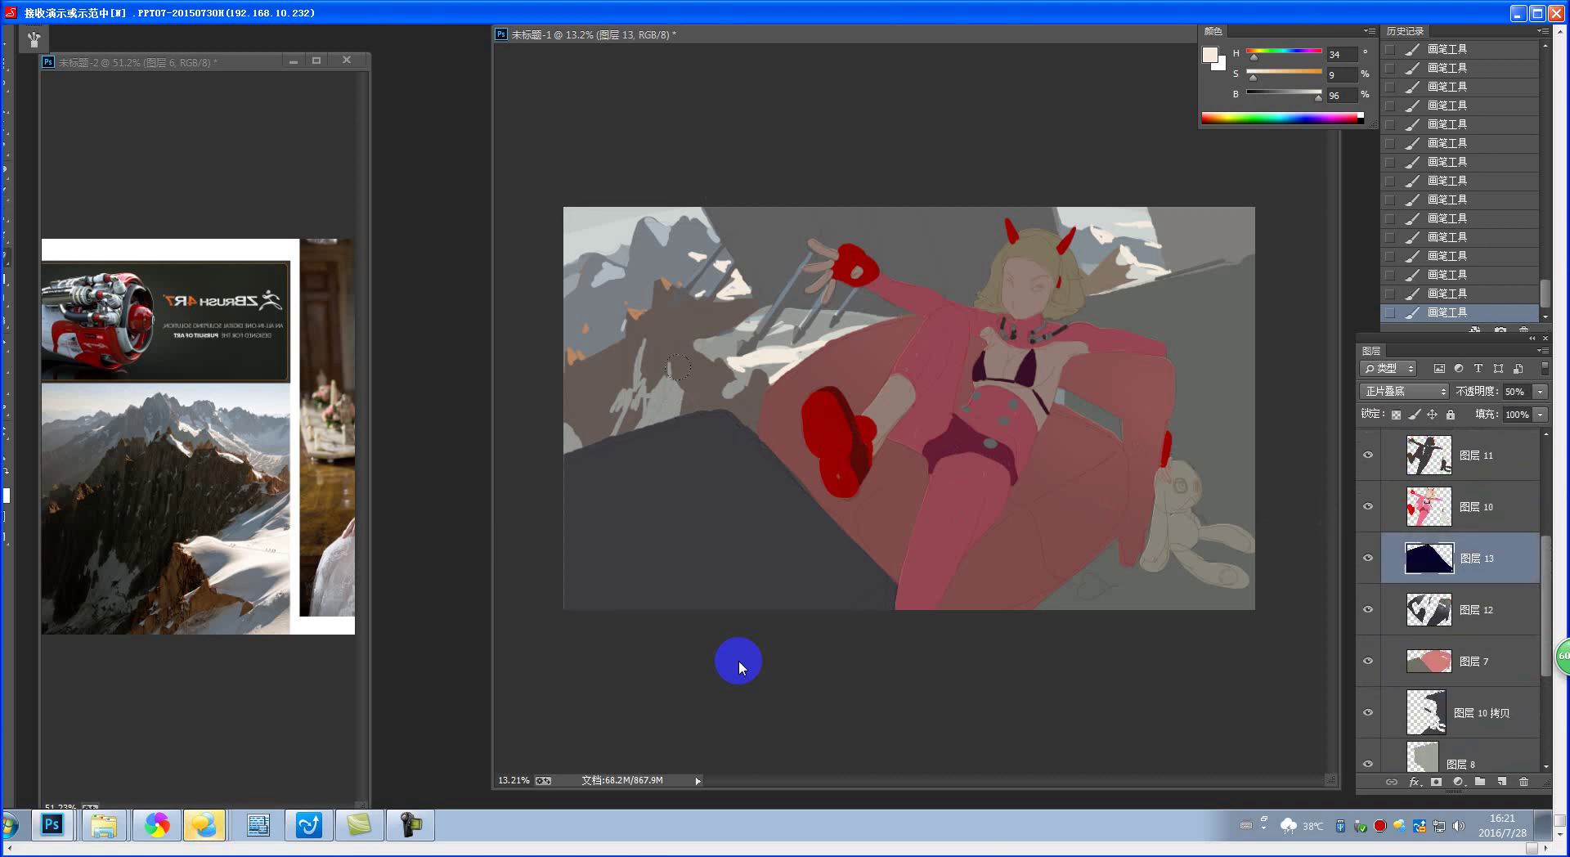
- Set the eraser to the 60-pixel tapered brush preset
right_click(735, 401)
right_click(784, 449)
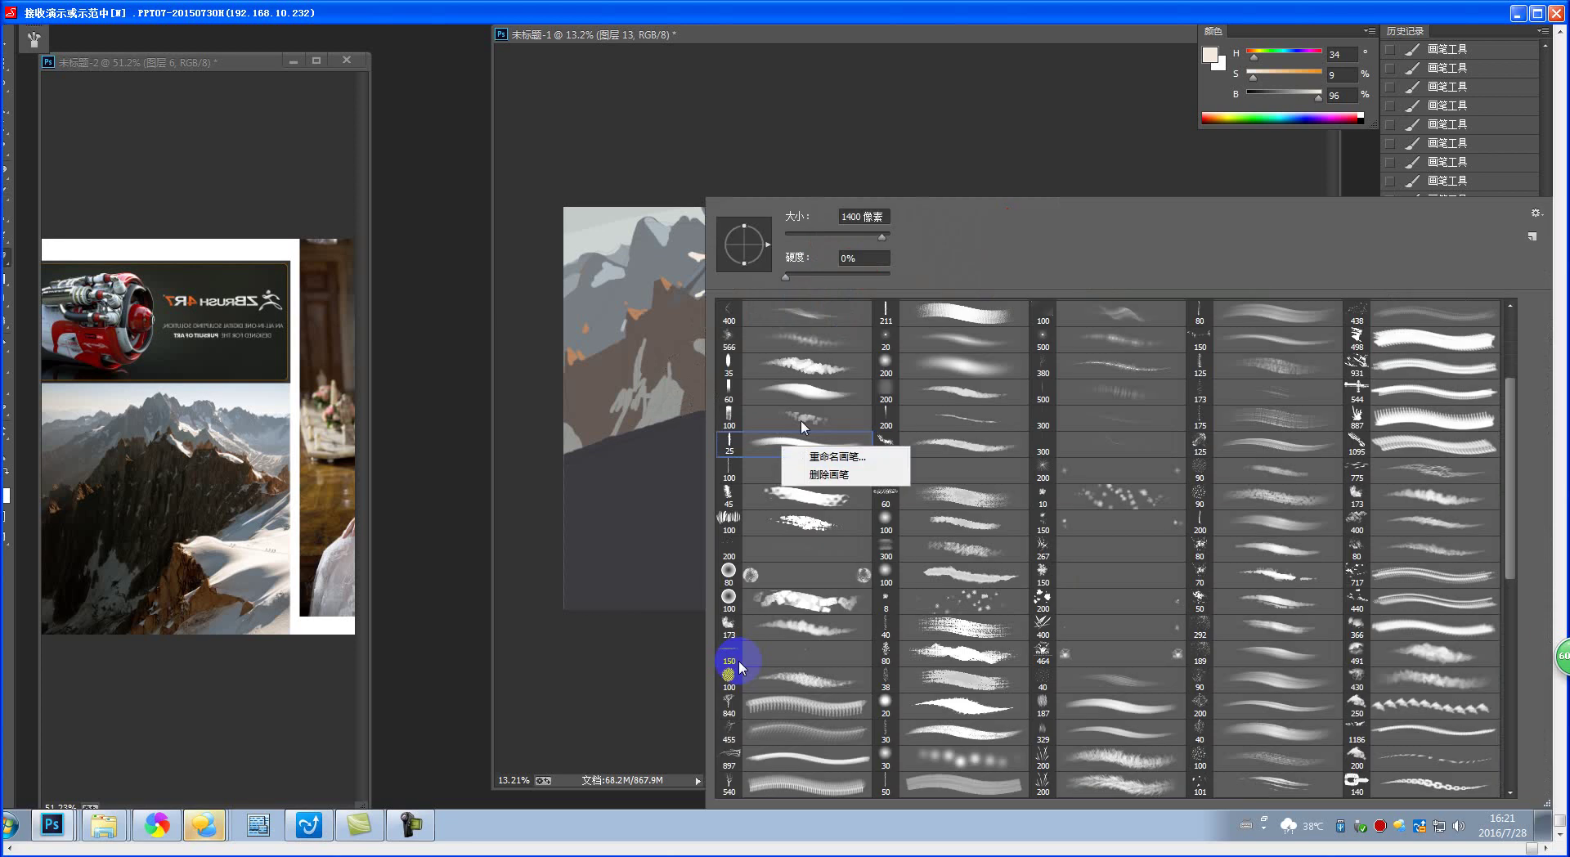
left_click(823, 399)
left_click(812, 395)
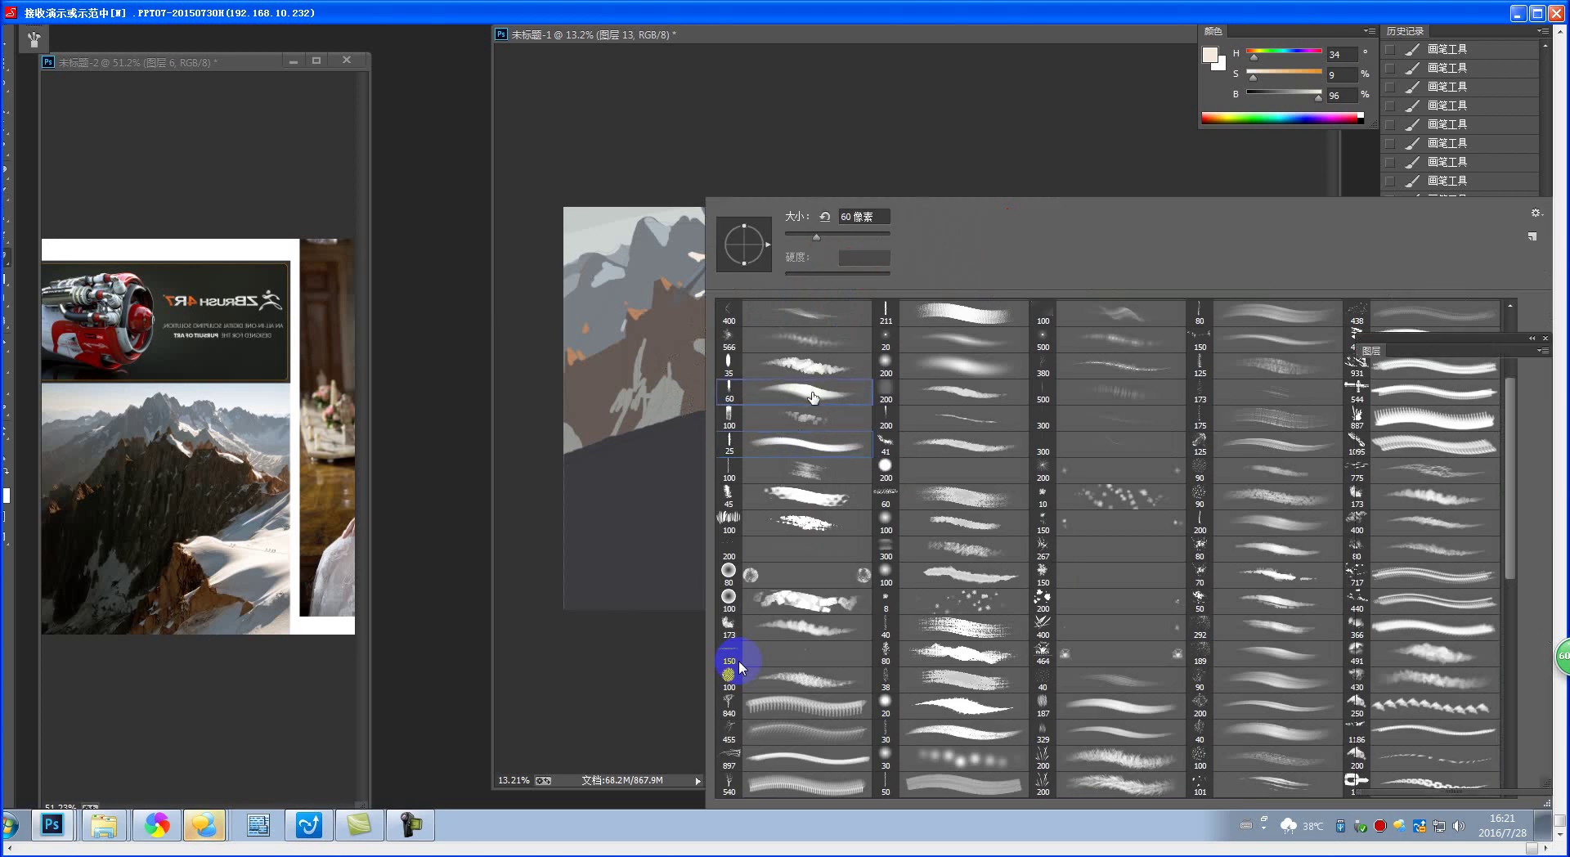
left_click(704, 442)
left_click_drag(704, 442, 683, 511)
key("ctrl+z")
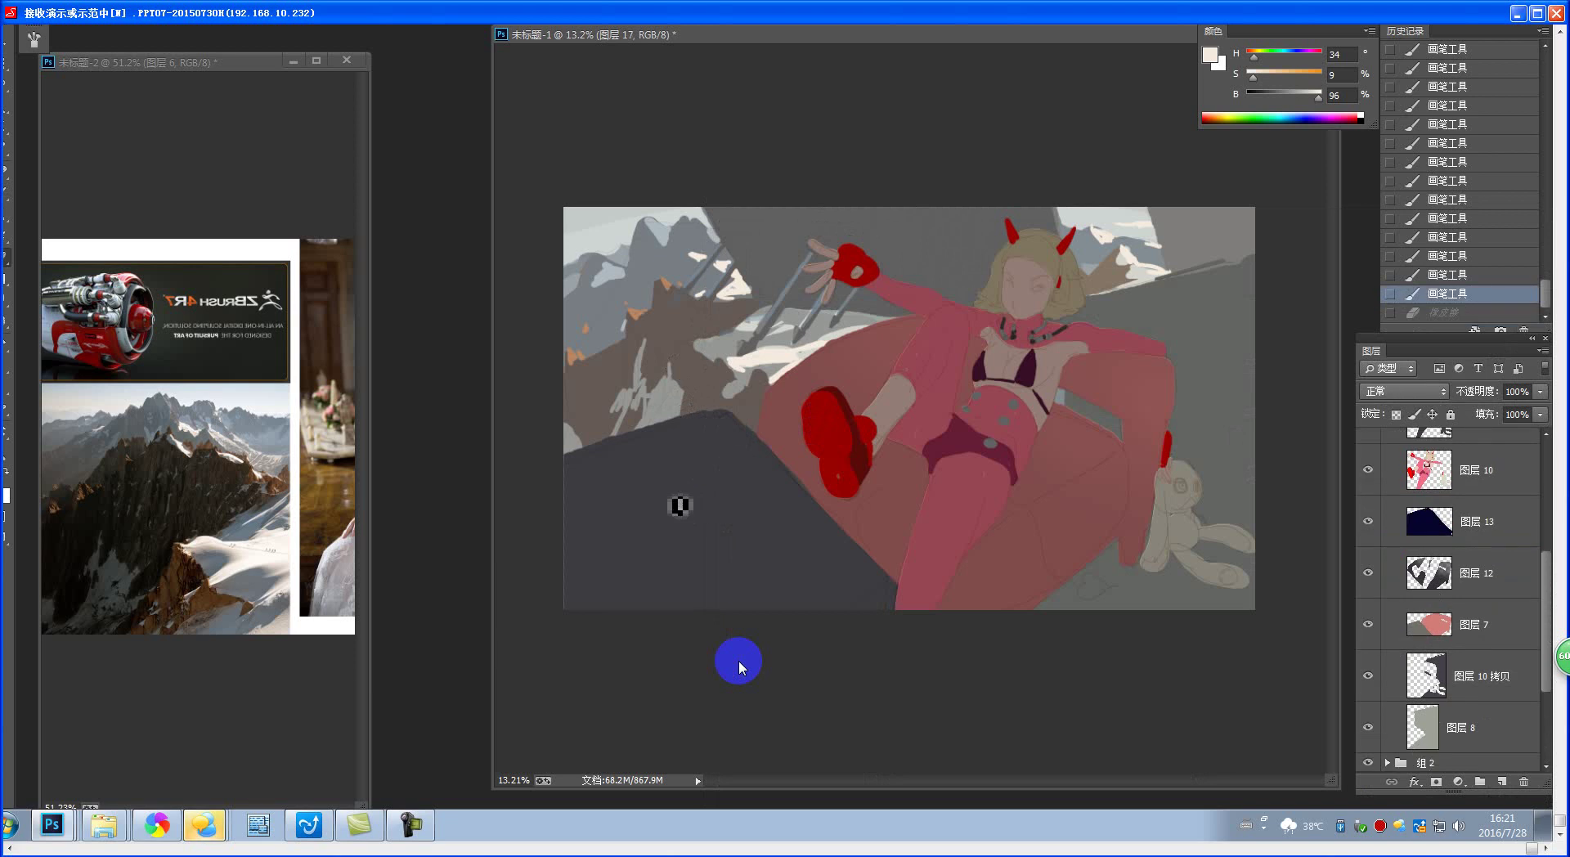
- Bring the seated woman in the white dress into view in the reference document and select the shadow layer 图层 11 in the painting
left_click_drag(384, 561, 131, 560)
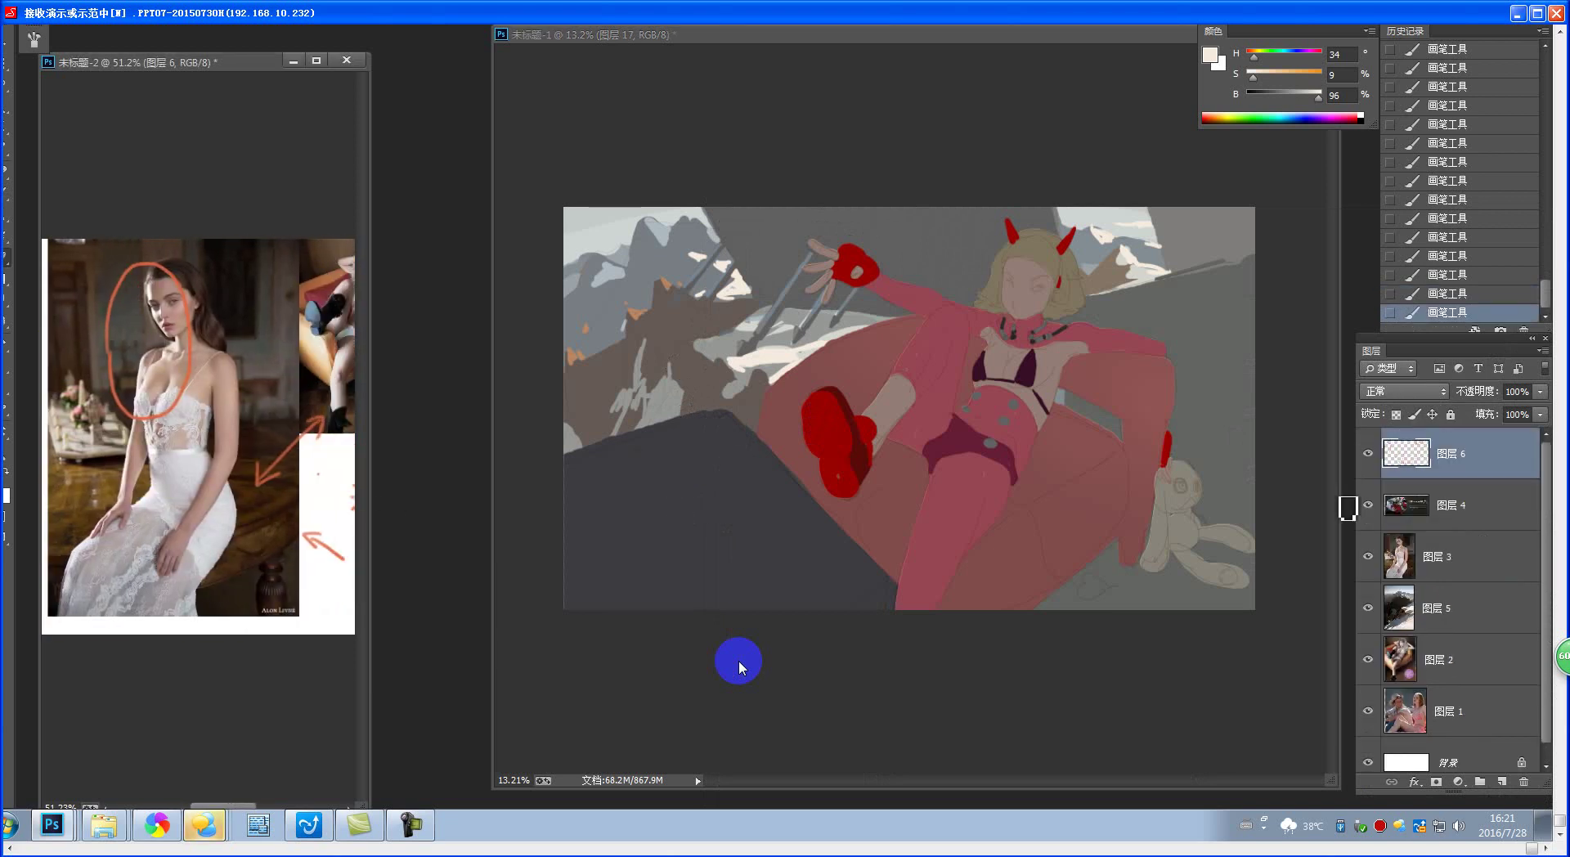
left_click(739, 666)
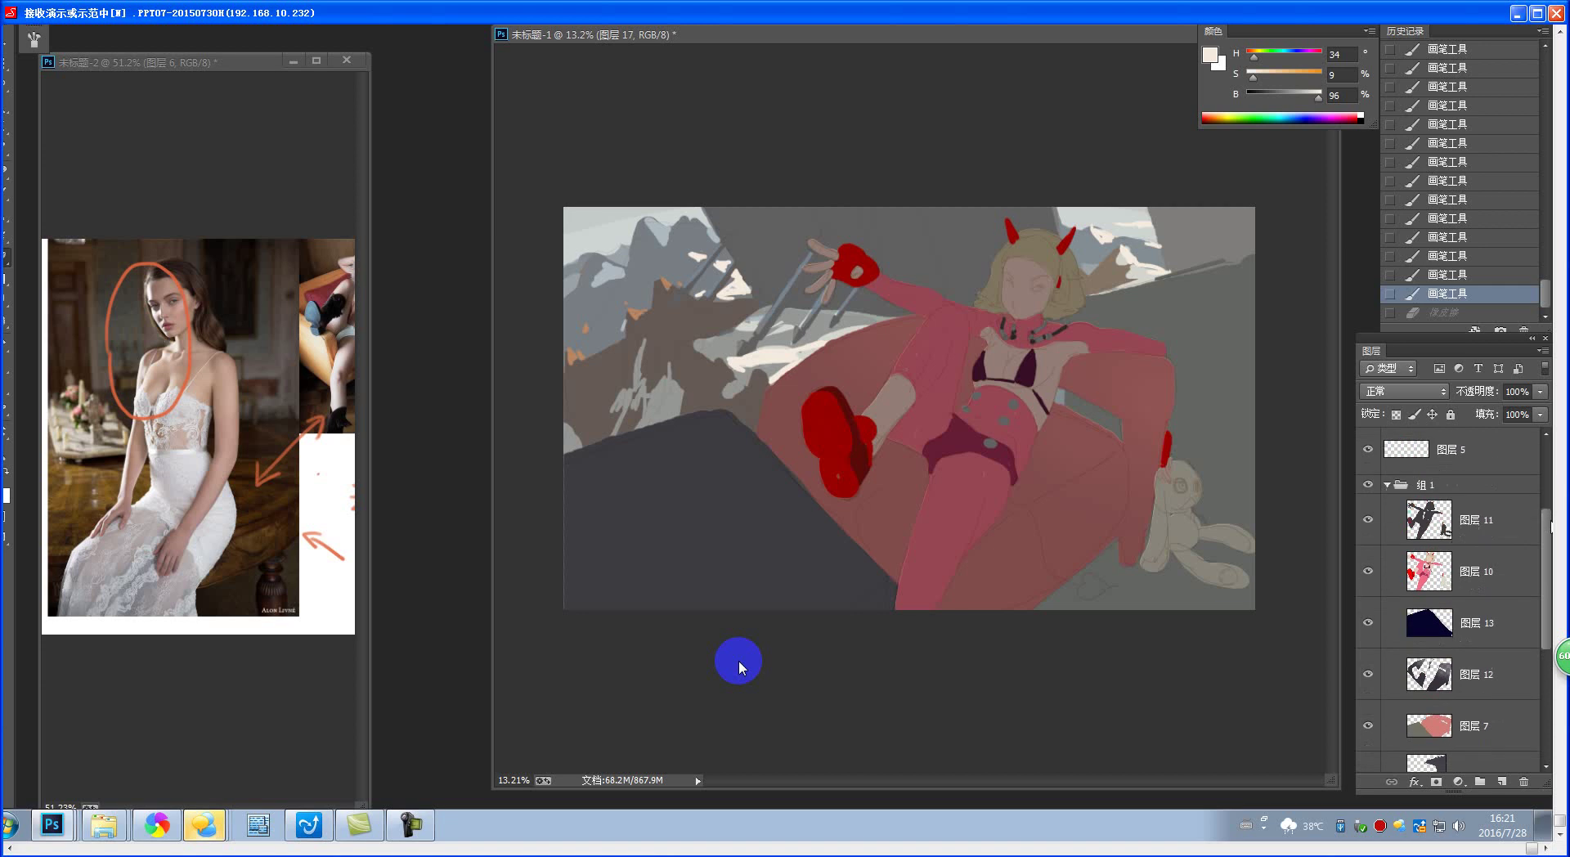
scroll(1423, 481, "up", 1)
scroll(1033, 275, "up", 5)
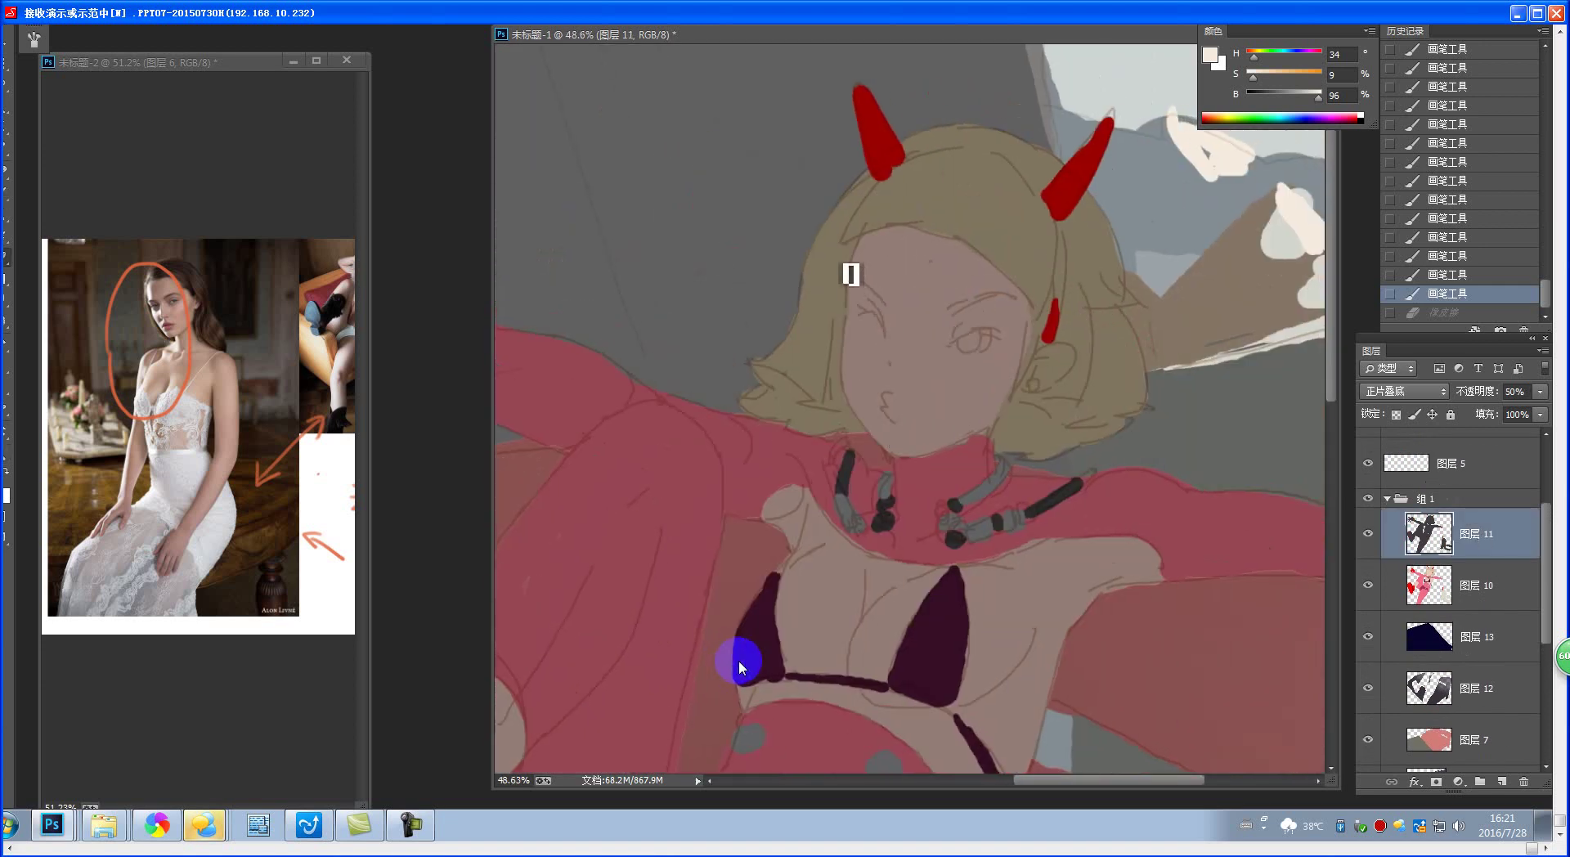
- Erase the shadow on 图层 11 along the hair's outer edge on the winking-eye side, from the horn to the hair tips
mouse_move(863, 258)
left_mouse_down()
mouse_move(808, 314)
mouse_move(854, 215)
mouse_move(835, 246)
mouse_move(900, 172)
mouse_move(852, 208)
mouse_move(899, 161)
mouse_move(827, 274)
mouse_move(845, 227)
mouse_move(816, 385)
left_mouse_up()
mouse_move(818, 309)
left_mouse_down()
mouse_move(809, 367)
mouse_move(810, 327)
mouse_move(755, 372)
mouse_move(817, 337)
mouse_move(809, 385)
left_mouse_up()
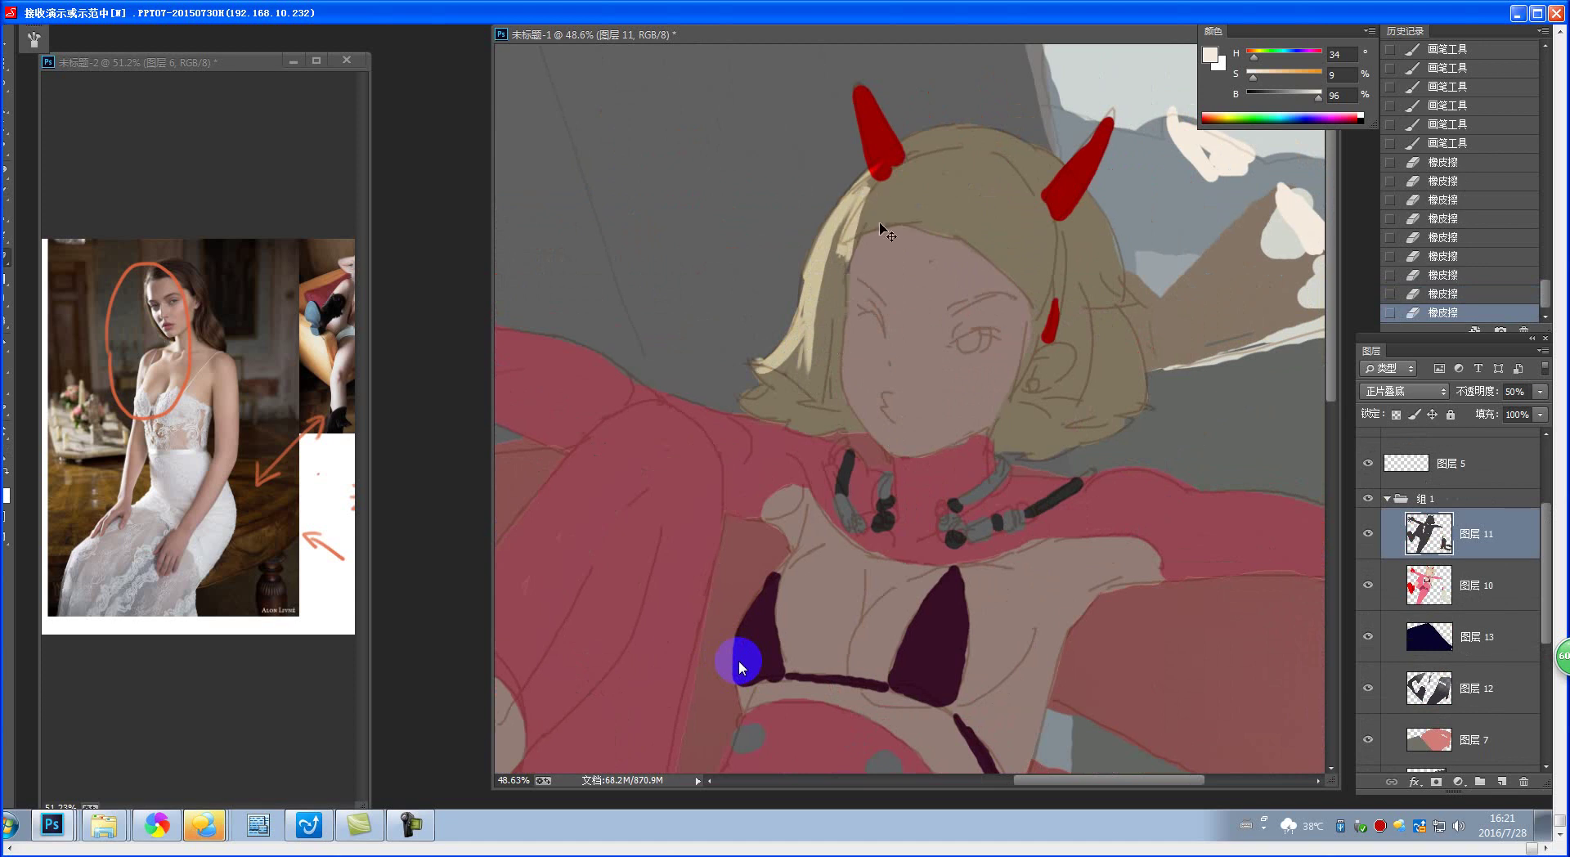
key("ctrl+z")
mouse_move(855, 256)
left_mouse_down()
mouse_move(852, 295)
mouse_move(899, 319)
left_mouse_up()
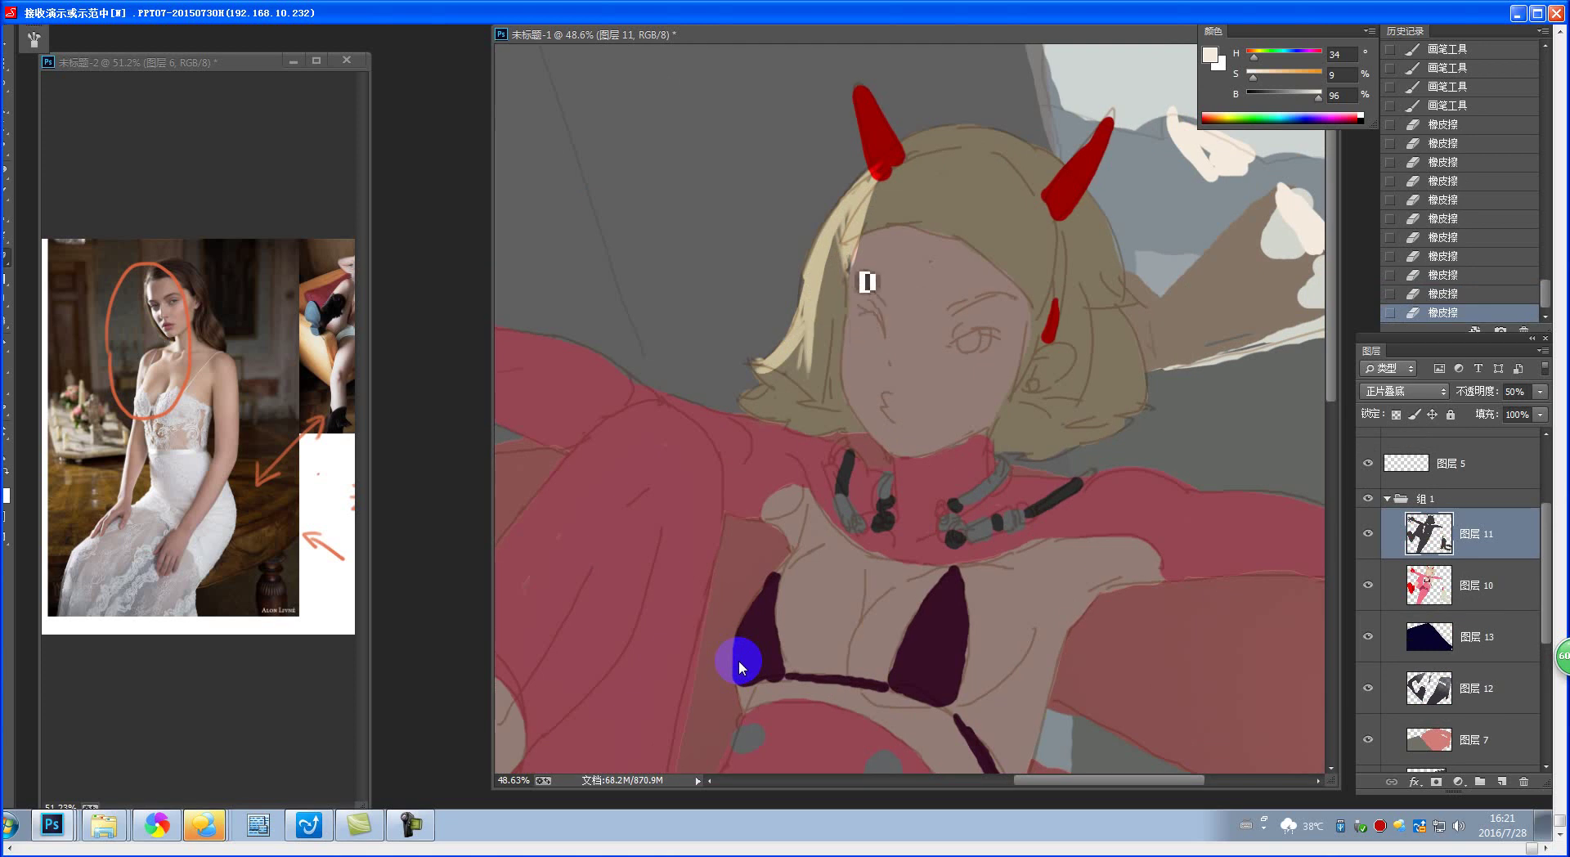
- Erase thin strips of shadow on 图层 11 along the lit edge of the forehead and cheek and down the nose
mouse_move(865, 239)
left_mouse_down()
mouse_move(850, 327)
mouse_move(851, 304)
mouse_move(864, 331)
left_mouse_up()
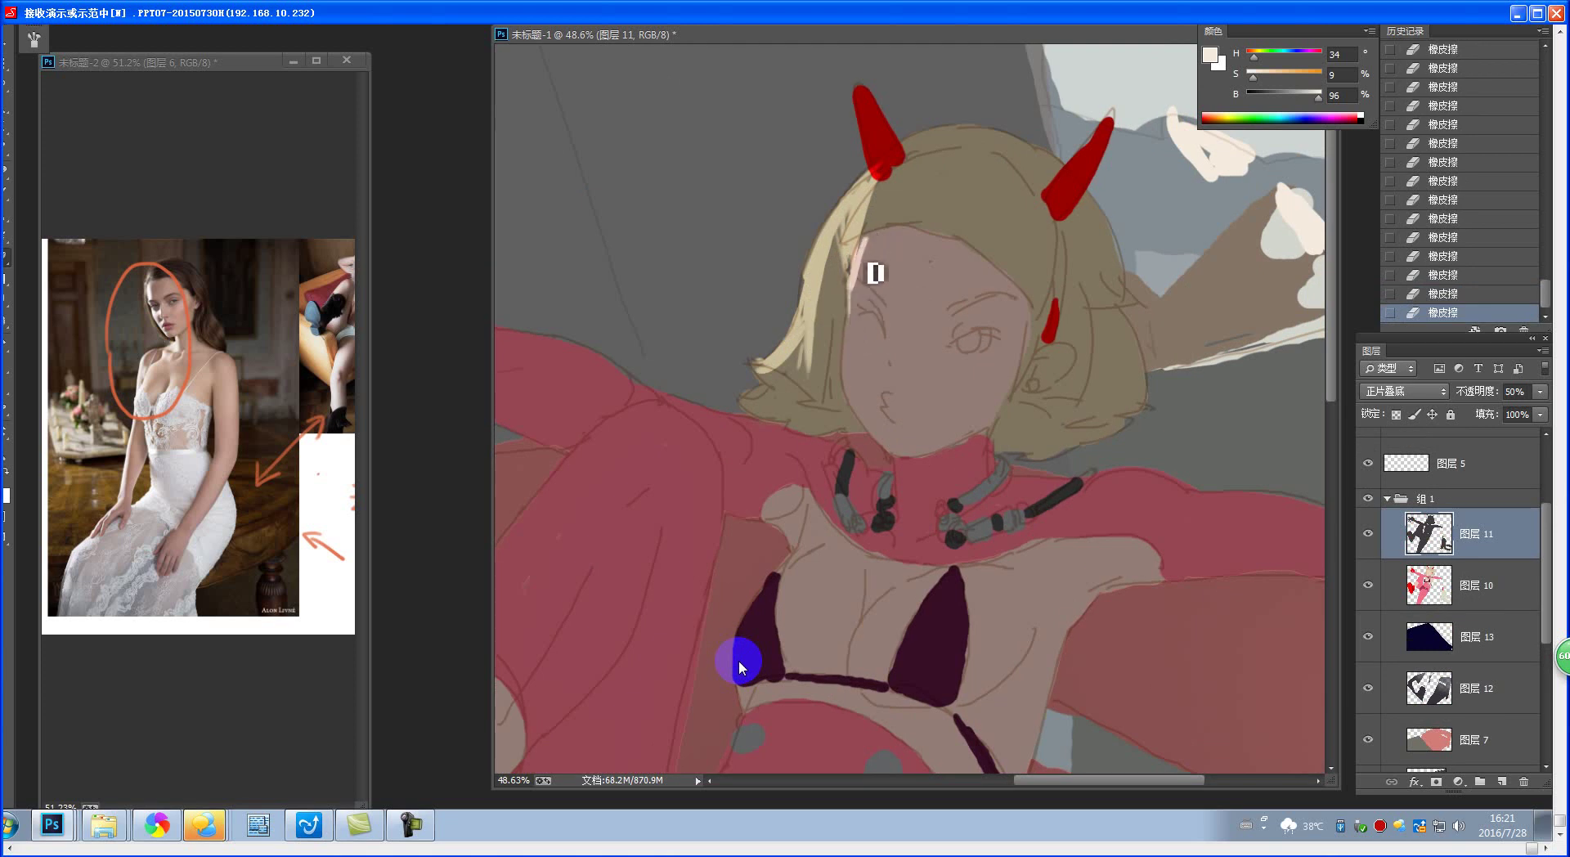
mouse_move(887, 245)
left_mouse_down()
mouse_move(862, 275)
mouse_move(884, 242)
left_mouse_up()
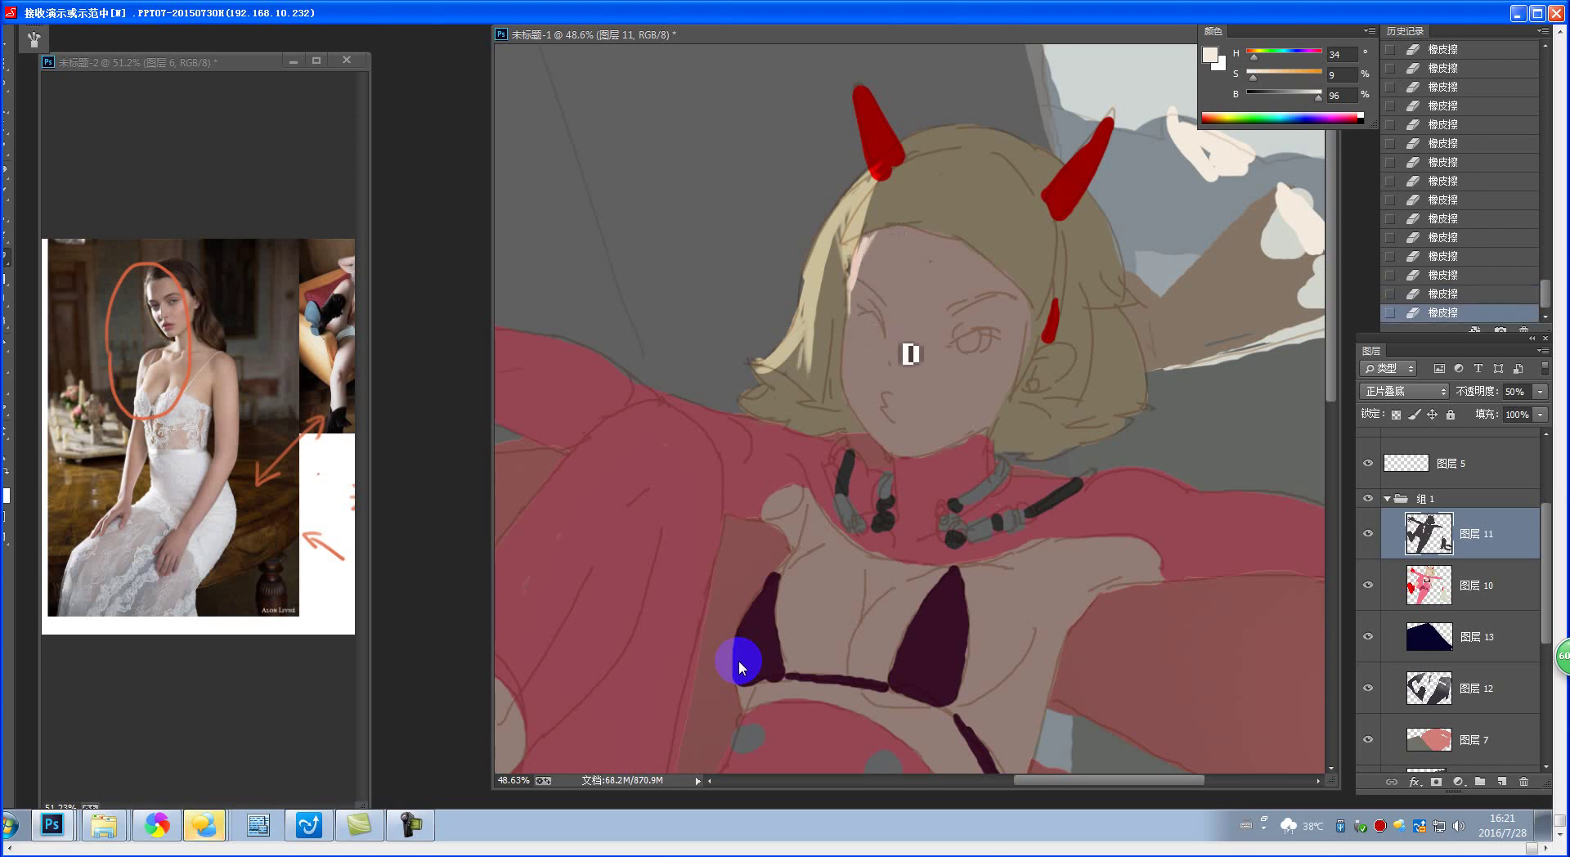
left_click_drag(898, 341, 886, 361)
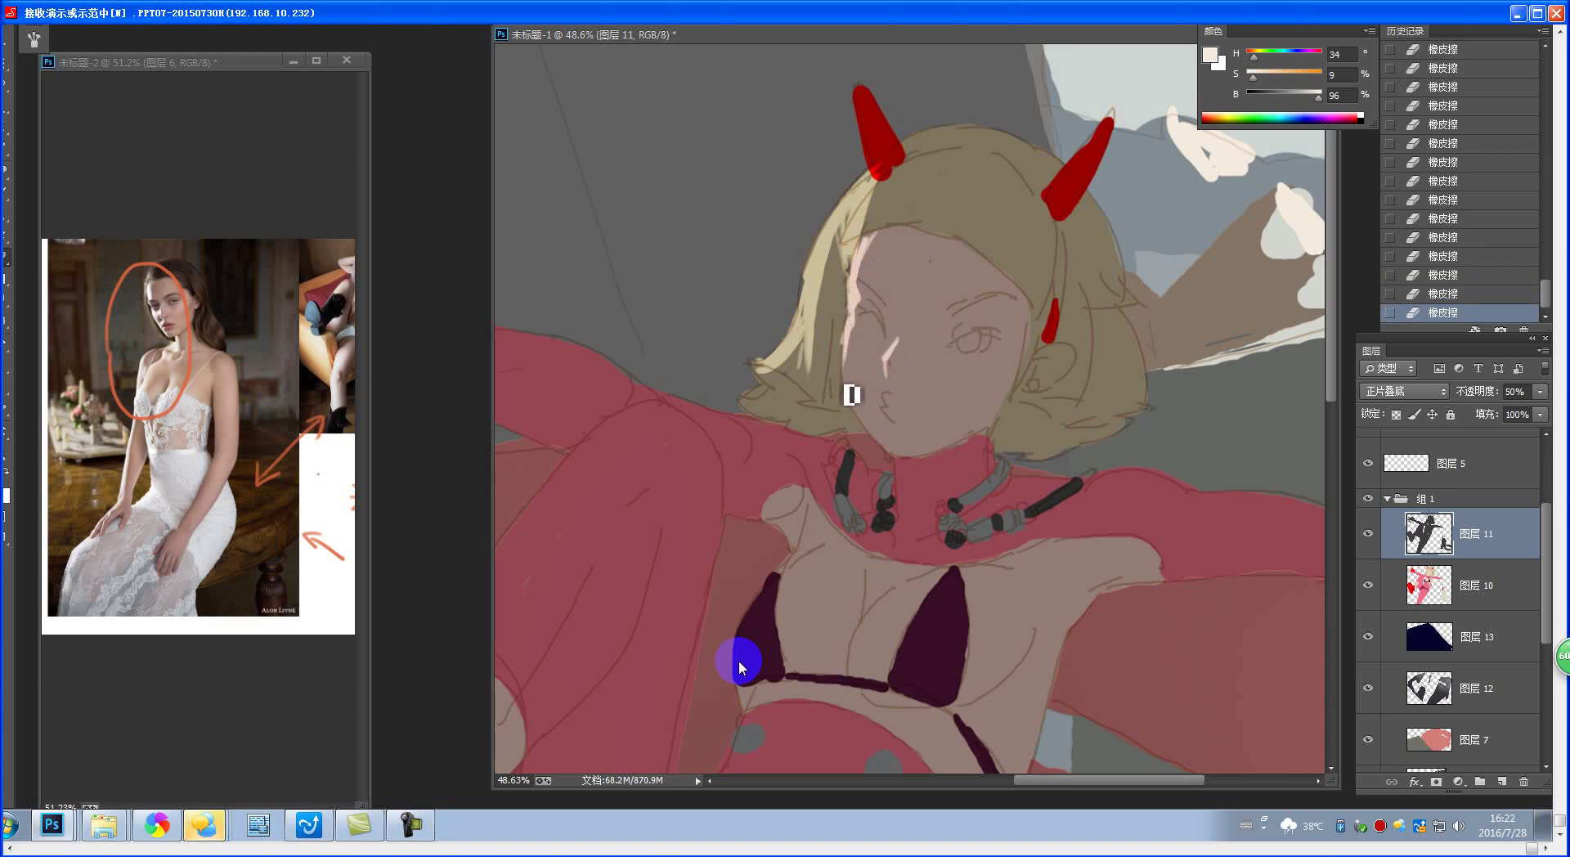
key("ctrl+z")
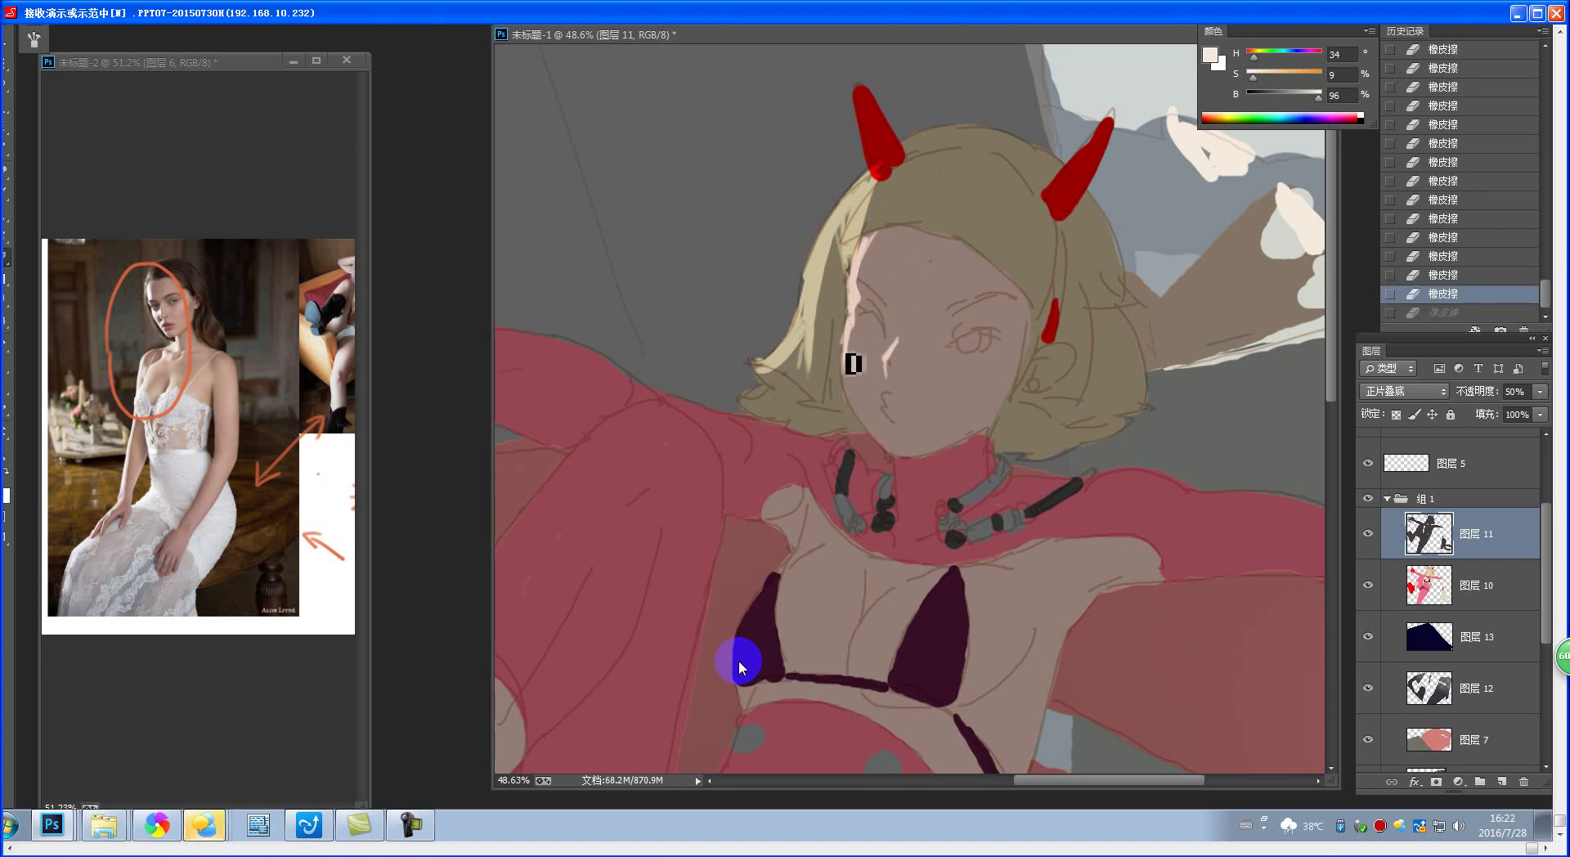
key("ctrl+shift+z")
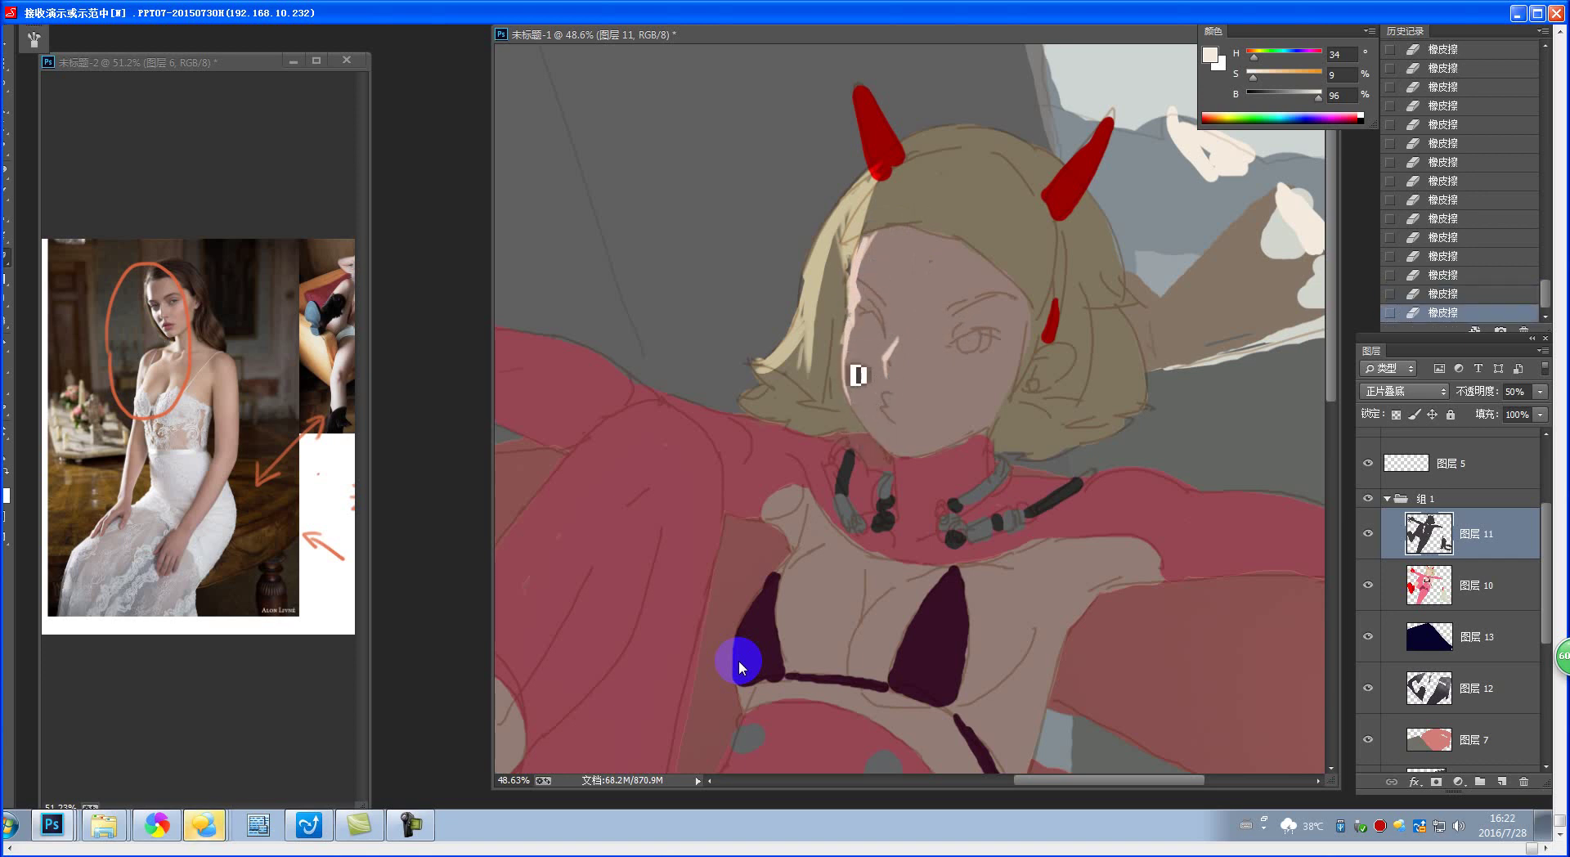
- Erase the shadow on 图层 11 along the top of the raised arm's shoulder and on the collar around the necklace
mouse_move(841, 514)
left_mouse_down()
mouse_move(799, 507)
mouse_move(827, 504)
mouse_move(846, 373)
mouse_move(917, 455)
mouse_move(856, 352)
mouse_move(782, 329)
mouse_move(841, 348)
left_mouse_up()
key("space")
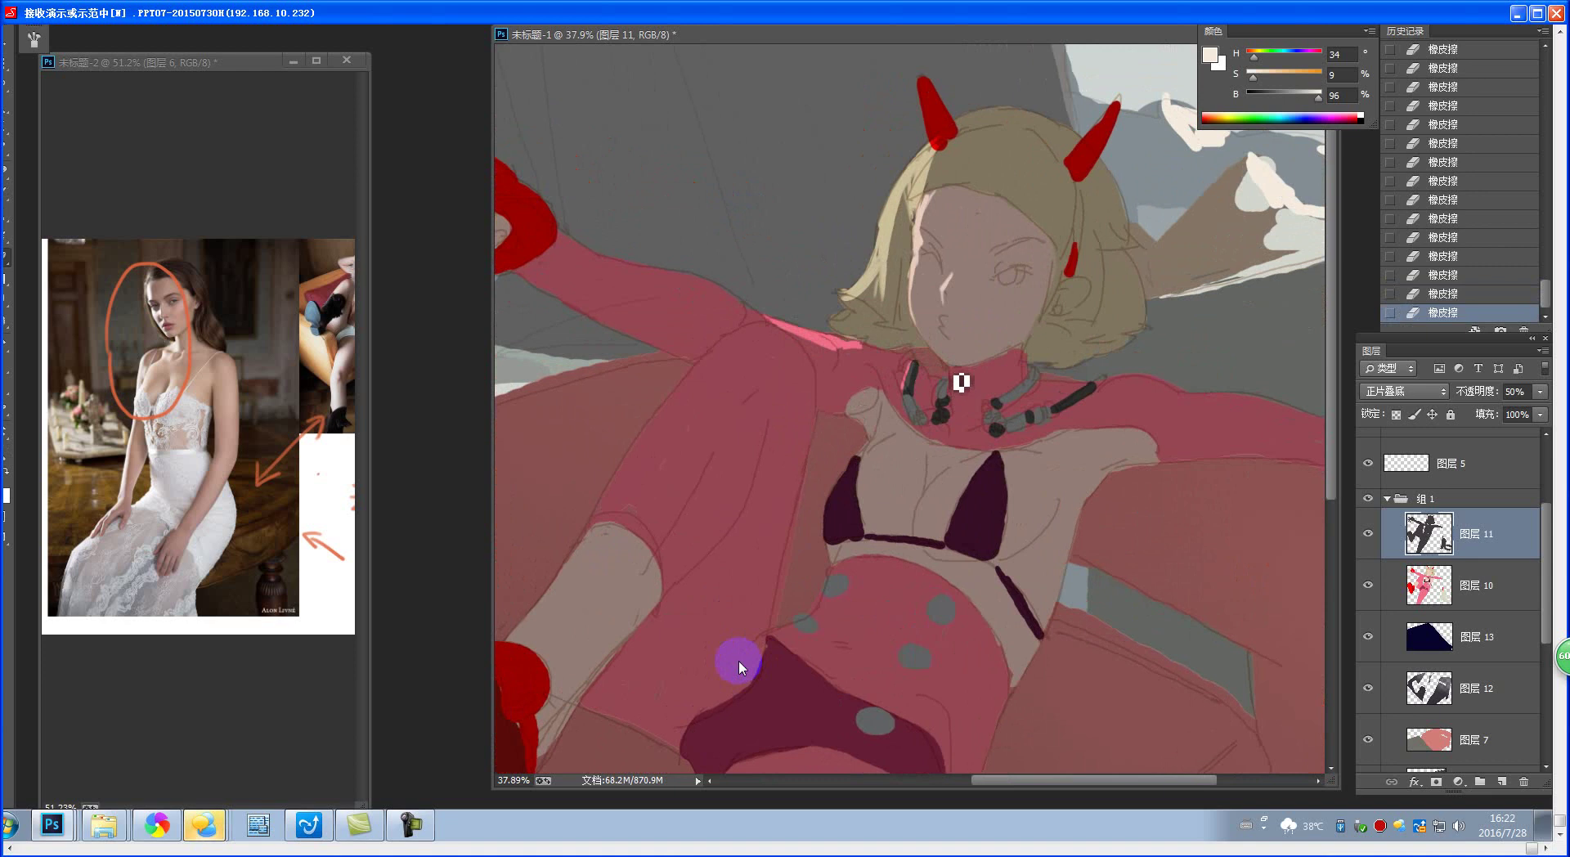
left_click_drag(959, 377, 972, 416)
left_click_drag(938, 386, 940, 421)
- Erase narrow strips of shadow on 图层 11 across the upper chest and collarbone to bring out light on the skin
mouse_move(963, 466)
left_mouse_down()
mouse_move(937, 506)
mouse_move(988, 467)
left_mouse_up()
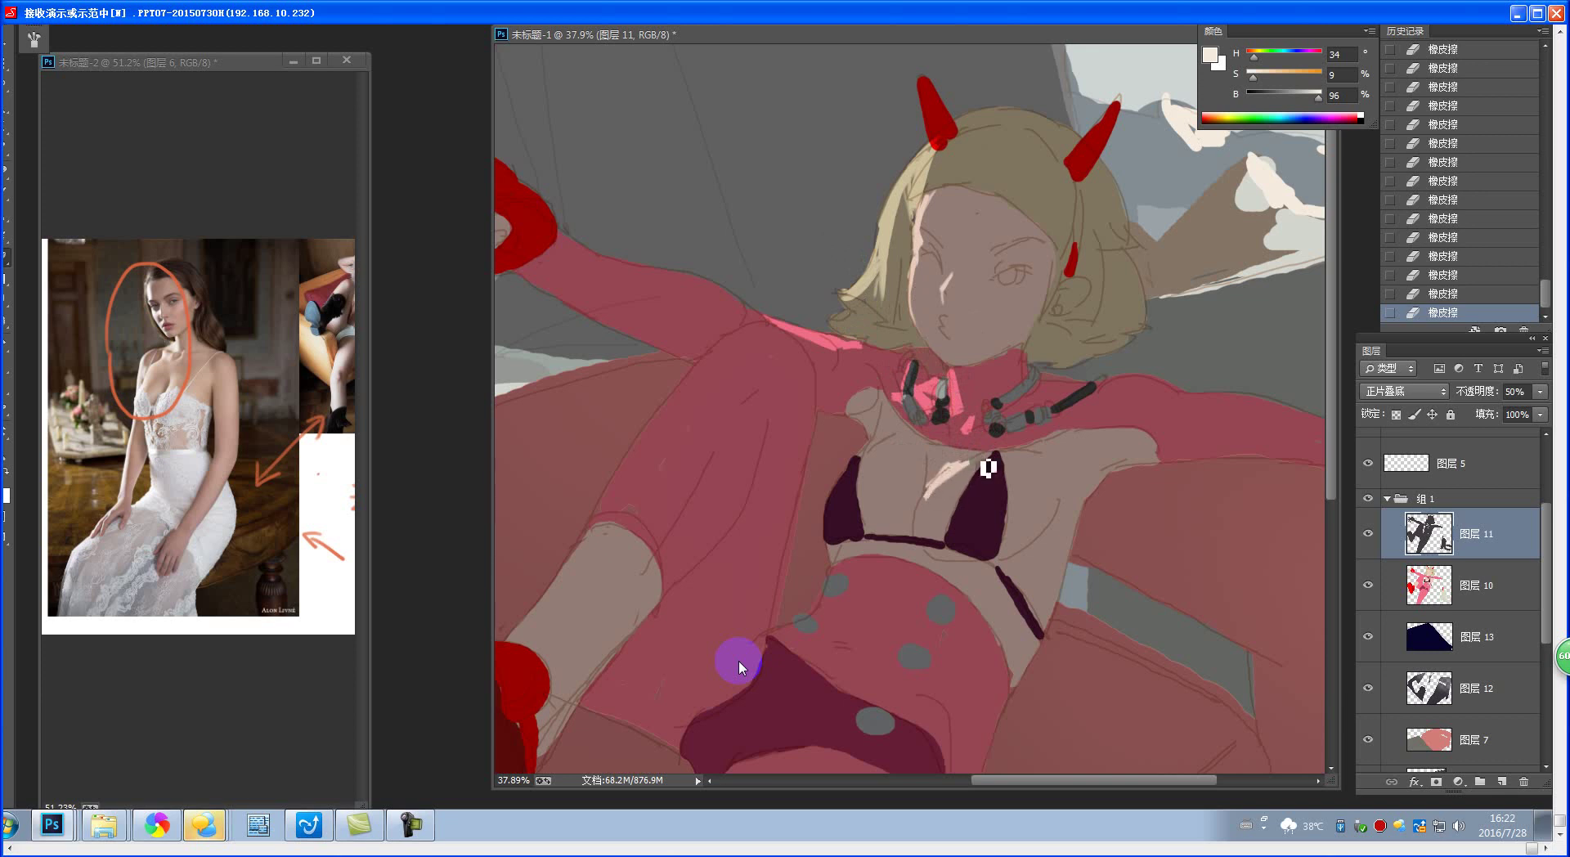
key("ctrl+z")
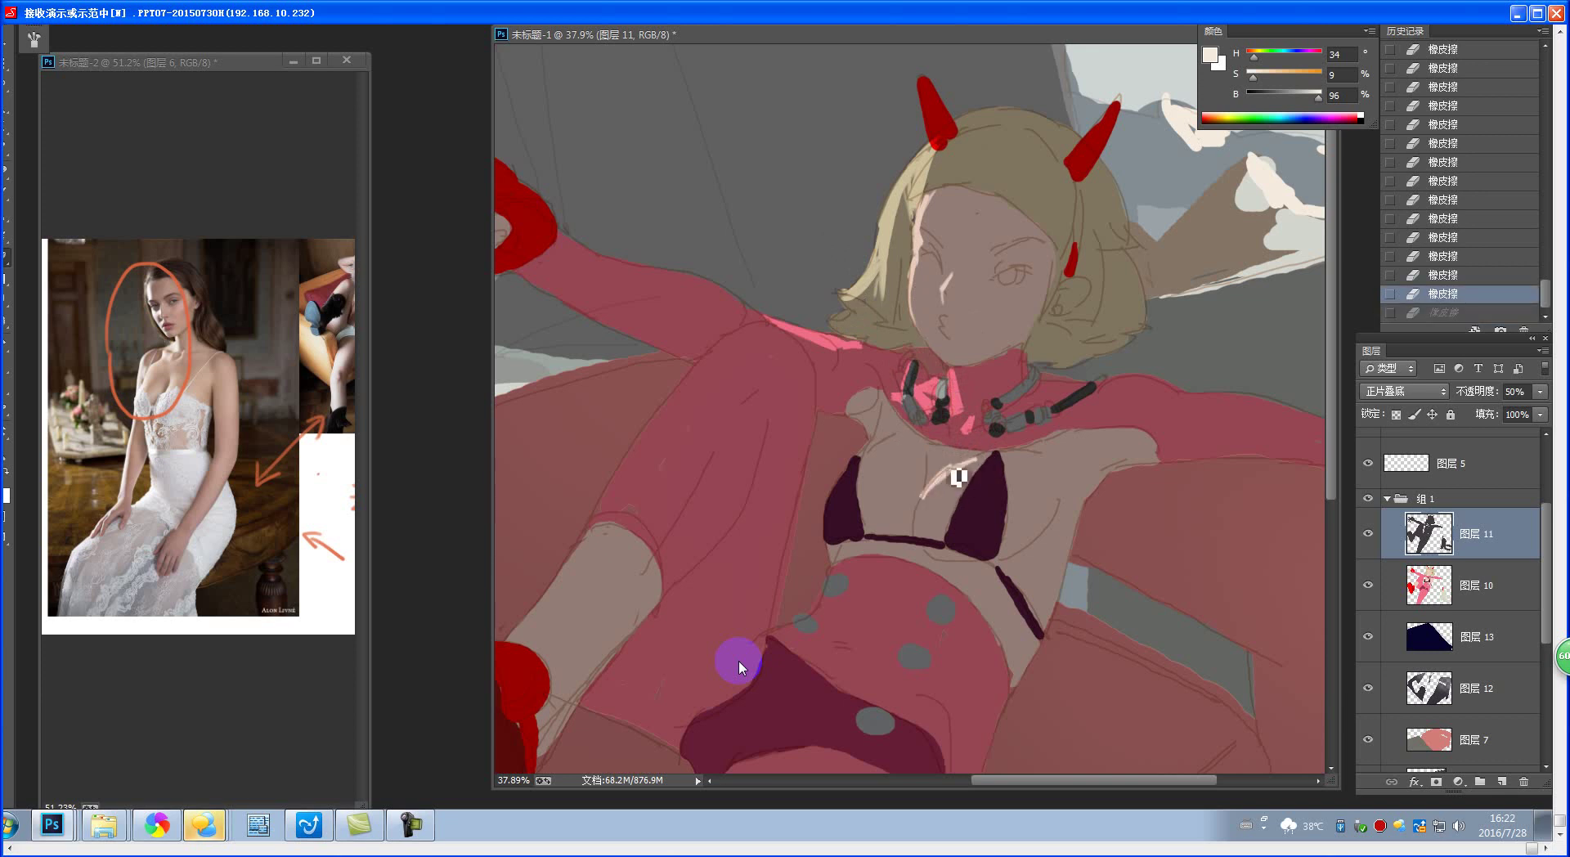
key("ctrl+z")
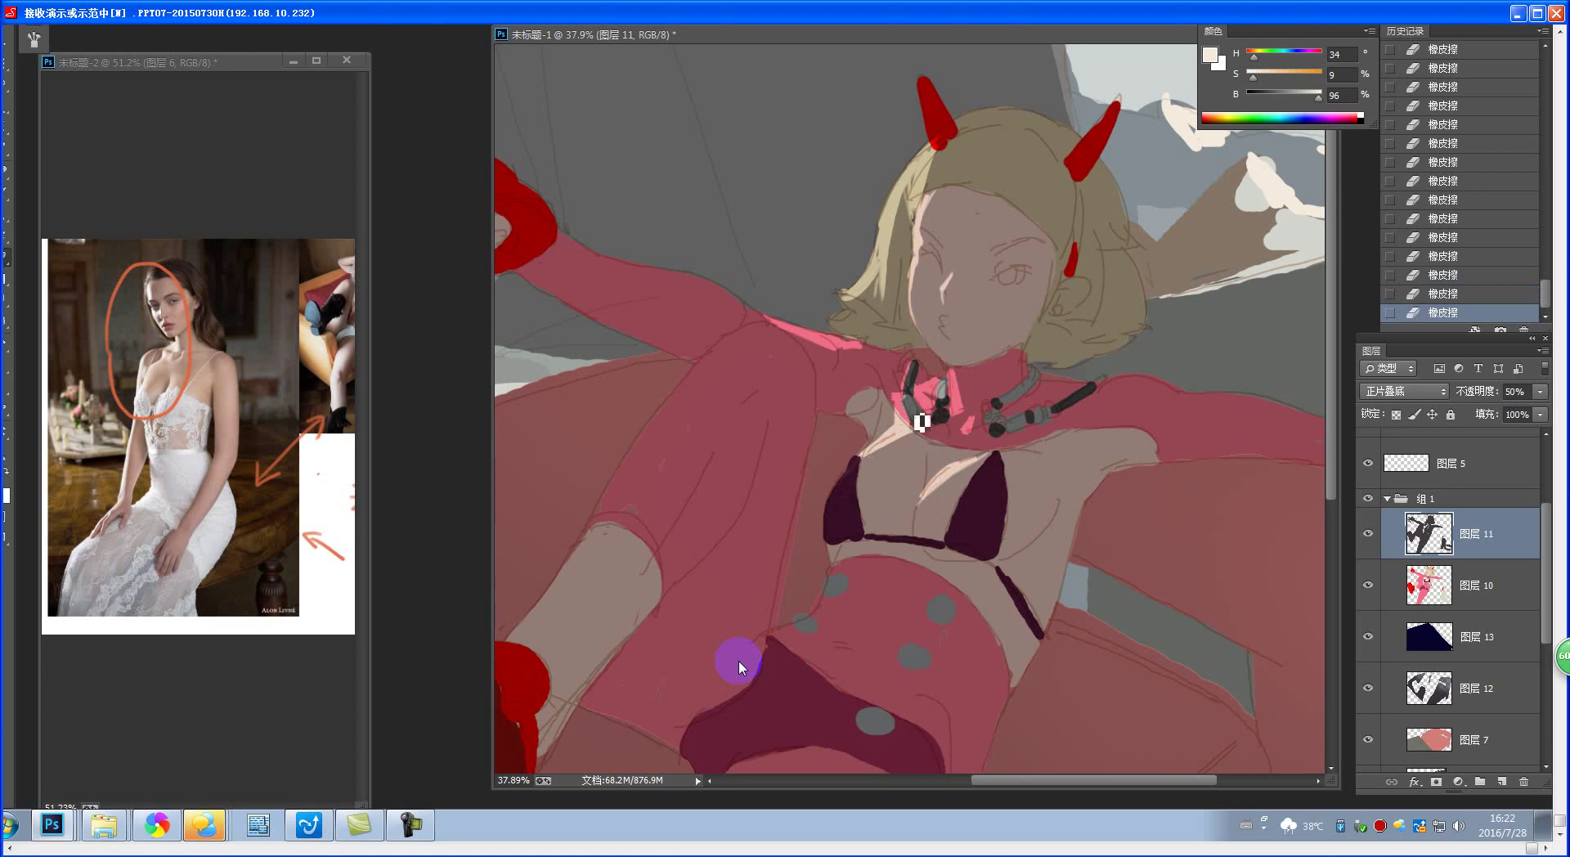
- Erase a strip of shadow on 图层 11 along the upper edge of the raised leg's pink clothing
scroll(921, 421, "down", 3)
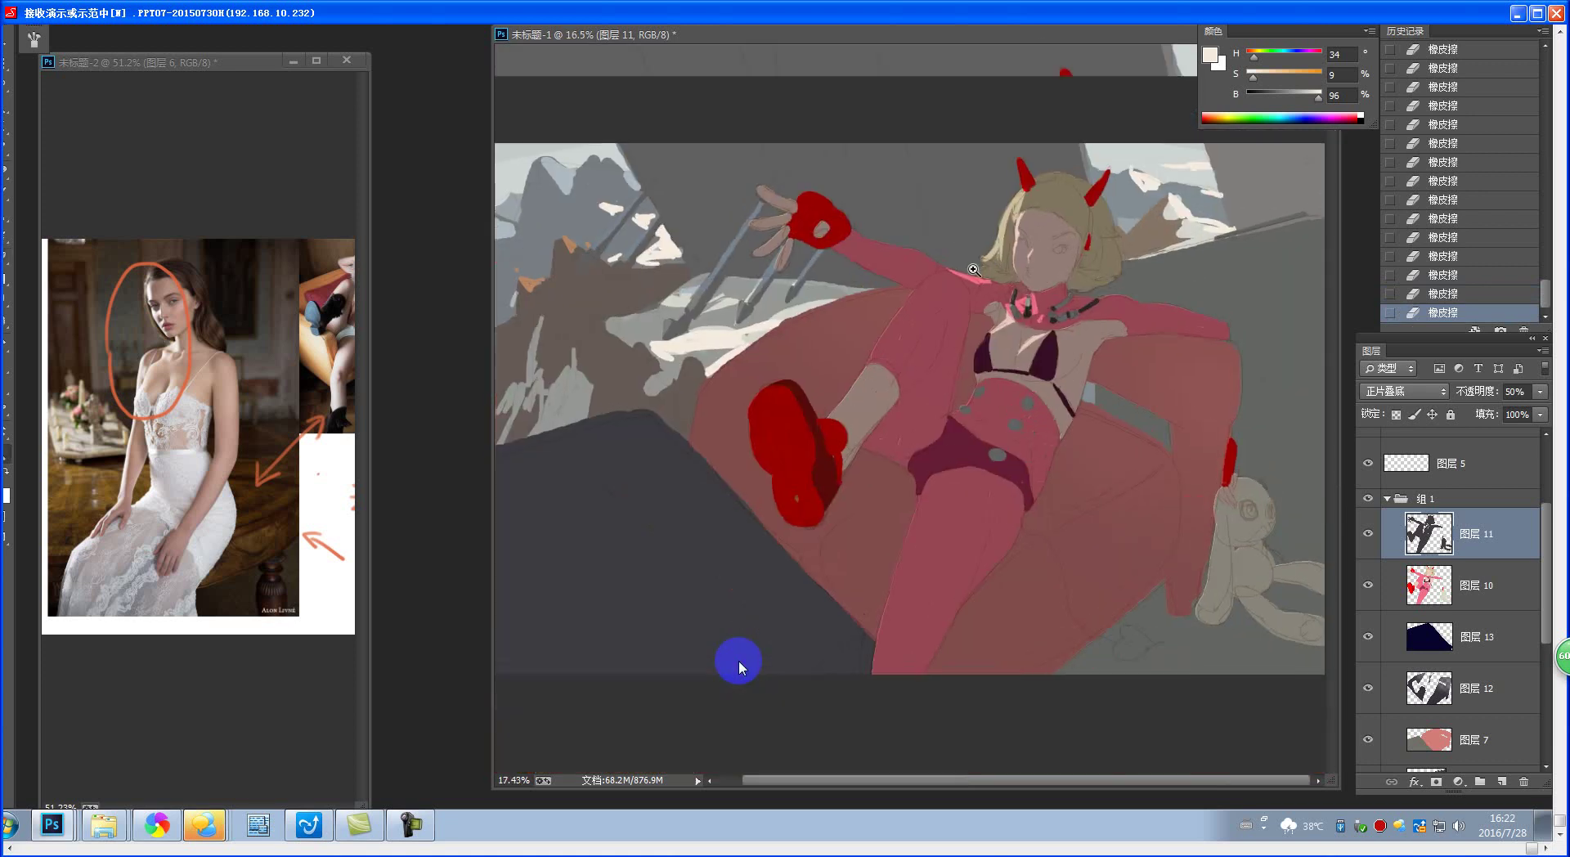
scroll(952, 274, "up", 3)
mouse_move(849, 369)
left_mouse_down()
mouse_move(771, 475)
mouse_move(861, 347)
left_mouse_up()
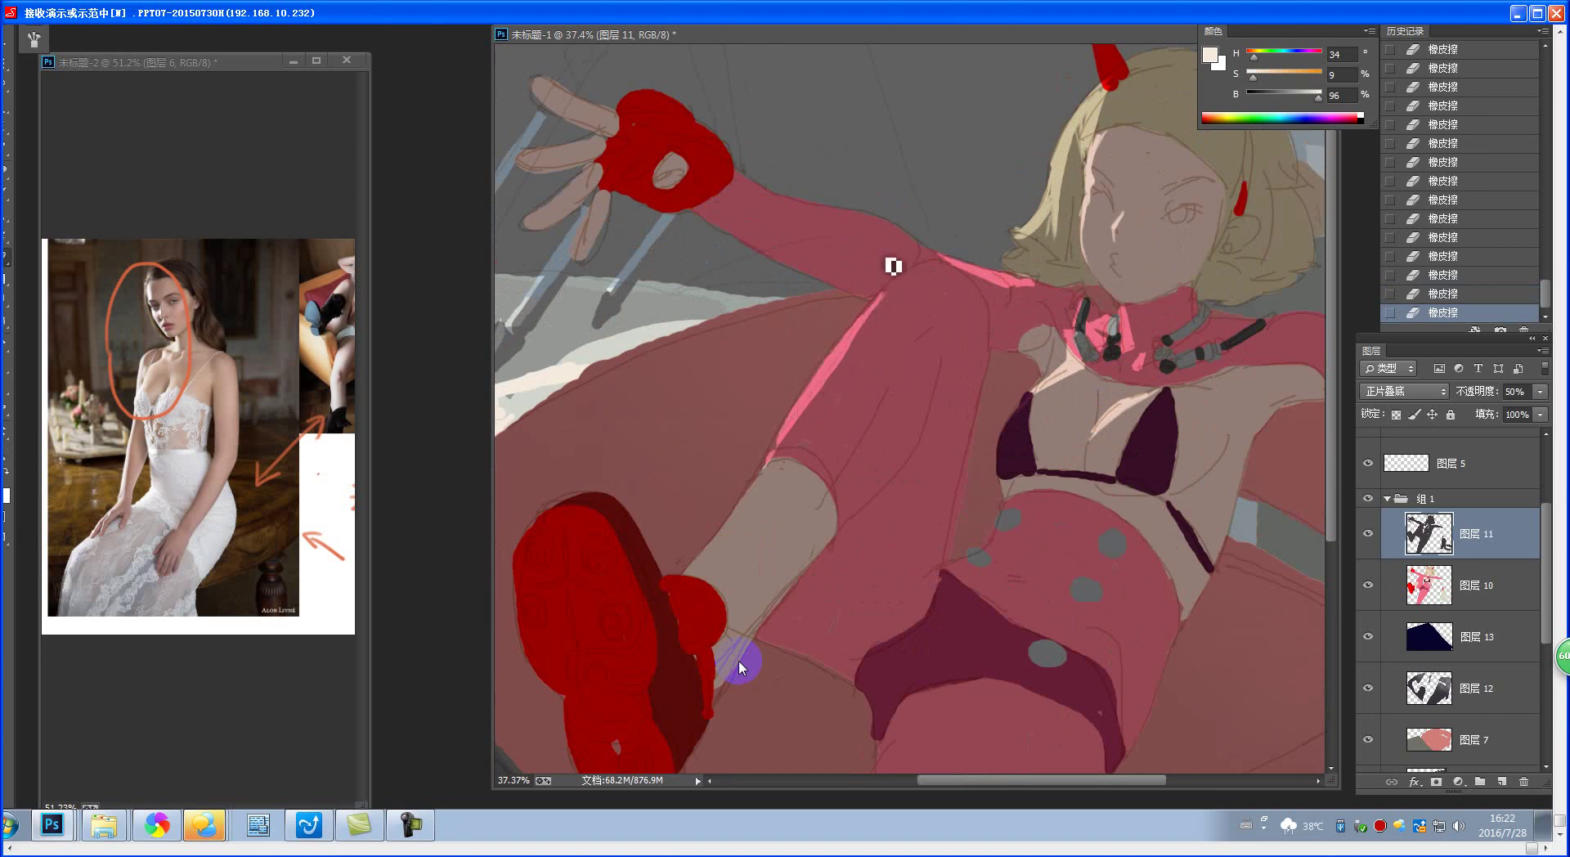
- Erase the shadow on 图层 11 along the edges of the fingers on the raised hand
left_click_drag(761, 227, 920, 264)
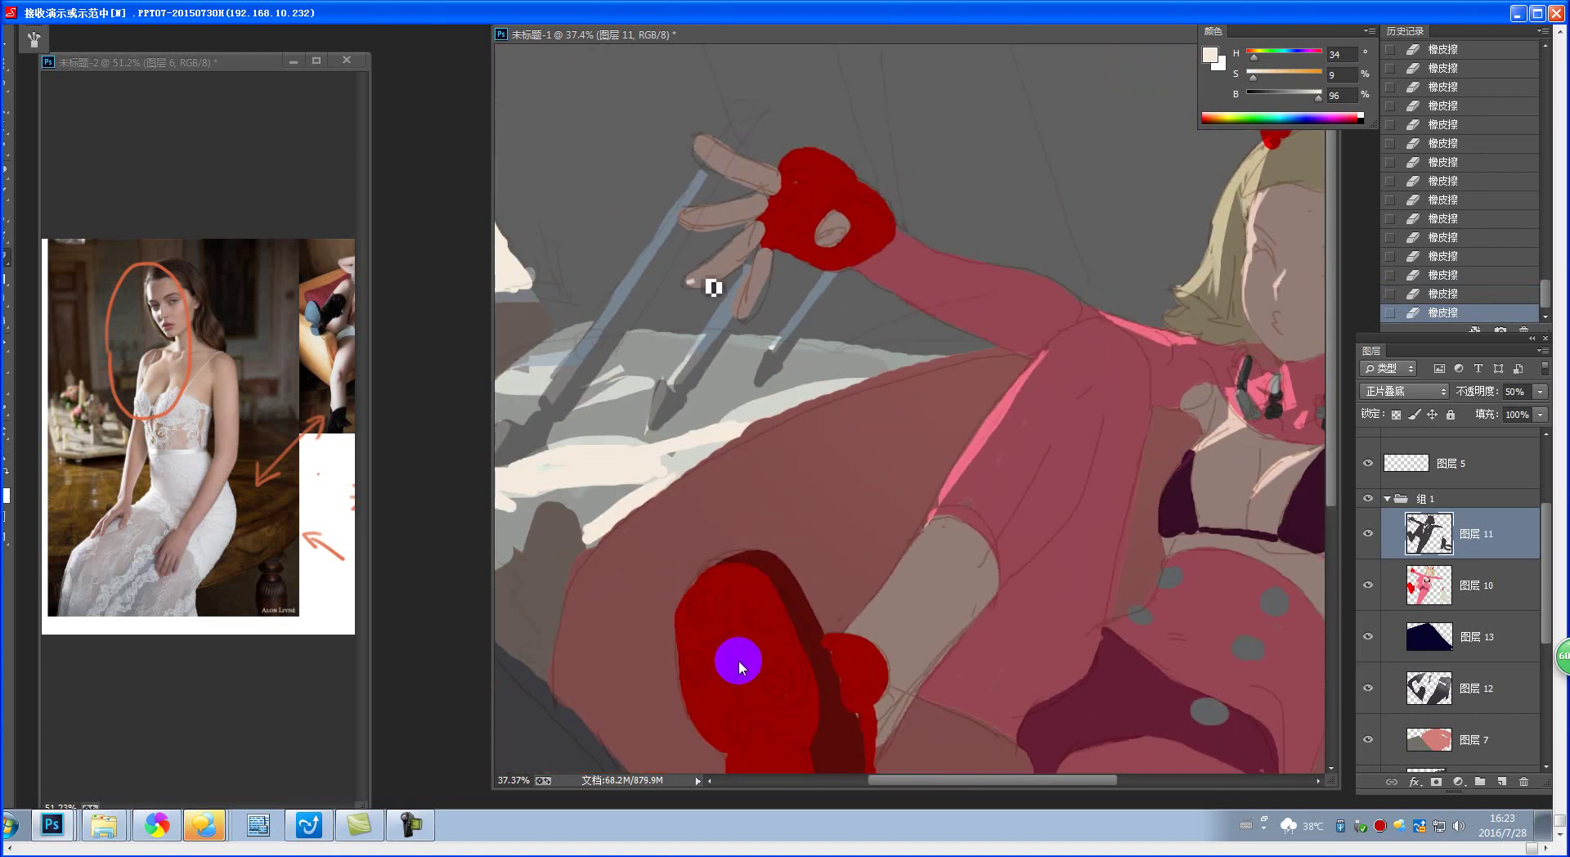
mouse_move(723, 276)
left_mouse_down()
mouse_move(759, 297)
mouse_move(767, 270)
mouse_move(745, 331)
left_mouse_up()
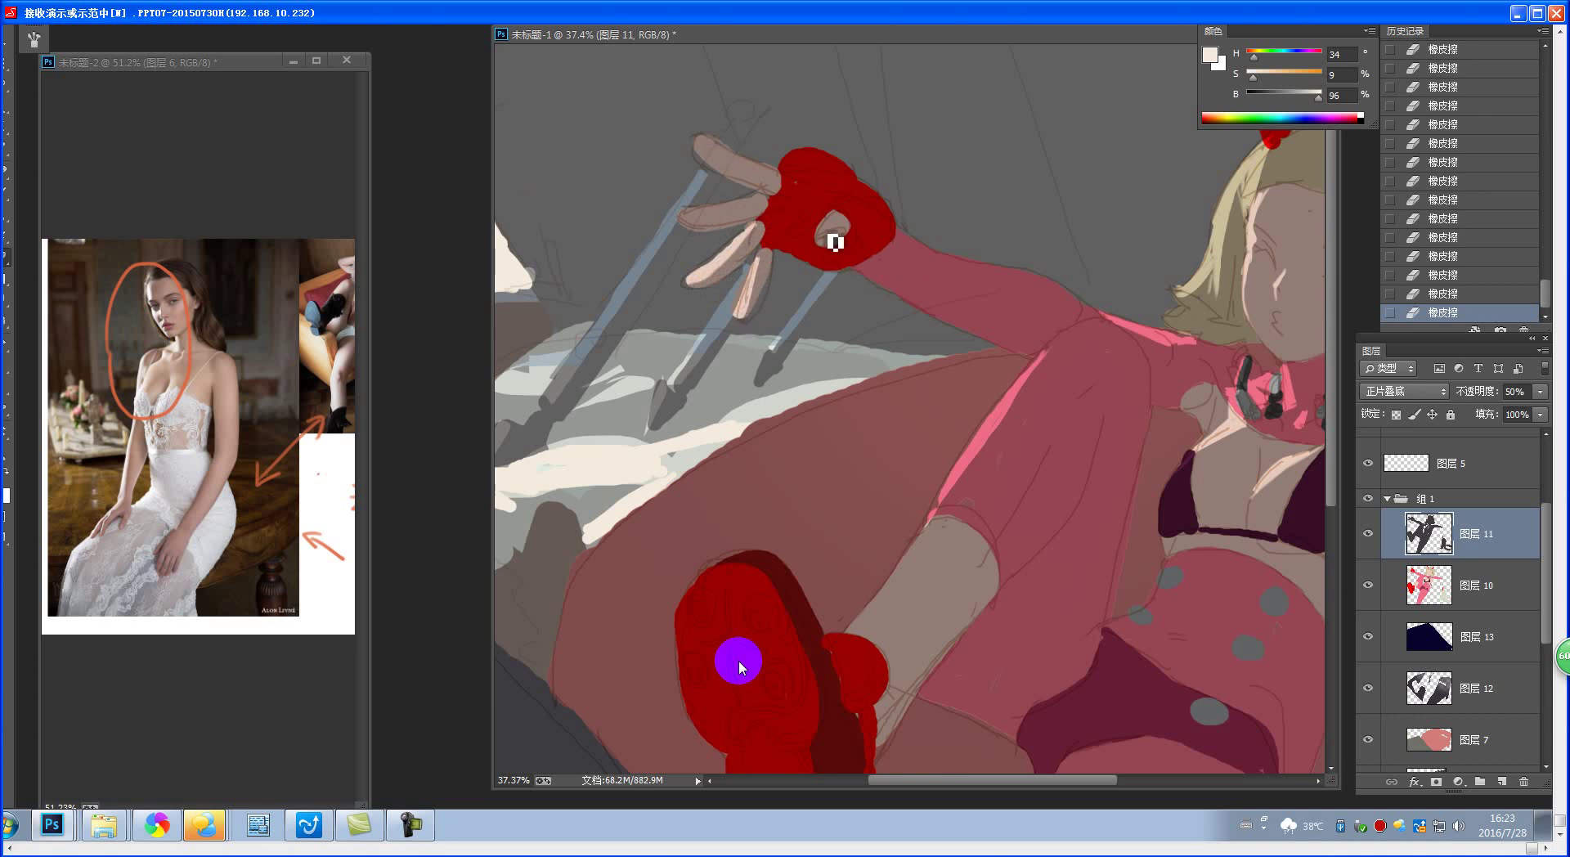
left_click_drag(868, 367, 804, 395)
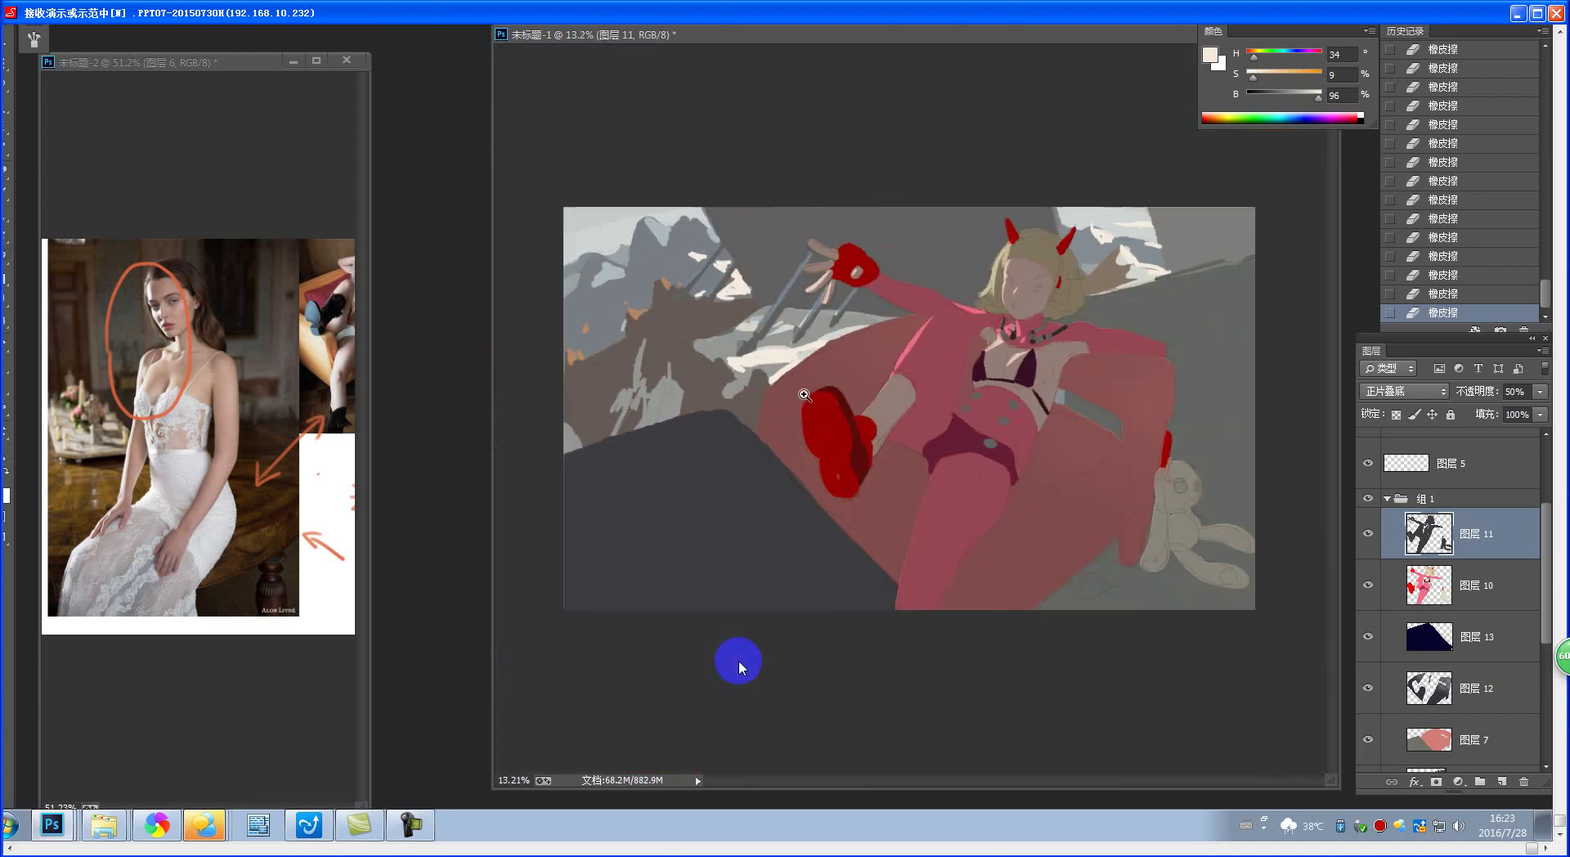
- Erase the shadow on 图层 11 along the raised shin's edge and in small spots on the red shoe sole
left_click(946, 425)
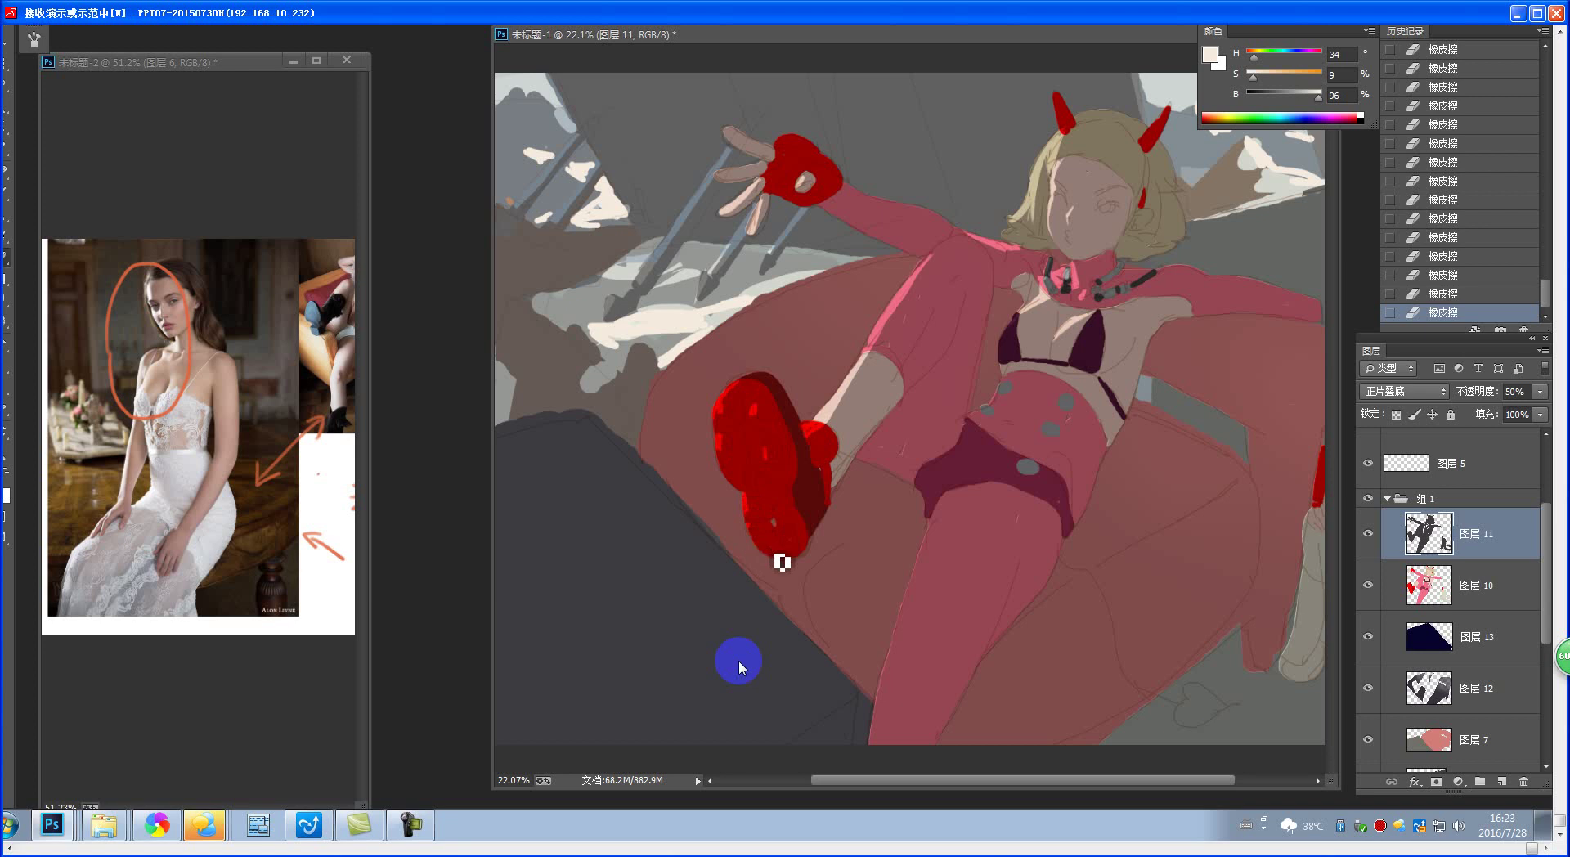
key("ctrl+minus")
key("ctrl+minus")
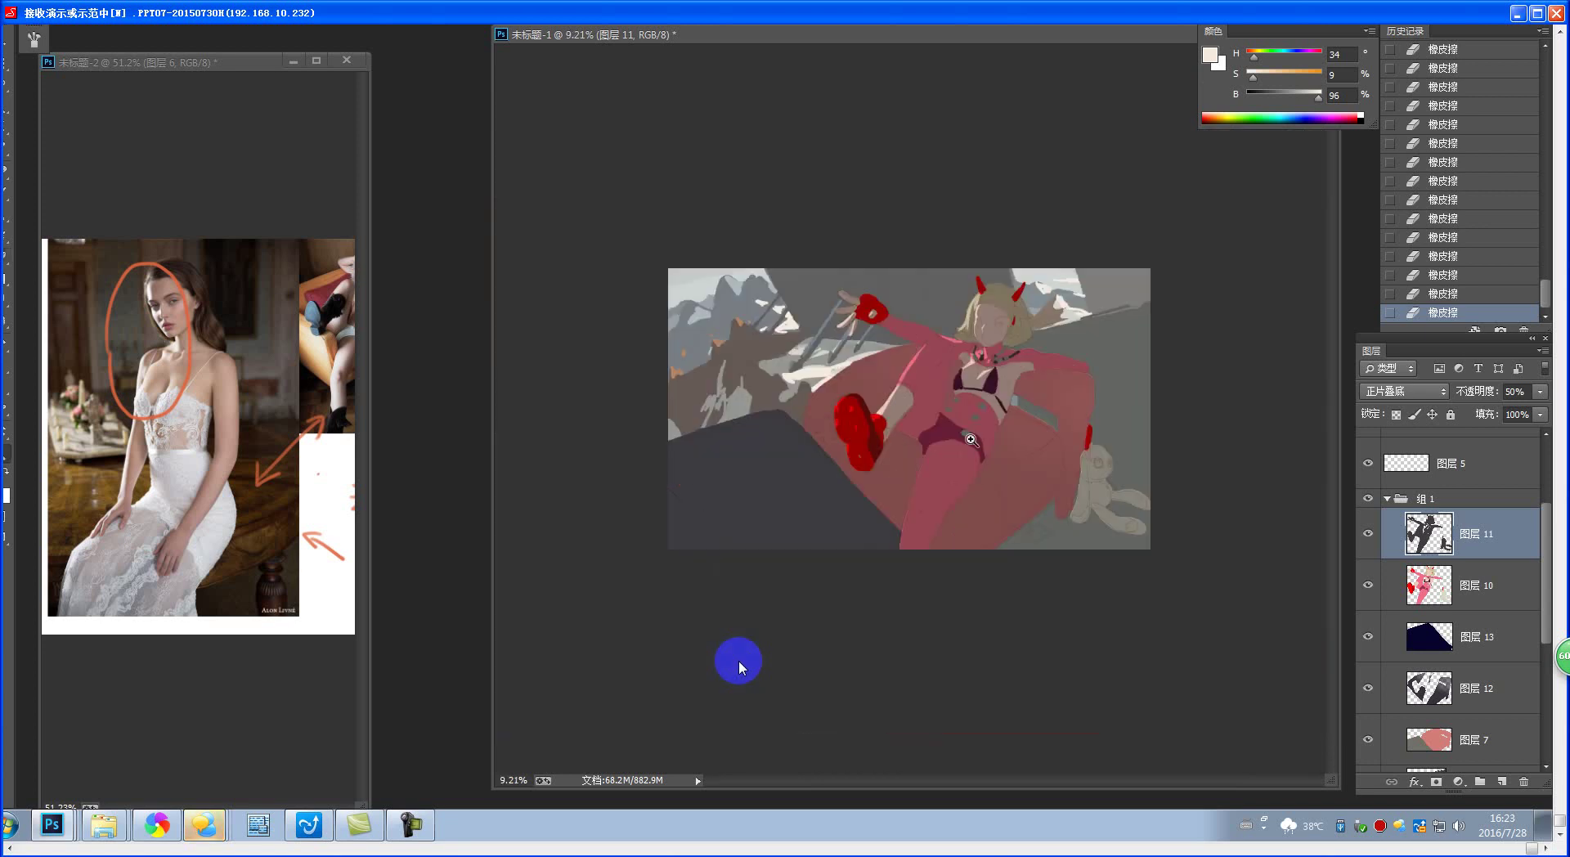
- Erase a small spot of shadow on 图层 12 at the large red shape's upper corner, beside the outstretched arm
key("ctrl+0")
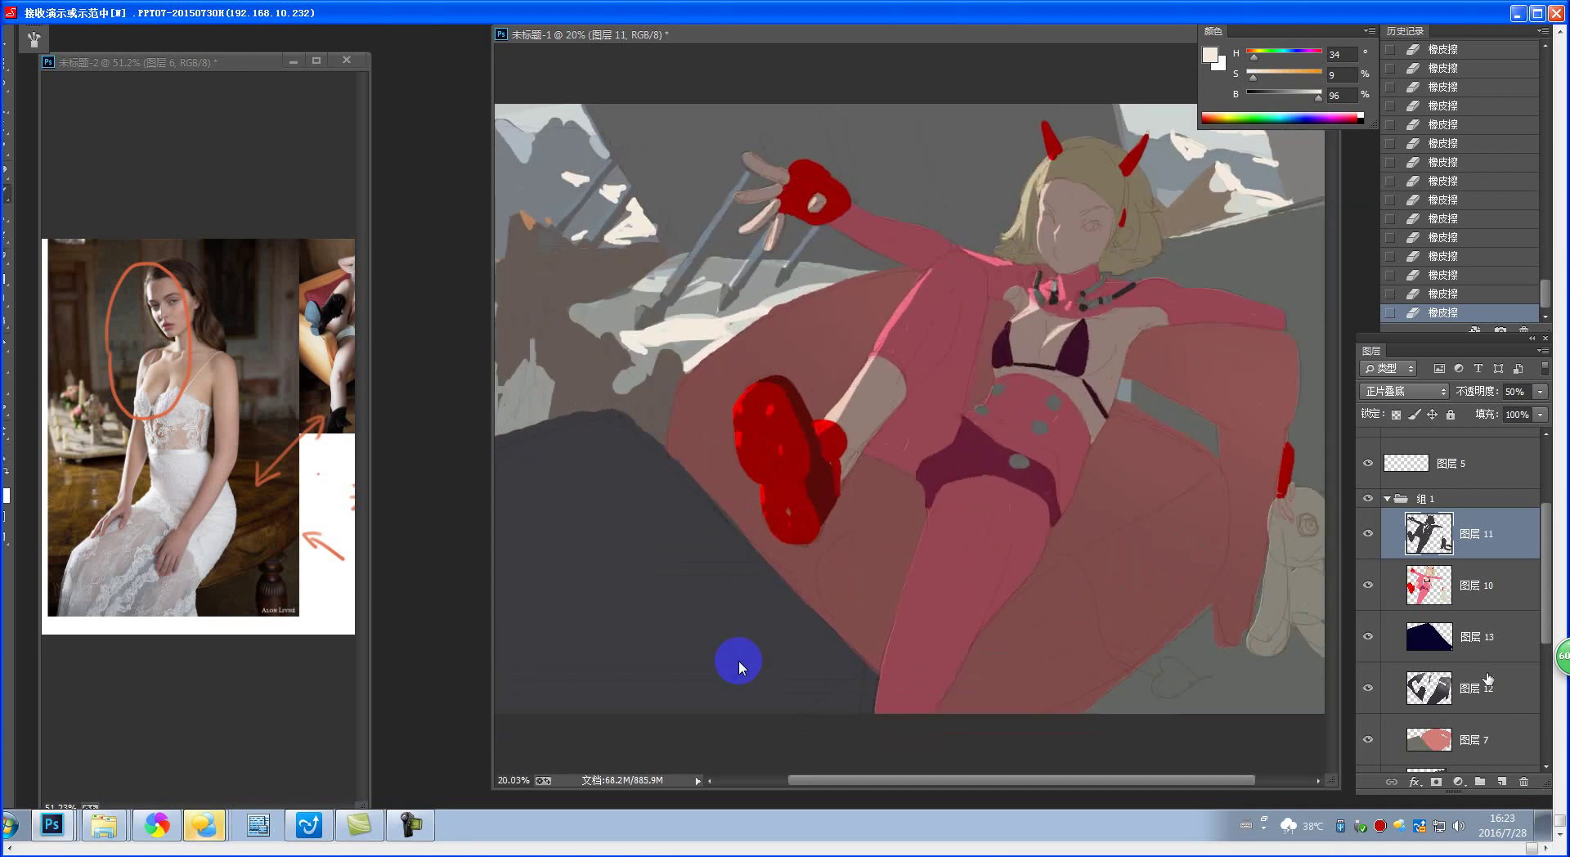
left_click(1472, 718)
left_click(1474, 696)
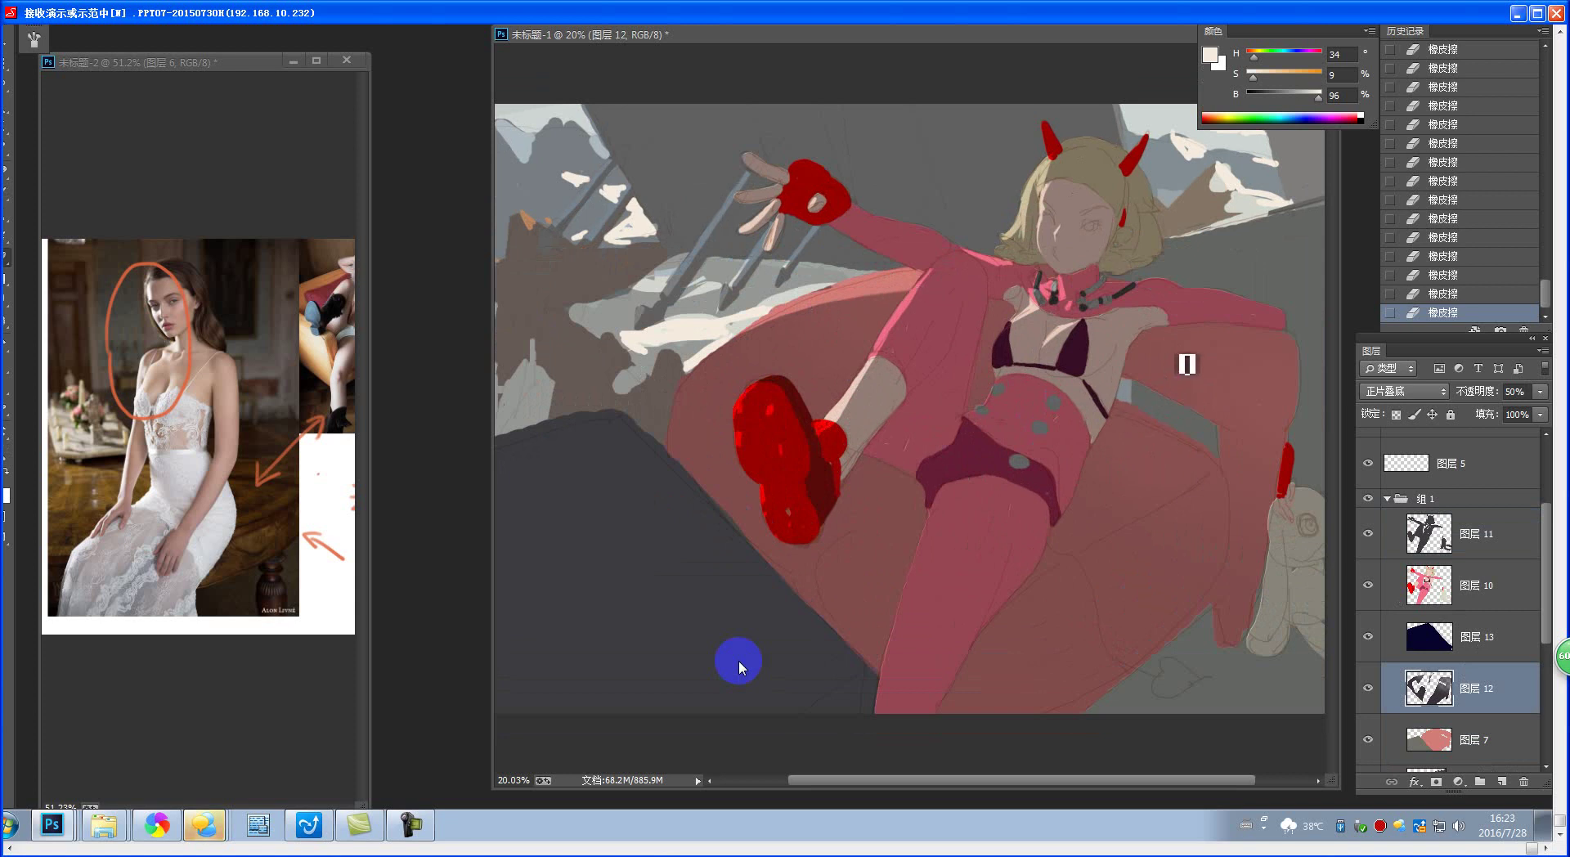
left_click_drag(1221, 373, 1123, 376)
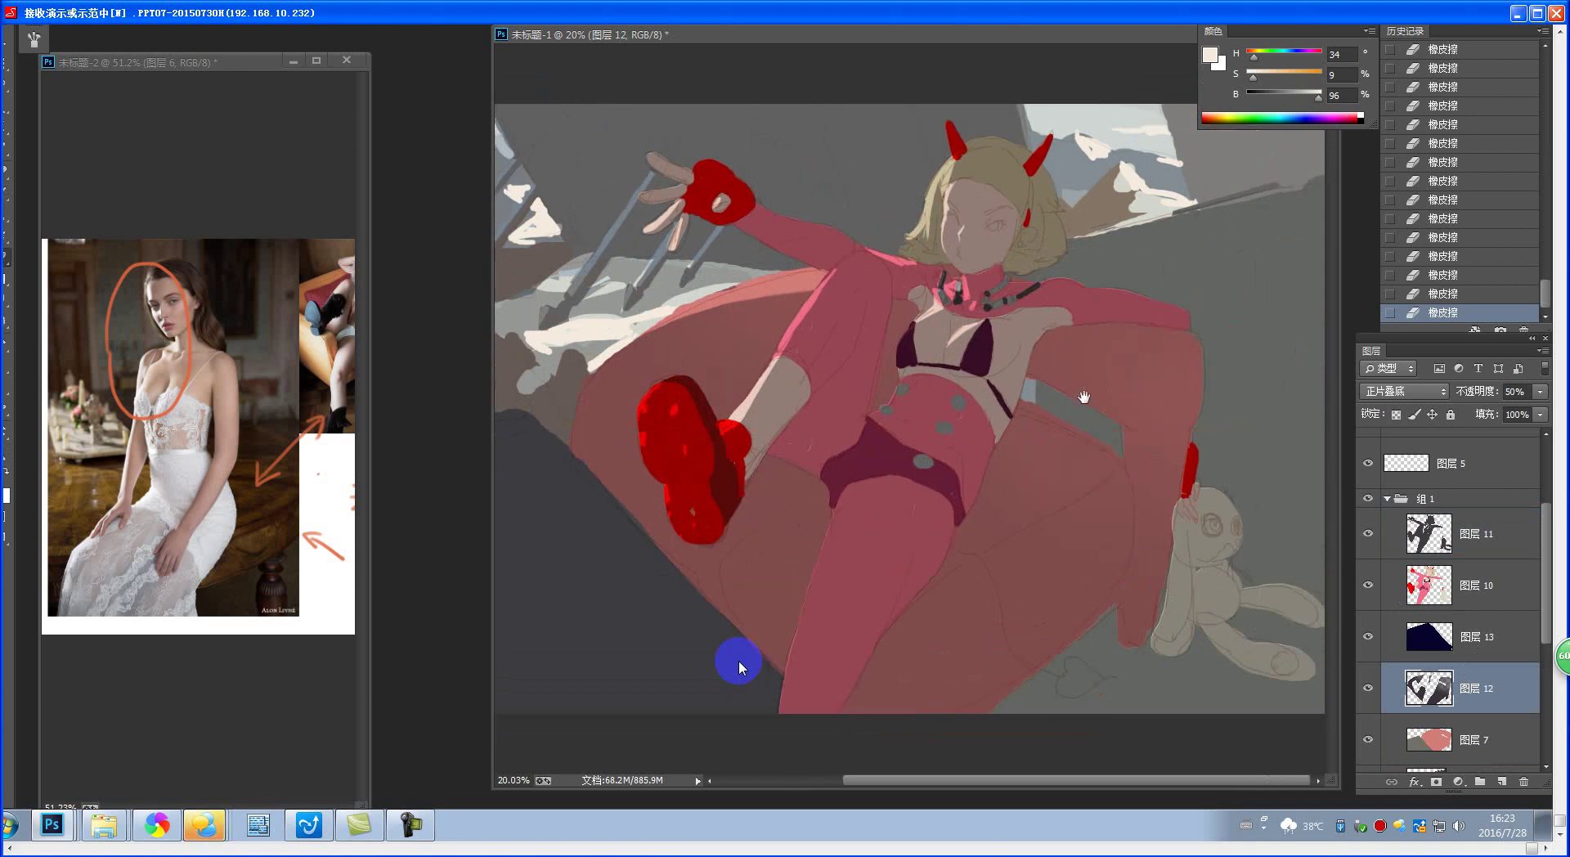
key("ctrl+z")
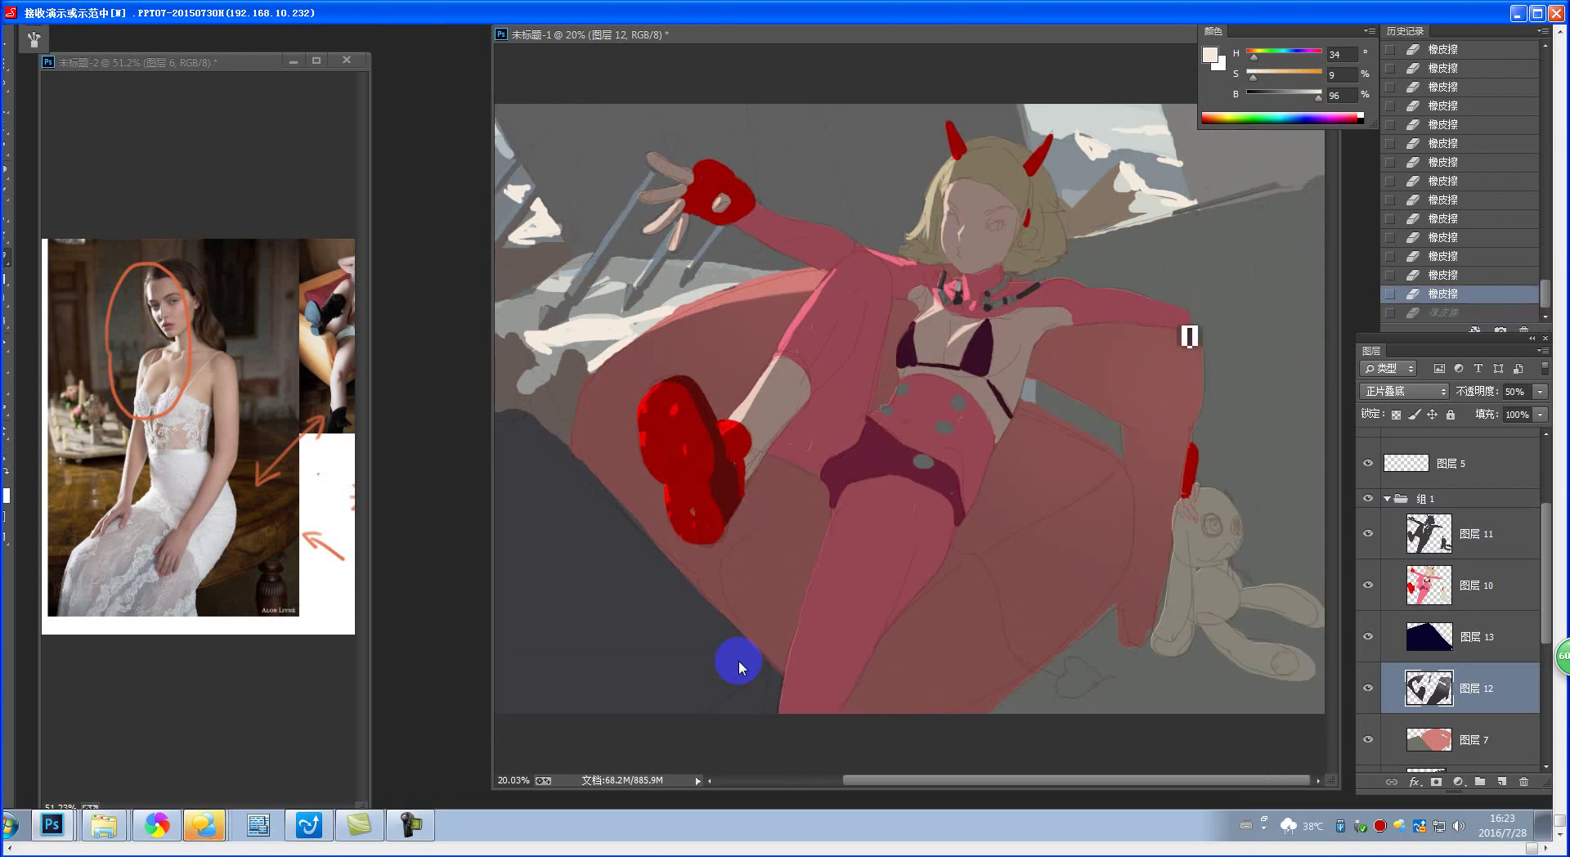
left_click_drag(1195, 339, 1198, 342)
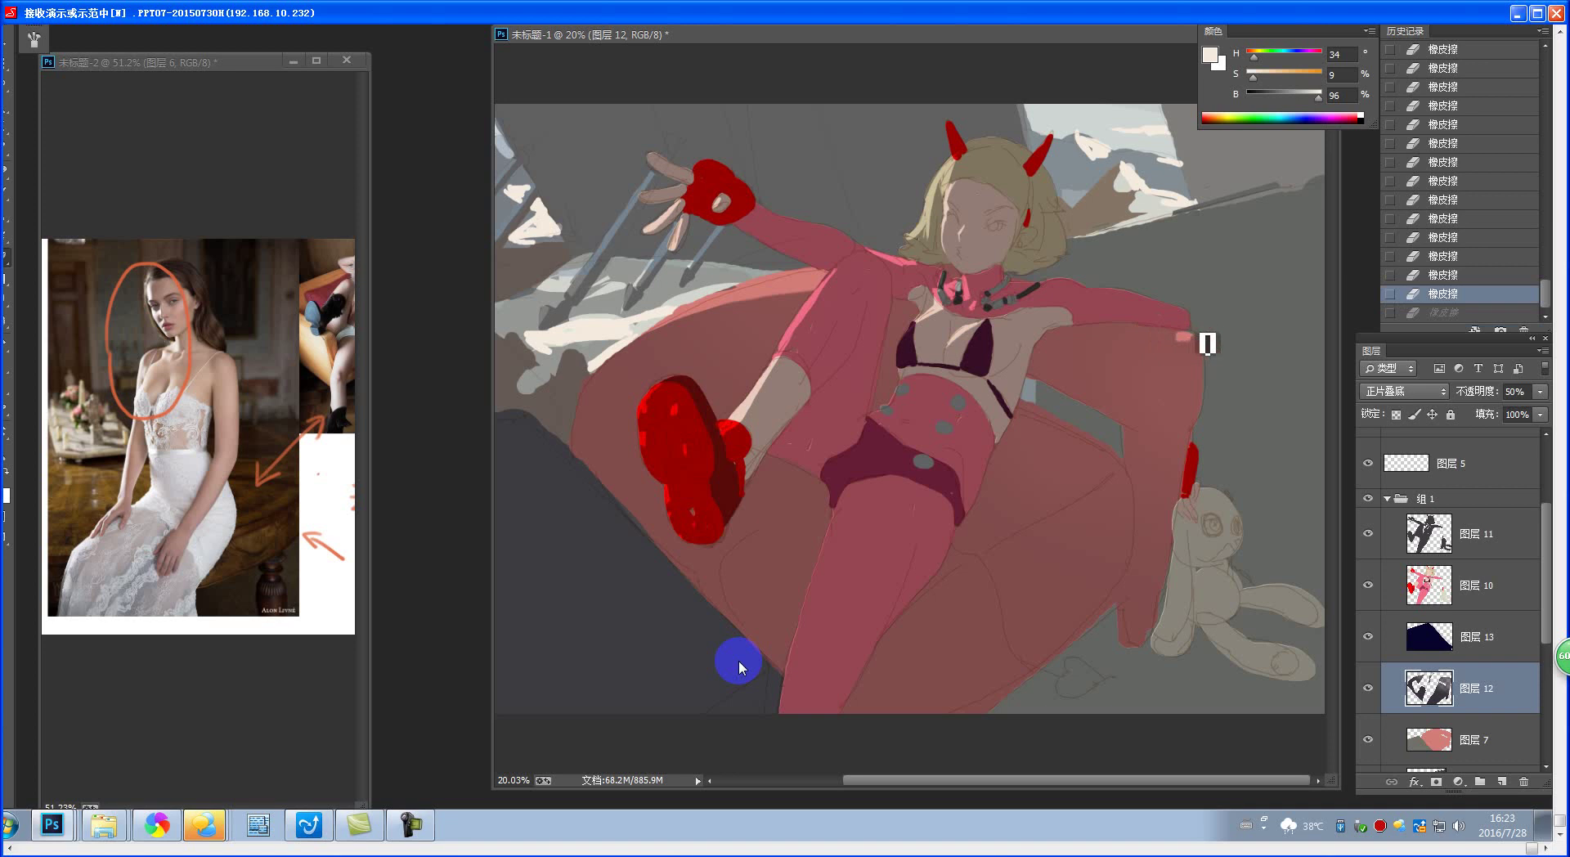
- Erase a strip of shadow on 图层 11 along the upper edge of the pink sleeve resting on the red shape
left_click(1487, 546)
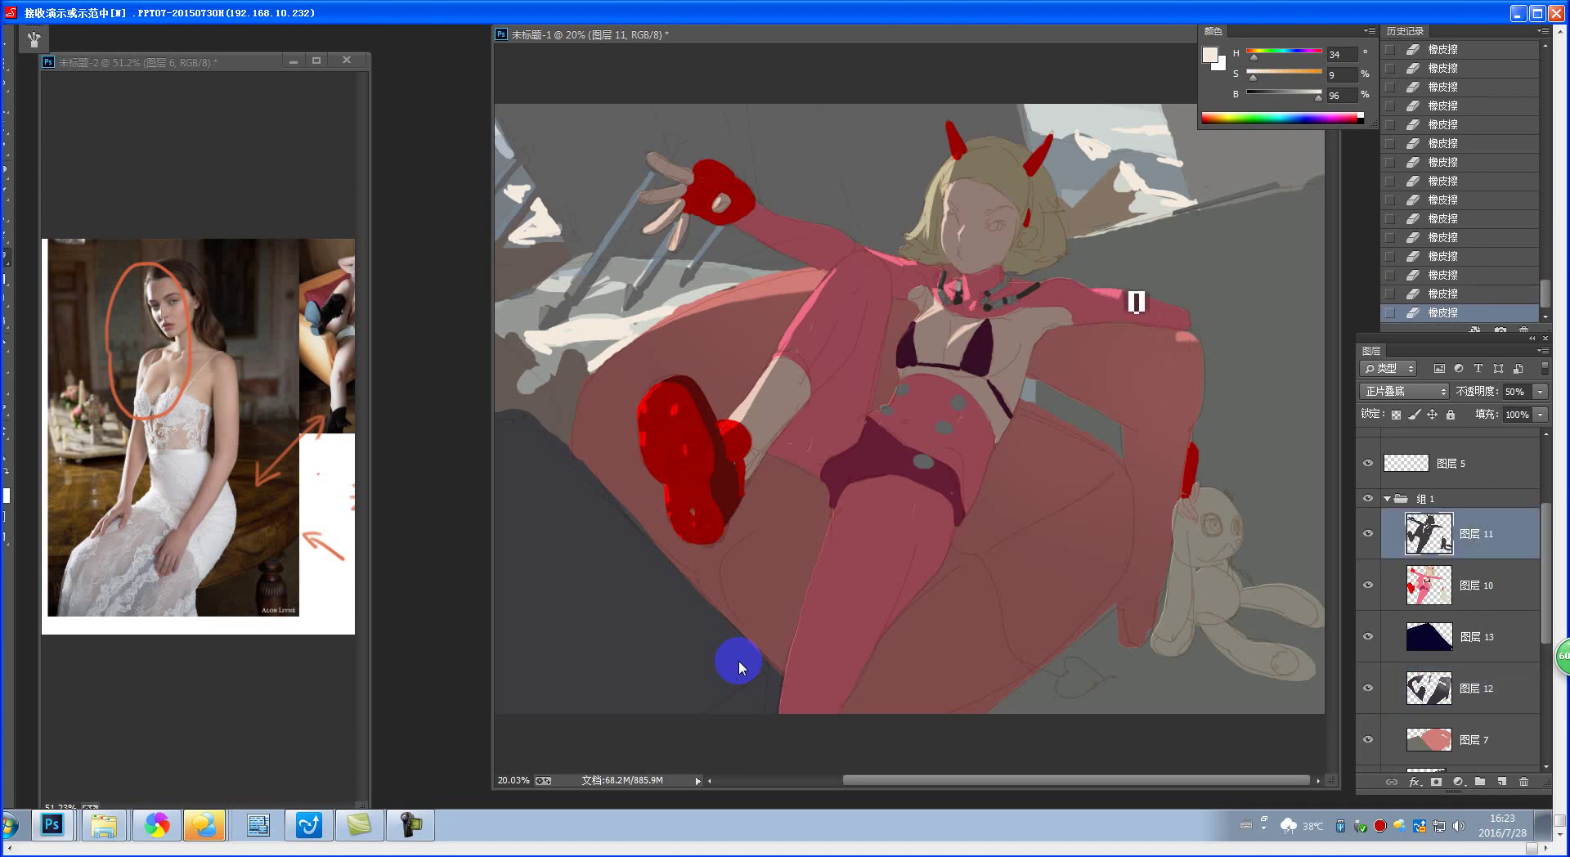
mouse_move(1136, 301)
left_mouse_down()
mouse_move(1219, 322)
mouse_move(1050, 282)
left_mouse_up()
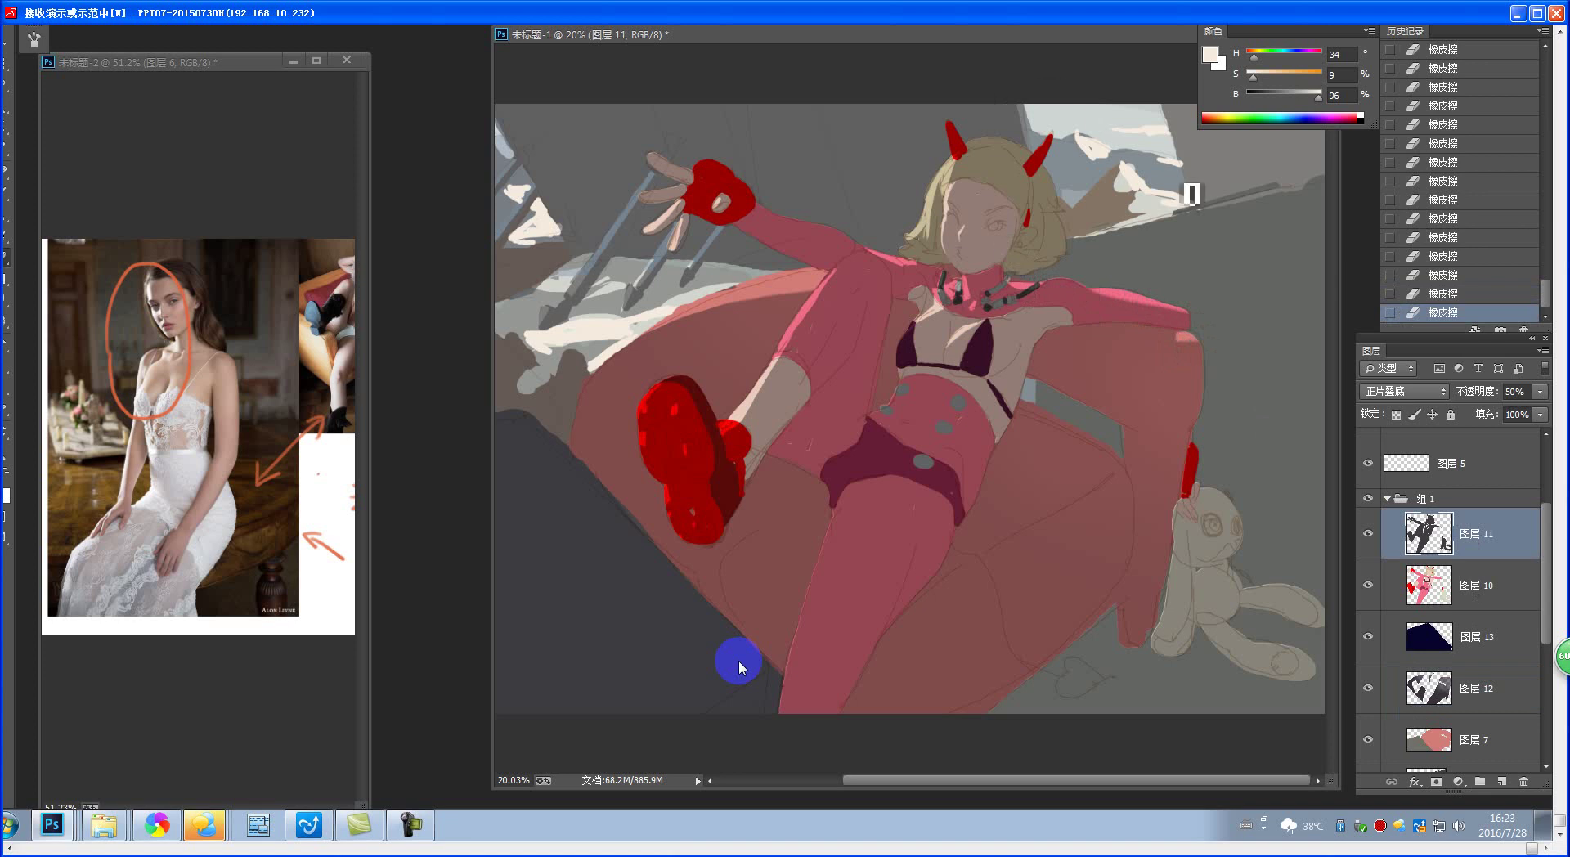
key("ctrl+z")
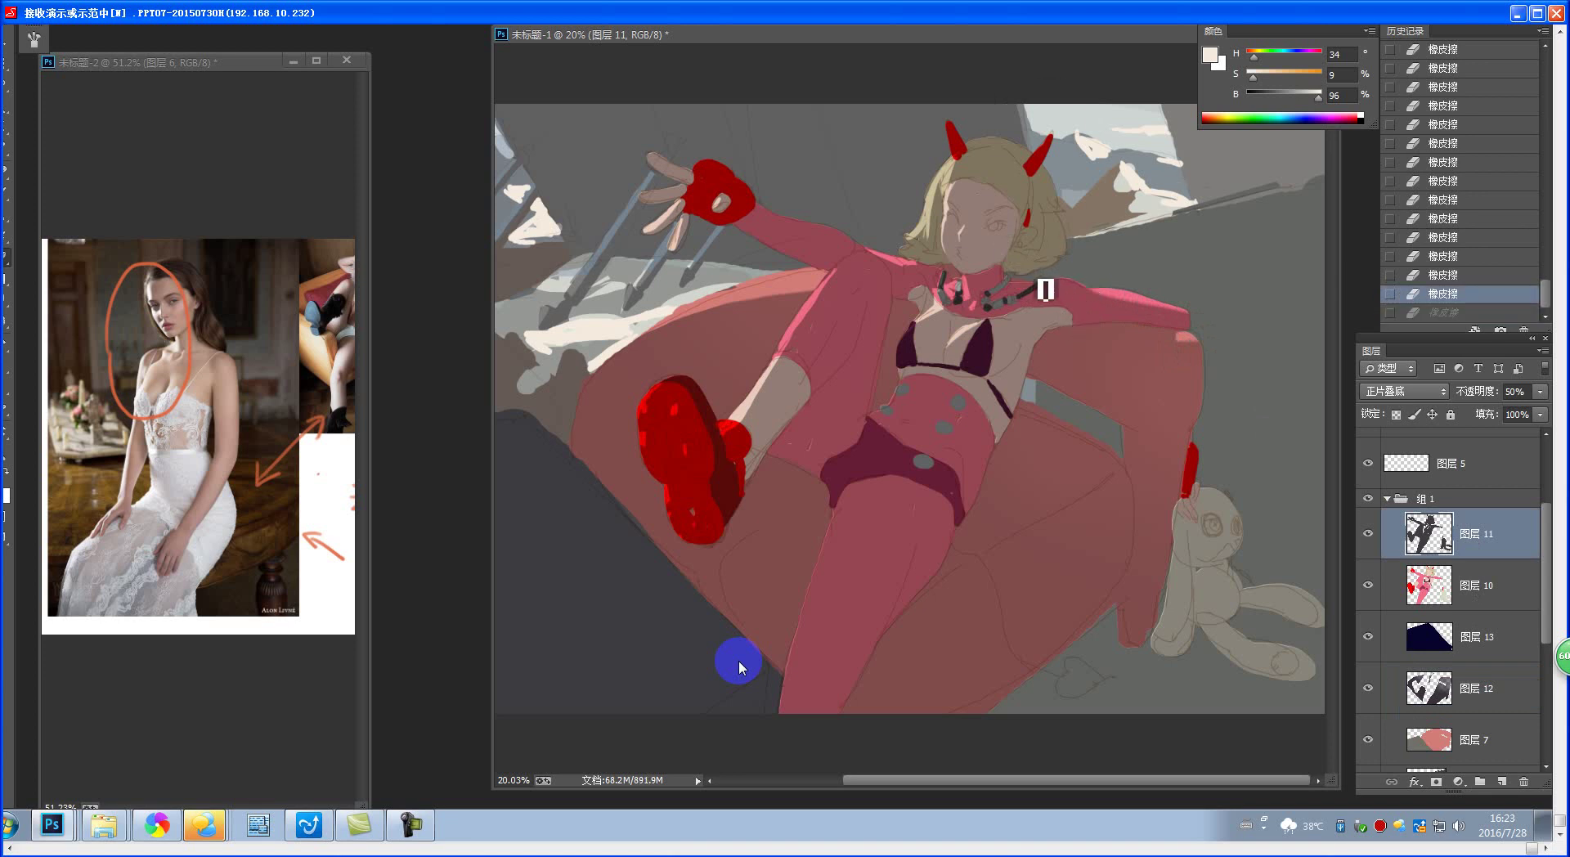
key("ctrl+z")
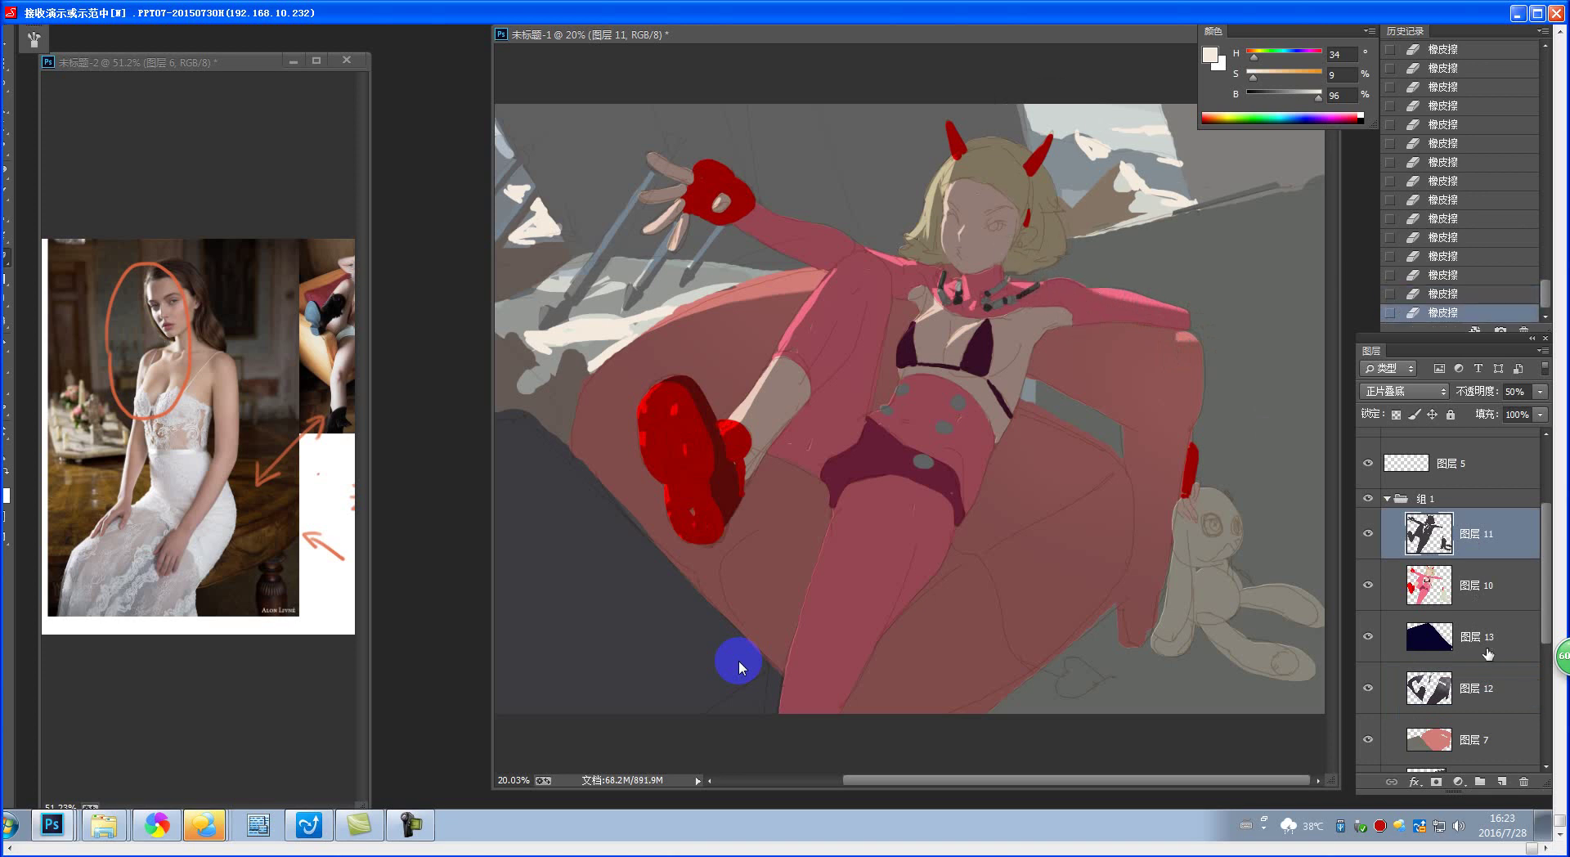
- Erase a tapering strip of shadow on 图层 12 over the red shape beside the figure's waist
left_click(1487, 691)
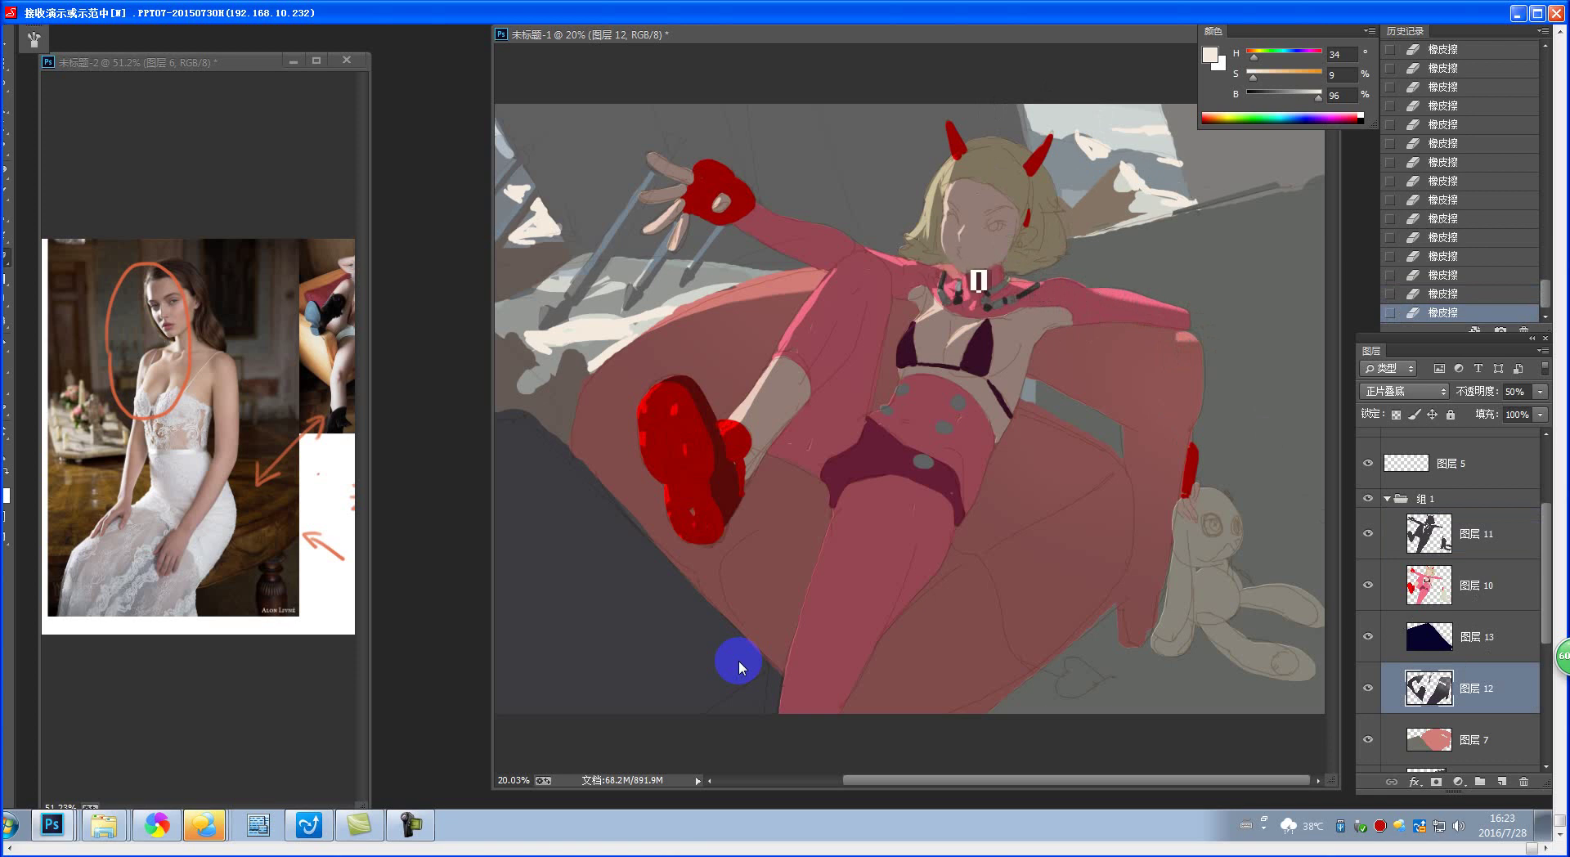
mouse_move(978, 281)
left_mouse_down()
mouse_move(1006, 311)
mouse_move(941, 344)
mouse_move(1096, 396)
left_mouse_up()
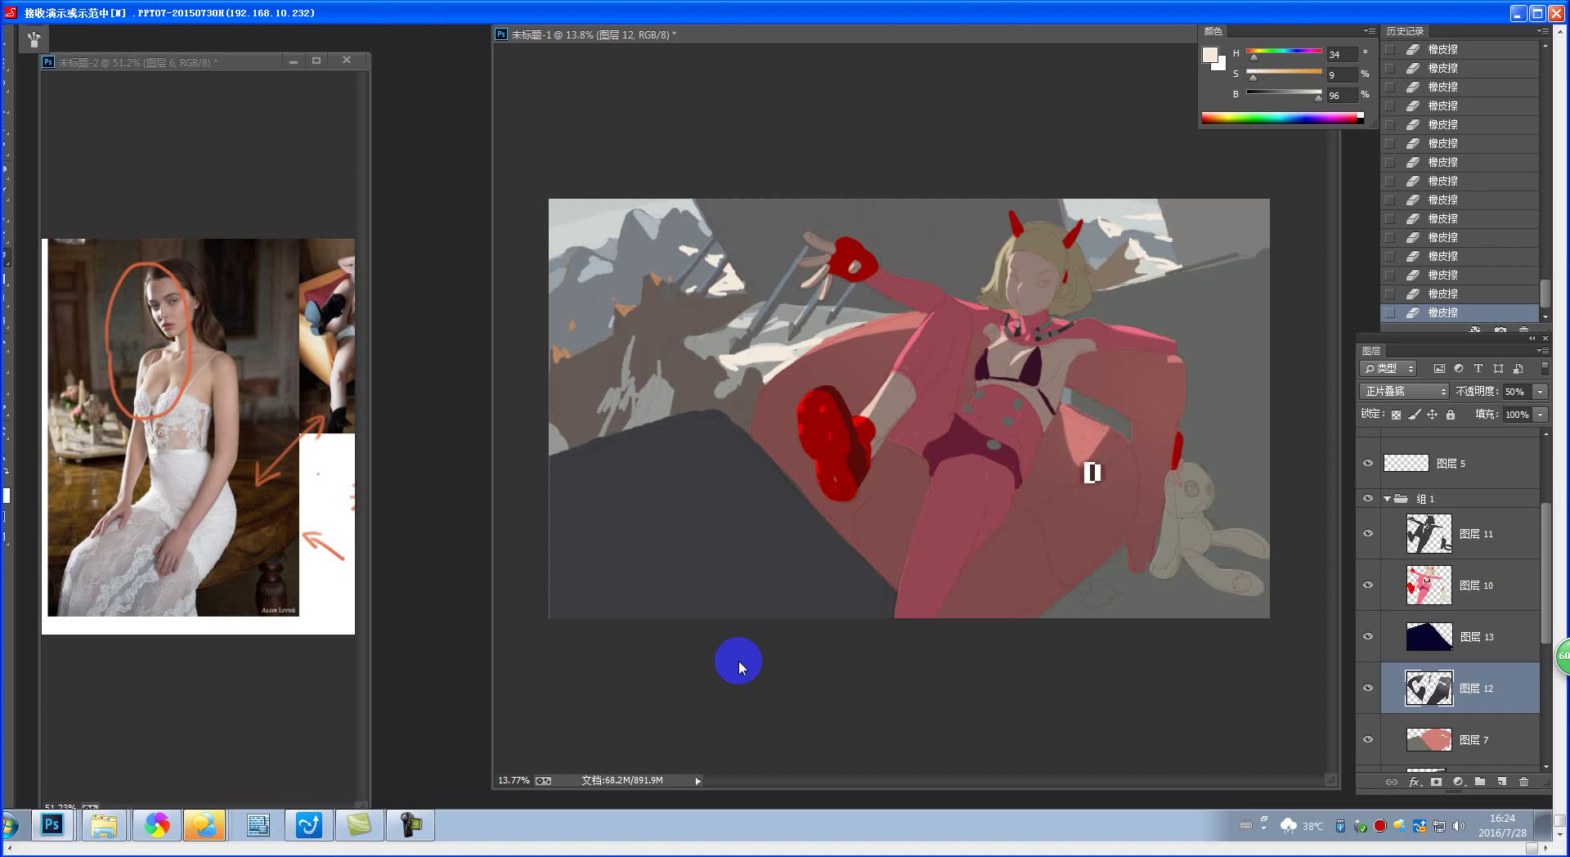
key("ctrl+z")
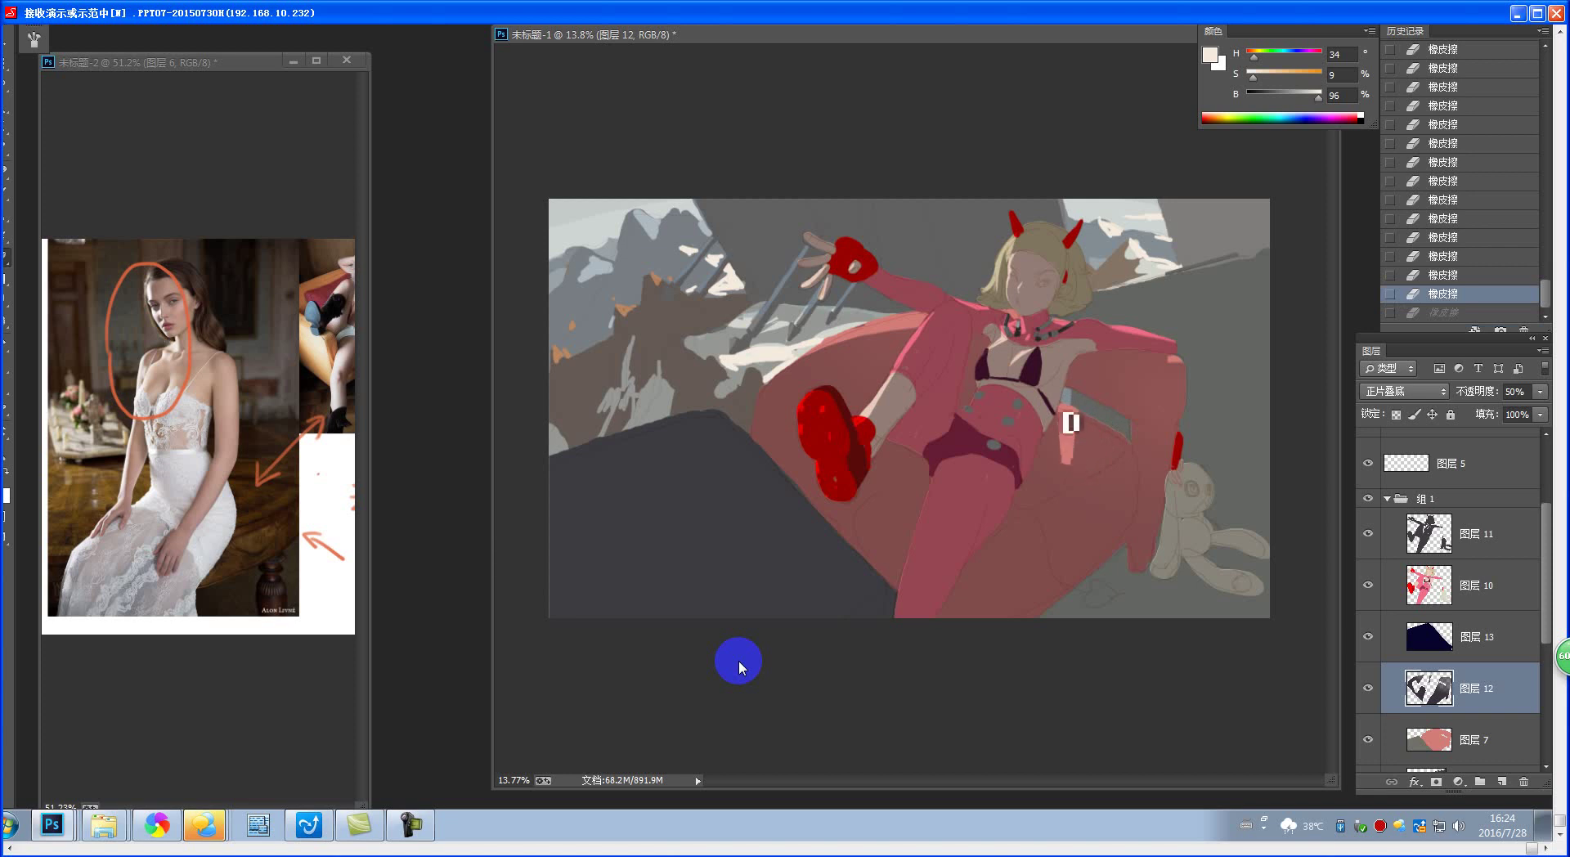
left_click_drag(1072, 434, 1076, 502)
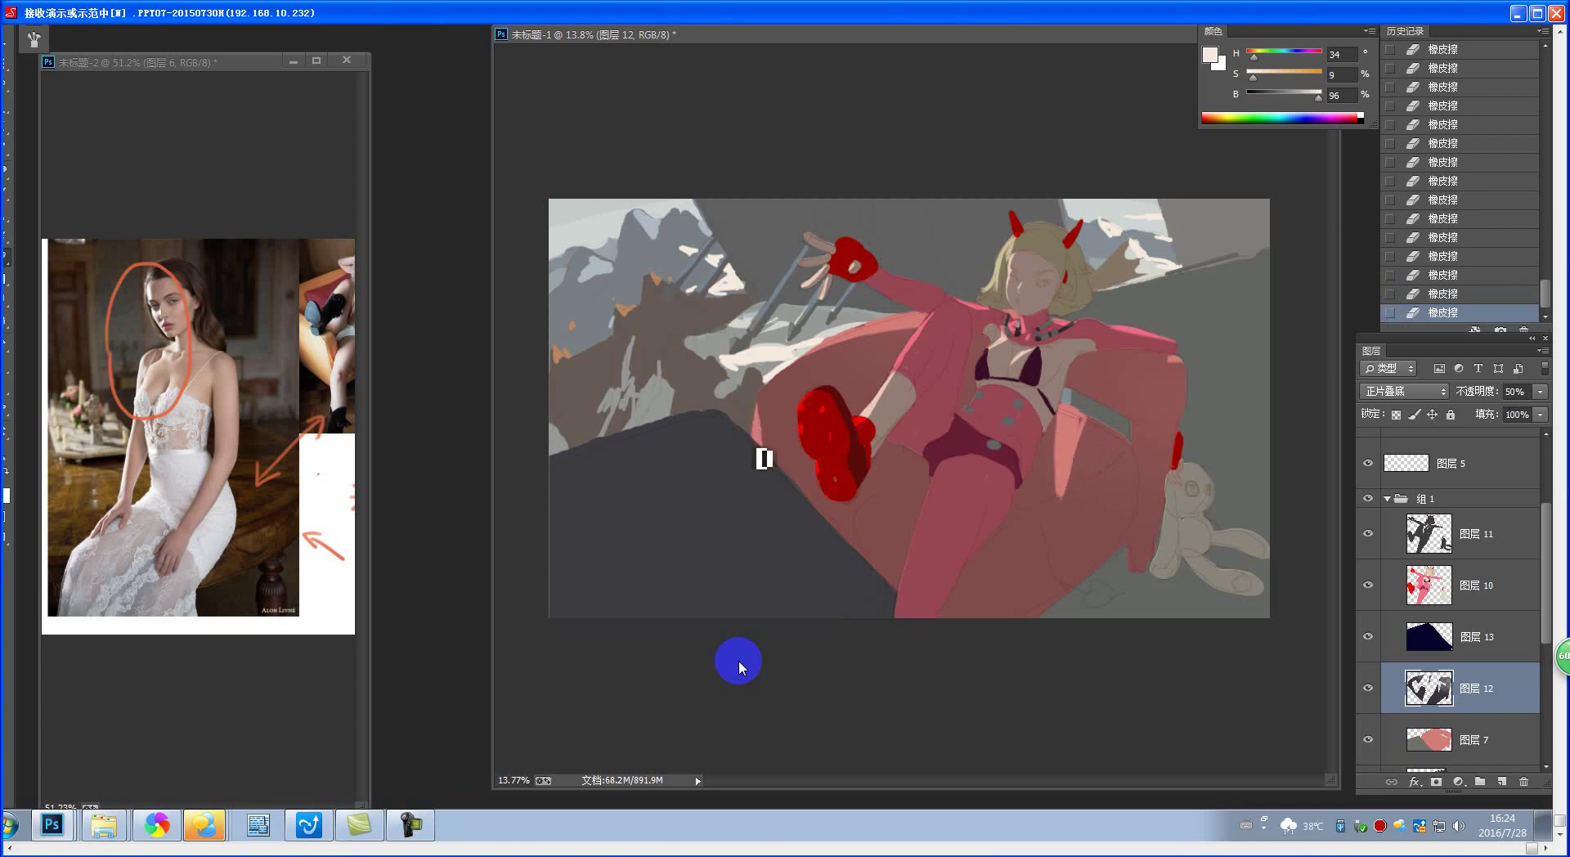
key("ctrl+z")
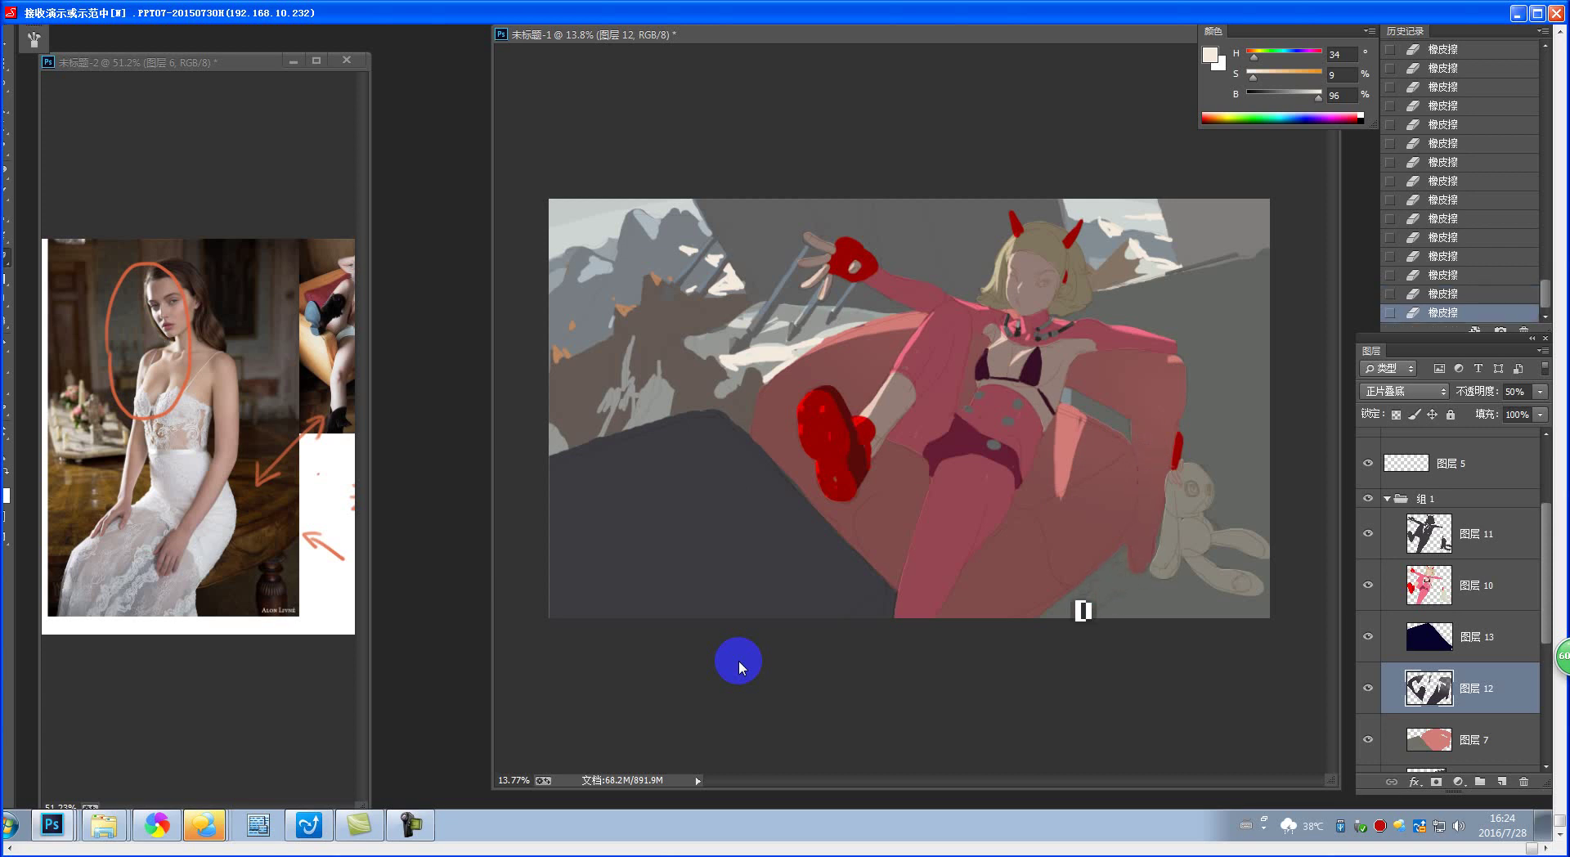
- Erase the shadow on 图层 10 拷贝 in a narrow strip of ground between the red shape and the toy rabbit
left_click_drag(1548, 628, 1547, 664)
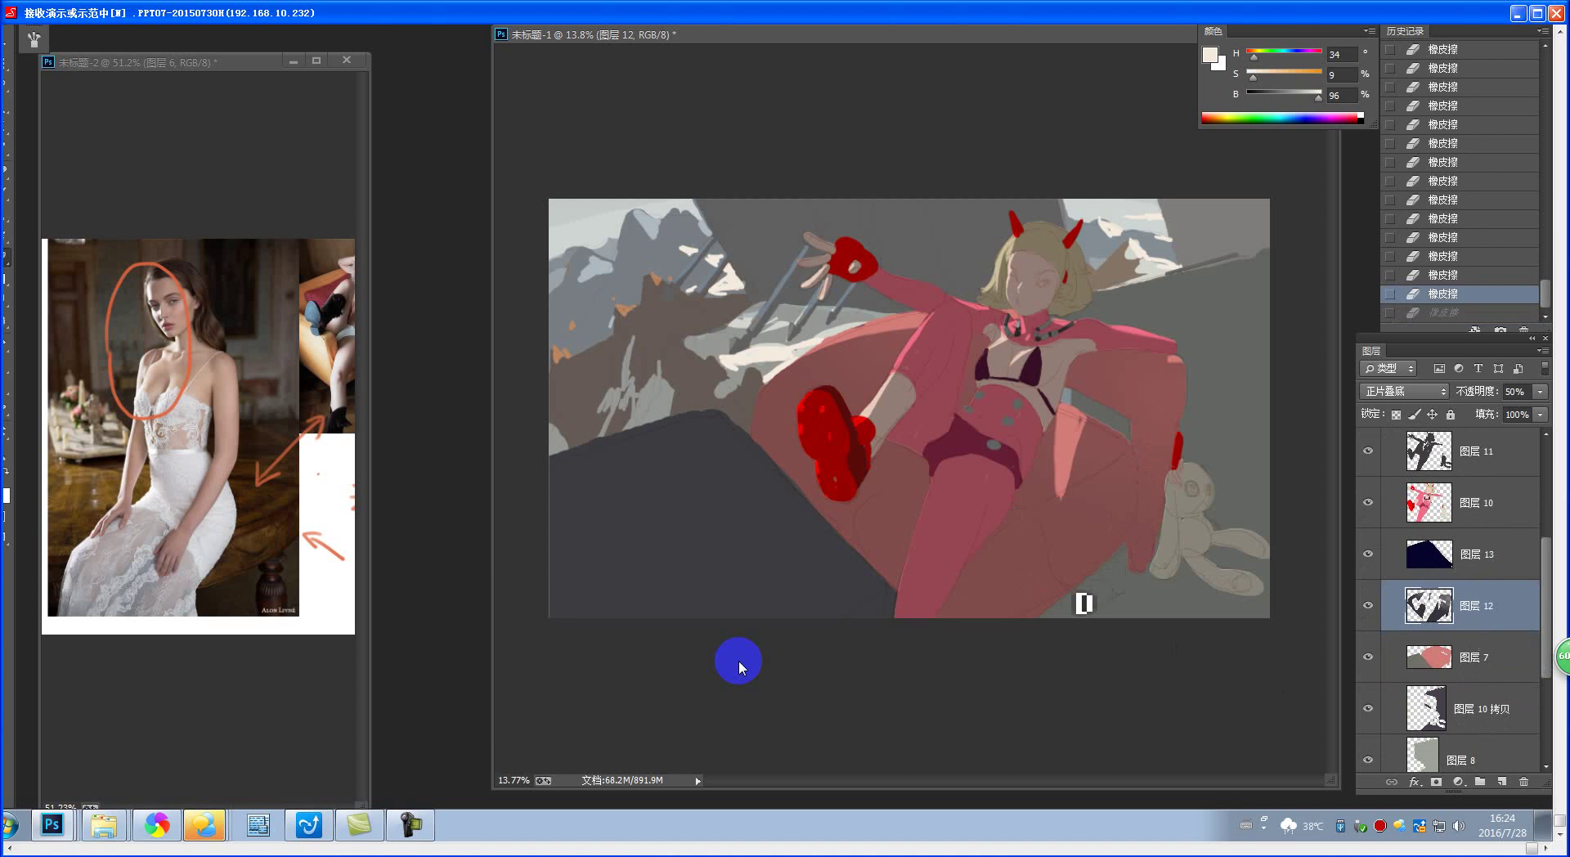
left_click_drag(1102, 604, 1217, 595)
key("ctrl+z")
left_click(1462, 708)
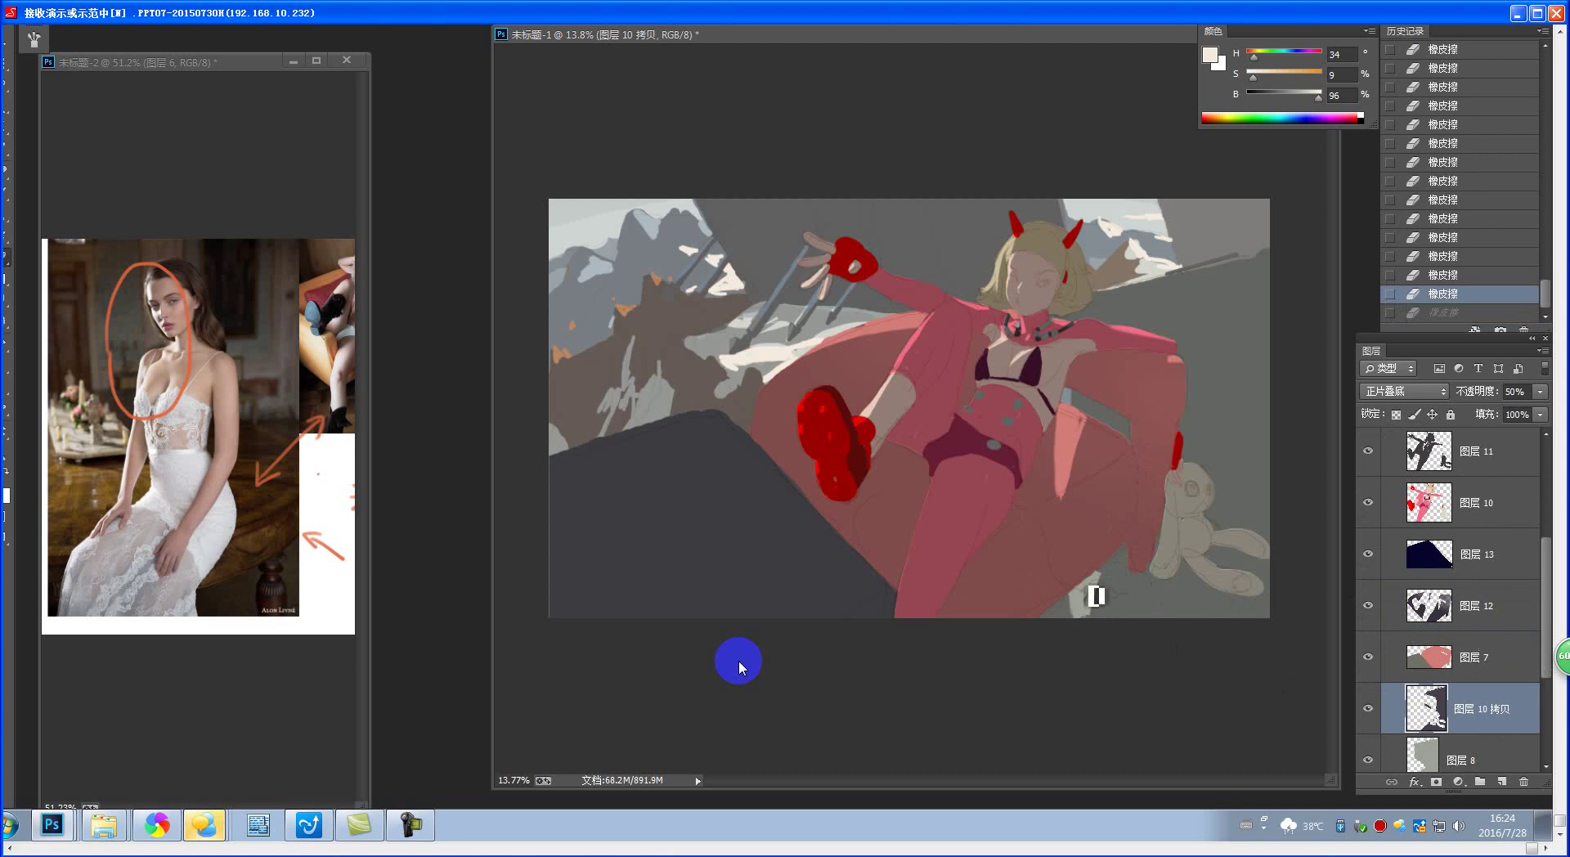
left_click_drag(1094, 589, 1104, 571)
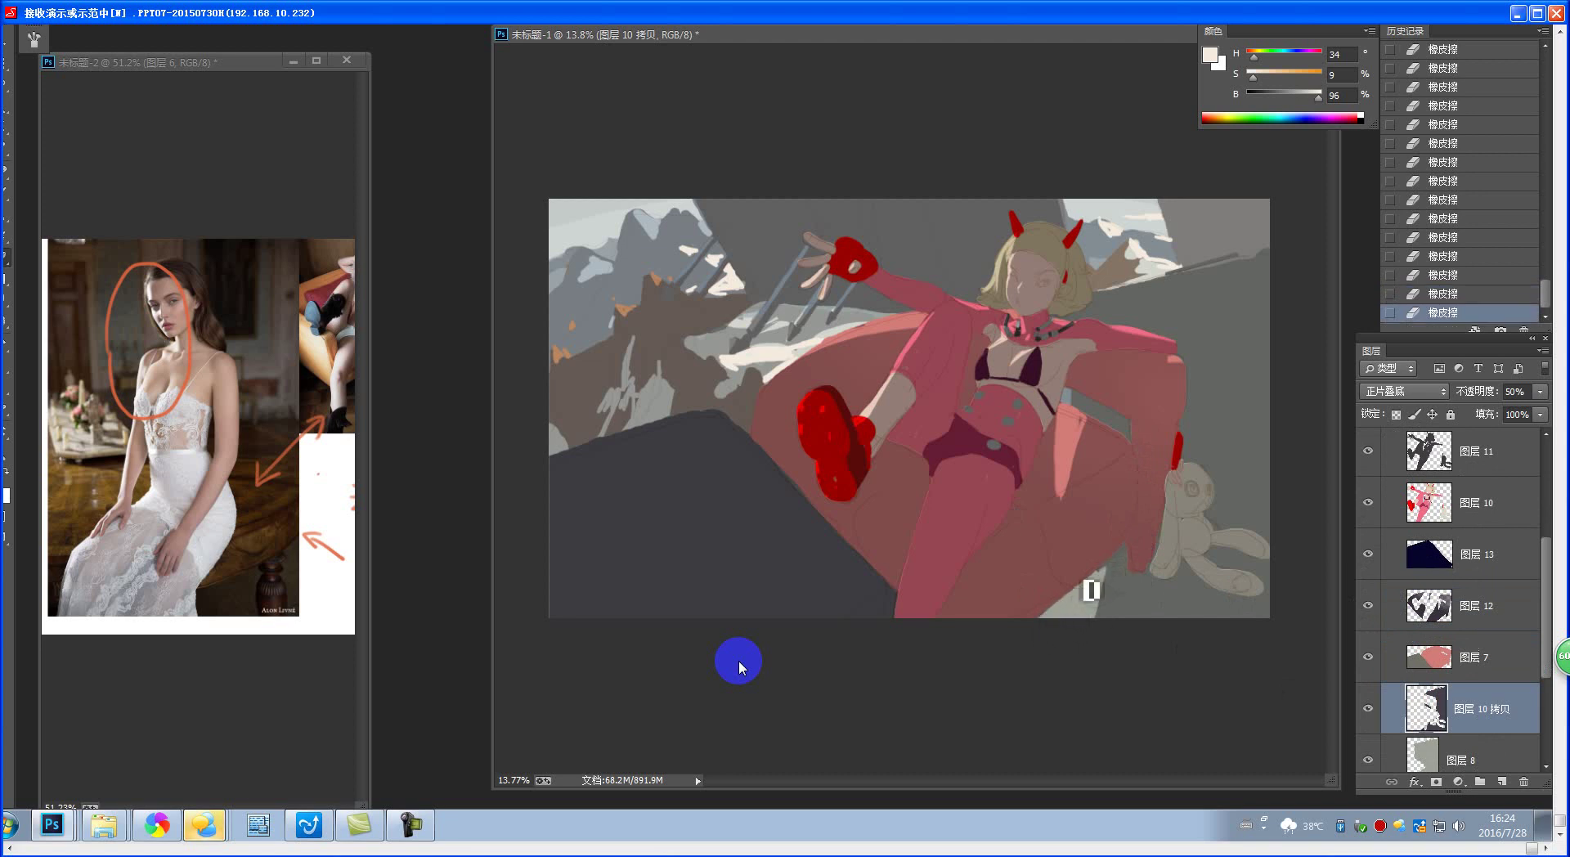
key("ctrl+z")
key("ctrl+z")
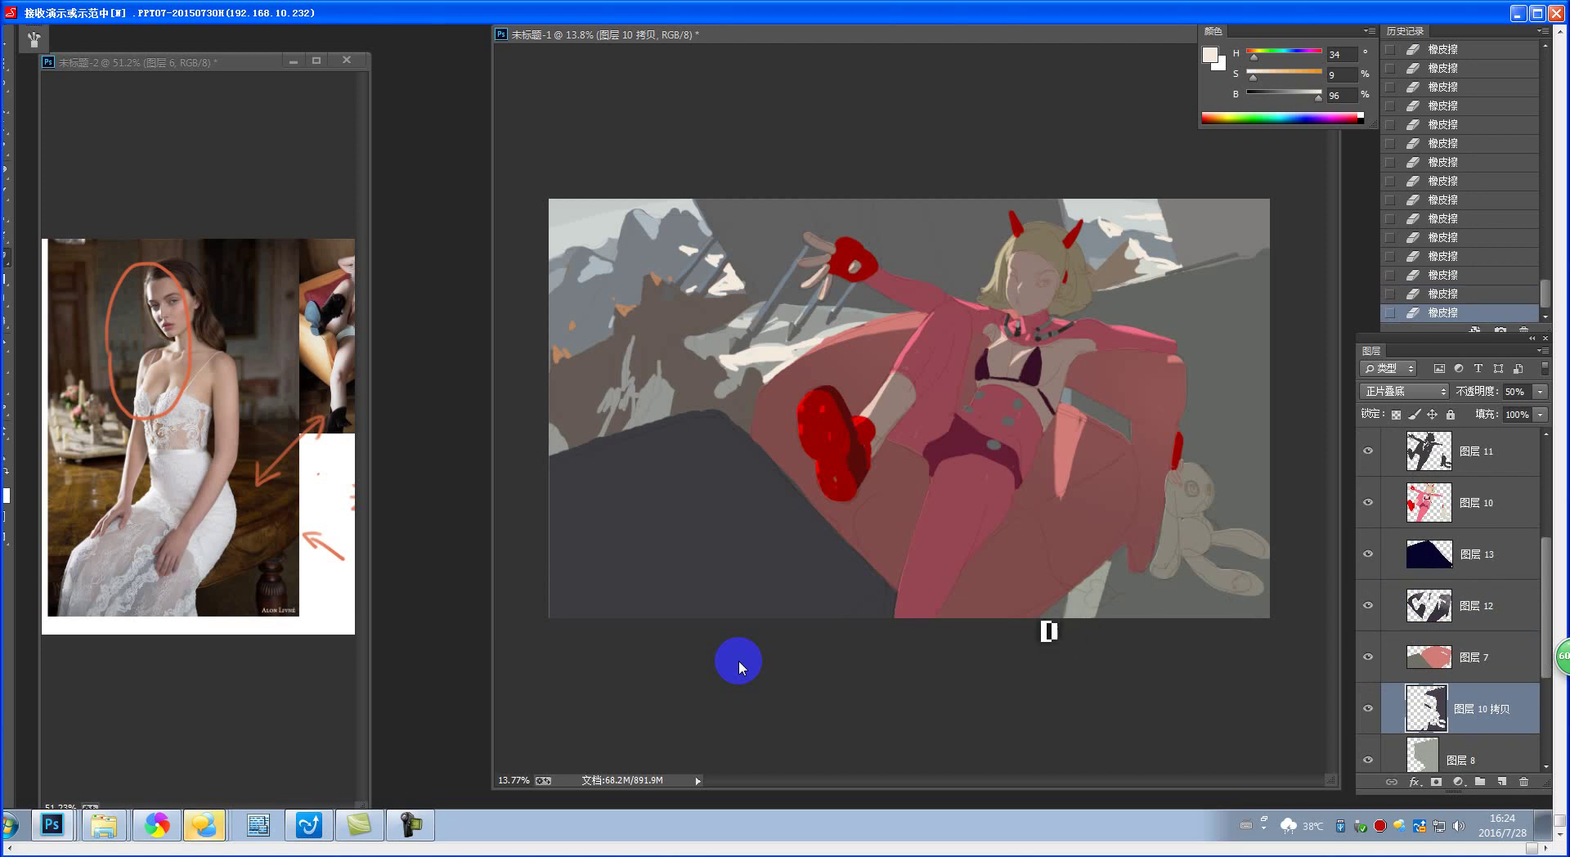
- Erase a broad wedge of shadow on 图层 10 拷贝 from the background slope beside the figure's head and shoulder
scroll(1117, 427, "down", 1)
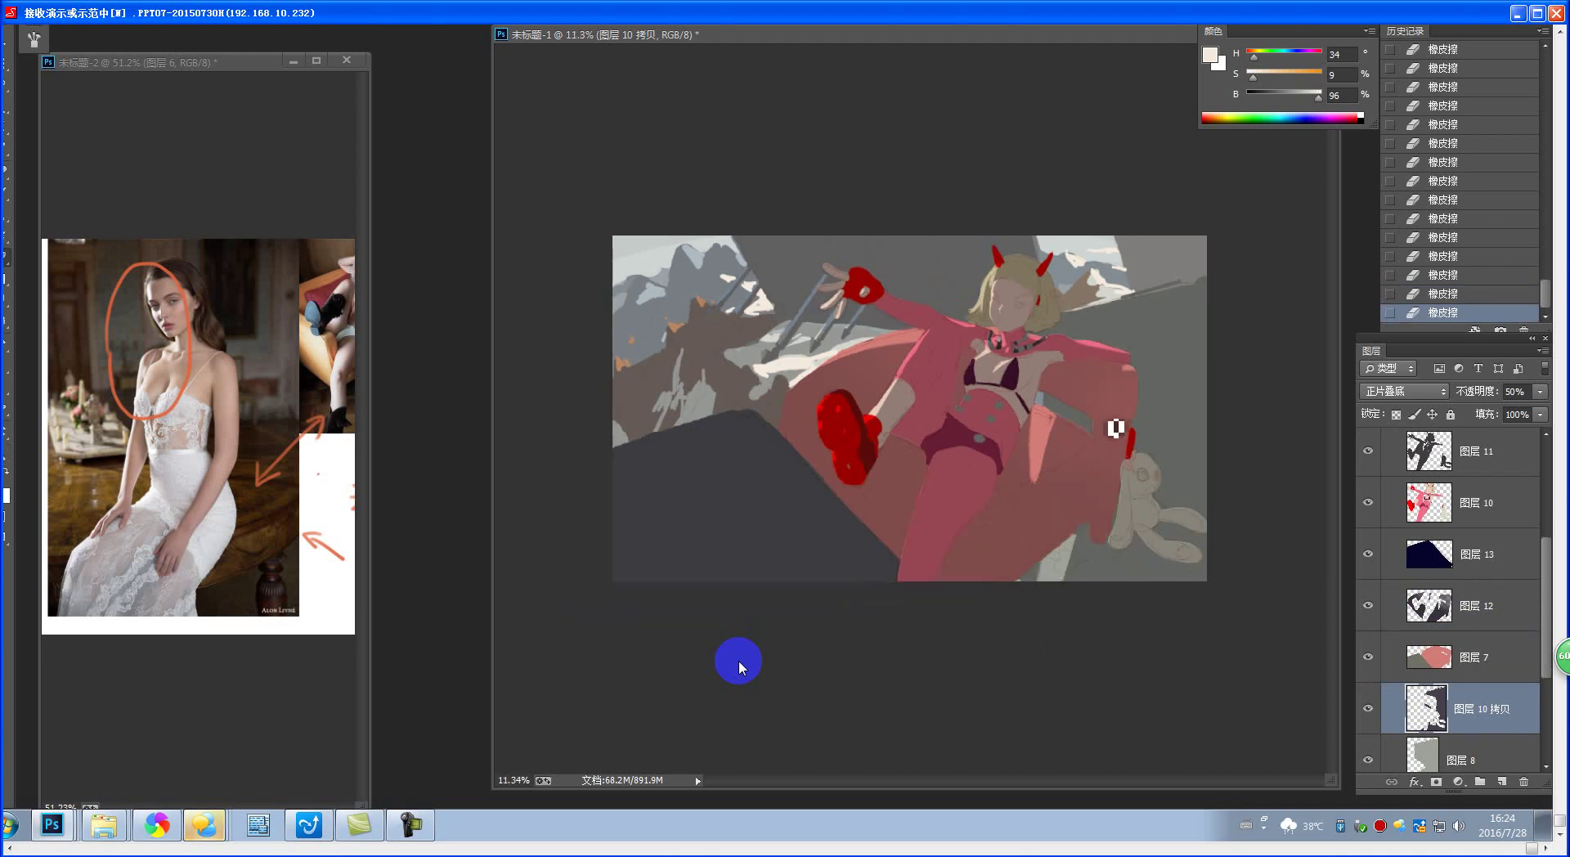
scroll(1162, 393, "up", 1)
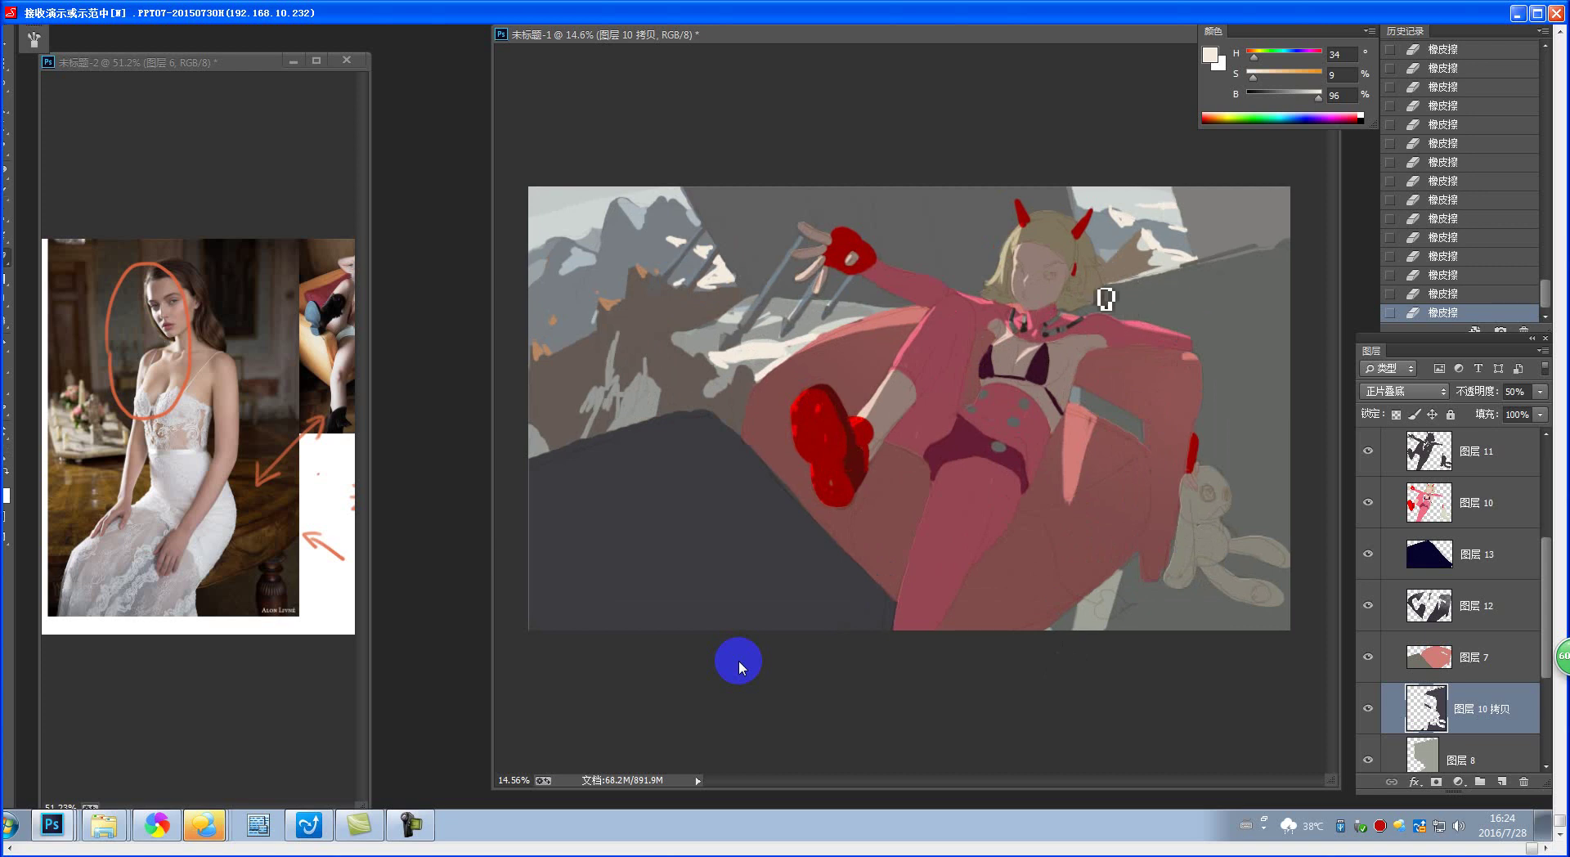
mouse_move(1138, 283)
left_mouse_down()
mouse_move(1210, 271)
mouse_move(1127, 289)
mouse_move(1267, 286)
mouse_move(1123, 296)
mouse_move(1268, 296)
mouse_move(1252, 314)
mouse_move(1251, 277)
mouse_move(1316, 282)
mouse_move(1227, 298)
mouse_move(1306, 314)
mouse_move(1204, 301)
left_mouse_up()
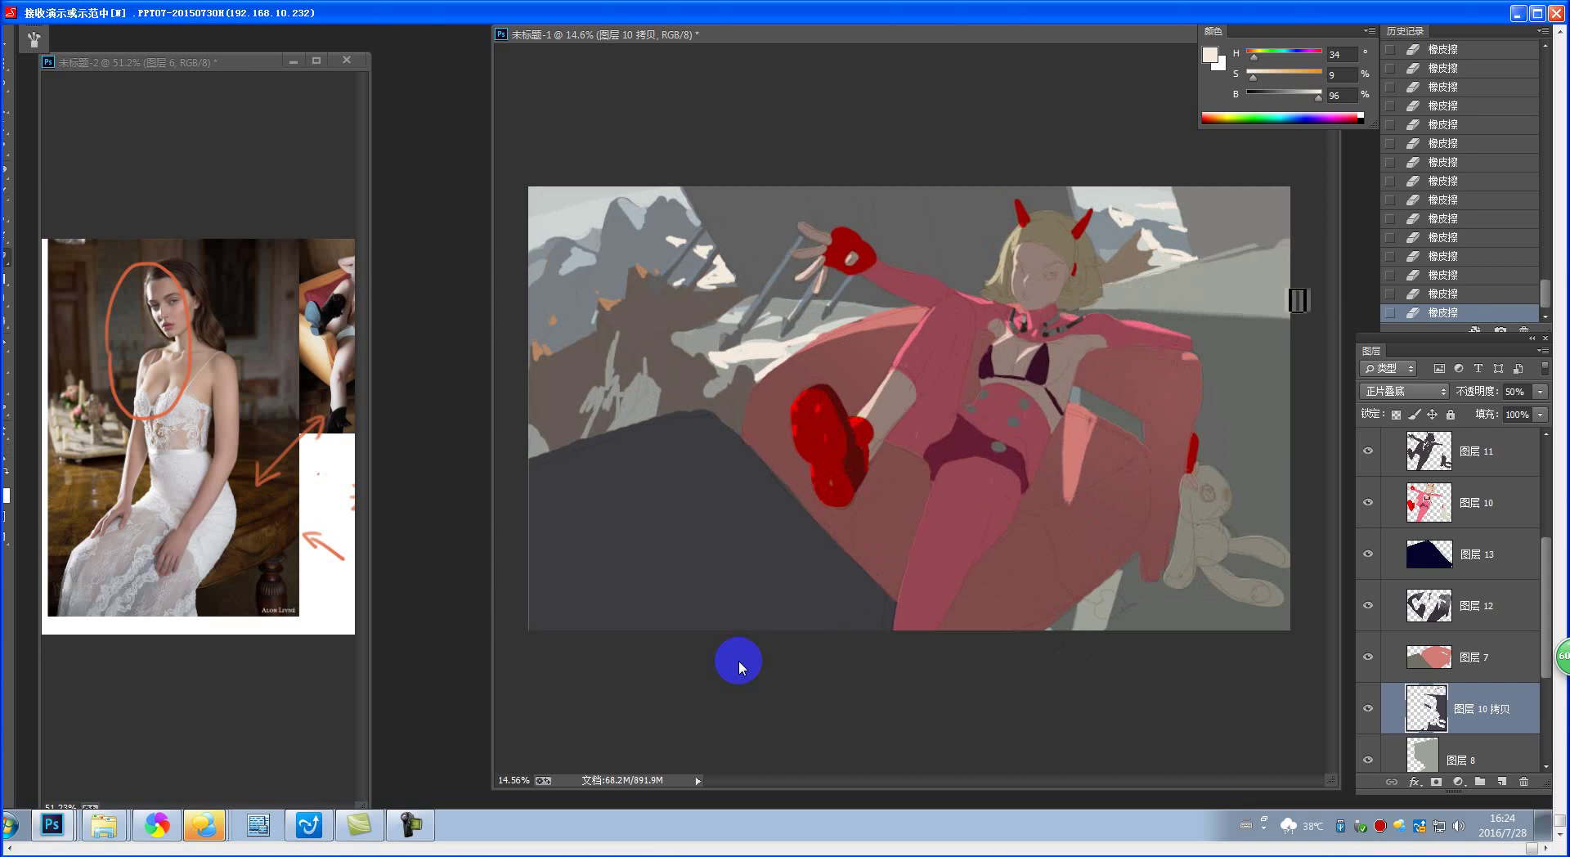
left_click_drag(1143, 492, 1234, 518)
- Erase a pointed wedge of shadow on 图层 13 at the top of the dark foreground block and check it at reduced size
left_click(1489, 564)
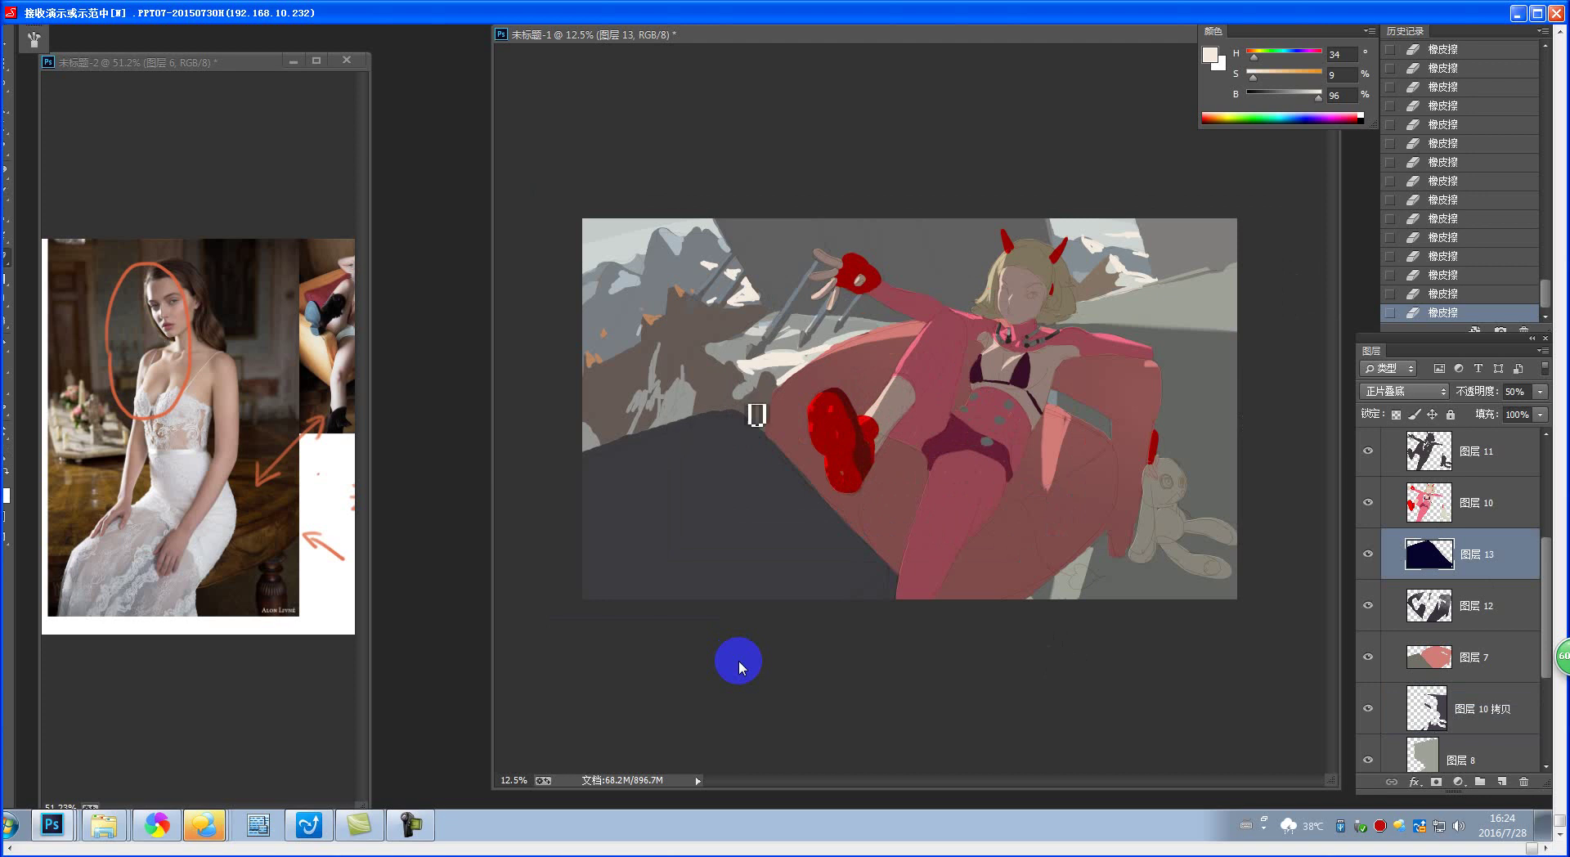
mouse_move(744, 423)
left_mouse_down()
mouse_move(712, 466)
mouse_move(746, 445)
mouse_move(709, 474)
mouse_move(733, 396)
mouse_move(665, 501)
mouse_move(736, 487)
mouse_move(697, 514)
mouse_move(770, 439)
mouse_move(686, 509)
left_mouse_up()
key("ctrl+minus")
key("ctrl+minus")
key("ctrl+minus")
key("ctrl+minus")
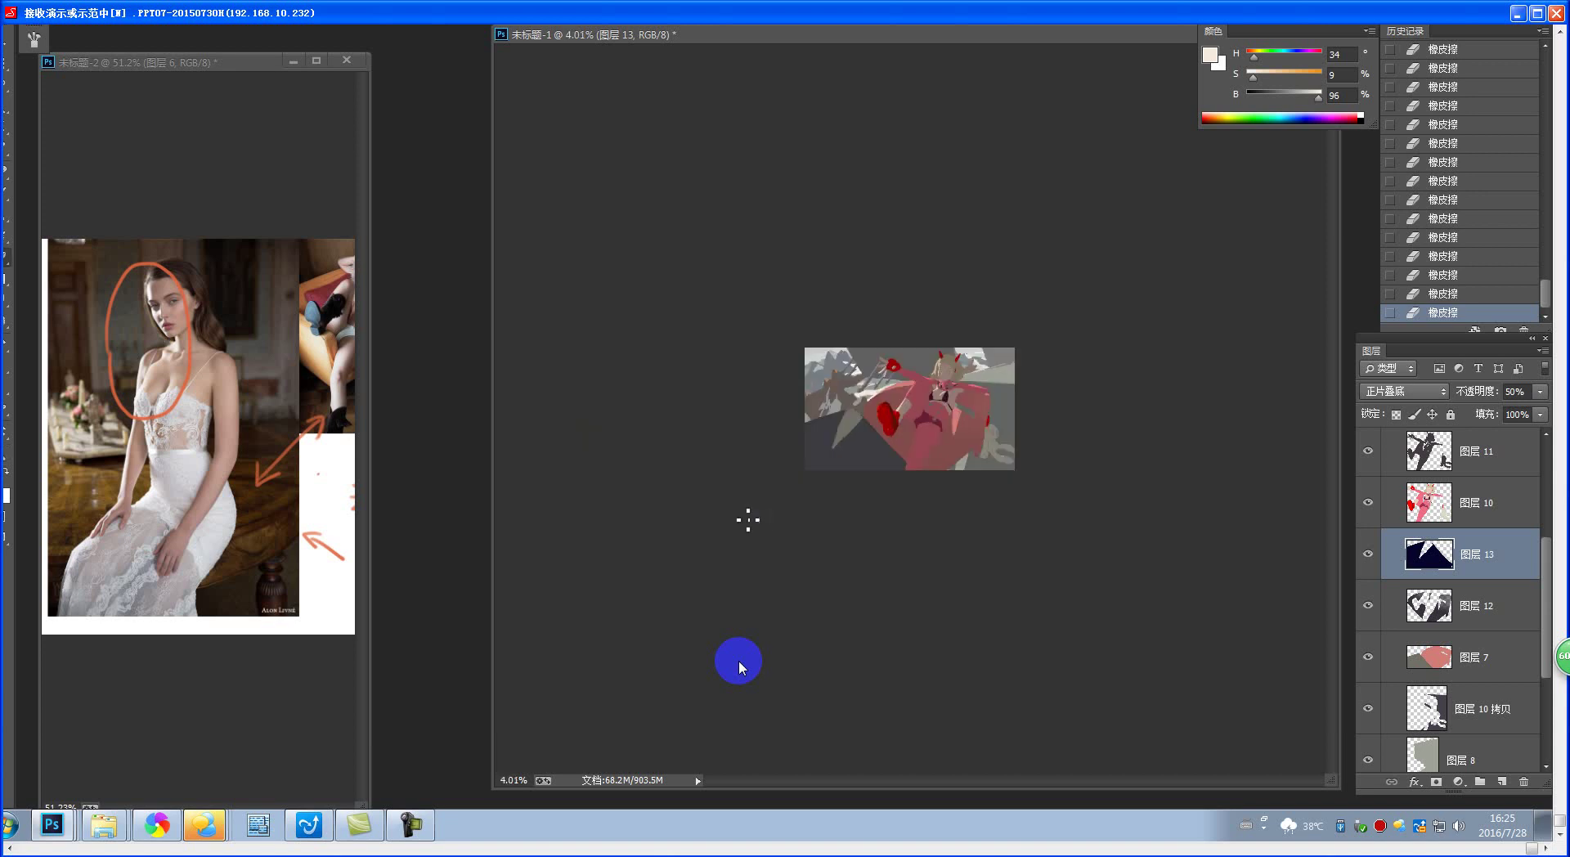
key("ctrl+plus")
key("ctrl+plus")
key("ctrl+plus")
key("ctrl+plus")
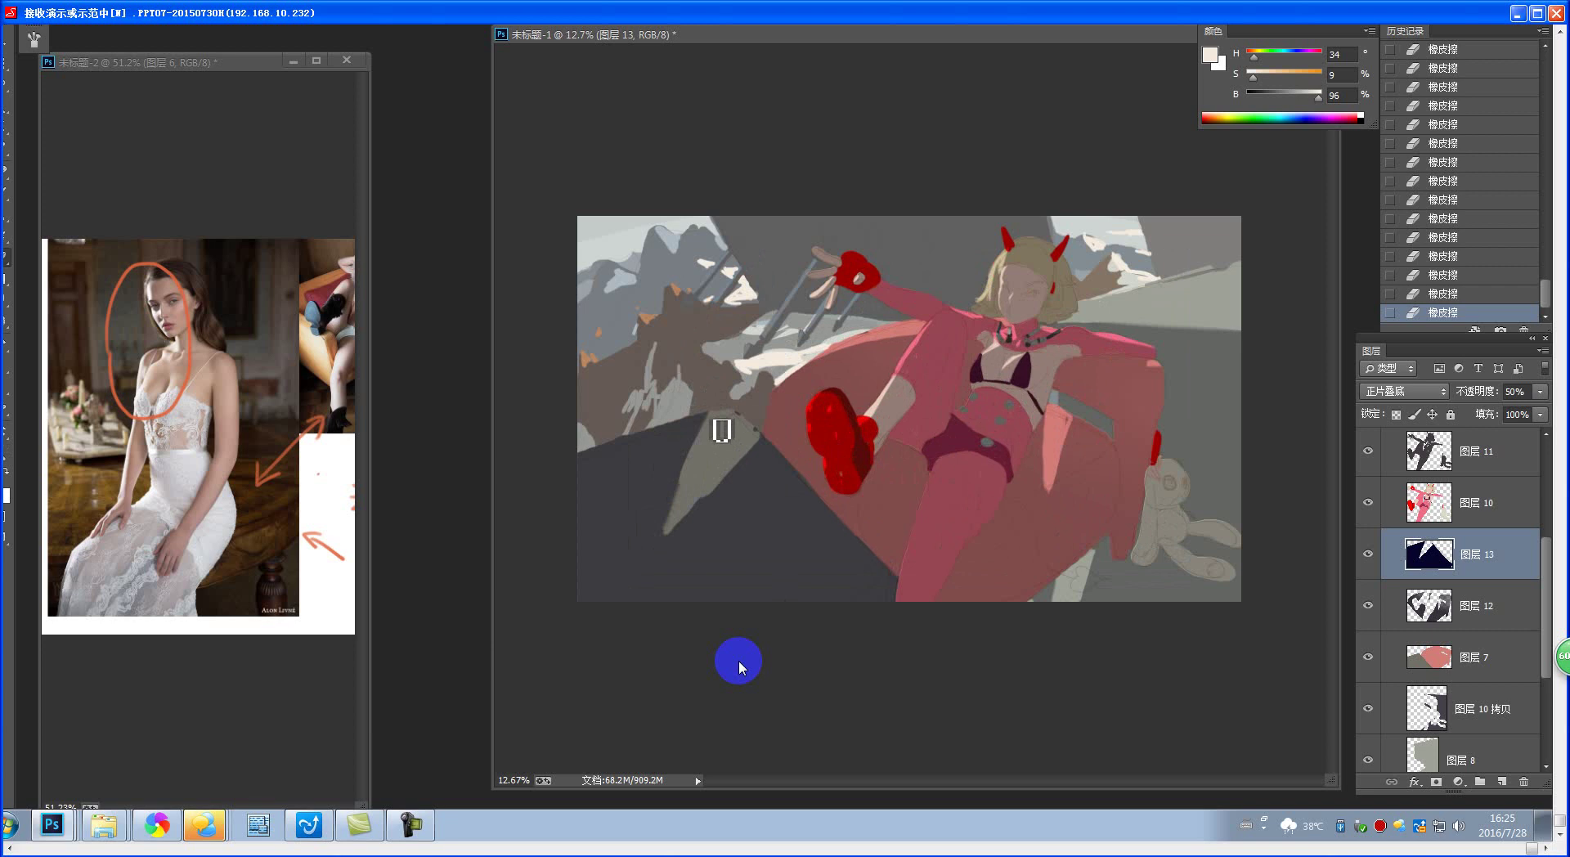
- Erase the shadow on 图层 13 along the upper edge of the dark foreground block, comparing the strokes with undo and redo
left_click_drag(712, 423, 584, 572)
mouse_move(690, 425)
left_mouse_down()
mouse_move(611, 484)
mouse_move(657, 416)
mouse_move(631, 418)
mouse_move(564, 472)
left_mouse_up()
key("ctrl+alt+z")
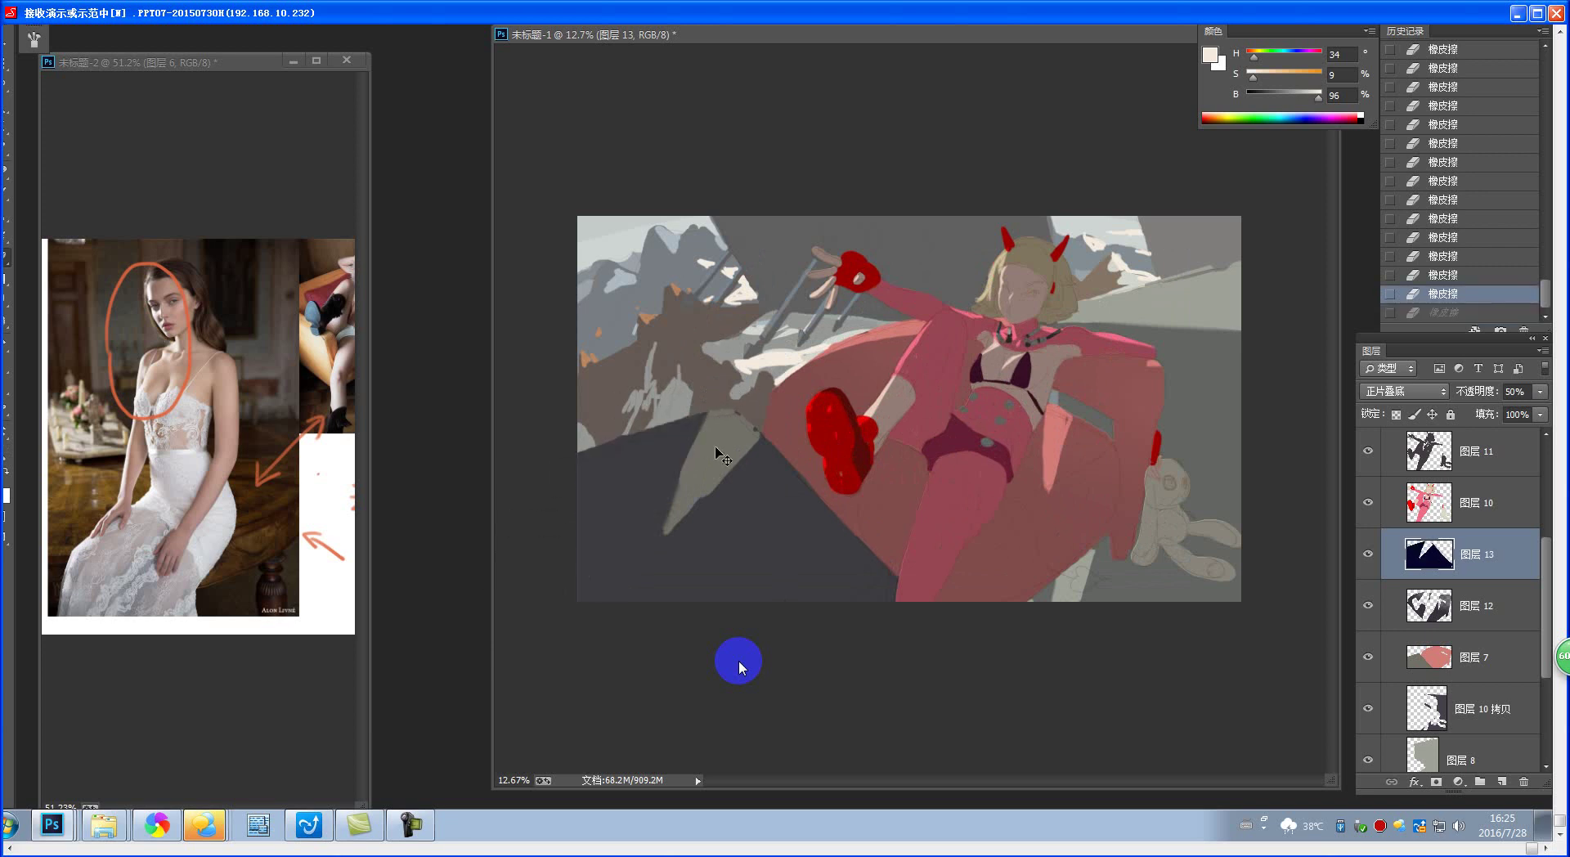
key("ctrl+alt+z")
key("ctrl+shift+z")
key("ctrl+shift+z")
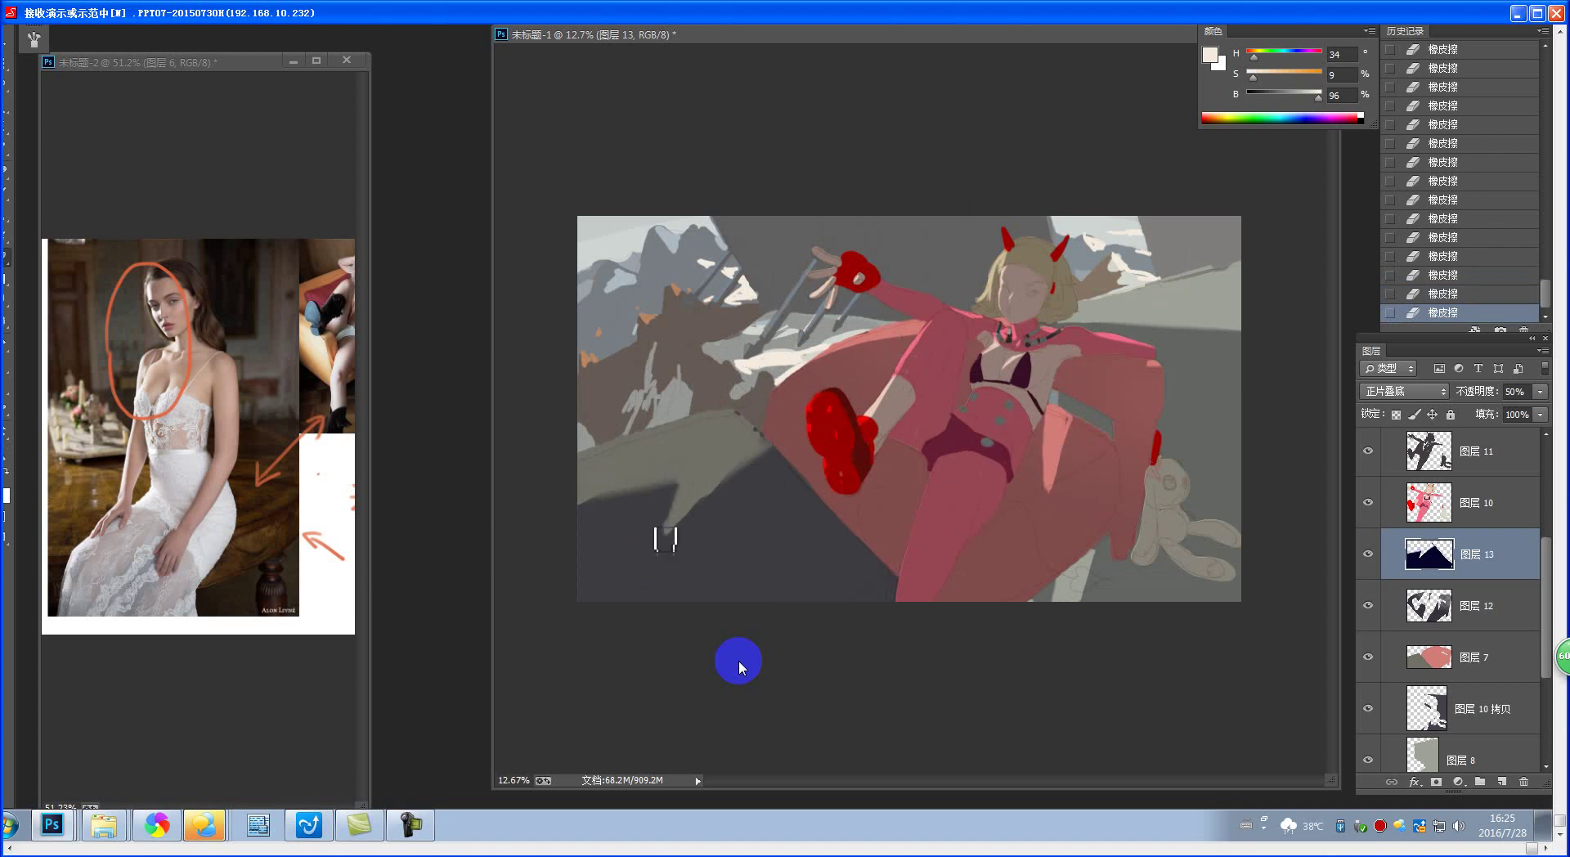
key("ctrl+alt+z")
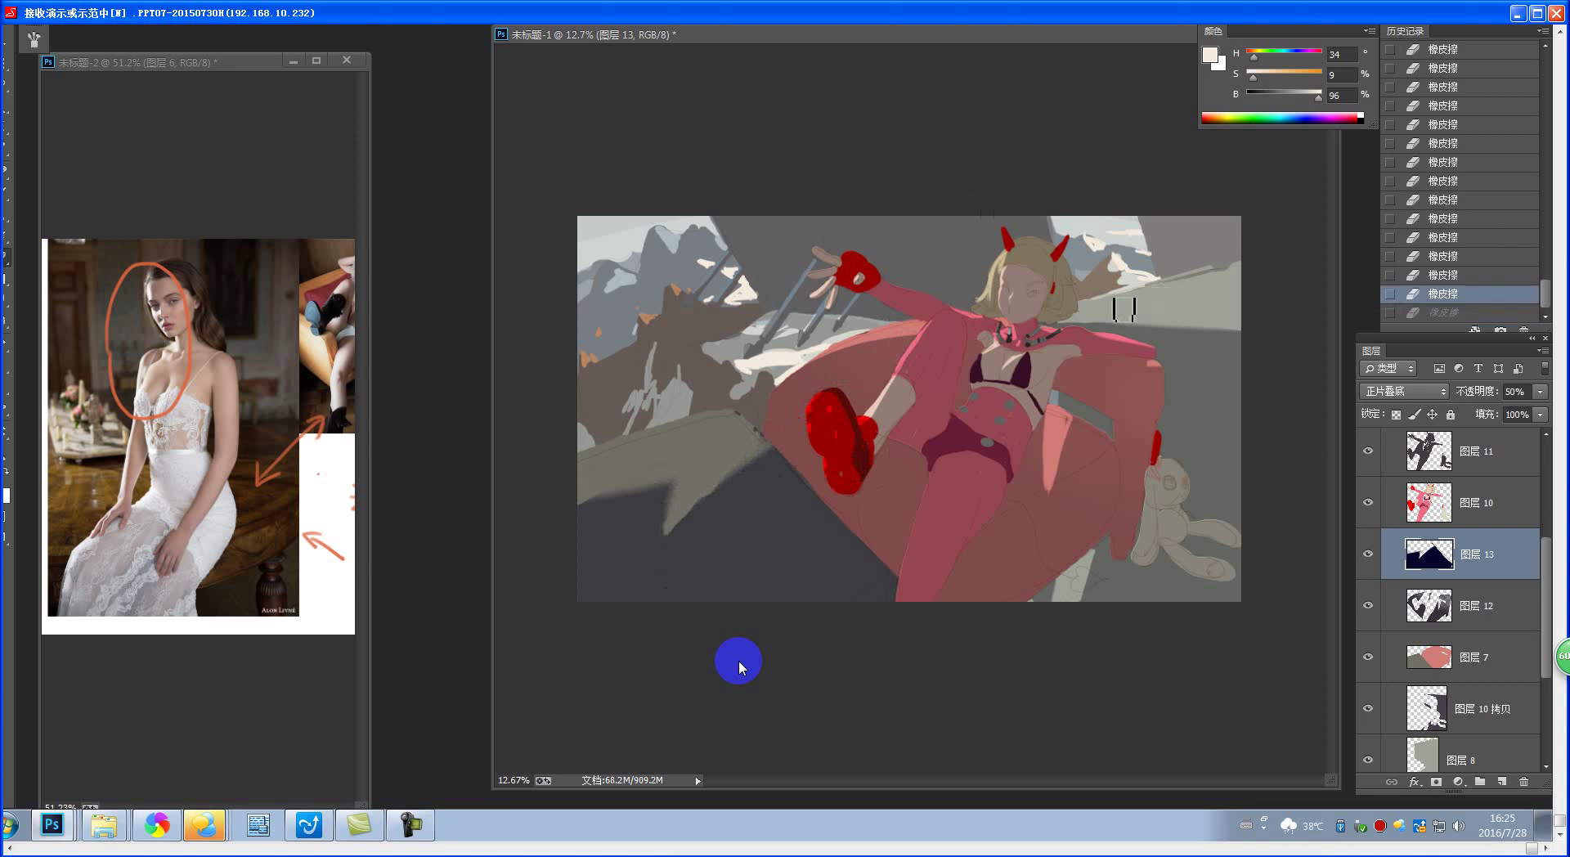
- Soften the lower edge of the lit background slope behind the shoulder by erasing more shadow on 图层 10 拷贝
left_click(1487, 656)
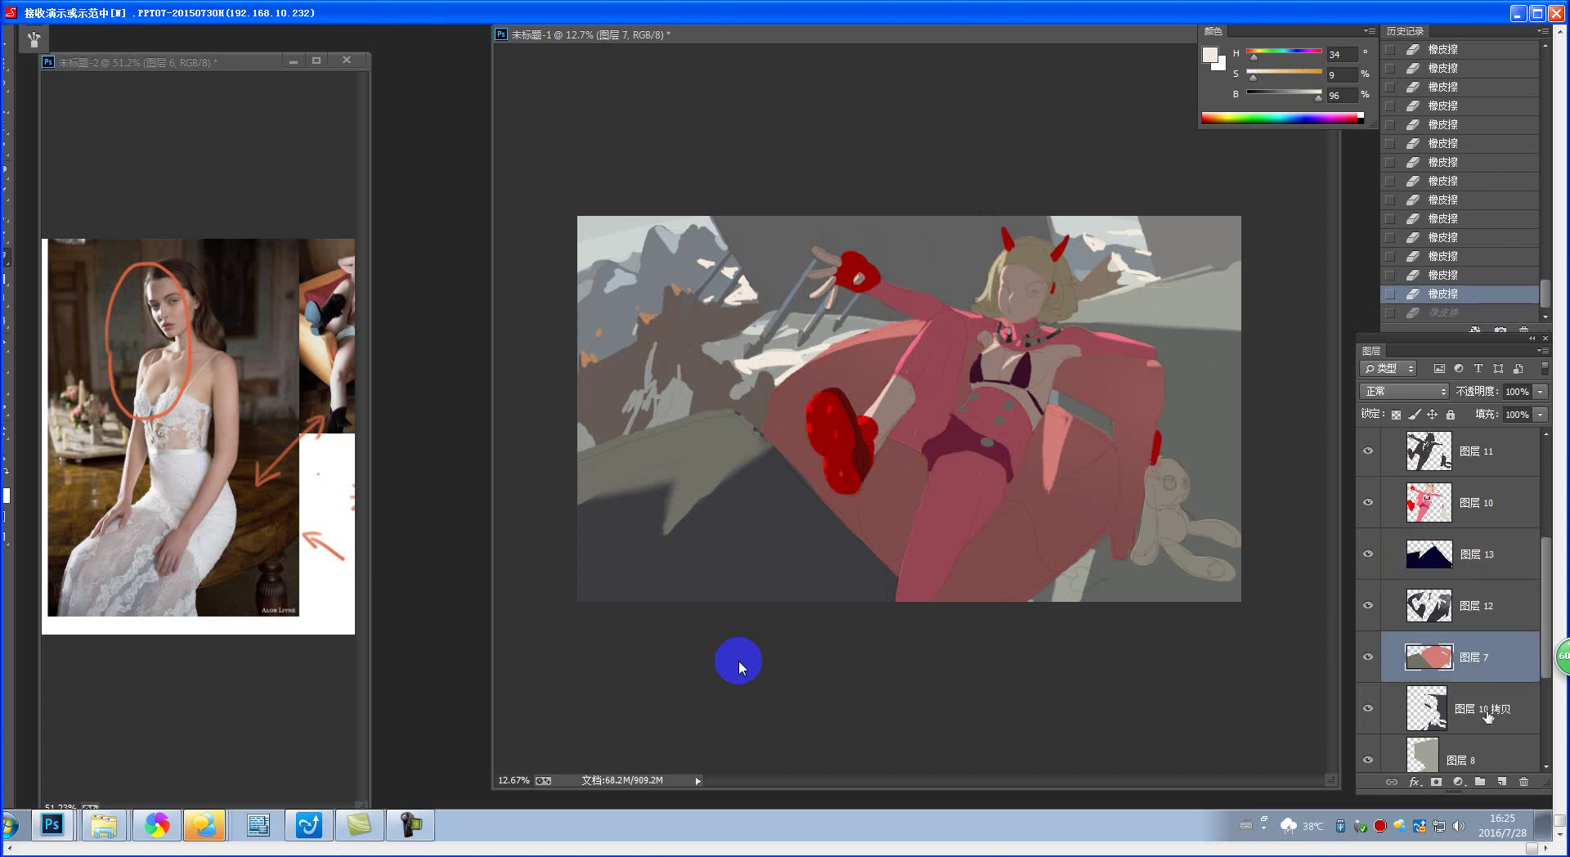
left_click(1482, 708)
left_click_drag(1063, 315, 1264, 329)
key("alt+bracketright")
key("alt+bracketright")
key("alt+bracketright")
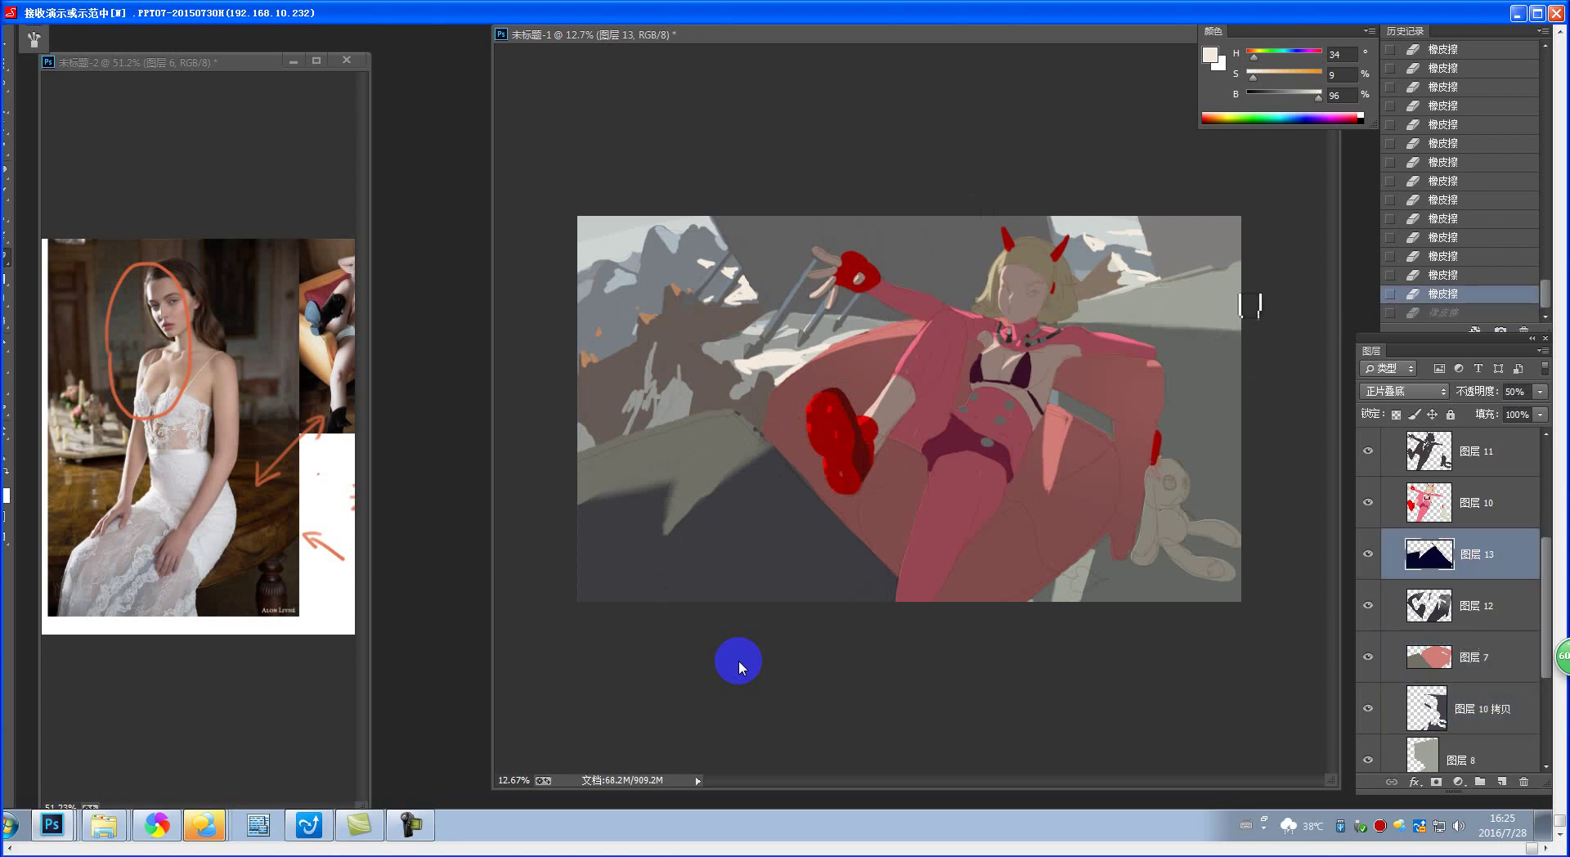
left_click(1493, 725)
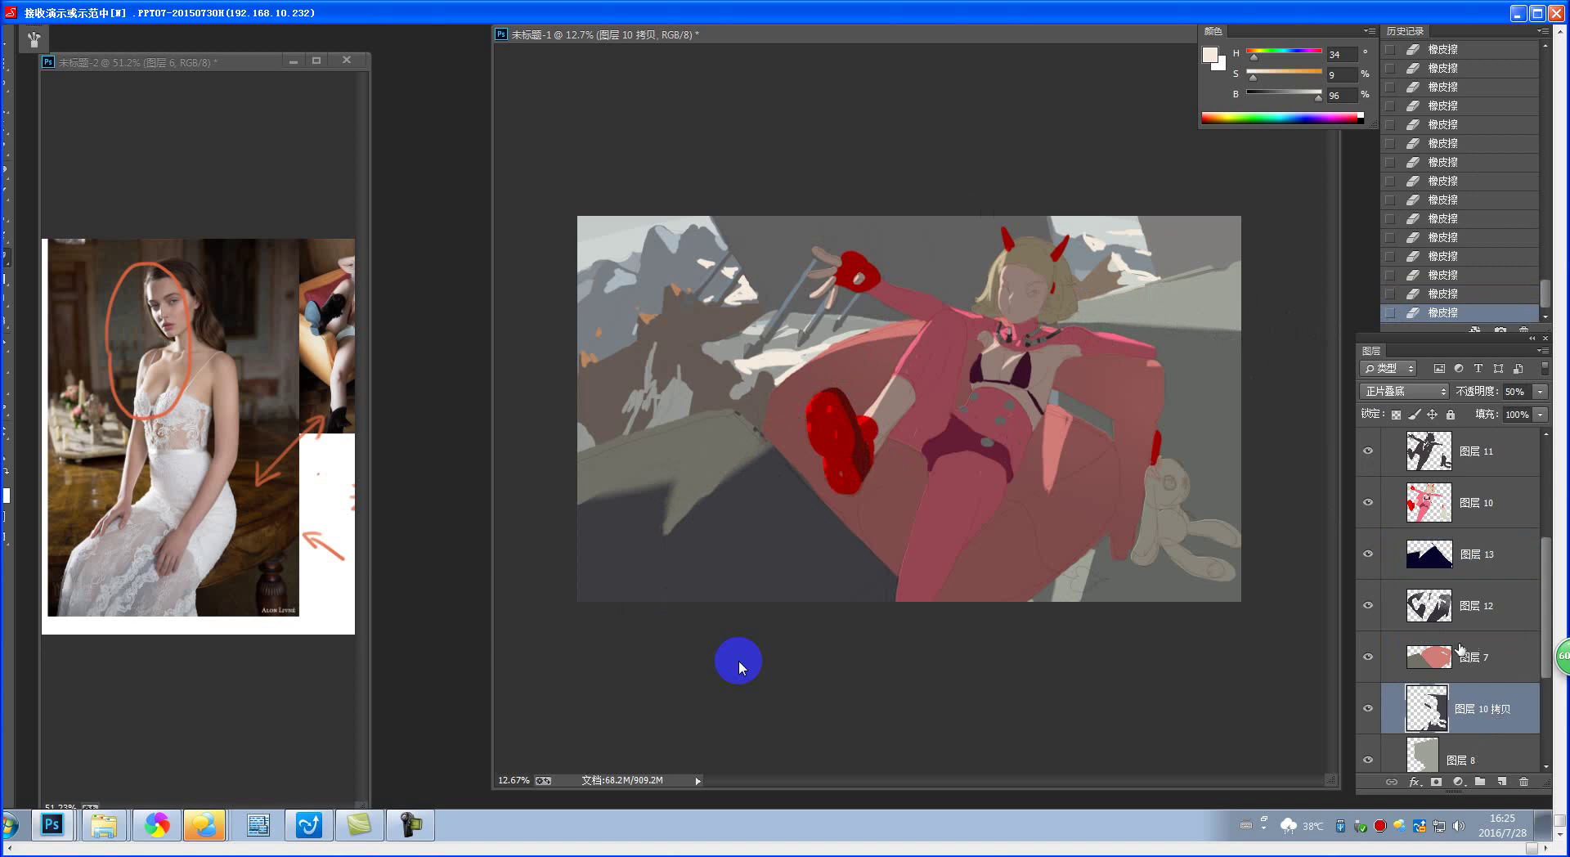
left_click_drag(1218, 302, 1119, 319)
- Erase small patches of shadow on 图层 12 over the red shape beside the hip and next to the red shoe
left_click_drag(1071, 403, 1120, 448)
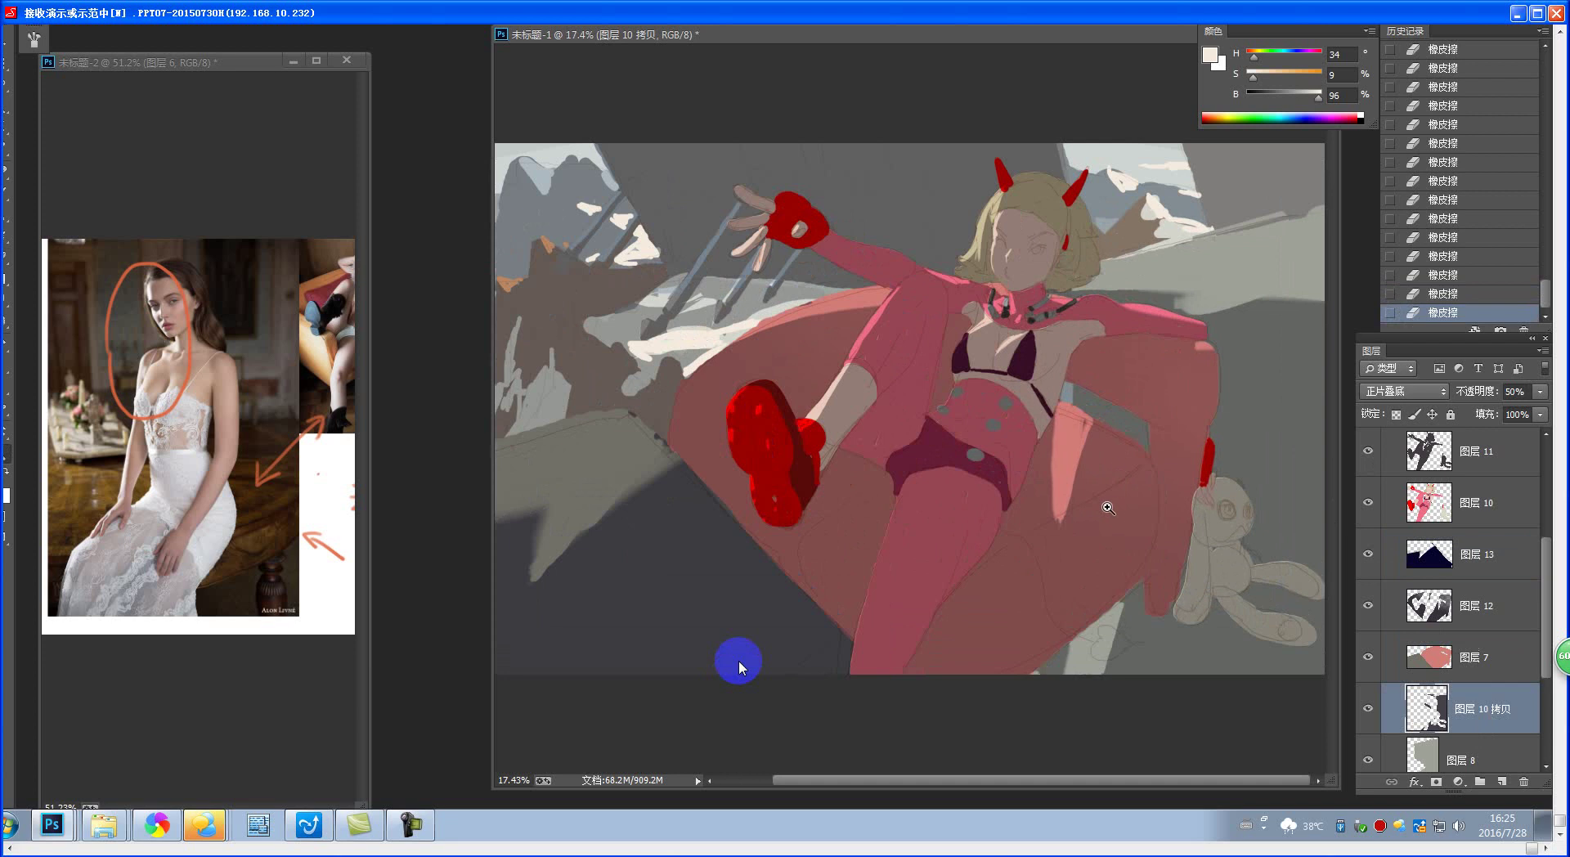
mouse_move(1109, 512)
left_mouse_down()
mouse_move(1140, 518)
mouse_move(1041, 526)
mouse_move(1063, 523)
mouse_move(1038, 518)
mouse_move(1022, 409)
left_mouse_up()
left_click(1465, 612)
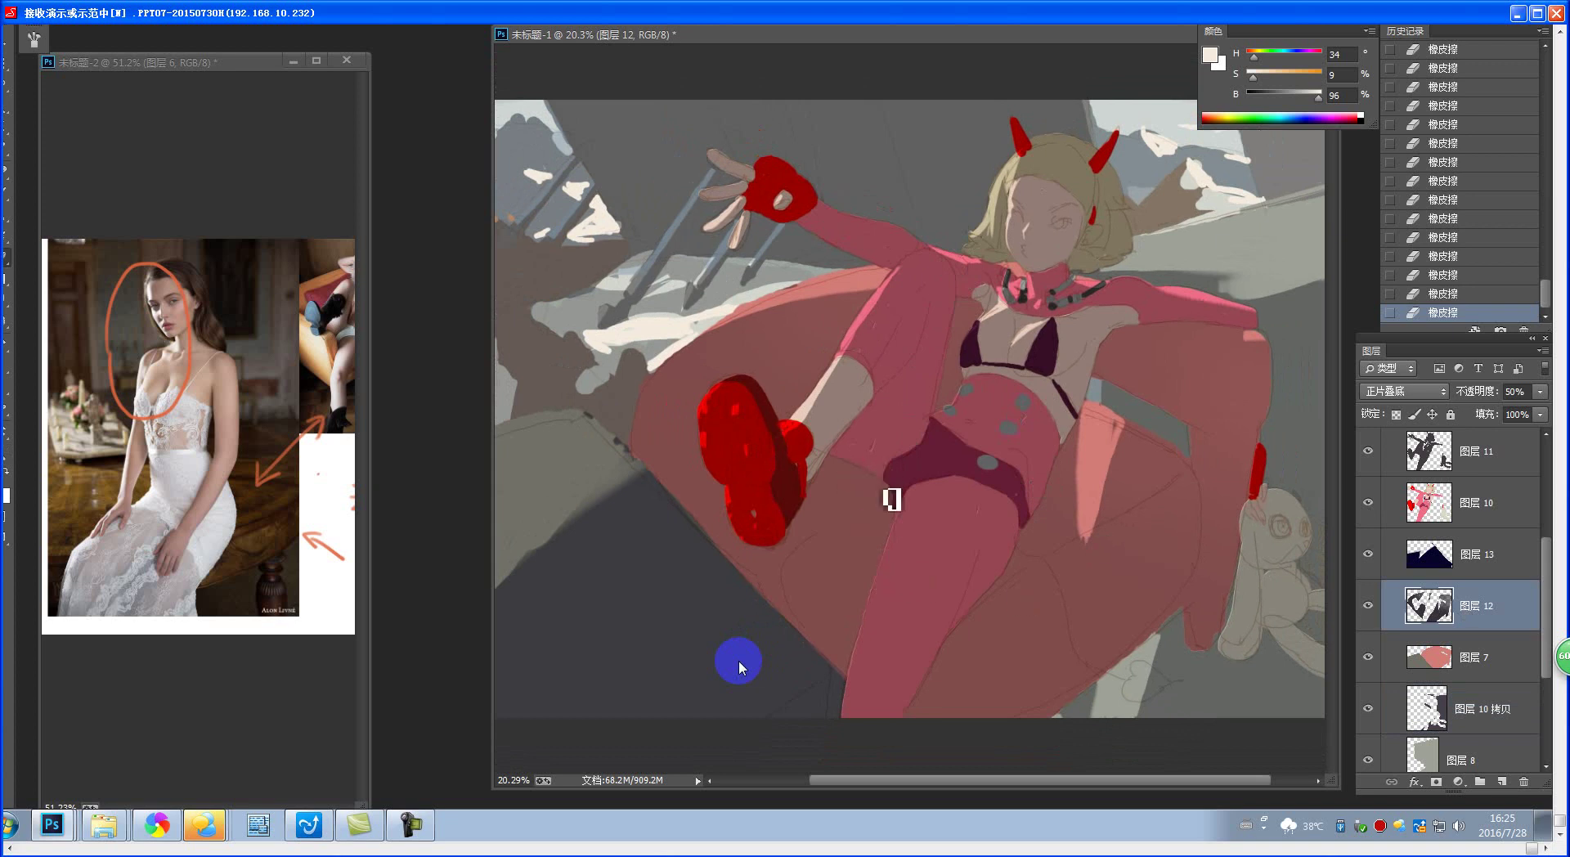
left_click_drag(897, 497, 879, 520)
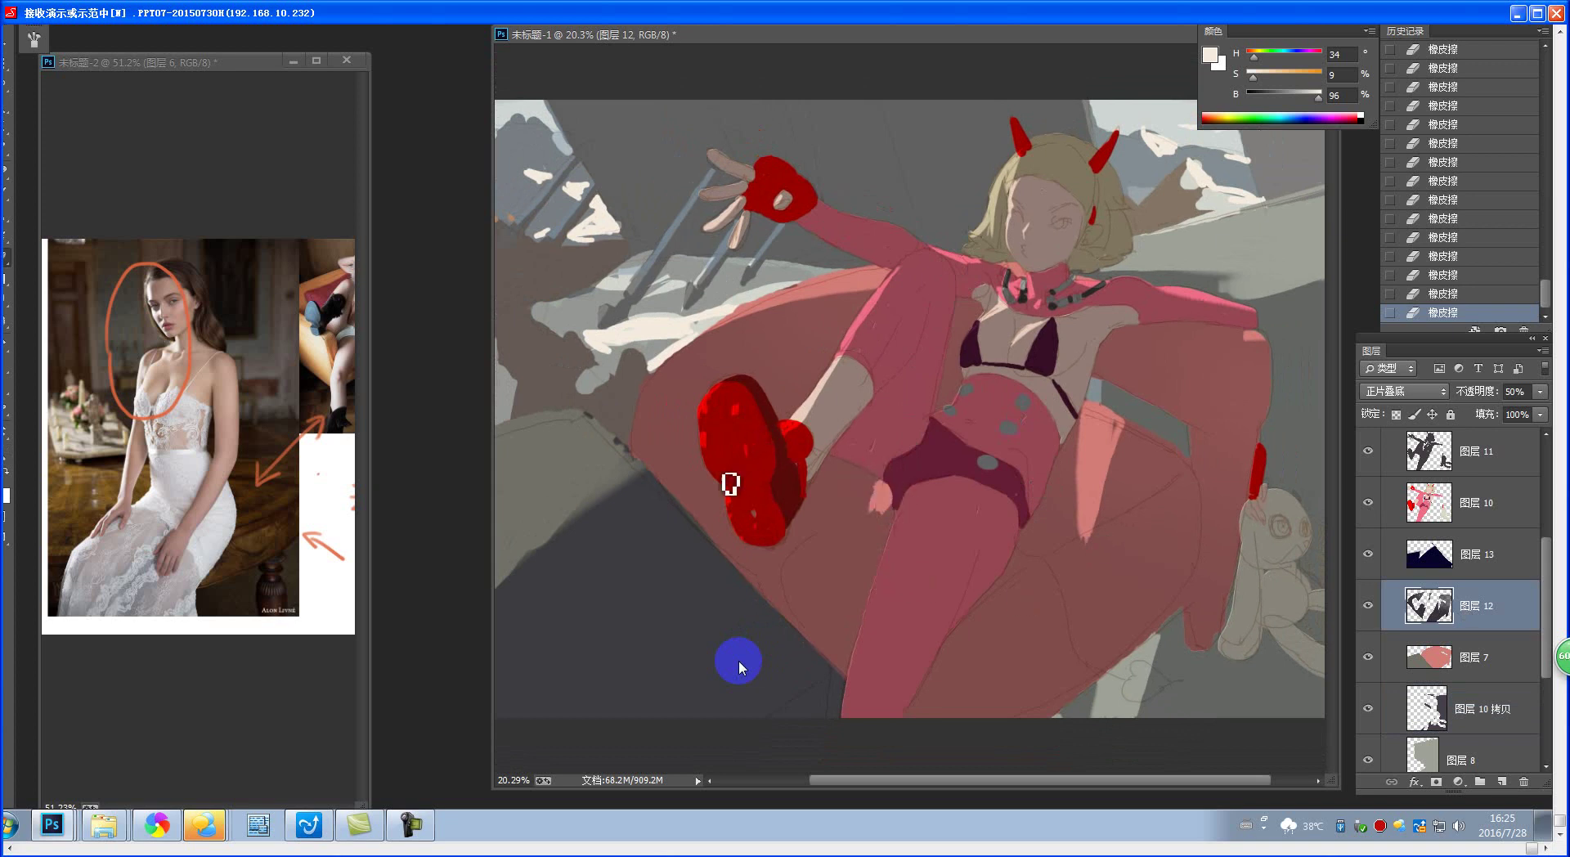
mouse_move(716, 480)
left_mouse_down()
mouse_move(719, 466)
mouse_move(733, 494)
mouse_move(712, 484)
left_mouse_up()
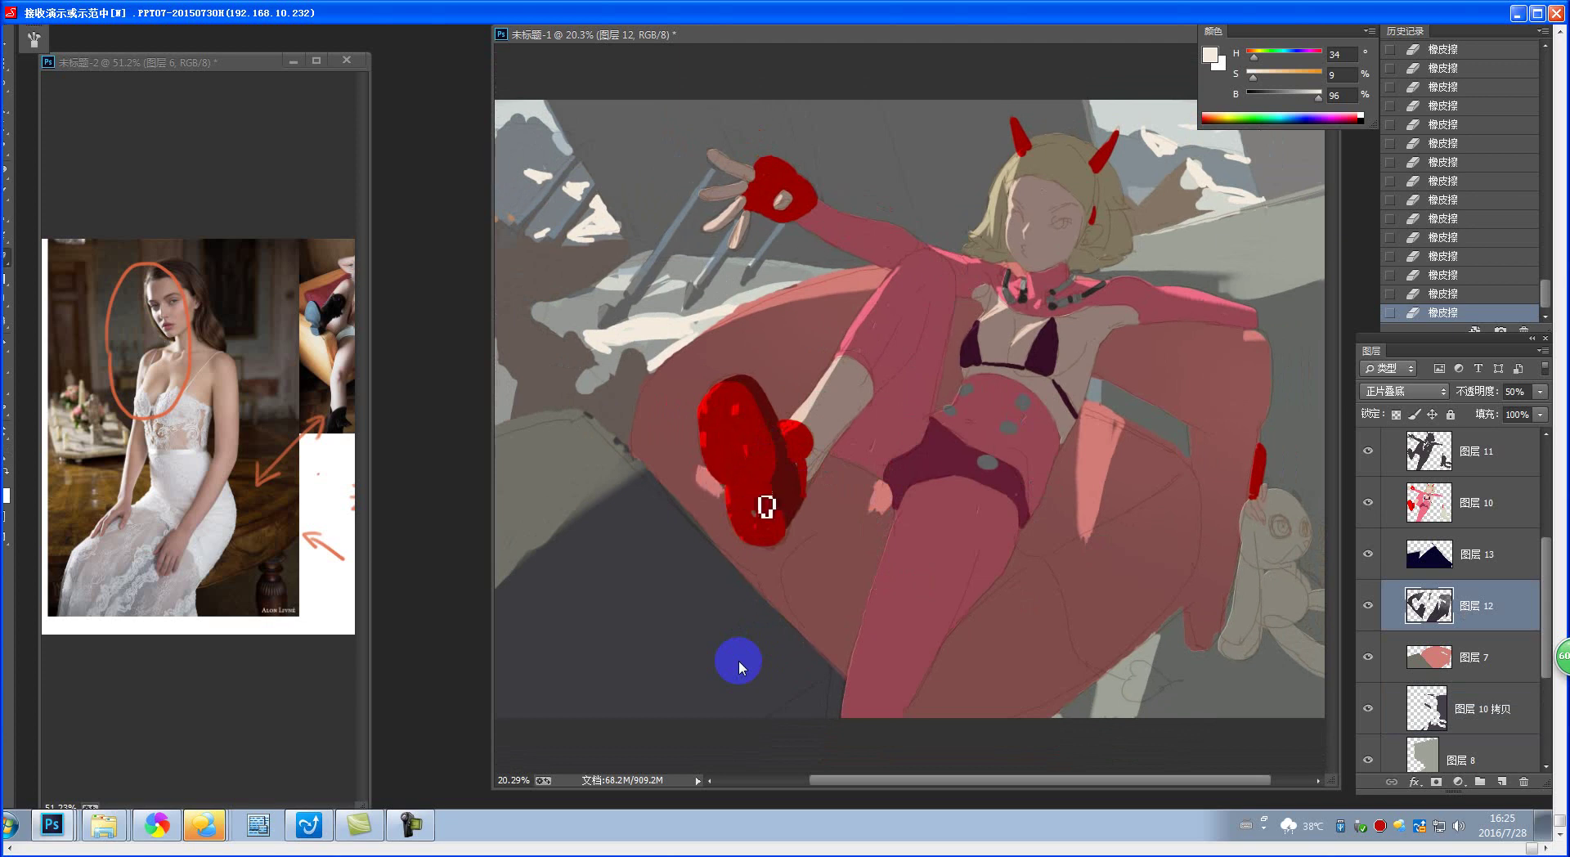
mouse_move(713, 472)
left_mouse_down()
mouse_move(740, 512)
mouse_move(701, 520)
mouse_move(780, 532)
left_mouse_up()
scroll(779, 531, "down", 5)
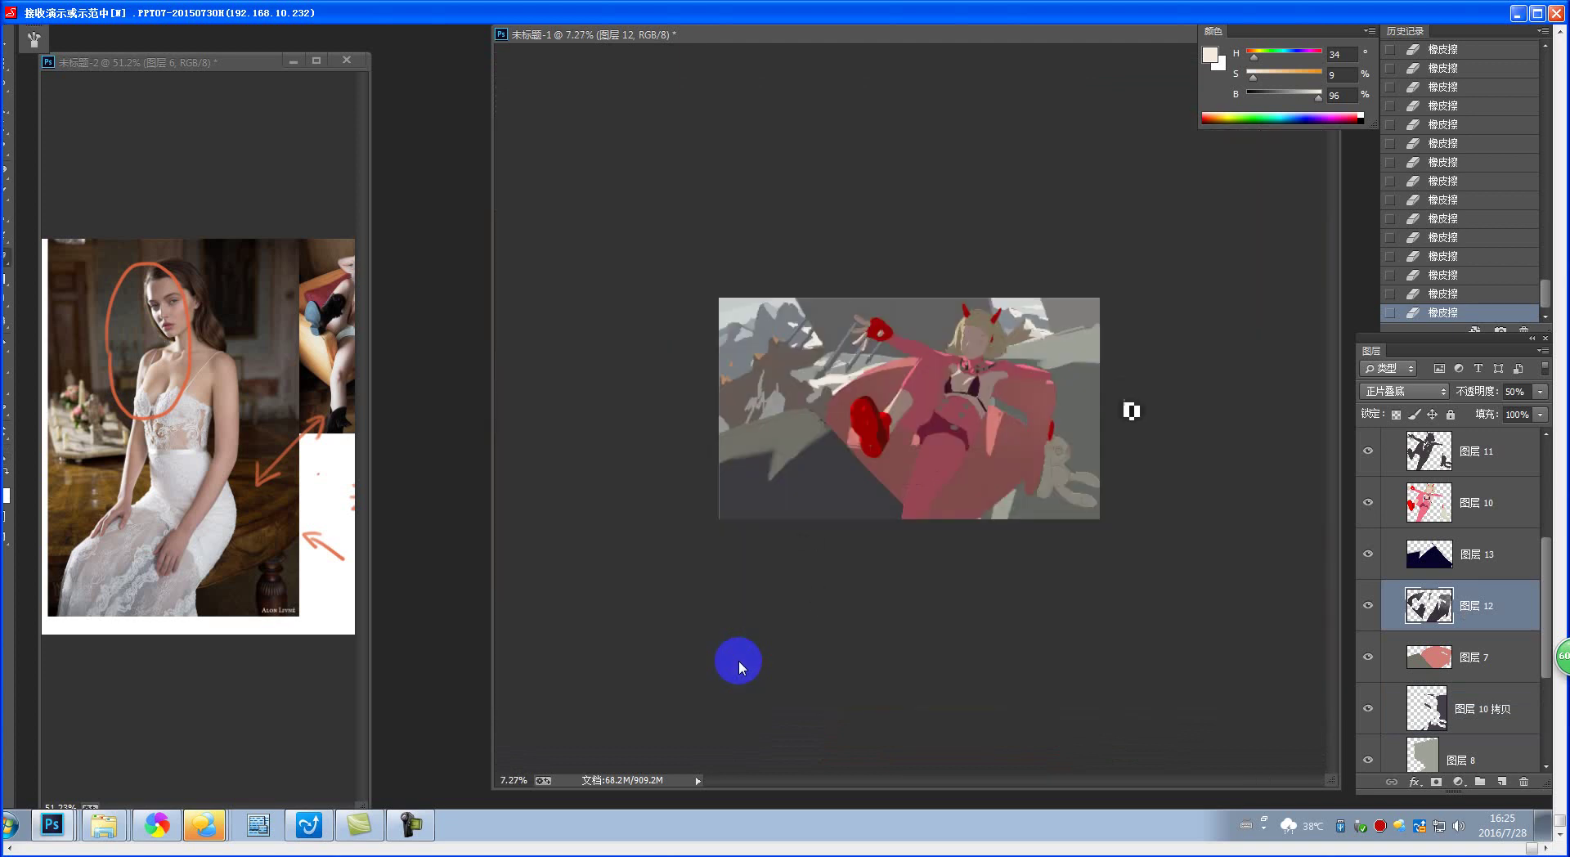
- Select 图层 11, try erasing shadow over the figure's belly and thigh, and undo the last stroke
scroll(1063, 406, "up", 5)
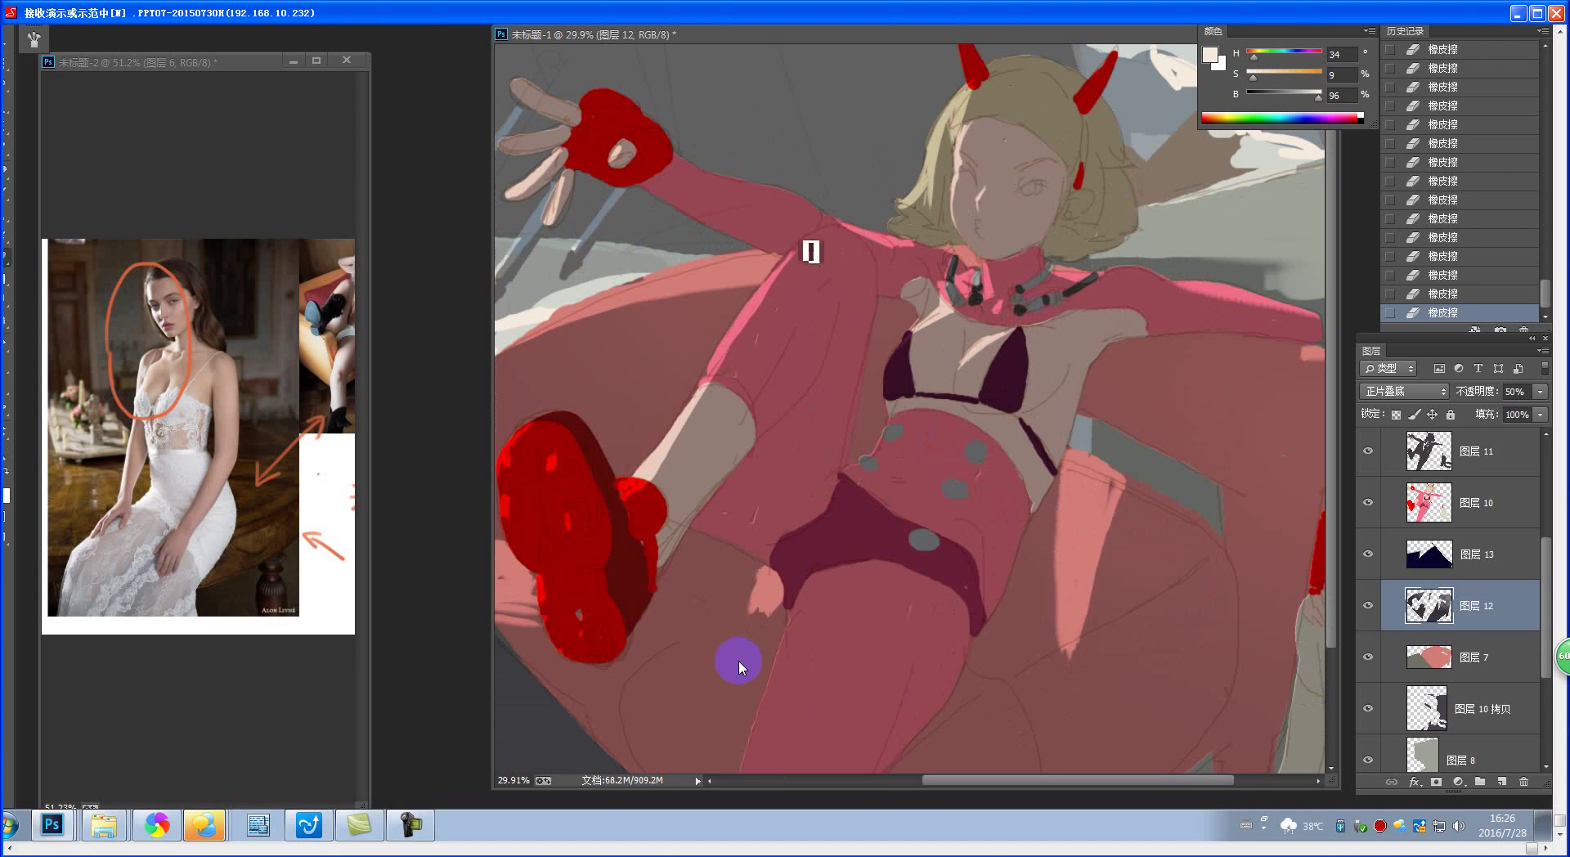
left_click(1477, 459)
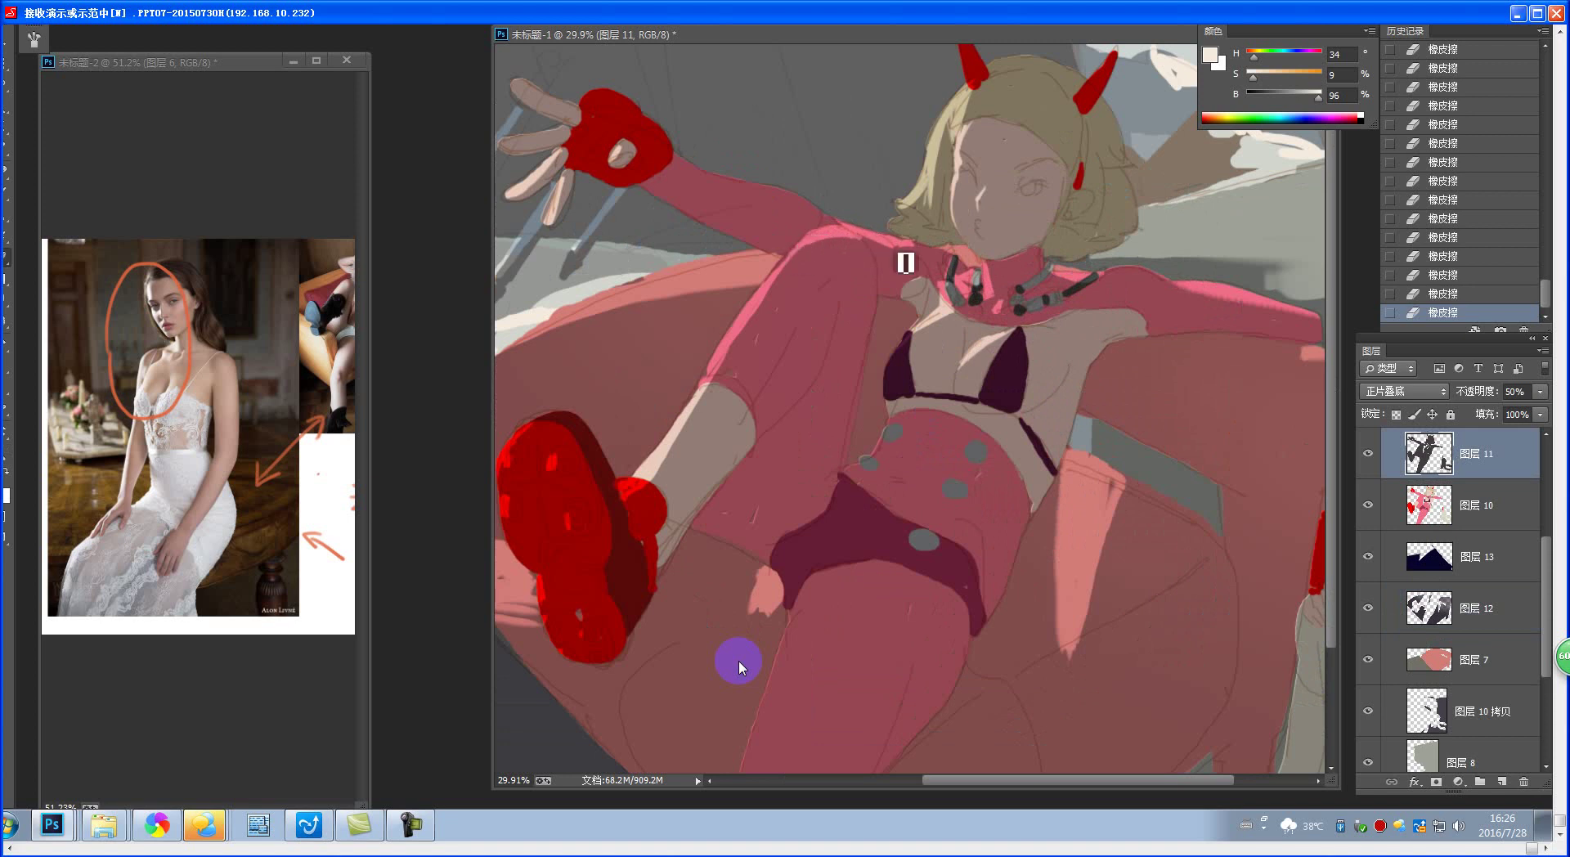
left_click_drag(773, 232, 791, 255)
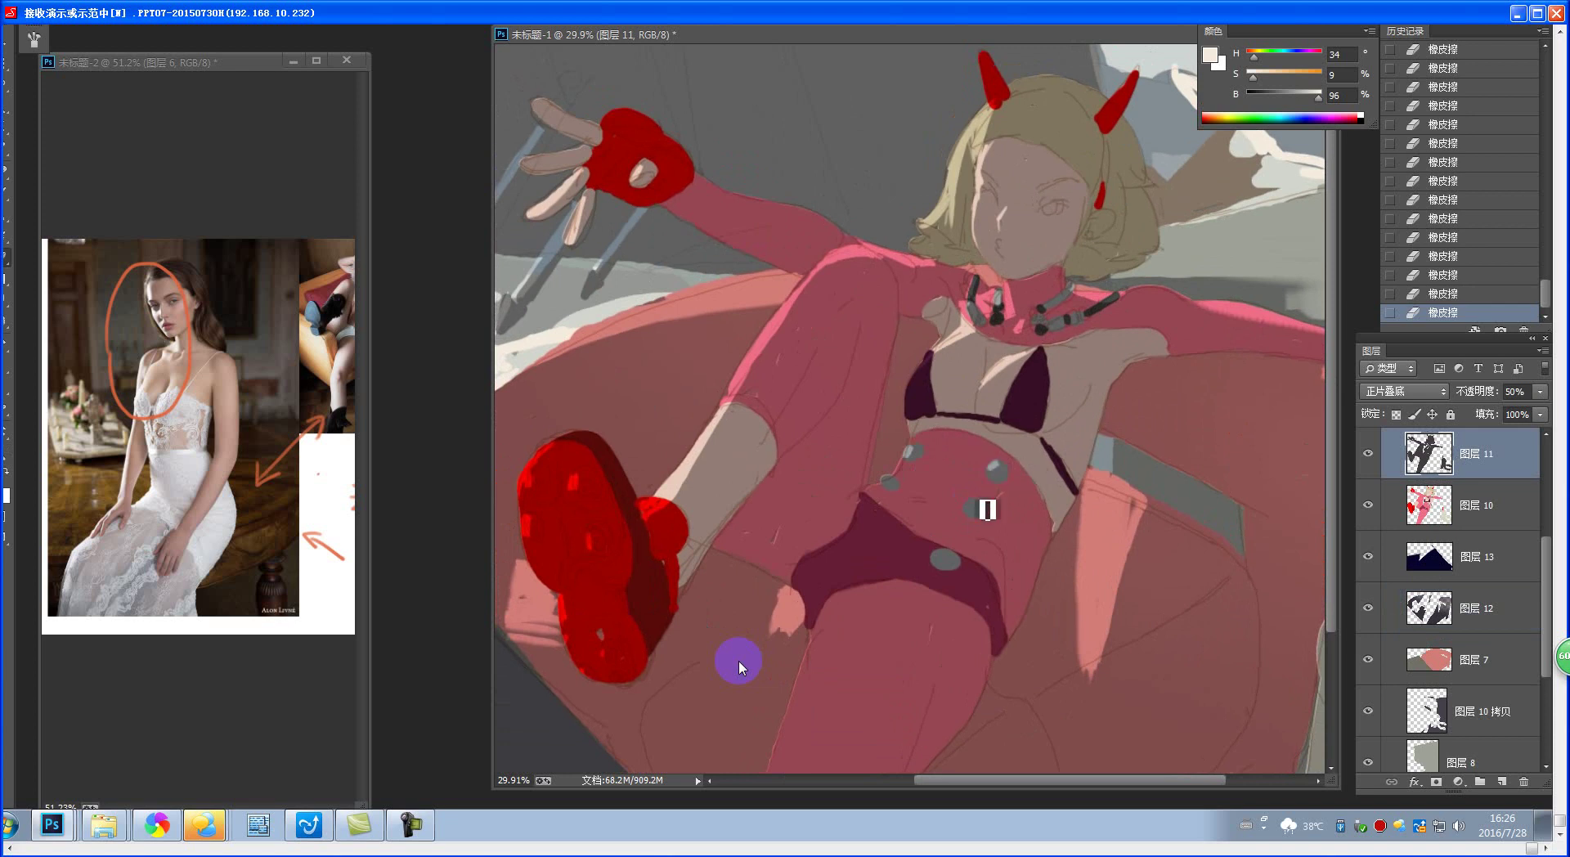
left_click_drag(960, 546, 898, 618)
key("ctrl+z")
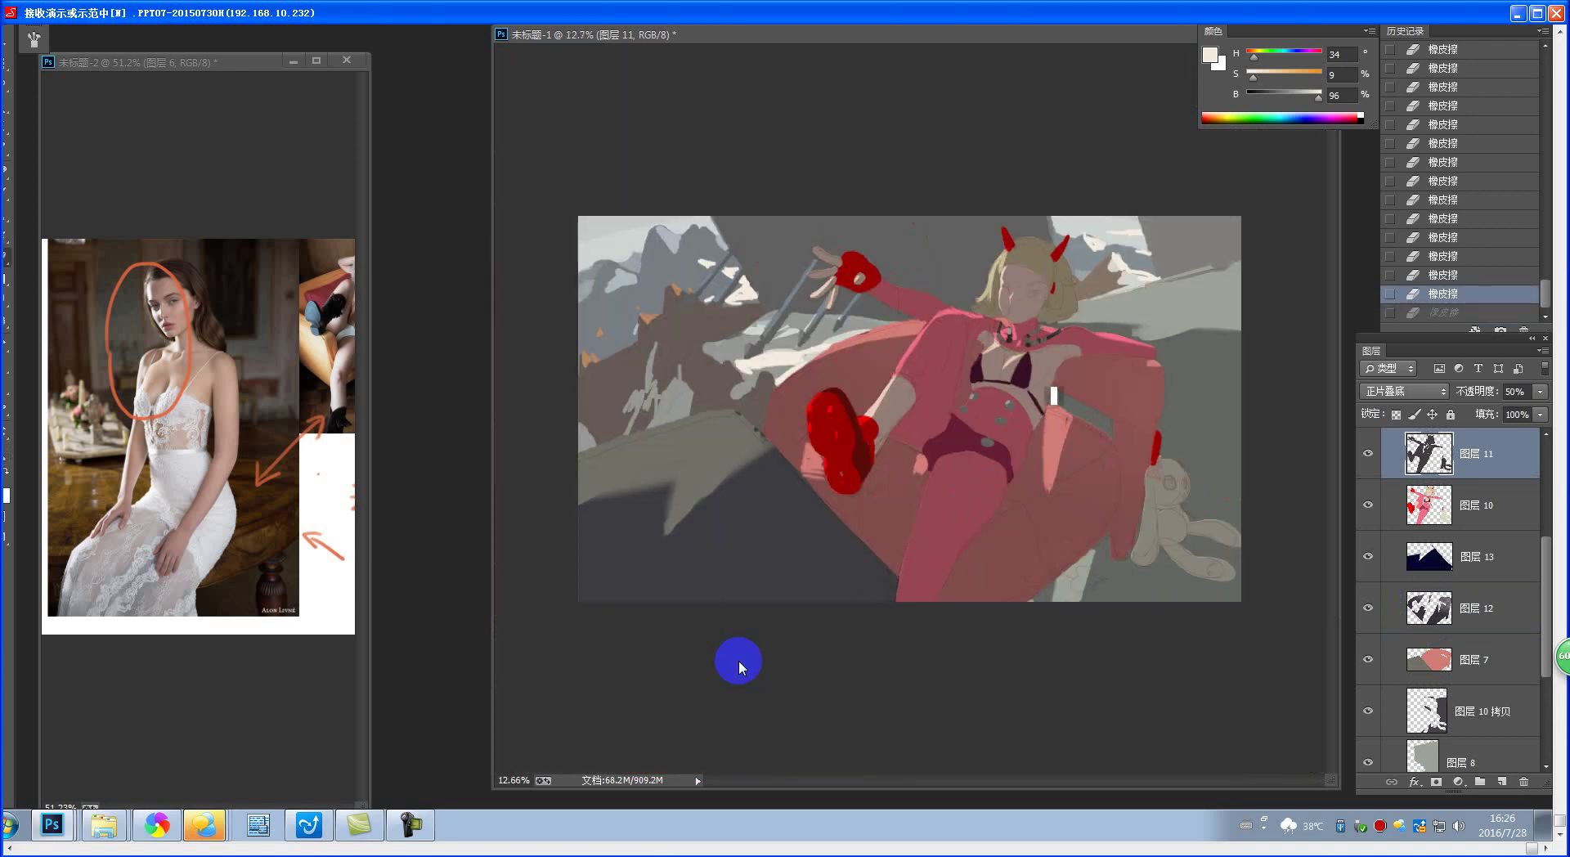
key("ctrl+0")
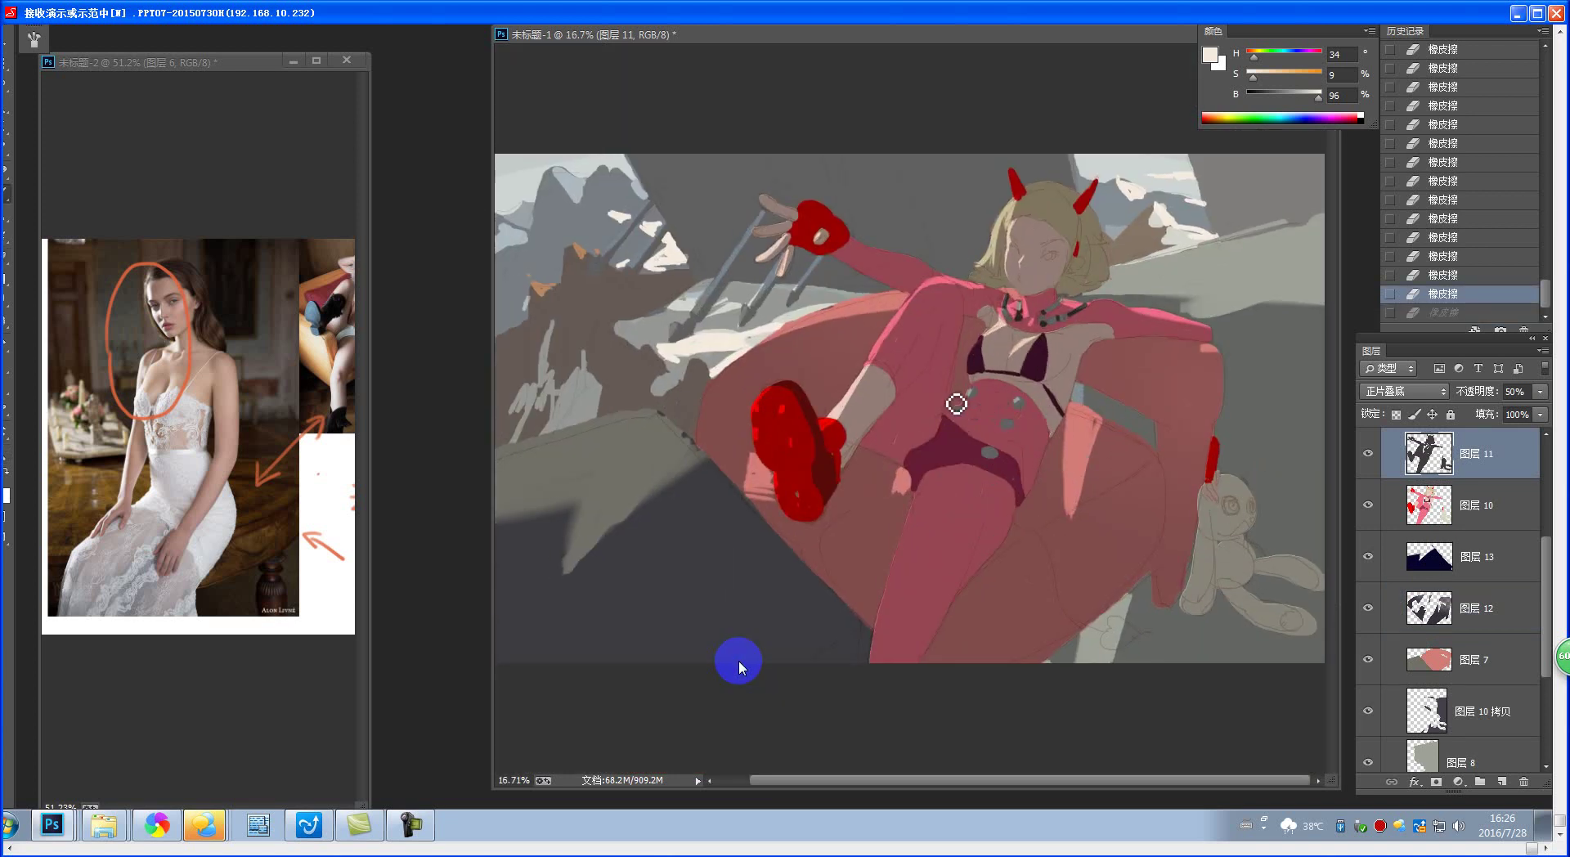
- Consult the backlit couple in the reference document and erase a tapered wedge of shadow on 图层 11 over the figure's lower thigh
left_click(285, 401)
scroll(286, 426, "down", 10)
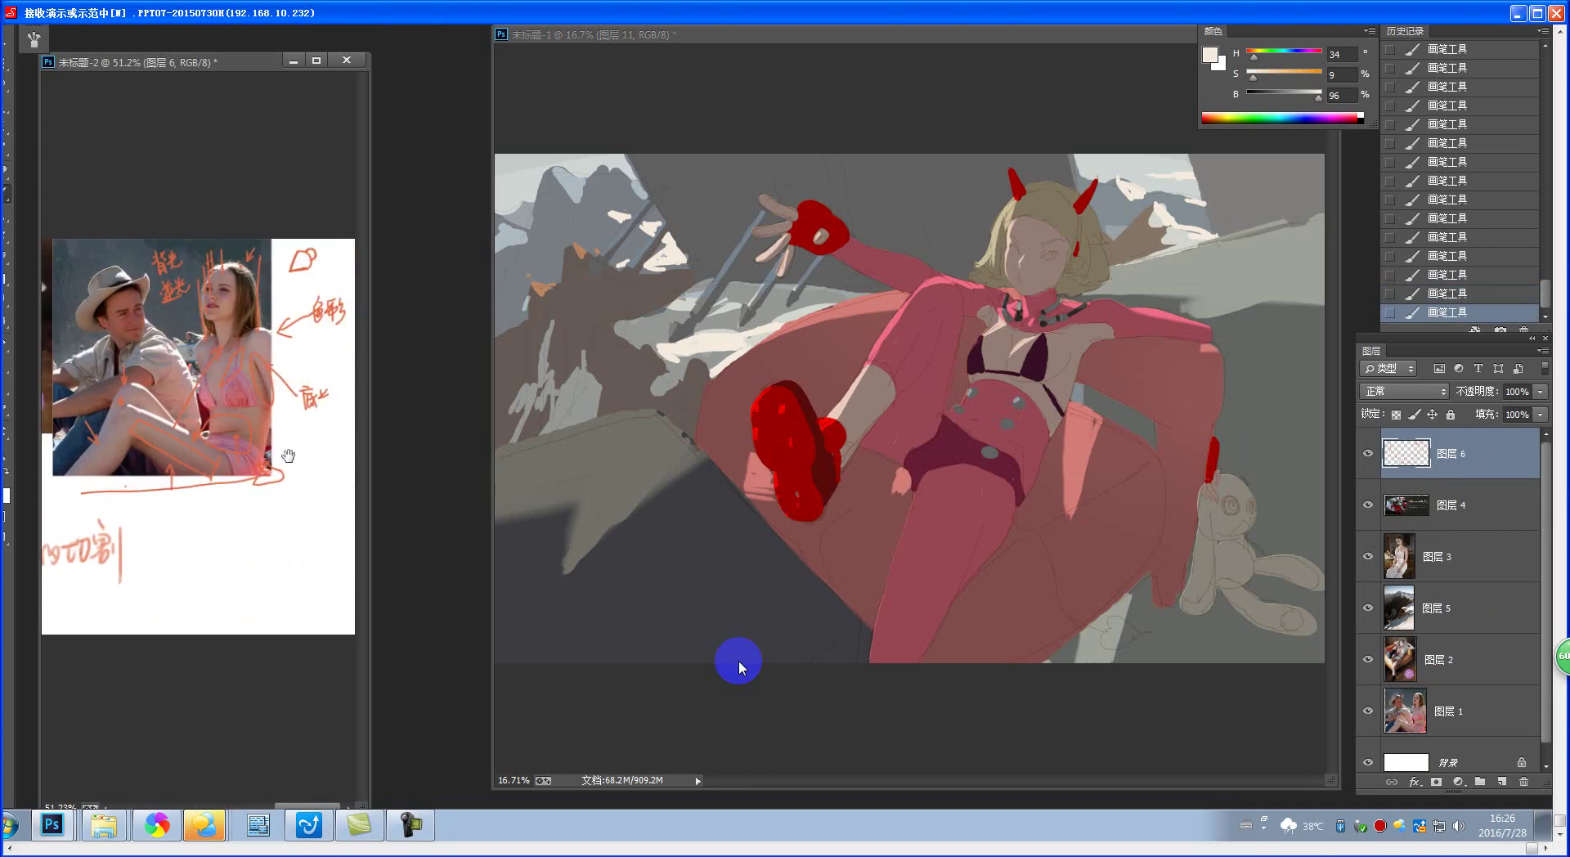
left_click(1086, 491)
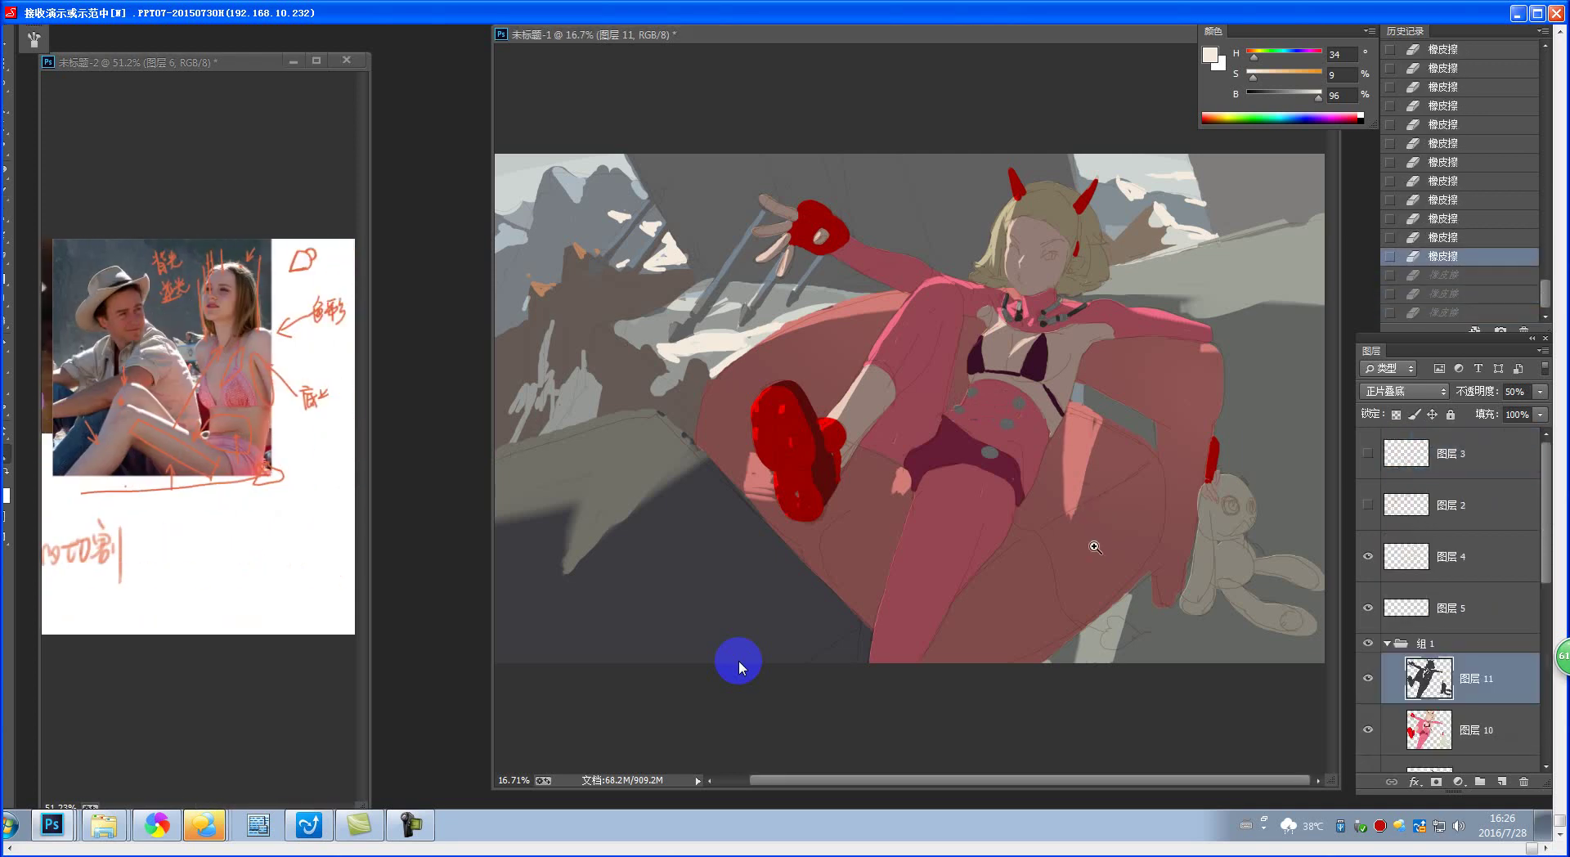
scroll(1066, 533, "down", 1)
scroll(1071, 568, "up", 2)
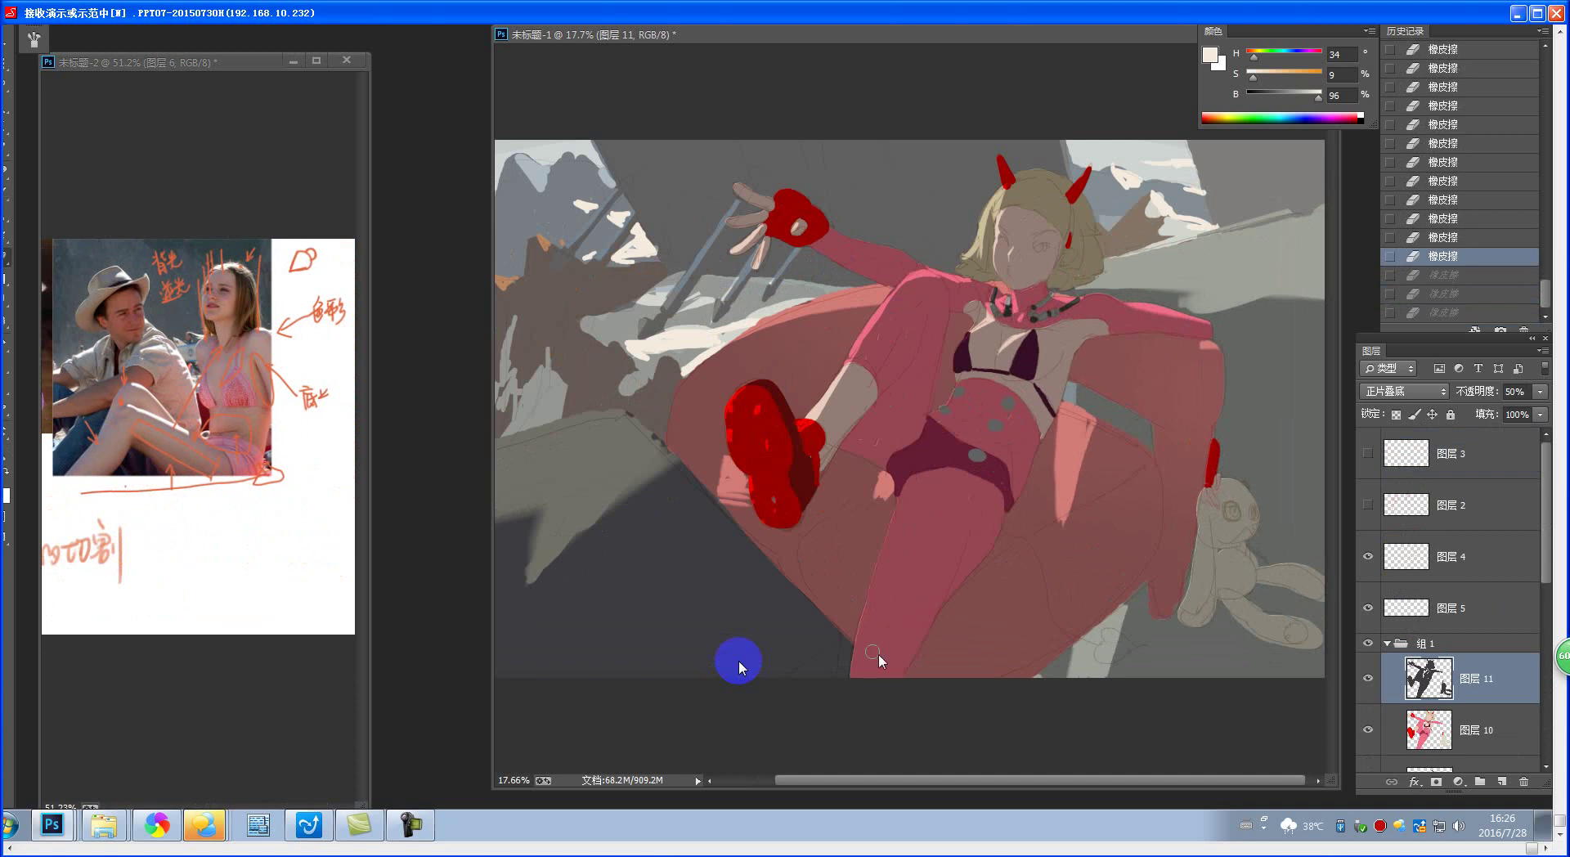
mouse_move(883, 586)
left_mouse_down()
mouse_move(867, 690)
mouse_move(889, 578)
mouse_move(891, 698)
mouse_move(894, 562)
mouse_move(904, 689)
mouse_move(892, 580)
left_mouse_up()
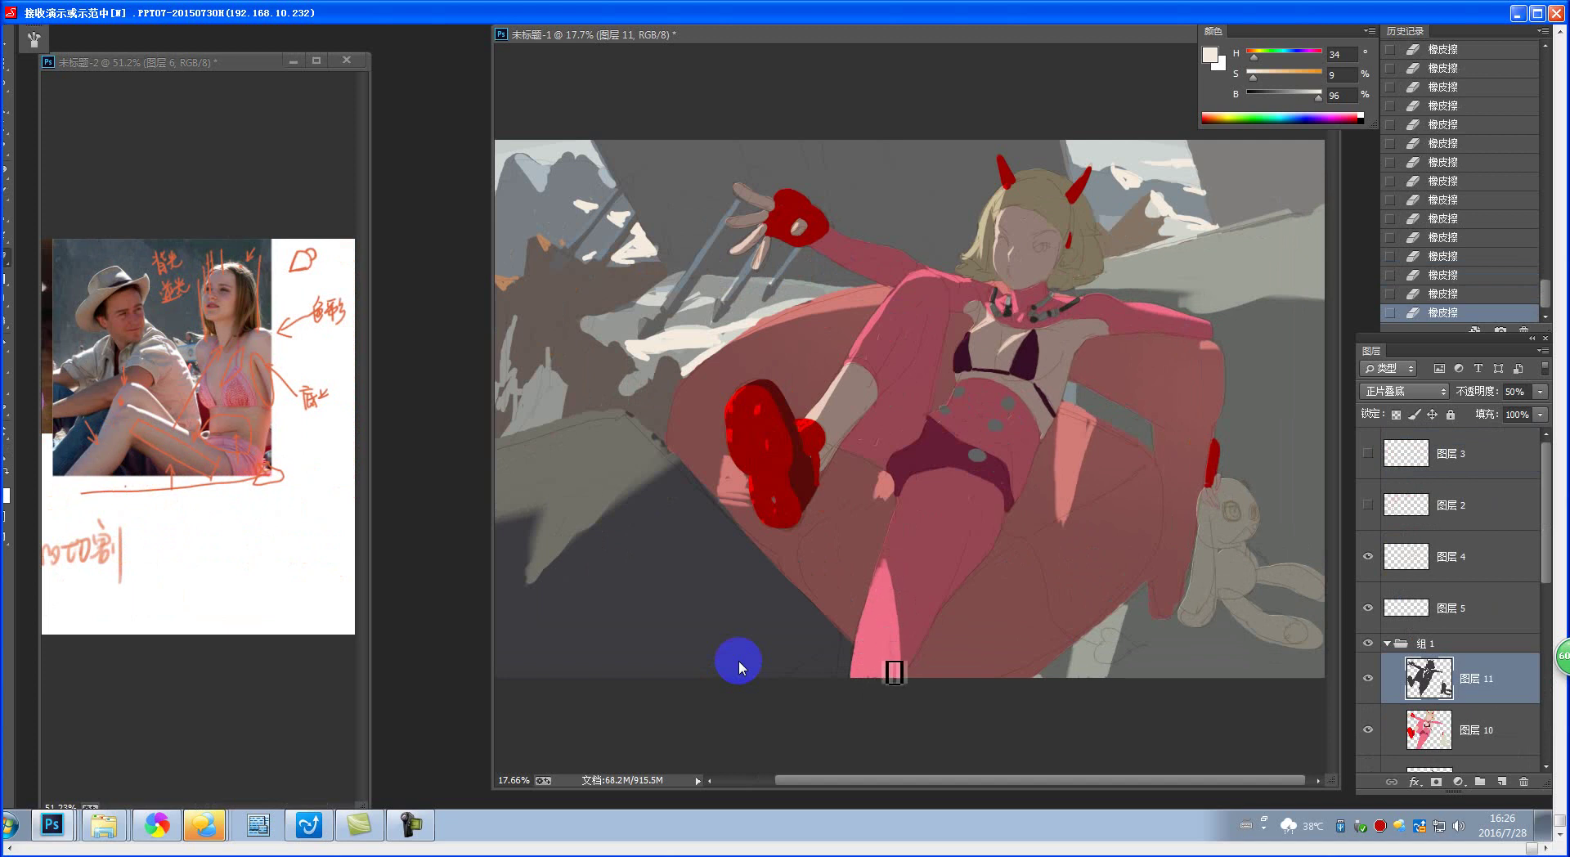
- Erase shadow on 图层 11 along the lit edges of the figure's two red horns
left_click_drag(1029, 545, 1024, 466)
left_click_drag(1046, 413, 1045, 390)
left_click_drag(1009, 325, 1024, 246)
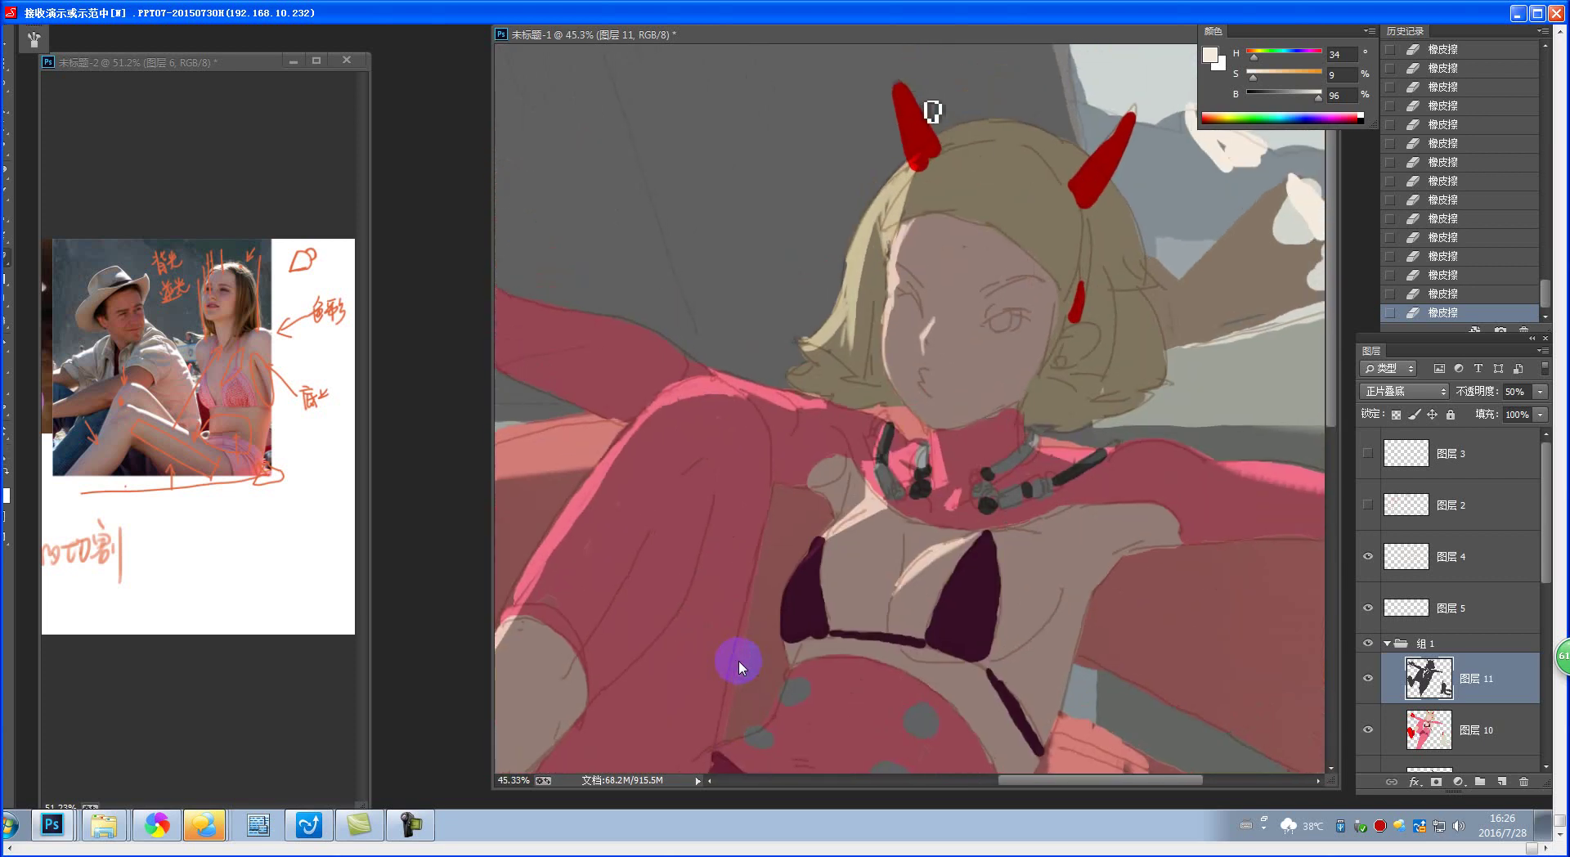
left_click_drag(904, 77, 939, 130)
left_click_drag(1130, 119, 1112, 160)
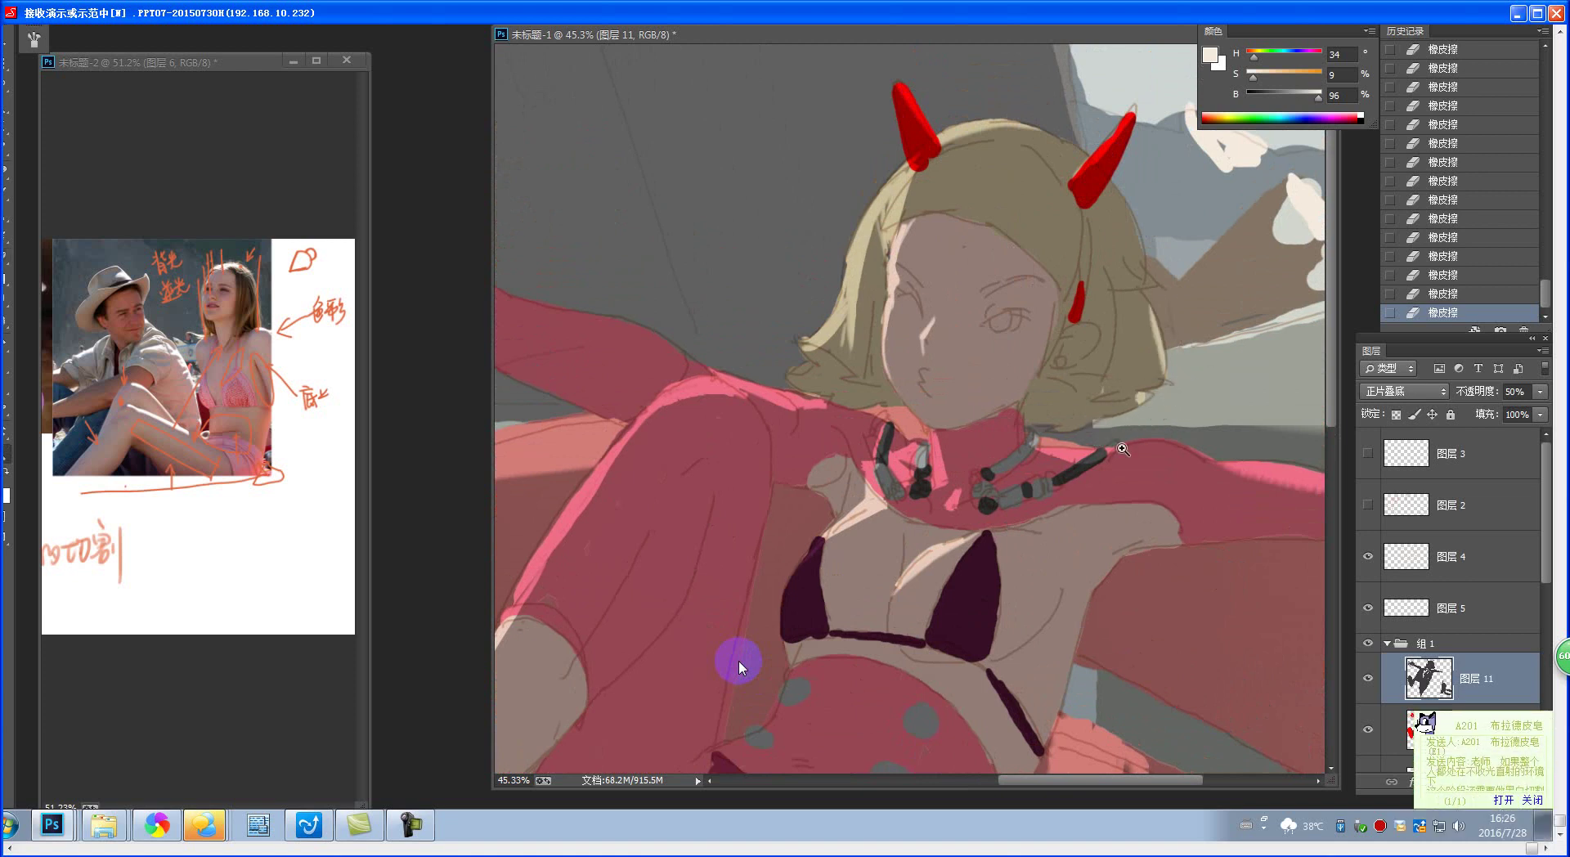
- Open the incoming chat message, read the question and return to the whole painting
left_click_drag(1182, 384, 1075, 489)
left_click(1503, 799)
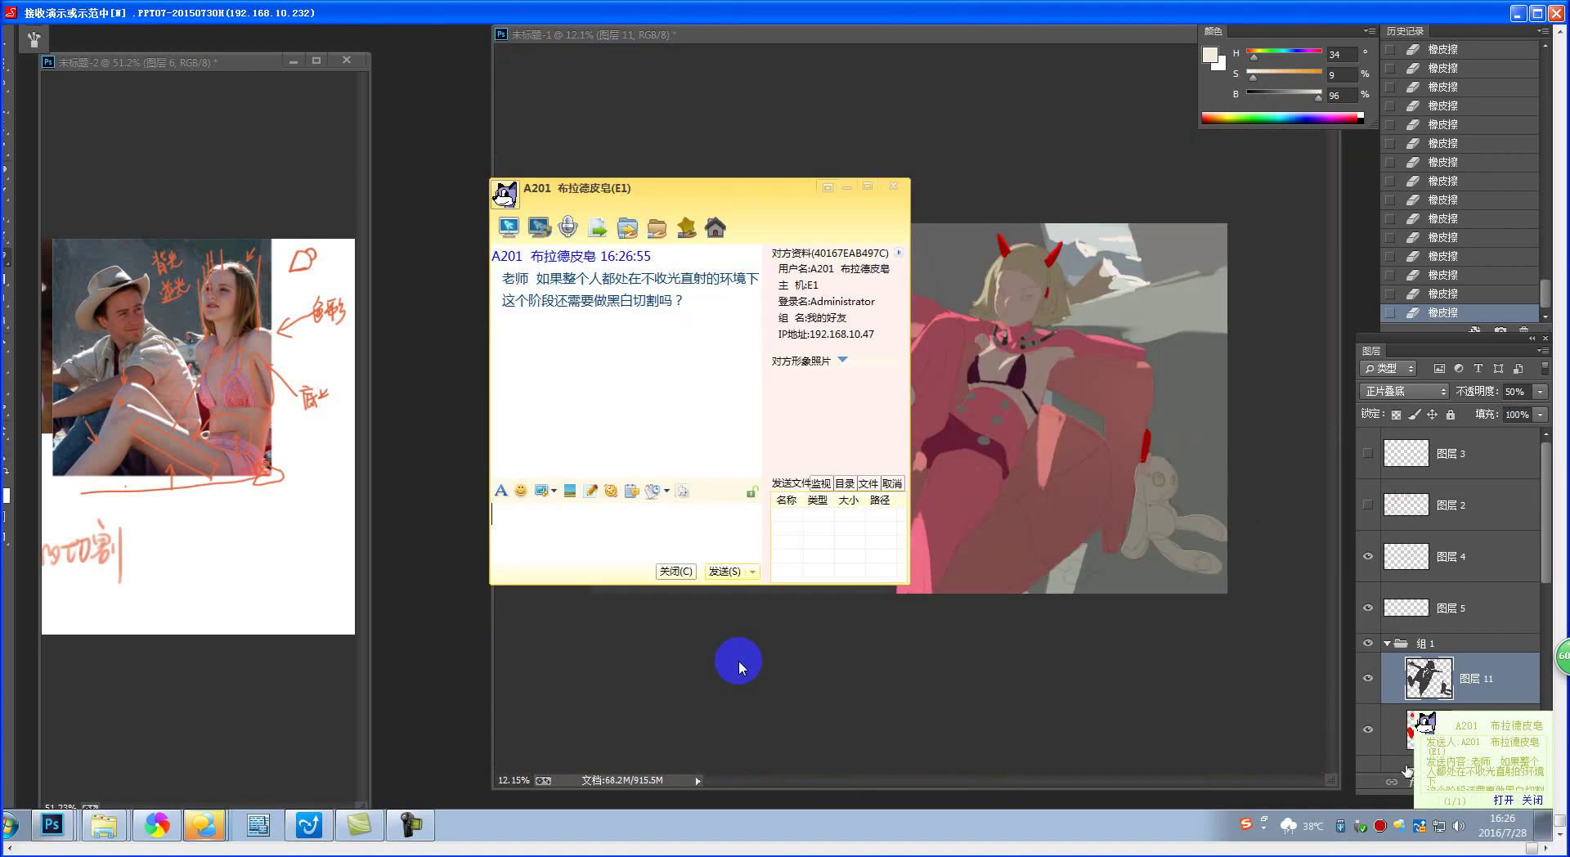
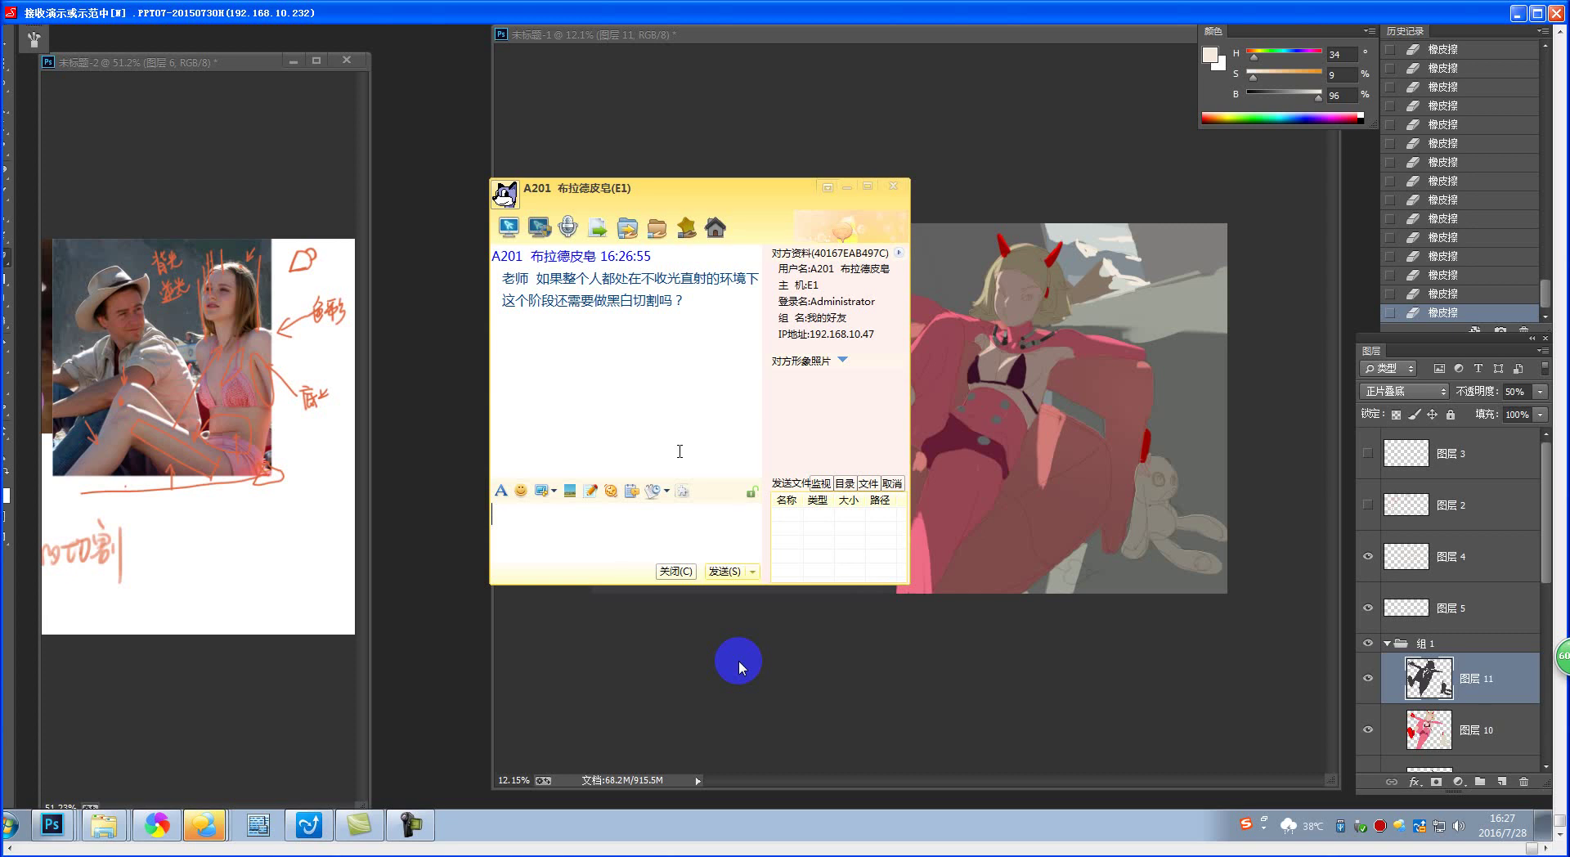
left_click(710, 610)
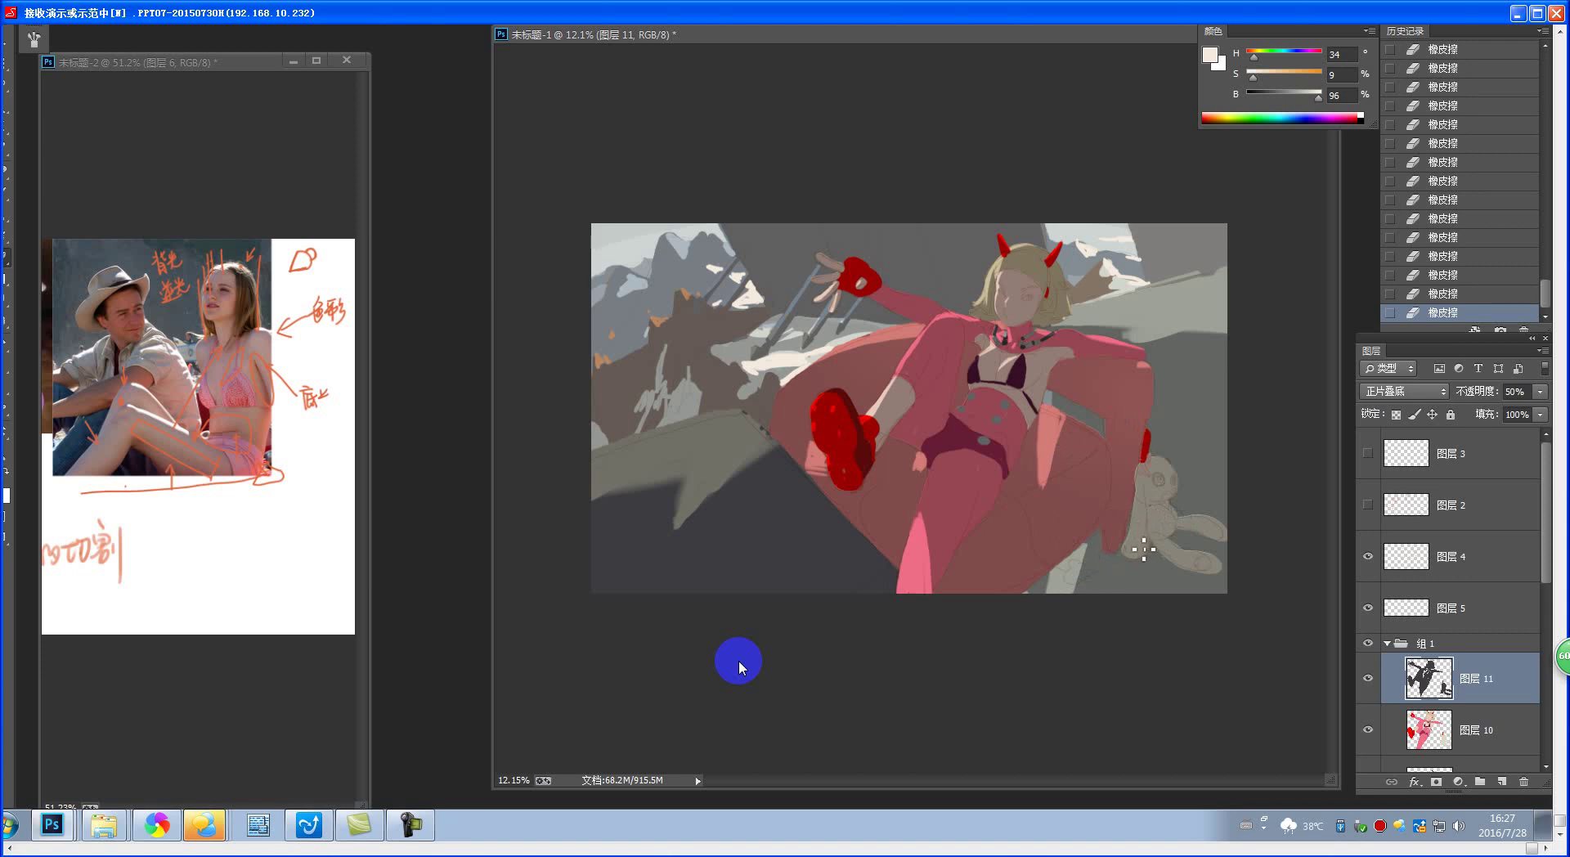
left_click_drag(1077, 446, 982, 510)
key("ctrl+0")
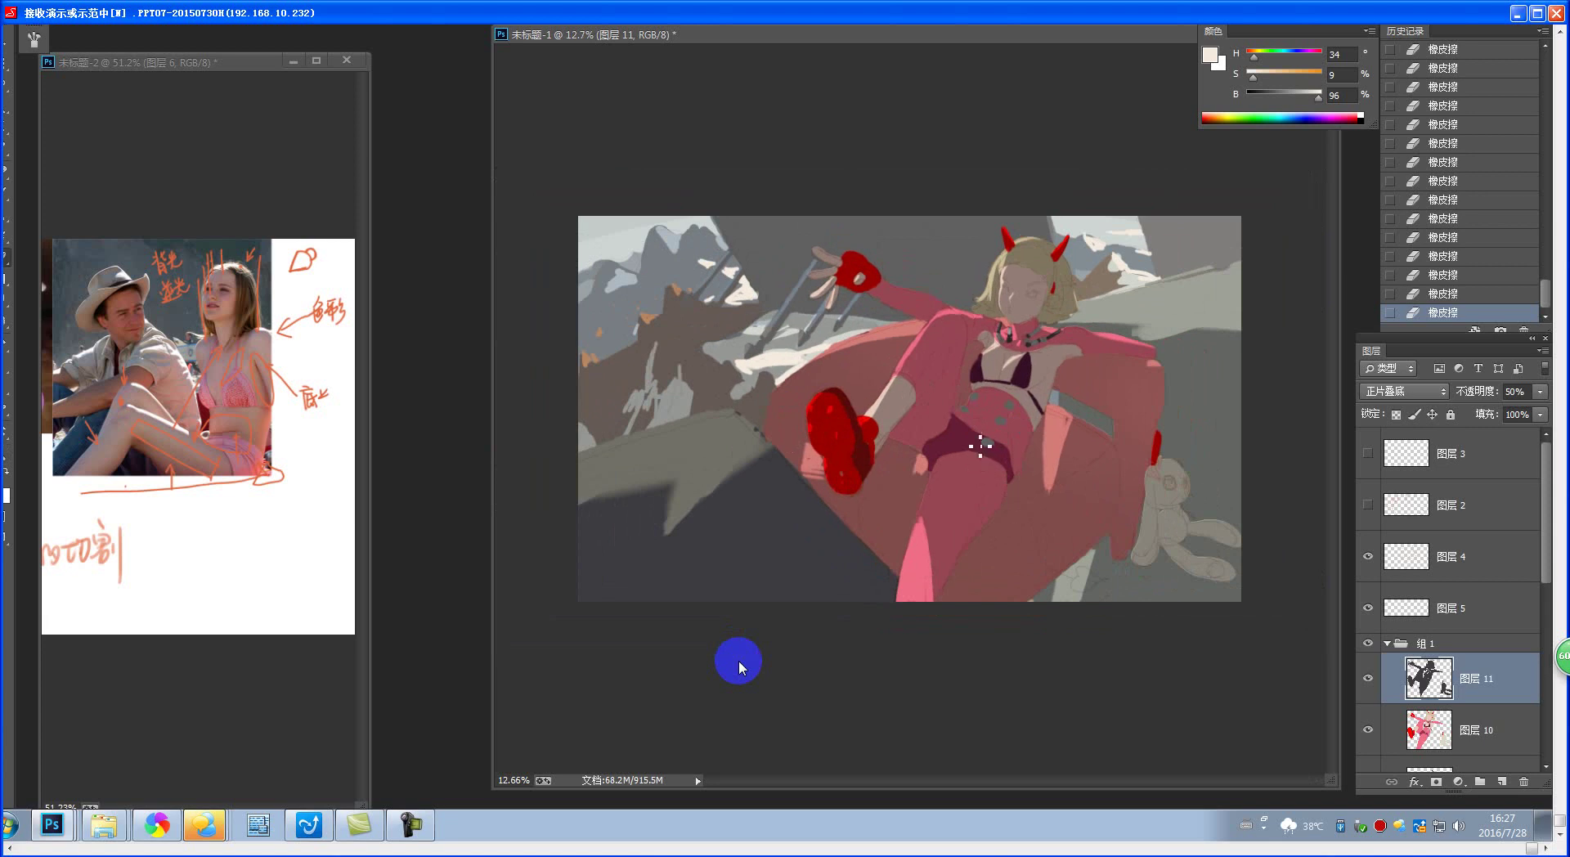
- Collapse 组 1 and merge 组 1 and 组 2 each into a single layer
left_click_drag(1548, 575, 1544, 632)
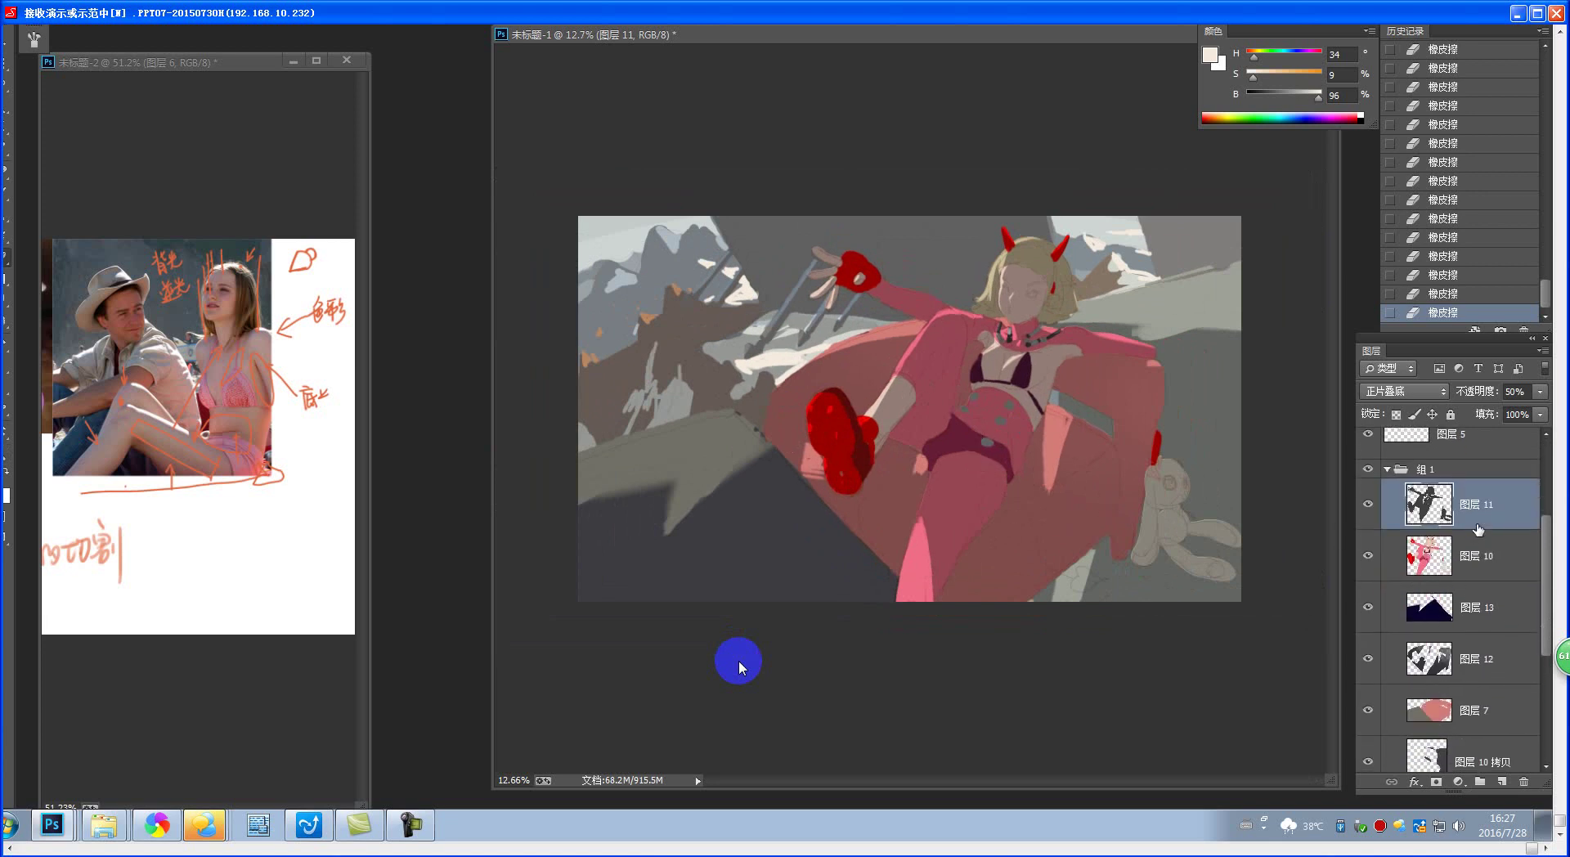
left_click(1387, 469)
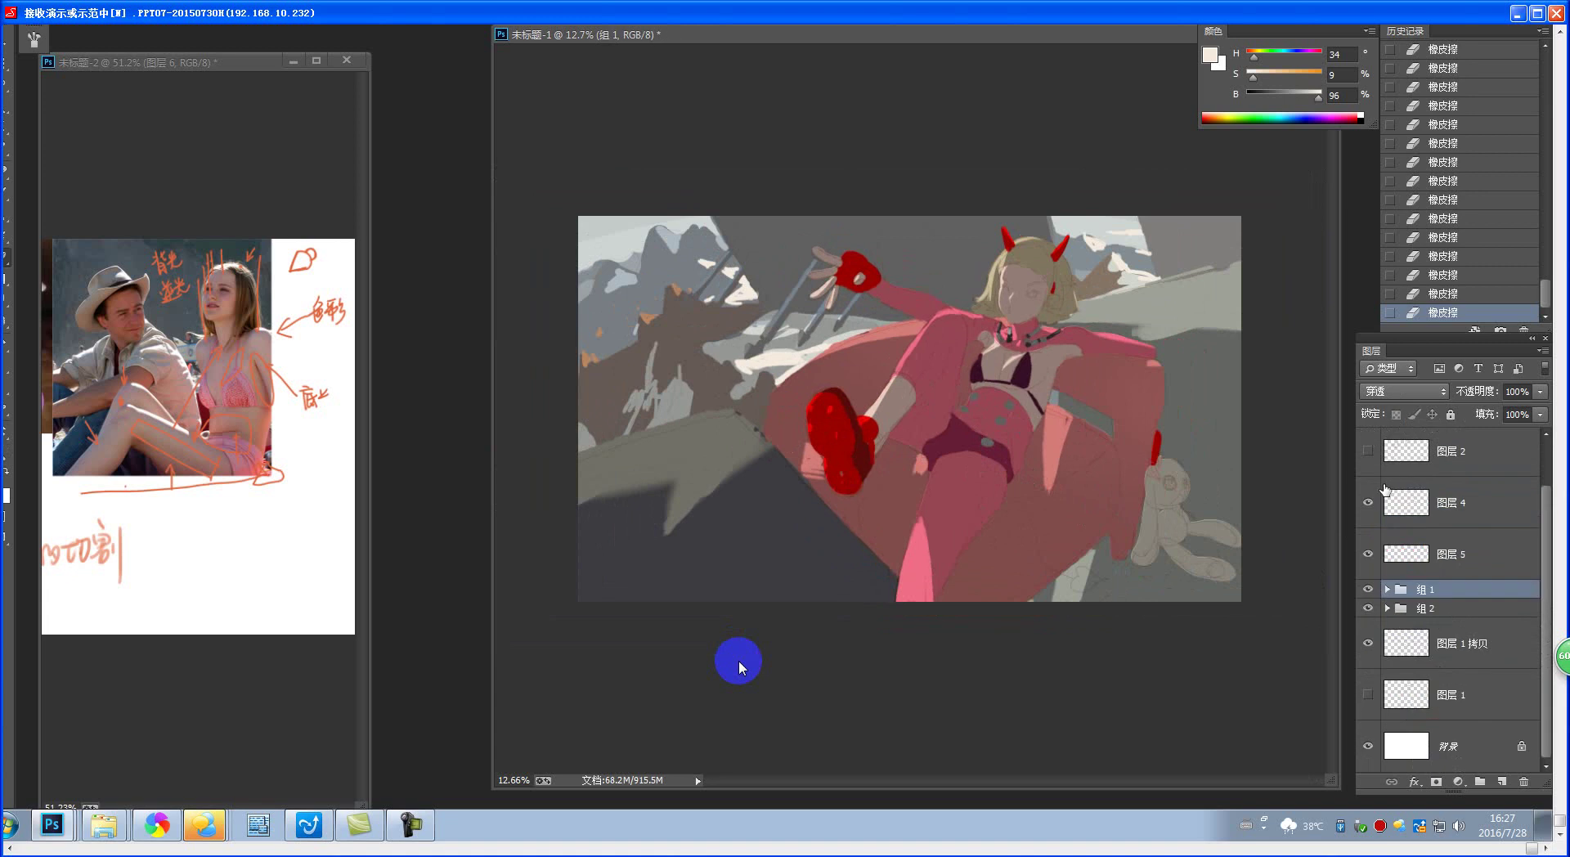
key("ctrl+e")
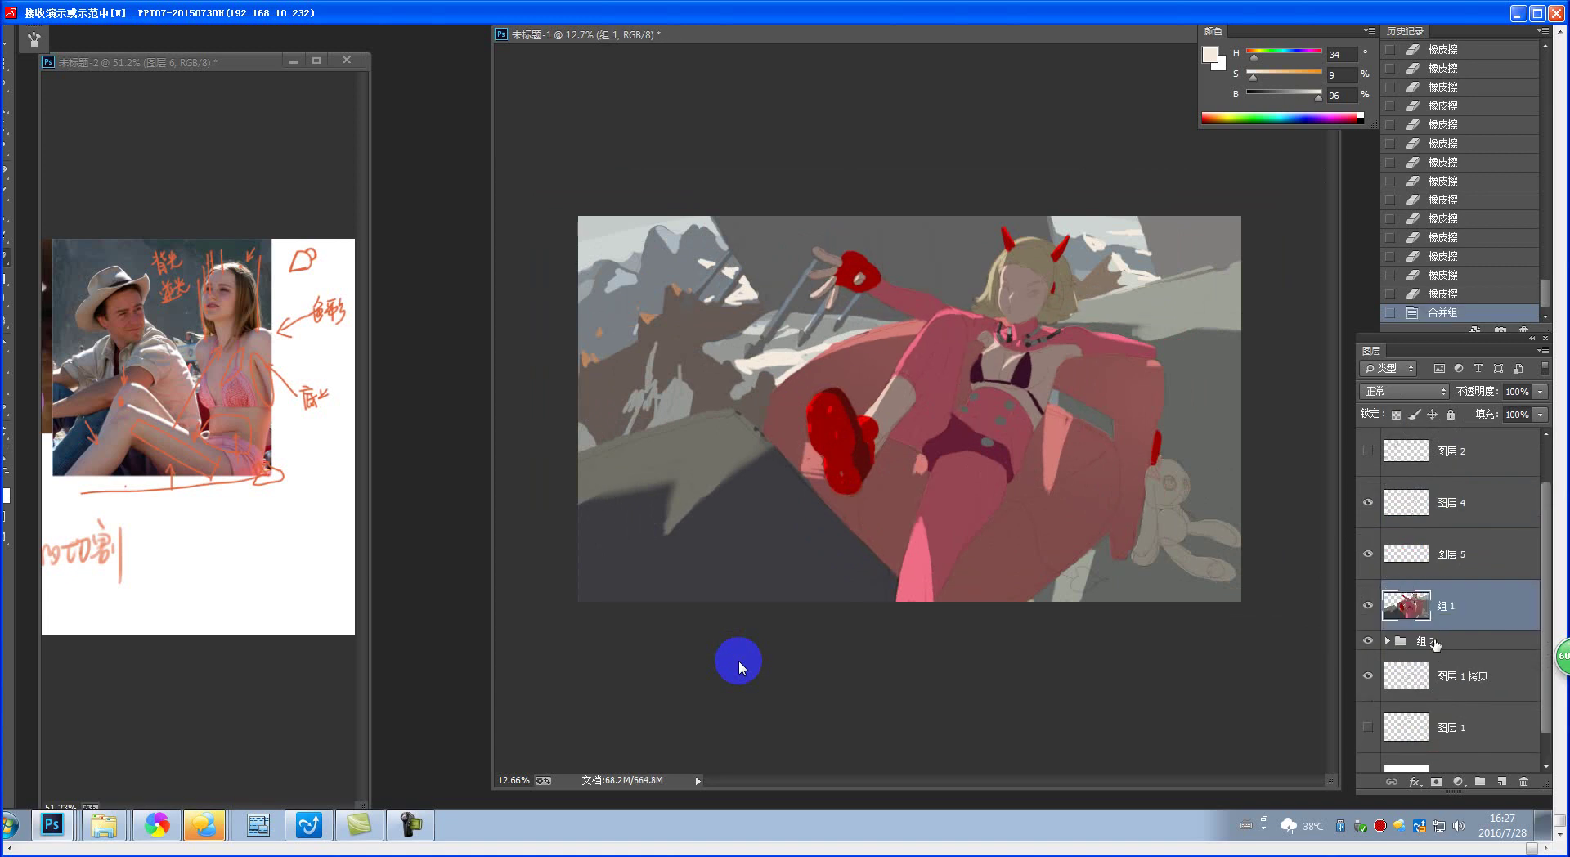
left_click(1437, 646)
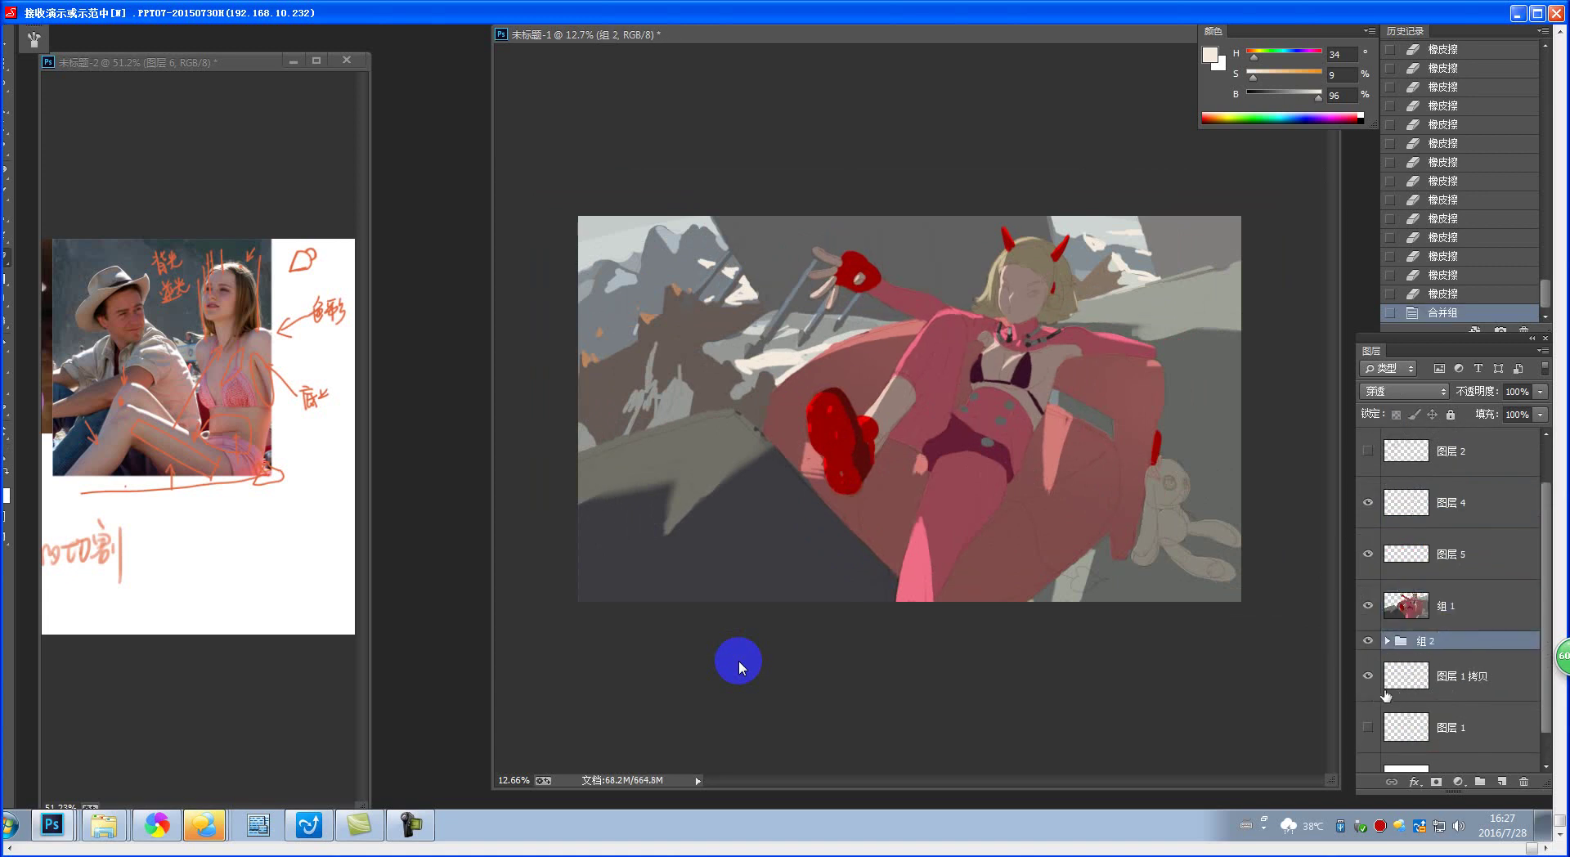
key("ctrl+e")
scroll(893, 485, "down", 2)
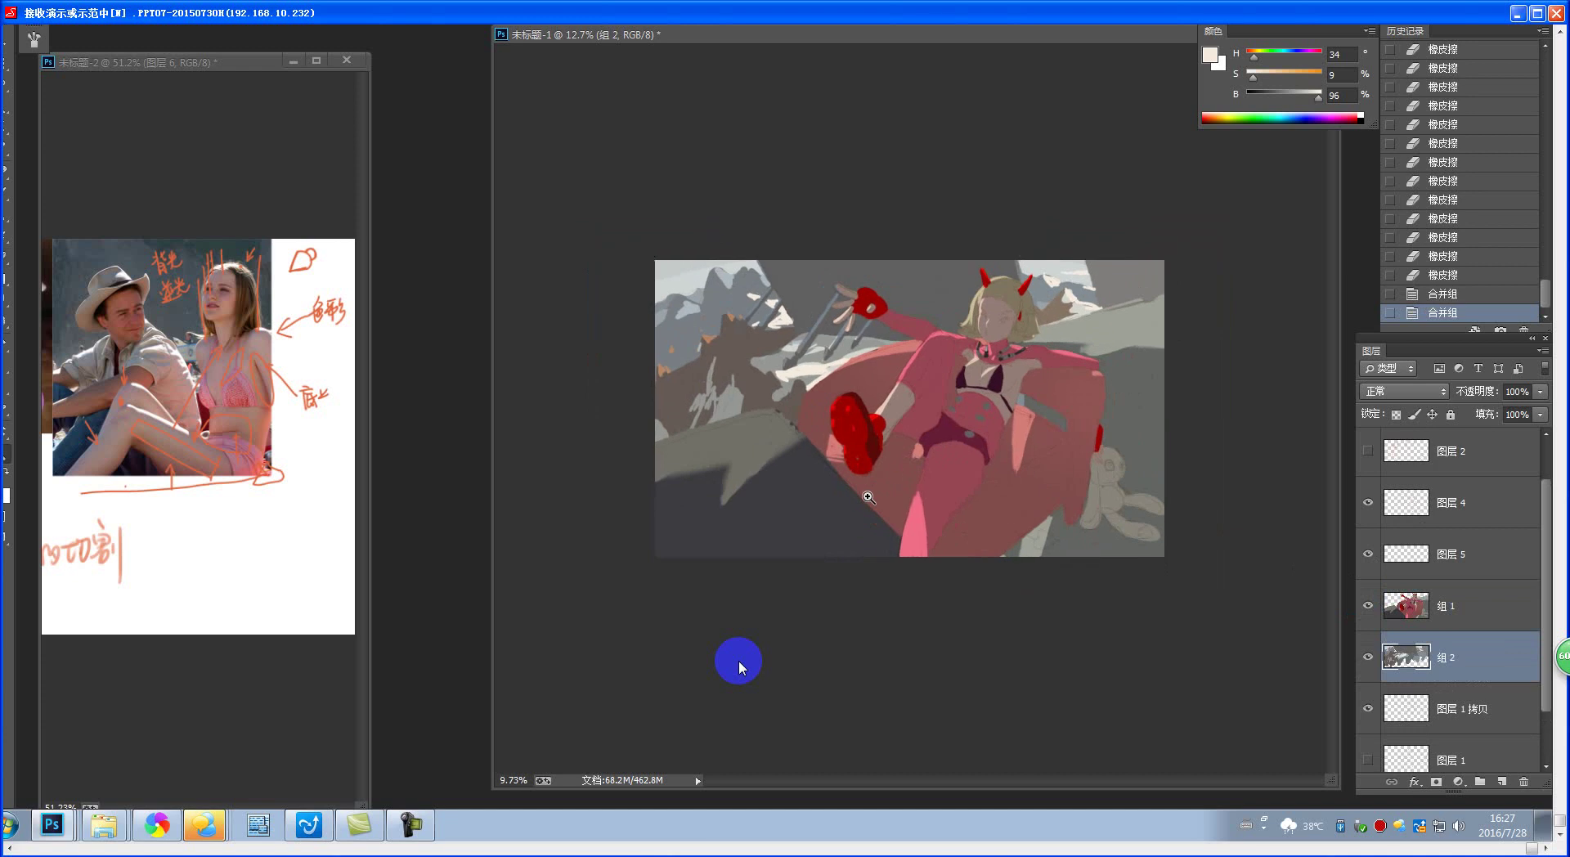
- Toggle the merged 组 1 and 组 2 layers off and on to check the foreground and background separation, and hide 图层 5
left_click(1368, 659)
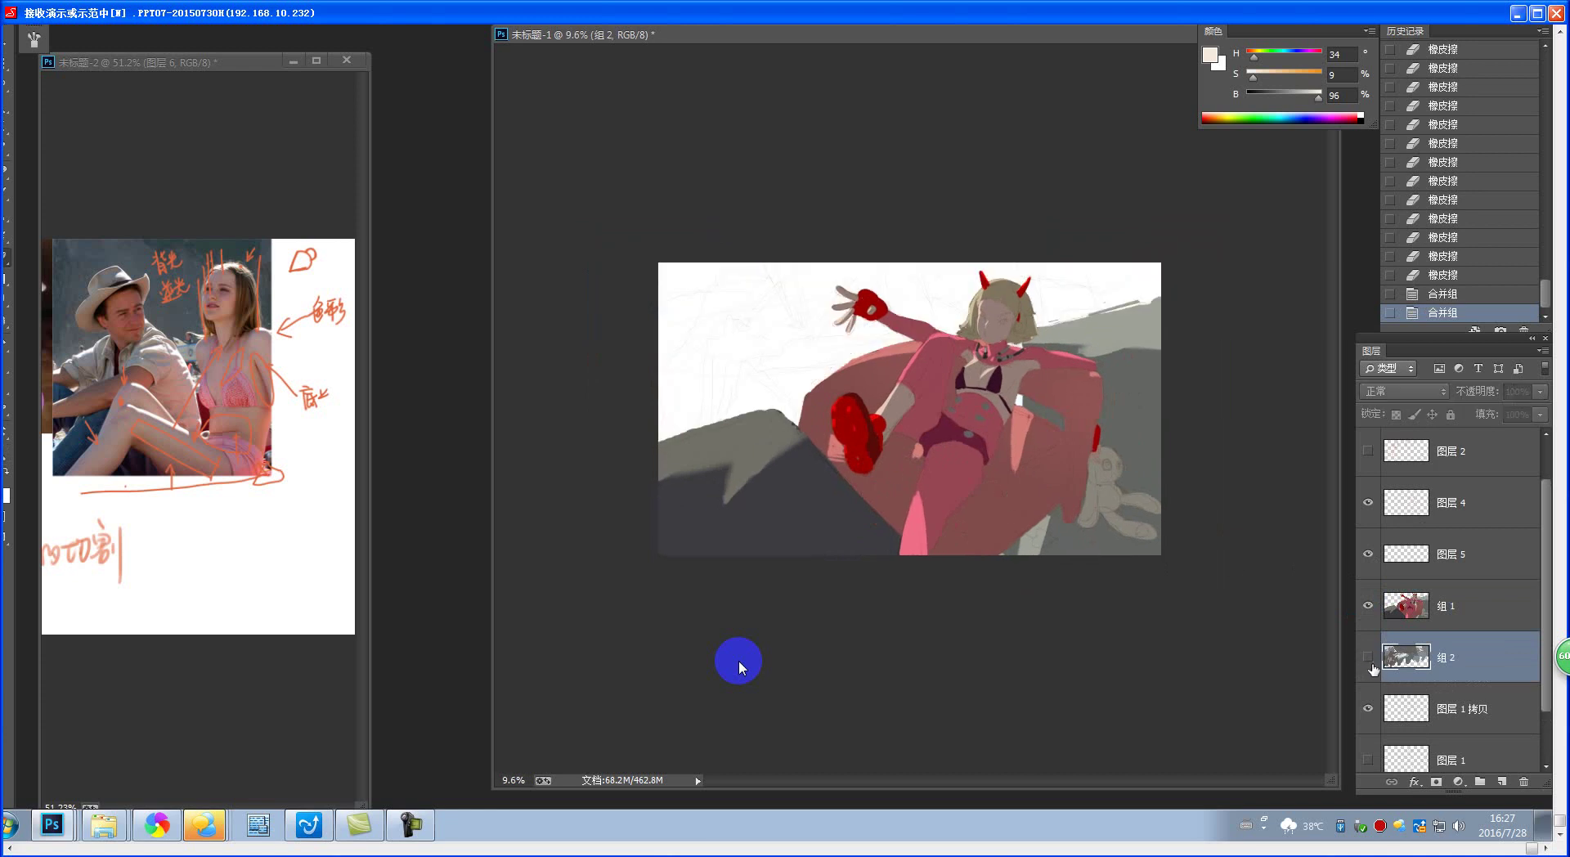
left_click(1368, 606)
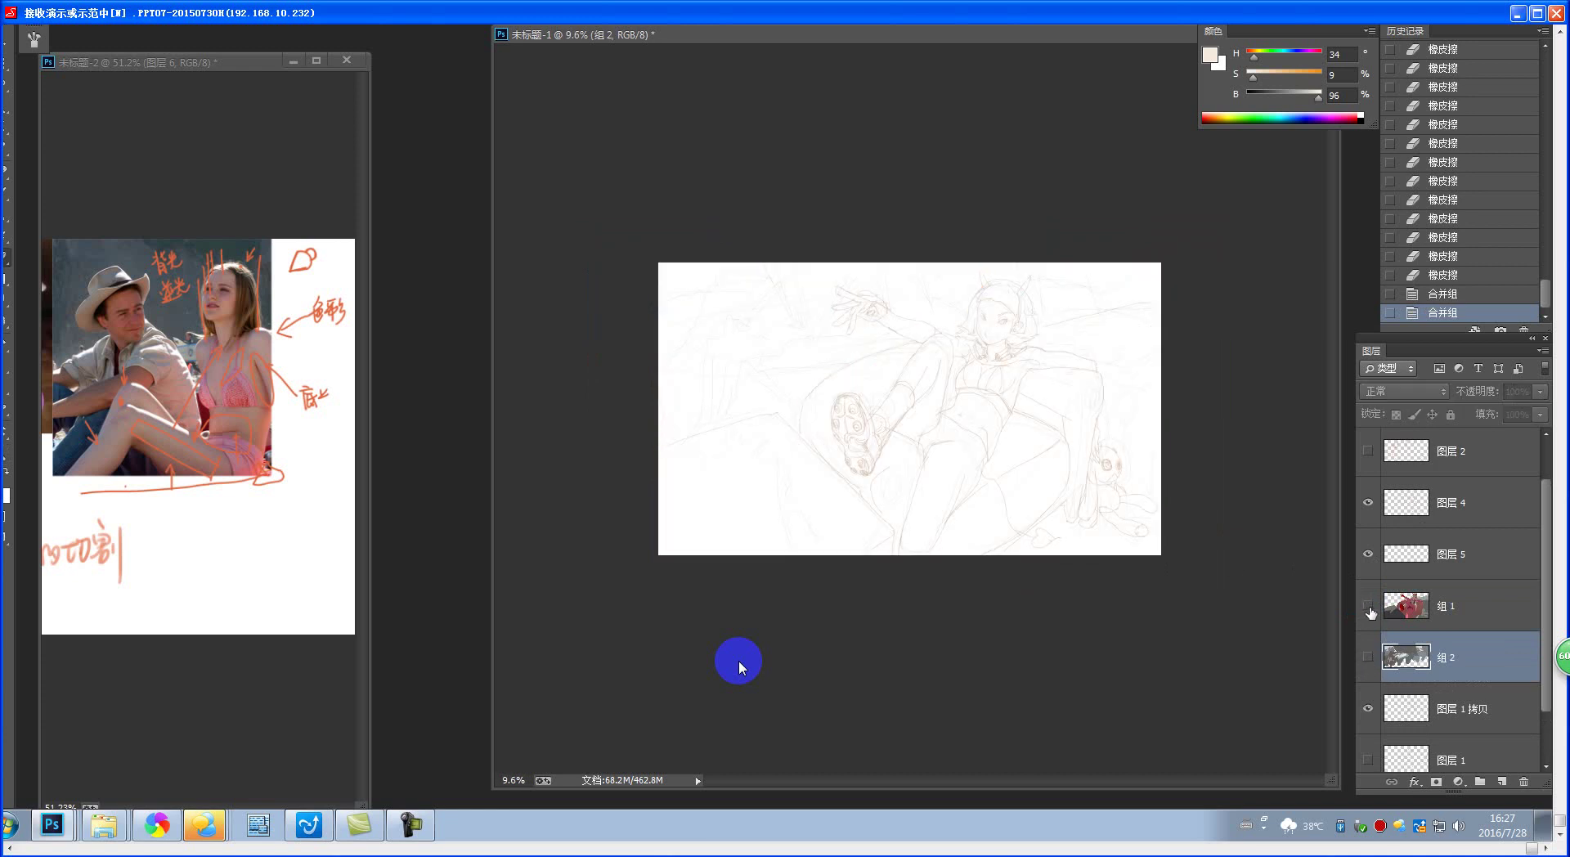
left_click(1368, 607)
left_click(1368, 659)
left_click(1368, 659)
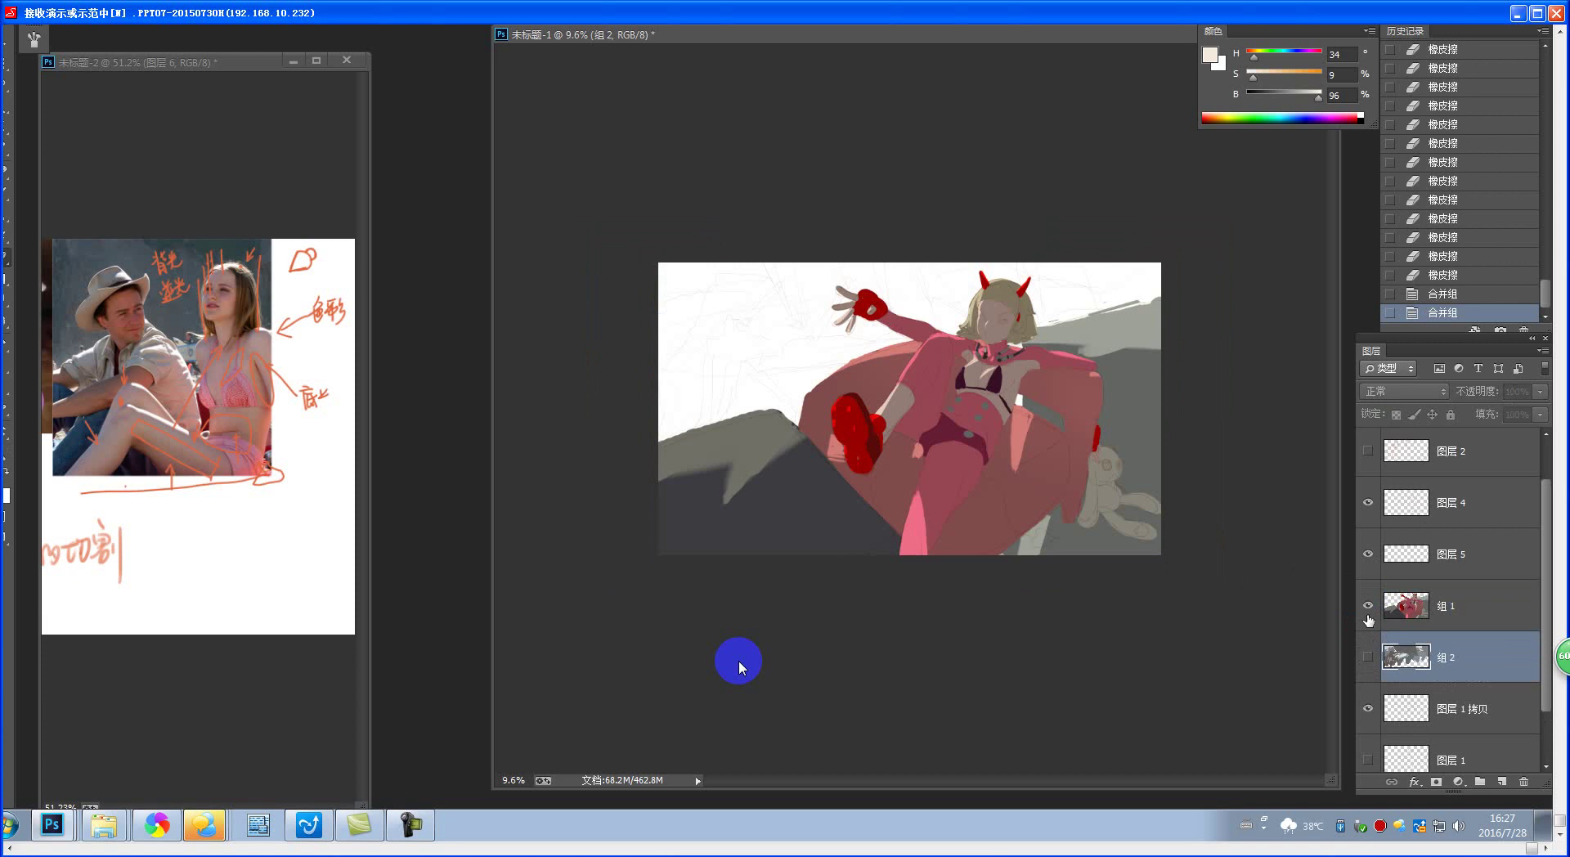
left_click(1369, 607)
left_click(1368, 654)
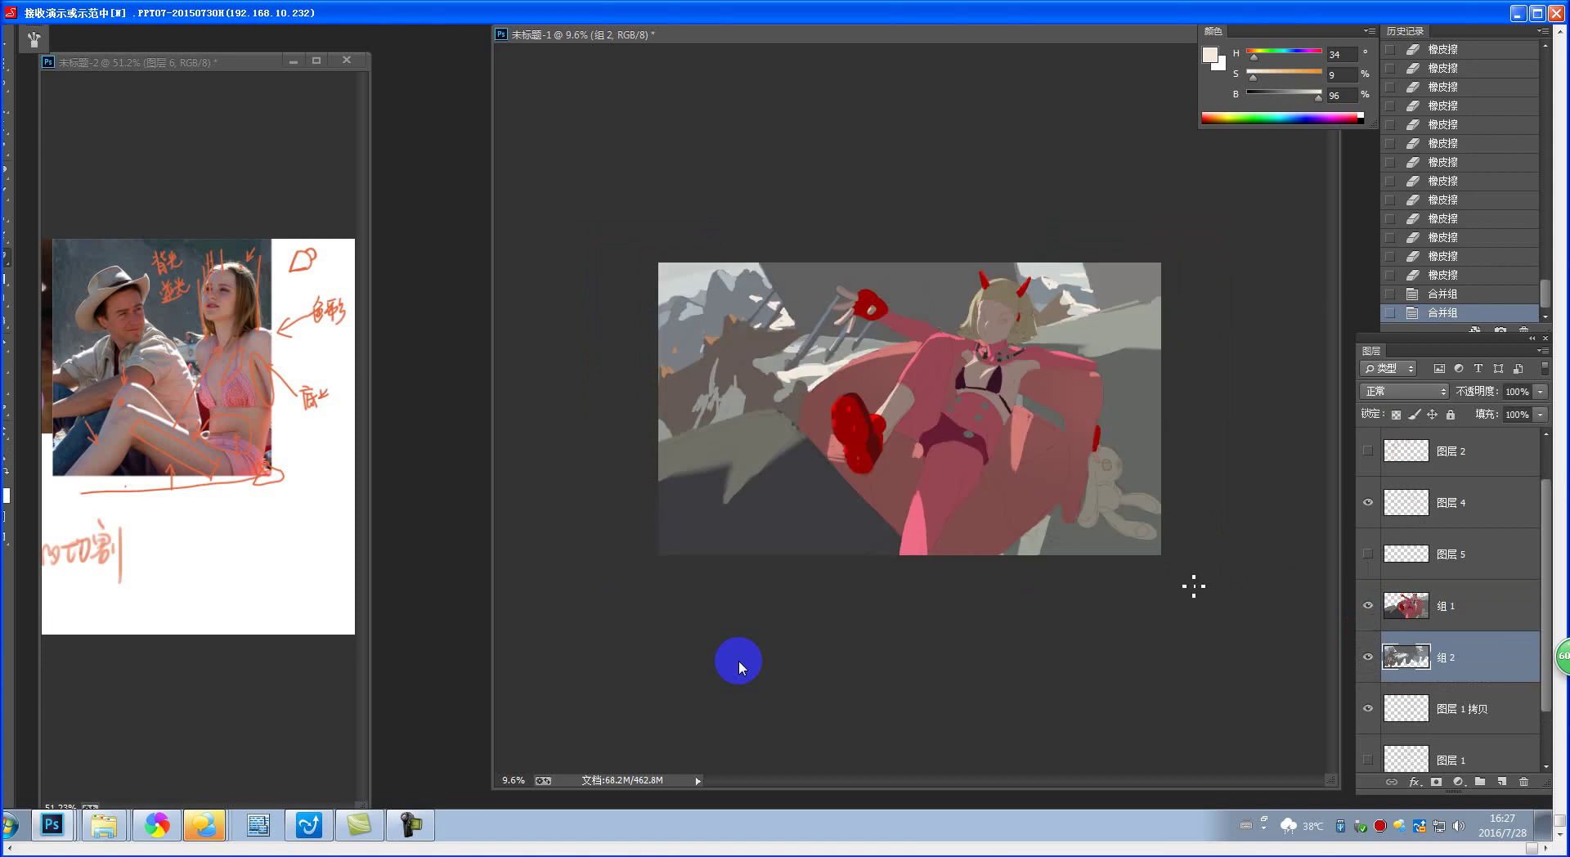
- Enlarge the woman in the backlit reference photo and hide the annotation layer 图层 6 over it
scroll(1063, 327, "up", 5)
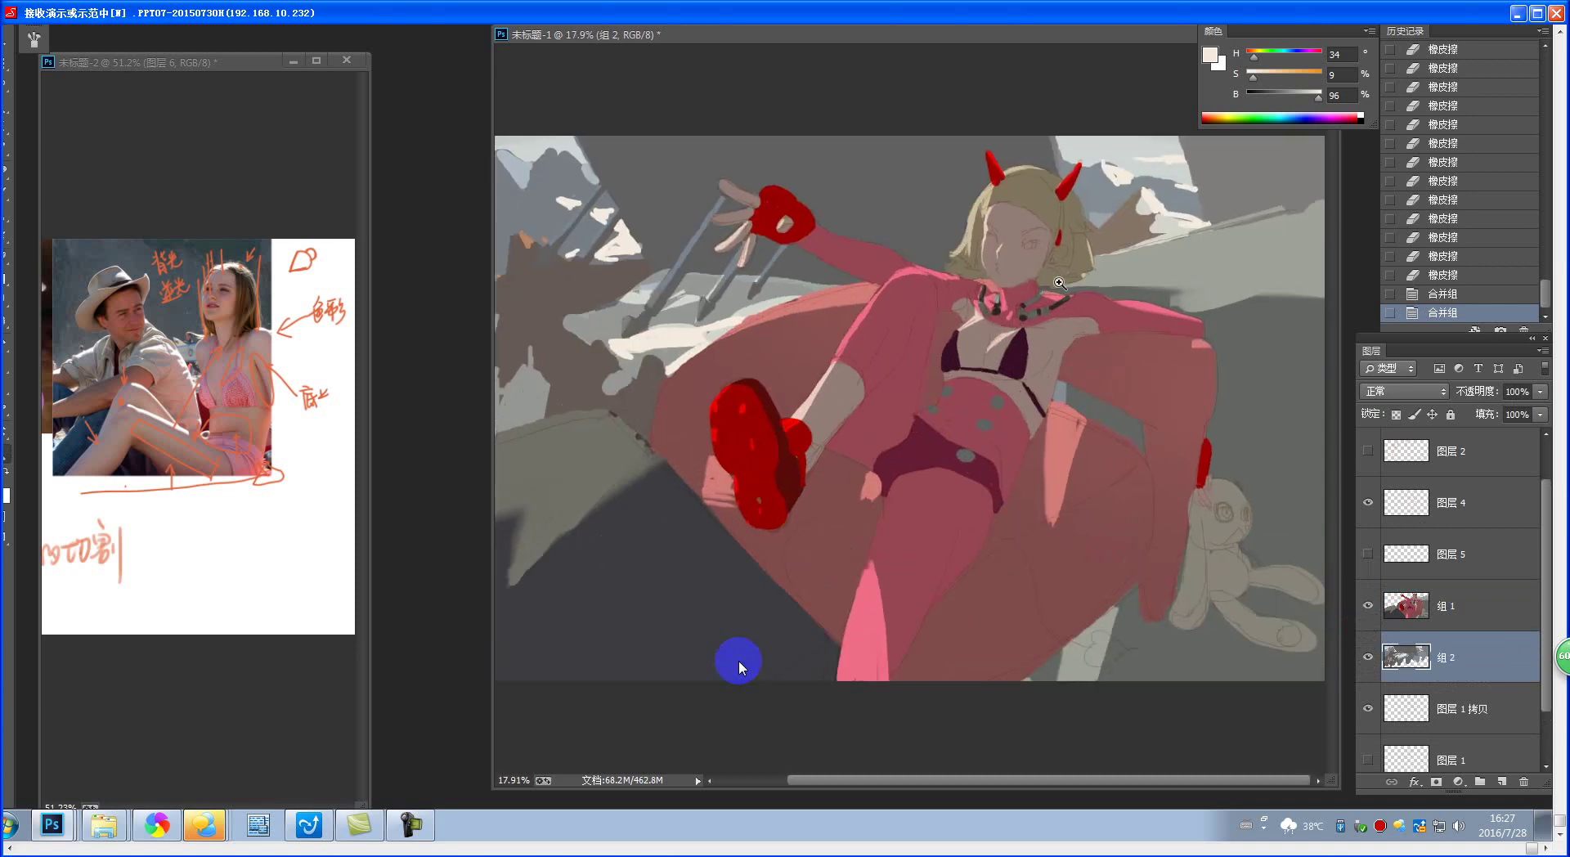
scroll(1029, 427, "down", 2)
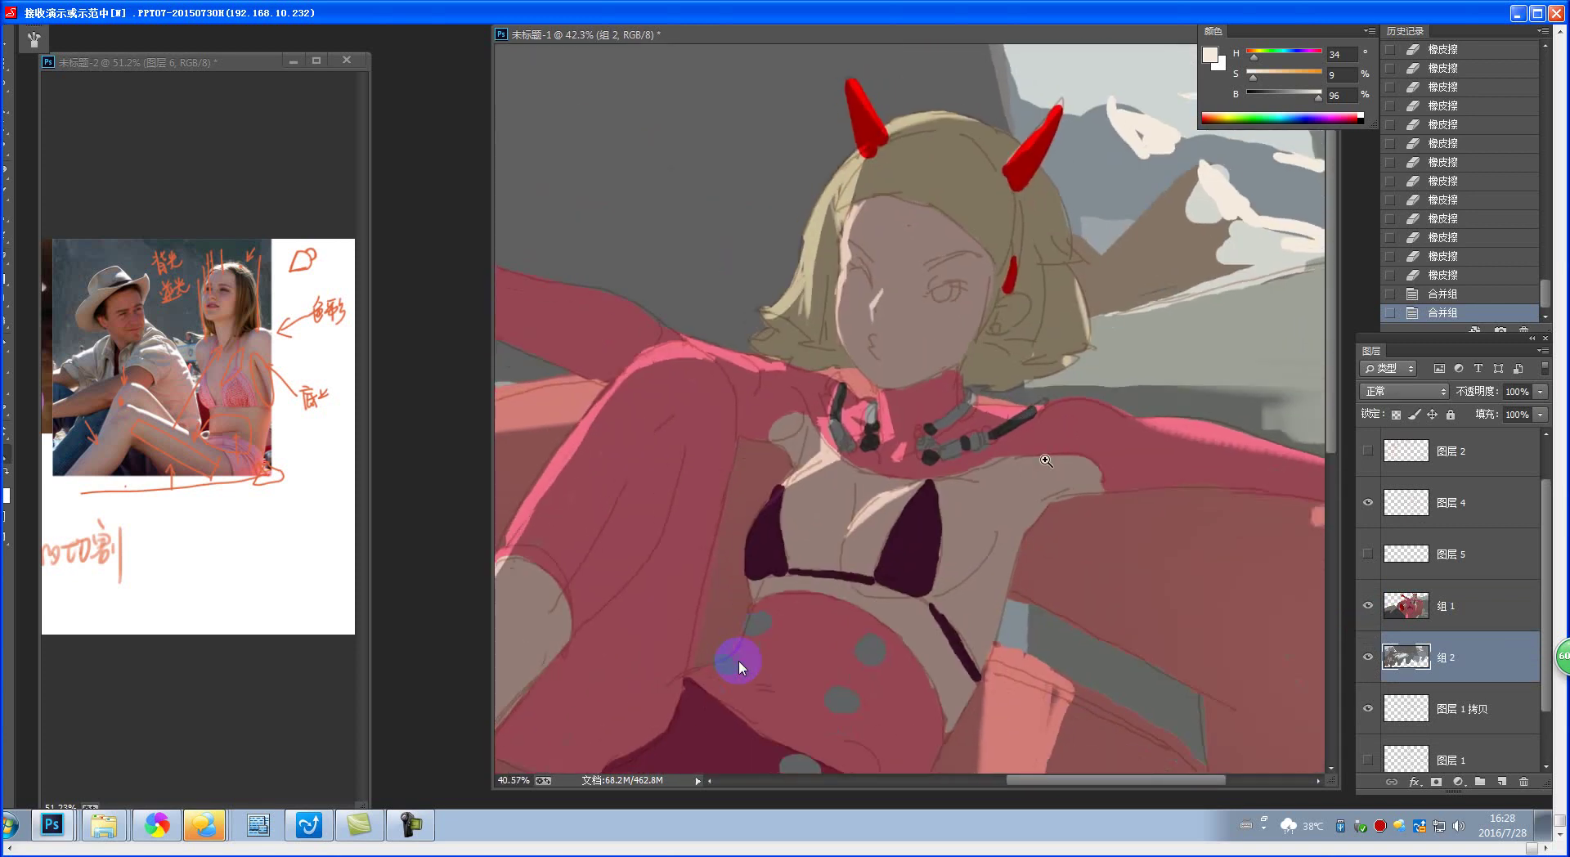
left_click(282, 378)
scroll(238, 384, "up", 5)
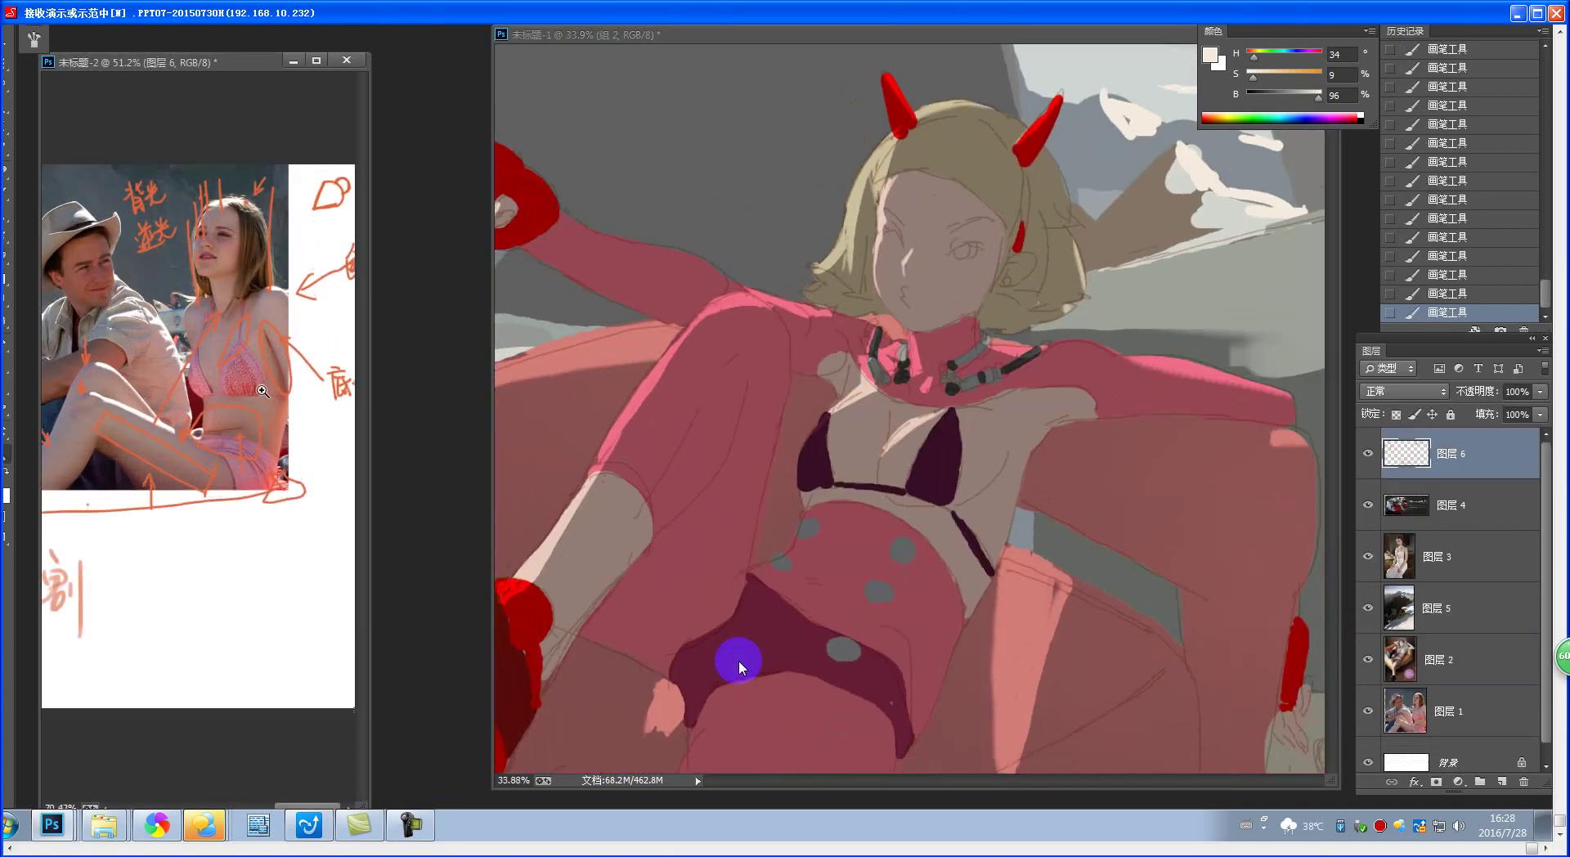
left_click_drag(238, 385, 263, 384)
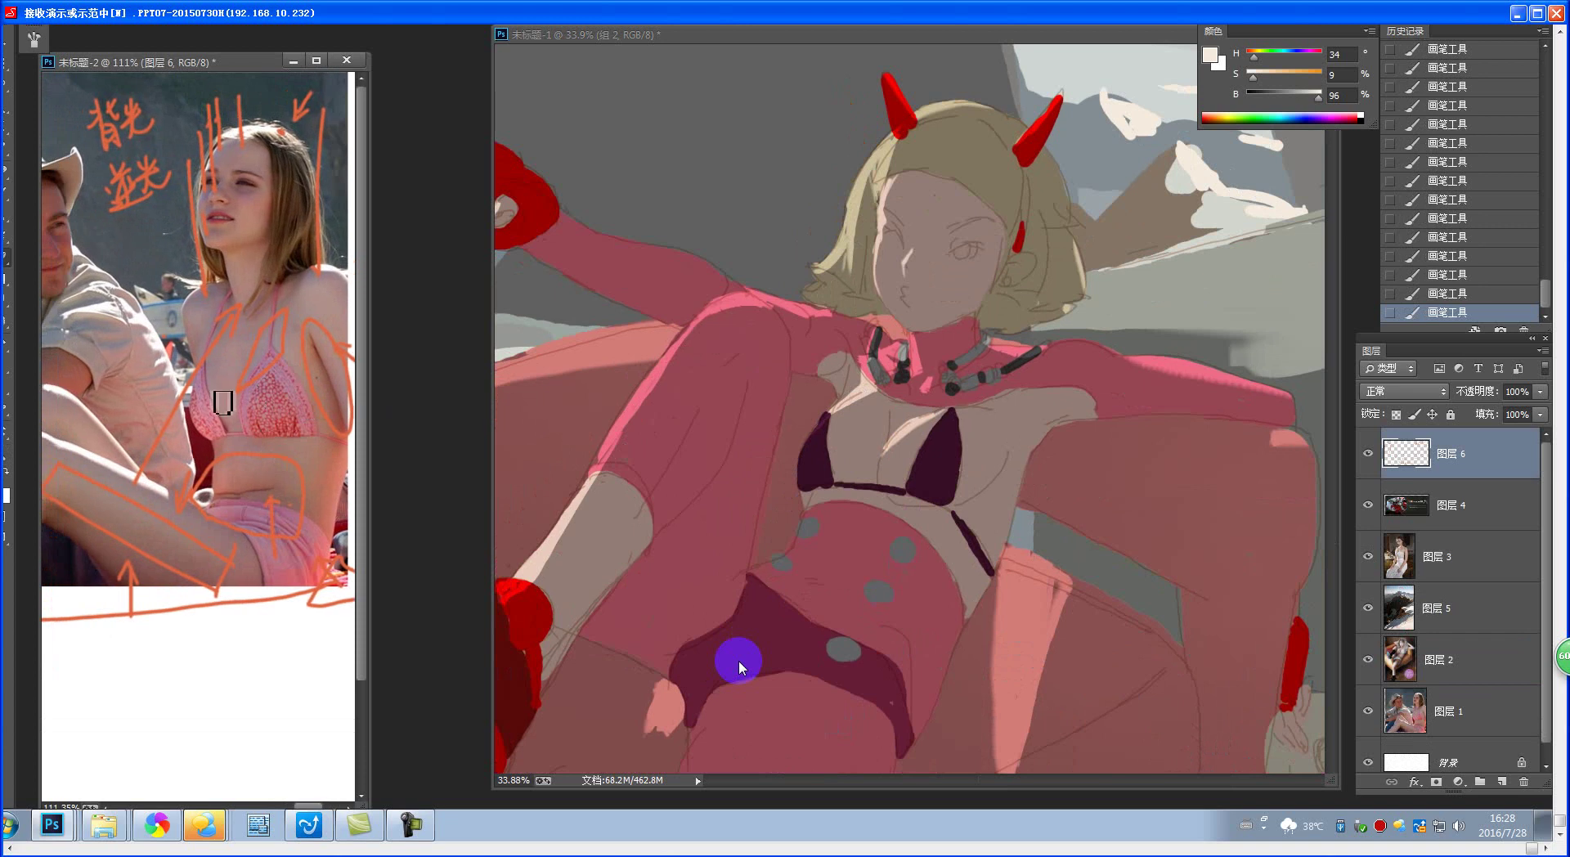
left_click(1367, 453)
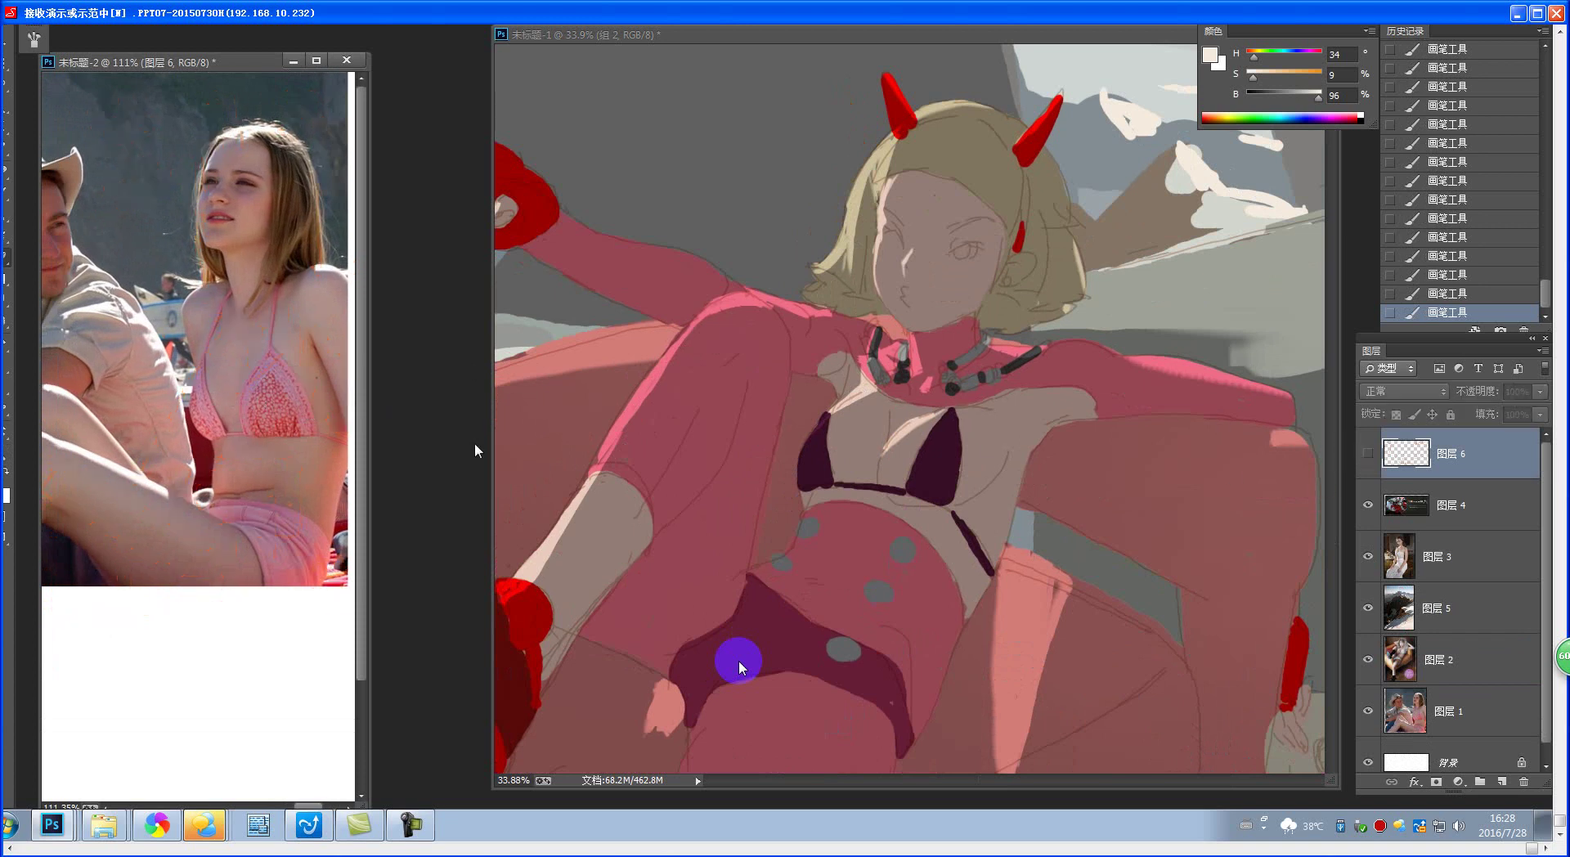
- Try outlining the figure's lower face and cheek with the Lasso on the merged 组 1 layer, and clear the selection
left_click(960, 437)
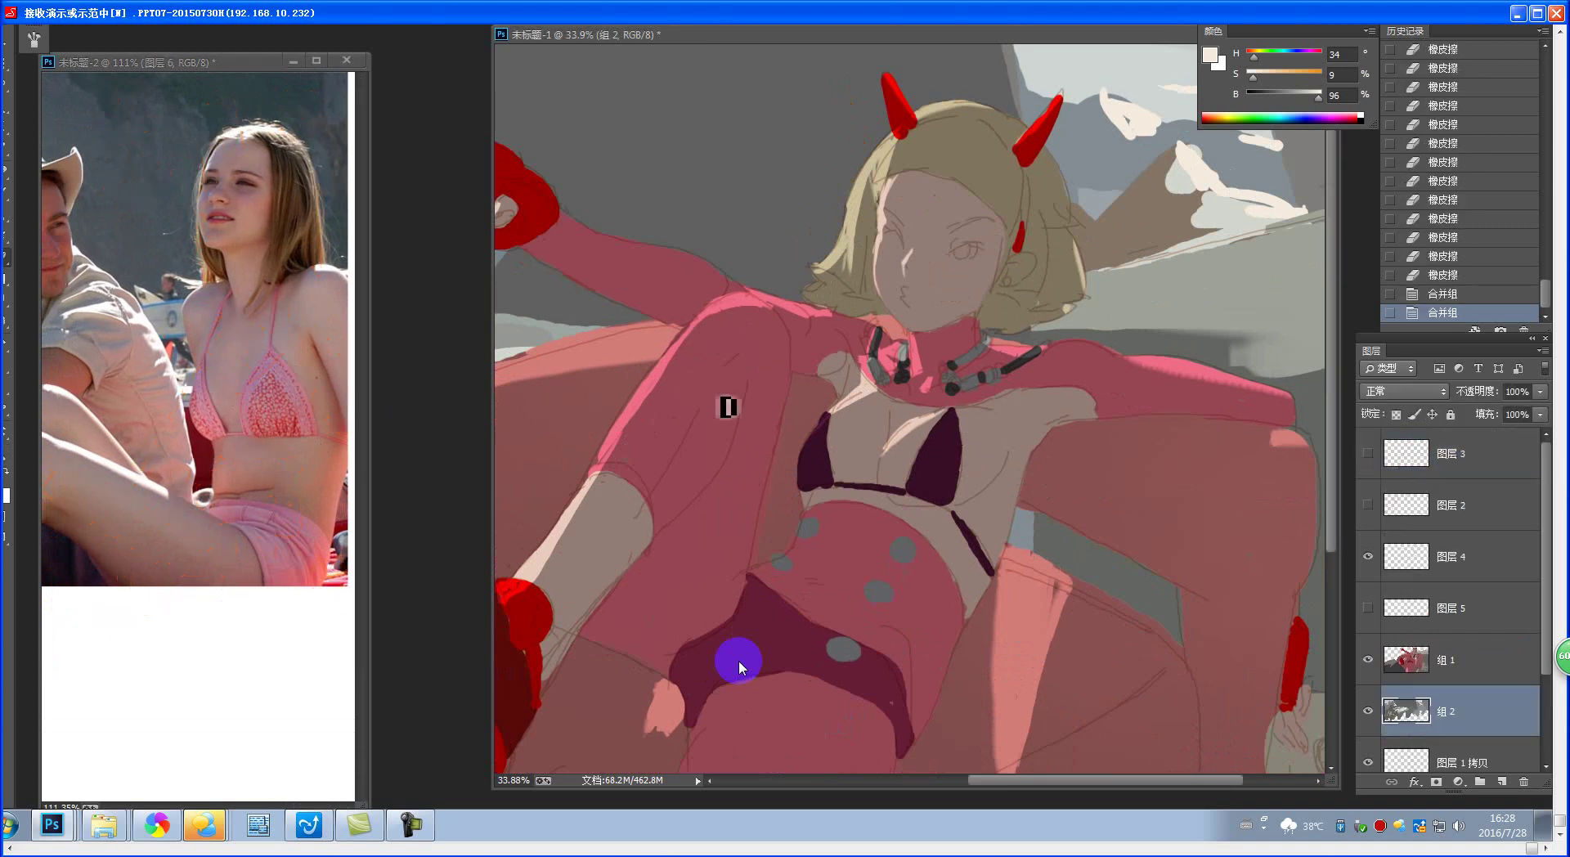
left_click(1445, 659)
scroll(935, 429, "right", 1)
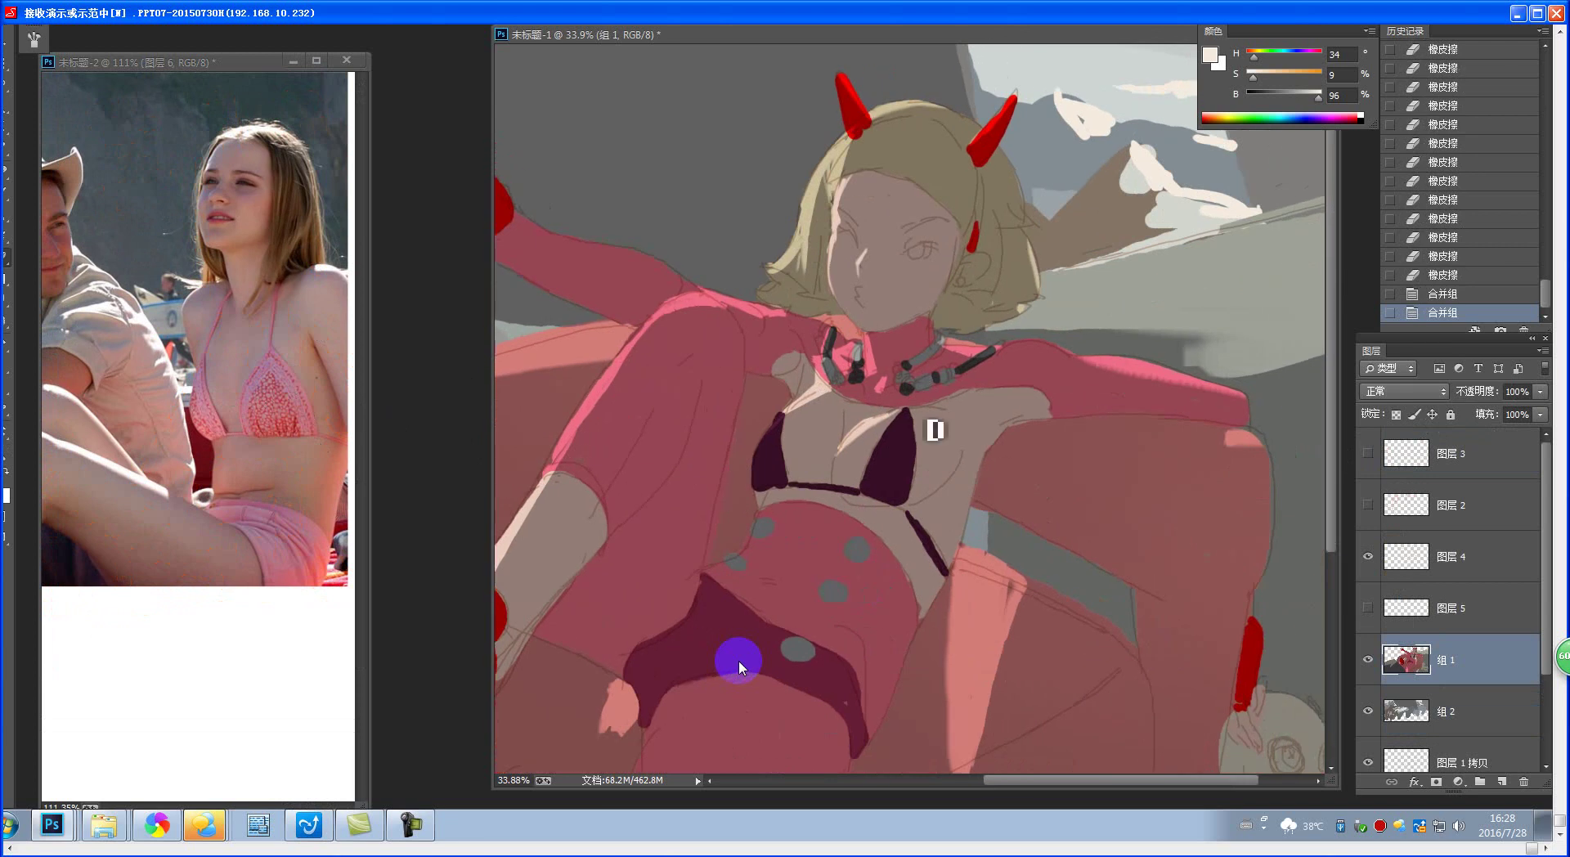
key("l")
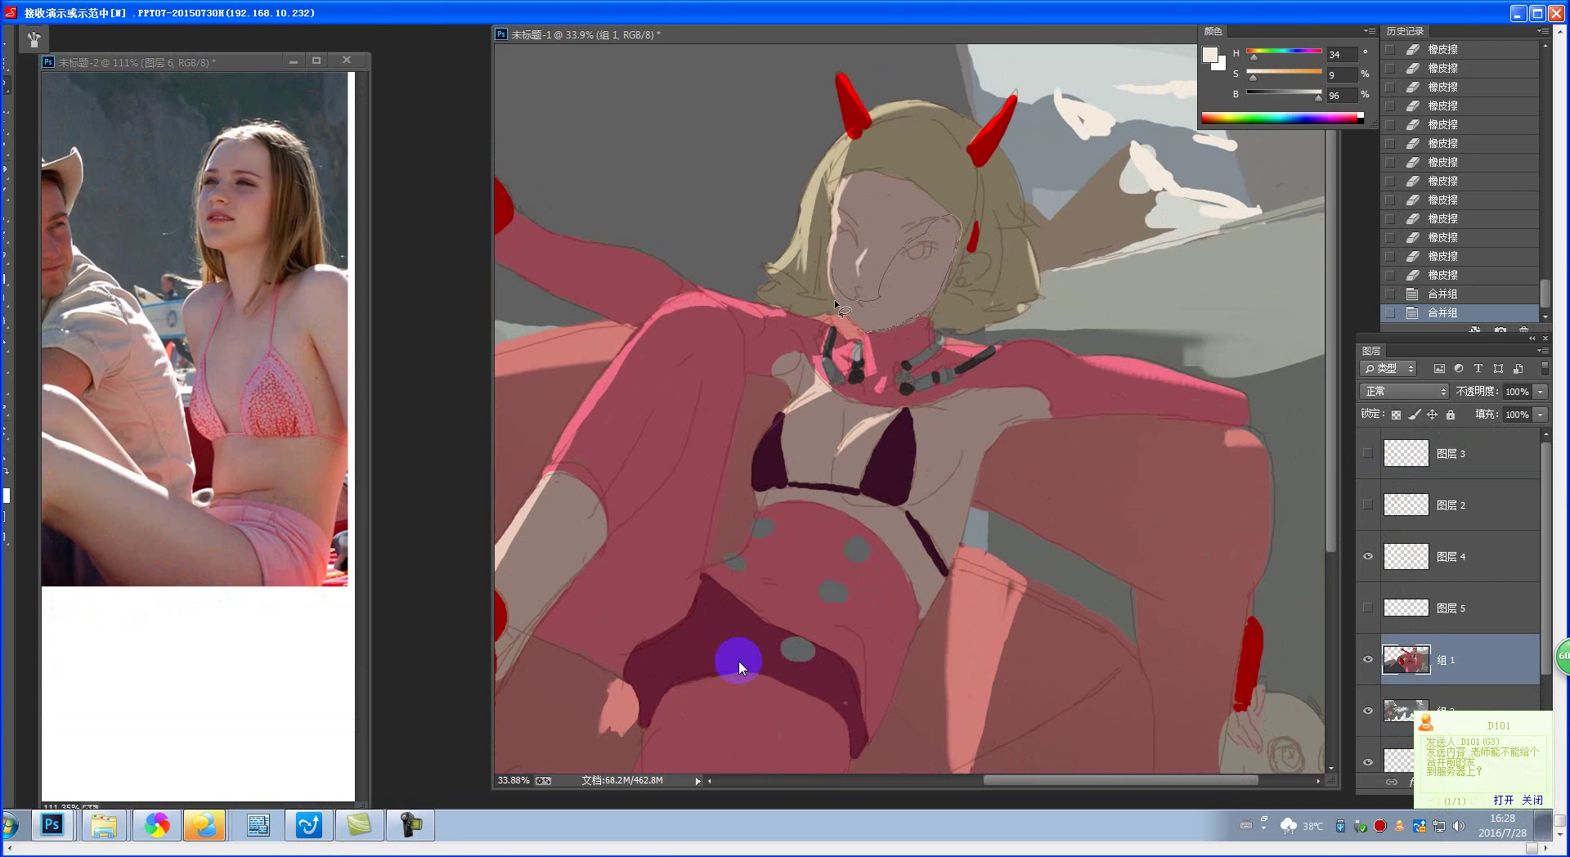
left_click_drag(834, 299, 837, 304)
key("ctrl+d")
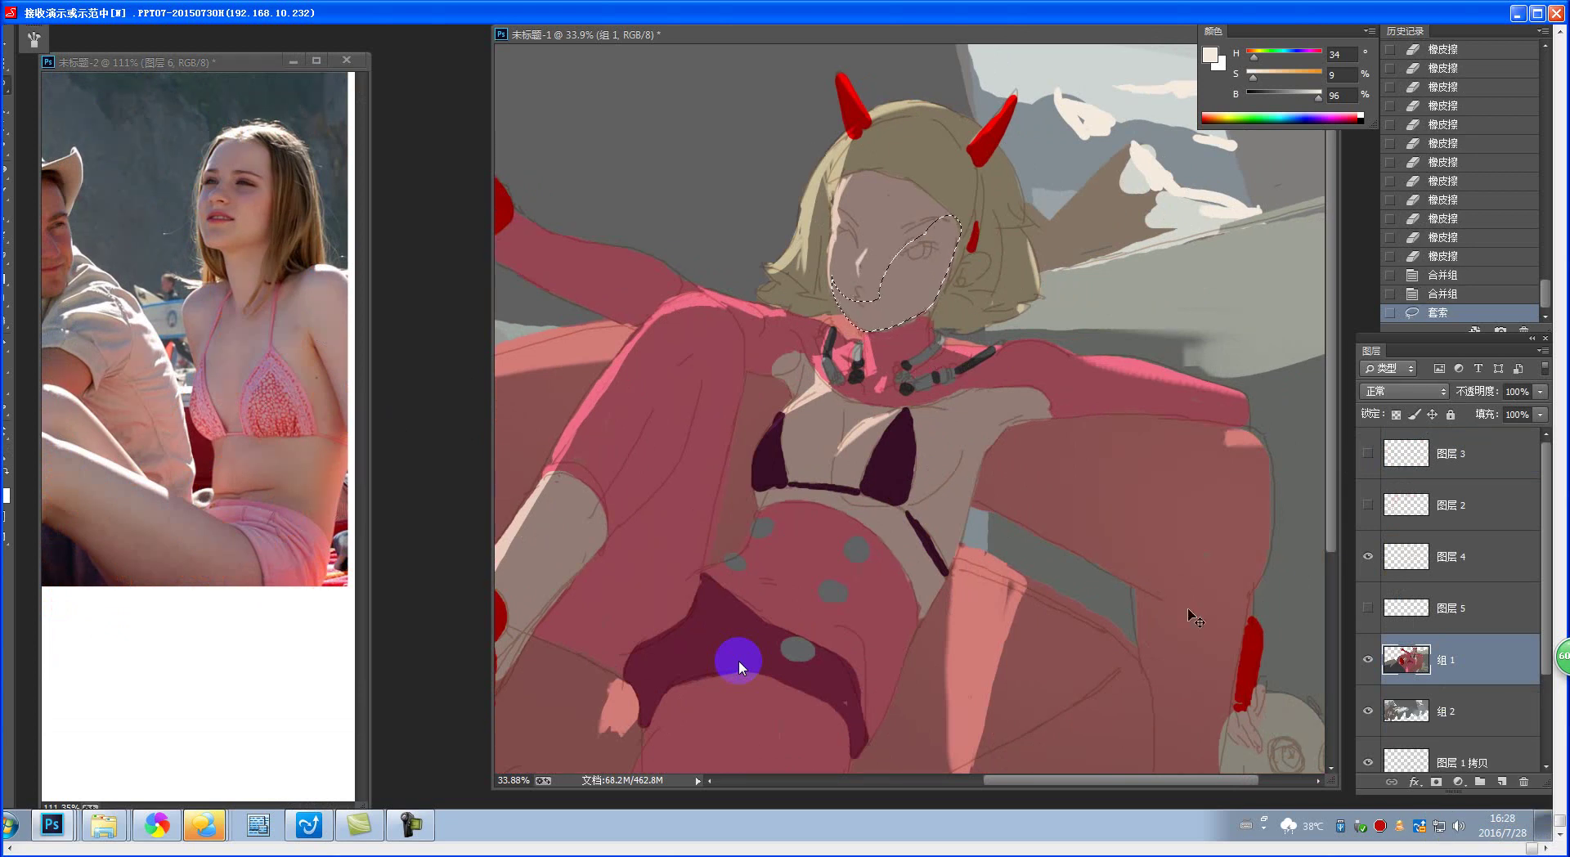
- Undo the deselection, the lasso selection and the merging of 组 1 and 组 2
scroll(1044, 498, "down", 5)
key("ctrl+alt+z")
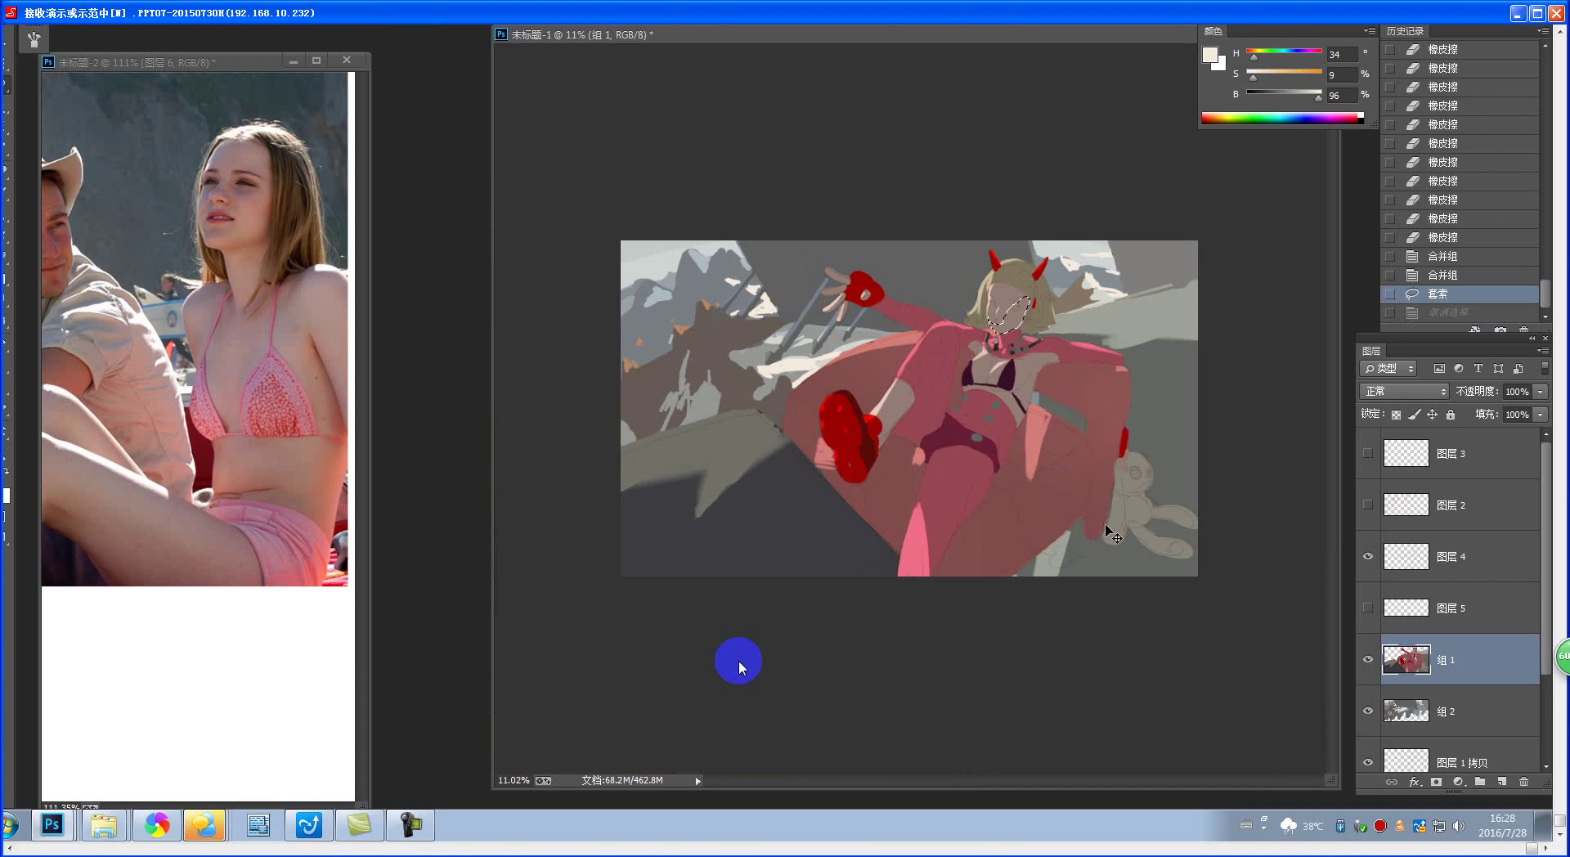
key("ctrl+alt+z")
key("ctrl+alt+z")
key("ctrl+alt+z")
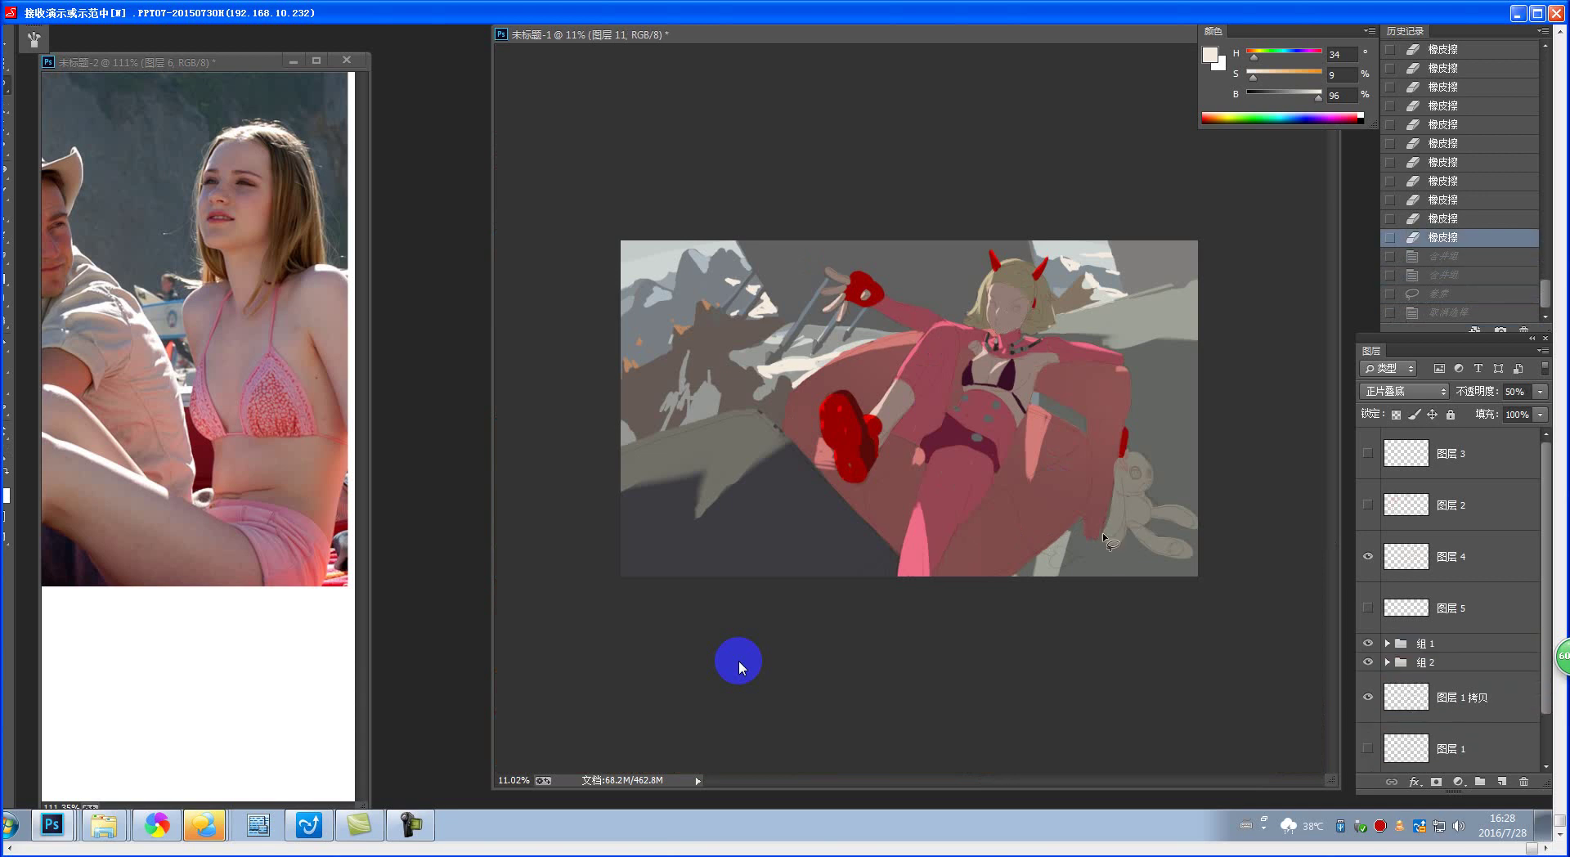
- Group the layers from 图层 2 down to 图层 1 and name the group 起稿
left_click_drag(1545, 487, 1540, 630)
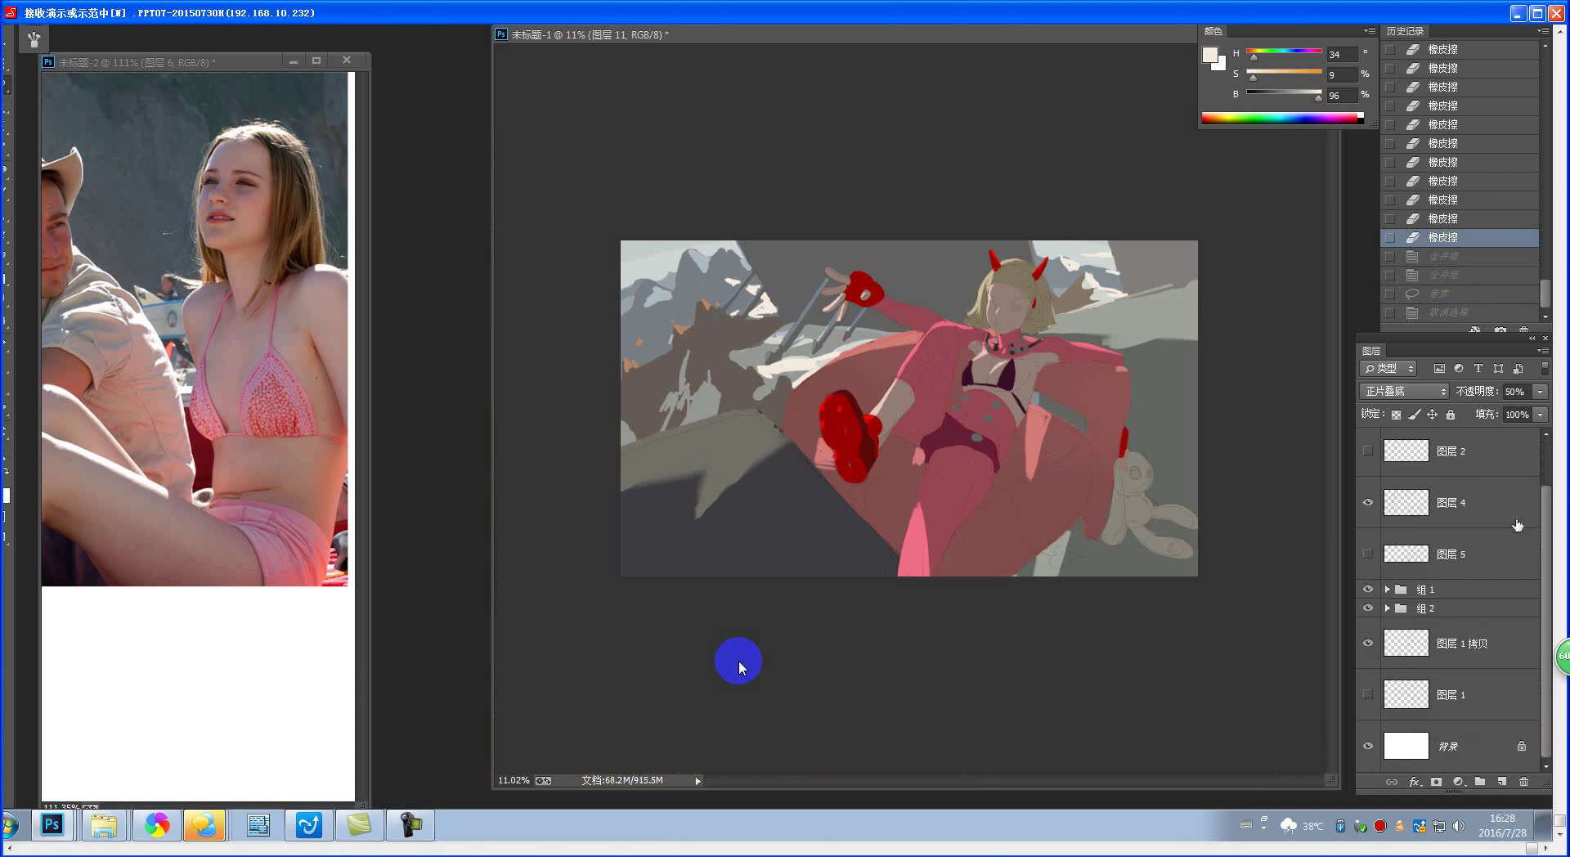
left_click(1499, 460)
left_click(1482, 695, "shift")
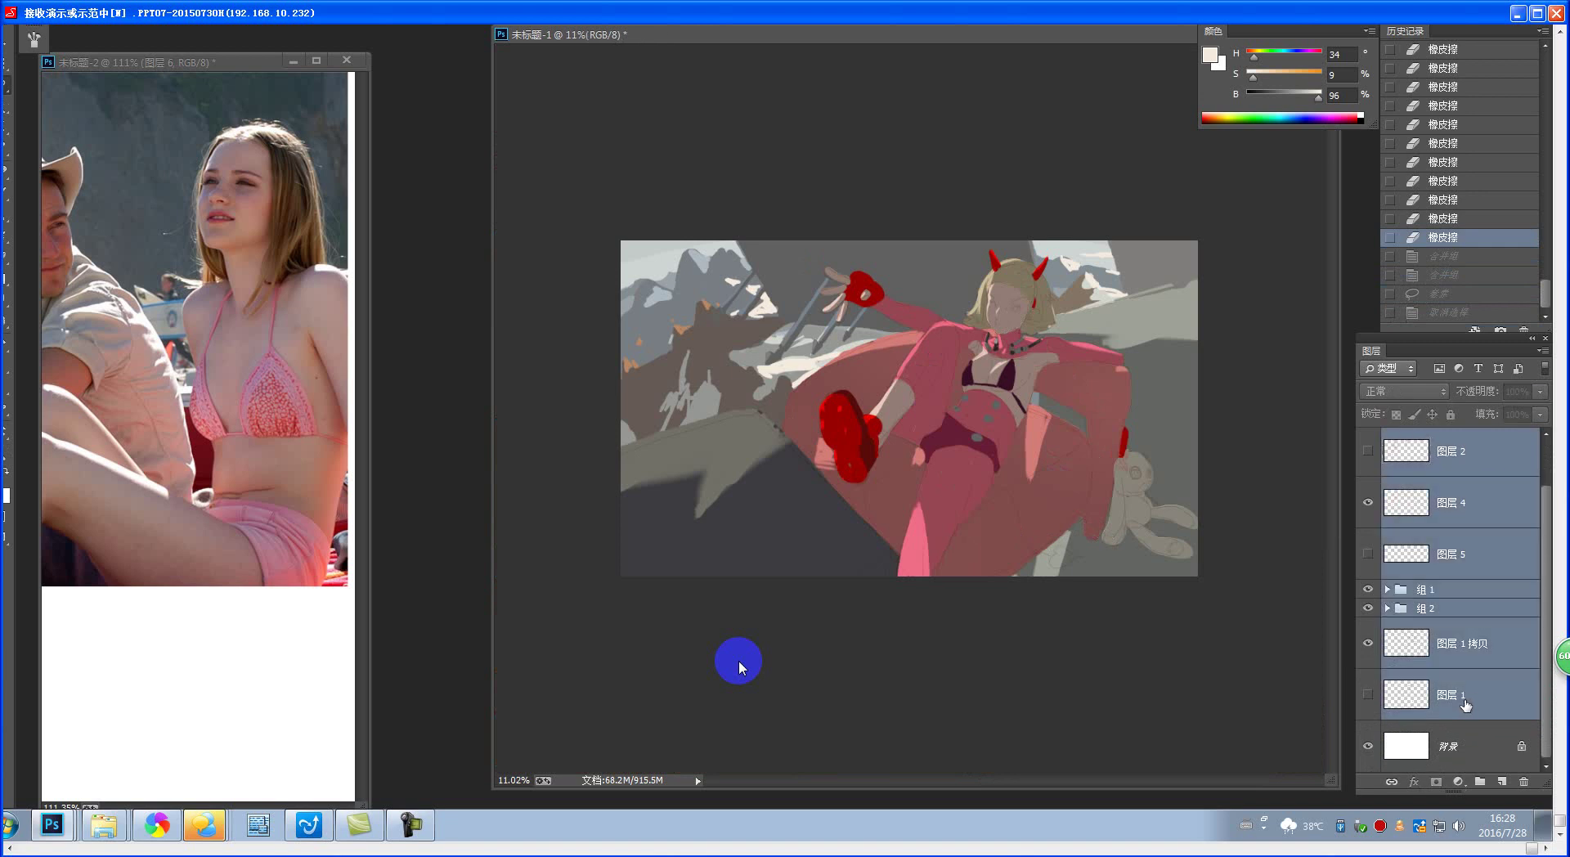
key("ctrl+g")
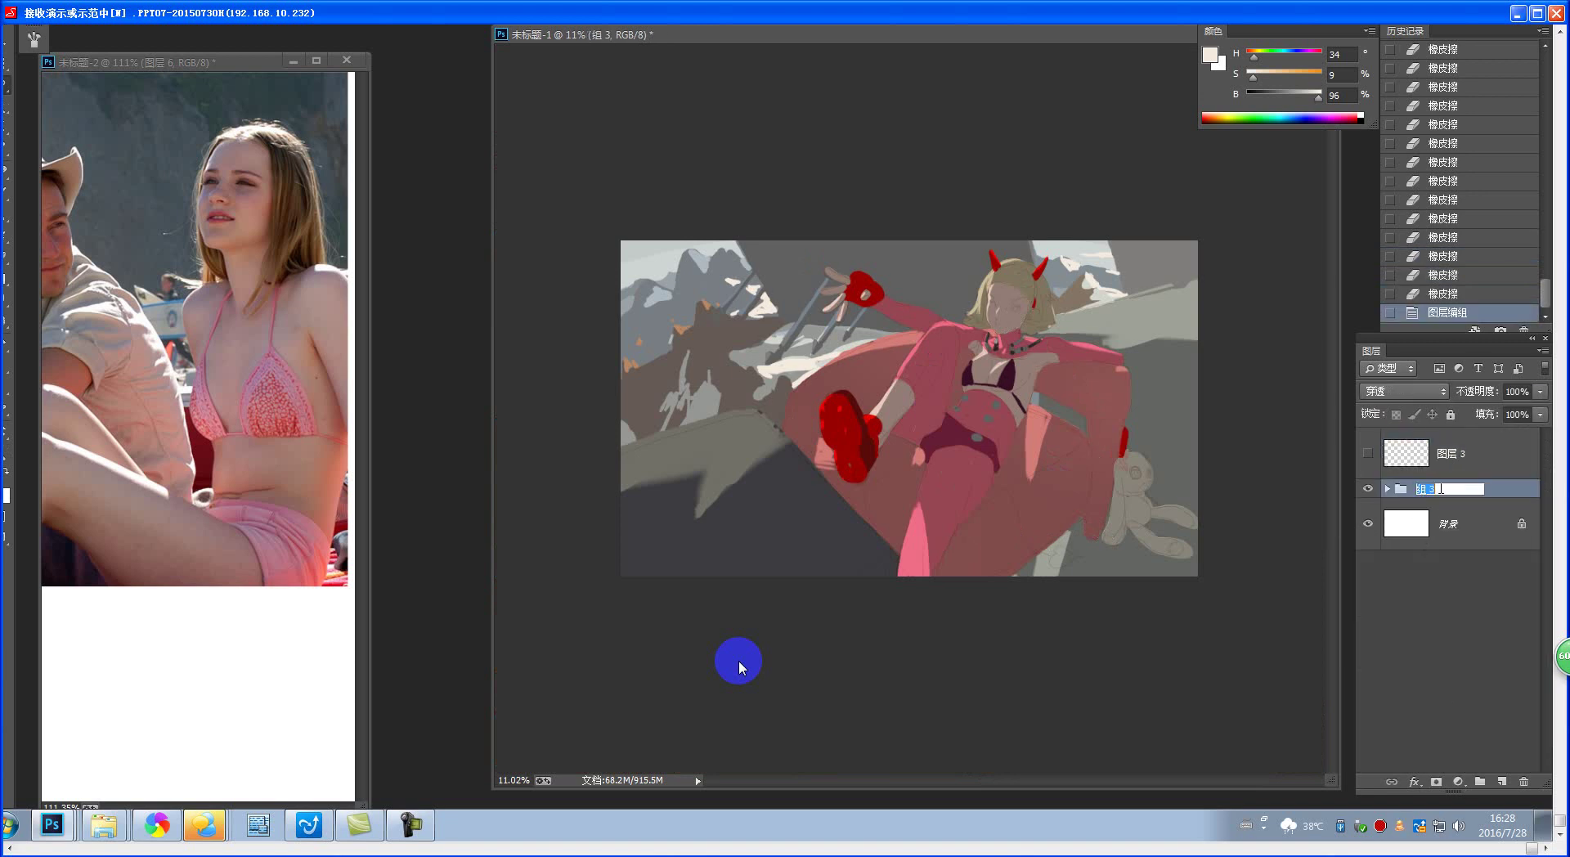
type("起稿")
key("Return")
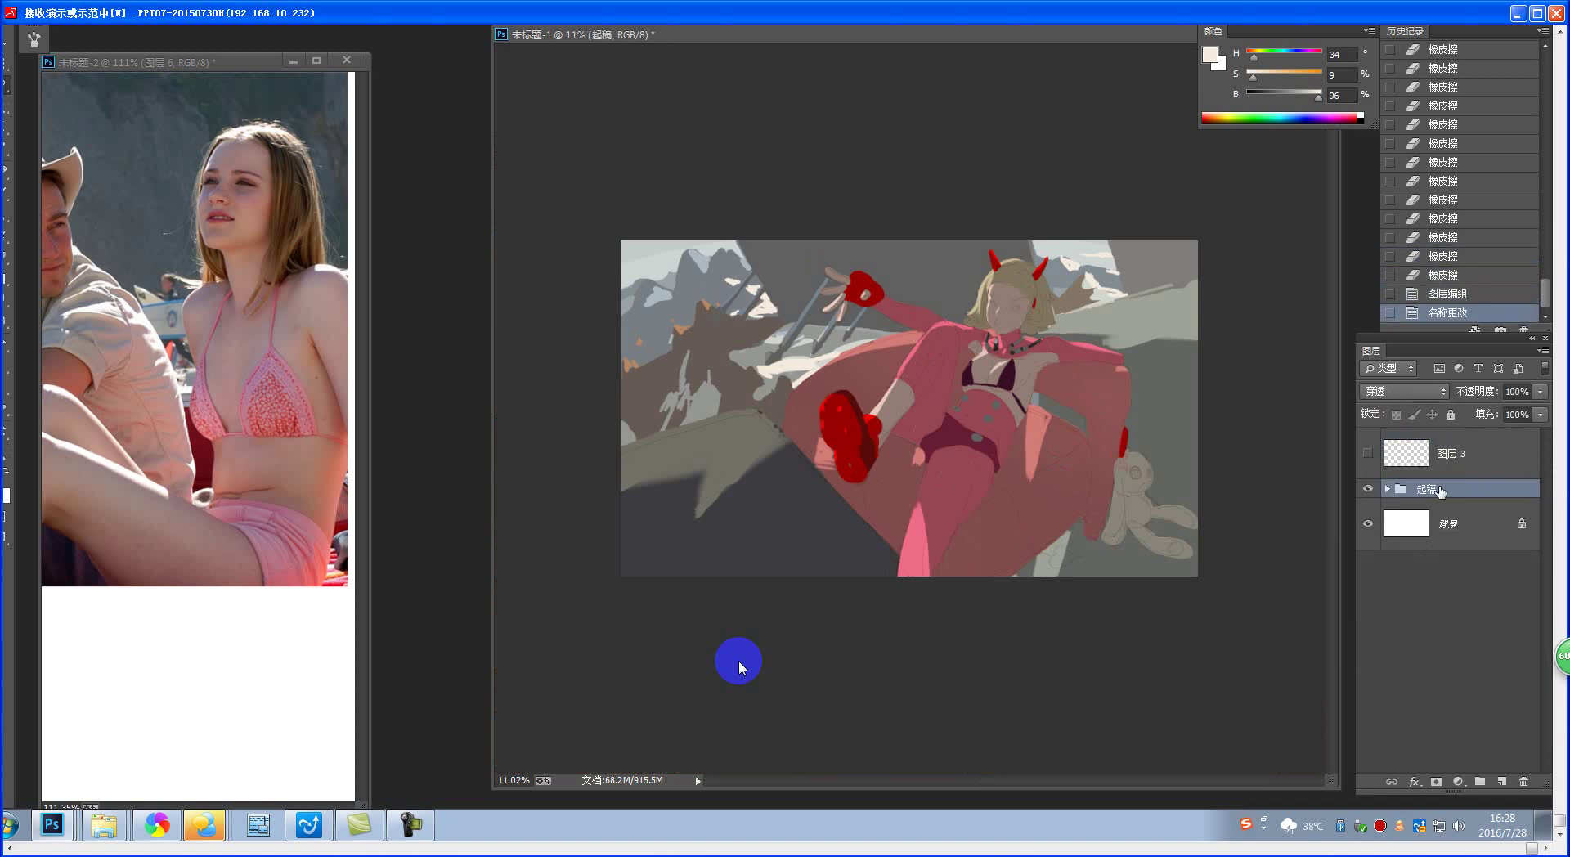
- Duplicate the 起稿 group, rename the copy 进阶 and expand its contents
key("ctrl+j")
double_click(1431, 489)
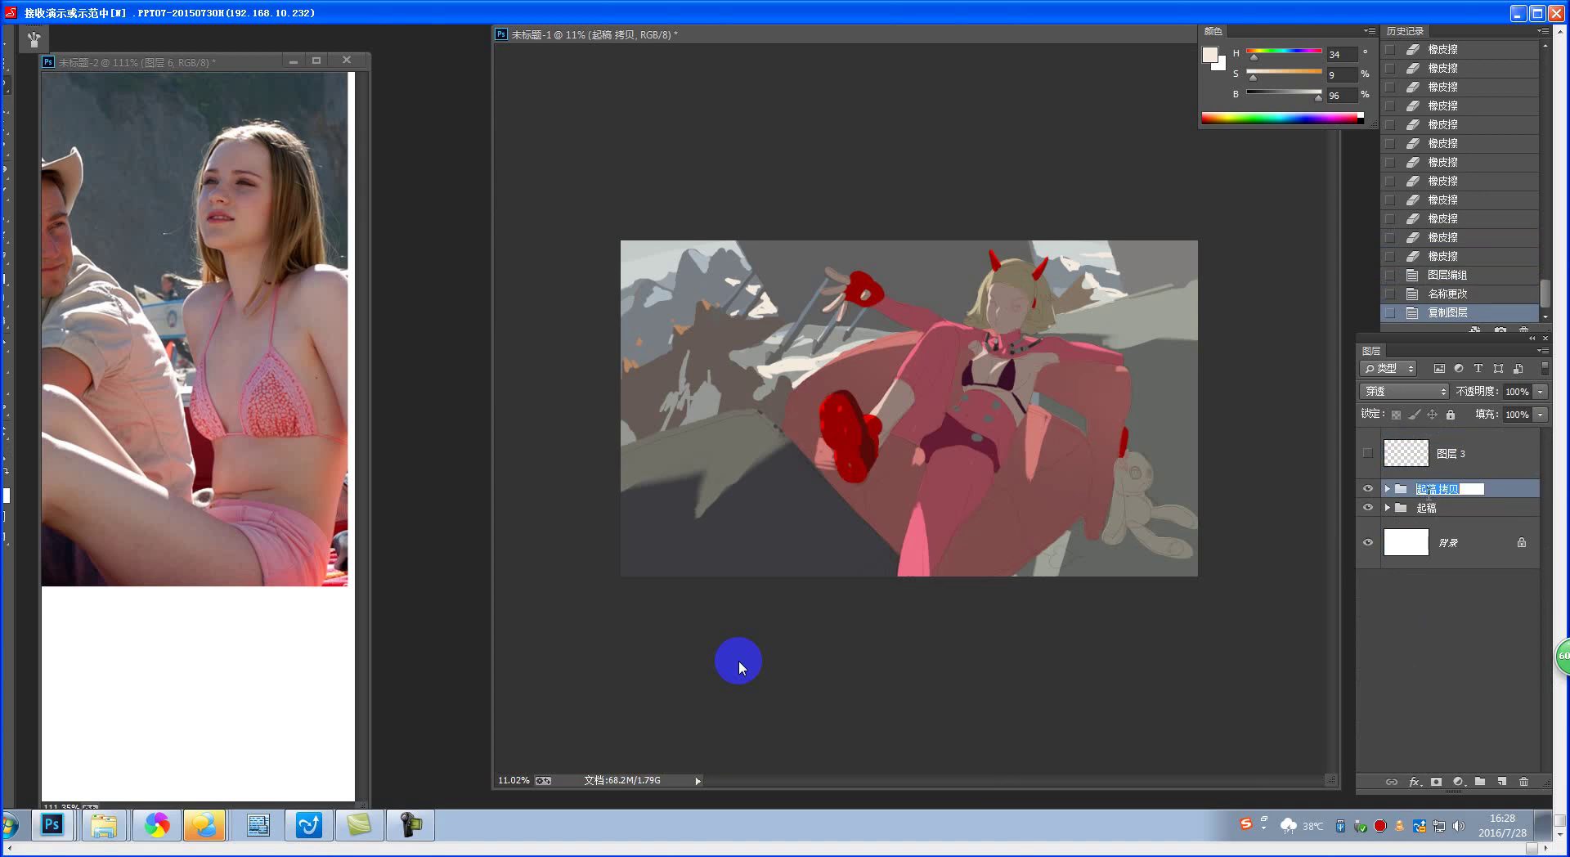
type("进阶")
key("Return")
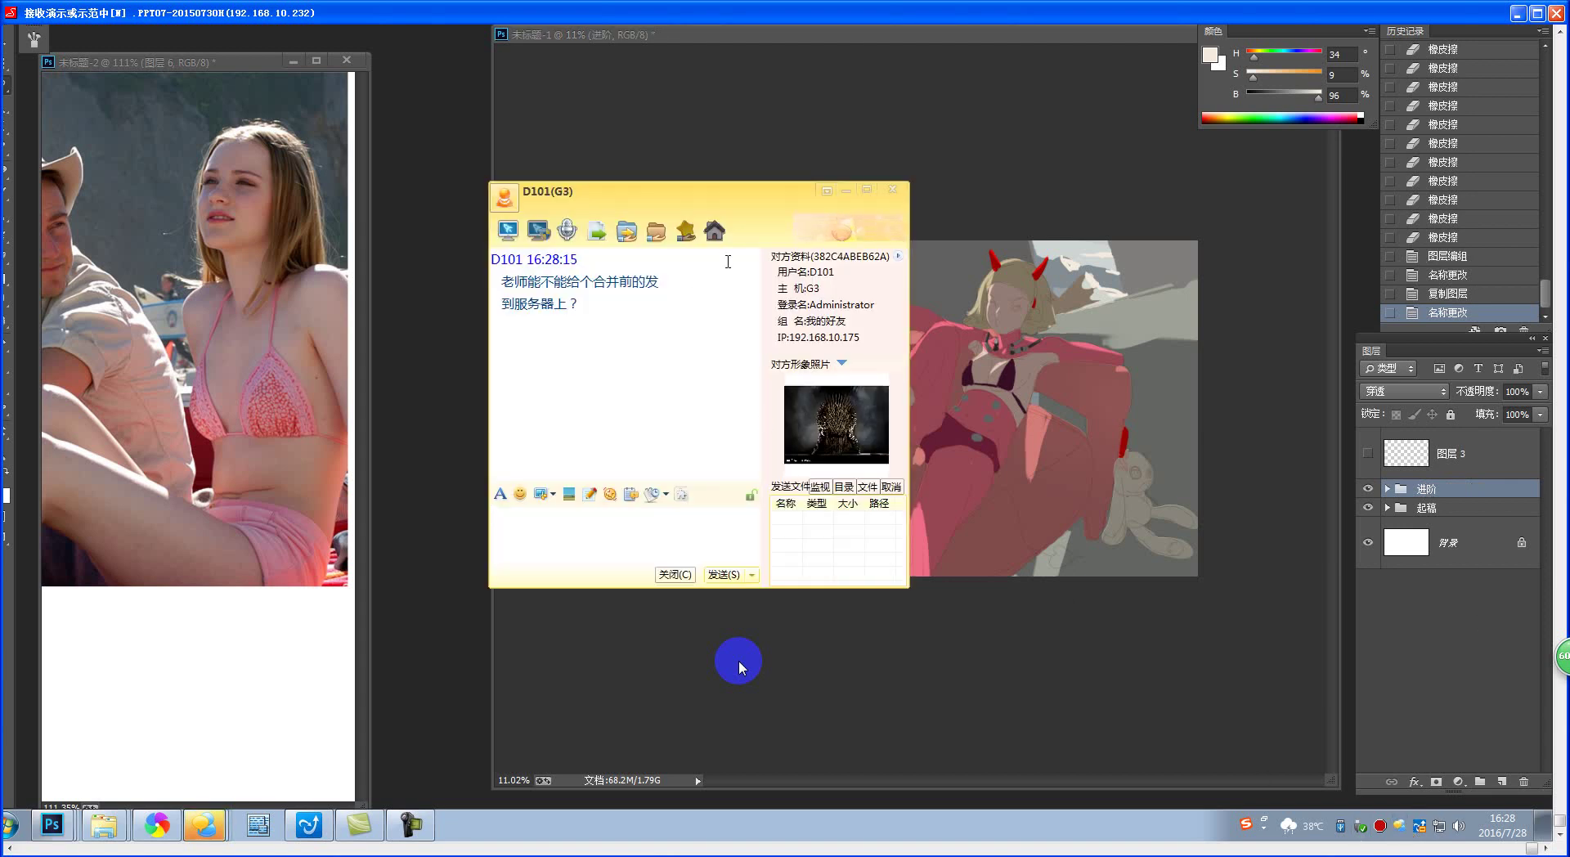
left_click(676, 574)
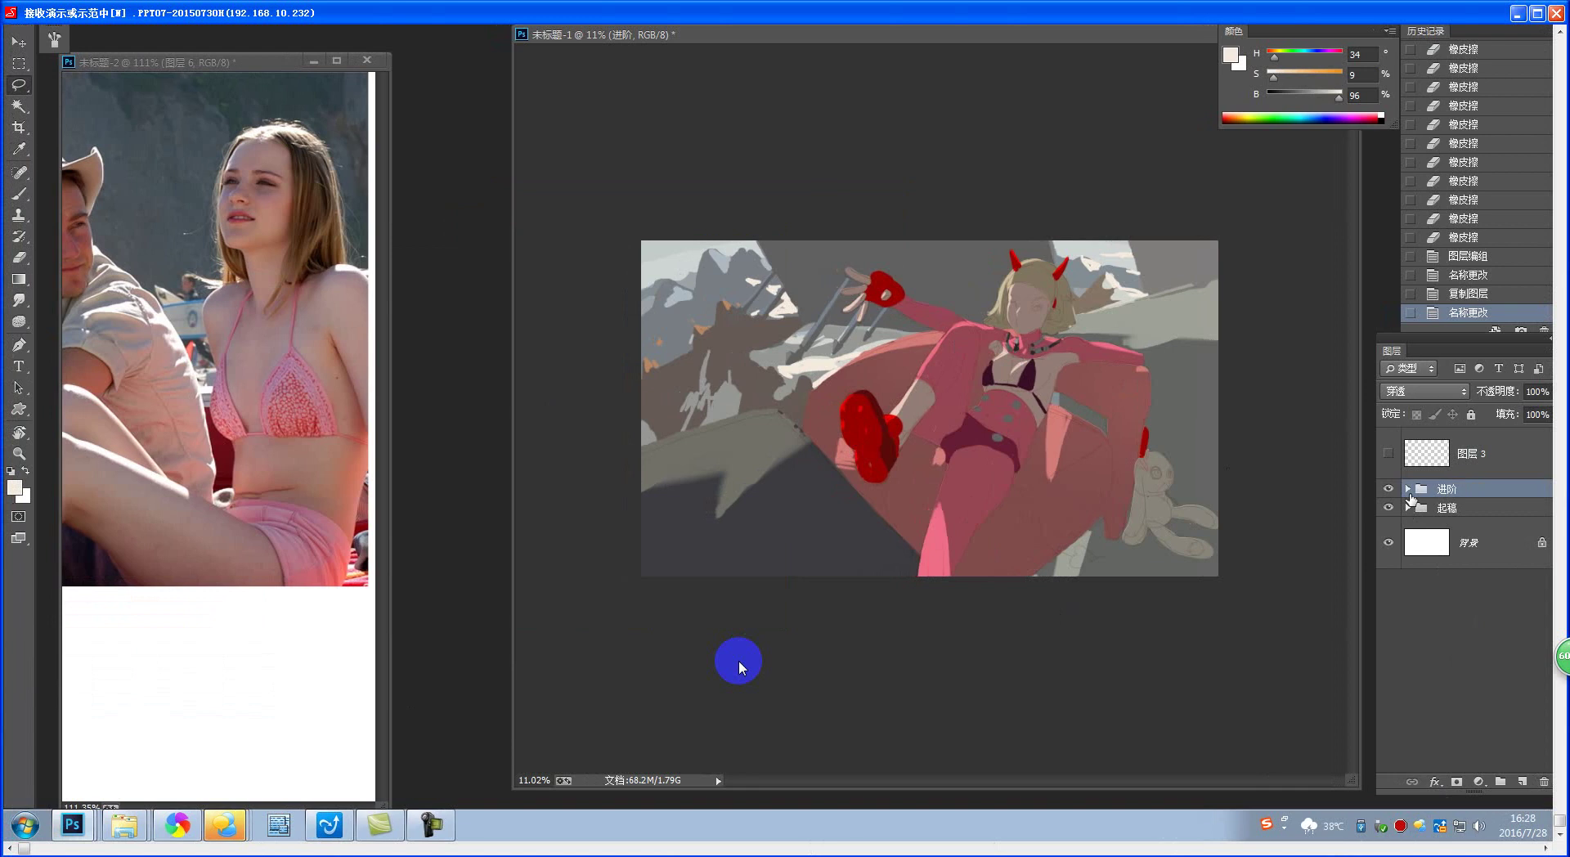
left_click(1408, 489)
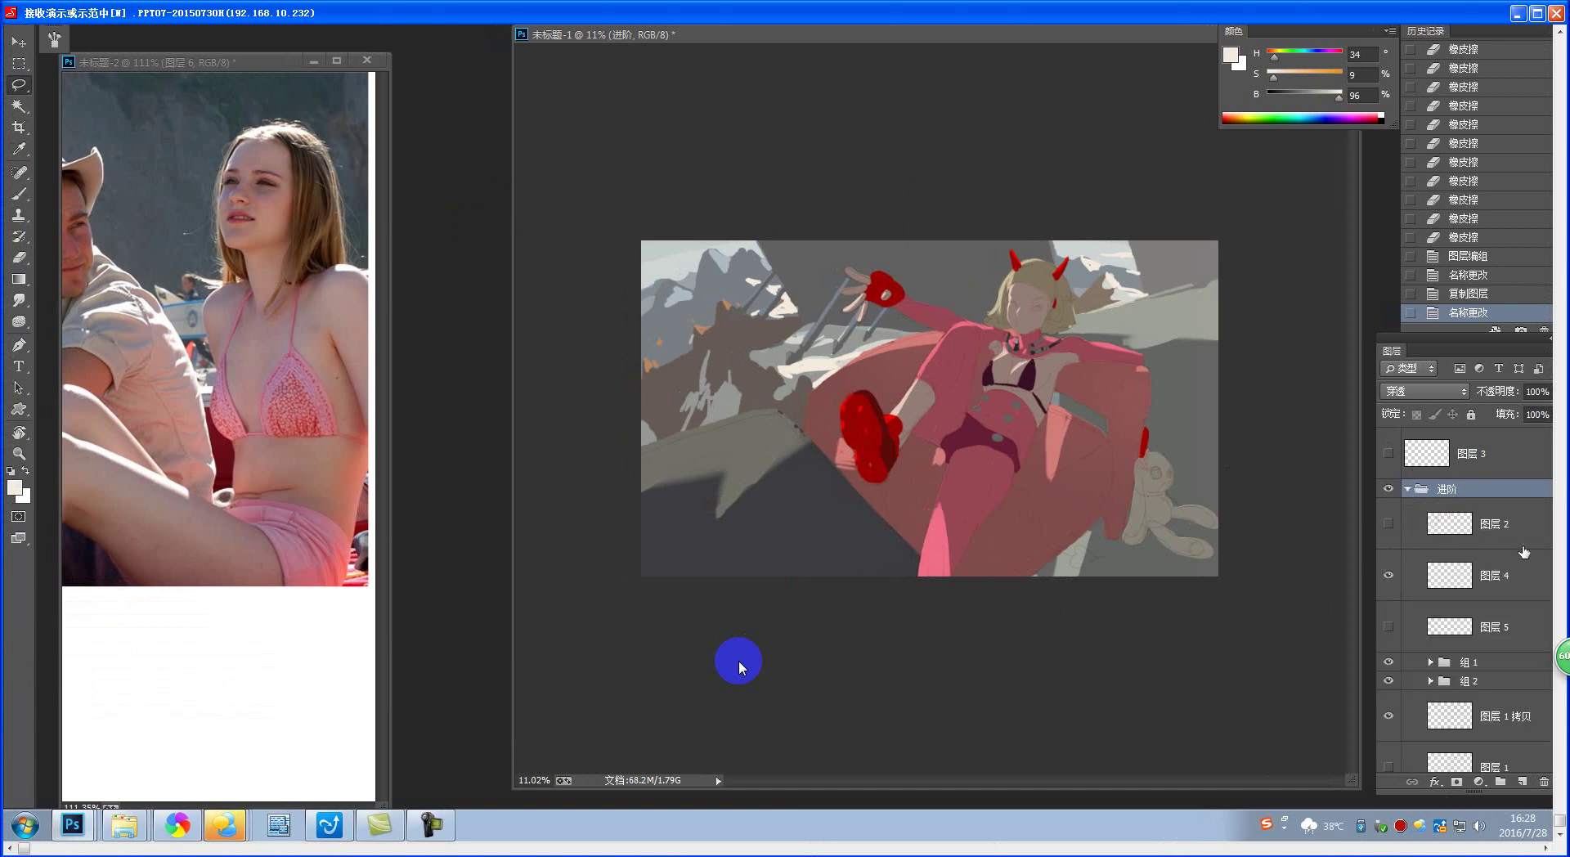
scroll(1524, 552, "down", 2)
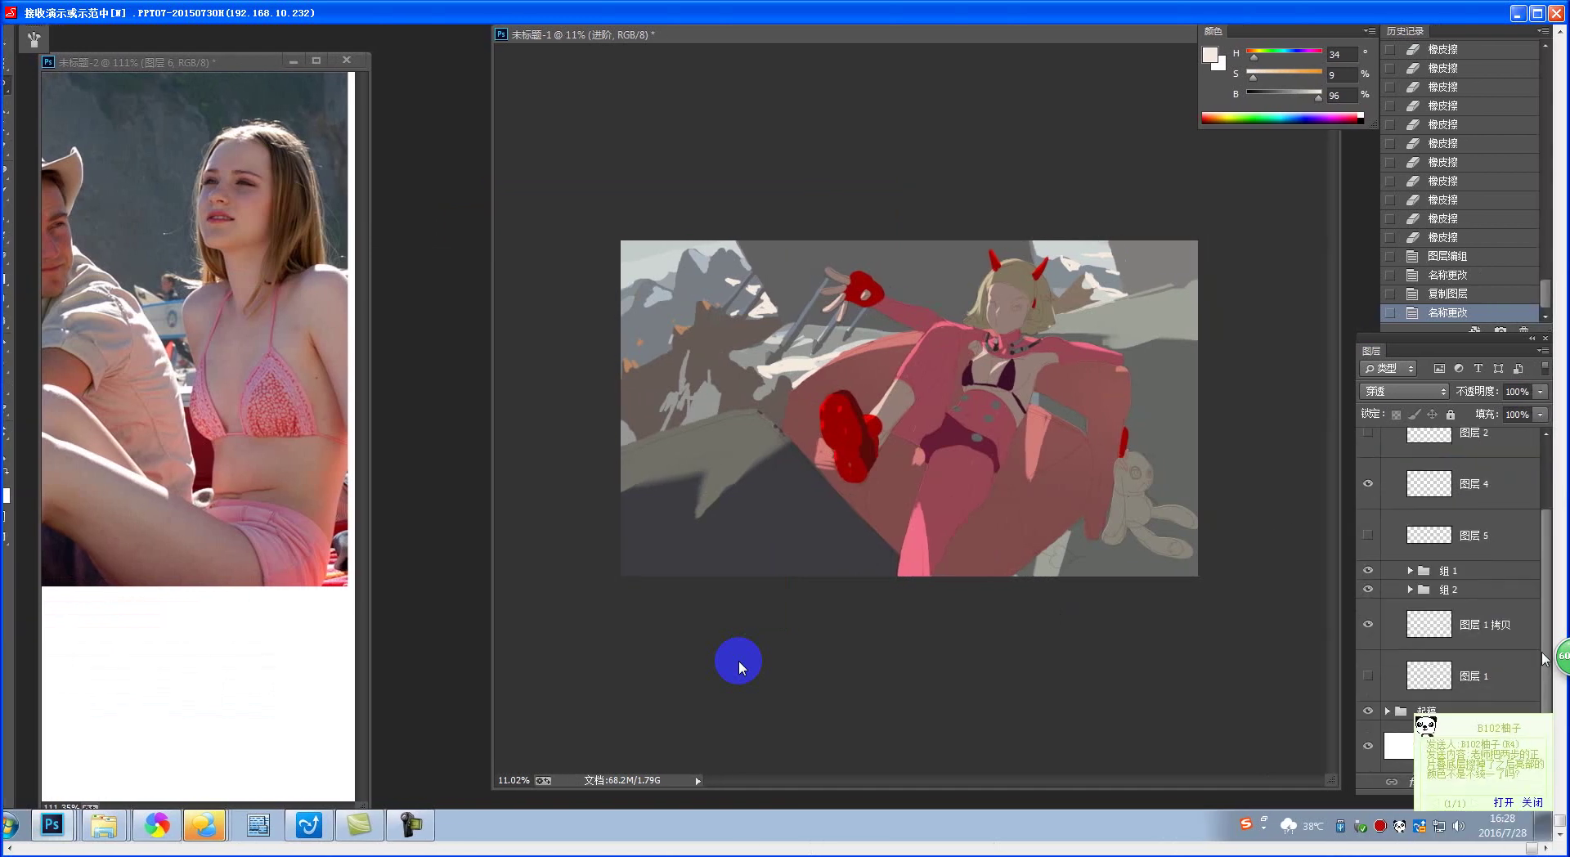
- Open the incoming chat message about the multiply layers and move its window clear of the painting to read it
left_click(1504, 801)
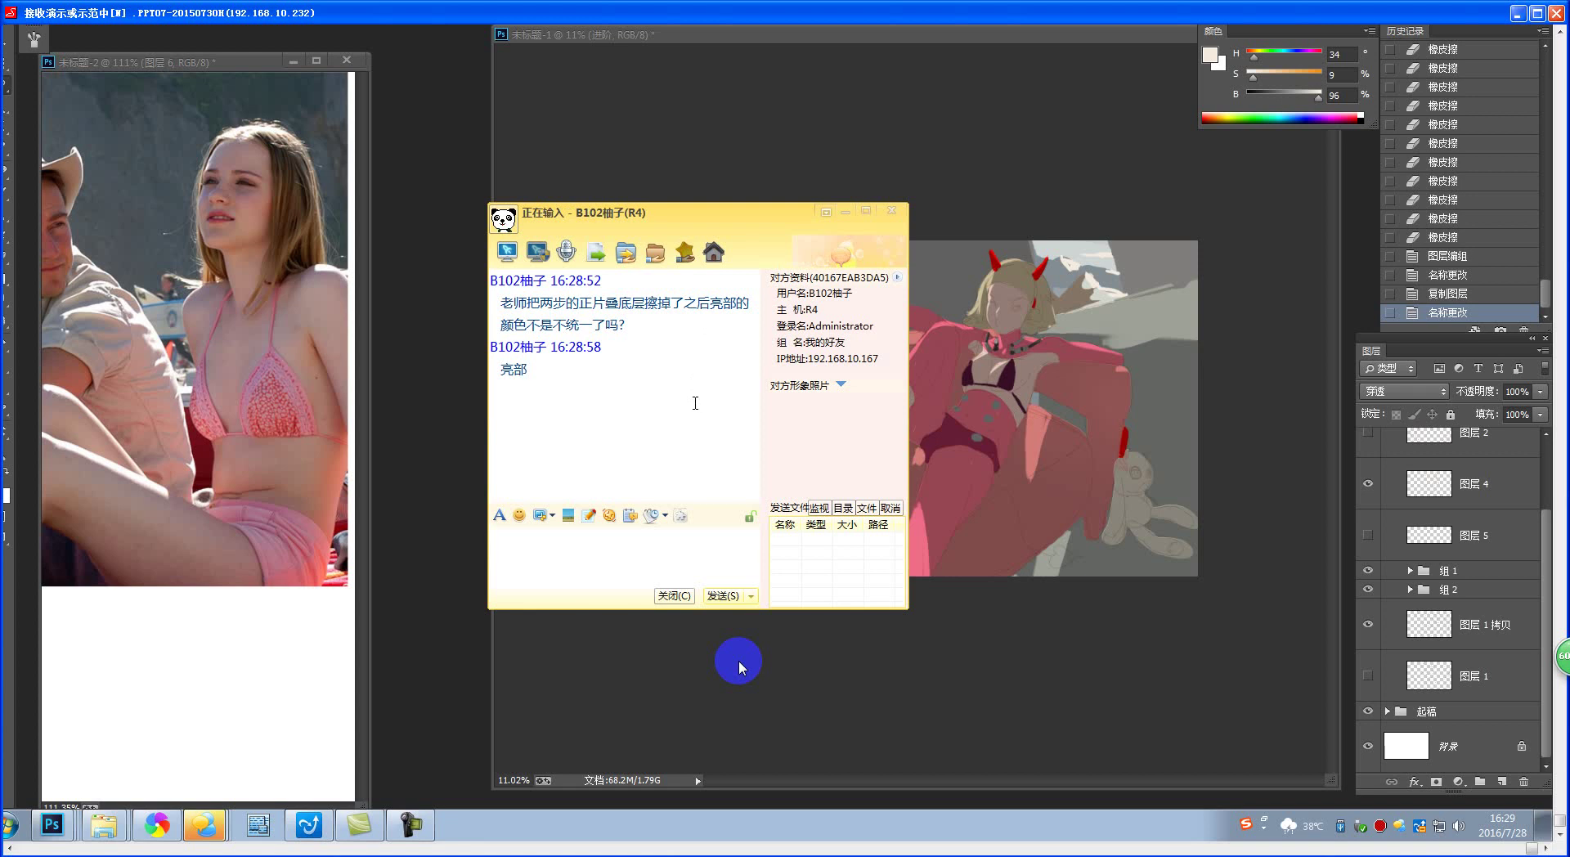
mouse_move(760, 249)
left_mouse_down()
mouse_move(654, 245)
mouse_move(495, 182)
left_mouse_up()
mouse_move(545, 191)
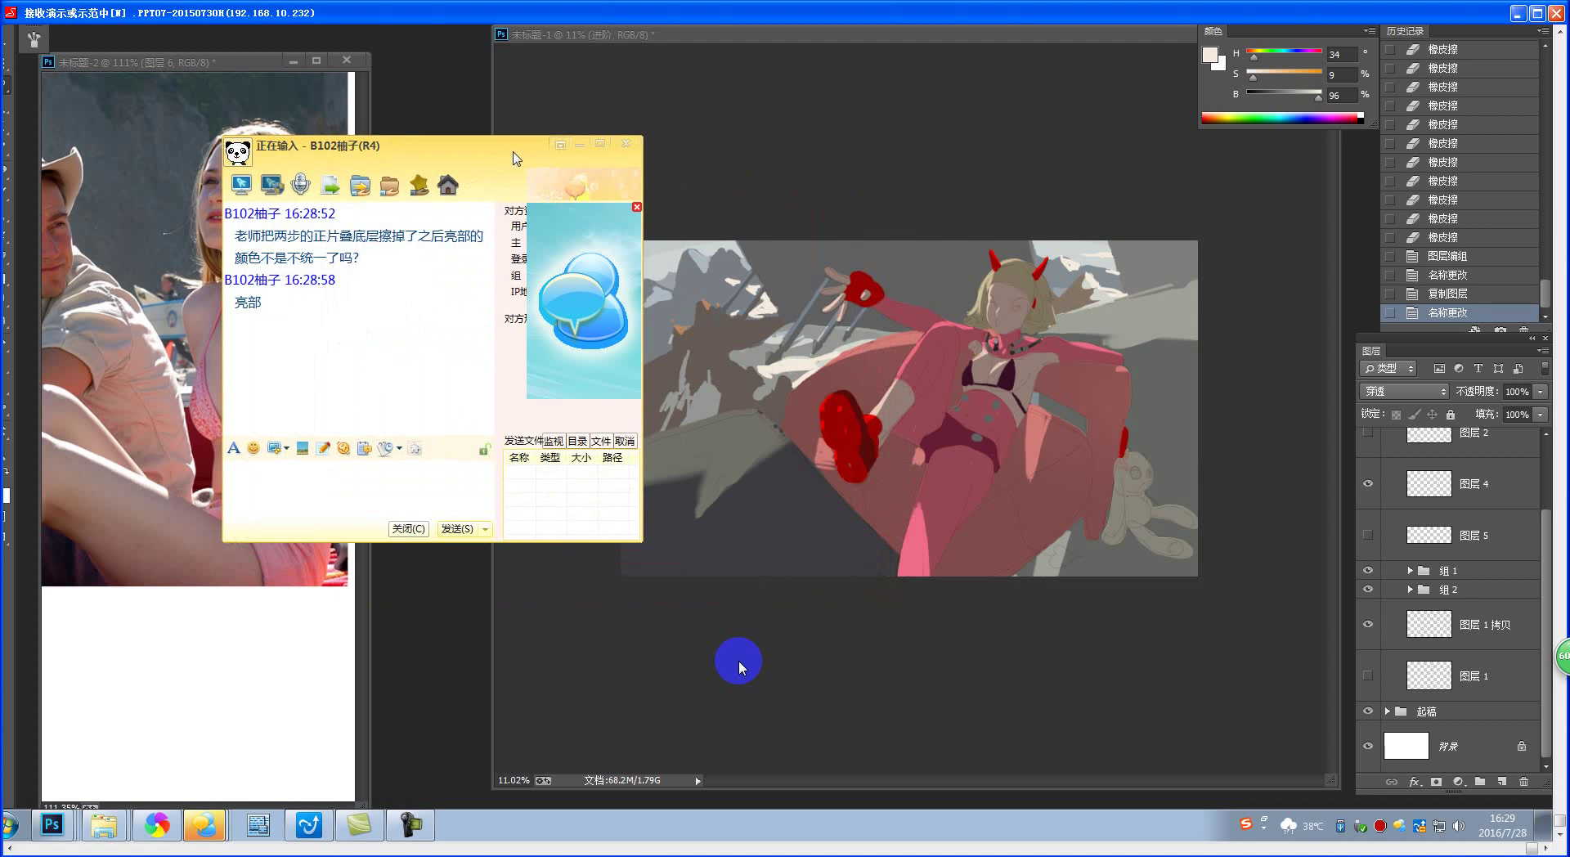
left_click_drag(512, 157, 384, 379)
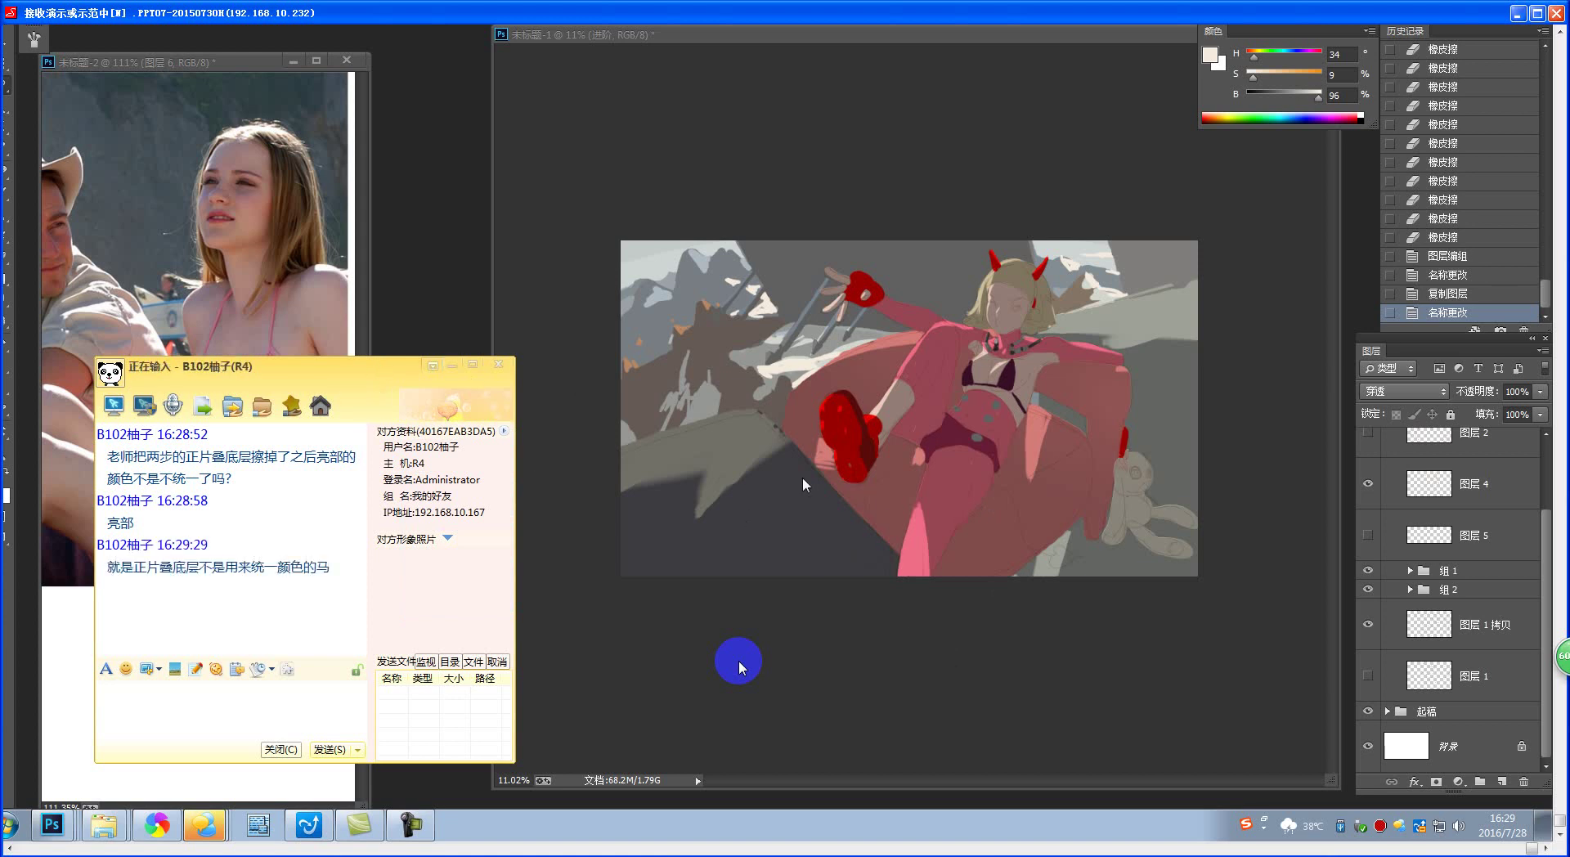
left_click_drag(323, 386, 306, 262)
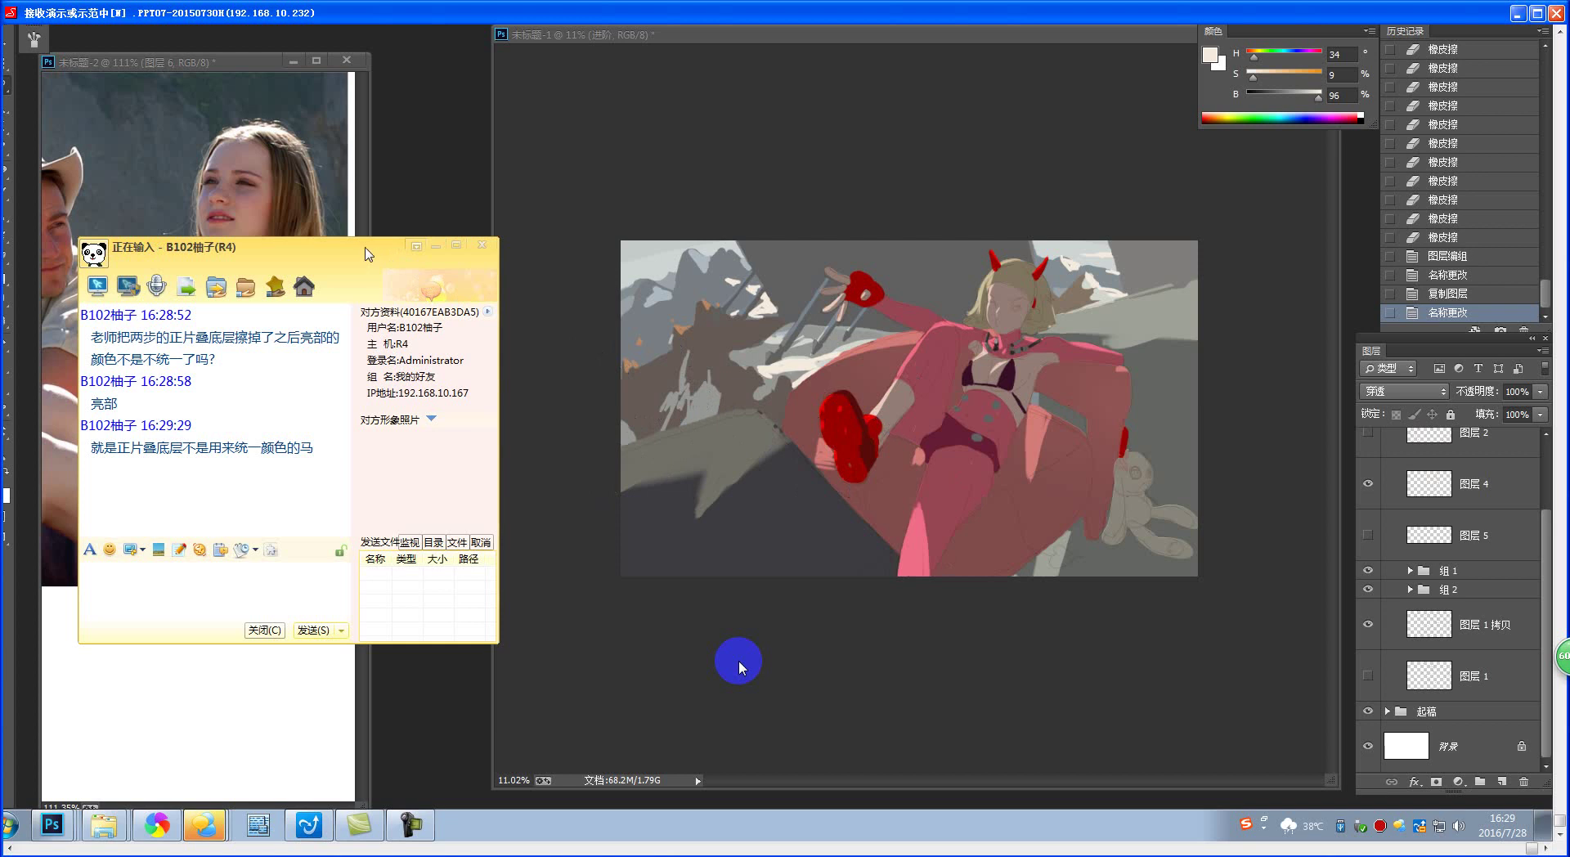
left_click_drag(365, 255, 348, 256)
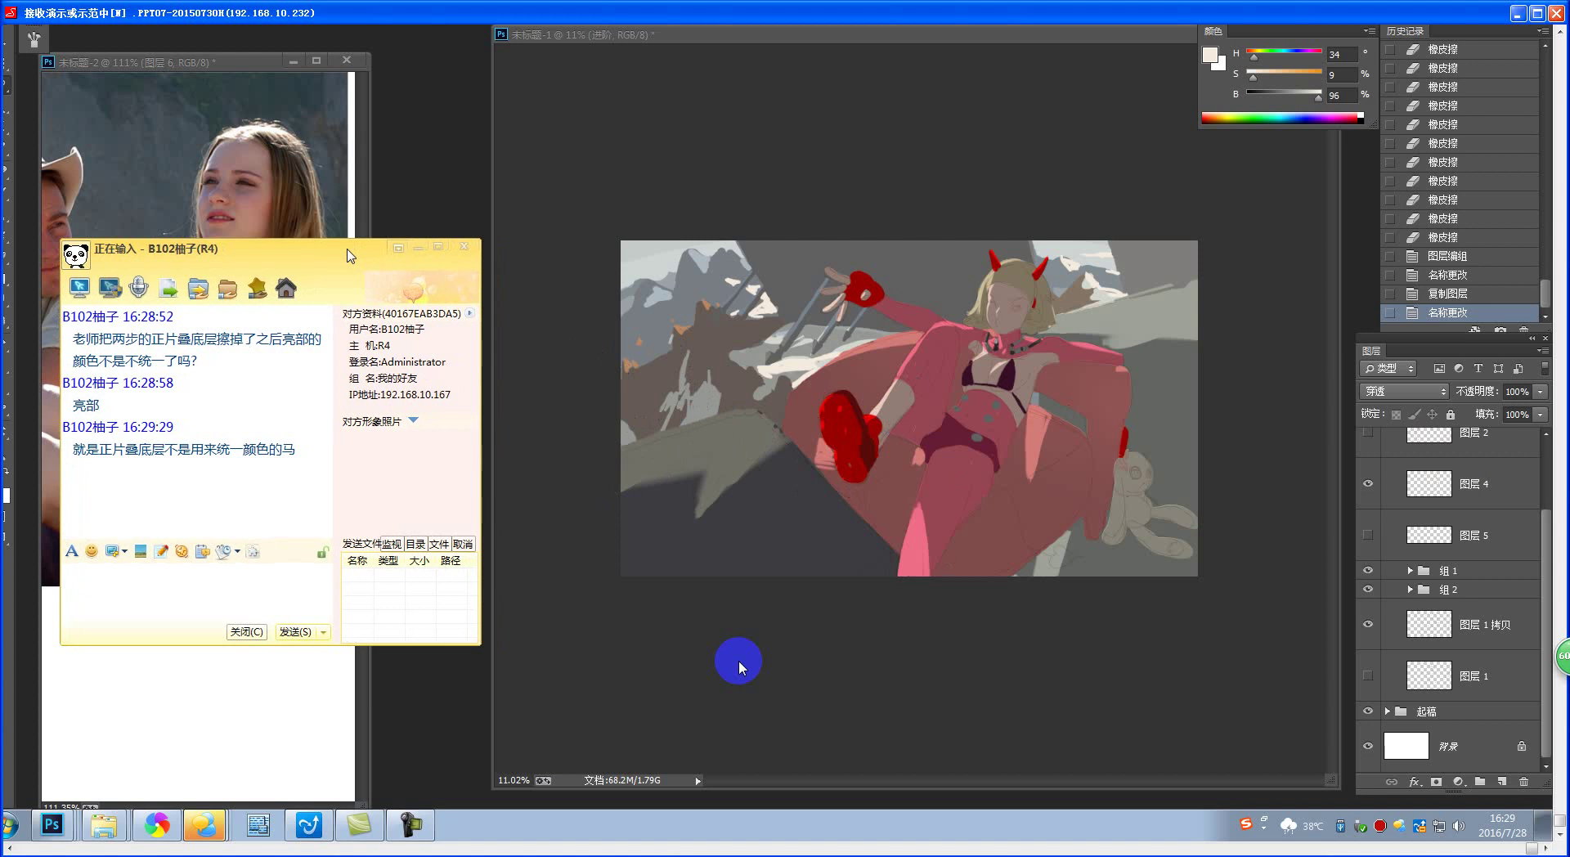
left_click_drag(348, 256, 263, 261)
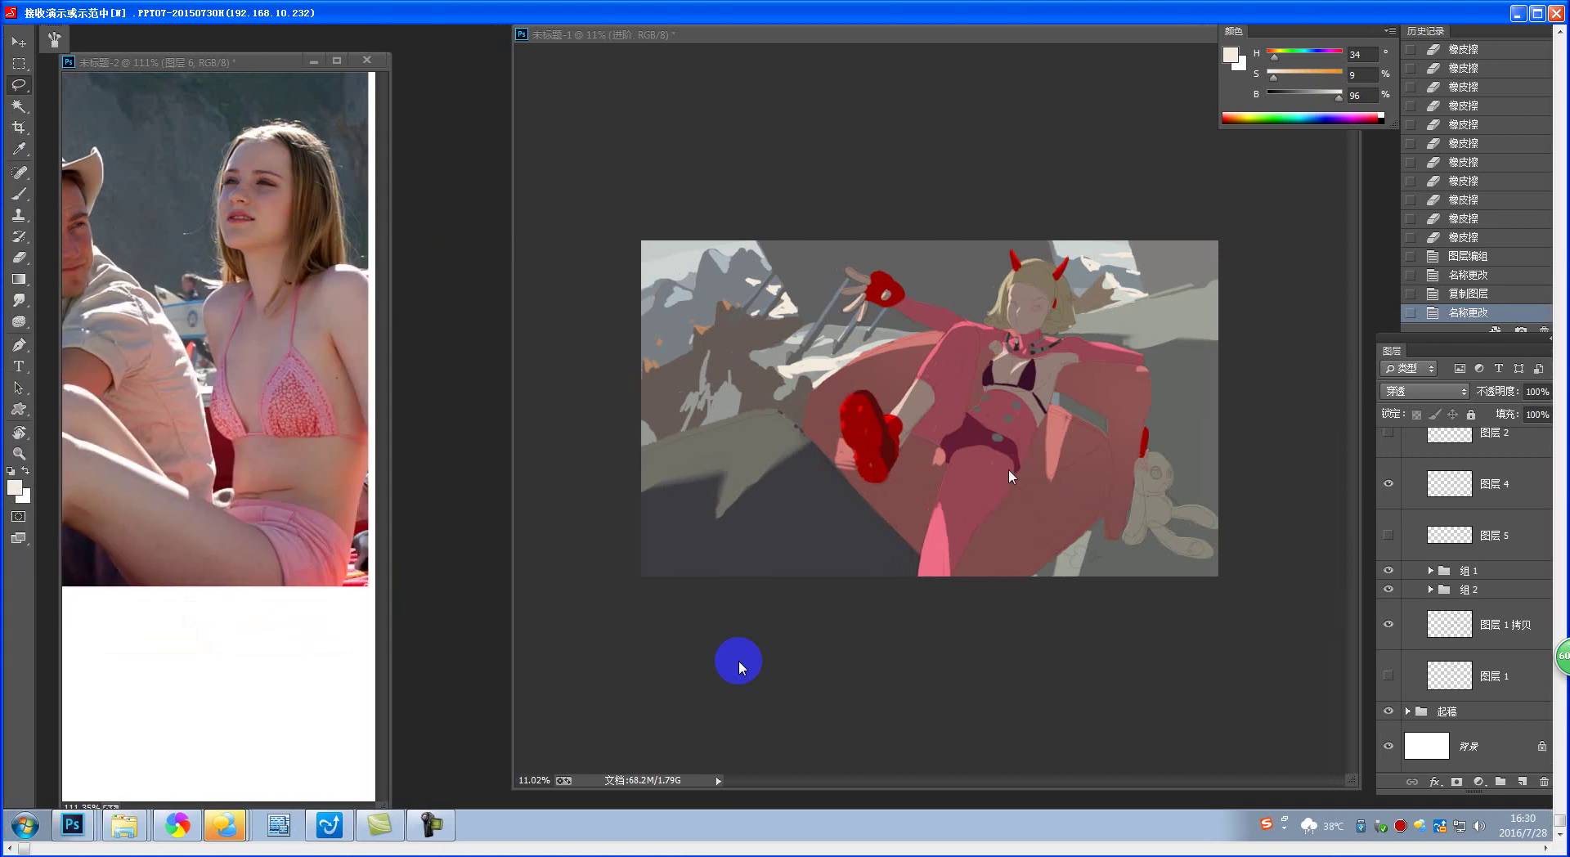
mouse_move(1006, 481)
left_mouse_down()
mouse_move(1032, 462)
mouse_move(986, 521)
mouse_move(964, 451)
mouse_move(993, 480)
mouse_move(990, 446)
mouse_move(1063, 468)
mouse_move(1018, 458)
left_mouse_up()
key("ctrl+d")
key("z")
key("l")
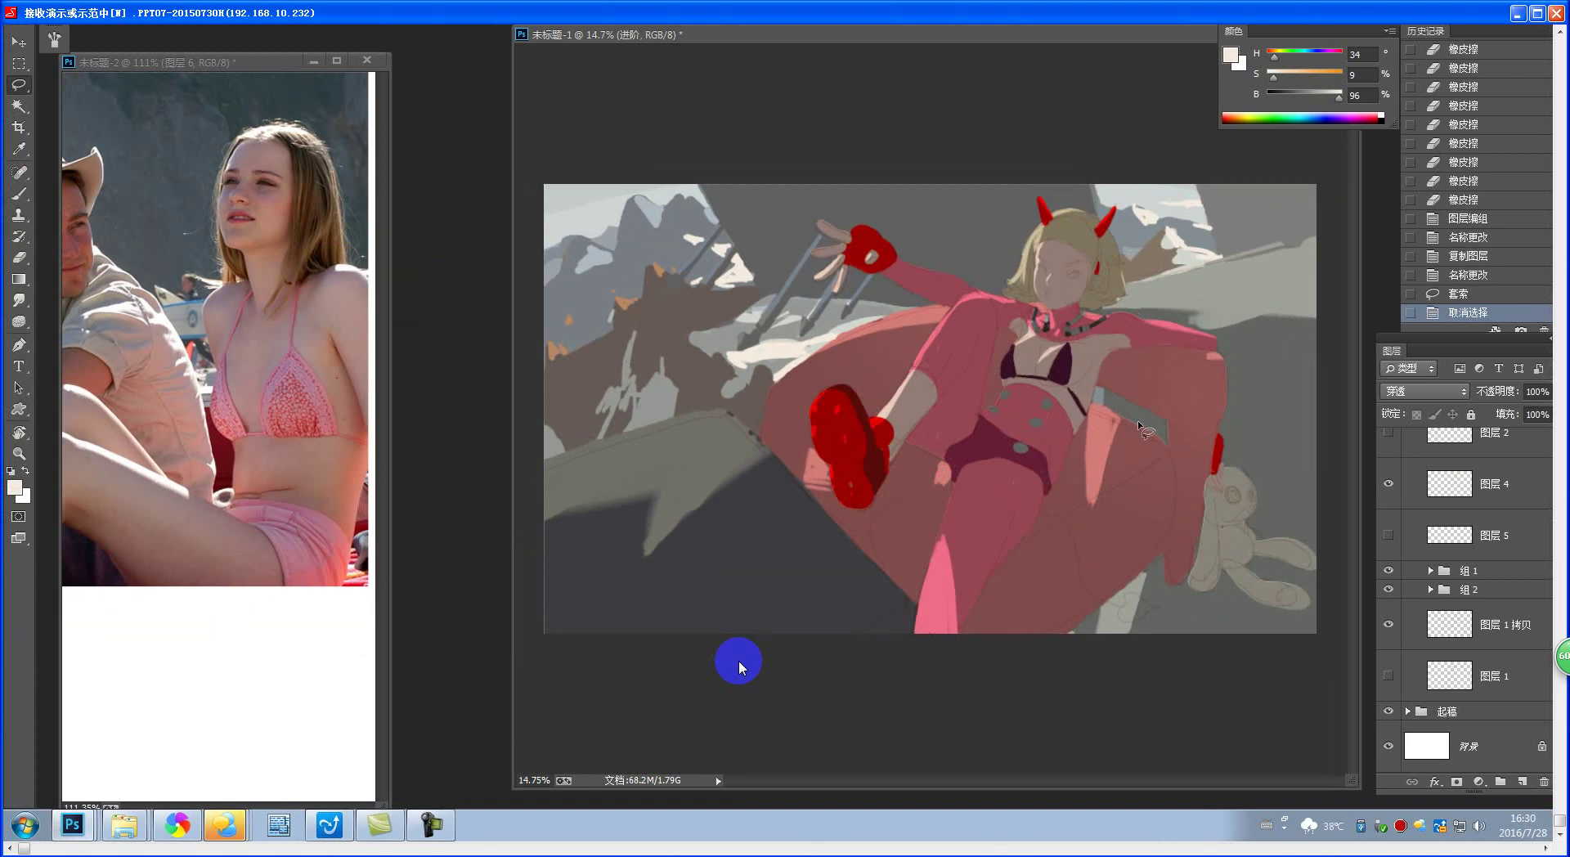
key("z")
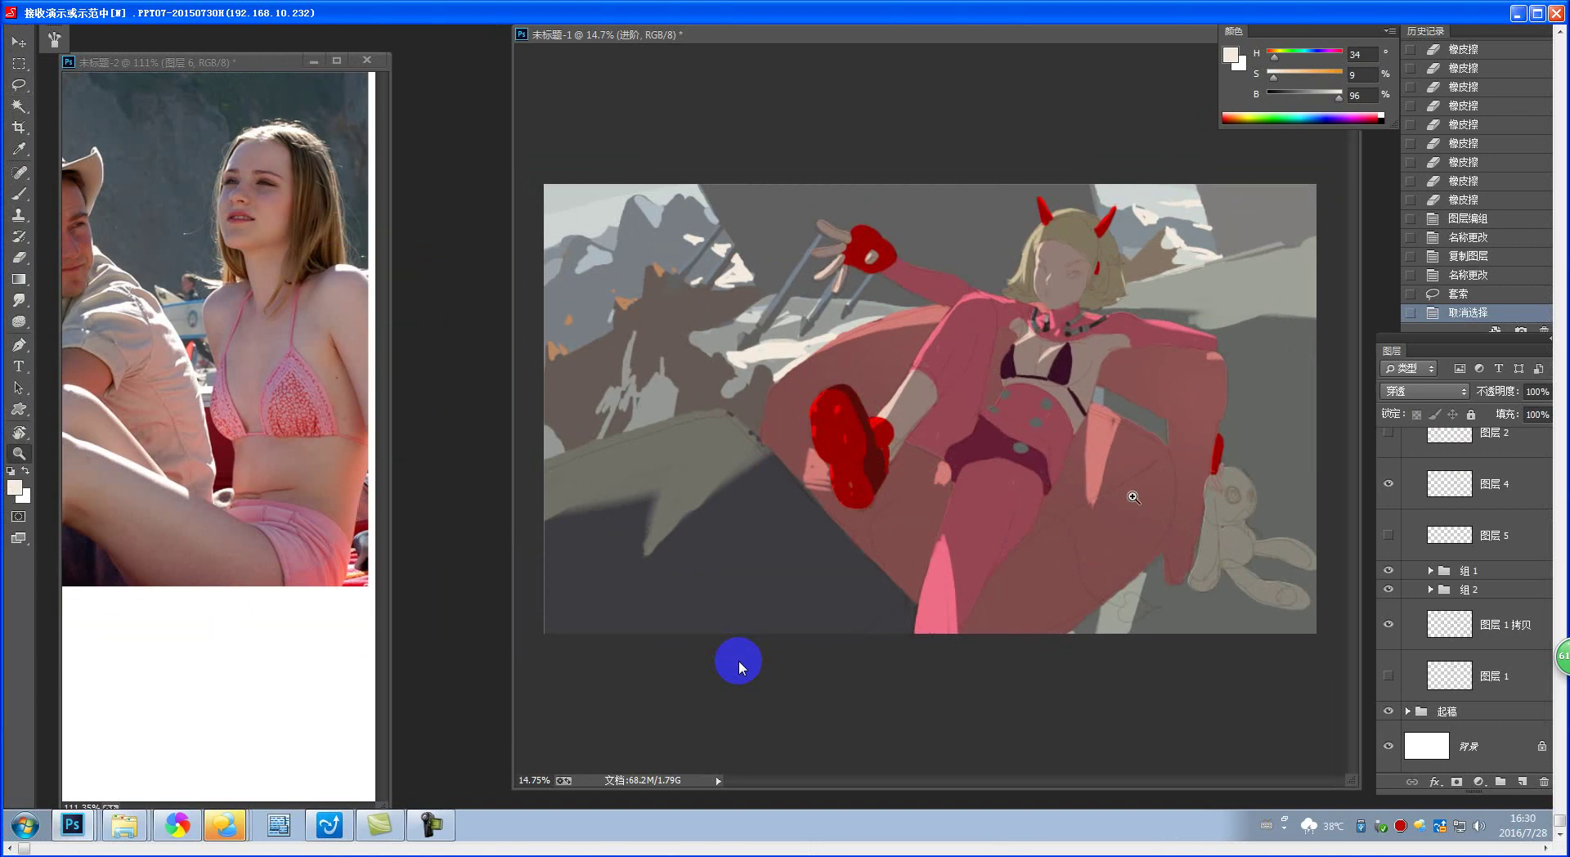
left_click(1134, 497, "alt")
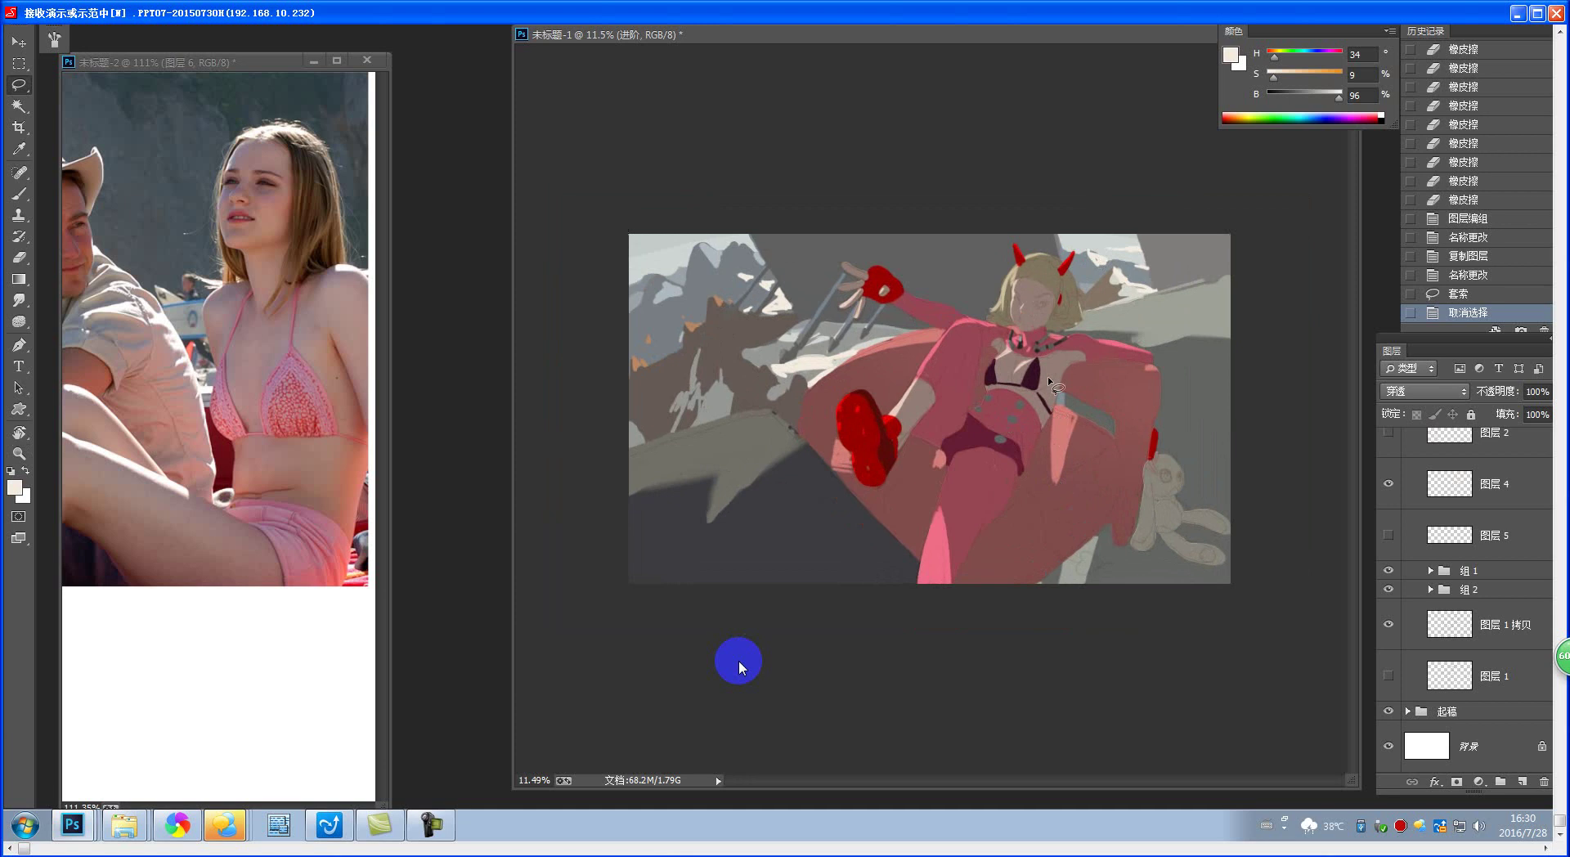
- Merge the 组 2 group inside 进阶 into a single layer and toggle its visibility to compare
left_click(1388, 570)
left_click(1389, 570)
left_click(1452, 588)
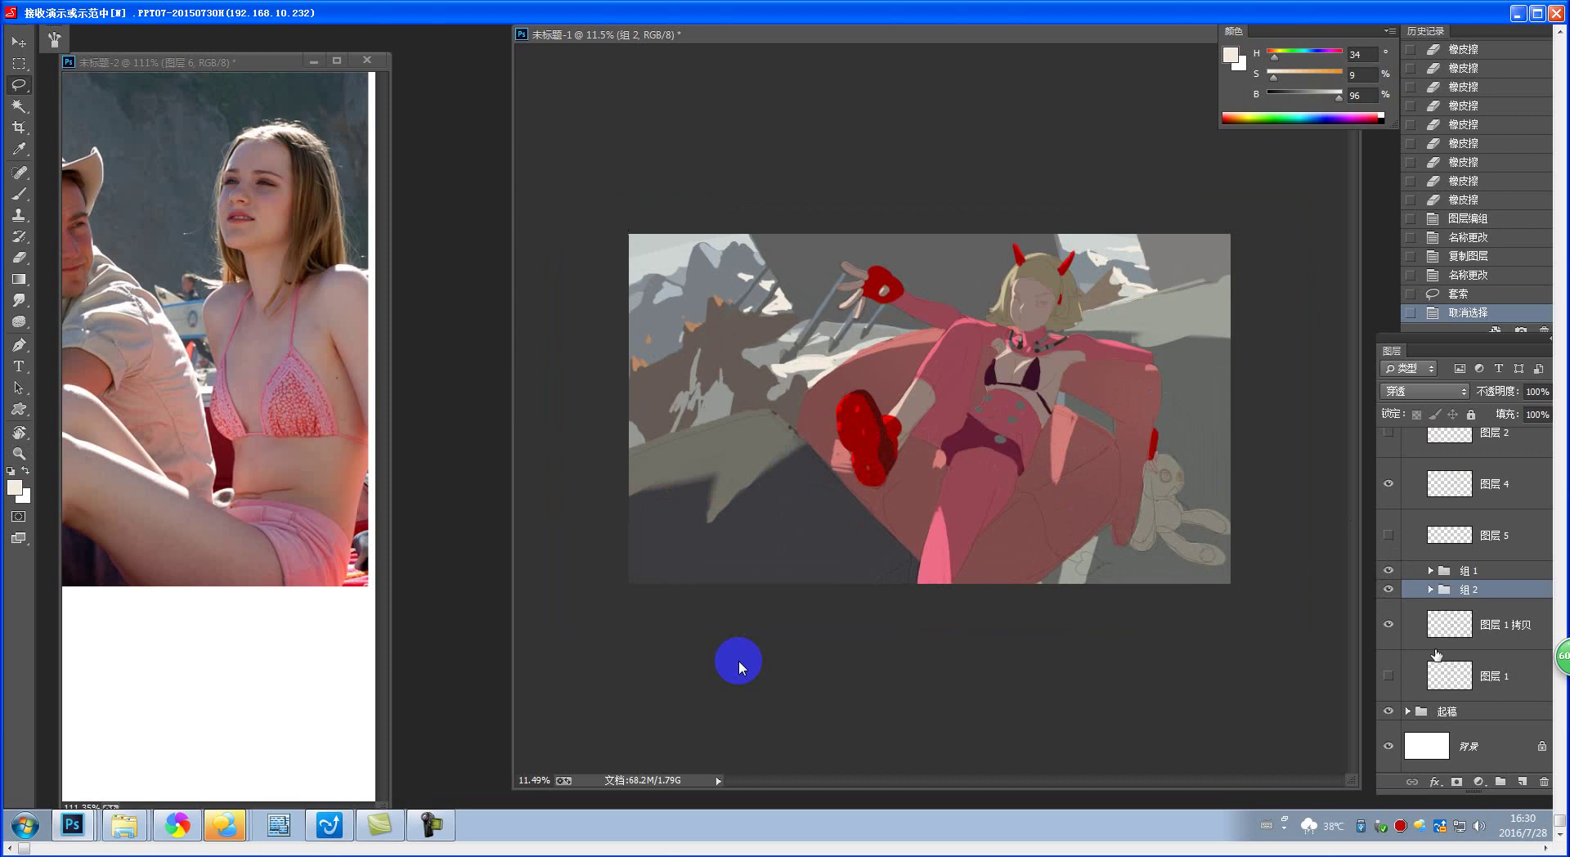
key("ctrl+e")
left_click(1390, 606)
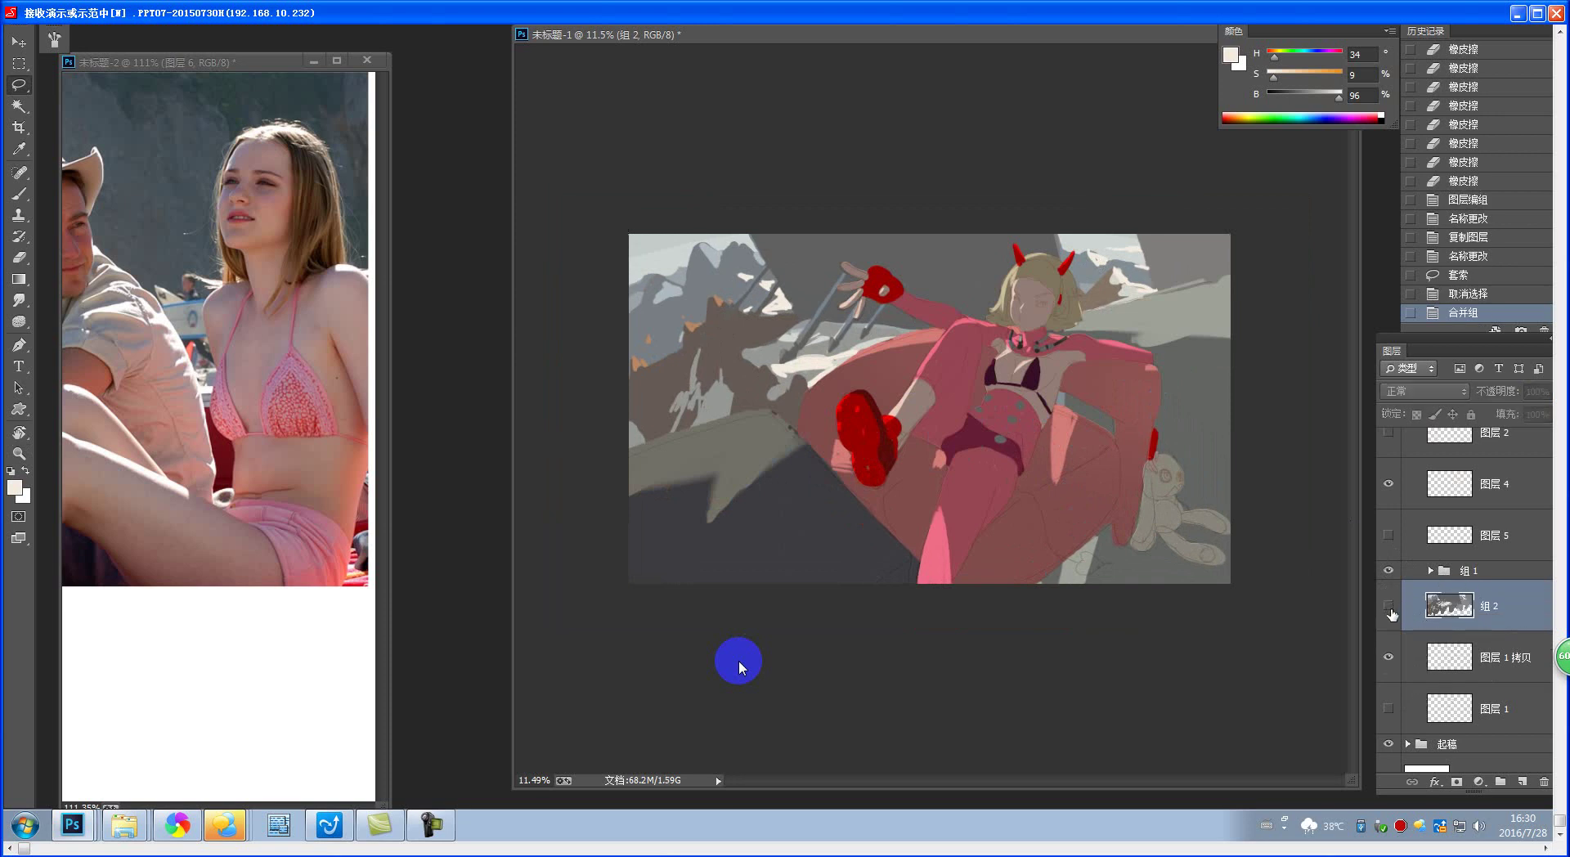
left_click(1389, 609)
left_click(1389, 609)
left_click(1390, 609)
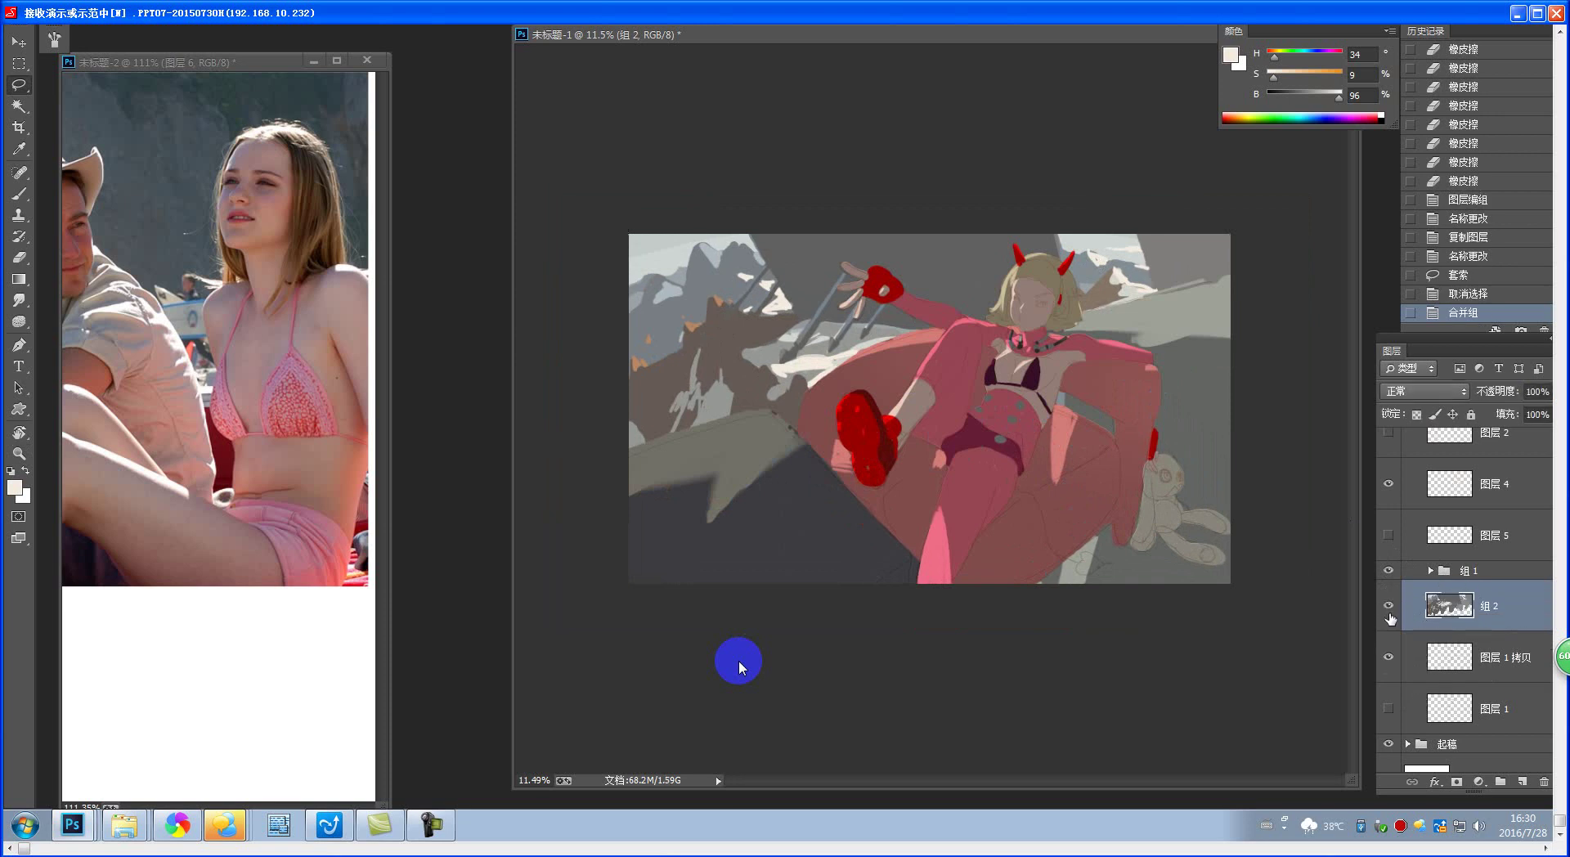
left_click(1389, 609)
left_click(1389, 609)
- Hide the original 起稿 group and toggle the merged 组 2 layer off and on to isolate the background
scroll(1389, 609, "down", 1)
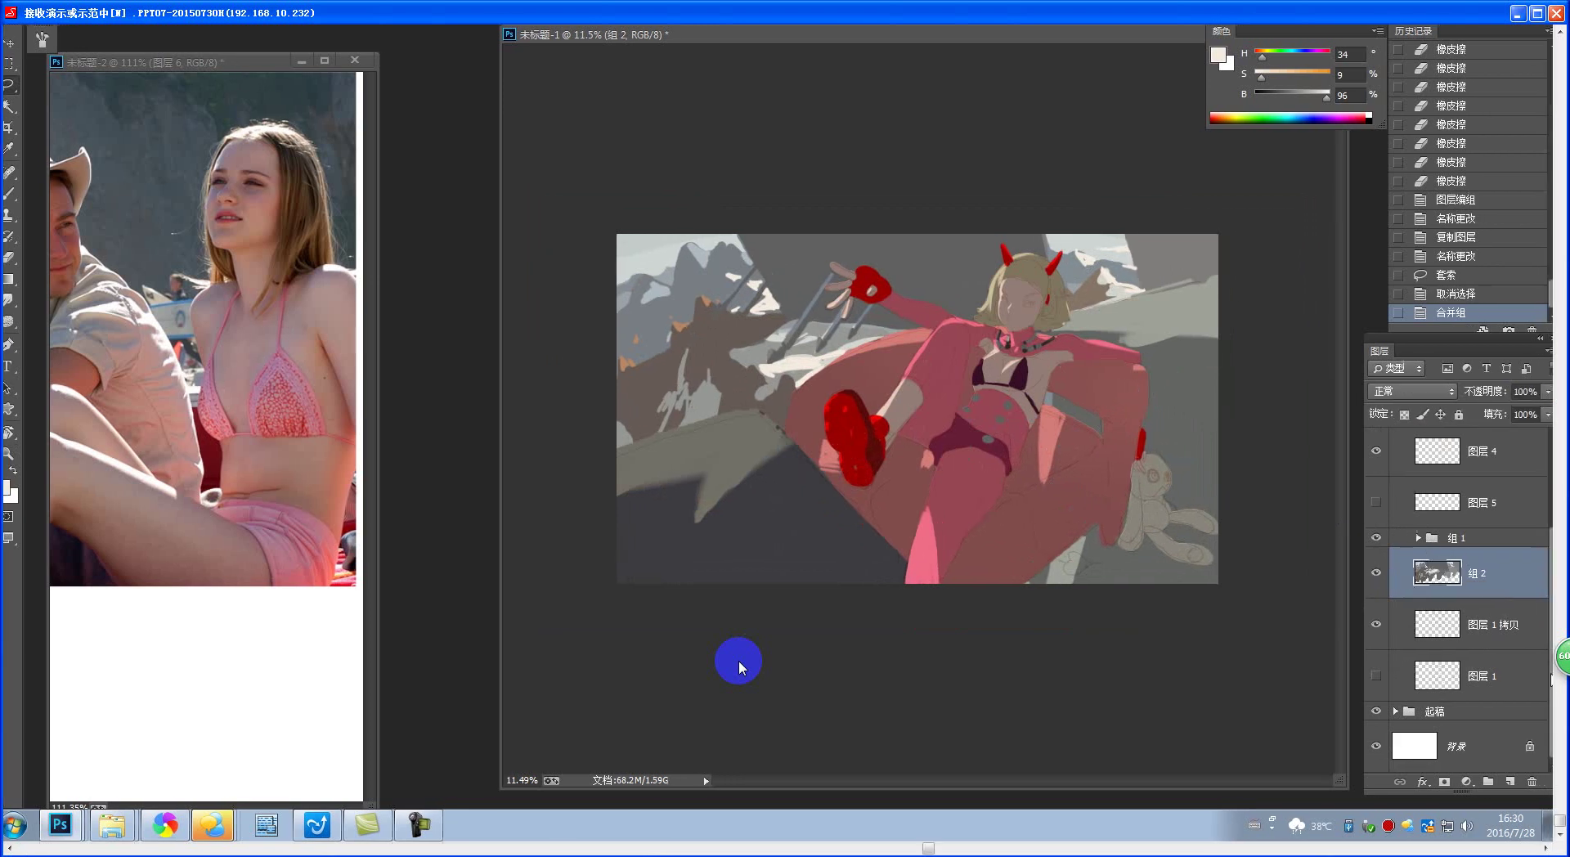
left_click(1369, 577)
left_click(1369, 577)
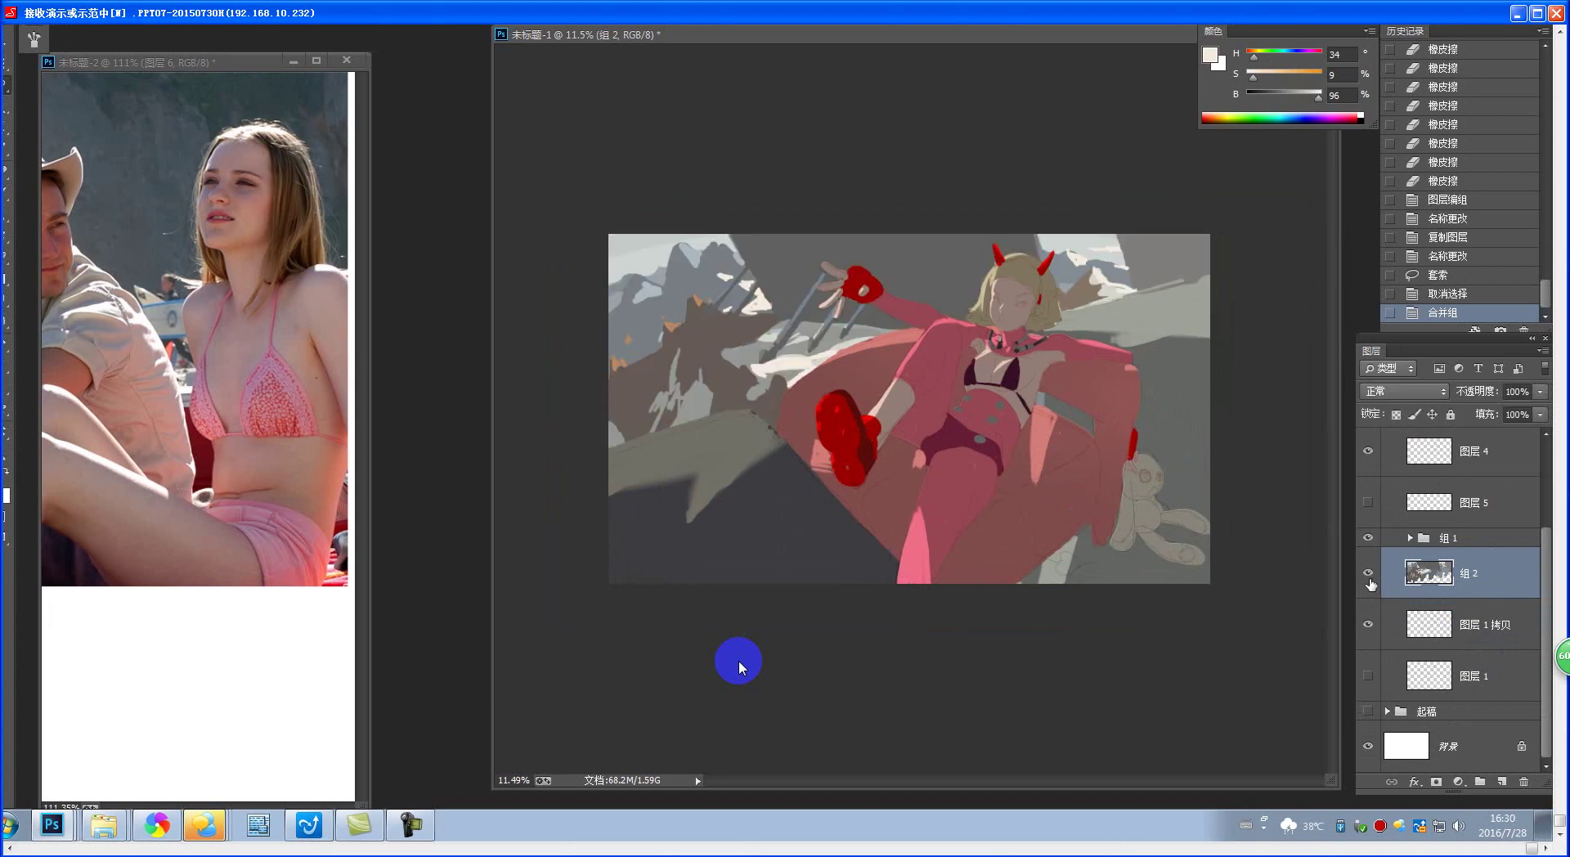
left_click(1369, 577)
left_click(1369, 576)
left_click(1369, 578)
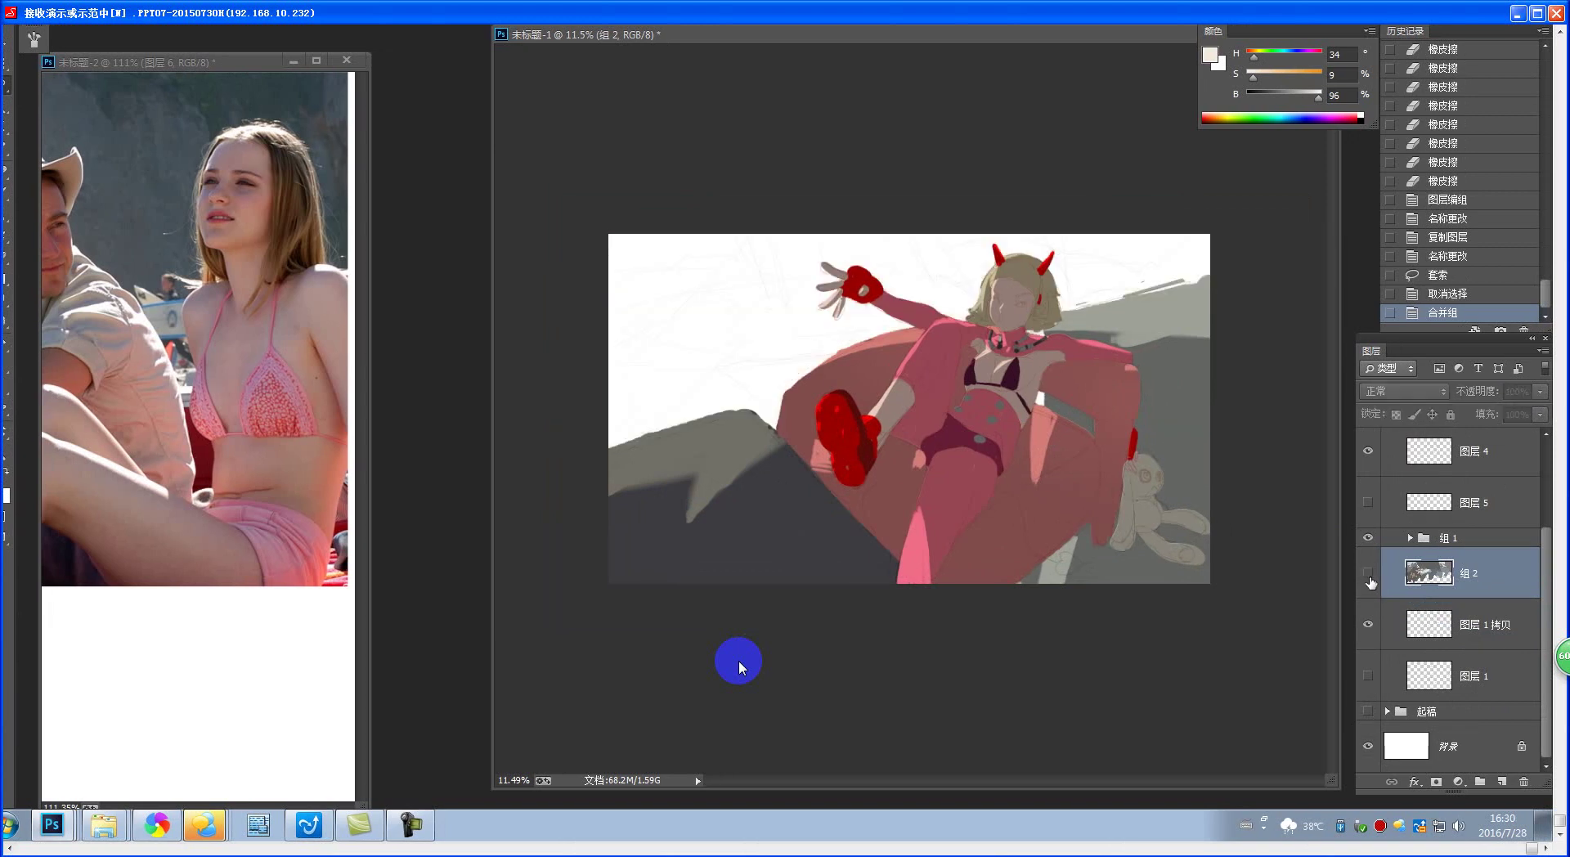
left_click(1370, 581)
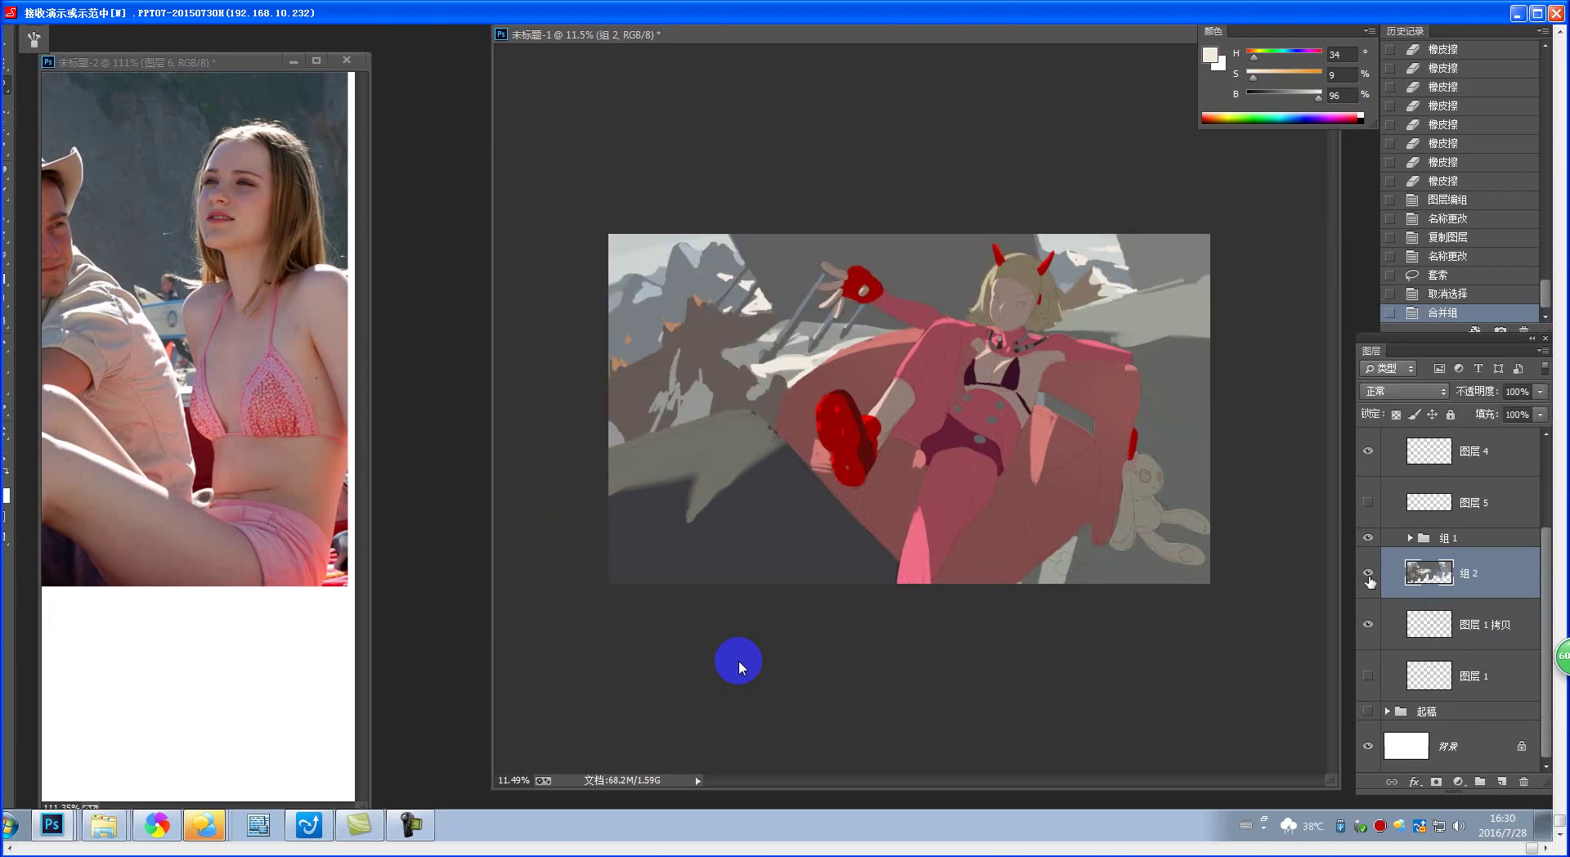
- Reframe the backlit reference photo to show both the man in the hat and the woman
left_click(223, 307)
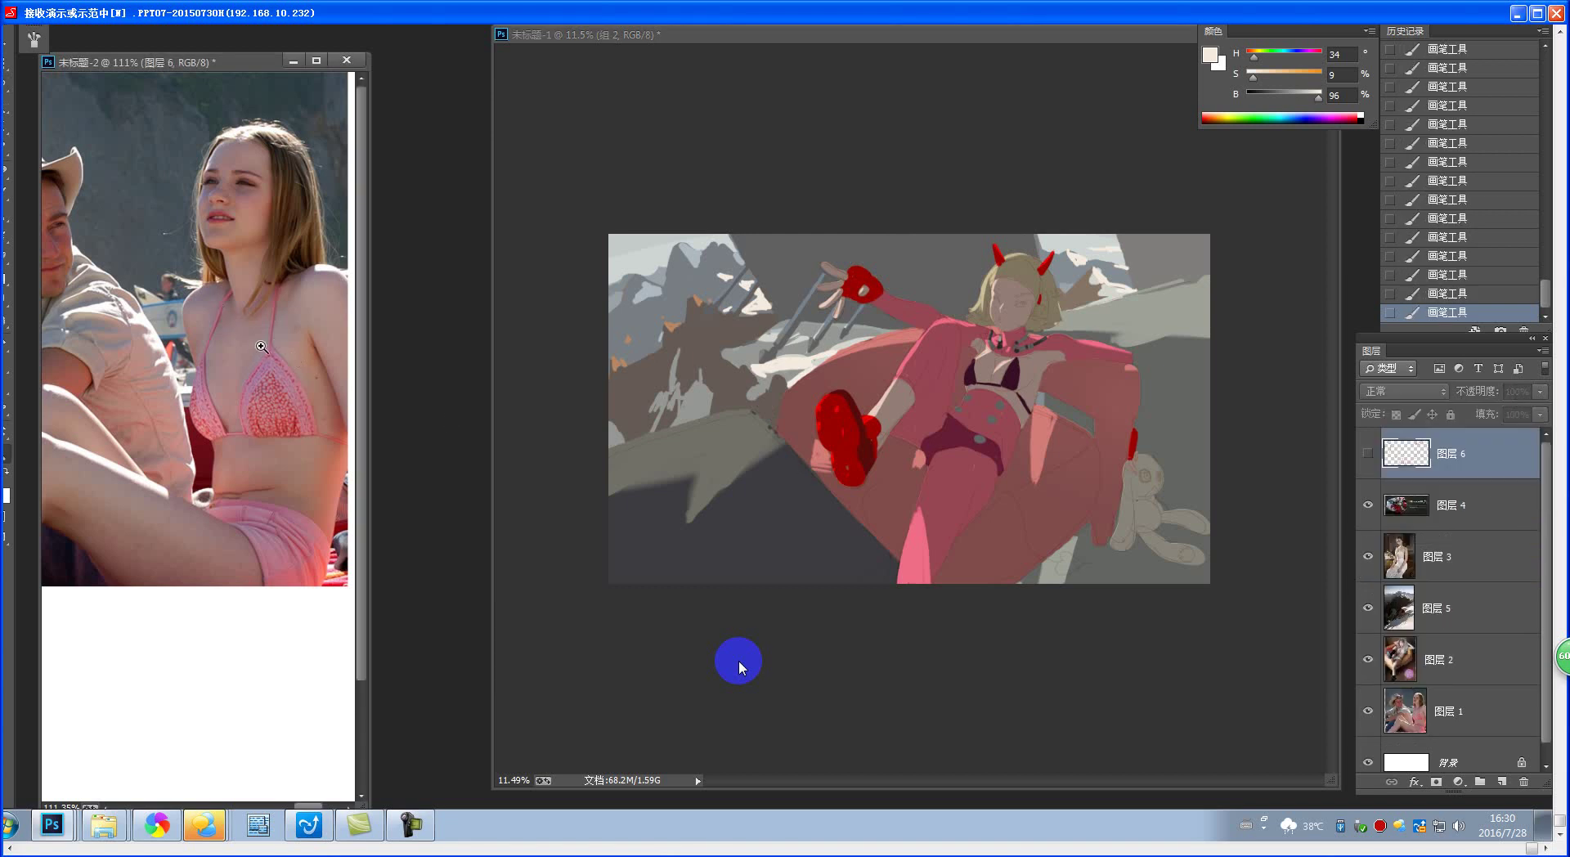
scroll(238, 372, "down", 2)
scroll(149, 218, "down", 1)
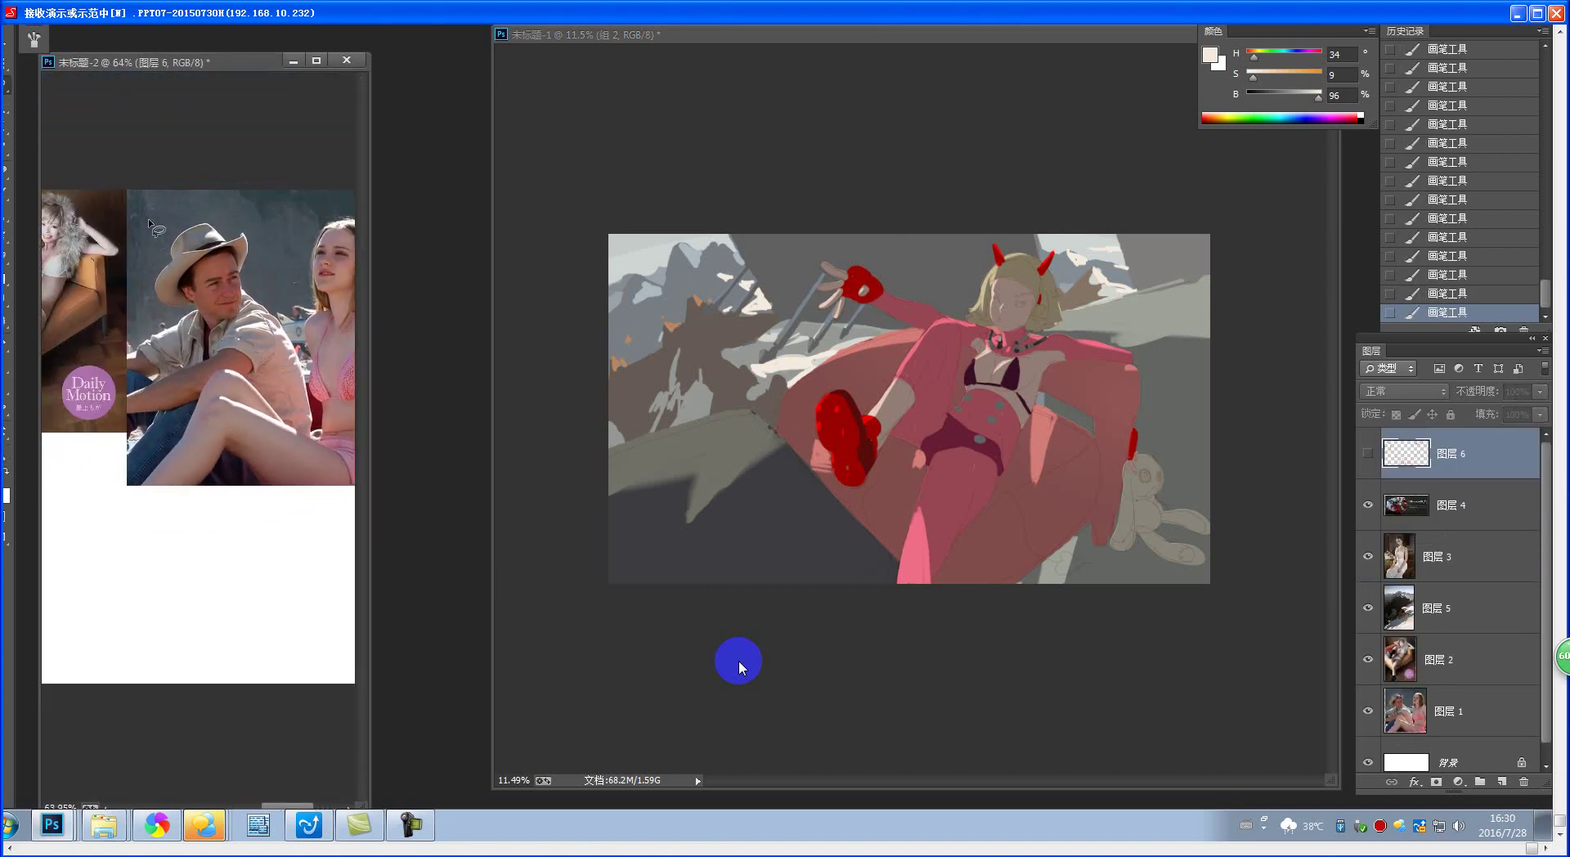
scroll(235, 305, "down", 1)
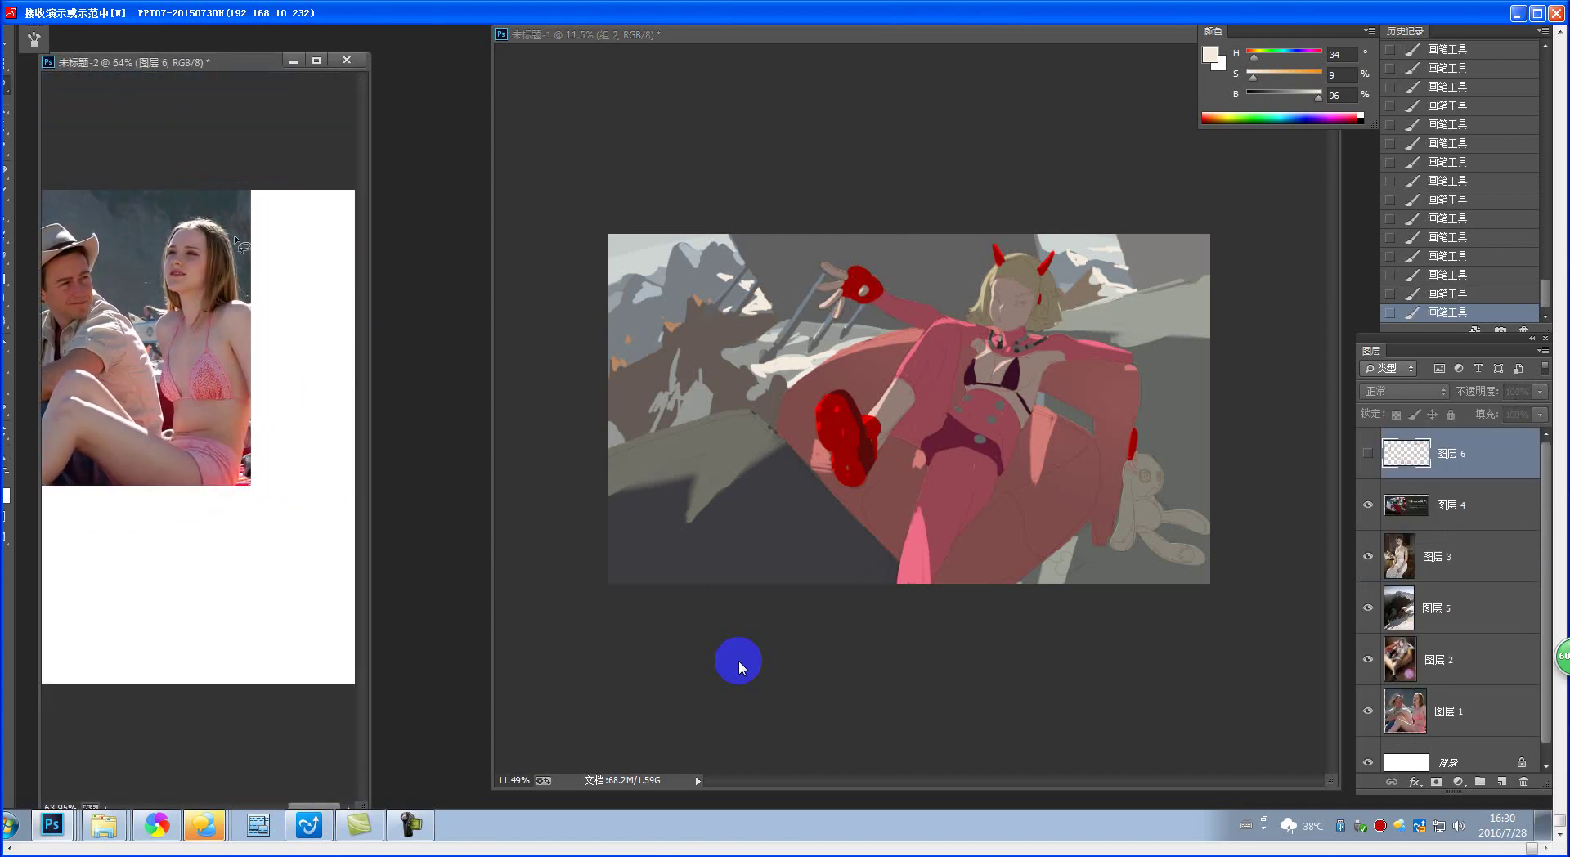
scroll(205, 345, "left", 1)
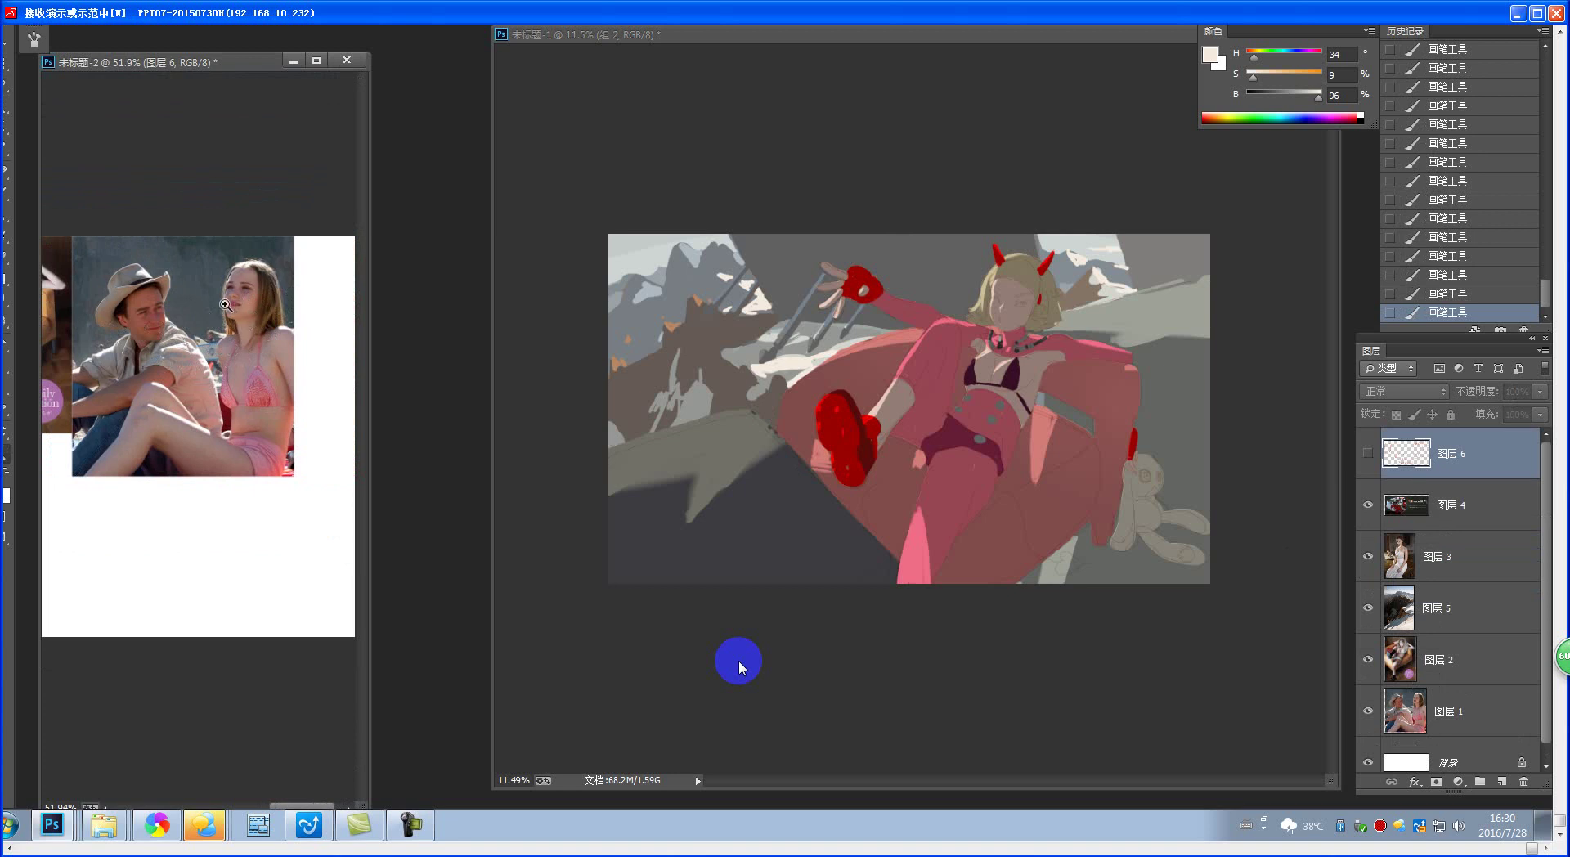
scroll(233, 322, "up", 2)
left_click_drag(233, 322, 268, 323)
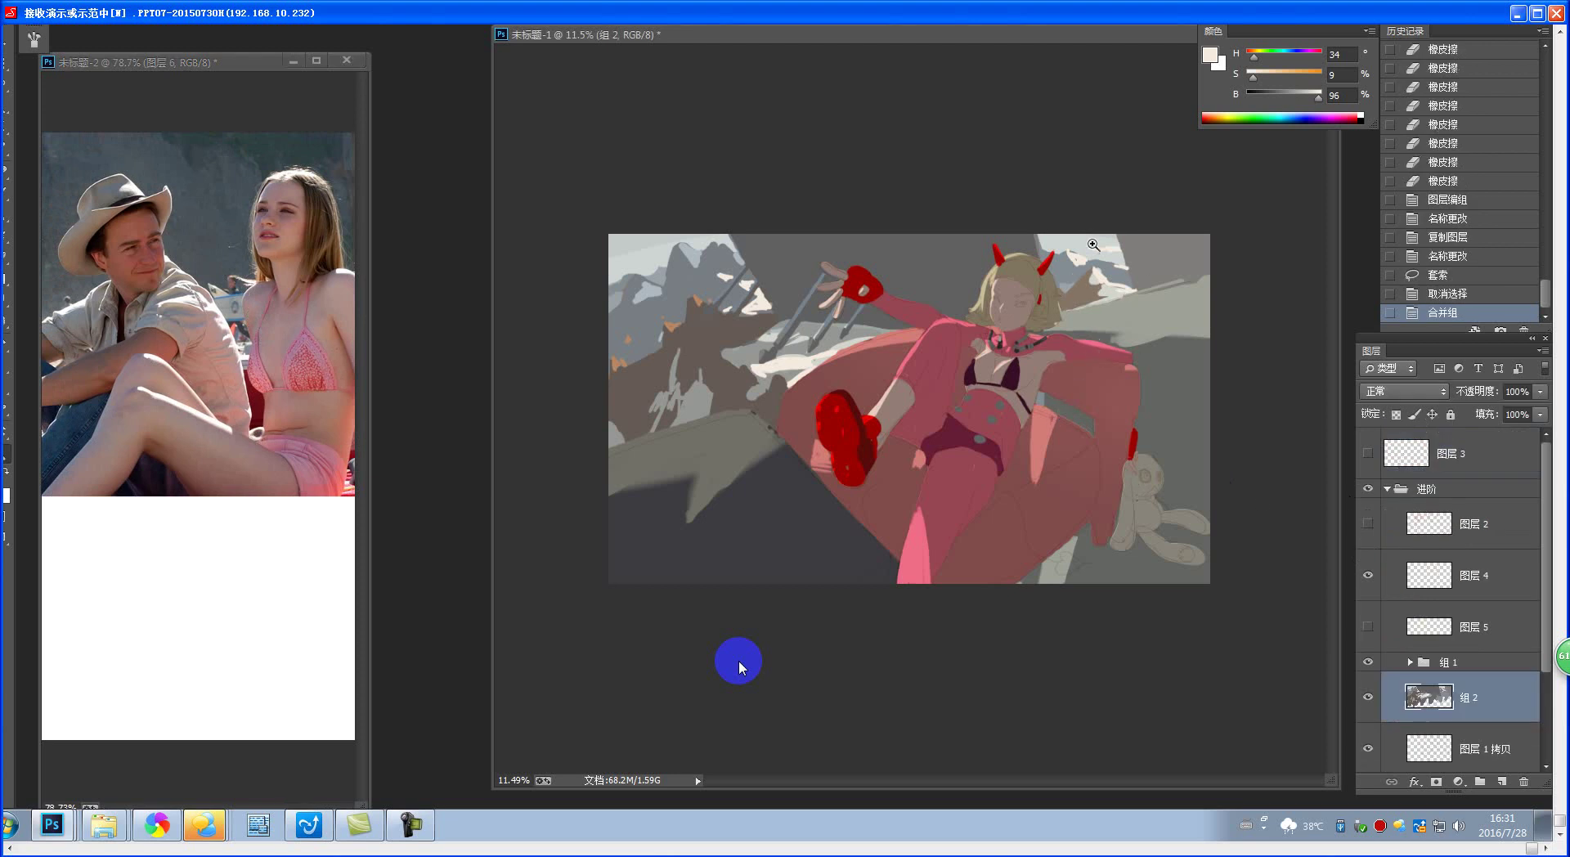
- Lock the transparent pixels of the merged 组 2 layer and prepare the Brush for painting over the background
key("/")
key("b")
right_click(747, 318)
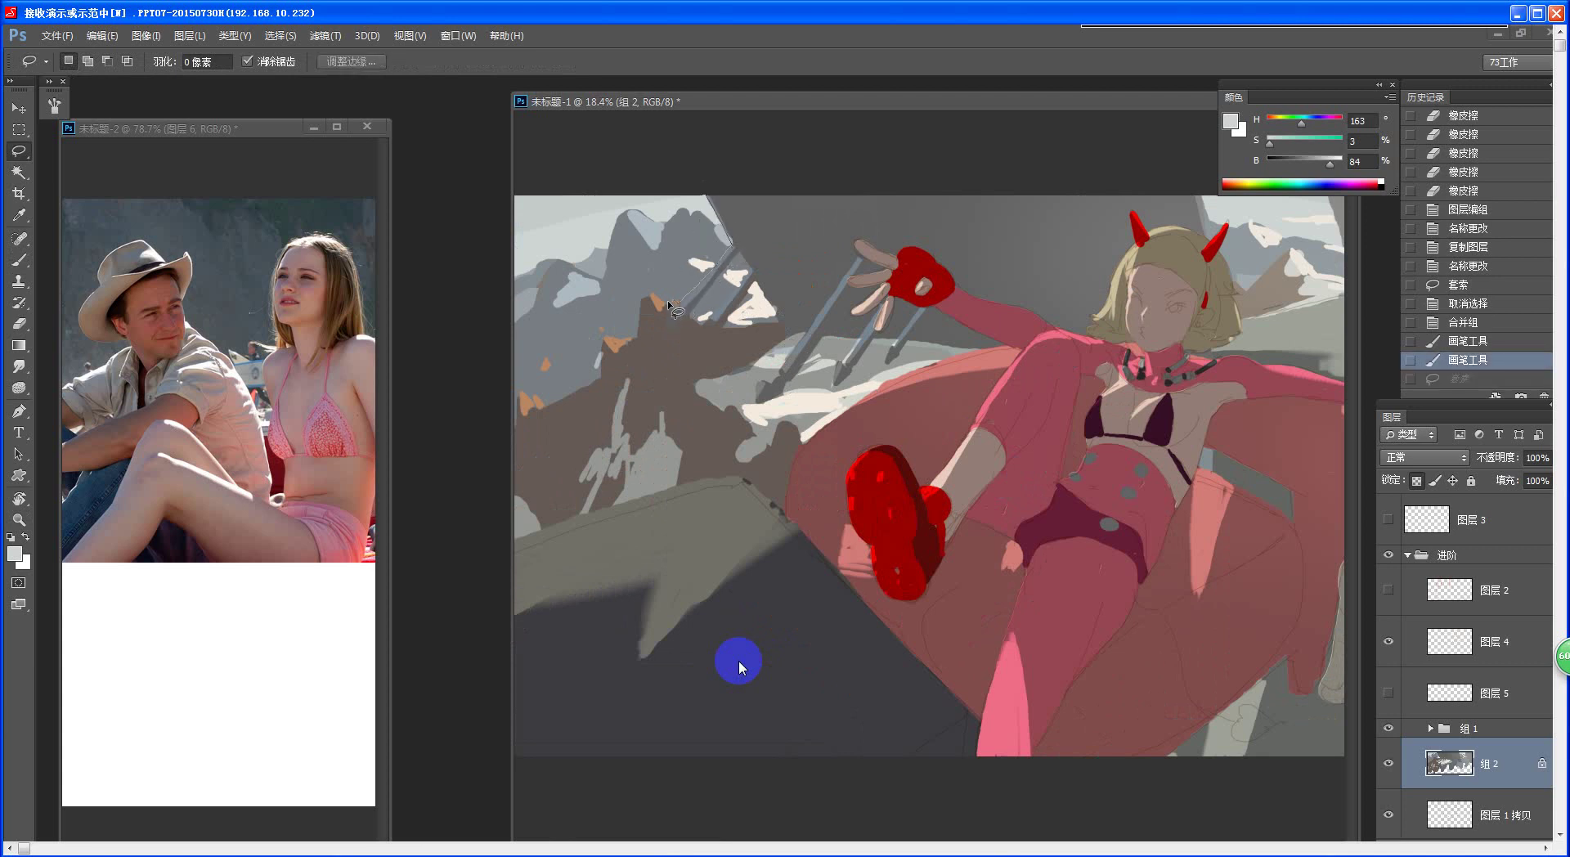
- Lasso the distant mountains beside the pillar, brush light grey haze (H 163, S 3, B 84) over them at size 3192, and clear the selection
left_click_drag(667, 301, 635, 323)
mouse_move(604, 381)
left_mouse_down()
mouse_move(541, 413)
mouse_move(498, 394)
mouse_move(485, 263)
mouse_move(561, 174)
mouse_move(712, 190)
left_mouse_up()
key("ctrl+h")
key("b")
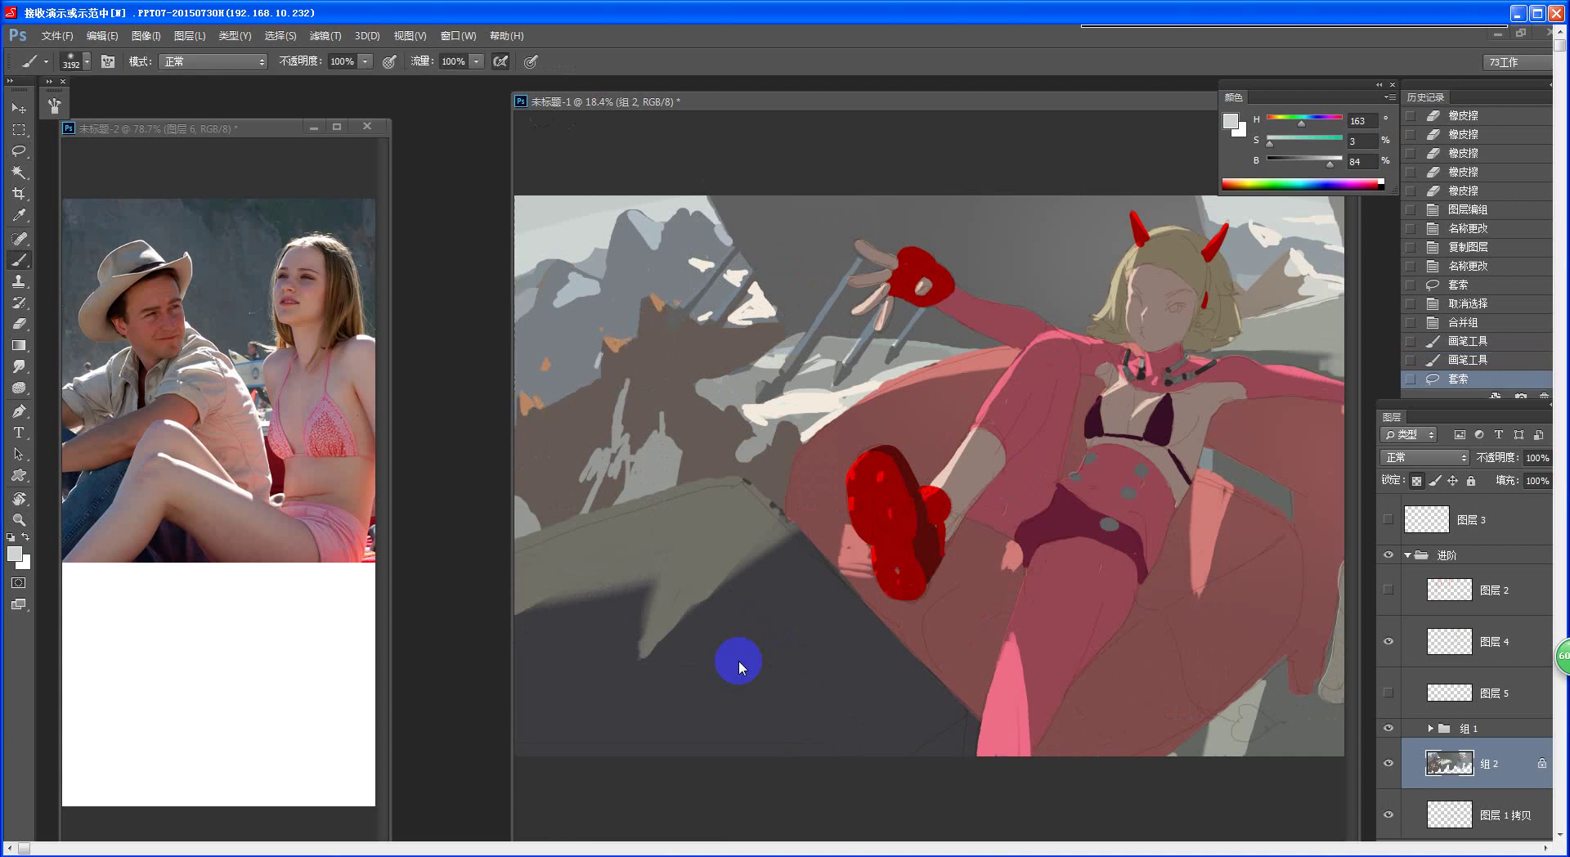
left_click(666, 270)
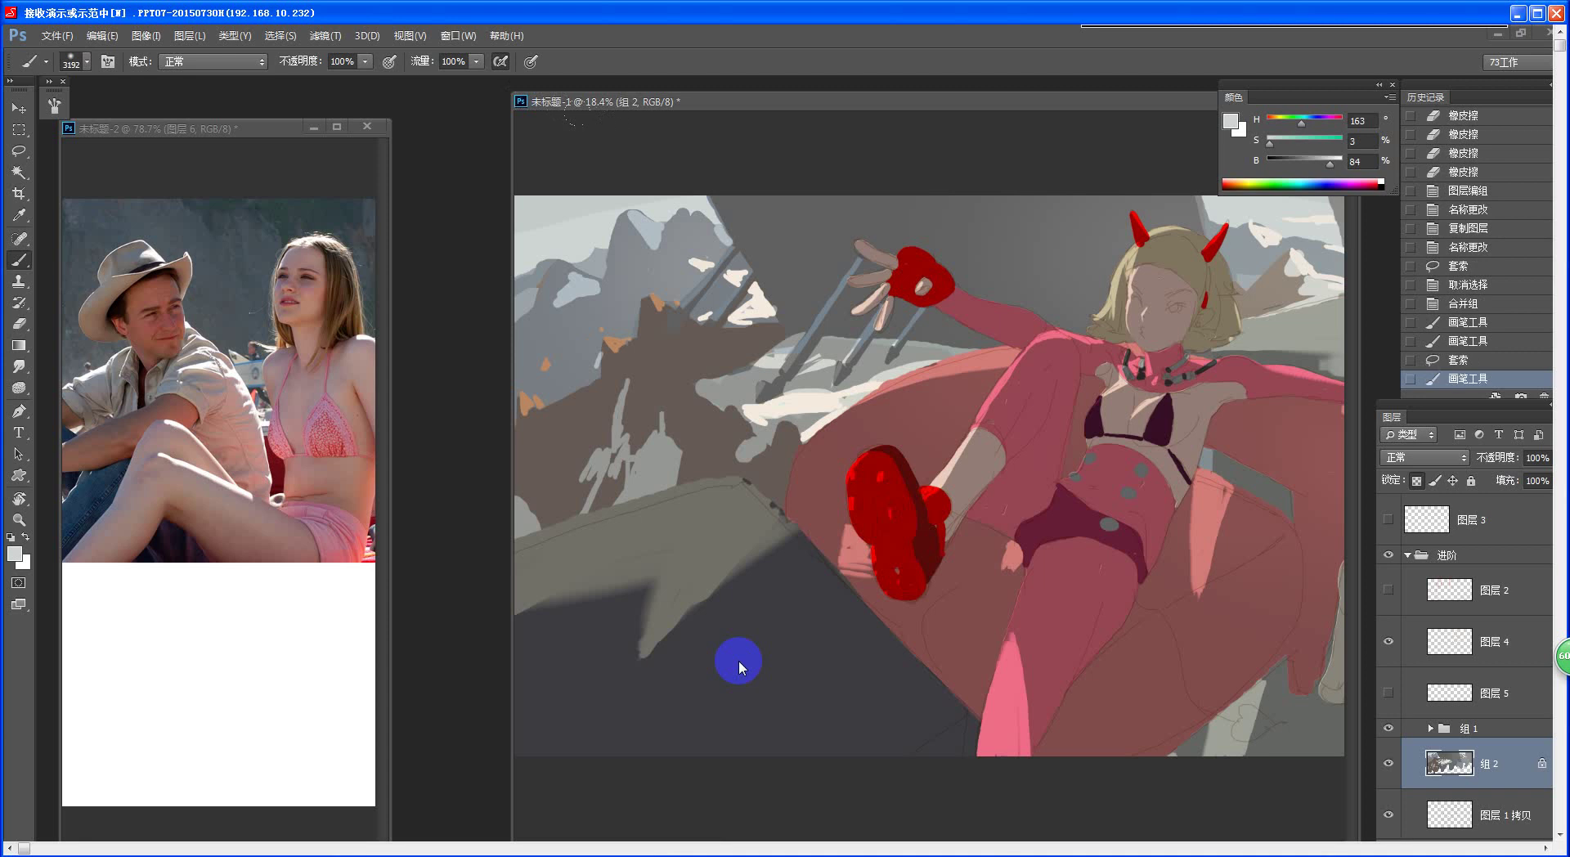
scroll(738, 667, "down", 4)
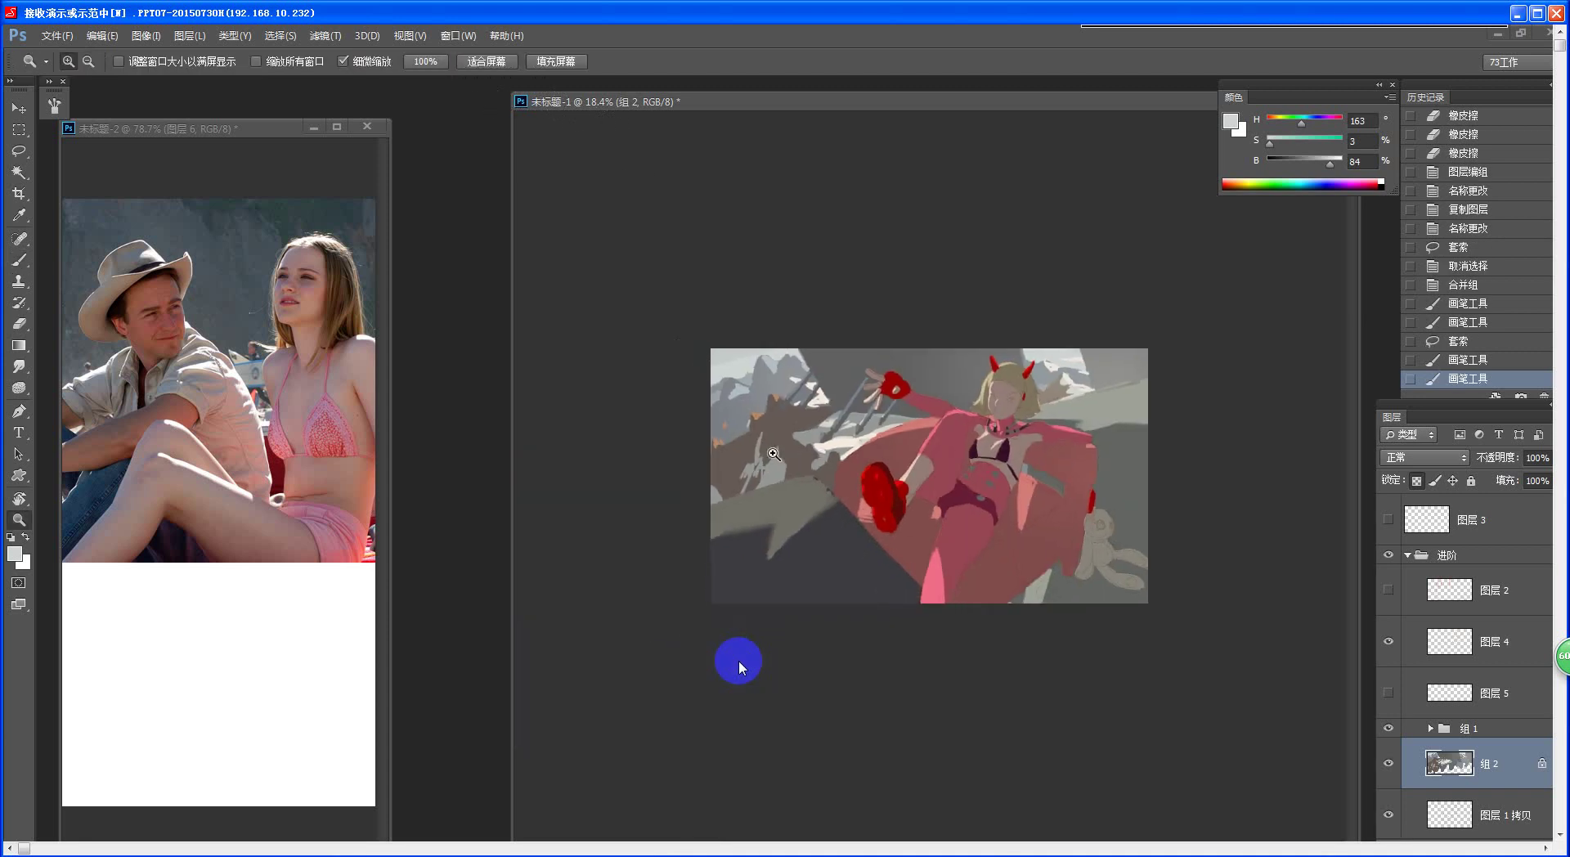
scroll(738, 667, "up", 2)
key("ctrl+d")
scroll(738, 666, "down", 2)
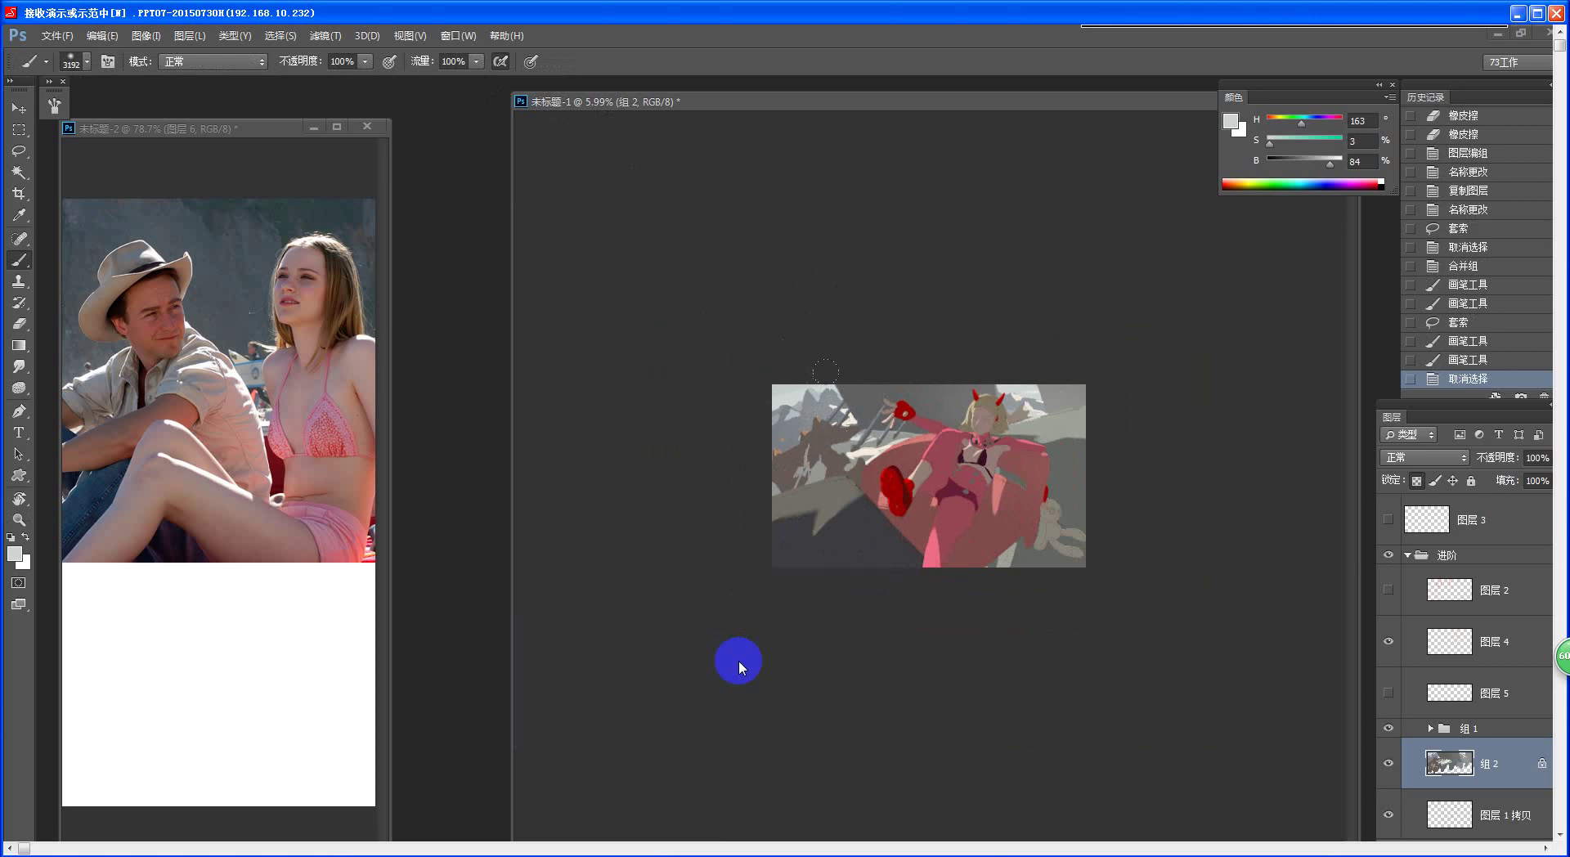
- Merge the 组 1 figure and foreground group into a single layer
key("z")
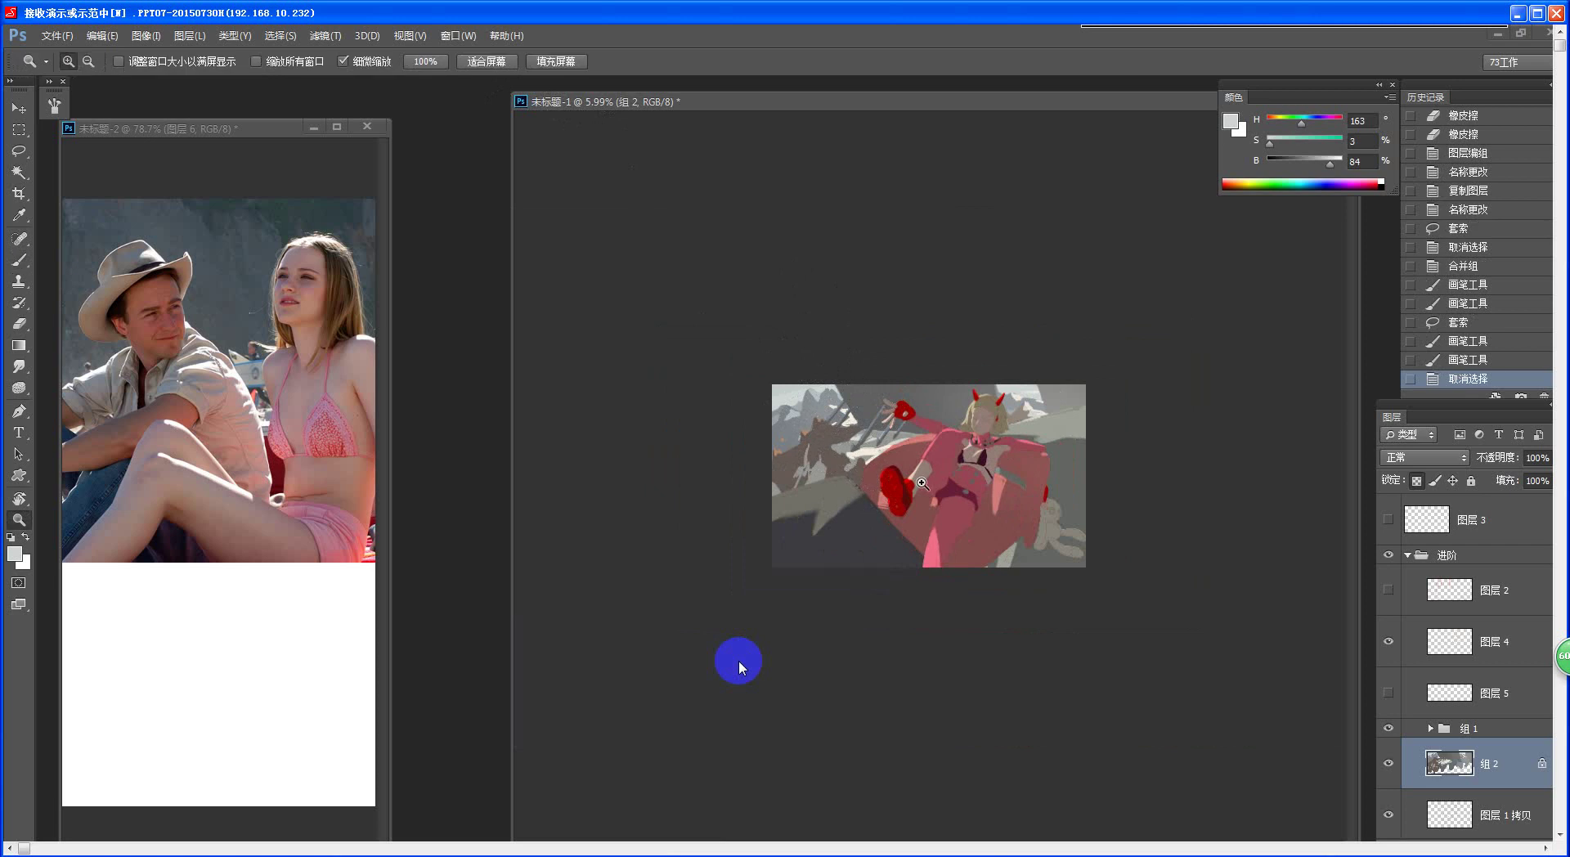
left_click_drag(917, 484, 949, 489)
key("b")
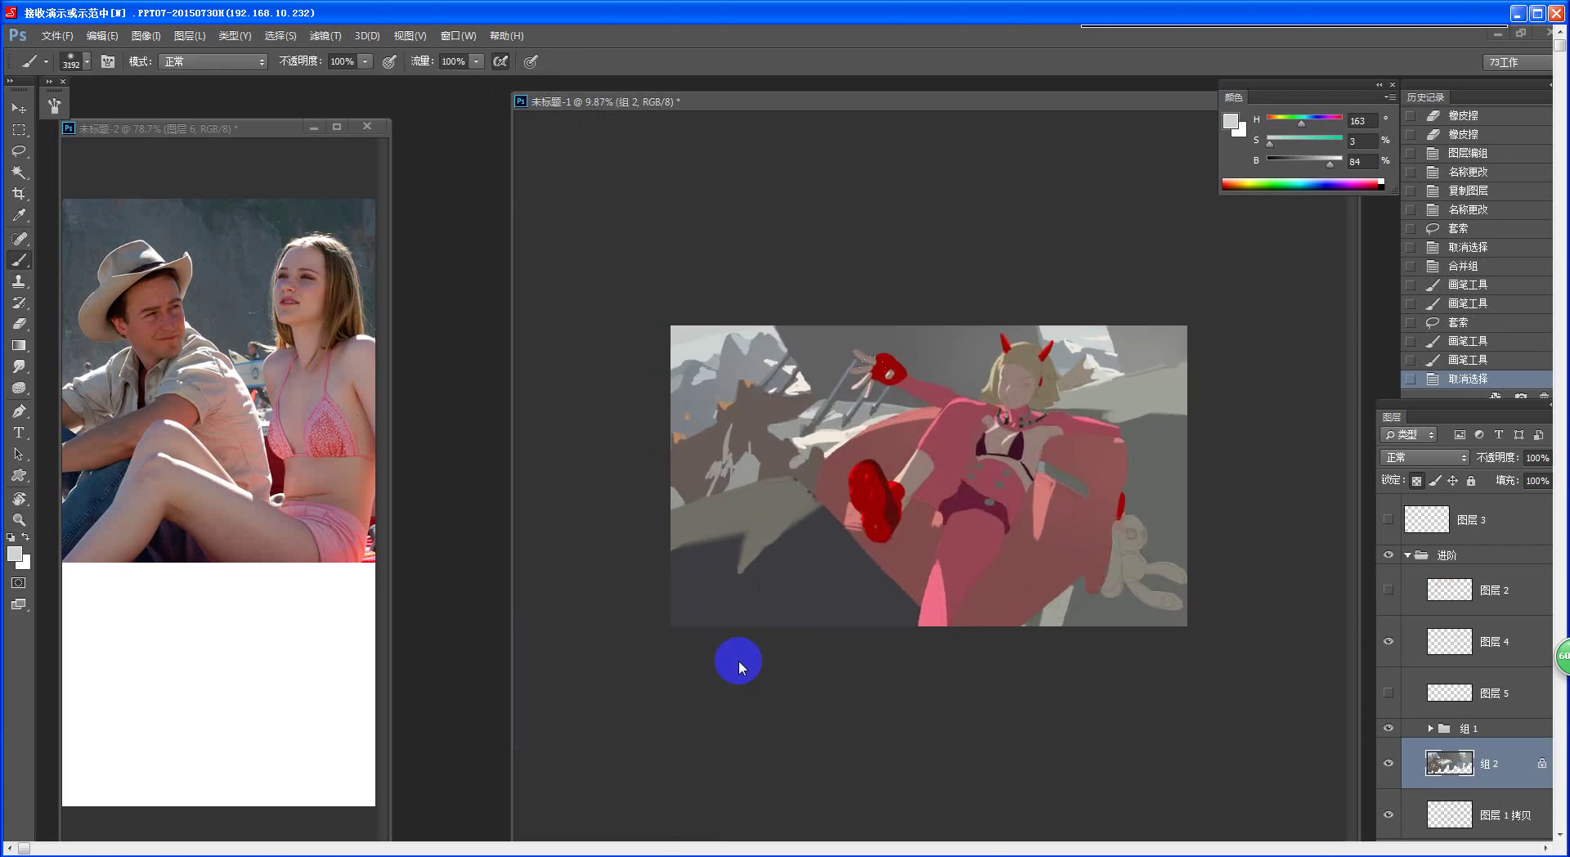
left_click(1431, 728)
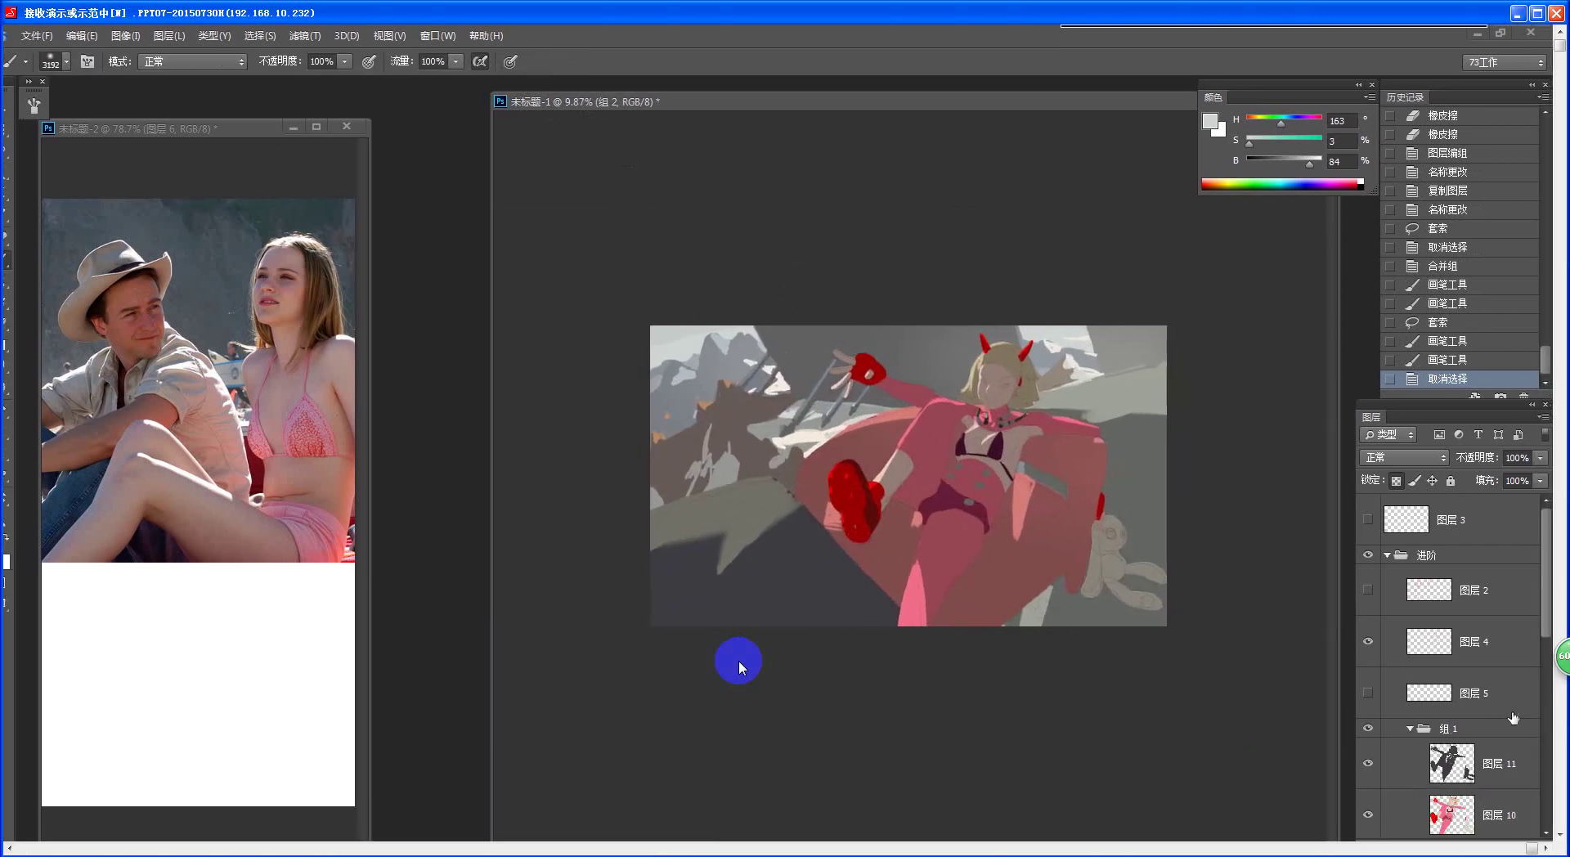
scroll(1484, 632, "down", 3)
left_click(1412, 591)
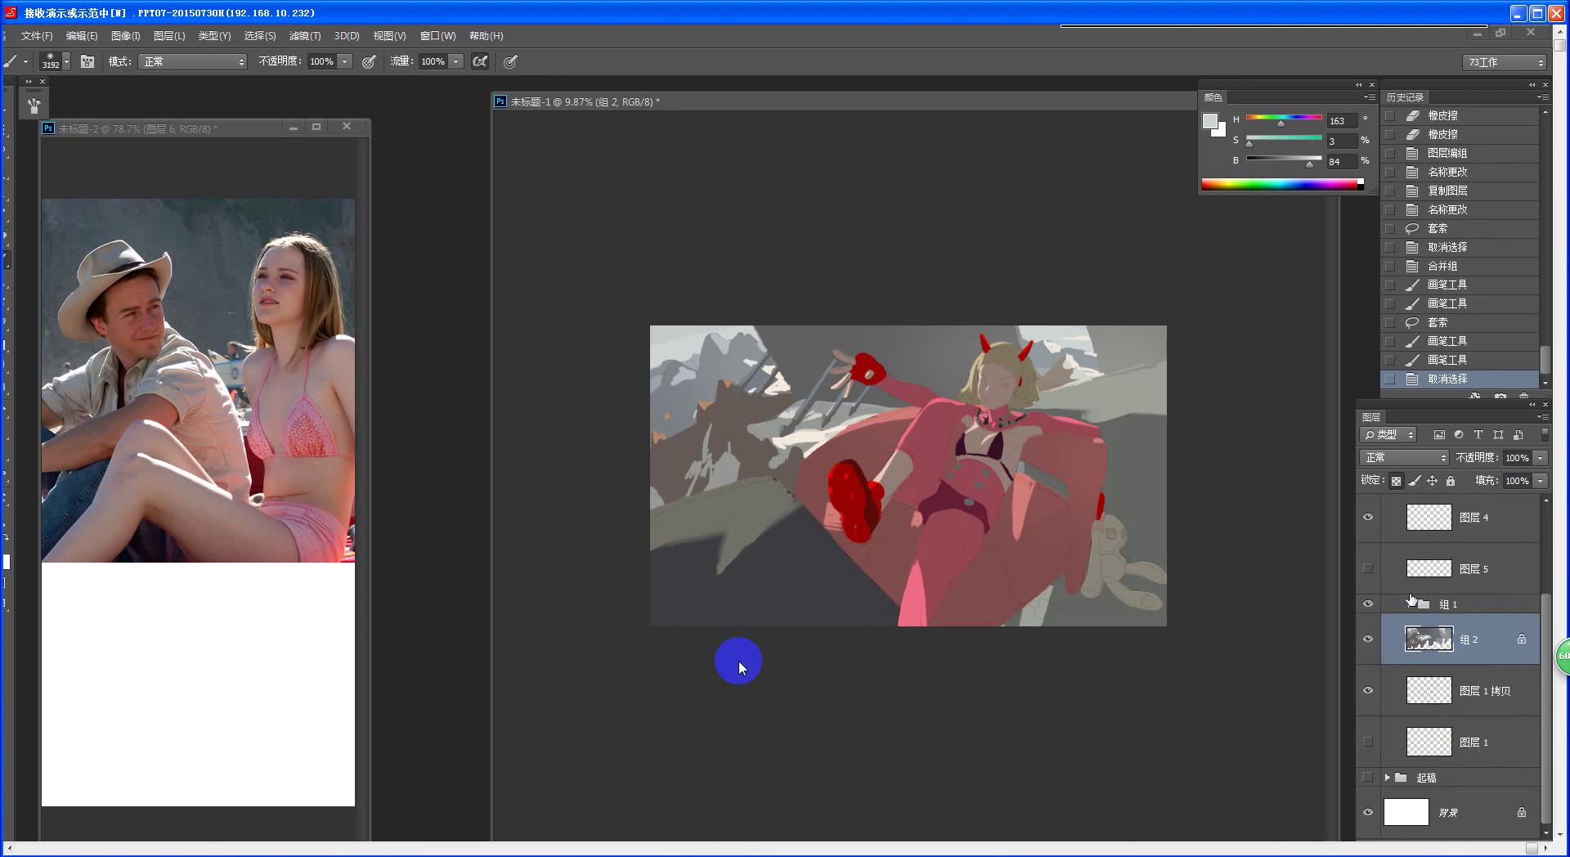
left_click(1441, 608)
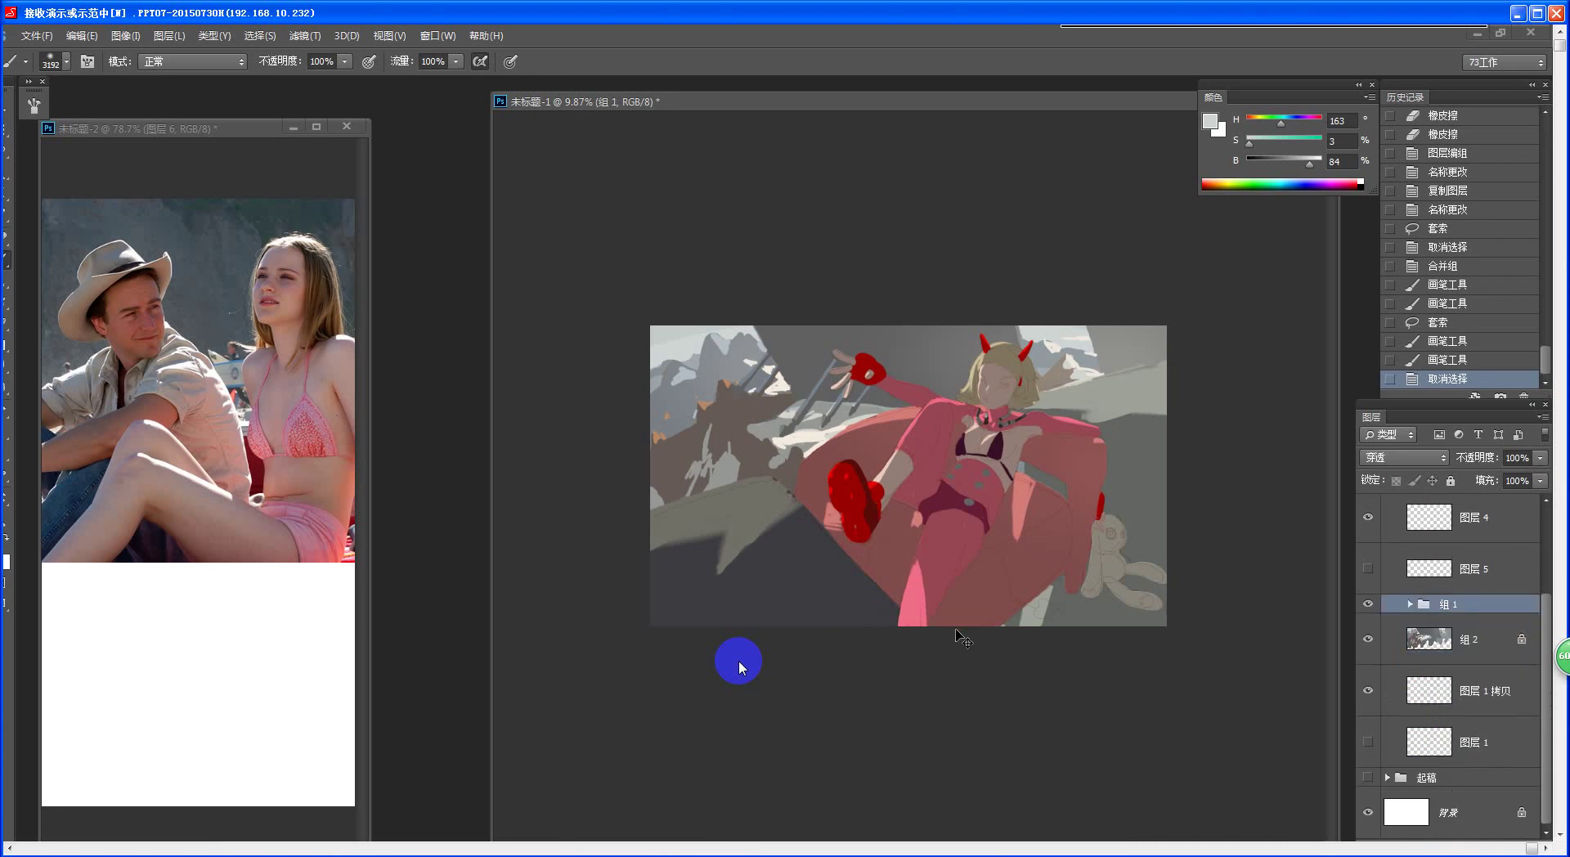
key("ctrl+e")
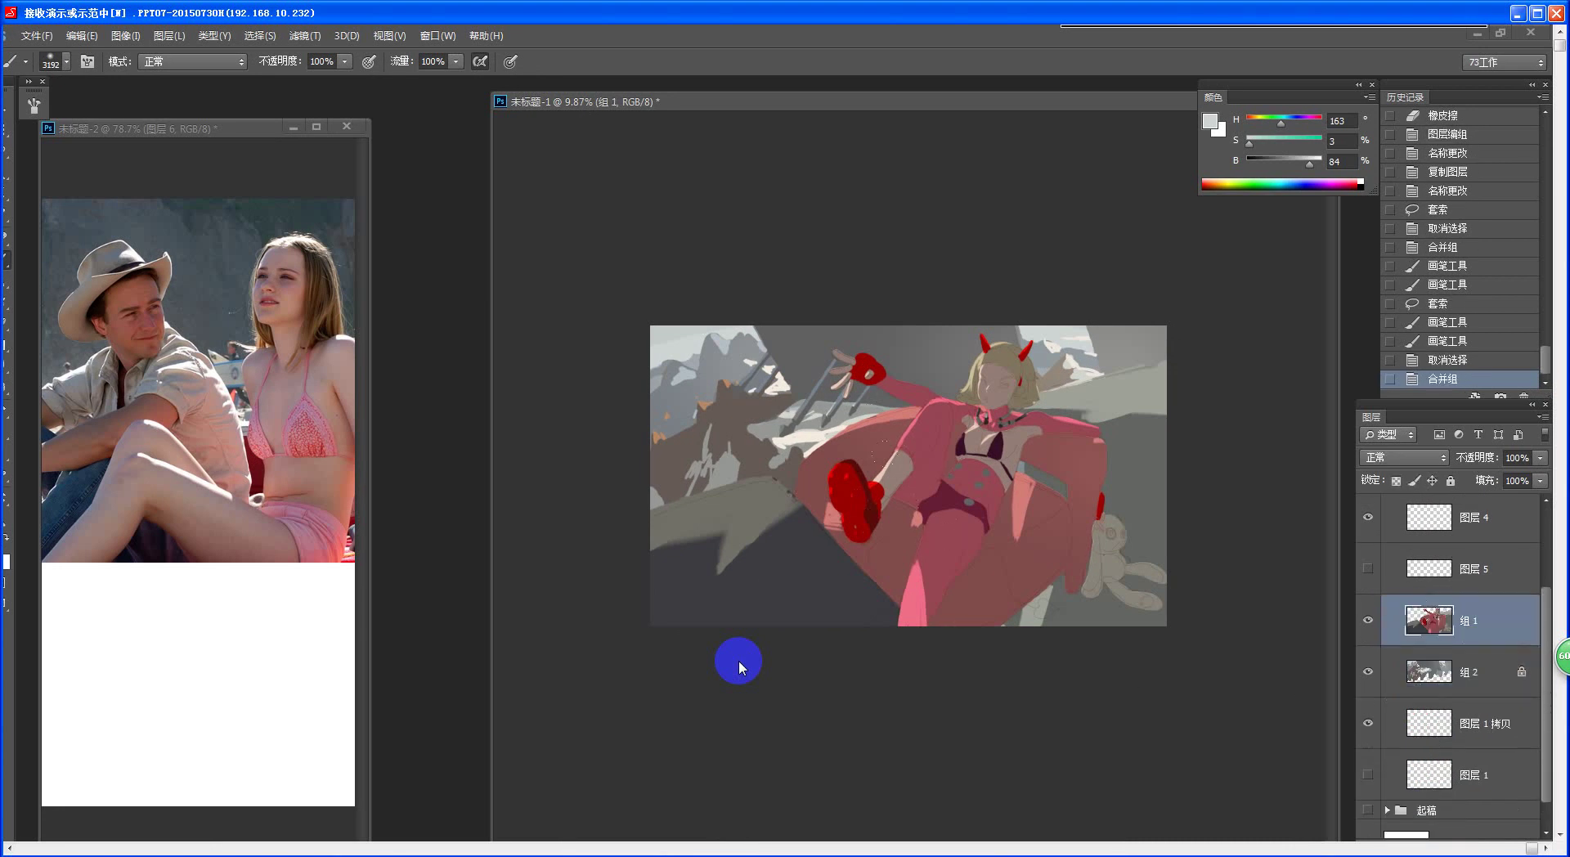
- Lasso the dark foreground and most of the figure on 组 1 and copy that area to a new layer
key("l")
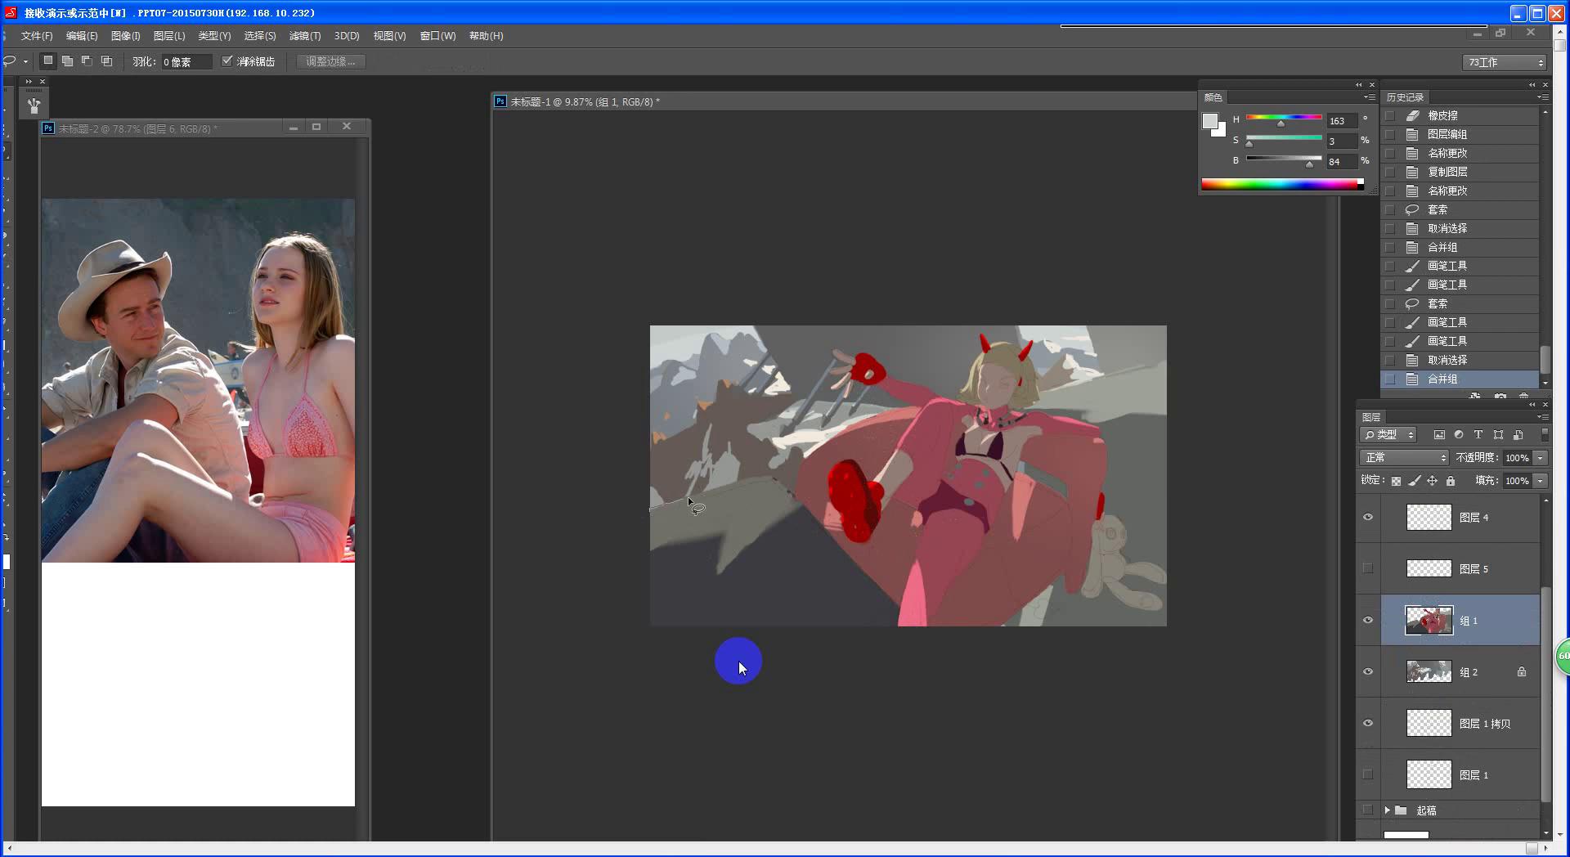
mouse_move(768, 474)
left_mouse_down()
mouse_move(812, 421)
mouse_move(916, 396)
left_mouse_up()
mouse_move(1107, 554)
left_mouse_down()
mouse_move(614, 753)
mouse_move(646, 572)
left_mouse_up()
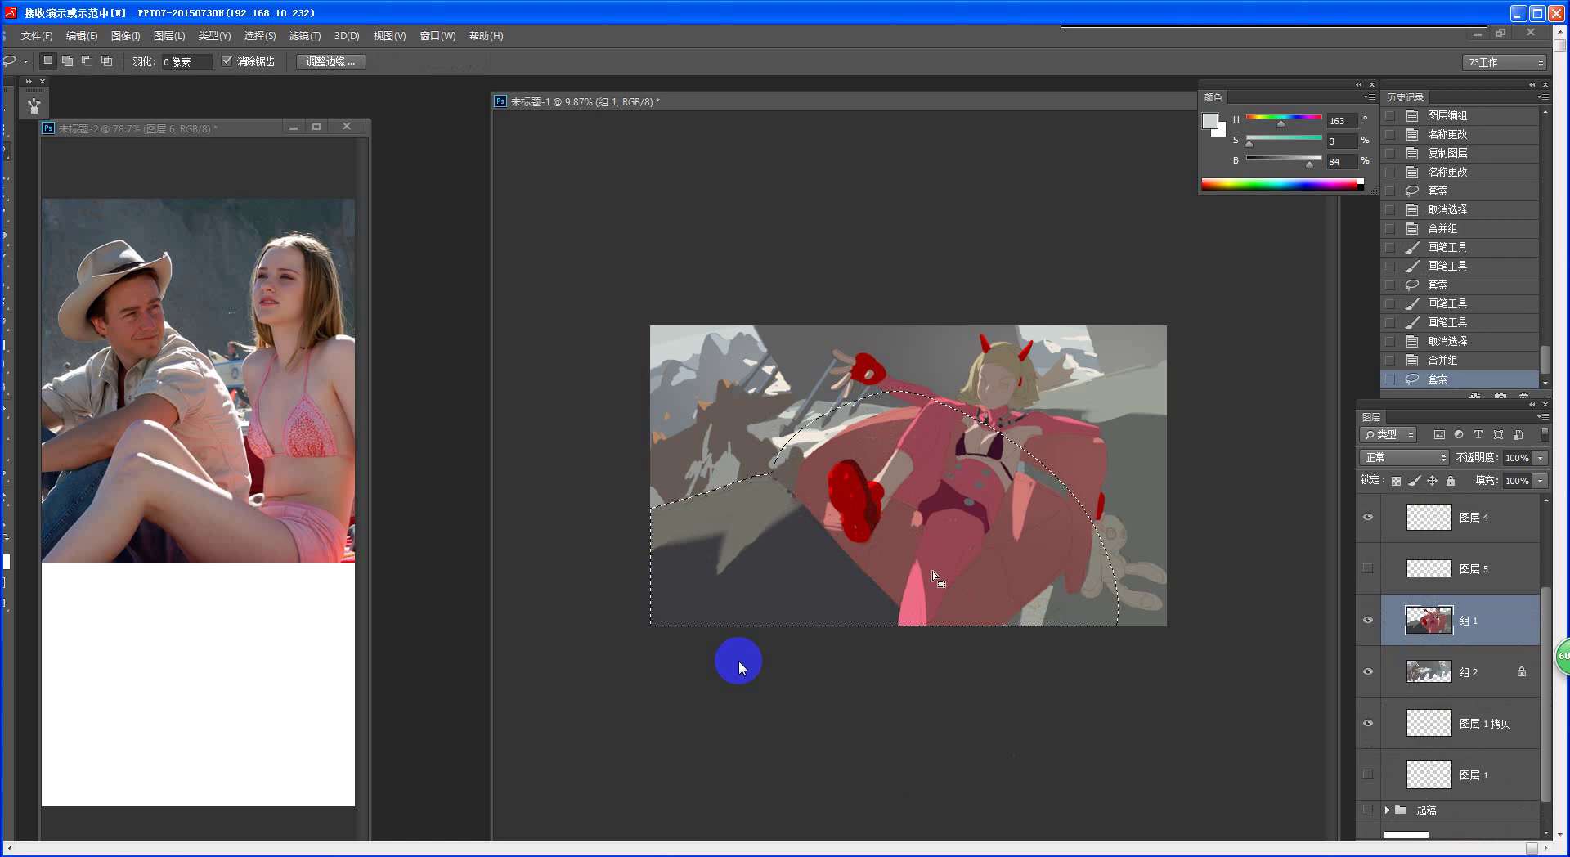
key("ctrl+j")
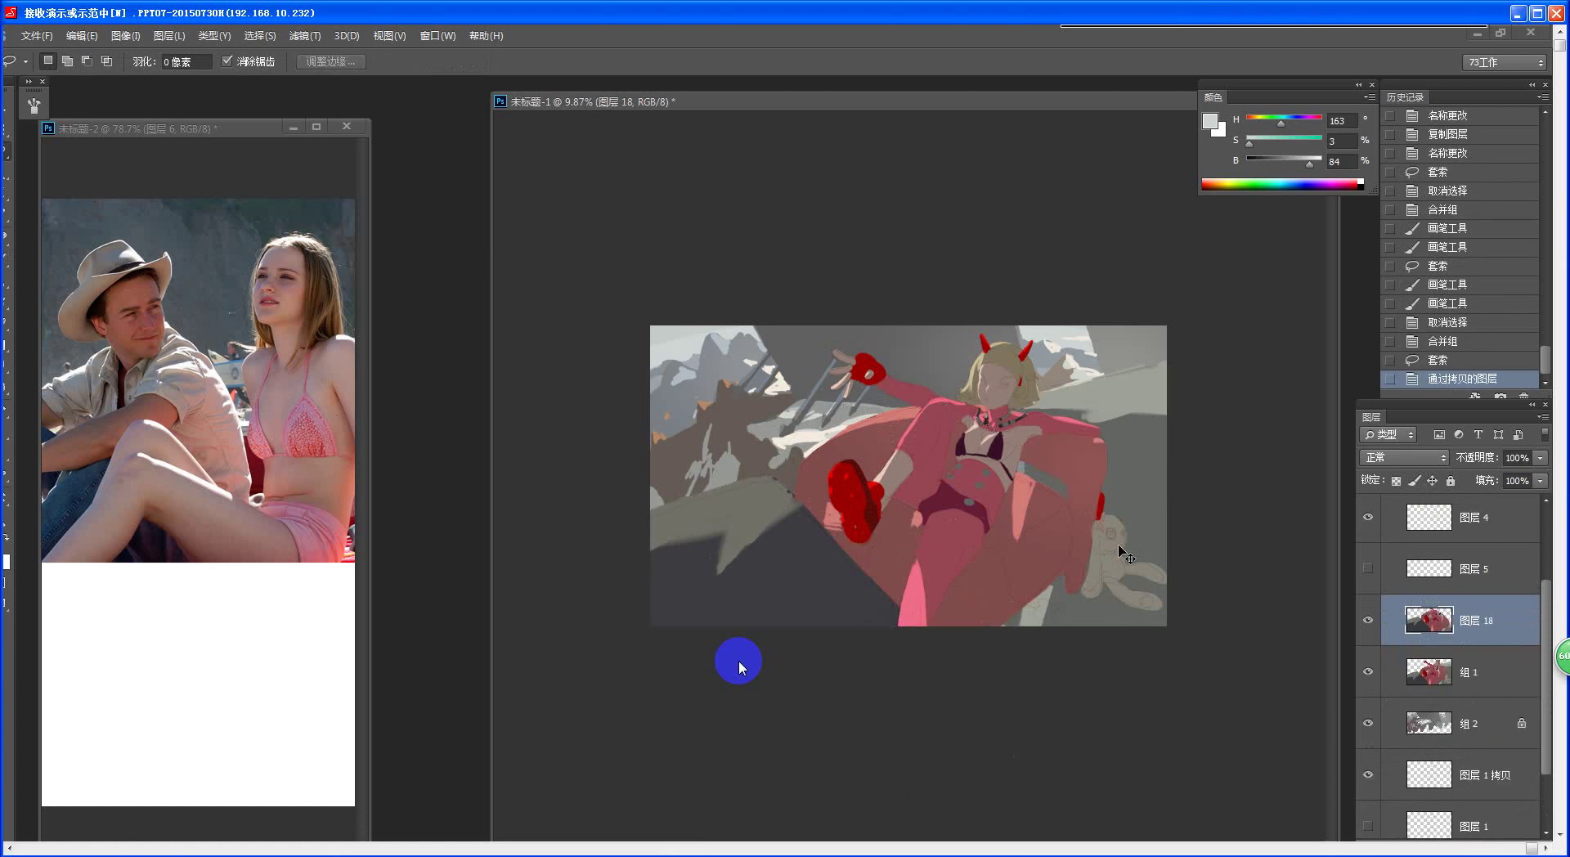
key("ctrl+u")
left_click_drag(1208, 315, 1140, 295)
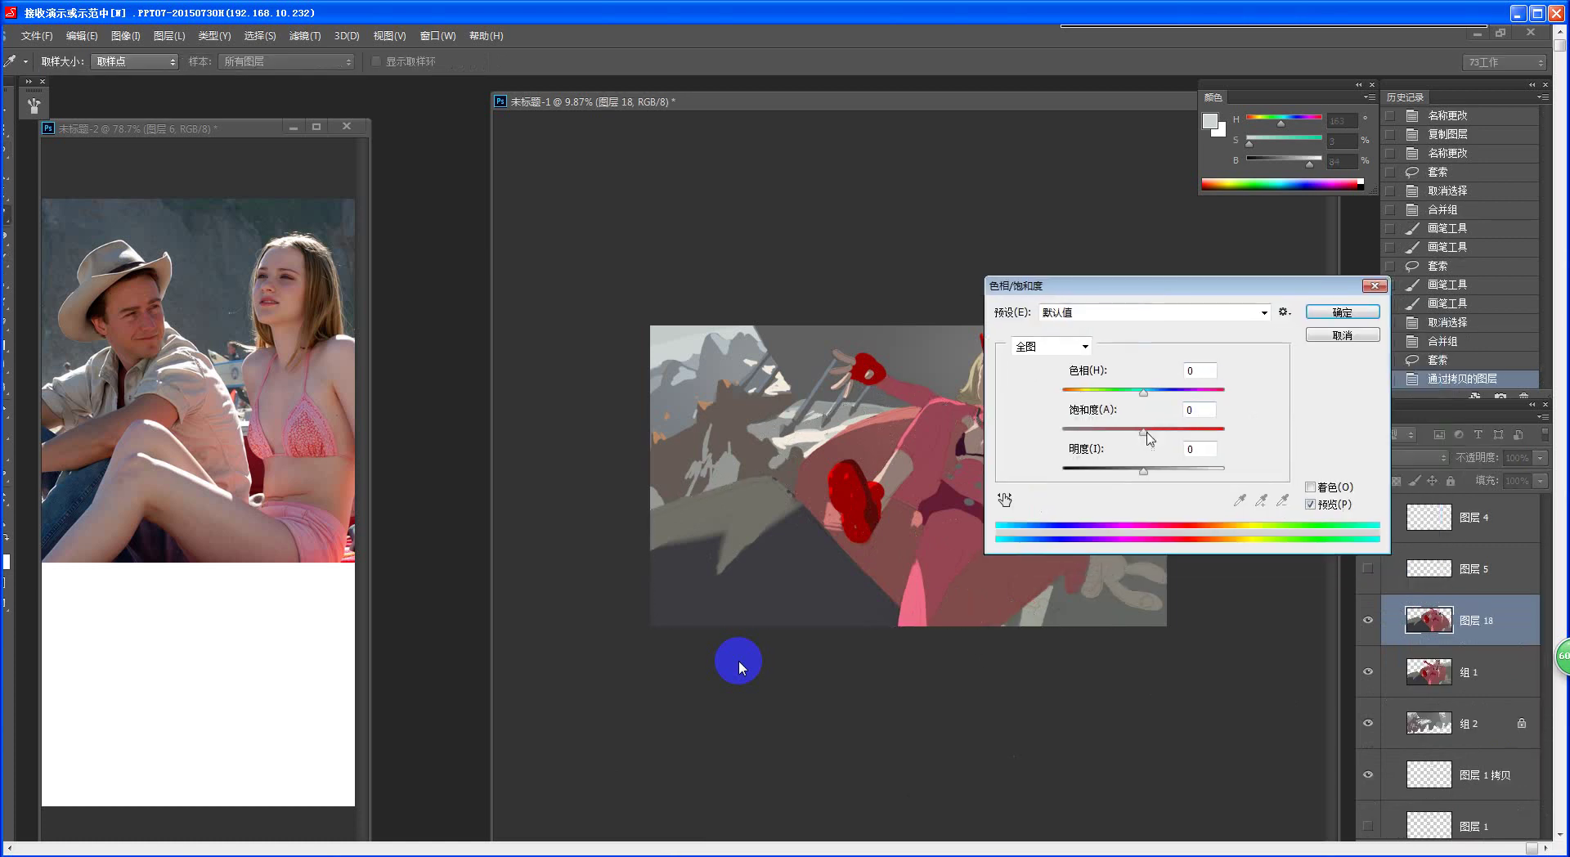
left_click_drag(1148, 435, 1160, 440)
left_click(1314, 338)
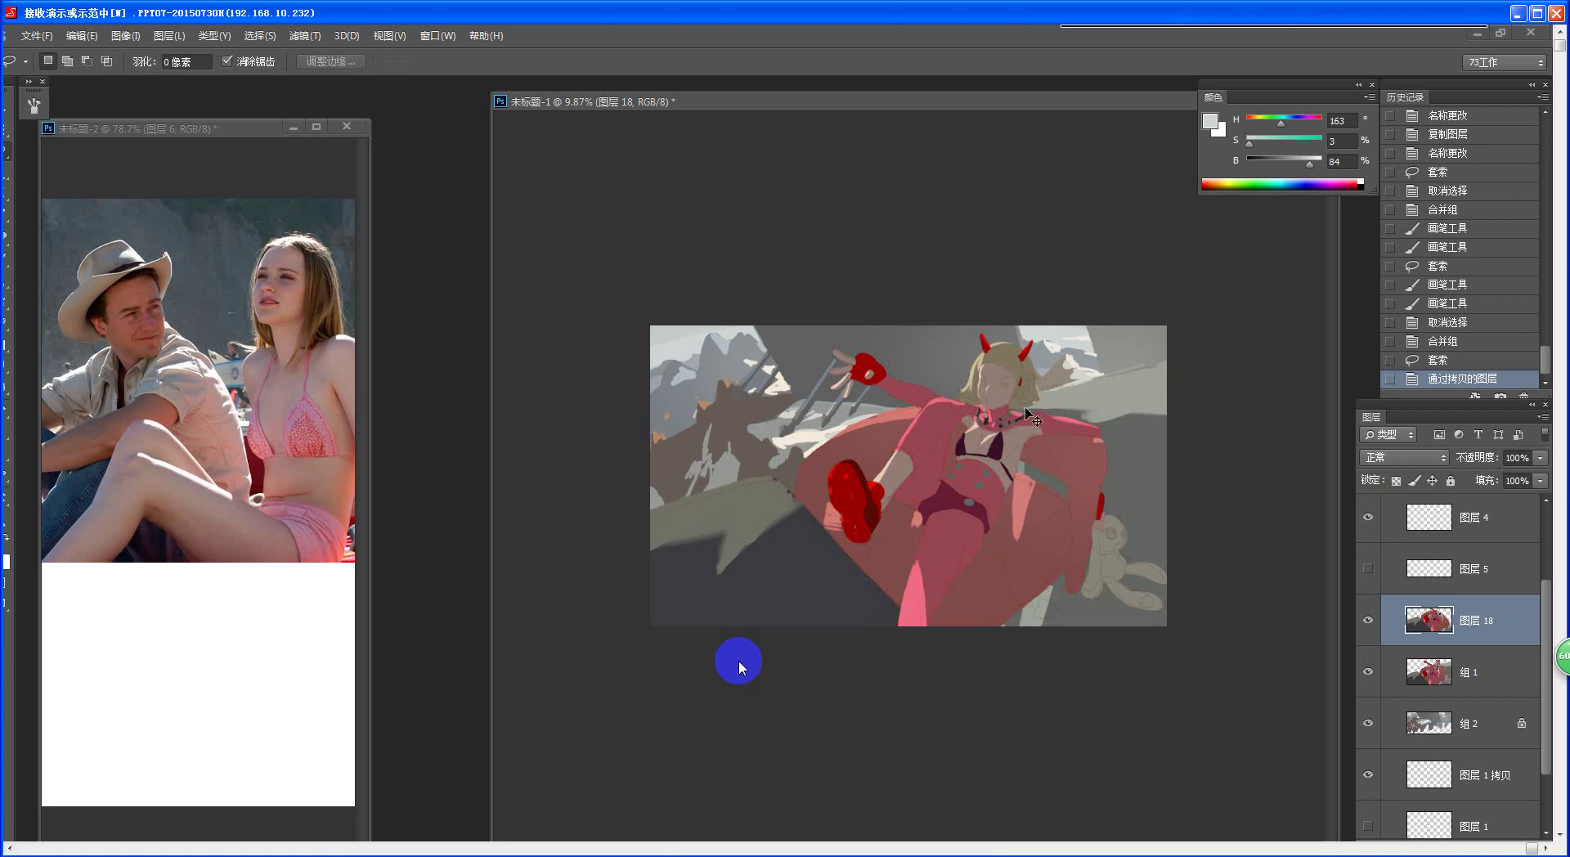
- Darken the copied foreground and figure layer and shift its saturation slightly with Hue/Saturation
left_click_drag(963, 109, 909, 116)
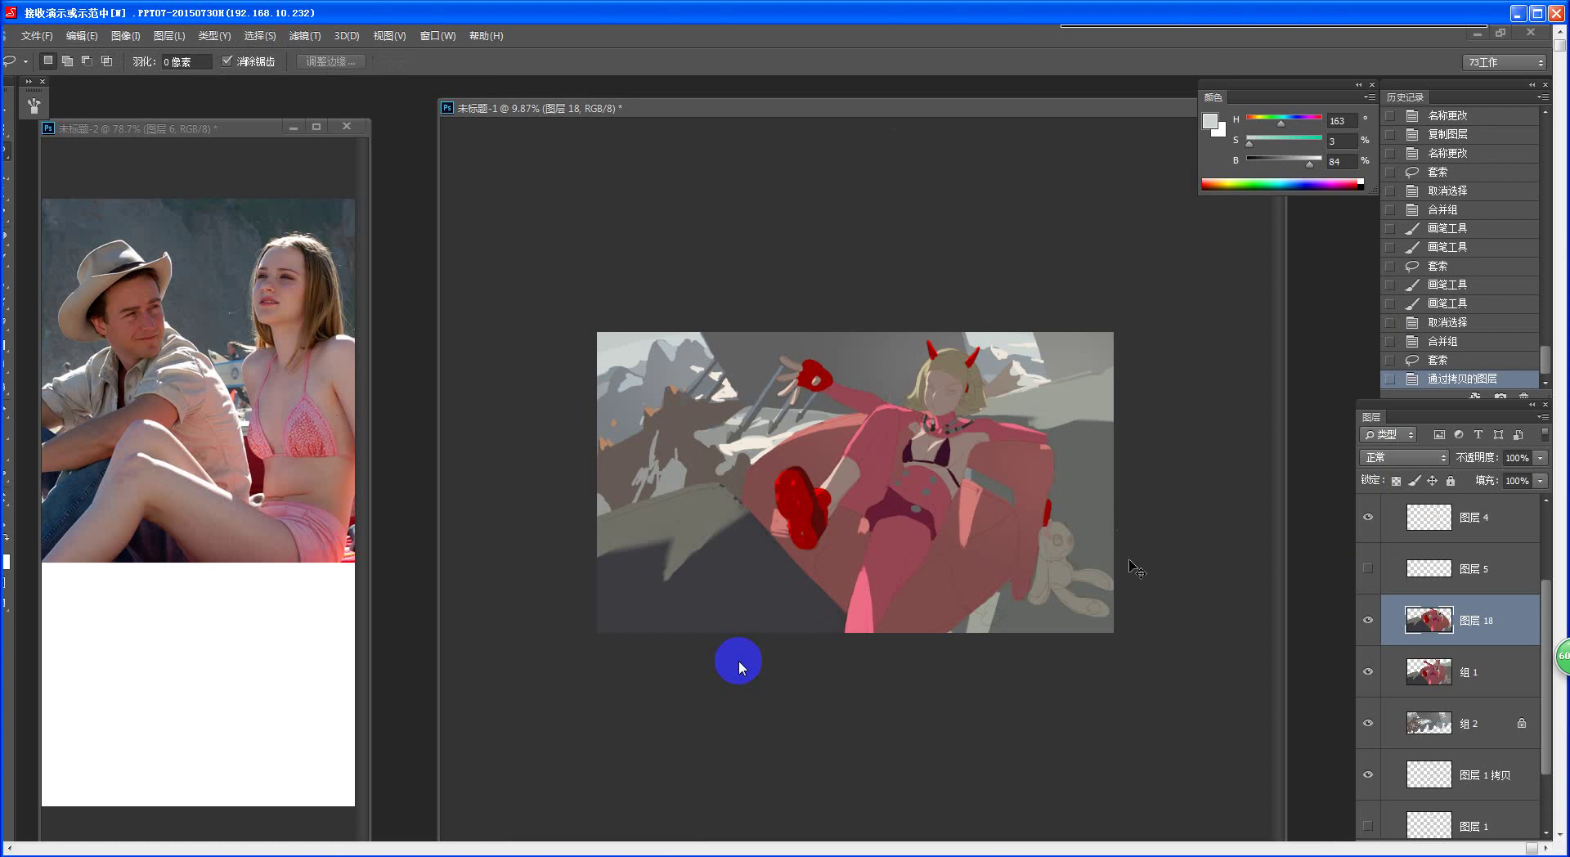
key("ctrl+u")
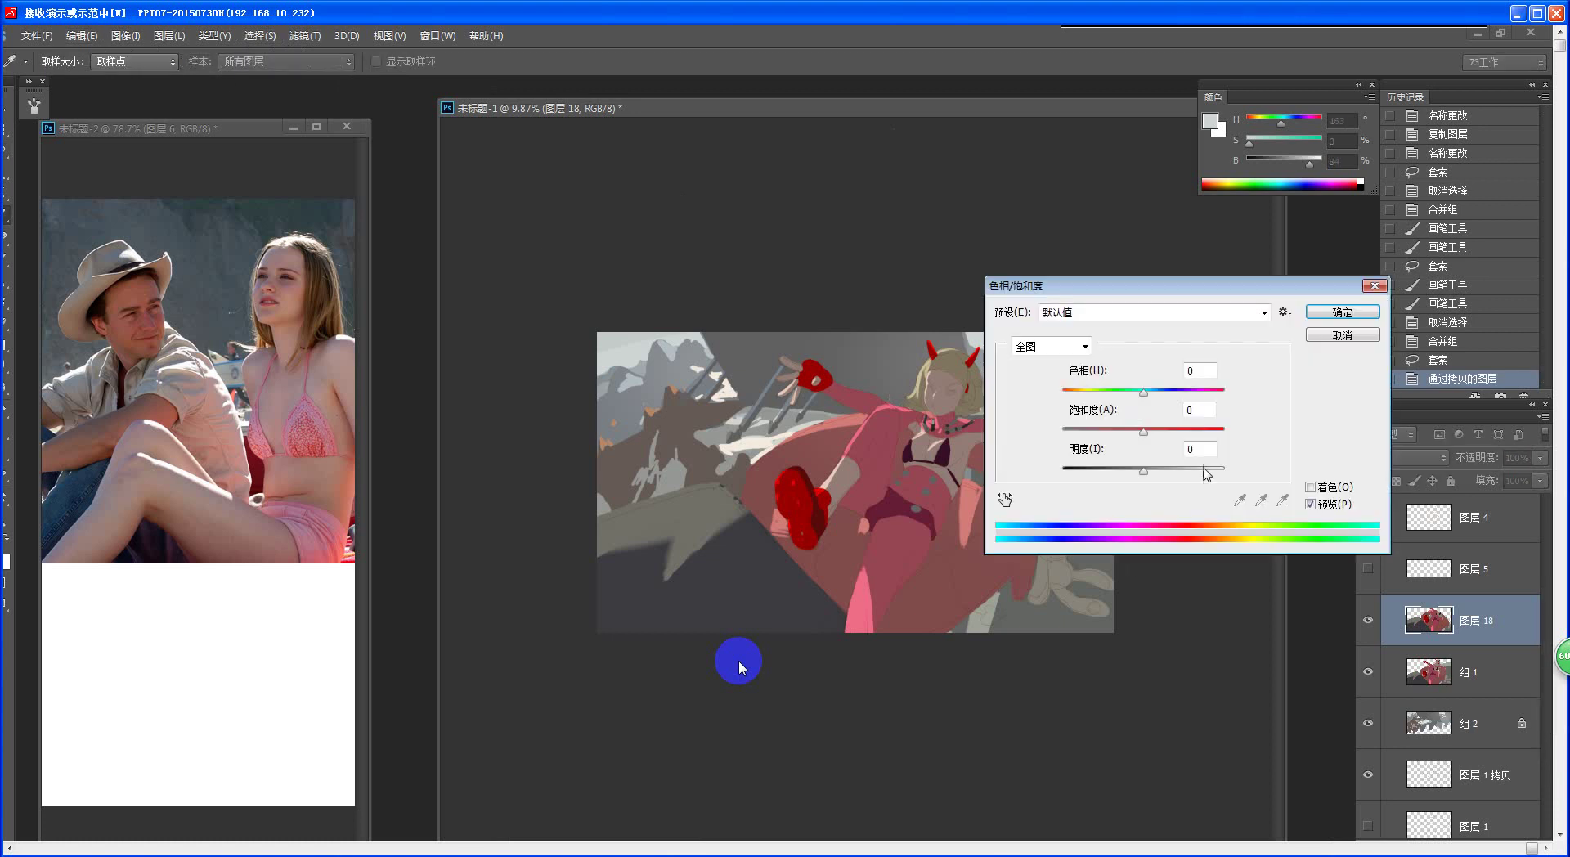
left_click_drag(1144, 471, 1157, 432)
left_click(1342, 311)
- Erase the upper parts of the darkened copy with a soft Eraser at size 2545 so the shading fades across the figure
key("e")
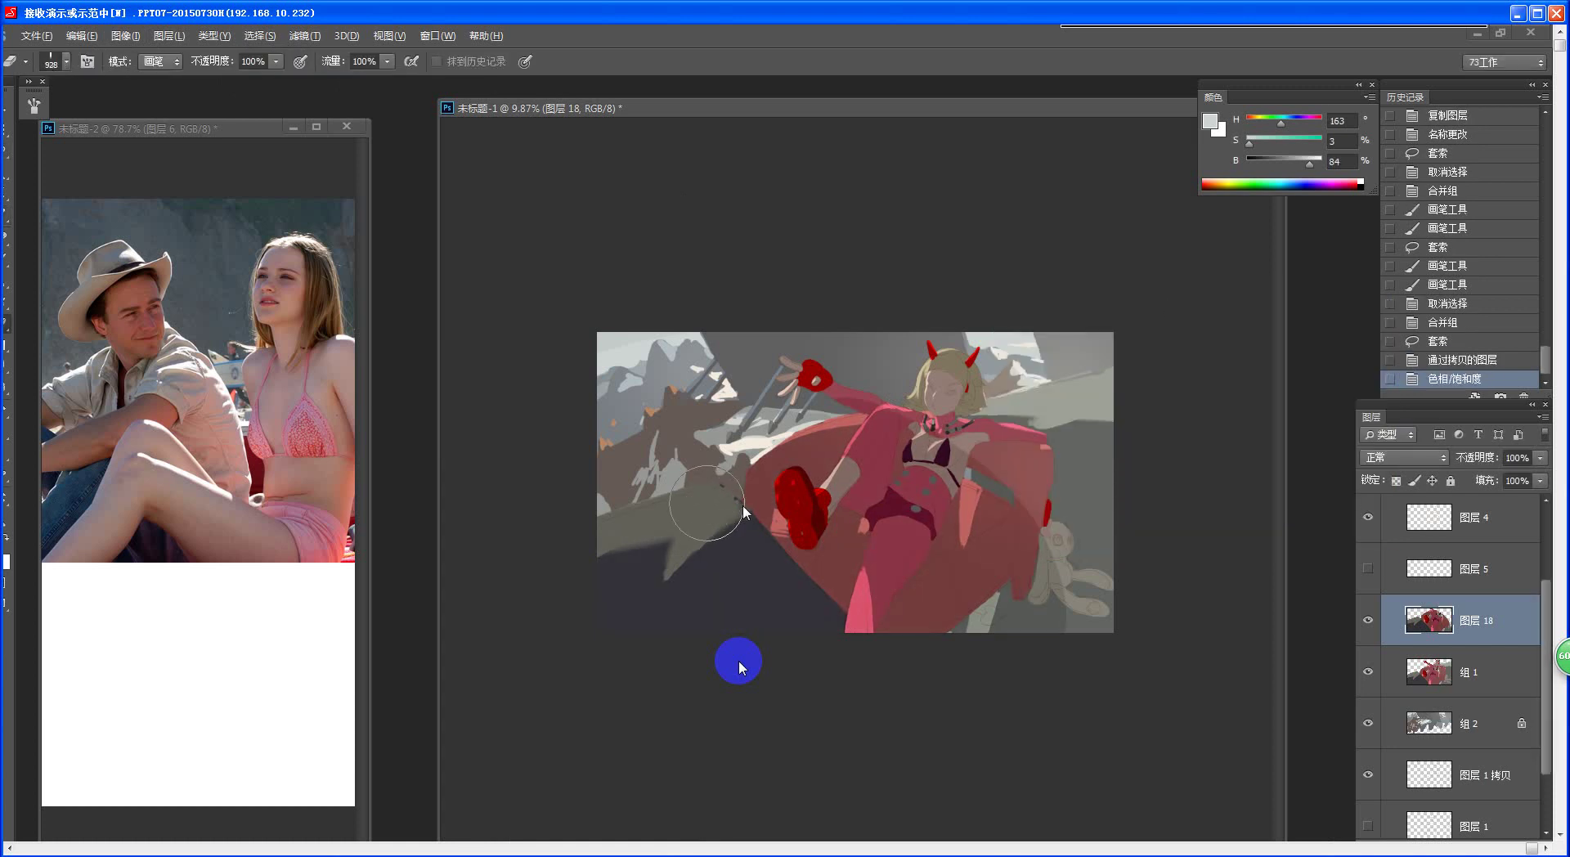
right_click(715, 467)
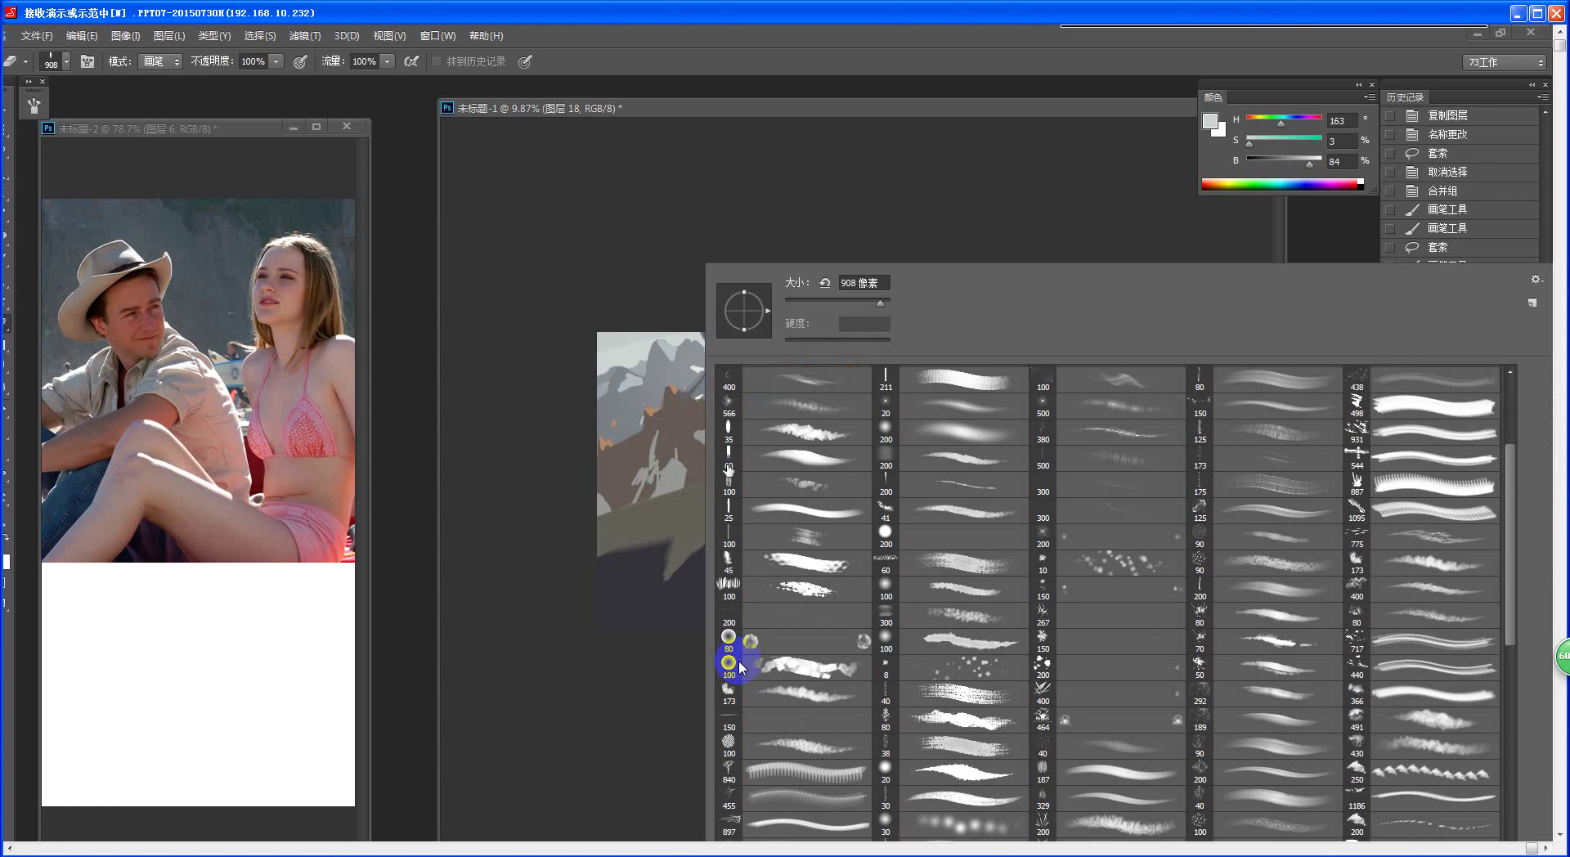
double_click(741, 666)
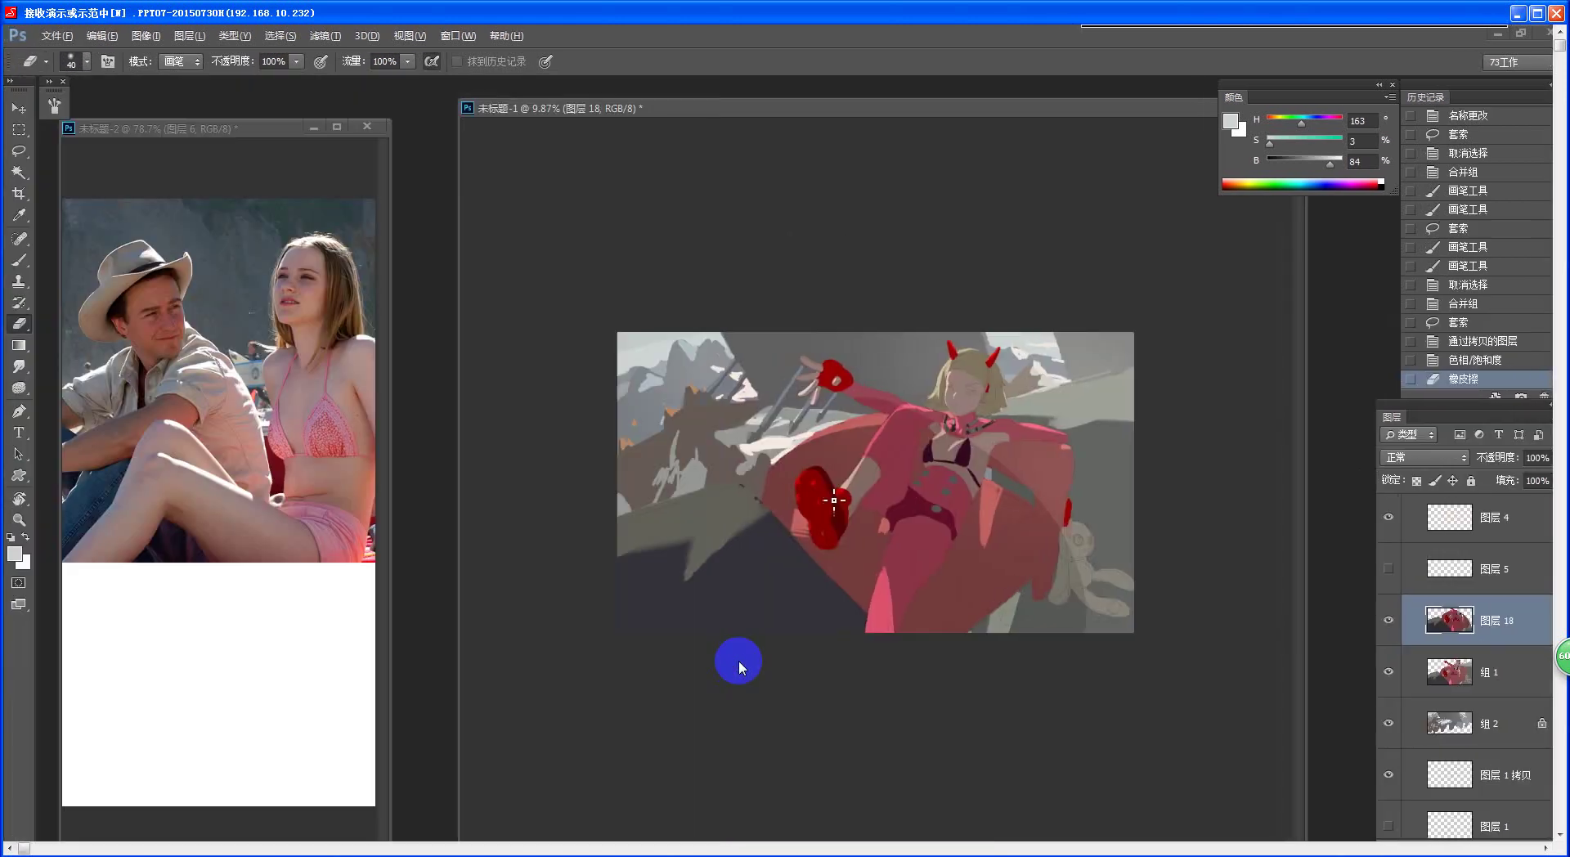
left_click_drag(834, 500, 924, 500)
left_click(958, 375)
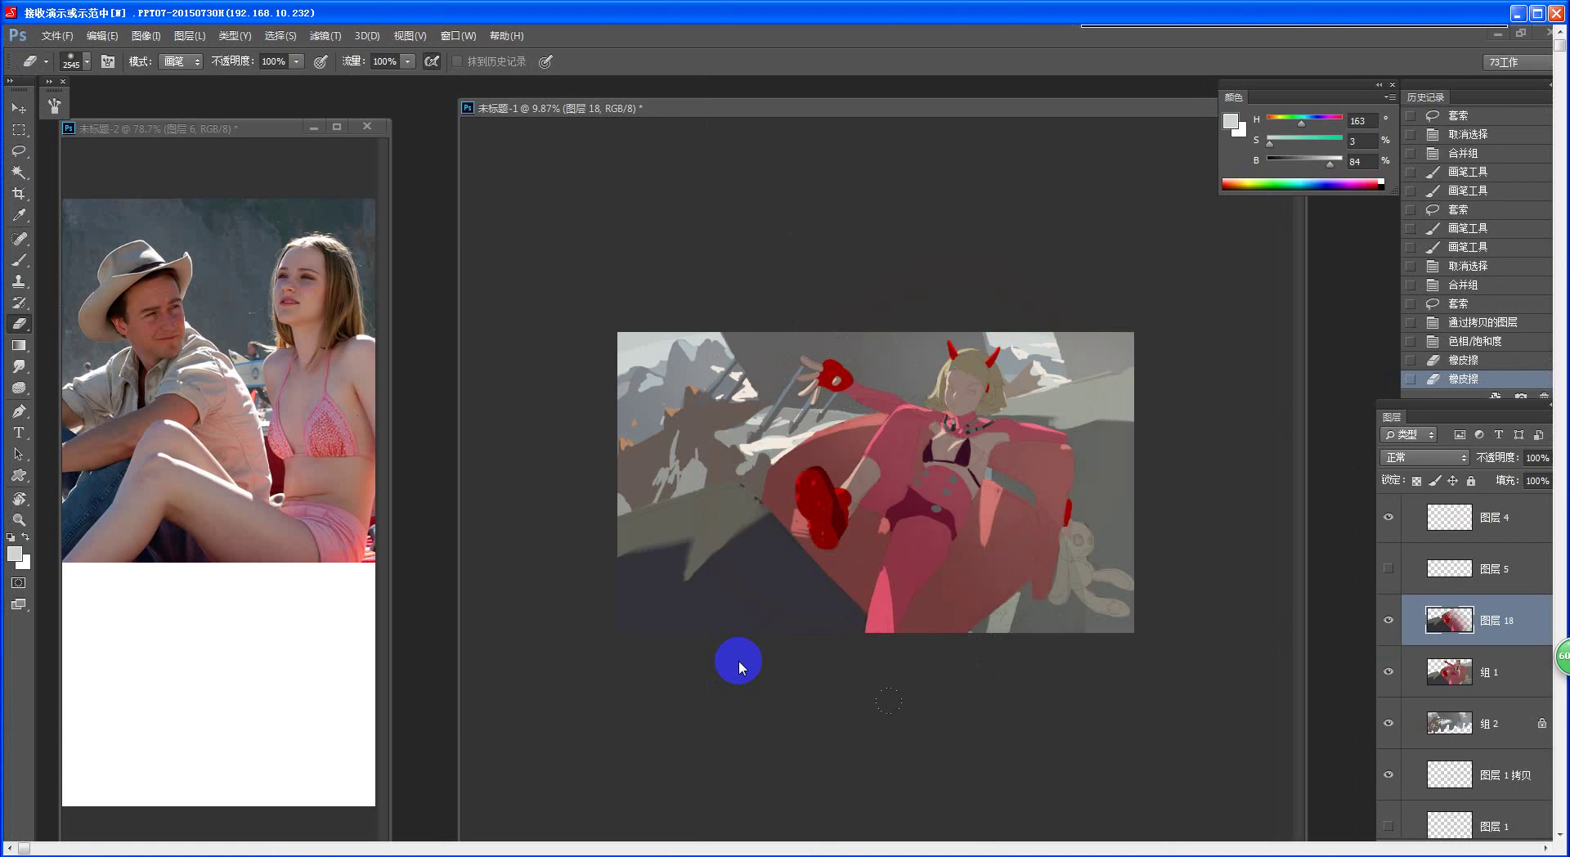
left_click(739, 667)
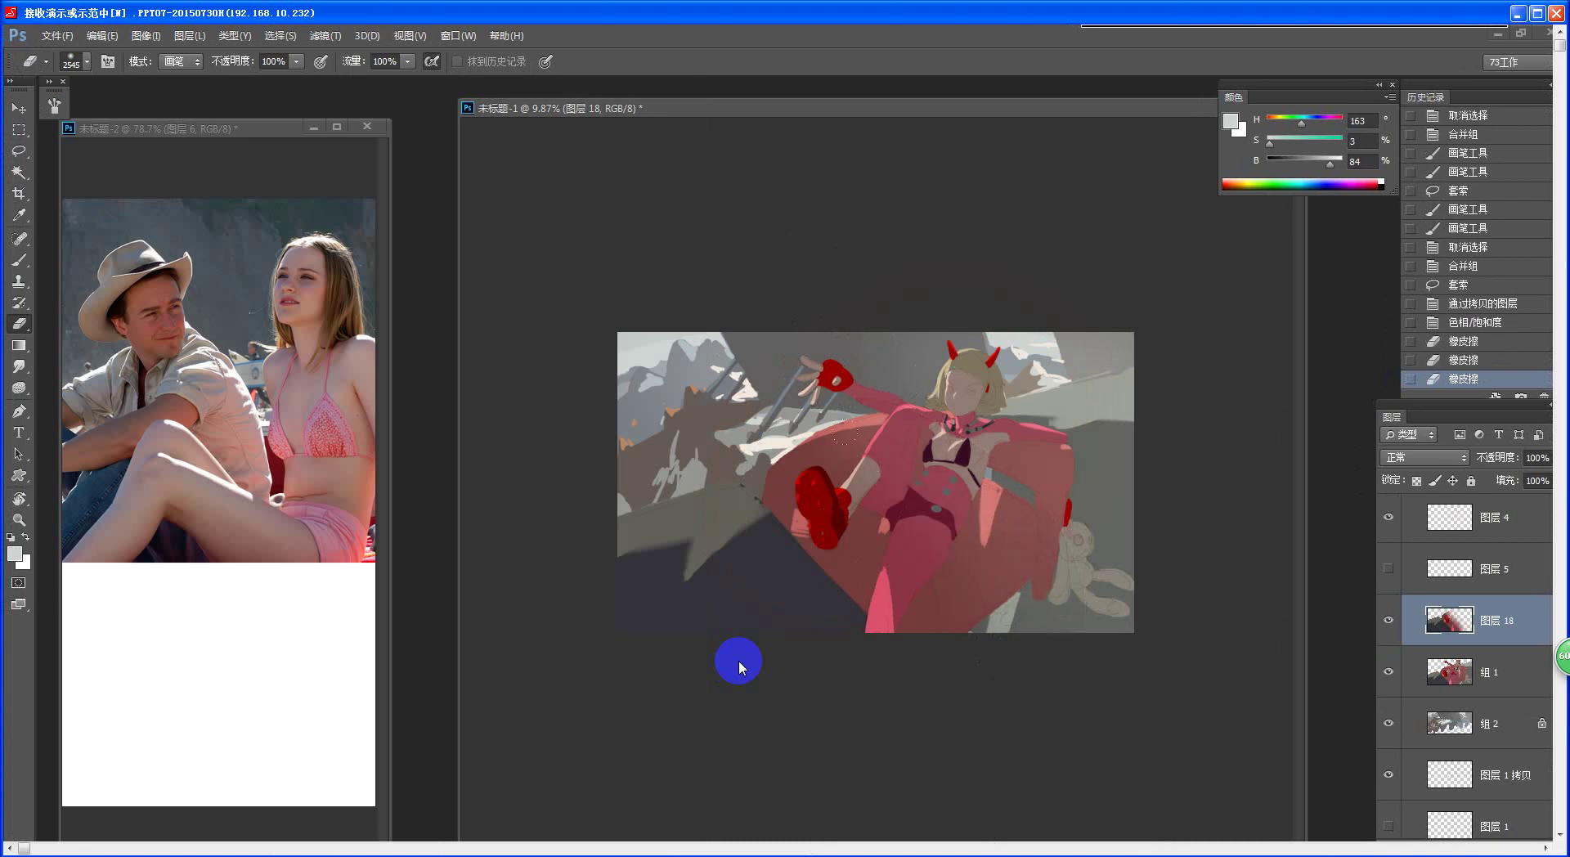
left_click(638, 431)
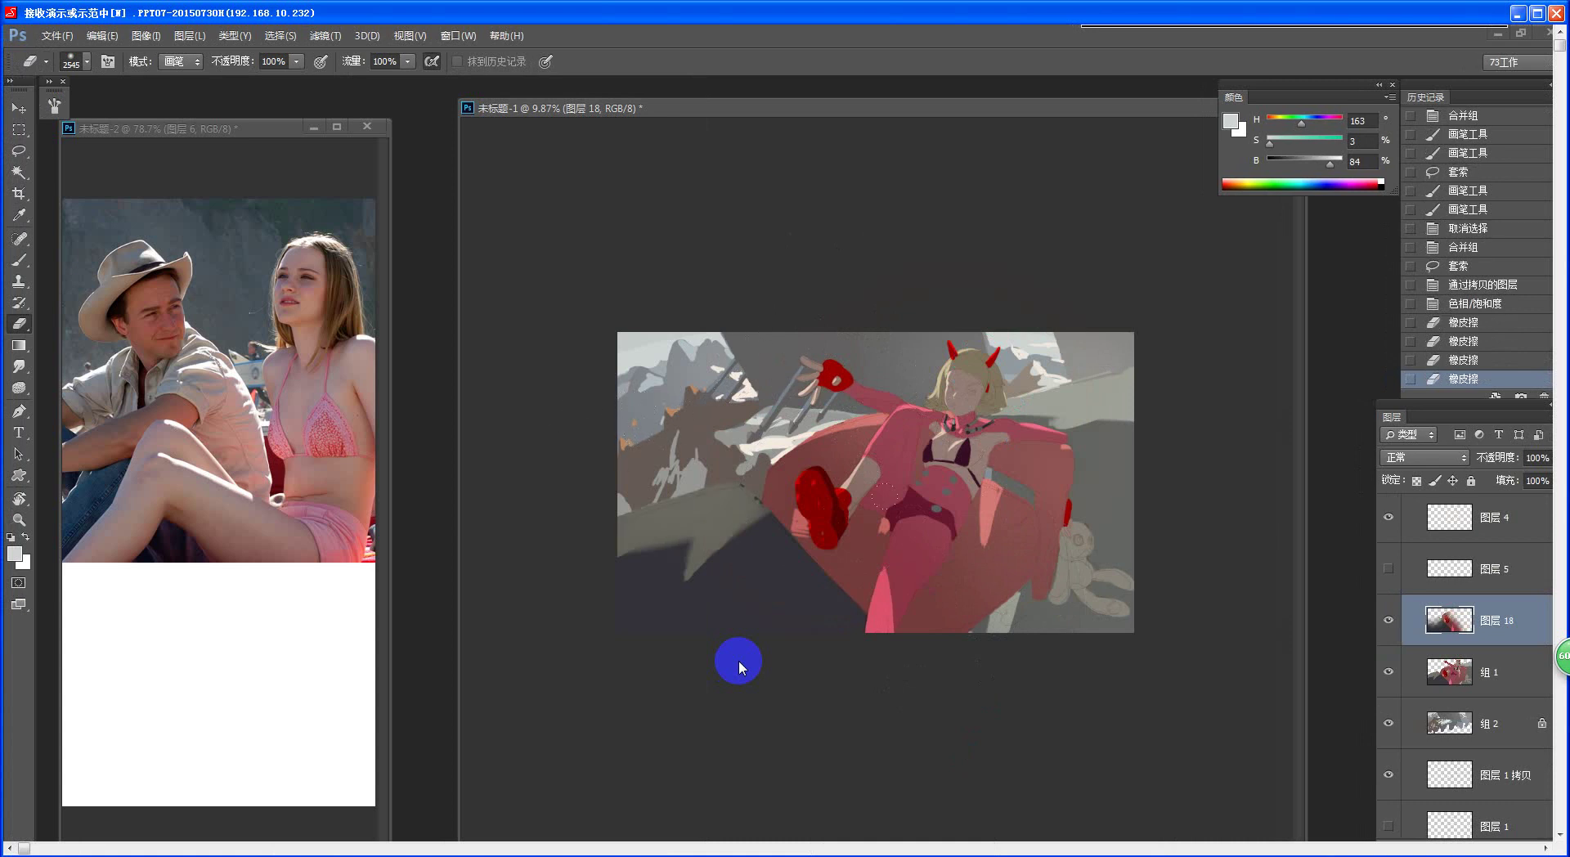
key("z")
left_click_drag(883, 495, 876, 638)
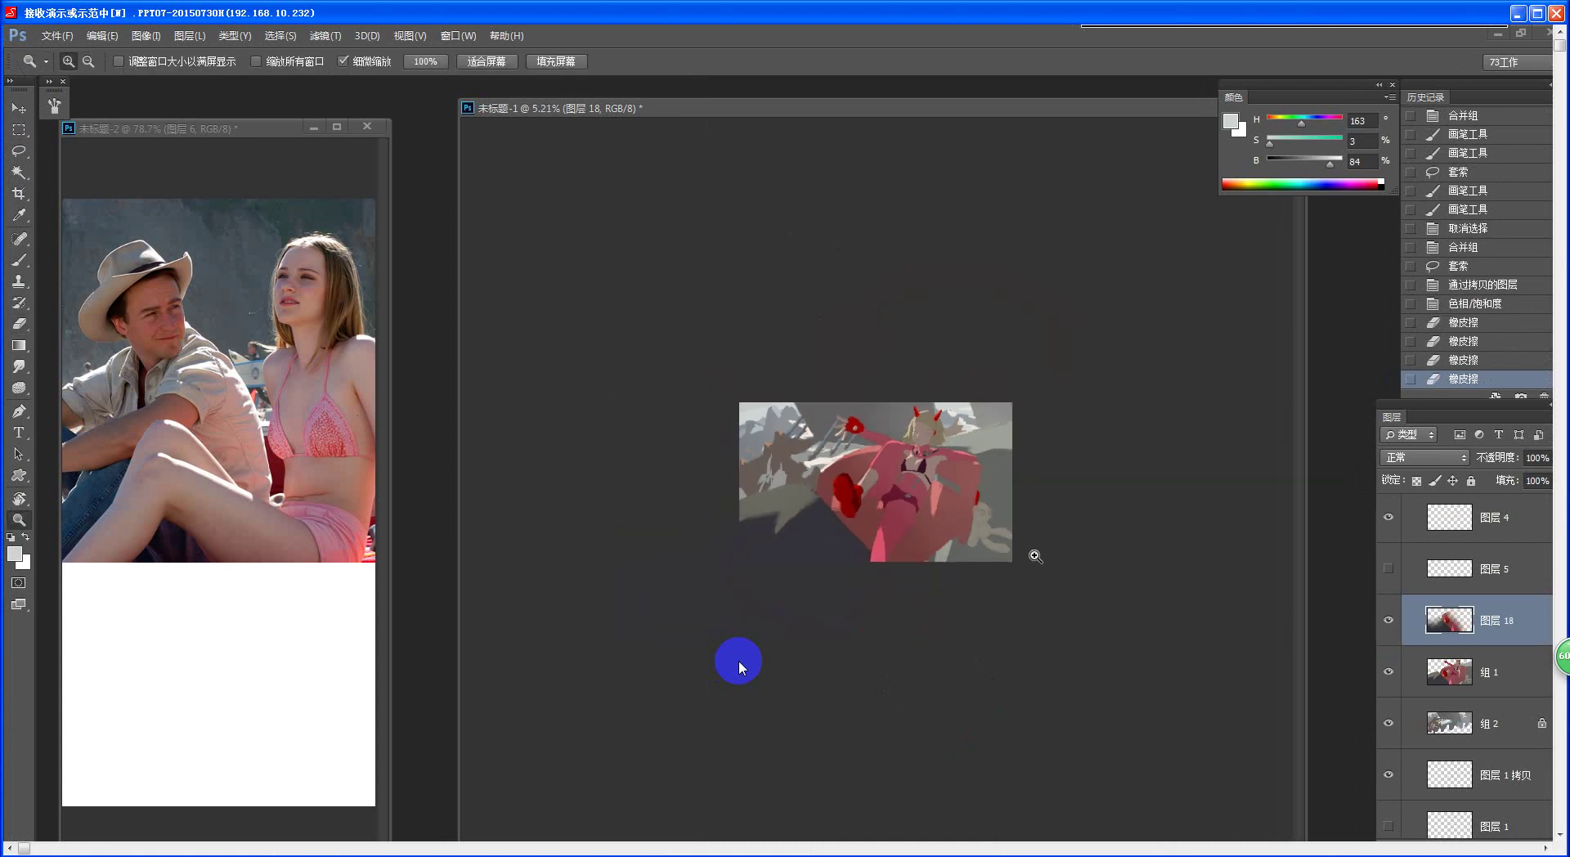
left_click_drag(1028, 516, 1065, 539)
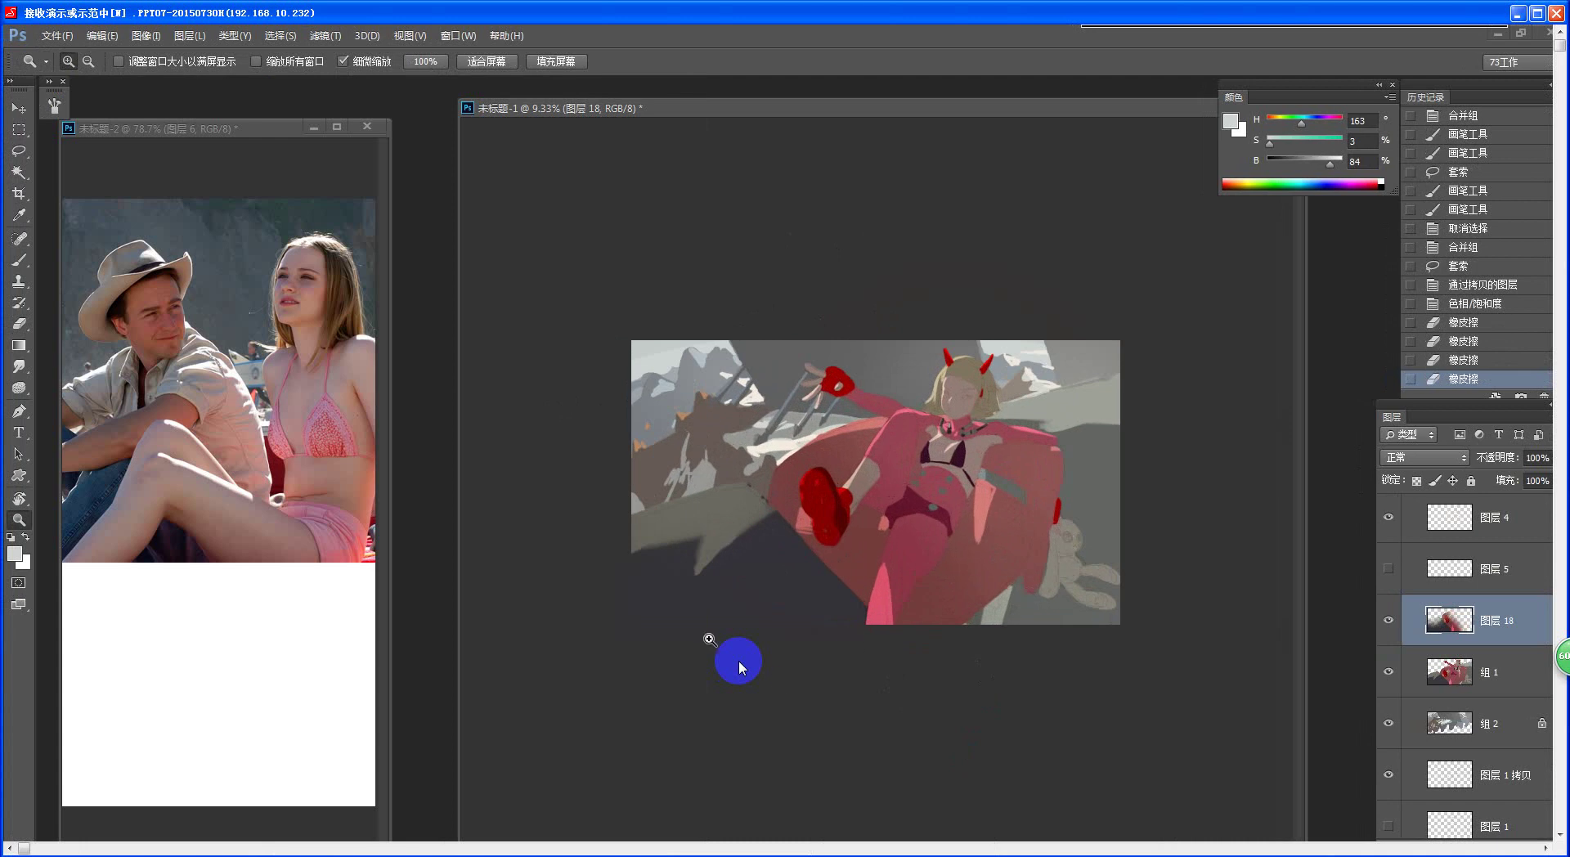
- Brush a pale spot on the dark foreground and a diagonal light-direction arrow across the figure at size 188, and undo the strokes
key("b")
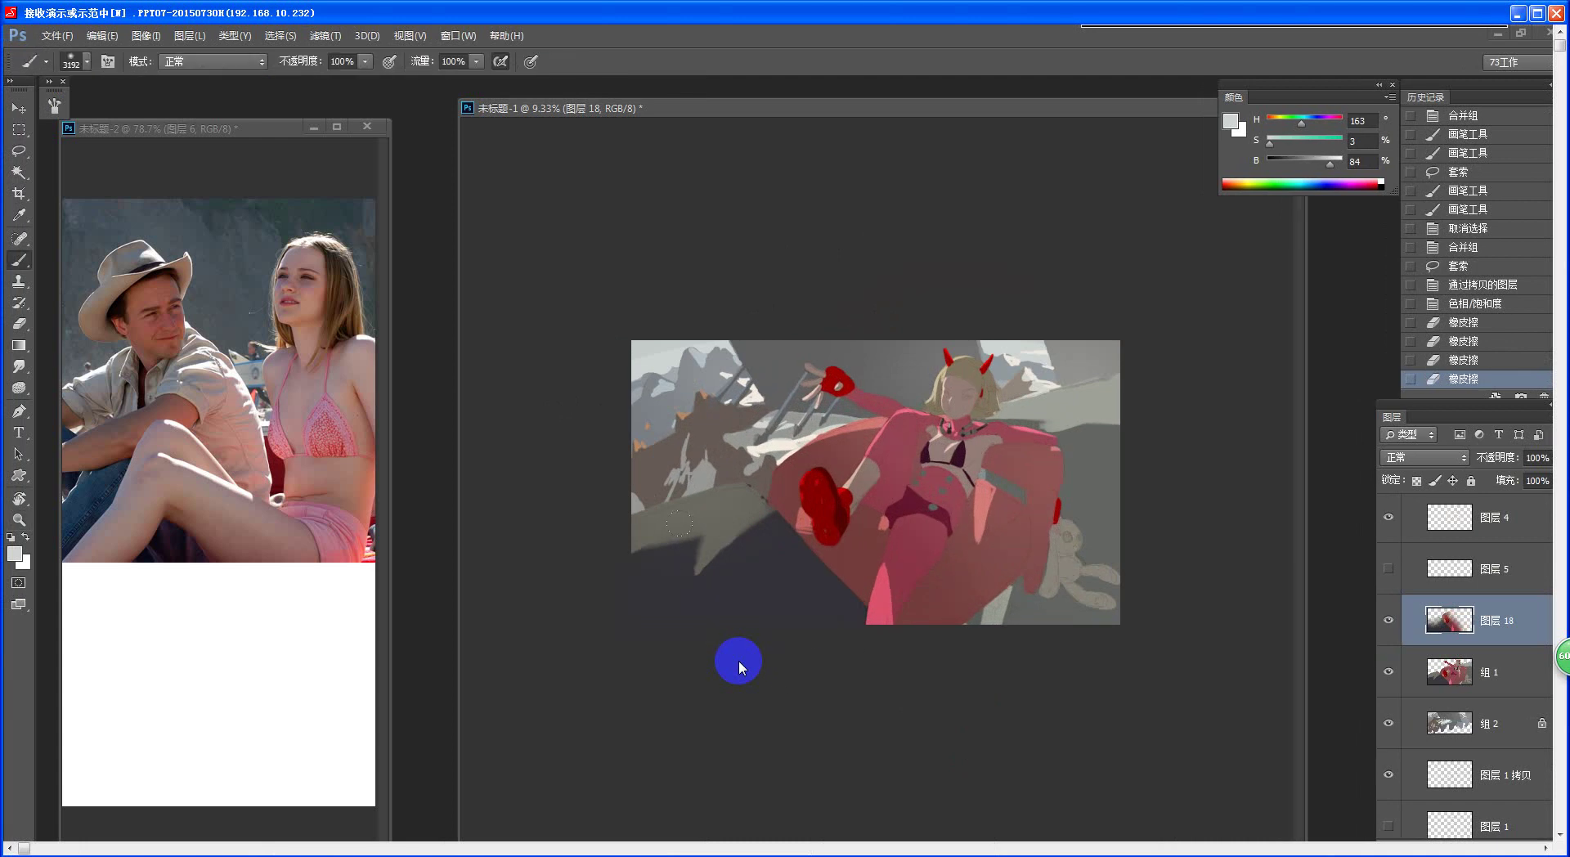
key("z")
left_click_drag(681, 543, 583, 497)
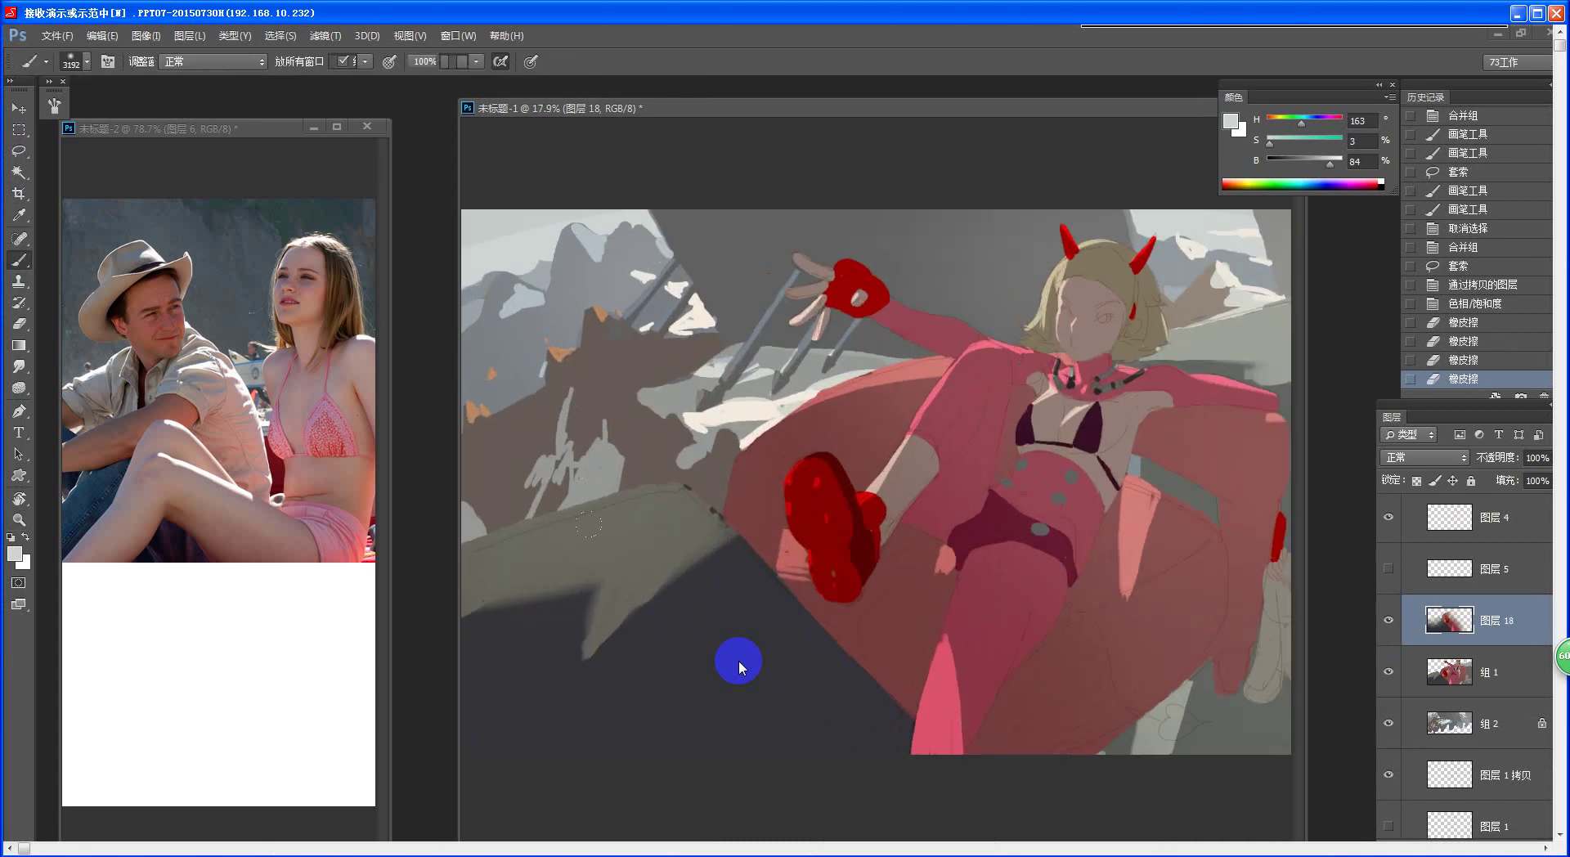
left_click_drag(738, 661, 574, 672)
left_click_drag(694, 741, 721, 716)
key("z")
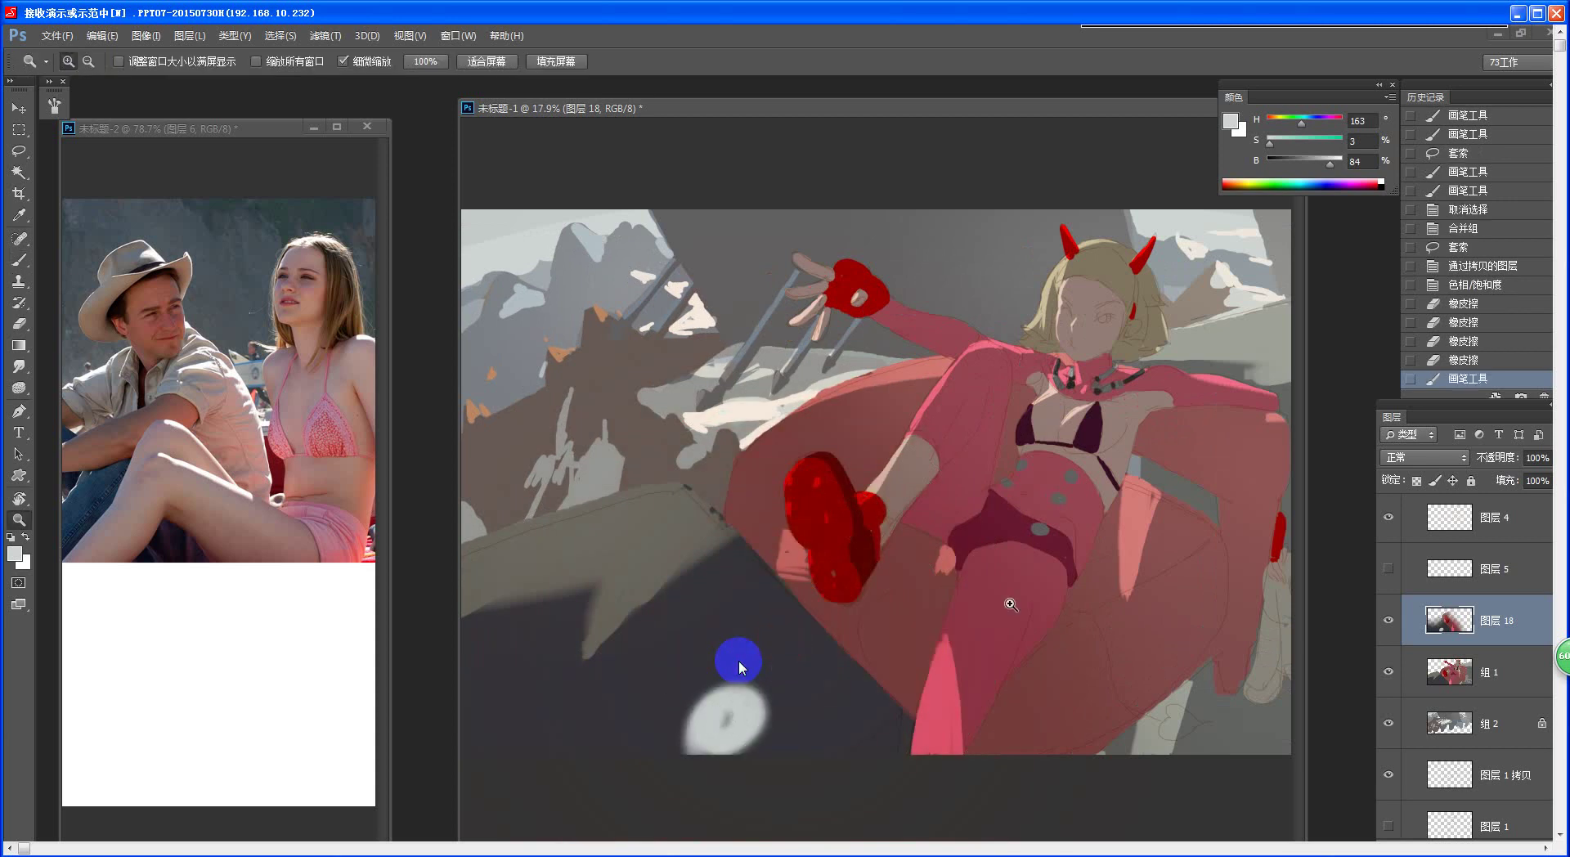
left_click_drag(981, 626, 918, 623)
mouse_move(783, 597)
left_mouse_down()
mouse_move(1052, 409)
mouse_move(1023, 402)
mouse_move(1059, 443)
left_mouse_up()
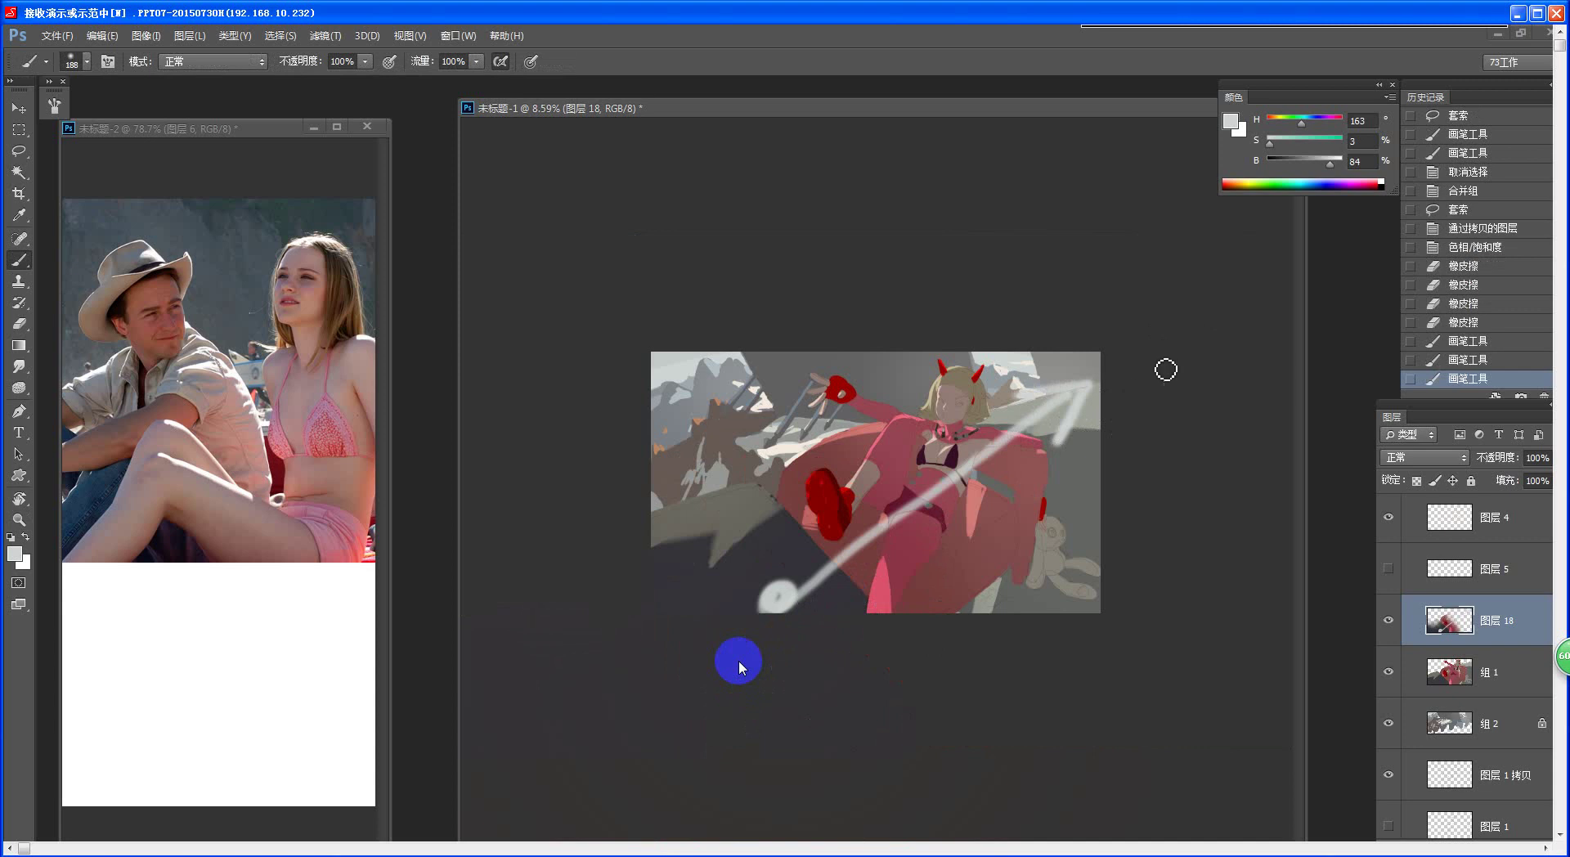
key("ctrl+z")
key("ctrl+alt+z")
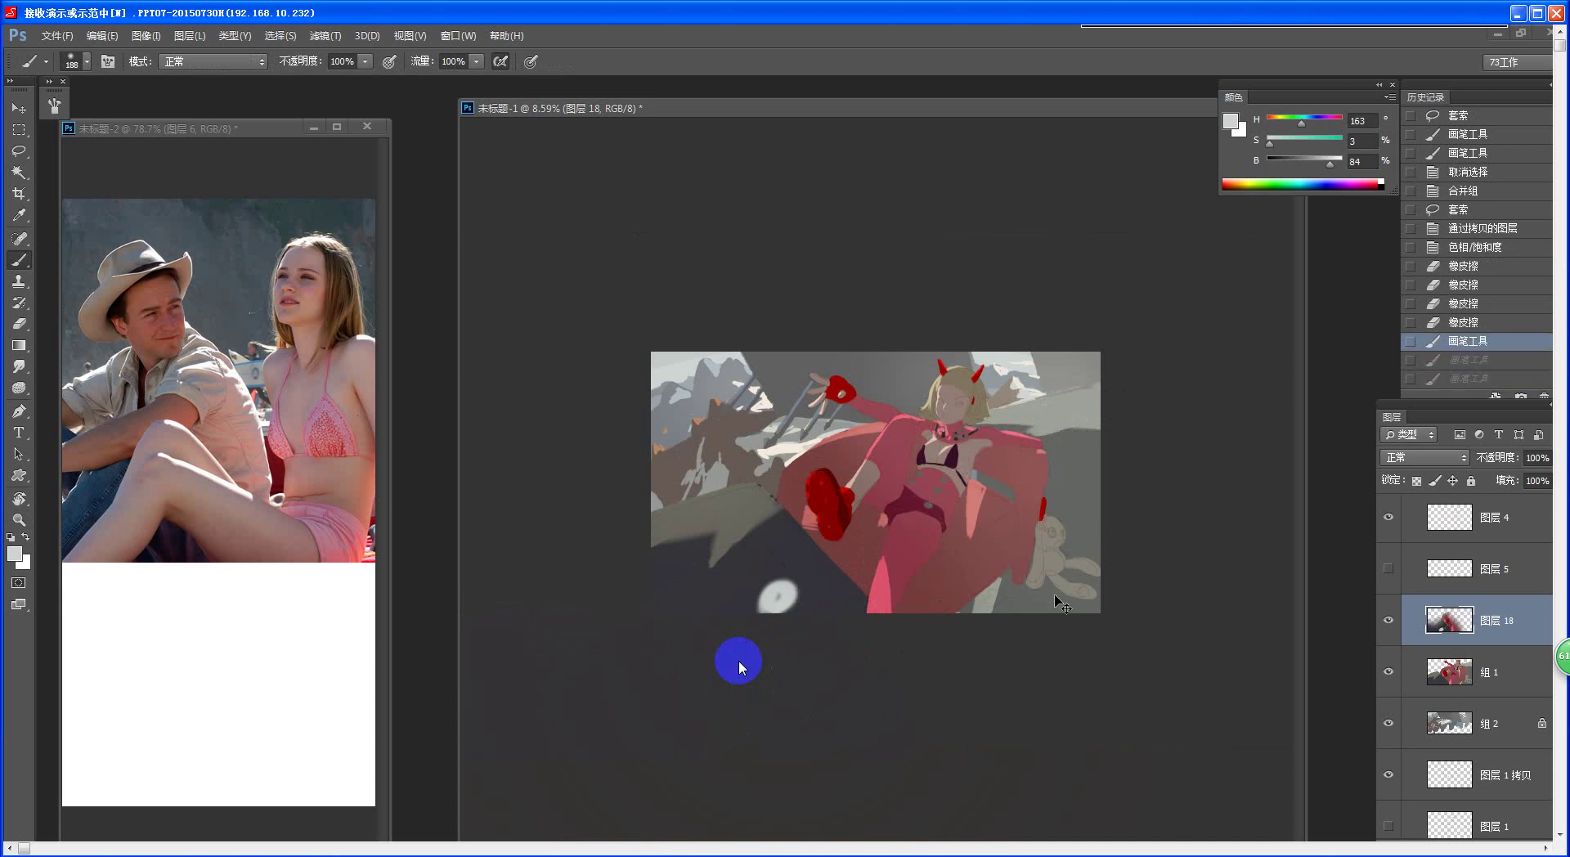
key("ctrl+alt+z")
- Merge the darkened copy down into 组 1 and lock that layer's transparent pixels
key("ctrl+e")
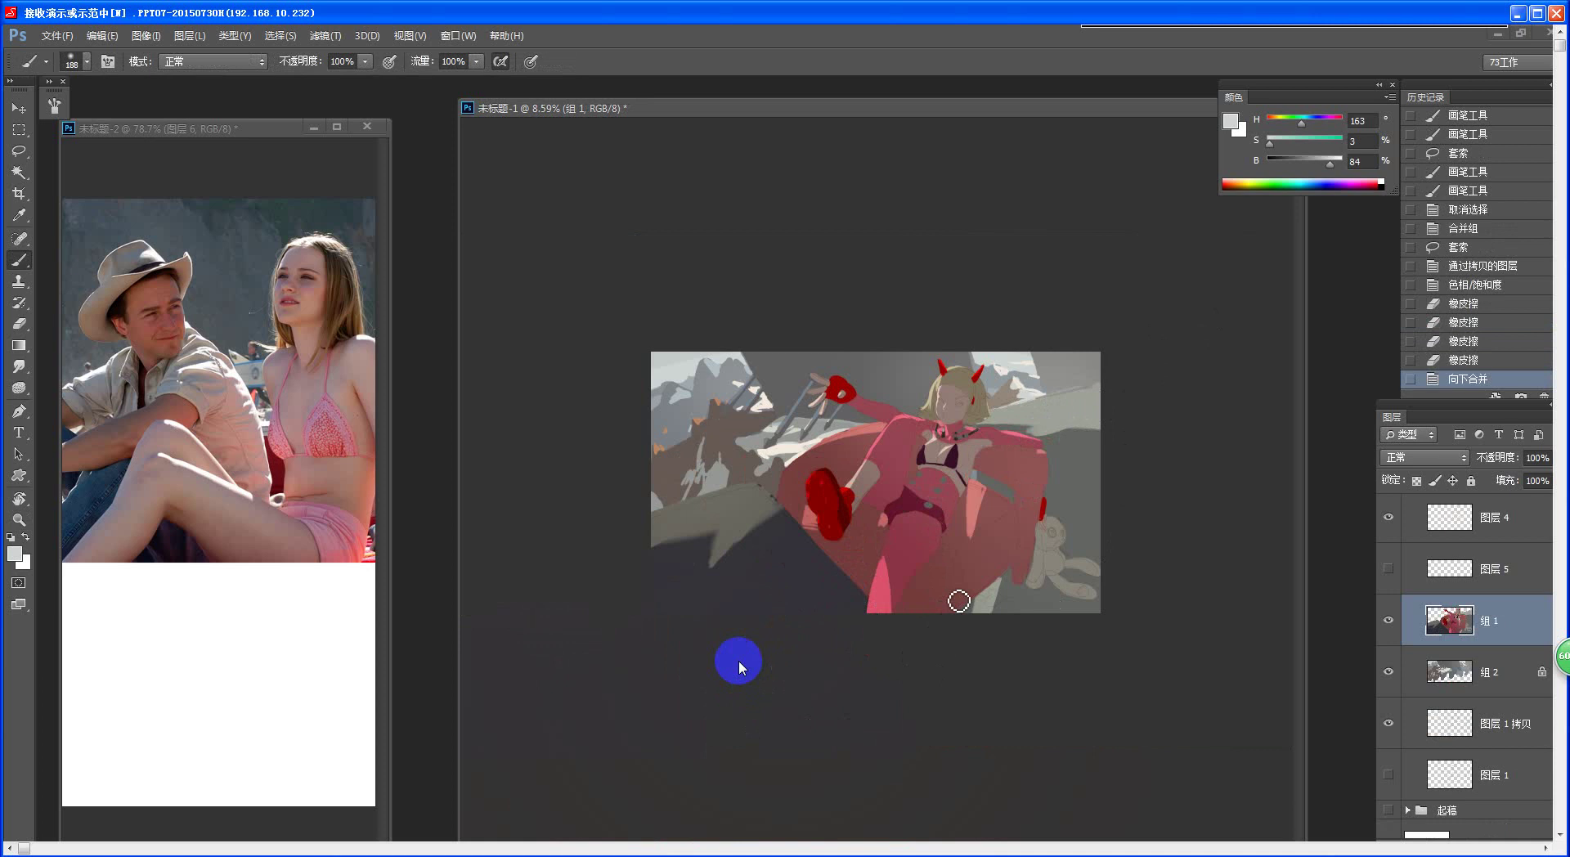
key("/")
- Prepare the Gradient tool with the foreground-to-transparent preset (前景色到透明渐变) and the Multiply (正片叠底) blend mode
key("g")
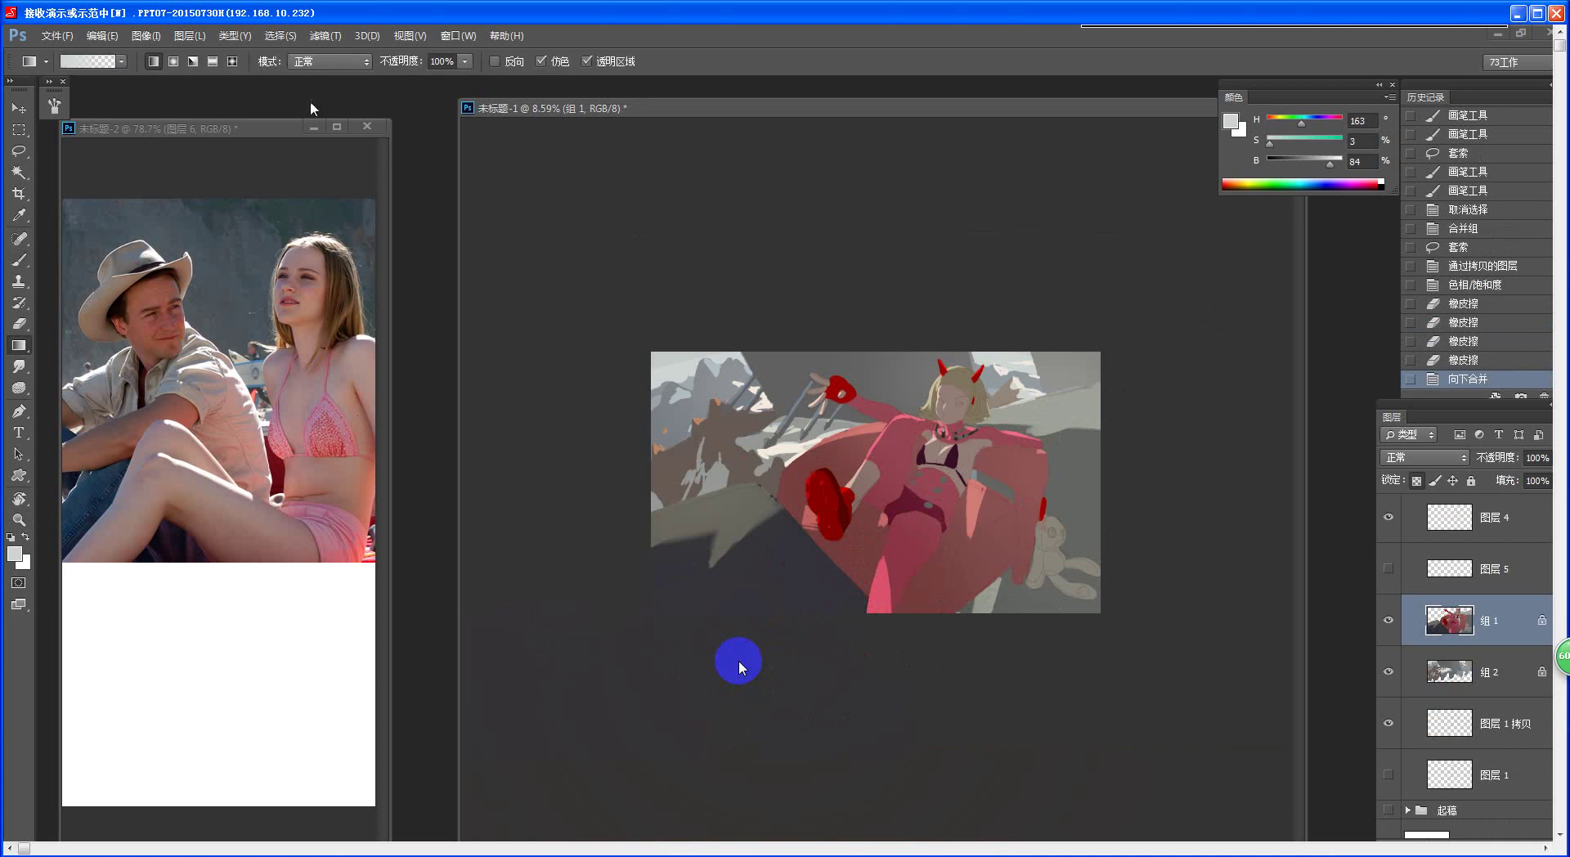
right_click(18, 345)
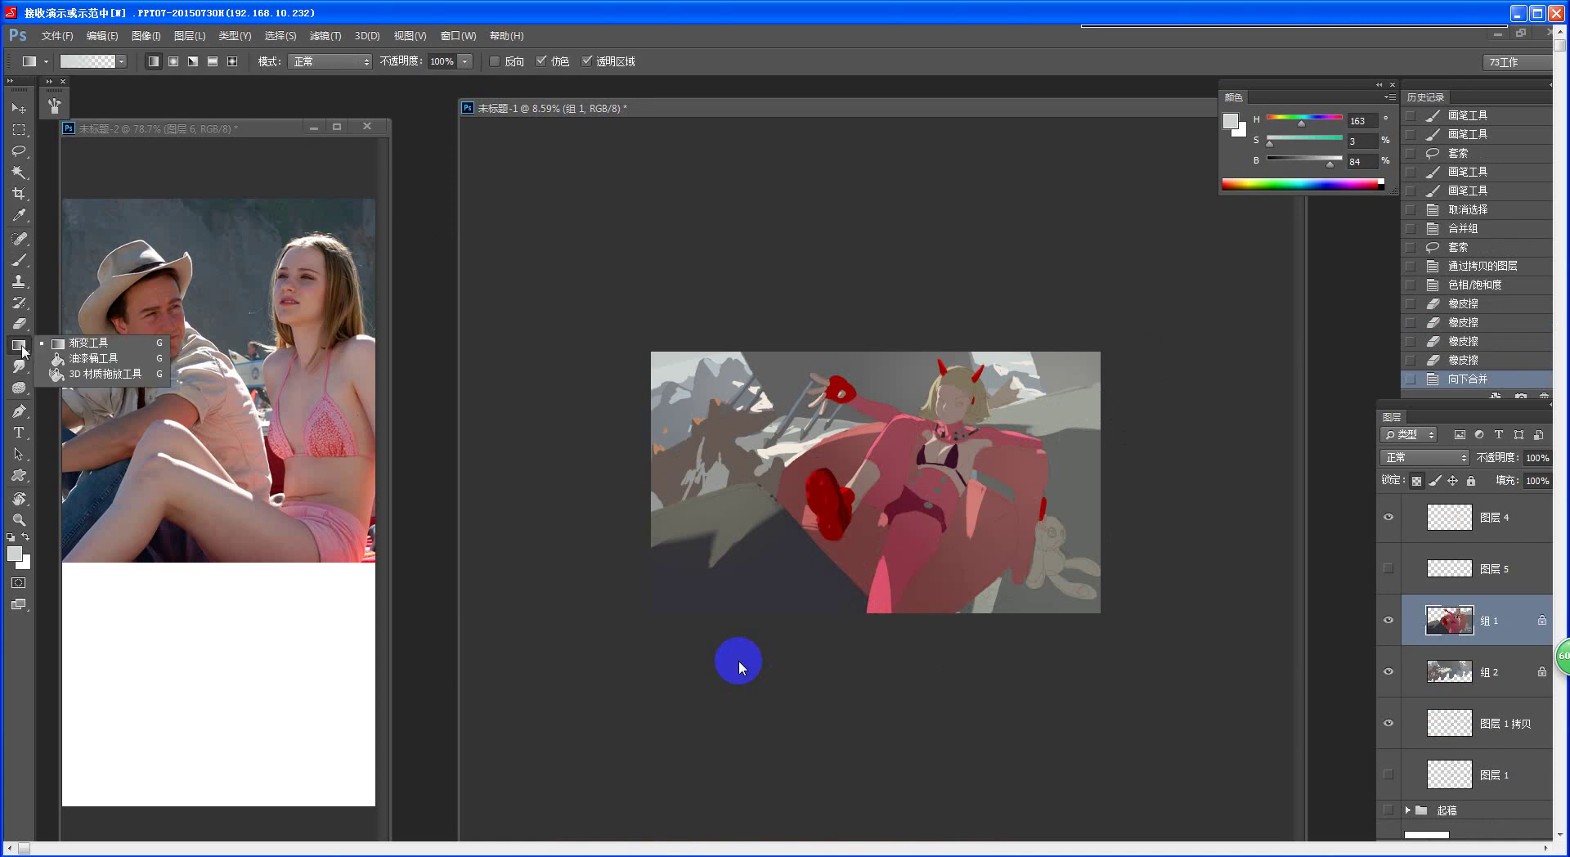
left_click(72, 347)
left_click(90, 61)
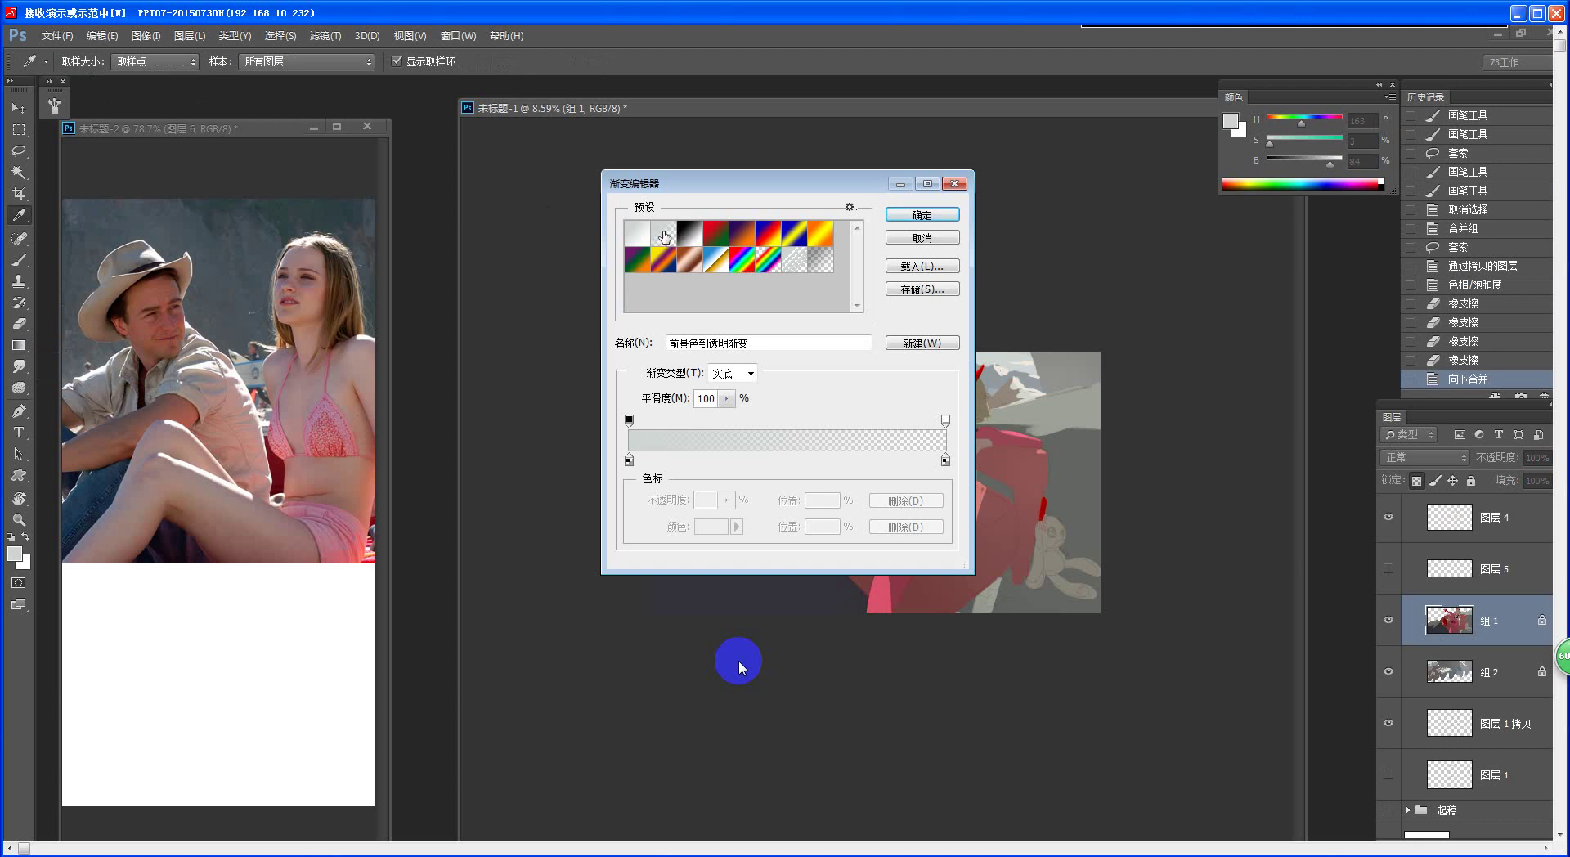
left_click(922, 214)
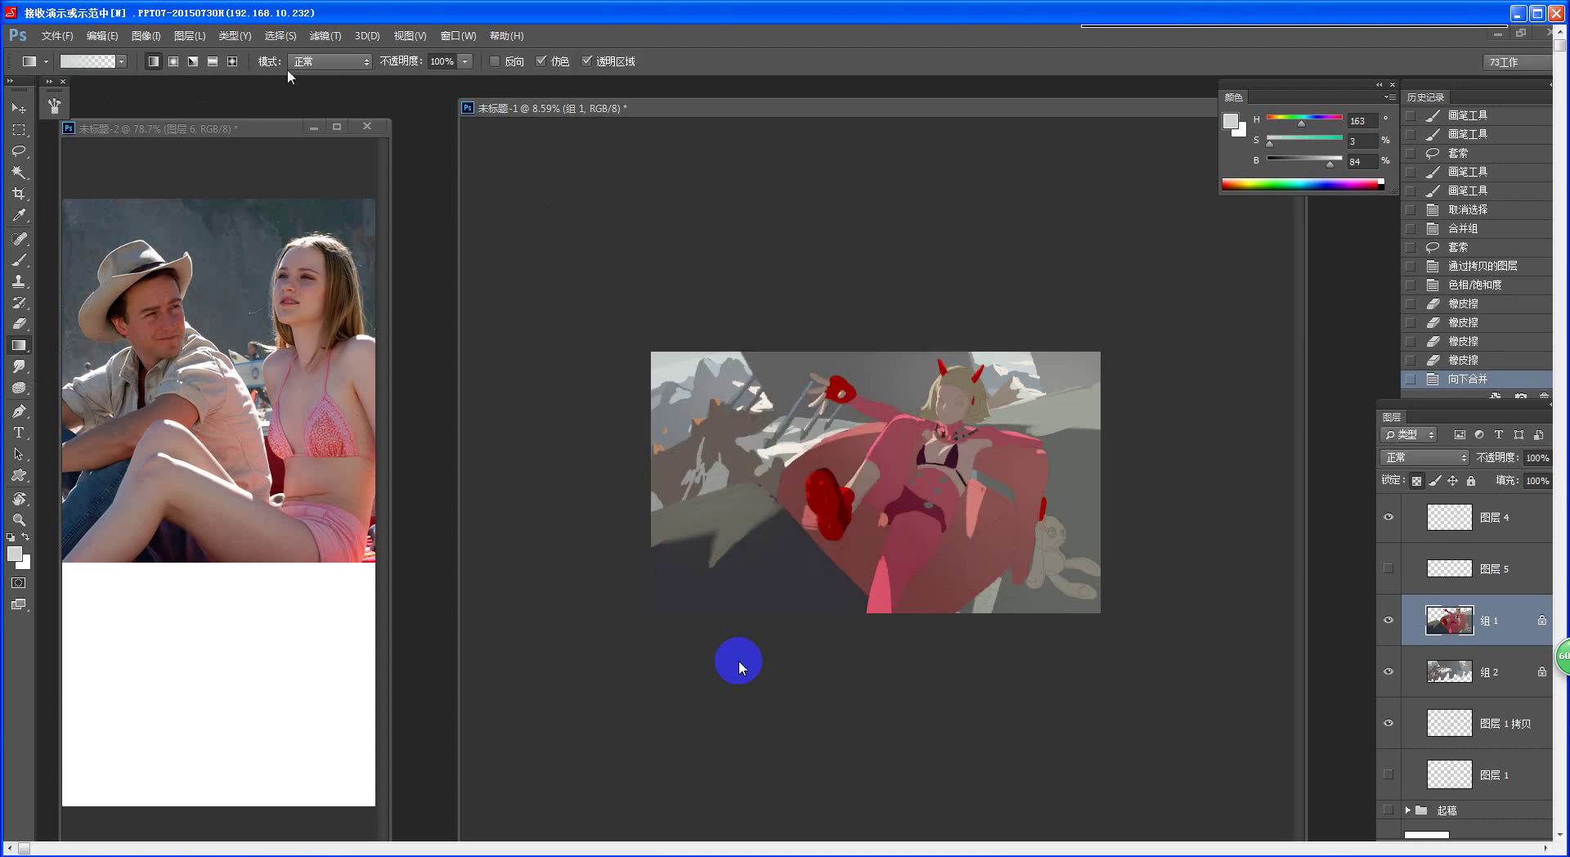
left_click(326, 56)
left_click(311, 155)
- Set the foreground colour to a dark slate blue (H 202, S 43, B 34)
left_click(14, 554)
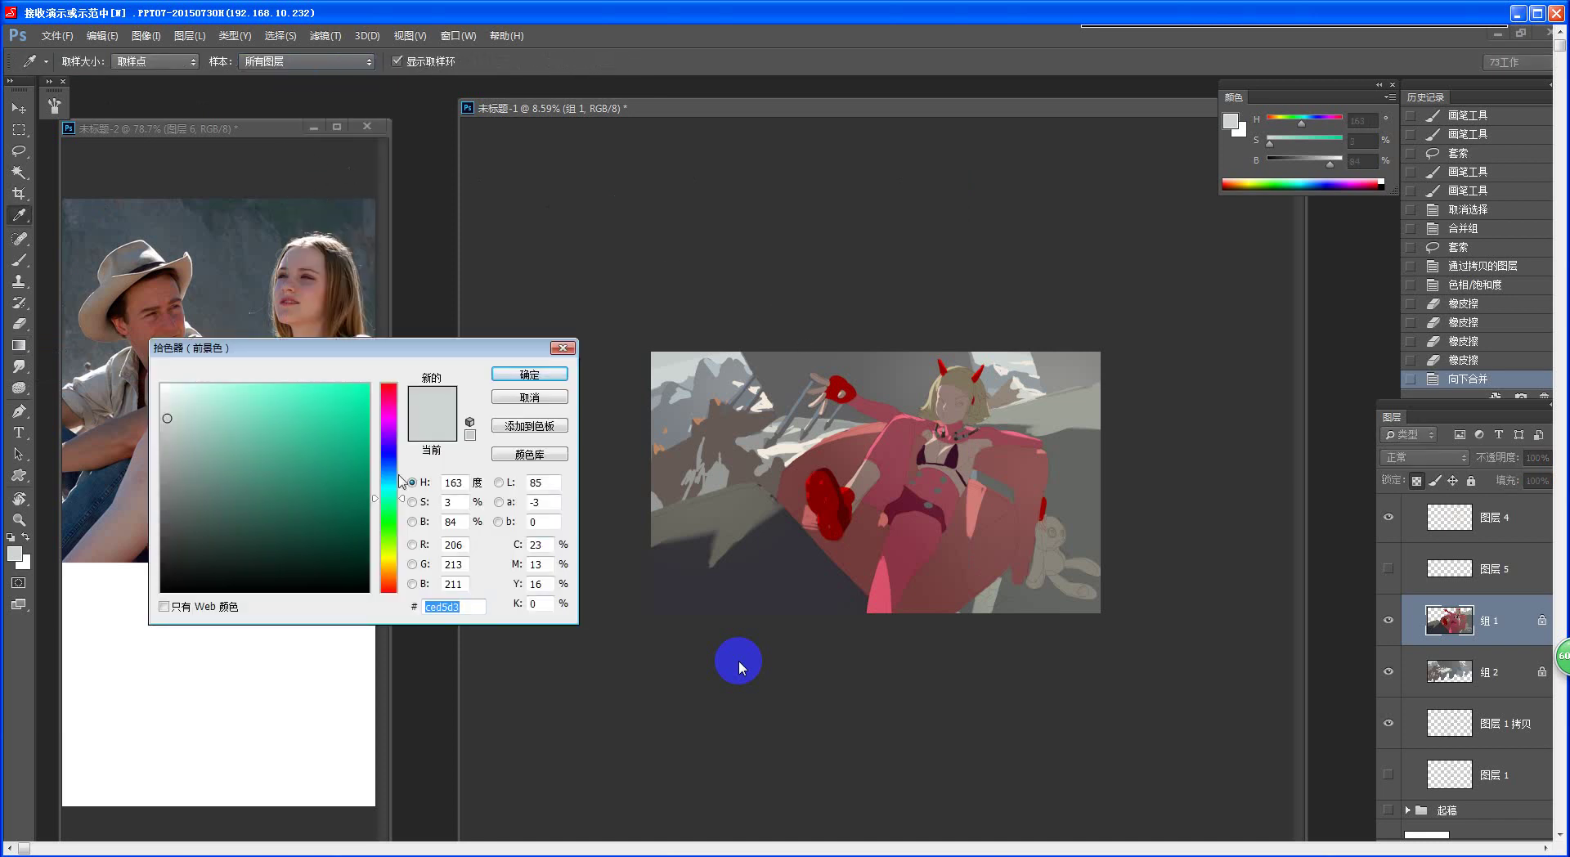
mouse_move(214, 520)
left_mouse_down()
mouse_move(314, 504)
mouse_move(250, 522)
left_mouse_up()
left_click(529, 374)
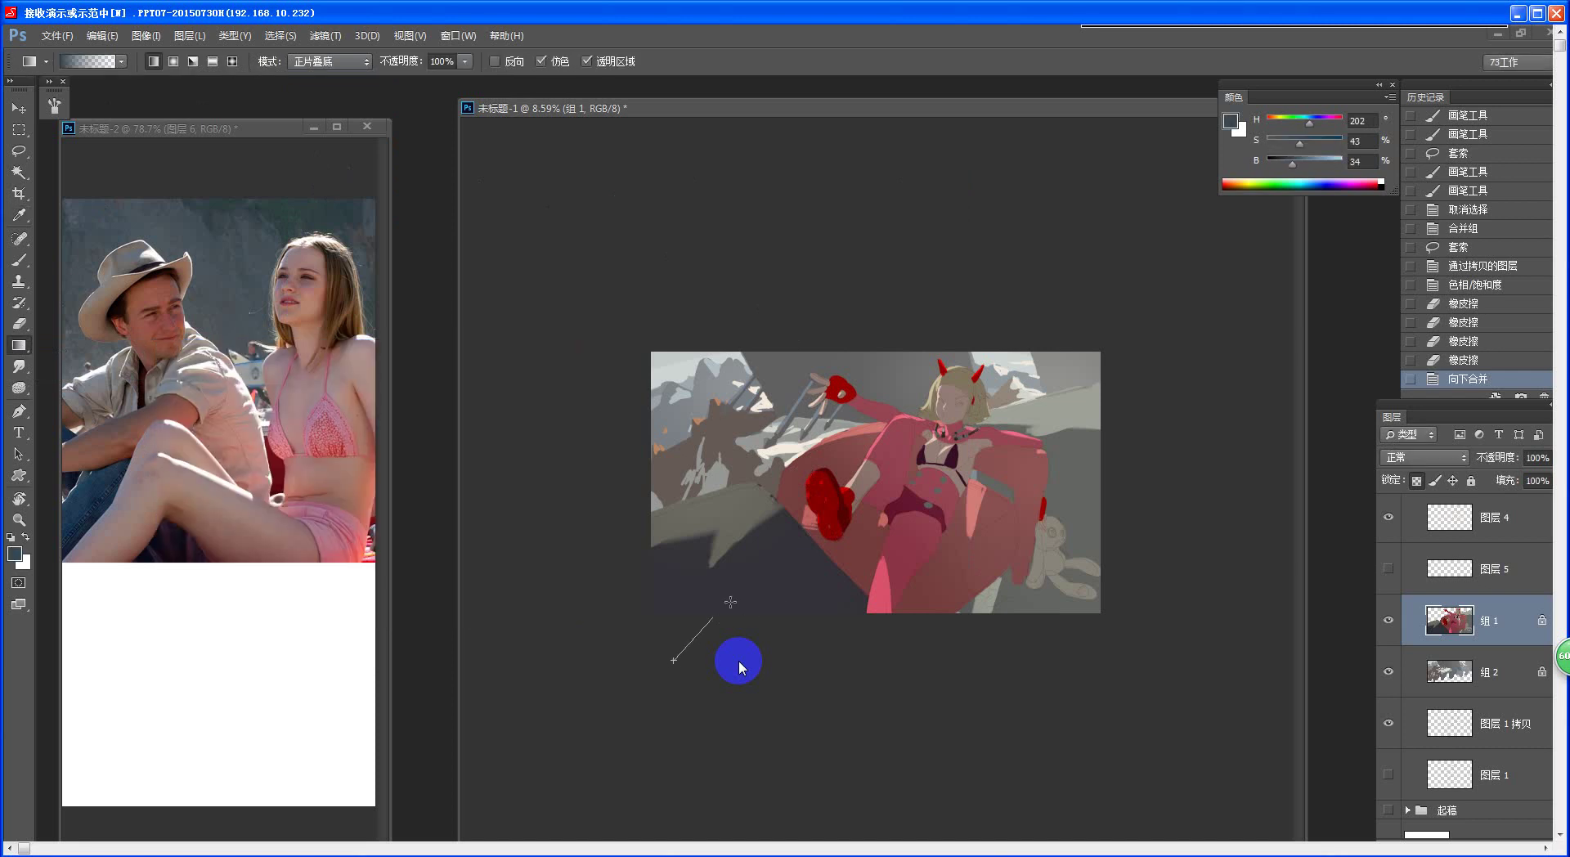
- Lay a dark blue-gray gradient at 30% opacity over the shadowed foreground ground on layer 组 1, undoing the unwanted trial passes
left_click_drag(692, 642, 850, 495)
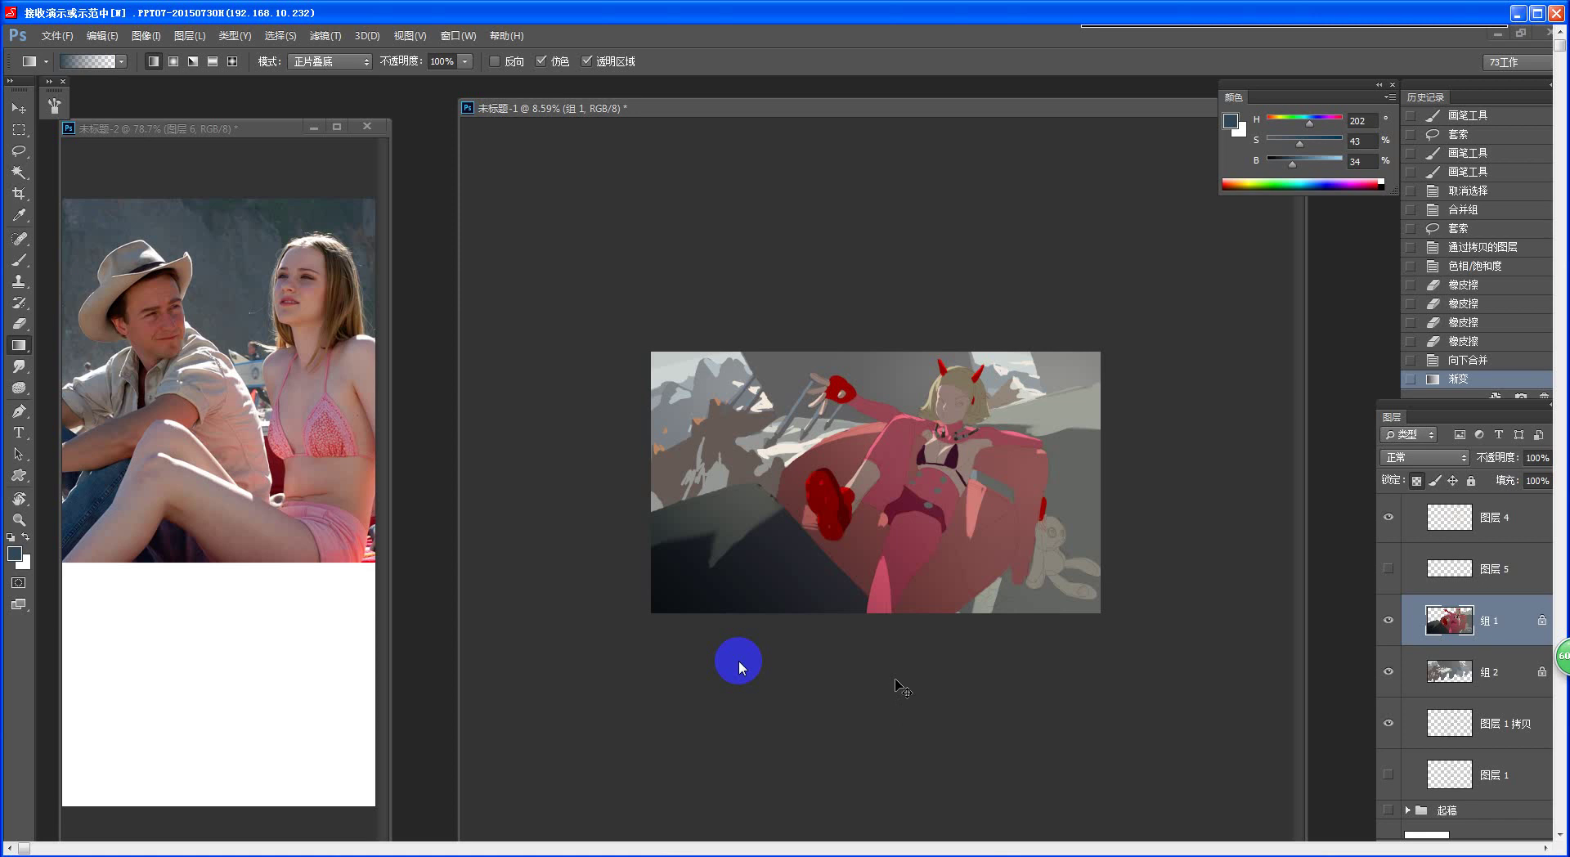
key("ctrl+z")
key("3")
left_click_drag(652, 745, 1055, 314)
key("ctrl+z")
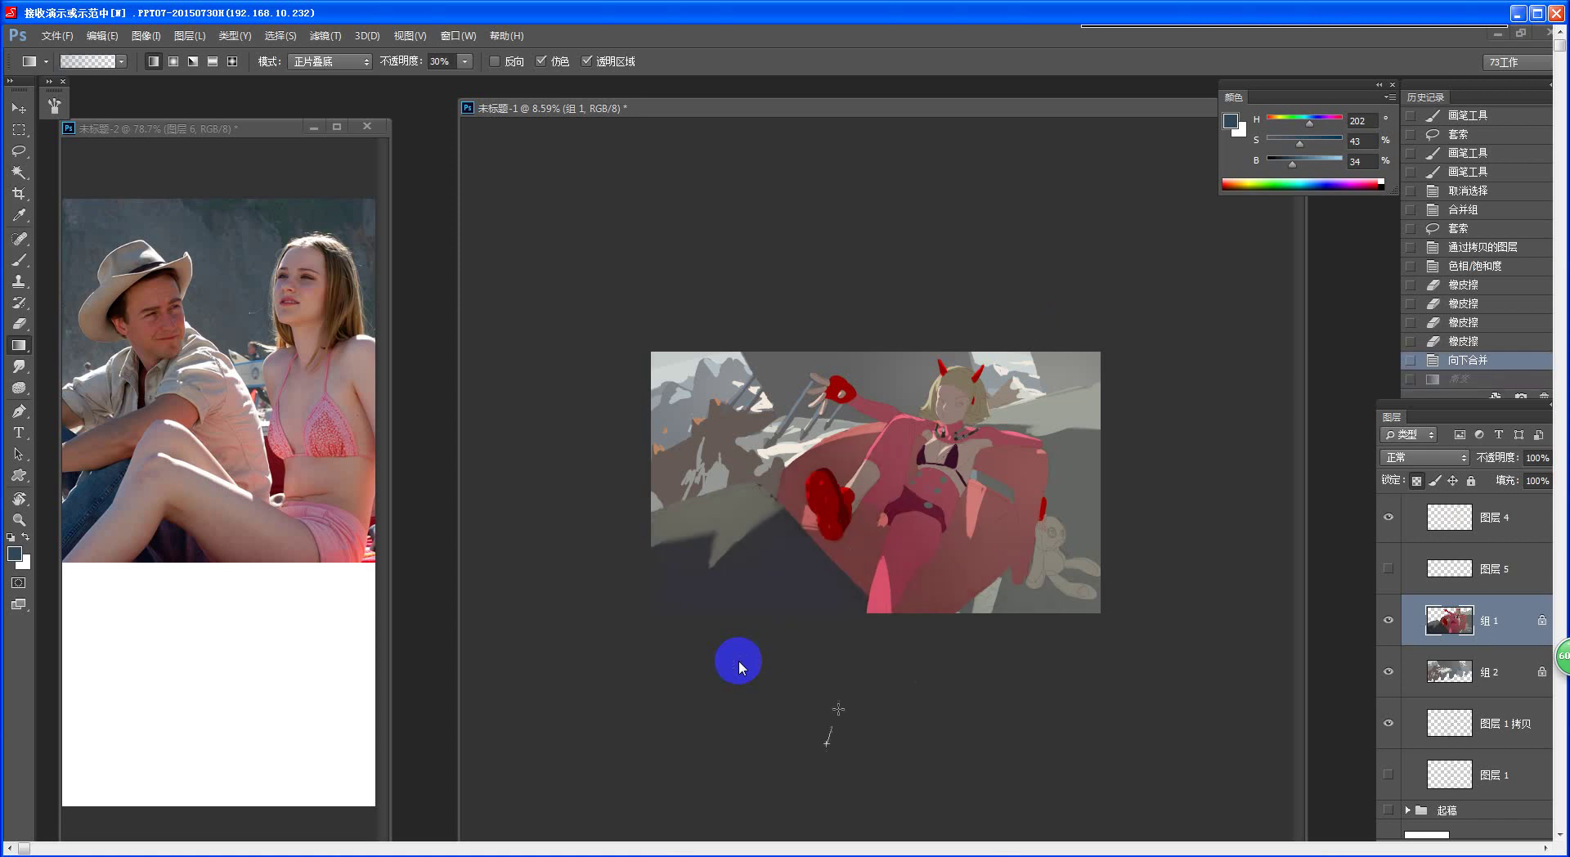
left_click_drag(826, 740, 941, 485)
left_click_drag(667, 751, 818, 555)
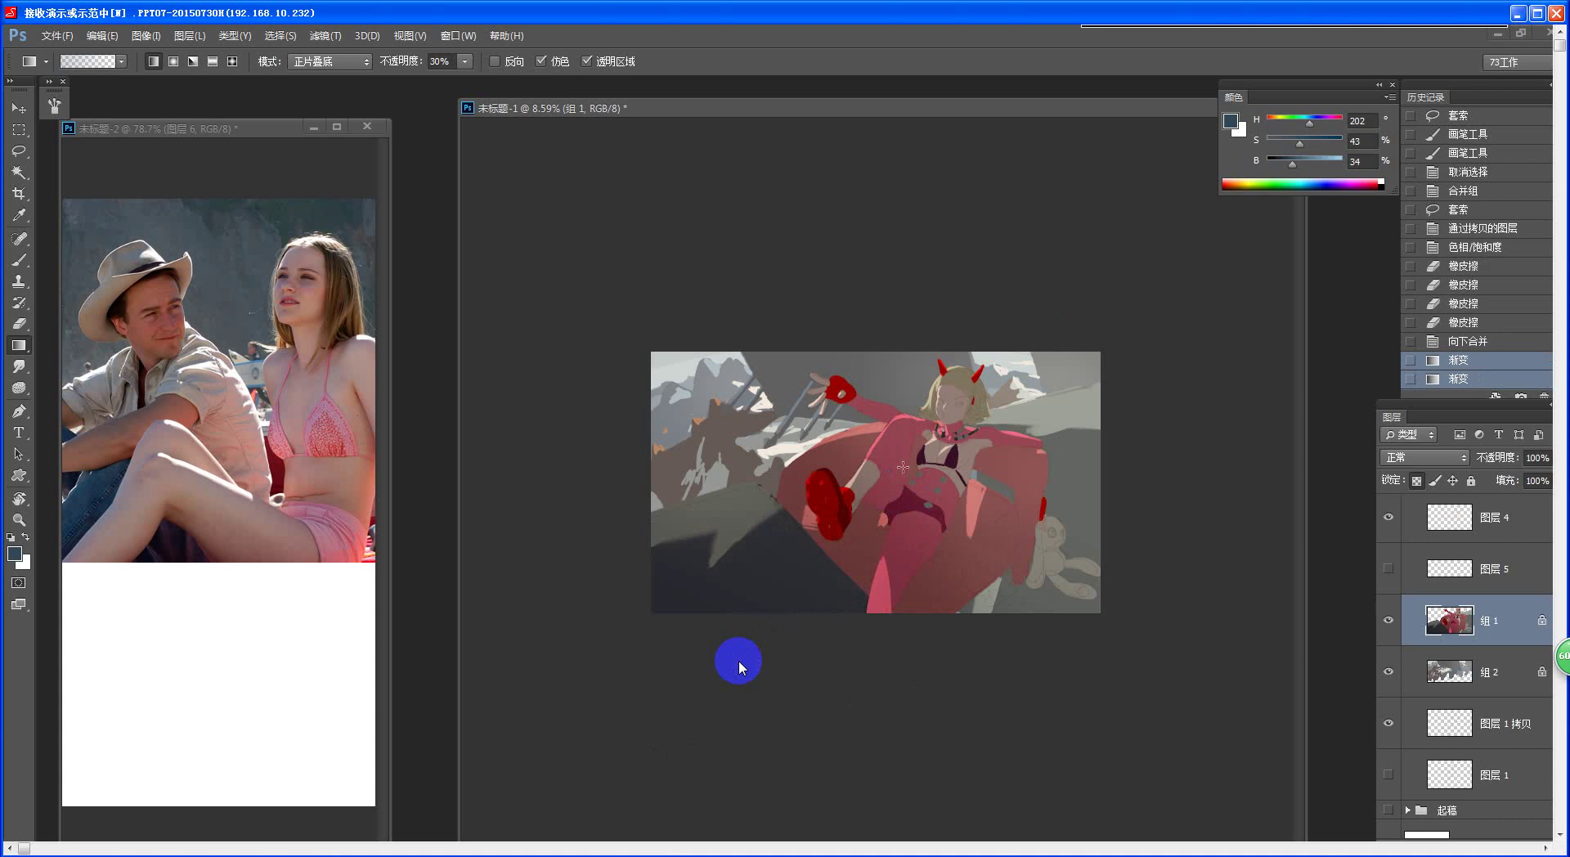
key("ctrl+z")
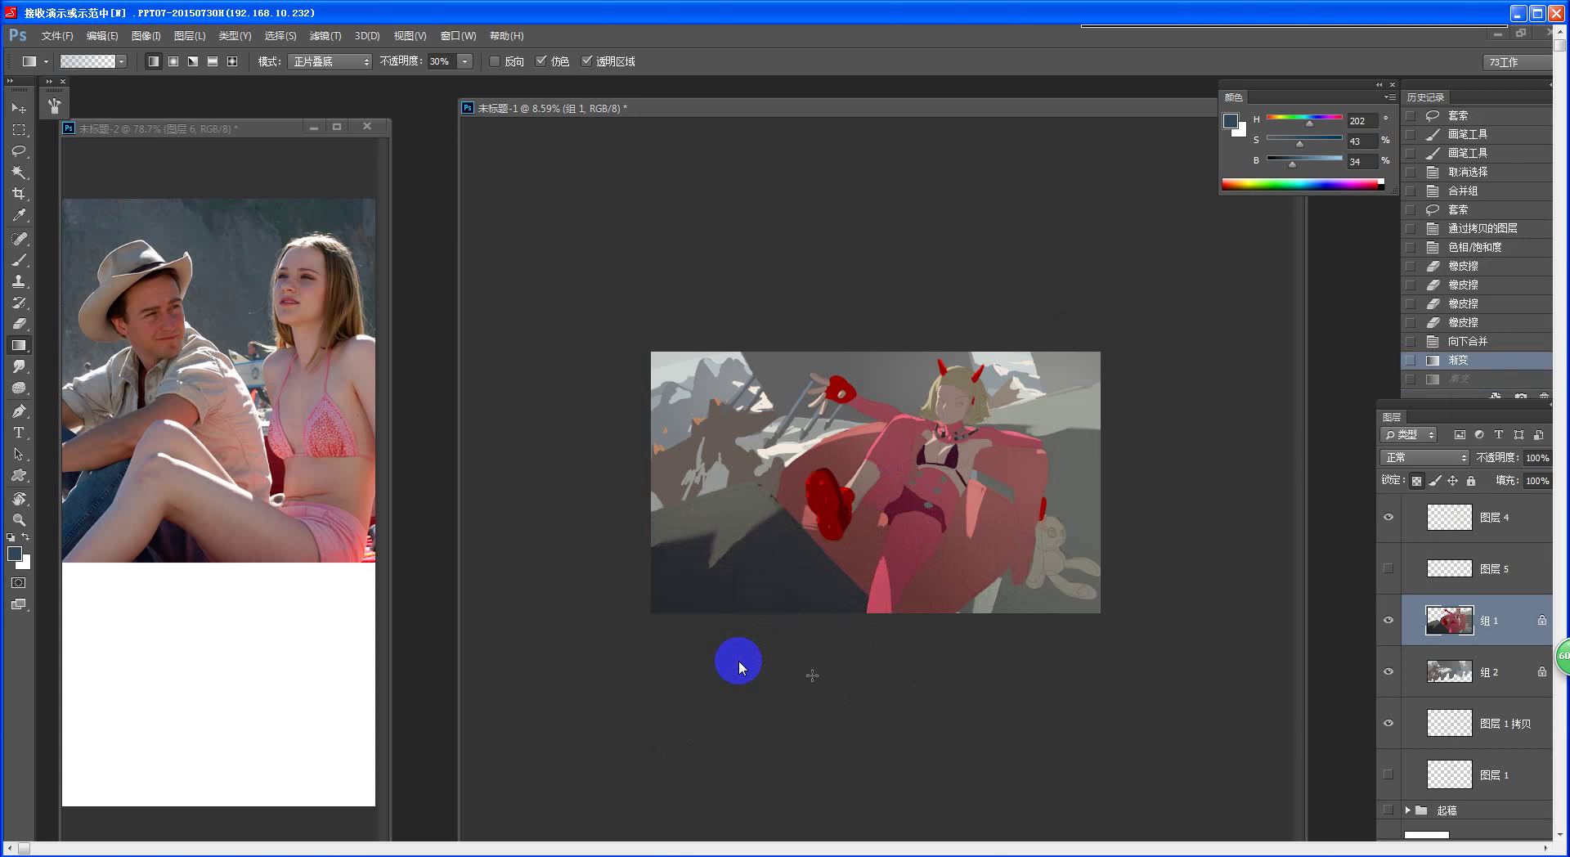
- Select the sunlit patches on the character's hair, raised thigh and shin with the Magic Wand at tolerance 11
key("z")
left_click_drag(989, 581, 965, 604)
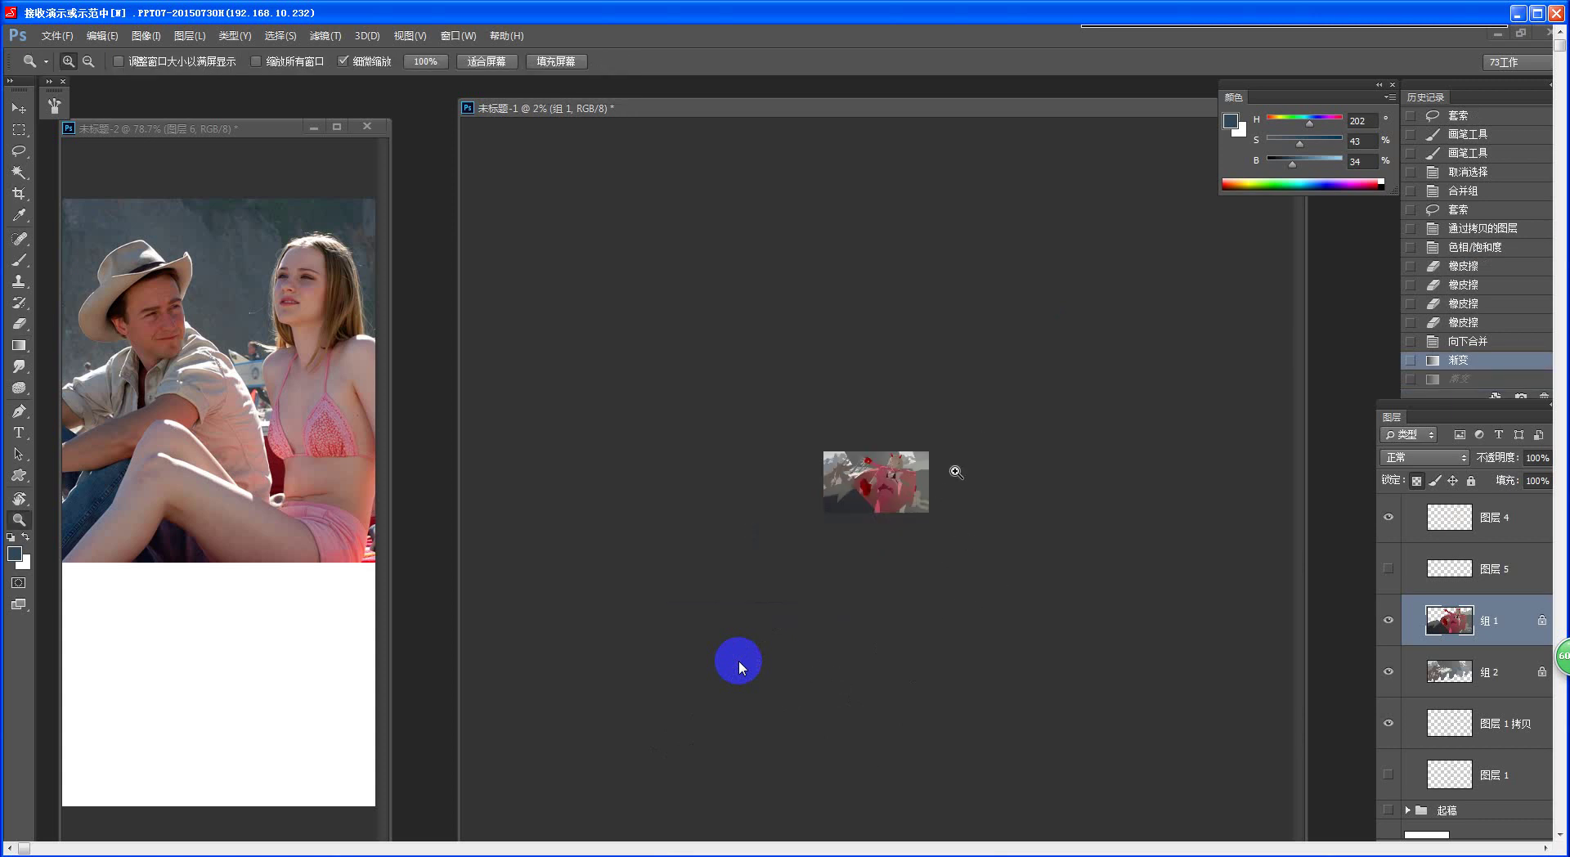
left_click_drag(957, 471, 978, 485)
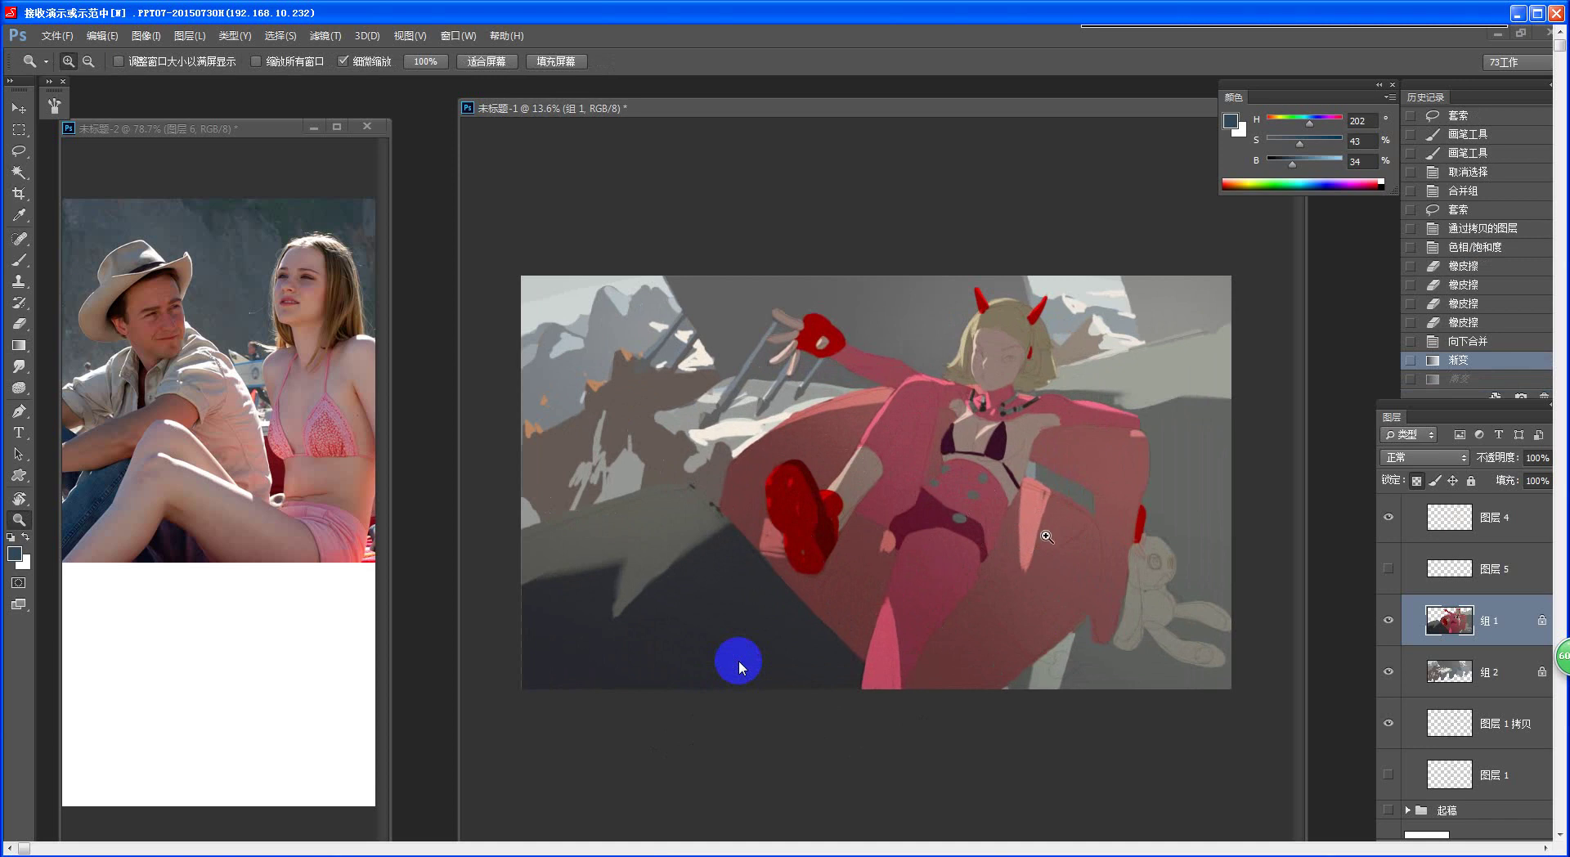
mouse_move(1041, 544)
left_mouse_down()
mouse_move(1030, 572)
mouse_move(985, 596)
mouse_move(1037, 613)
mouse_move(985, 624)
mouse_move(1006, 619)
mouse_move(1025, 684)
left_mouse_up()
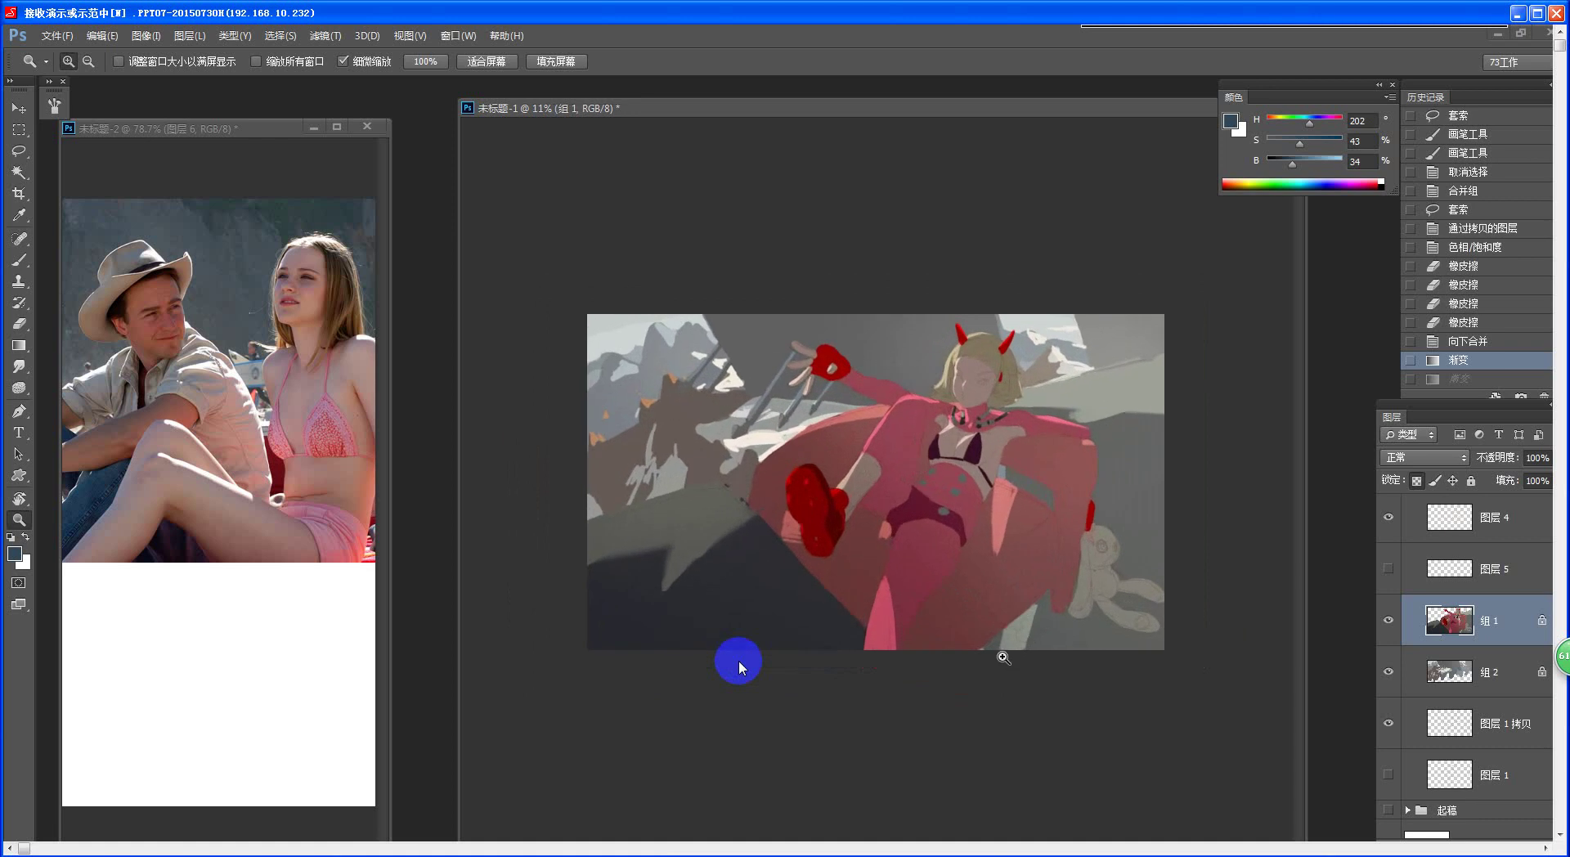
left_click_drag(966, 486, 988, 486)
key("w")
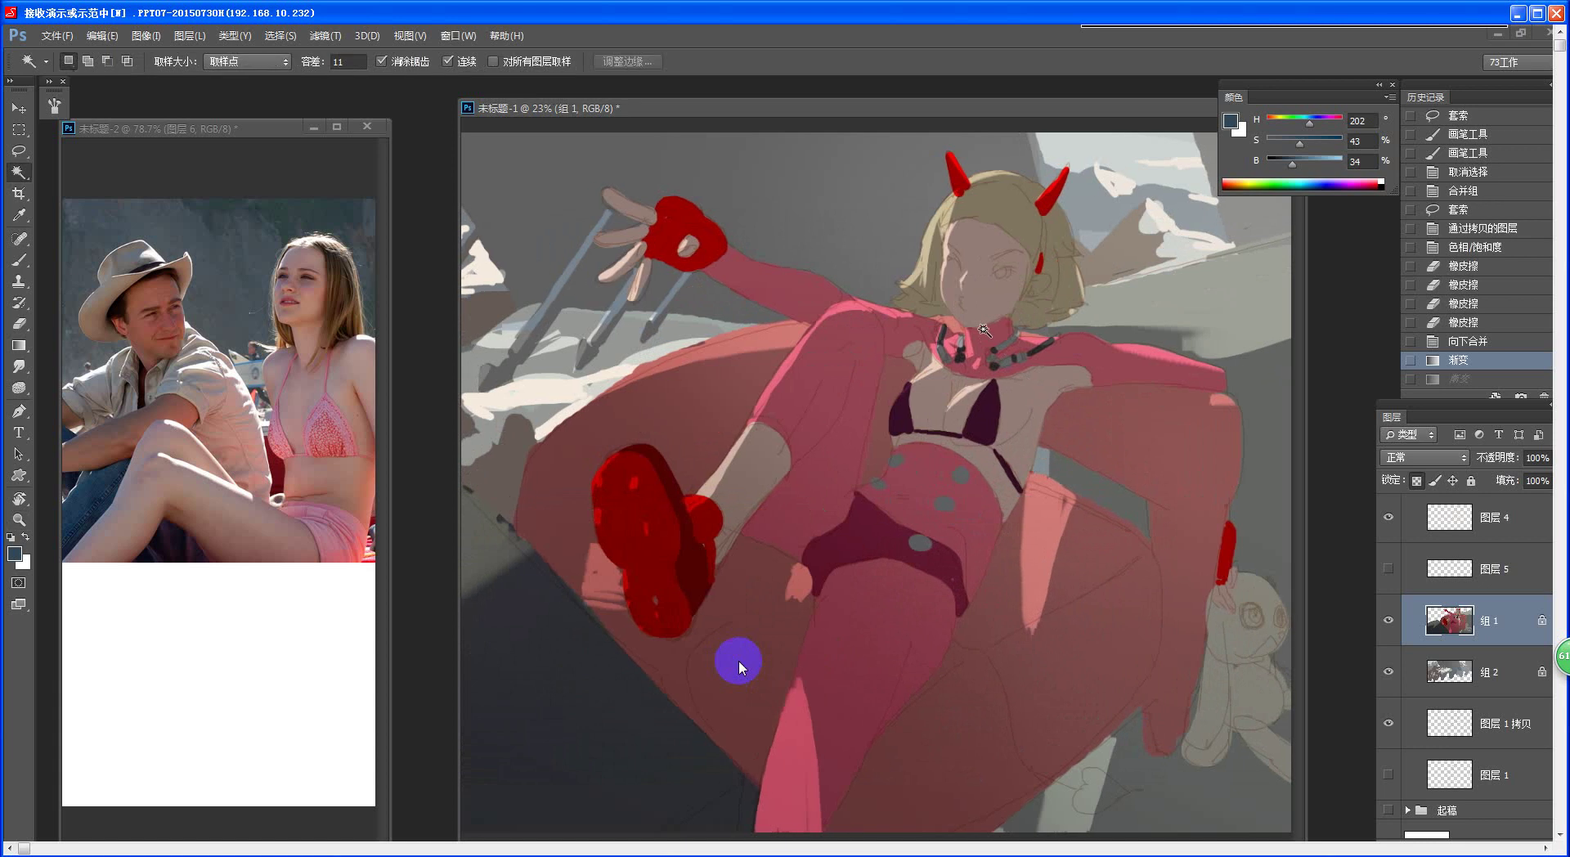
left_click(940, 215)
left_click(779, 399, "shift")
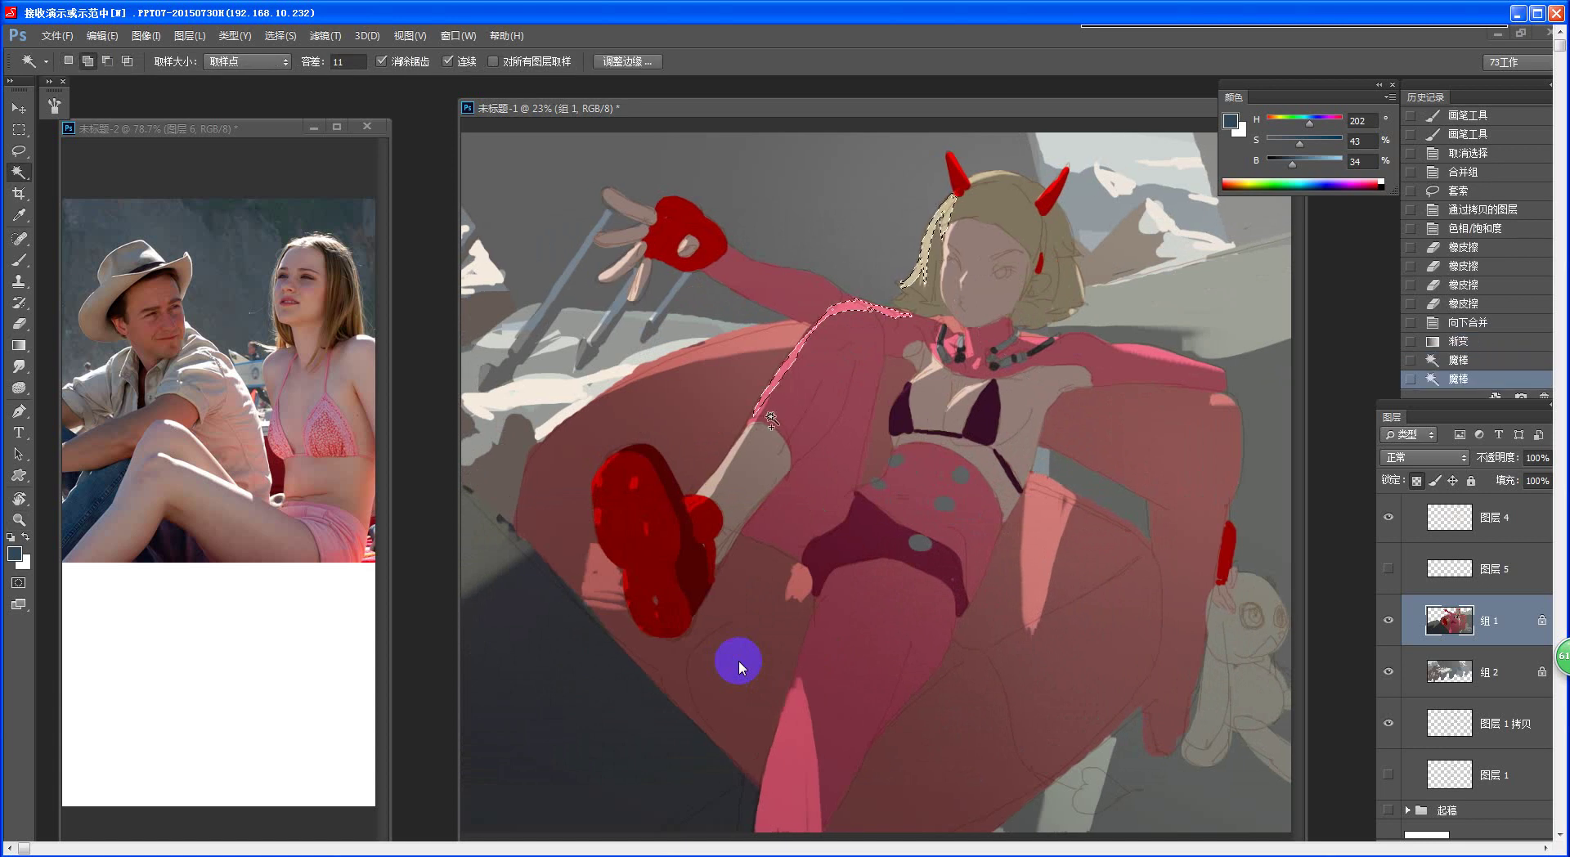
left_click(732, 470, "shift")
left_click(697, 502, "shift")
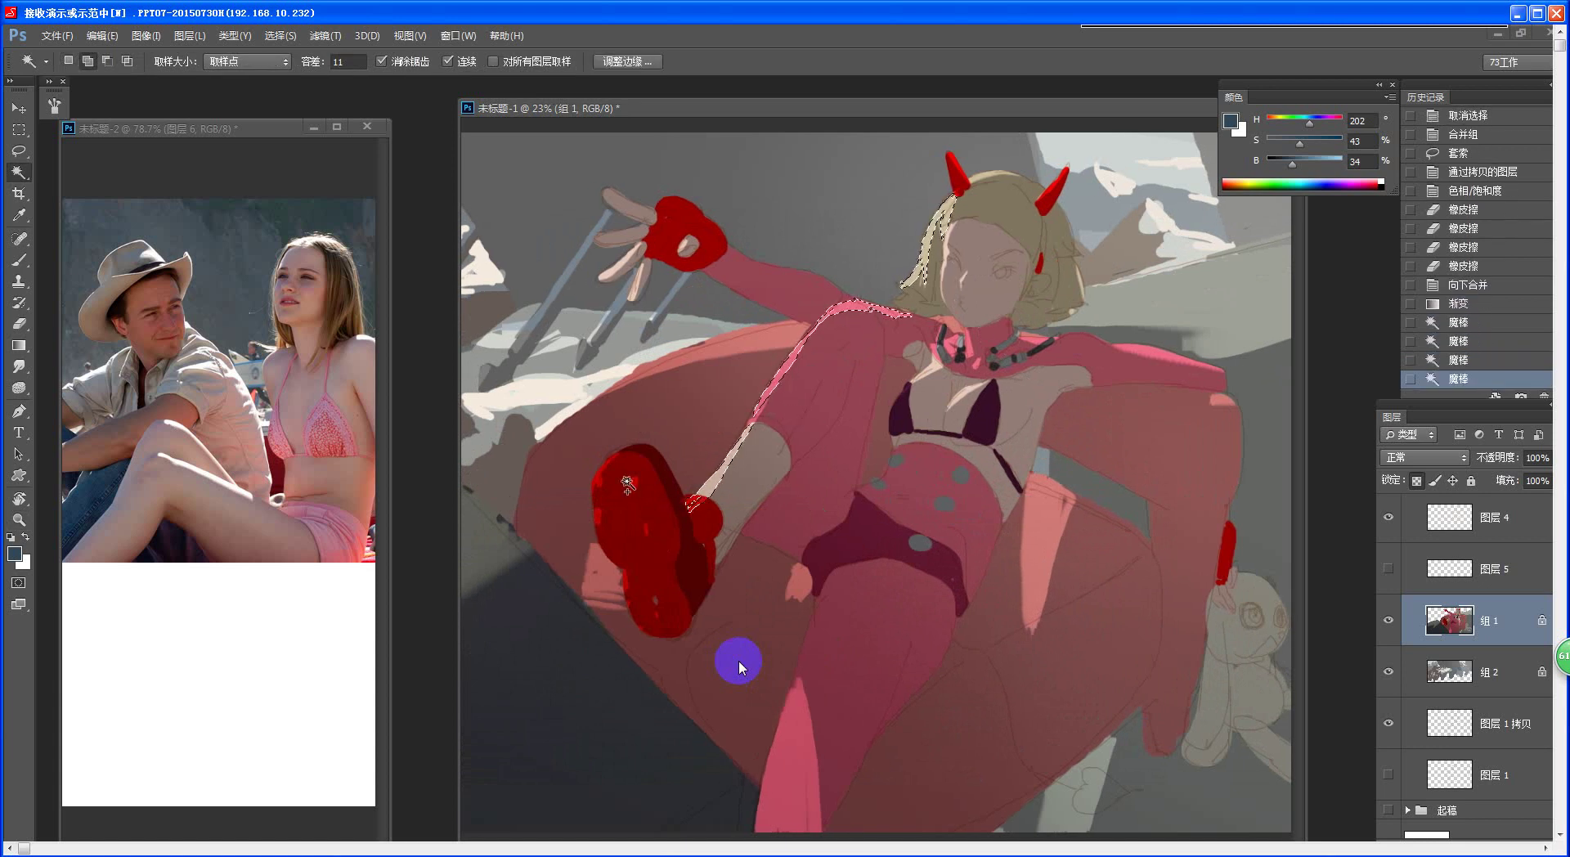
- Add the highlights on the red shoe sole, the outstretched upper sleeve and the pale pink strip beside the waist to the selection
left_click(632, 480, "shift")
left_click(646, 528, "shift")
left_click(597, 517, "shift")
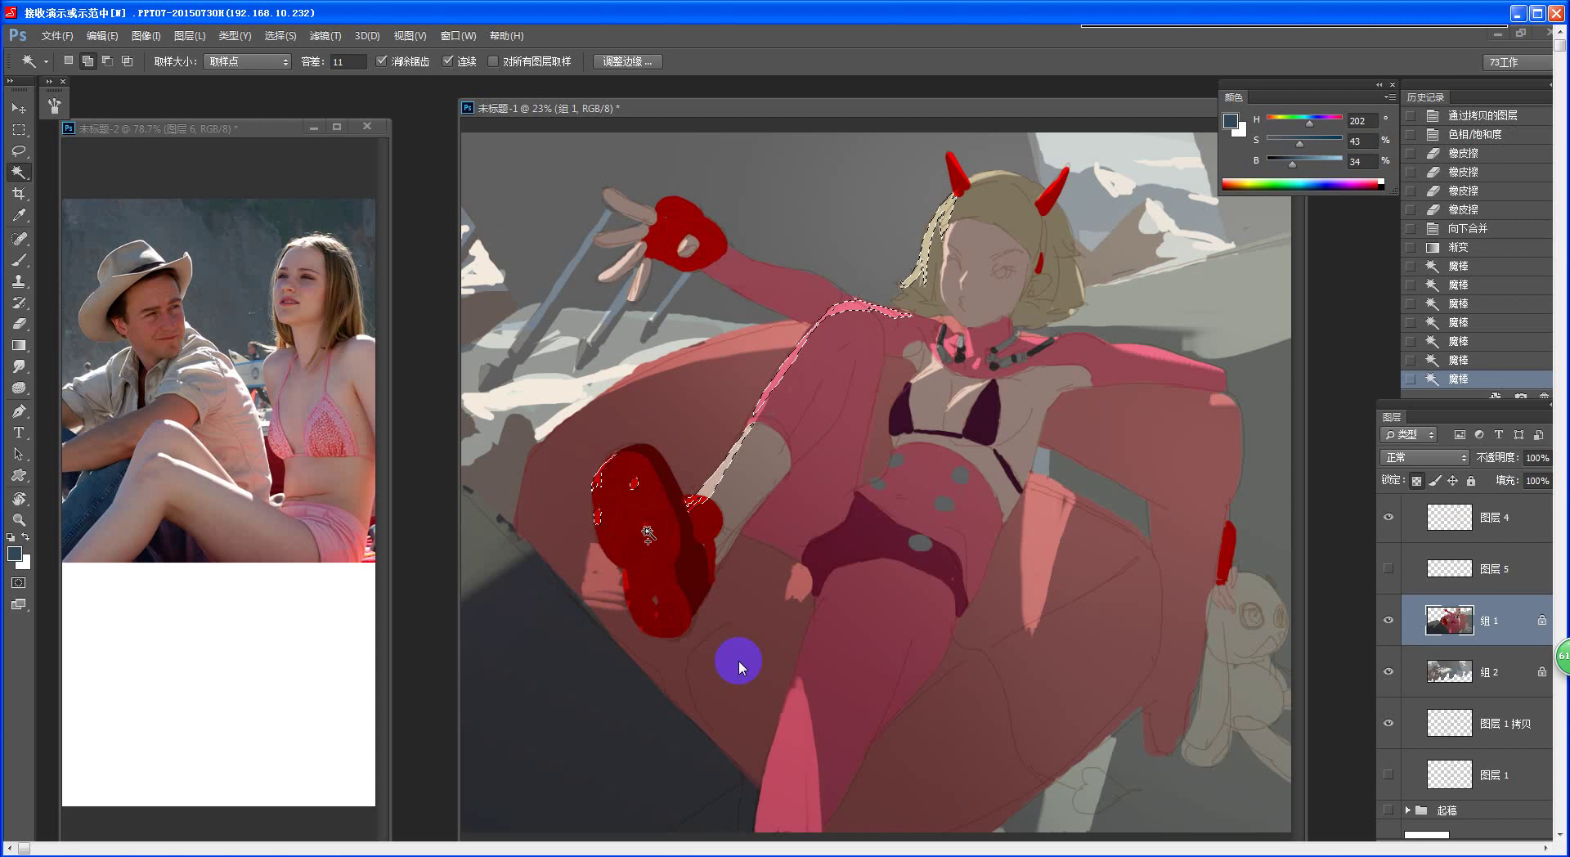
left_click(632, 605, "shift")
left_click(1162, 358, "shift")
left_click(1046, 539, "shift")
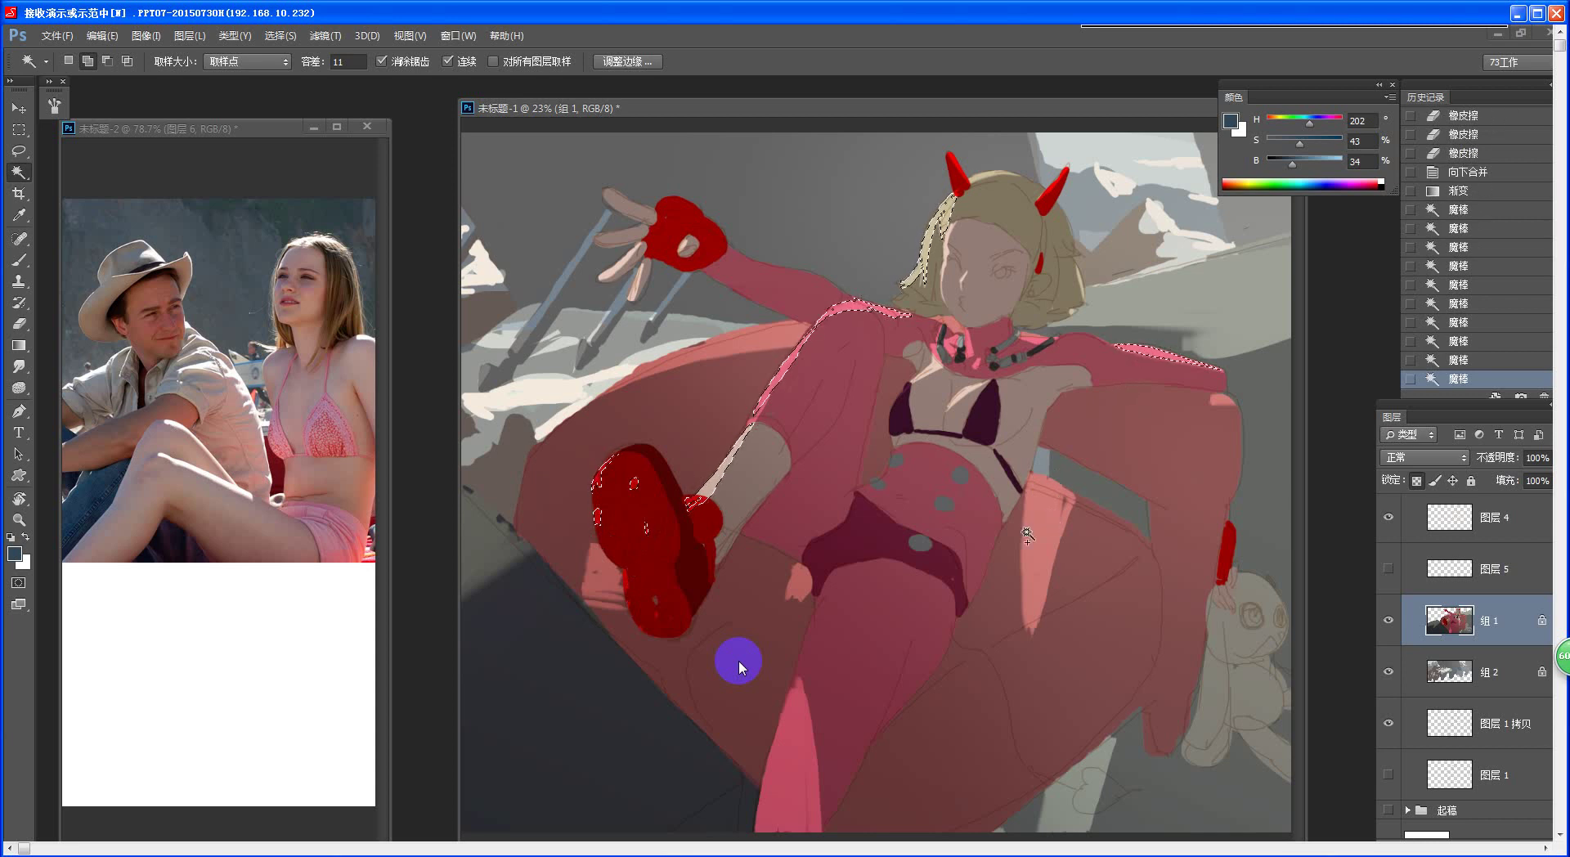
- Add the lit fingers, the pink patches beside the shoe and hip, the lower leg, the elbow and the chest highlights to the selection
left_click(620, 268, "shift")
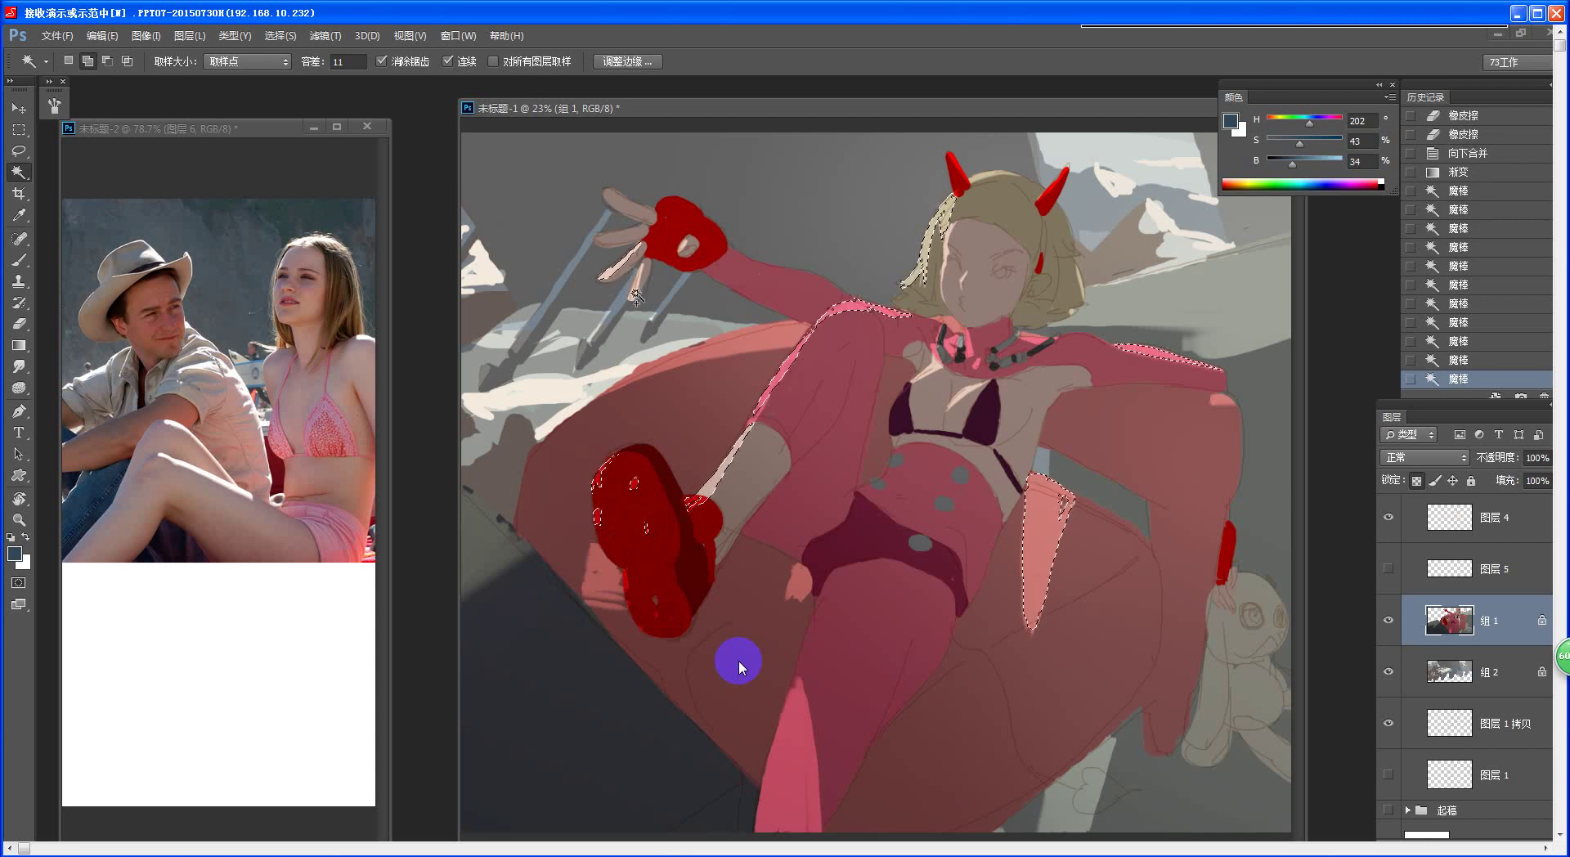
left_click(636, 296, "shift")
left_click(604, 577, "shift")
left_click(800, 582, "shift")
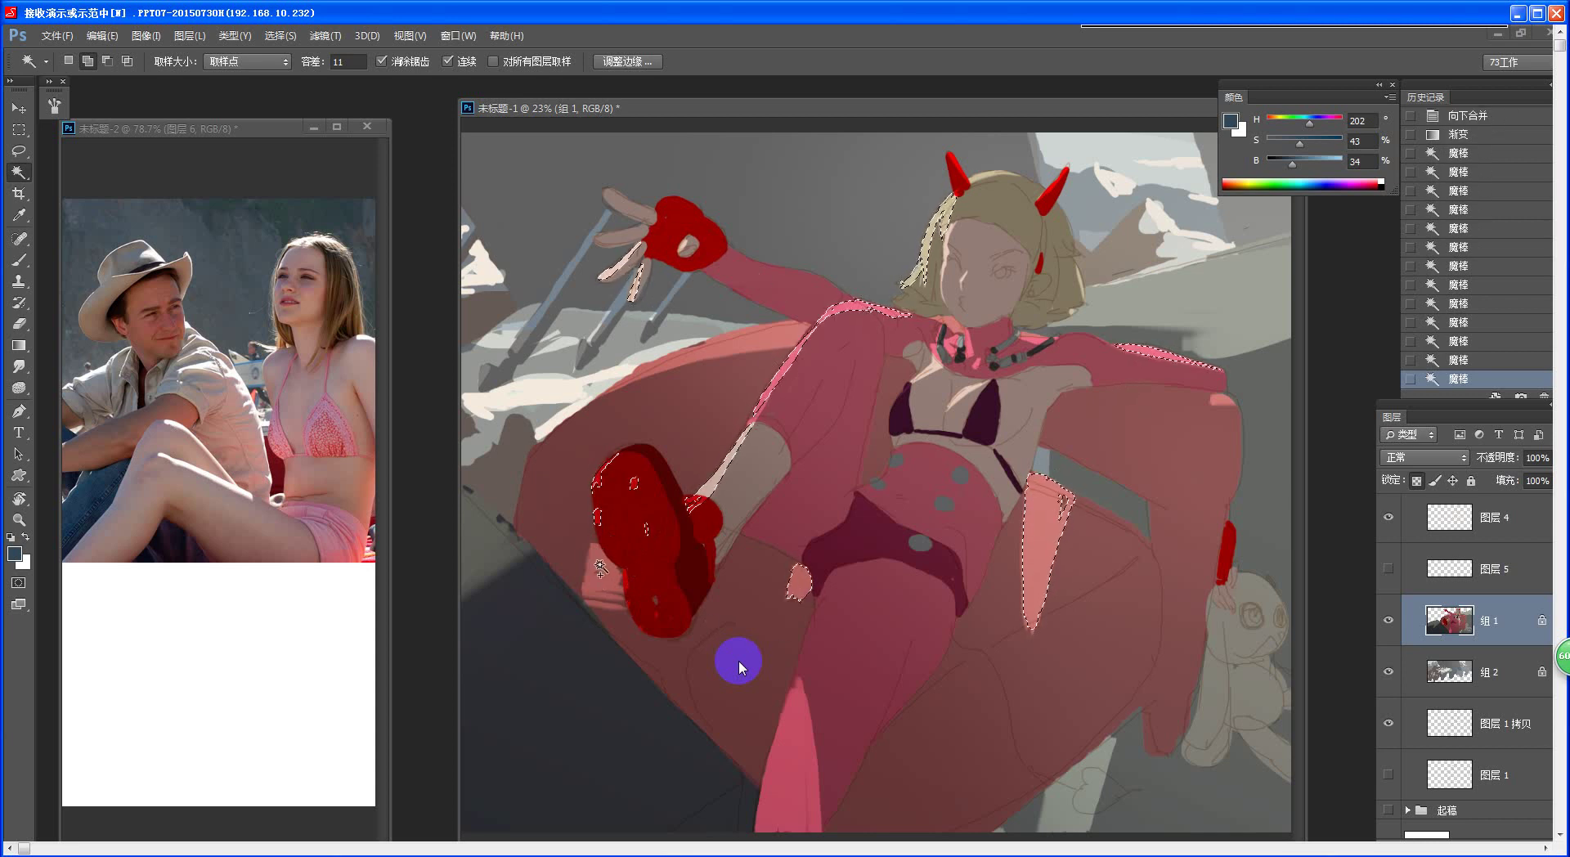
left_click(813, 751, "shift")
left_click(1222, 400, "shift")
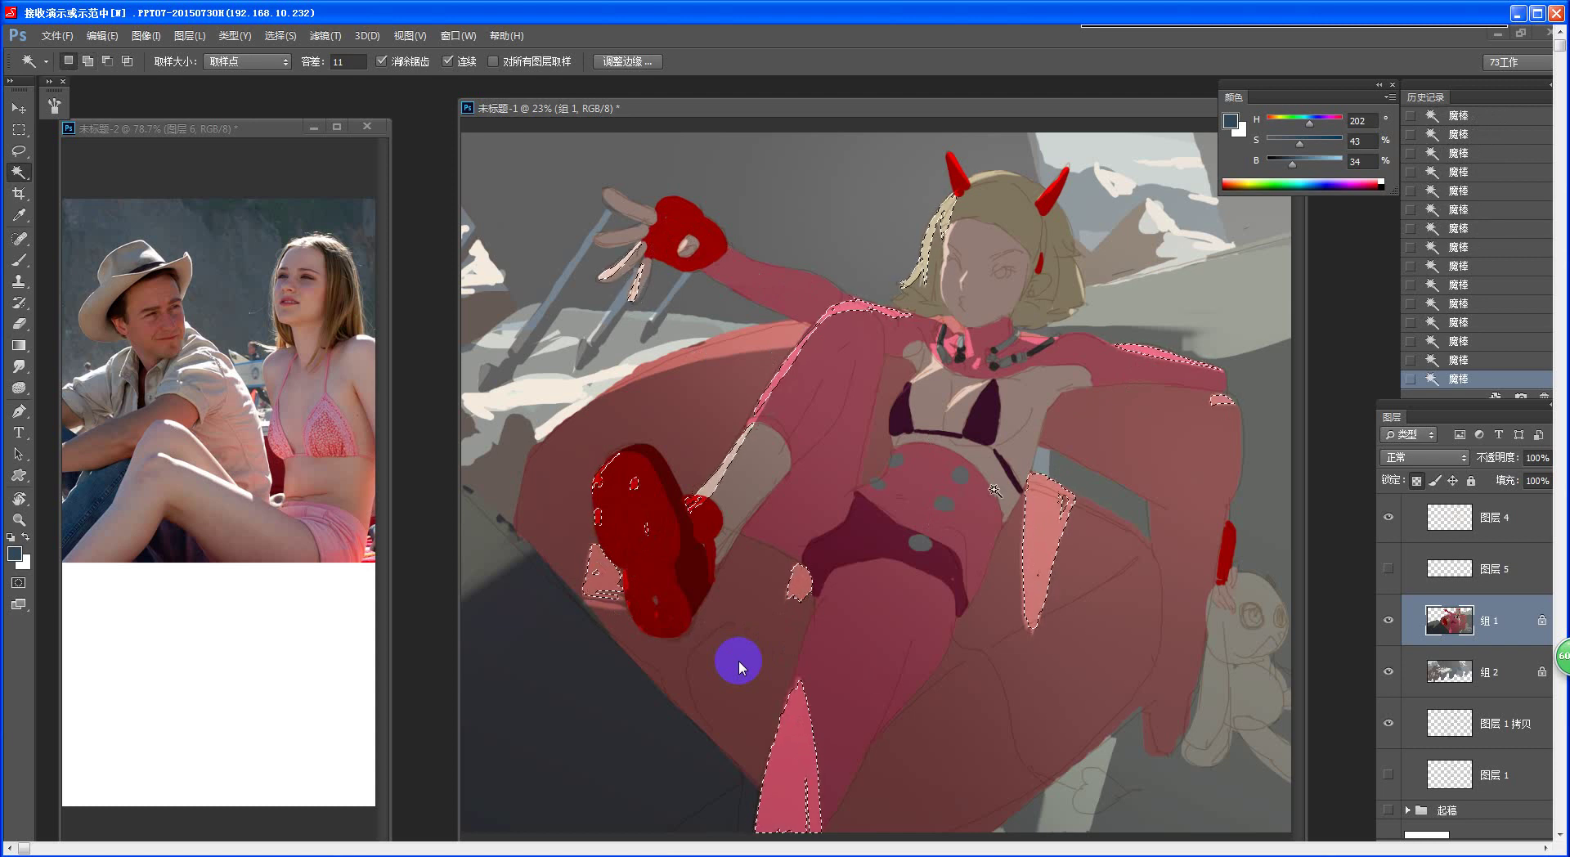
scroll(739, 666, "down", 2)
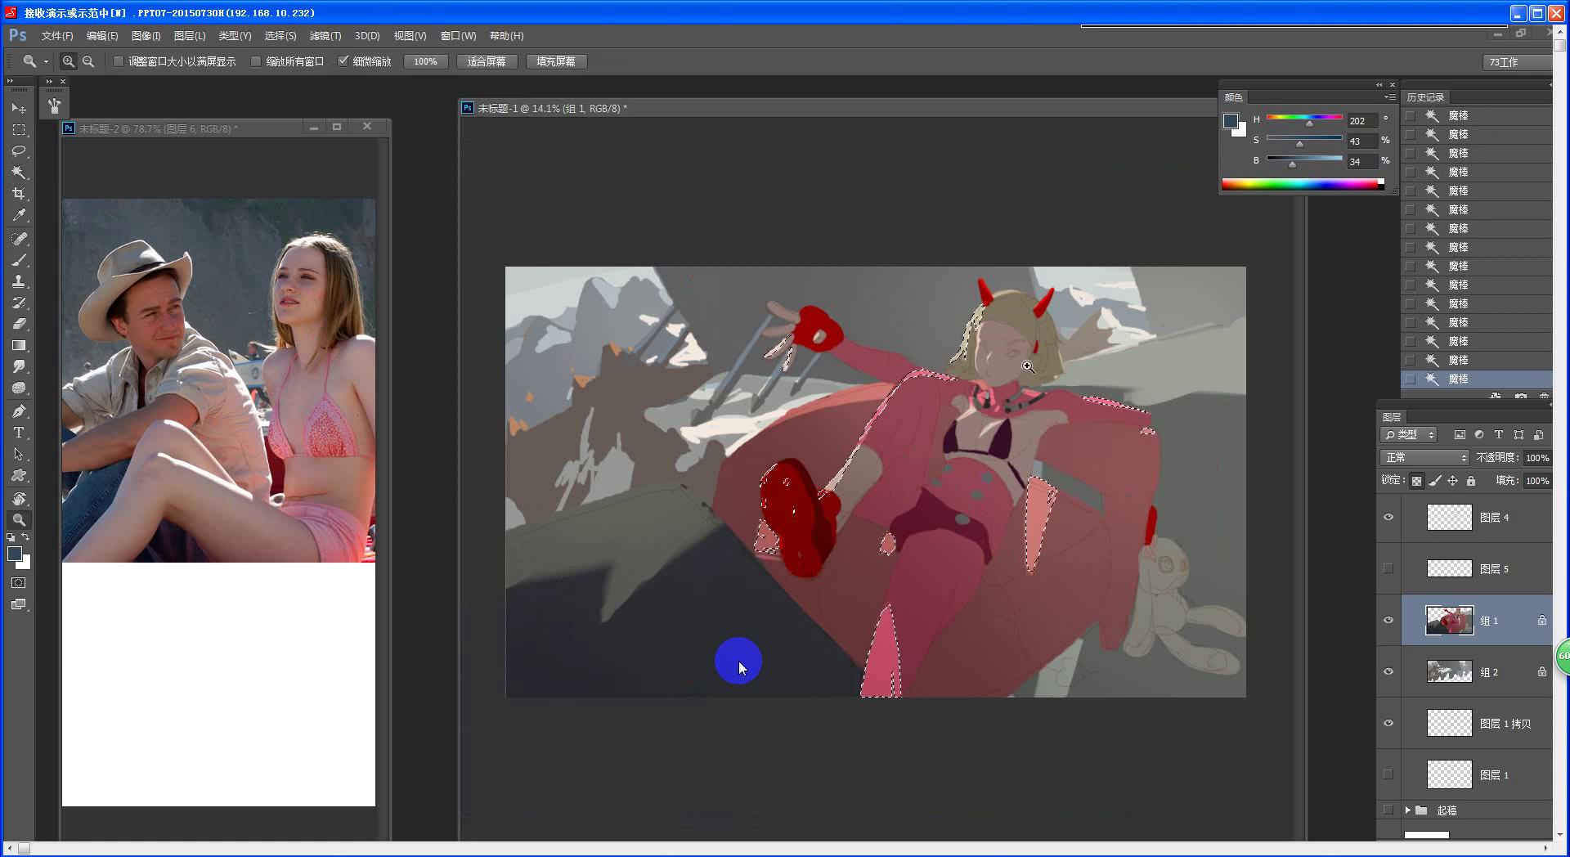
scroll(738, 666, "up", 5)
left_click(919, 488, "shift")
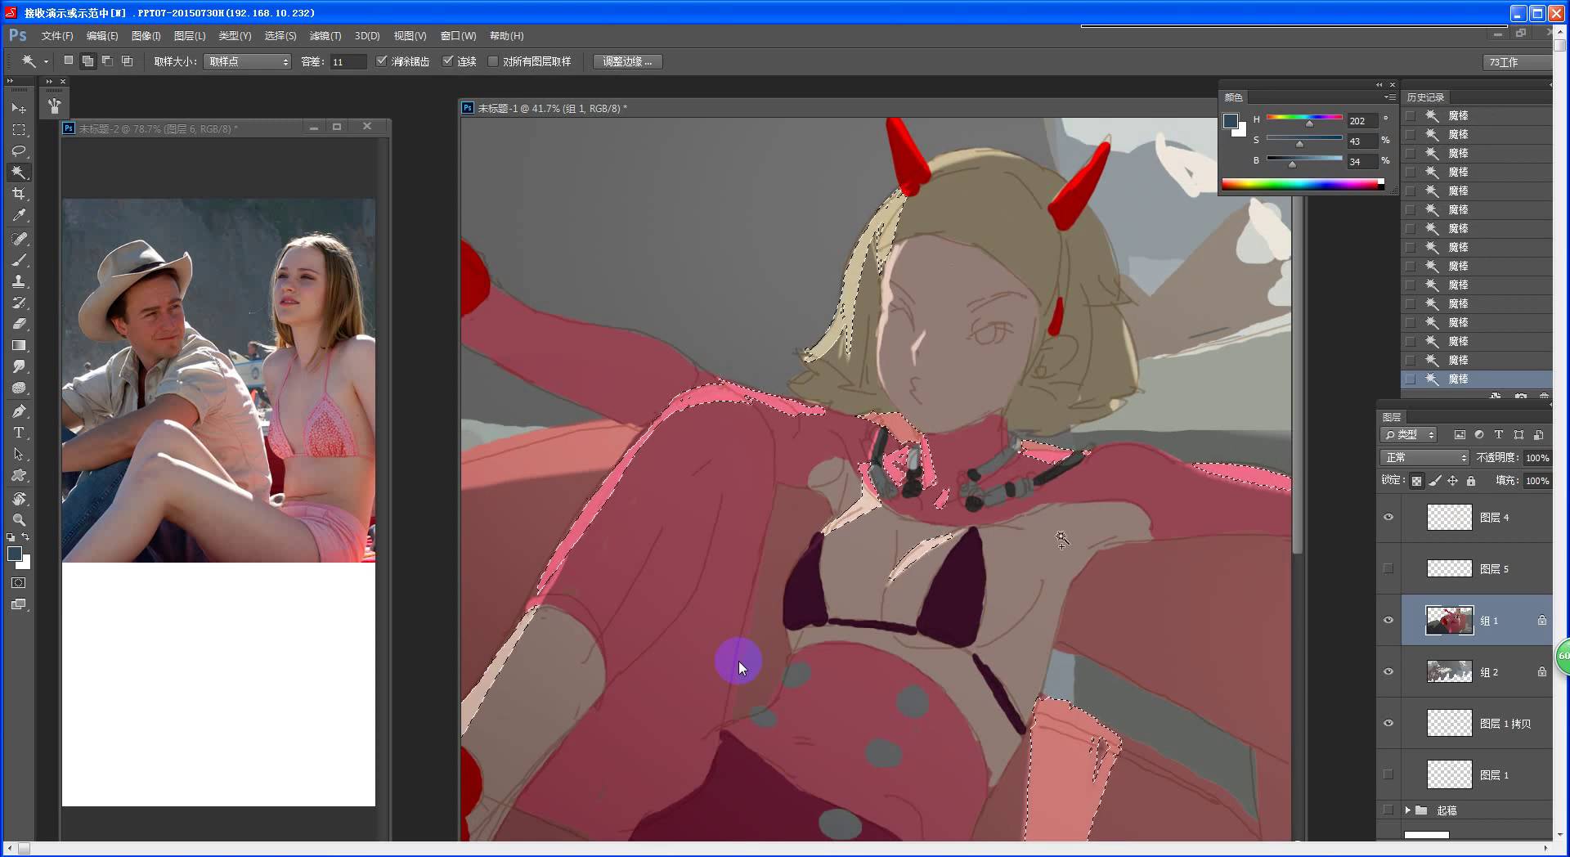
key("z")
key("ctrl+0")
key("ctrl+u")
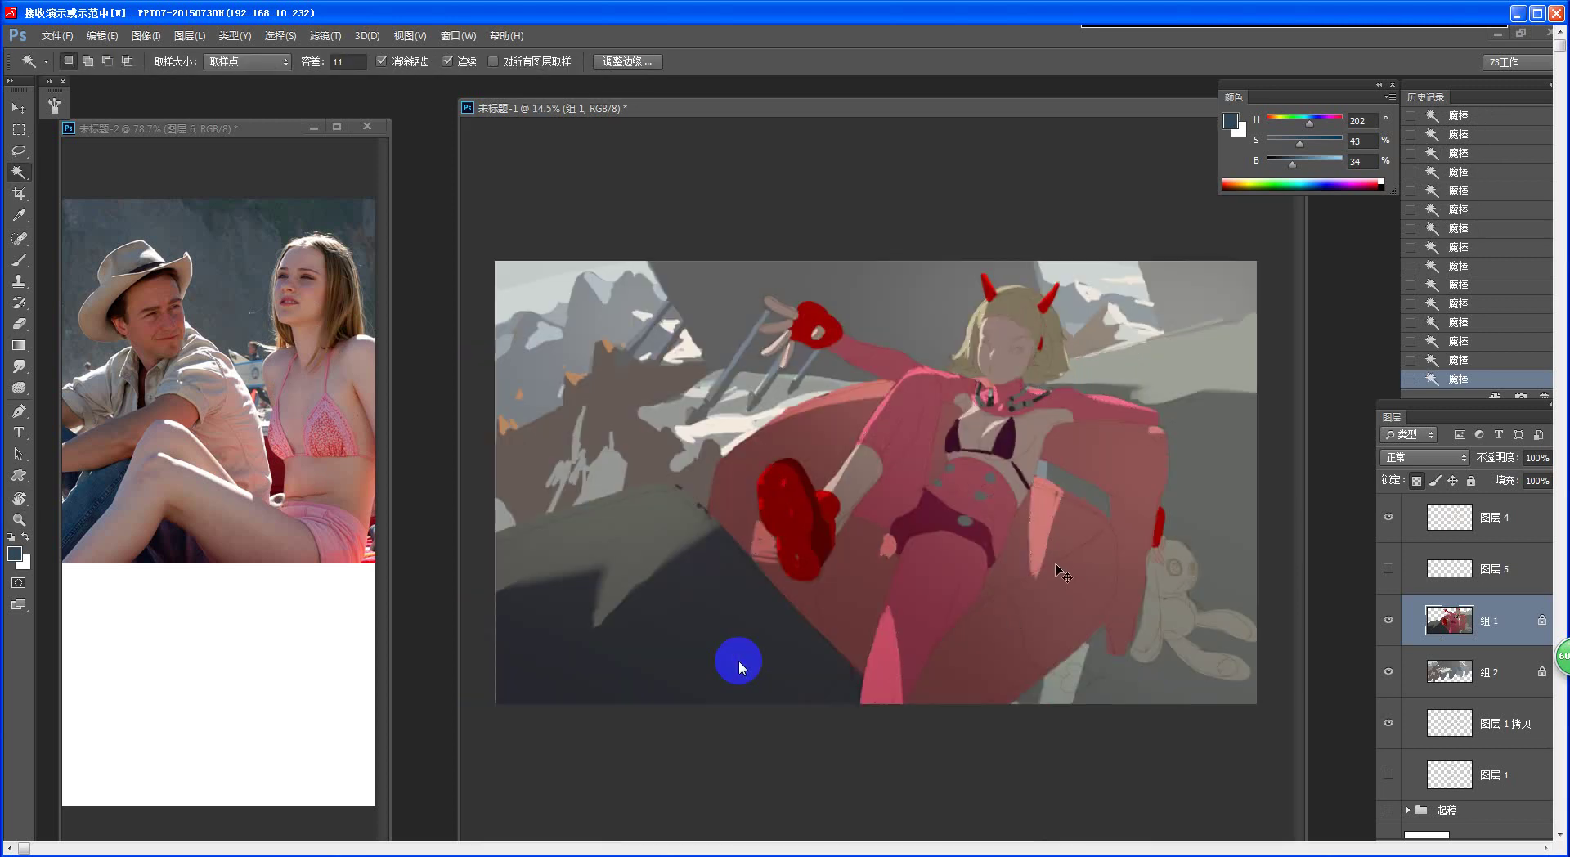
left_click_drag(977, 582, 381, 537)
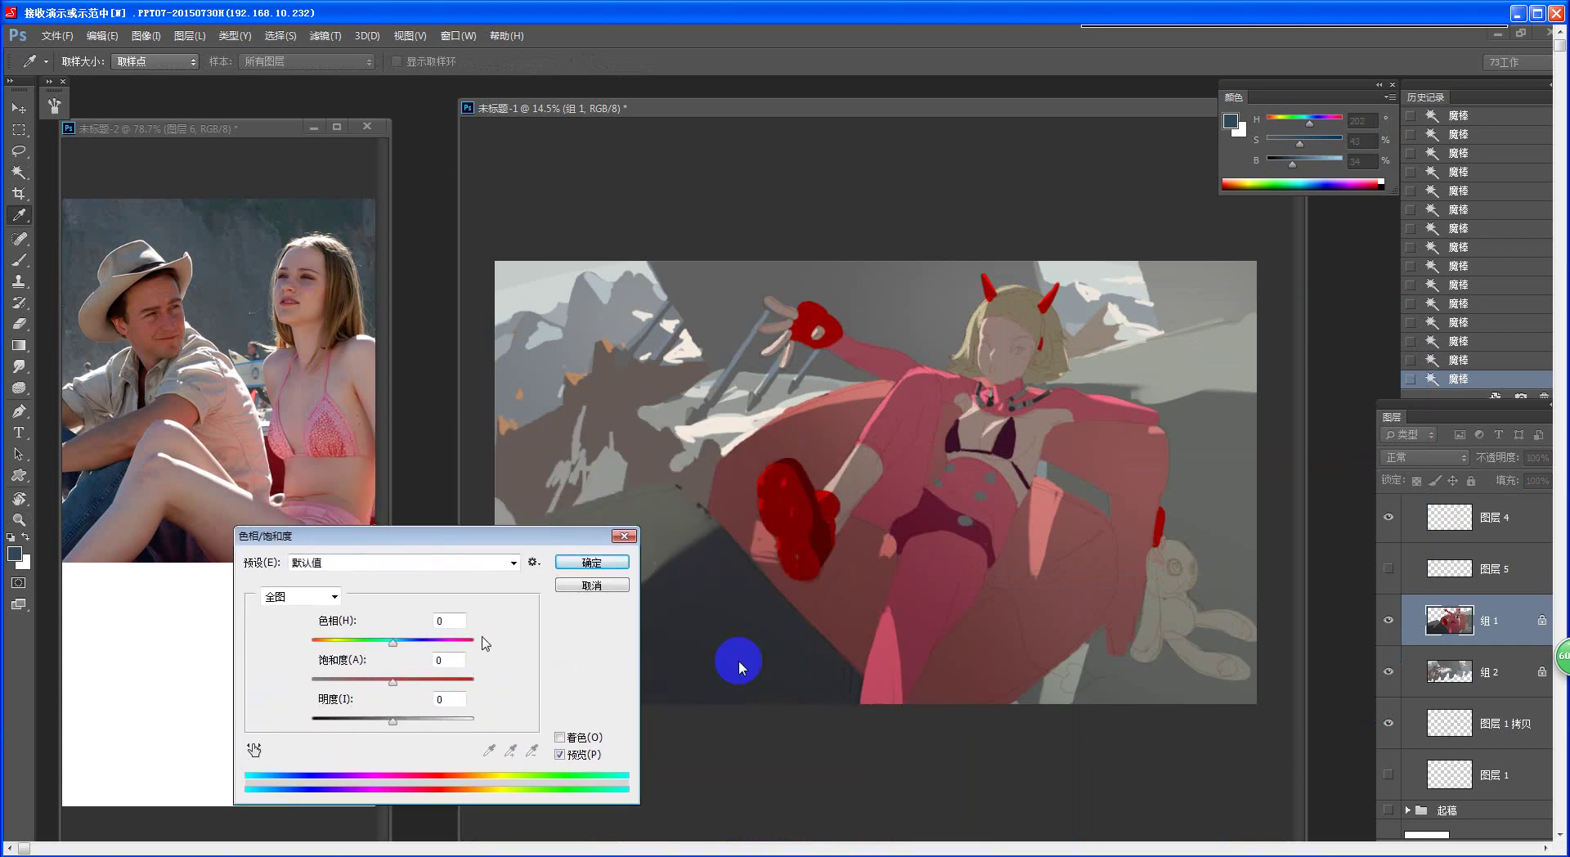
left_click_drag(494, 540, 470, 504)
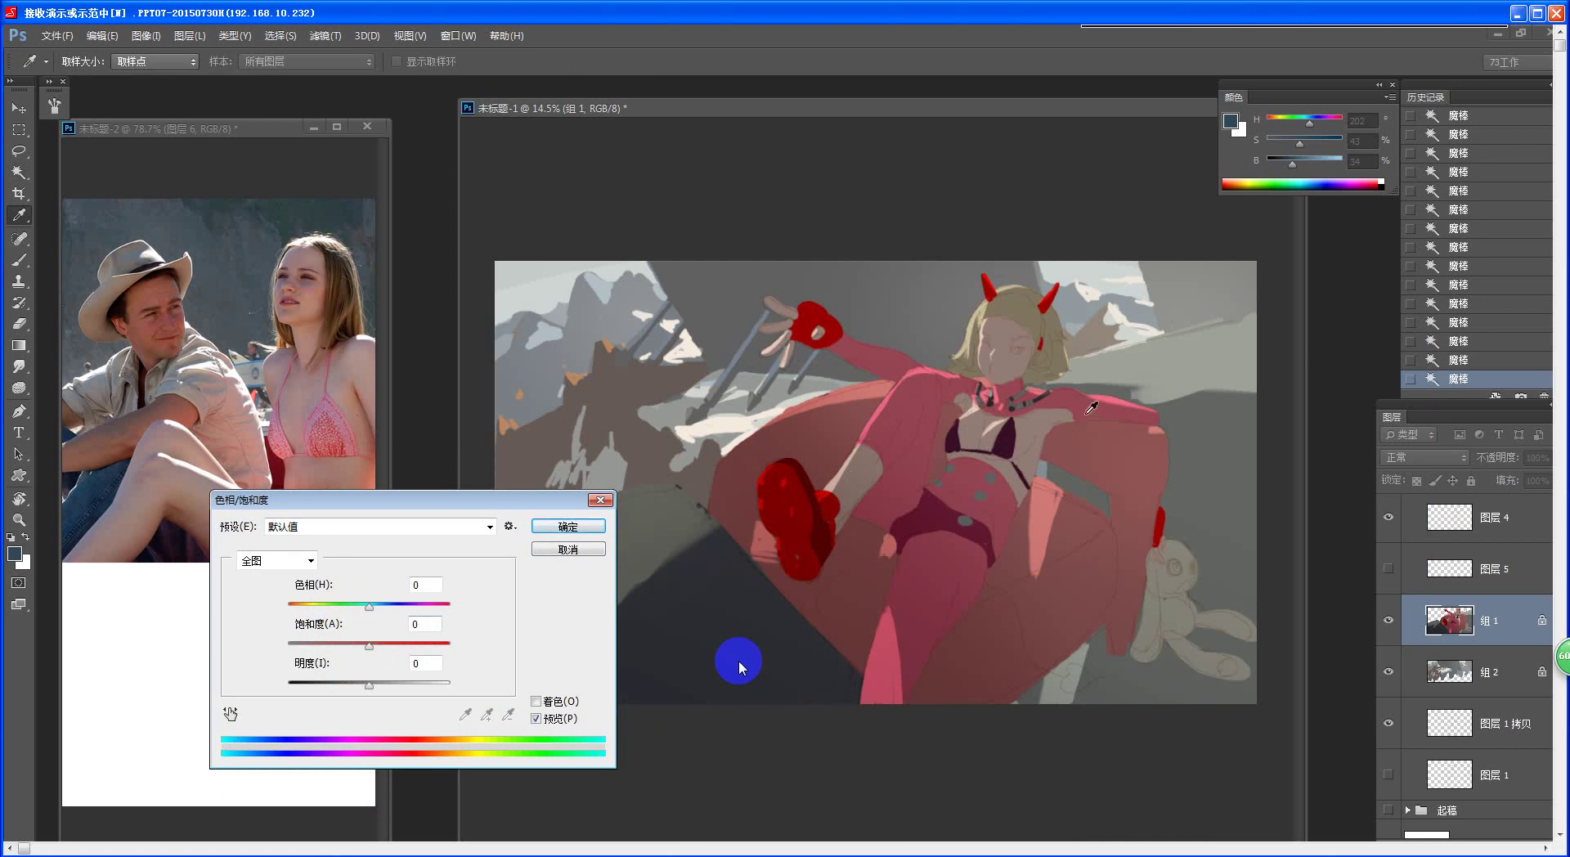
left_click(568, 549)
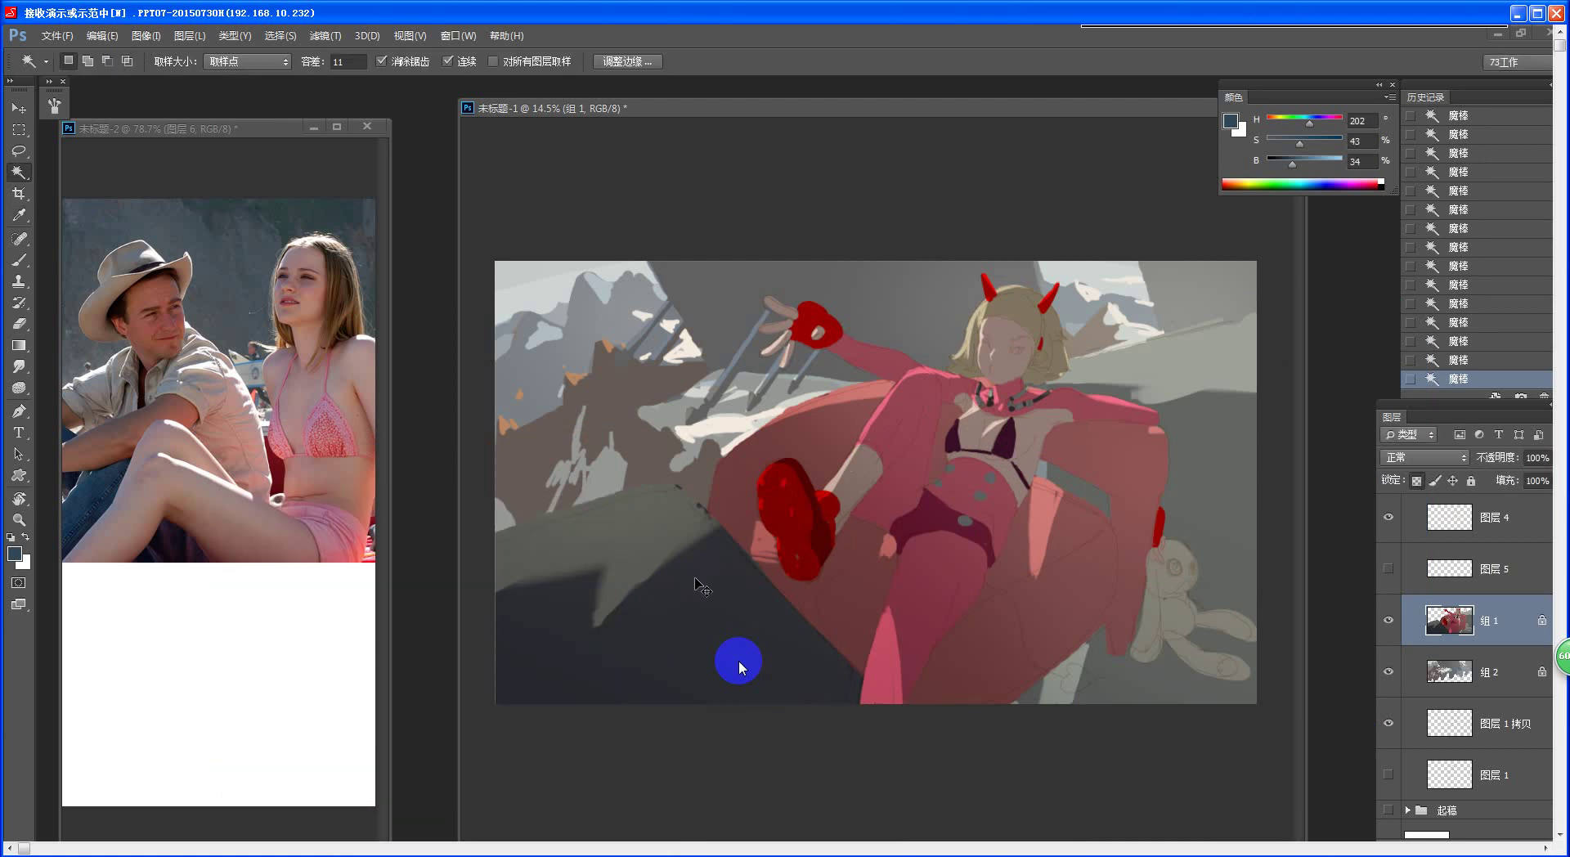
- Warm the selected highlights' midtones with Color Balance, shifting them toward red and setting yellow-blue to -36
key("ctrl+b")
left_click_drag(495, 576, 518, 542)
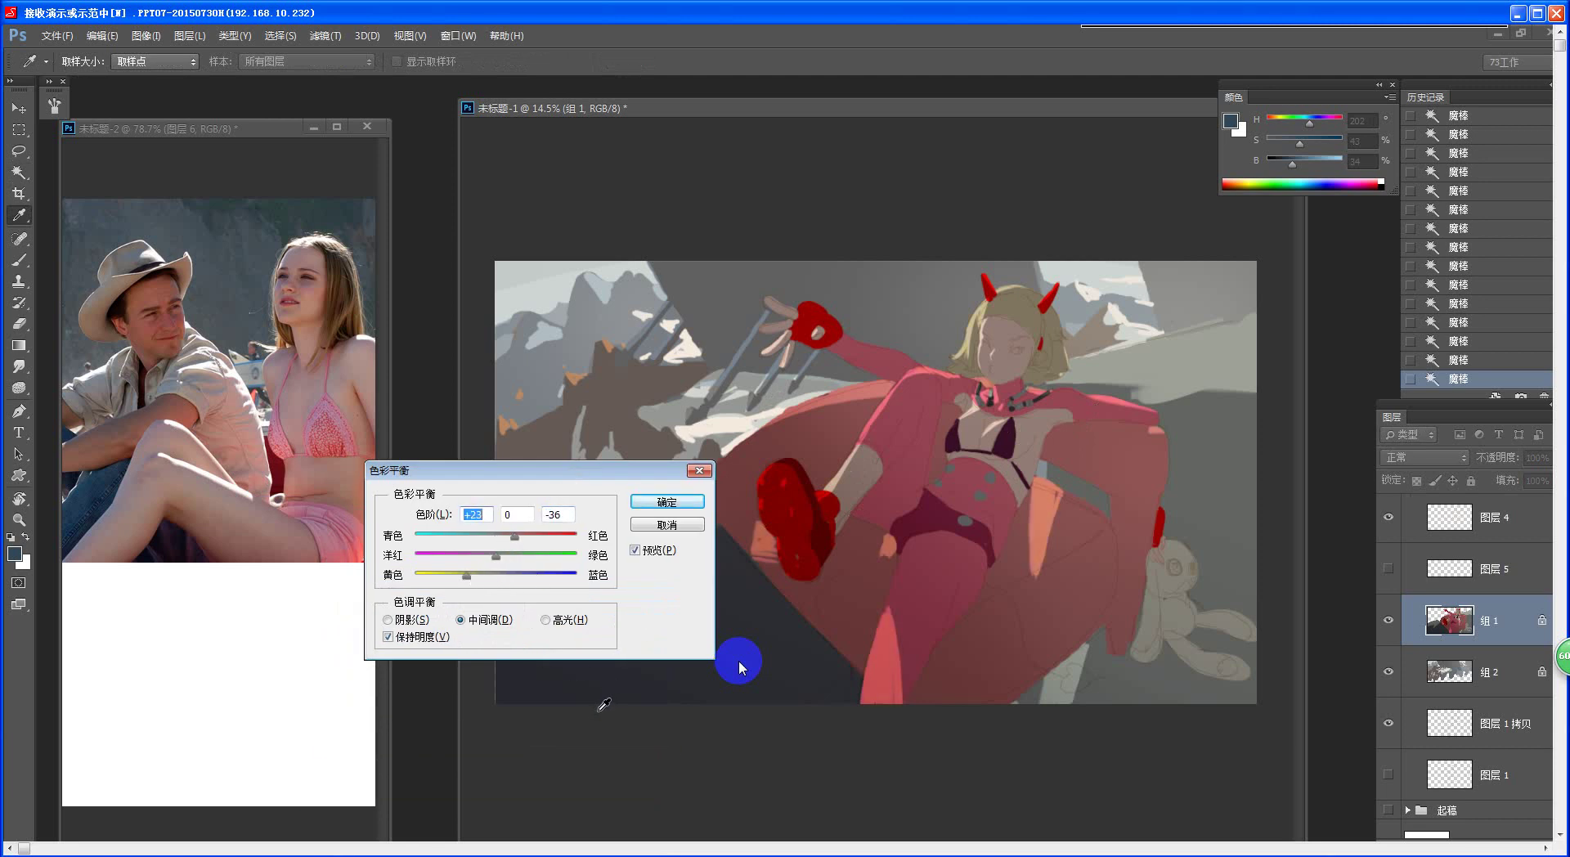
left_click_drag(514, 538, 520, 539)
left_click(666, 501)
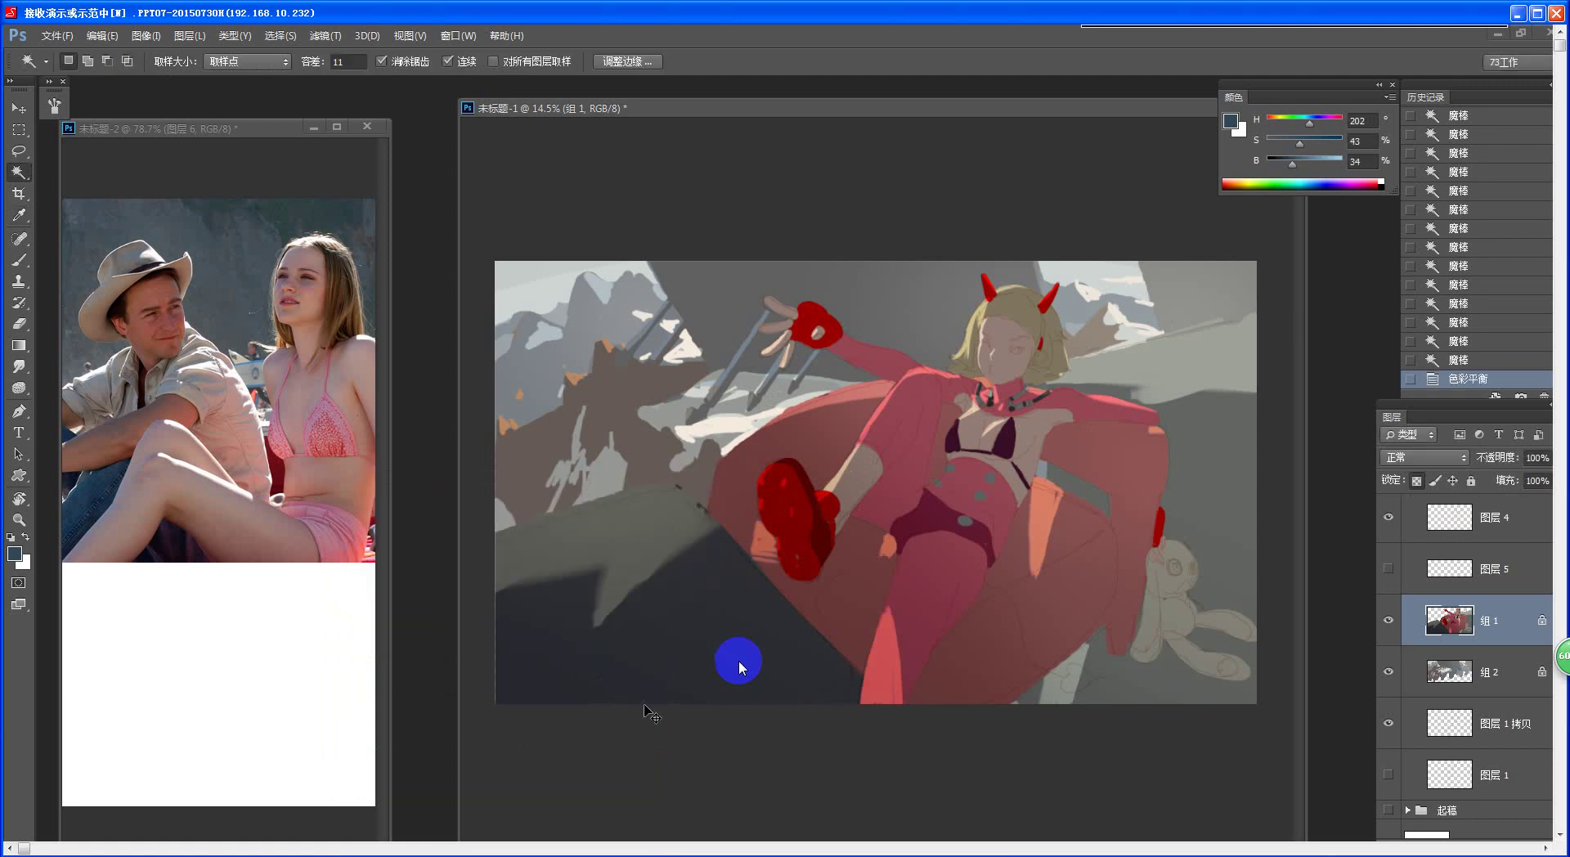
- Brighten the selected highlights with Hue/Saturation, setting saturation to +20 and lightness to +54
key("ctrl+u")
left_click_drag(367, 503, 420, 396)
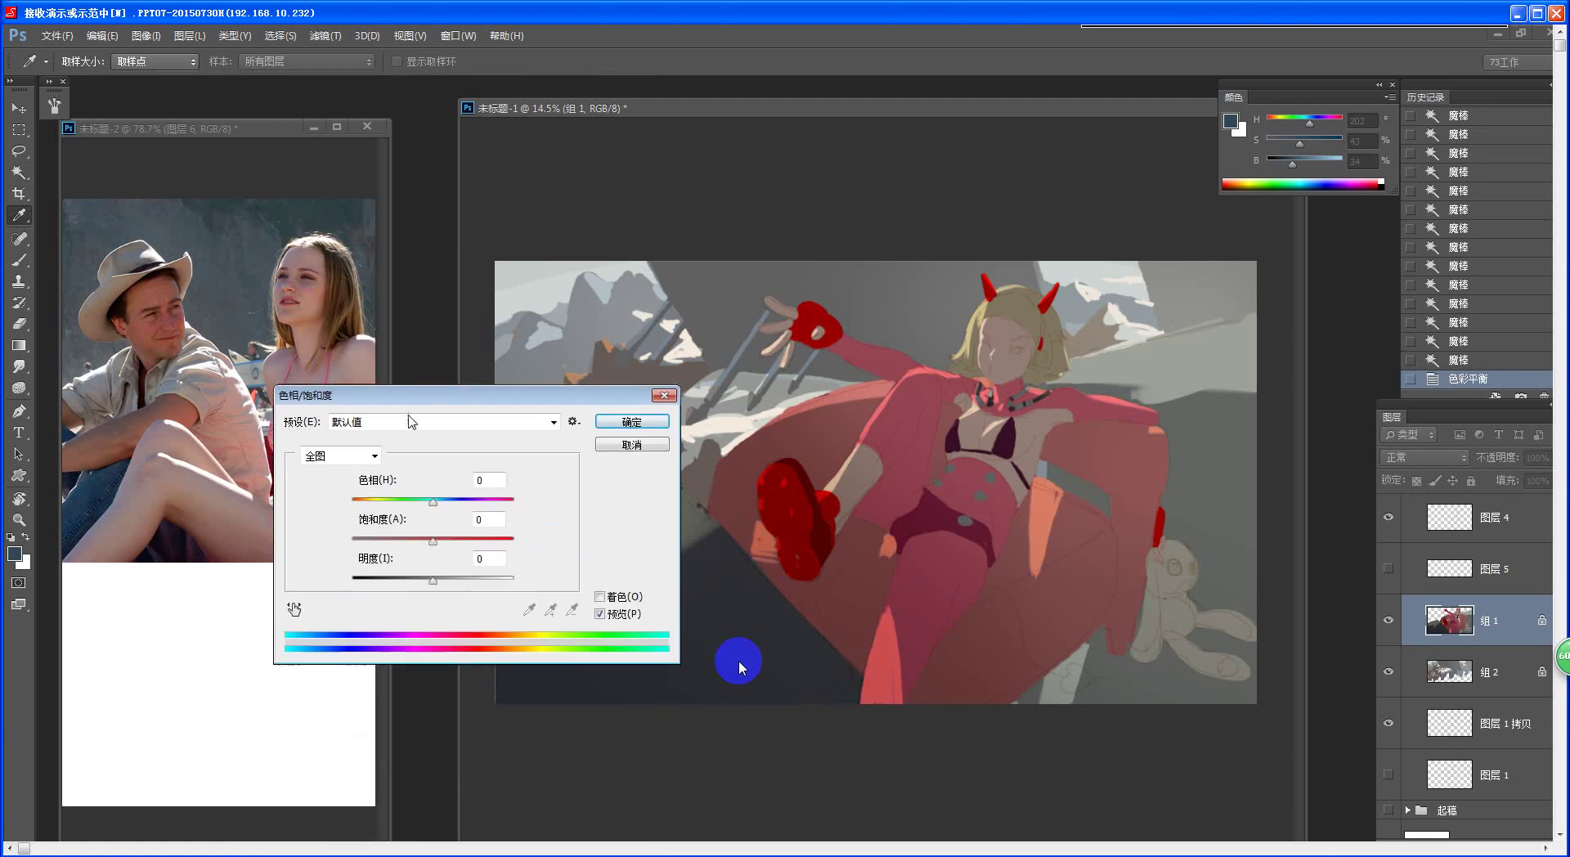
left_click_drag(433, 579, 472, 580)
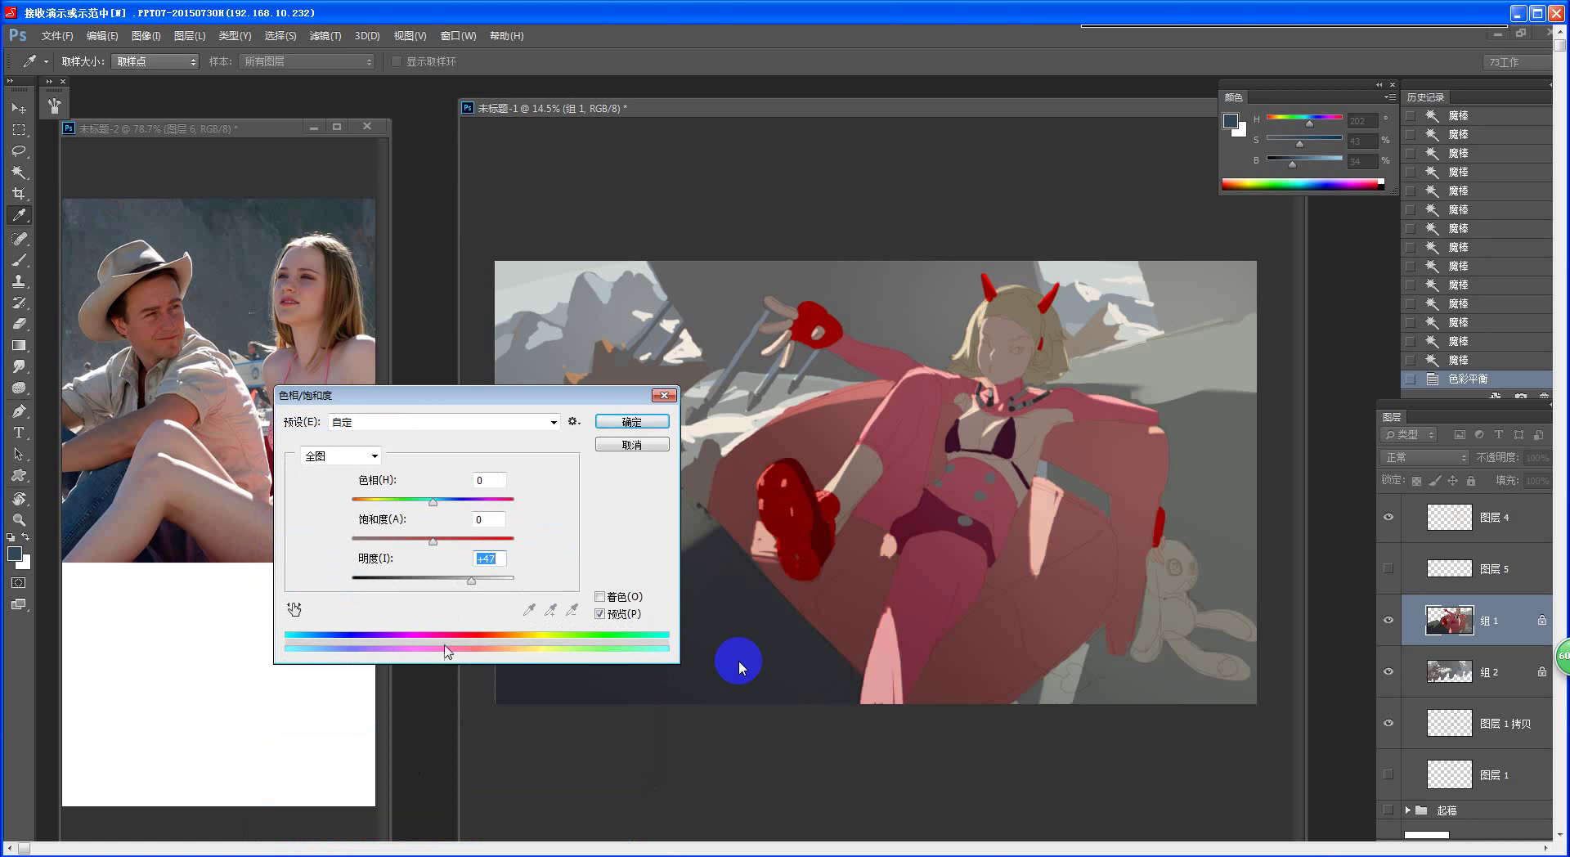
left_click_drag(472, 580, 470, 580)
left_click_drag(510, 396, 515, 430)
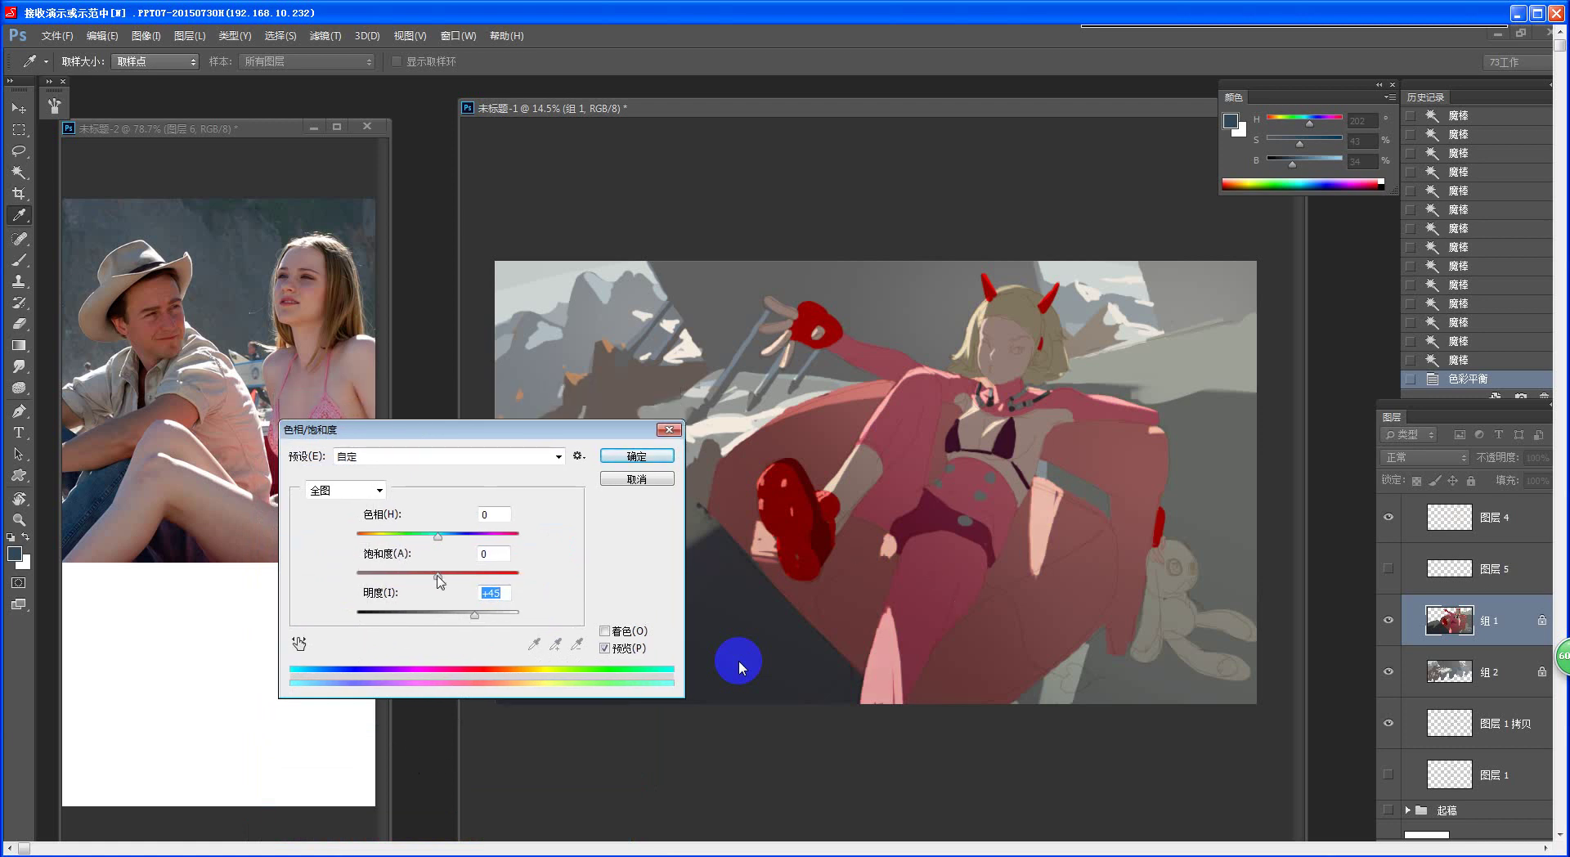
left_click_drag(439, 575, 482, 622)
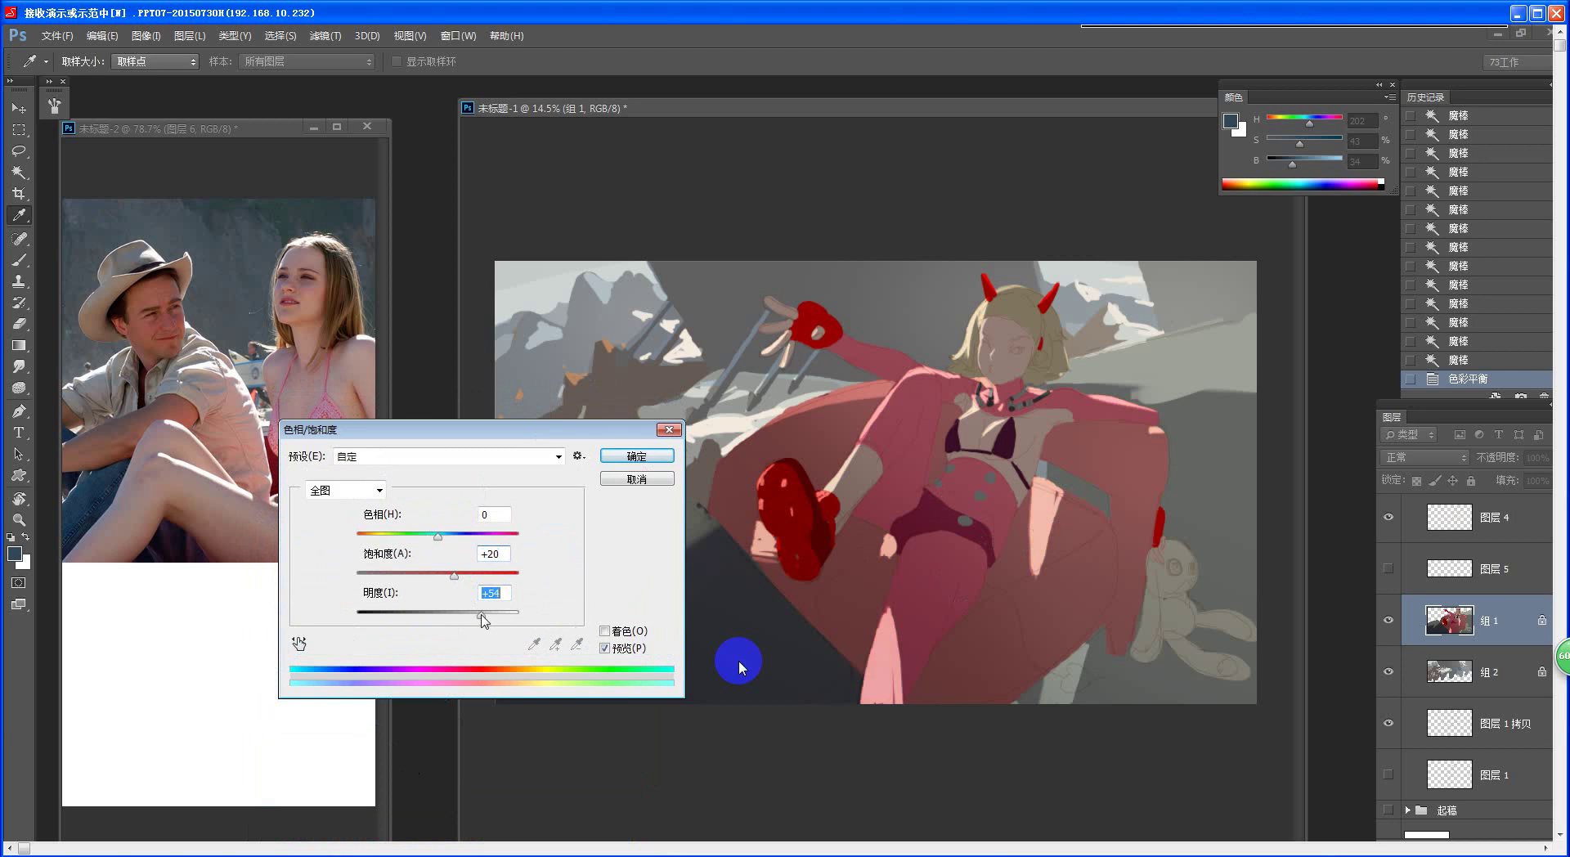
left_click(642, 456)
key("z")
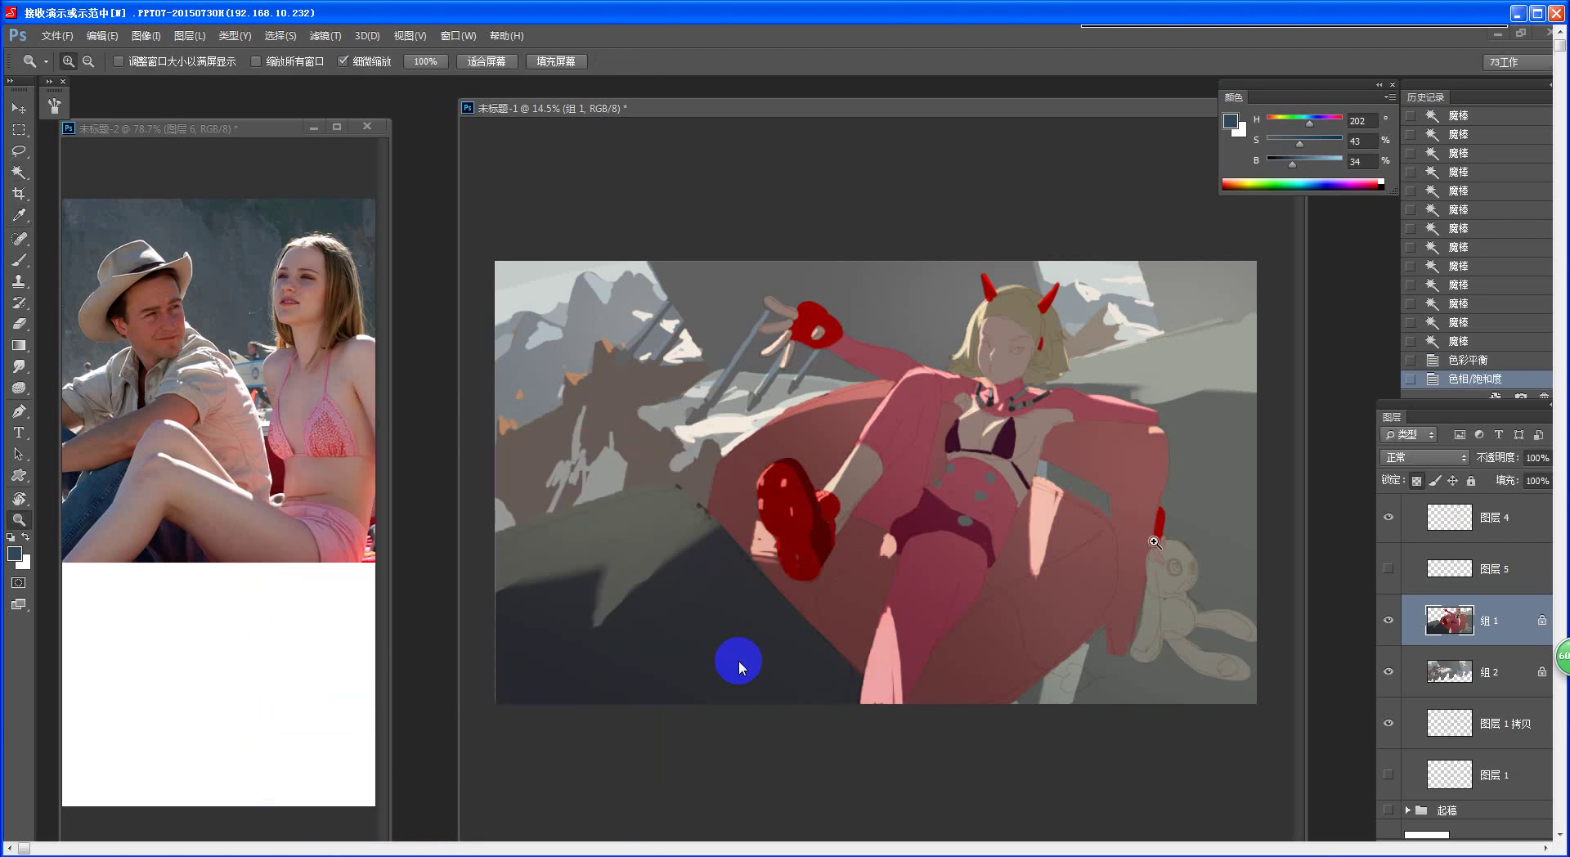
left_click_drag(1155, 542, 1121, 567)
key("w")
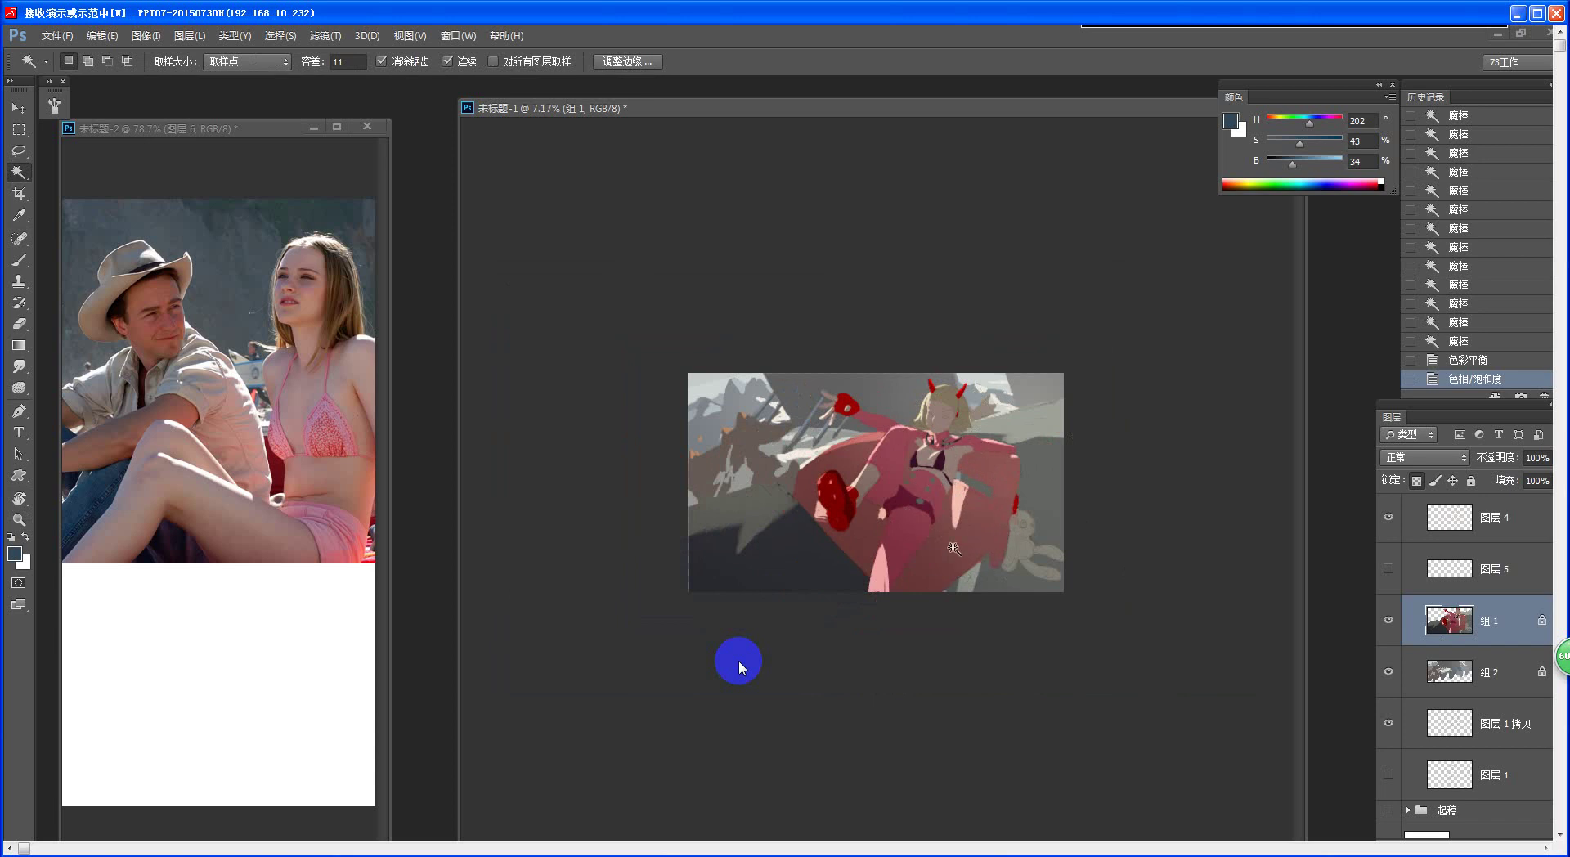
key("z")
left_click_drag(915, 413, 923, 611)
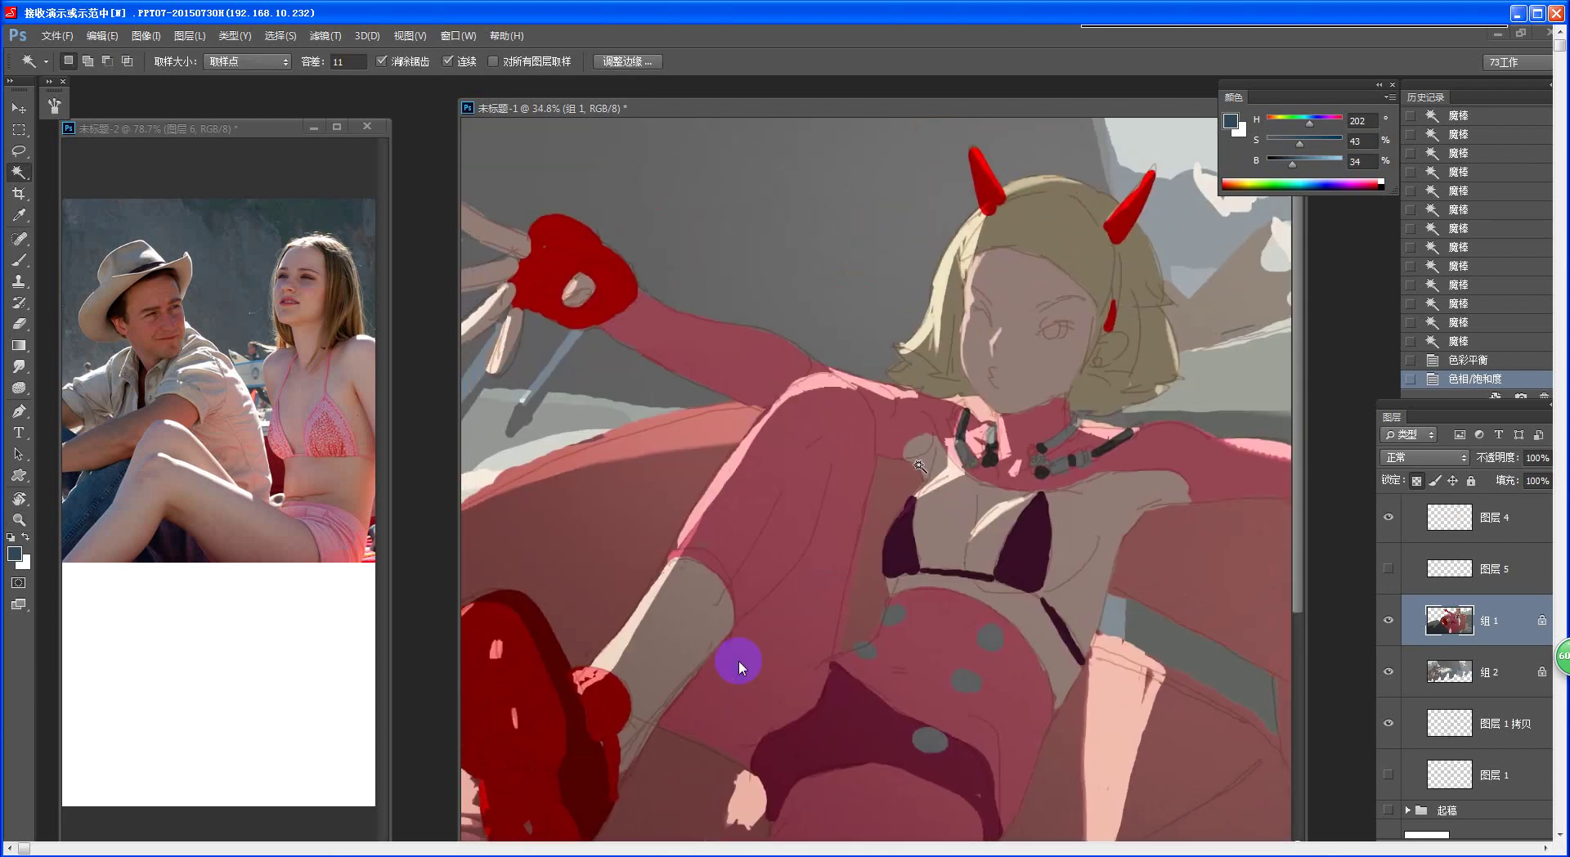
key("l")
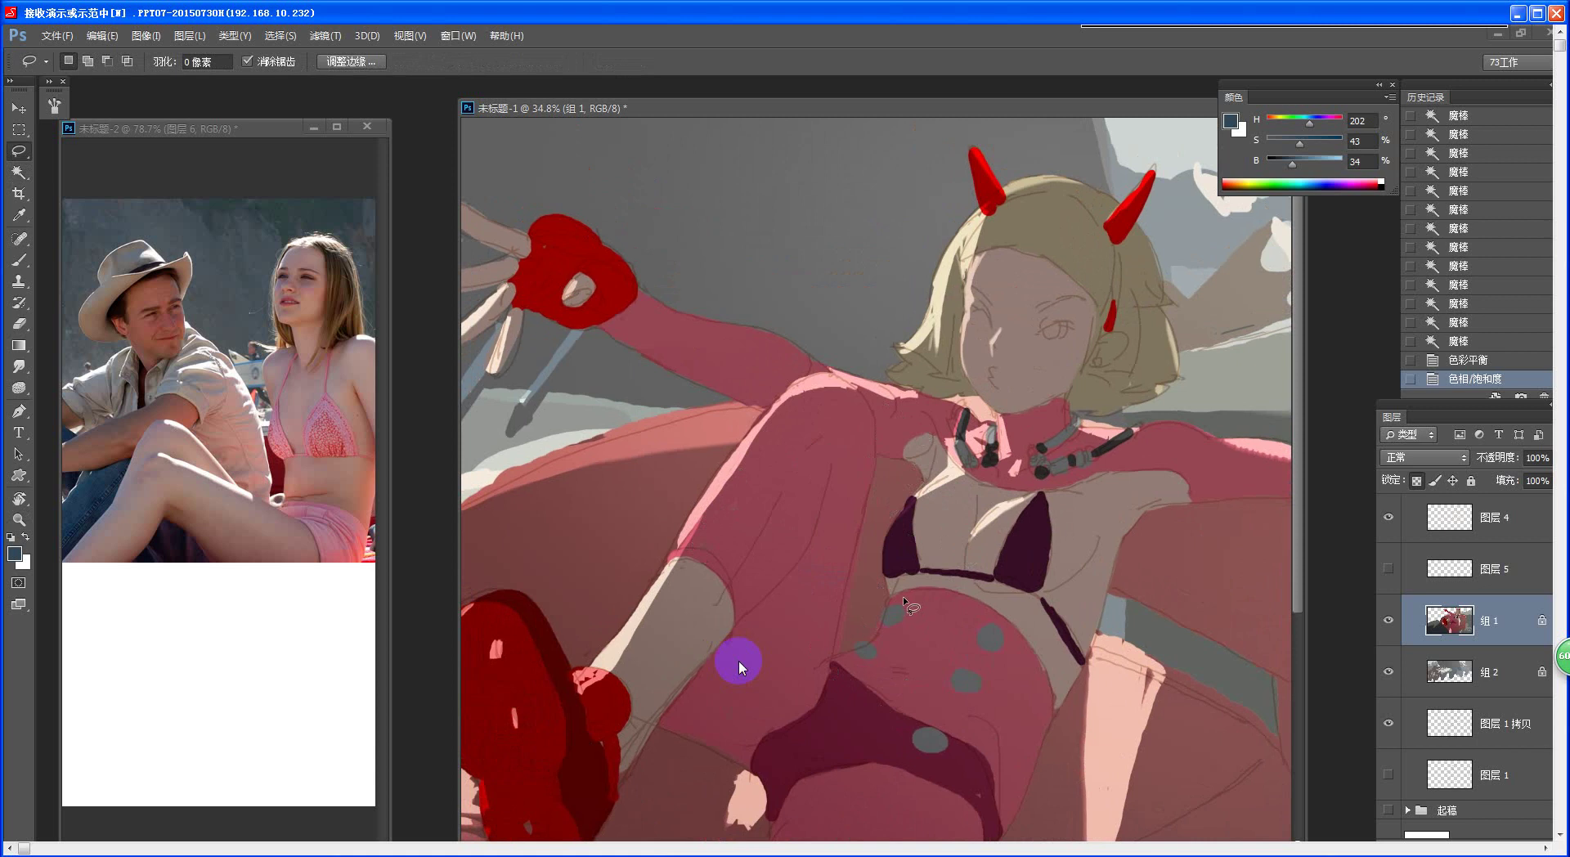
- In the reference photo document, duplicate the layer 图层 1 and desaturate the copy with Hue/Saturation at saturation -100
left_click(211, 129)
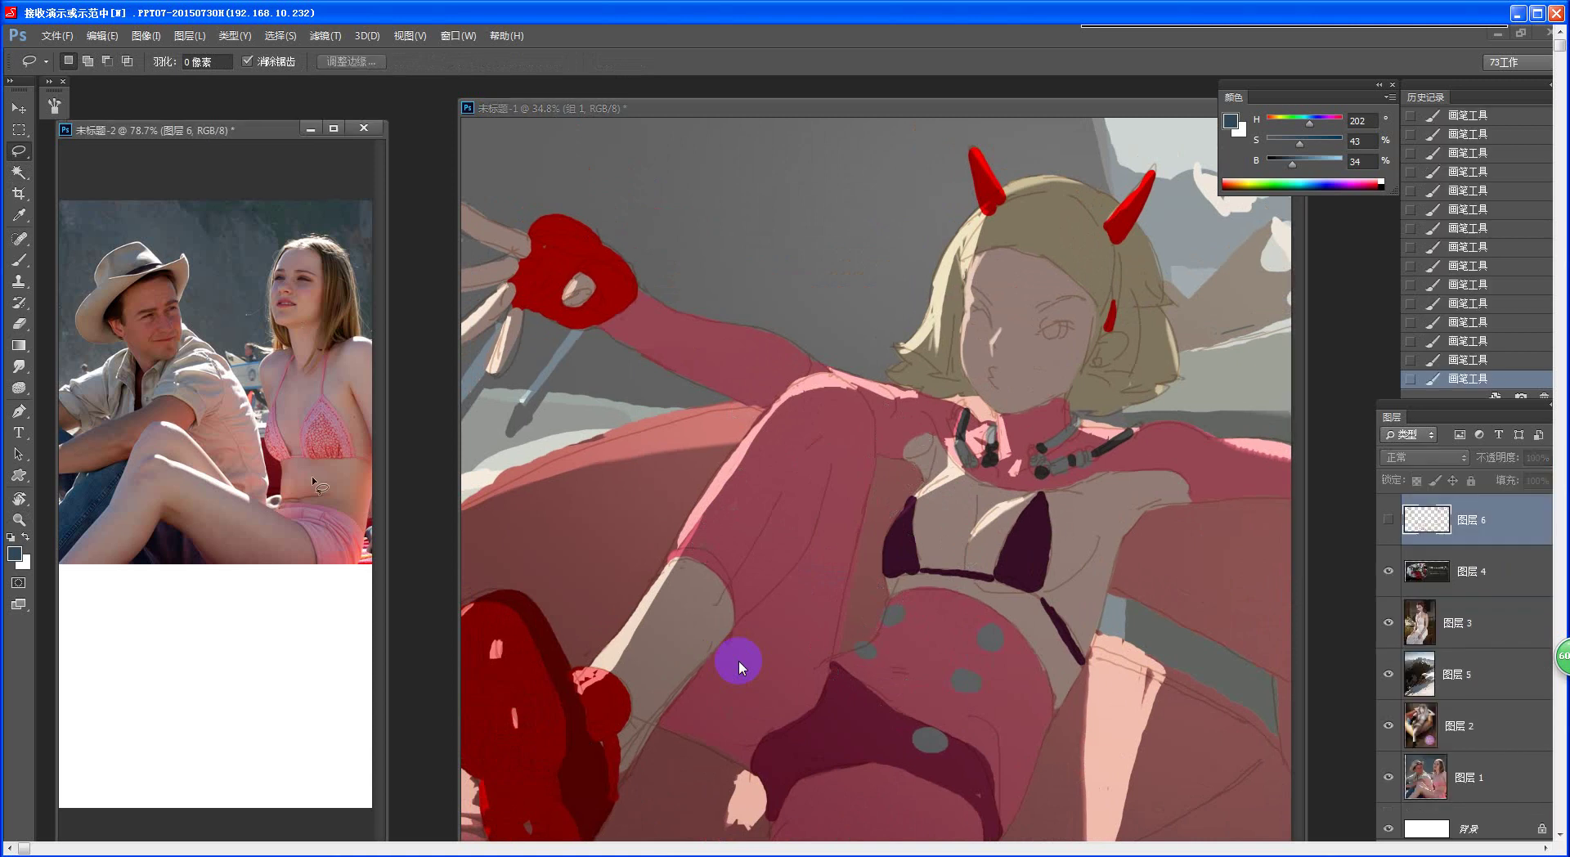
left_click(1468, 776)
key("ctrl+j")
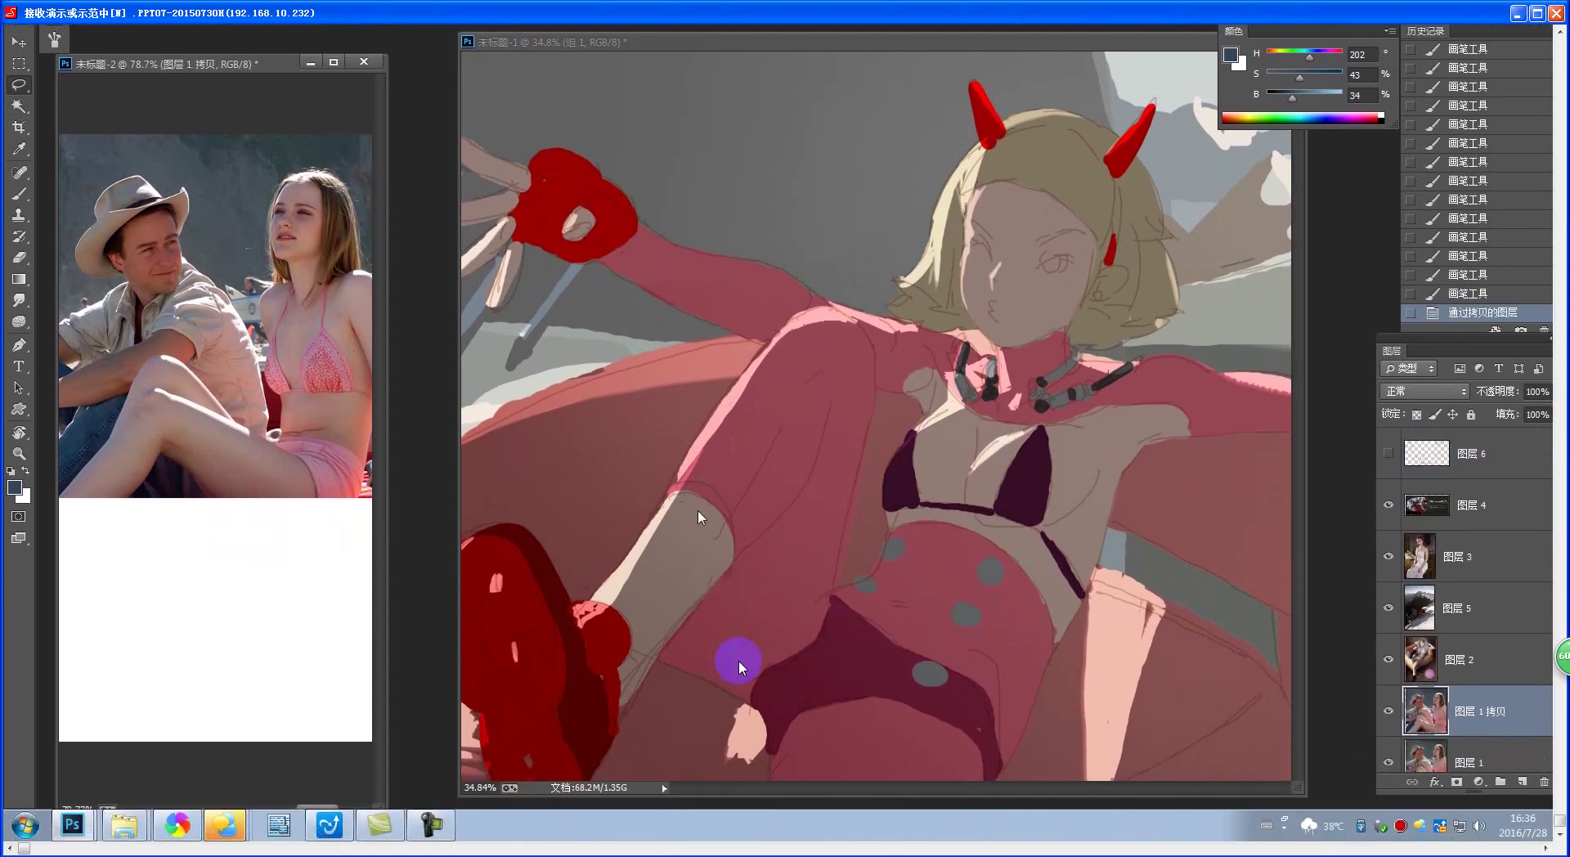
key("ctrl+u")
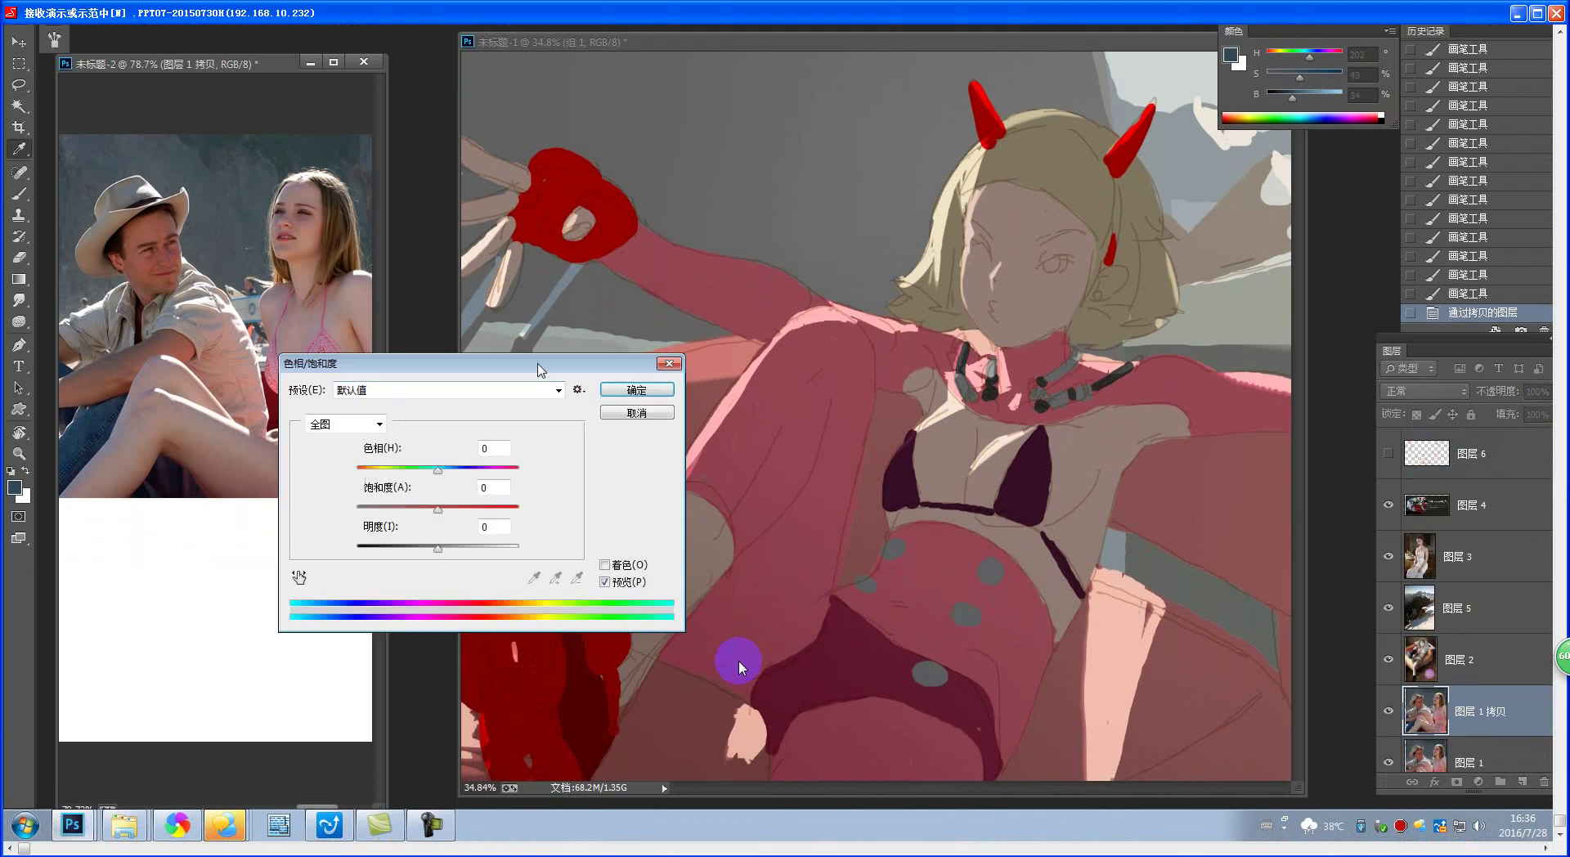
left_click_drag(425, 350, 638, 174)
left_click_drag(653, 329, 572, 331)
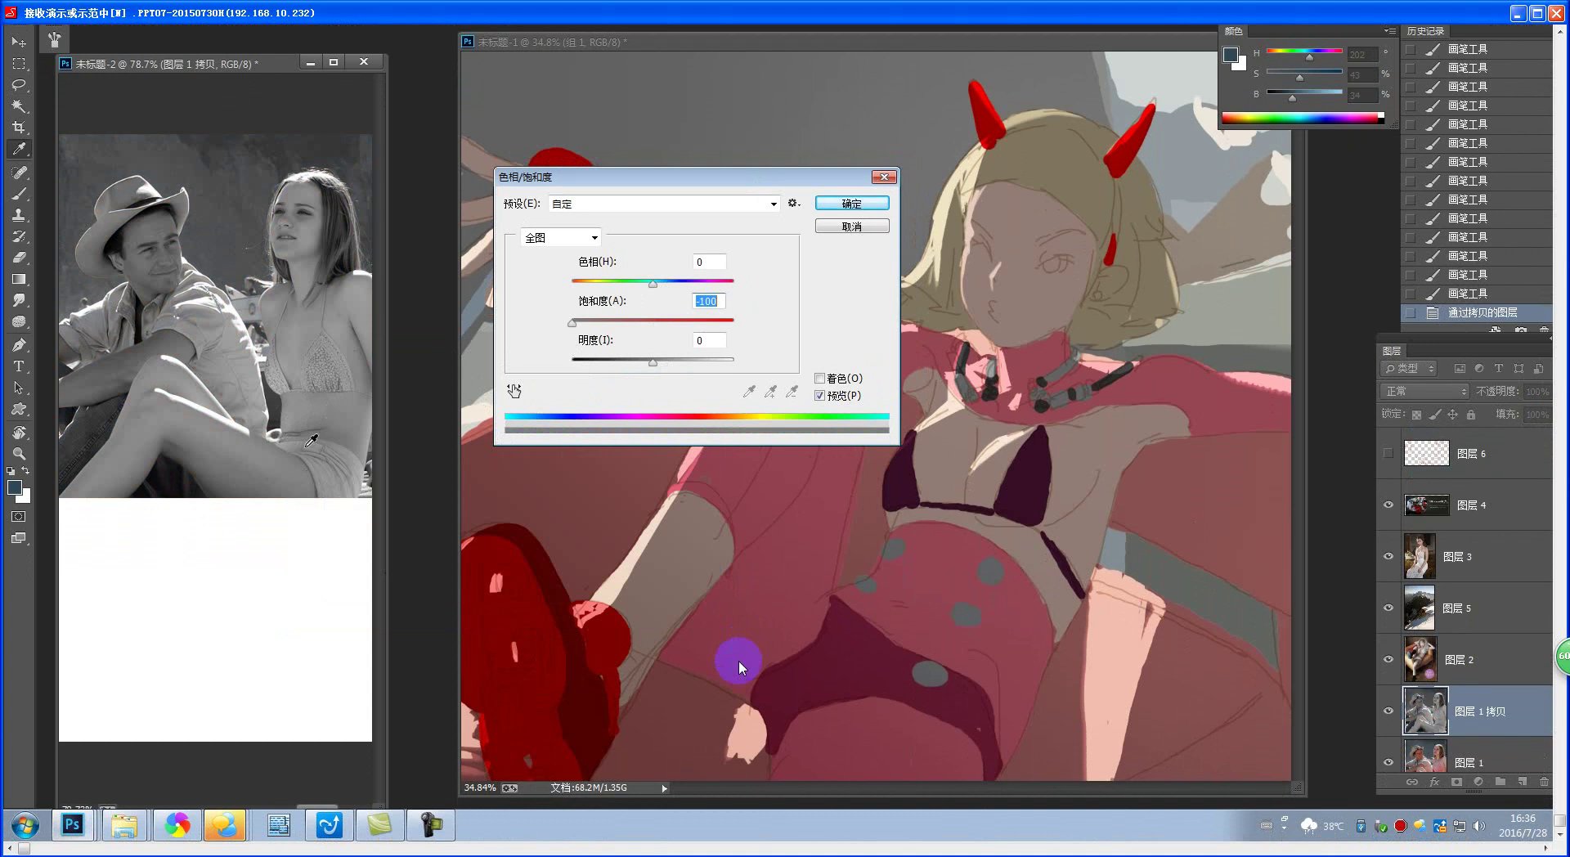
key("Escape")
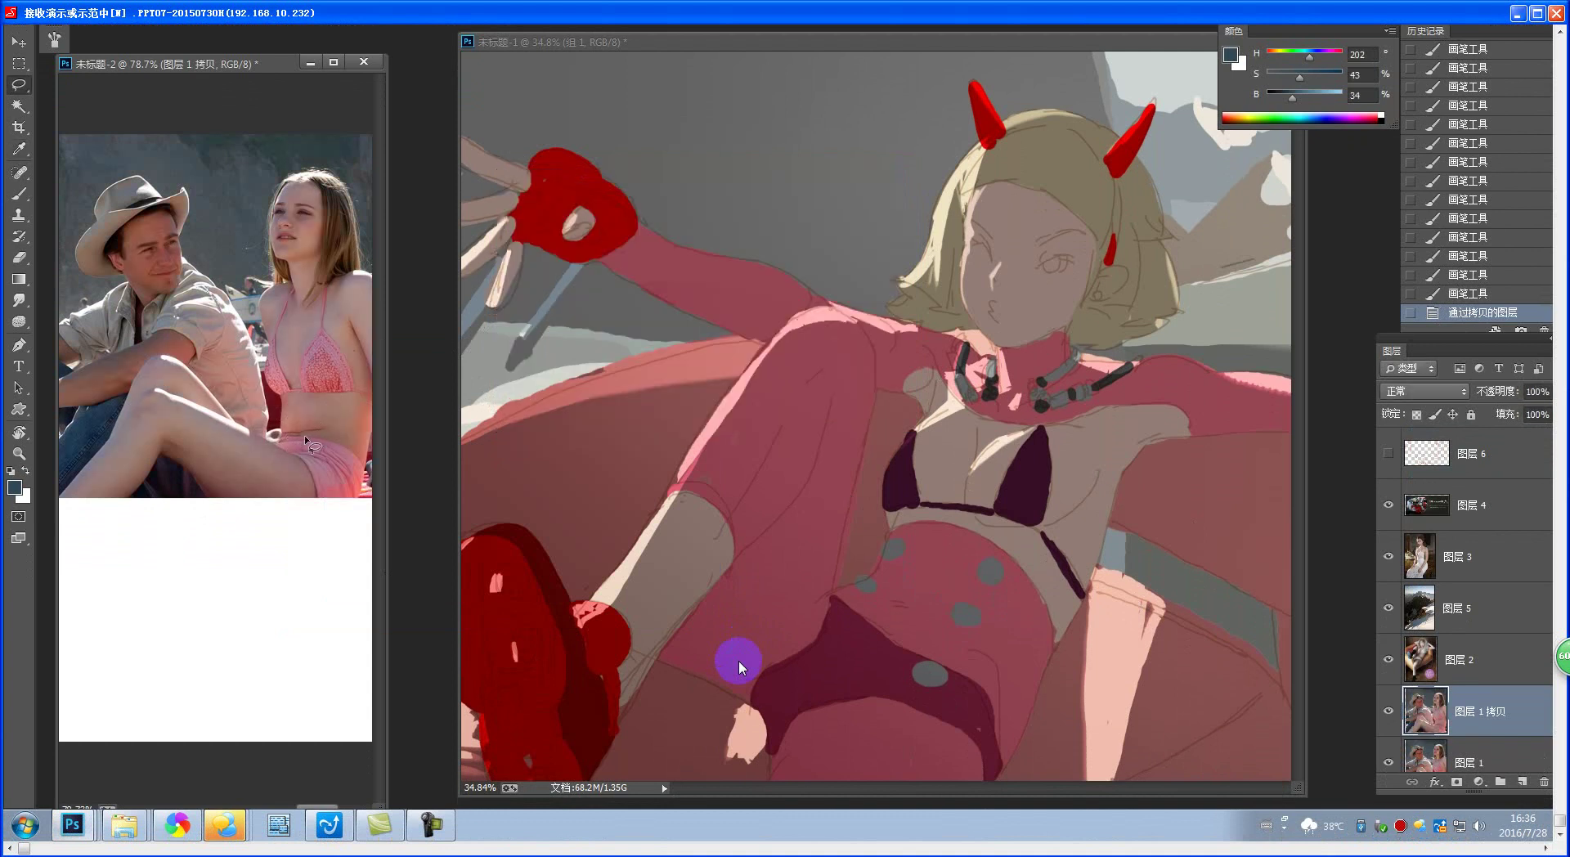
key("ctrl+alt+u")
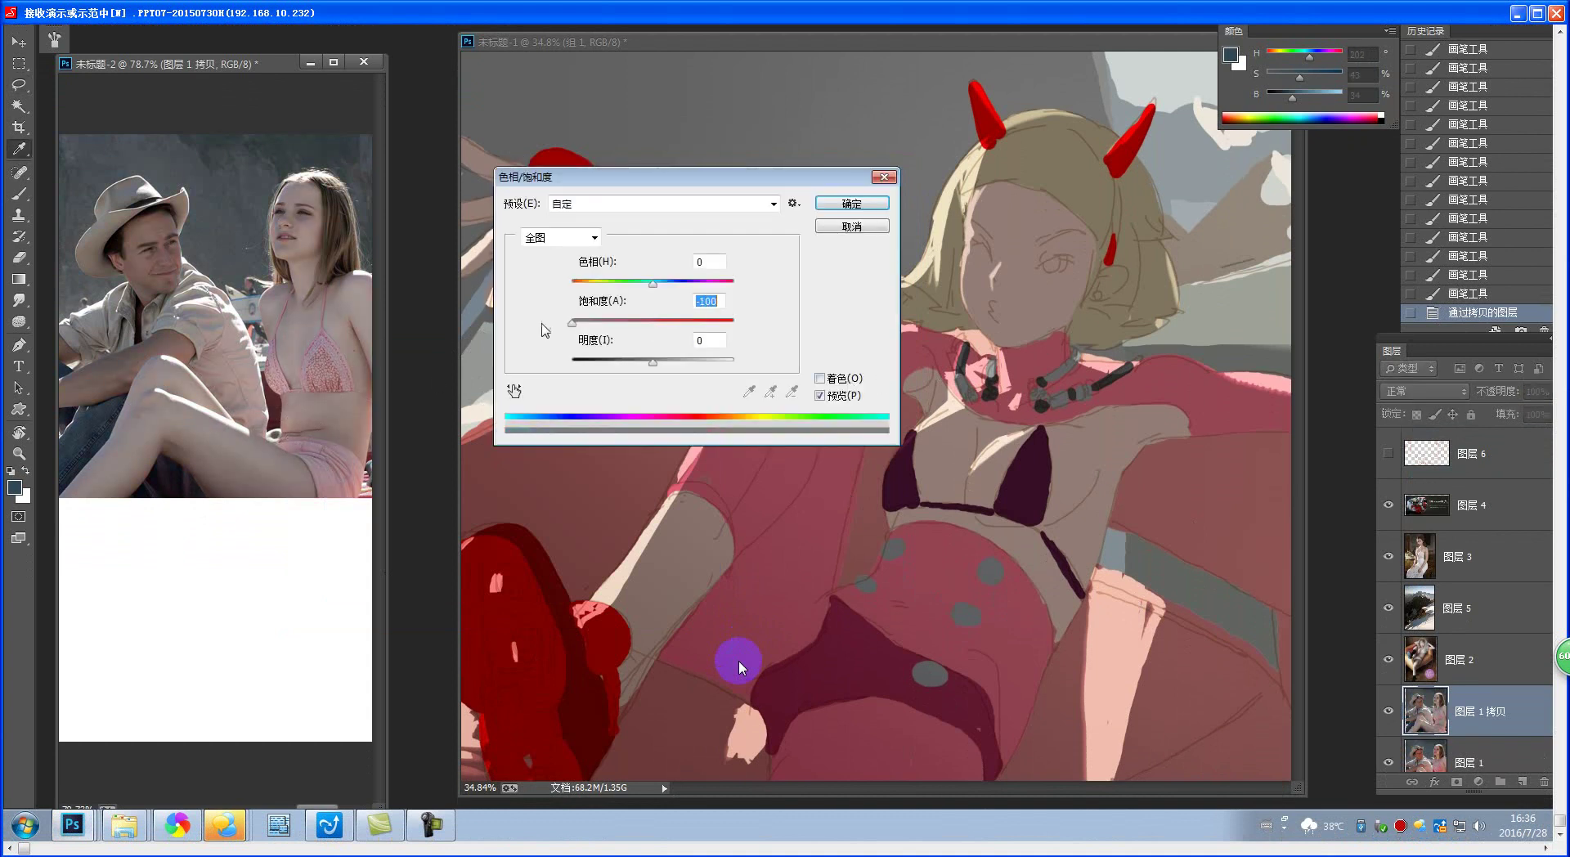
left_click(851, 202)
- Compare the grayscale copy with the color photo by toggling the copy's visibility, leaving it hidden
left_click(1388, 716)
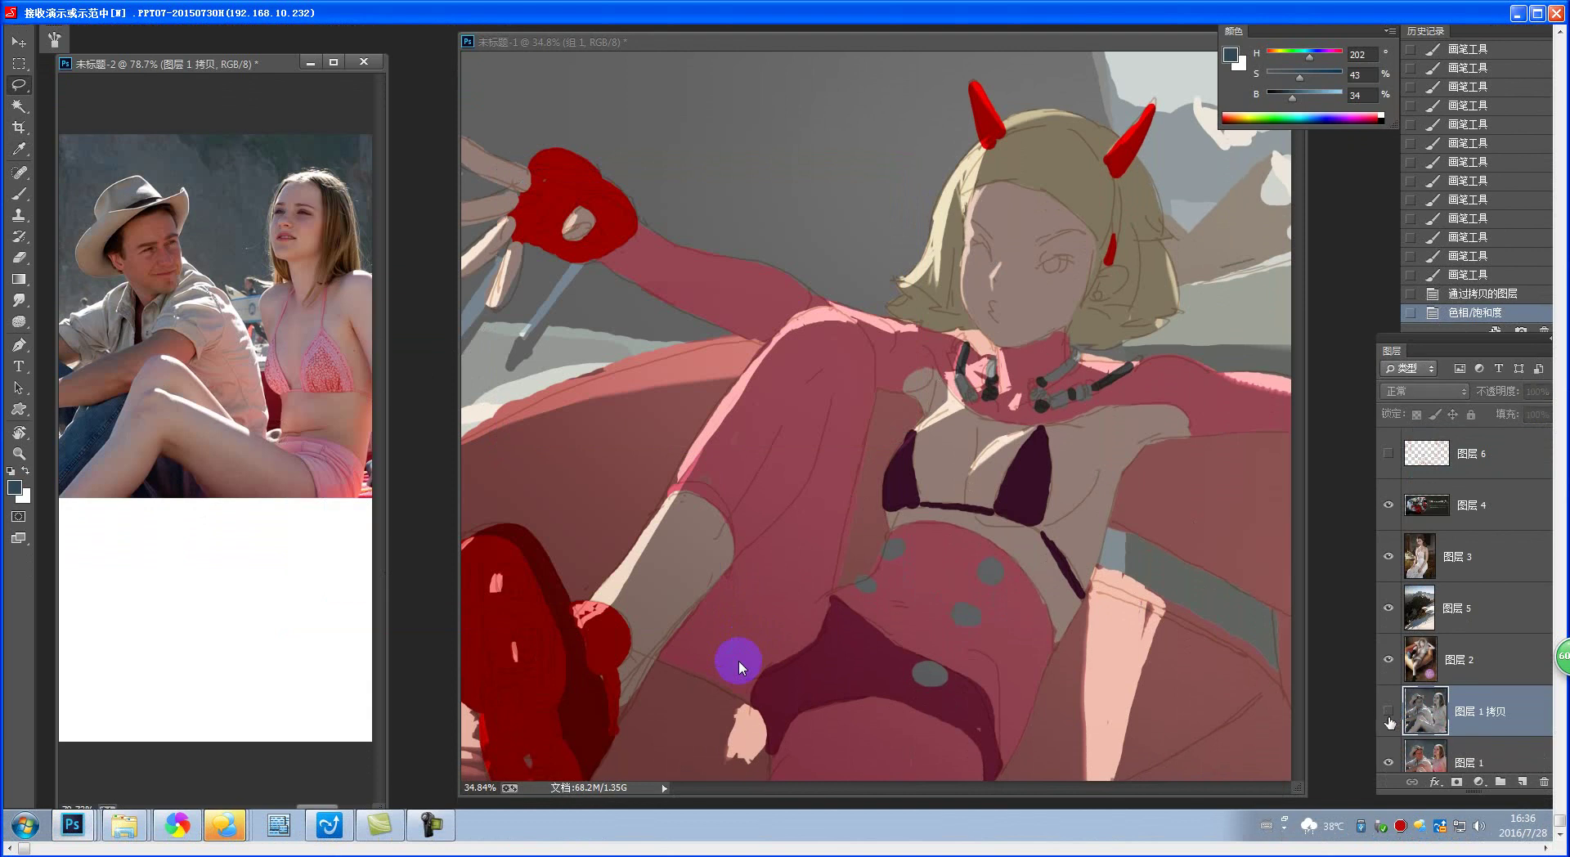
left_click(1389, 717)
left_click(1389, 716)
left_click(1389, 717)
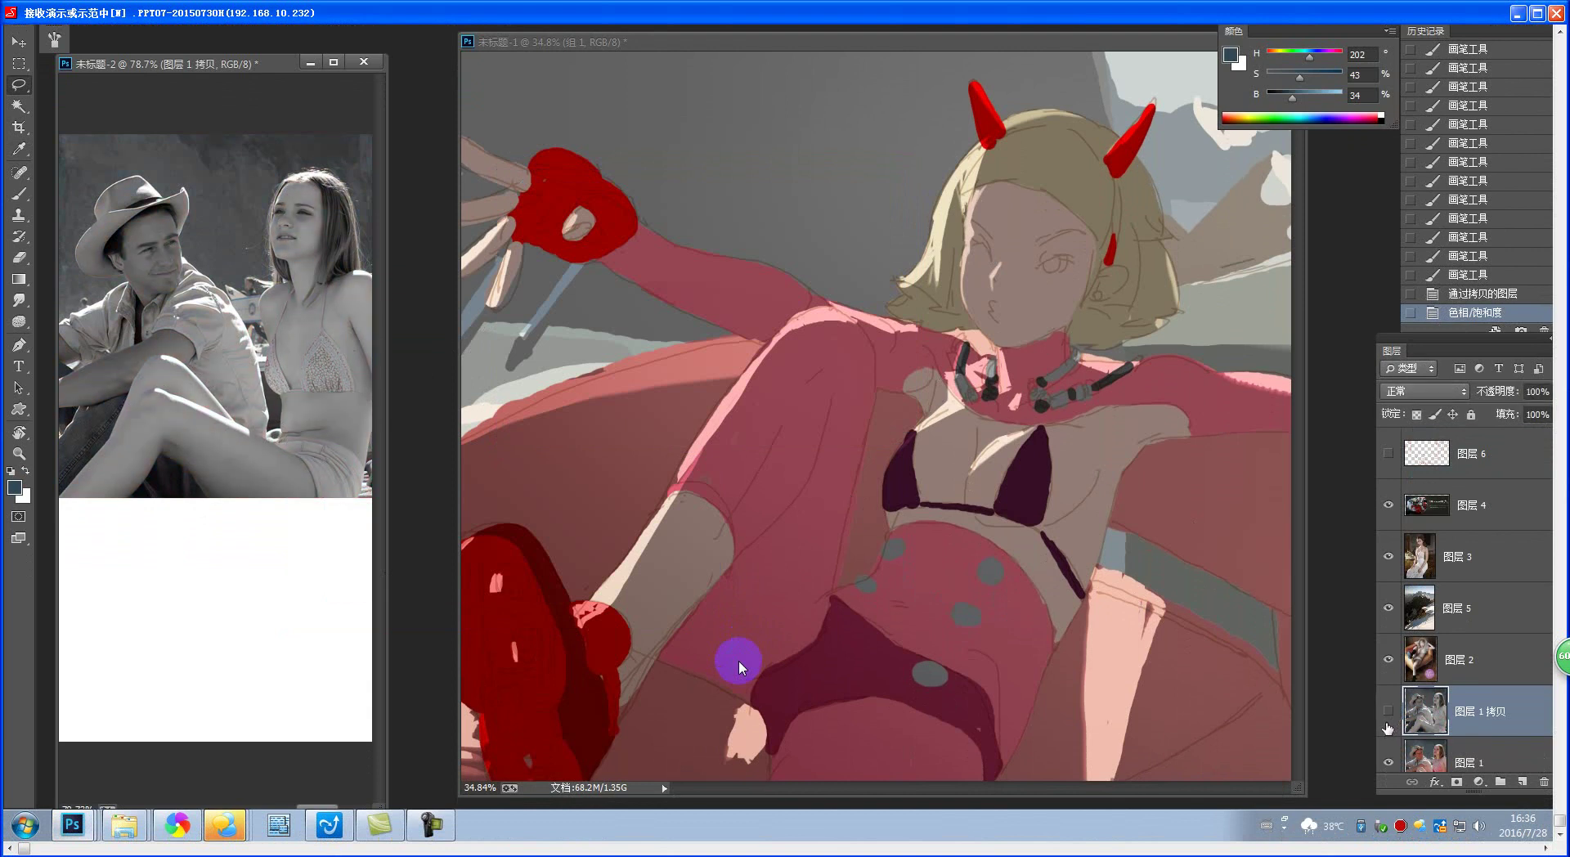
left_click(1389, 716)
left_click(1389, 716)
left_click(1389, 716)
left_click(1389, 716)
left_click(1389, 716)
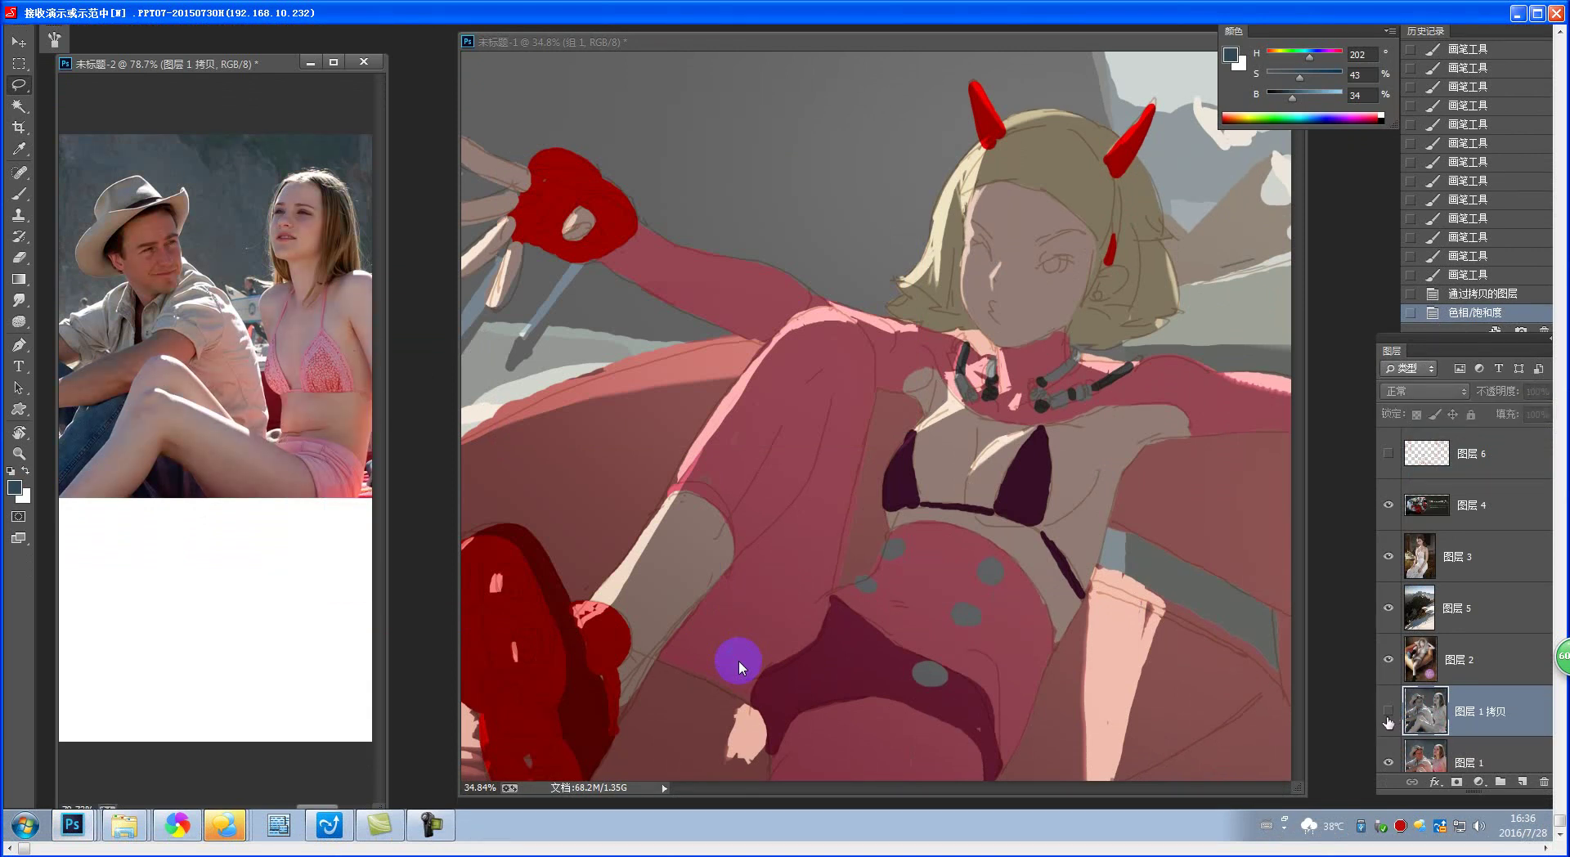
left_click(1388, 716)
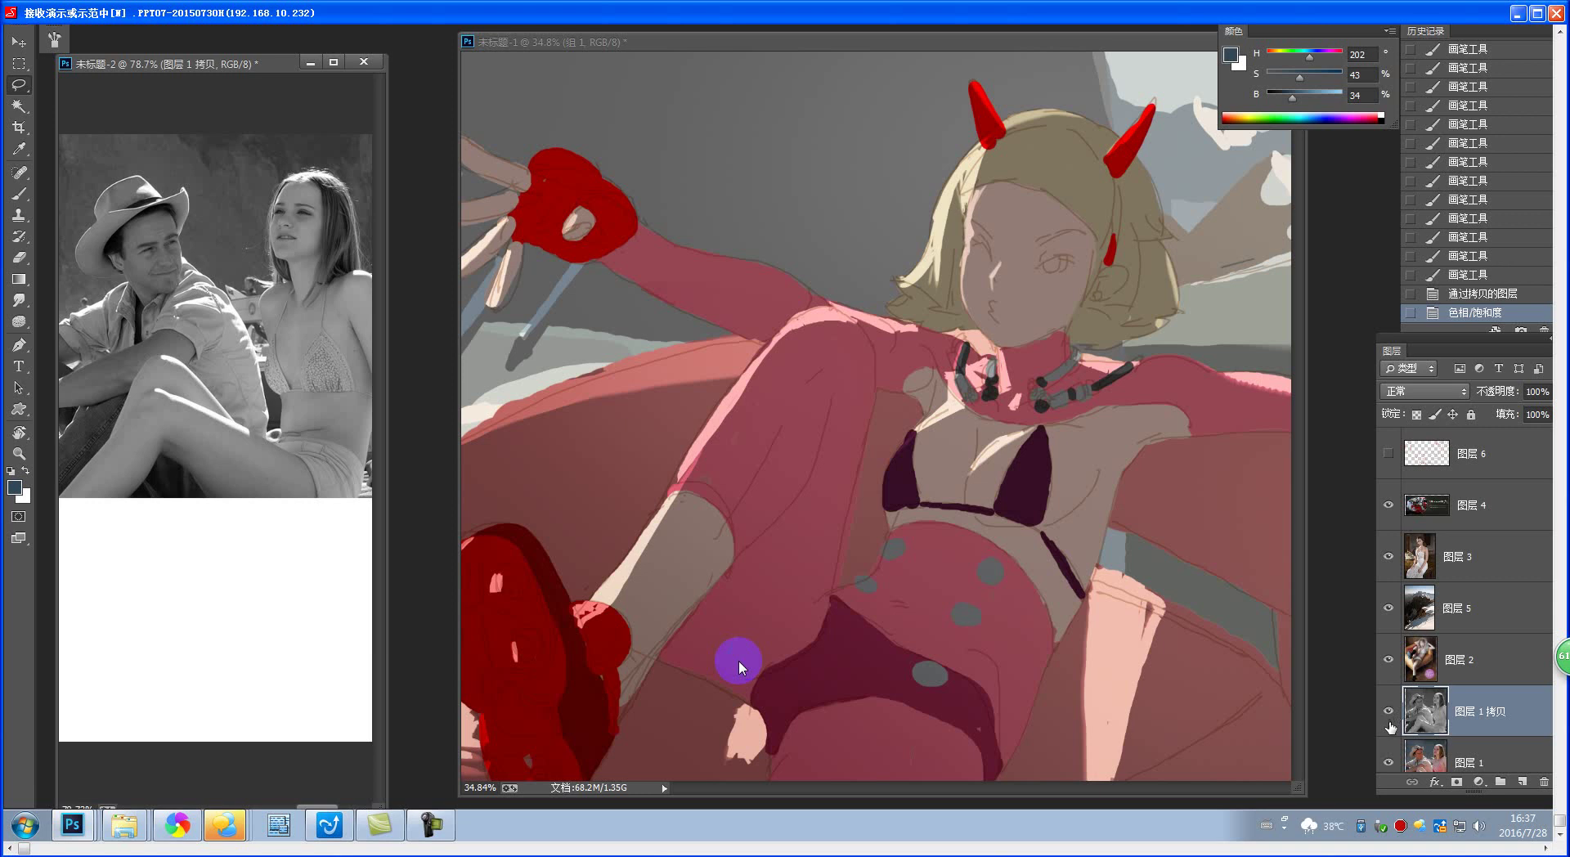
left_click(1391, 717)
left_click(1392, 719)
left_click(1393, 723)
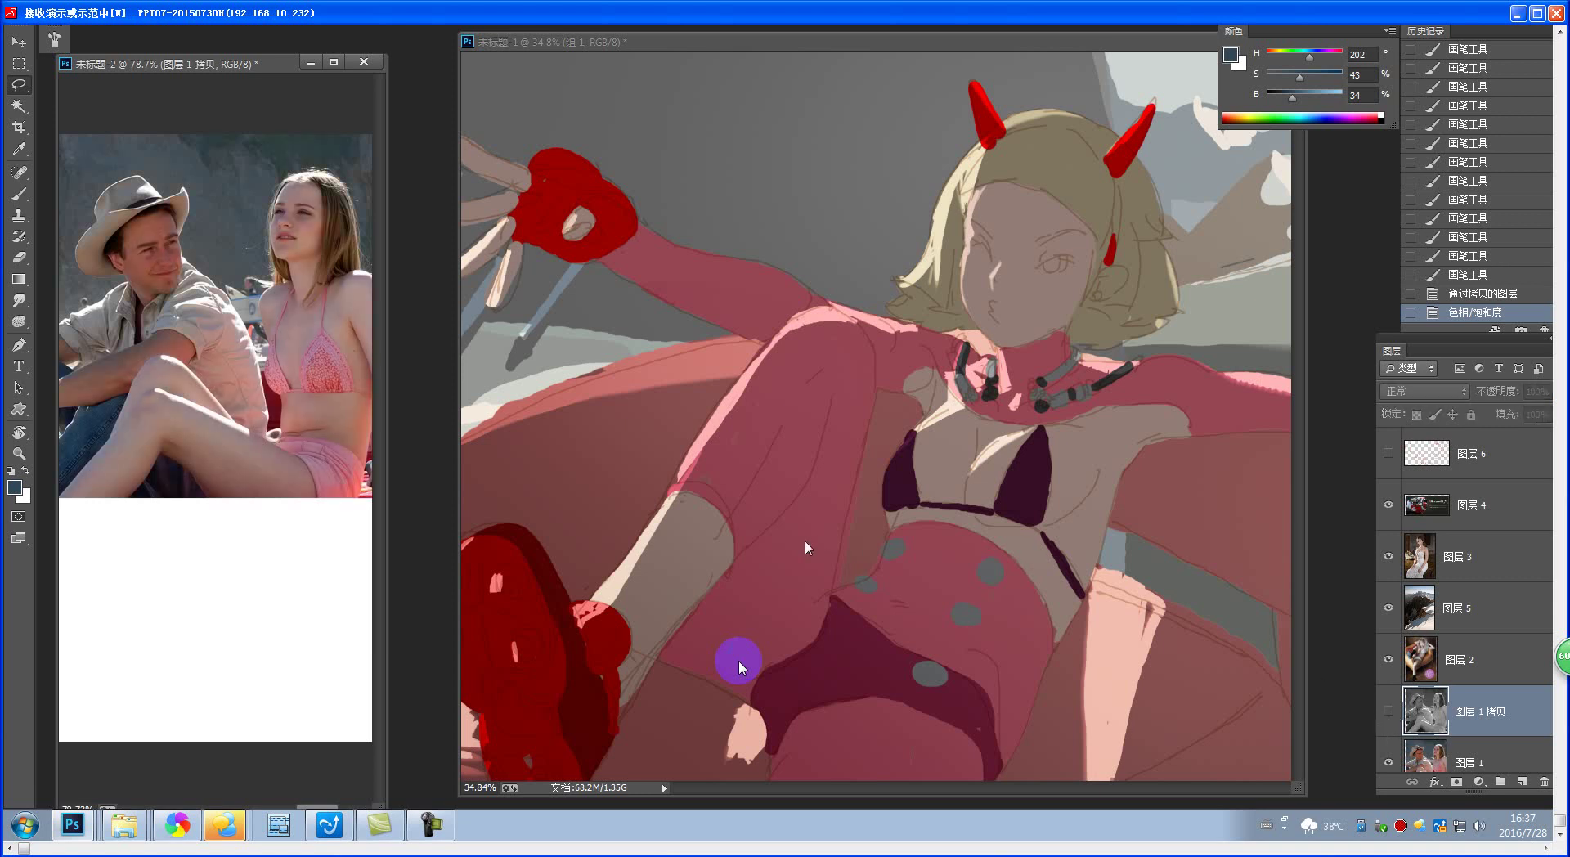
- In the illustration, lasso the raised thigh's shaded inner side and the adjoining belly, and copy that area to a new layer
left_click(891, 595)
left_click_drag(922, 486, 930, 372)
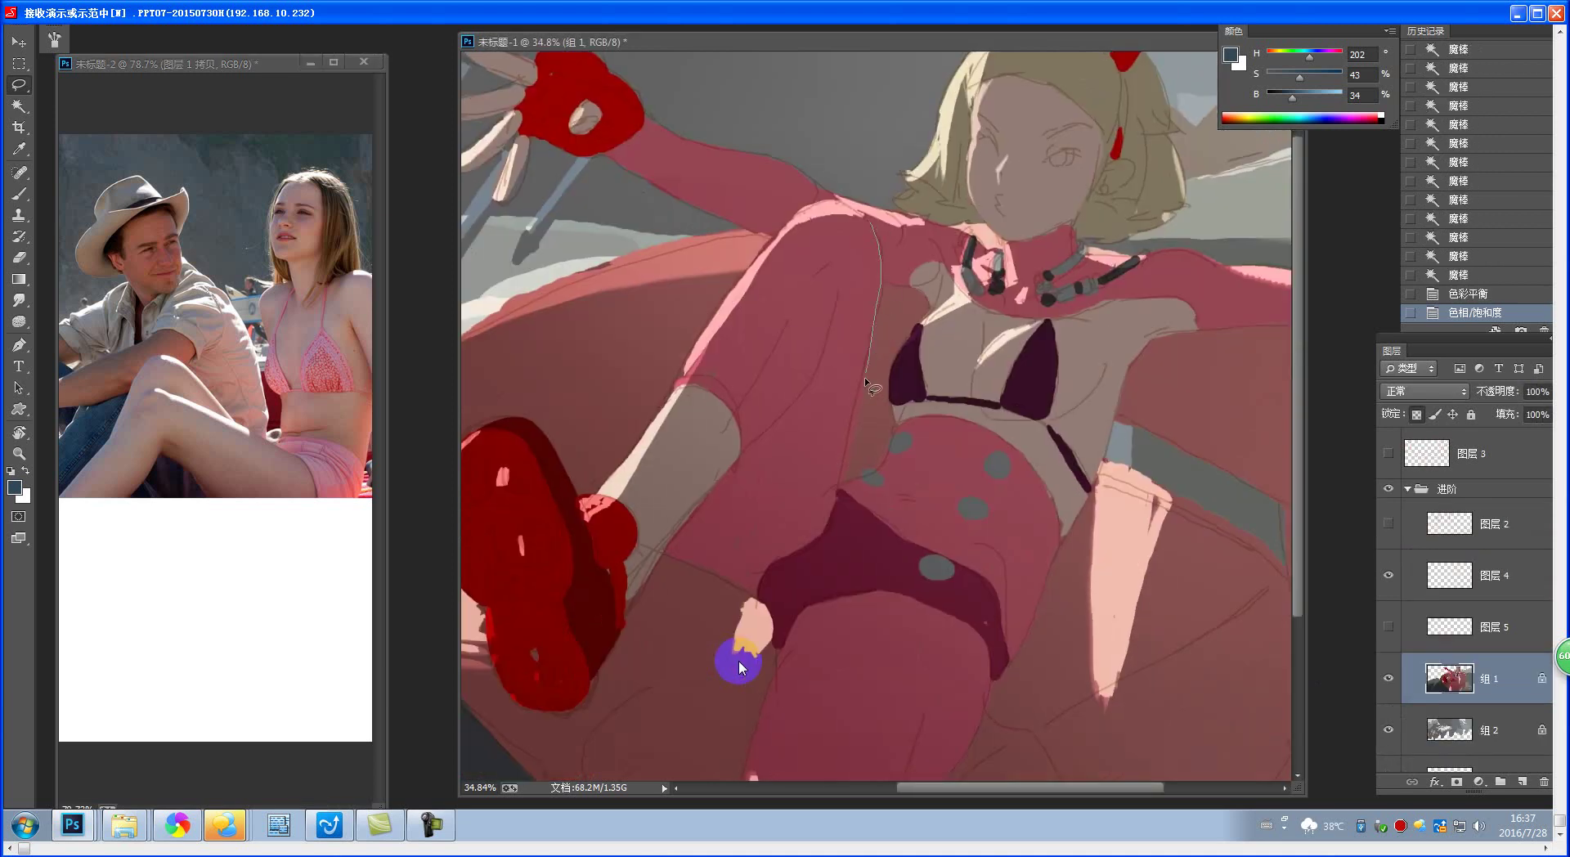
mouse_move(842, 491)
left_mouse_down()
mouse_move(789, 546)
mouse_move(736, 505)
mouse_move(750, 386)
mouse_move(865, 229)
left_mouse_up()
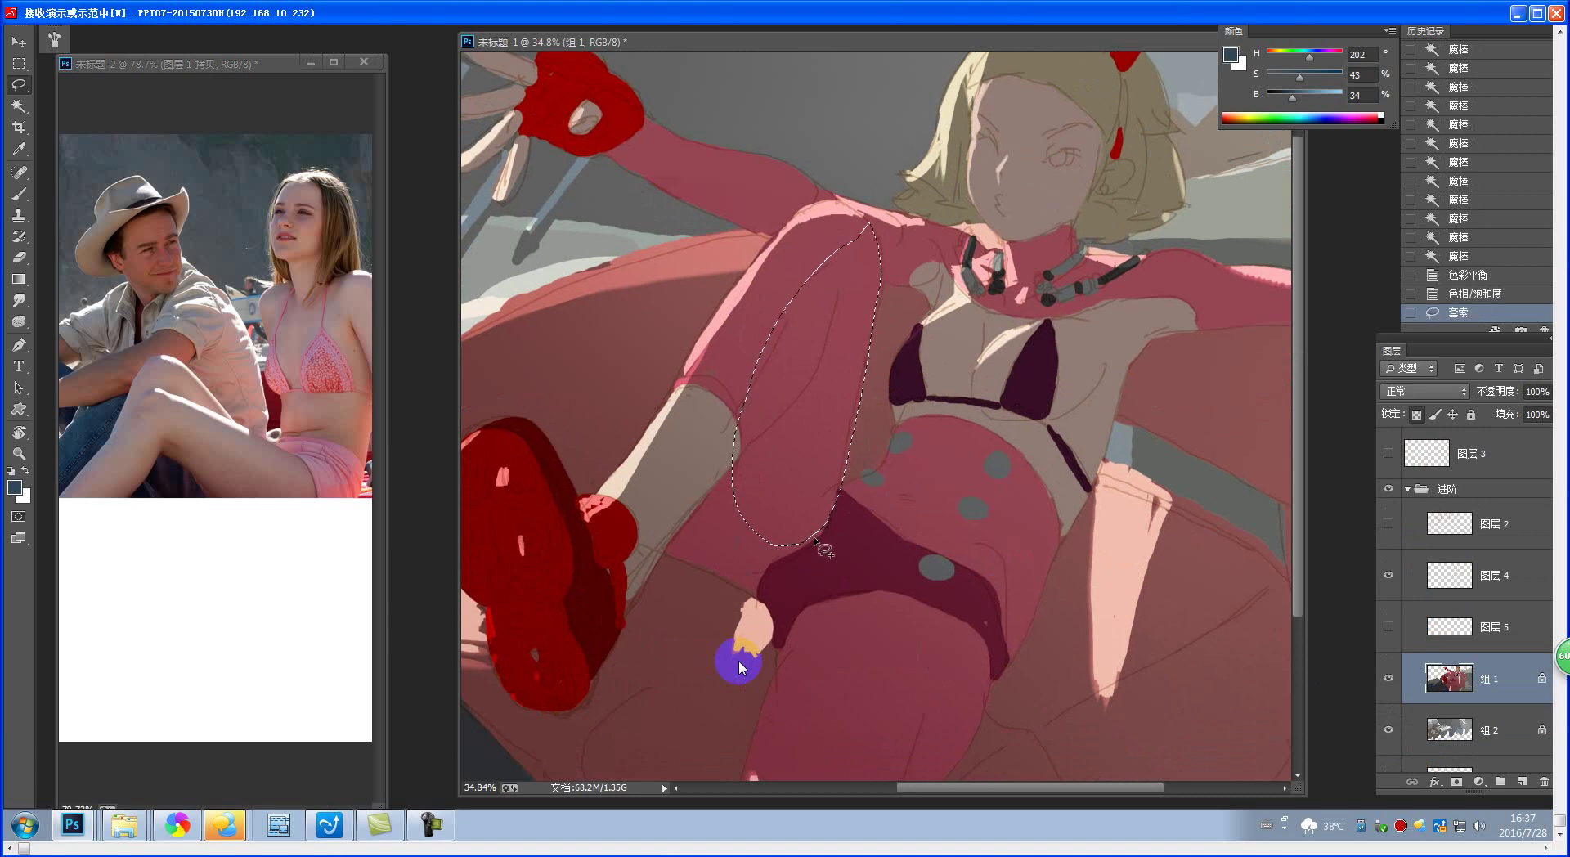
mouse_move(781, 560)
left_mouse_down()
mouse_move(846, 577)
mouse_move(940, 471)
mouse_move(925, 419)
mouse_move(873, 483)
mouse_move(828, 503)
mouse_move(864, 557)
mouse_move(826, 638)
left_mouse_up()
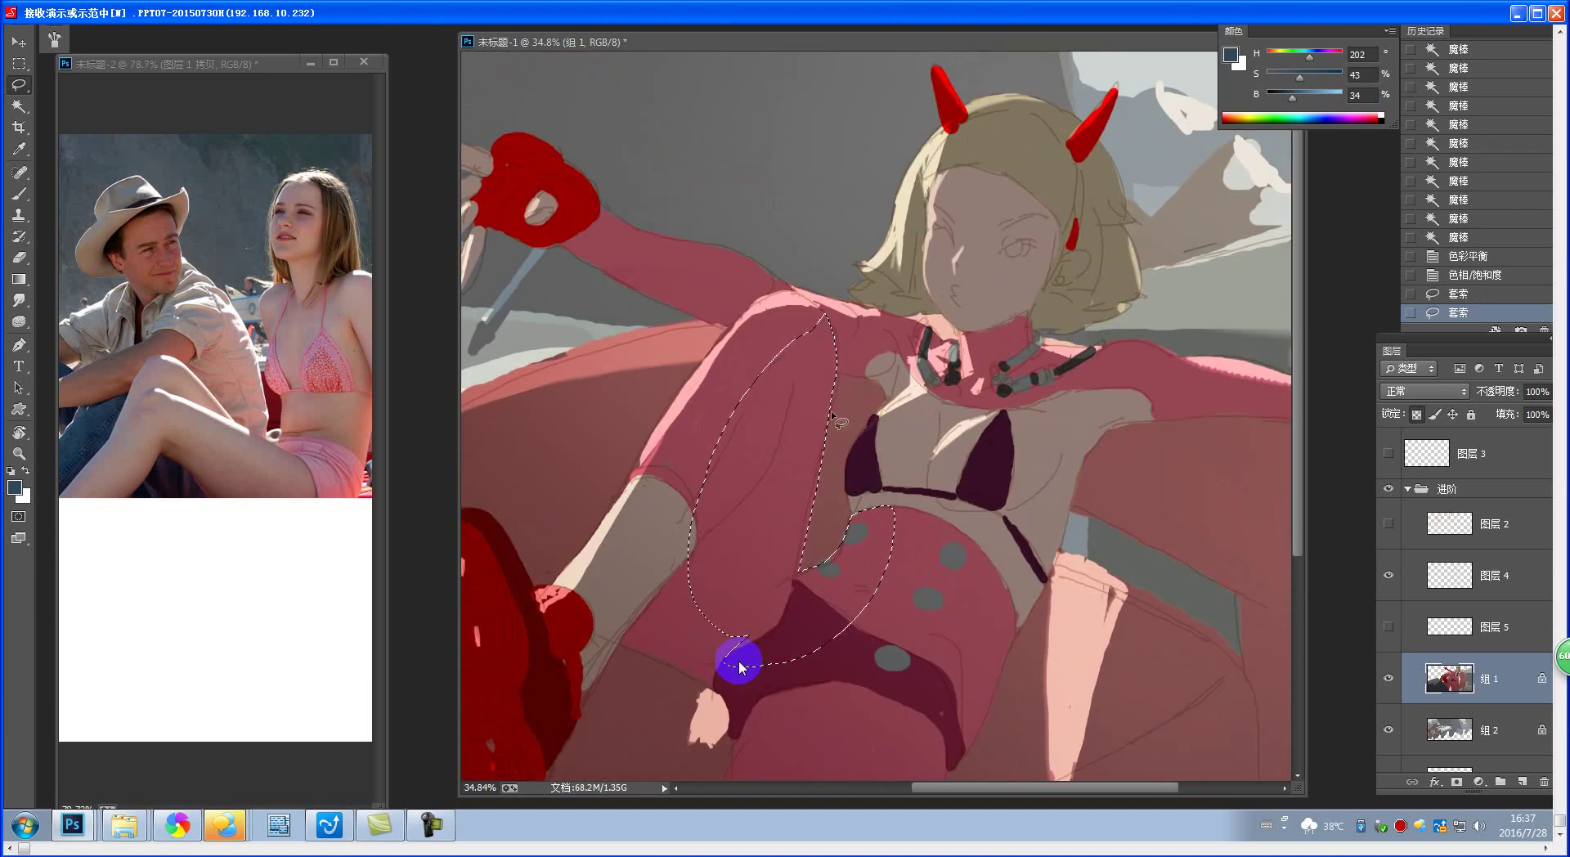
mouse_move(836, 370)
left_mouse_down()
mouse_move(889, 394)
mouse_move(873, 433)
mouse_move(878, 560)
mouse_move(815, 604)
mouse_move(791, 542)
left_mouse_up()
key("ctrl+j")
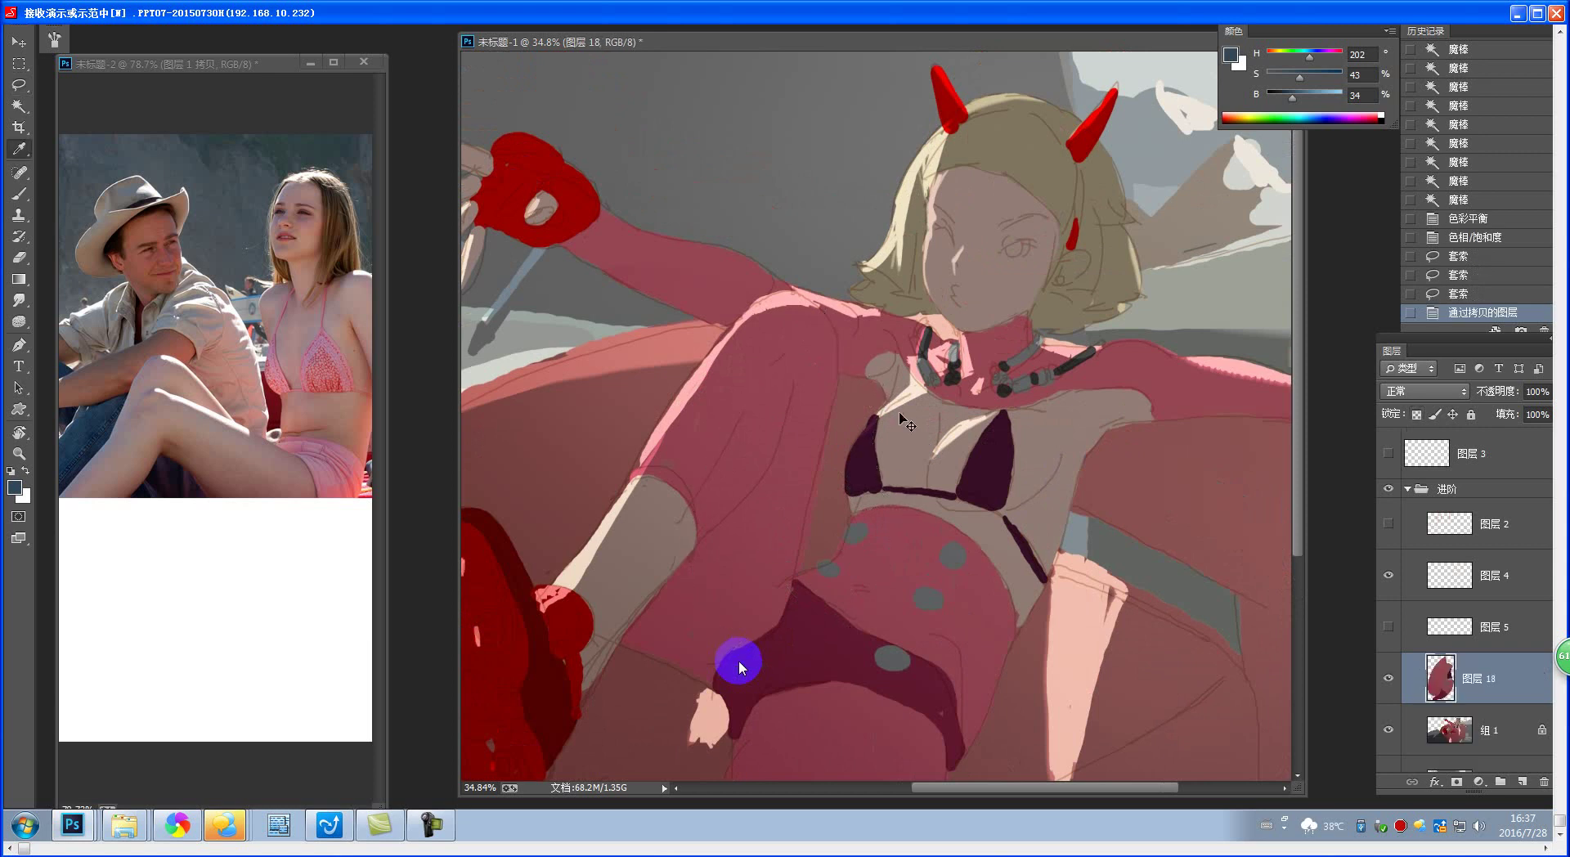
- Increase the saturation of the copied thigh and belly patch with Hue/Saturation
key("ctrl+u")
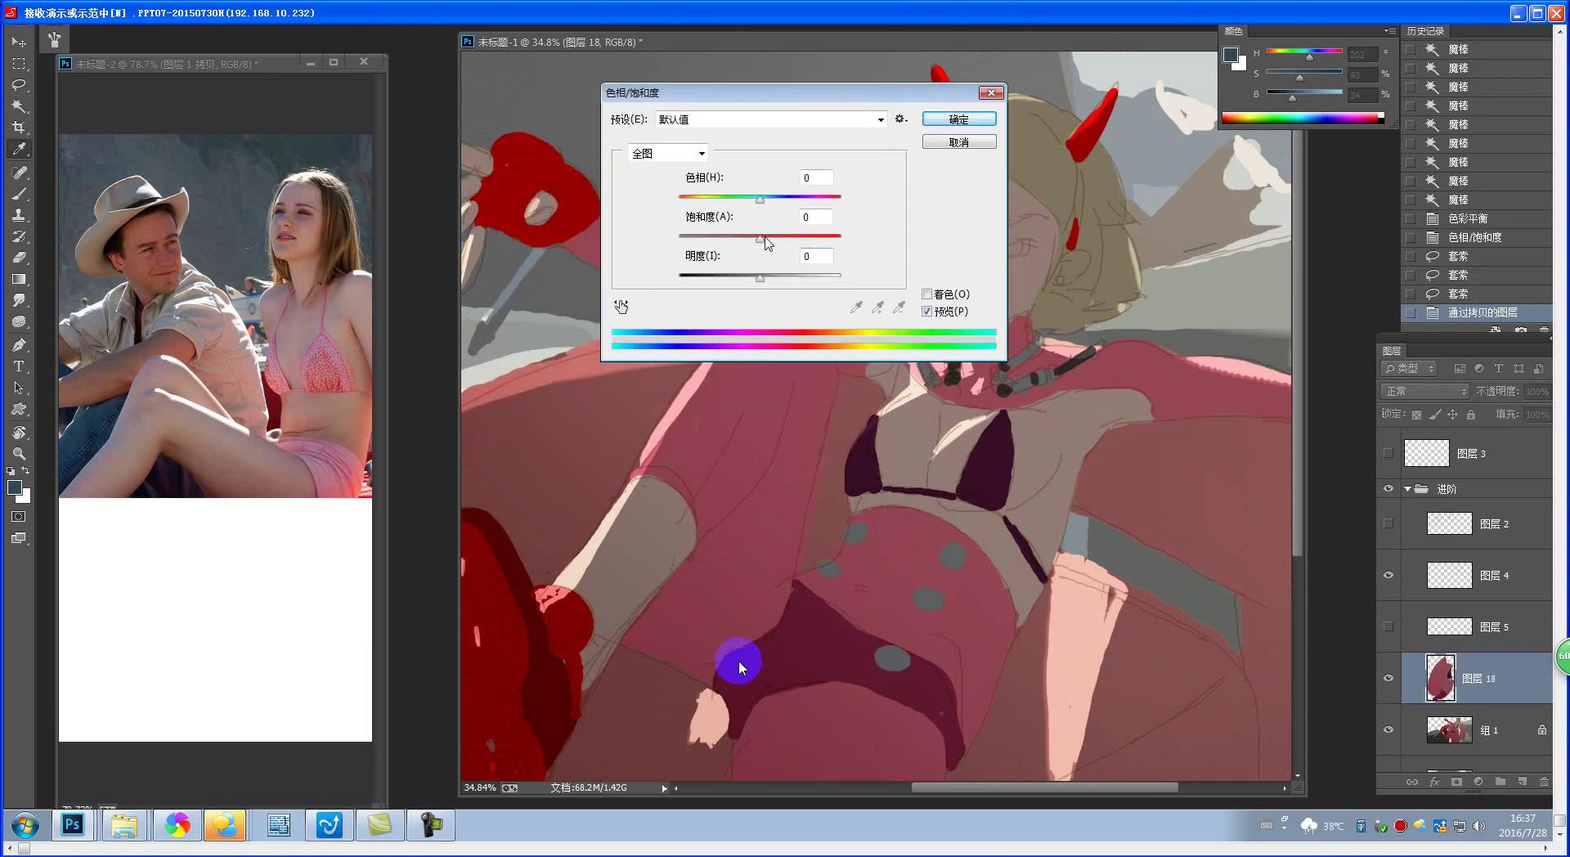
left_click_drag(760, 240, 777, 243)
left_click(958, 119)
key("z")
left_click_drag(996, 520, 975, 582)
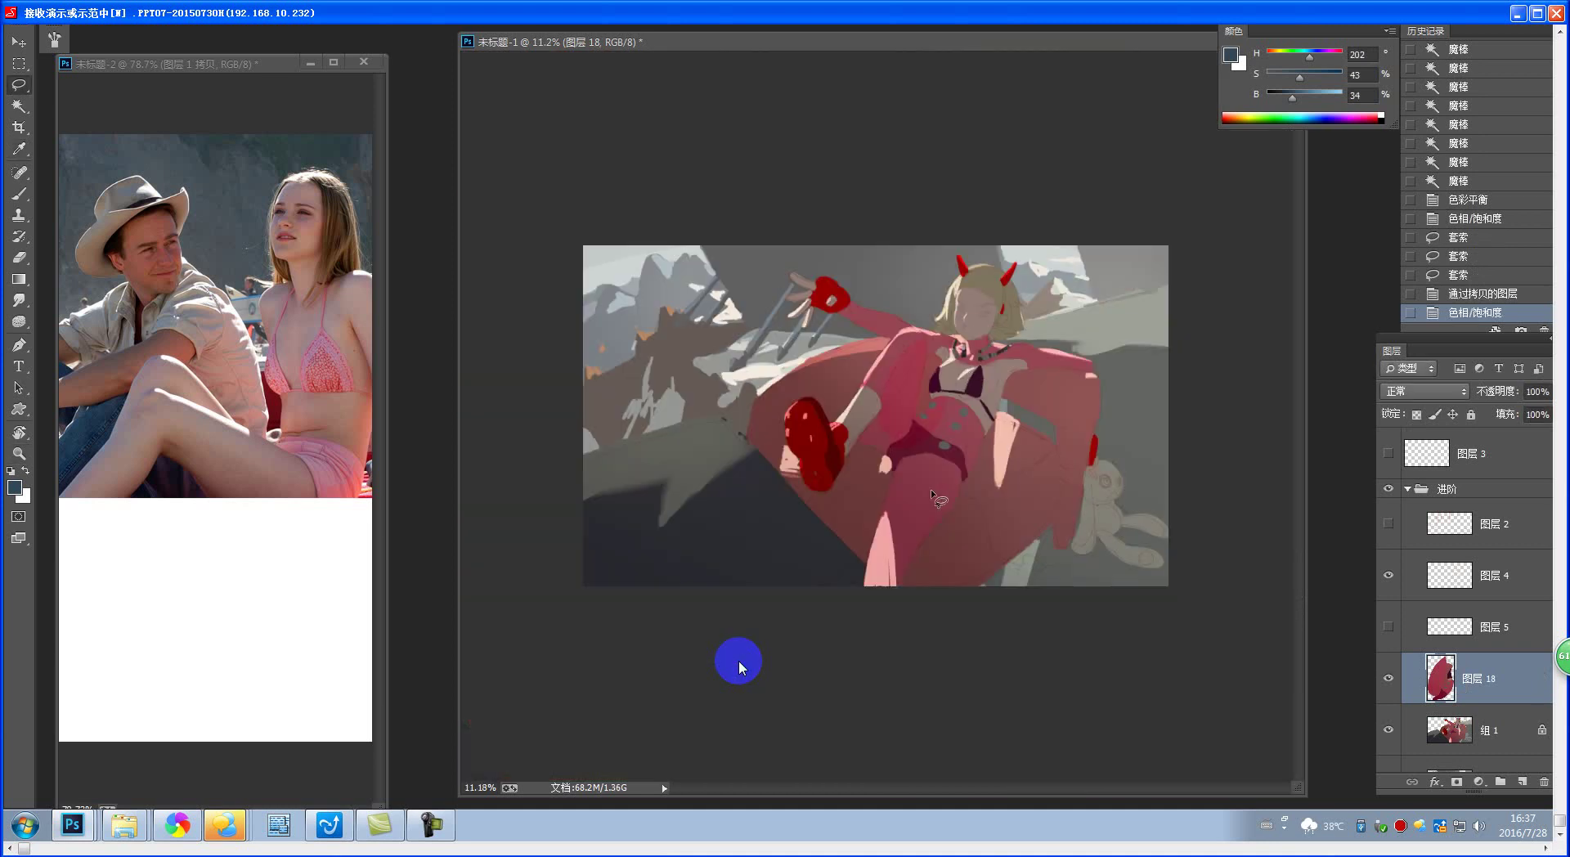
left_click_drag(969, 347, 1032, 349)
- Erase the outer edges of the saturated patch along the raised thigh to blend it into the surrounding color
key("e")
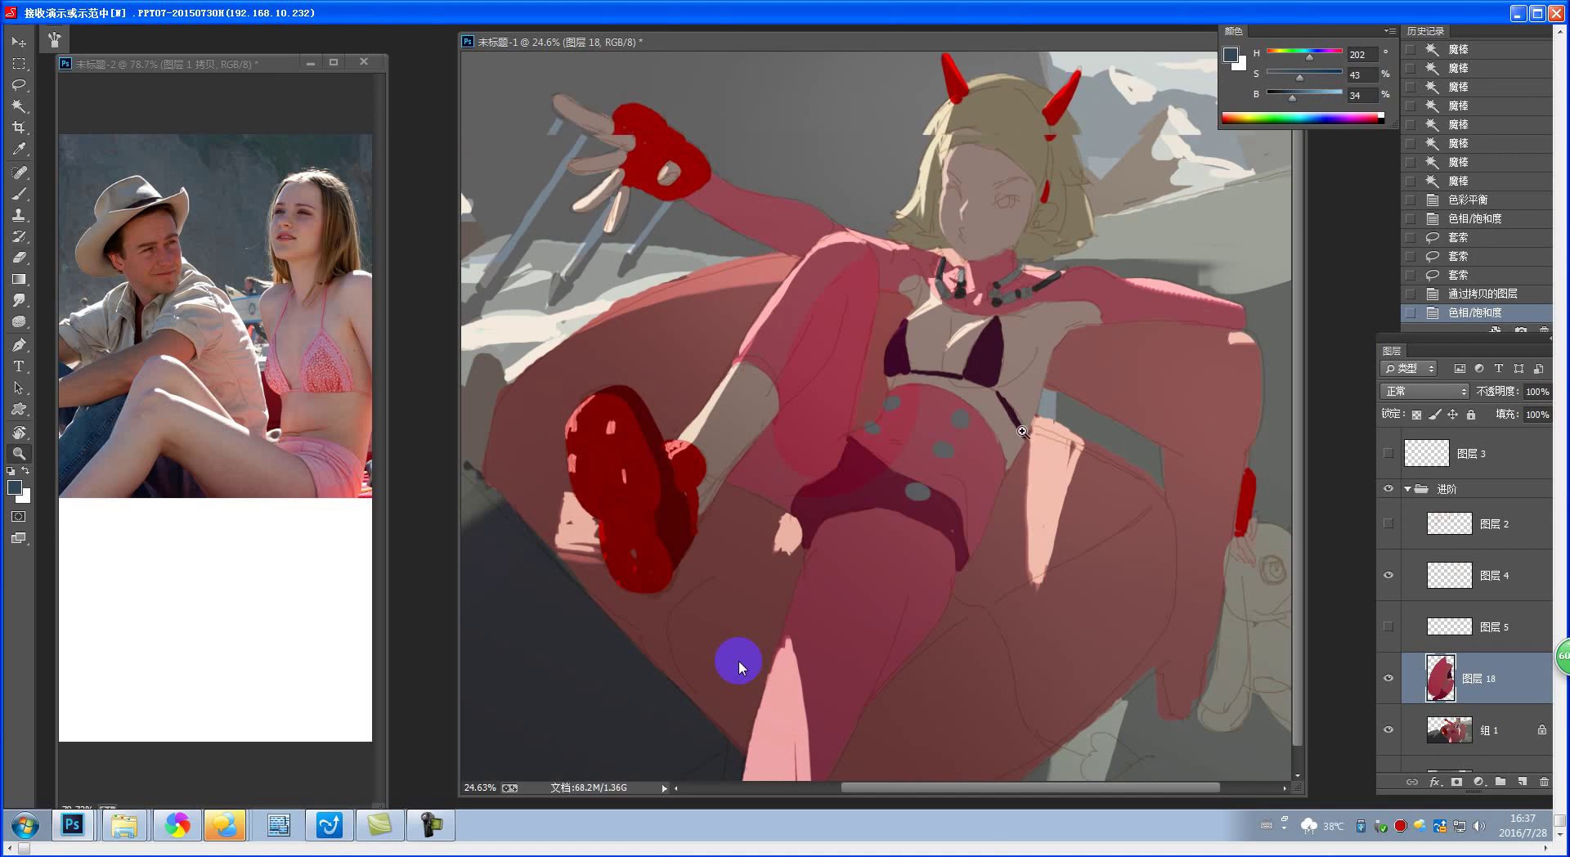
scroll(709, 101, "up", 1)
mouse_move(806, 316)
left_mouse_down()
mouse_move(941, 318)
mouse_move(818, 320)
left_mouse_up()
mouse_move(699, 317)
left_mouse_down()
mouse_move(660, 384)
mouse_move(751, 238)
mouse_move(769, 174)
mouse_move(730, 334)
mouse_move(686, 335)
left_mouse_up()
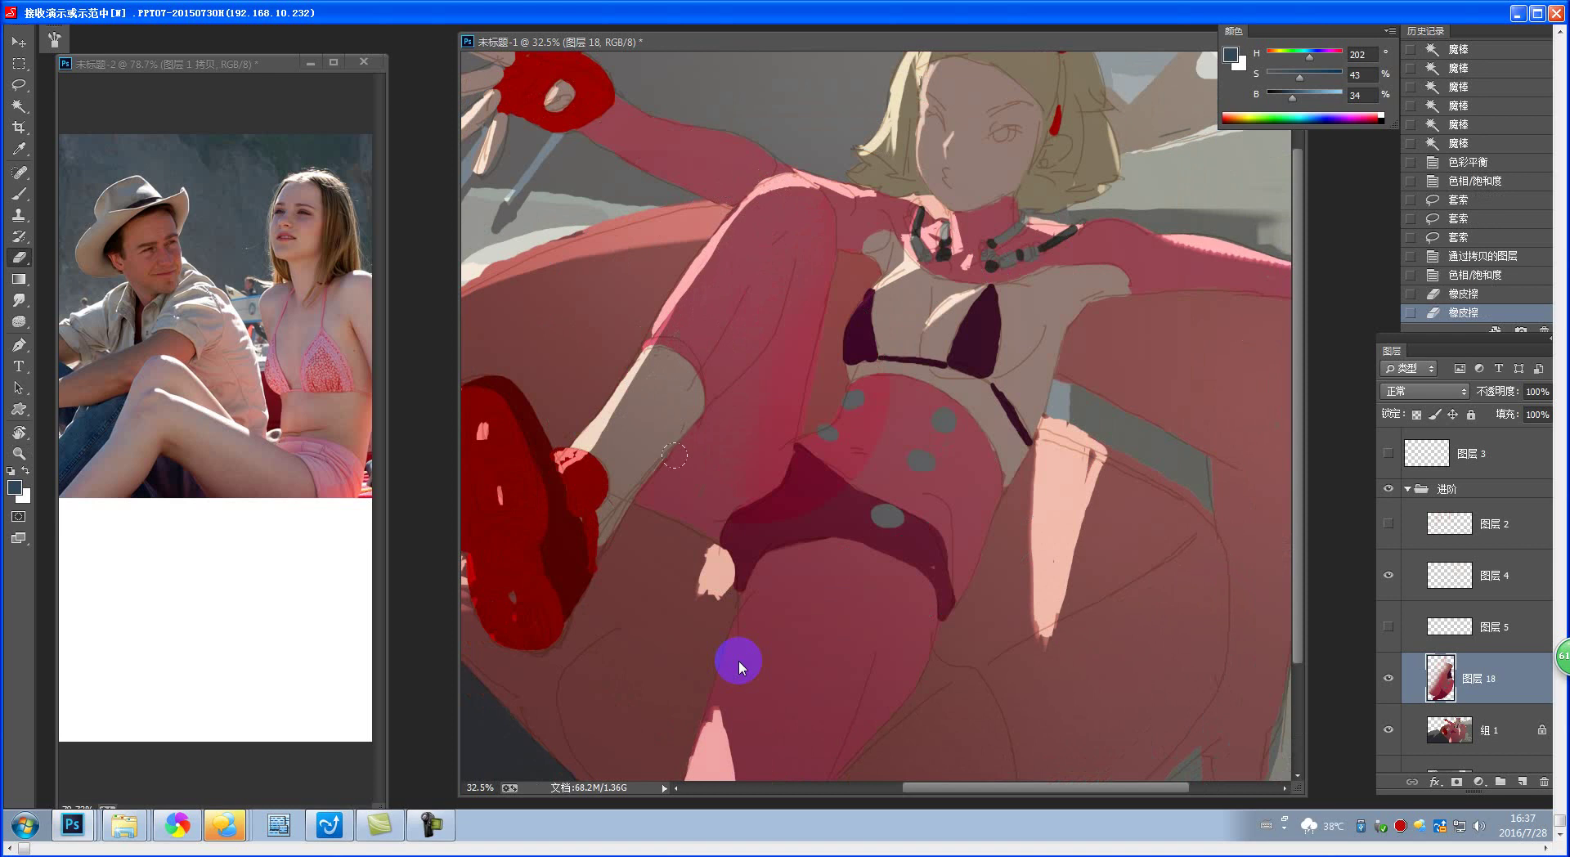
left_click_drag(718, 449, 715, 427)
- Erase the remaining hard edges of the saturated patch across the belly, underwear and upper thigh
left_click_drag(734, 325, 868, 331)
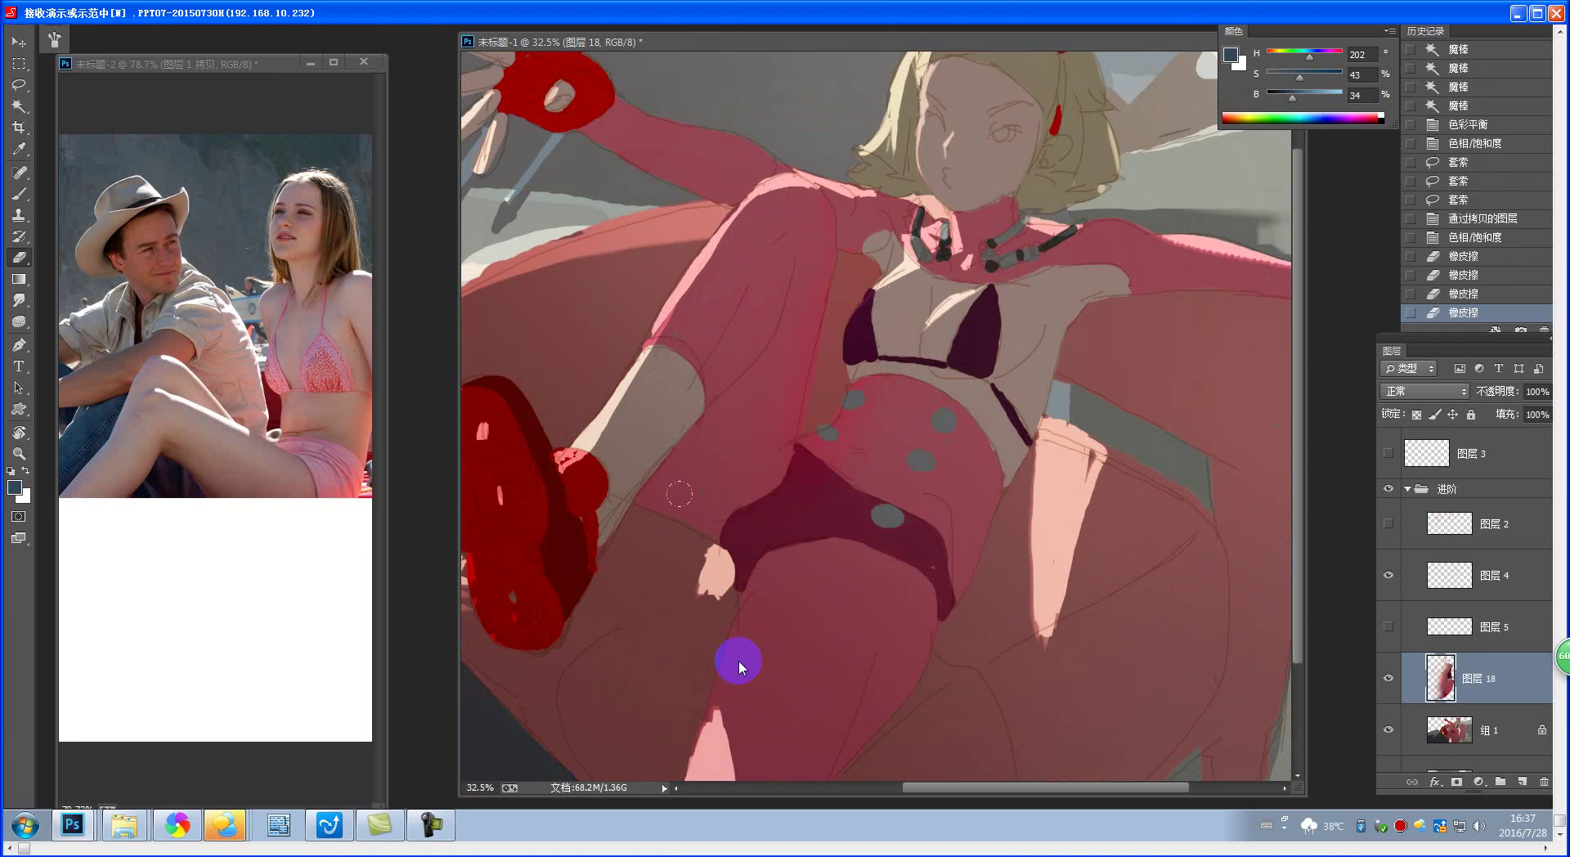
left_click_drag(879, 242, 885, 253)
left_click_drag(814, 182, 820, 189)
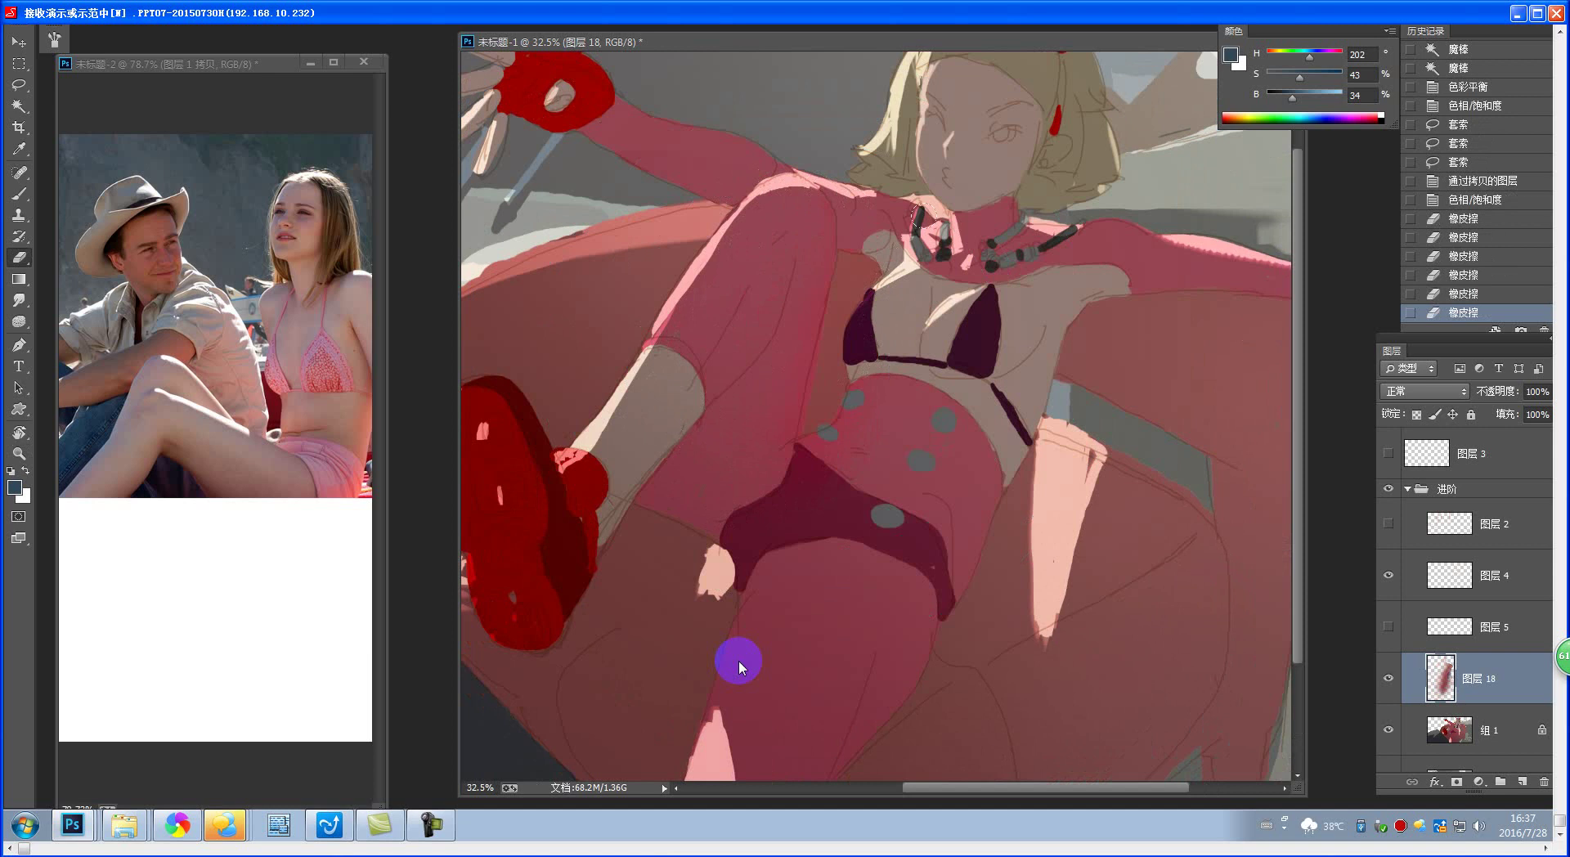
scroll(948, 502, "down", 5)
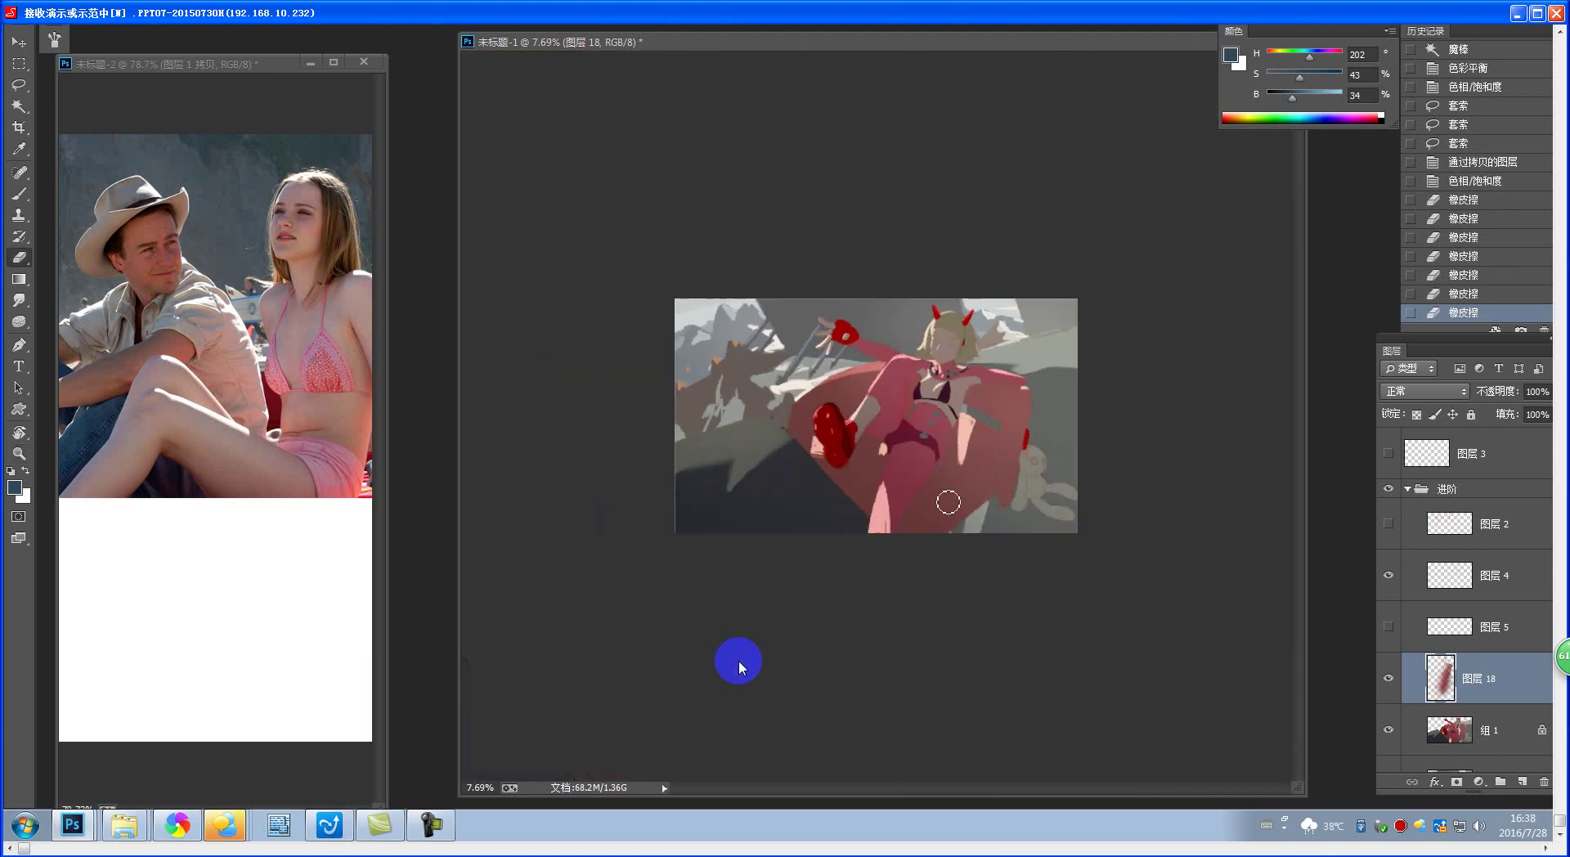
key("z")
left_click_drag(969, 449, 994, 449)
key("e")
left_click(789, 507)
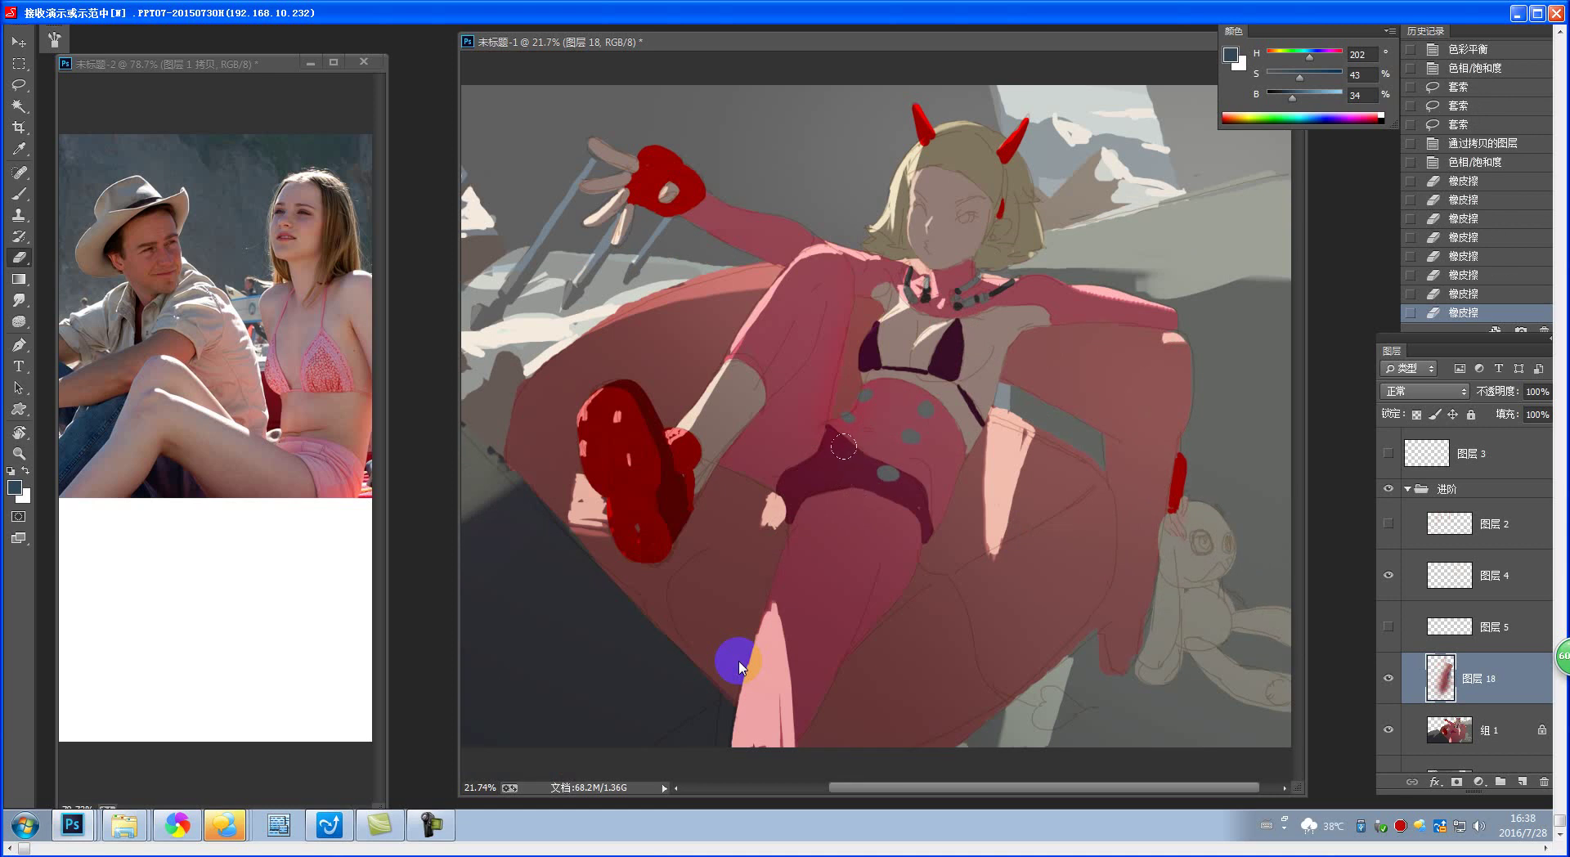
- Undo the latest eraser strokes on the saturated patch back to where its belly edge was still intact
key("z")
left_click_drag(905, 431, 923, 436)
key("ctrl+alt+z")
key("ctrl+alt+z")
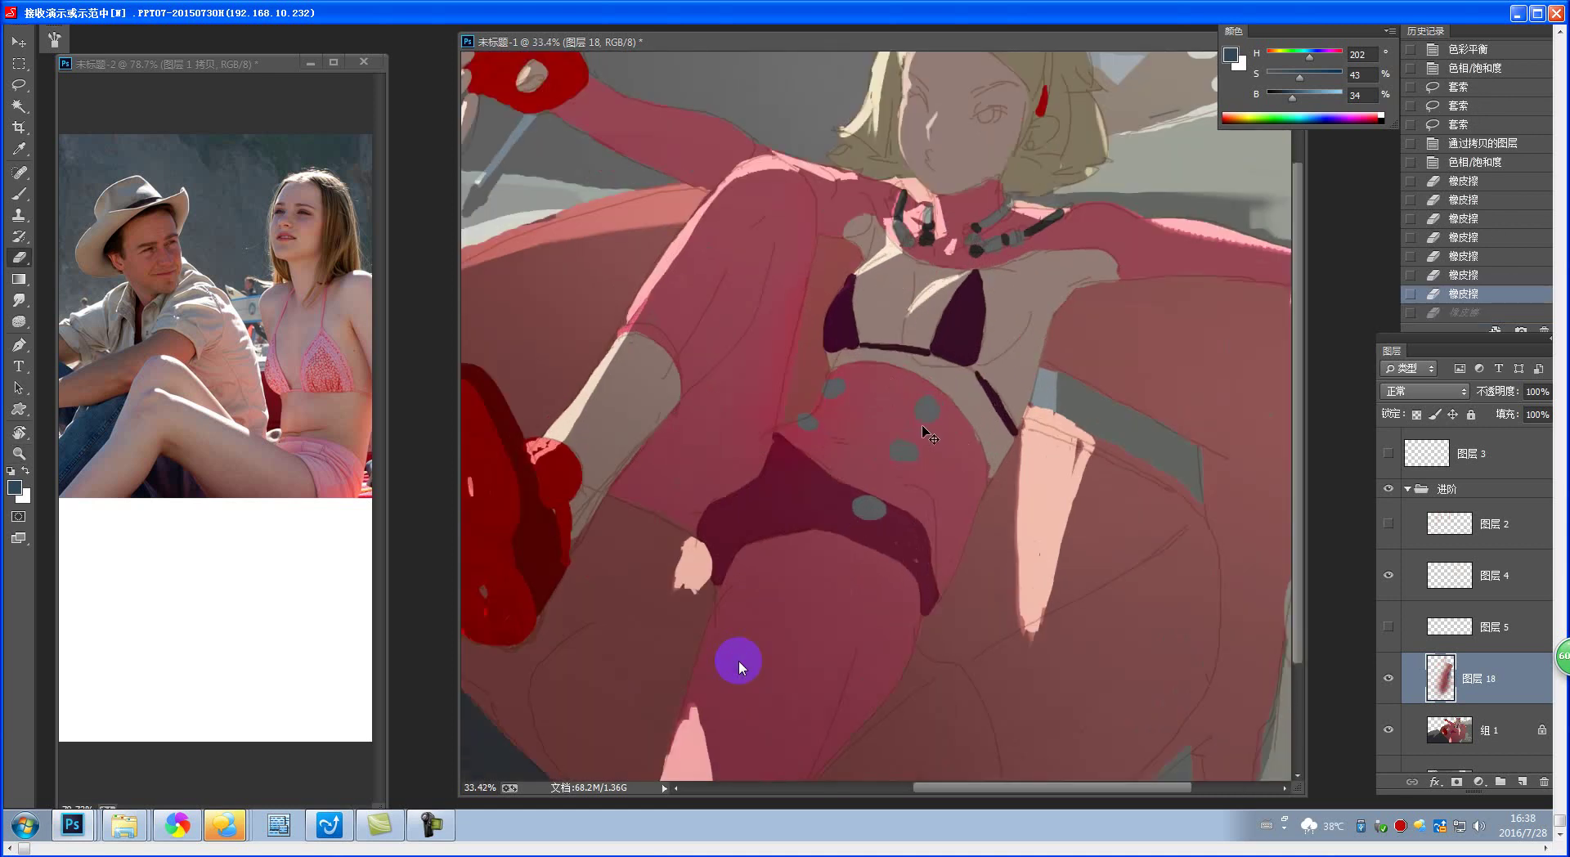
key("ctrl+alt+z")
key("ctrl+alt+z")
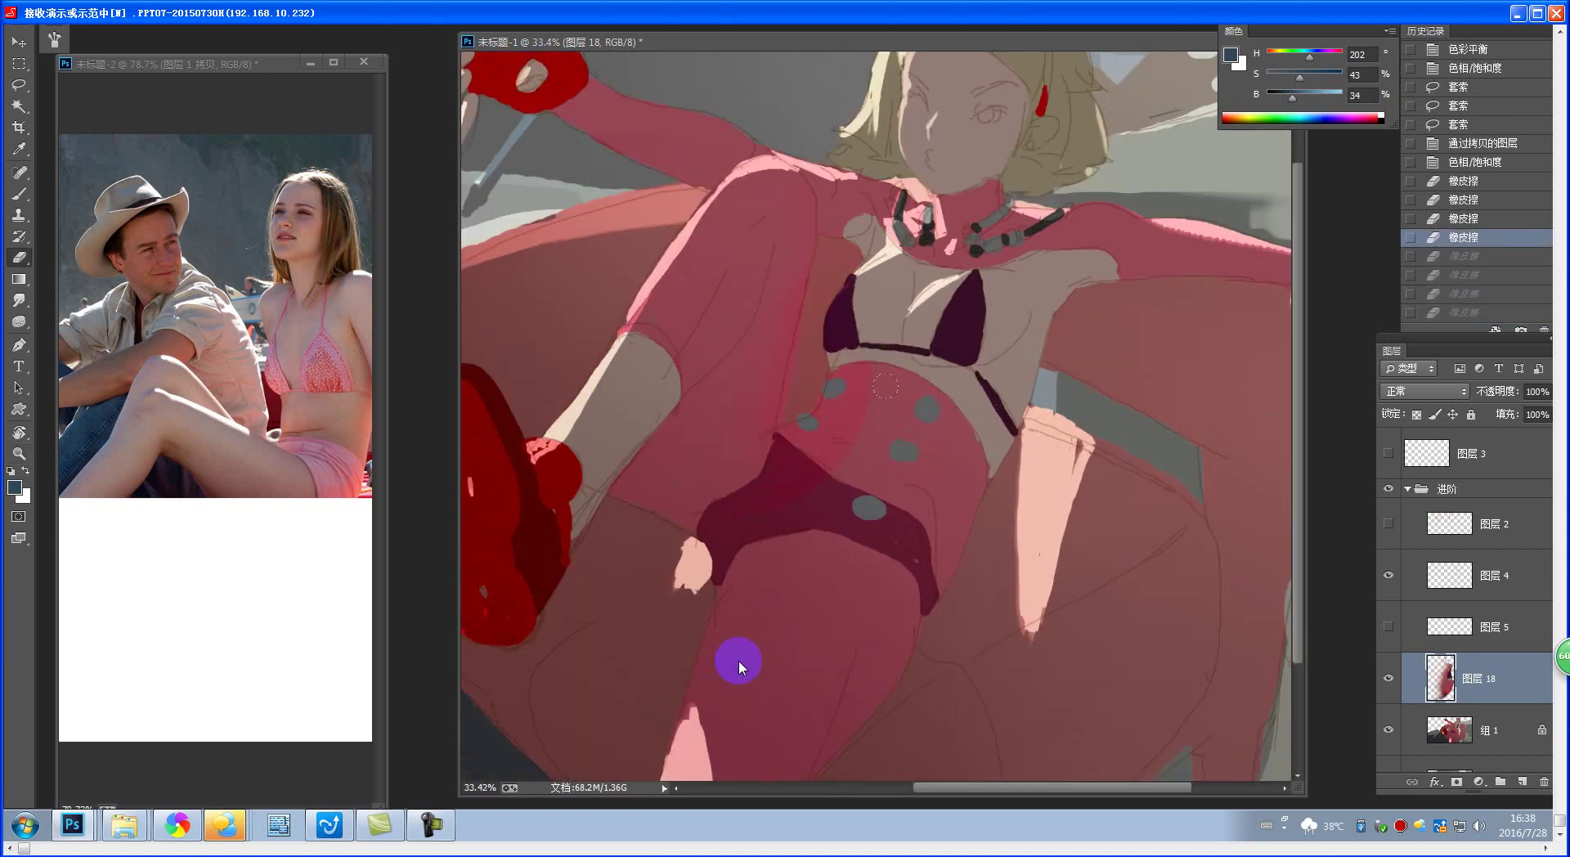
key("ctrl+alt+z")
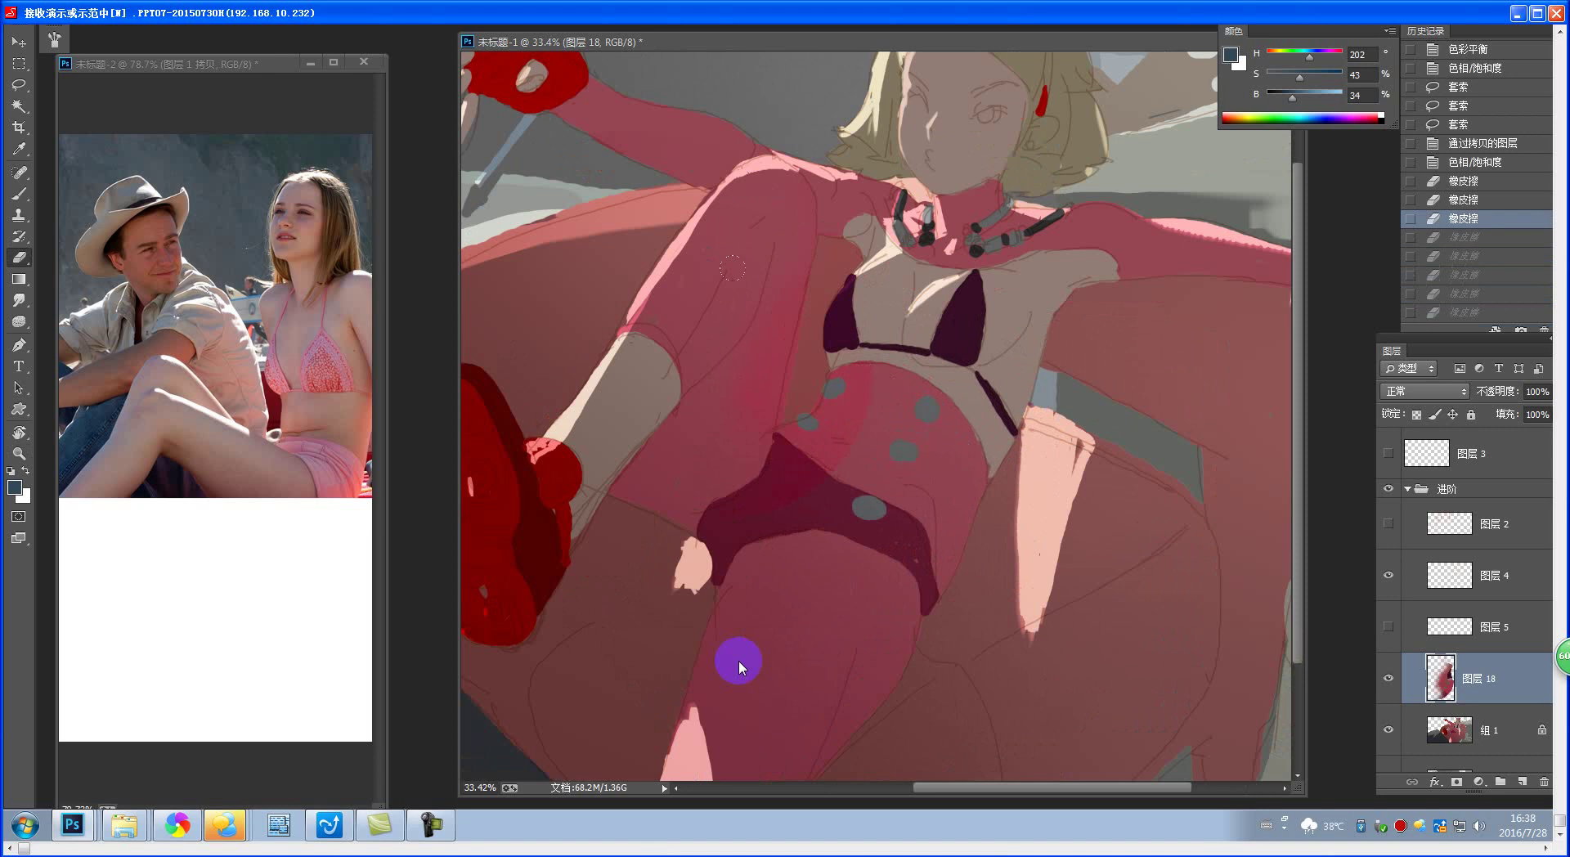
- Fade the saturated patch's hard edge on the belly and underwear with new, softer eraser strokes
key("ctrl+shift+z")
key("ctrl+shift+z")
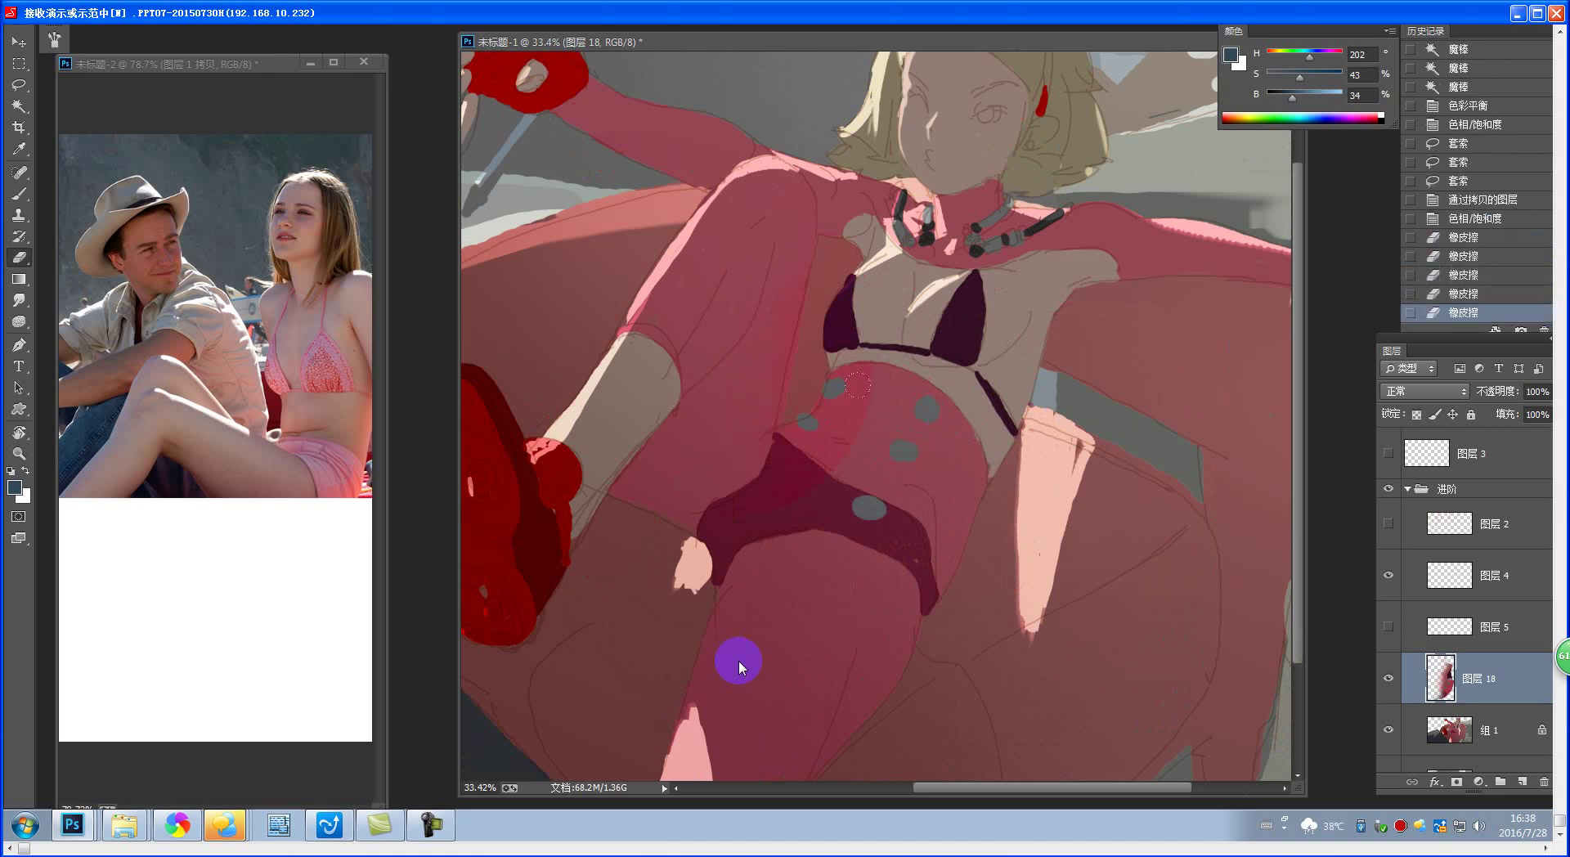
key("ctrl+shift+z")
key("ctrl+shift+z")
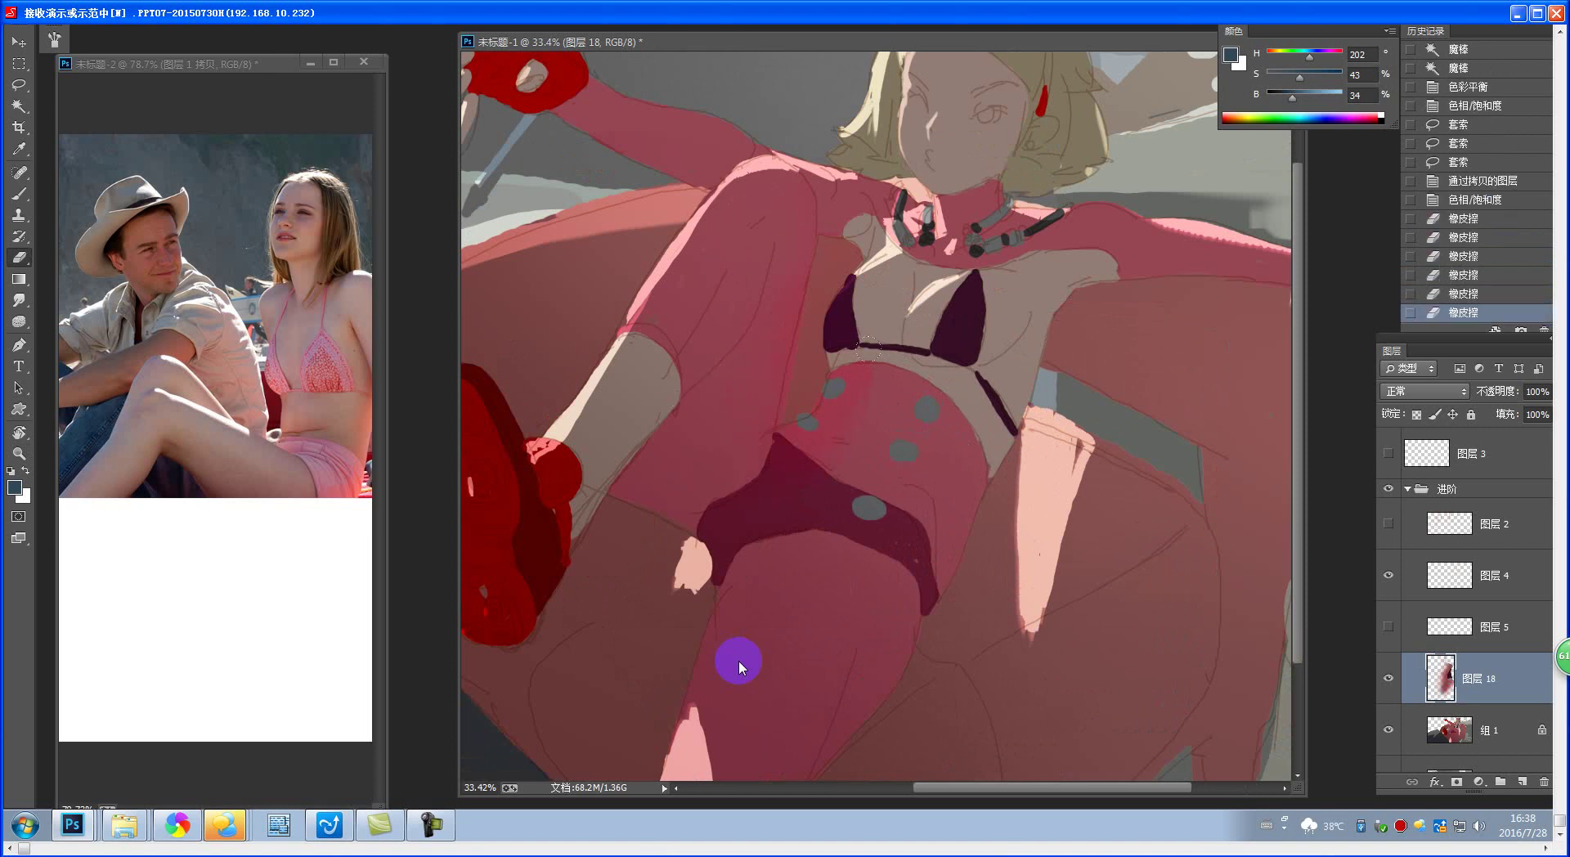
key("ctrl+shift+z")
key("ctrl+0")
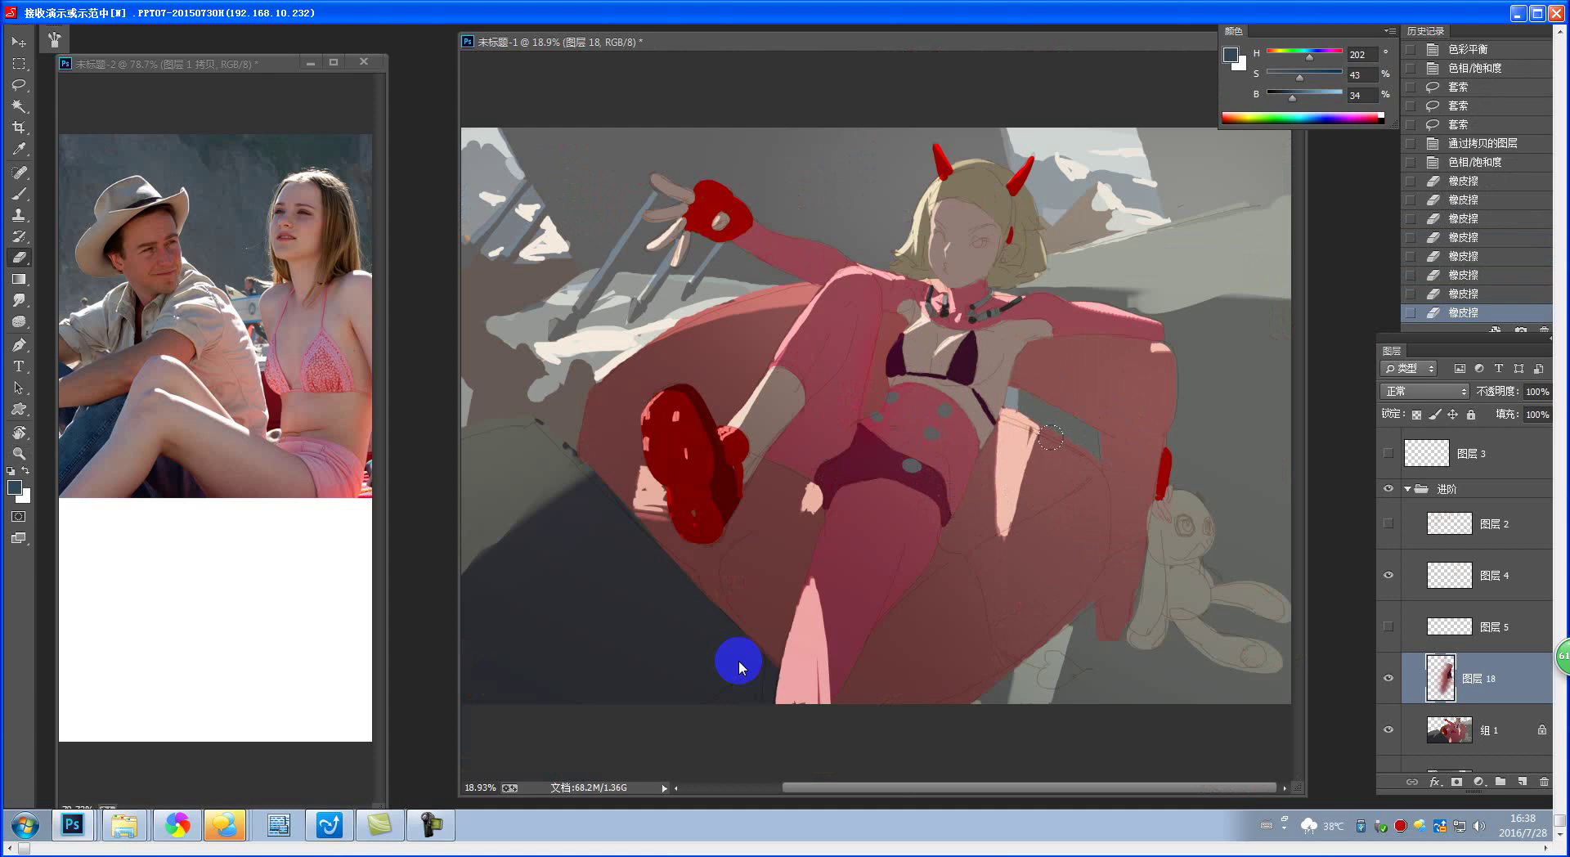
- Lasso a long strip of 组 1 from the waist down the hip and outer thigh, and copy it to a new layer
key("z")
left_click_drag(1053, 449, 1092, 466)
key("alt+bracketleft")
key("l")
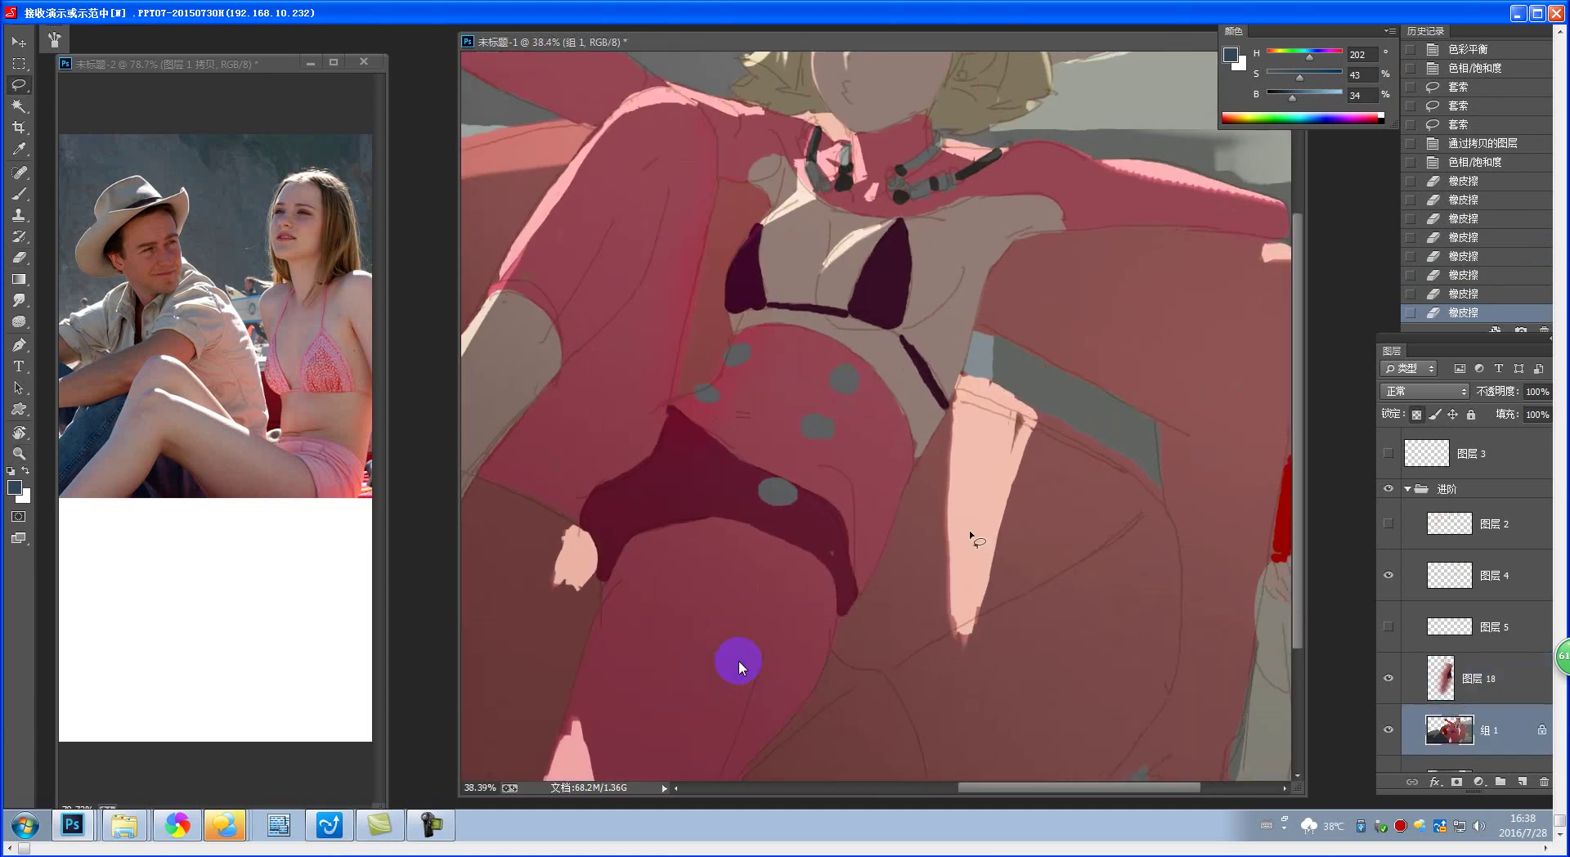
mouse_move(764, 669)
left_mouse_down()
mouse_move(865, 447)
mouse_move(972, 279)
mouse_move(982, 301)
mouse_move(955, 403)
left_mouse_up()
mouse_move(946, 536)
left_mouse_down()
mouse_move(923, 585)
mouse_move(863, 662)
mouse_move(829, 688)
mouse_move(769, 682)
left_mouse_up()
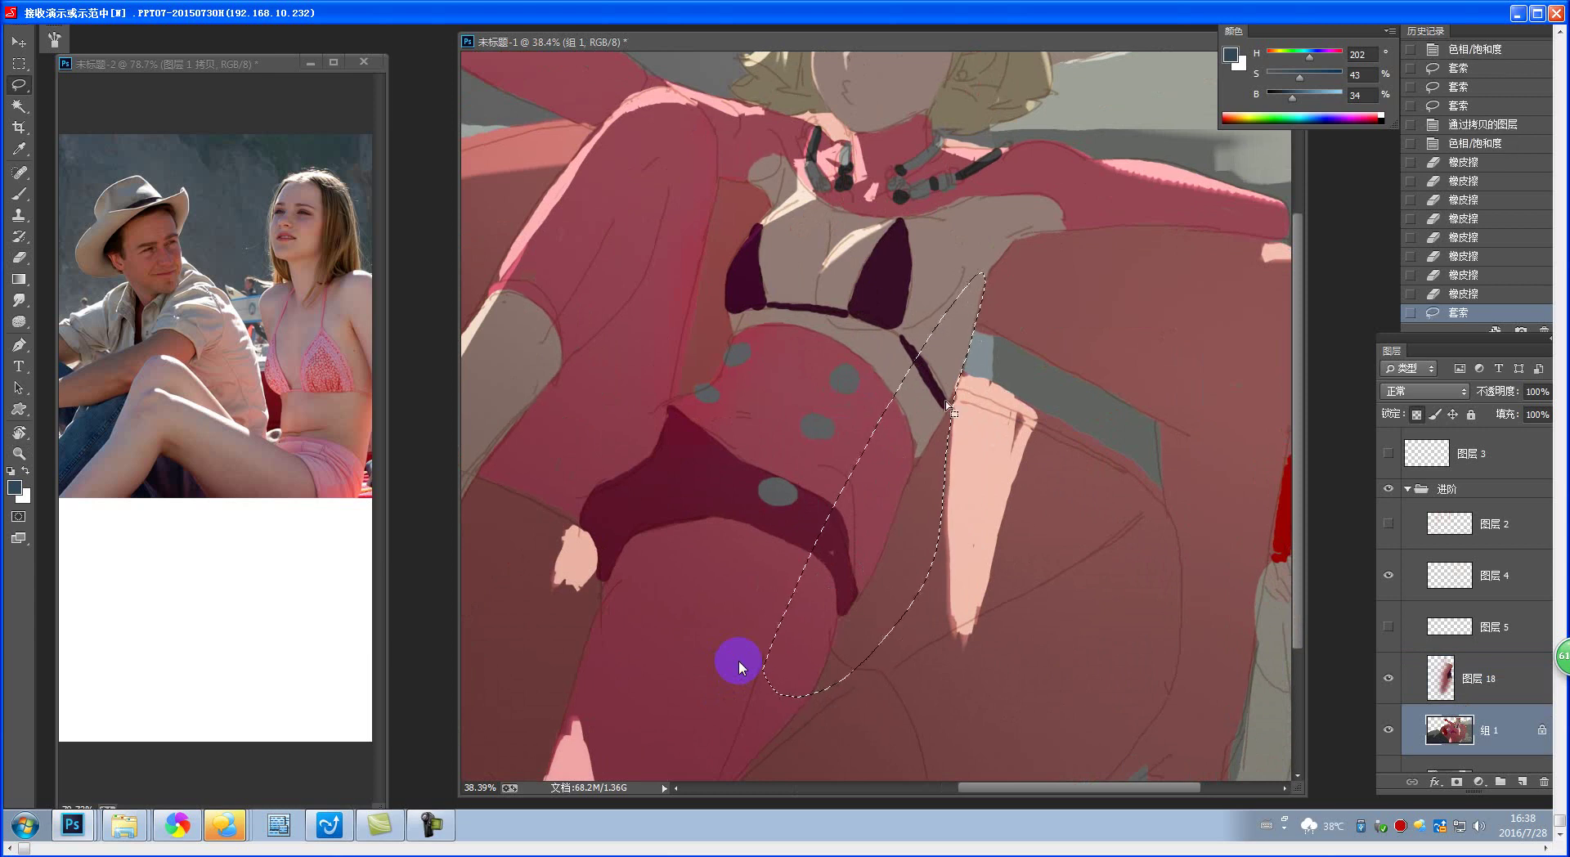
scroll(995, 598, "down", 3)
mouse_move(811, 588)
left_mouse_down()
mouse_move(711, 680)
mouse_move(749, 564)
mouse_move(785, 572)
left_mouse_up()
key("ctrl+j")
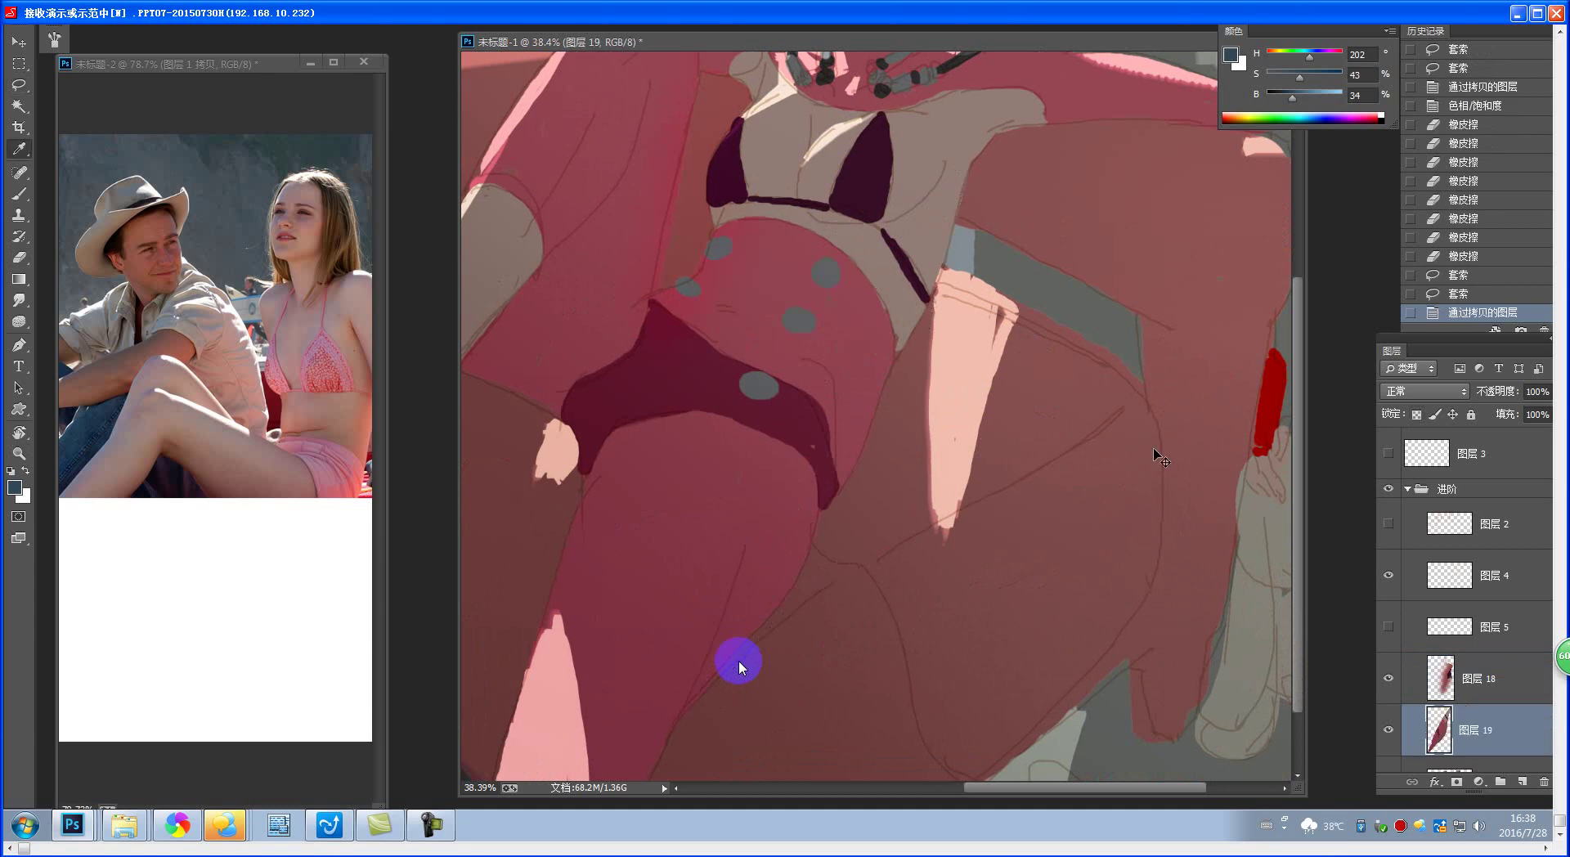
key("ctrl+u")
left_click_drag(761, 238, 783, 244)
left_click_drag(923, 92, 1349, 211)
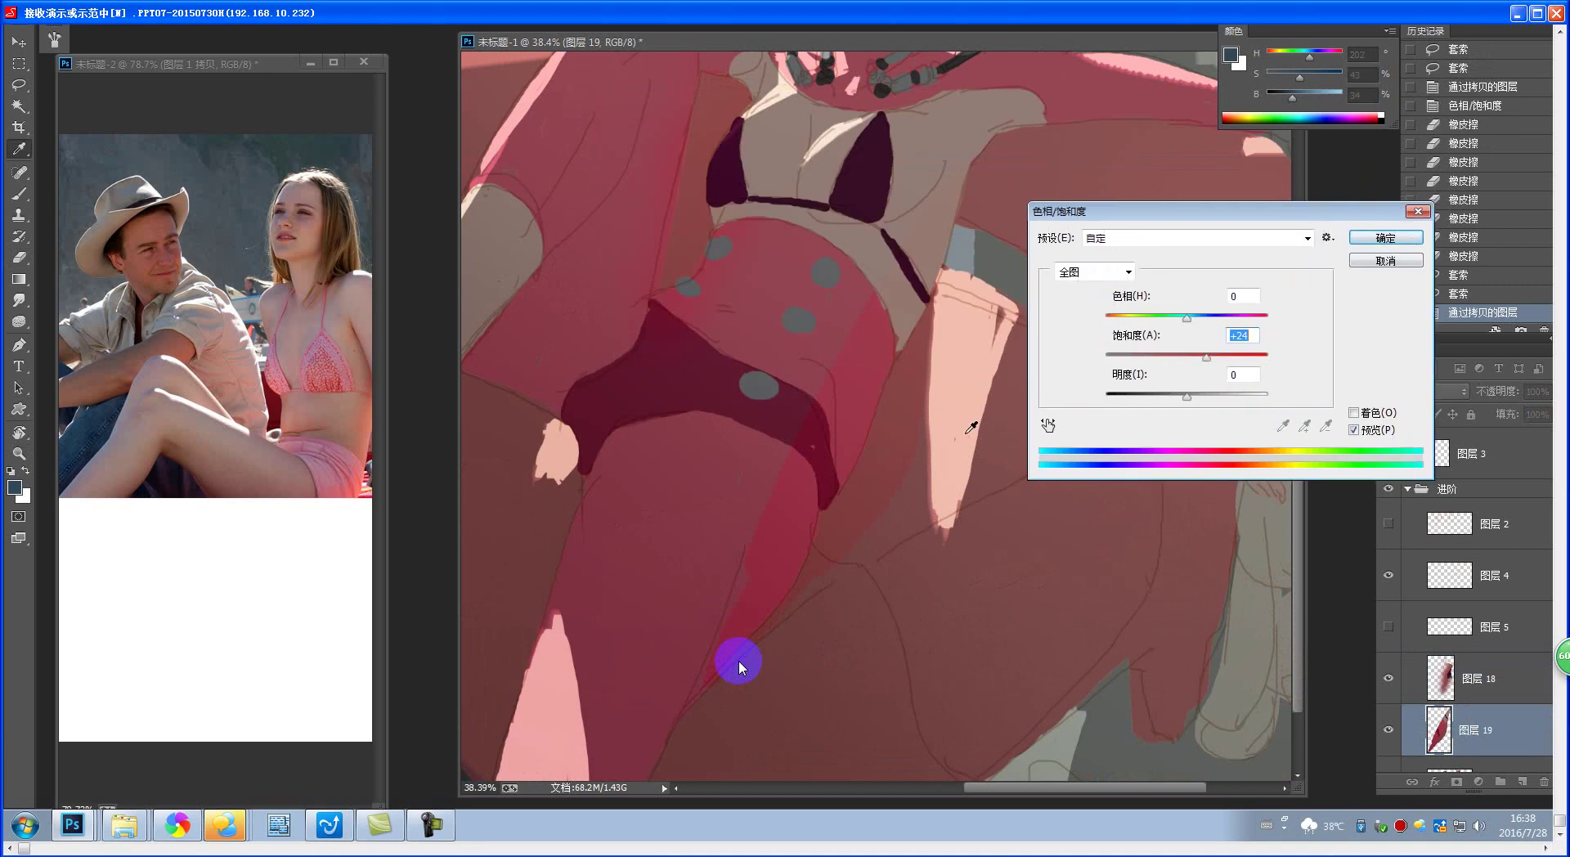
left_click_drag(1187, 397, 1184, 401)
left_click(1385, 238)
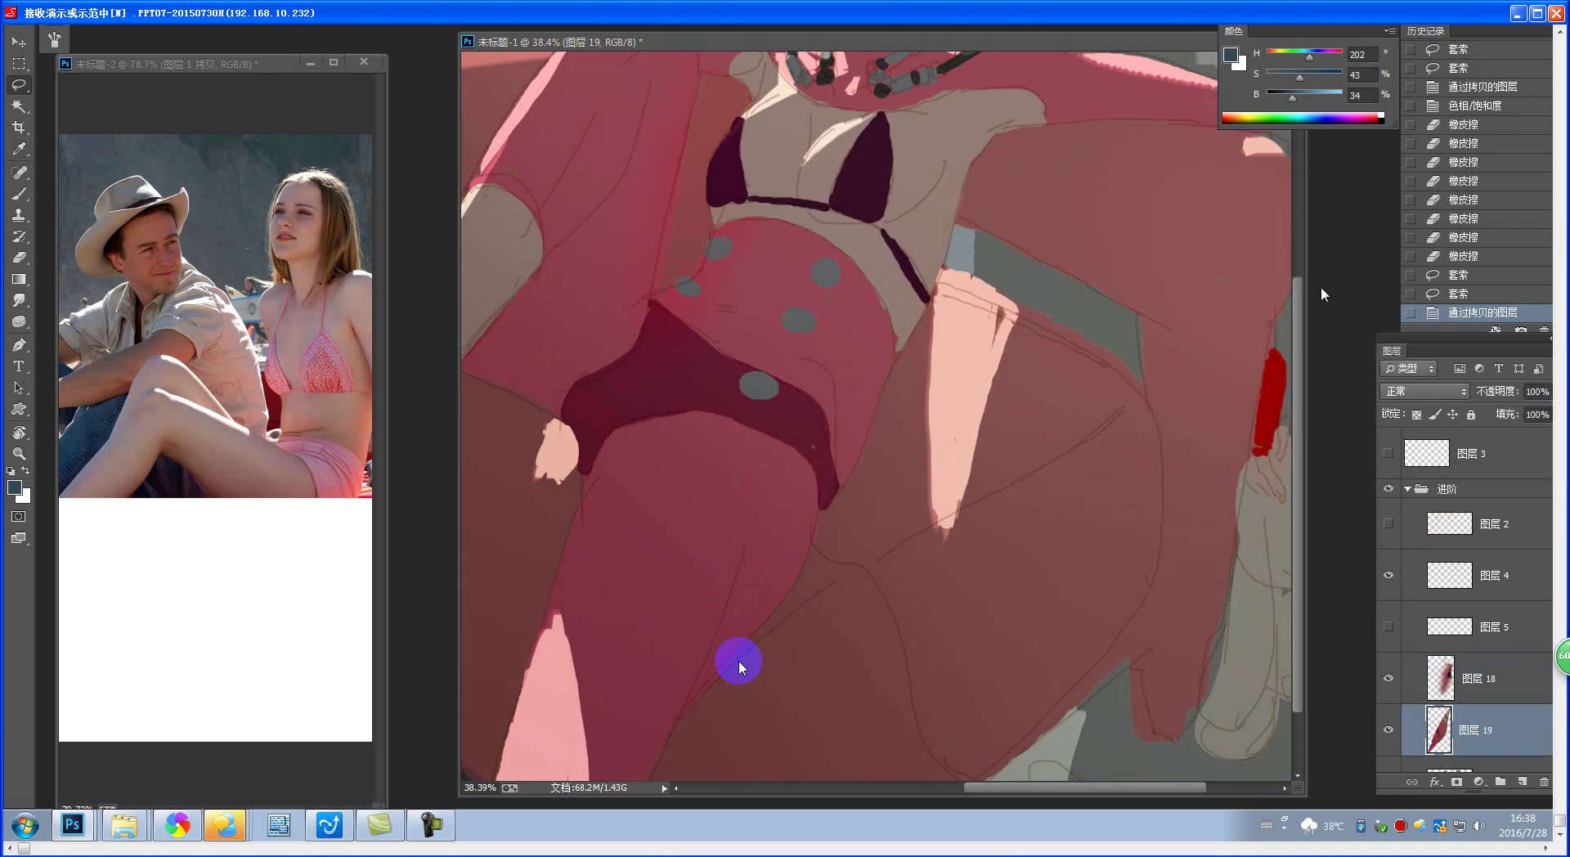
- Raise the saturation of the copied hip-and-thigh strip on 图层 19 slightly with Hue/Saturation
key("ctrl+u")
mouse_move(1186, 356)
left_mouse_down()
mouse_move(1208, 362)
mouse_move(1196, 353)
left_mouse_up()
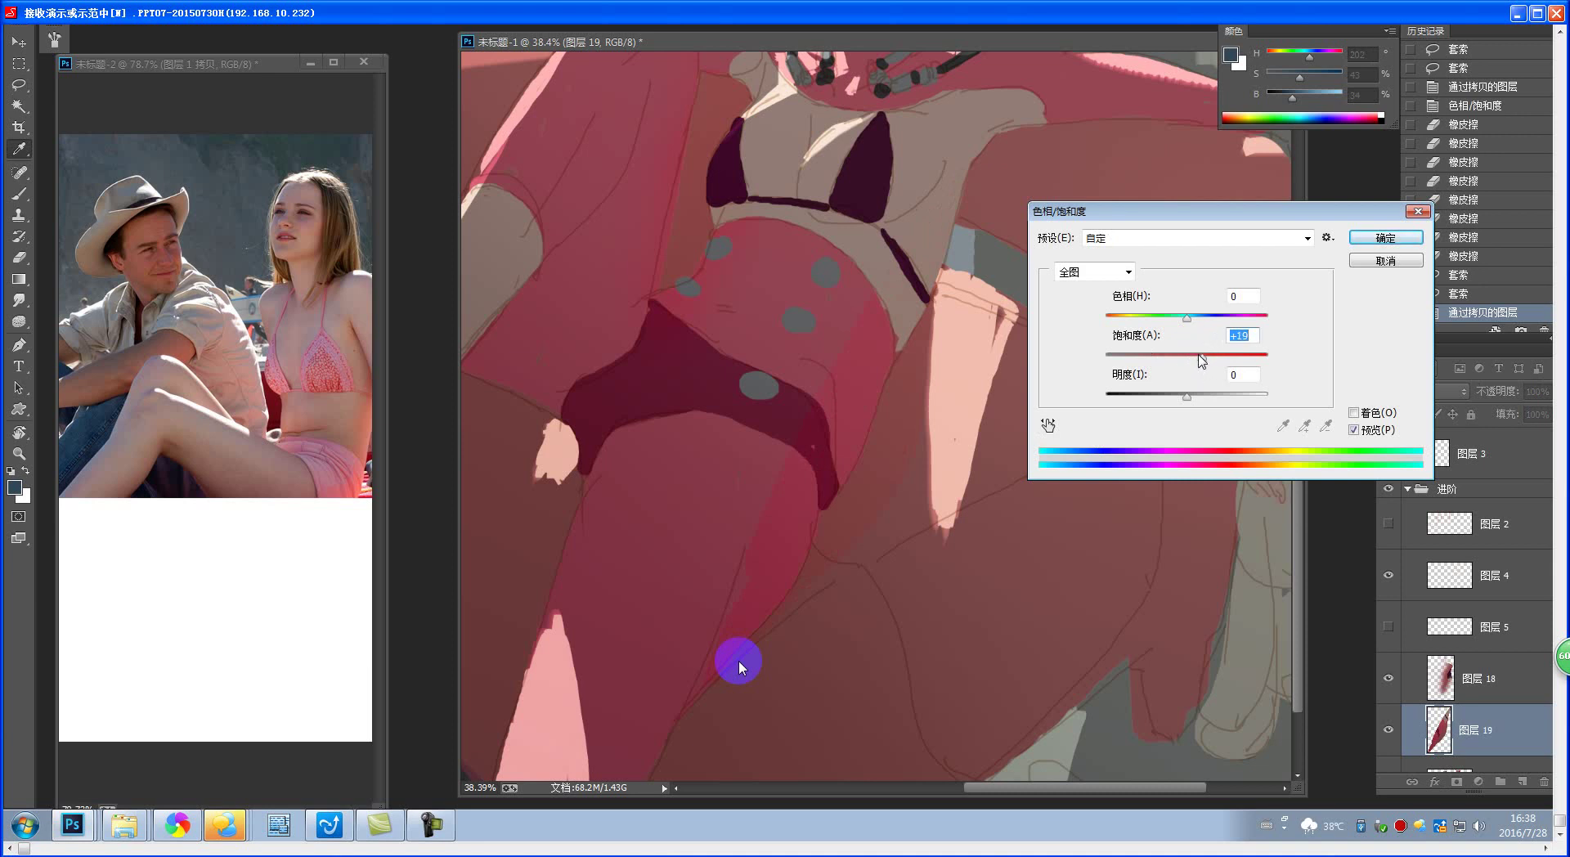
left_click(1386, 237)
- Erase the hard edges of the saturated strip along the hip and outer thigh on 图层 19
key("e")
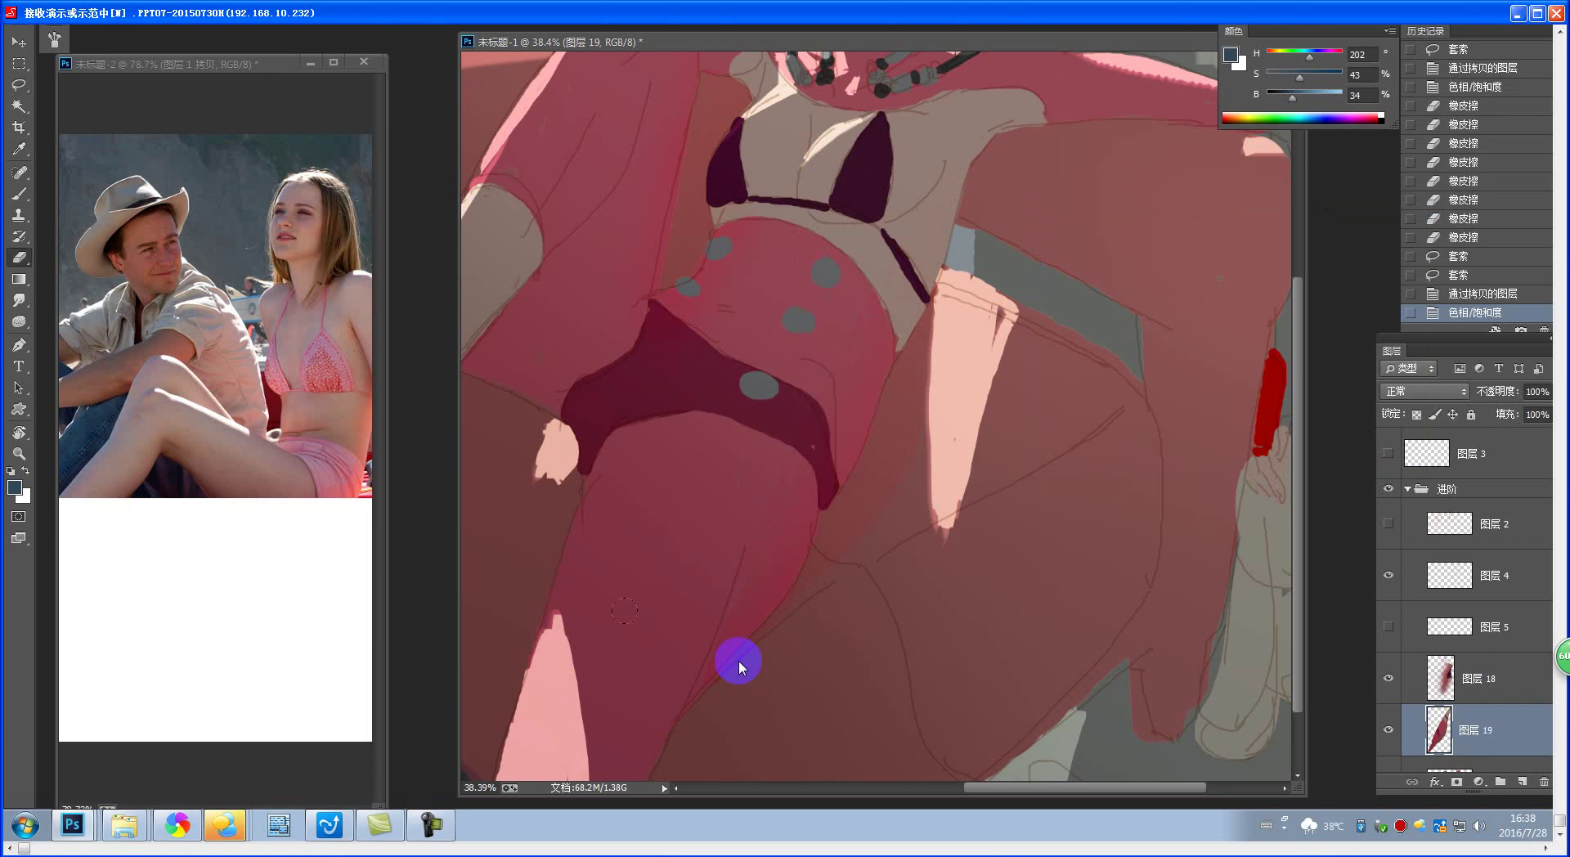
left_click(935, 315)
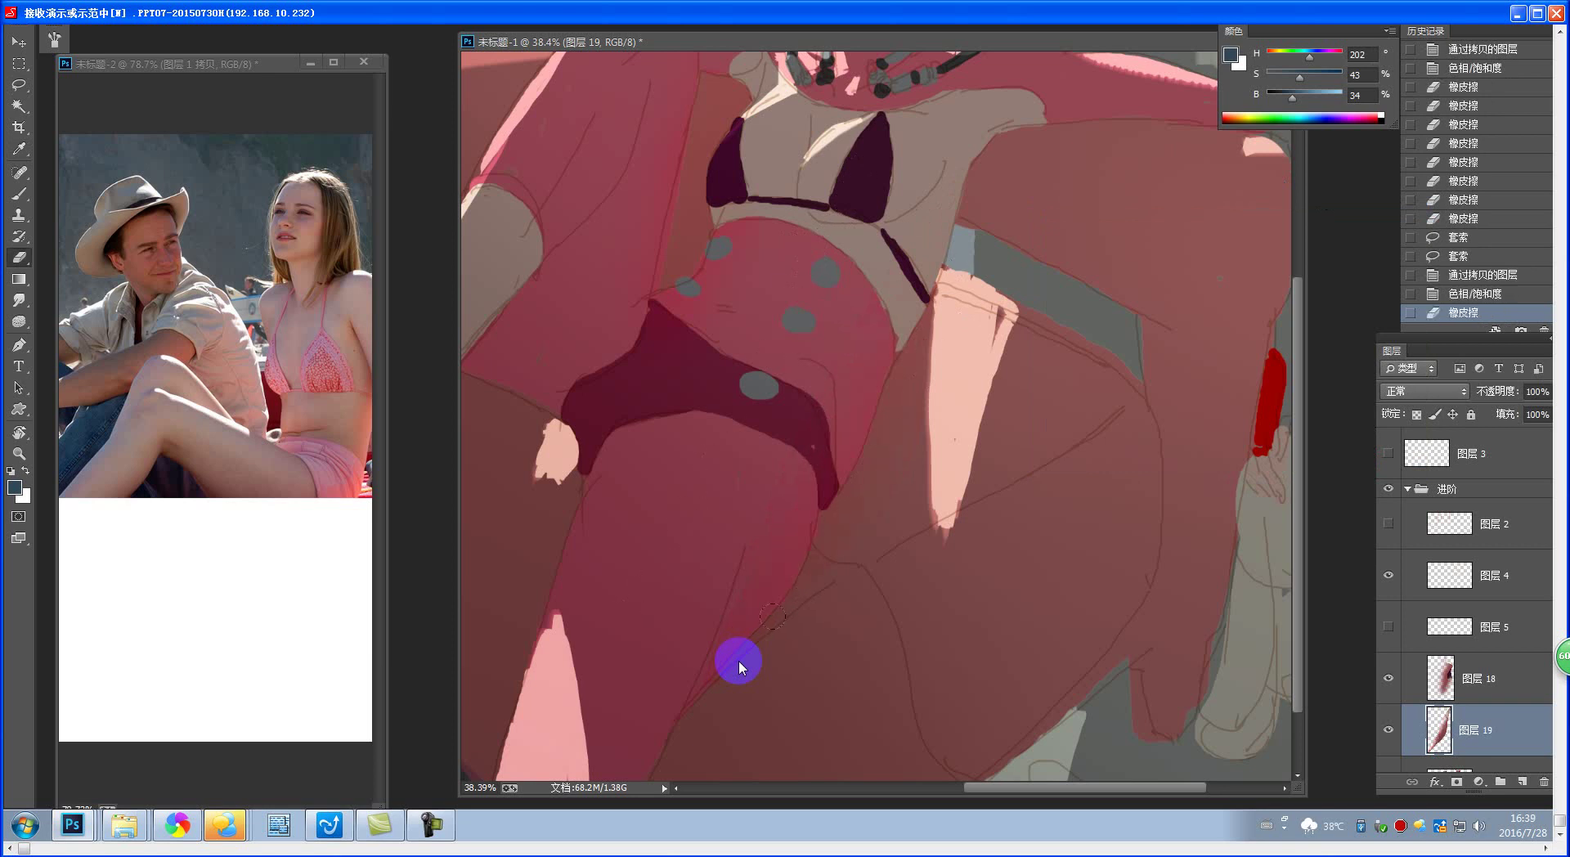
left_click(941, 384)
left_click(943, 409)
key("z")
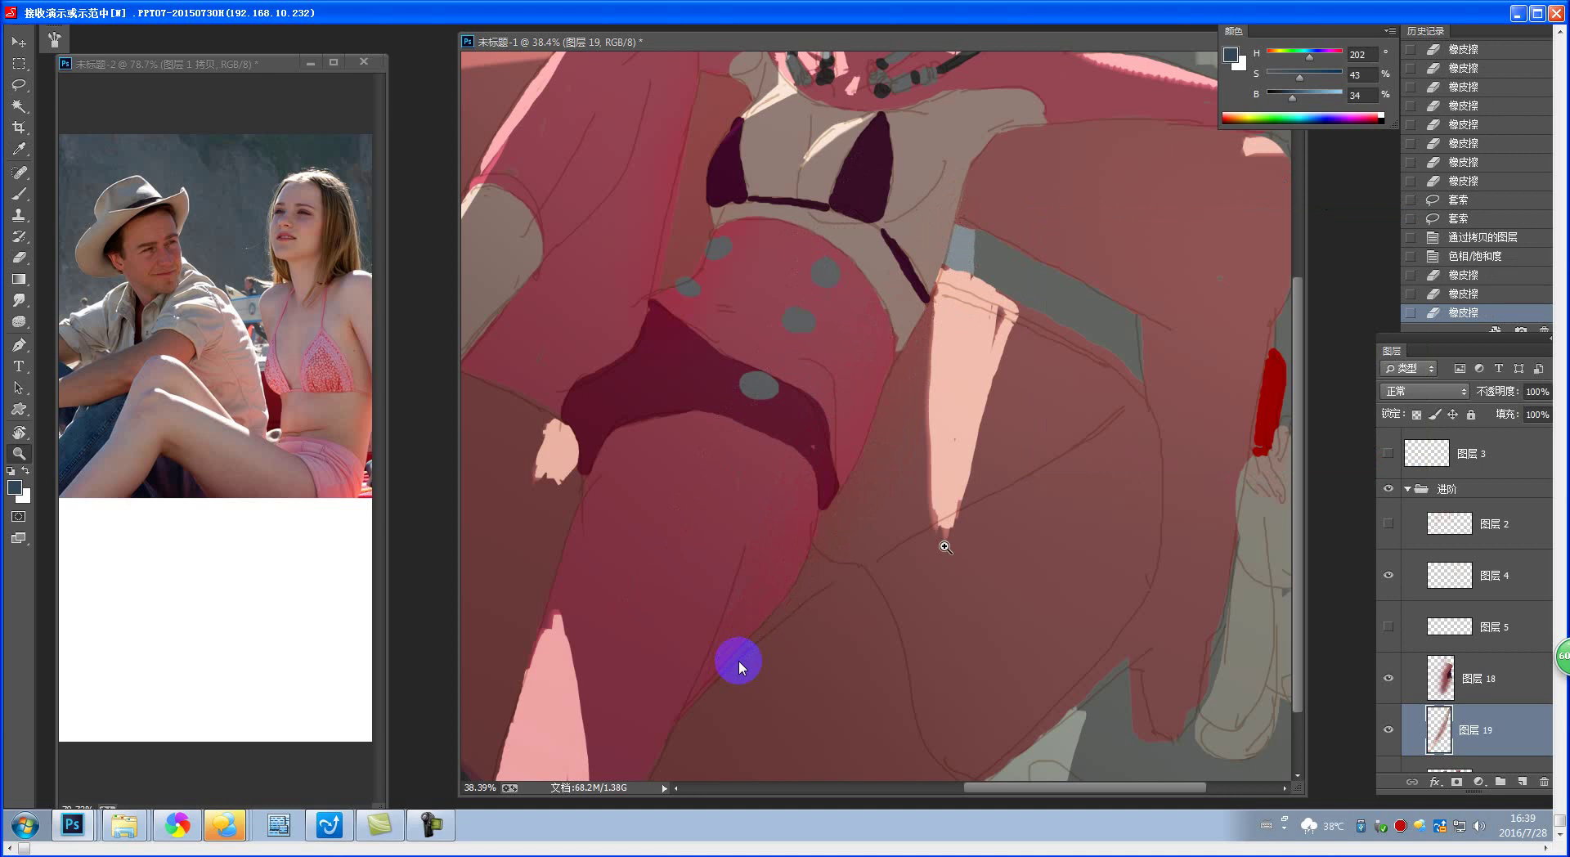
key("ctrl+0")
scroll(944, 580, "down", 1)
key("e")
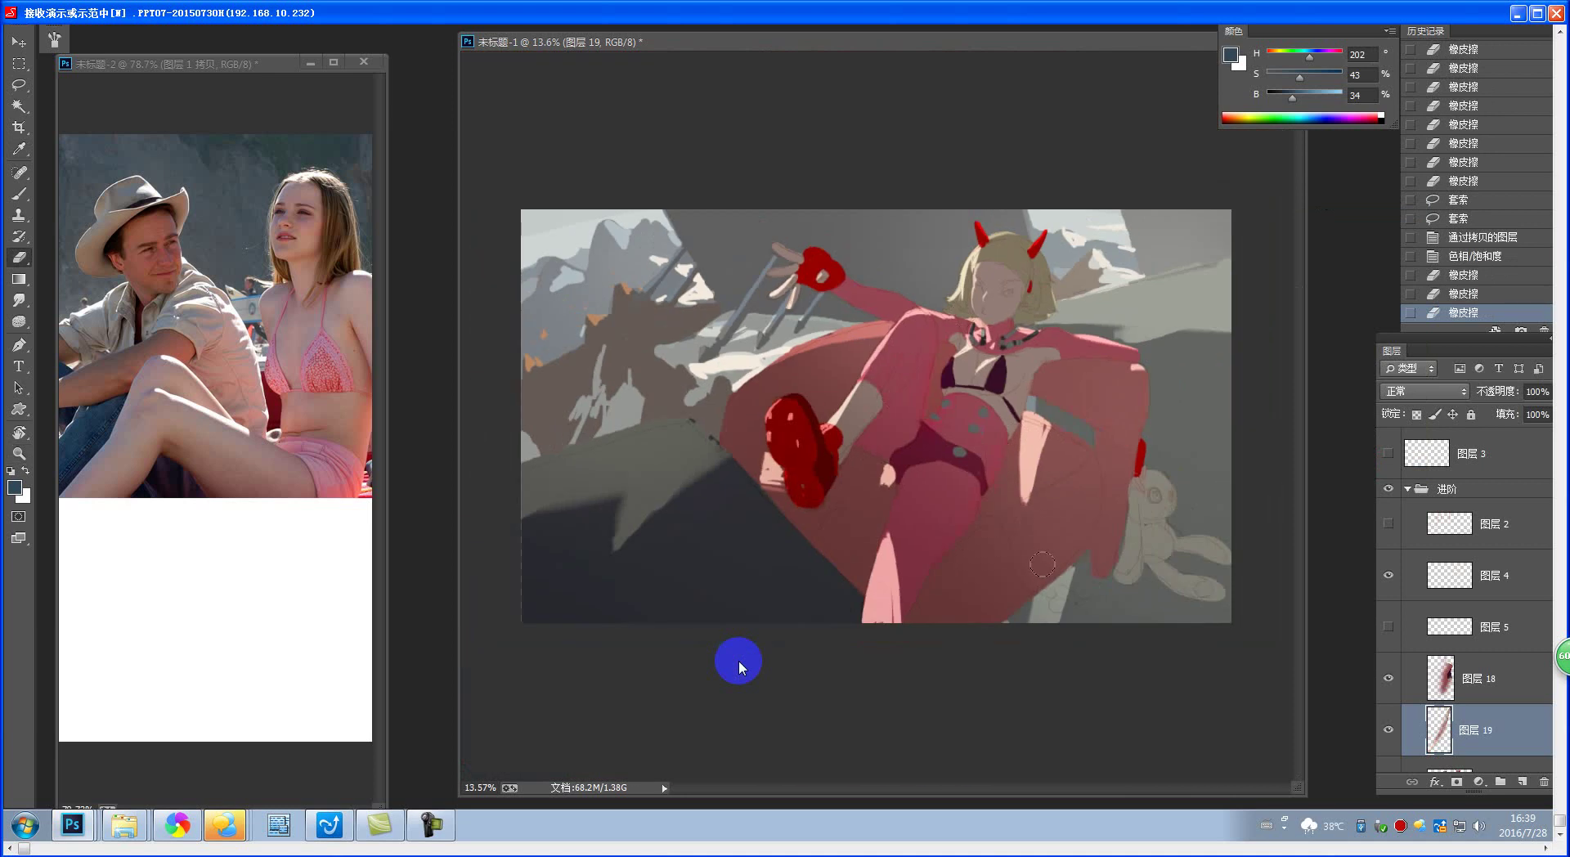
- Read the incoming chat message about raising saturation and close its window
key("z")
left_click_drag(739, 666, 738, 666)
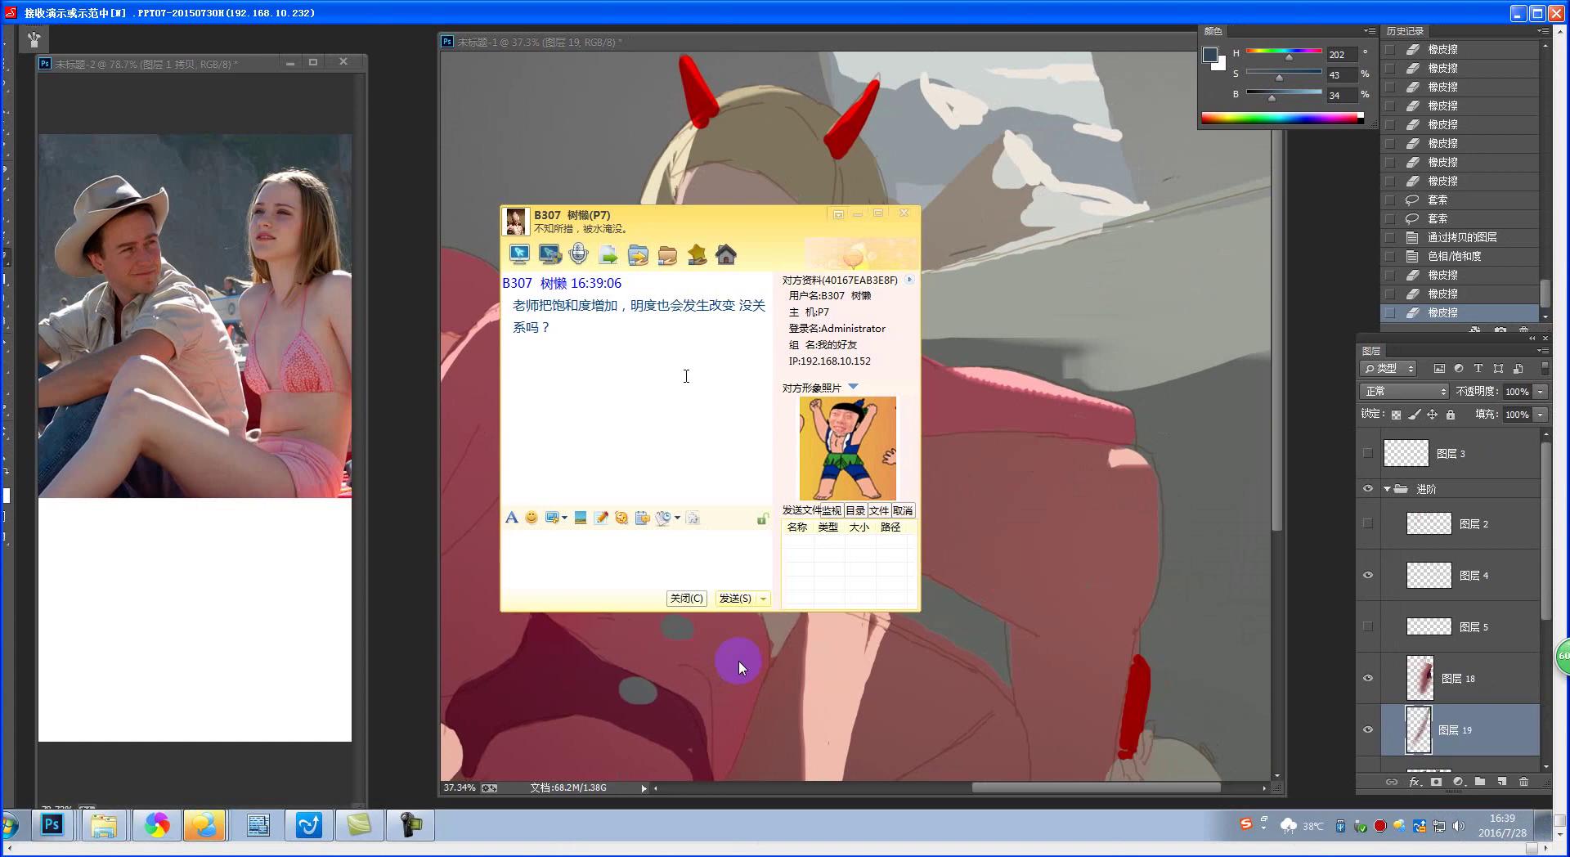
left_click_drag(734, 227, 763, 222)
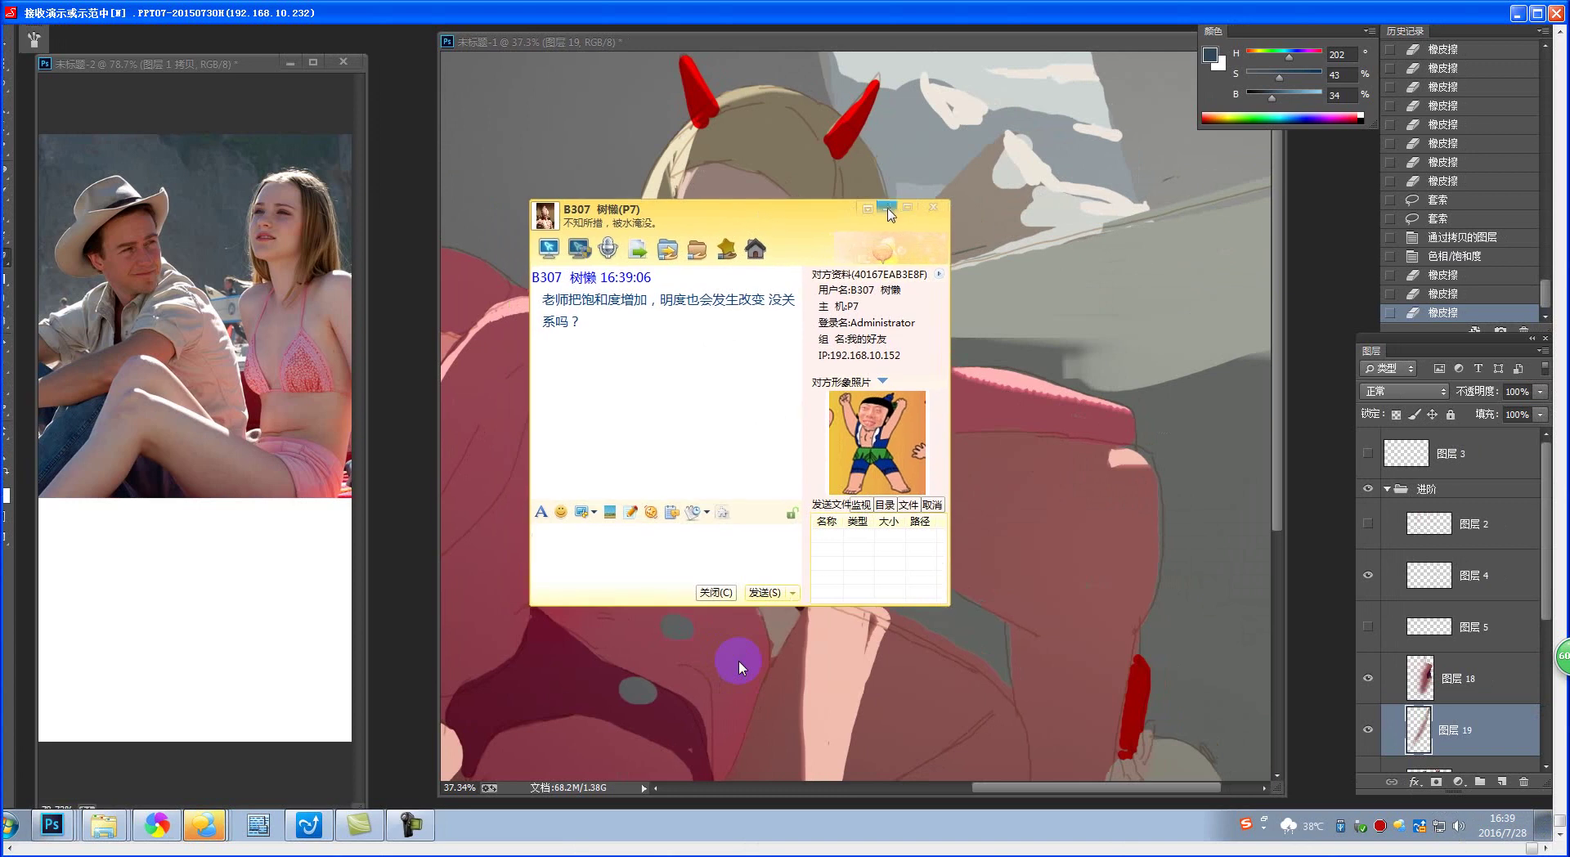
left_click(933, 208)
- Merge 图层 18 down into 图层 19
left_click_drag(1015, 521, 1006, 537)
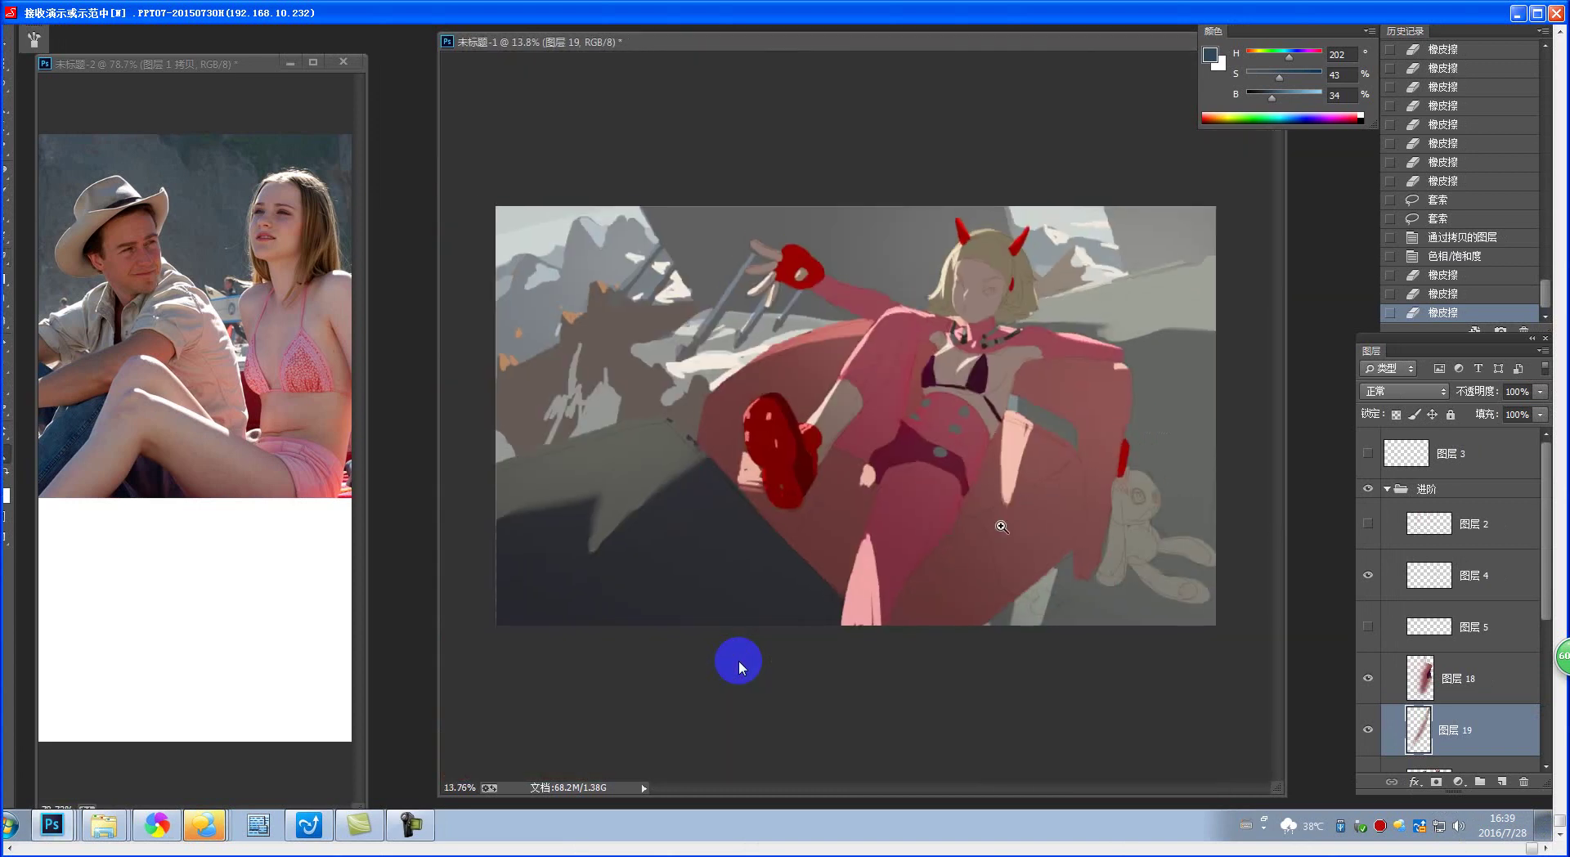
left_click_drag(928, 484, 998, 483)
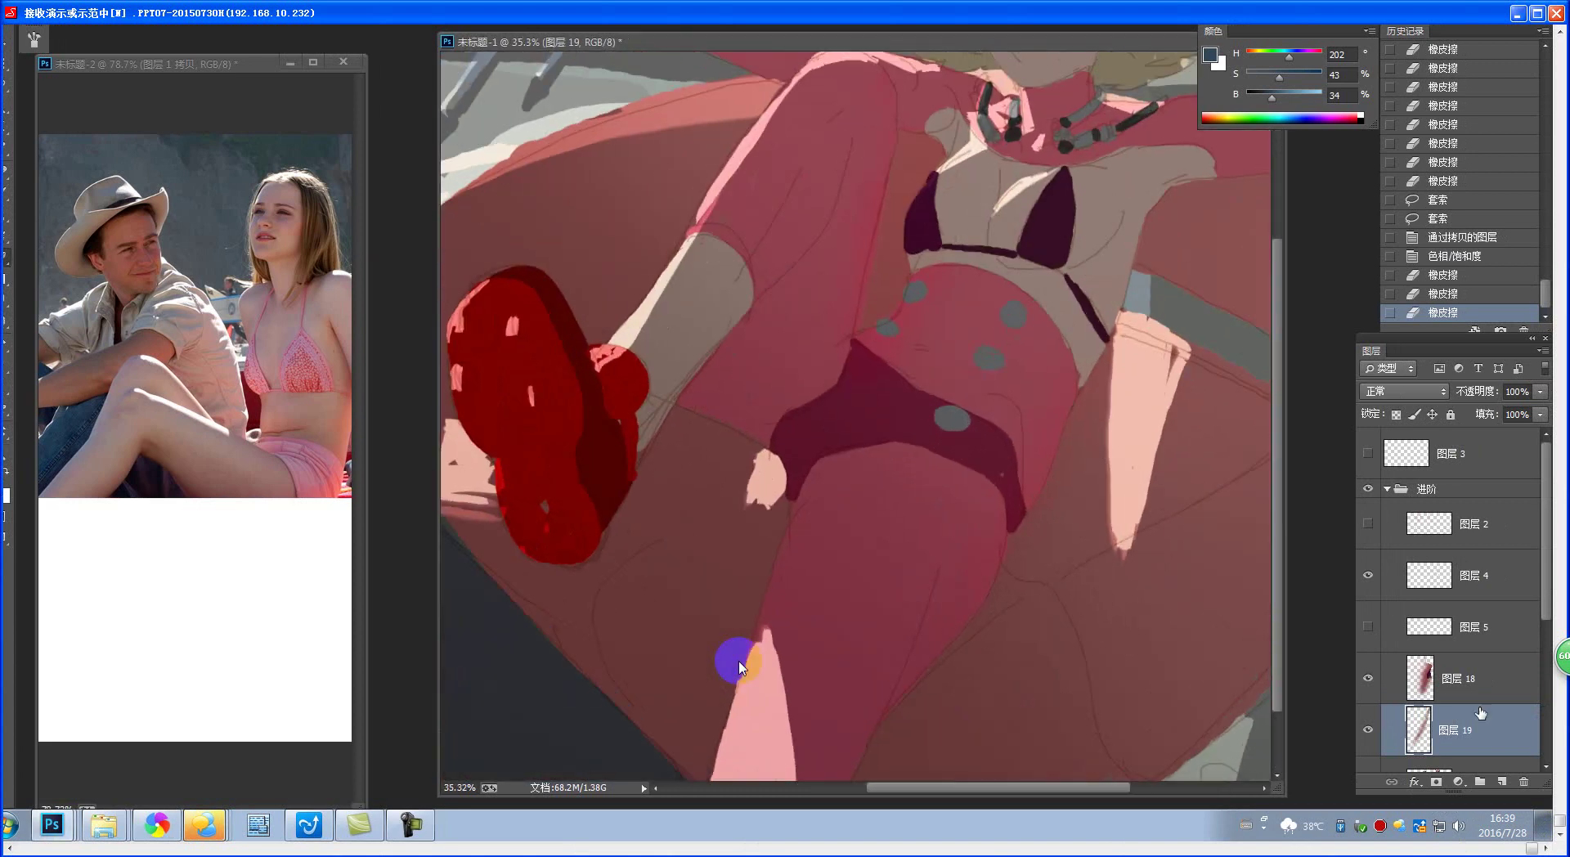
scroll(1488, 617, "down", 1)
key("ctrl+e")
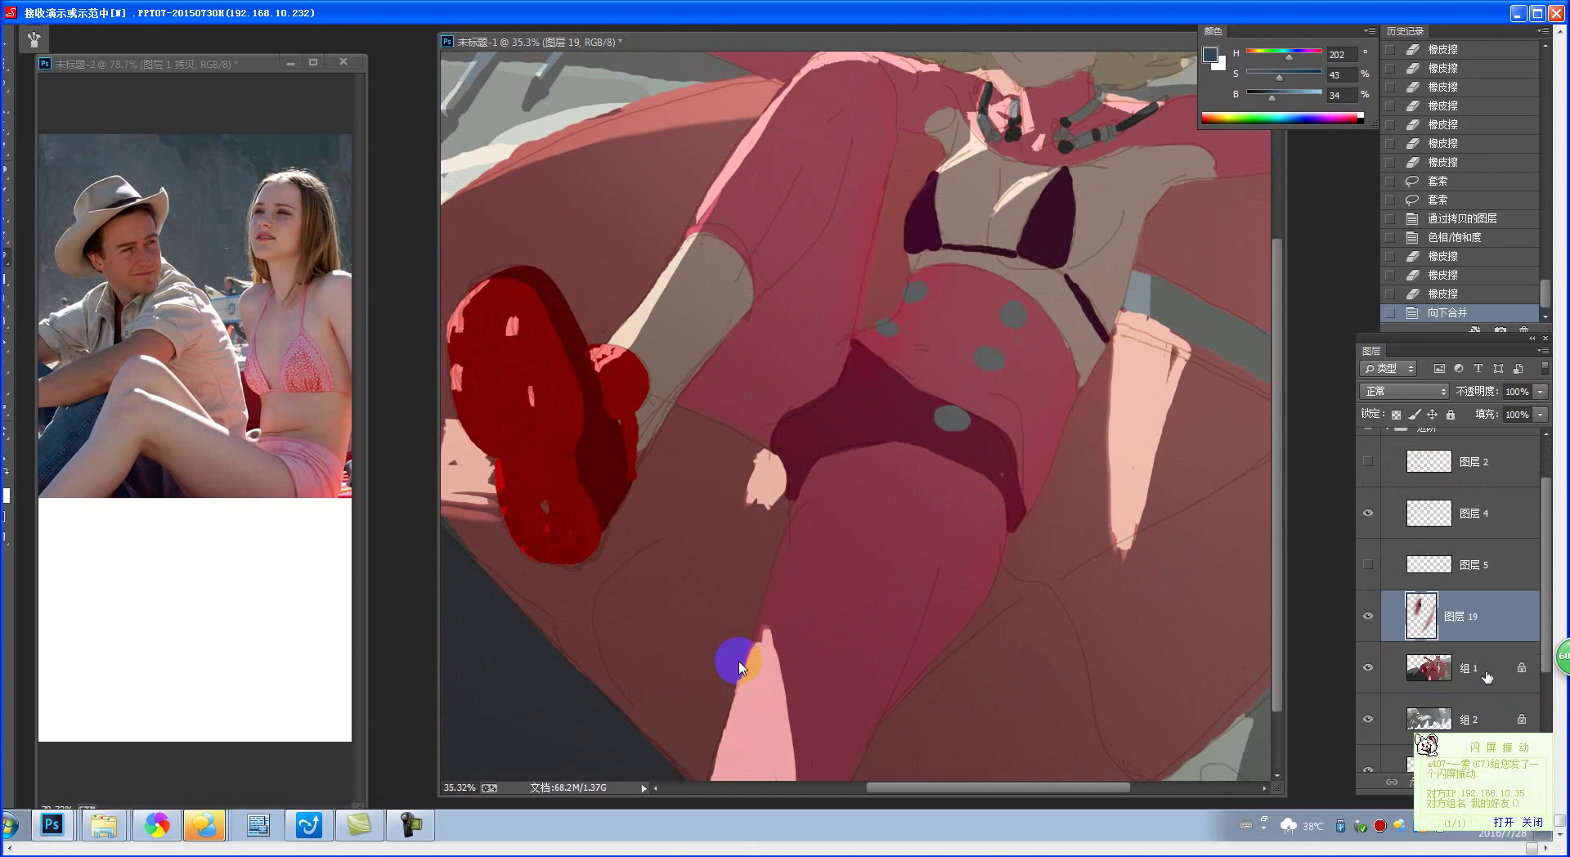
- Open the next incoming chat message and read through the questions about reference images and the soft eraser
left_click(1491, 797)
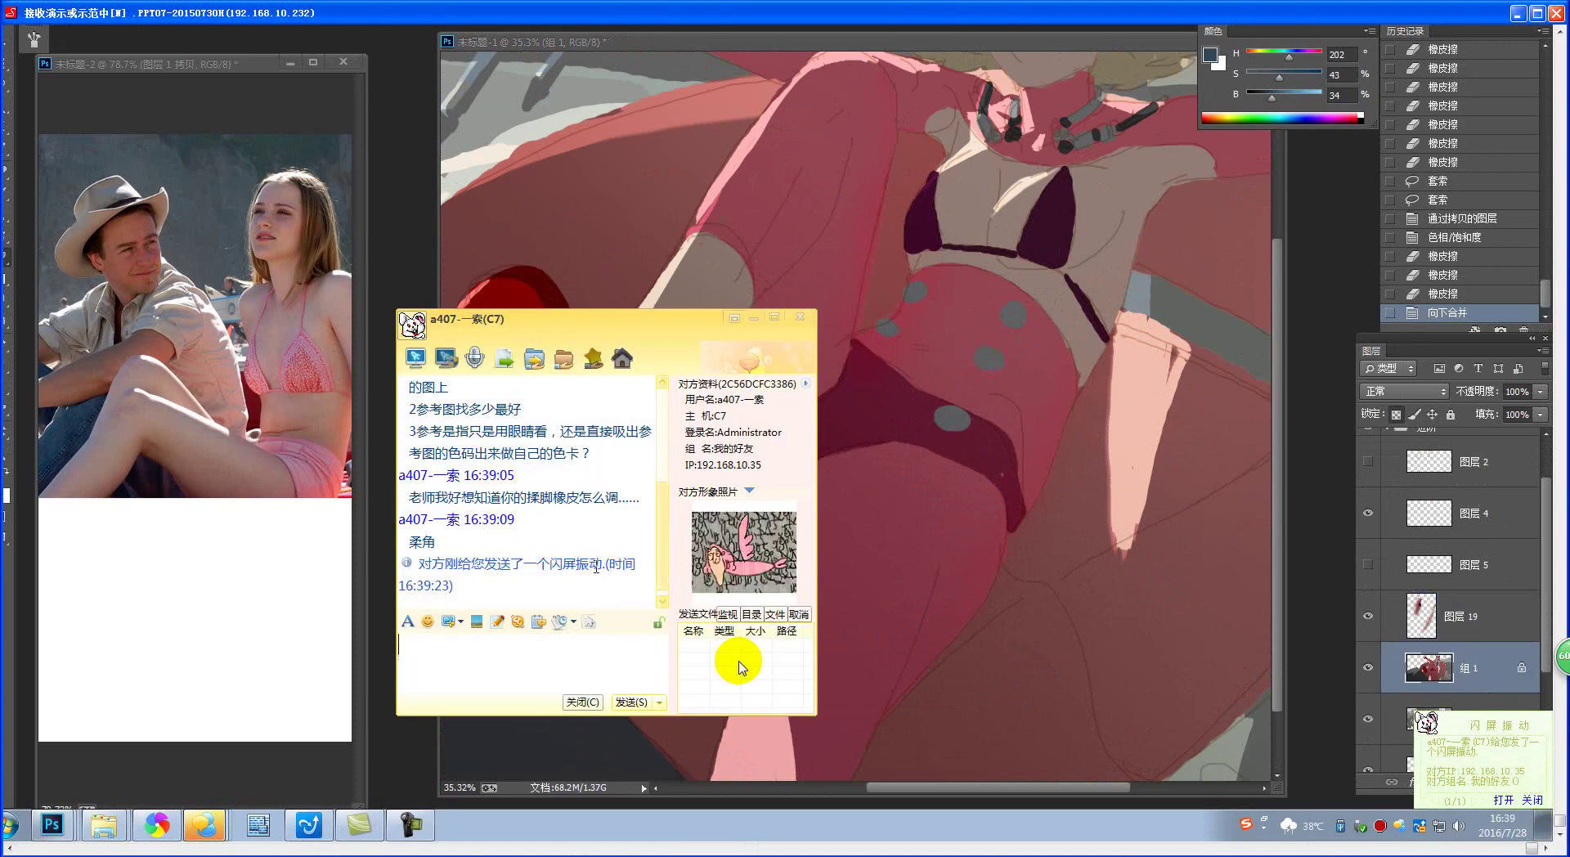
scroll(664, 469, "up", 1)
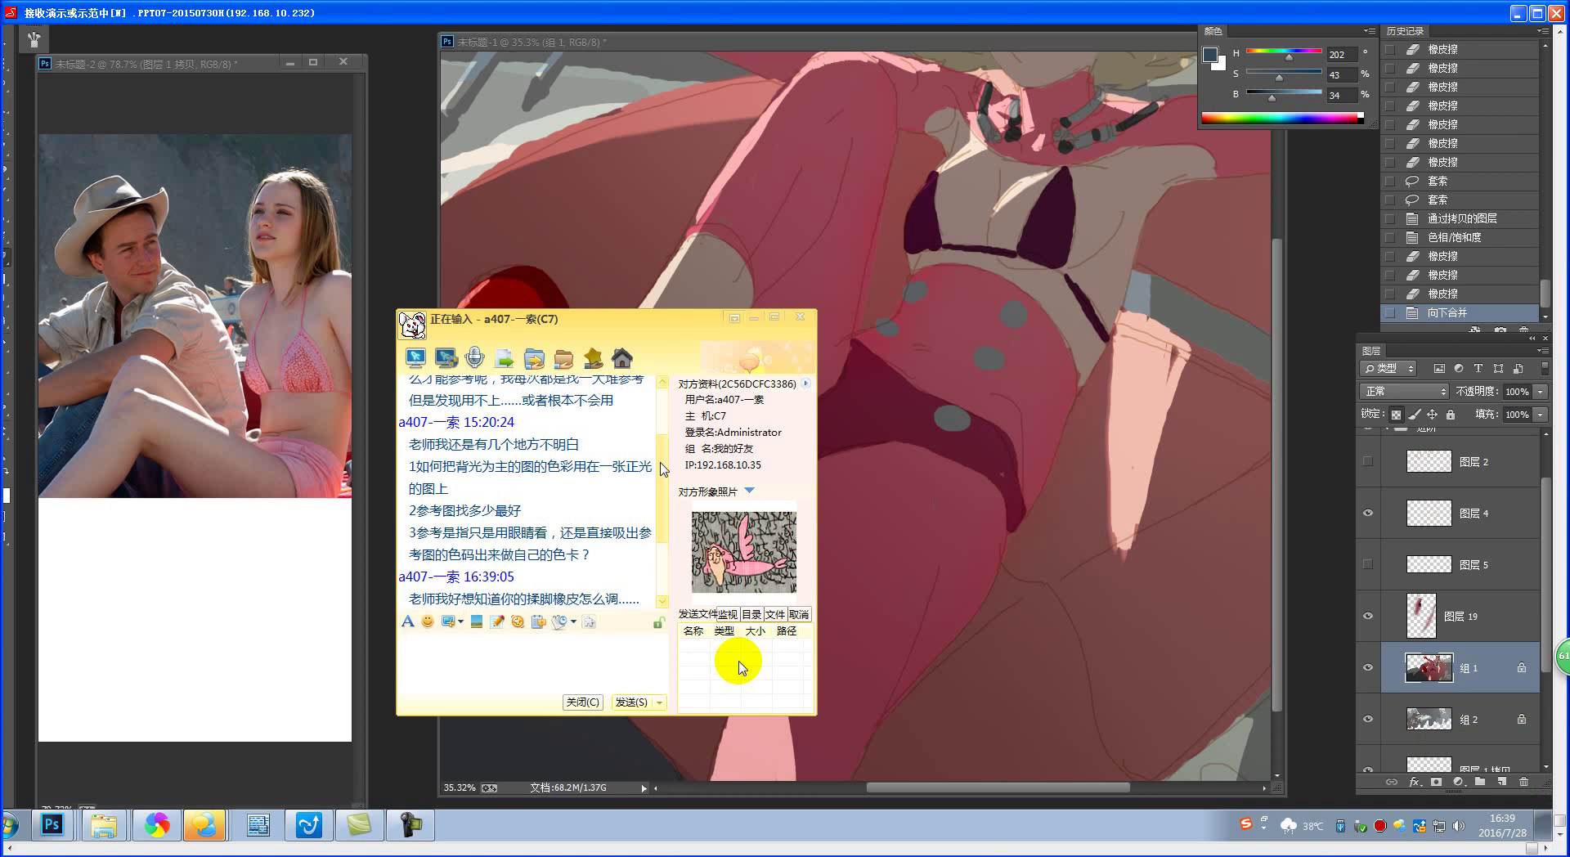
left_click_drag(456, 466, 508, 472)
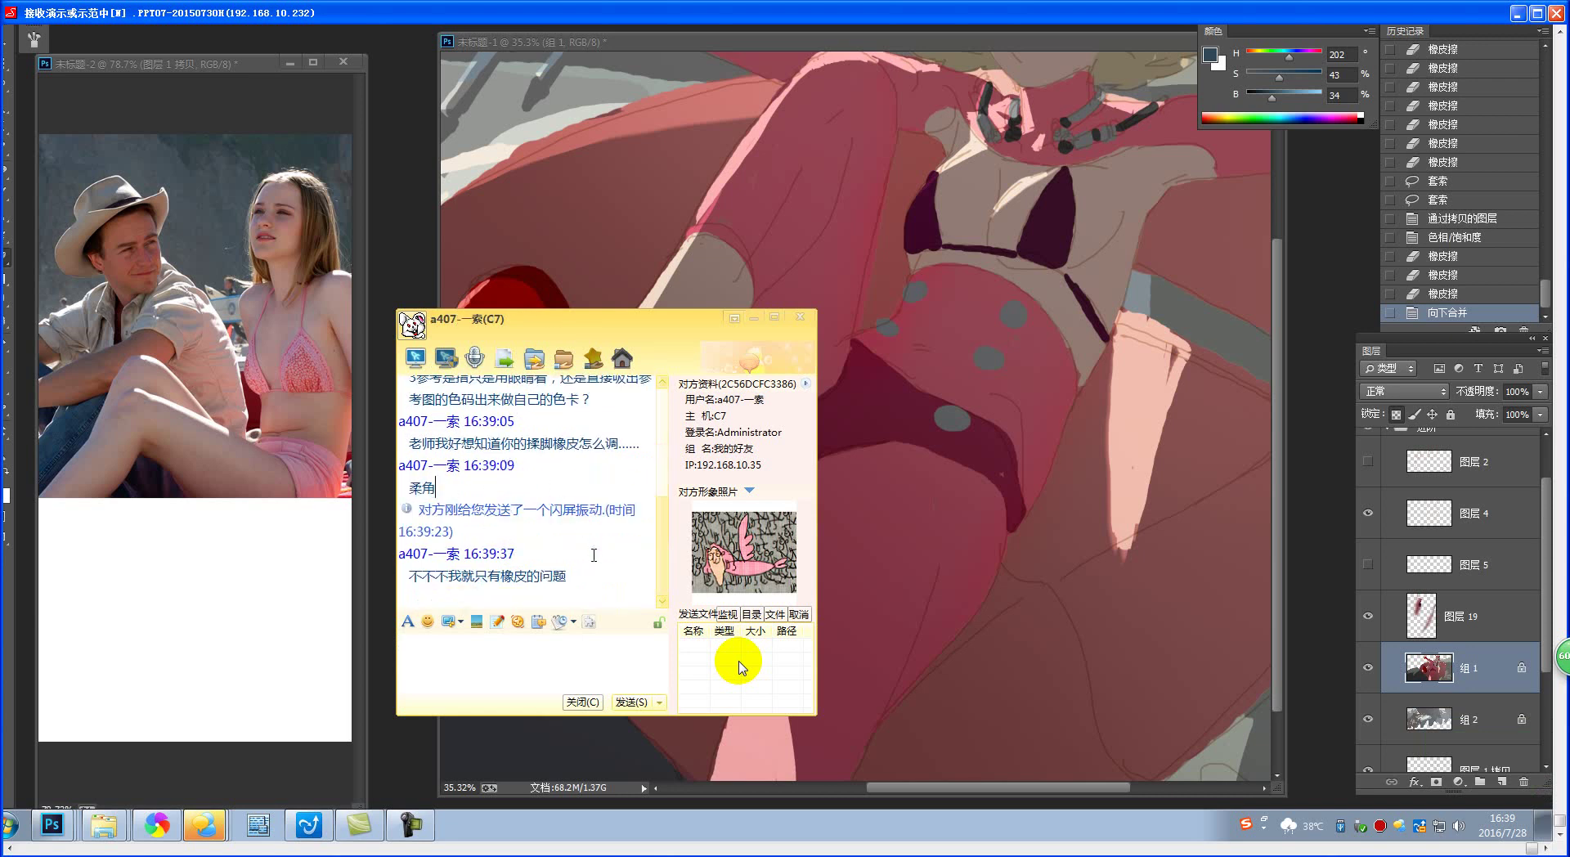
scroll(669, 556, "up", 2)
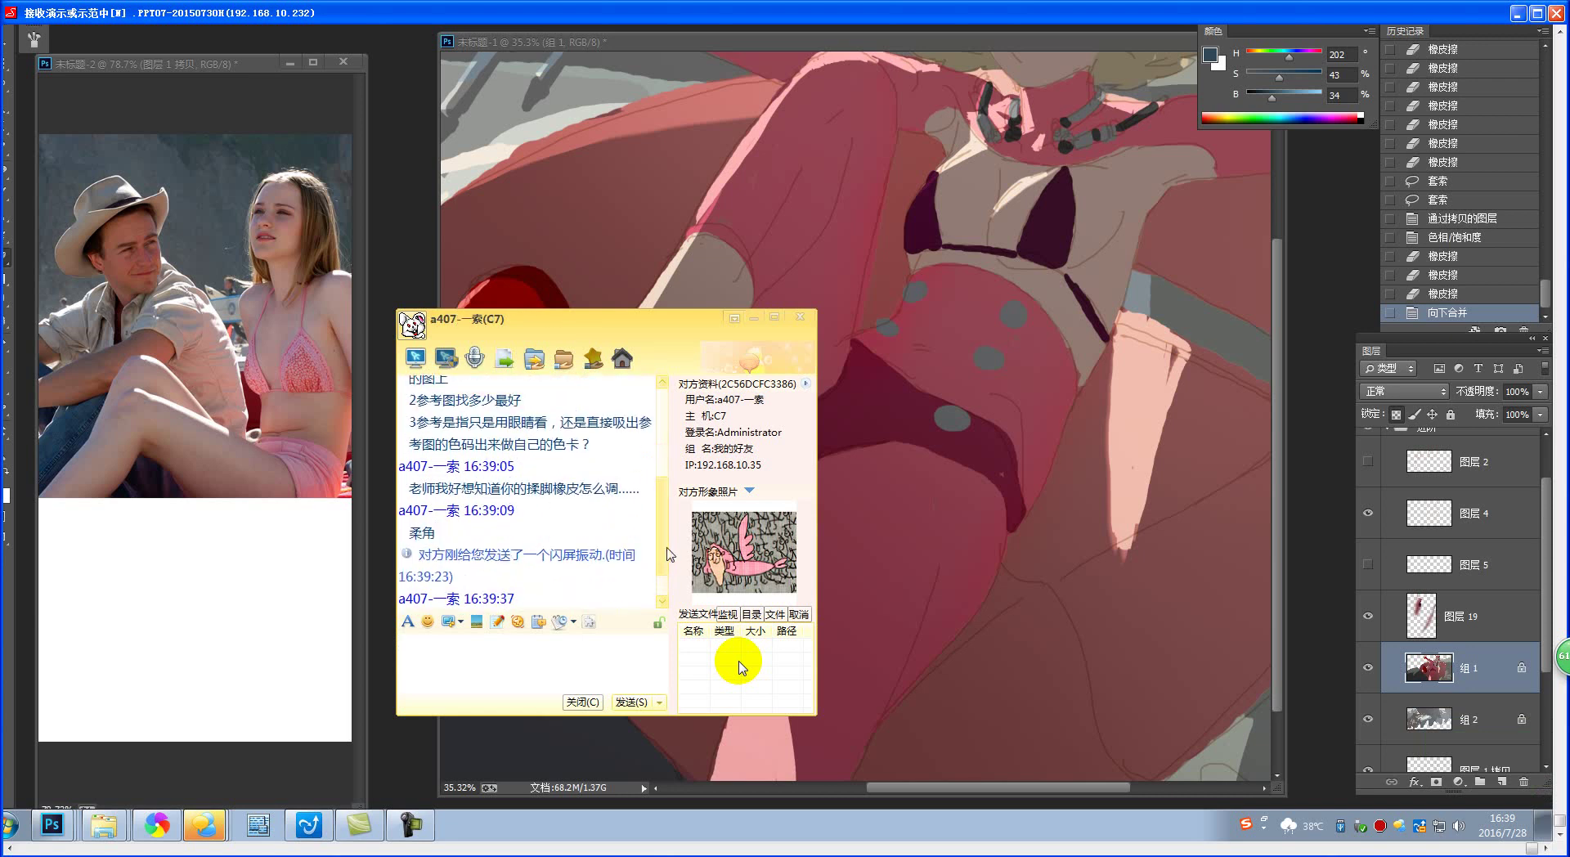
scroll(669, 554, "down", 2)
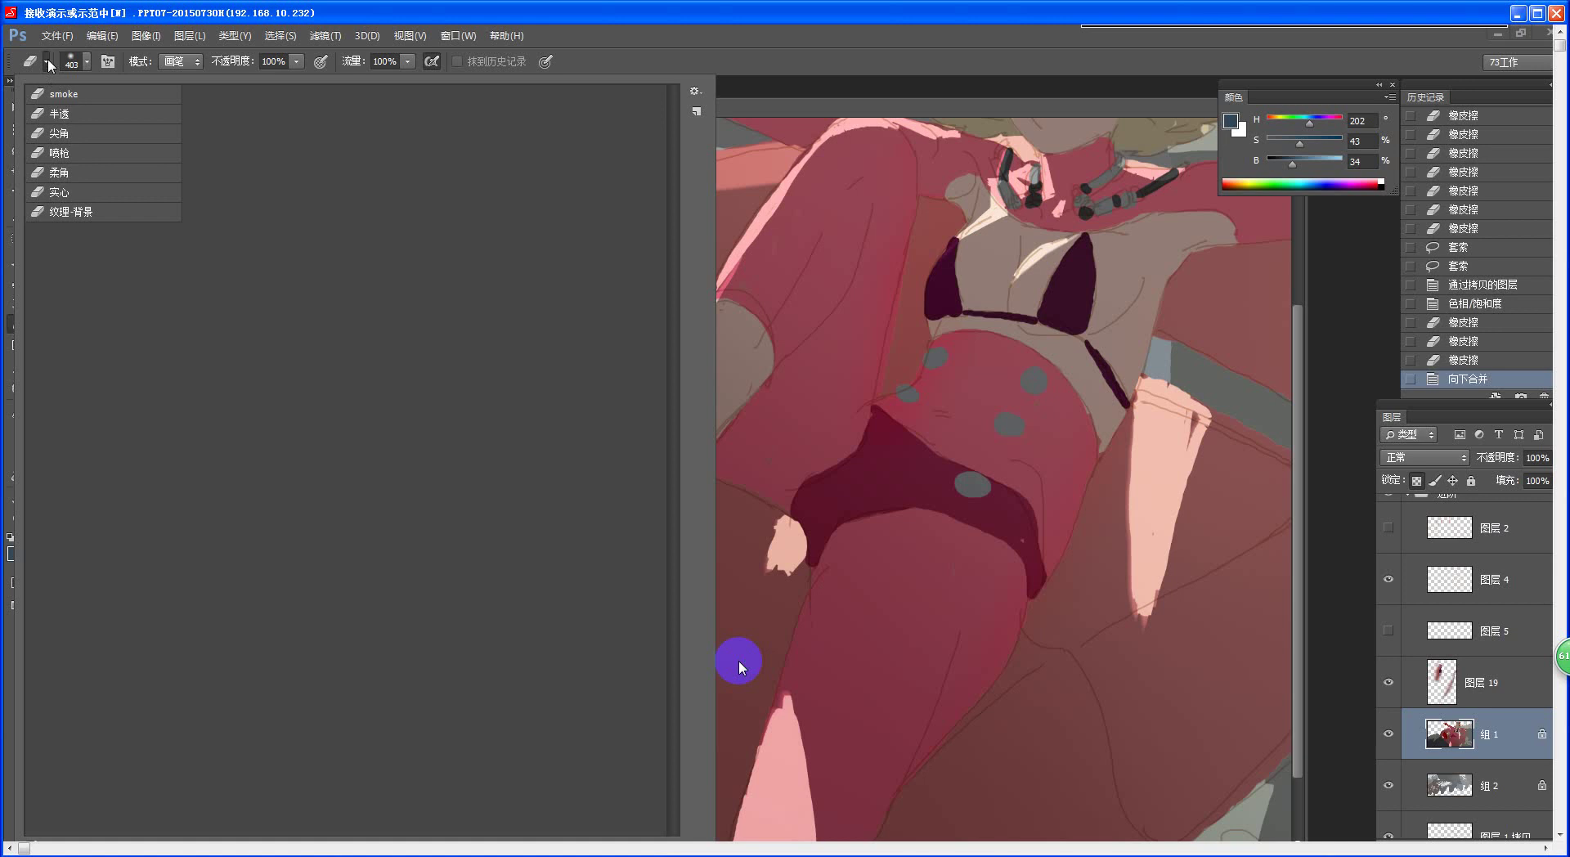
- Look through the eraser's tool presets and brush tips, and choose the 柔角 eraser preset
left_click(47, 65)
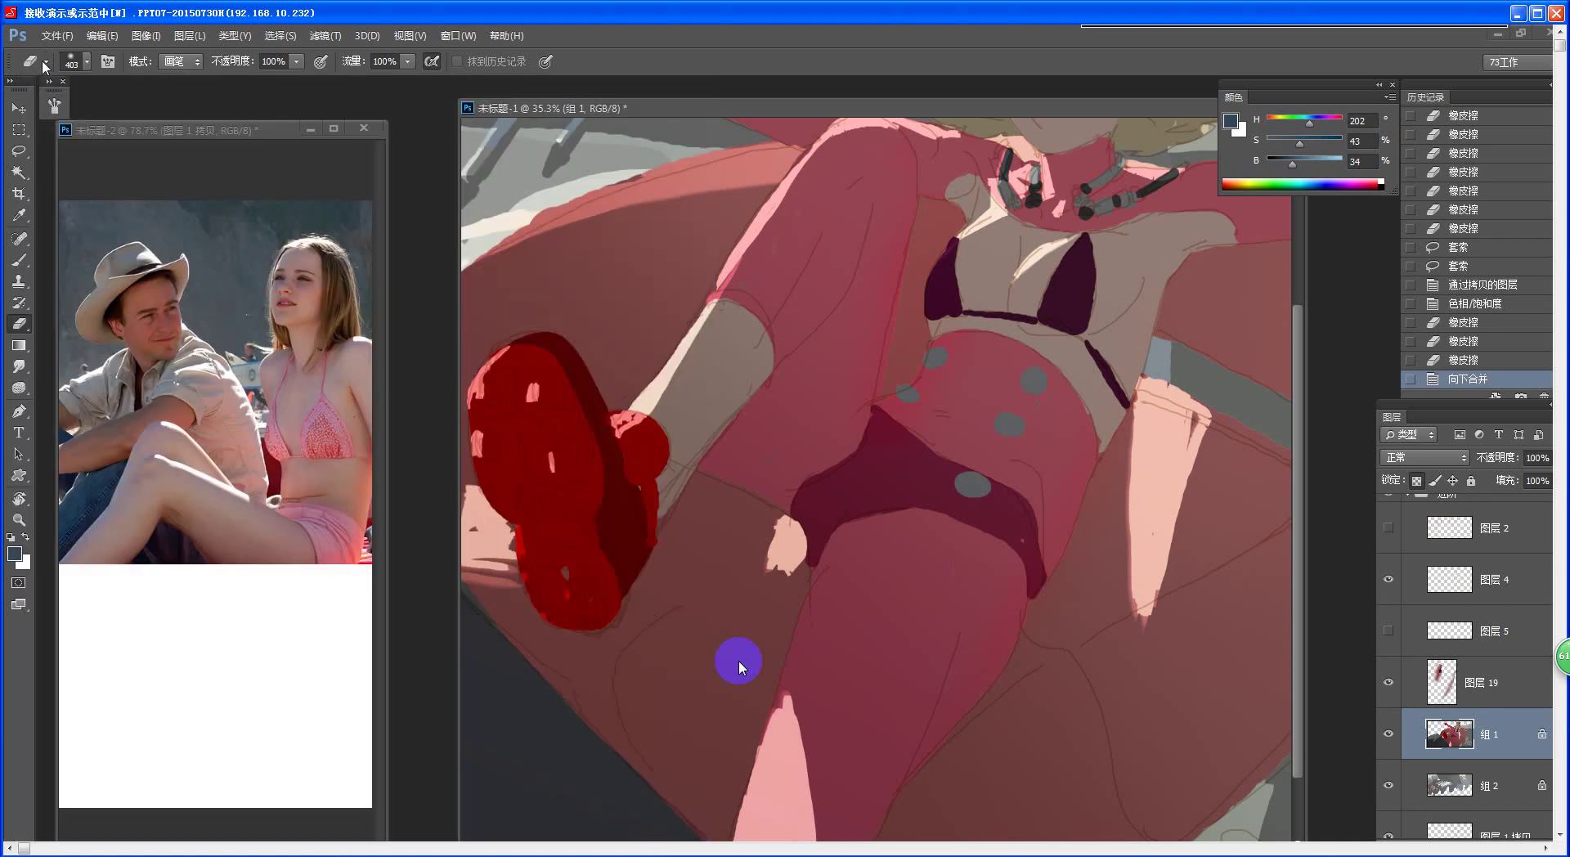
left_click(47, 63)
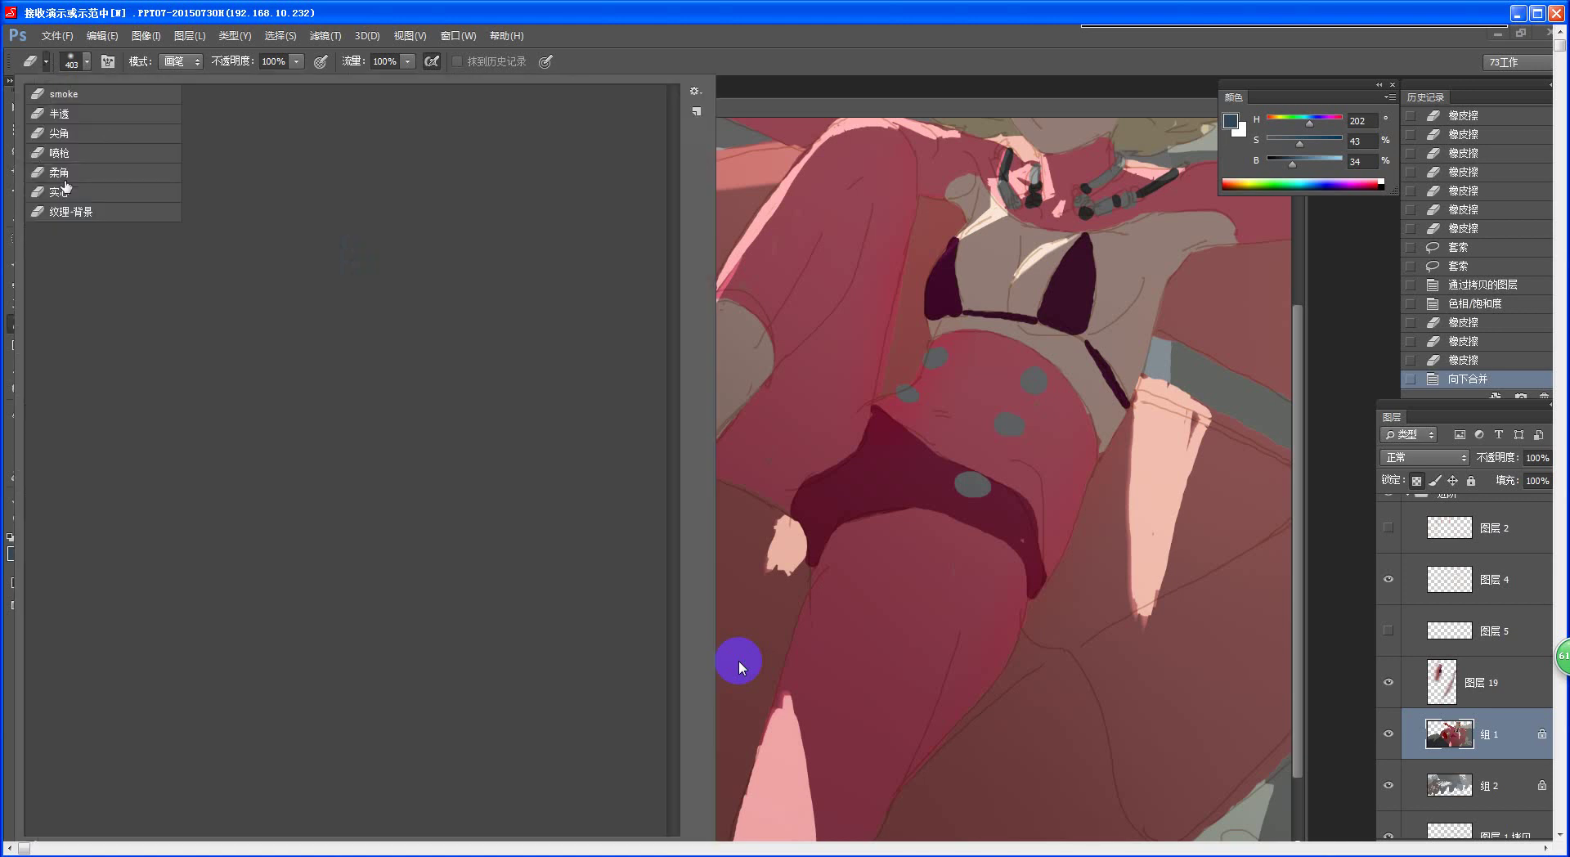
left_click(46, 65)
left_click(87, 61)
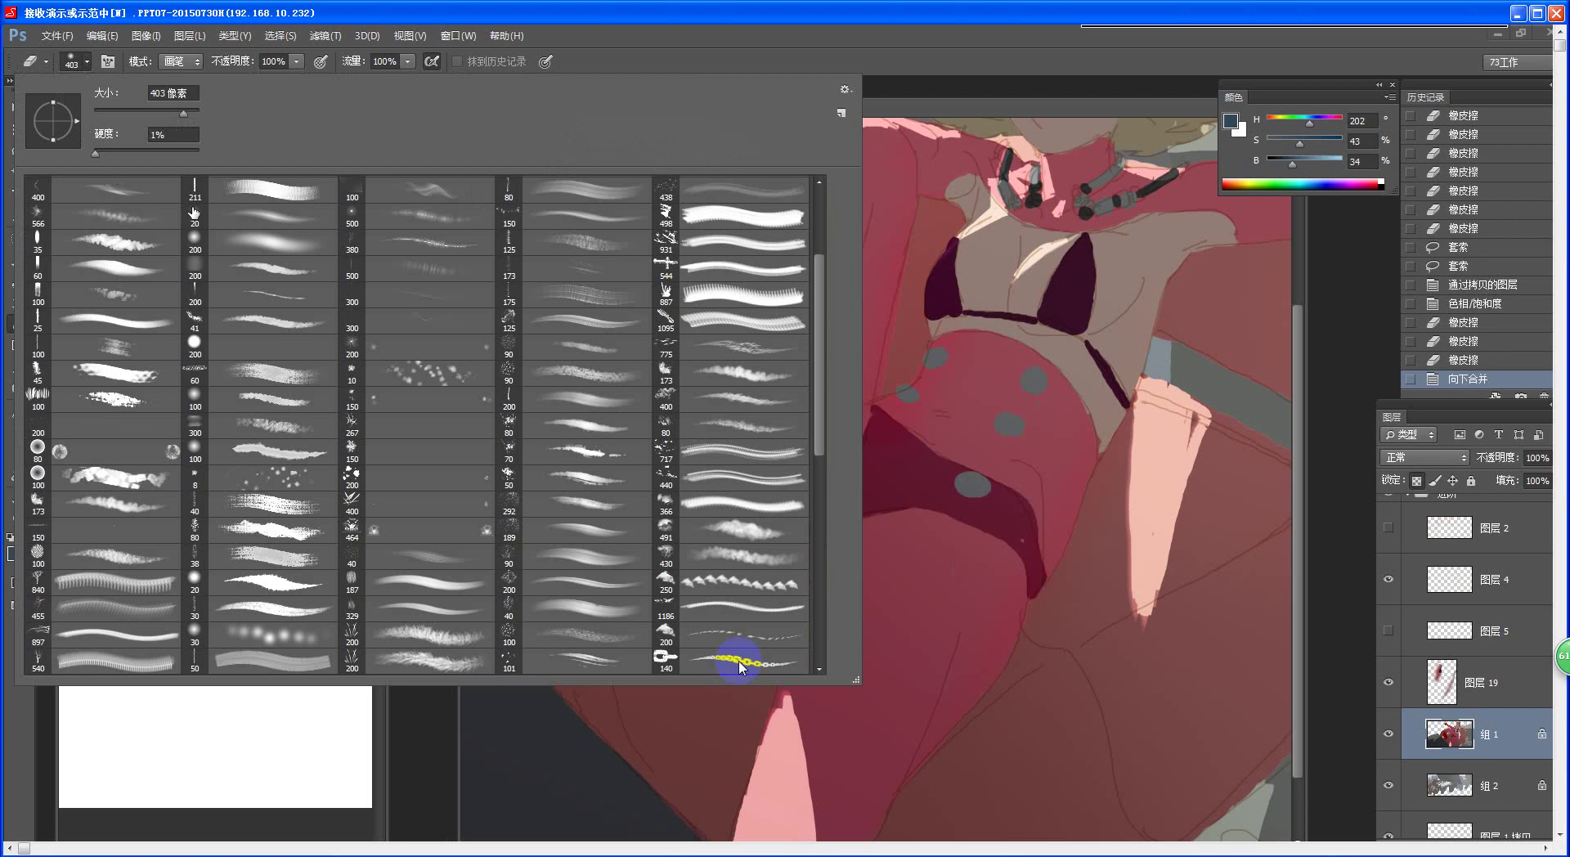
left_click(47, 62)
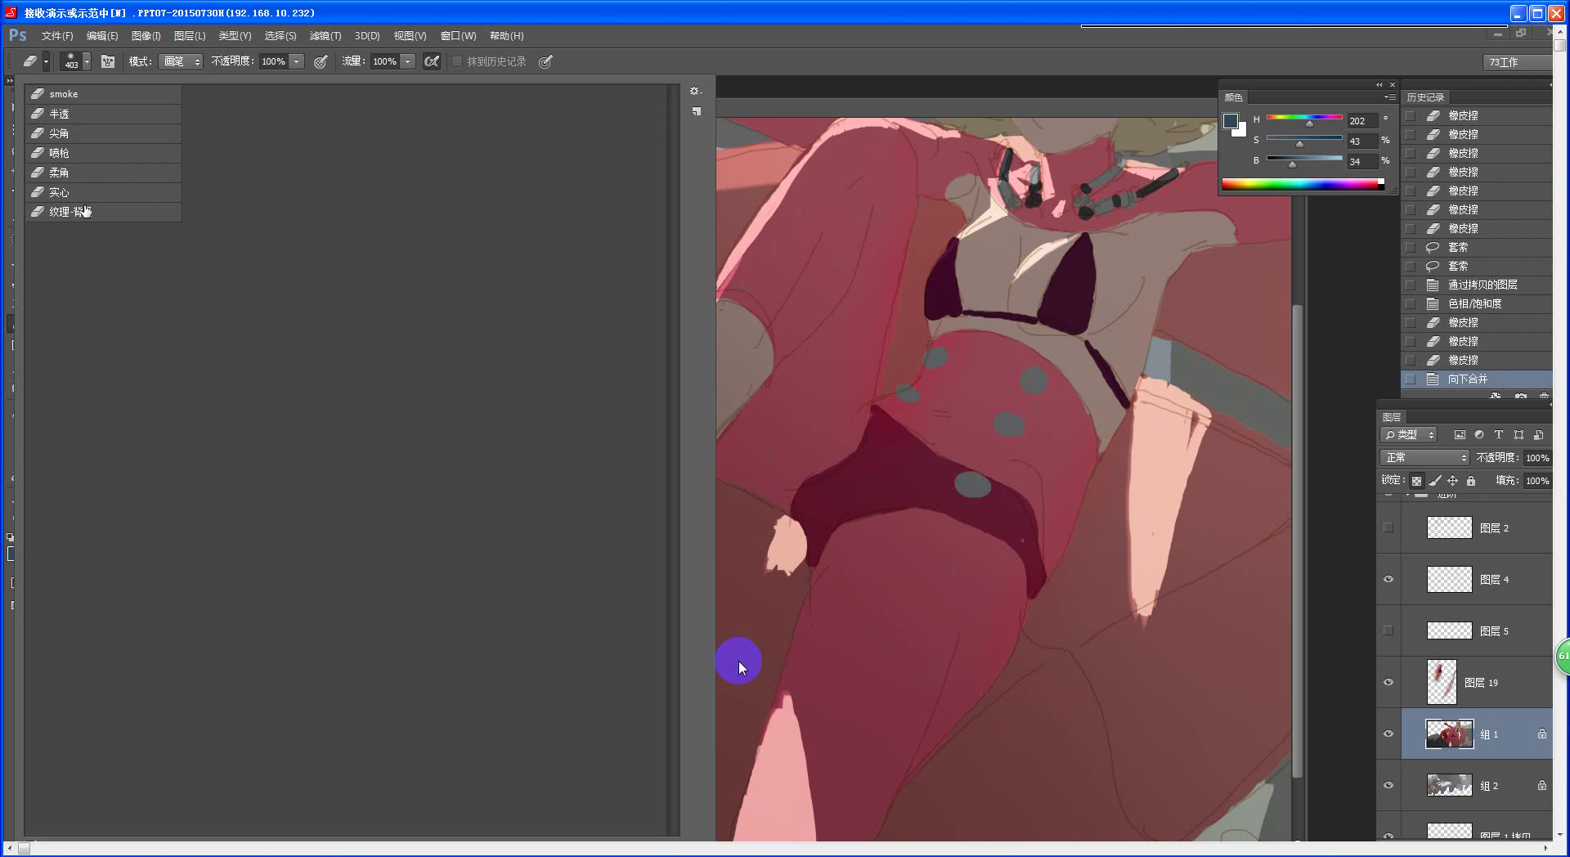
left_click(46, 62)
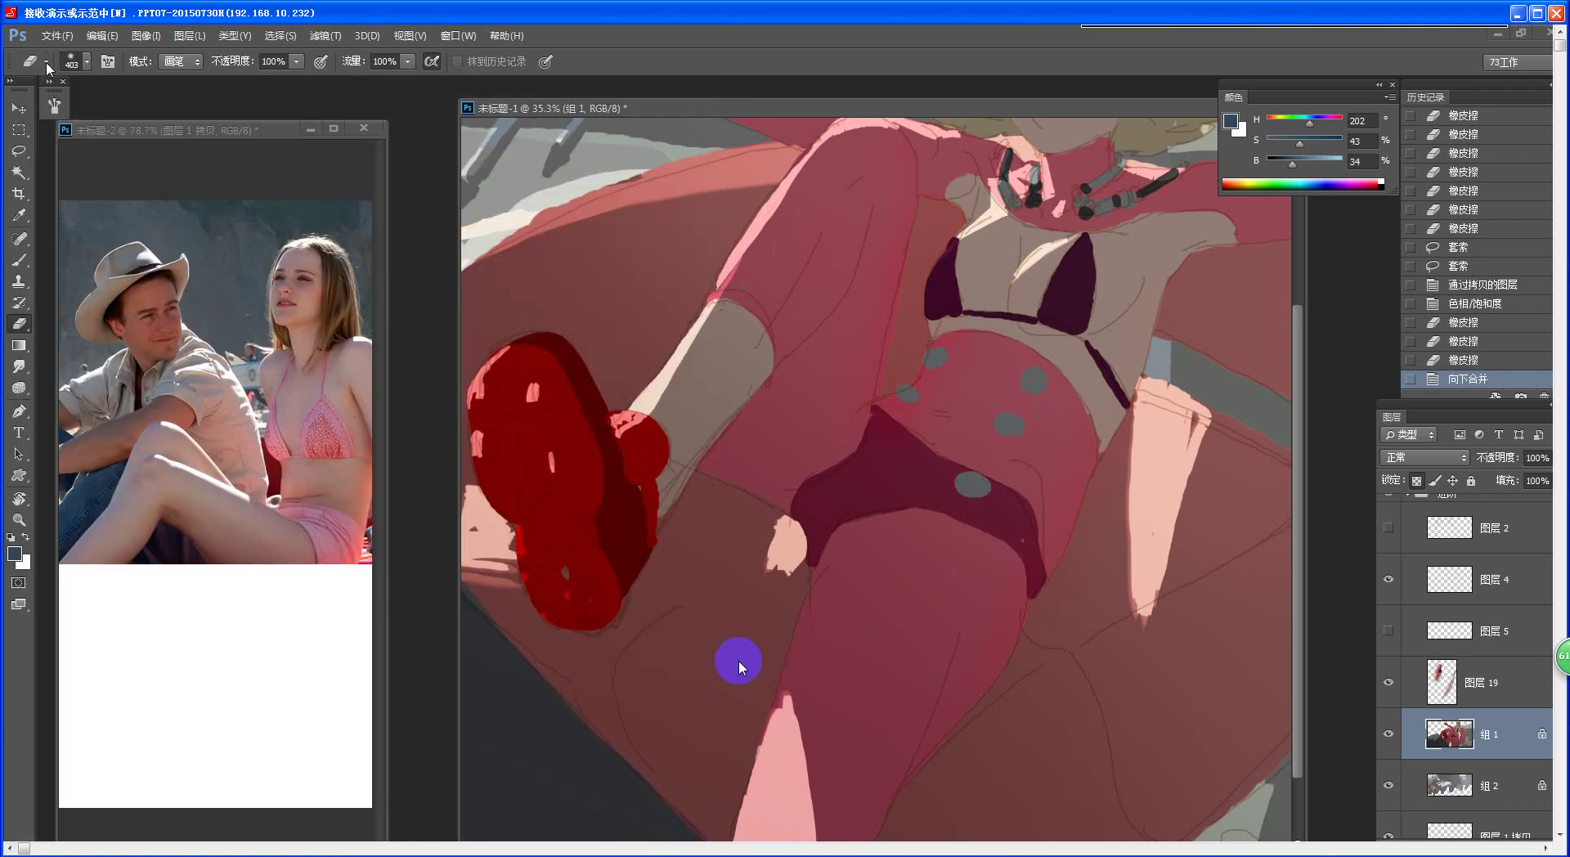
left_click(46, 62)
left_click(59, 173)
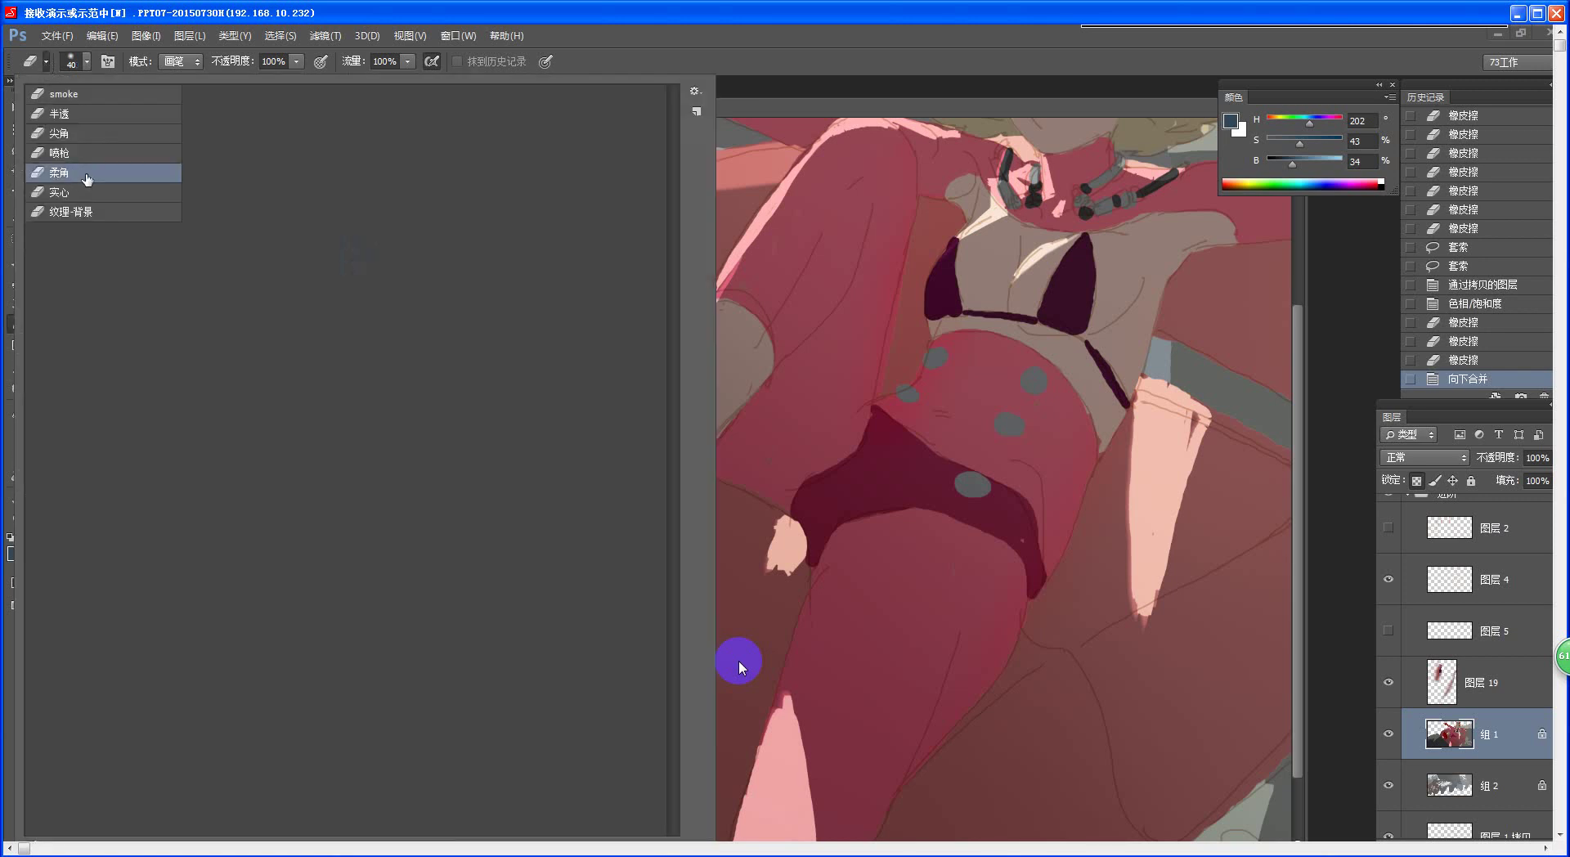
left_click(846, 49)
- Lasso the area of 组 1 between the red shoe, lower leg and hand, and copy it to a new layer
key("l")
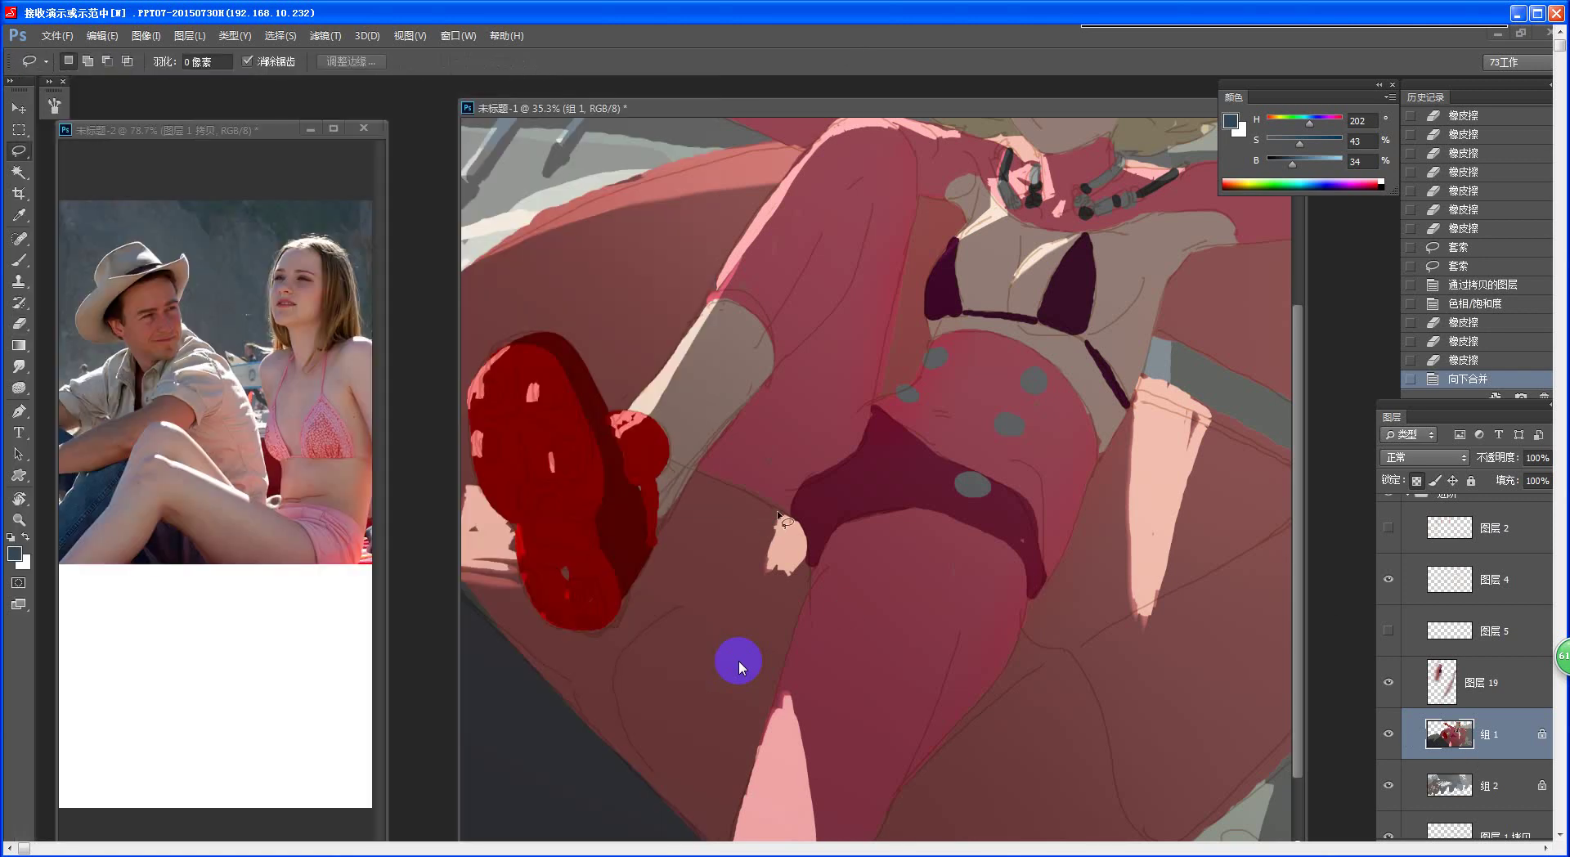
scroll(639, 587, "left", 2)
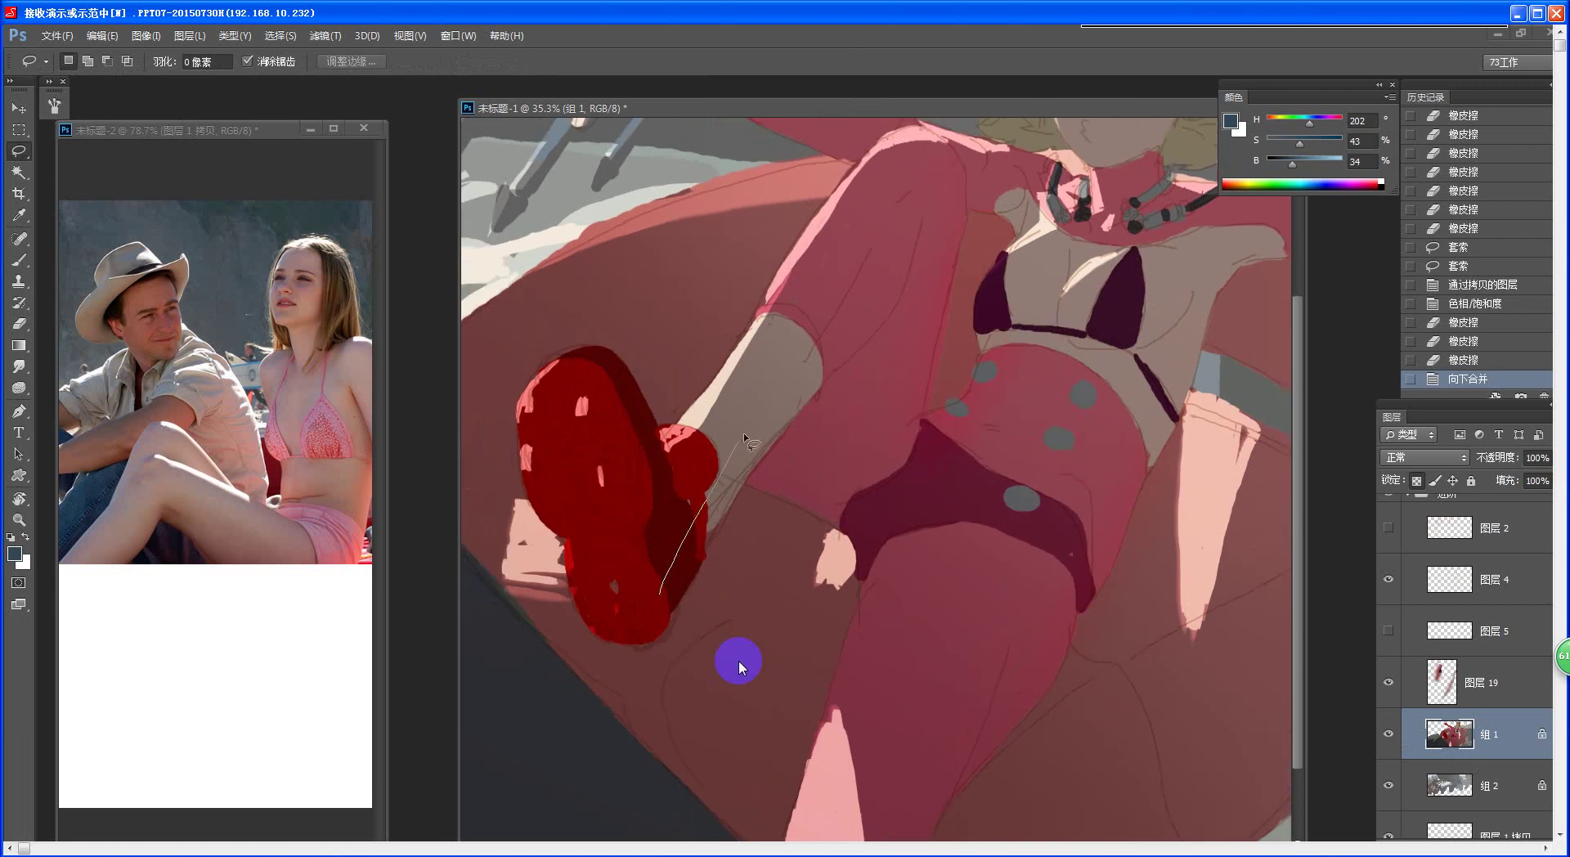
mouse_move(794, 413)
left_mouse_down()
mouse_move(772, 450)
mouse_move(799, 451)
mouse_move(831, 495)
left_mouse_up()
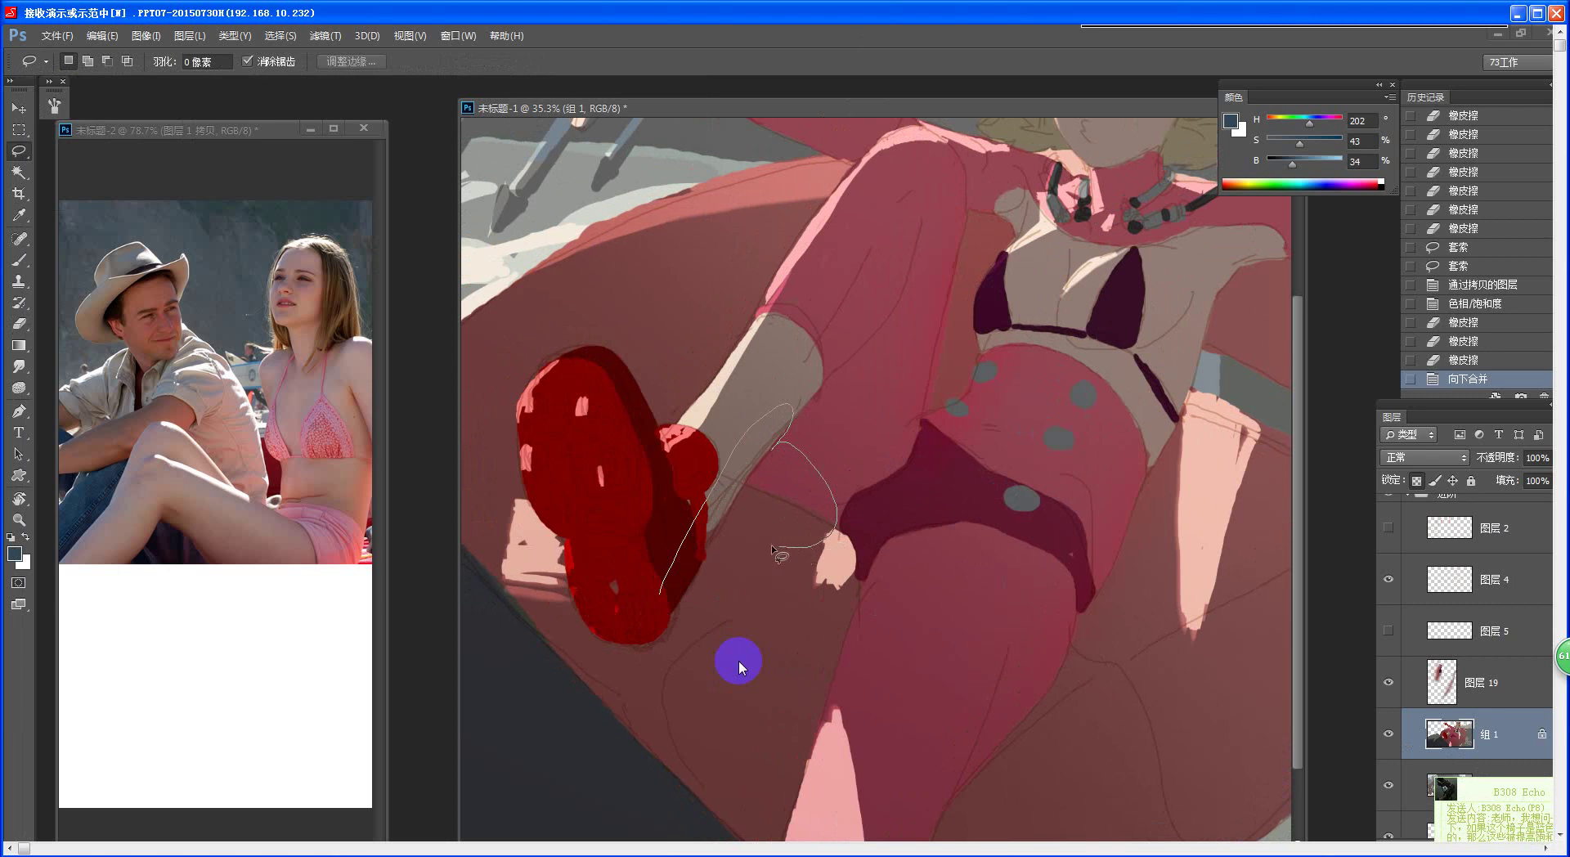
mouse_move(772, 545)
left_mouse_down()
mouse_move(671, 633)
mouse_move(659, 605)
left_mouse_up()
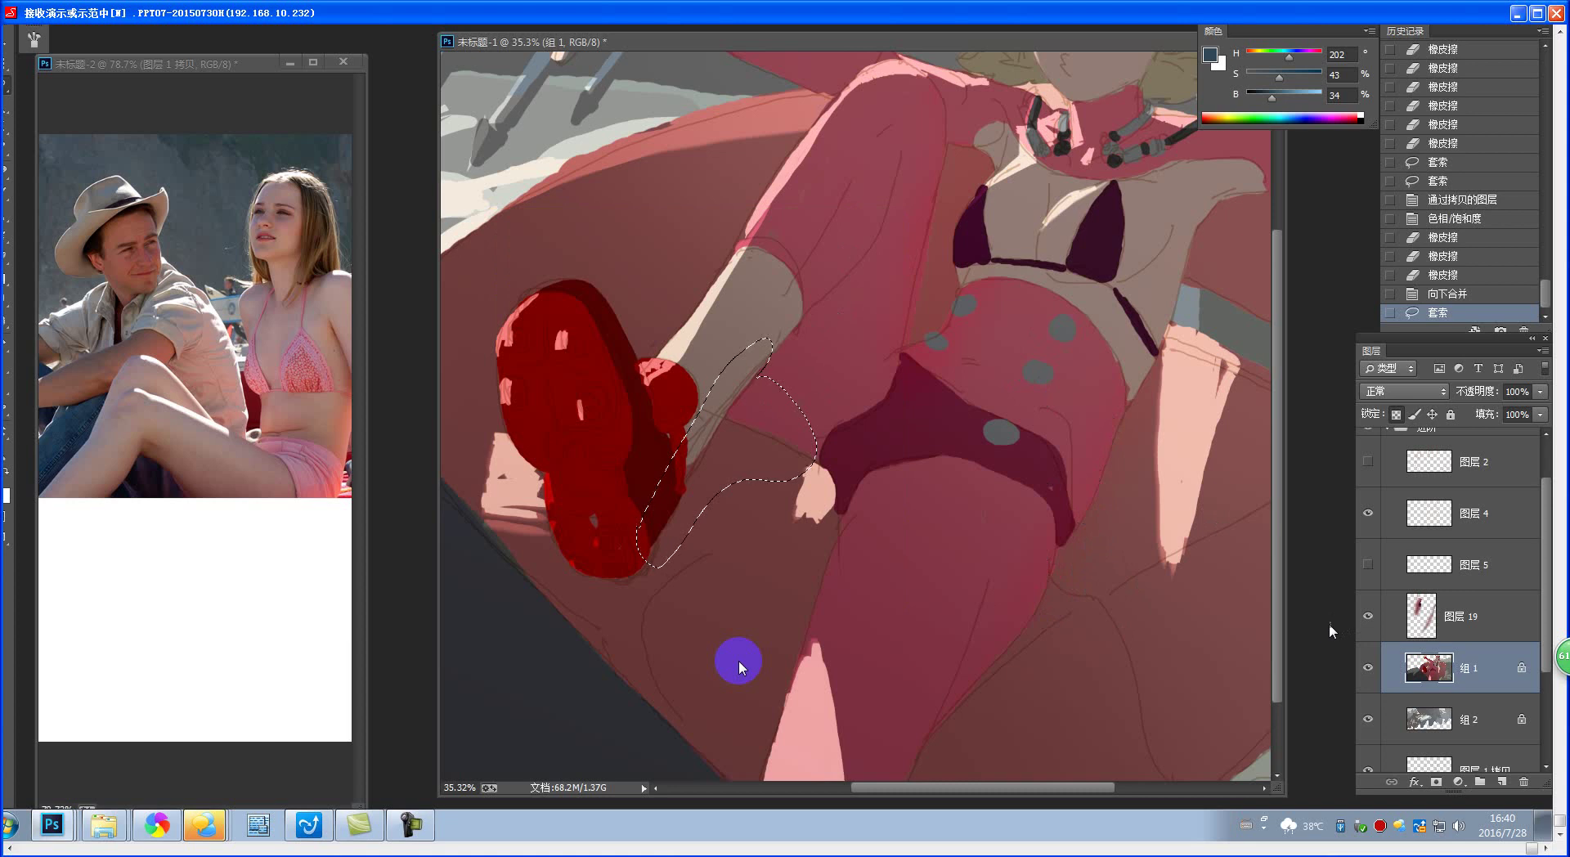
key("ctrl+j")
- Raise the saturation of the copied leg patch on 图层 20 to +33 with Hue/Saturation
key("ctrl+u")
left_click_drag(1166, 358, 1196, 363)
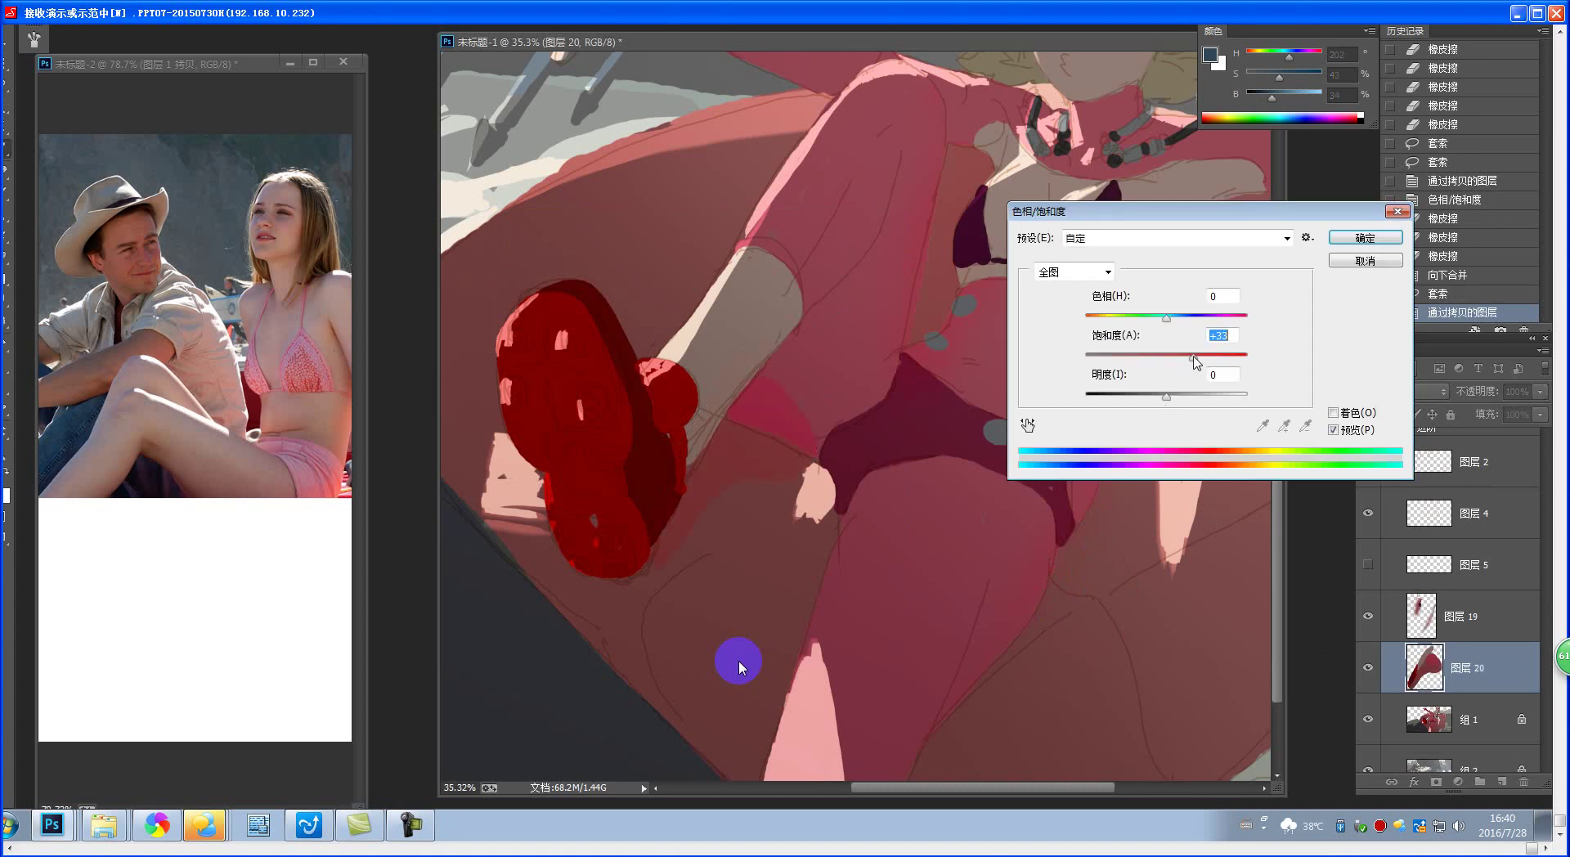
left_click(1366, 240)
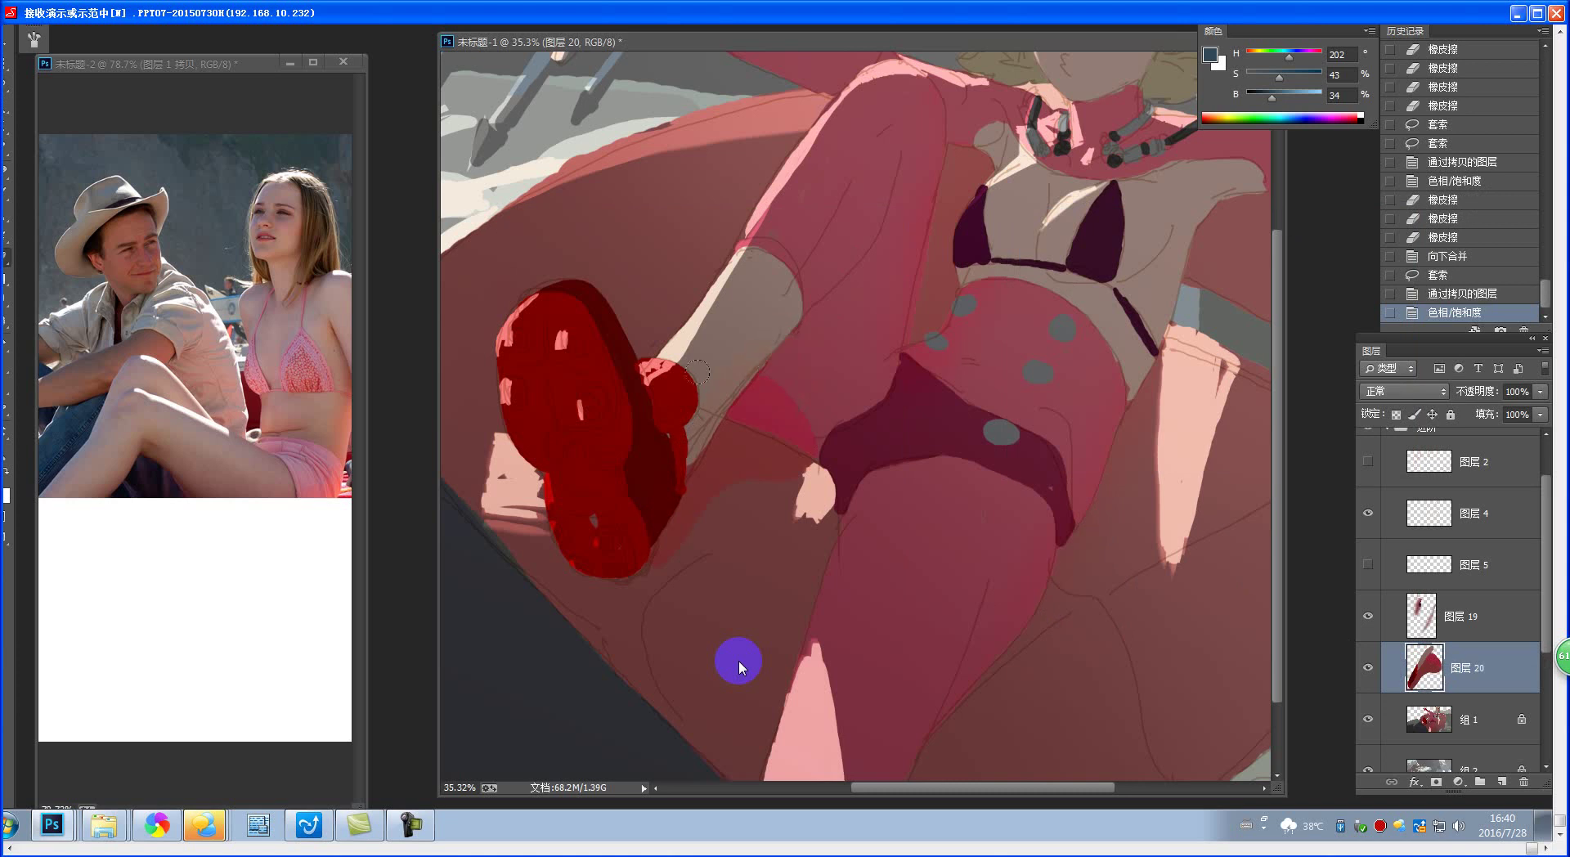
- Fade the saturated patch's hard edges around the lower leg, shoe and seat with the eraser
mouse_move(684, 381)
left_mouse_down()
mouse_move(742, 401)
mouse_move(785, 365)
mouse_move(759, 369)
mouse_move(818, 432)
mouse_move(796, 405)
mouse_move(732, 391)
mouse_move(766, 397)
mouse_move(791, 476)
left_mouse_up()
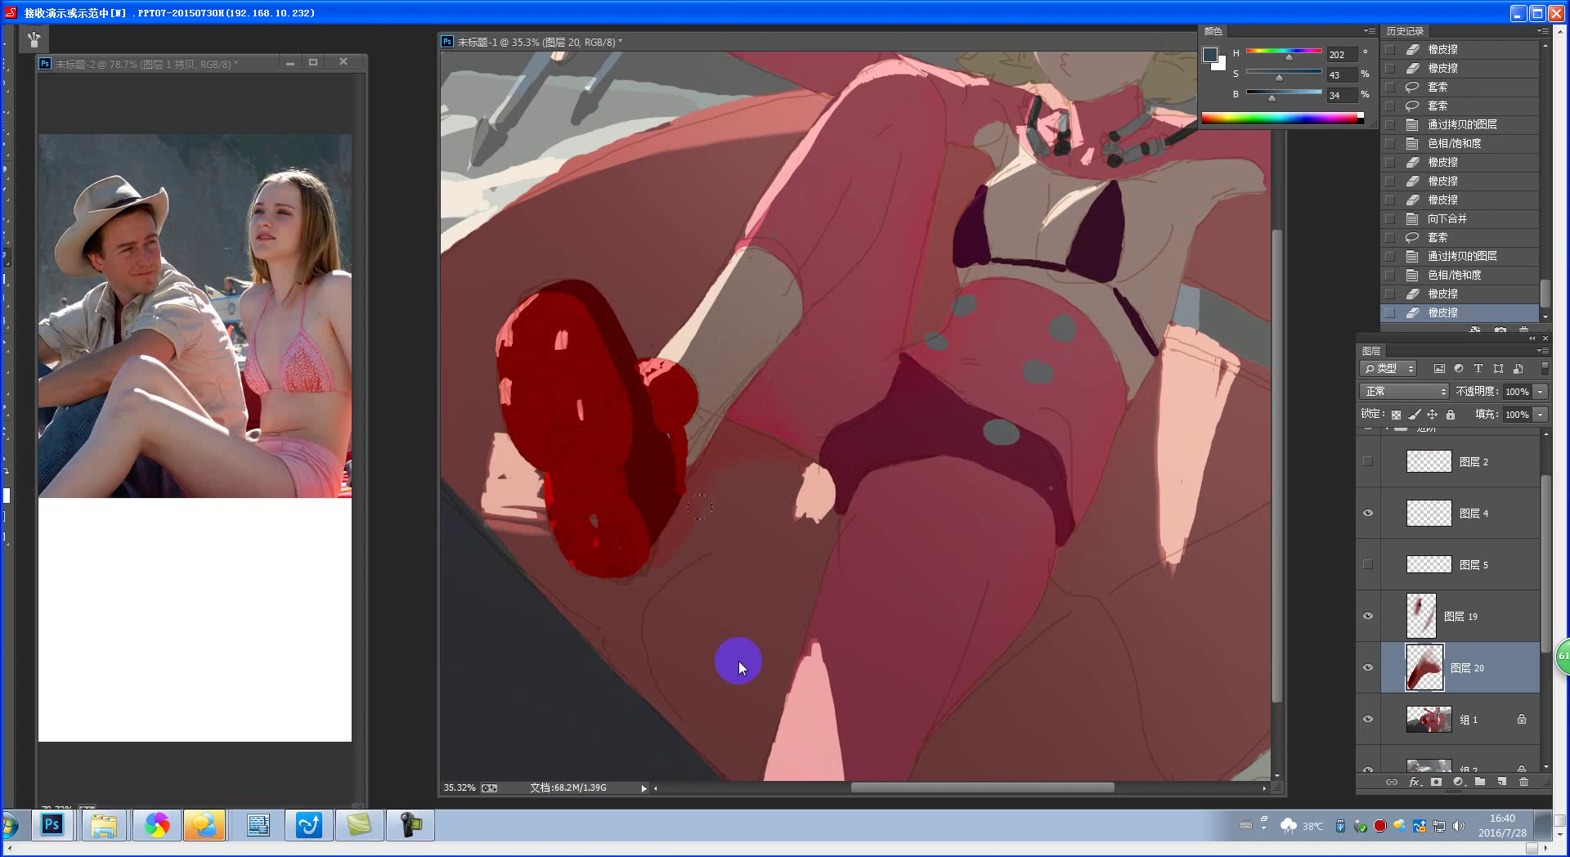
mouse_move(643, 570)
left_mouse_down()
mouse_move(709, 508)
mouse_move(711, 476)
left_mouse_up()
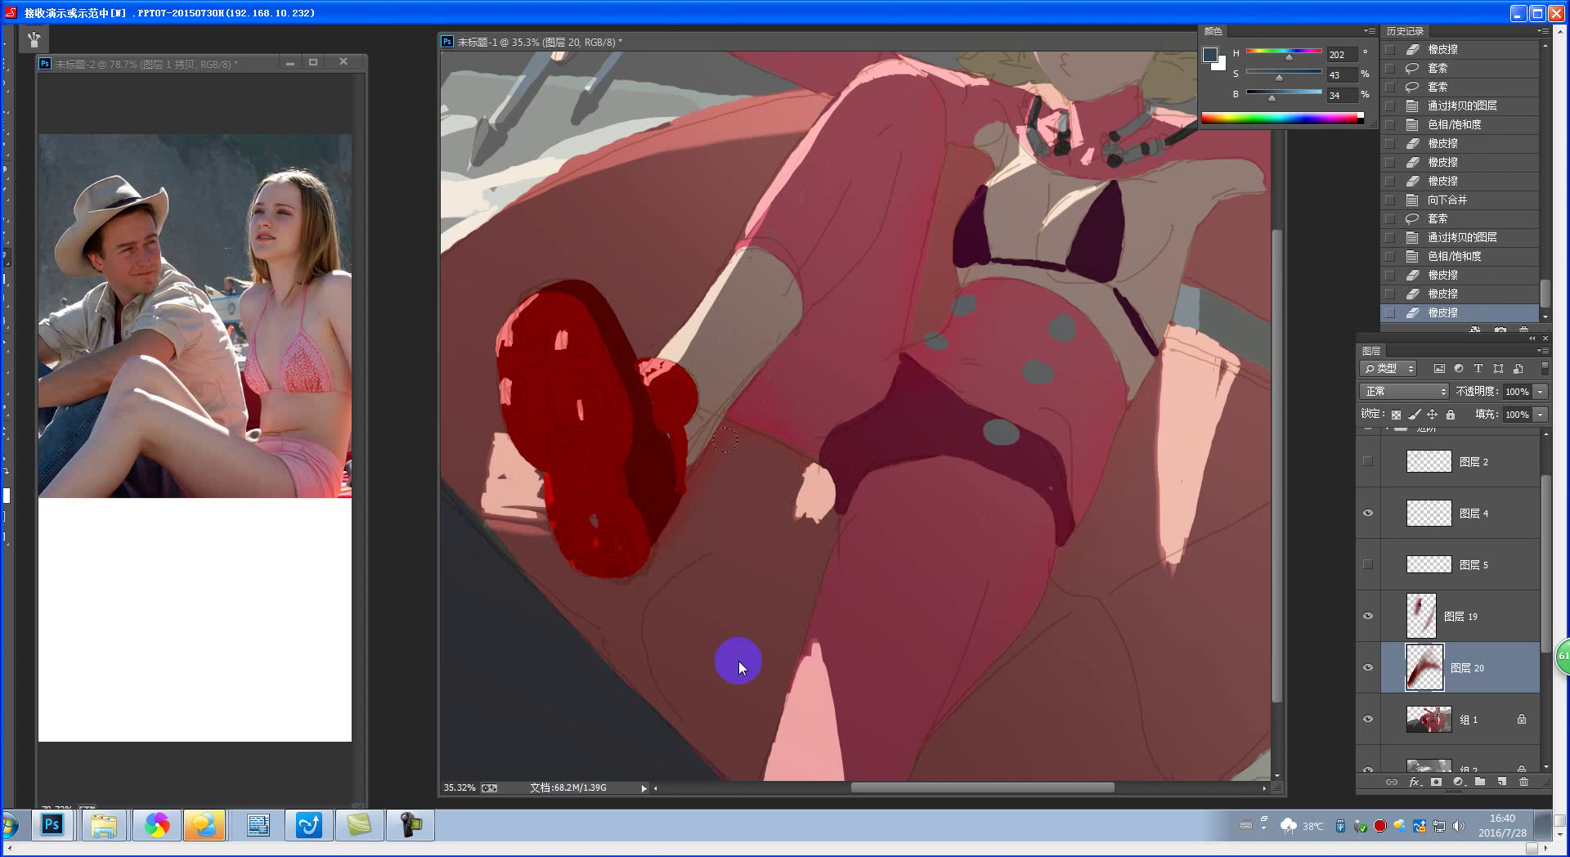
scroll(769, 589, "down", 5)
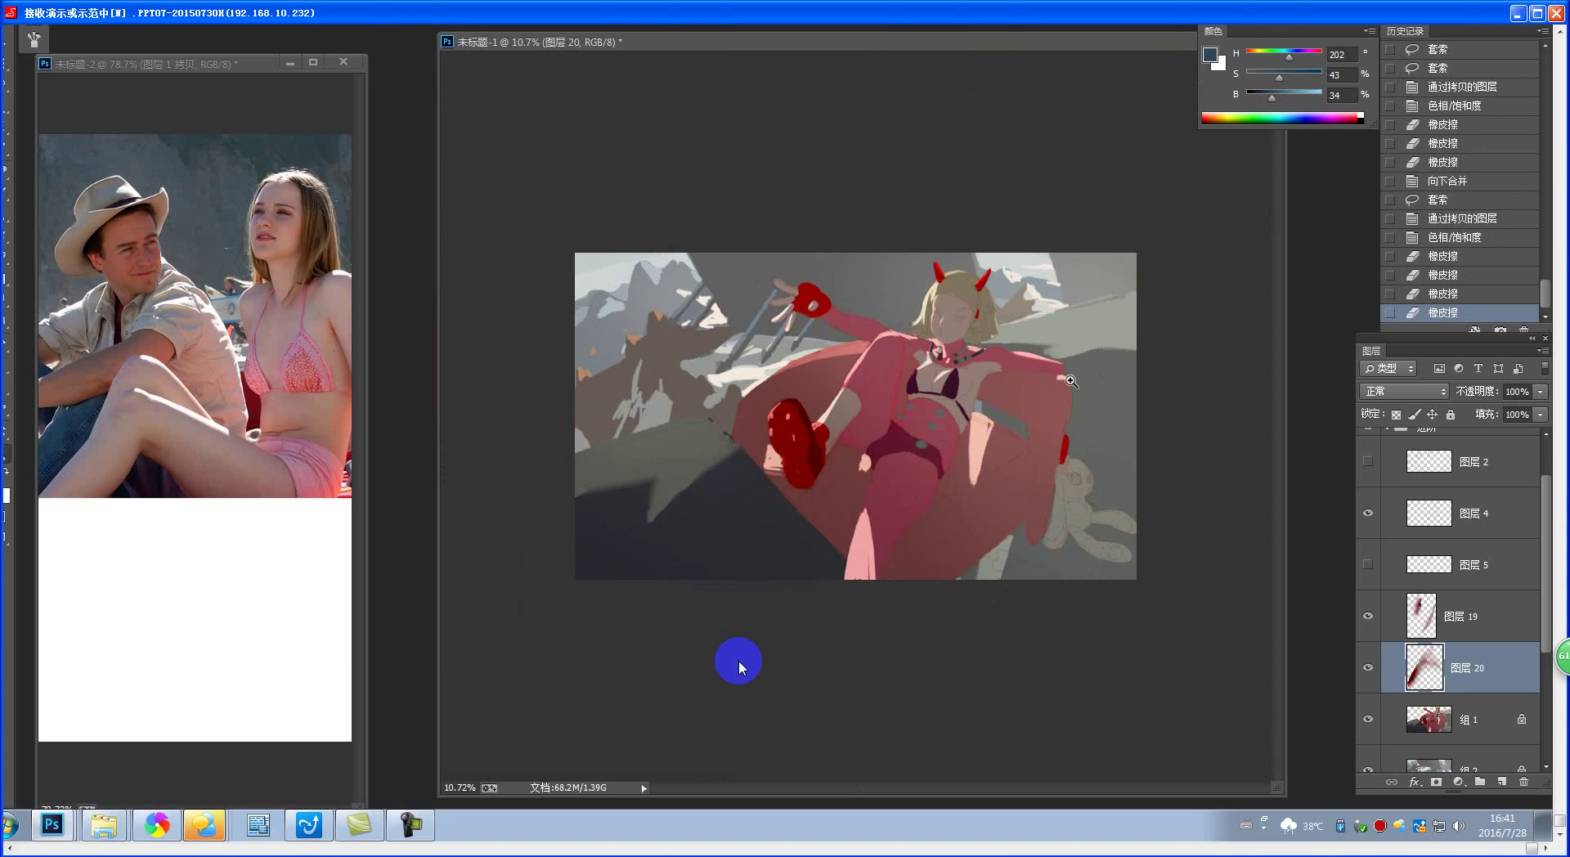
- Merge 图层 19 down into 图层 20
scroll(1059, 354, "up", 5)
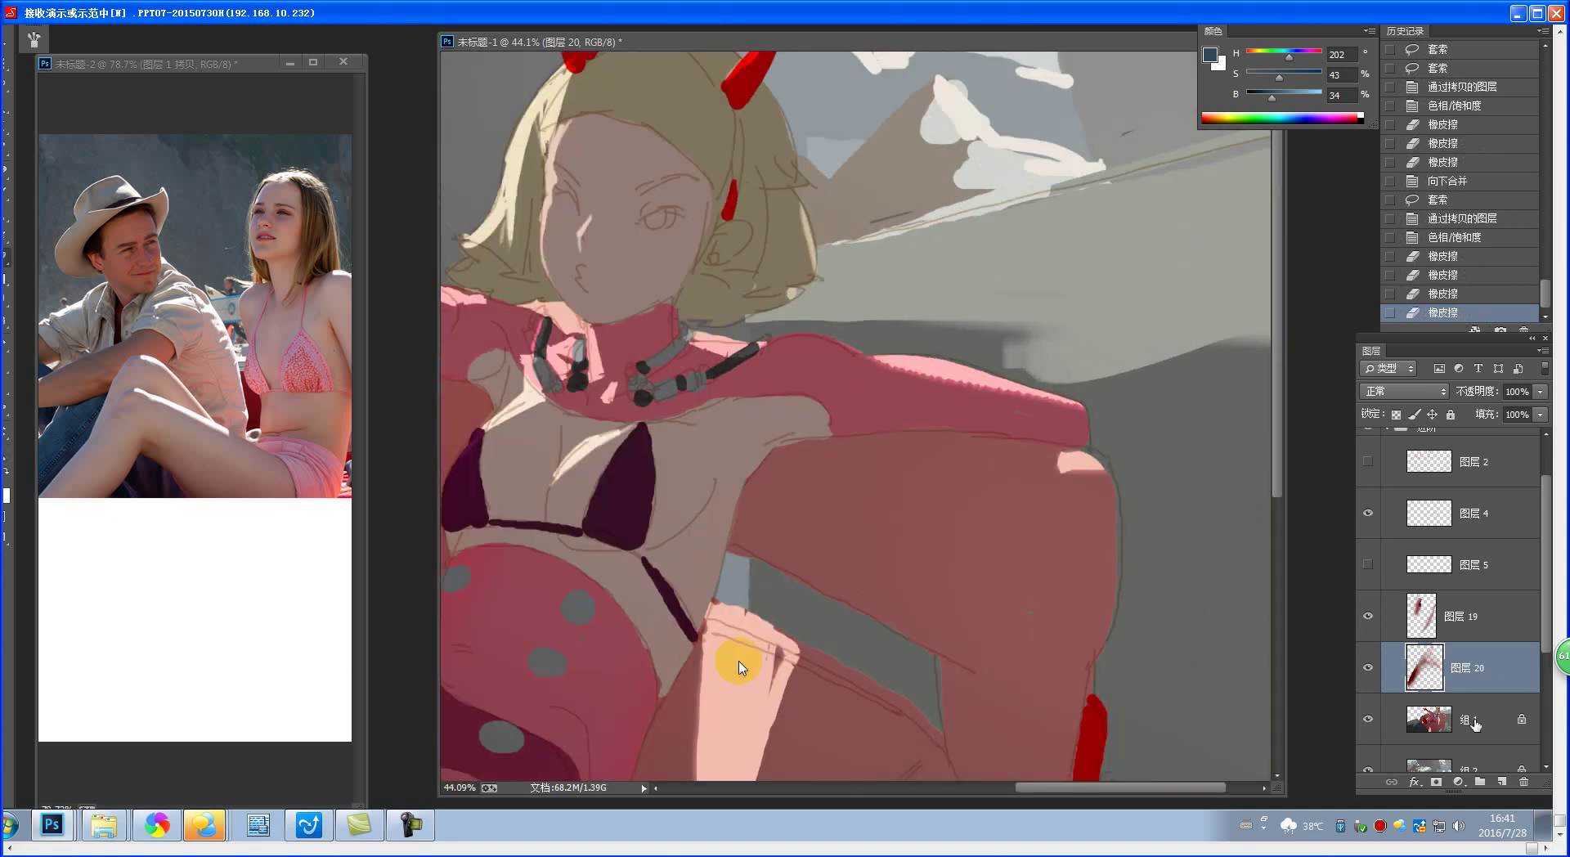
left_click(1485, 631)
key("ctrl+e")
- Lasso a long strip of 组 1 along the underside of the outstretched arm, and copy it to a new layer
left_click(1482, 673)
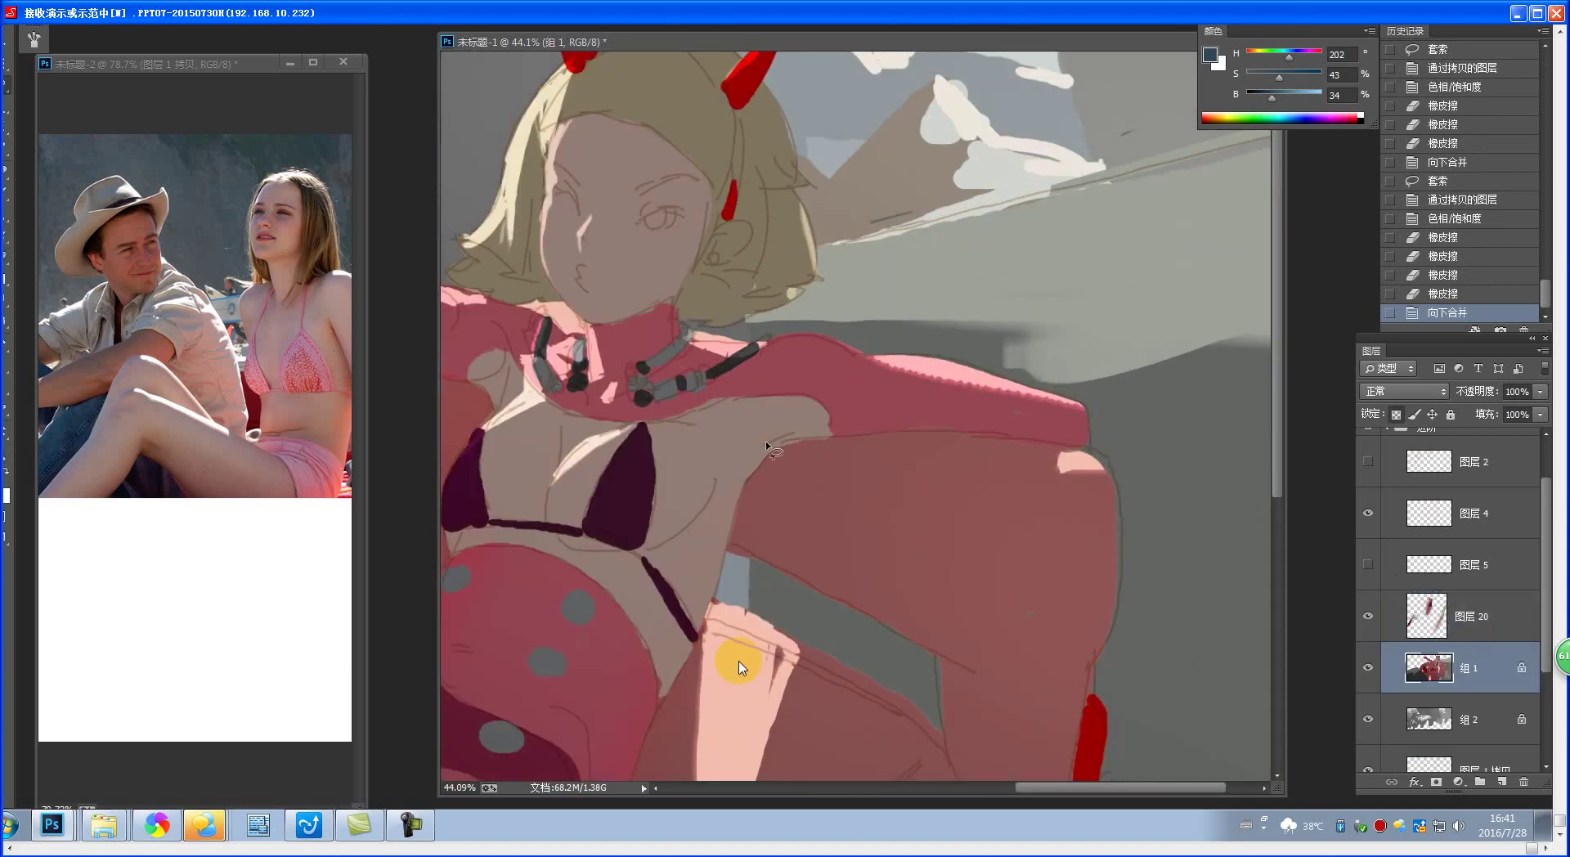
mouse_move(765, 484)
left_mouse_down()
mouse_move(820, 417)
mouse_move(875, 411)
mouse_move(1004, 414)
mouse_move(1061, 440)
mouse_move(1034, 461)
mouse_move(773, 487)
left_mouse_up()
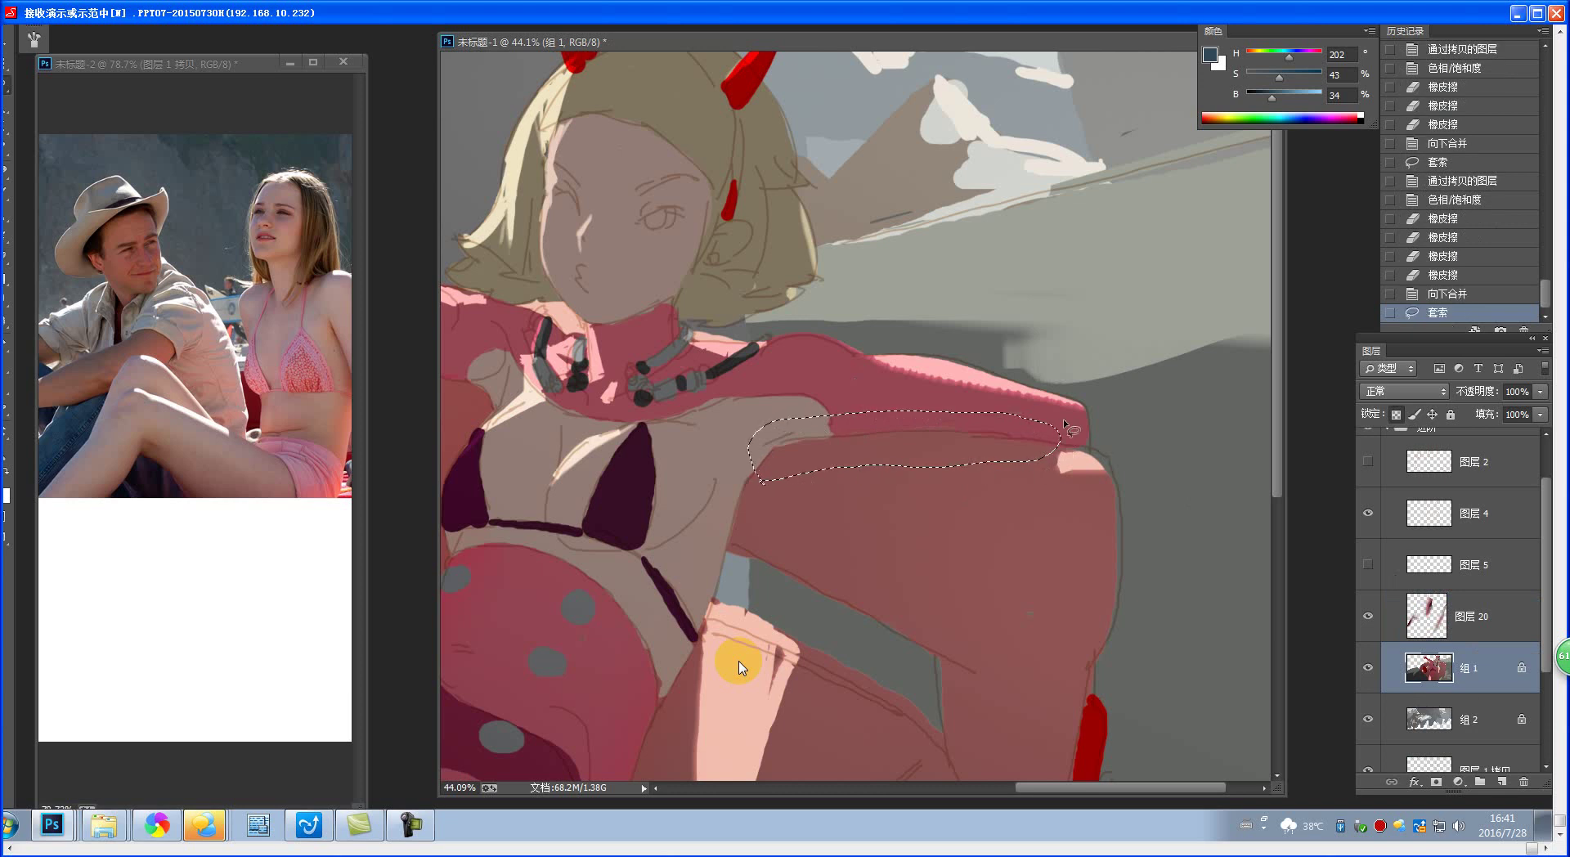
key("ctrl+j")
- Raise the saturation of the copied arm strip on 图层 21 to +26 with Hue/Saturation
key("ctrl+u")
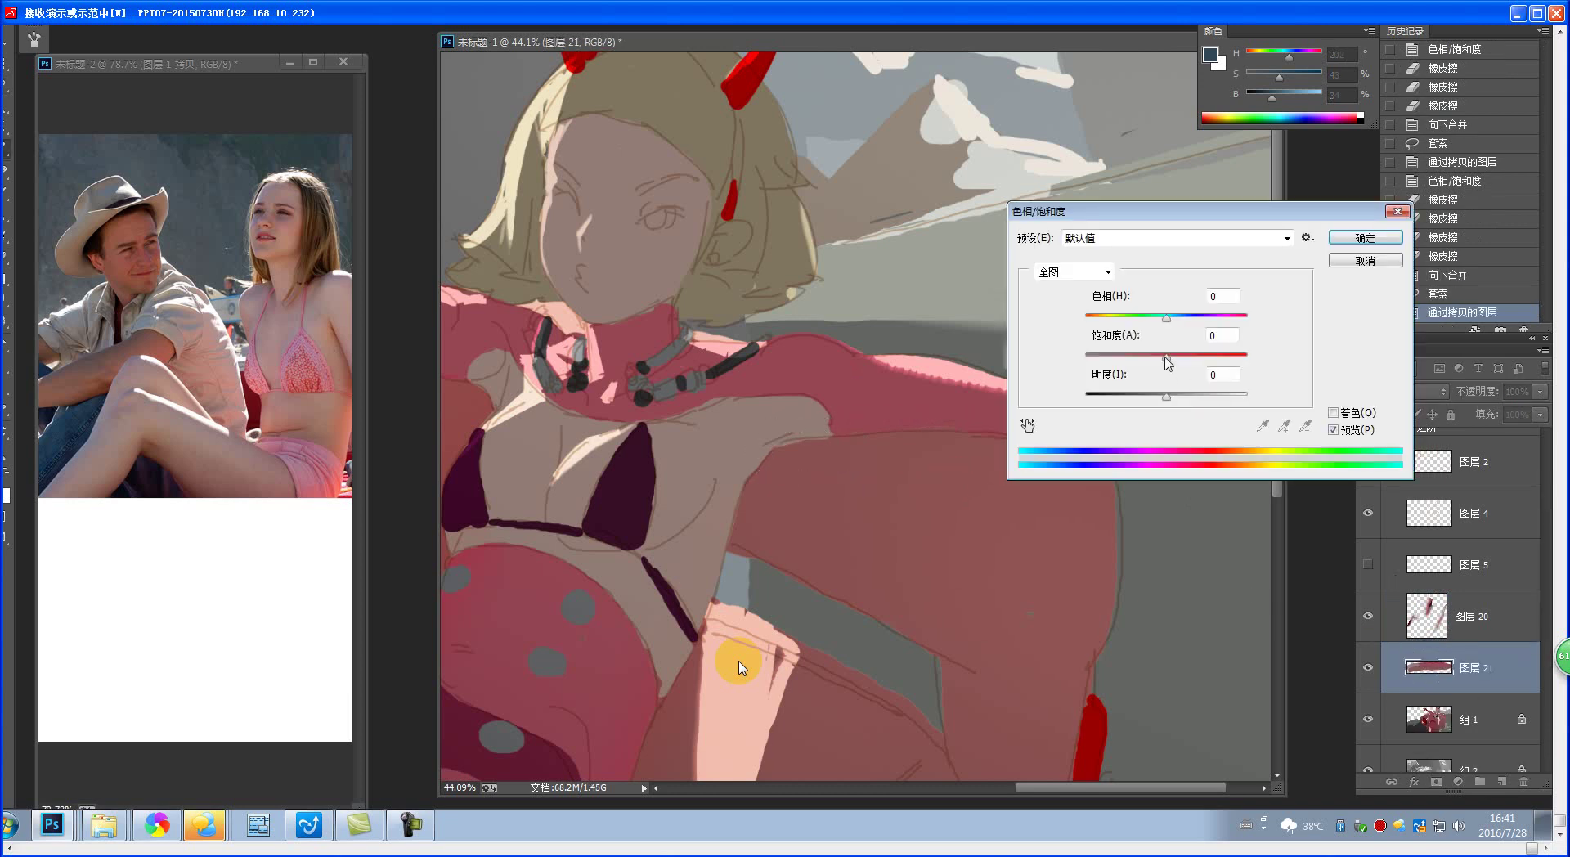
left_click_drag(1166, 357, 1190, 362)
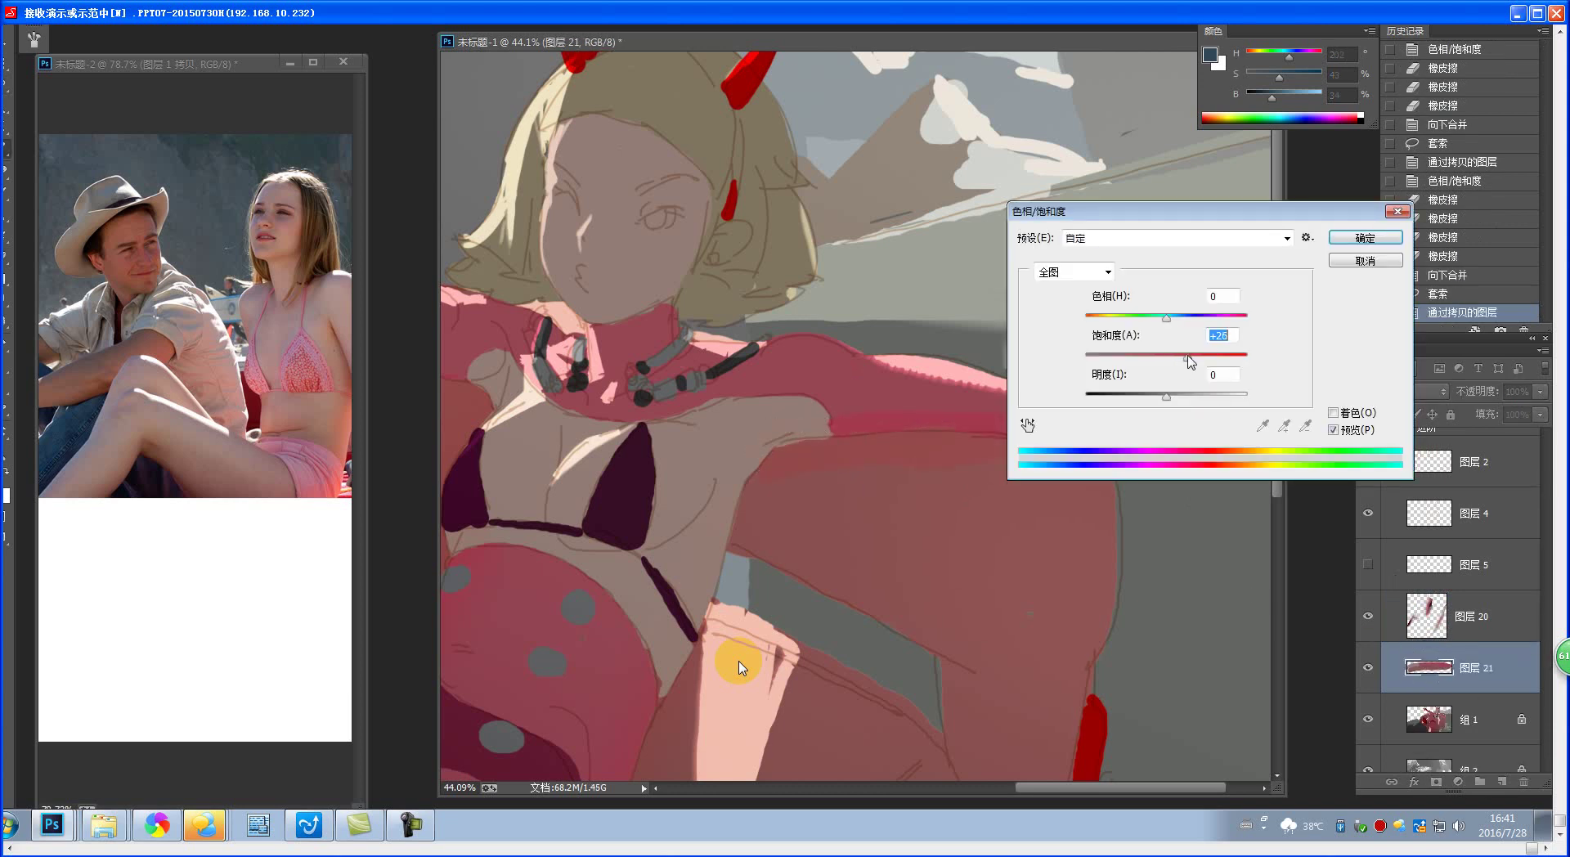
left_click(1378, 239)
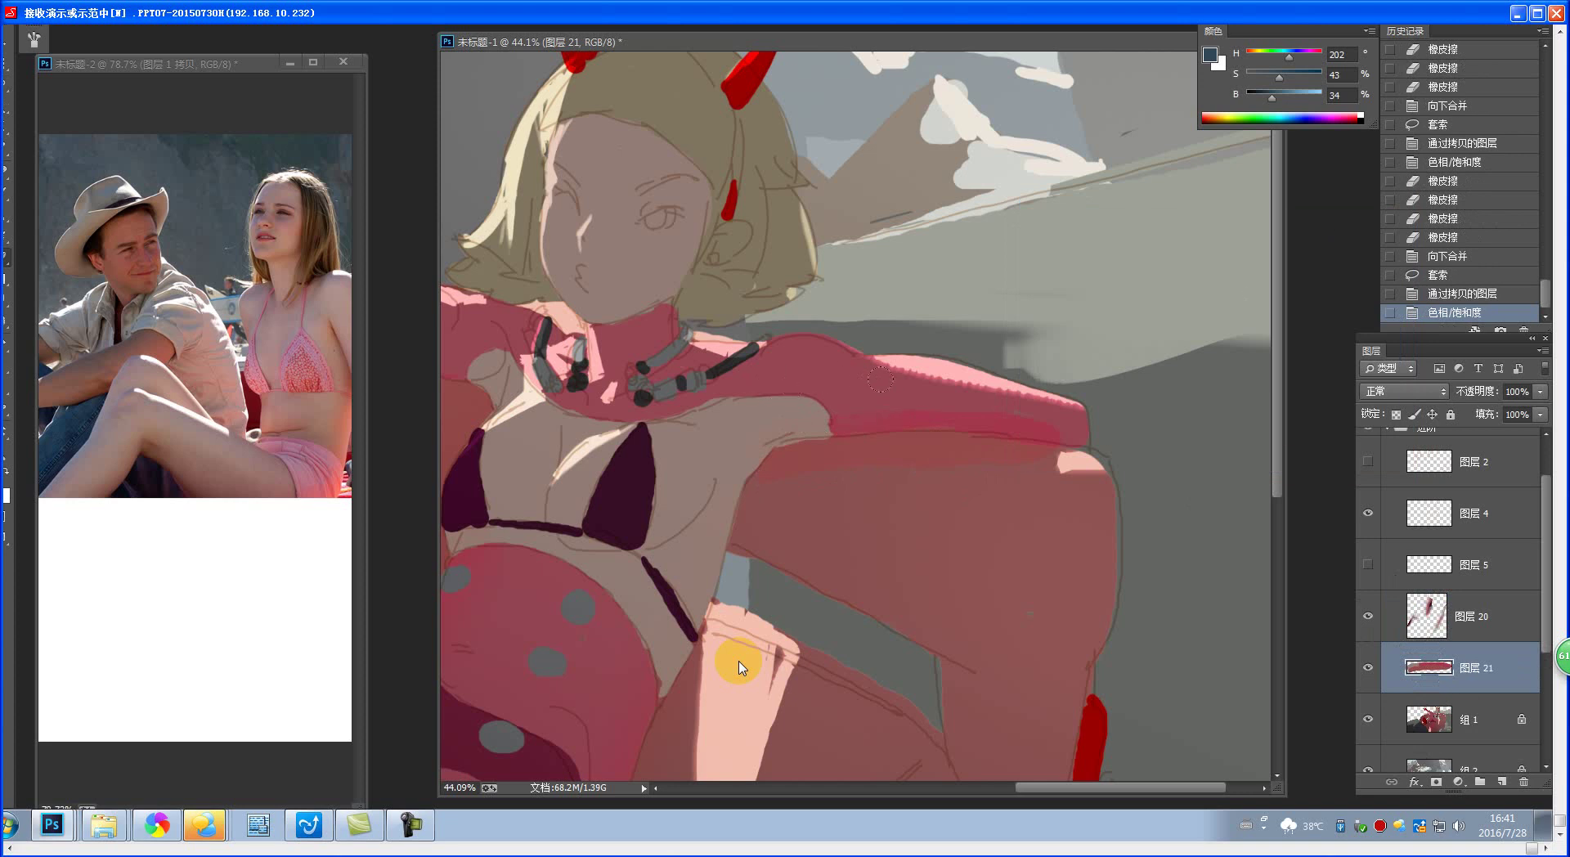
- Fade the saturated strip's hard edges along the sleeve and the seat below it with the eraser
left_click_drag(1079, 440, 1000, 462)
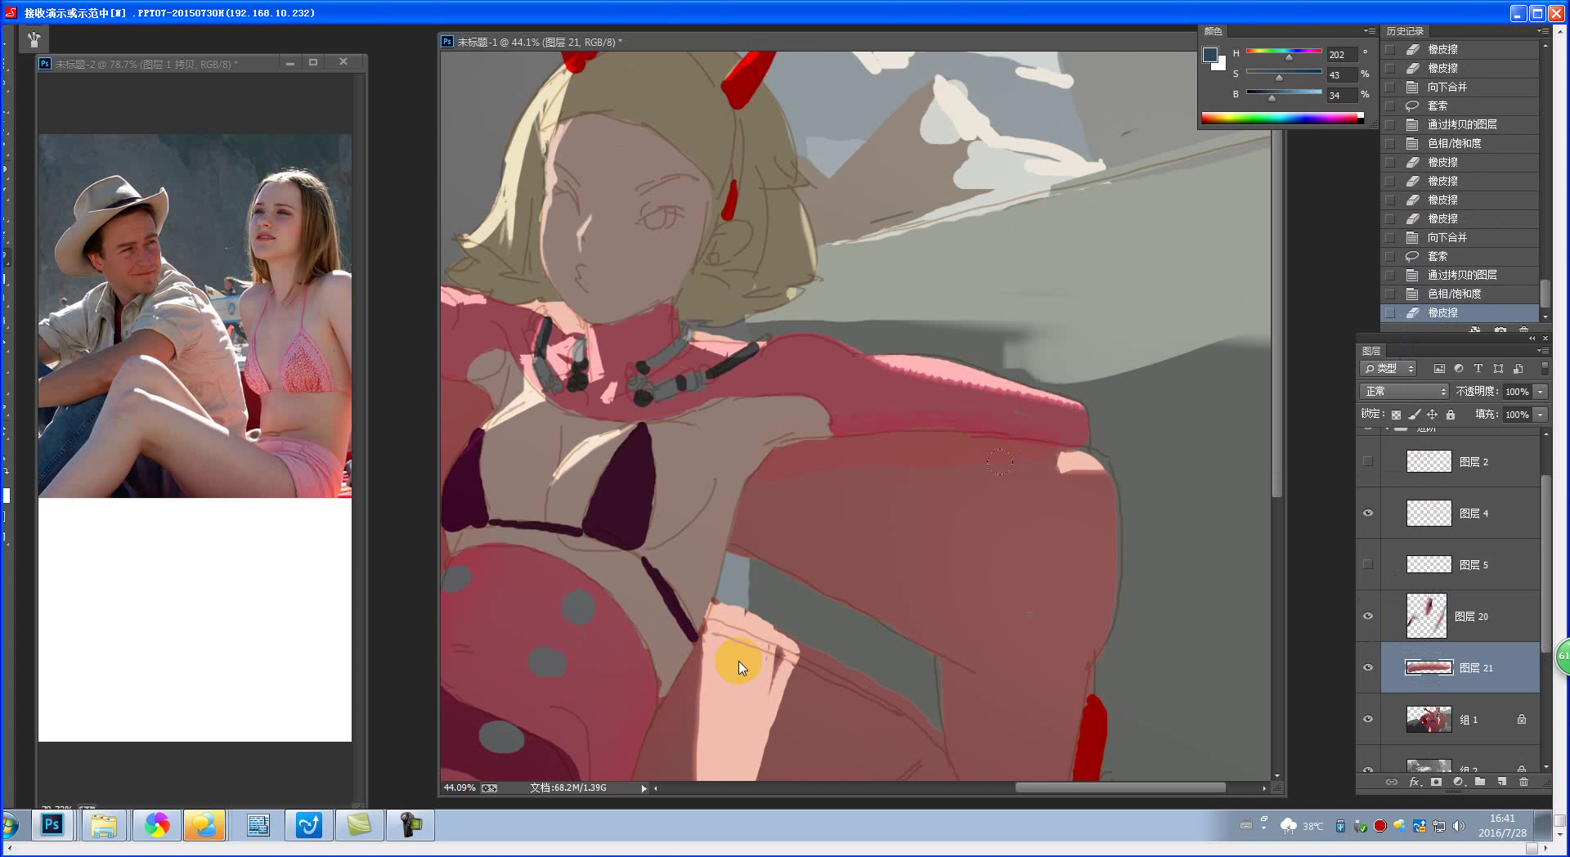
mouse_move(740, 482)
left_mouse_down()
mouse_move(793, 471)
mouse_move(752, 430)
mouse_move(746, 484)
mouse_move(773, 460)
left_mouse_up()
left_click(1020, 463)
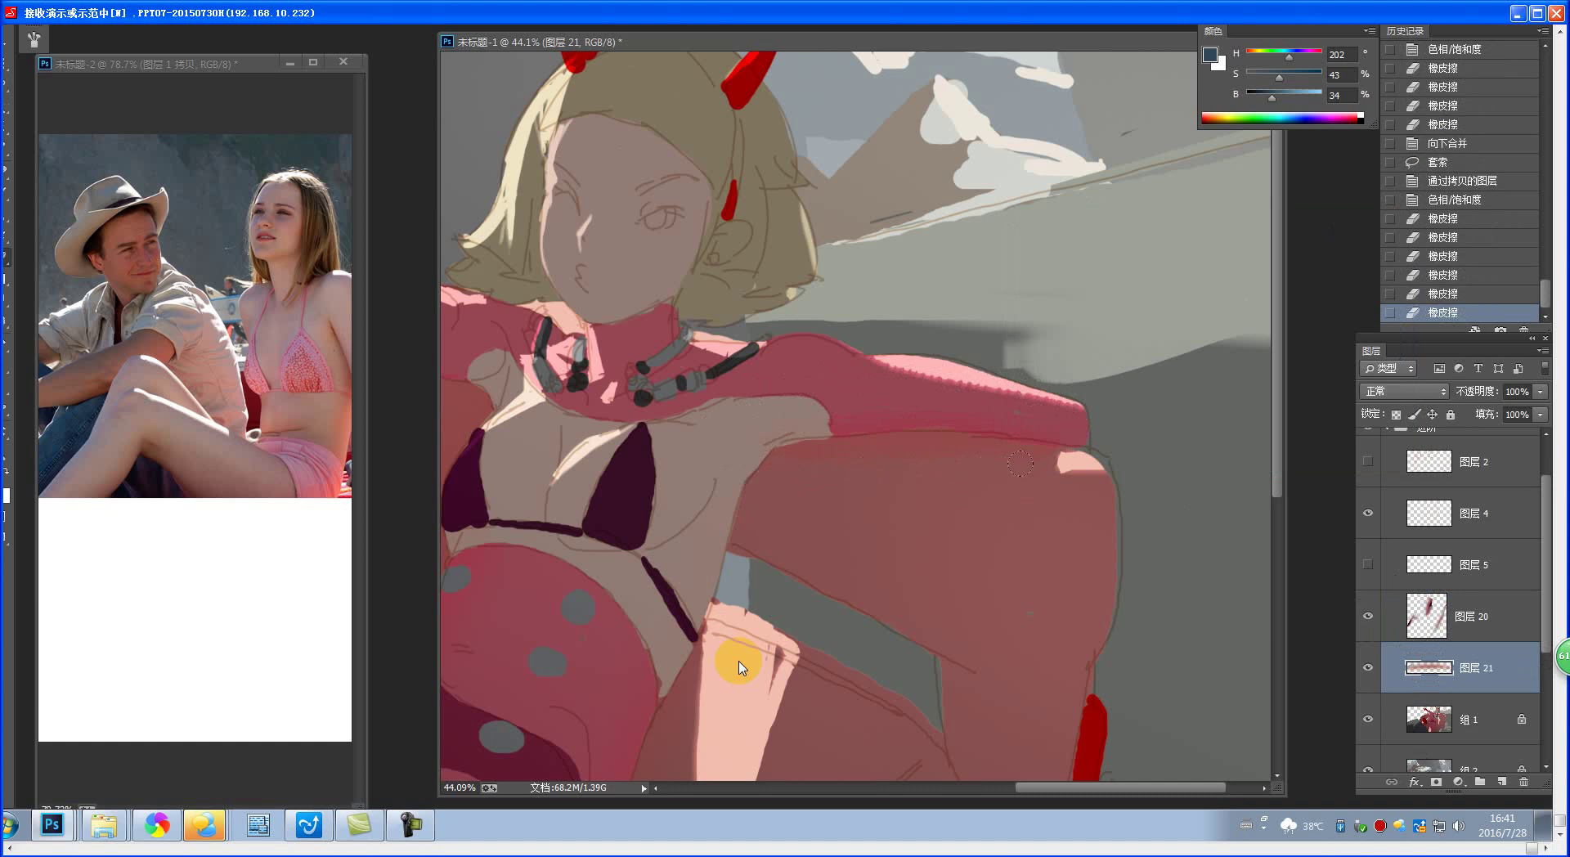
left_click(1014, 463)
- Merge 图层 20 down into 图层 21 and compare the picture with the merged layer hidden and shown
scroll(949, 722, "down", 5)
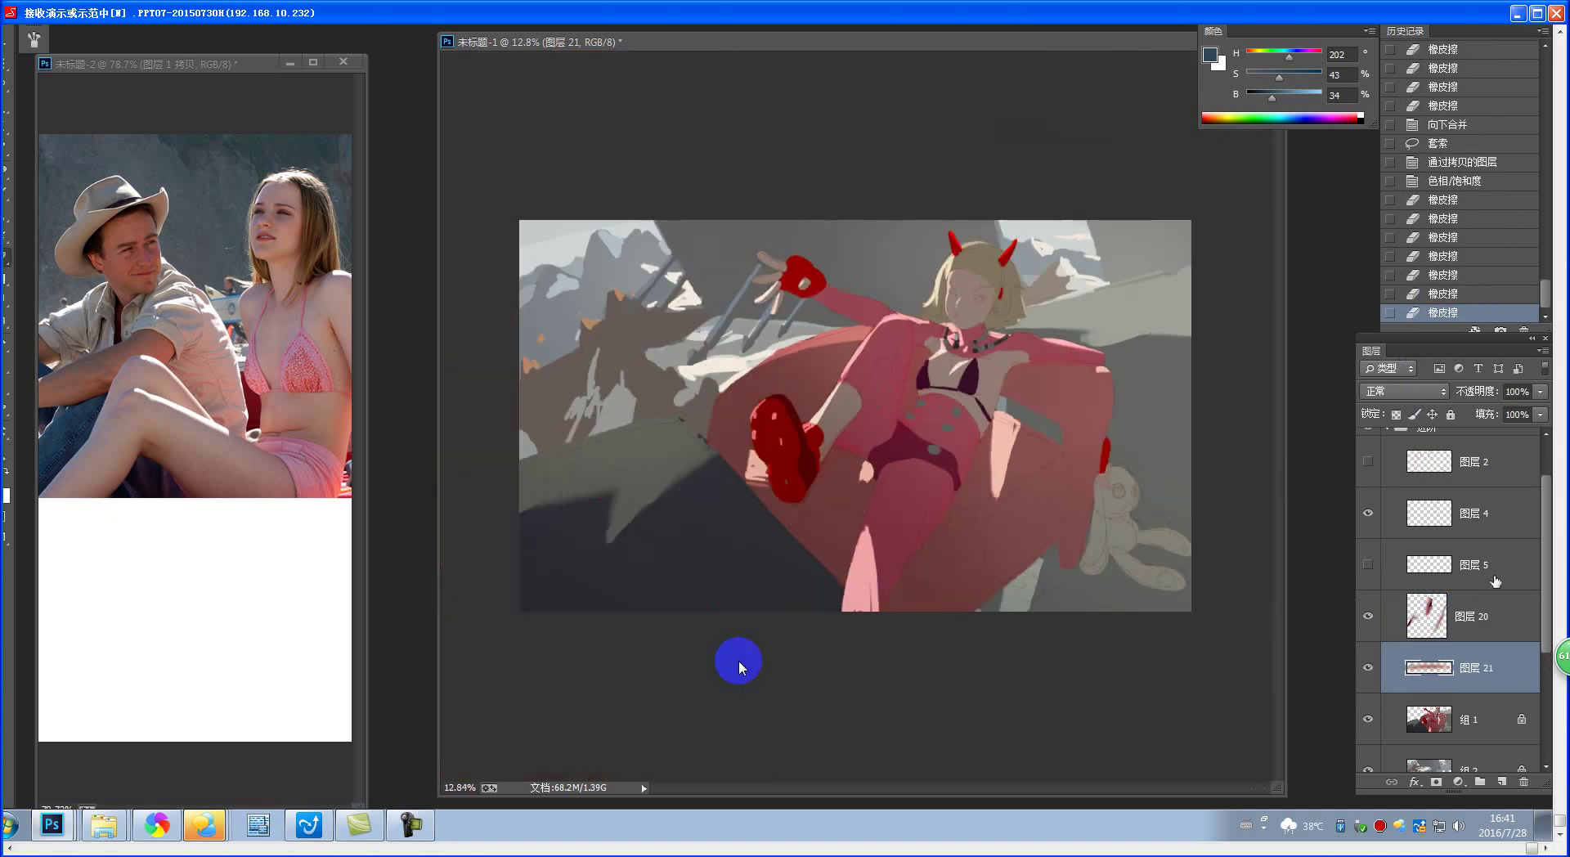
left_click(1453, 639)
key("ctrl+e")
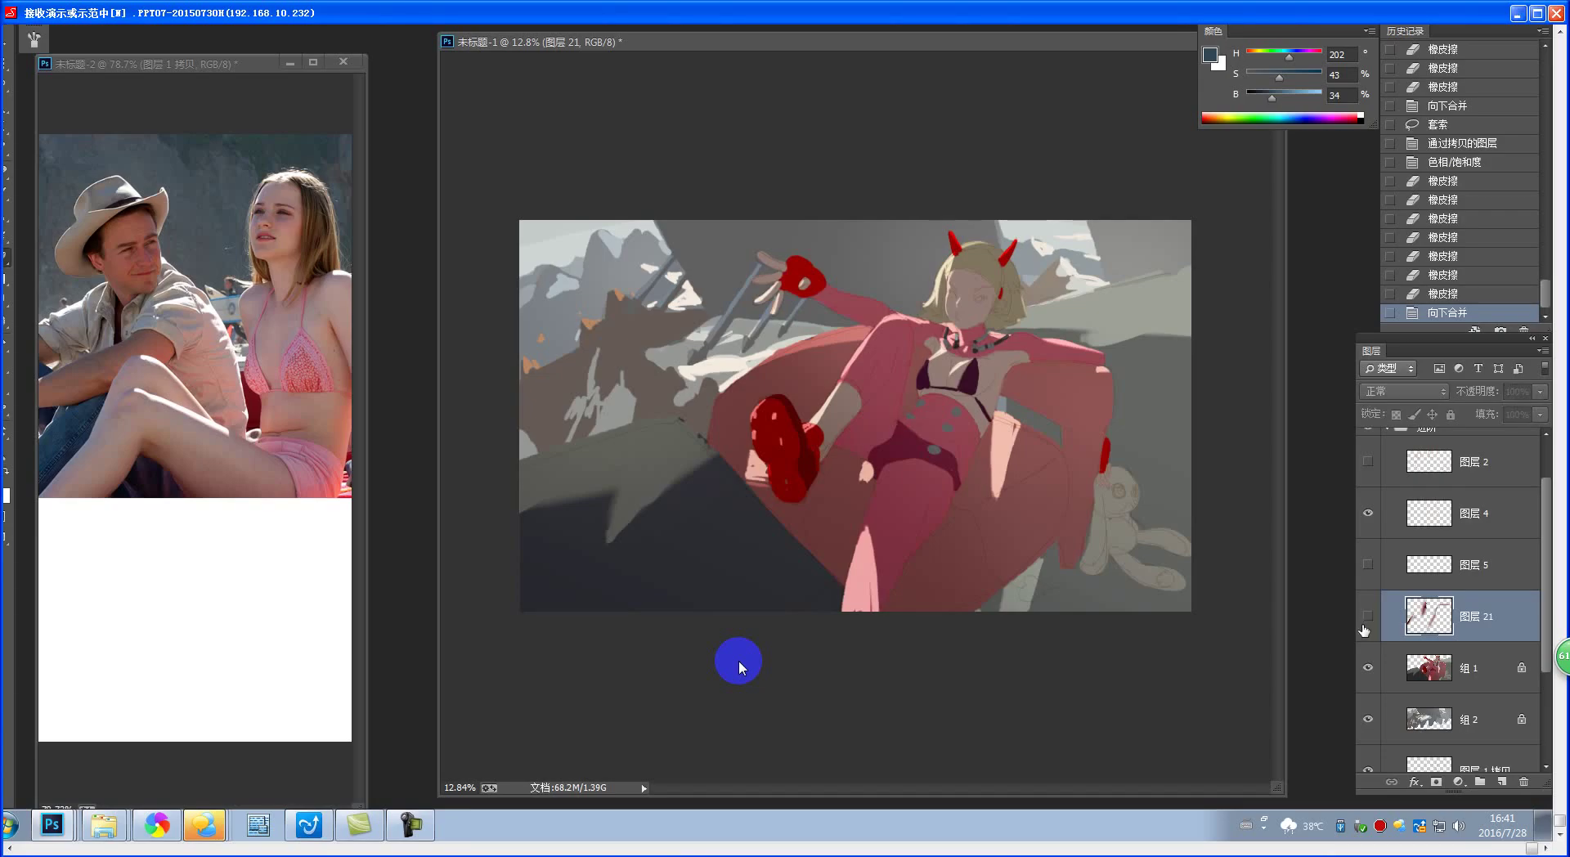
left_click(1367, 617)
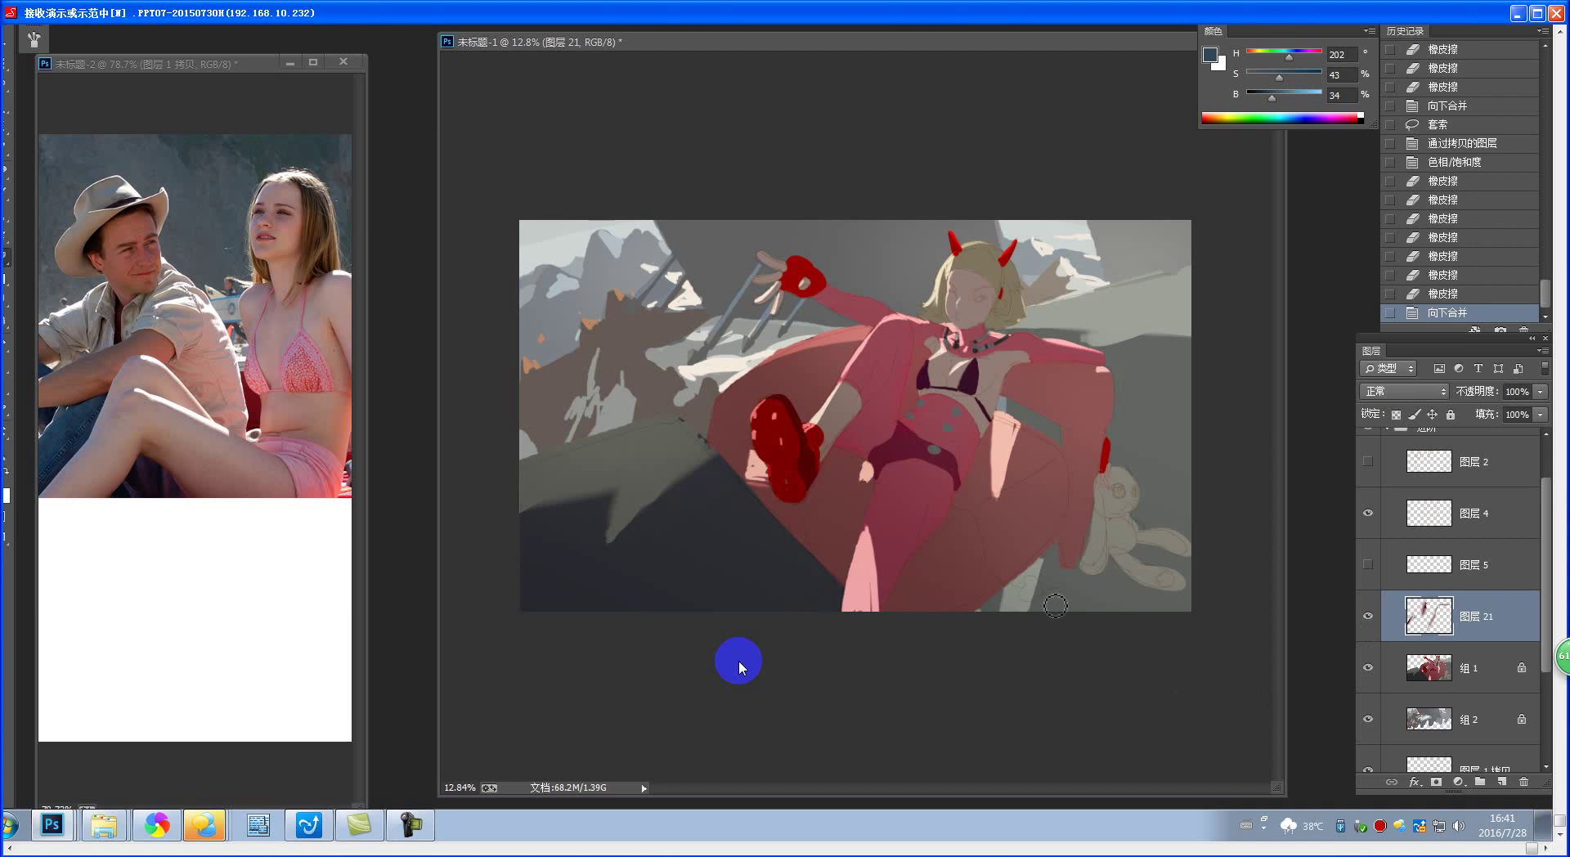
- Examine the painted figure's upper body and the light on the woman's face and torso in the reference photo
left_click_drag(954, 362, 1063, 380)
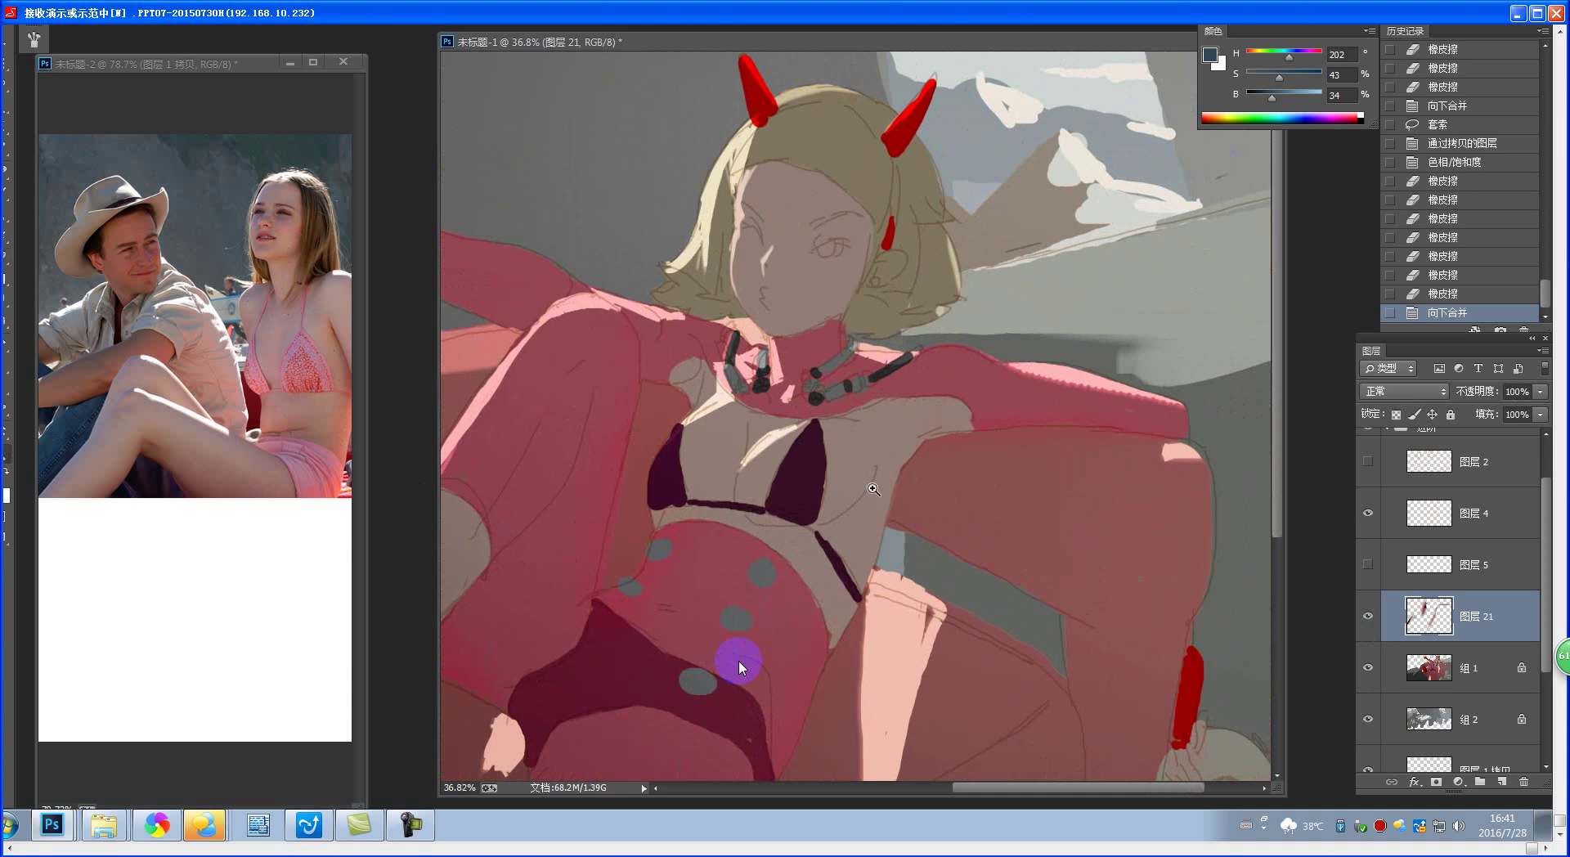
scroll(869, 491, "down", 2)
left_click_drag(834, 532, 862, 415)
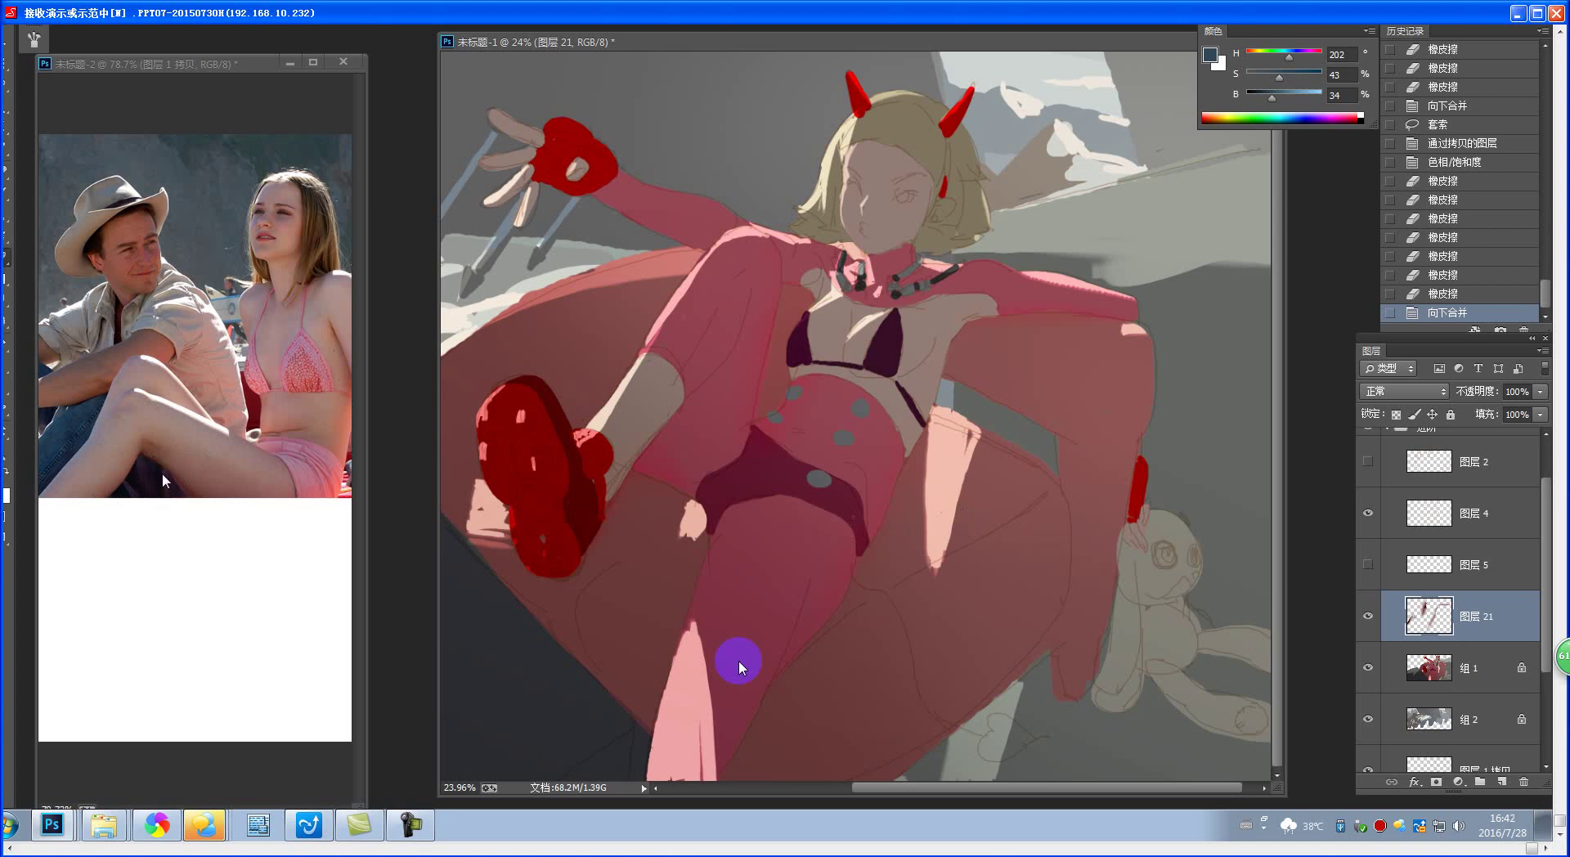
key("z")
left_click(245, 542)
left_click(236, 539, "alt")
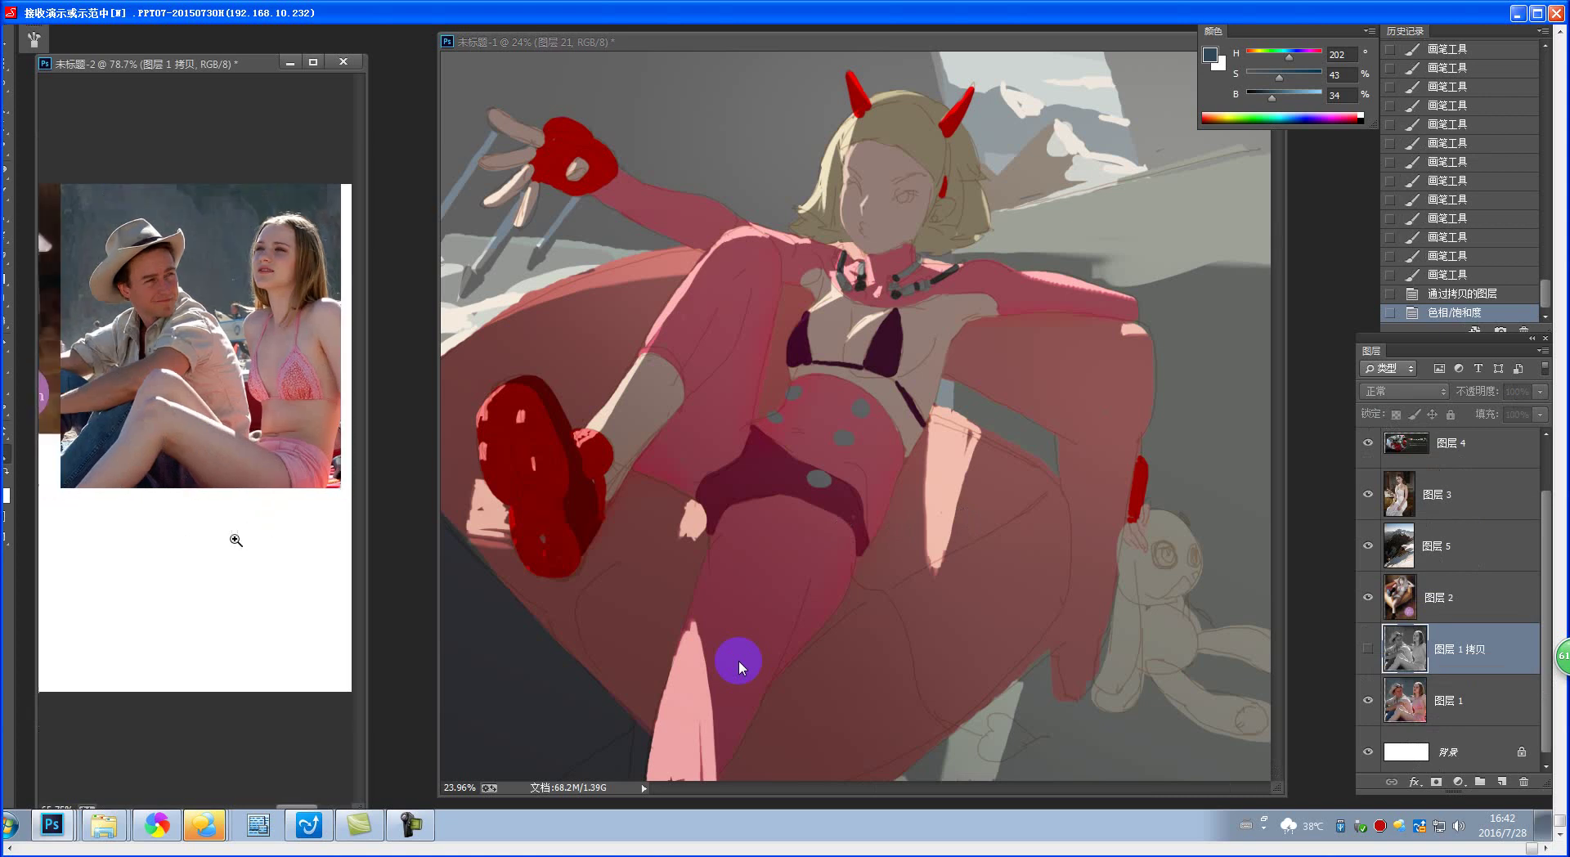
left_click(236, 540, "alt")
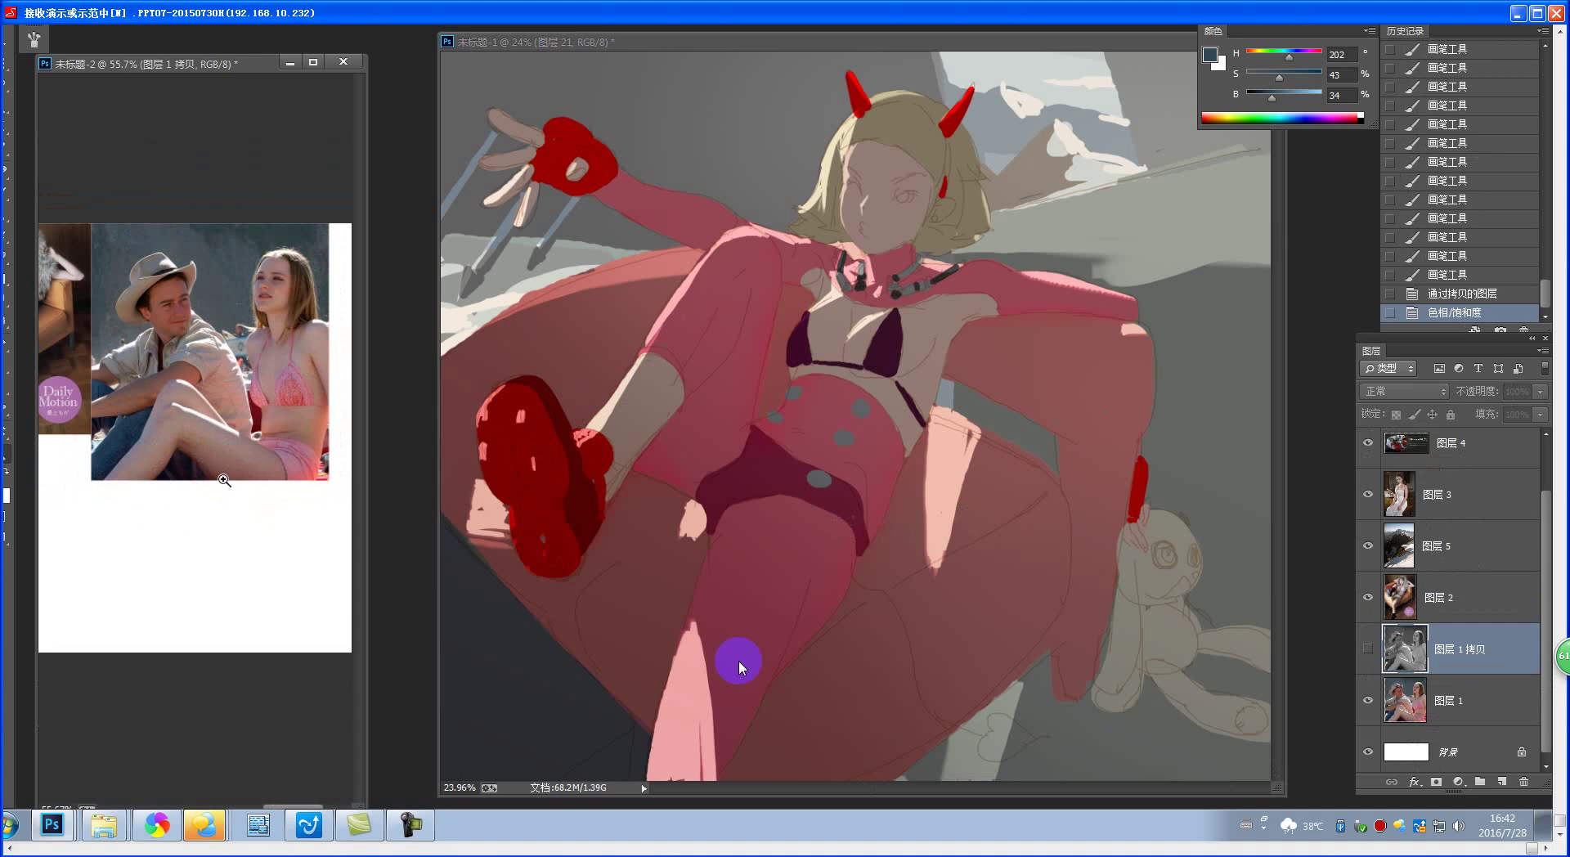
left_click(292, 273)
left_click_drag(296, 308, 245, 299)
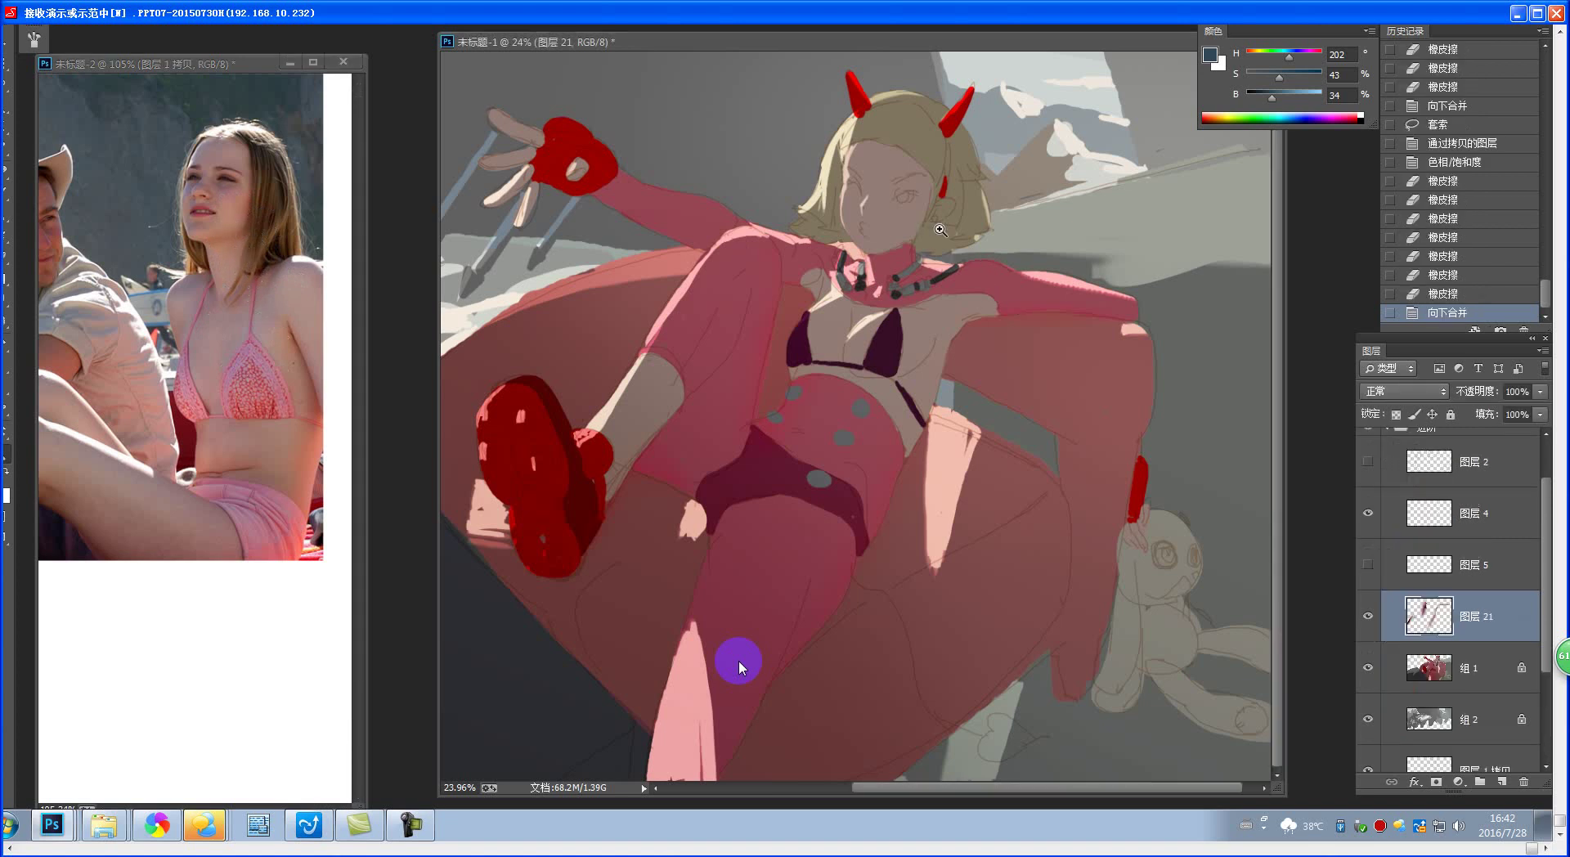
- Lasso a patch of 组 1 from the face down to the chest, copy it to a new layer and set its saturation to +23
scroll(973, 260, "up", 3)
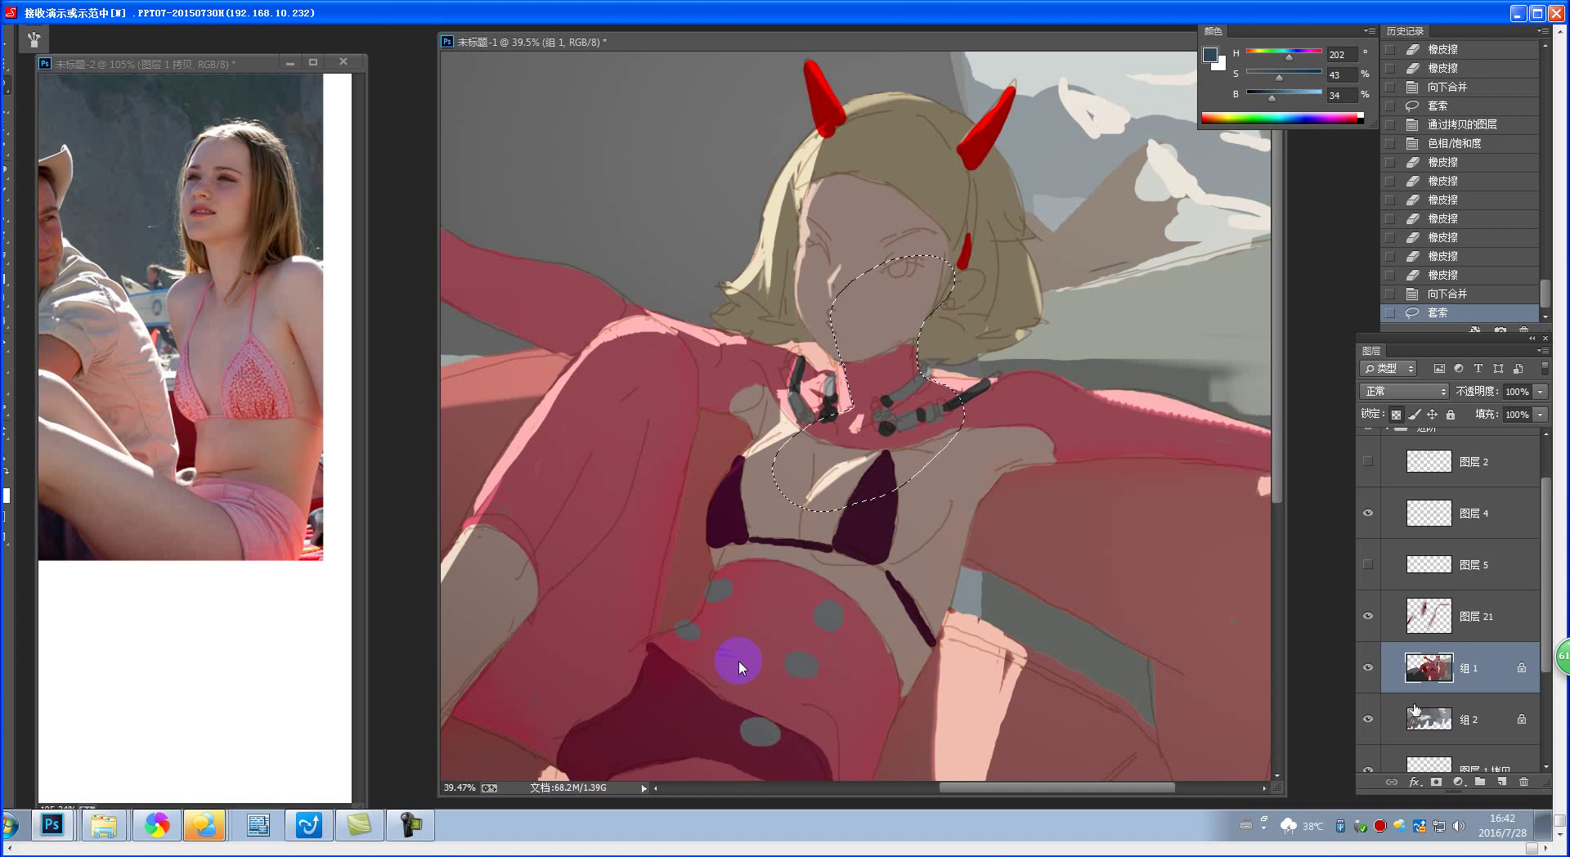
key("ctrl+j")
key("ctrl+u")
left_click_drag(1166, 356, 1184, 365)
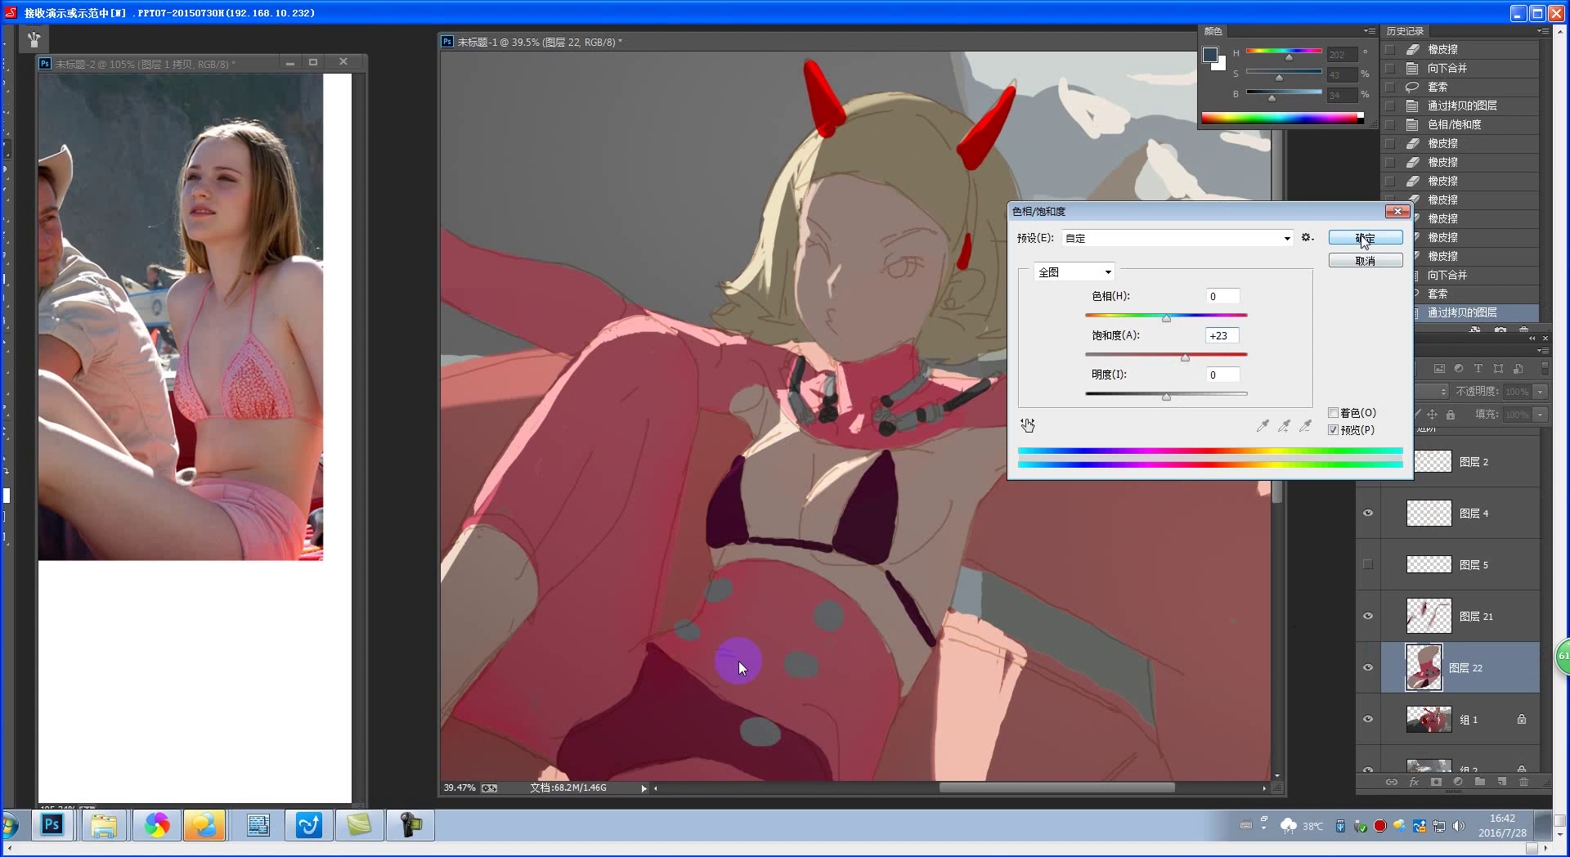
key("Return")
- Fade the hard edges of the saturated face-and-chest patch with the eraser, and merge 图层 21 down into 图层 22
left_click(973, 353)
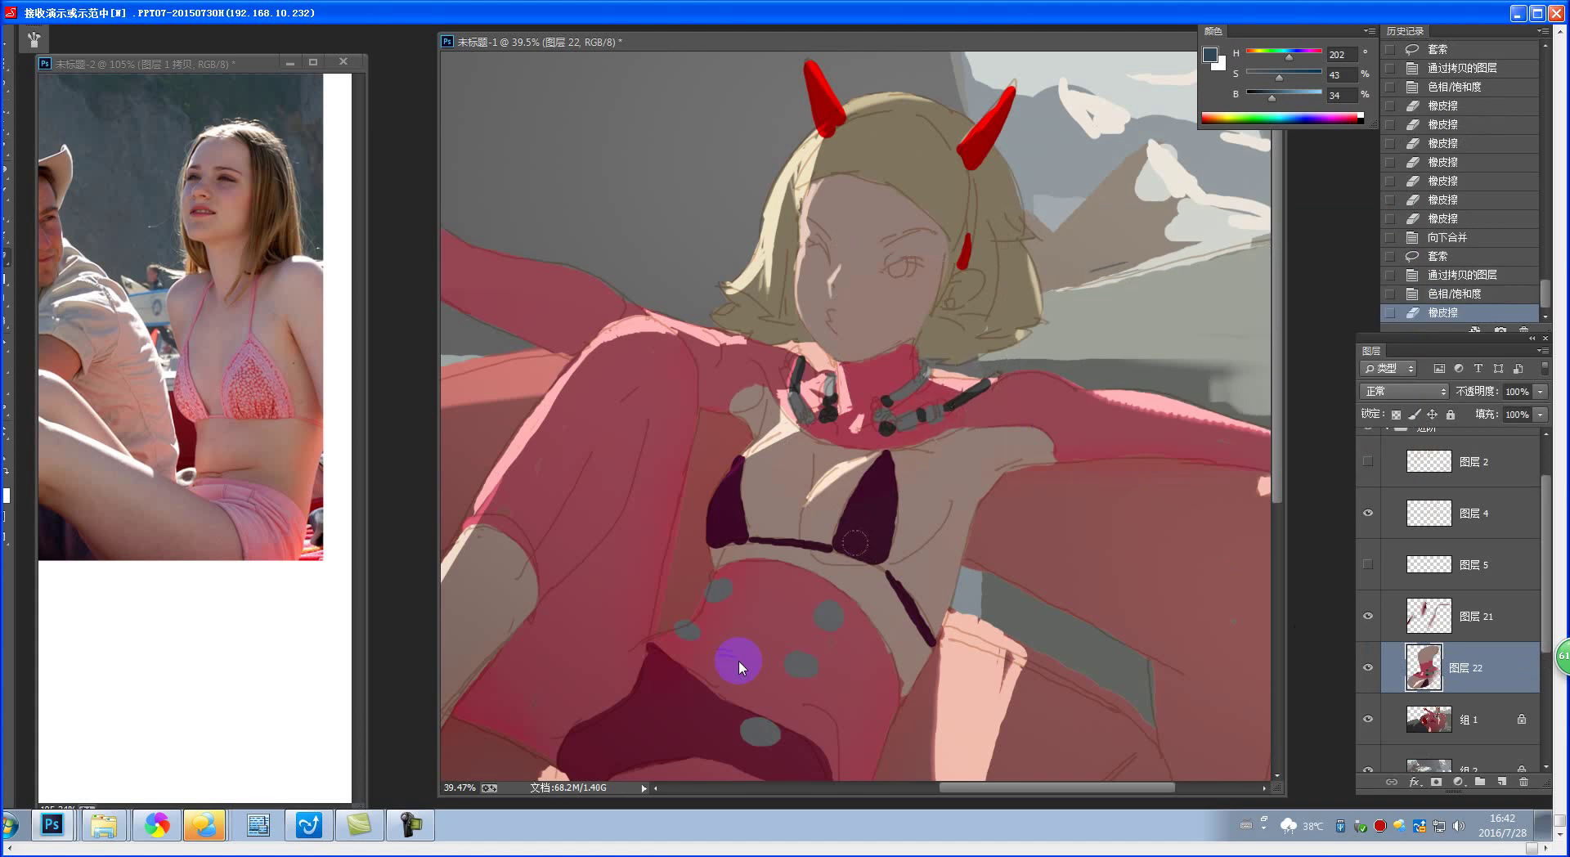
left_click_drag(862, 539, 802, 530)
left_click(910, 247)
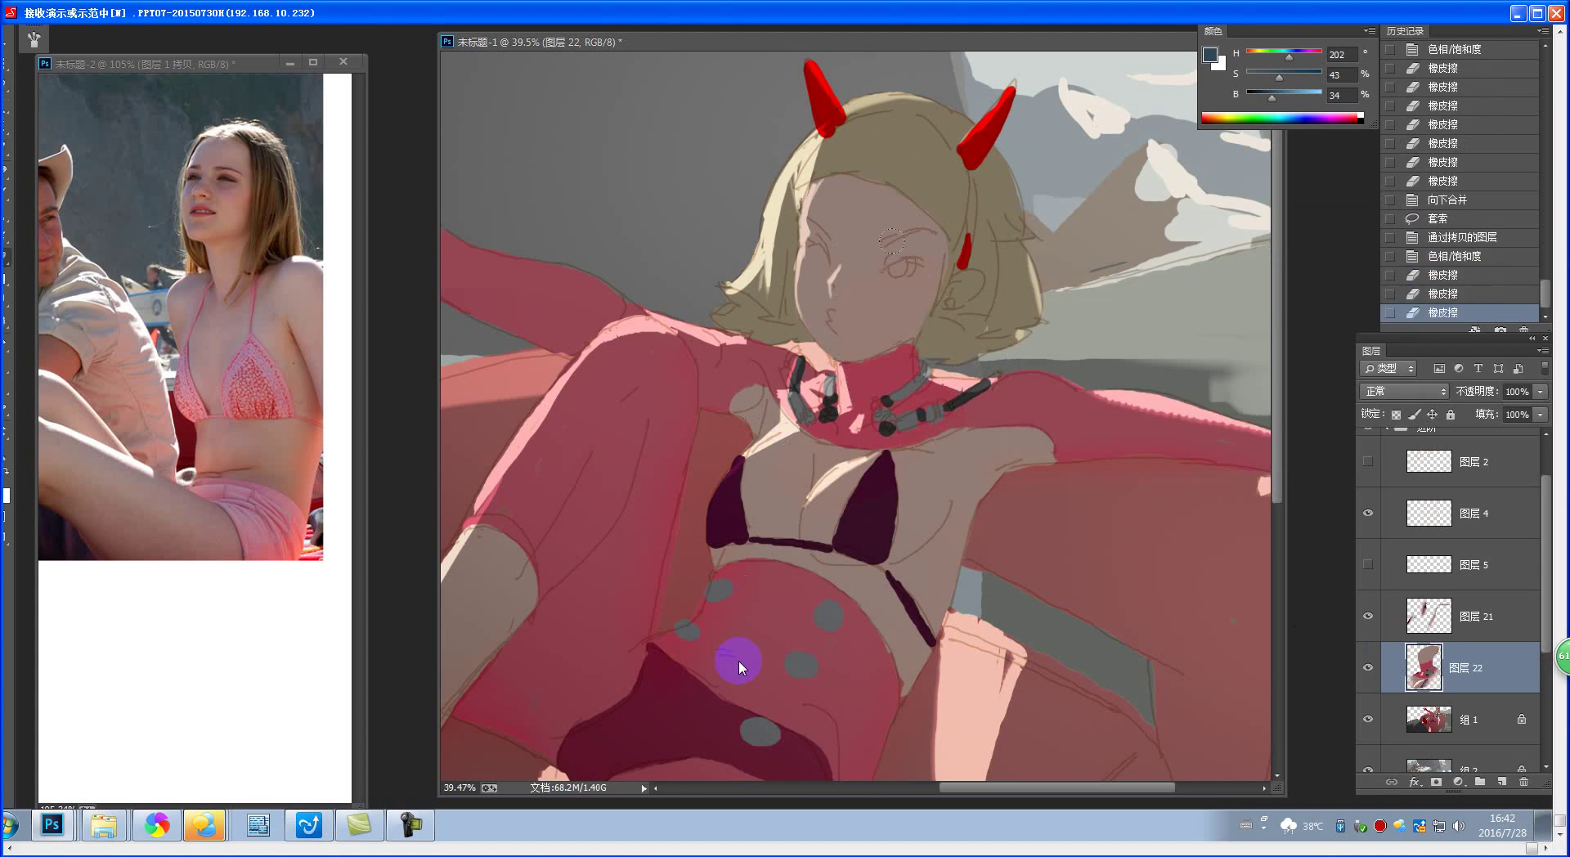
left_click(891, 241)
left_click(891, 241)
left_click(891, 242)
mouse_move(1022, 537)
left_mouse_down()
mouse_move(948, 583)
mouse_move(903, 566)
left_mouse_up()
key("ctrl+e")
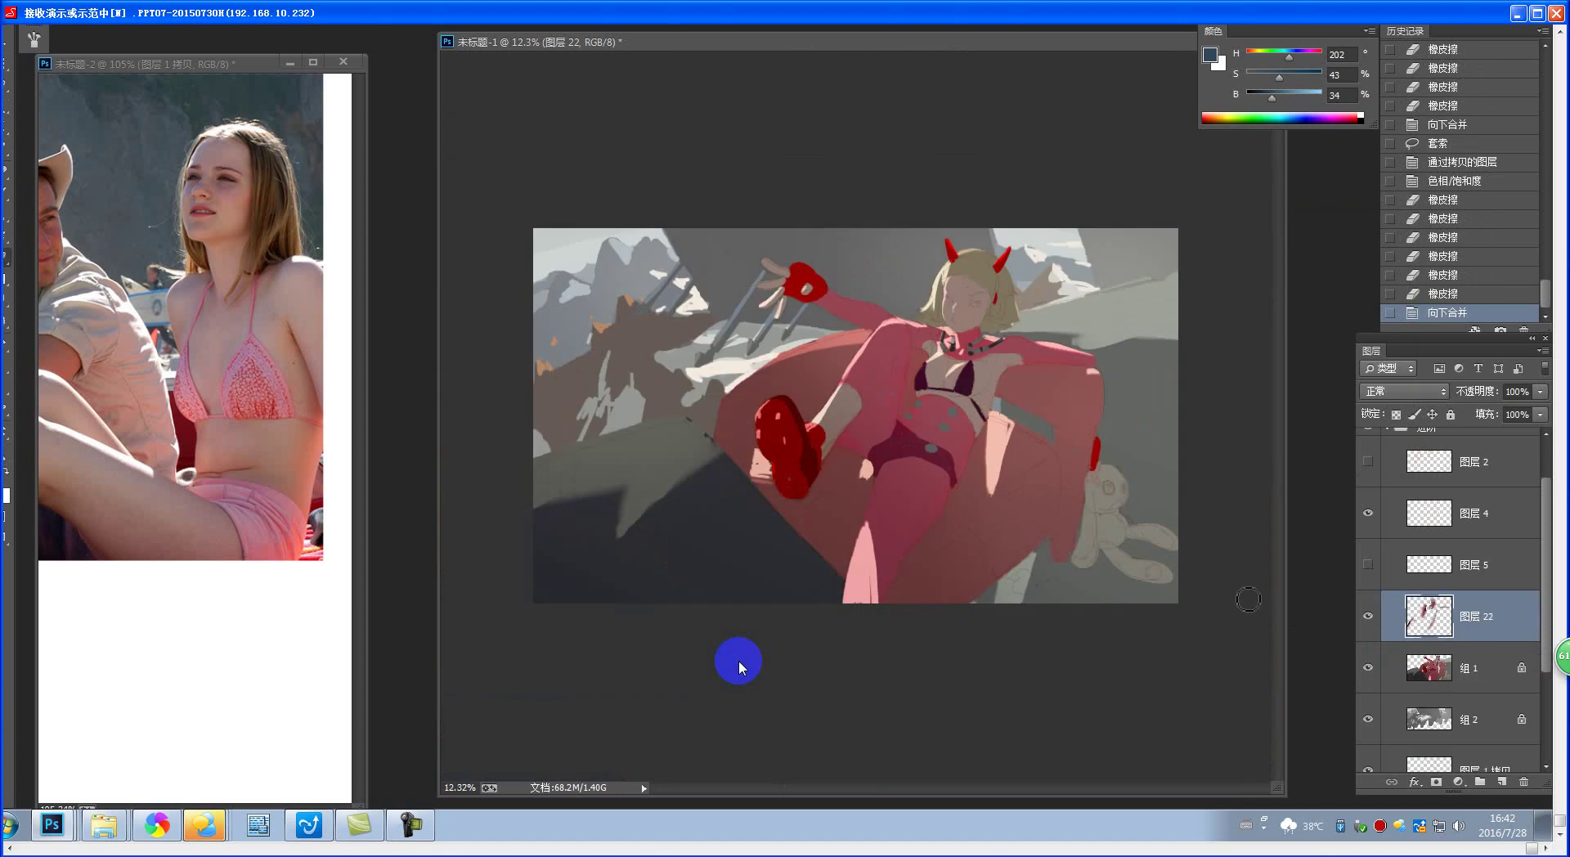
- Compare the whole illustration with the saturated patches of 图层 22 repeatedly hidden and shown
left_click(1369, 618)
left_click(1369, 620)
left_click(1369, 625)
left_click(1369, 629)
left_click(1369, 617)
left_click(1369, 620)
left_click(1370, 621)
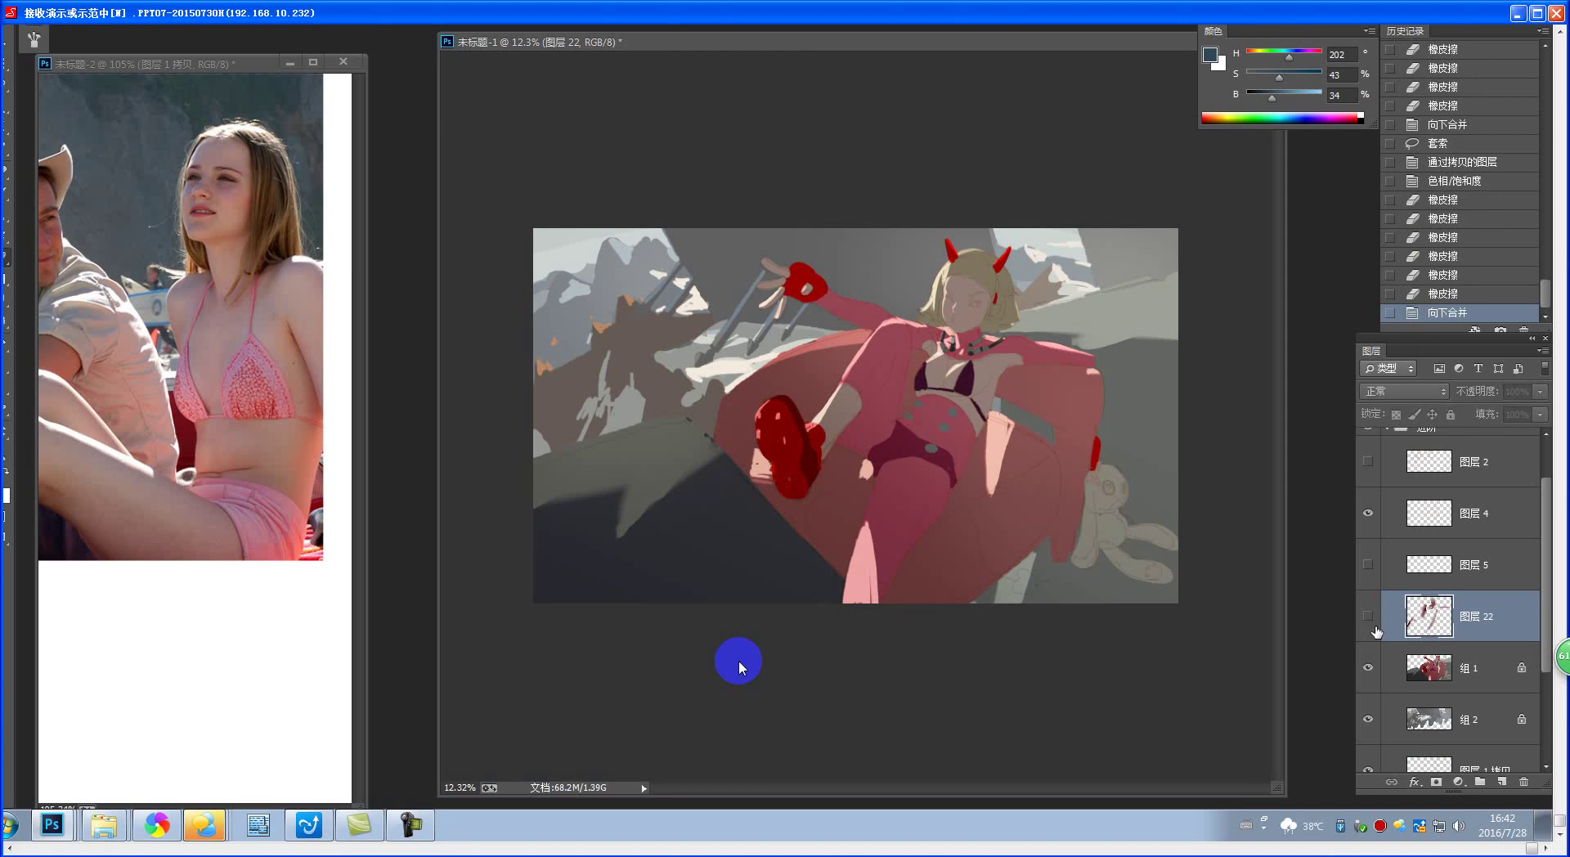
left_click(1369, 621)
left_click(1371, 621)
left_click(1372, 626)
left_click(1373, 627)
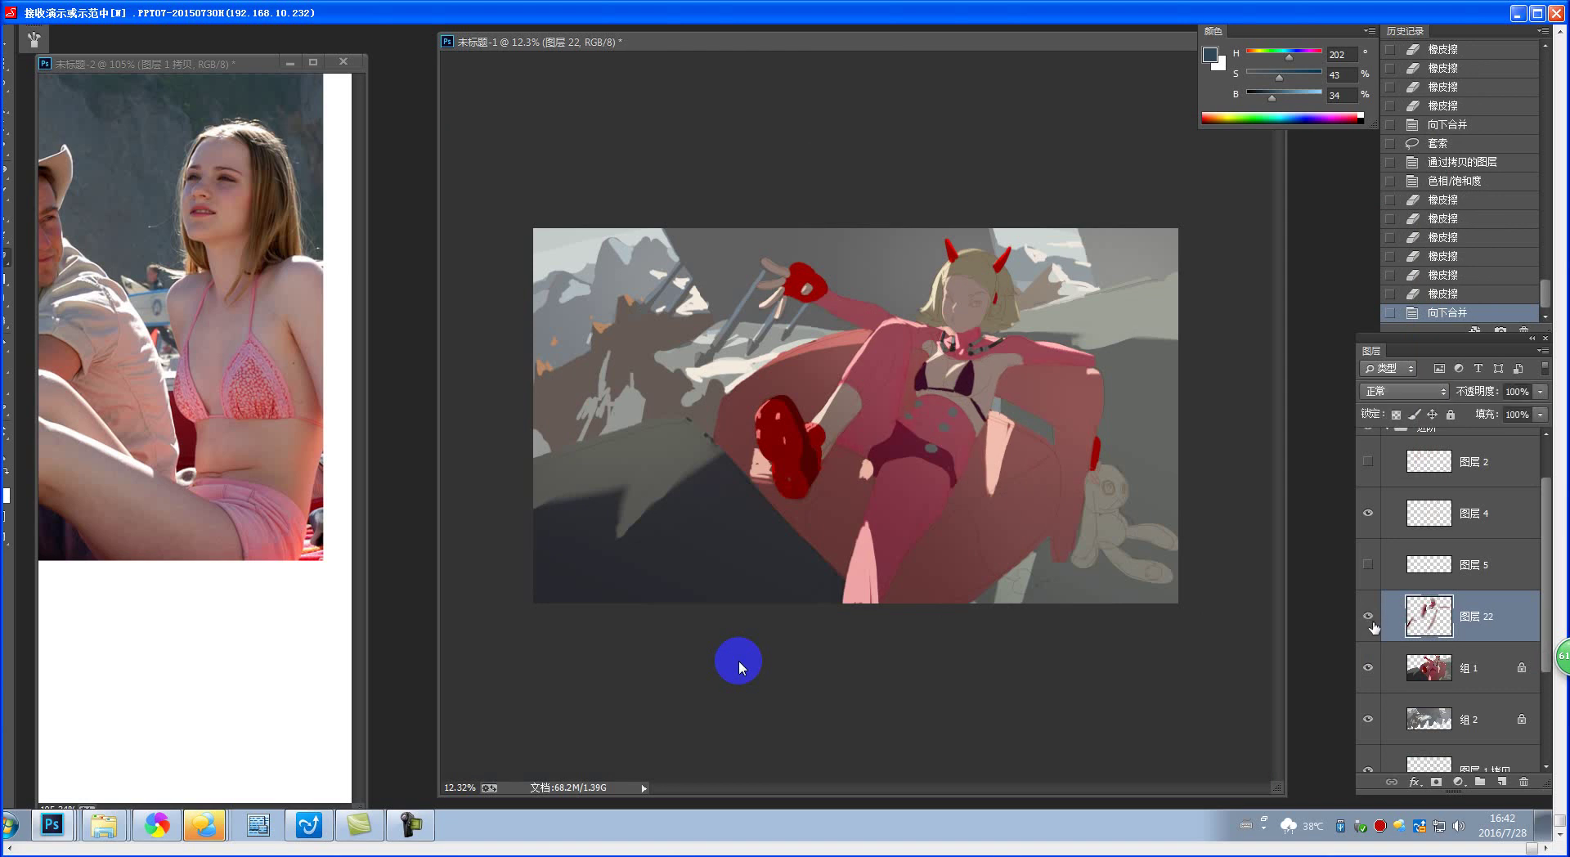
left_click(1374, 629)
left_click(1373, 628)
left_click(1373, 628)
left_click(1374, 628)
left_click(1374, 629)
left_click(1372, 635)
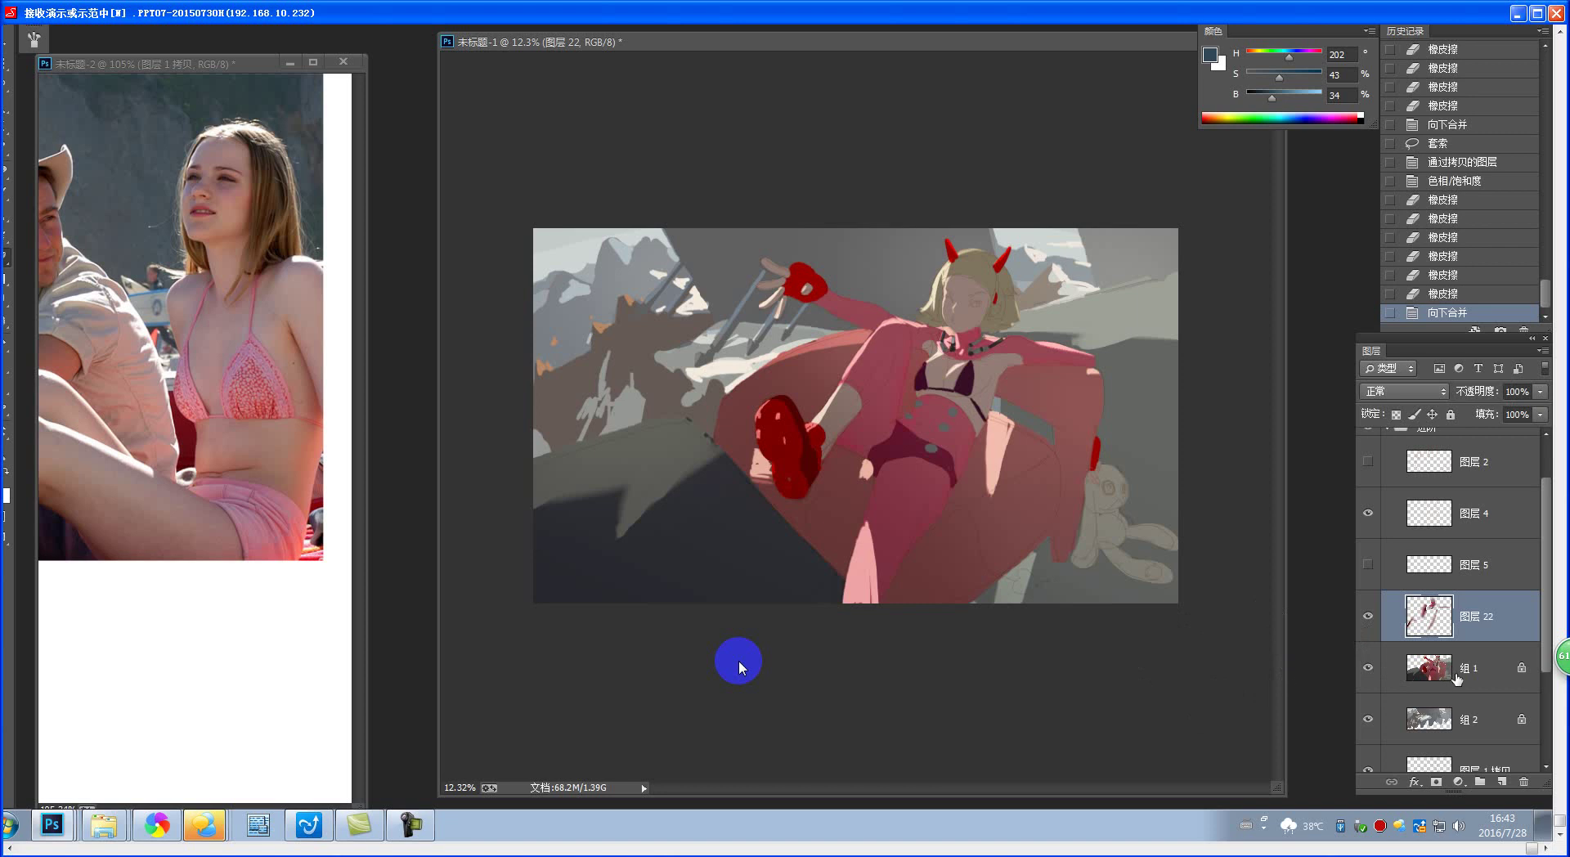
- Lasso the seat's lower front areas on both sides of the standing leg plus its armrest on 组 1, and copy them to a new layer
left_click(1455, 677)
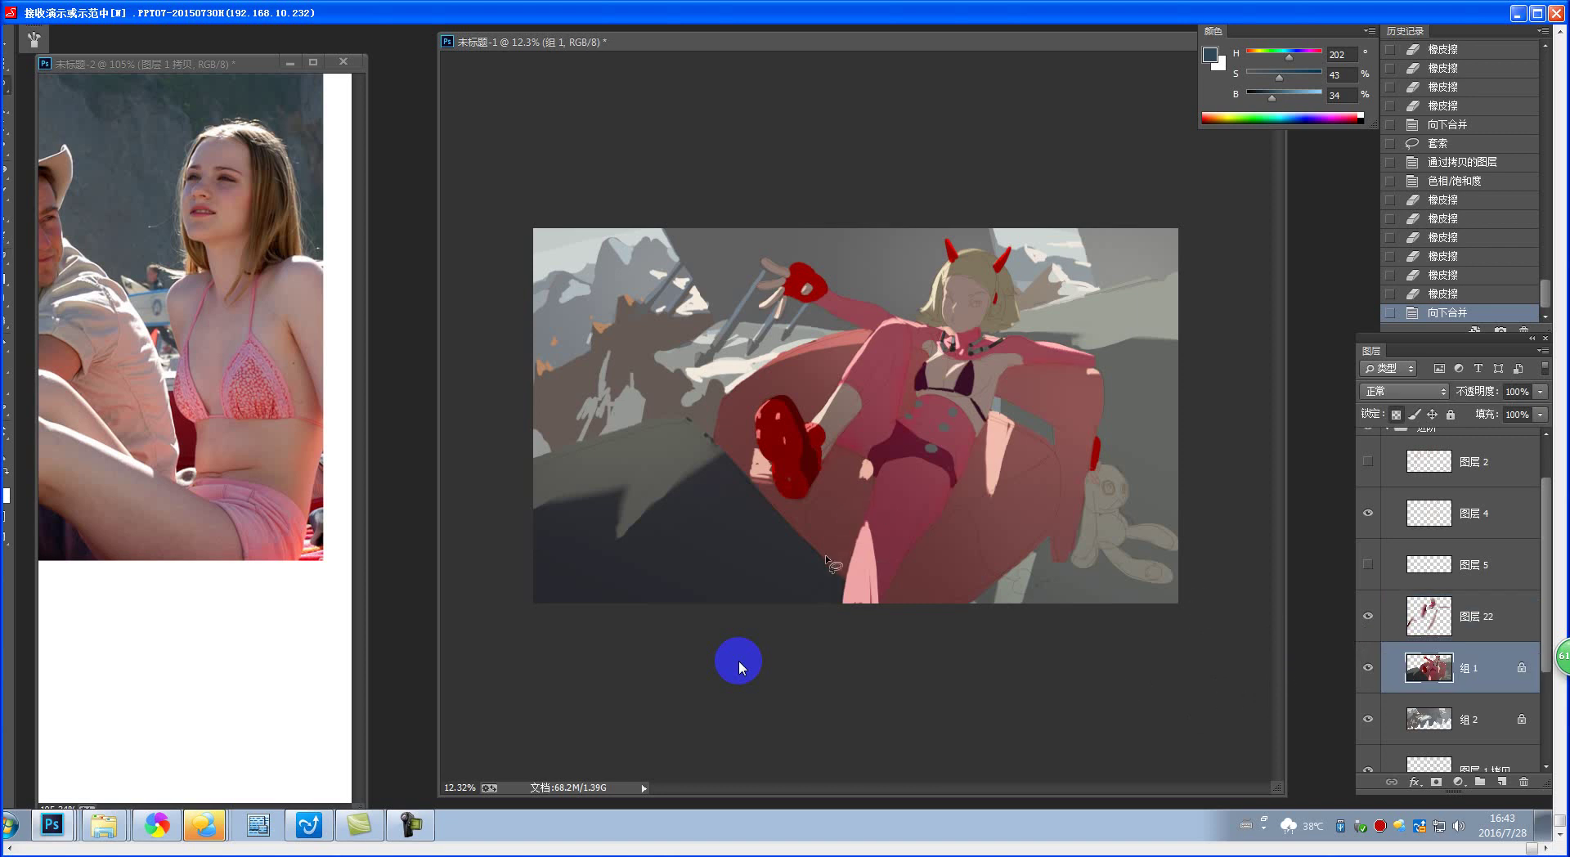
mouse_move(828, 564)
left_mouse_down()
mouse_move(830, 503)
mouse_move(871, 482)
mouse_move(850, 591)
mouse_move(828, 566)
left_mouse_up()
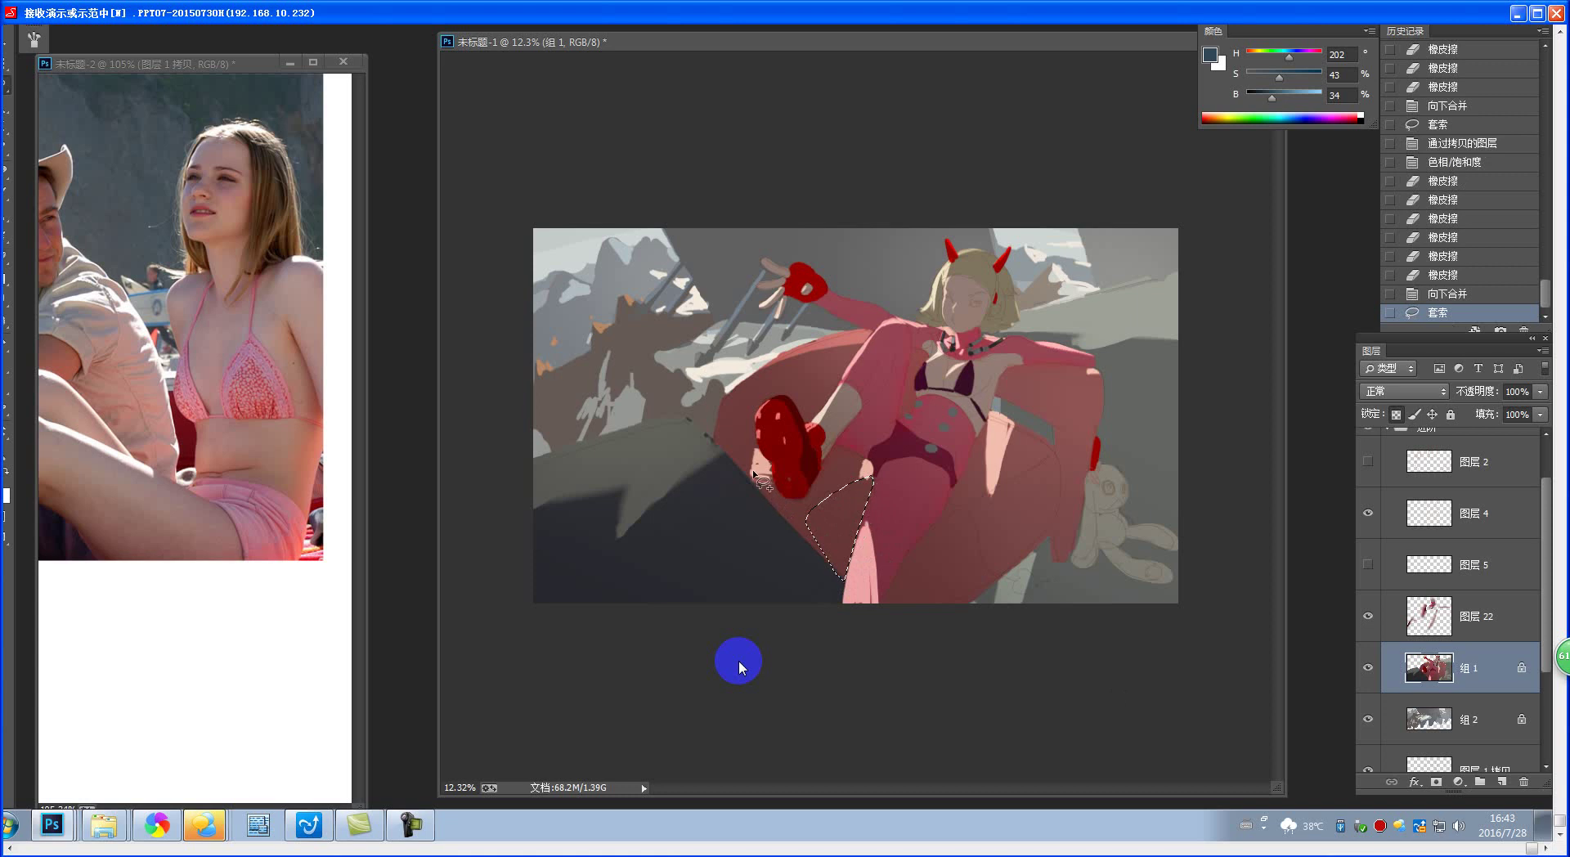
mouse_move(753, 473)
left_mouse_down()
mouse_move(720, 424)
mouse_move(824, 560)
mouse_move(716, 440)
mouse_move(726, 402)
left_mouse_up()
key("ctrl+z")
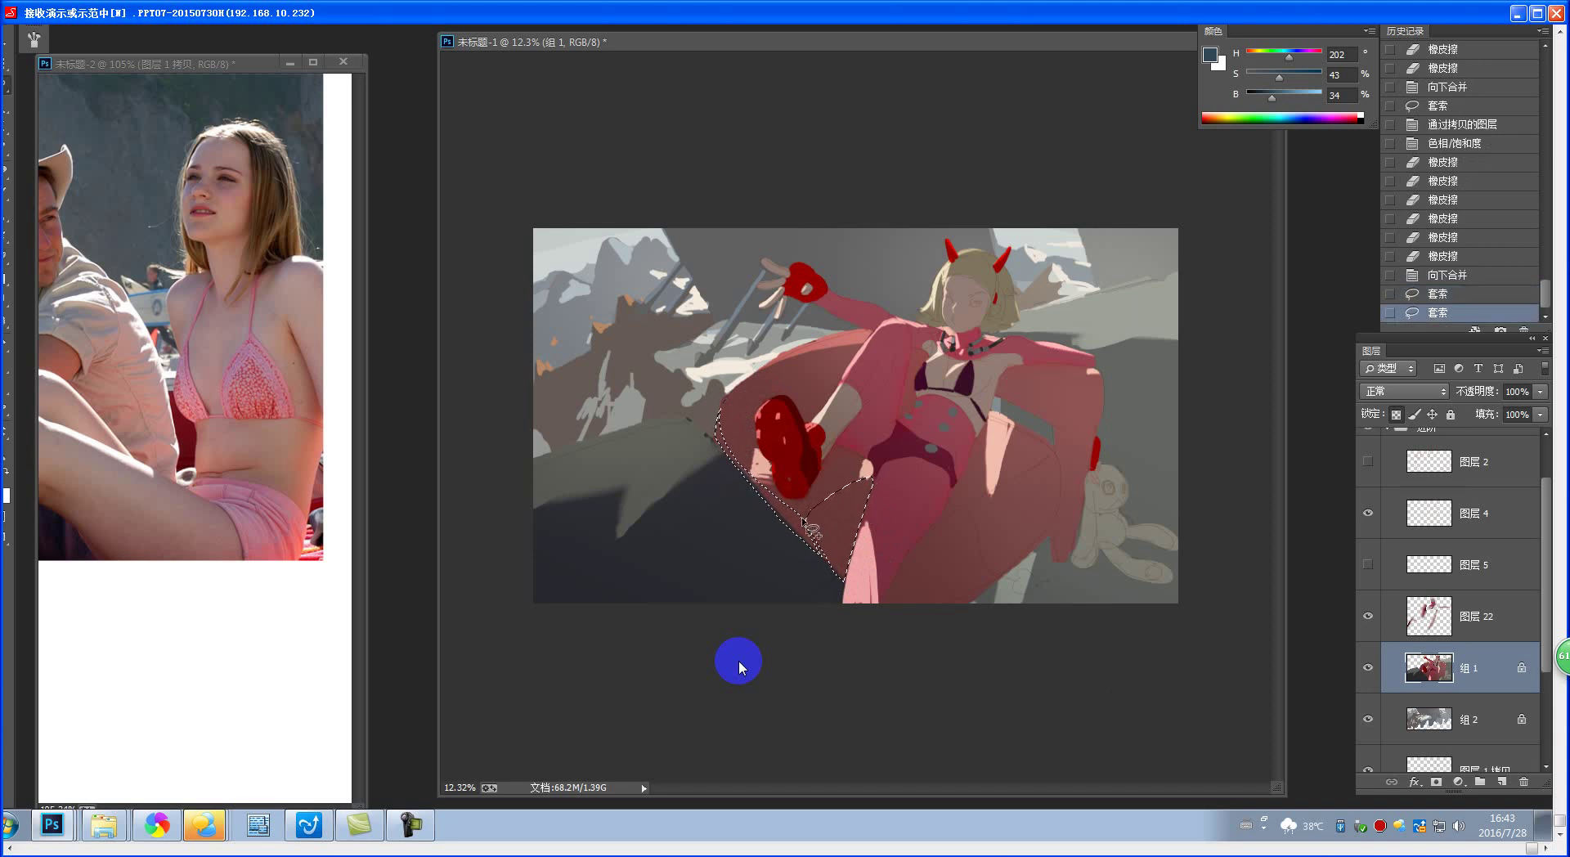
mouse_move(812, 530)
left_mouse_down()
mouse_move(818, 563)
mouse_move(951, 531)
mouse_move(1057, 455)
mouse_move(1060, 409)
mouse_move(1100, 373)
mouse_move(1067, 558)
mouse_move(1051, 546)
mouse_move(1000, 592)
mouse_move(933, 611)
mouse_move(887, 611)
mouse_move(900, 568)
left_mouse_up()
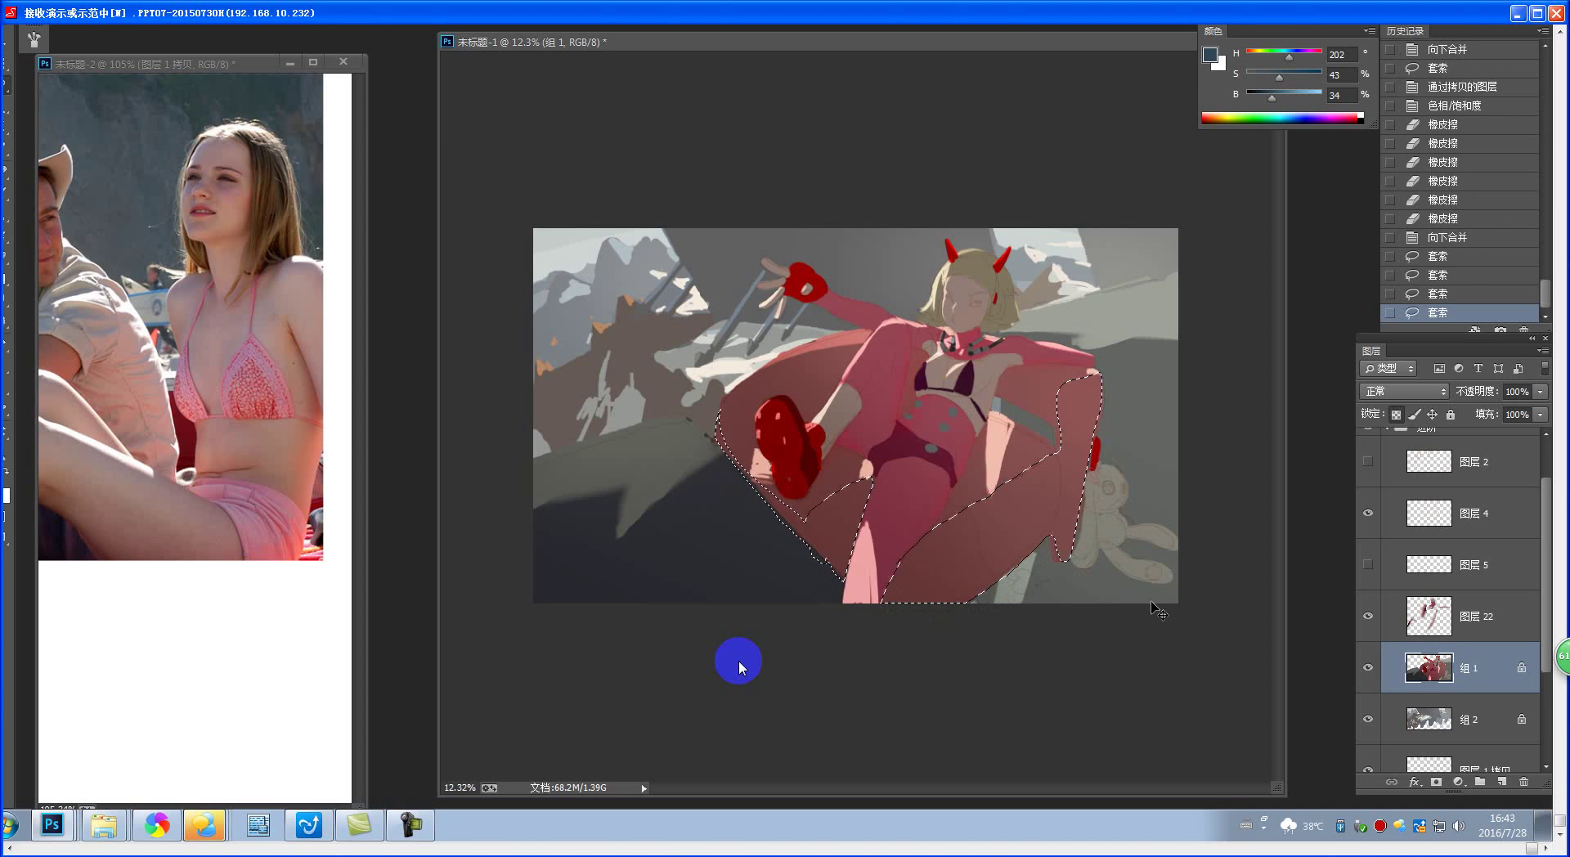
key("ctrl+j")
- Darken the copied seat areas on 图层 23 slightly by lowering their lightness with Hue/Saturation
key("ctrl+u")
left_click_drag(1194, 214, 1294, 204)
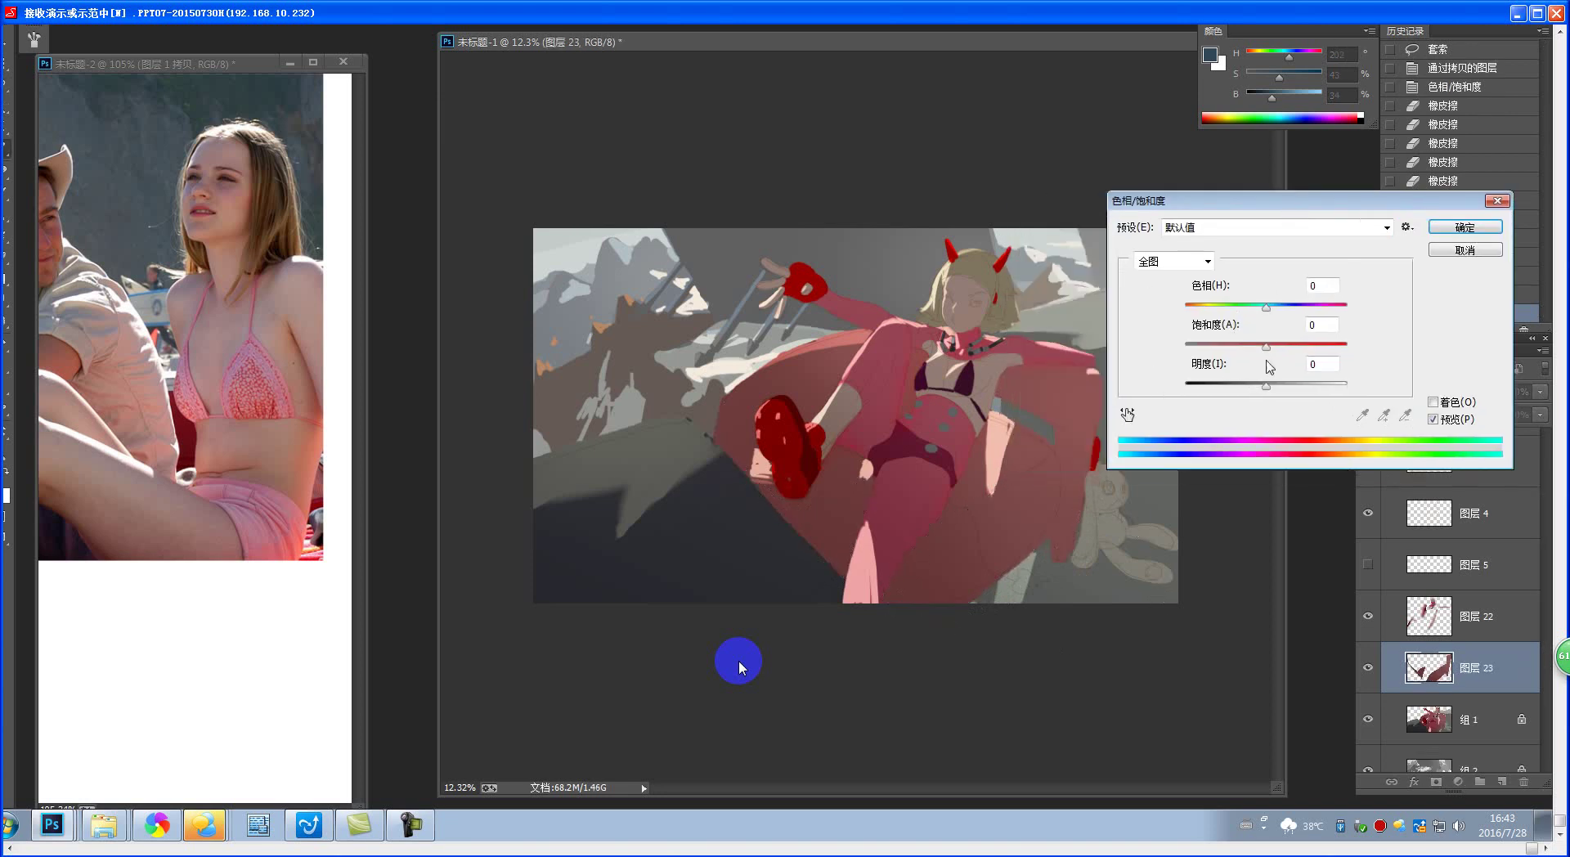
left_click_drag(1268, 388, 1257, 391)
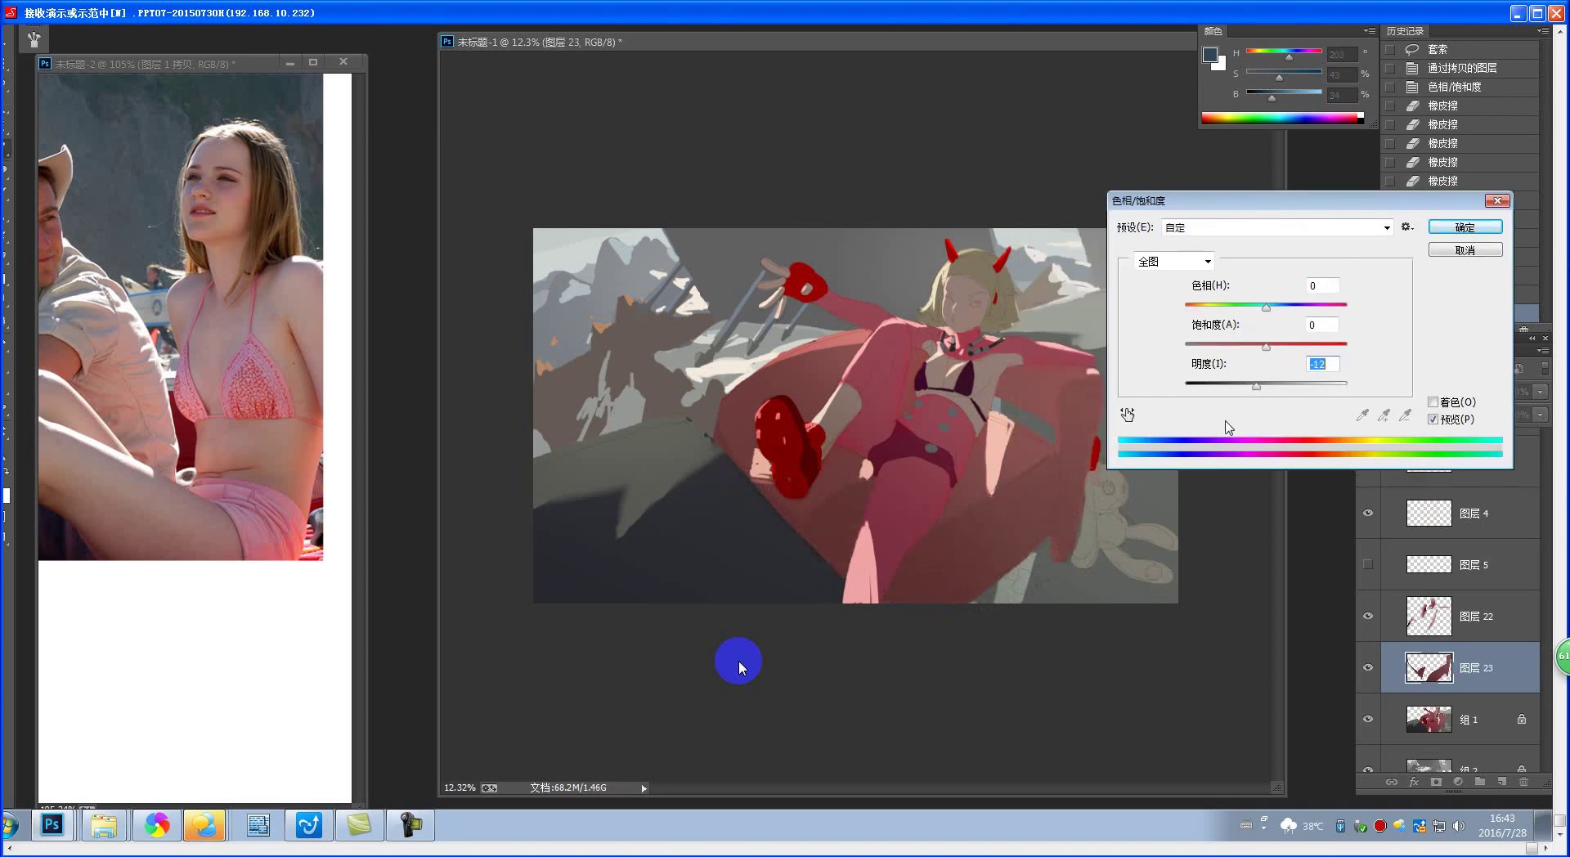
left_click_drag(1300, 202, 1369, 195)
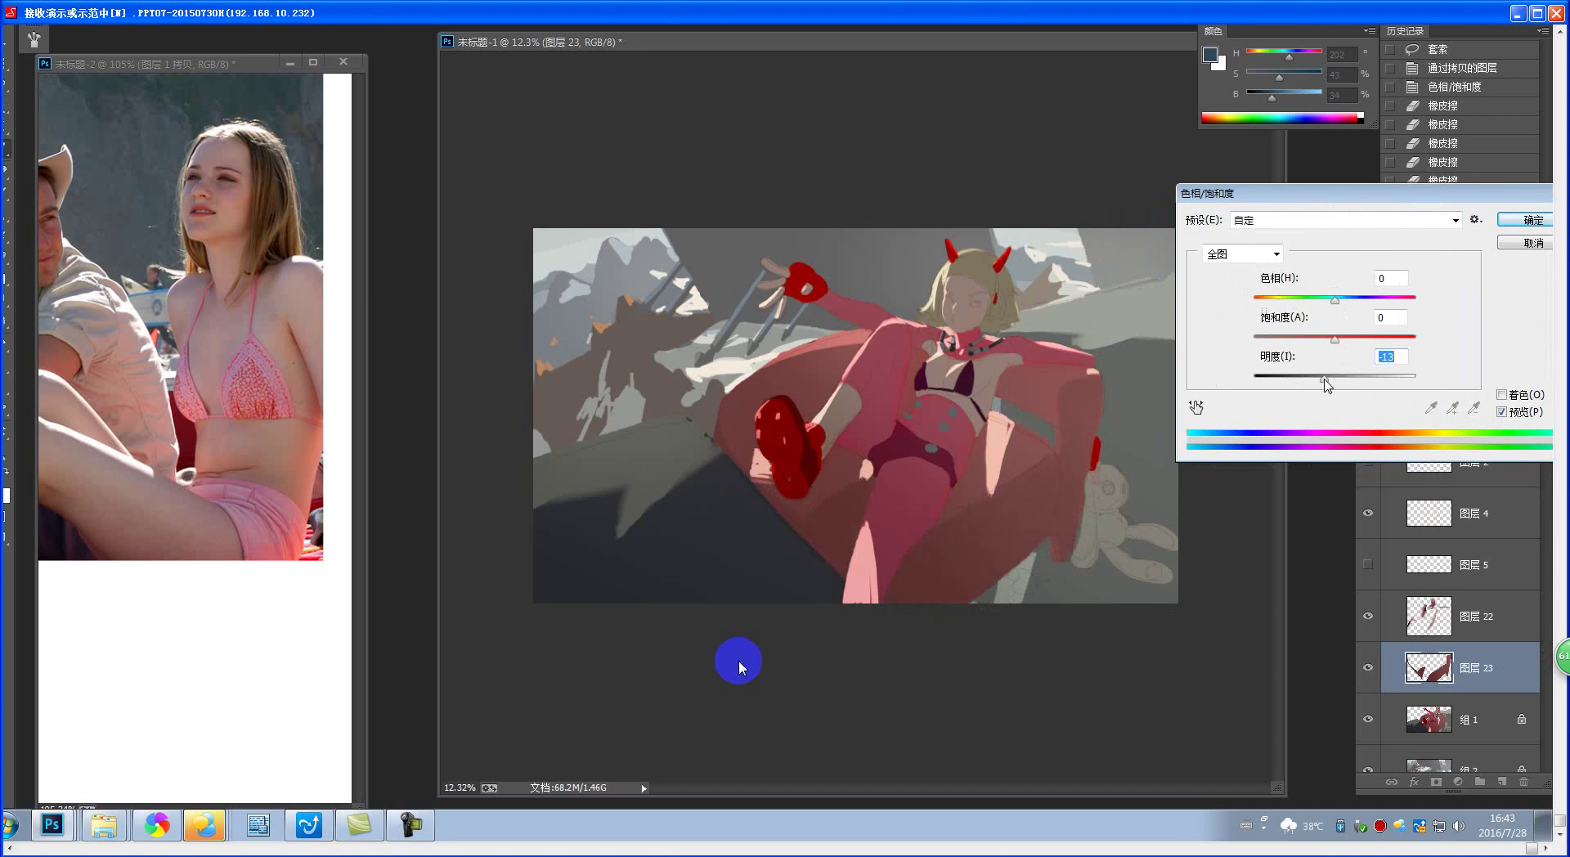
left_click_drag(1324, 380, 1328, 381)
left_click(1384, 306)
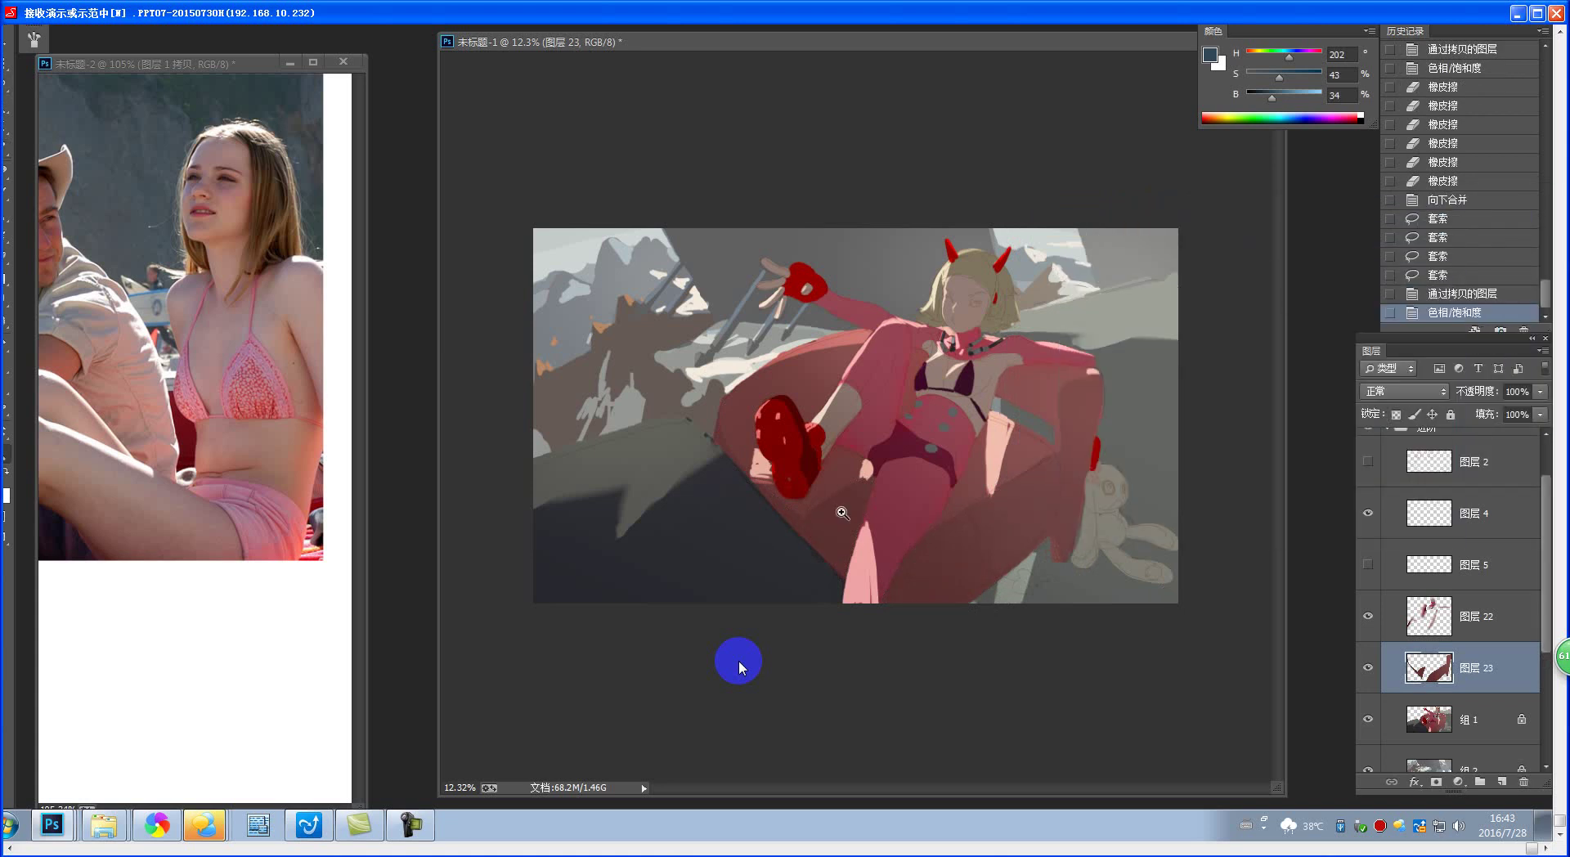
- Lasso the seat area between the red shoe sole and the raised shin
scroll(718, 429, "up", 3)
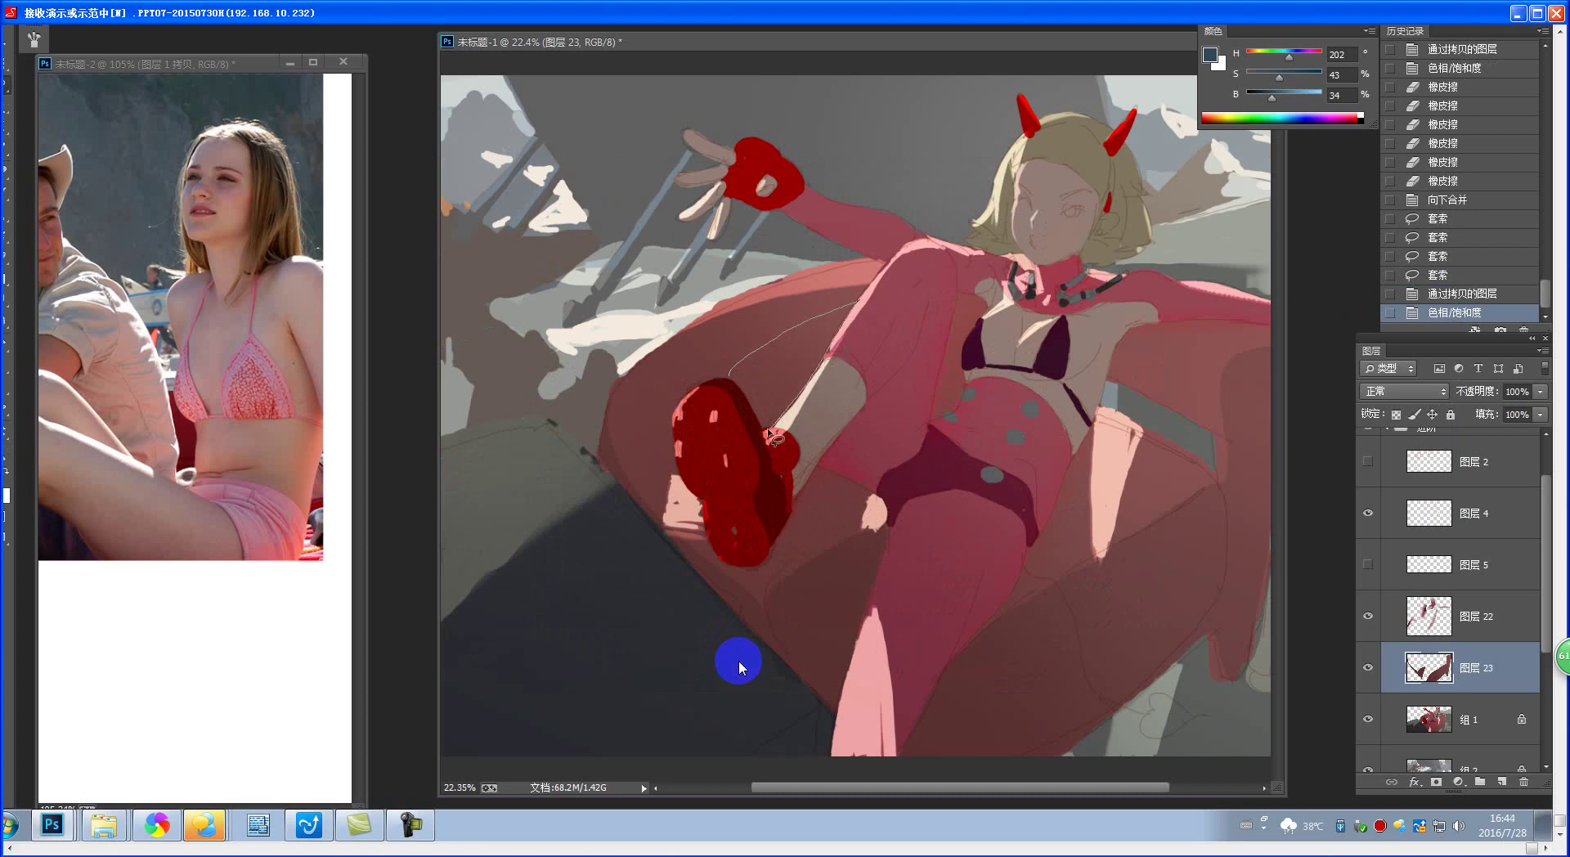
left_click_drag(773, 438, 728, 378)
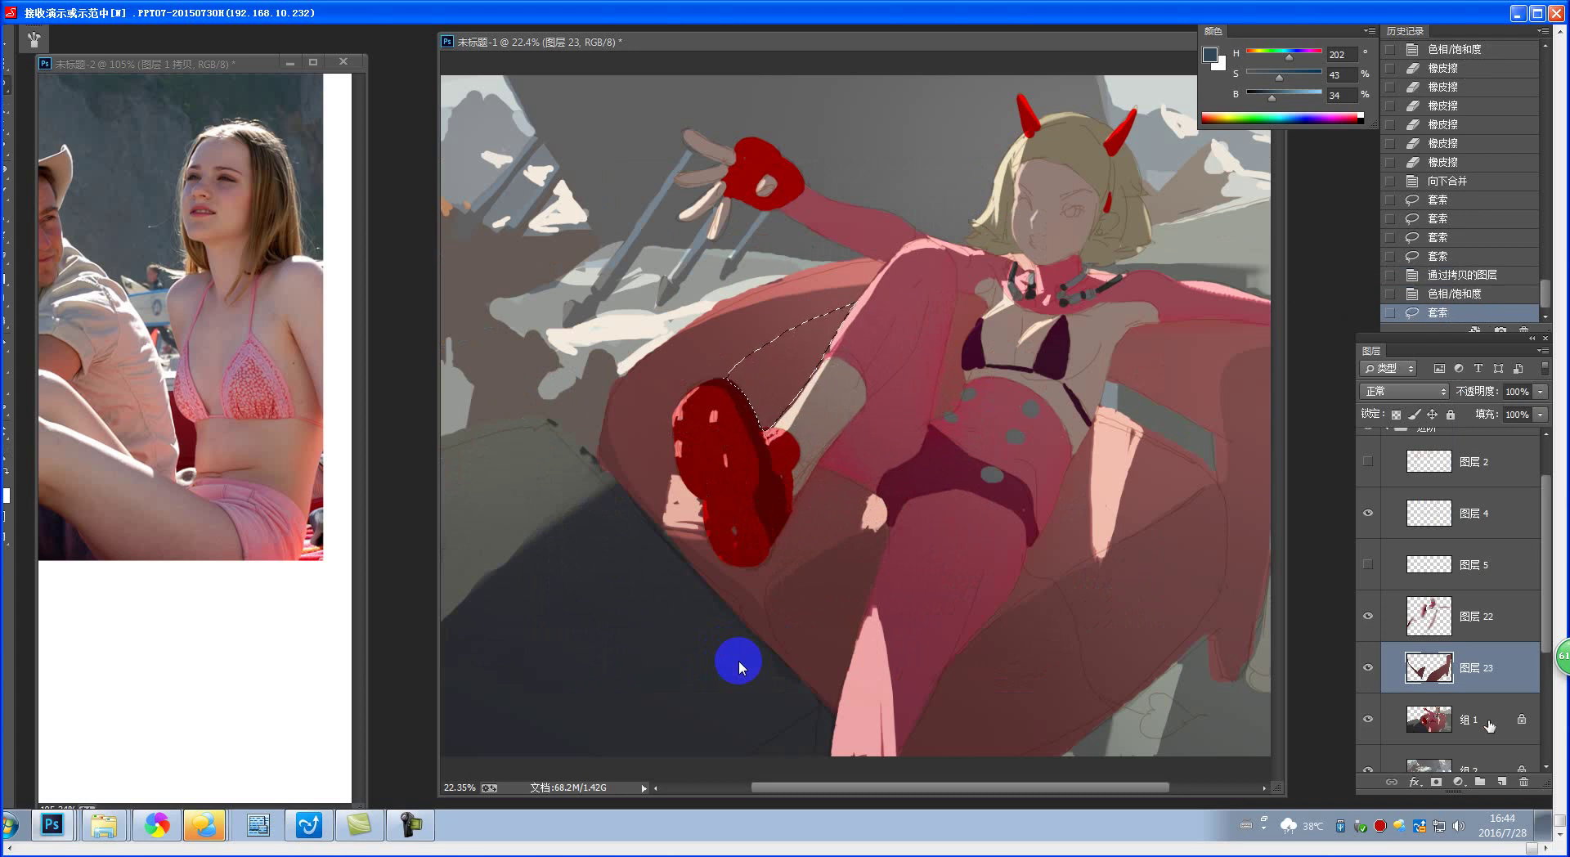
- Try darkening a copy of the selected seat area from 组 1 to lightness -6, and undo both the adjustment and the copy
key("ctrl+j")
key("ctrl+u")
left_click_drag(1220, 467, 1215, 471)
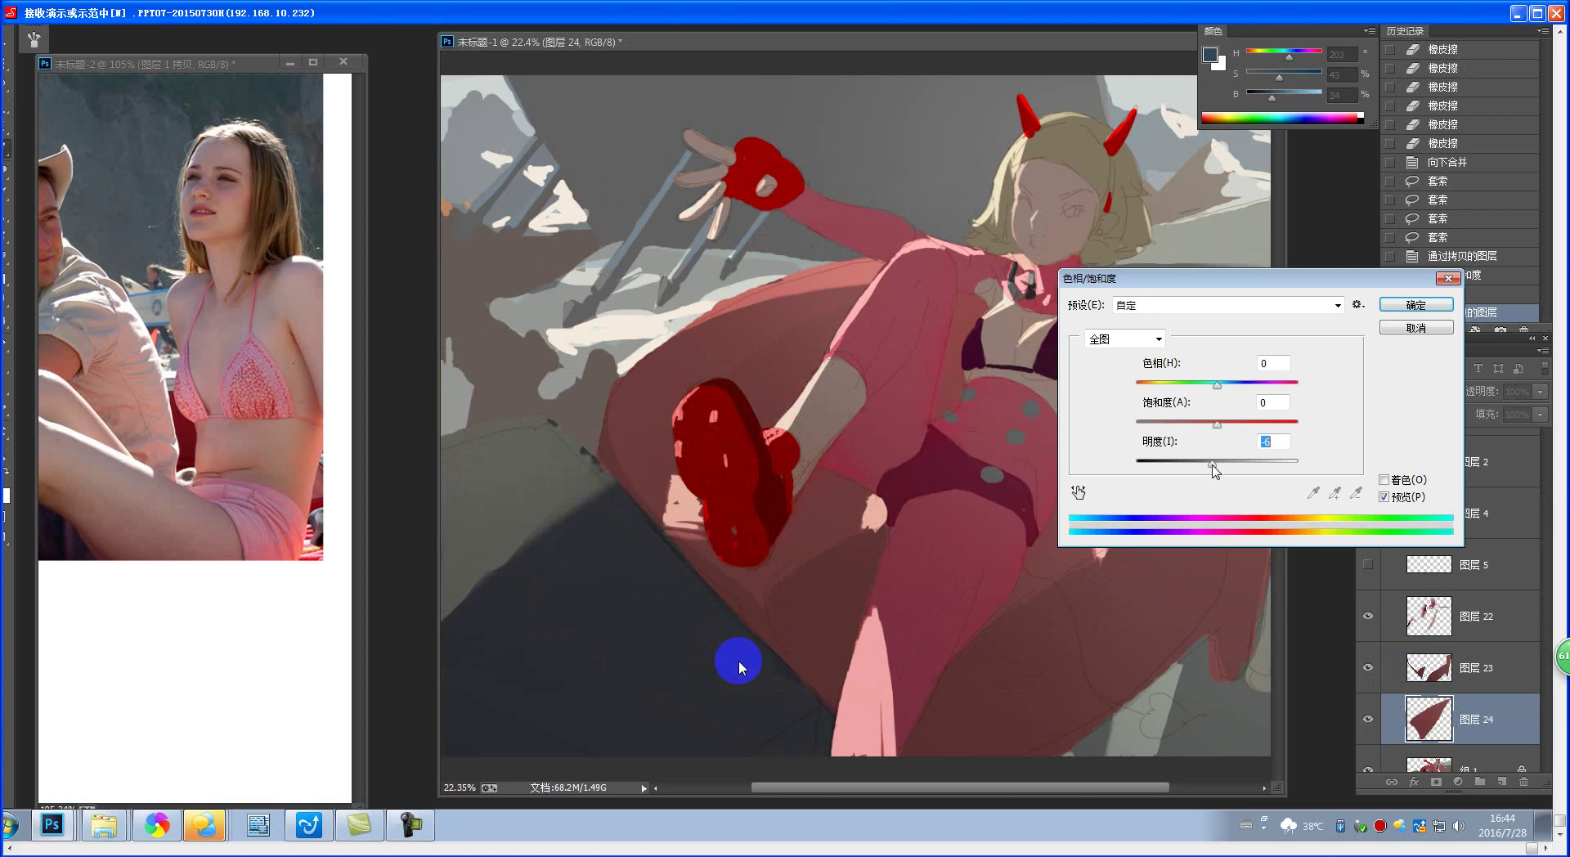
left_click(1416, 304)
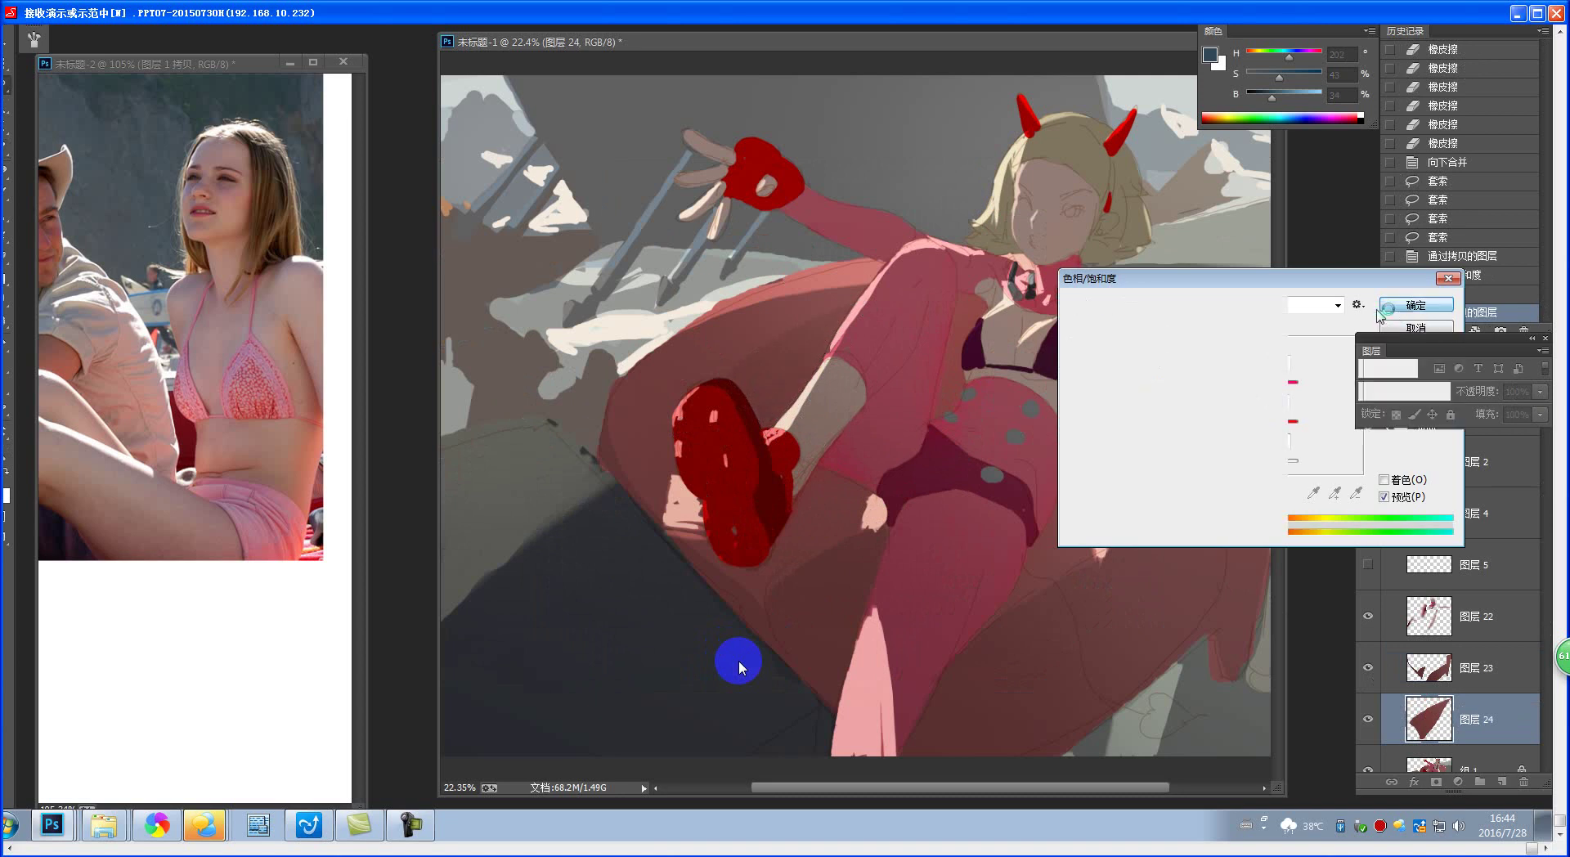
mouse_move(1010, 465)
left_mouse_down()
mouse_move(946, 550)
mouse_move(964, 572)
mouse_move(962, 513)
mouse_move(1002, 459)
mouse_move(934, 488)
left_mouse_up()
key("ctrl+z")
left_click_drag(801, 493, 974, 494)
key("ctrl+alt+z")
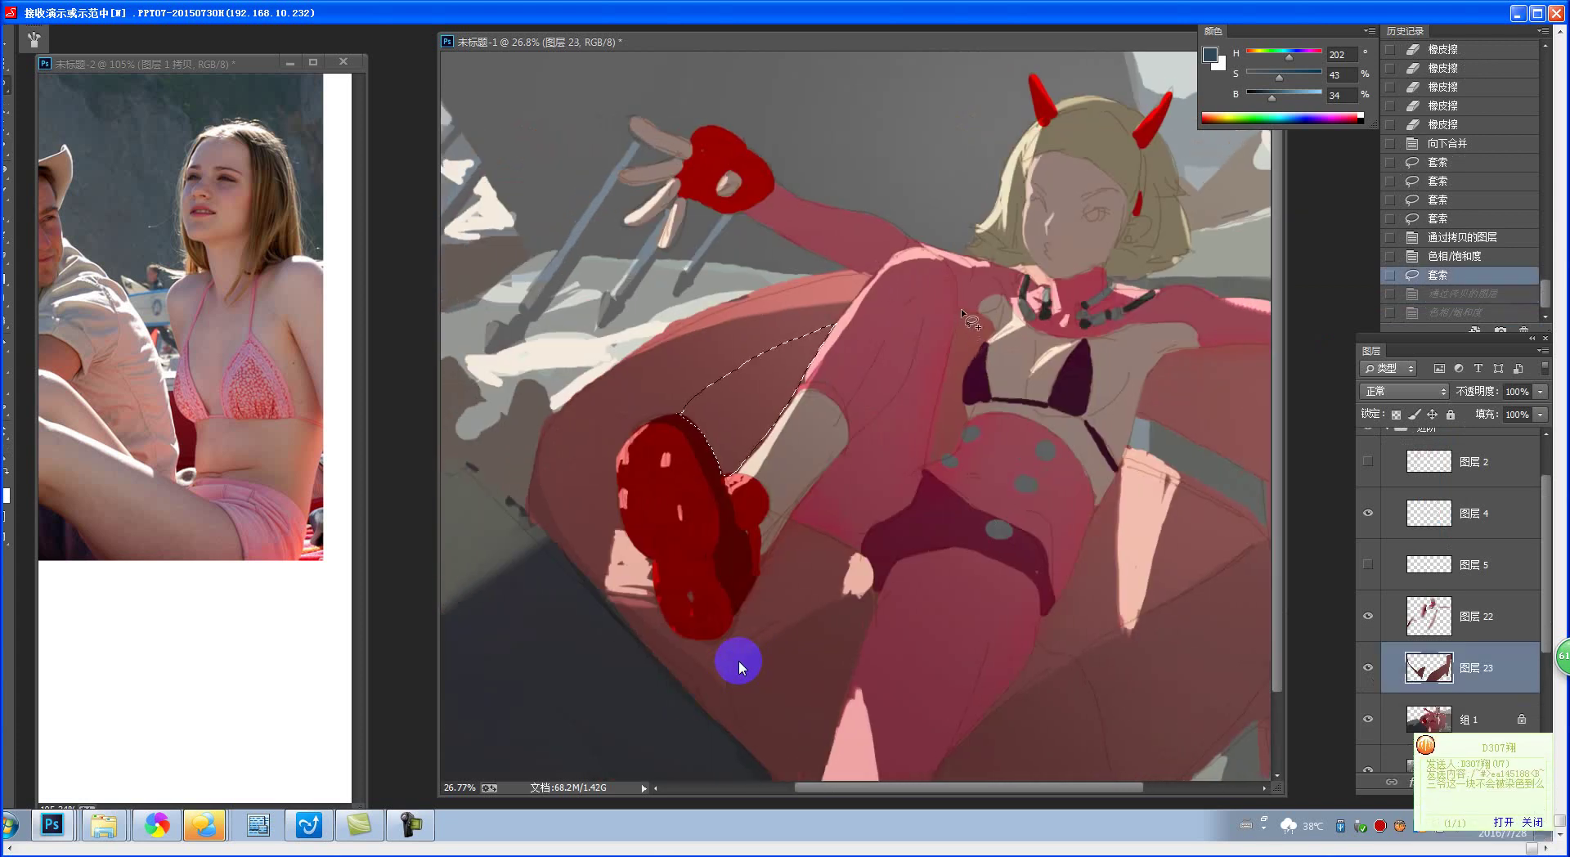
- Add the seat area between the raised thigh and the torso to the lasso selection, and copy the selected areas from 组 1 to a new layer
left_click(960, 307)
key("ctrl+z")
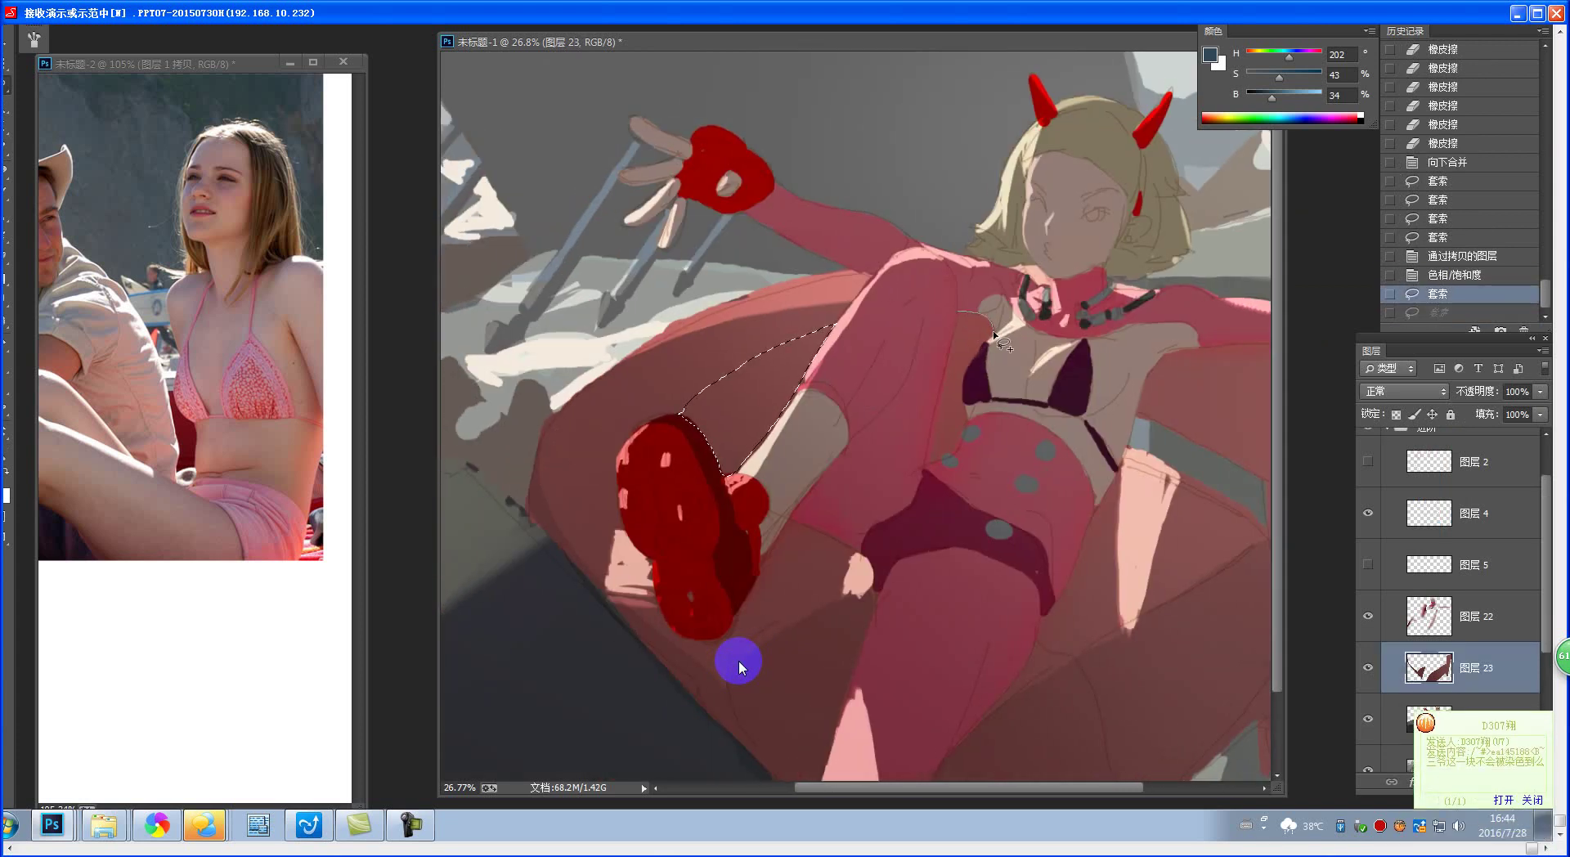
mouse_move(993, 331)
left_mouse_down()
mouse_move(959, 448)
mouse_move(934, 463)
mouse_move(945, 375)
left_mouse_up()
left_click_drag(960, 314, 962, 313)
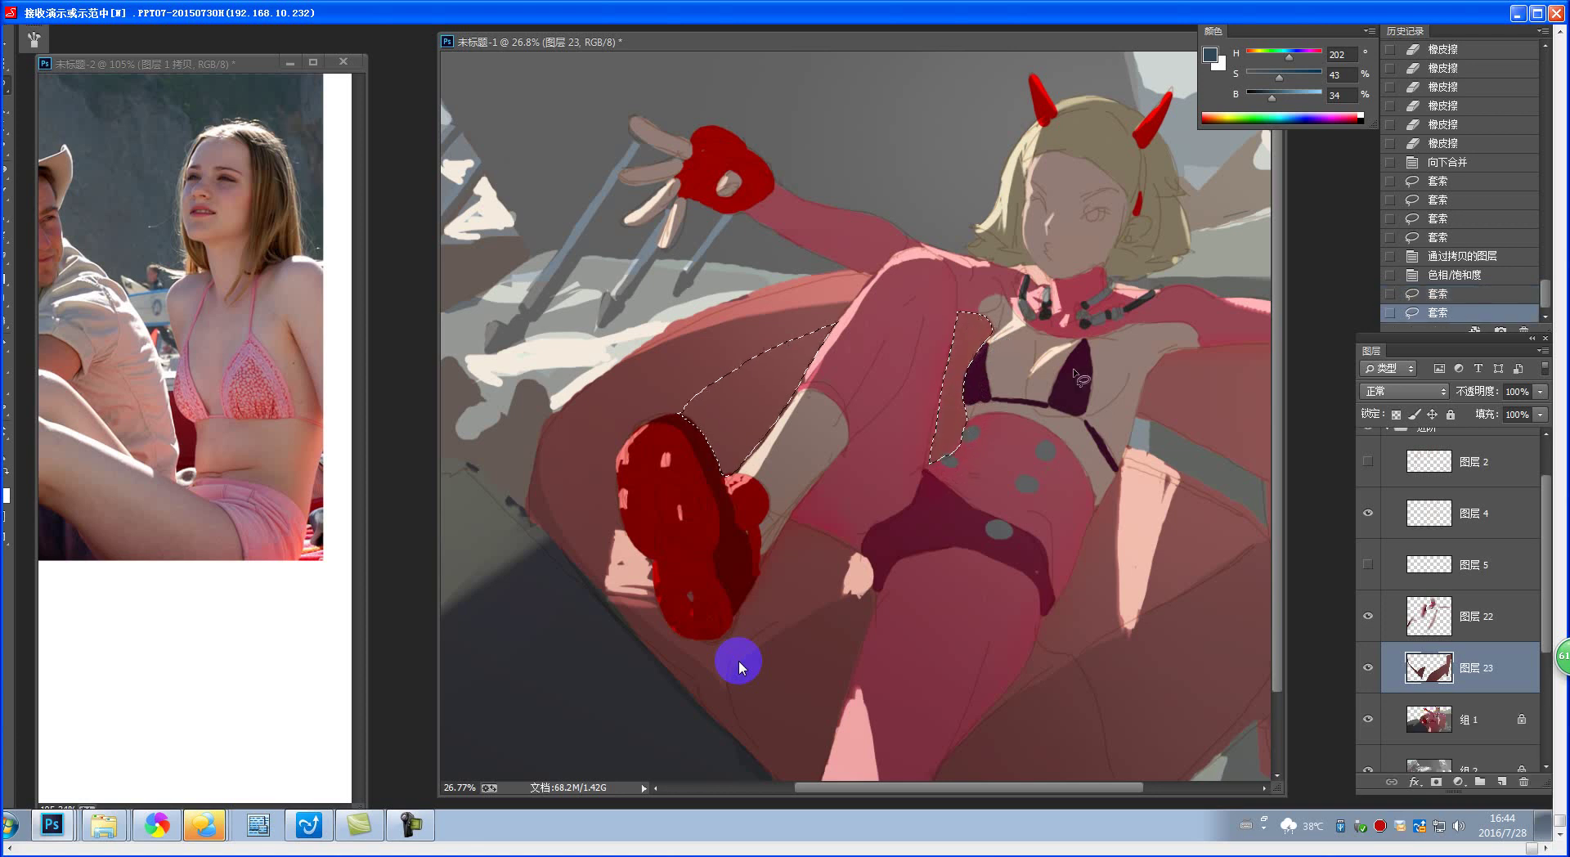
key("ctrl+j")
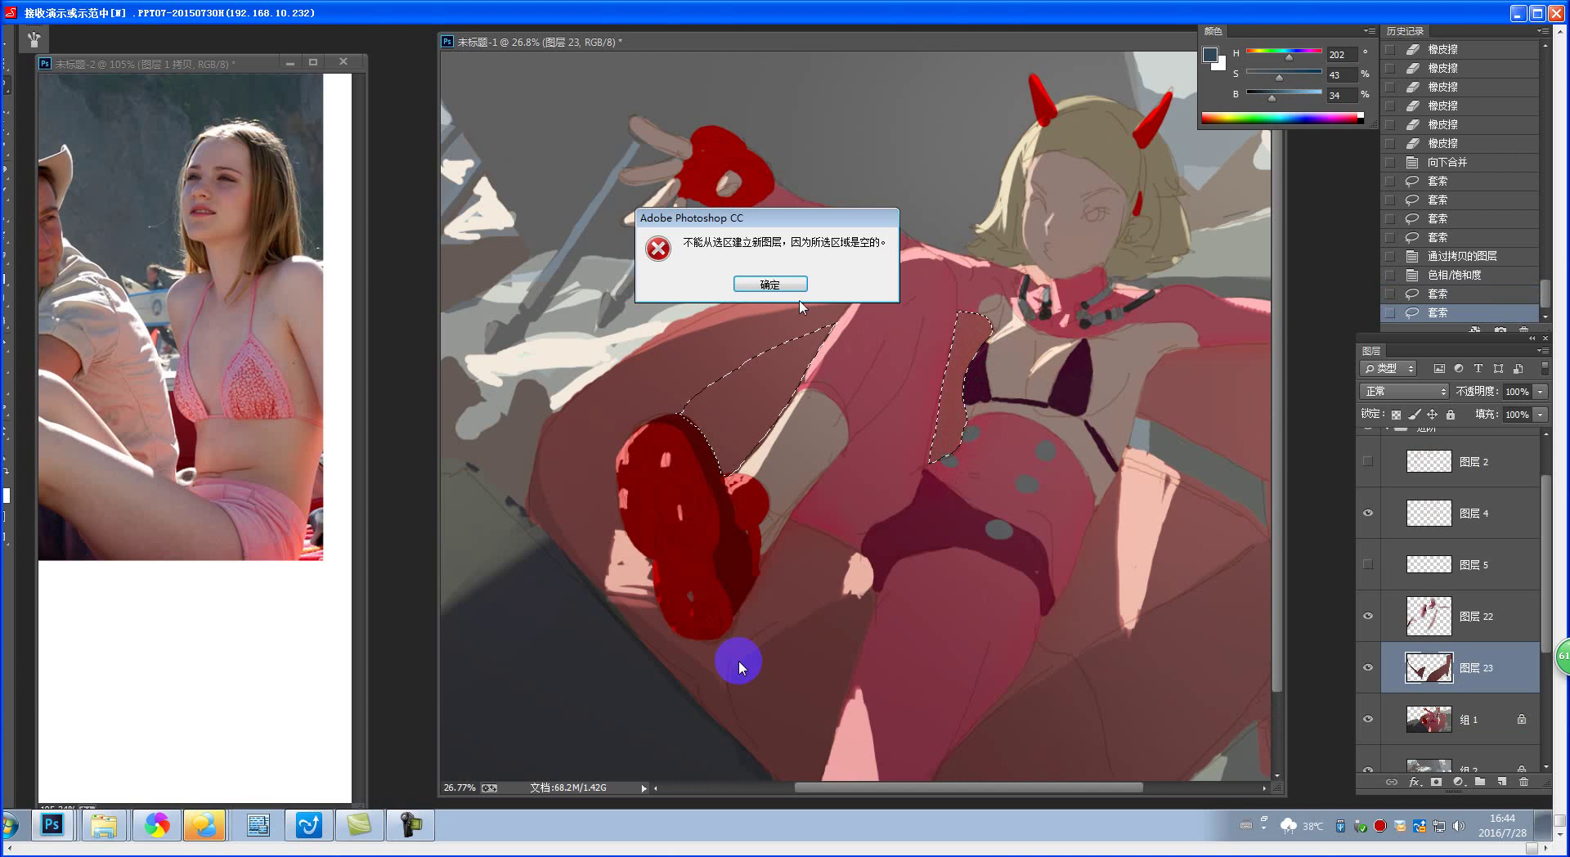
key("Return")
key("ctrl+j")
- Darken the copied seat areas on 图层 24 to lightness -11 with Hue/Saturation
key("ctrl+u")
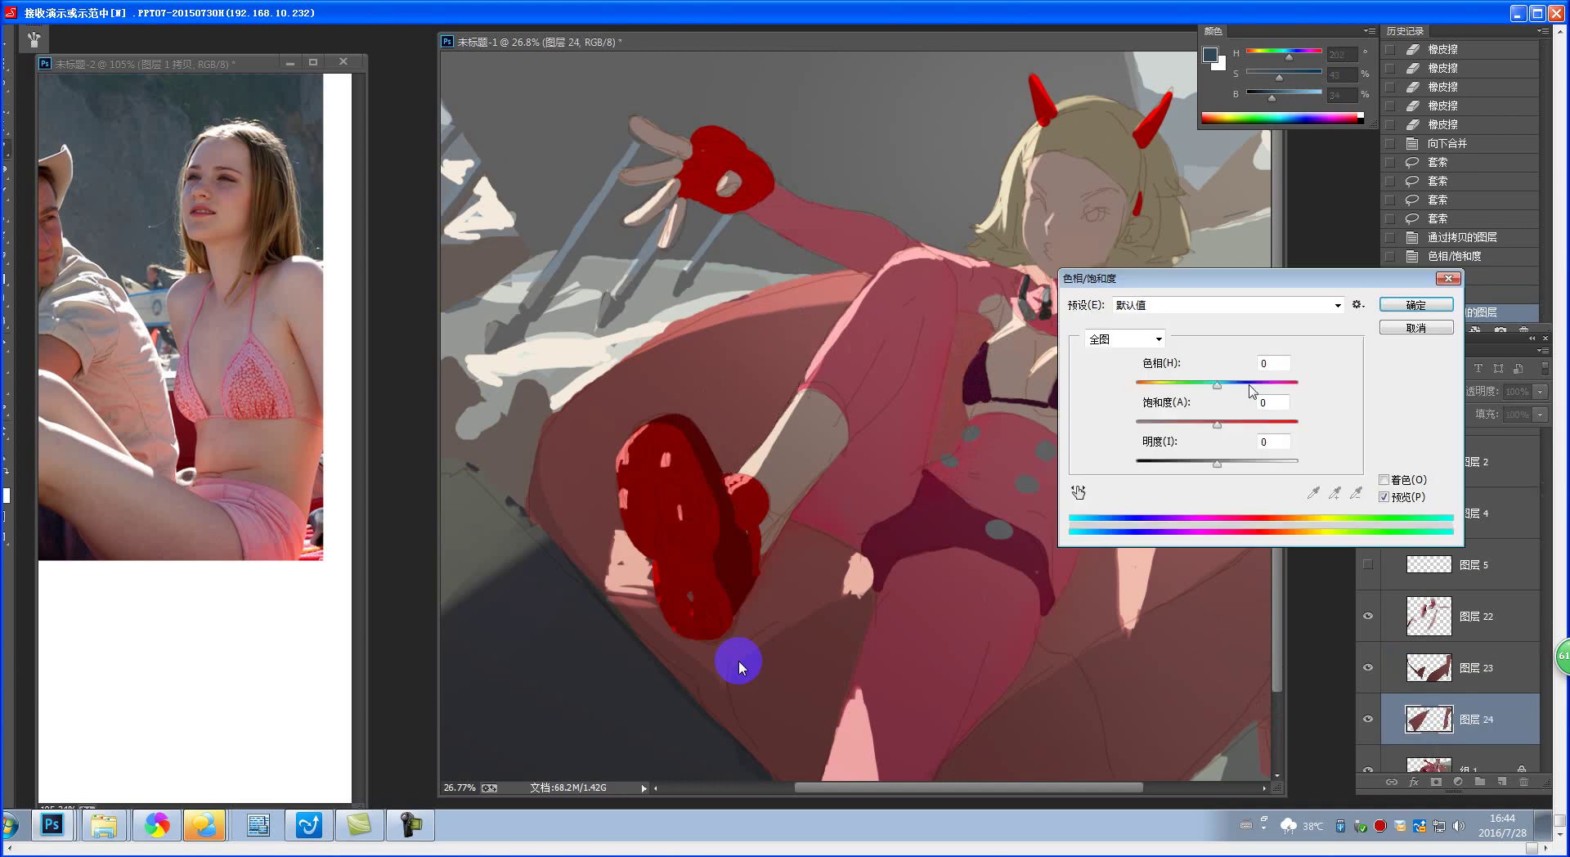
left_click_drag(1218, 463, 1208, 472)
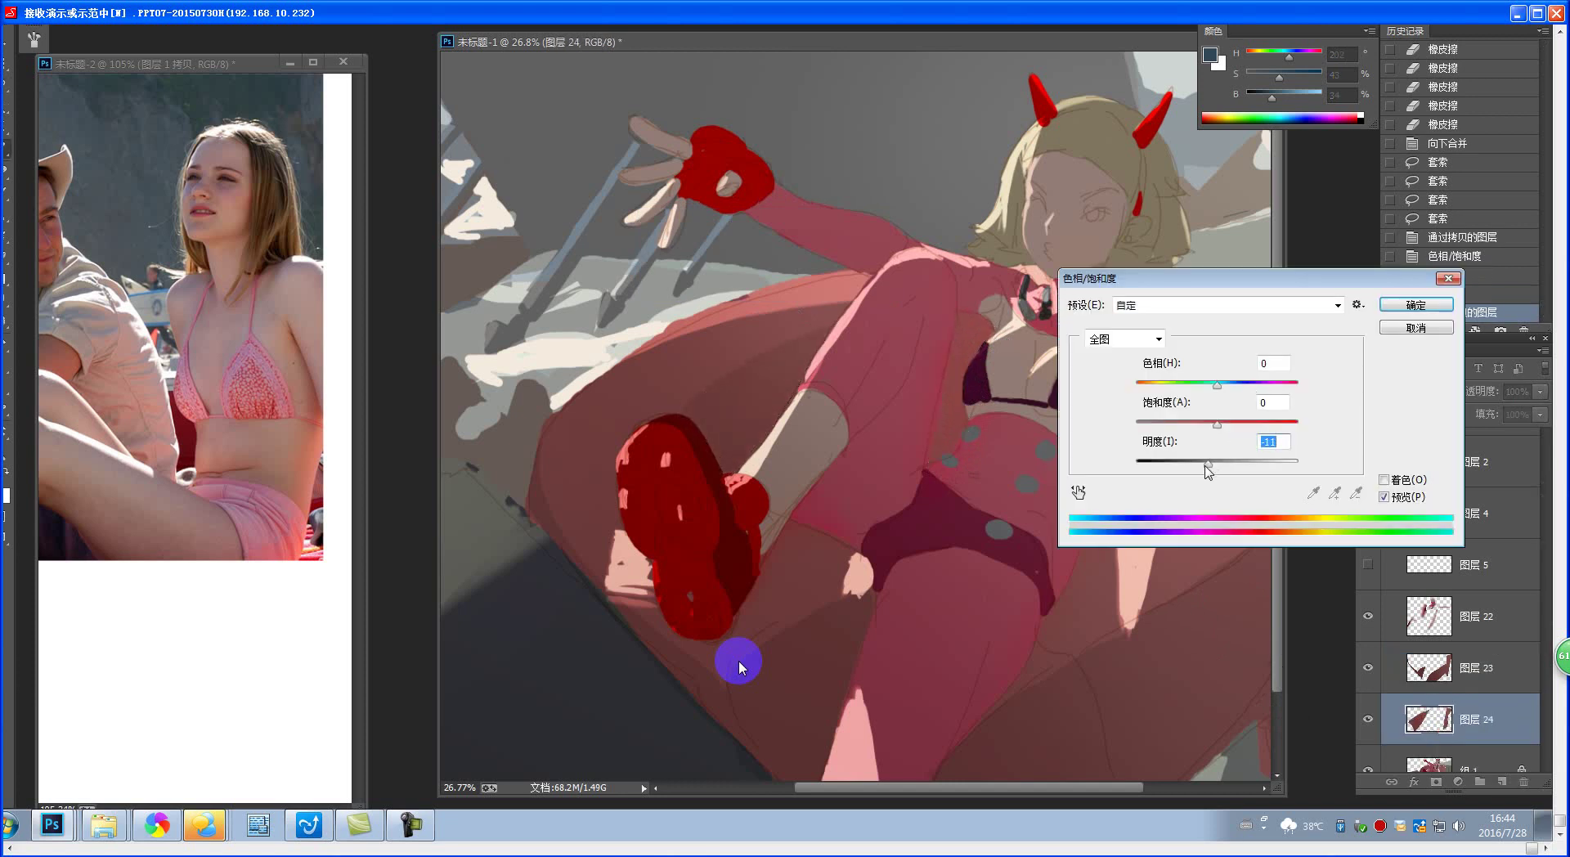
left_click(1416, 304)
- Examine the darkened seat shadows against the figure in overall and close views, dismissing the incoming chat windows
left_click_drag(1074, 507, 1048, 438)
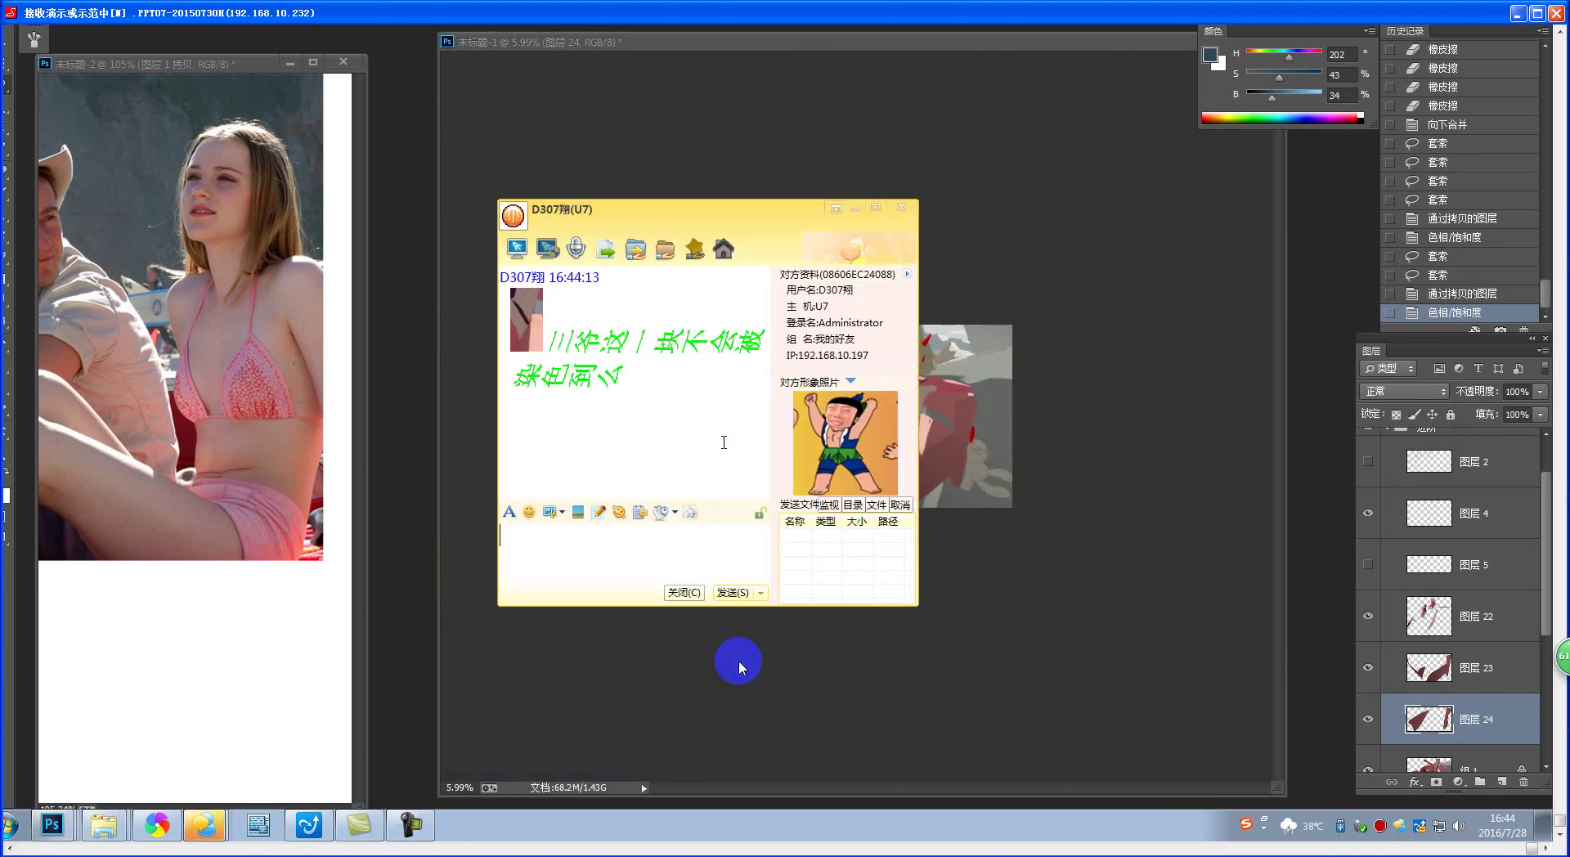
left_click(1124, 484)
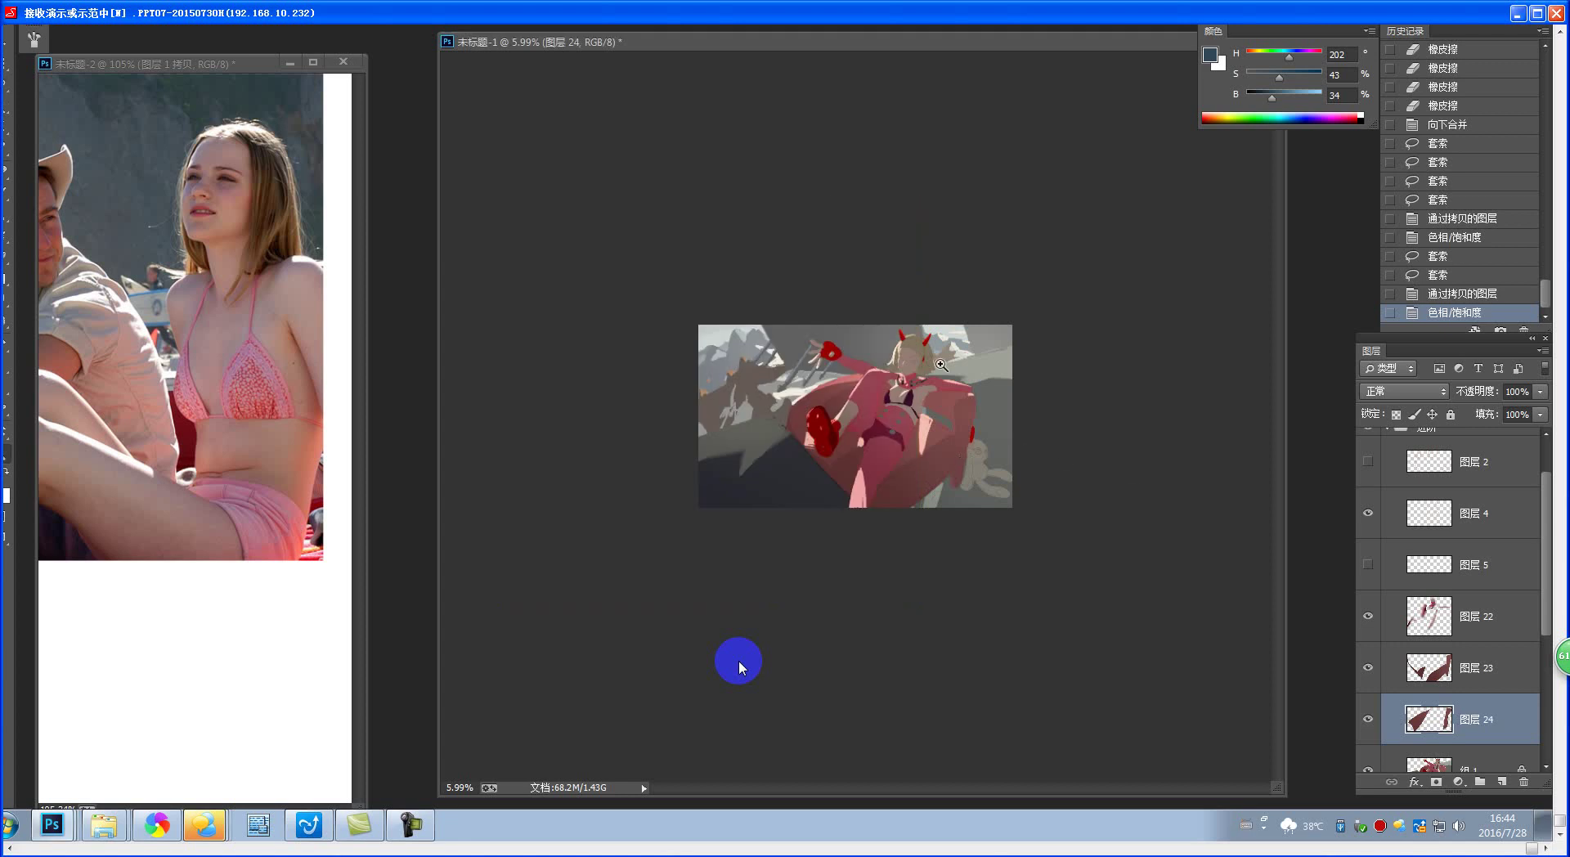
left_click_drag(941, 365, 855, 464)
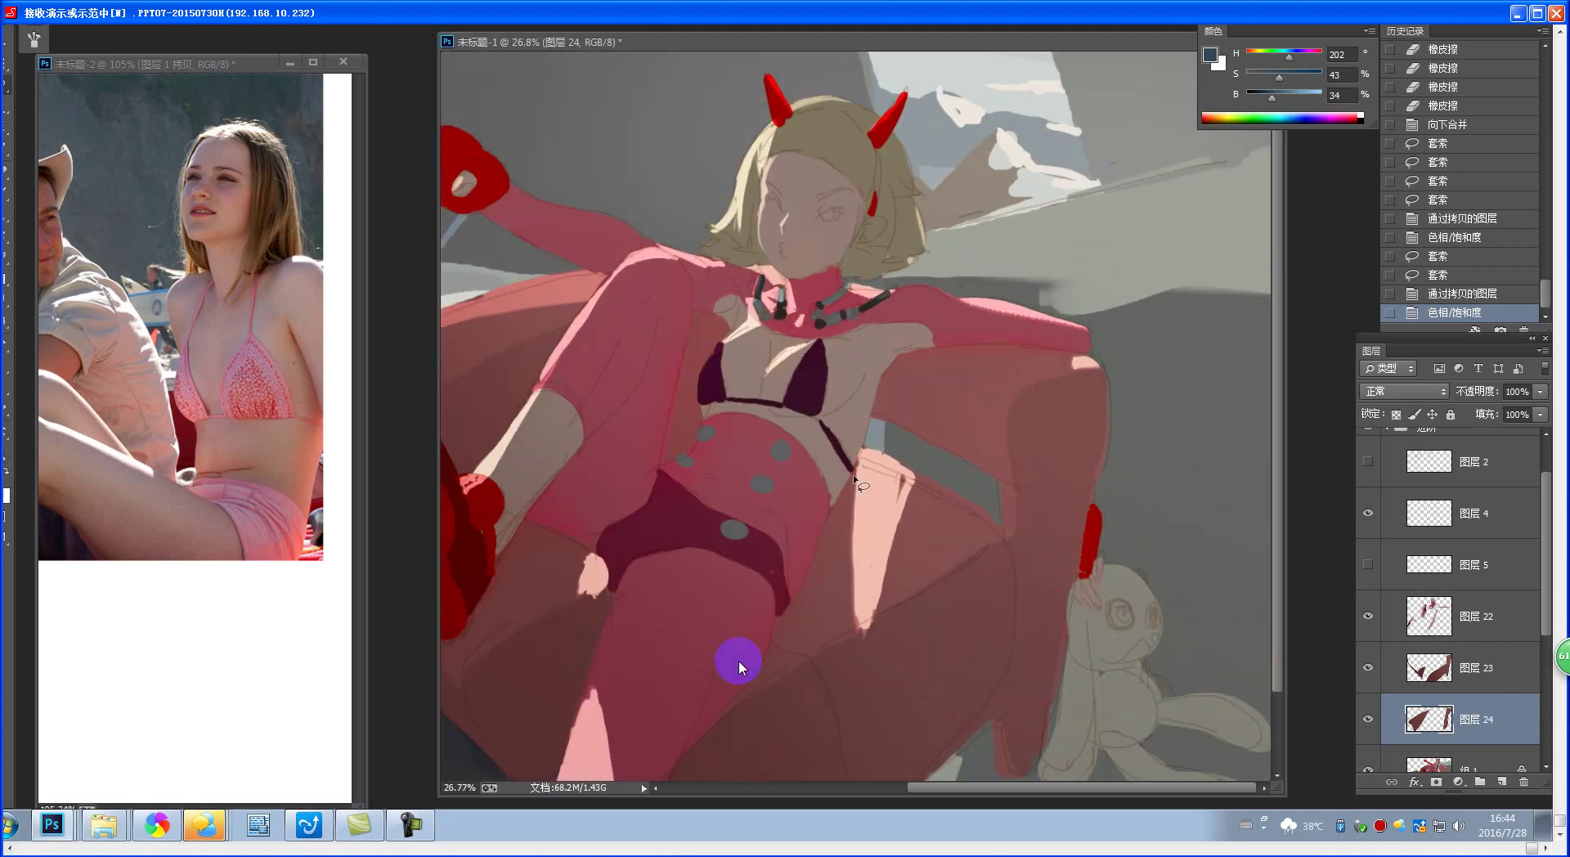
scroll(853, 475, "up", 3)
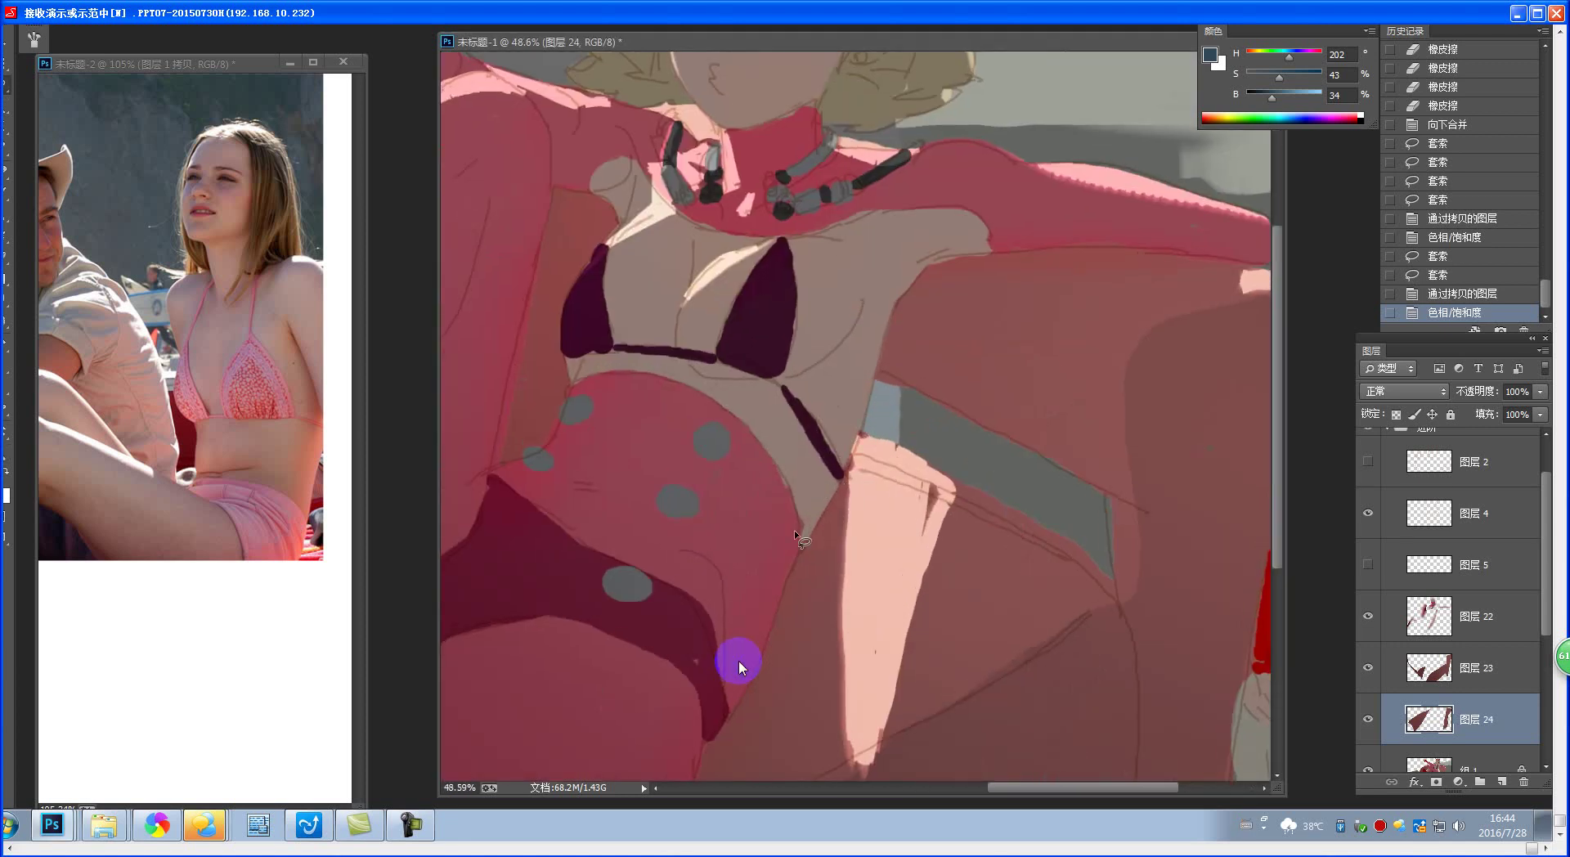
scroll(813, 489, "down", 3)
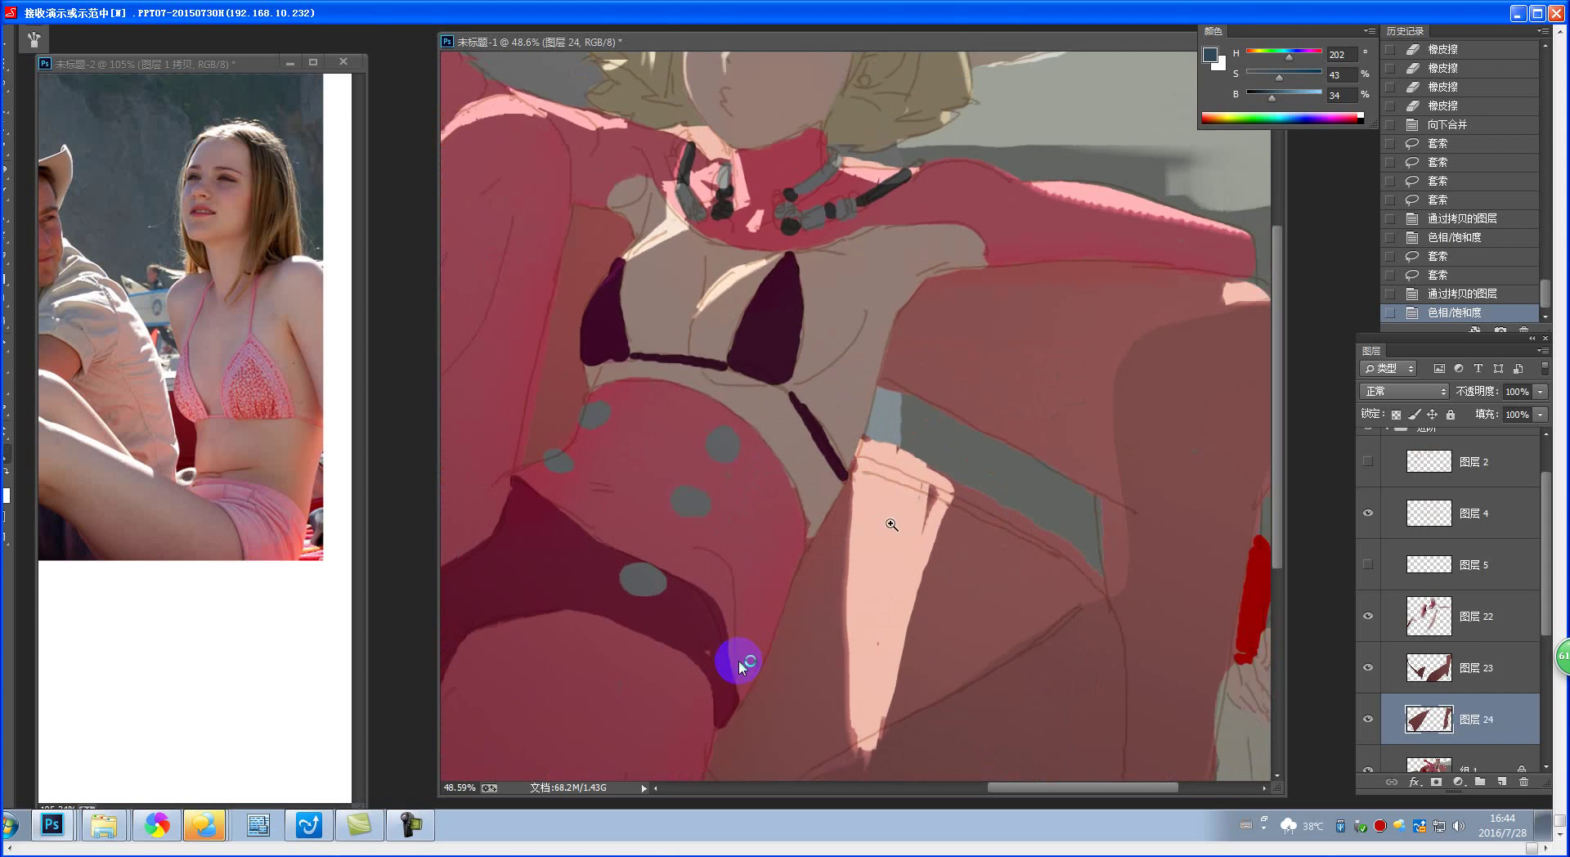
scroll(941, 463, "down", 3)
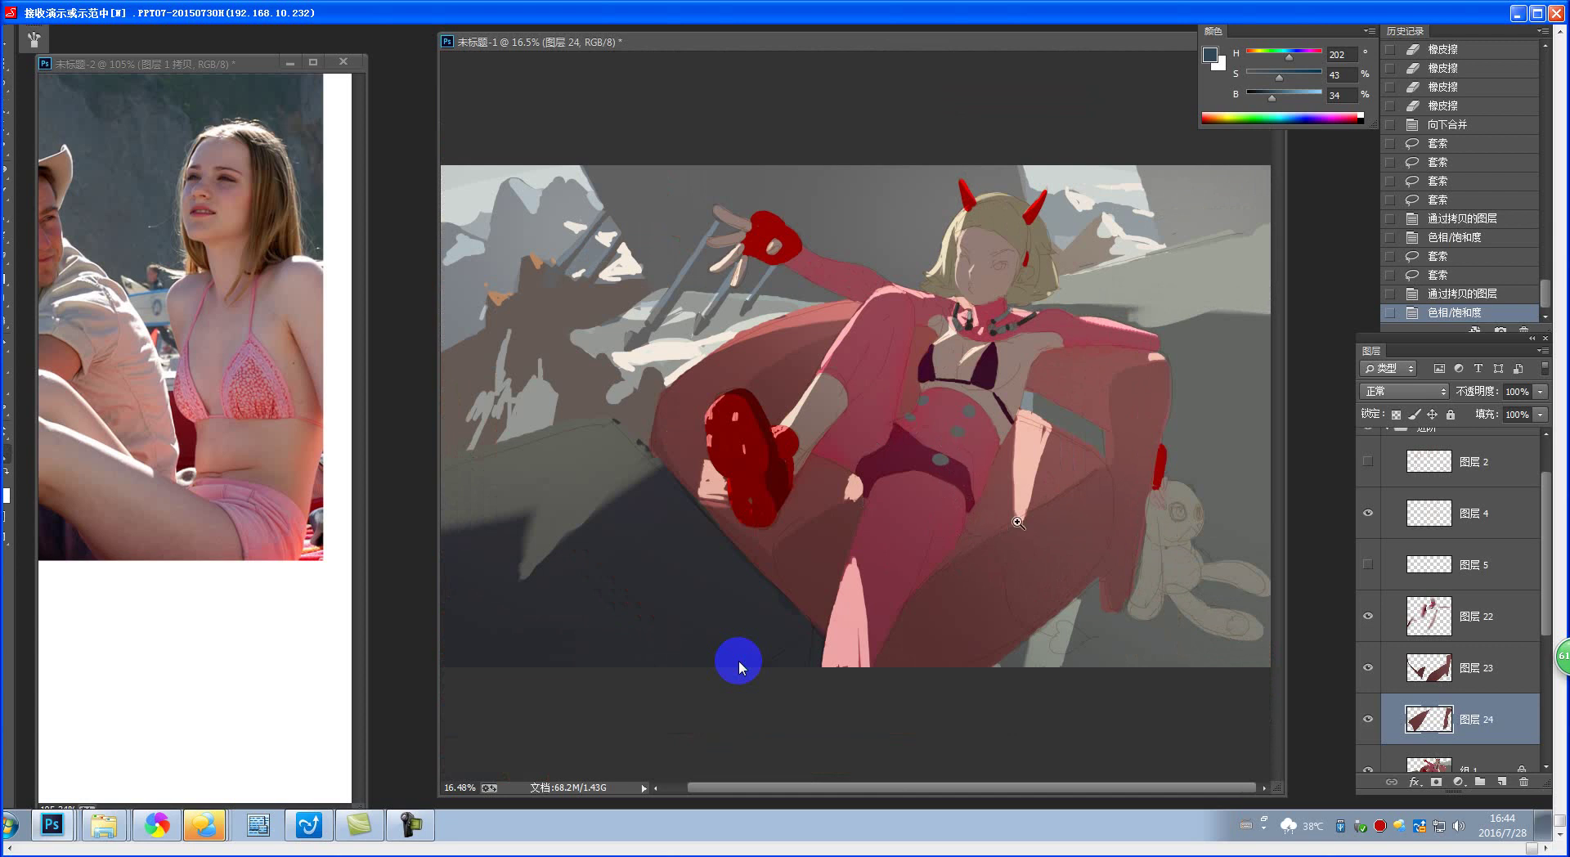
scroll(1014, 524, "down", 2)
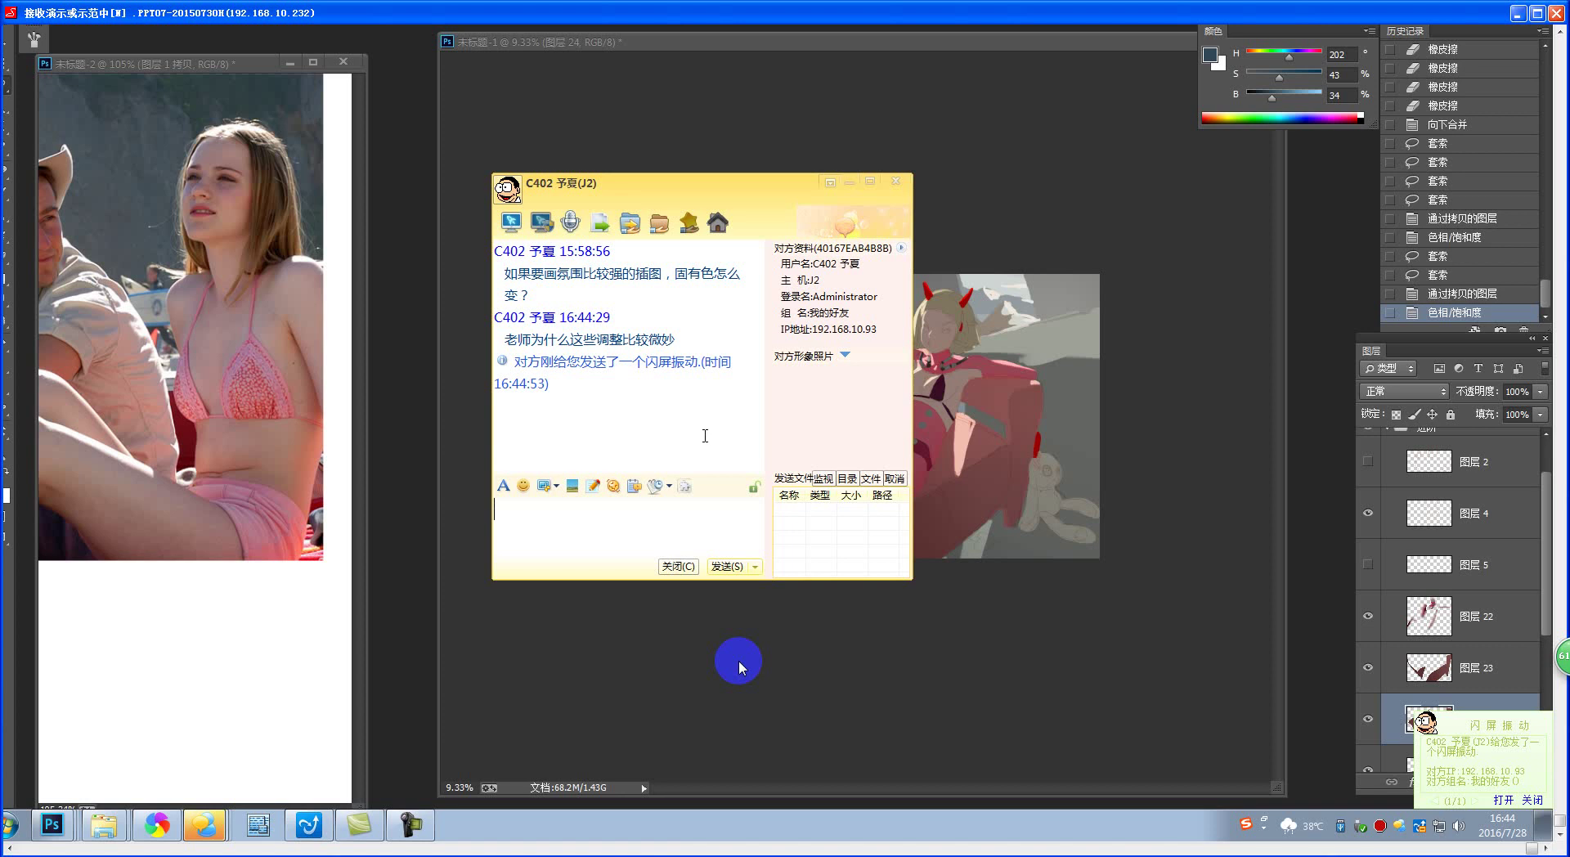
left_click(708, 586)
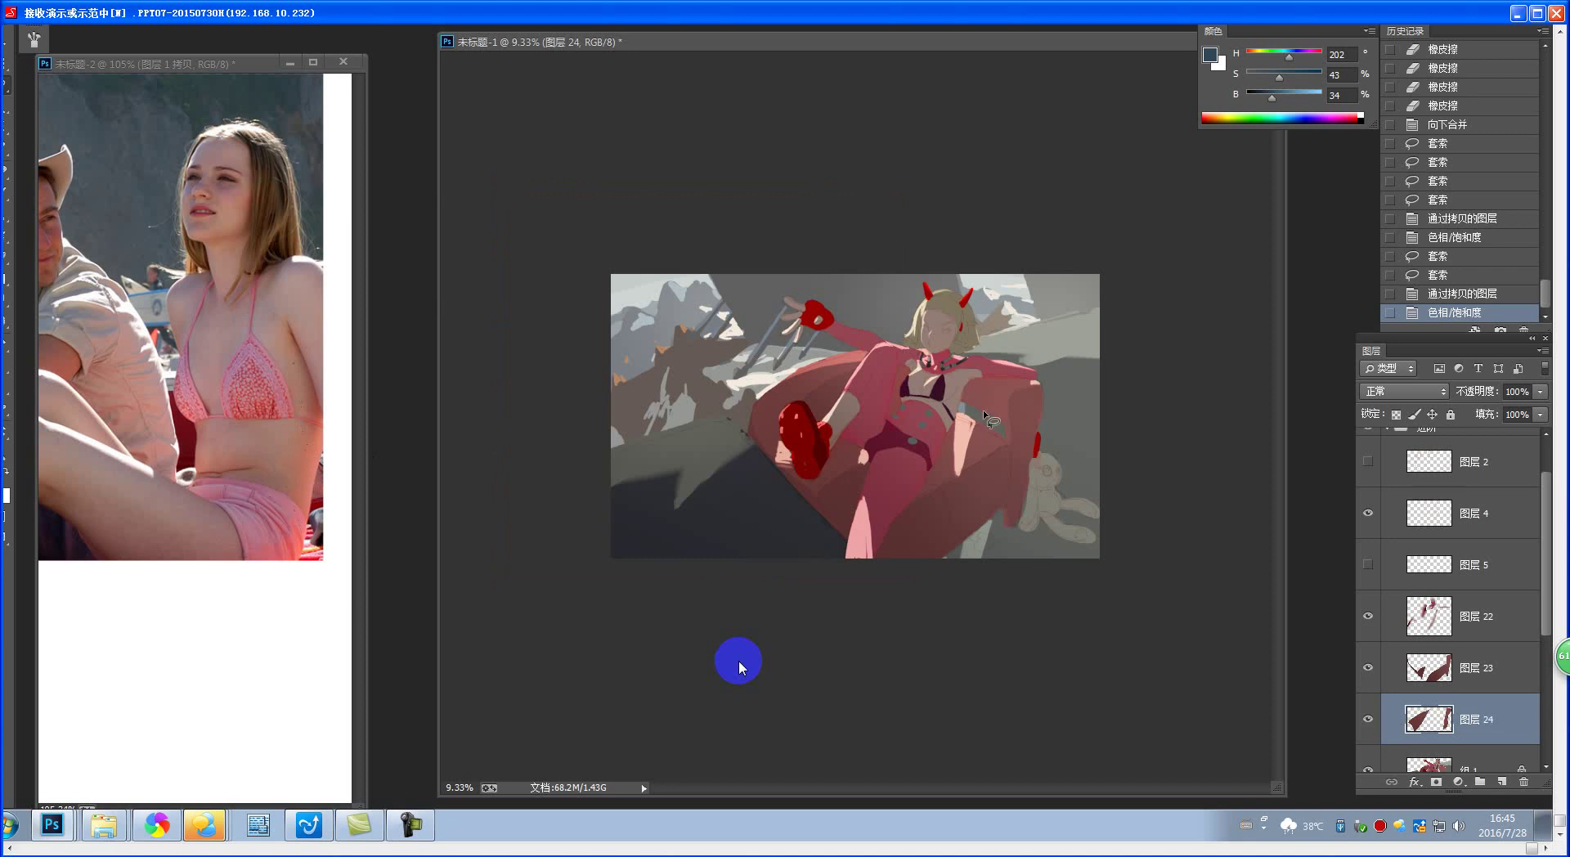
scroll(961, 373, "up", 5)
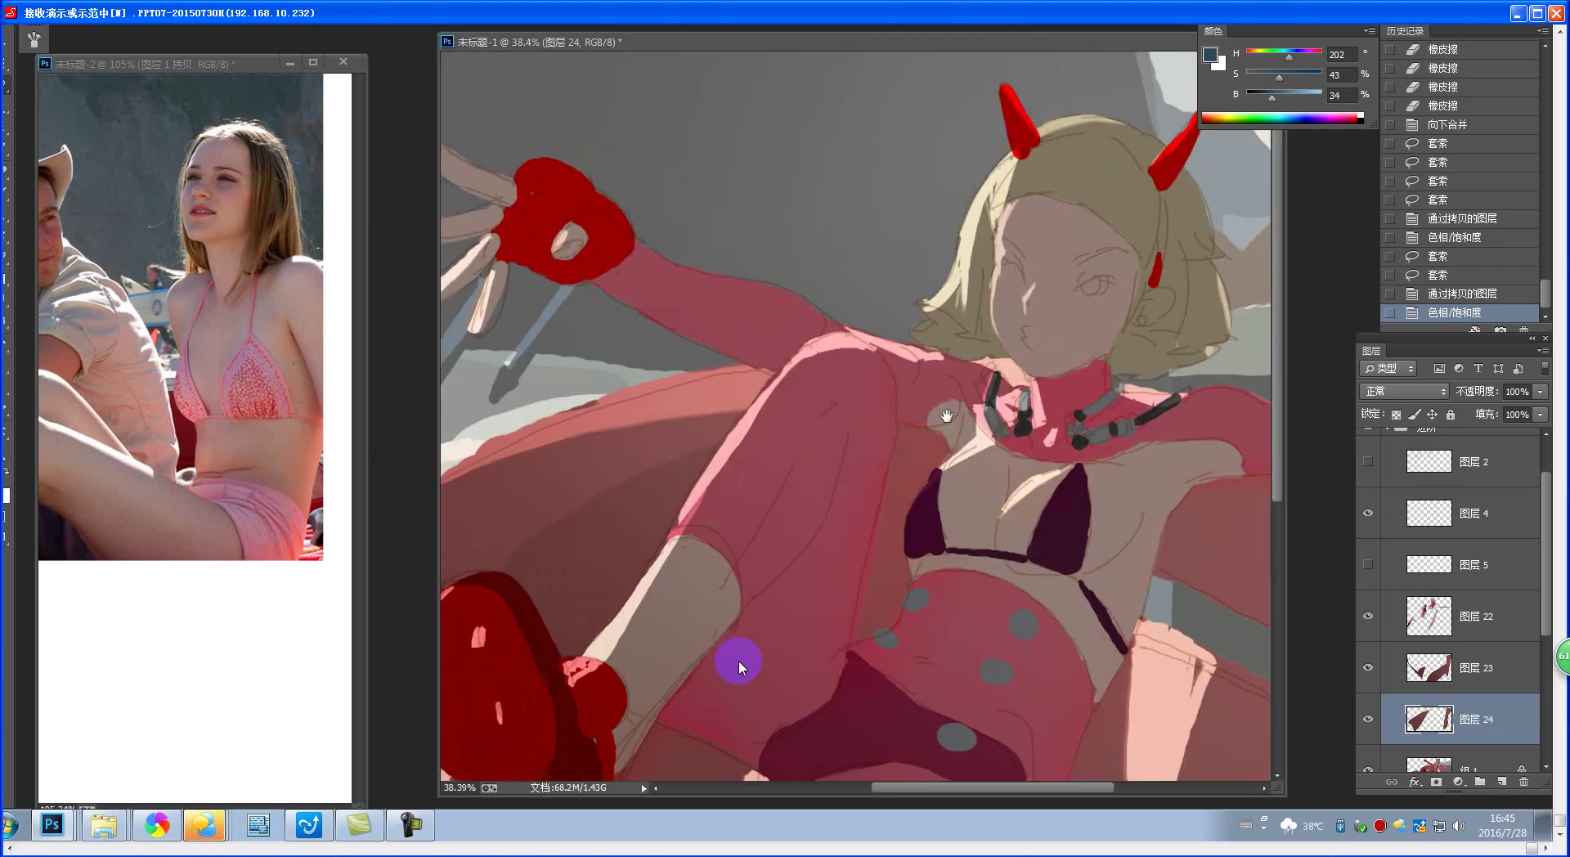
left_click_drag(947, 414, 978, 433)
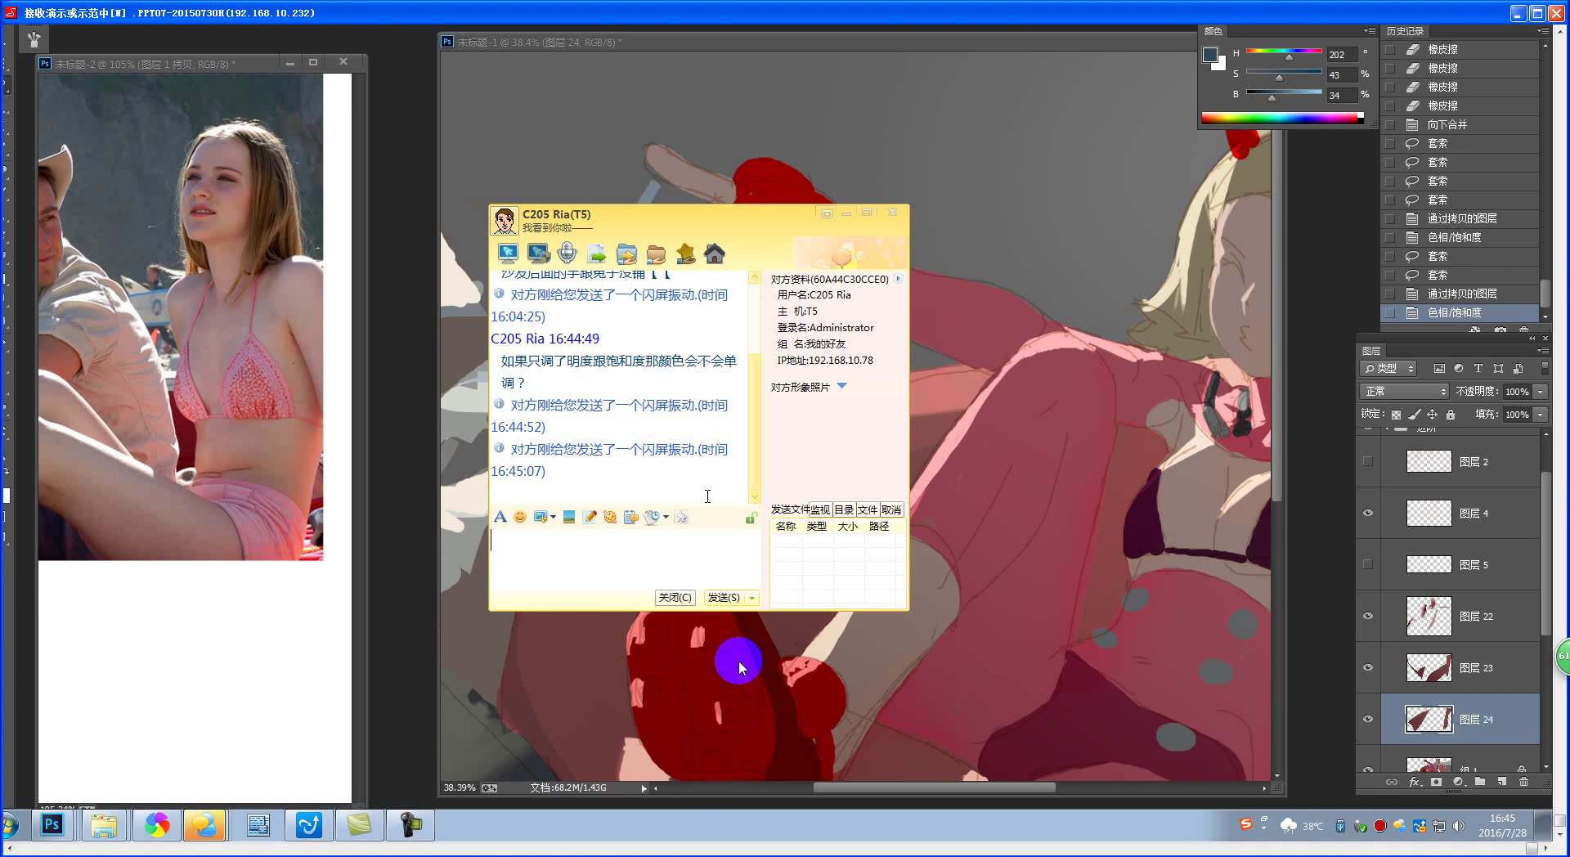
key("Escape")
scroll(739, 660, "down", 3)
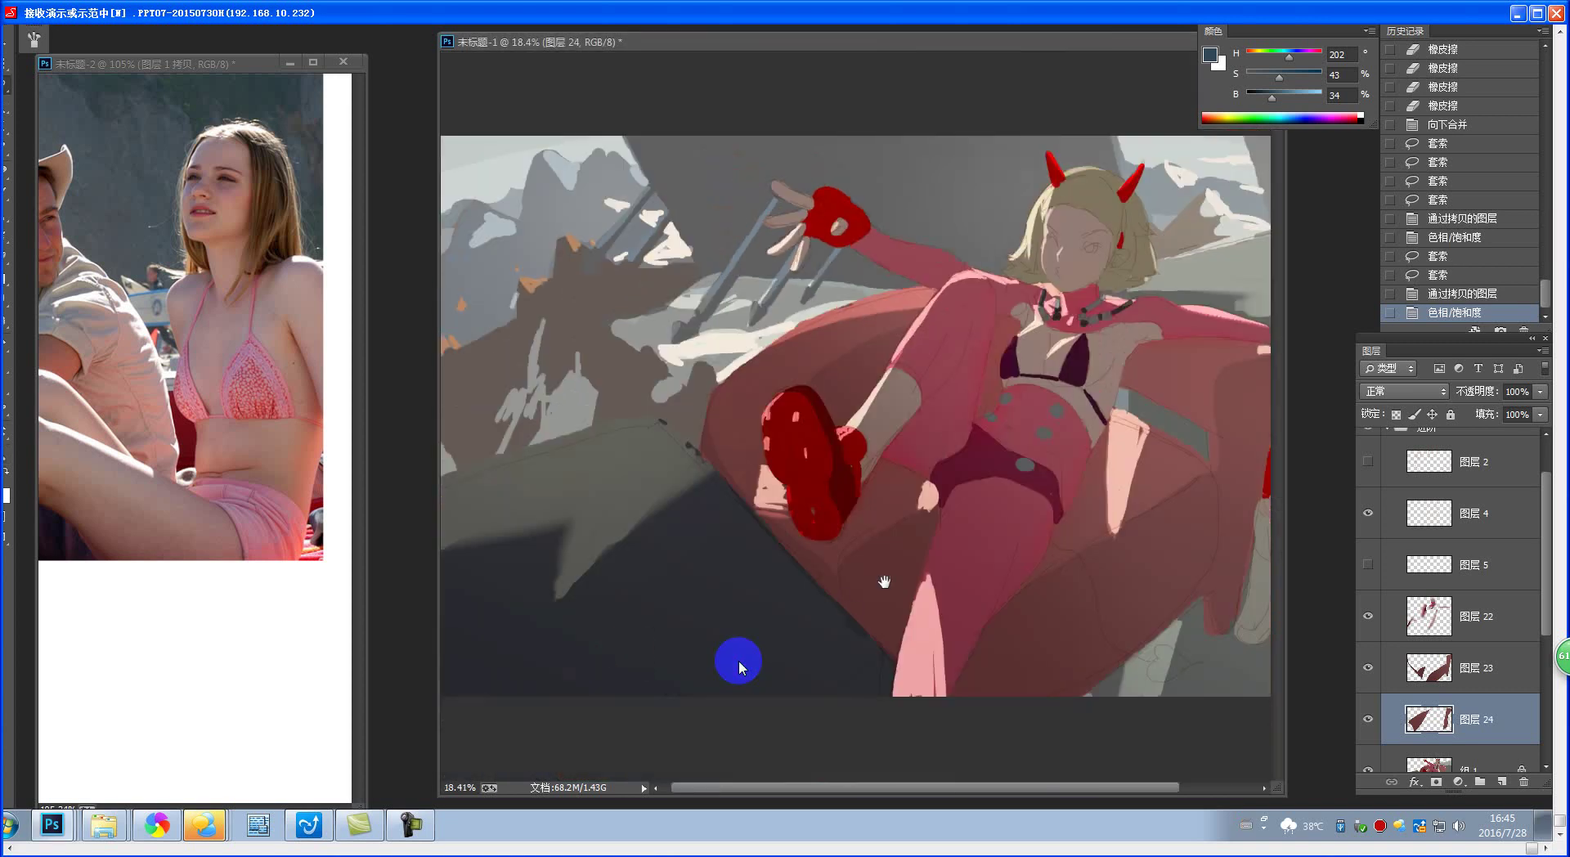
scroll(738, 660, "down", 3)
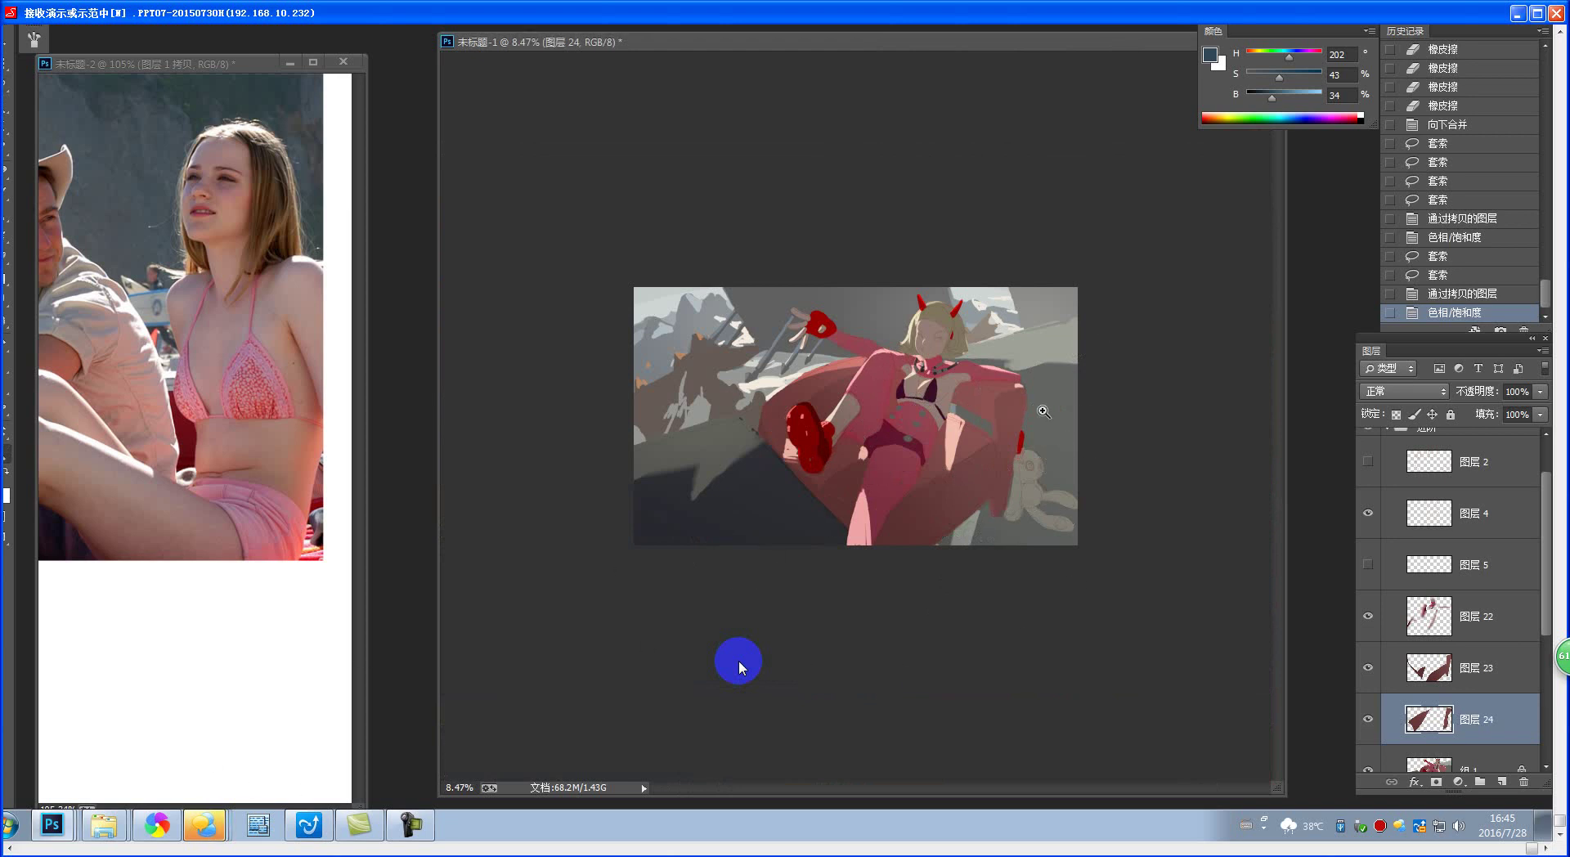
- Paint the character's ear on 组 1 with the shadowed skin tone sampled from the face
left_click(1043, 411)
scroll(1039, 384, "up", 3)
left_click_drag(1014, 458, 1002, 508)
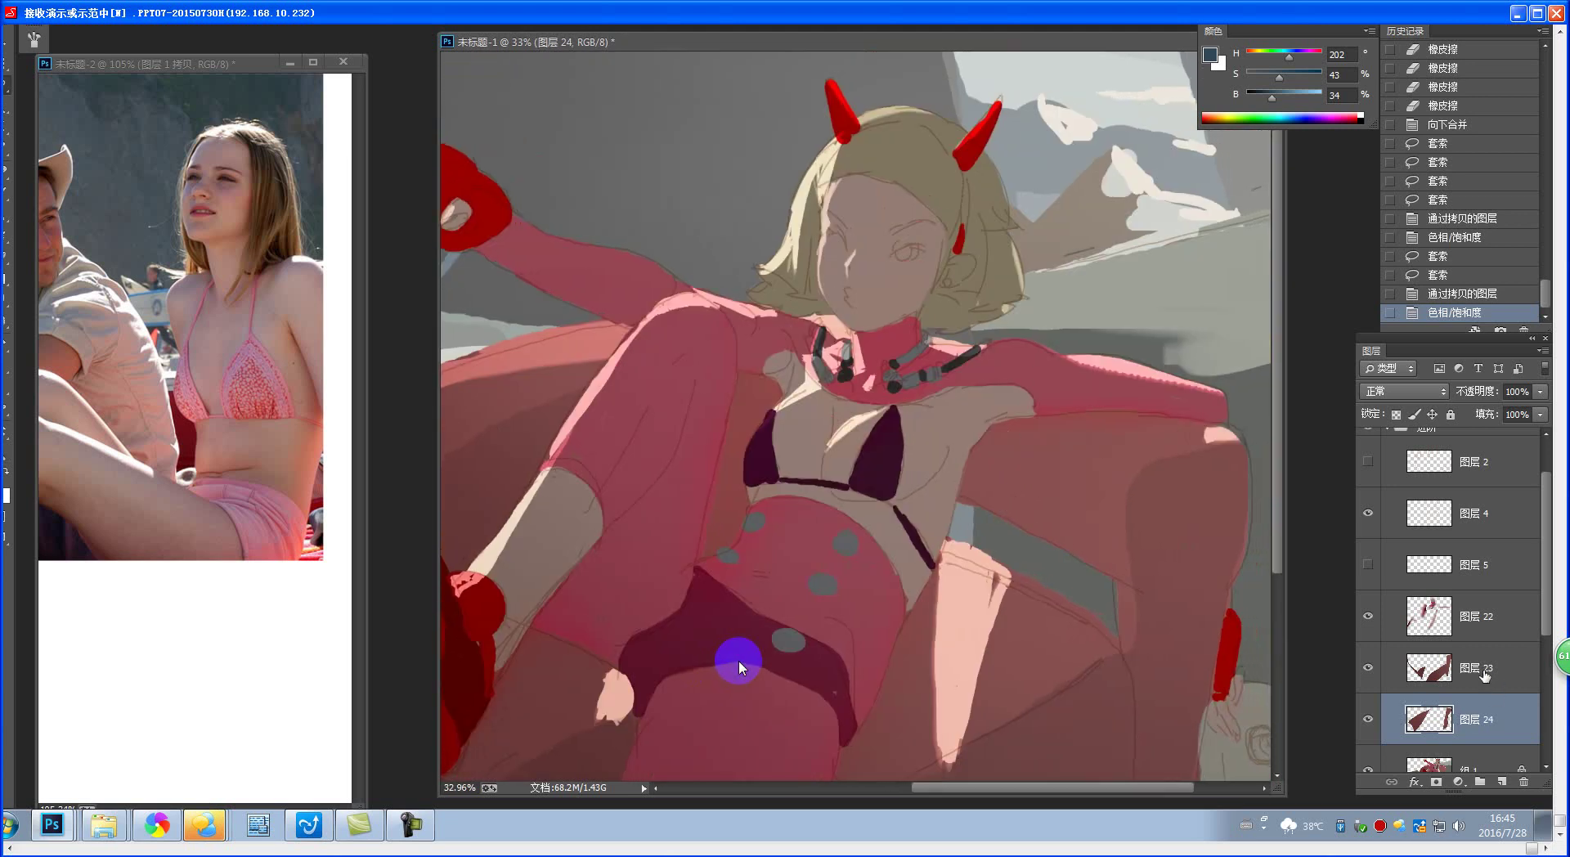
left_click(1497, 766)
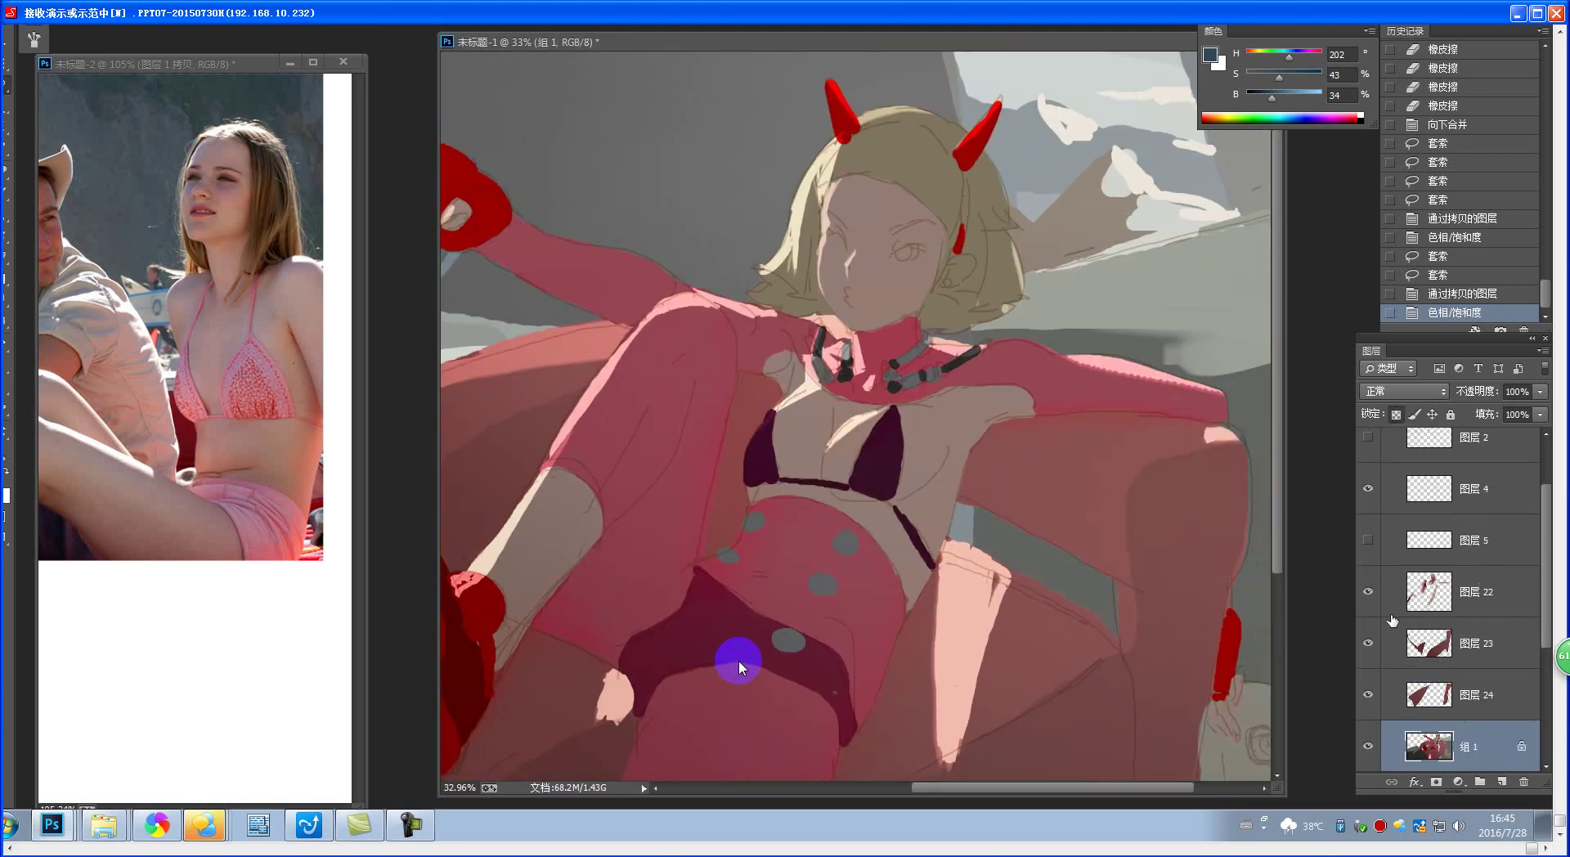
left_click(915, 270, "alt")
right_click(968, 270)
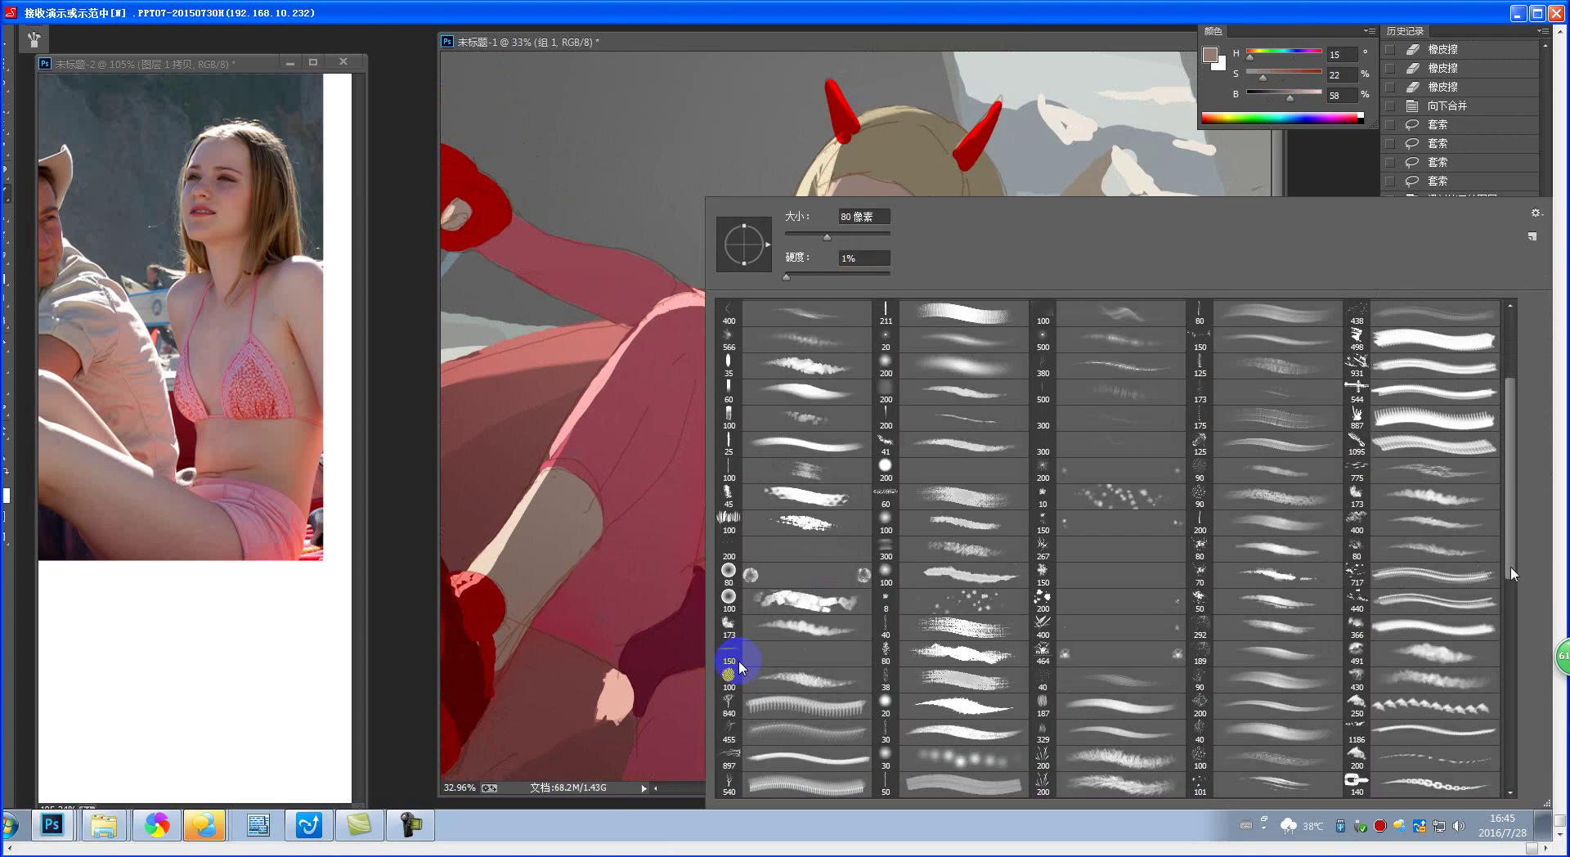
left_click_drag(1510, 566, 1510, 719)
left_click(943, 266)
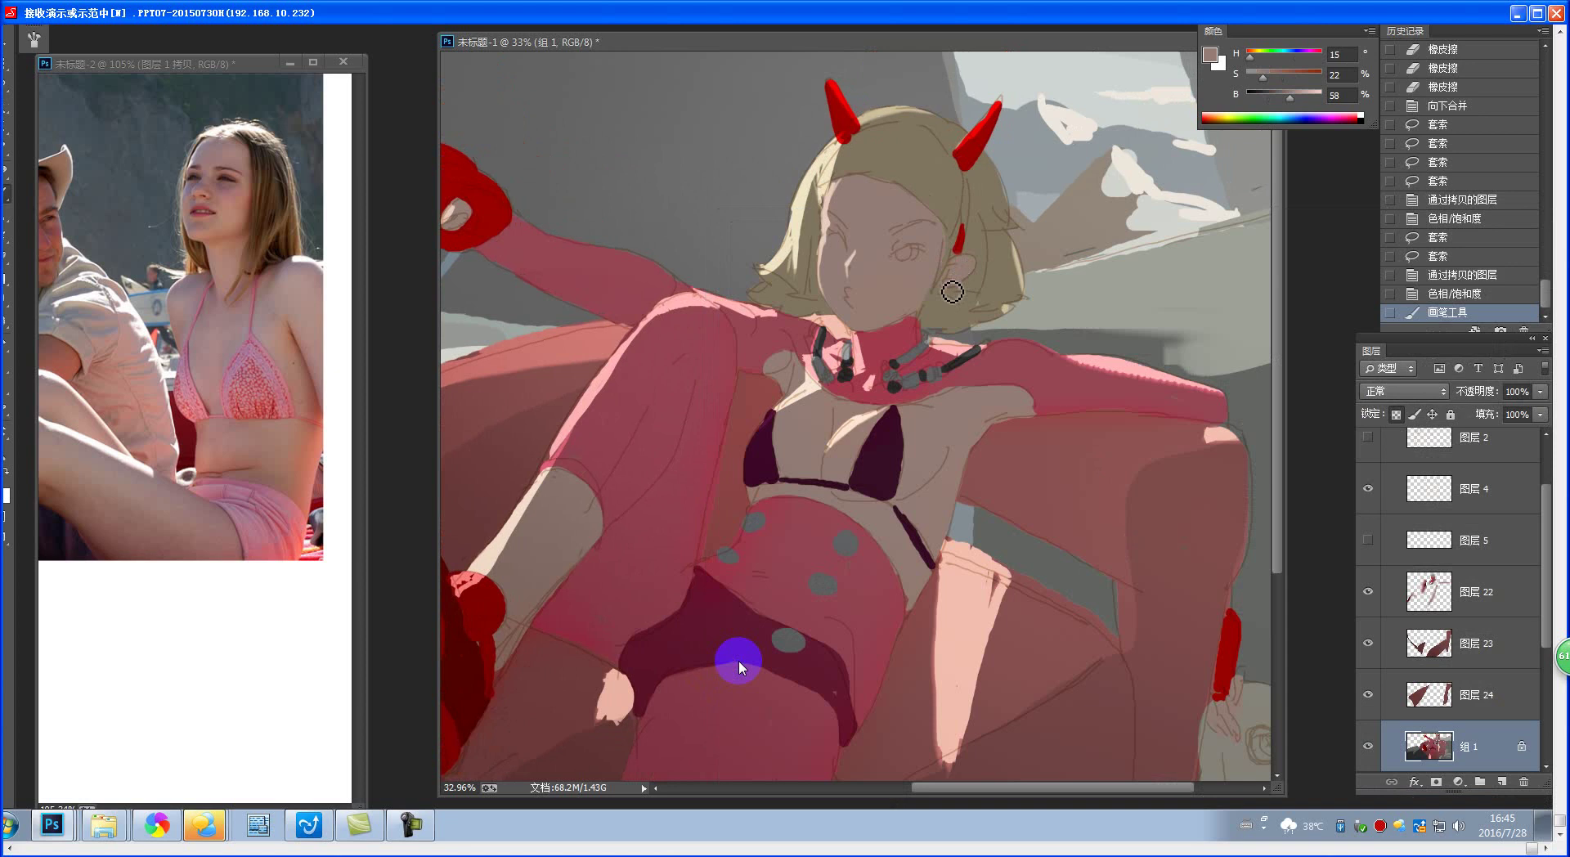
mouse_move(961, 282)
left_mouse_down()
mouse_move(955, 295)
mouse_move(965, 285)
left_mouse_up()
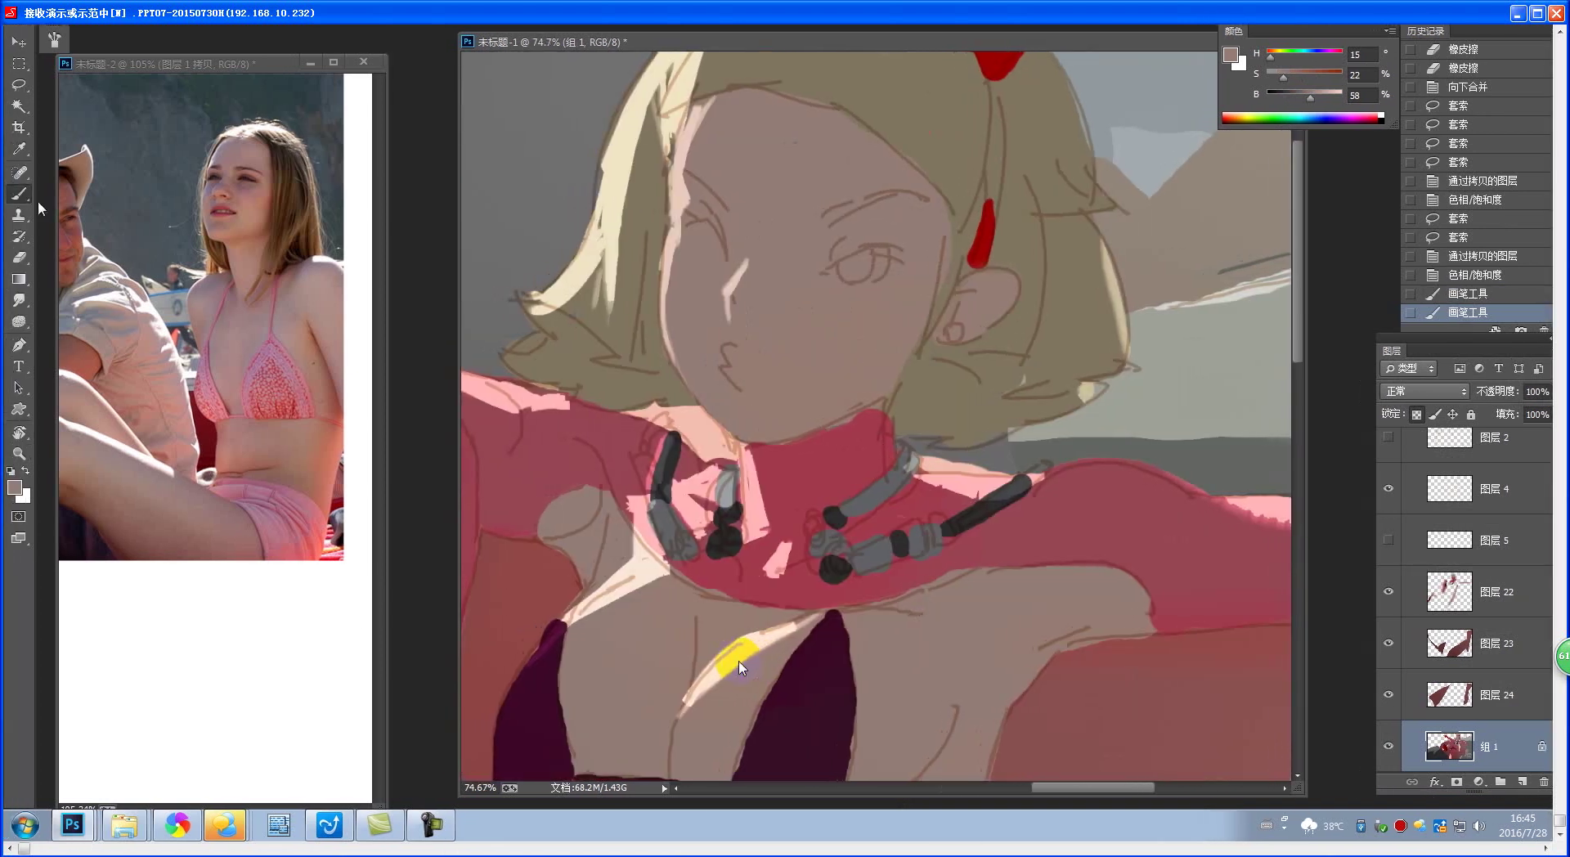
- Sample a greyish violet (H 247, S 12, B 55) from 火女.psd and paint the open eye's iris with it on 组 1
key("ctrl+Tab")
key("z")
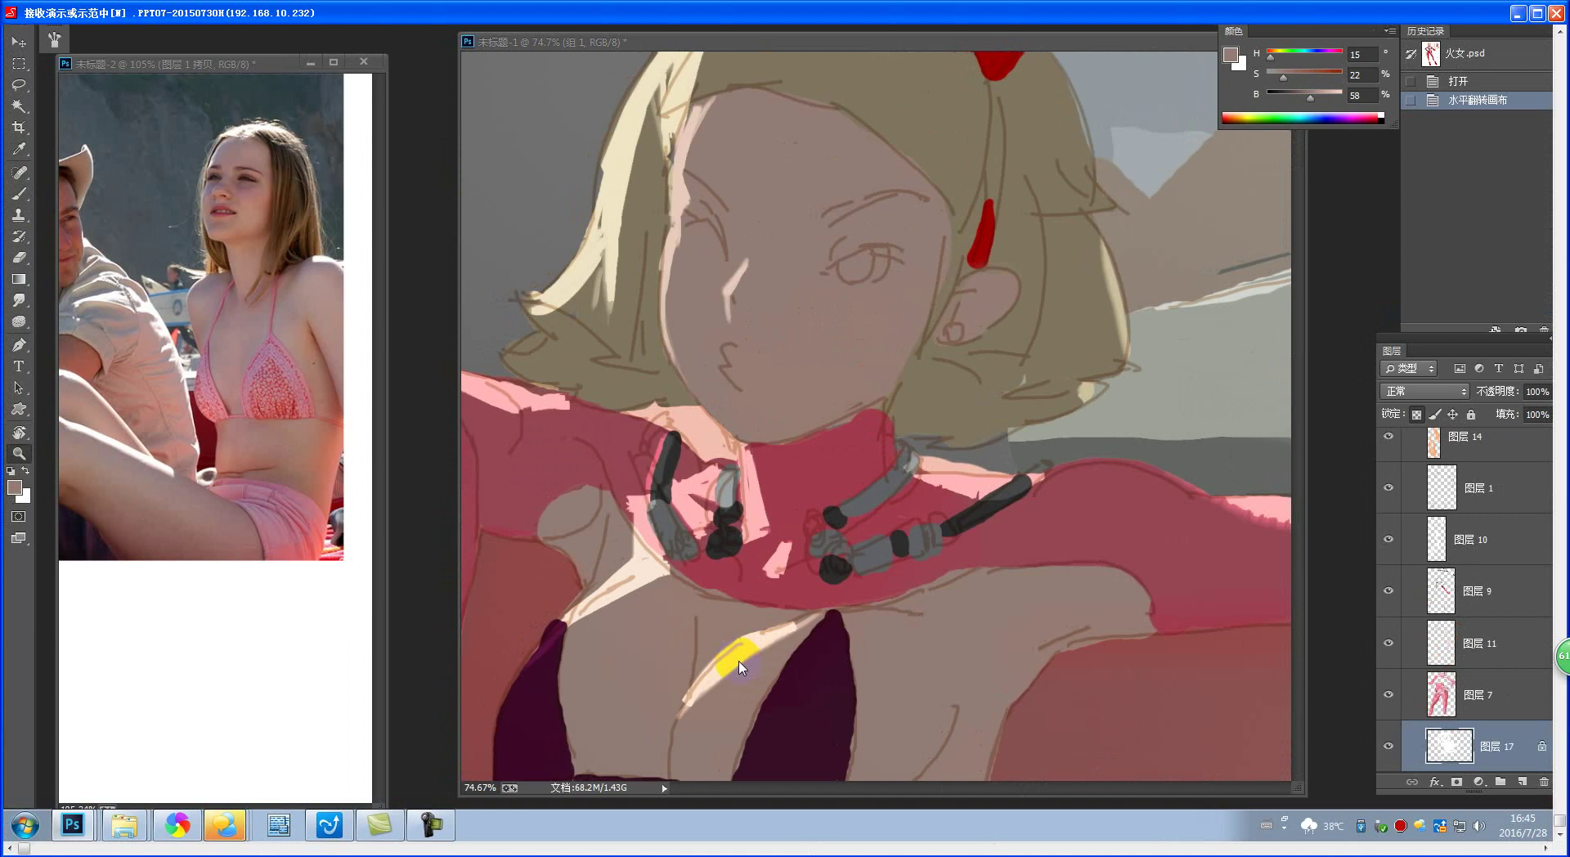
key("b")
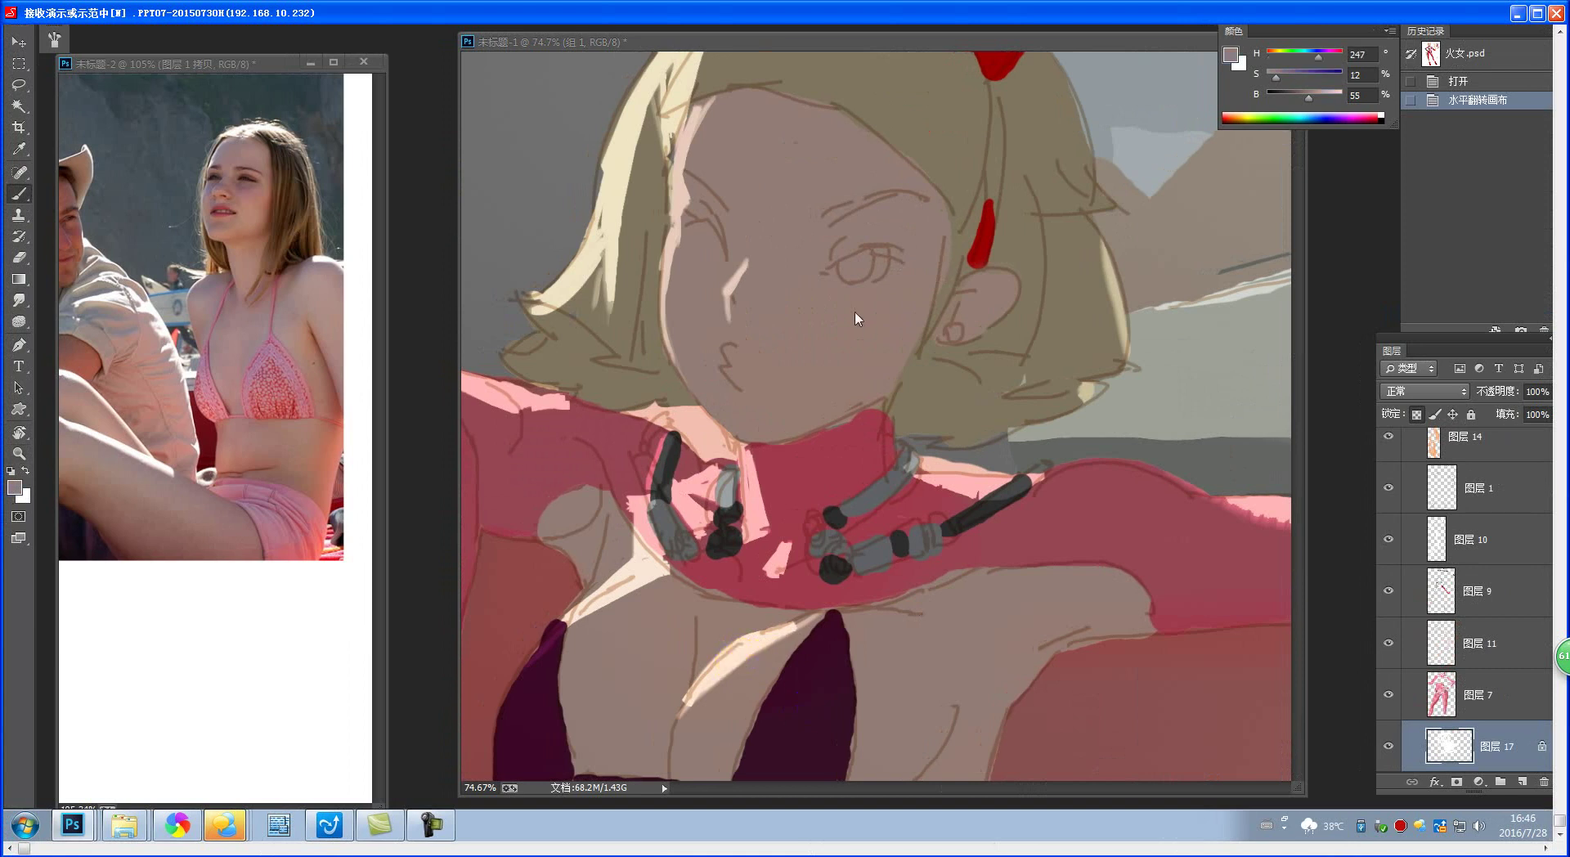
key("ctrl+Tab")
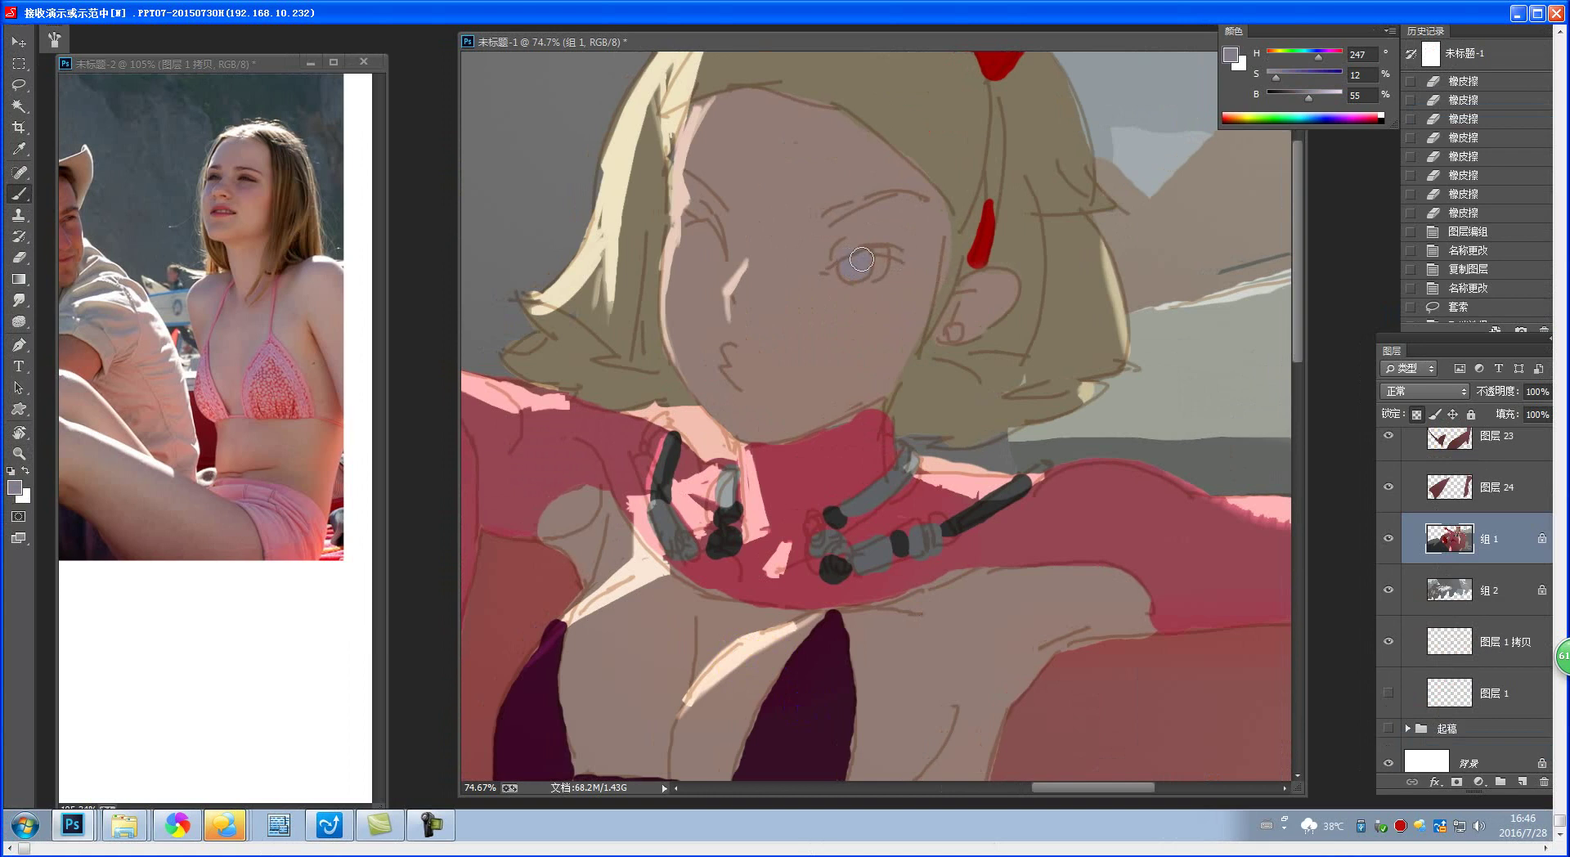
left_click_drag(815, 304, 773, 402)
- Paint both eyebrows with the muted olive hair shadow color (H 41, S 24, B 50)
left_click(879, 225, "alt")
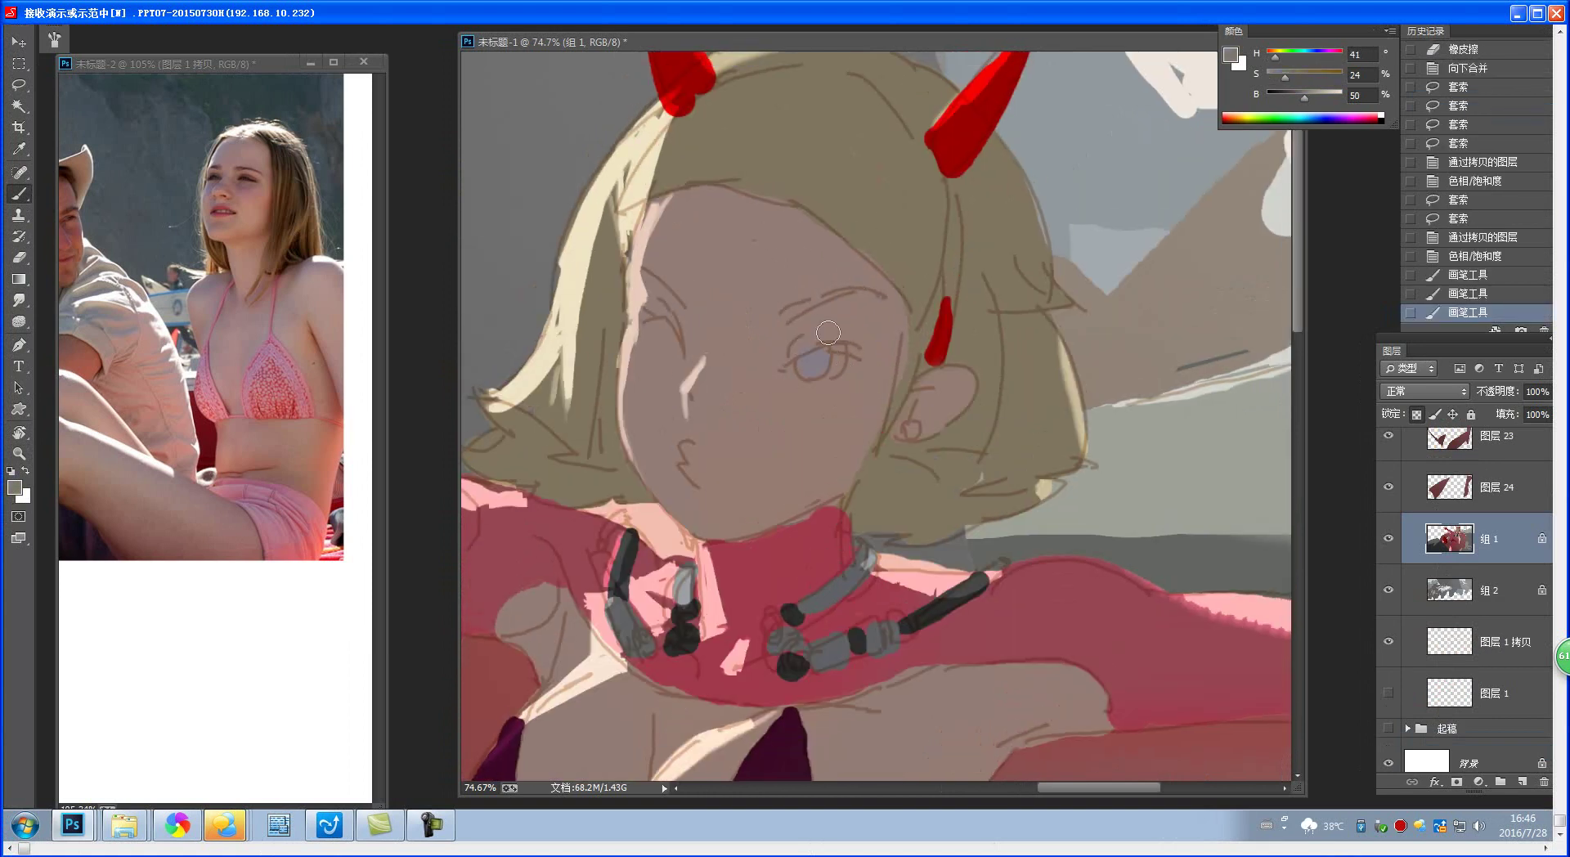
left_click_drag(792, 314, 883, 296)
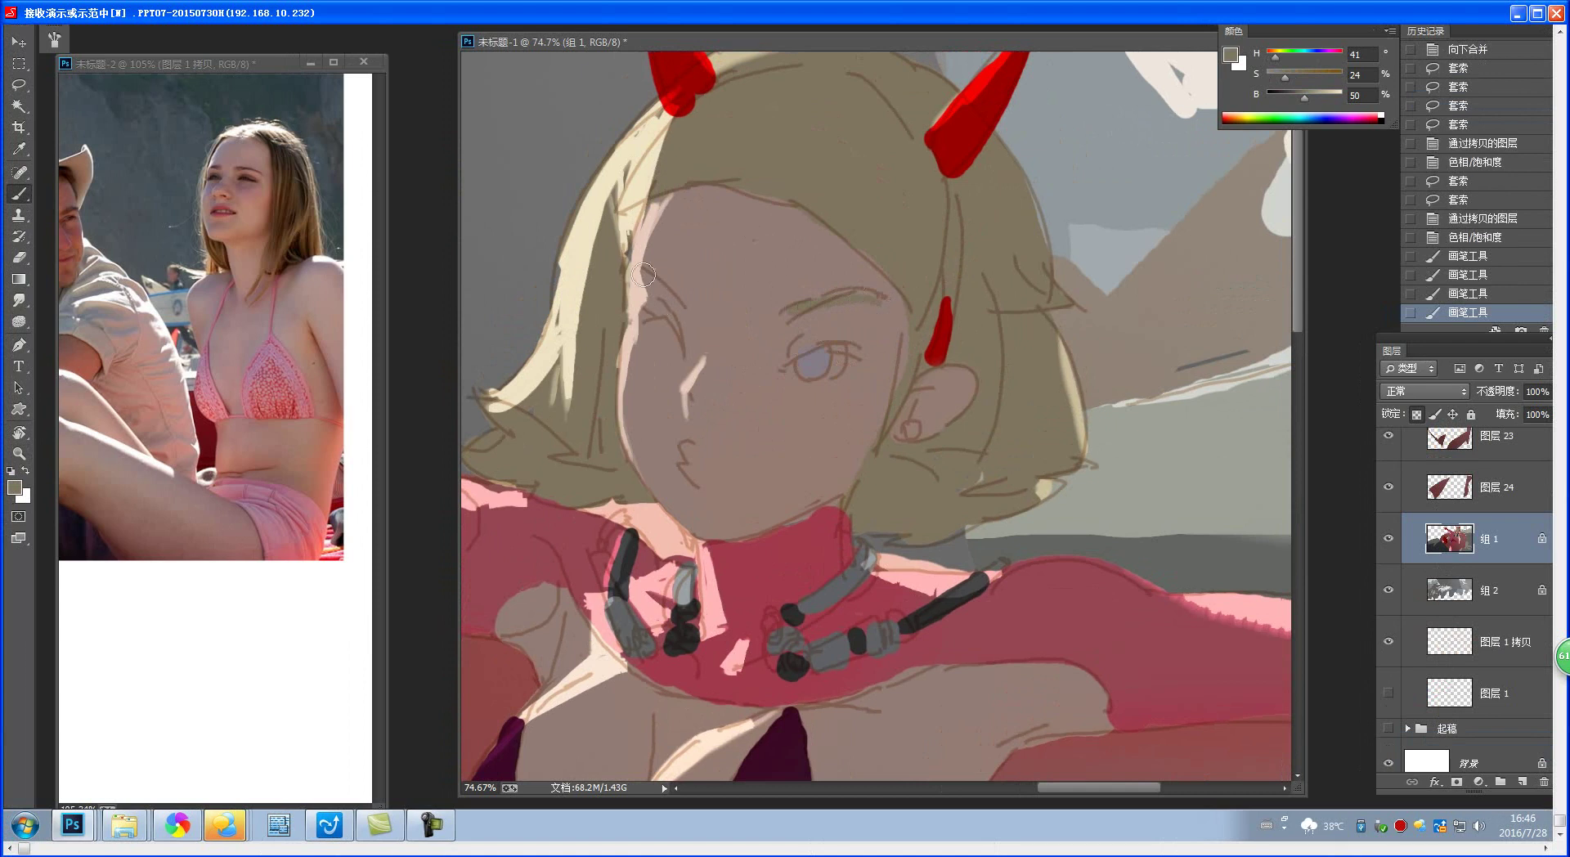
left_click_drag(654, 278, 693, 317)
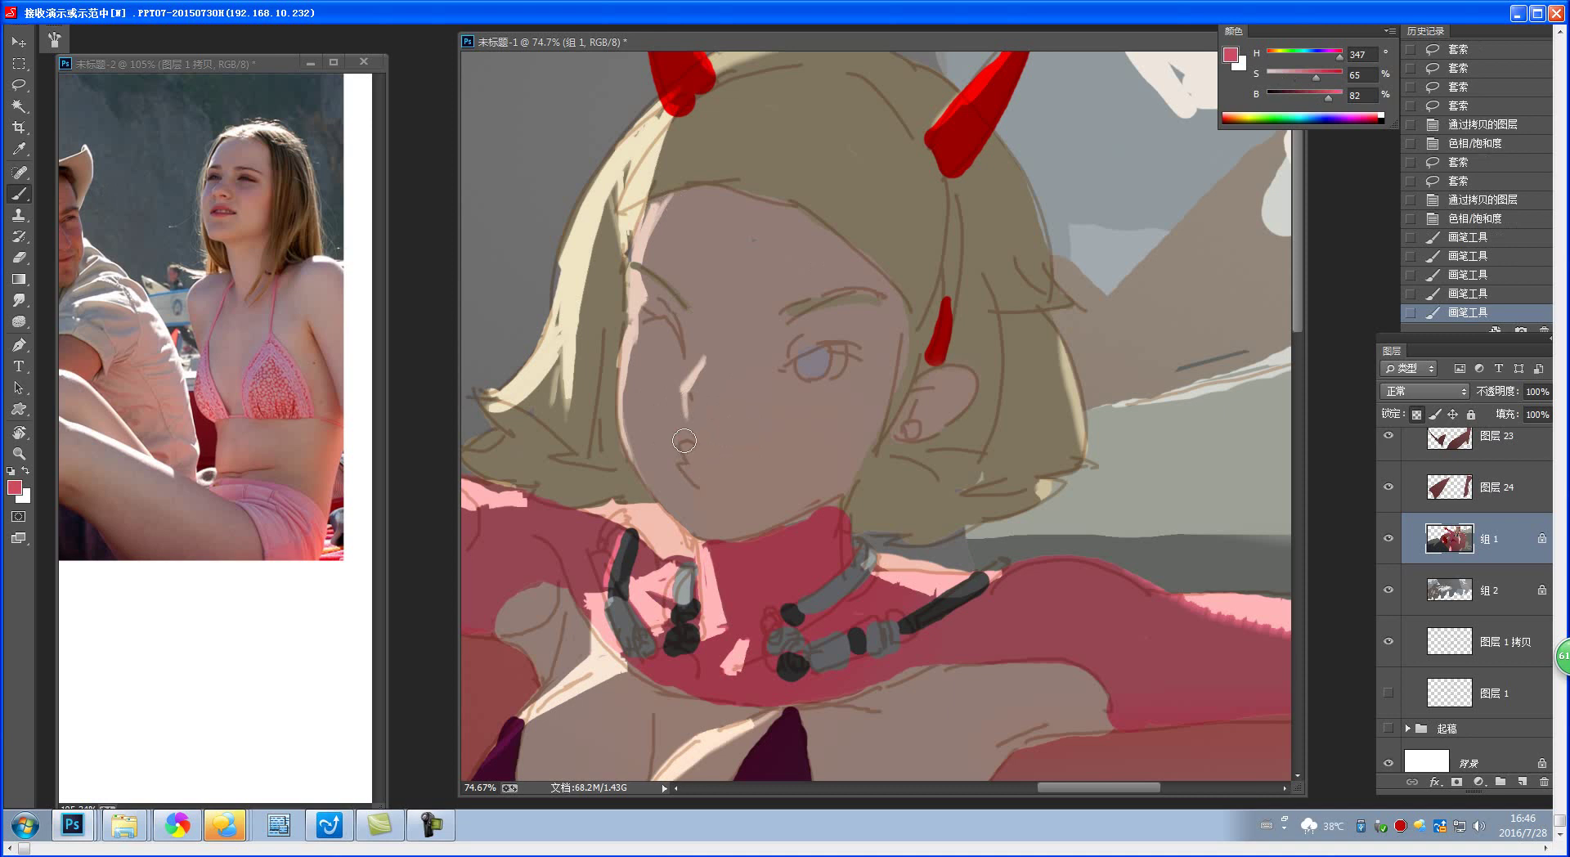
- Try painting the lips in saturated pink (H 347, S 65, B 82) on 组 1, and undo the strokes
left_click_drag(698, 458, 687, 471)
left_click(701, 479)
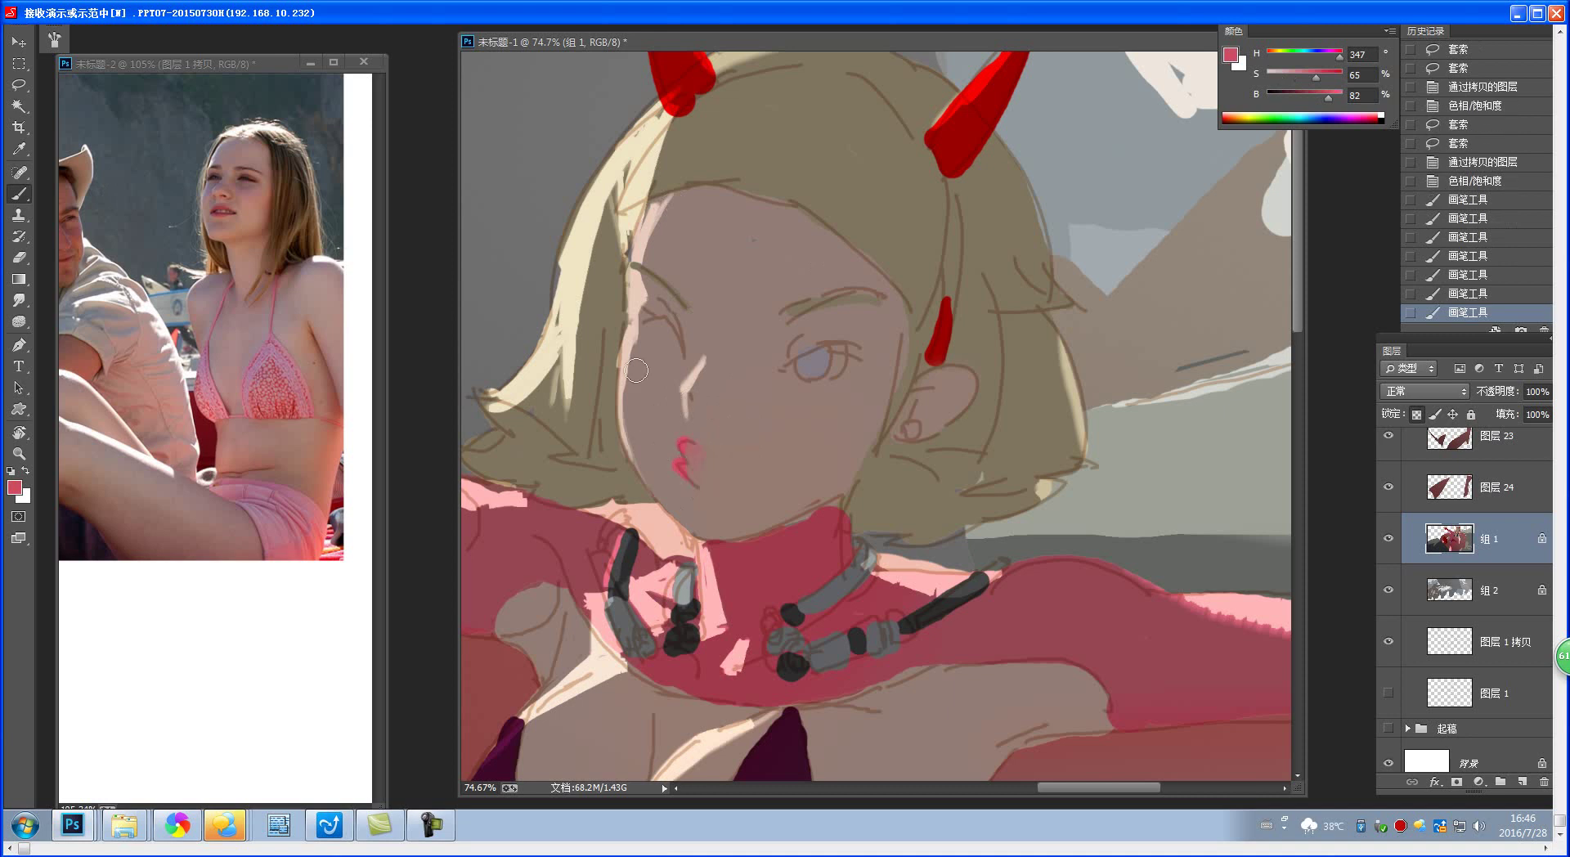
key("ctrl+alt+z")
key("ctrl+alt+z")
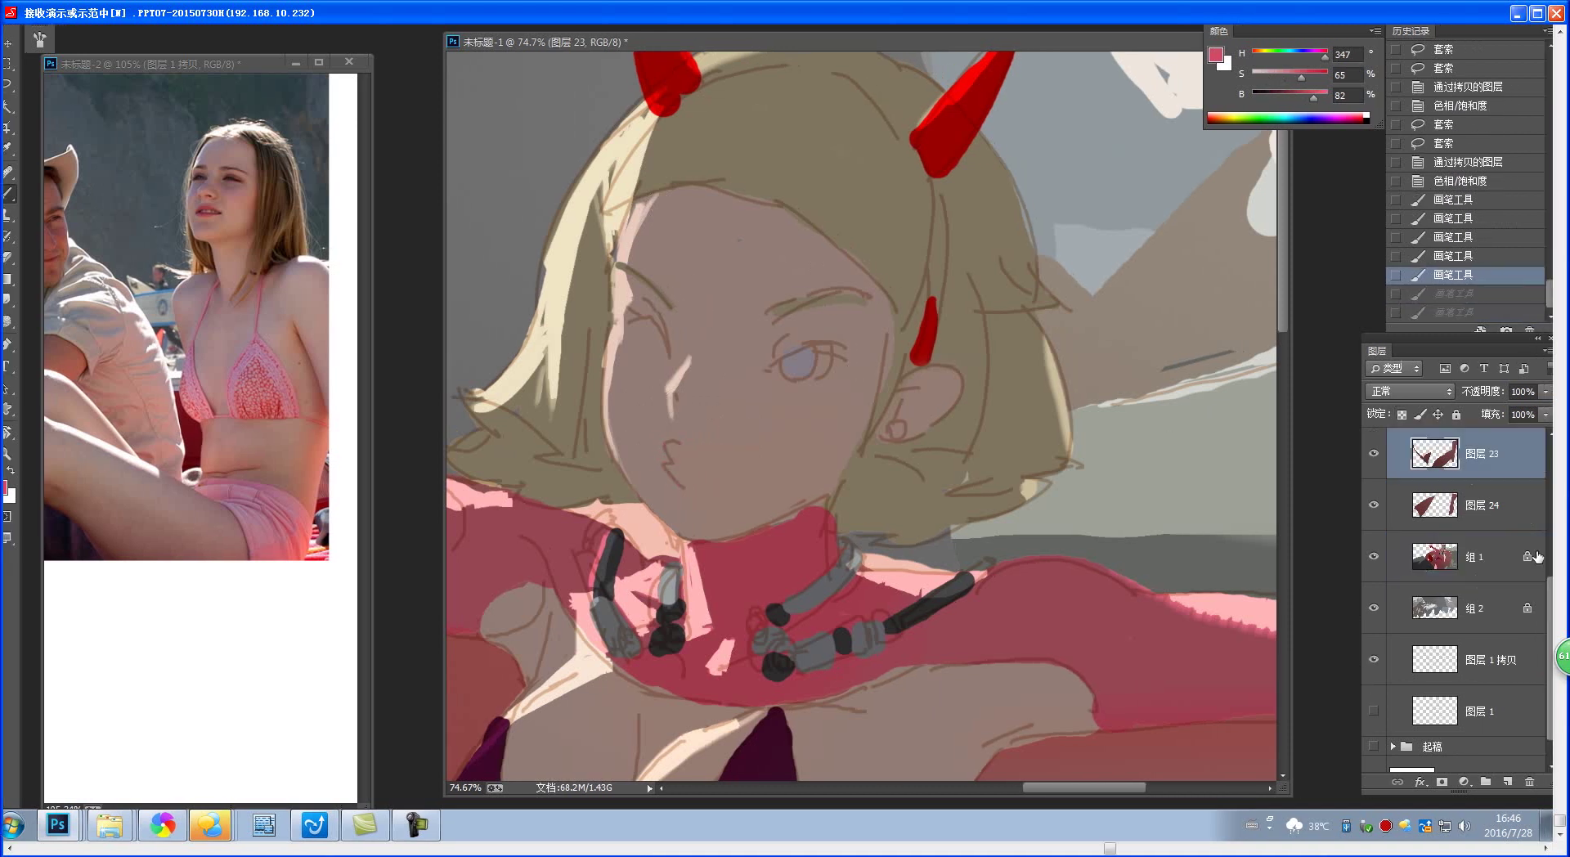
- Merge 图层 22, 图层 23, 图层 24 and 组 1 into one layer
left_click_drag(1549, 578, 1548, 517)
left_click(1507, 554)
left_click(1476, 708, "shift")
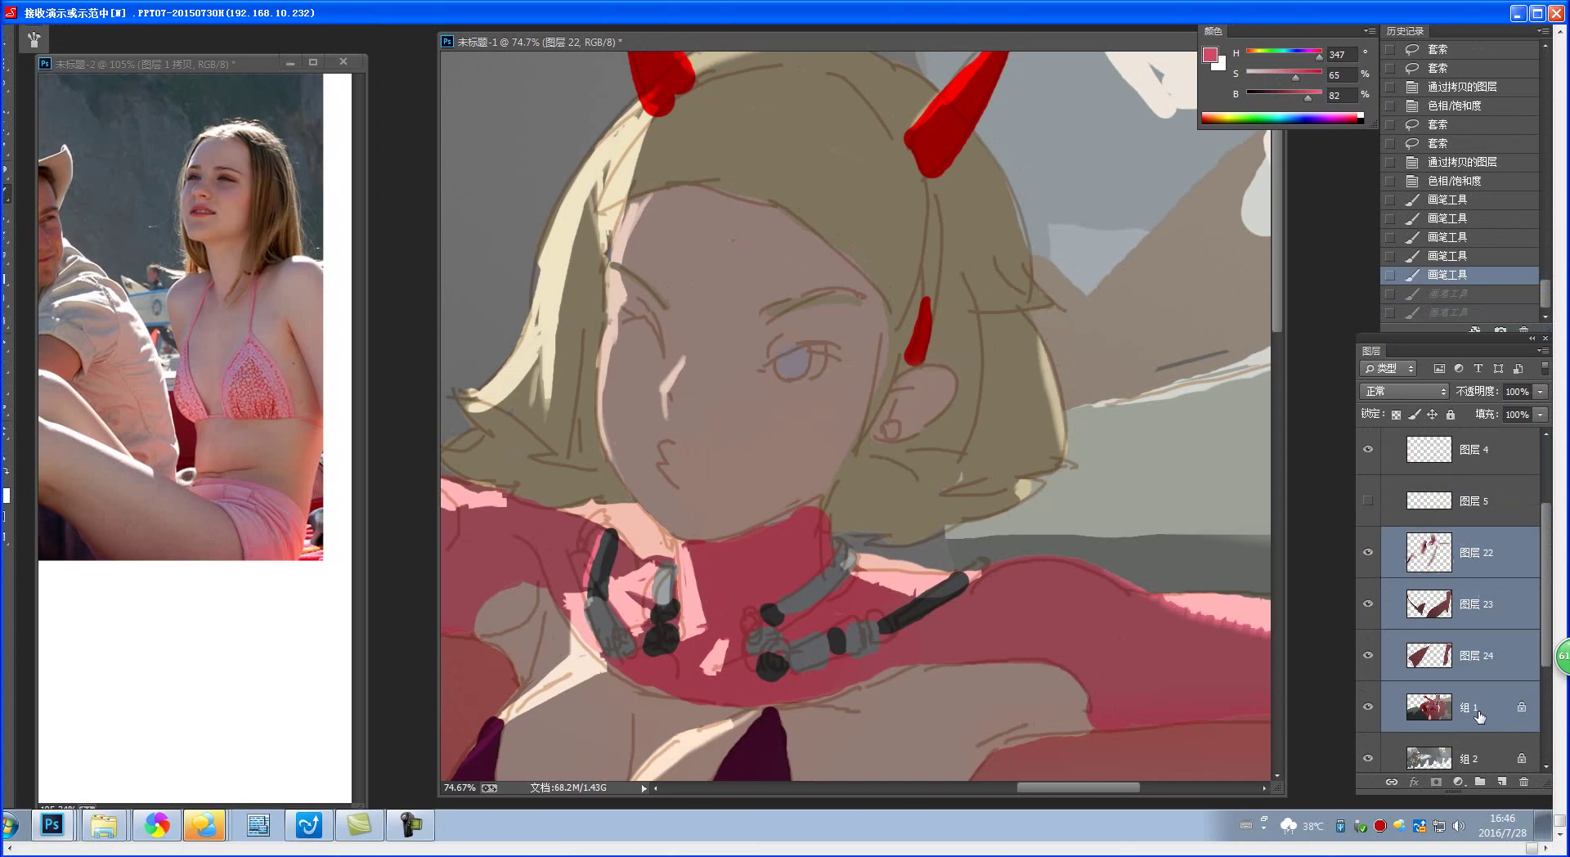
key("ctrl+e")
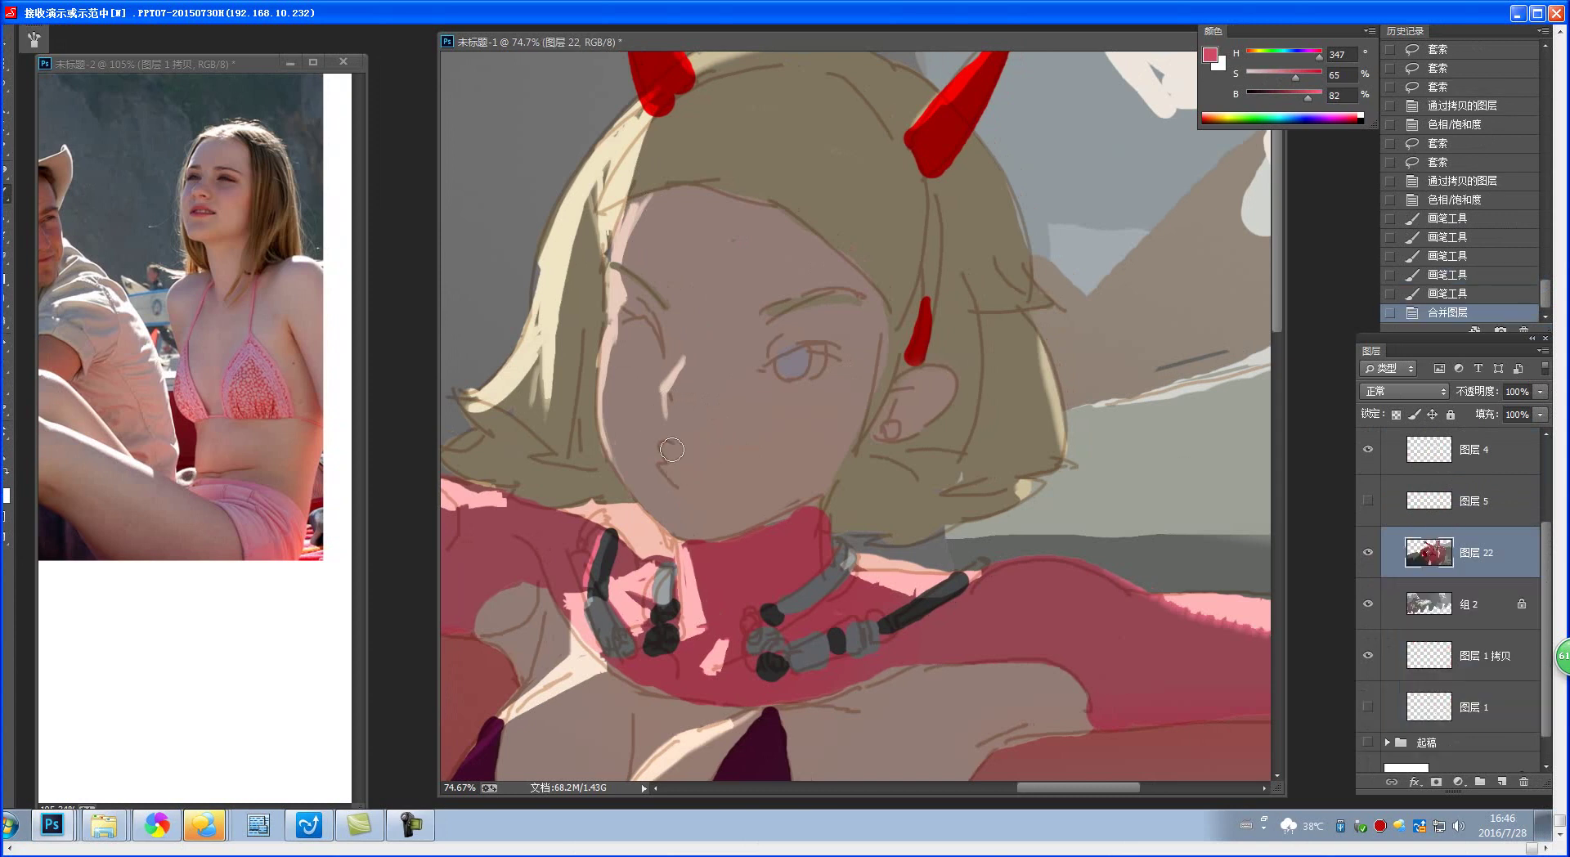
- Paint the lips on the merged 图层 22 in saturated pink and a darker red (H 349, S 66, B 64) sampled from the collar
left_click_drag(672, 449, 683, 474)
left_click(762, 558, "alt")
scroll(705, 579, "down", 1)
scroll(706, 579, "down", 4)
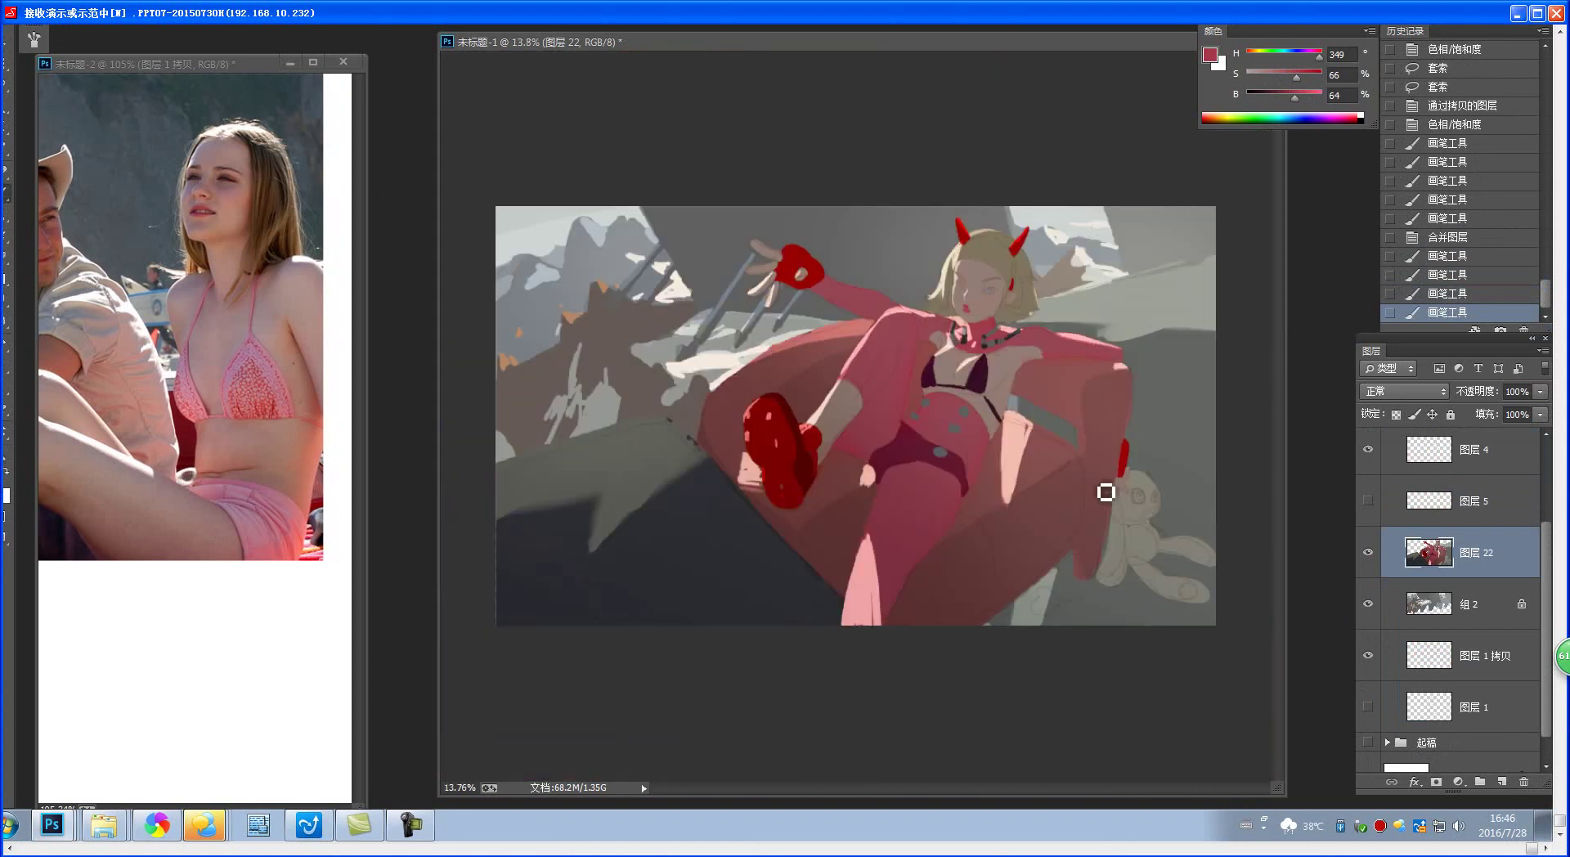
scroll(1028, 310, "up", 3)
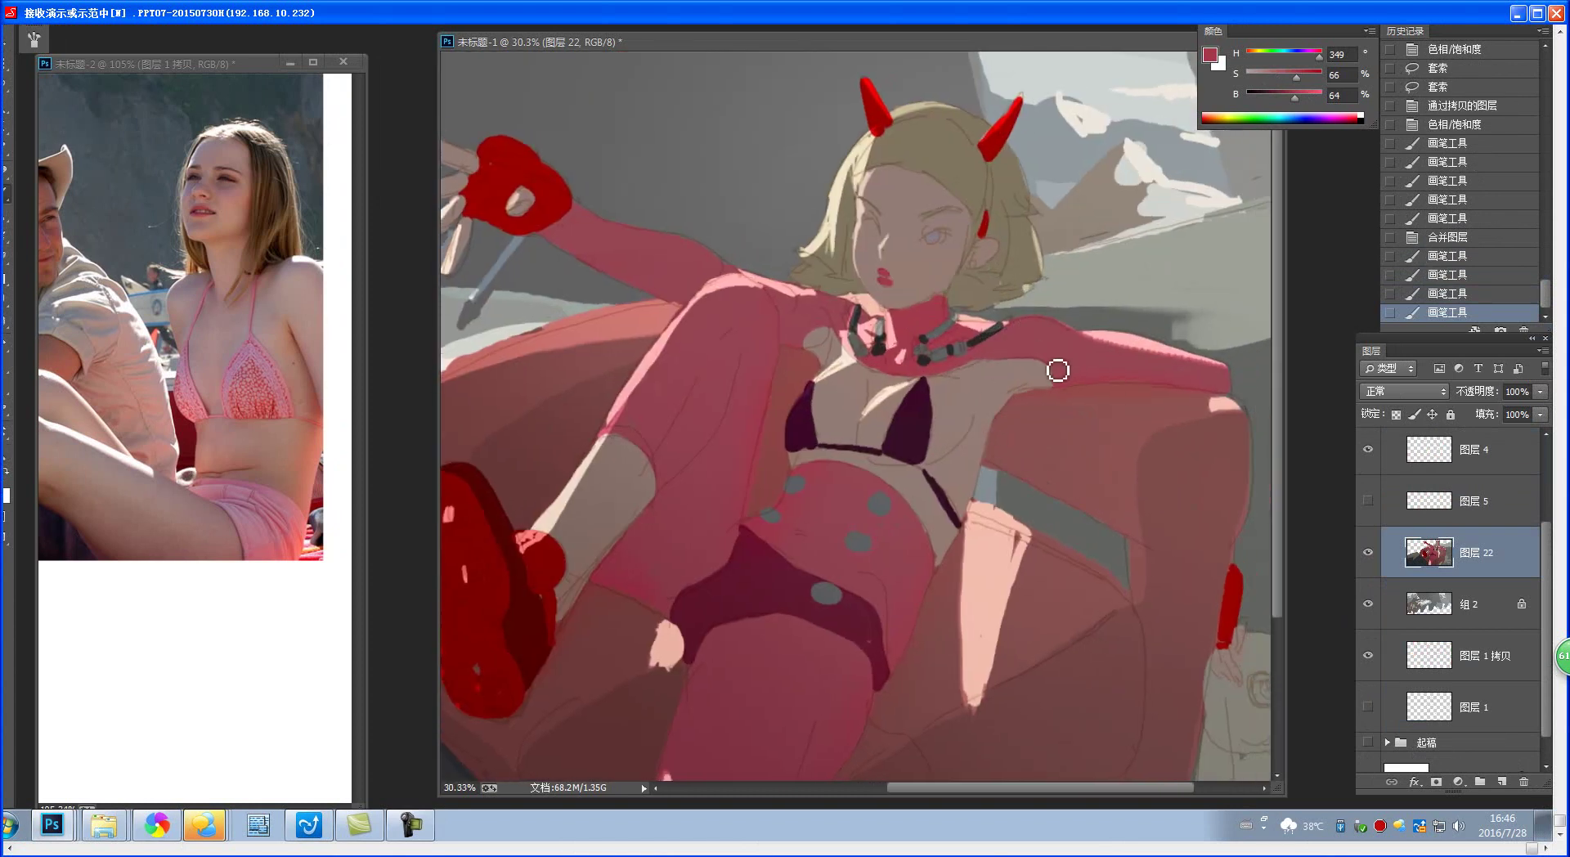
scroll(1058, 366, "down", 2)
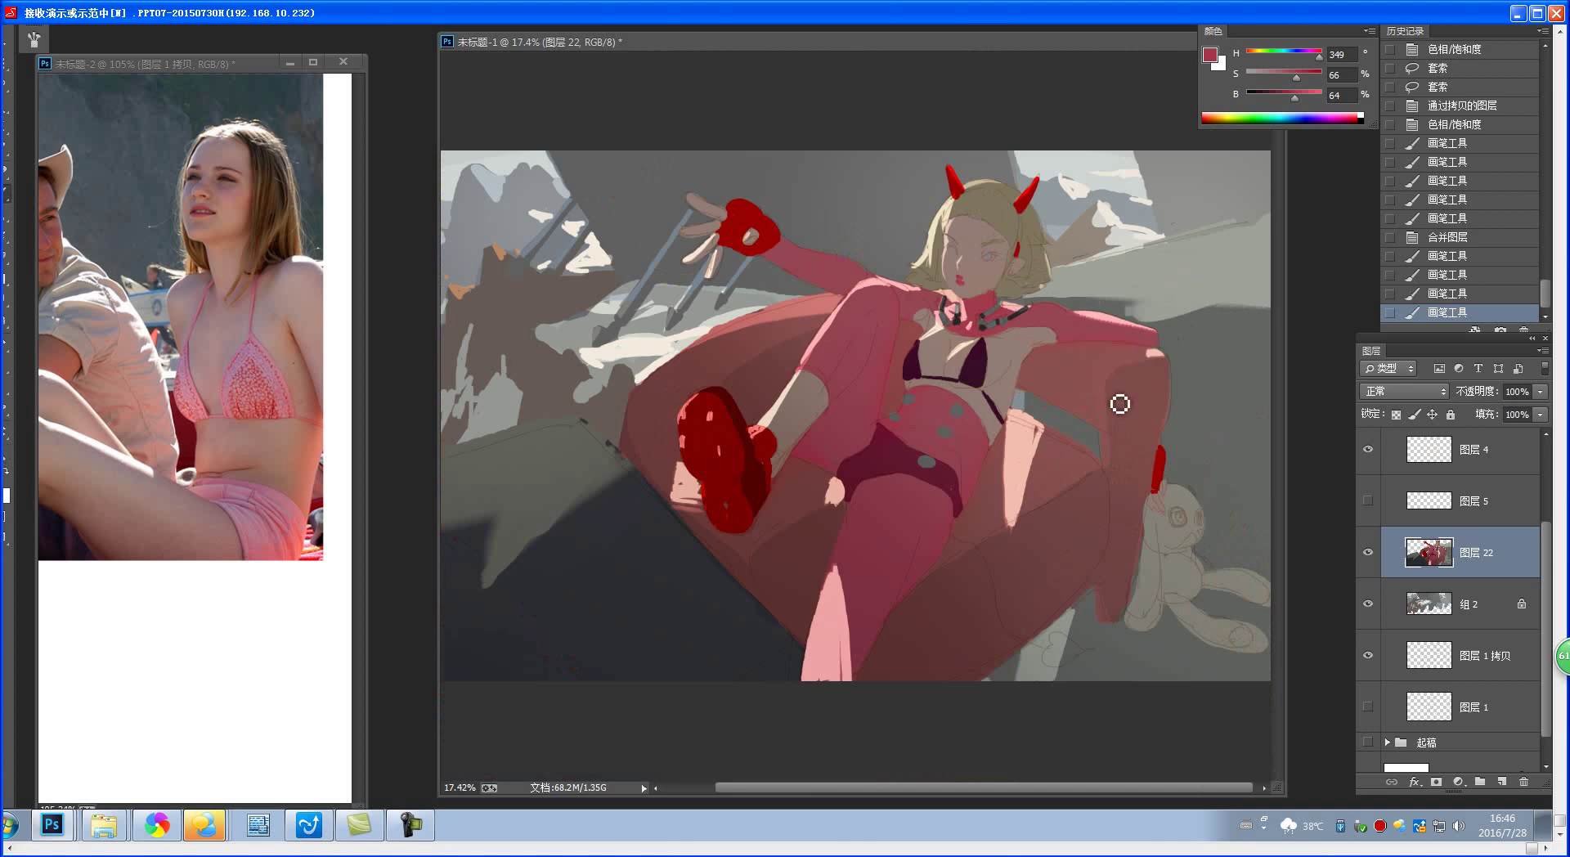
- Examine the whole composition and the figure at several magnifications to judge the overall light, shadow and color
scroll(1093, 344, "up", 1)
scroll(1093, 344, "up", 2)
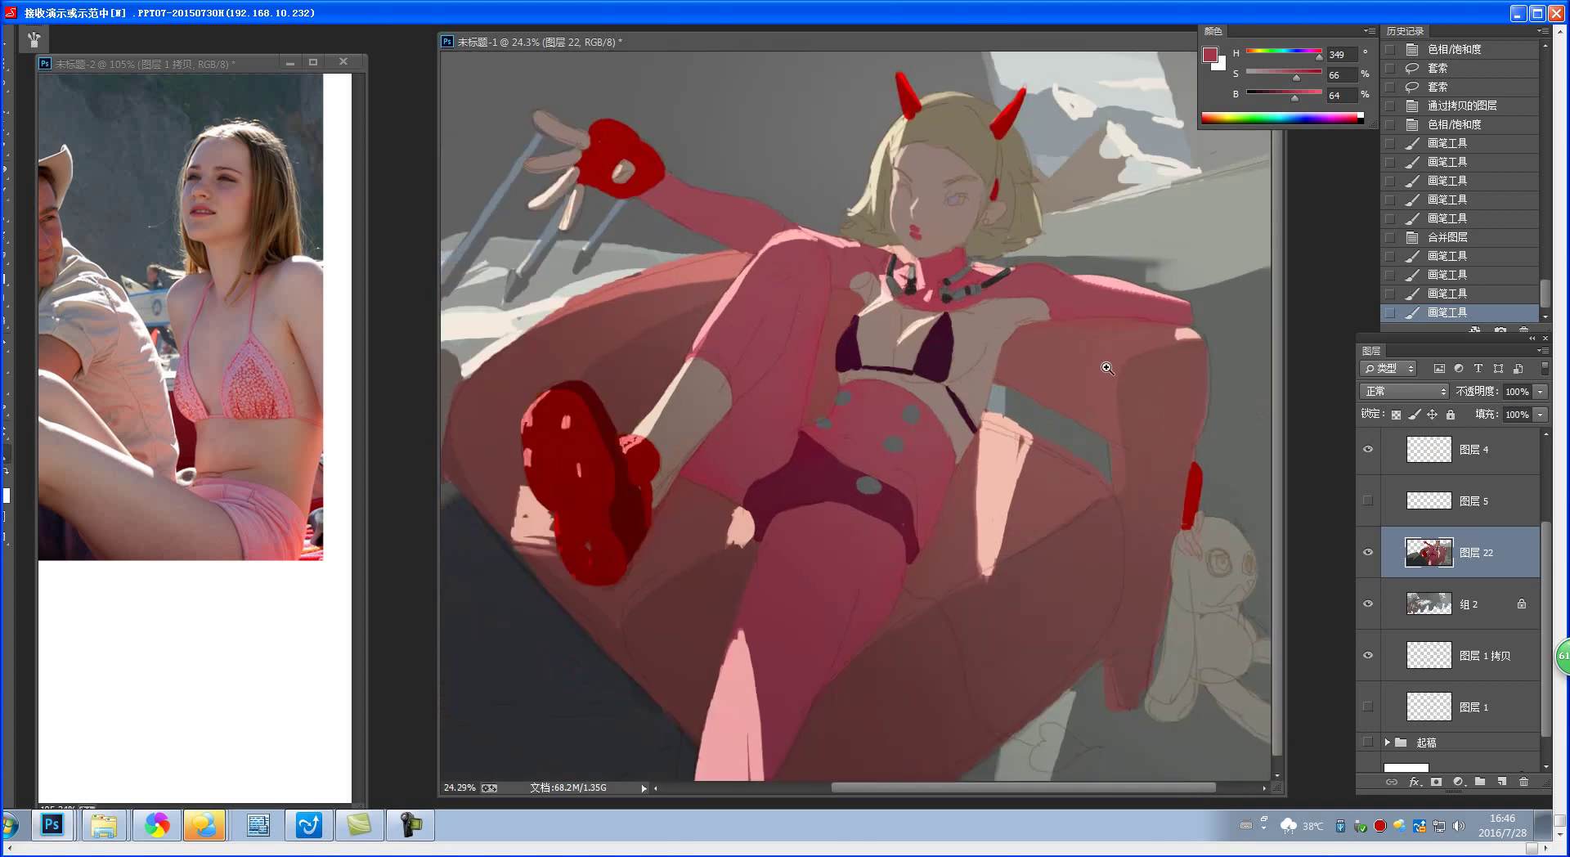
scroll(1127, 388, "down", 2)
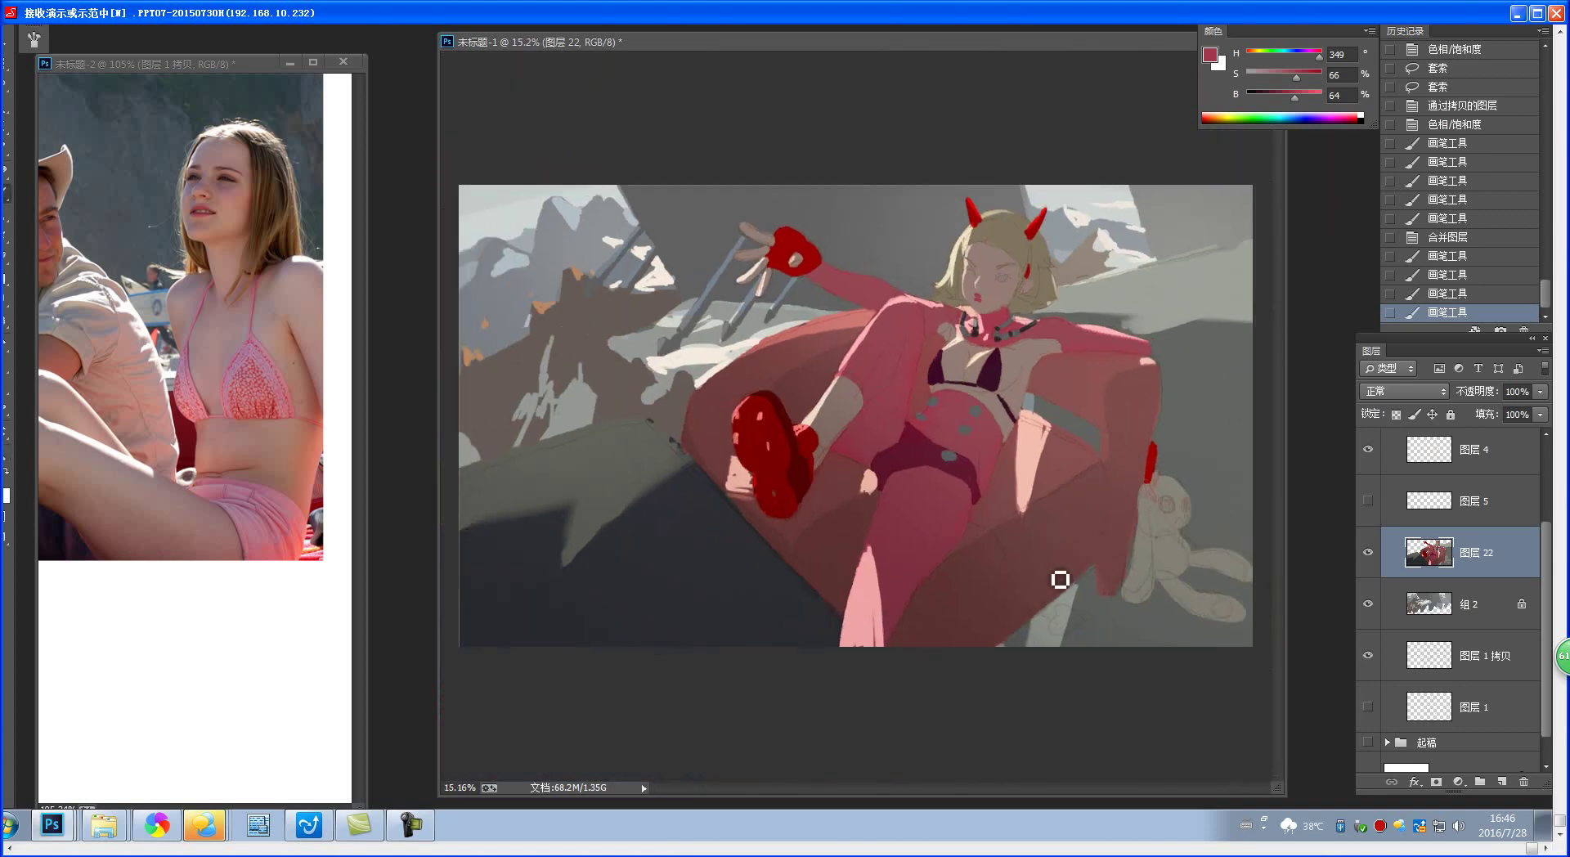
scroll(1081, 627, "down", 1)
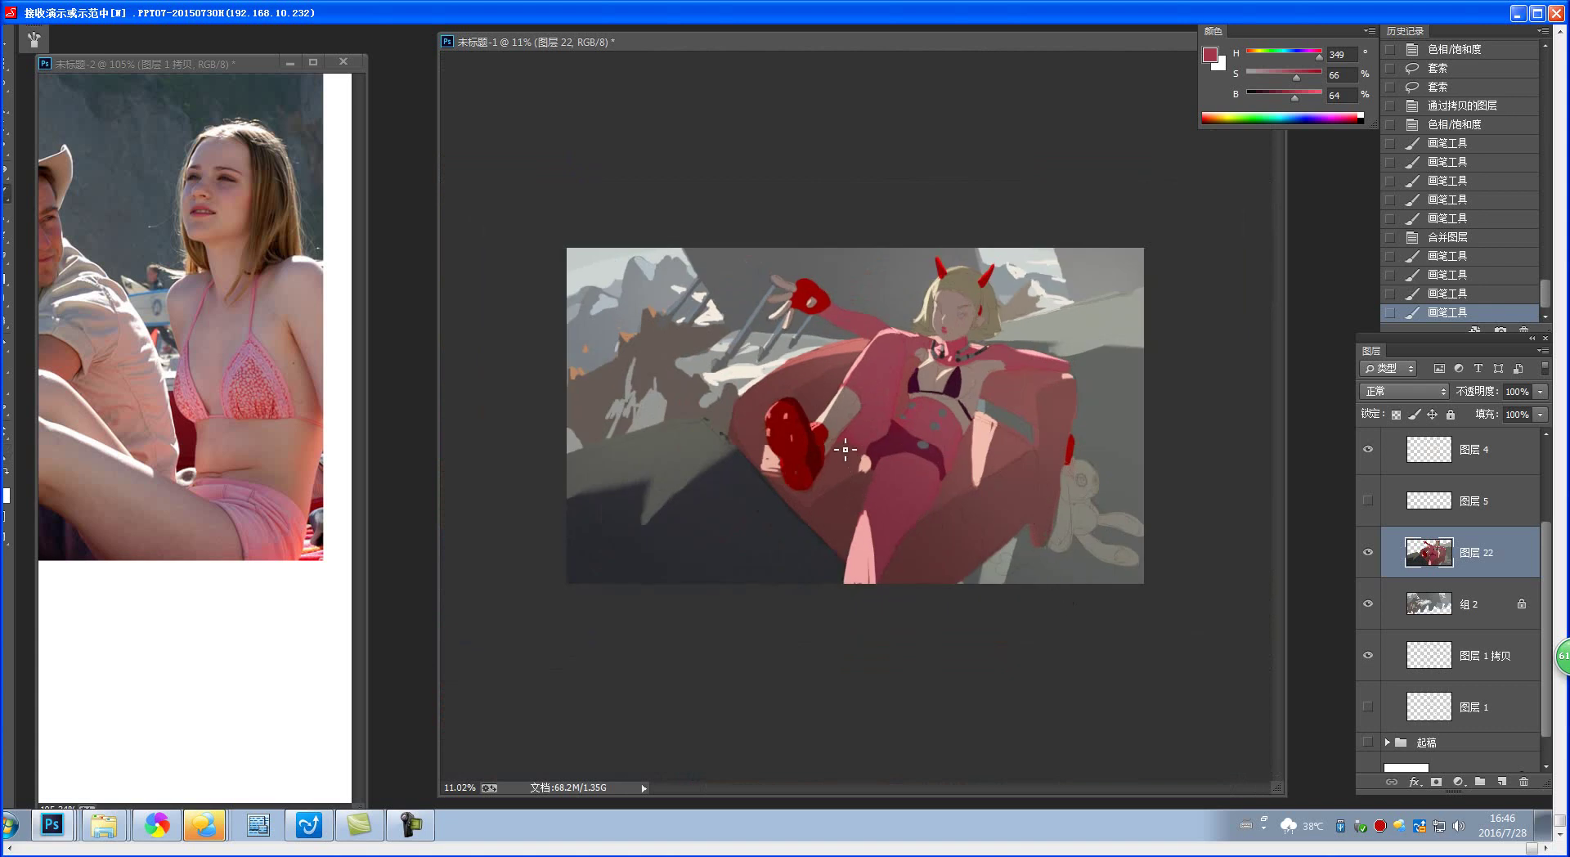
scroll(826, 450, "up", 2)
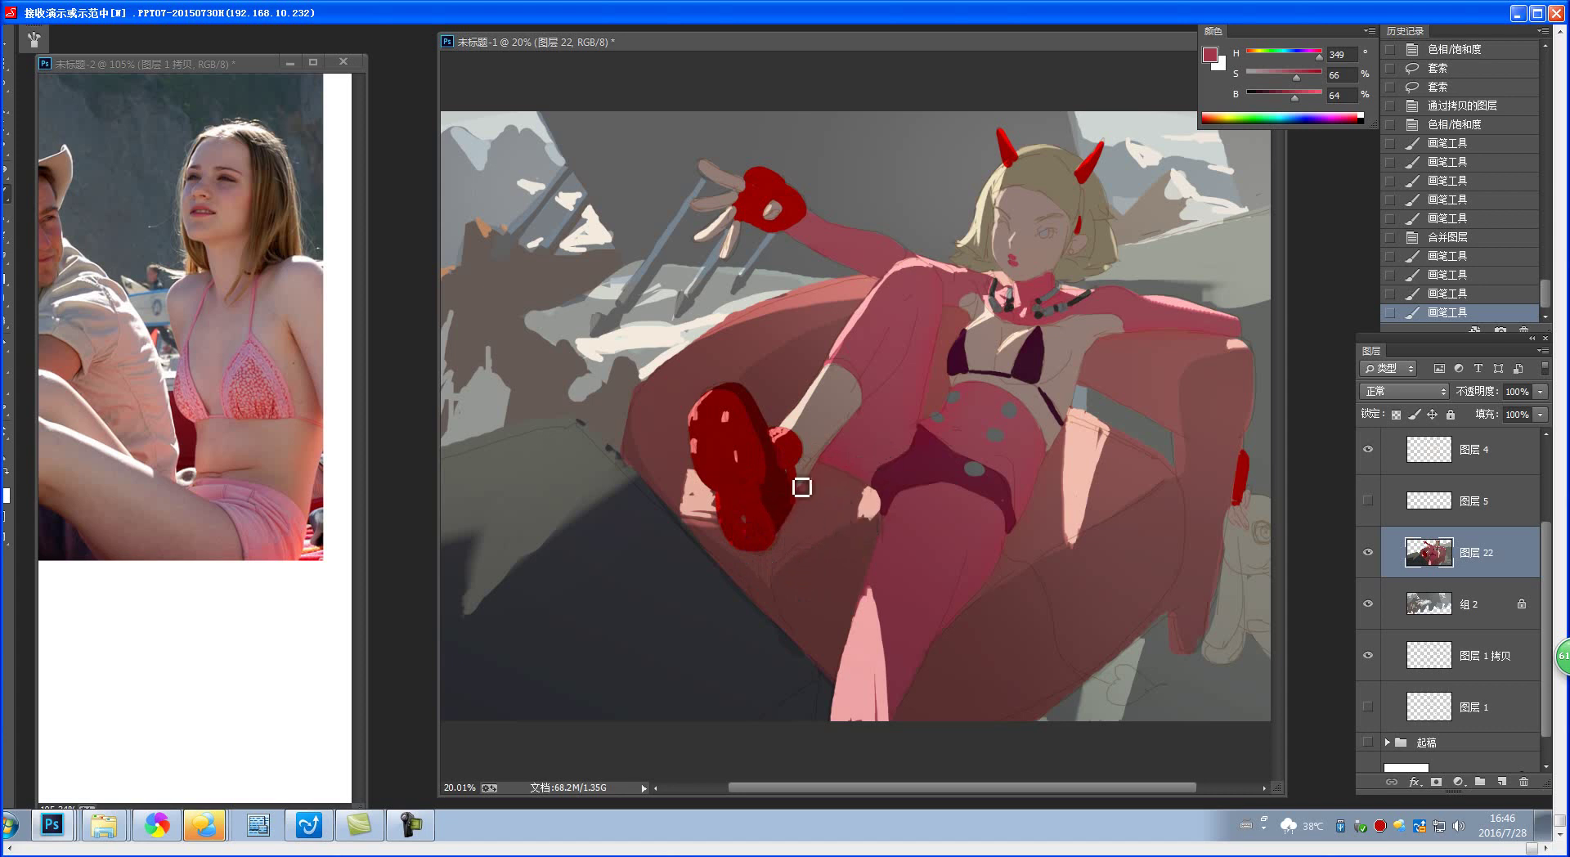
key("z")
left_click_drag(809, 479, 844, 467)
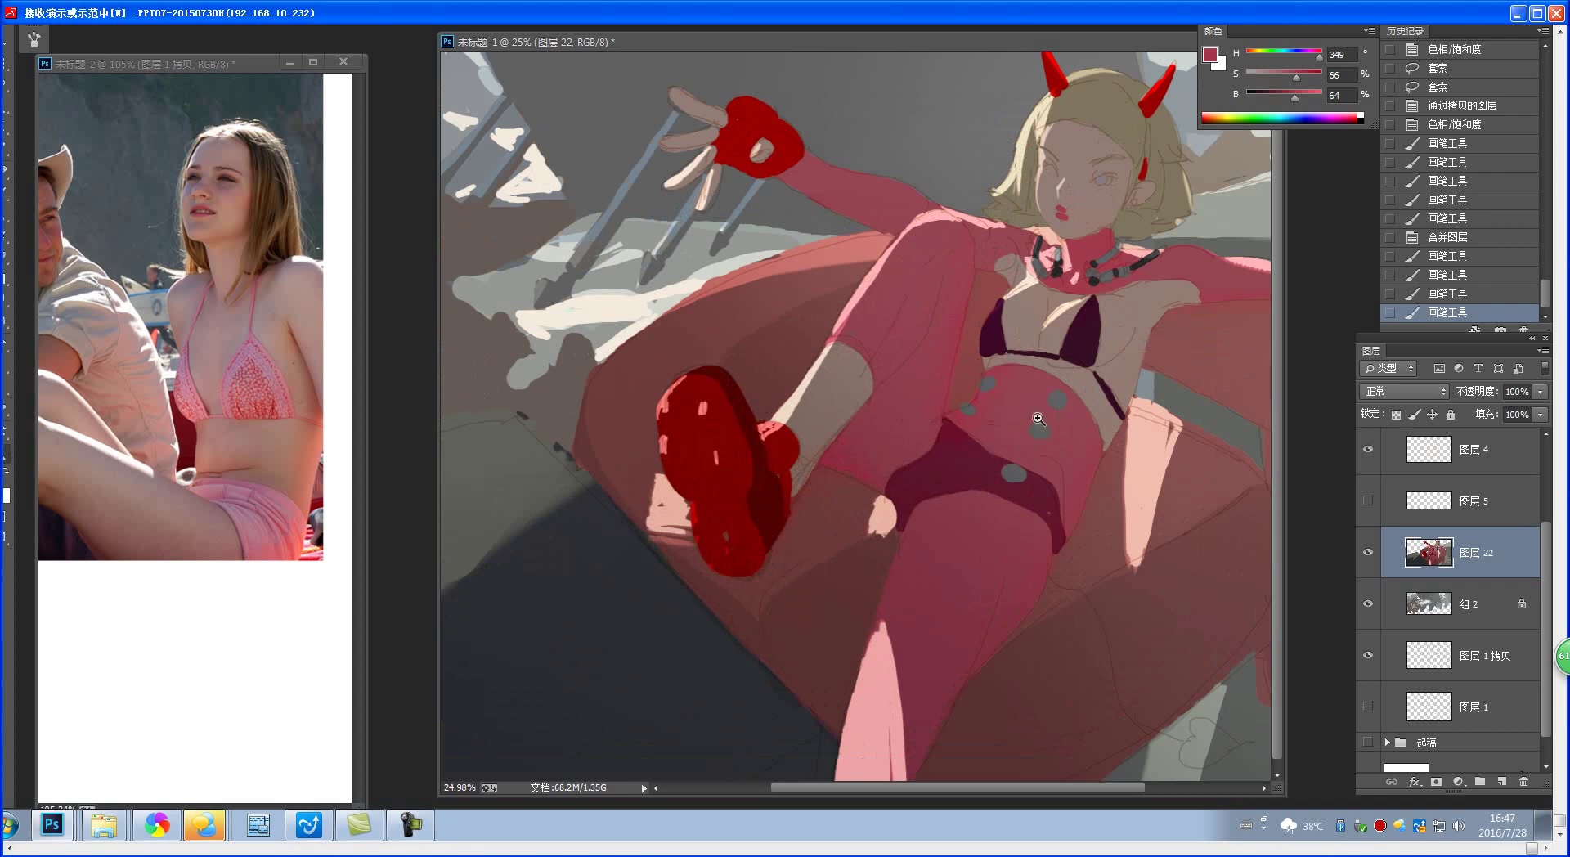
scroll(1041, 442, "down", 2)
scroll(1034, 422, "up", 2)
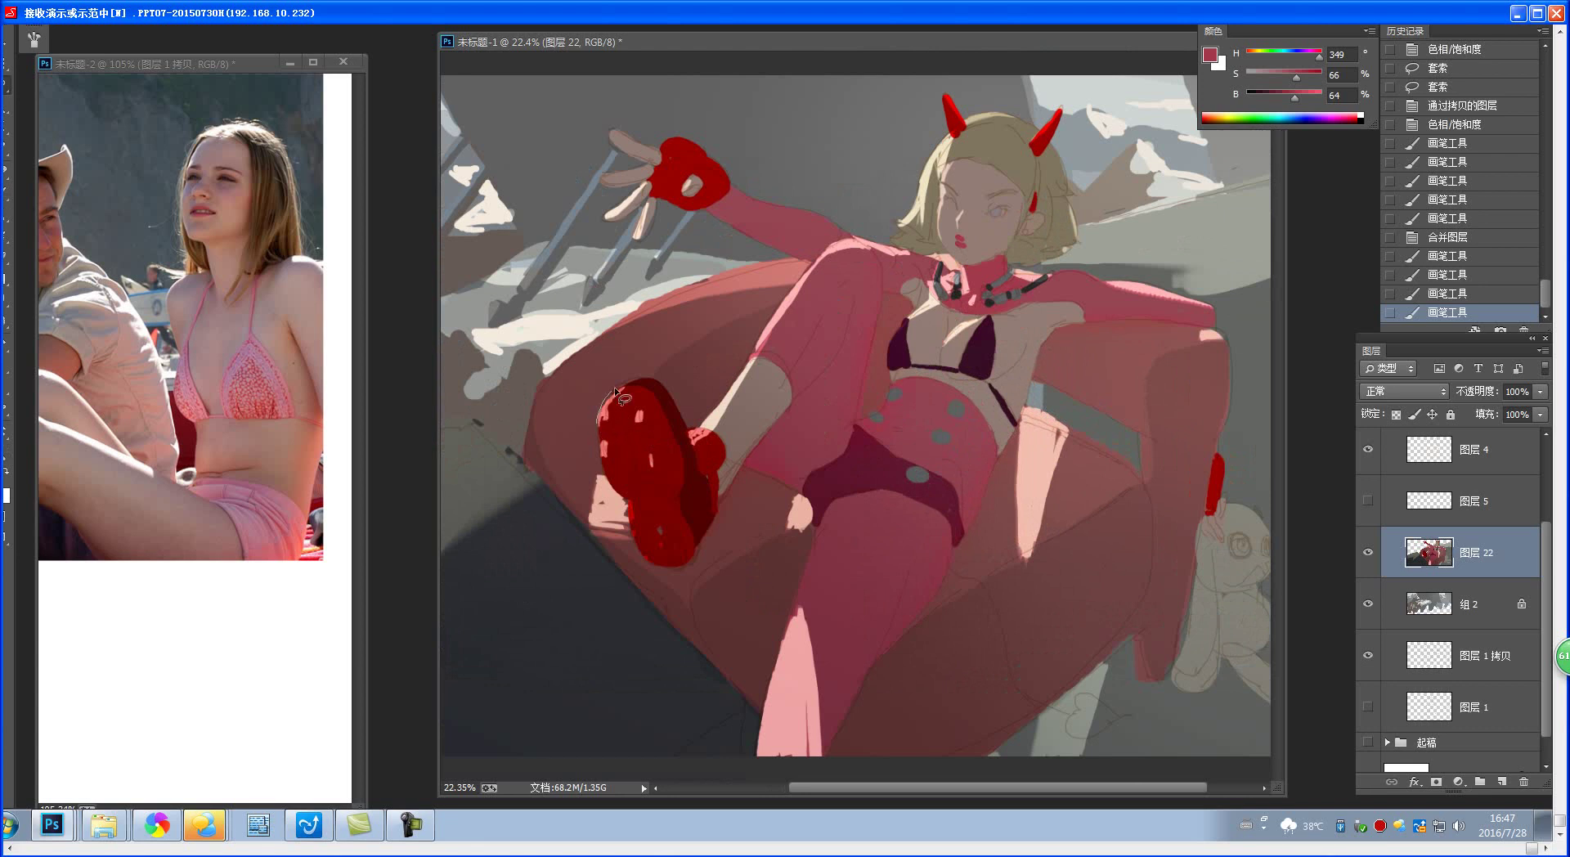
- Copy the raised leg and red shoe sole to a new layer and darken the copy with Hue/Saturation at lightness -14 and slightly higher saturation
mouse_move(646, 380)
left_mouse_down()
mouse_move(690, 433)
mouse_move(755, 350)
left_mouse_up()
left_click_drag(813, 276, 853, 313)
mouse_move(714, 510)
left_mouse_down()
mouse_move(689, 563)
mouse_move(646, 561)
mouse_move(598, 430)
left_mouse_up()
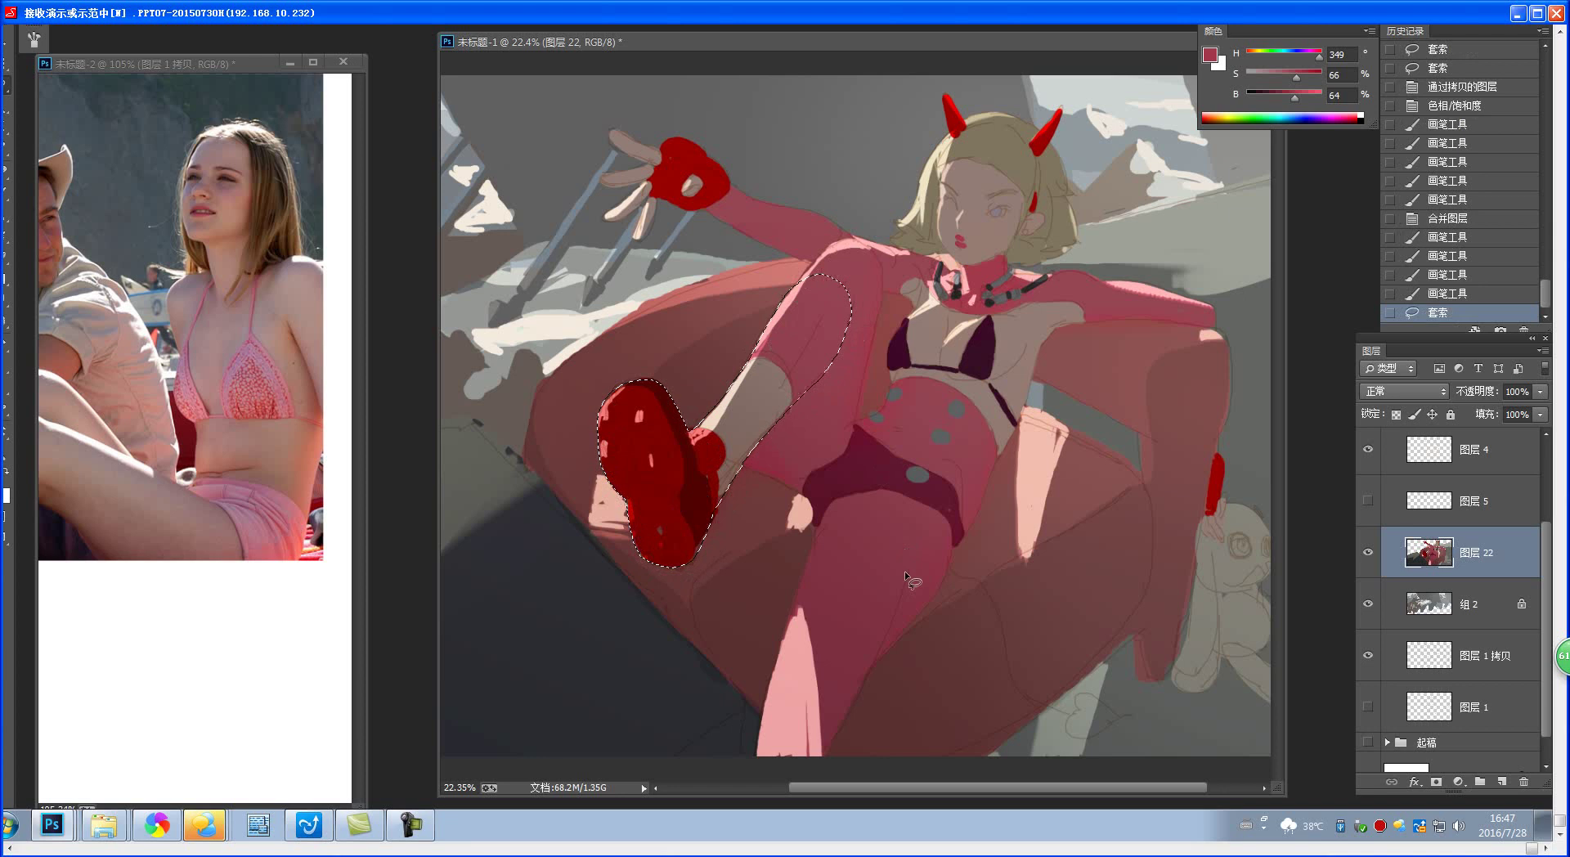
key("ctrl+j")
key("ctrl+u")
left_click_drag(1217, 464, 1223, 424)
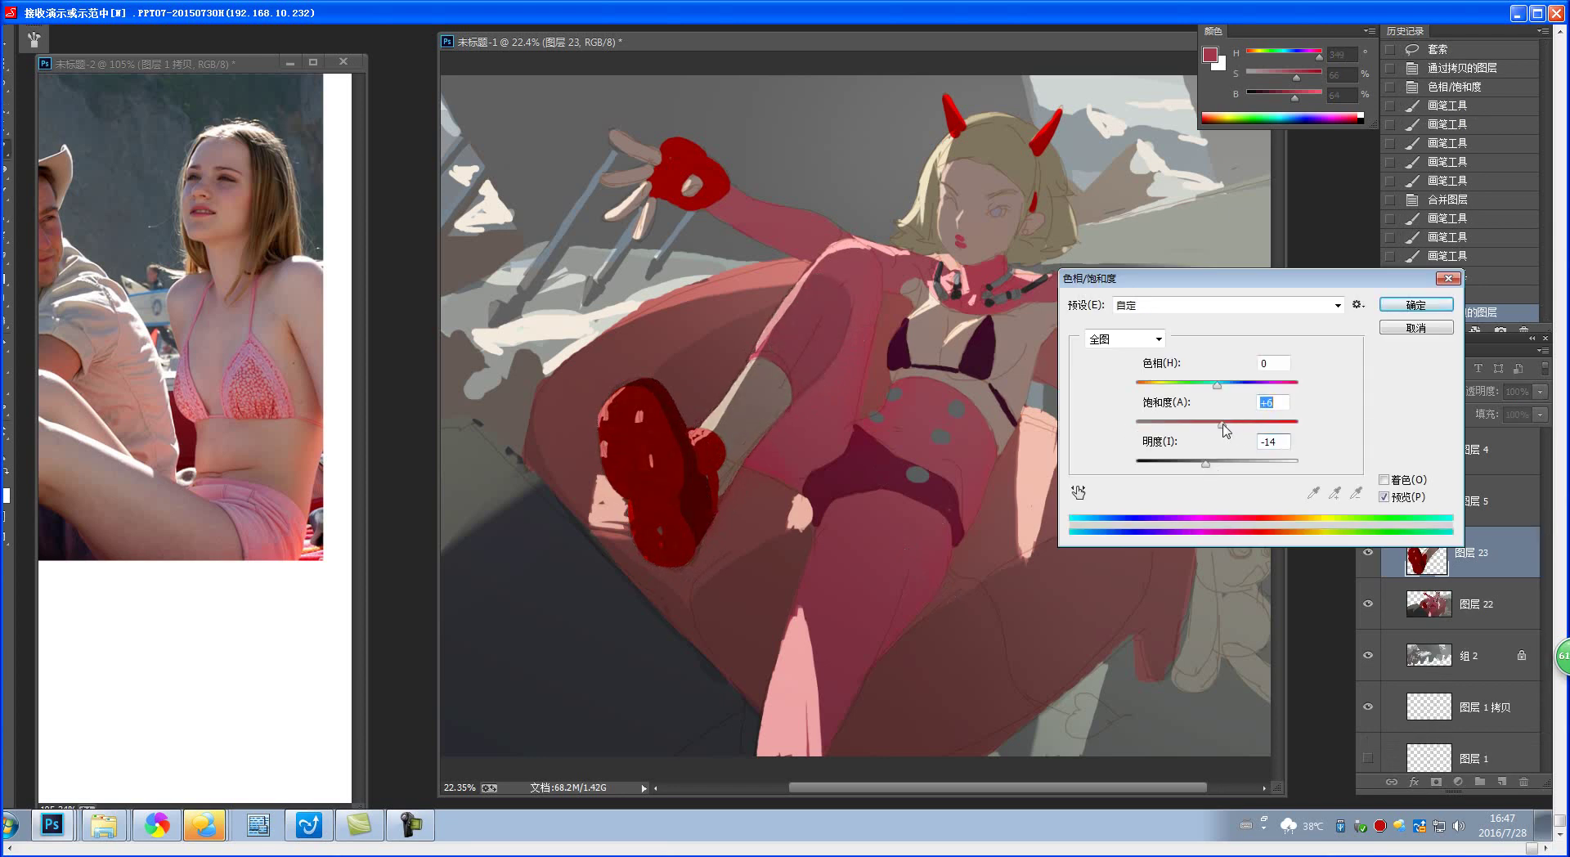
left_click(1417, 305)
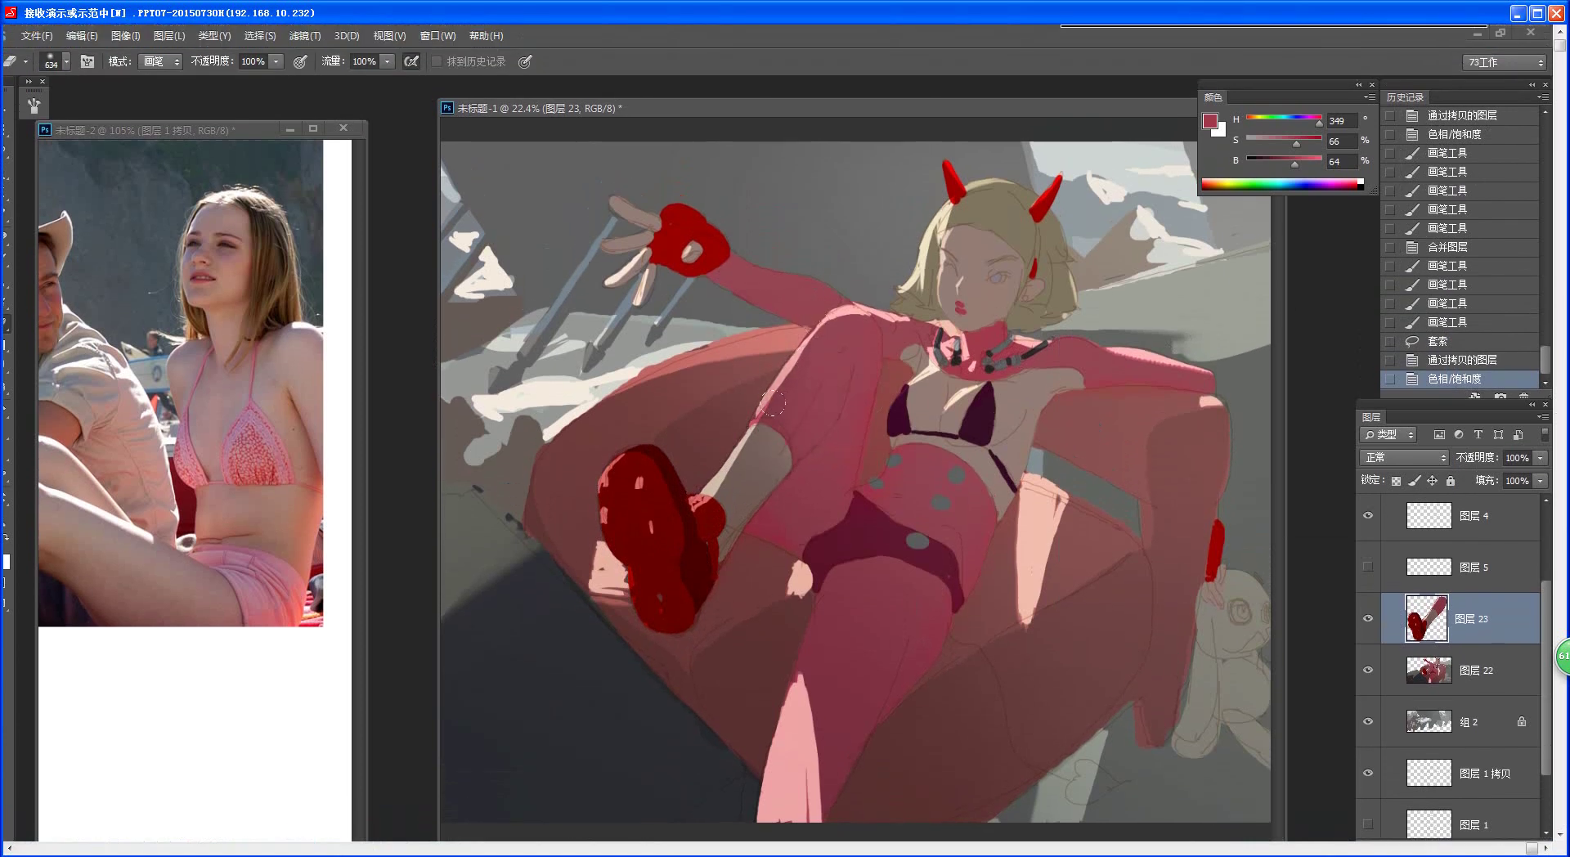
- Fade out the knee and shin part of the darkened copy on 图层 23 with a large 634 px eraser
left_click_drag(744, 442, 641, 809)
key("ctrl+minus")
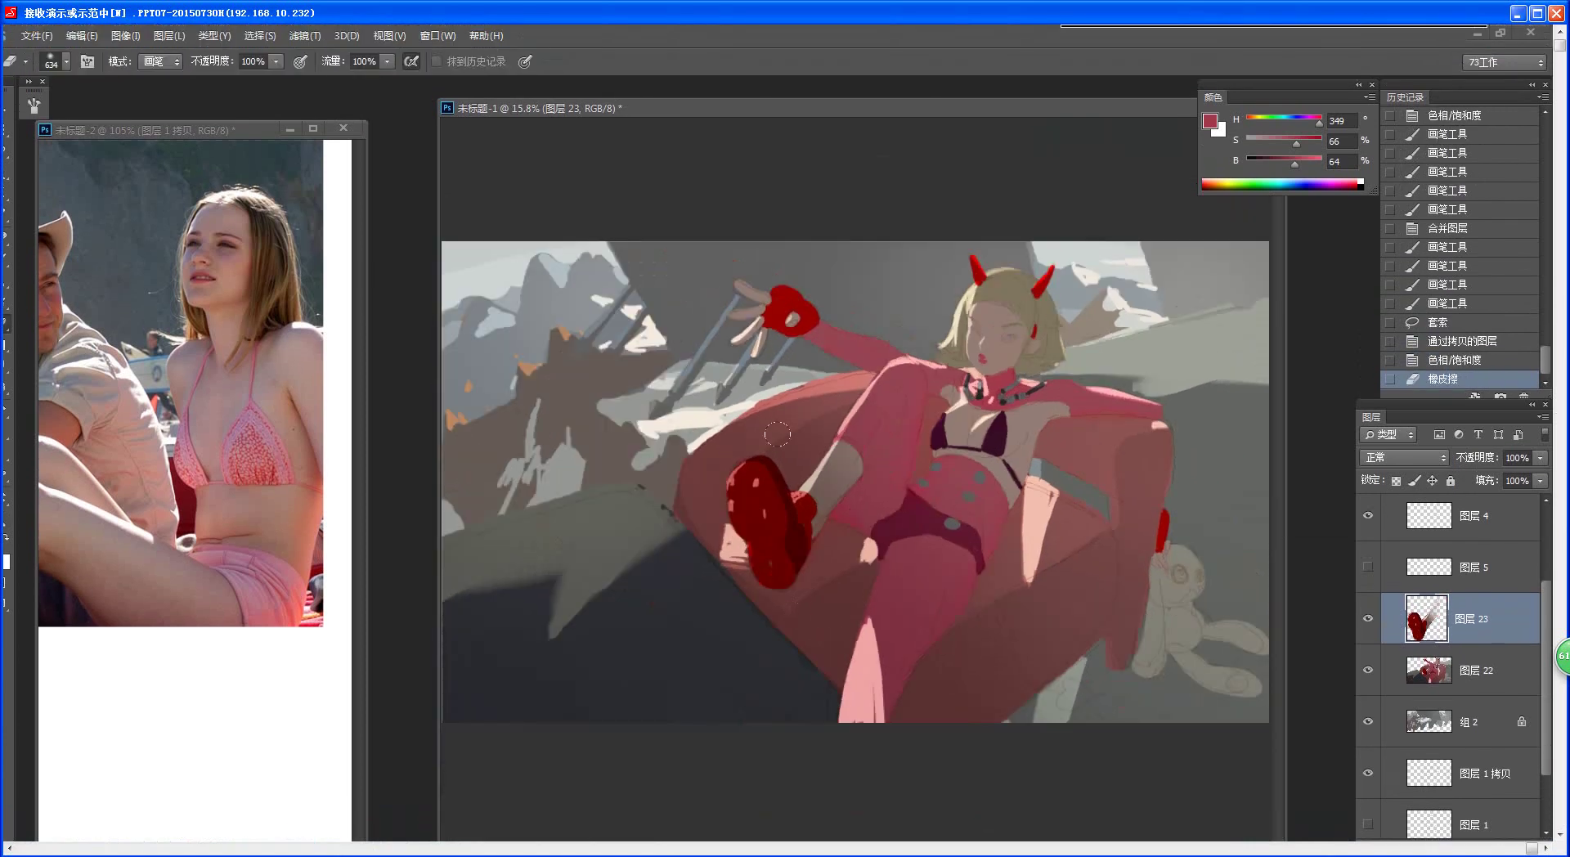
scroll(771, 614, "down", 2)
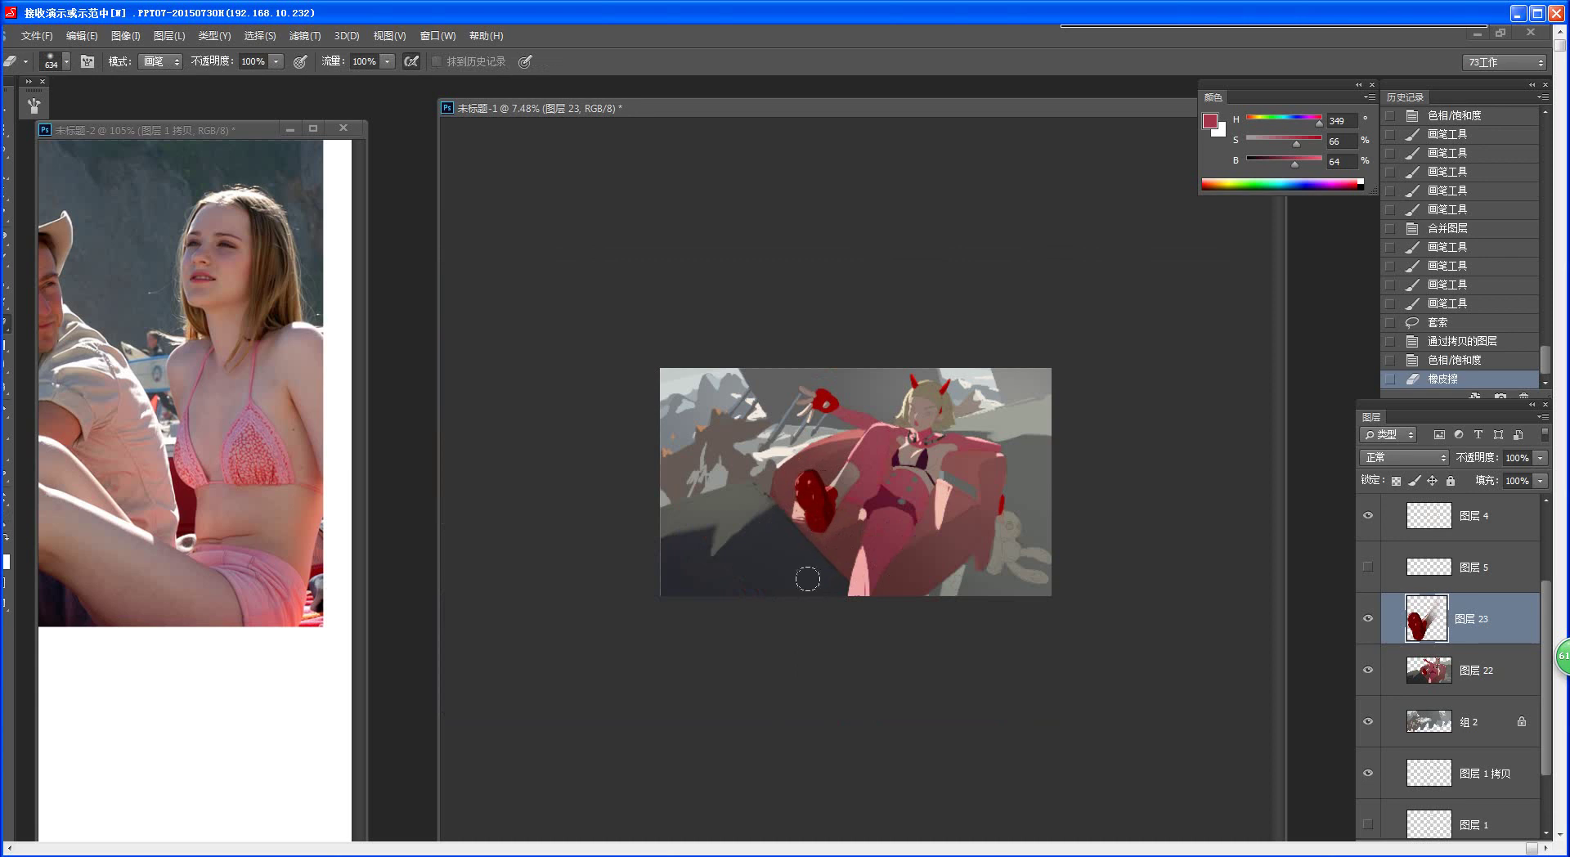
scroll(899, 504, "up", 6)
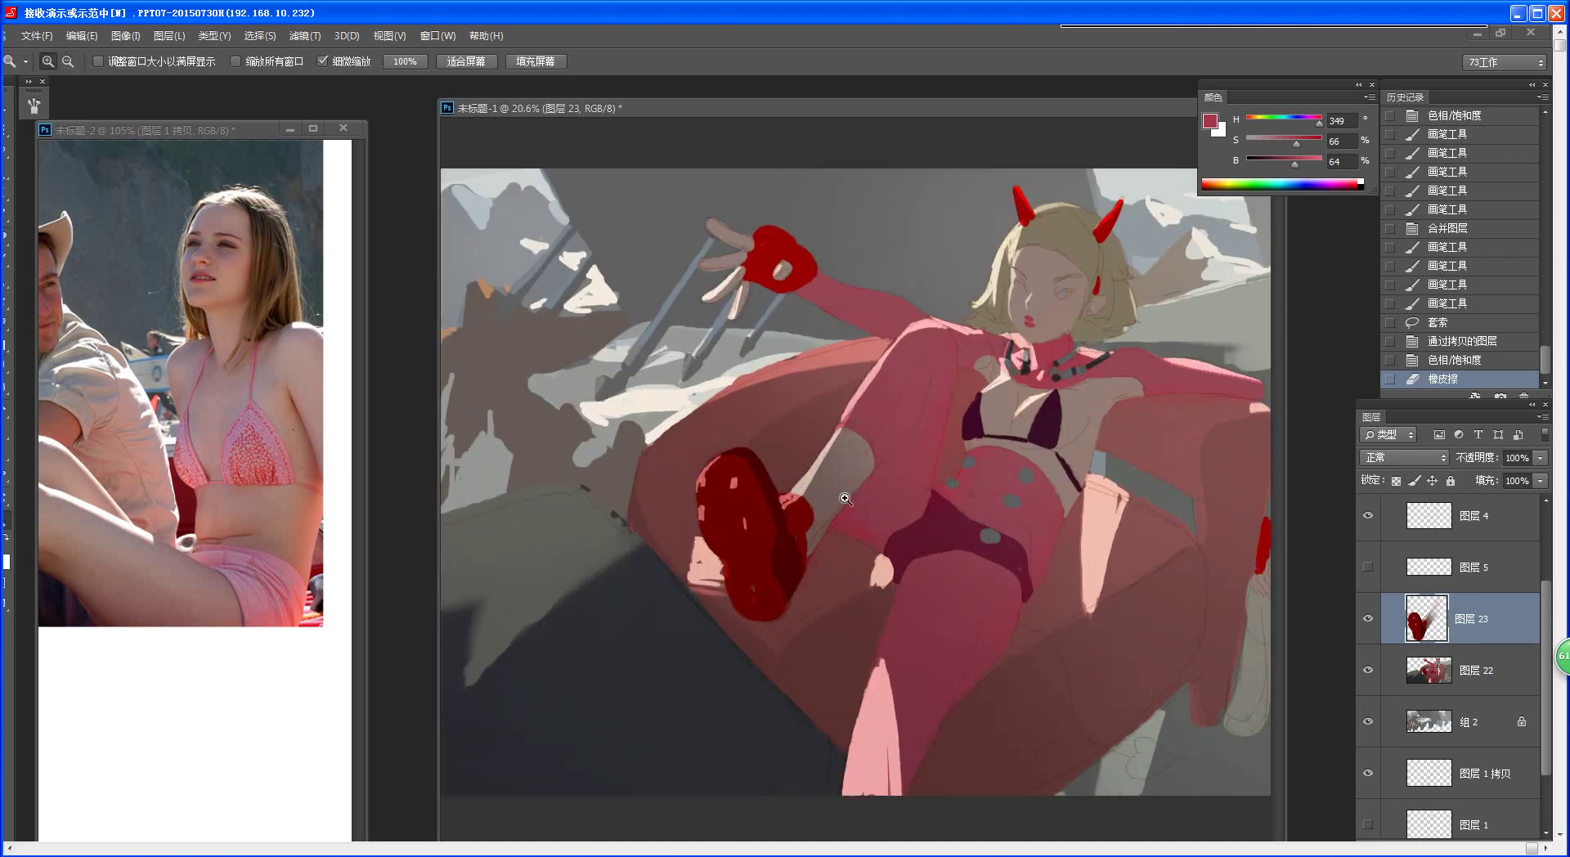
- Erase the darkened copy along the sunlit outer edge of the shoe sole with a small eraser enlarged from 35 to 60 px
left_click_drag(559, 439, 576, 470)
left_click_drag(602, 558, 597, 570)
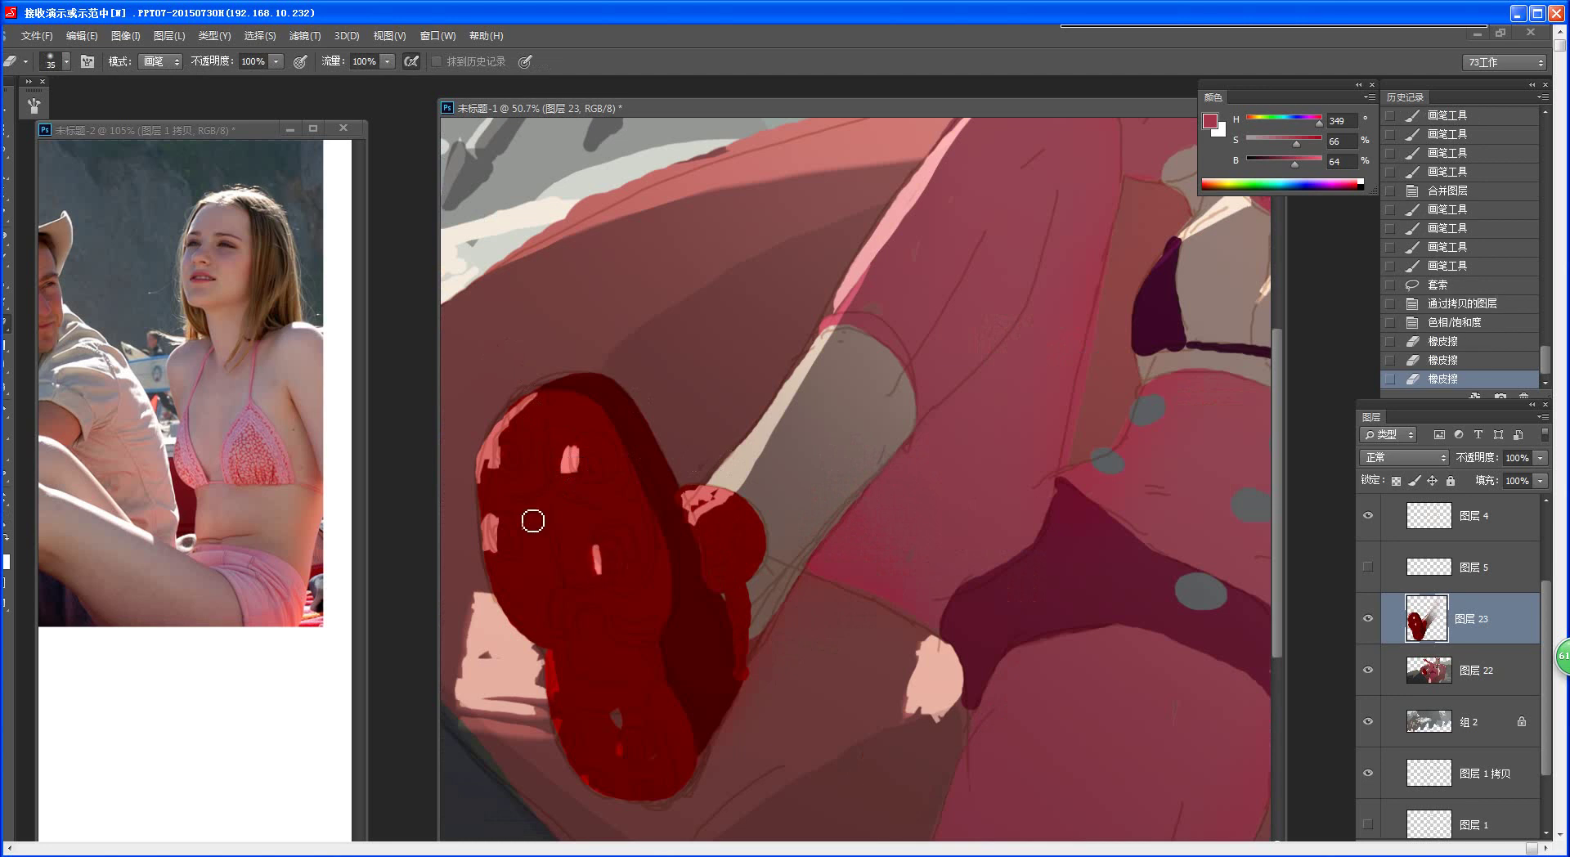
key("bracketright")
left_click(528, 405)
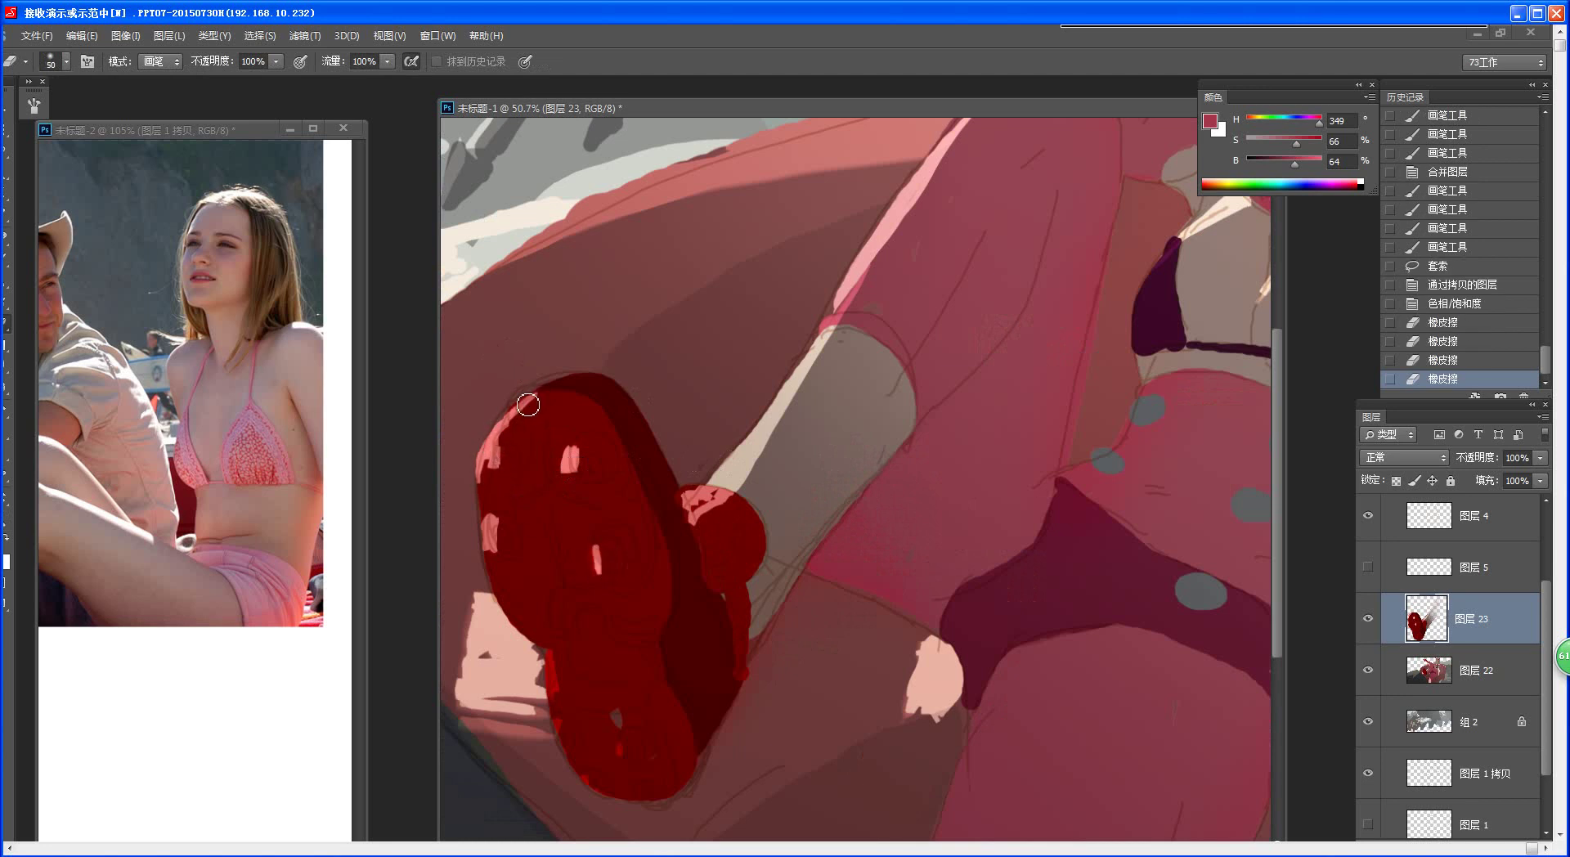
left_click(473, 477)
left_click(473, 493)
key("bracketright")
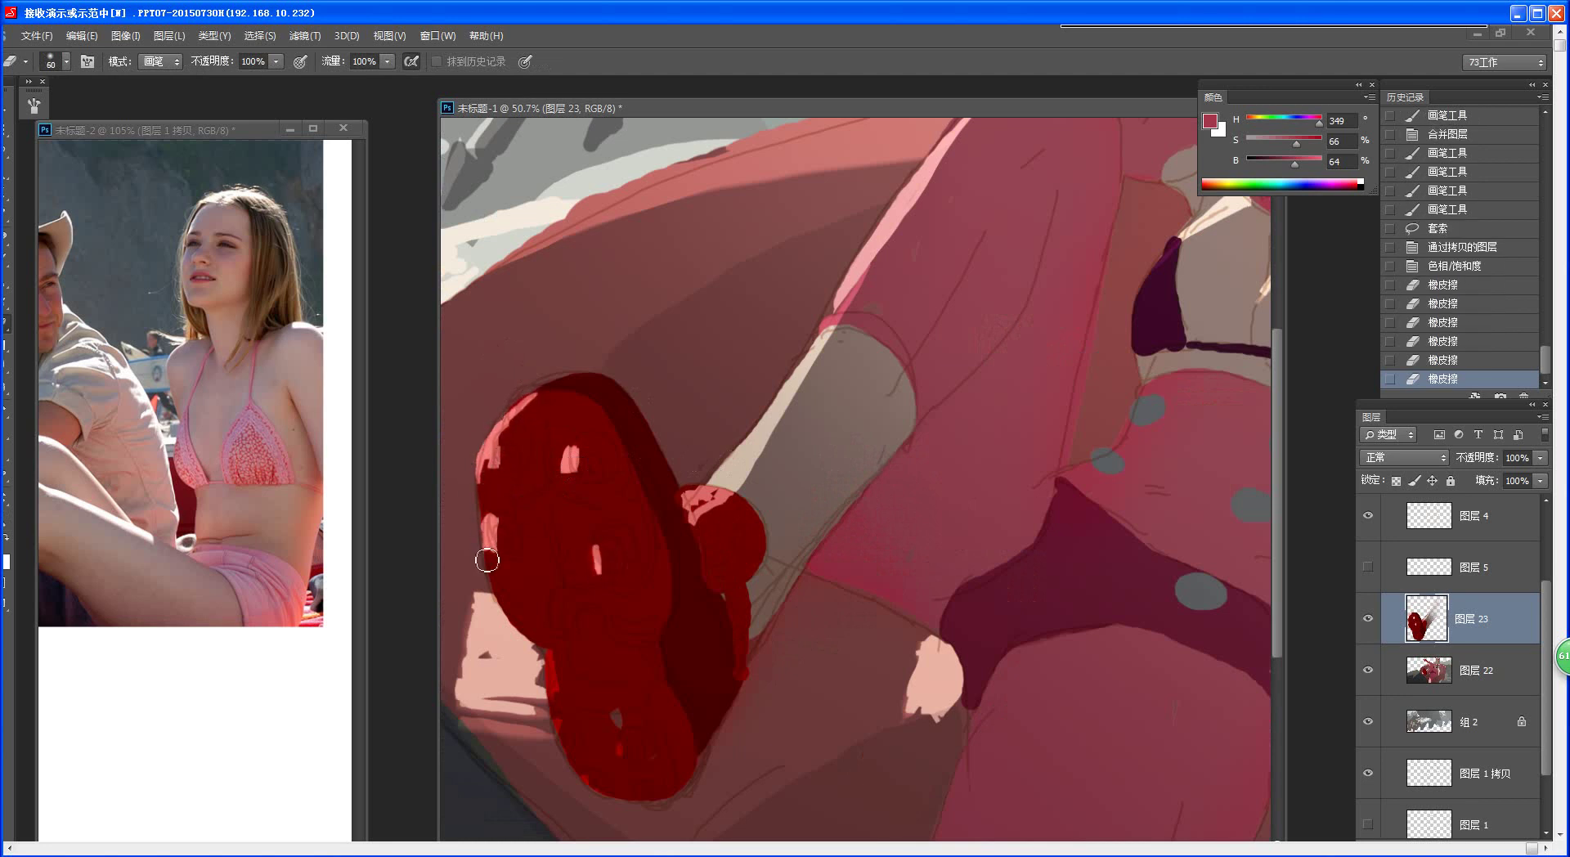
left_click(487, 560)
left_click(550, 719)
left_click(583, 782)
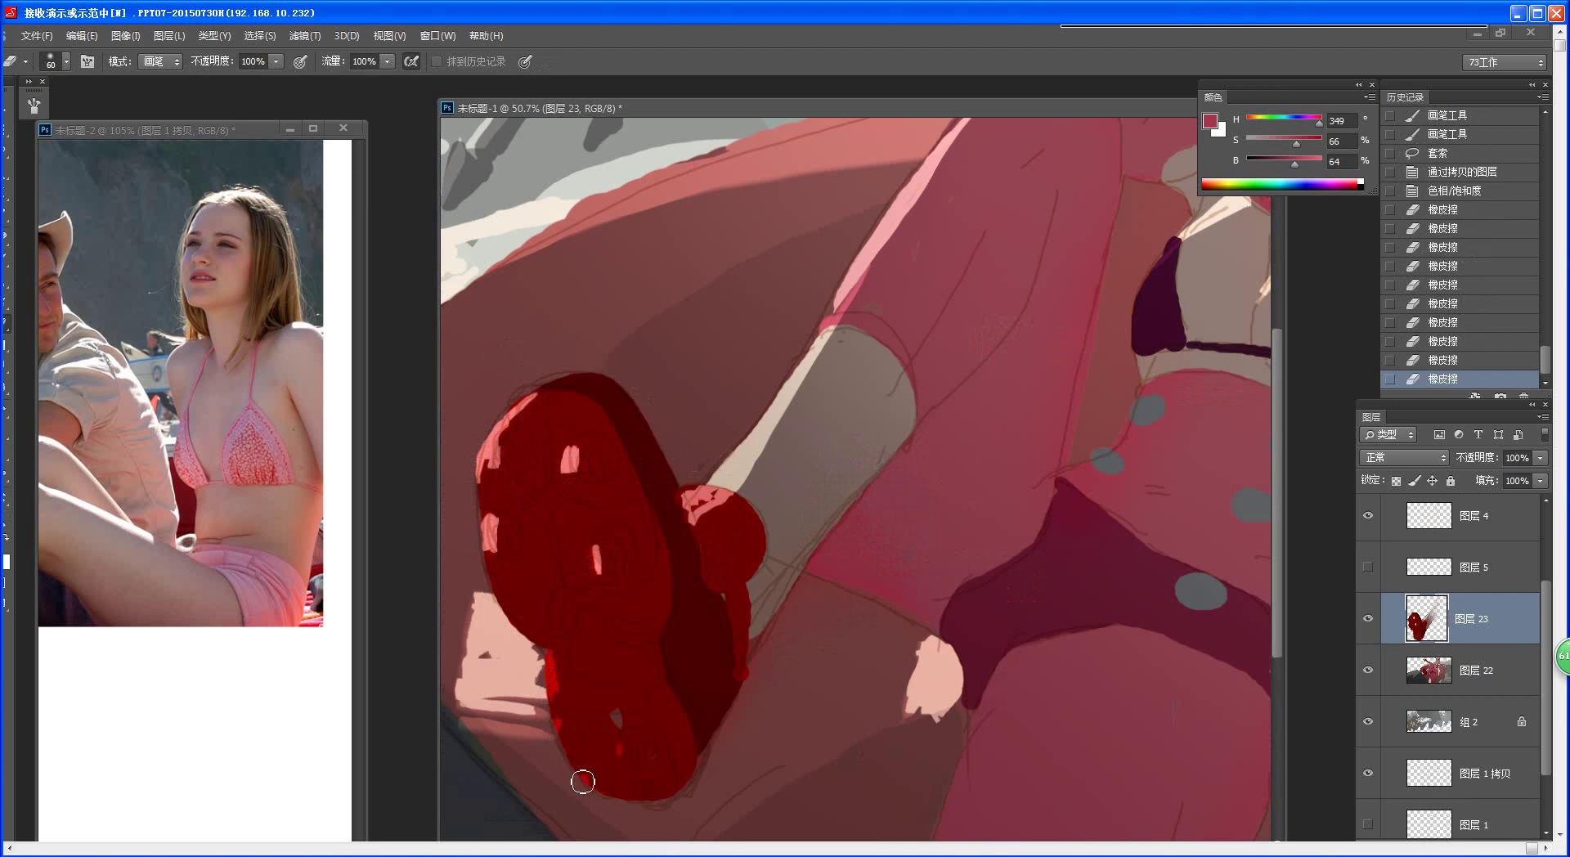
- Erase the darkened copy along the sunlit edge of the raised shin and thigh
left_click_drag(699, 491, 821, 345)
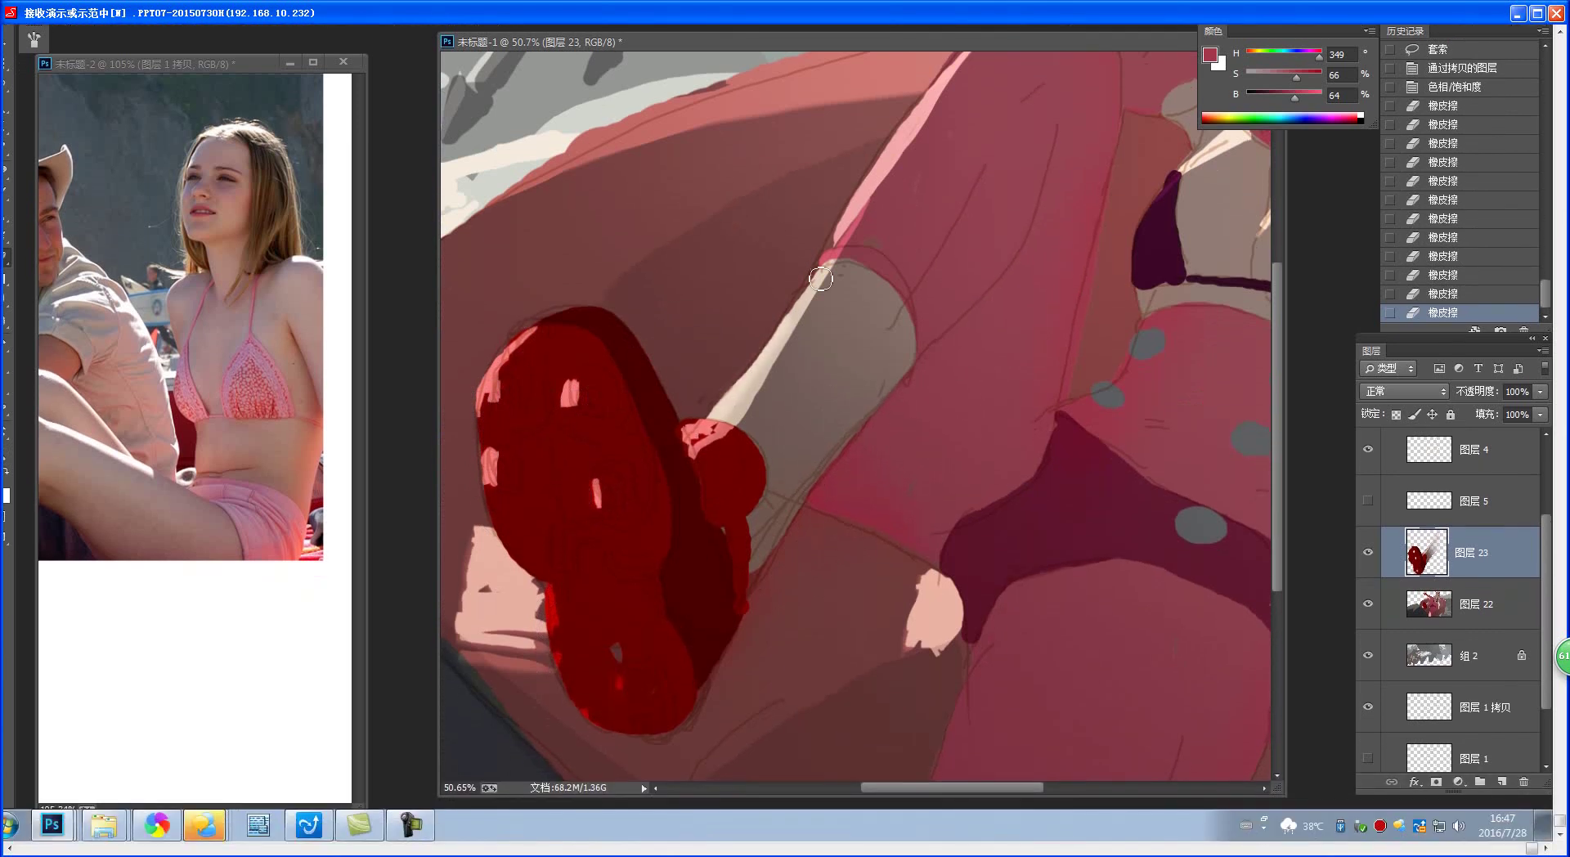
mouse_move(821, 279)
left_mouse_down()
mouse_move(846, 241)
mouse_move(721, 416)
mouse_move(874, 170)
left_mouse_up()
left_click_drag(924, 97, 918, 108)
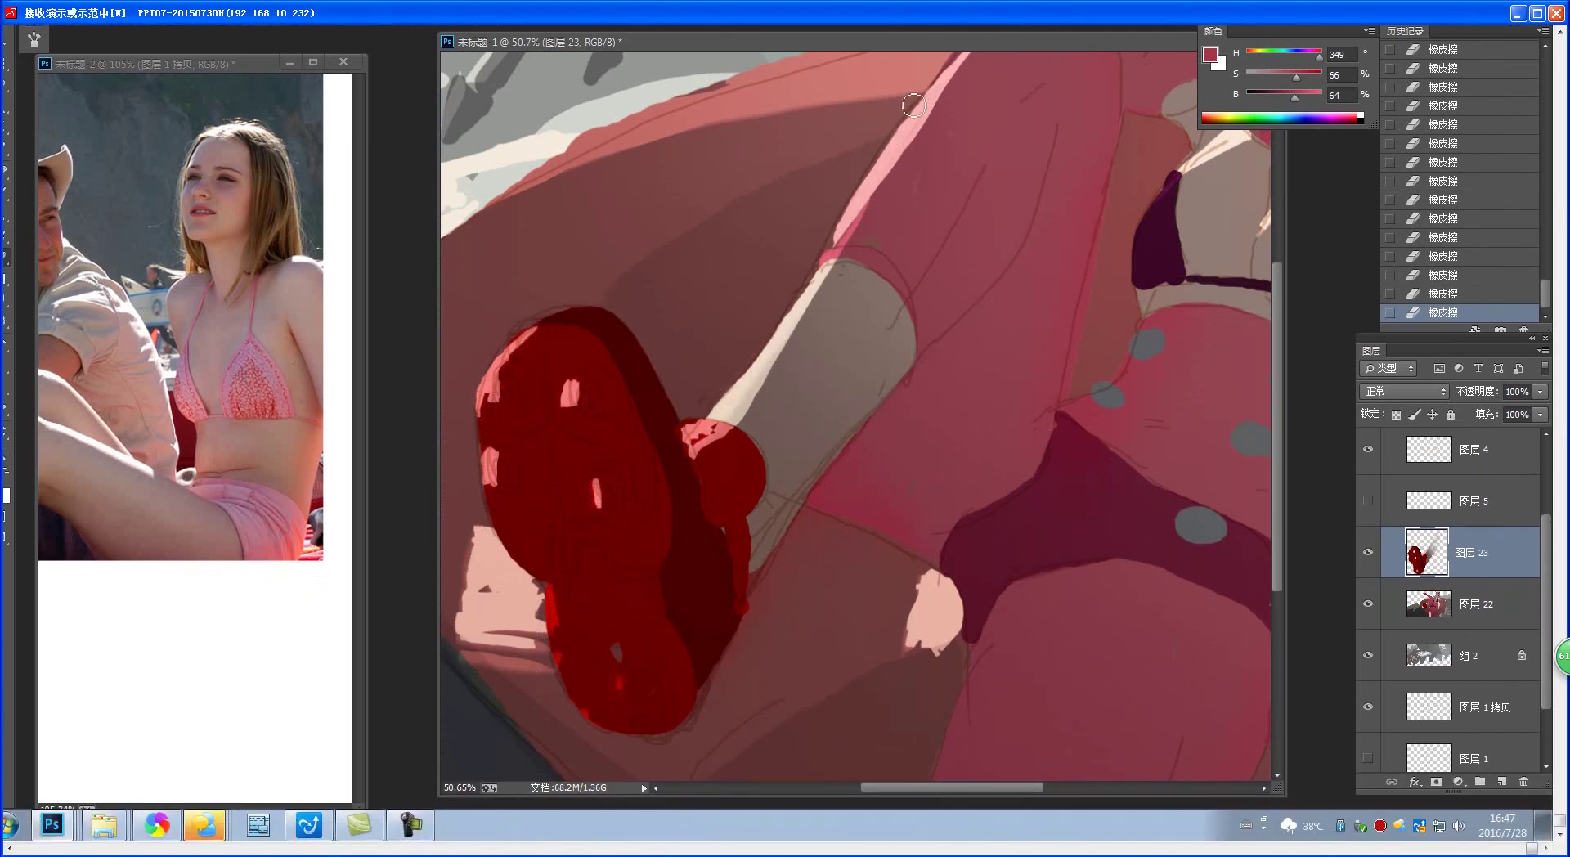
- Shift the reference photo to show more of the man beside the woman, and merge 图层 23 down into 图层 22
mouse_move(744, 345)
left_mouse_down()
mouse_move(768, 533)
mouse_move(736, 524)
mouse_move(1021, 366)
mouse_move(1064, 370)
mouse_move(1012, 400)
mouse_move(1074, 432)
left_mouse_up()
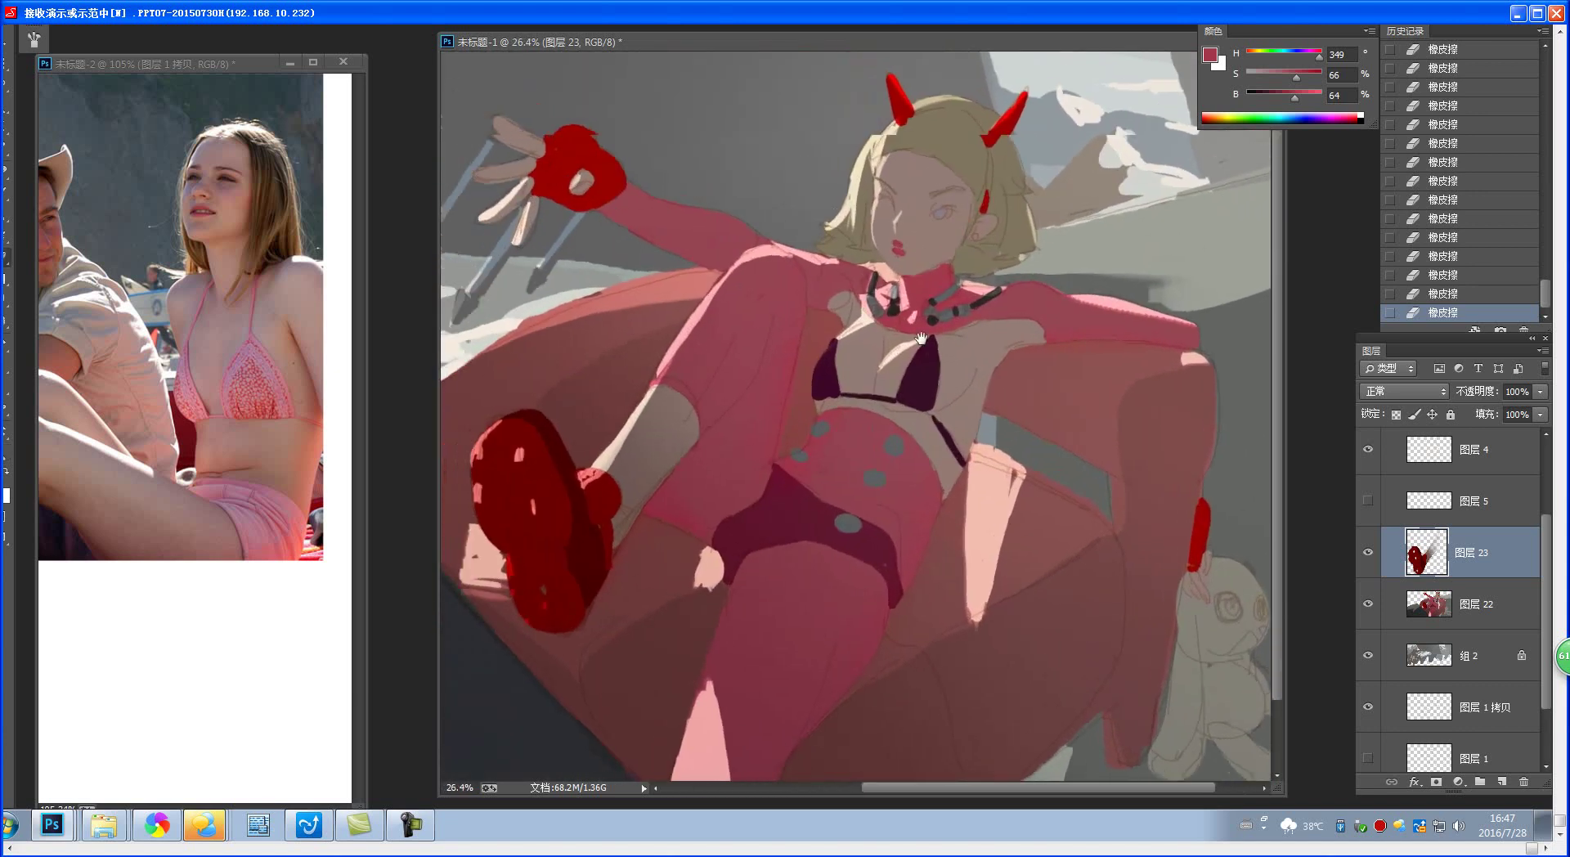
left_click(270, 451)
left_click_drag(270, 451, 299, 377)
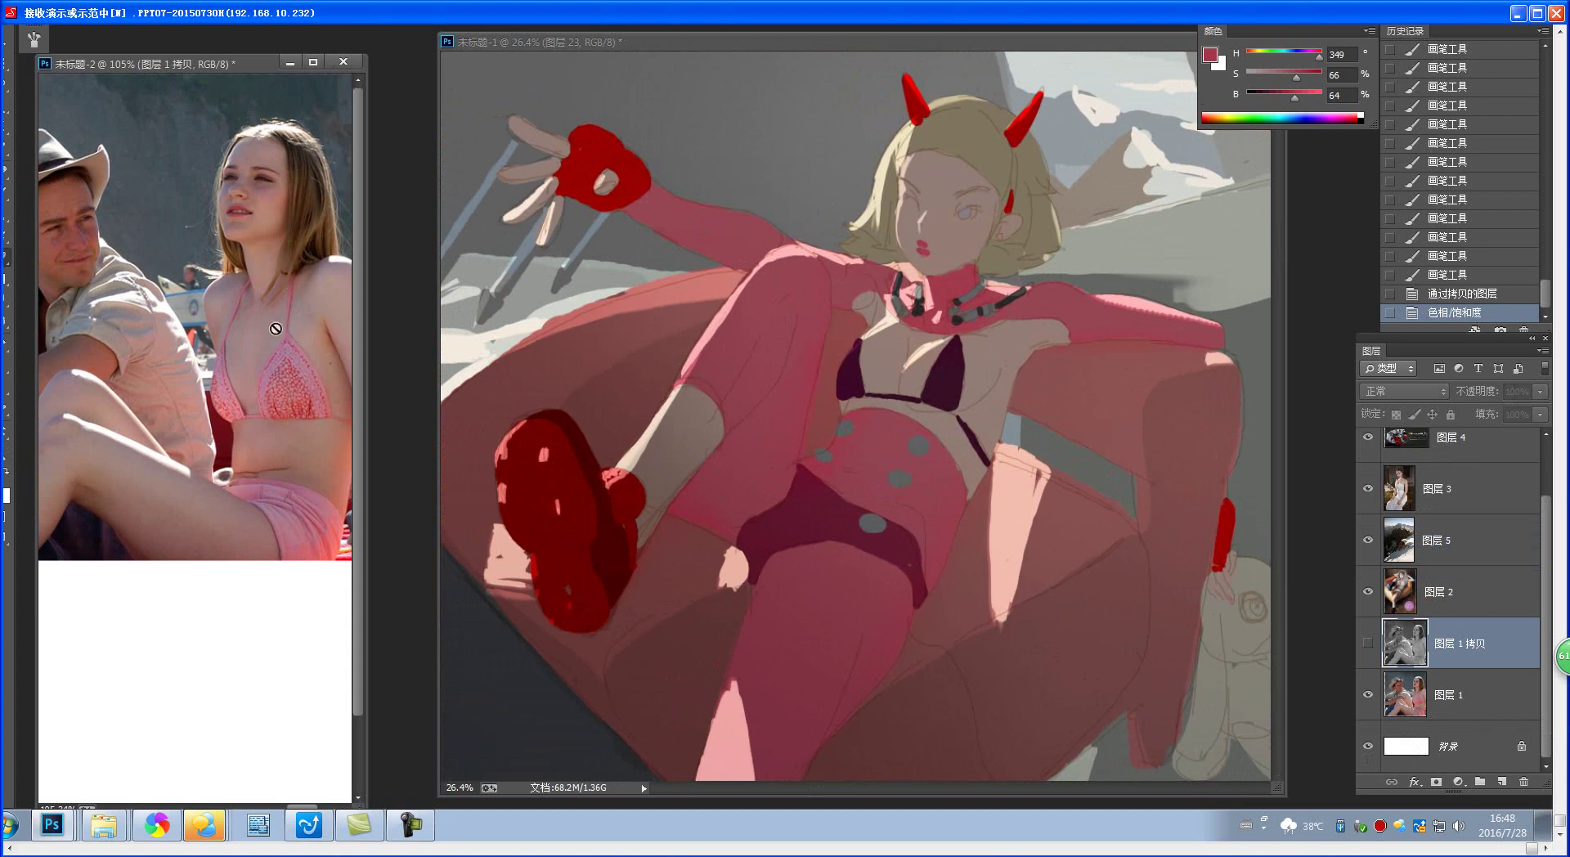
left_click(1010, 352)
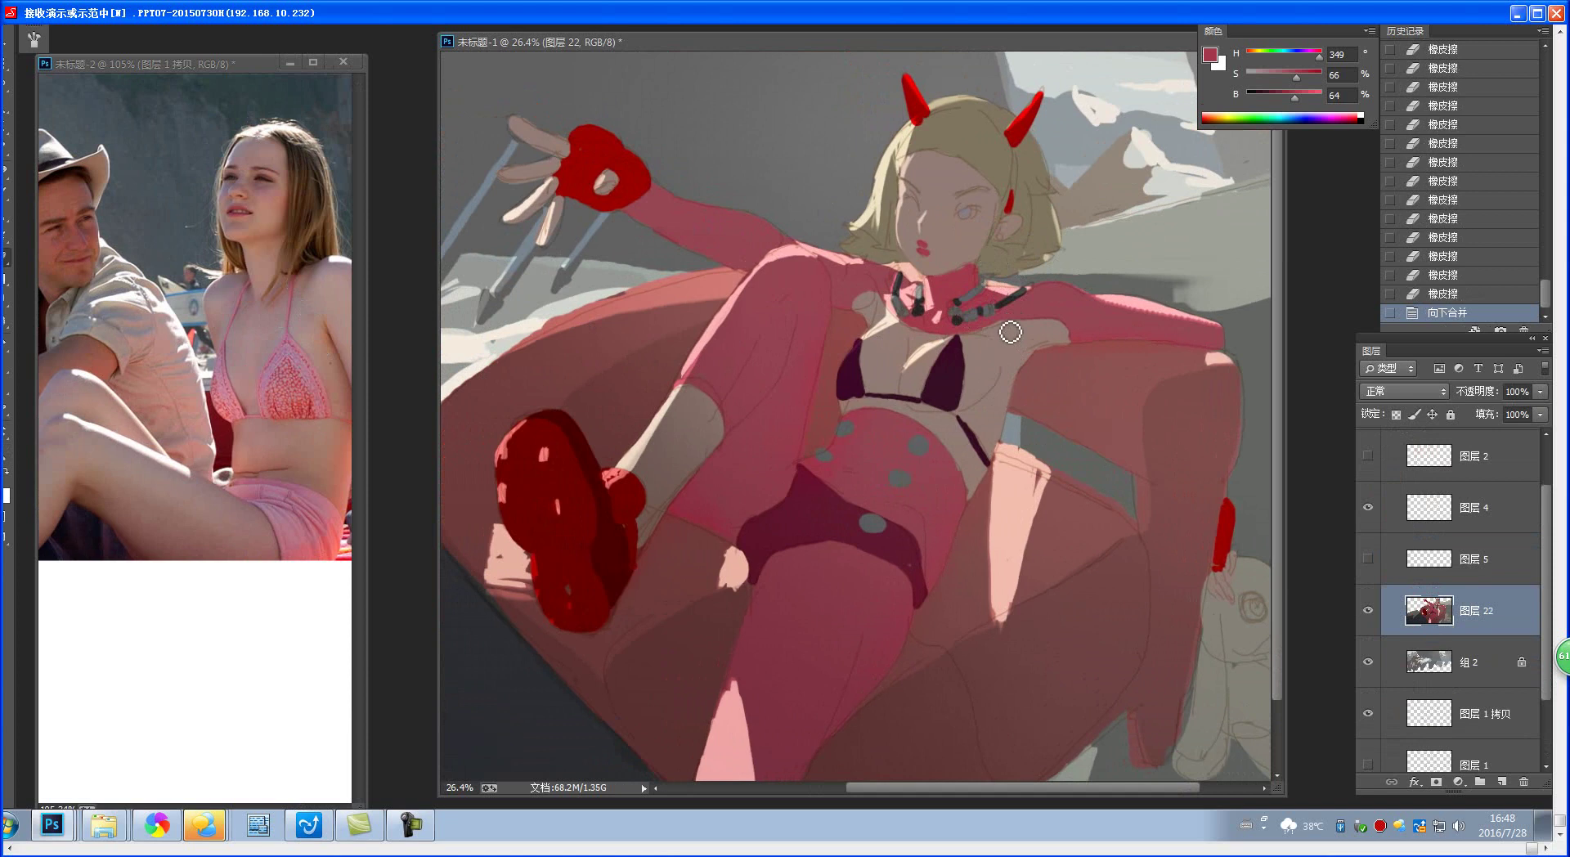
- Copy the shadowed skin of the face, chest, torso and fingers from 图层 22 to a new layer and raise its saturation
key("w")
left_click(966, 255)
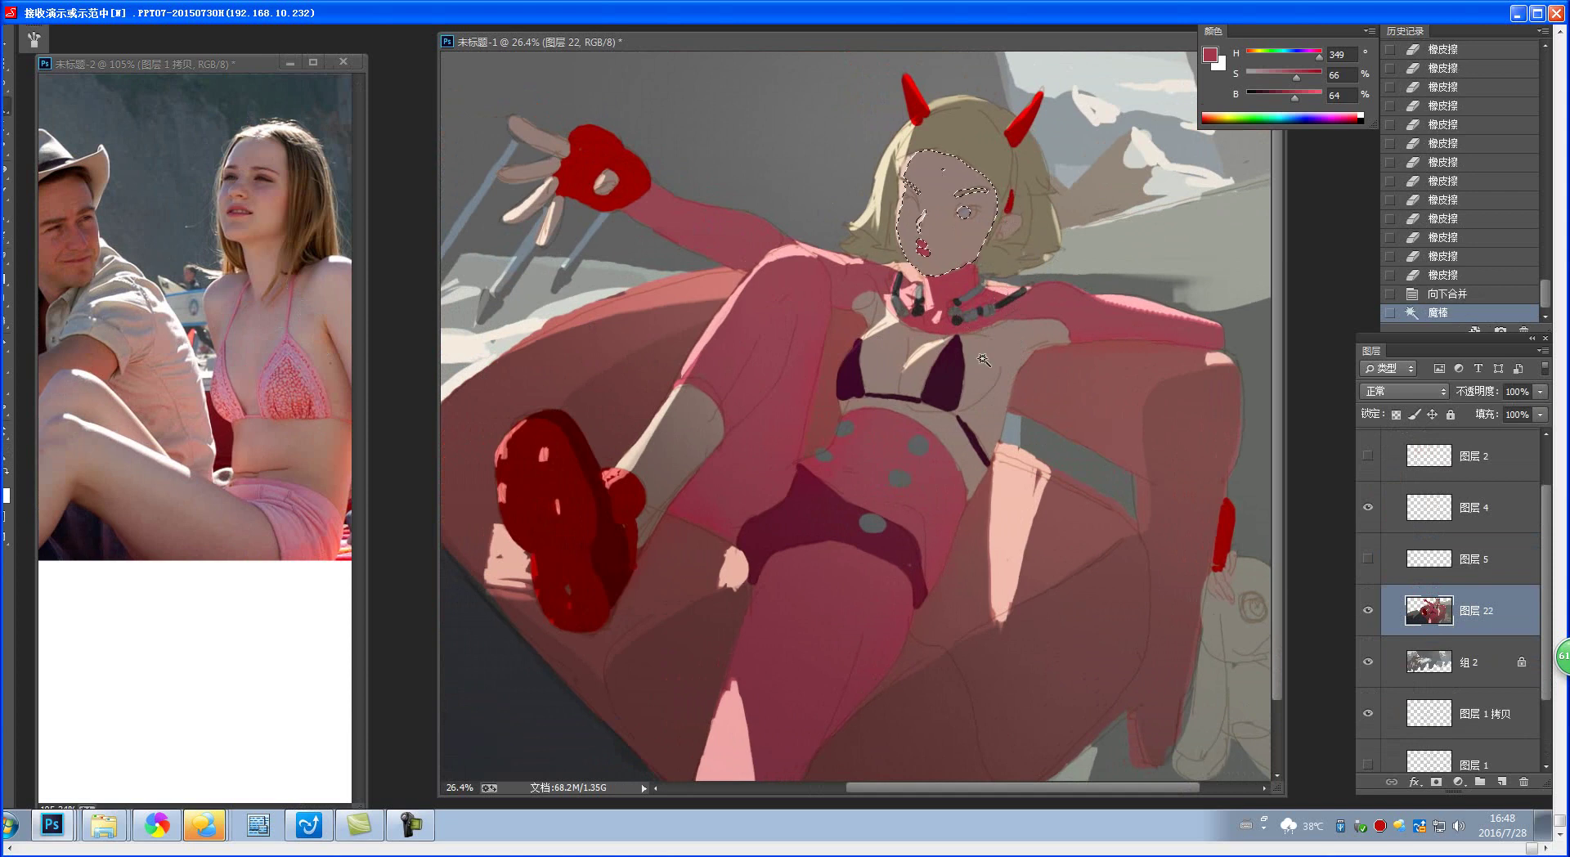
left_click(983, 359, "shift")
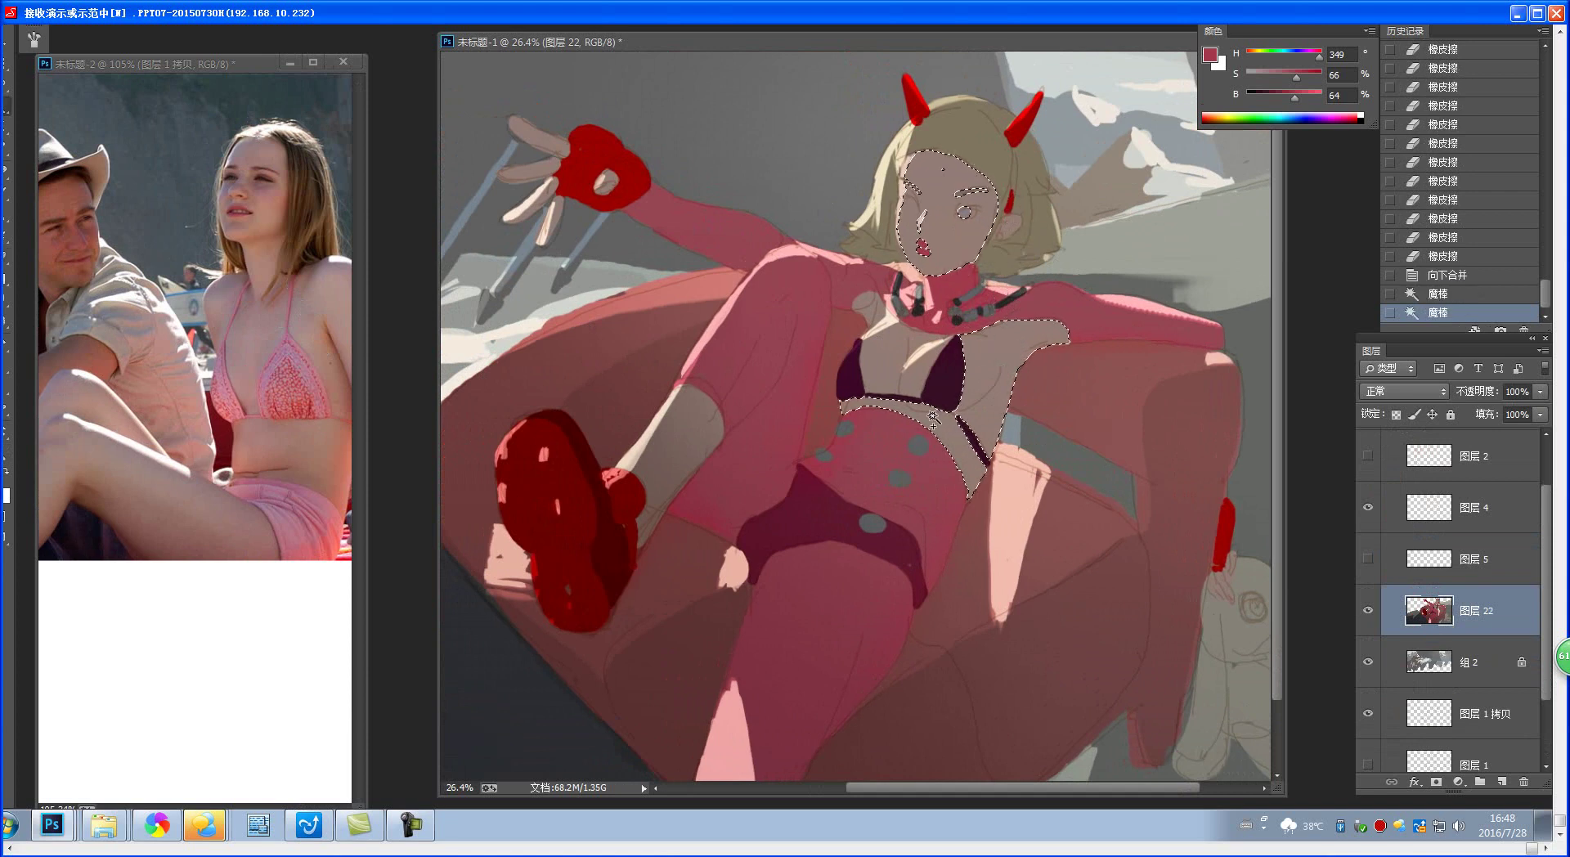
left_click(887, 364, "shift")
left_click(541, 152, "shift")
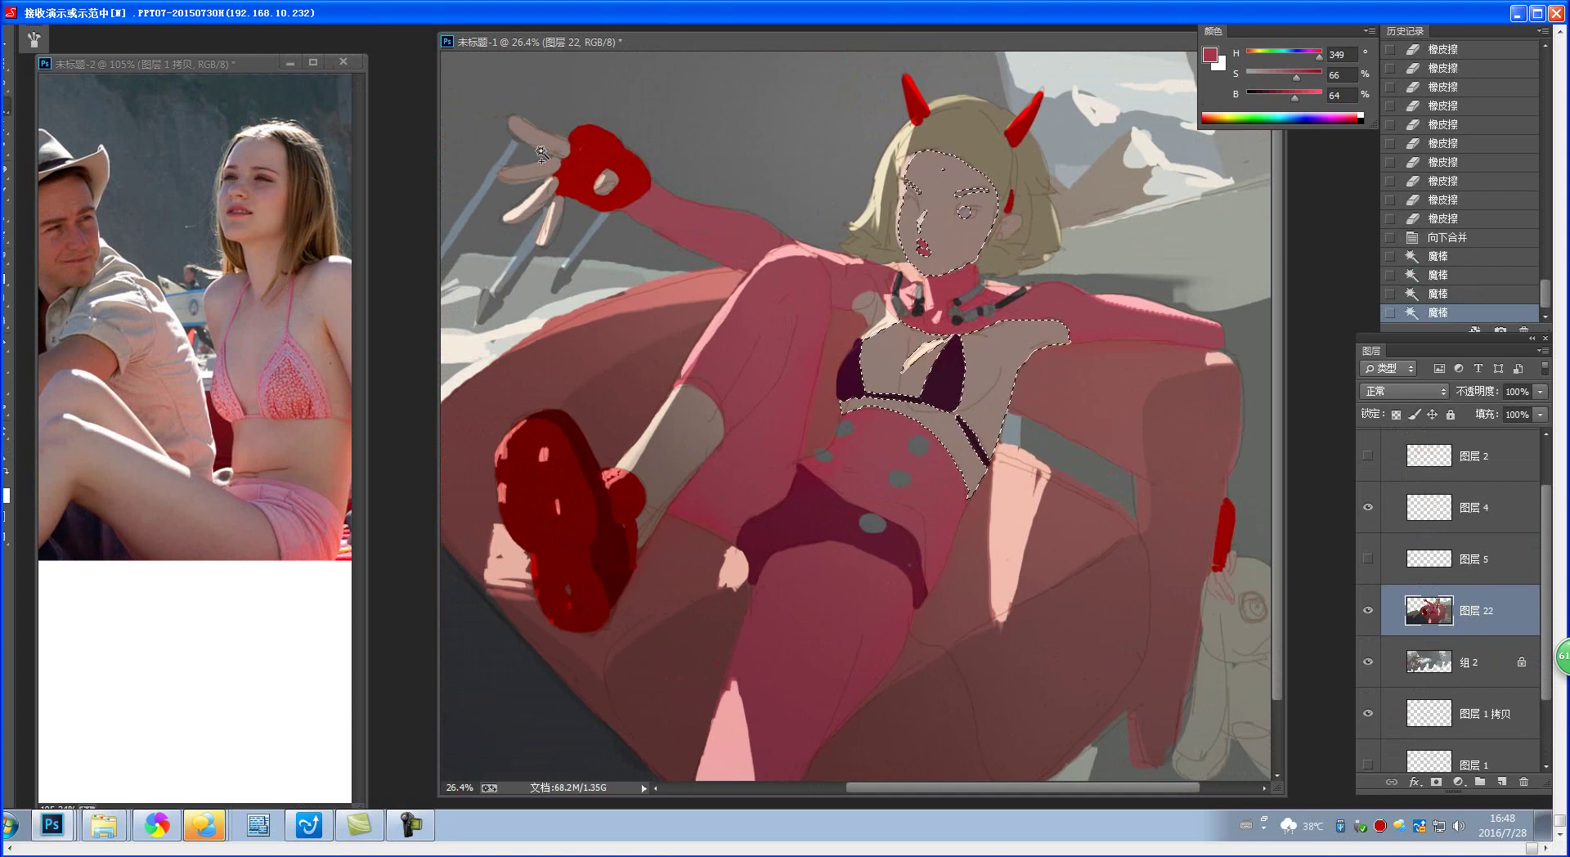
left_click(527, 172, "shift")
left_click(532, 209, "shift")
left_click(548, 225, "shift")
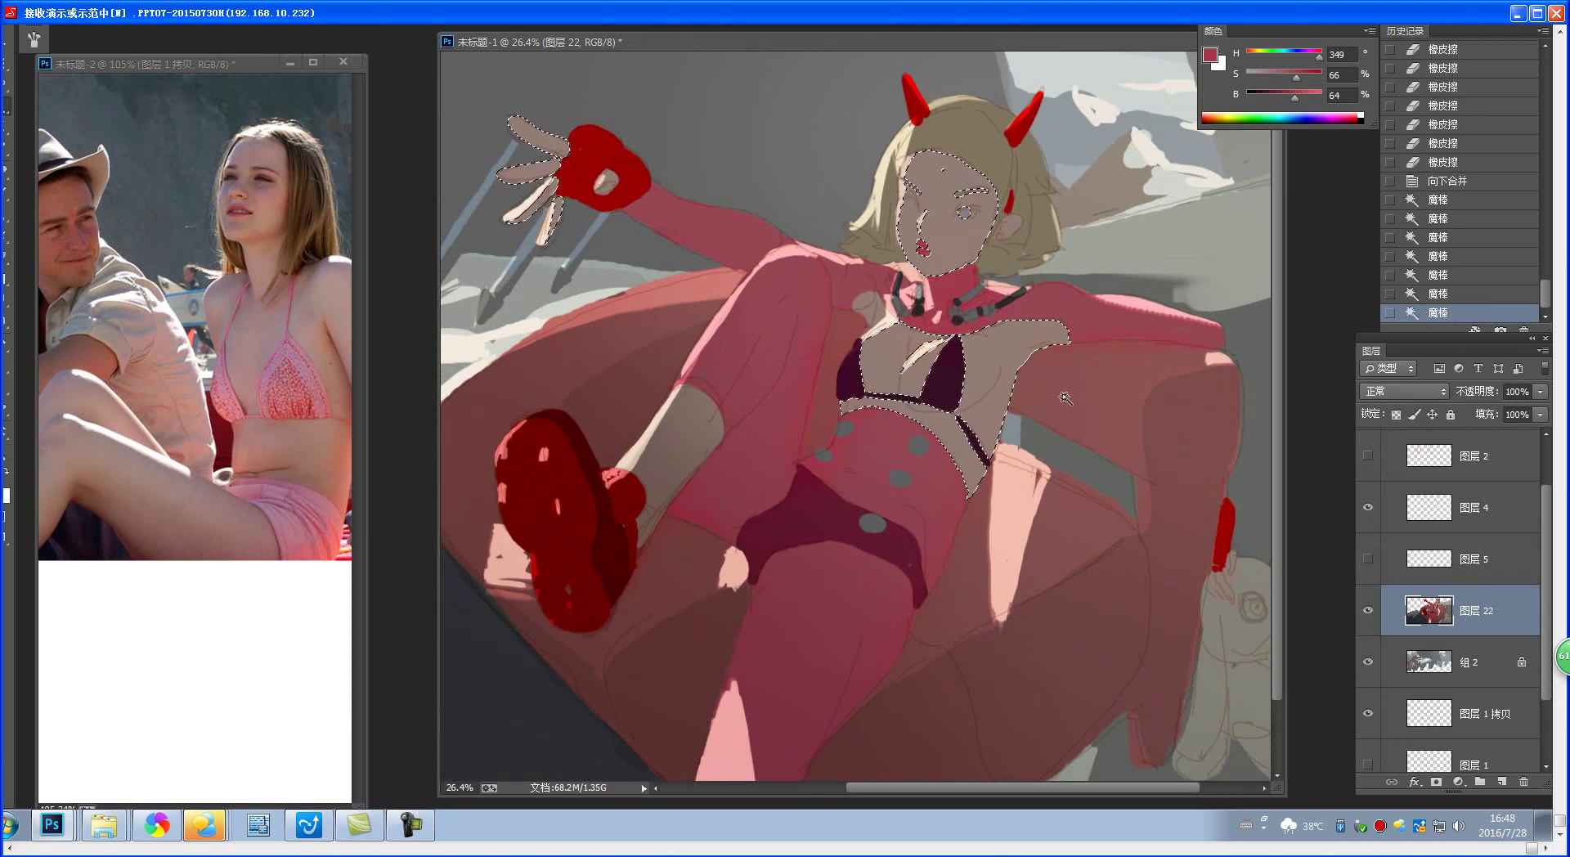
key("ctrl+j")
key("ctrl+u")
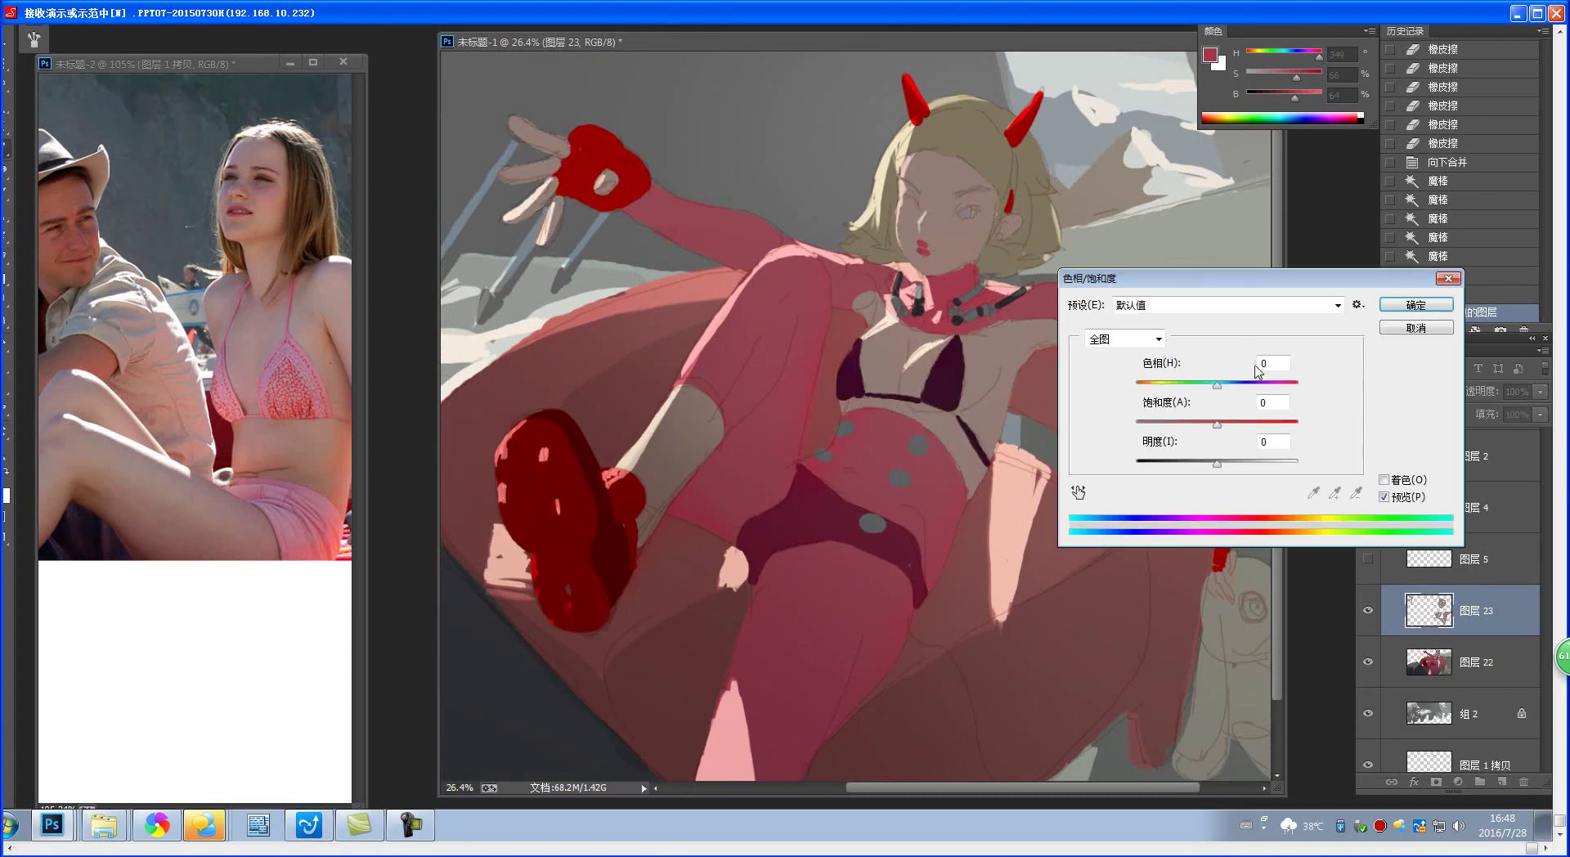
left_click_drag(1219, 426, 1242, 428)
left_click_drag(1245, 428, 1243, 427)
left_click(1417, 304)
- Lasso a patch across the forehead and another over the nose and cheek of the face on 图层 23
scroll(946, 465, "down", 3)
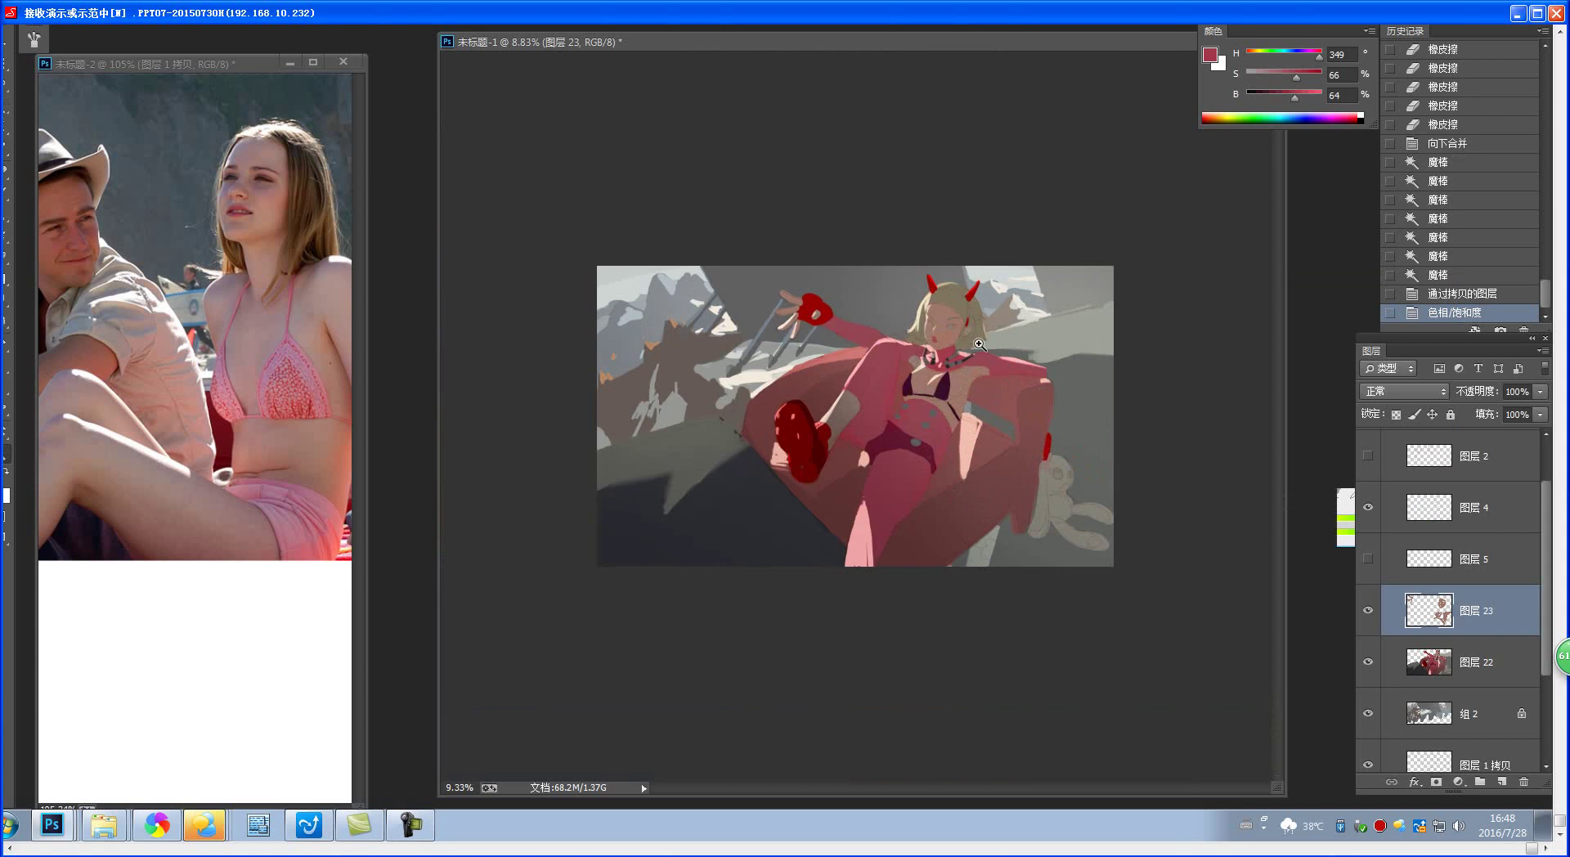
scroll(999, 373, "up", 5)
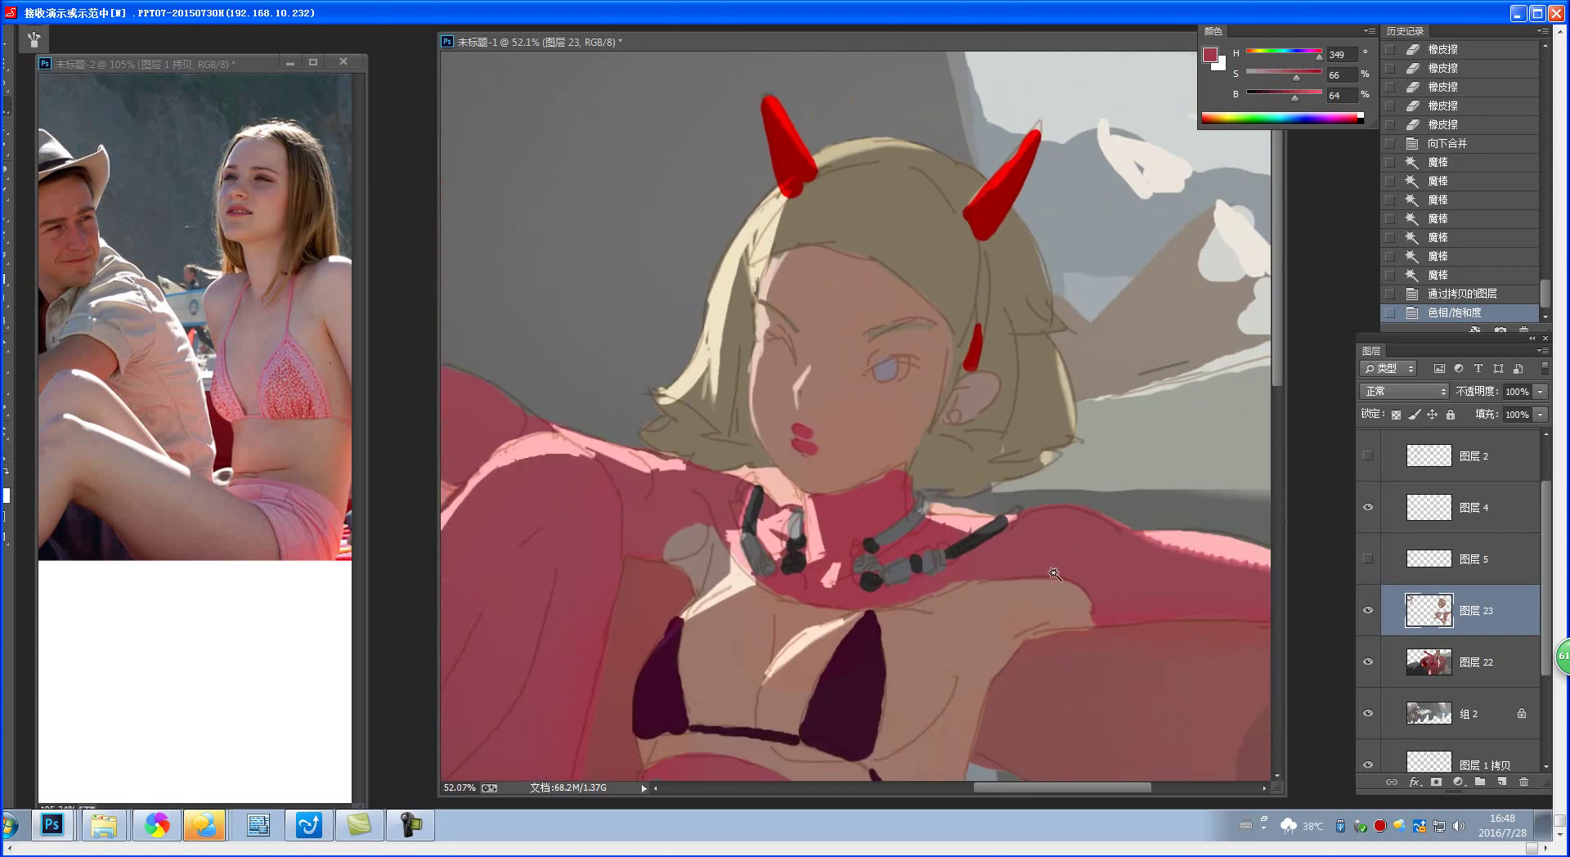
scroll(896, 555, "down", 4)
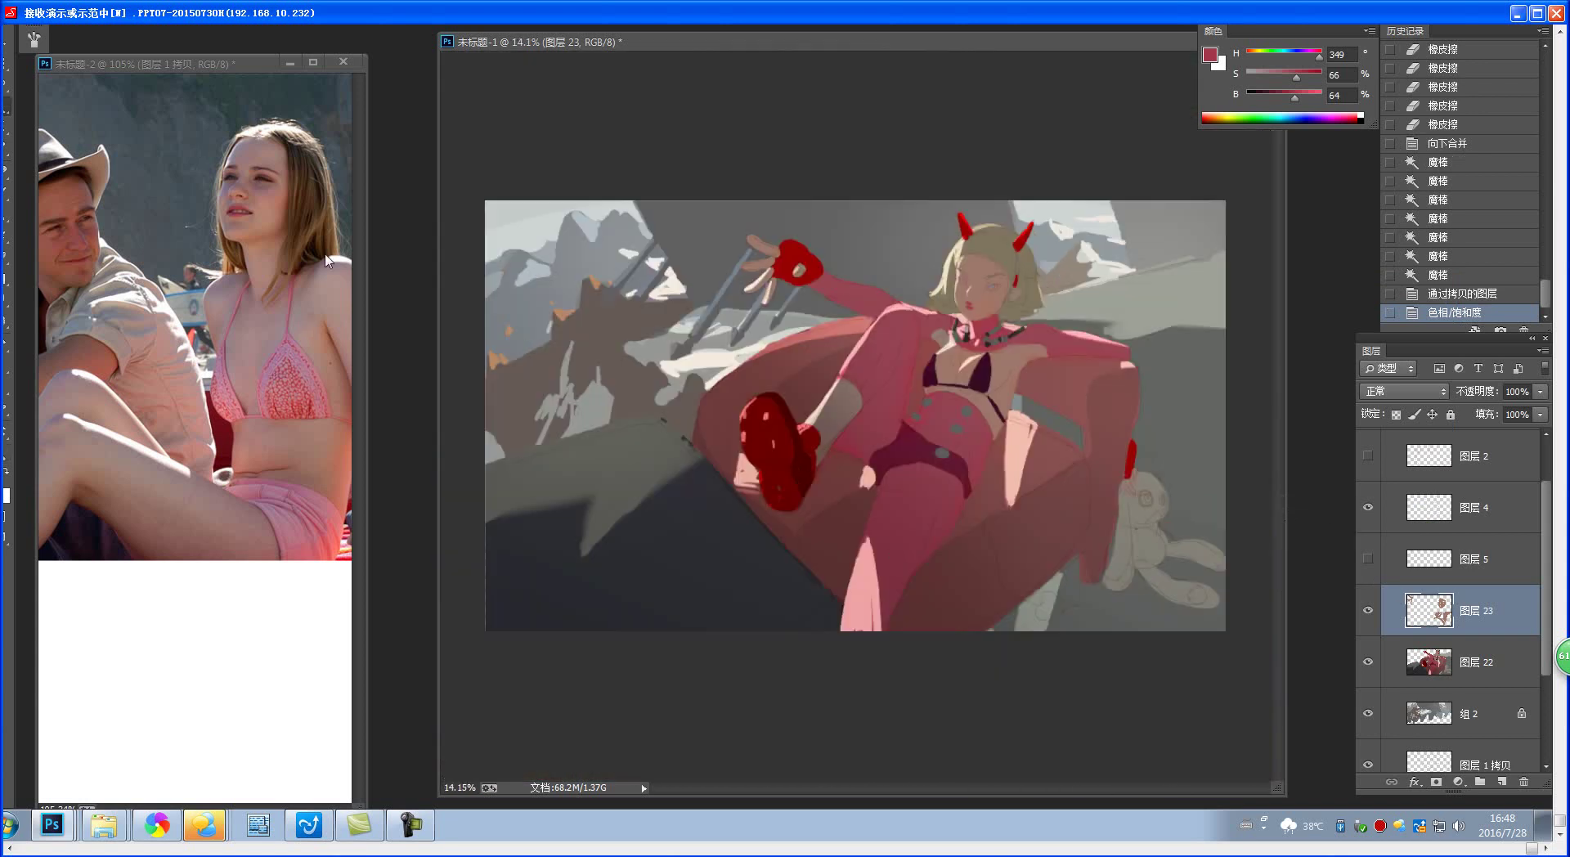
scroll(1014, 279, "up", 3)
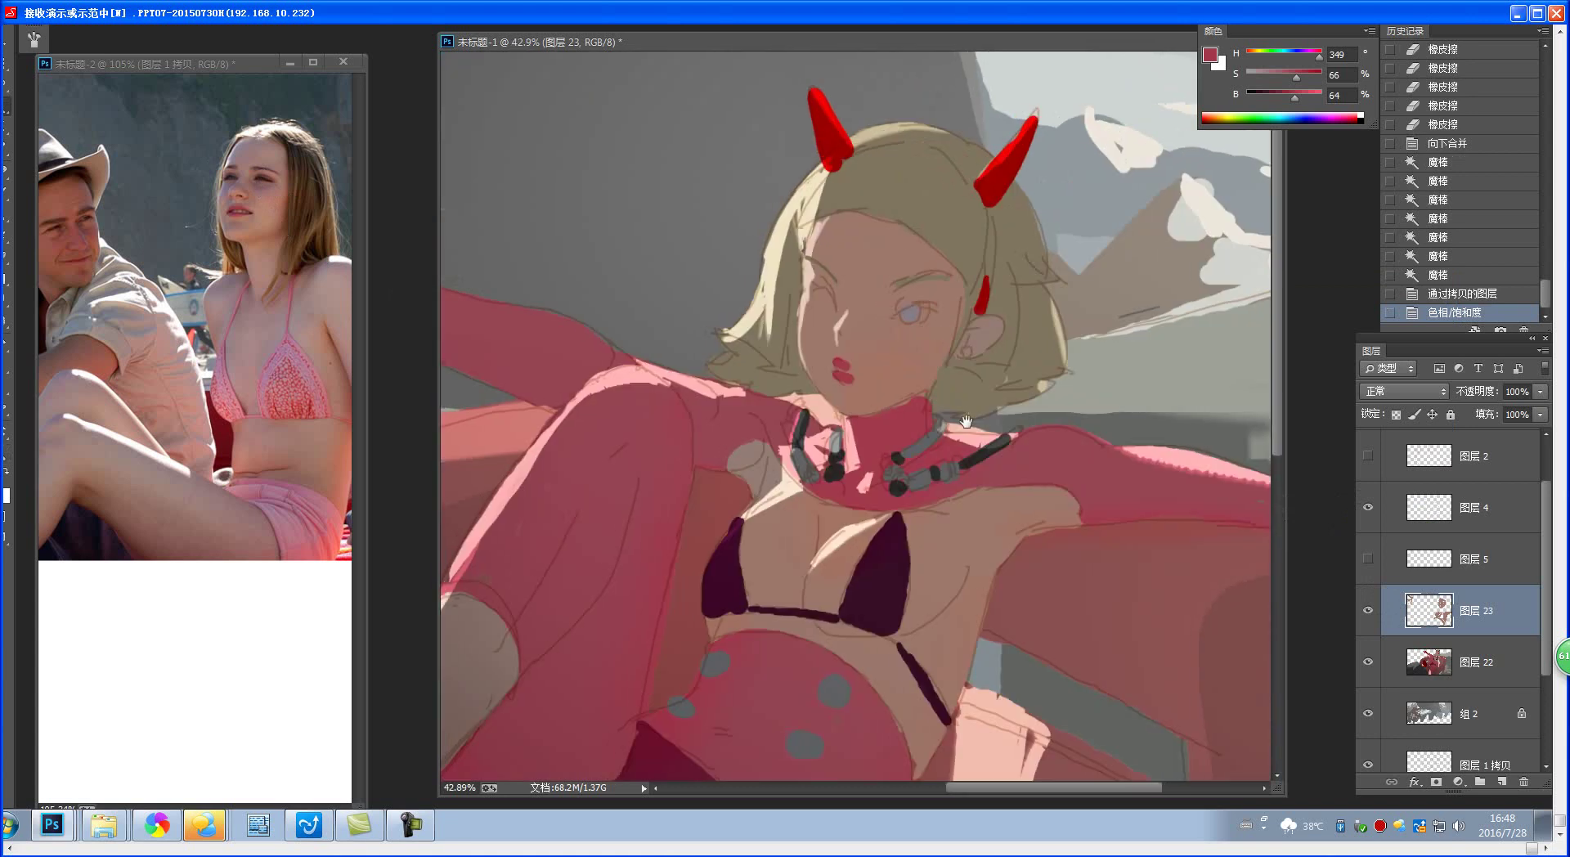
key("l")
mouse_move(798, 250)
left_mouse_down()
mouse_move(830, 211)
mouse_move(959, 239)
left_mouse_up()
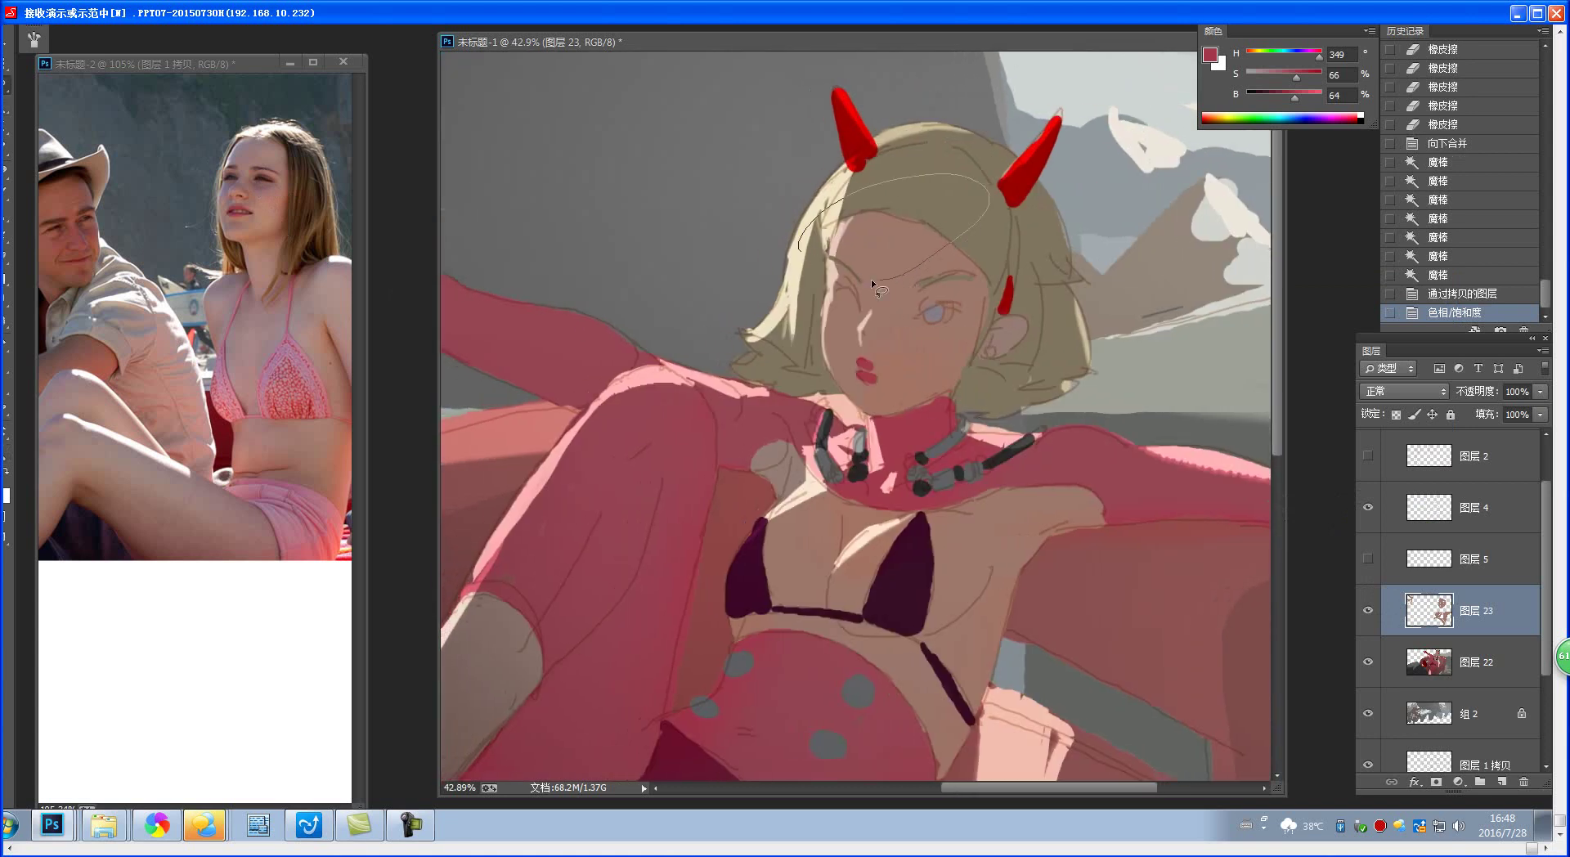
left_click_drag(873, 284, 872, 286)
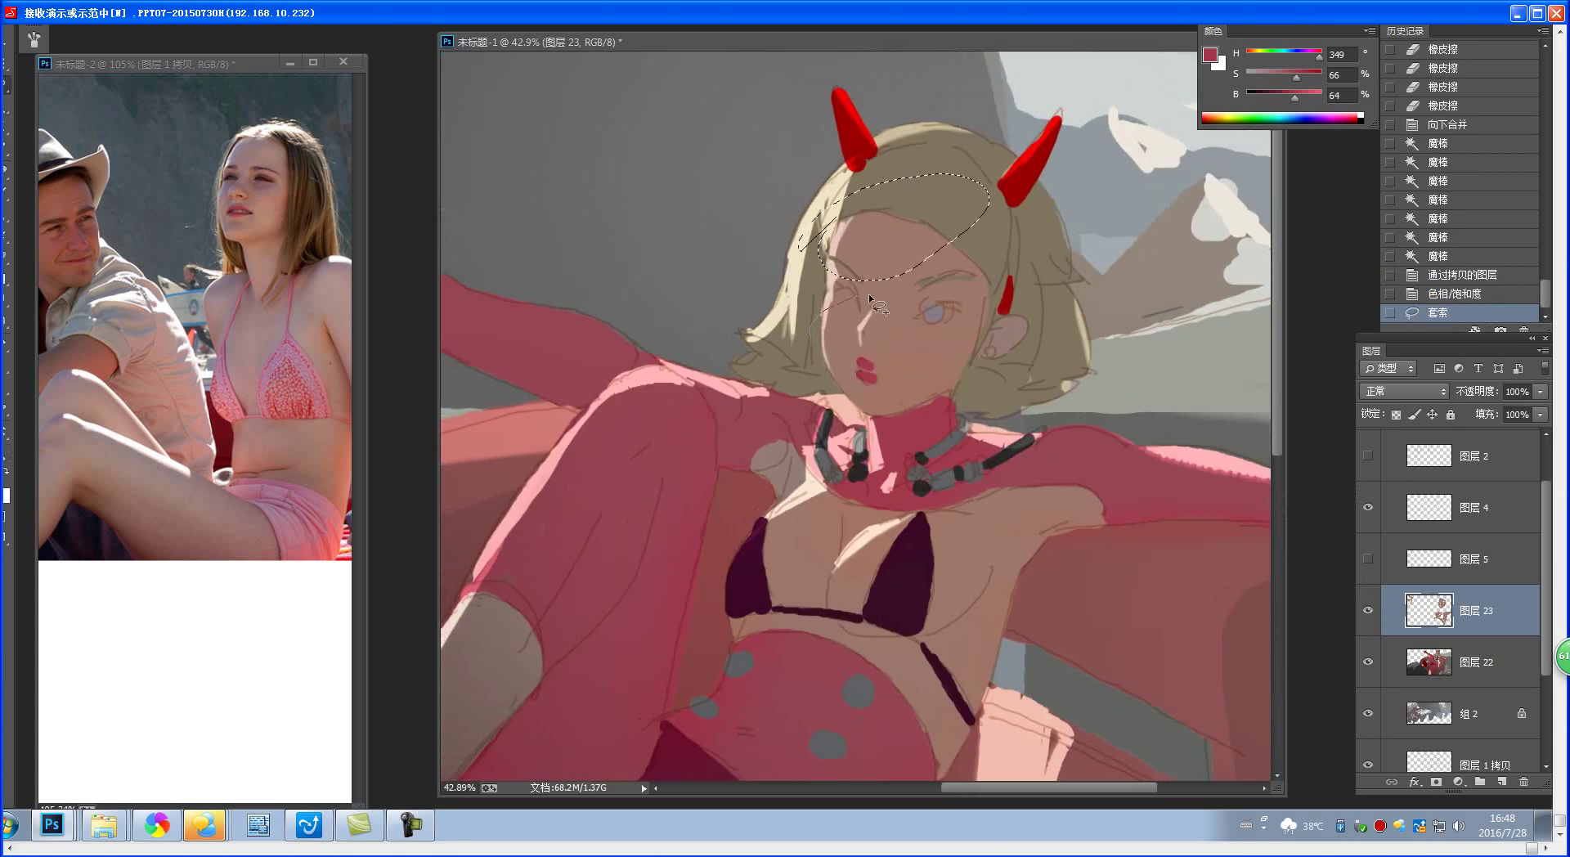
left_click_drag(824, 366, 821, 358)
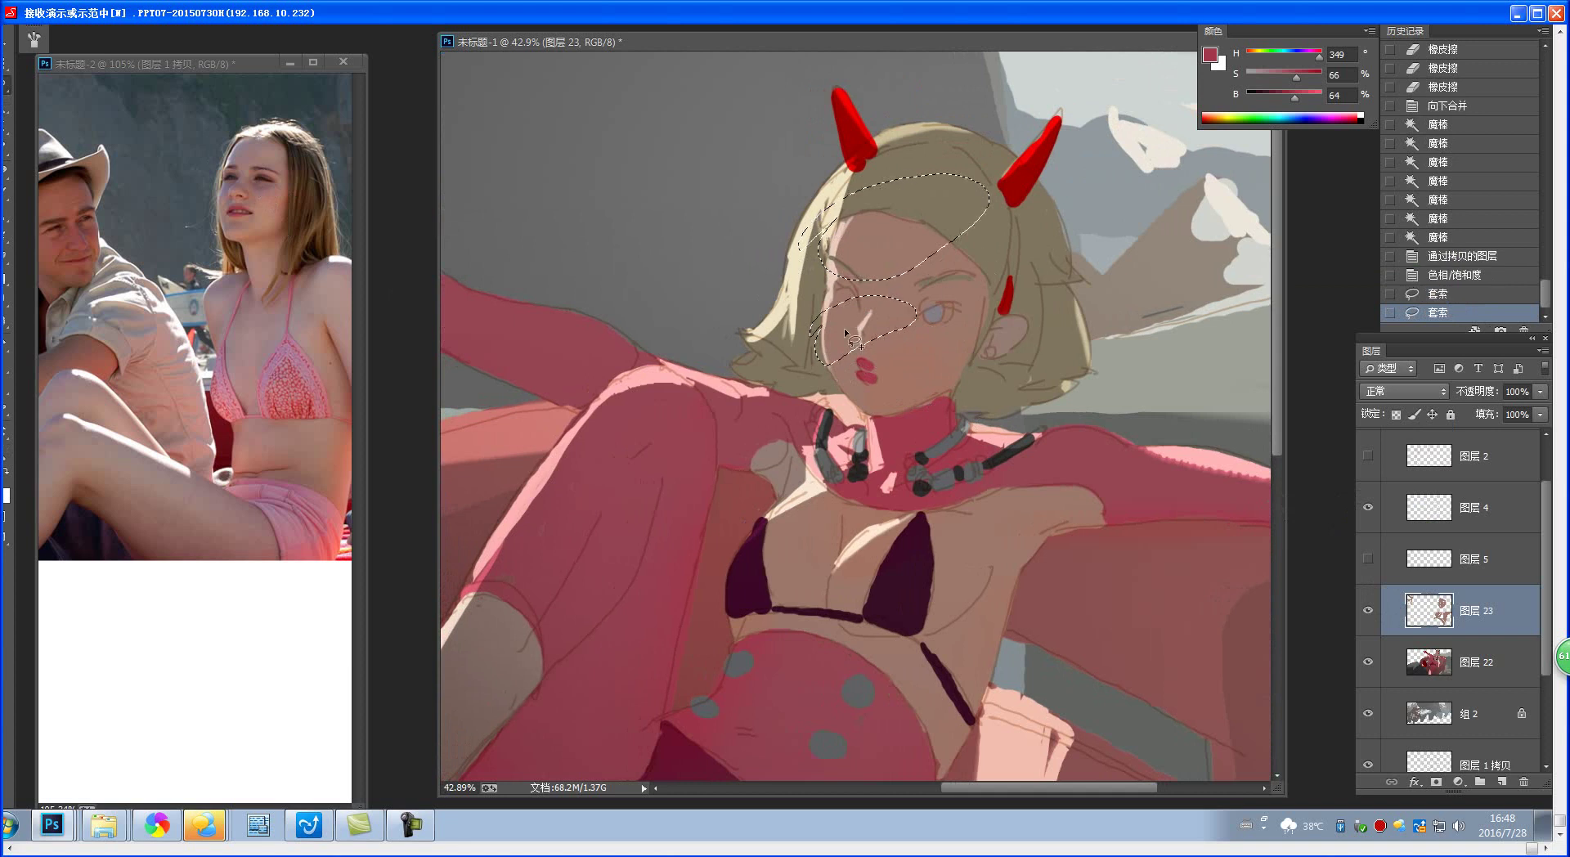
- Restore the face selection and extend it with lassoed patches between the eyes, beneath the open eye and across the upper chest
left_click(869, 302)
key("ctrl+z")
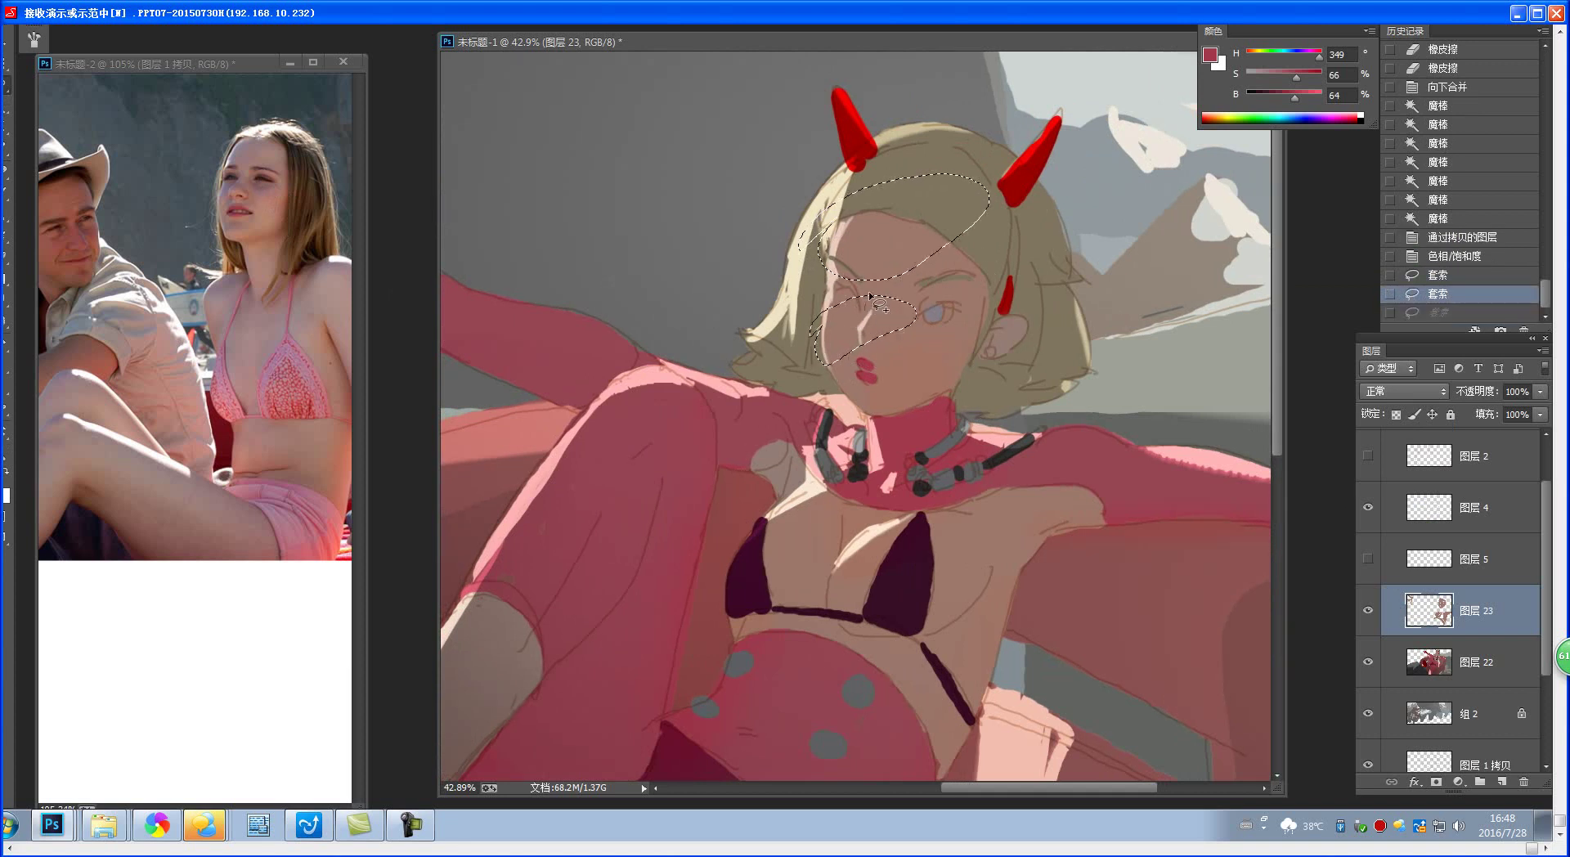
key("ctrl+z")
mouse_move(826, 503)
left_mouse_down()
mouse_move(785, 563)
mouse_move(967, 550)
mouse_move(1019, 528)
mouse_move(910, 495)
mouse_move(834, 495)
left_mouse_up()
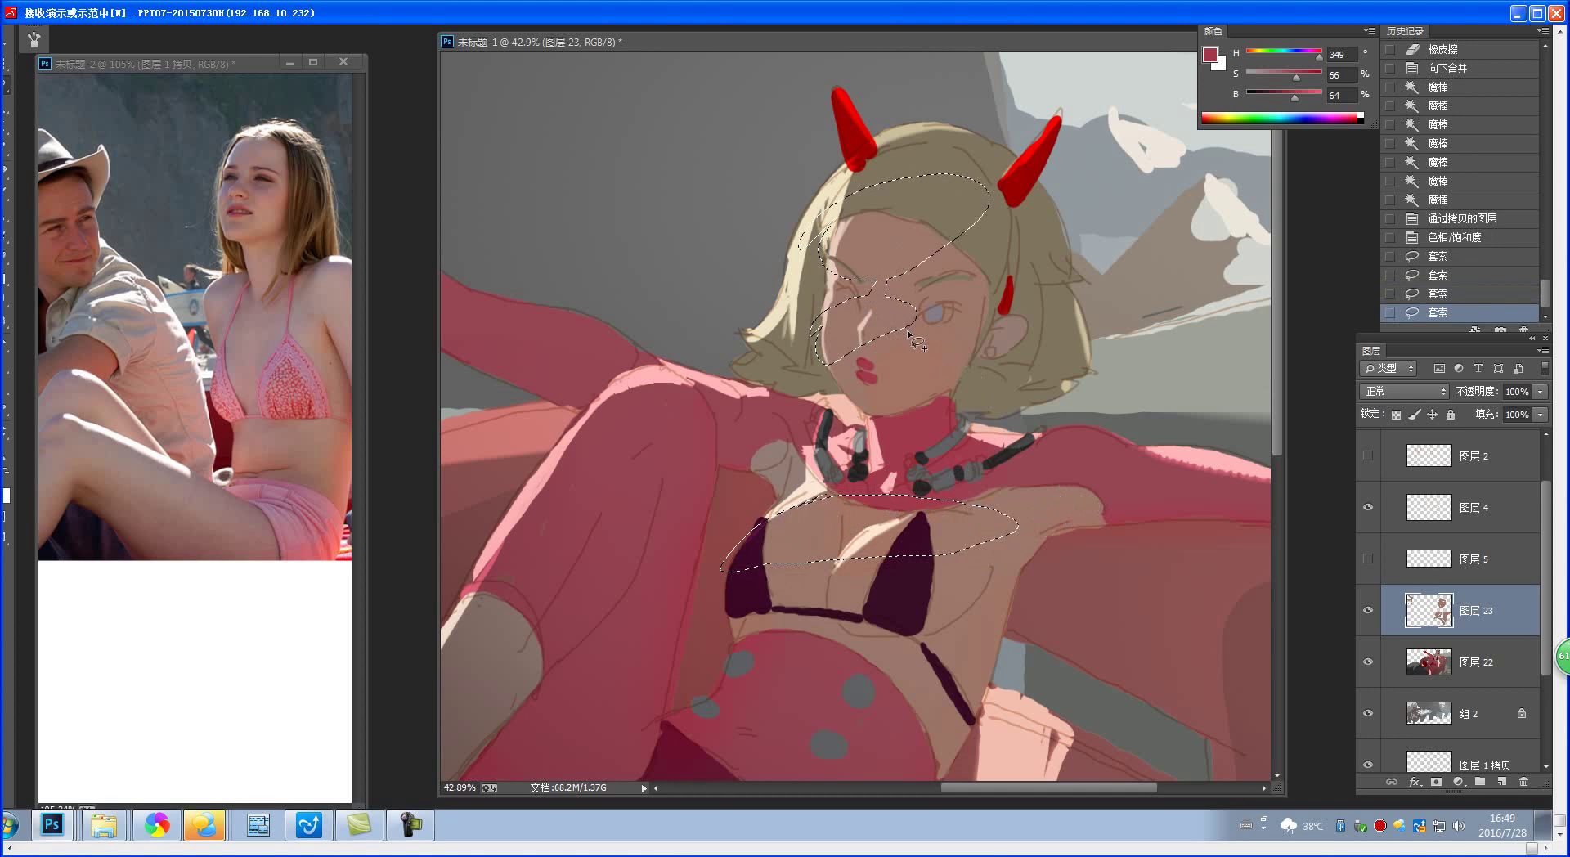
left_click_drag(928, 324, 937, 315)
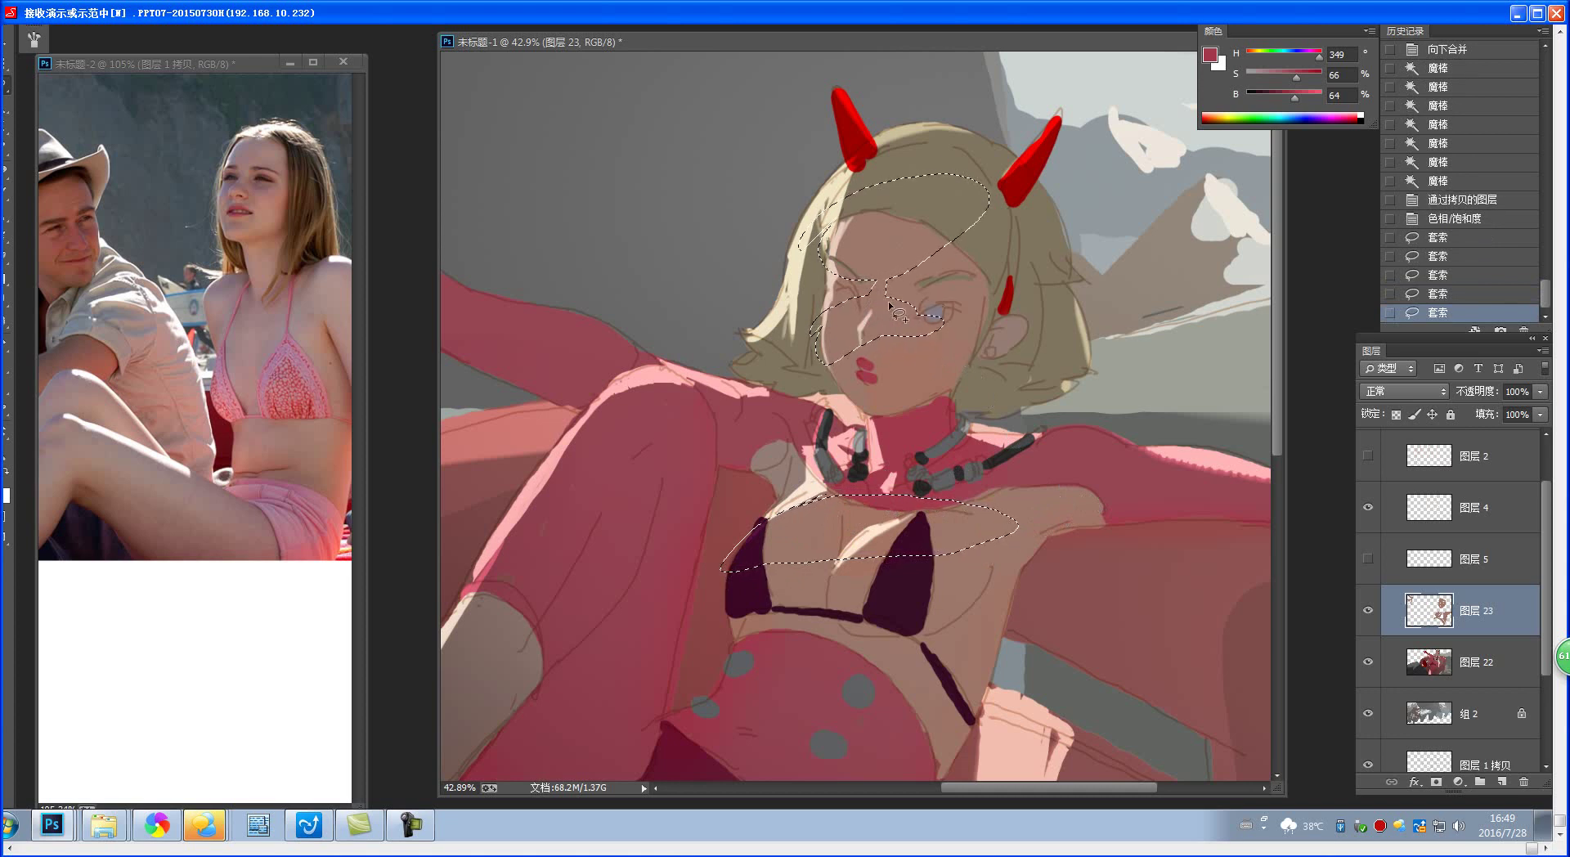
- Copy the selected face and chest skin to a new layer and shift its midtones toward blue with Color Balance
key("ctrl+j")
key("ctrl+b")
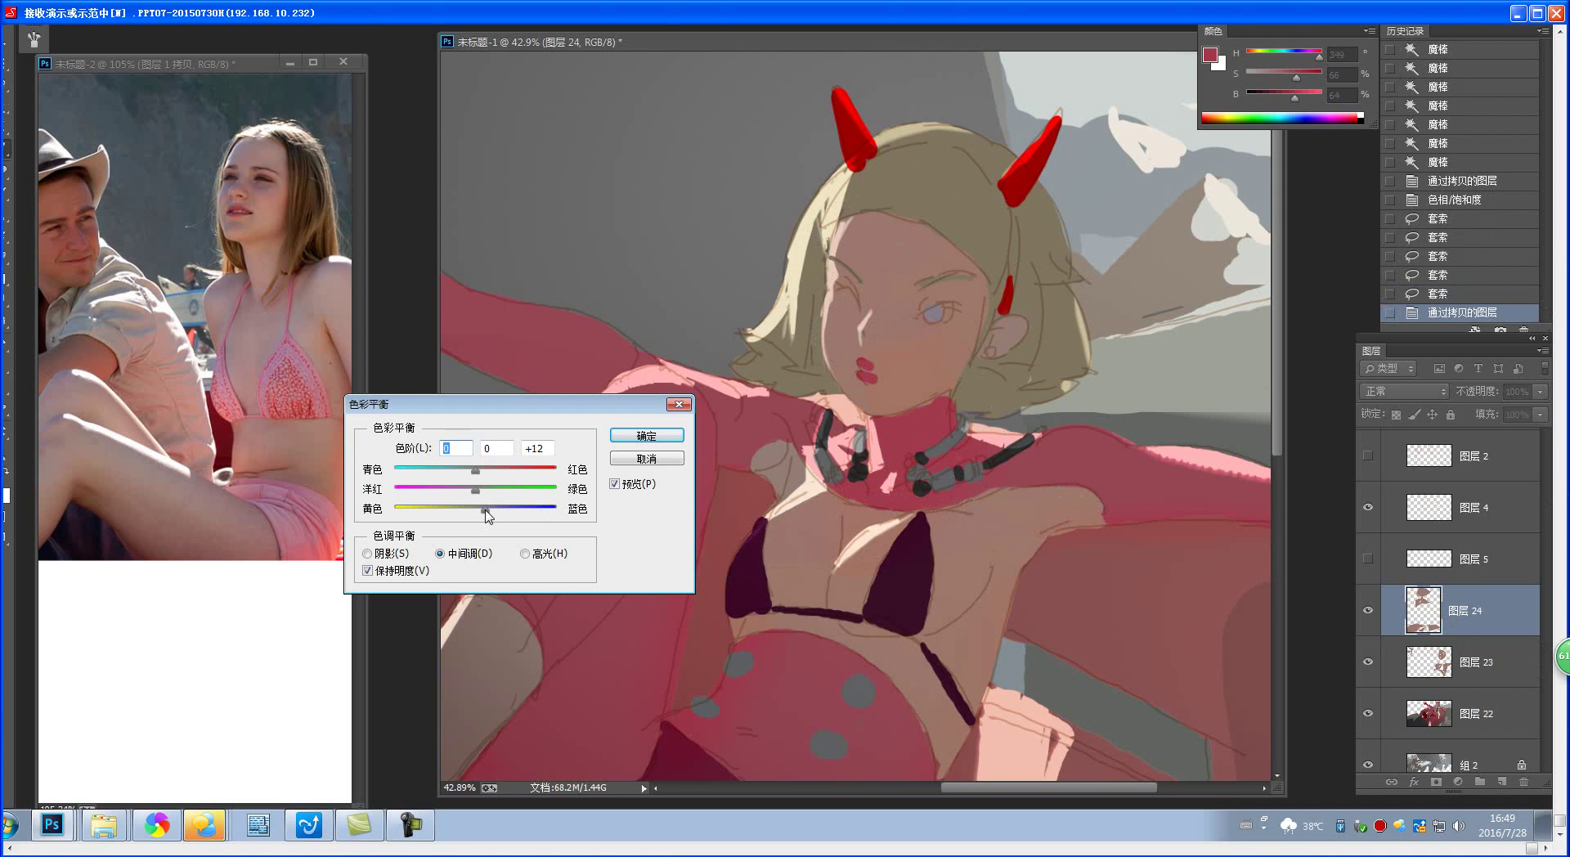
left_click_drag(487, 516, 489, 516)
left_click(646, 435)
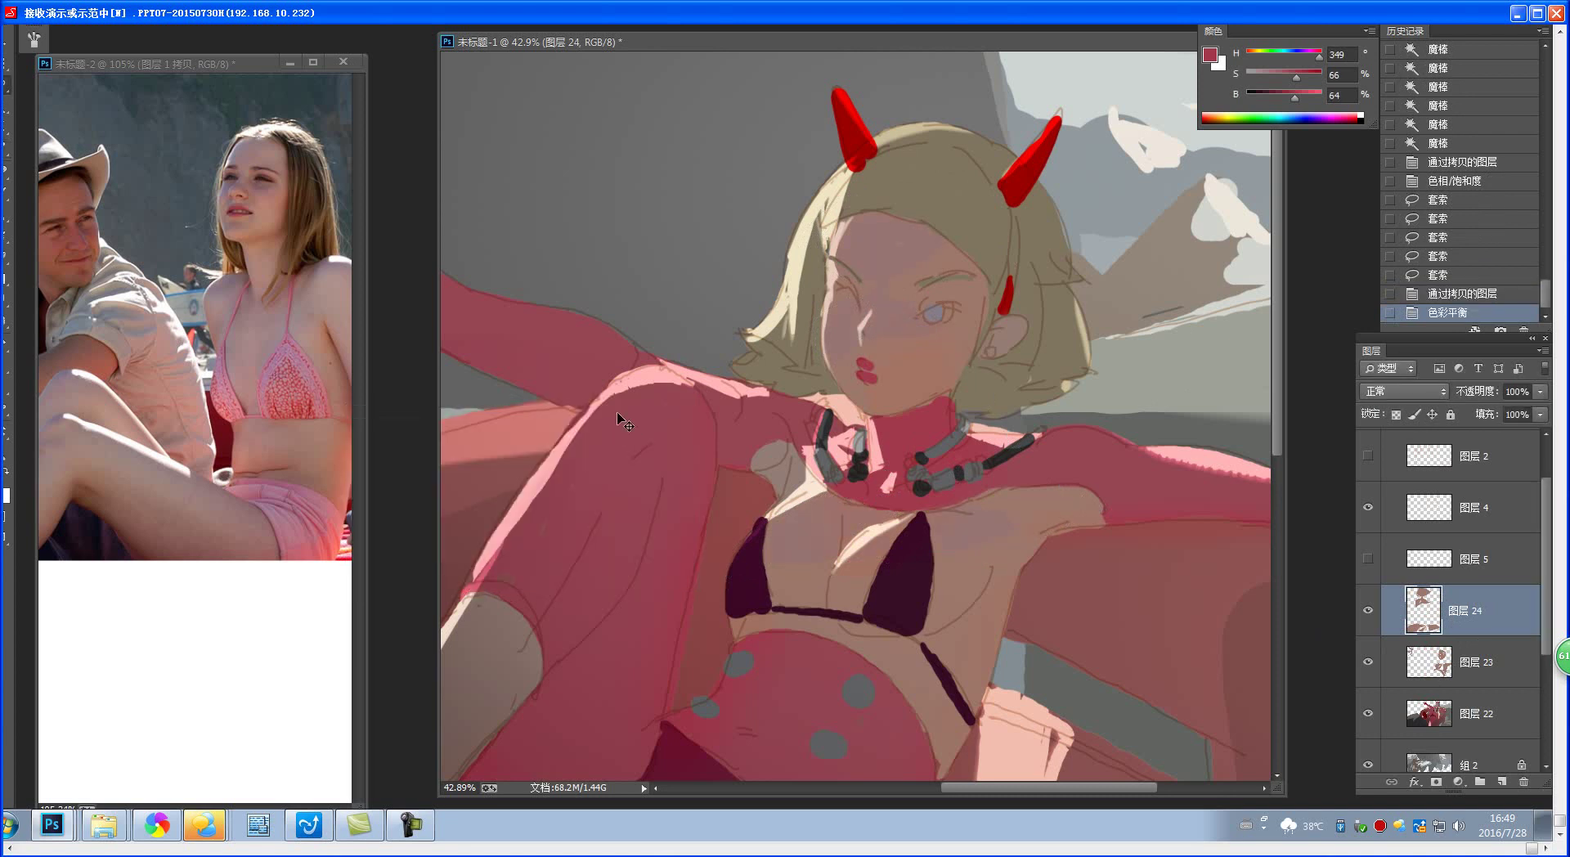
- Set the copied skin patches on 图层 24 to hue -8 and saturation -23
key("ctrl+b")
left_click(634, 459)
key("ctrl+u")
left_click_drag(1224, 386, 1222, 388)
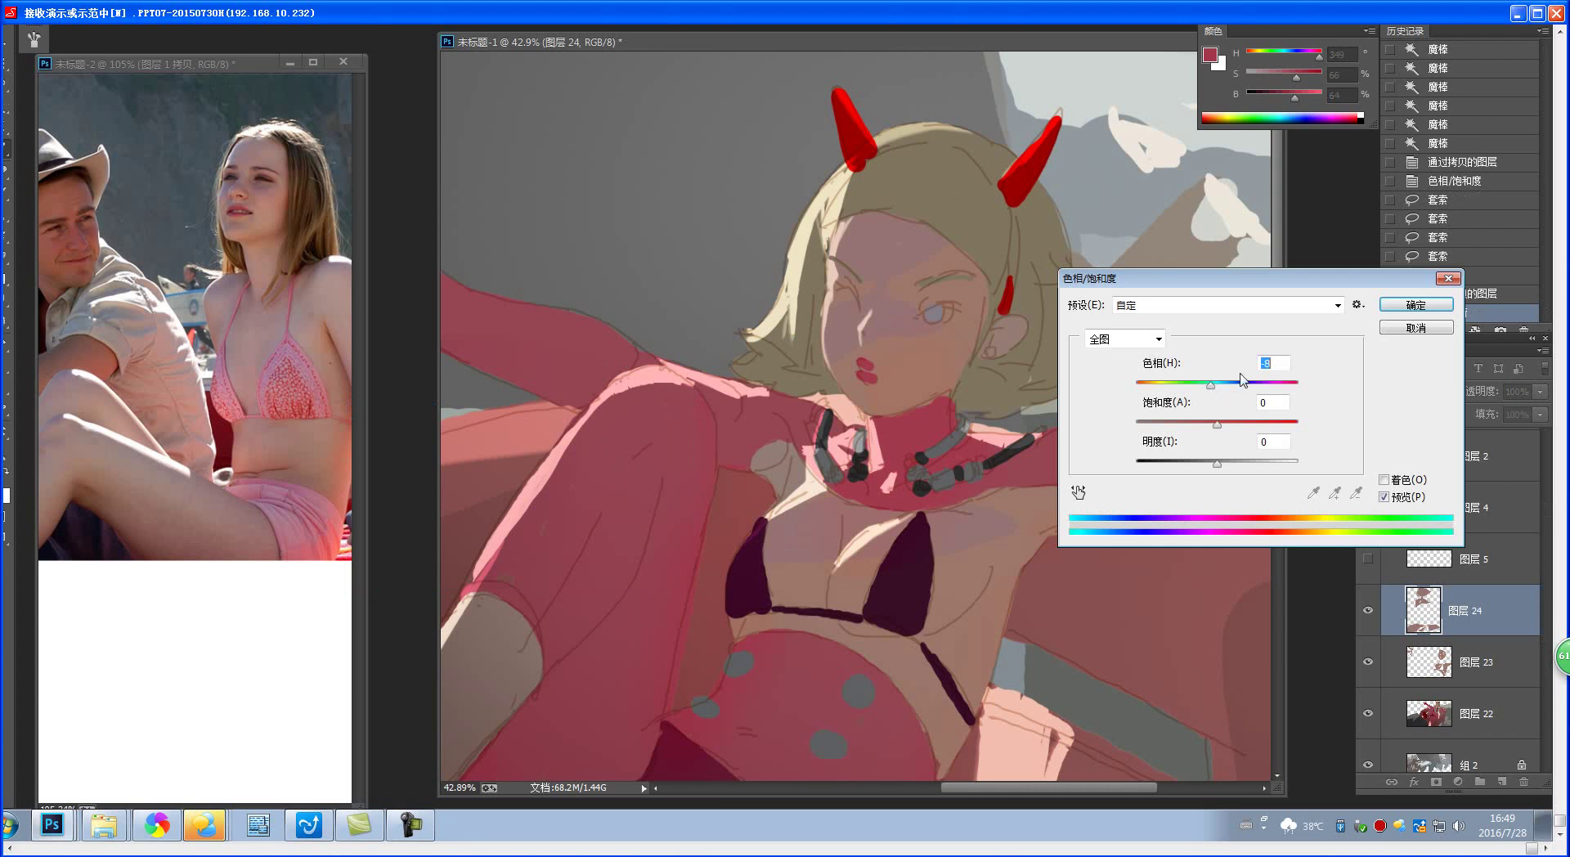
left_click_drag(1218, 424, 1204, 424)
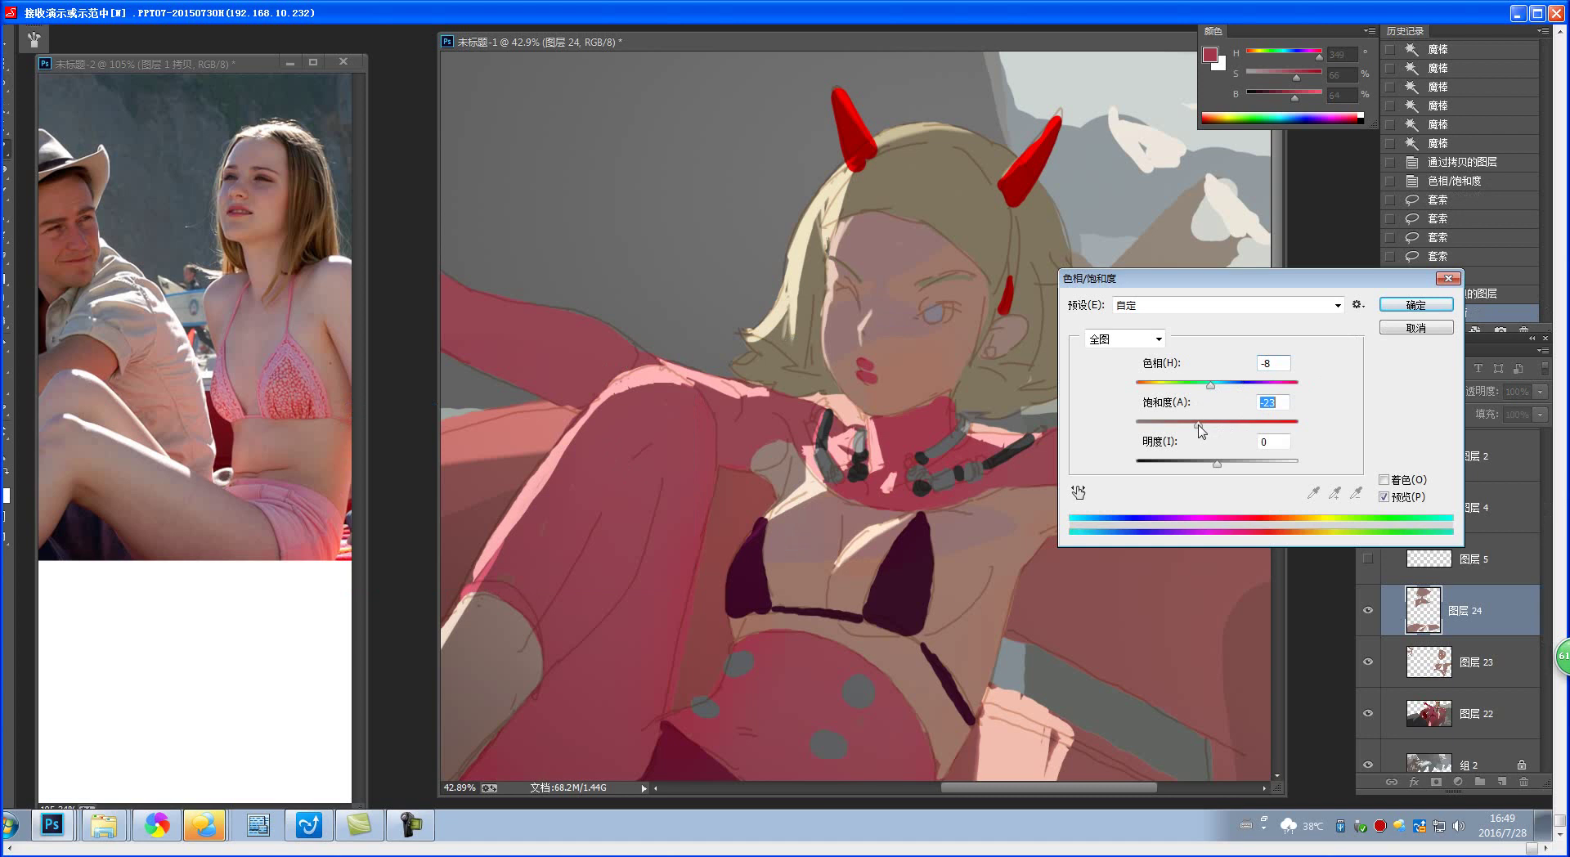
left_click(1417, 304)
- Erase parts of the cooler skin copy across the chest to soften its edges around the bikini top
scroll(1005, 415, "down", 5)
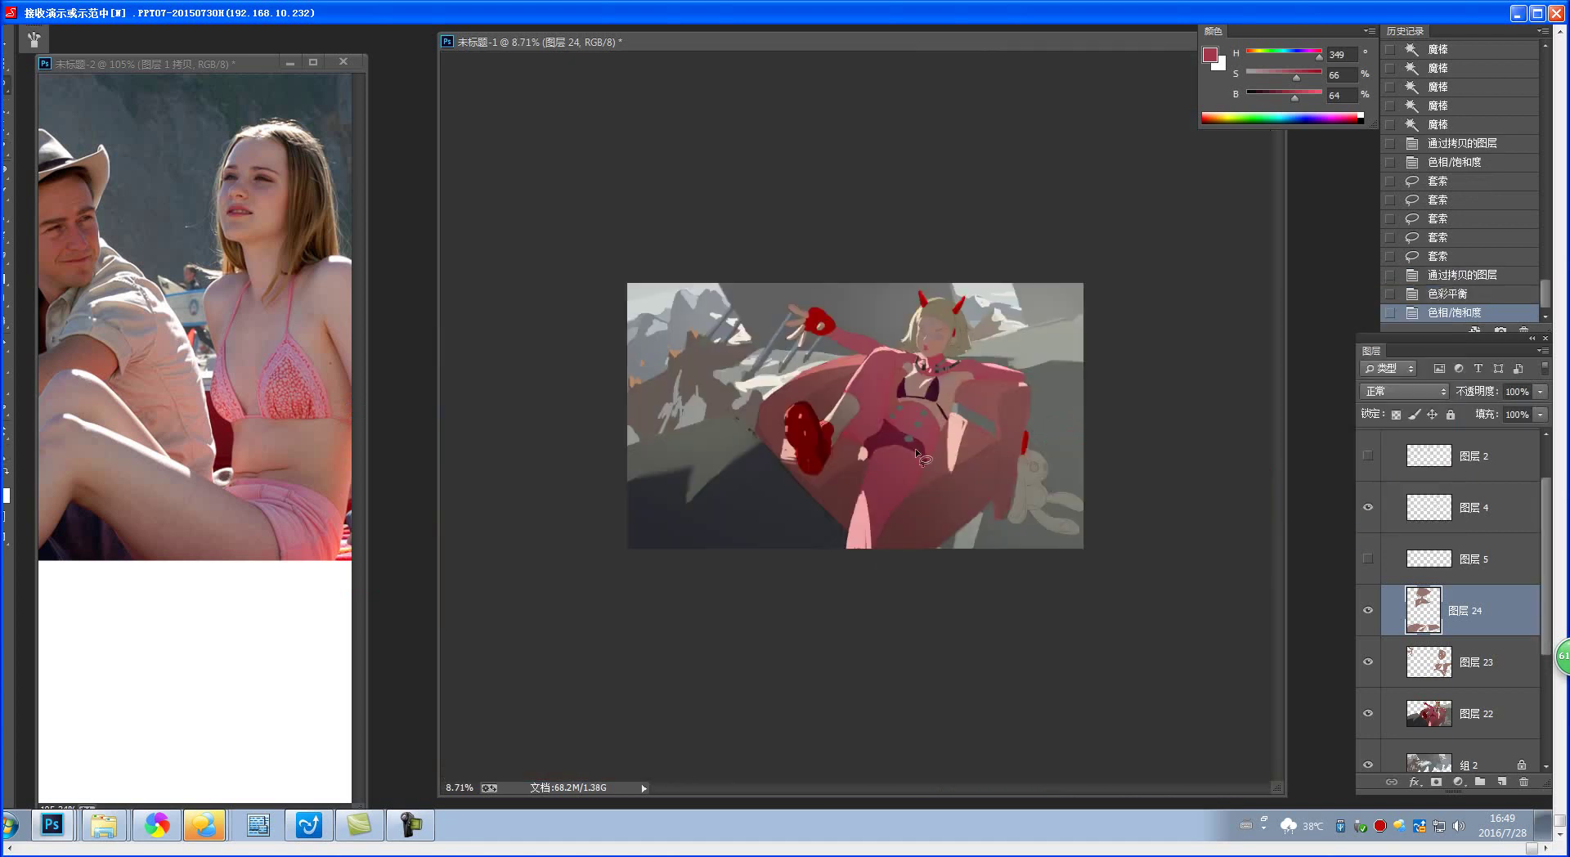
scroll(969, 319, "up", 5)
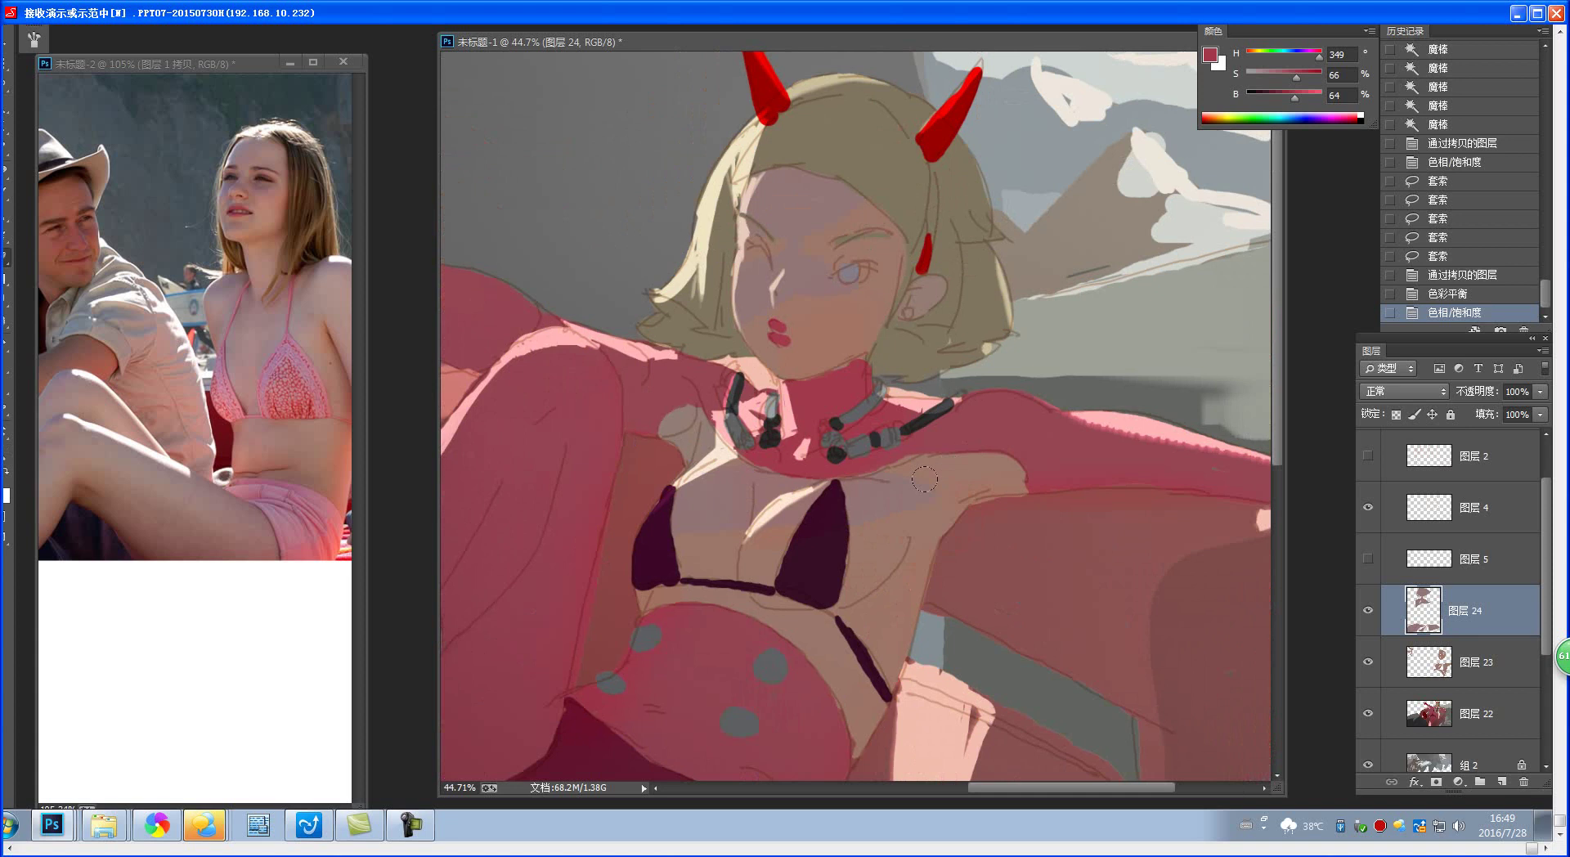
mouse_move(924, 478)
left_mouse_down()
mouse_move(818, 564)
mouse_move(742, 570)
left_mouse_up()
left_click_drag(814, 519, 744, 491)
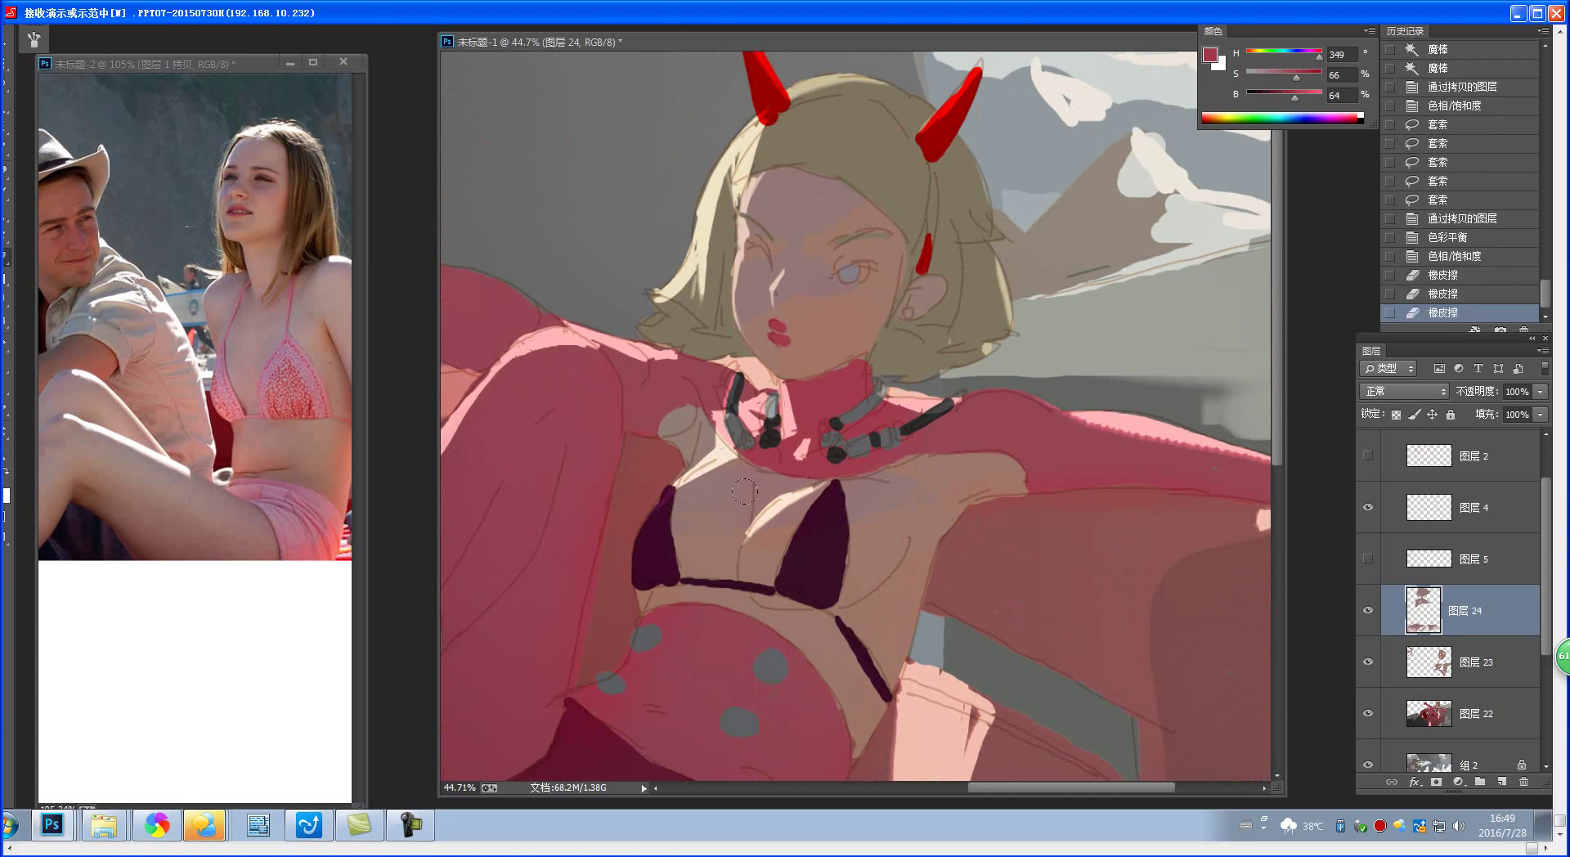
left_click_drag(843, 403, 847, 407)
key("ctrl+z")
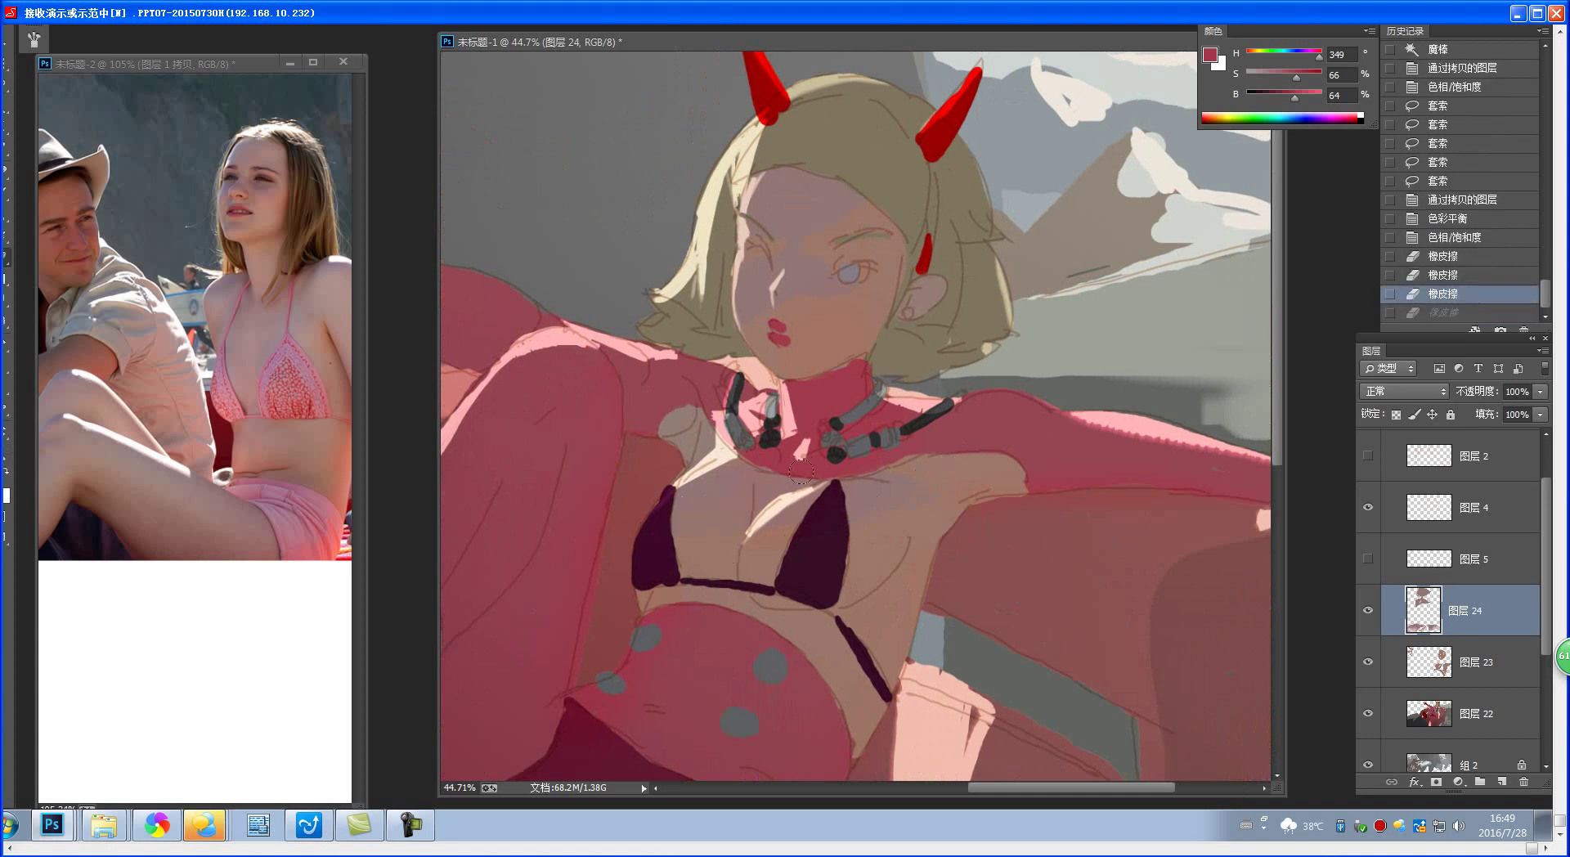
left_click(708, 557)
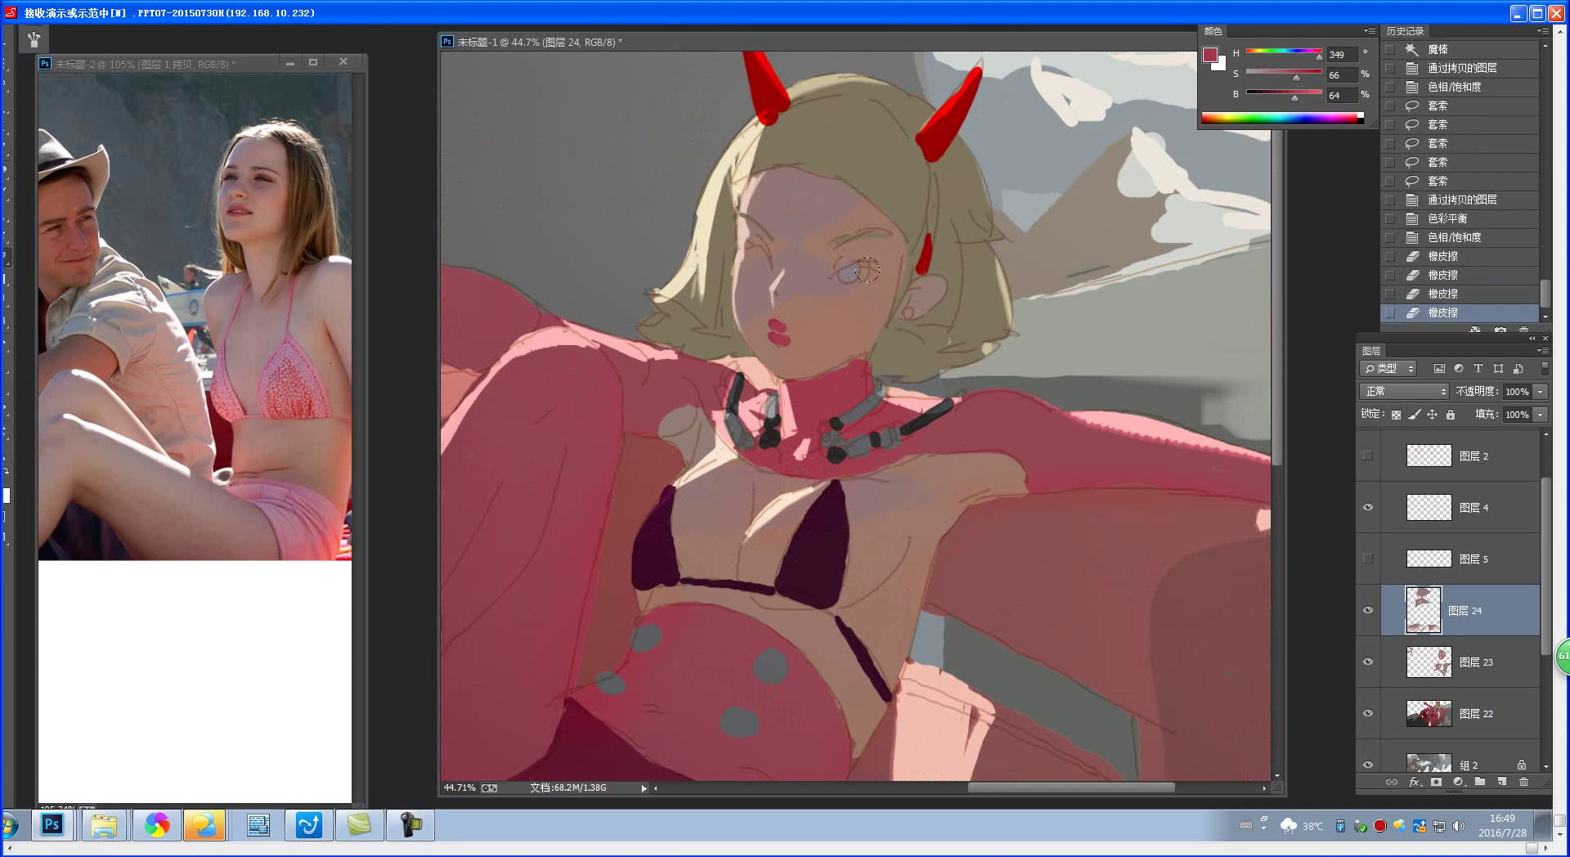
- Erase spots of the cooler skin copy around the eyes, cheeks, forehead and mouth of the face
left_click(867, 270)
left_click(738, 320)
left_click(802, 319)
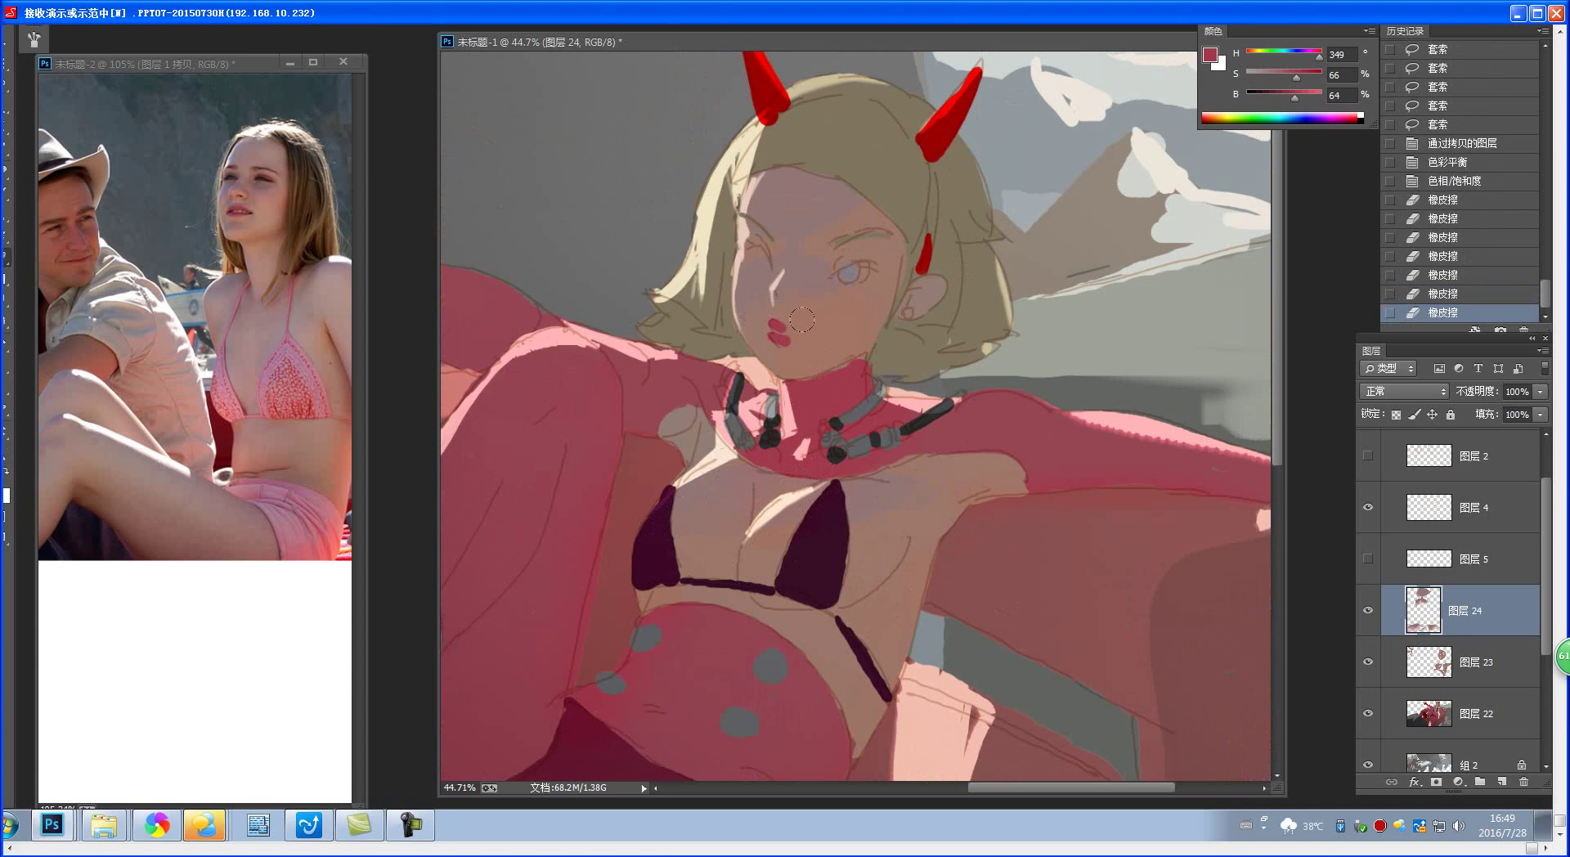
left_click(753, 249)
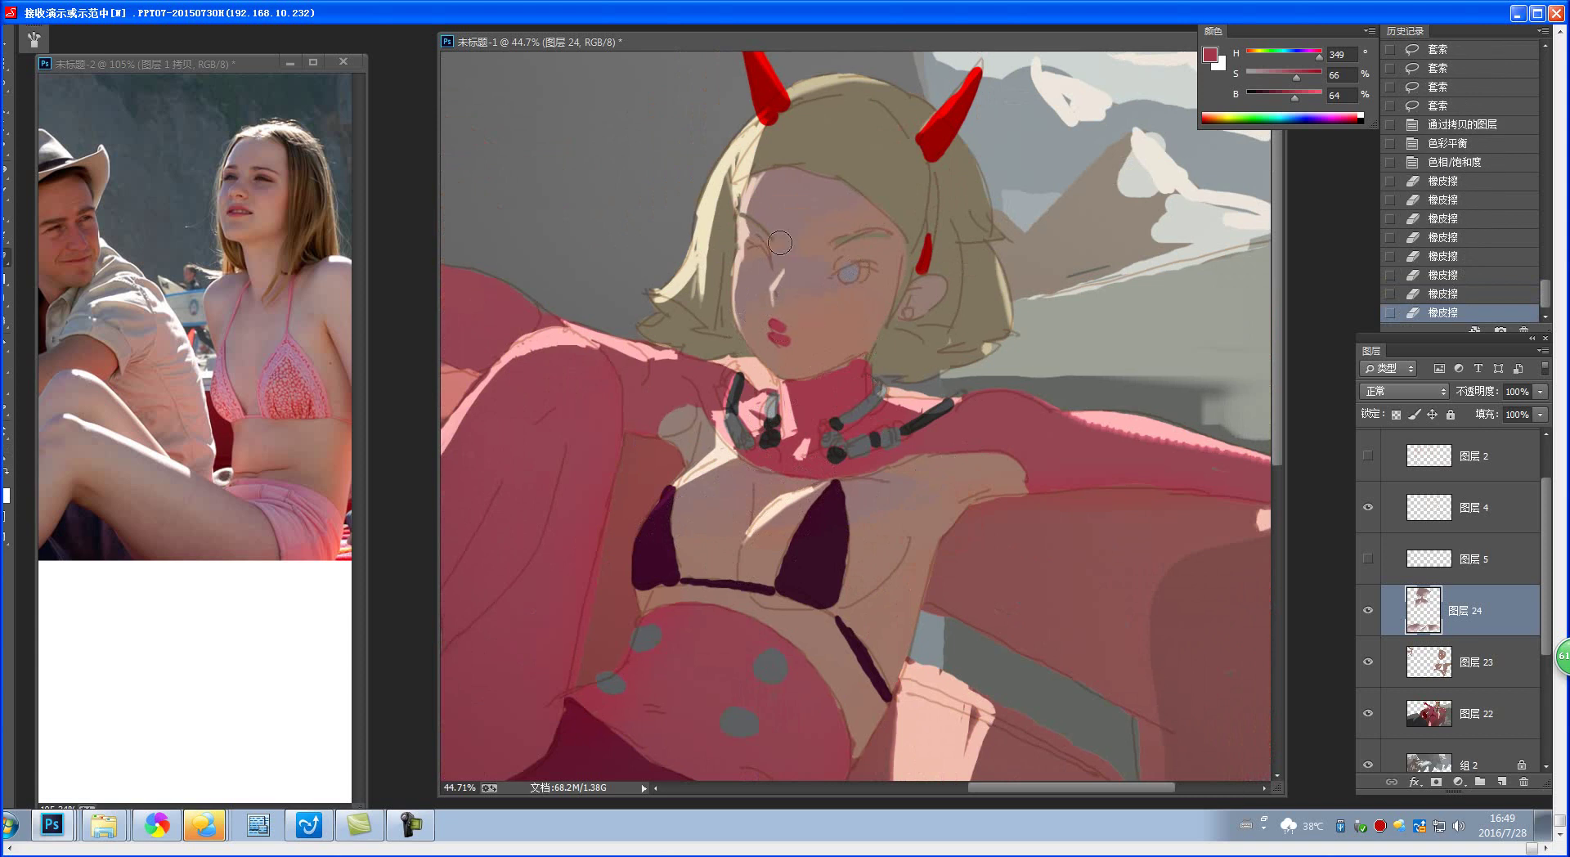
left_click(767, 238)
left_click(865, 201)
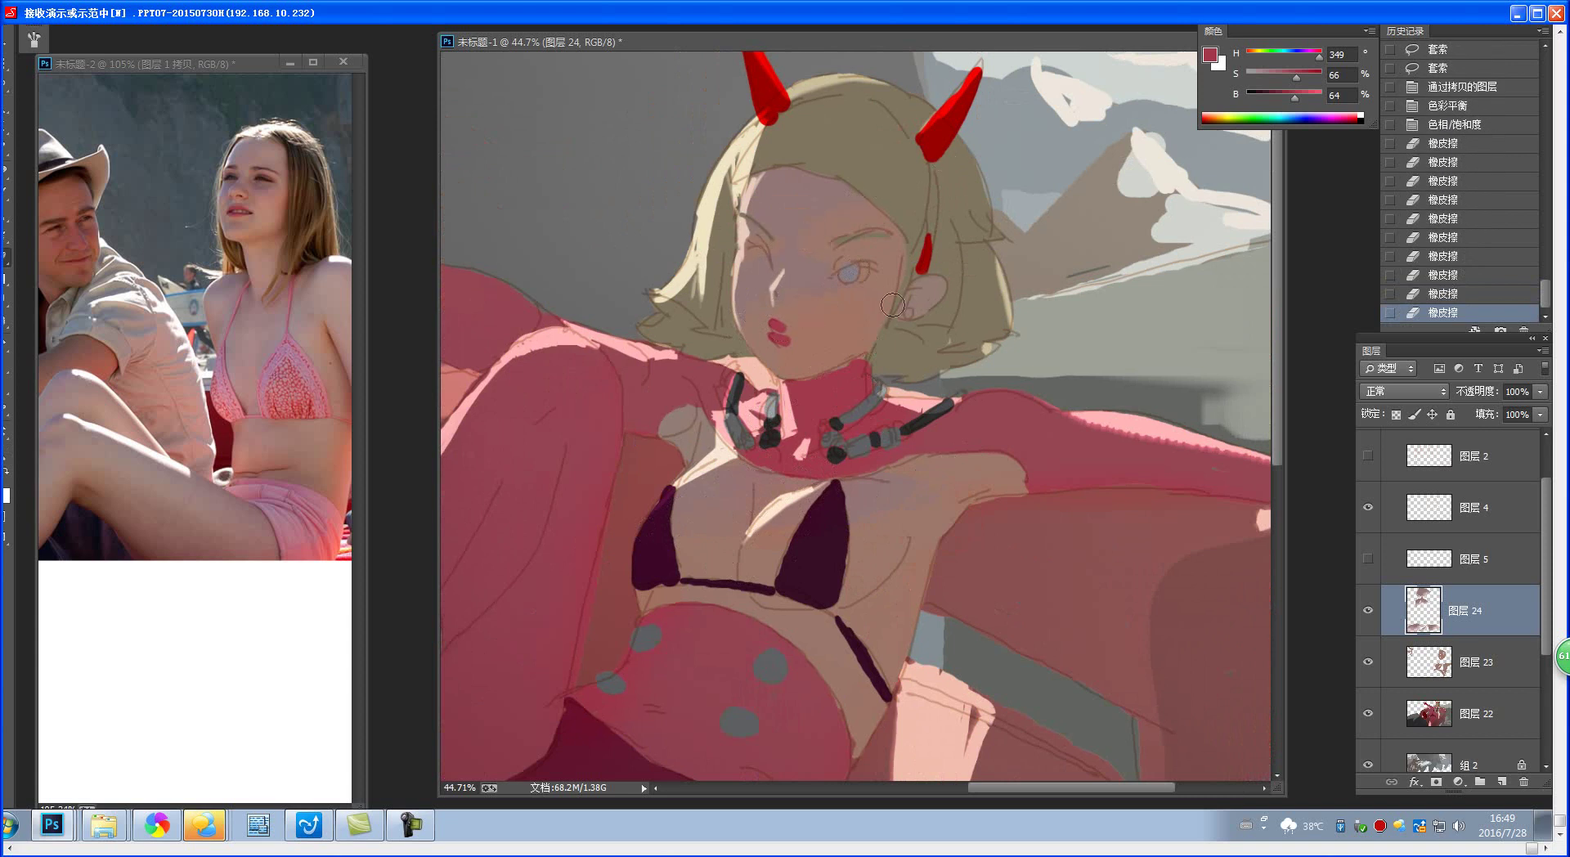
left_click(817, 295)
- Hide the line-art layer 图层 4 and examine the color patches at overview and close-up scale
scroll(1040, 492, "down", 5)
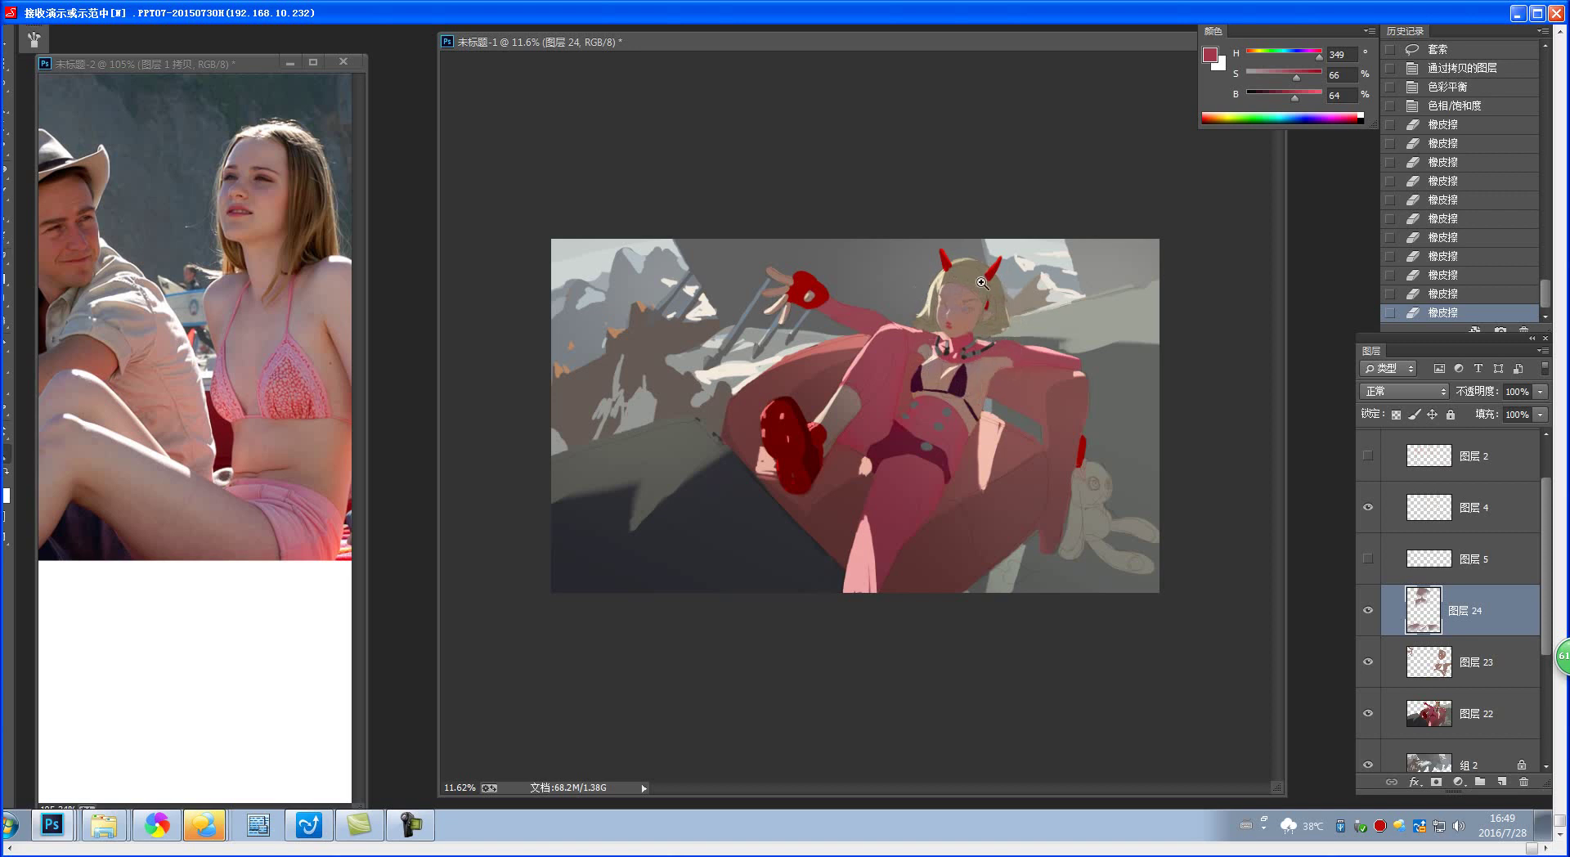
scroll(1004, 366, "up", 3)
scroll(1014, 319, "down", 2)
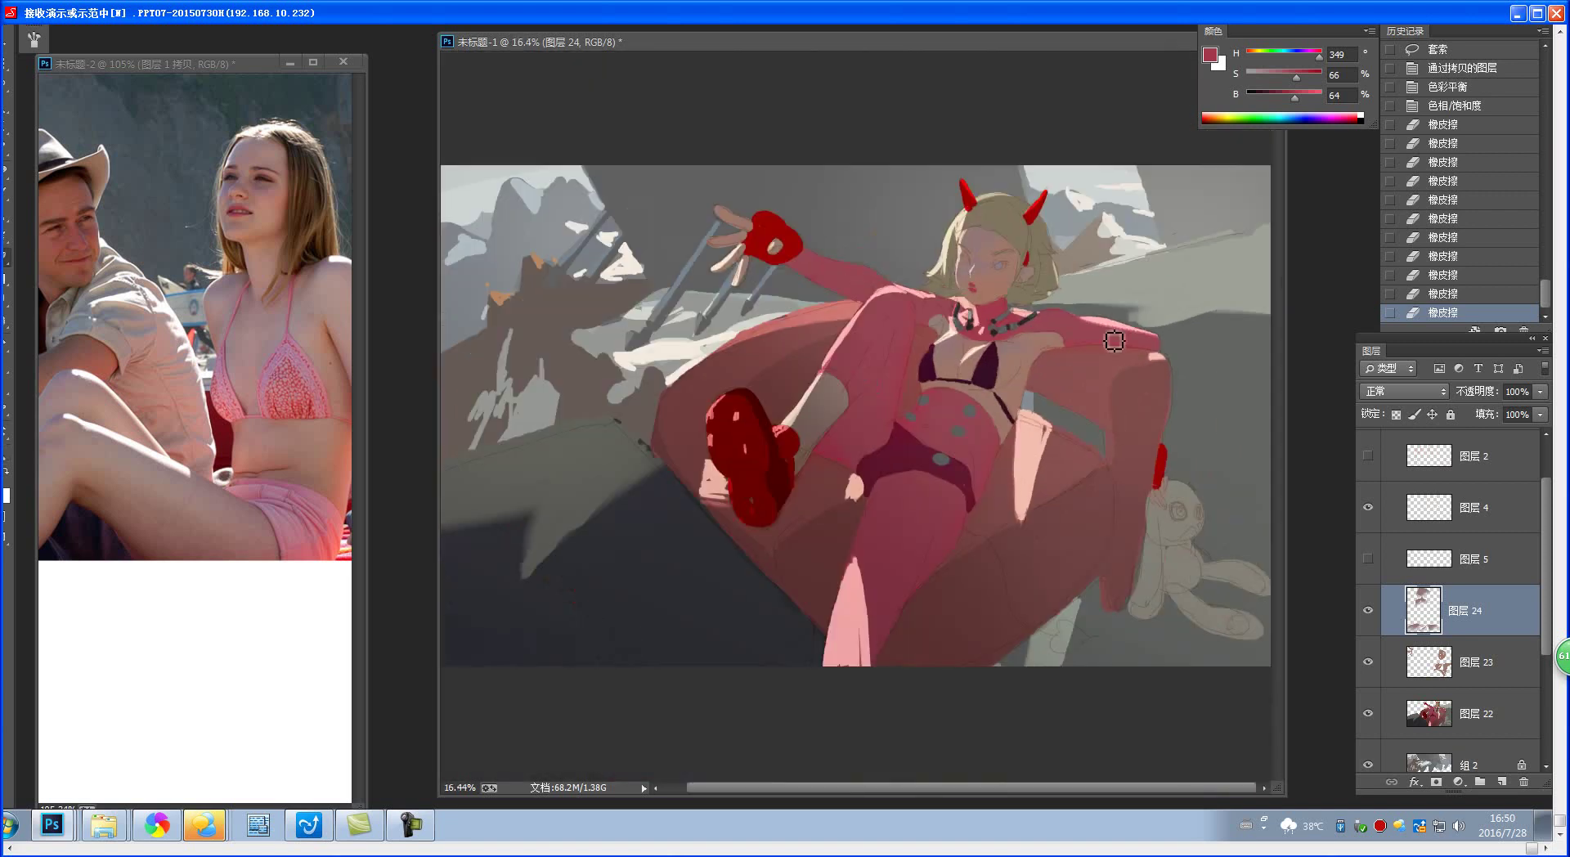
left_click(1367, 507)
scroll(1200, 470, "down", 3)
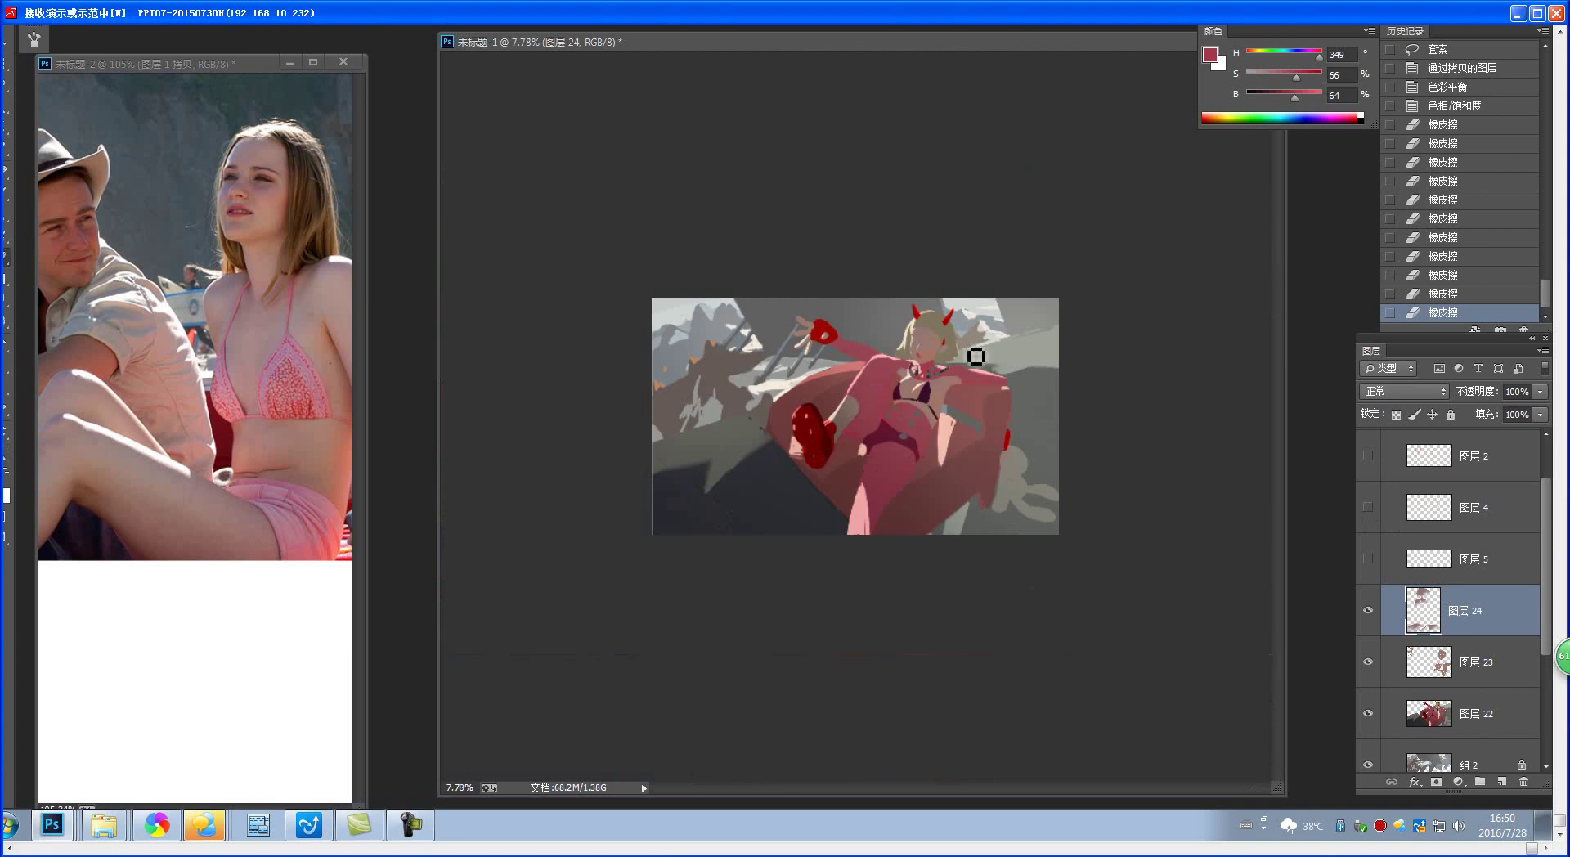
scroll(942, 319, "up", 5)
scroll(1011, 431, "down", 4)
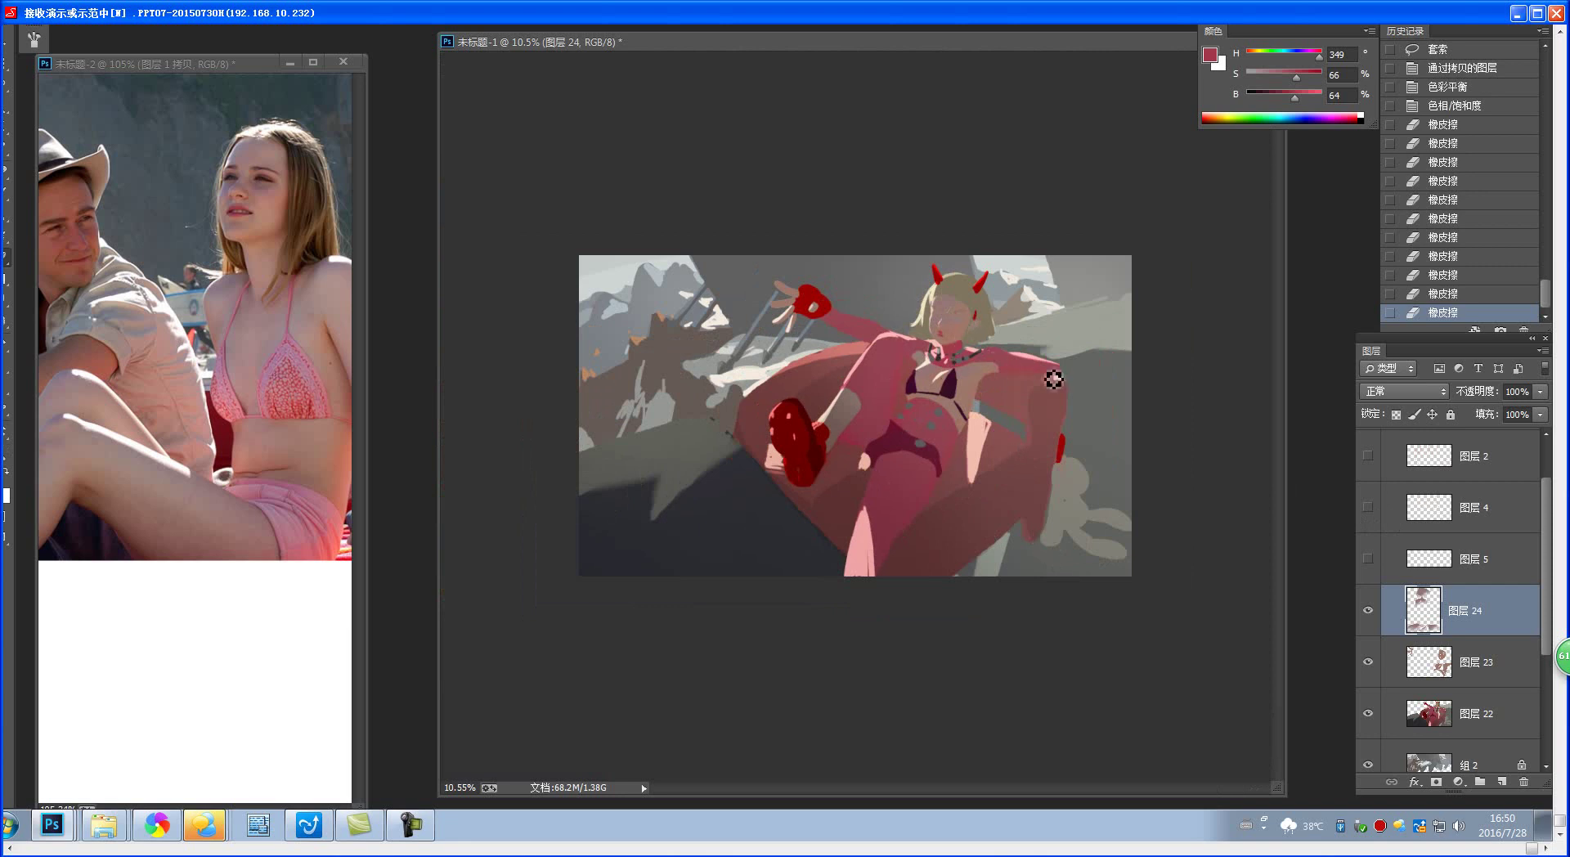
scroll(1054, 379, "up", 6)
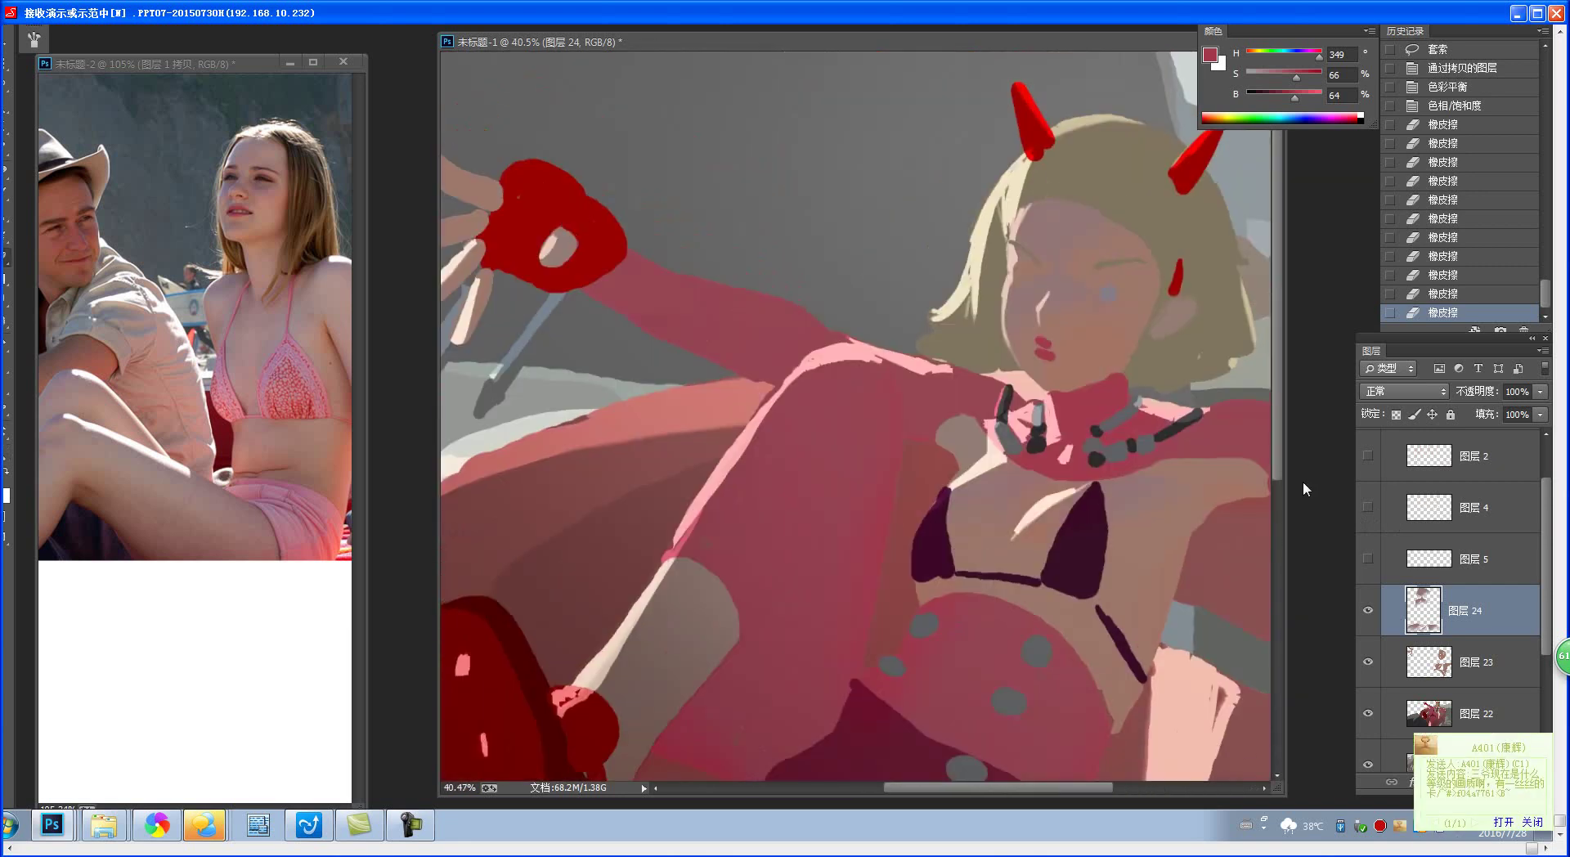
- Open the incoming chat message about picture quality, check the screen-broadcast quality options and return to the illustration
left_click(1505, 801)
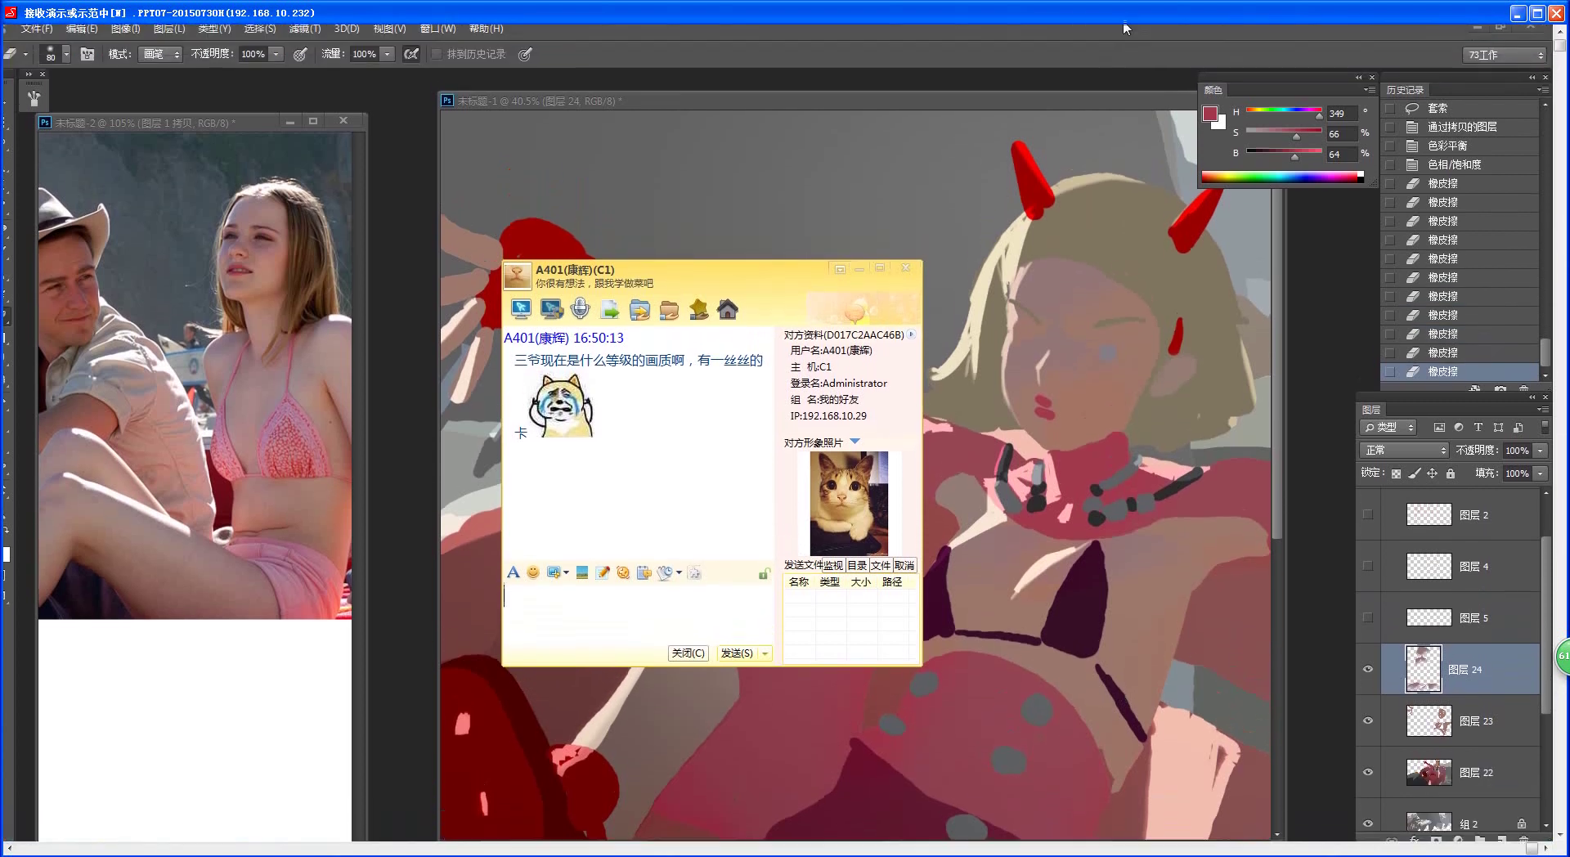
mouse_move(1125, 46)
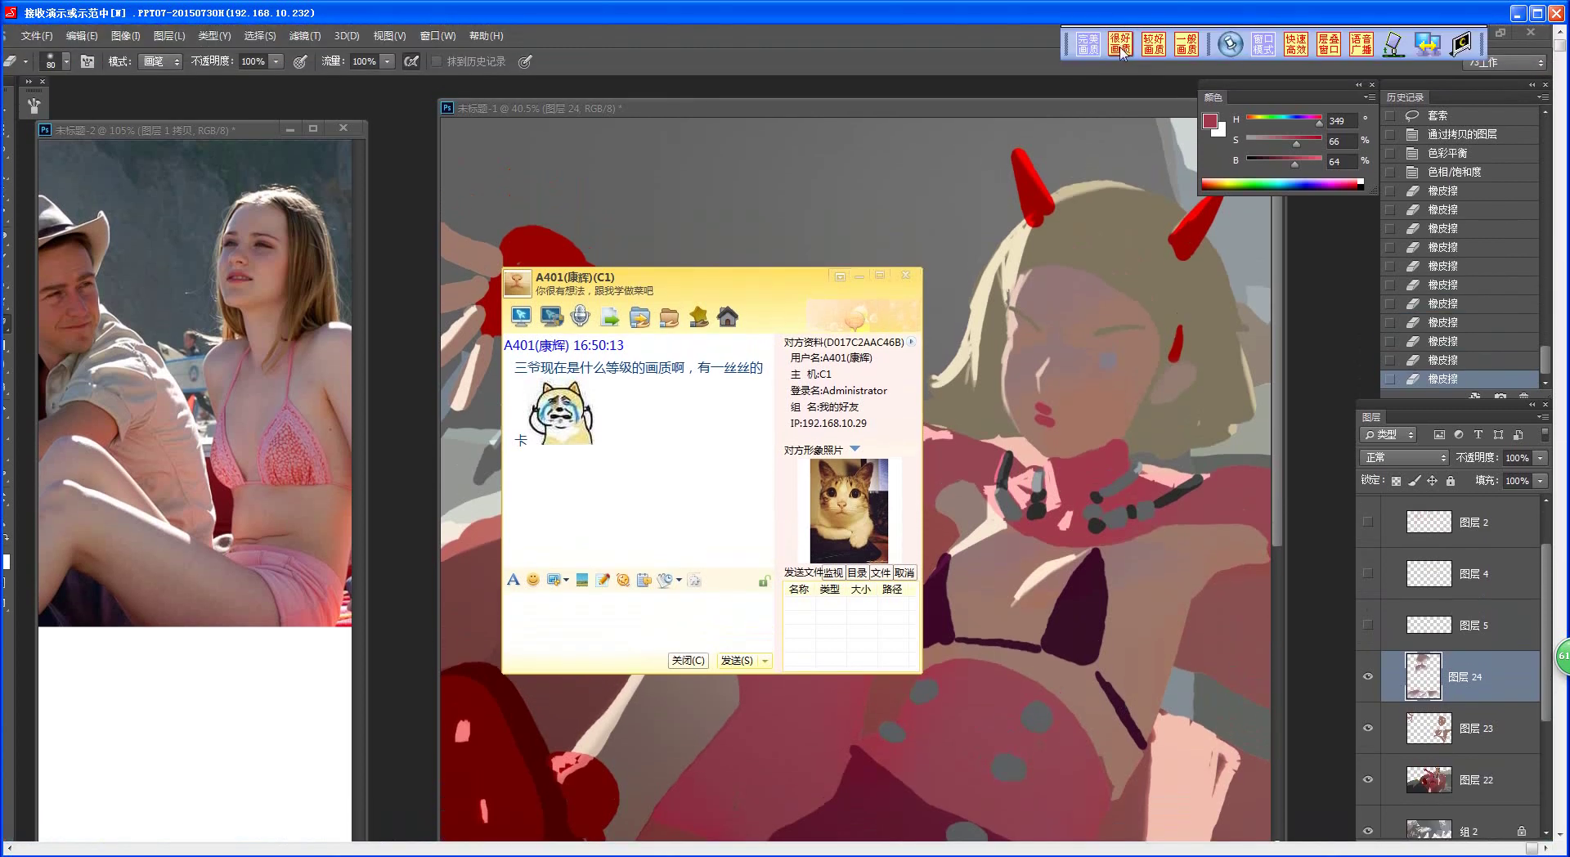
left_click(973, 52)
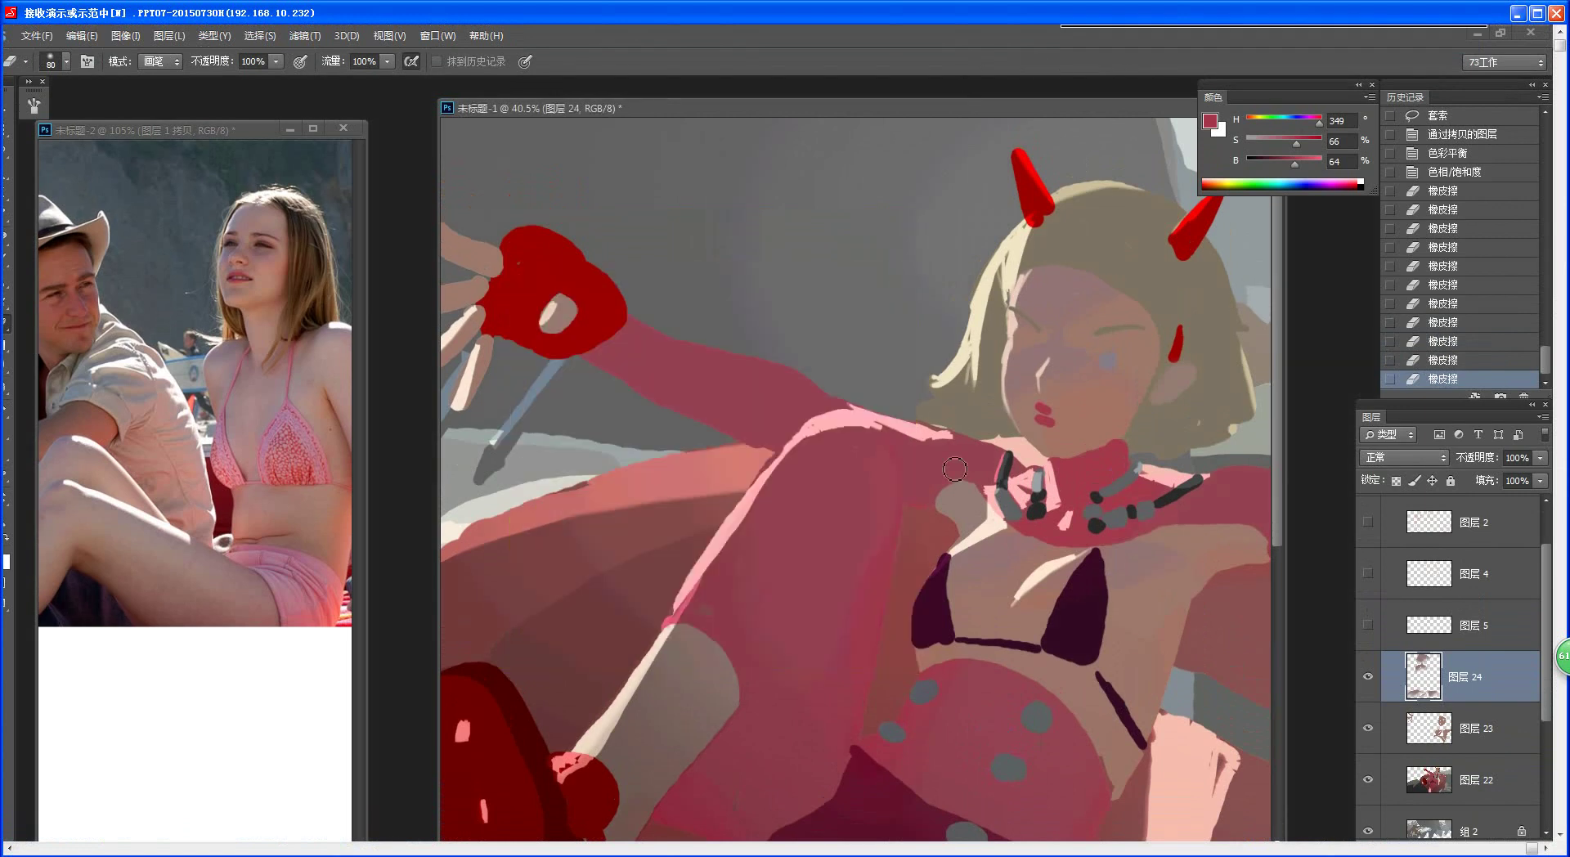
- Make 图层 22 active and lasso a long strip running from the belly down the lowered thigh
key("e")
scroll(924, 523, "up", 2)
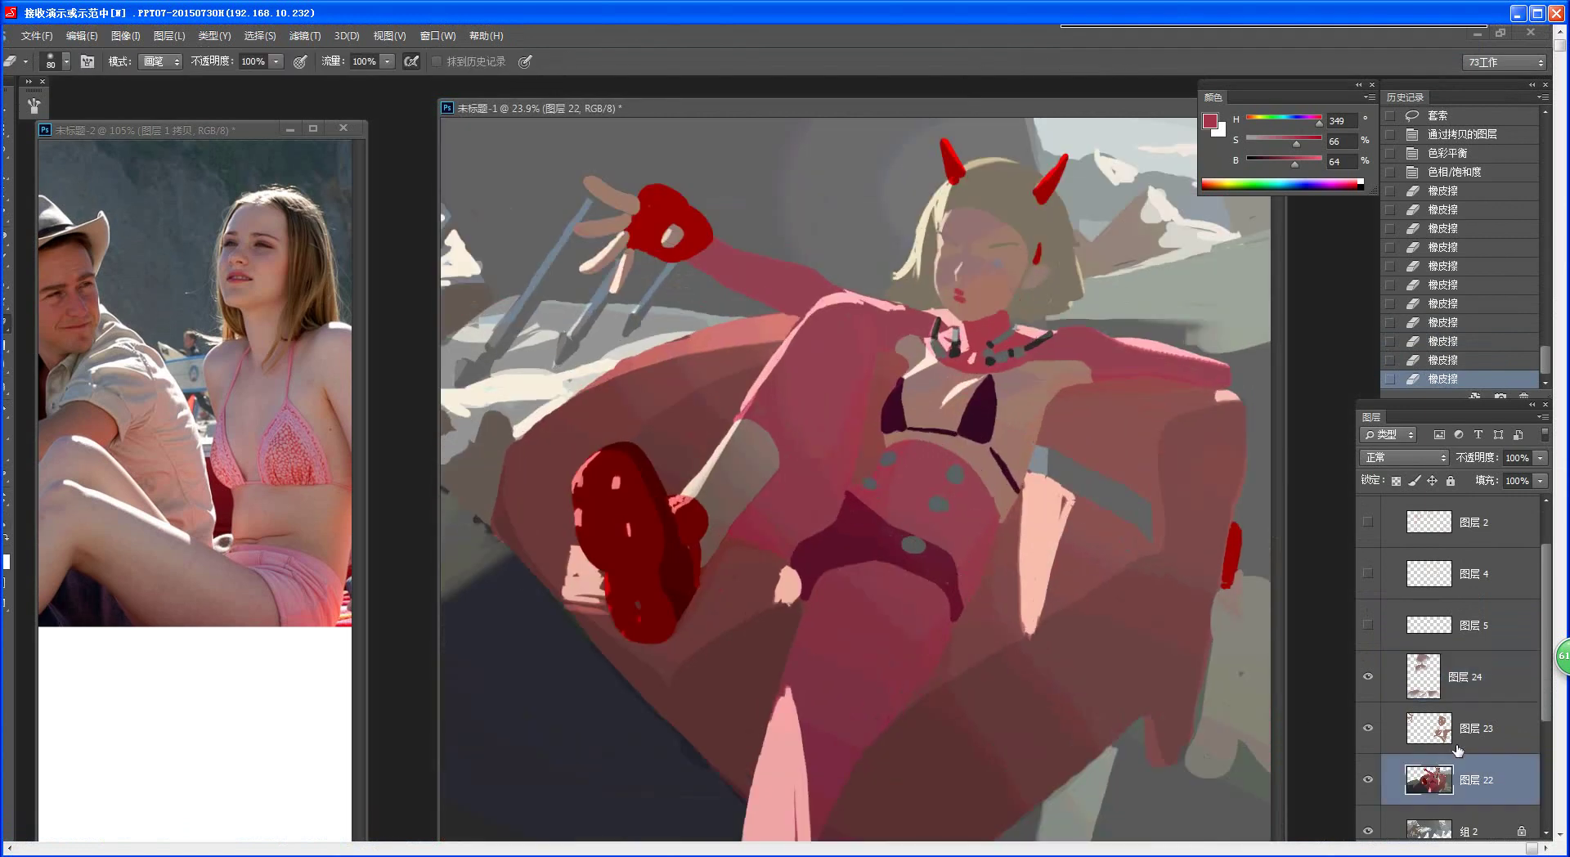
left_click(1480, 777)
key("l")
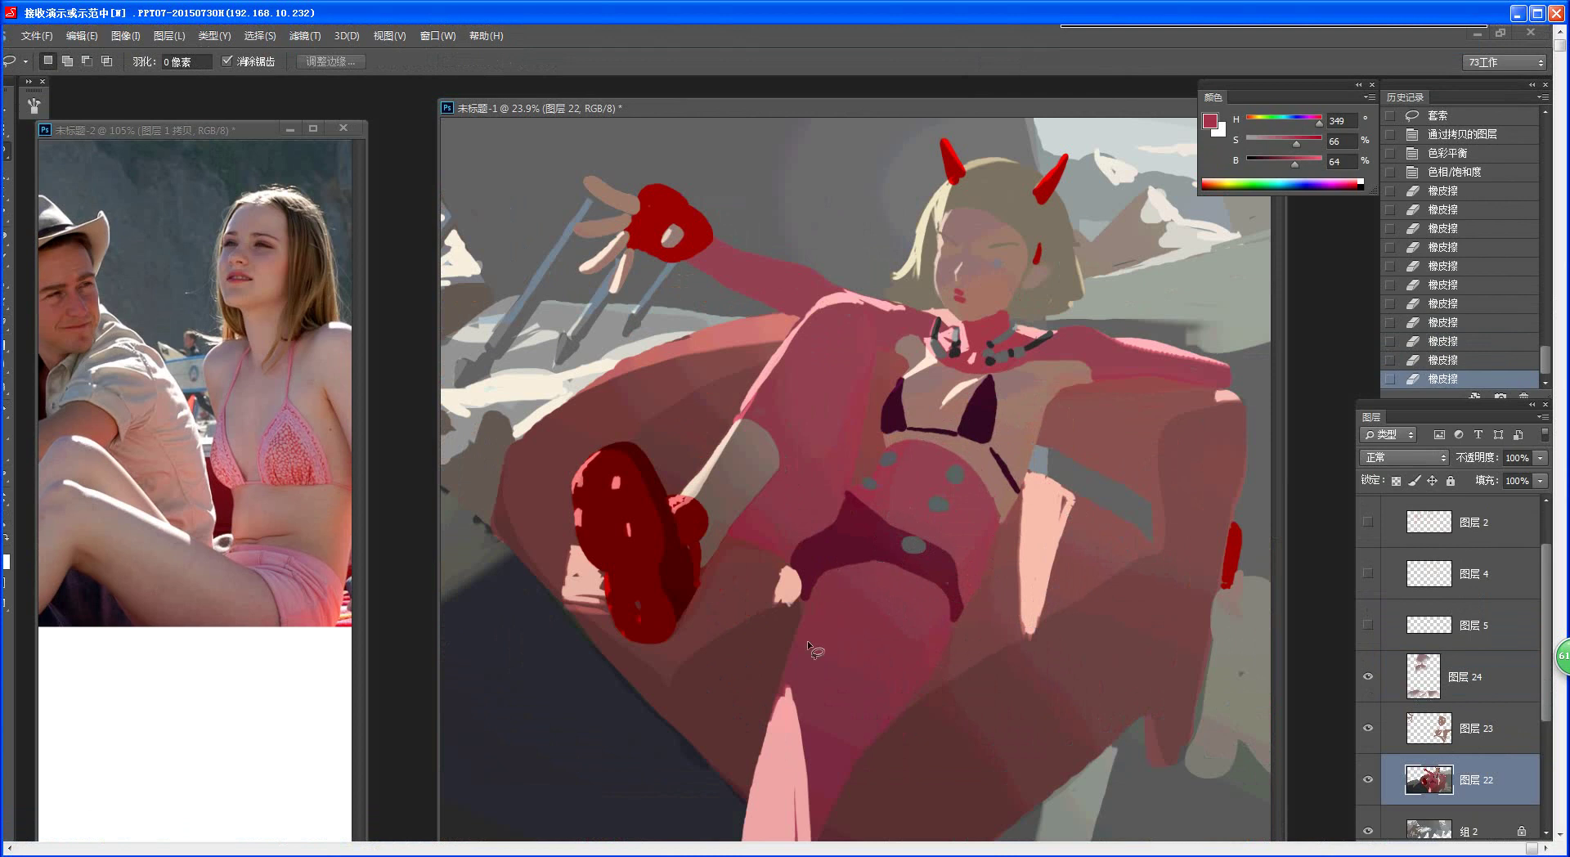
mouse_move(854, 554)
left_mouse_down()
mouse_move(910, 467)
mouse_move(962, 462)
mouse_move(915, 610)
mouse_move(800, 754)
left_mouse_up()
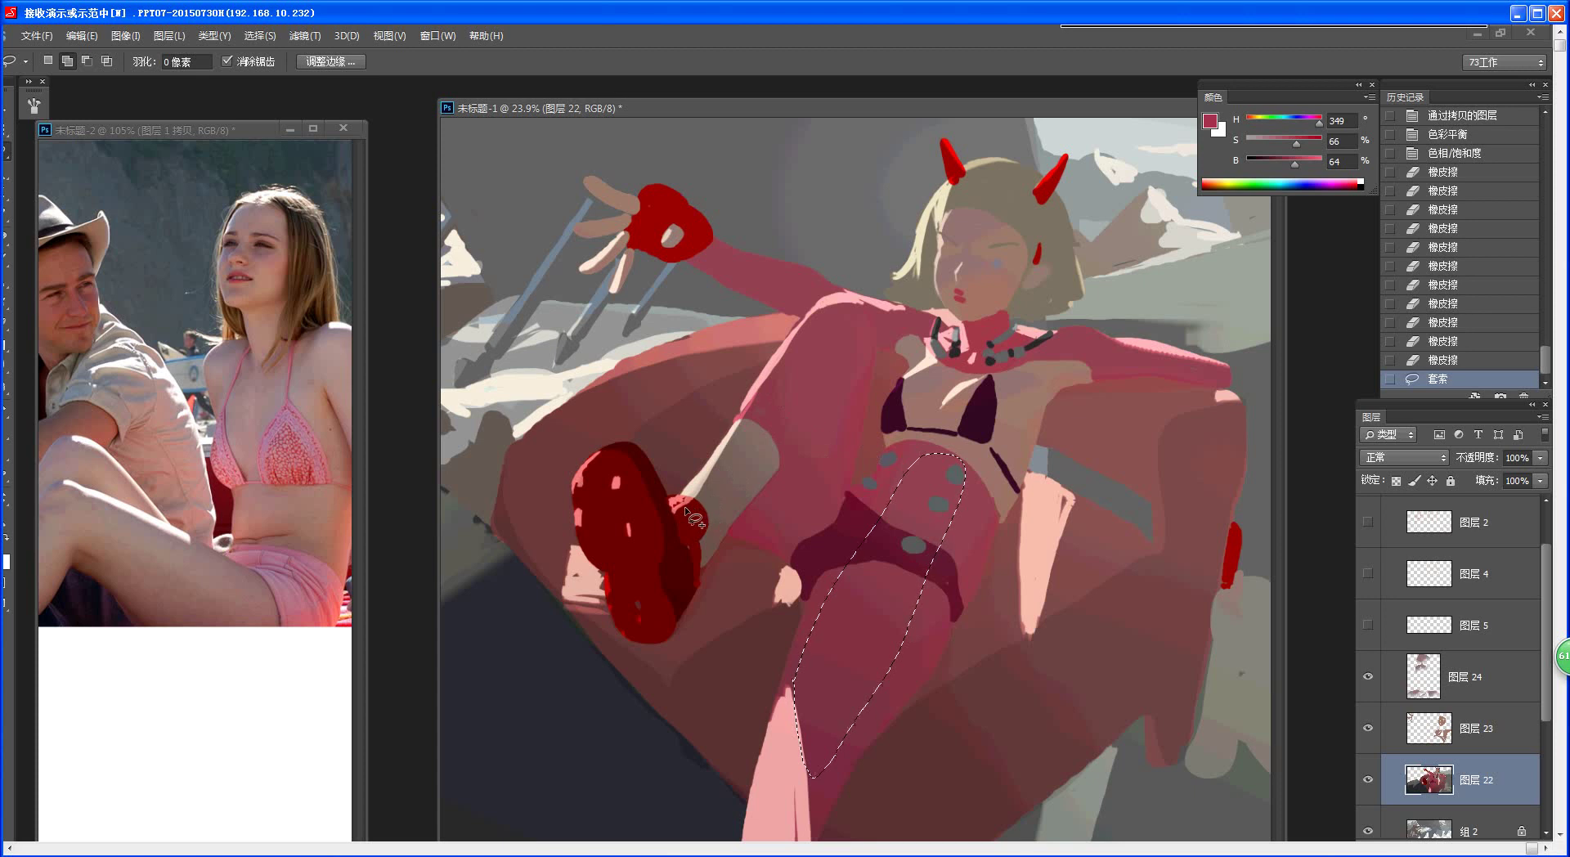
- Add the ankle, raised thigh and shin, top of the shoe sole and the arm resting on the seat to the lasso selection
mouse_move(675, 515)
left_mouse_down()
mouse_move(864, 312)
mouse_move(802, 322)
mouse_move(703, 485)
mouse_move(675, 515)
left_mouse_up()
mouse_move(859, 310)
left_mouse_down()
mouse_move(841, 372)
mouse_move(696, 523)
left_mouse_up()
mouse_move(619, 465)
left_mouse_down()
mouse_move(595, 478)
mouse_move(654, 478)
mouse_move(622, 446)
mouse_move(595, 462)
left_mouse_up()
mouse_move(725, 466)
left_mouse_down()
mouse_move(791, 390)
mouse_move(753, 441)
mouse_move(728, 466)
left_mouse_up()
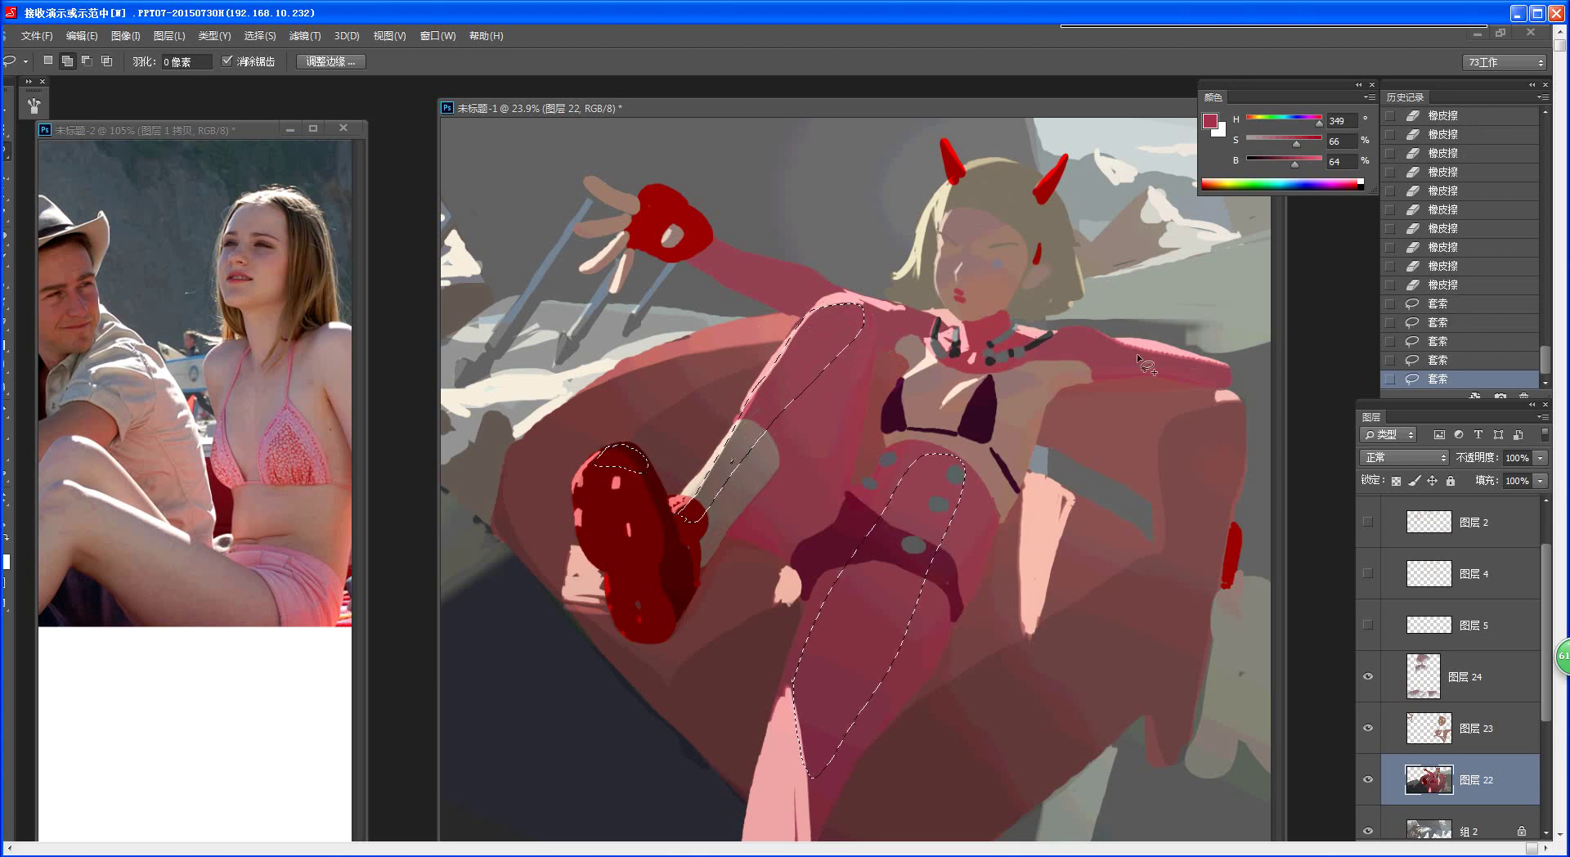
mouse_move(1068, 330)
left_mouse_down()
mouse_move(1035, 352)
mouse_move(1227, 381)
mouse_move(1109, 335)
mouse_move(1032, 348)
left_mouse_up()
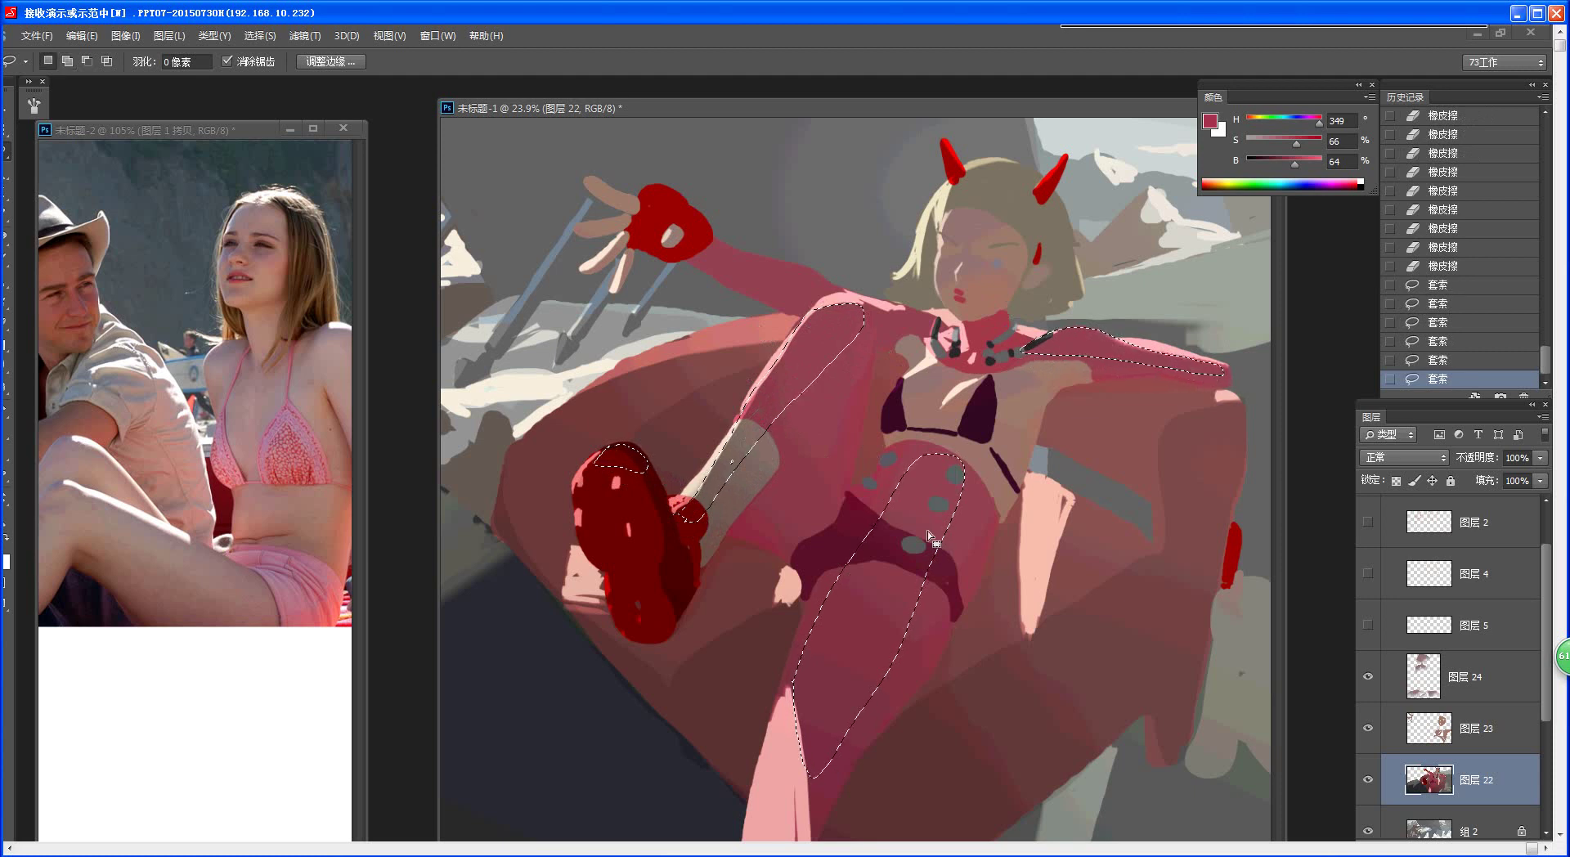
- Copy the selected suit areas from 图层 22 to a new layer and set its midtone yellow–blue color balance to +19
mouse_move(1037, 176)
left_mouse_down()
mouse_move(973, 173)
mouse_move(949, 208)
mouse_move(1000, 208)
mouse_move(1033, 170)
mouse_move(956, 183)
left_mouse_up()
key("ctrl+z")
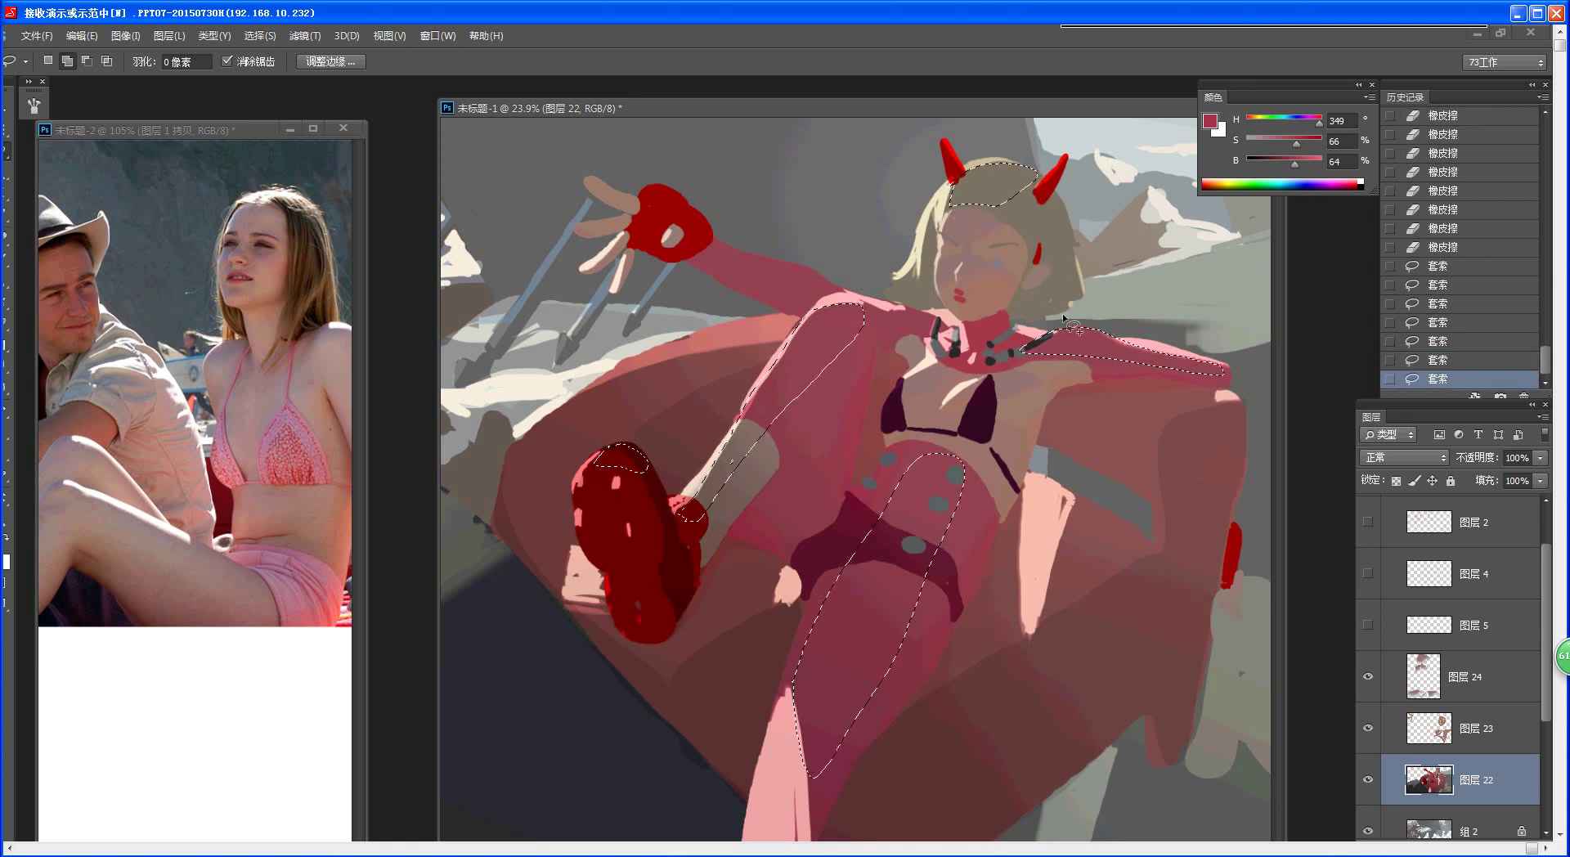
key("ctrl+j")
key("ctrl+b")
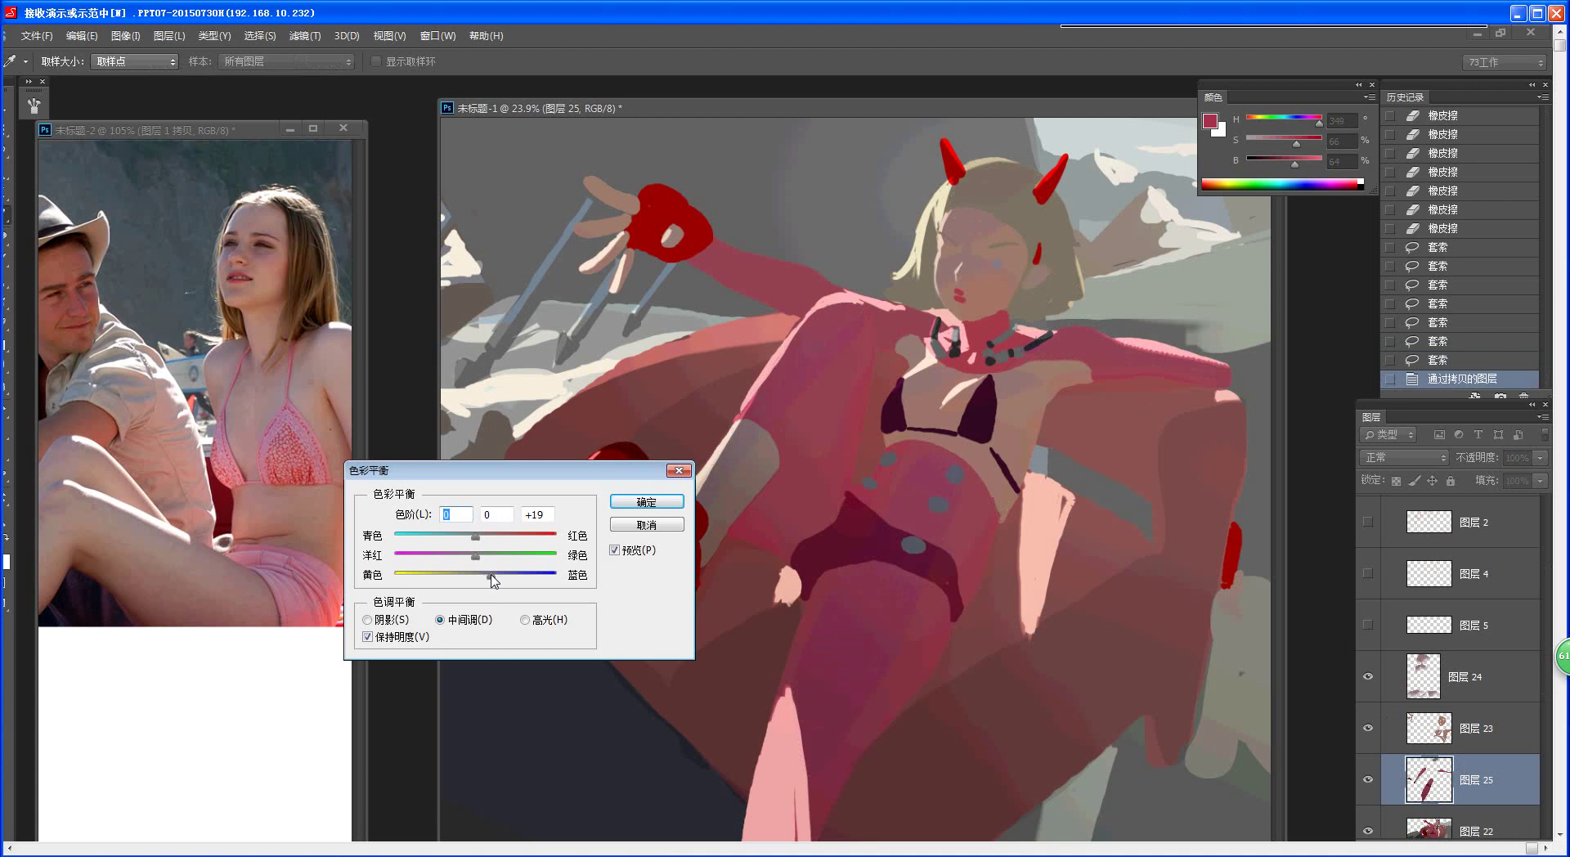
left_click(491, 575)
left_click(631, 501)
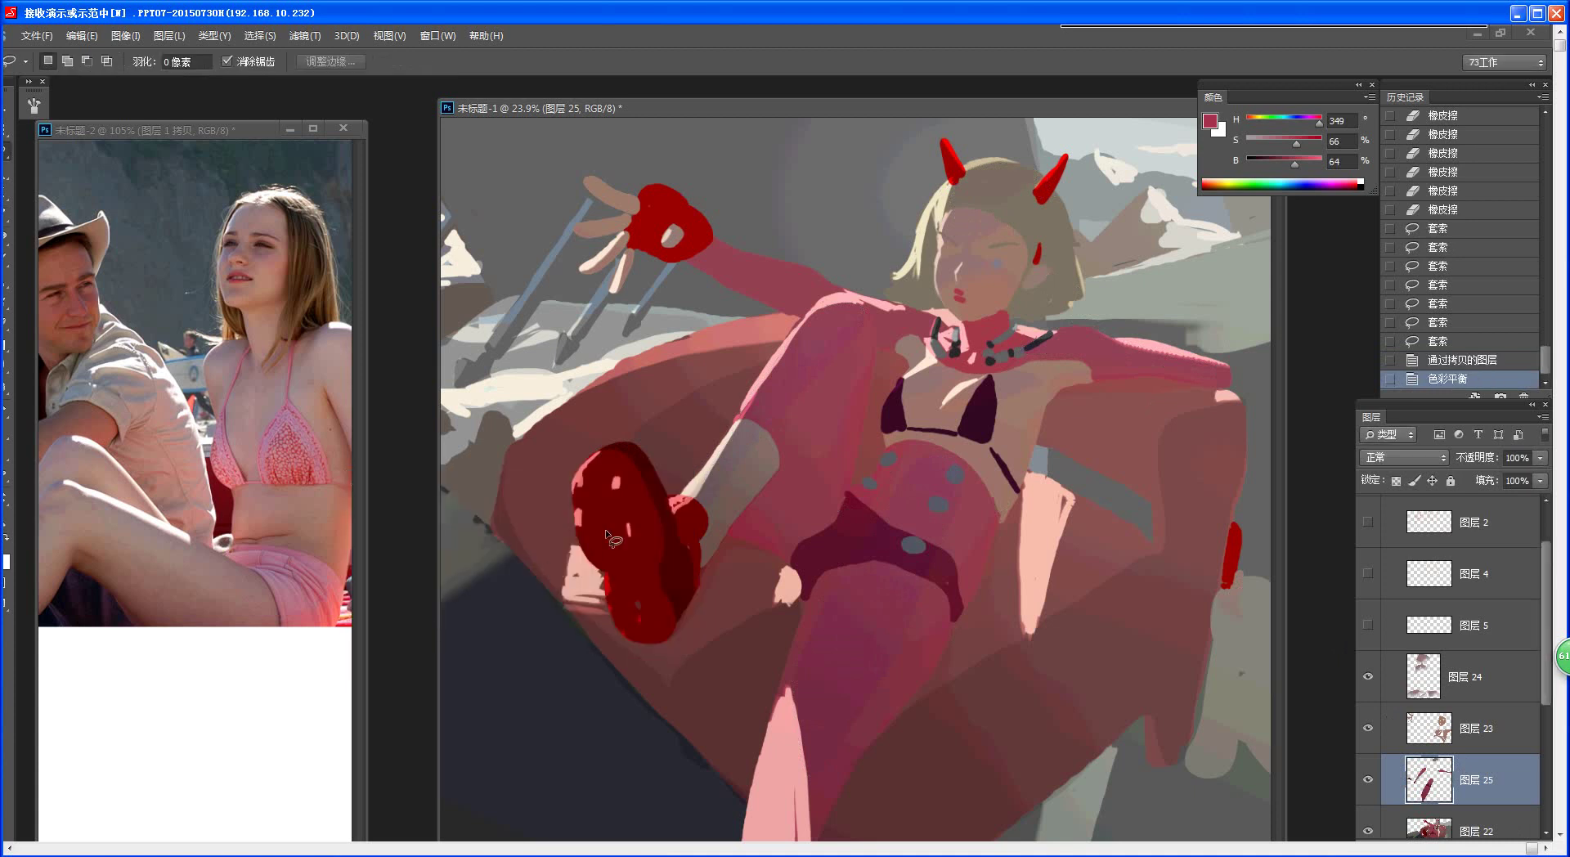
- Set the saturation of the copied suit areas on 图层 25 to -33
key("ctrl+u")
left_click_drag(1218, 489, 1213, 489)
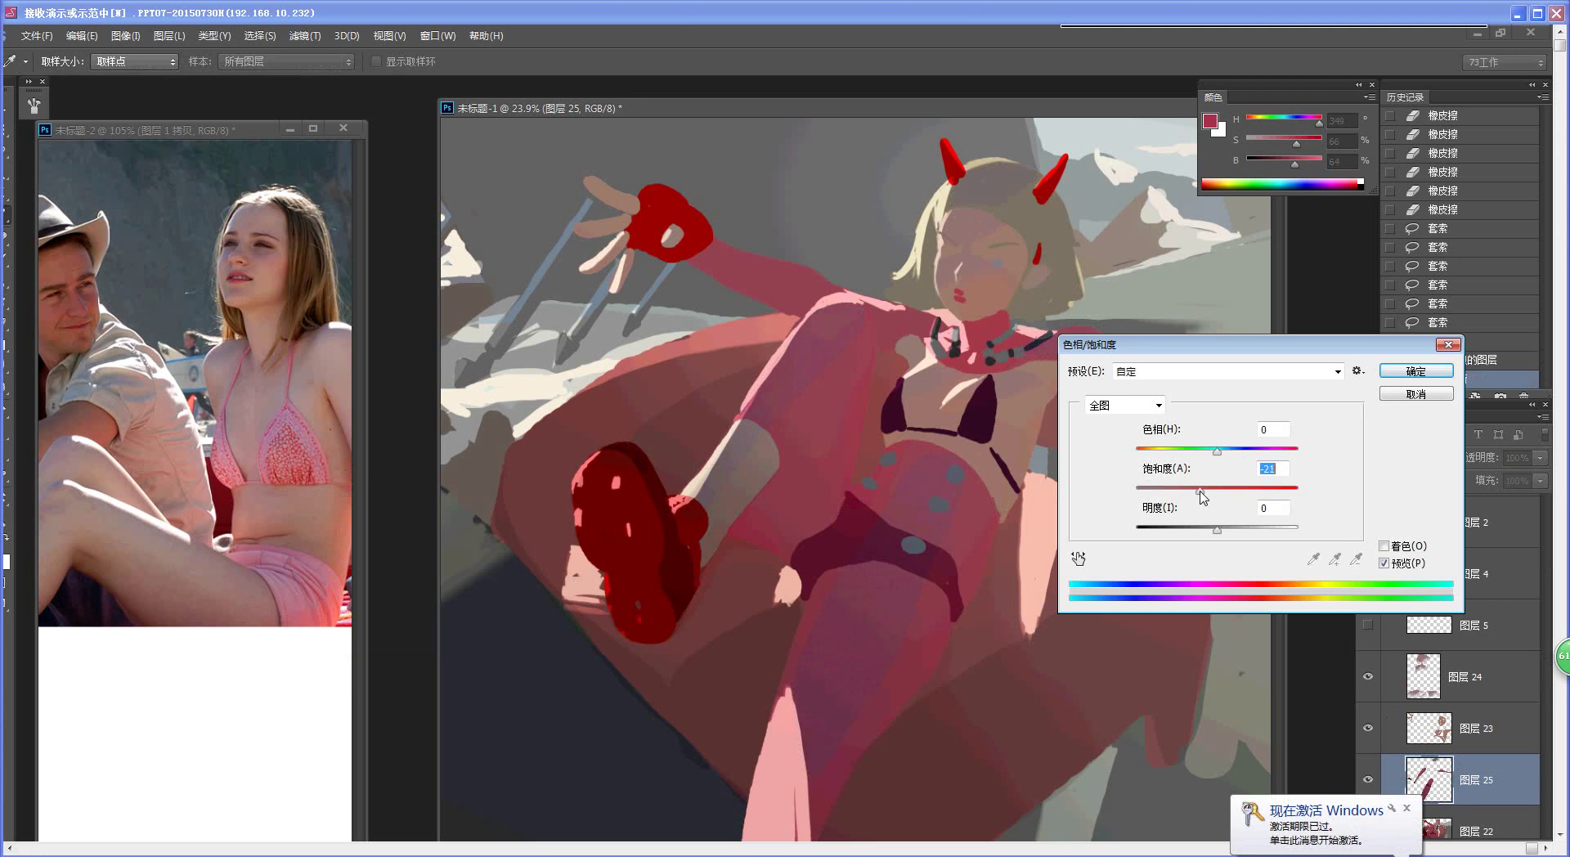
left_click_drag(1198, 494, 1193, 499)
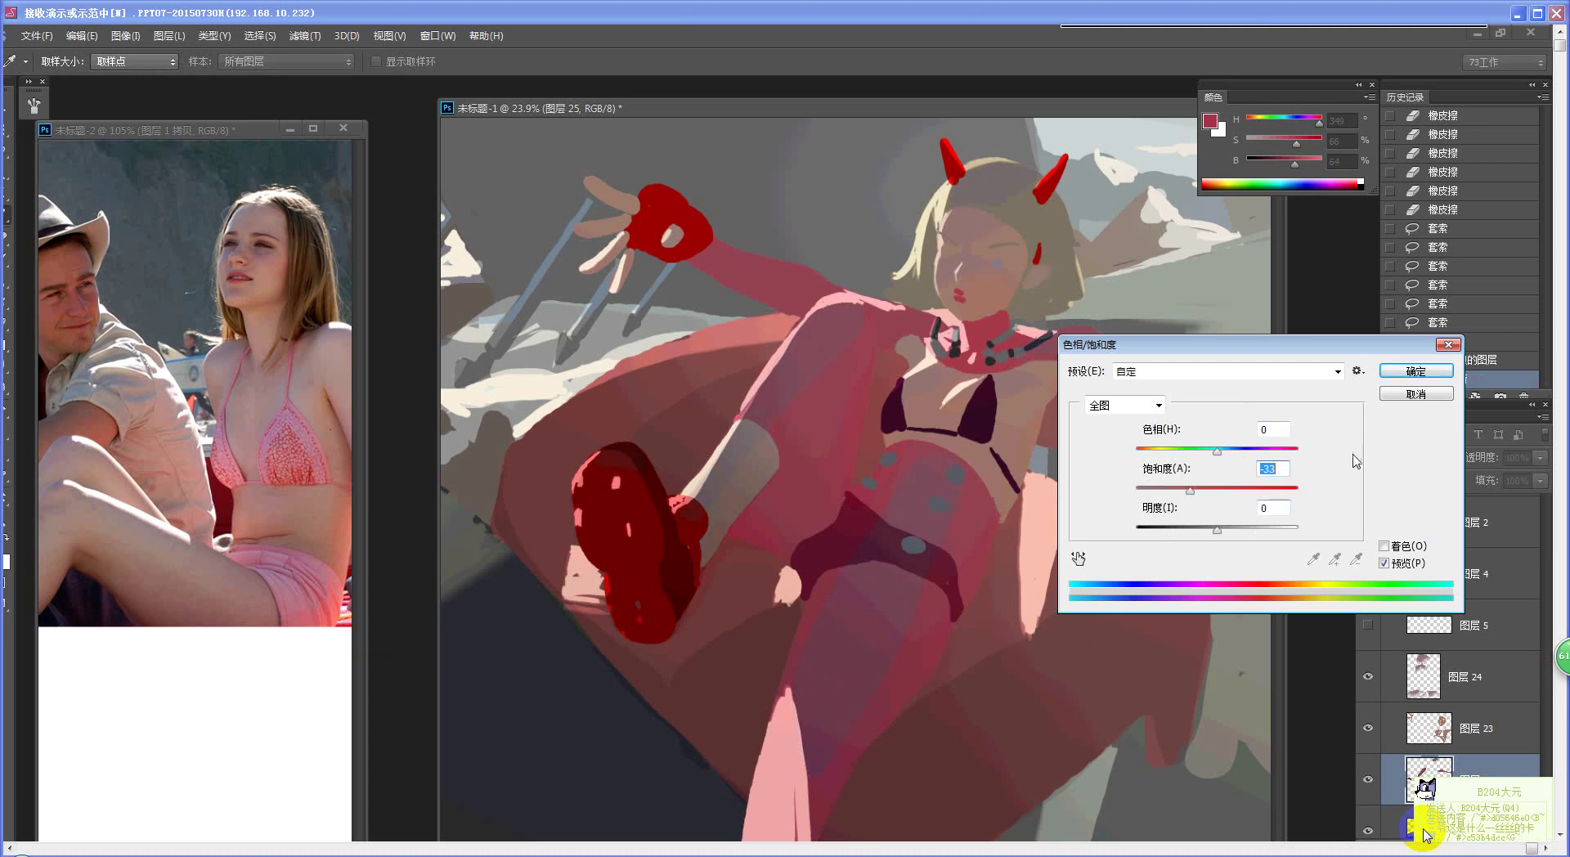
left_click(1401, 373)
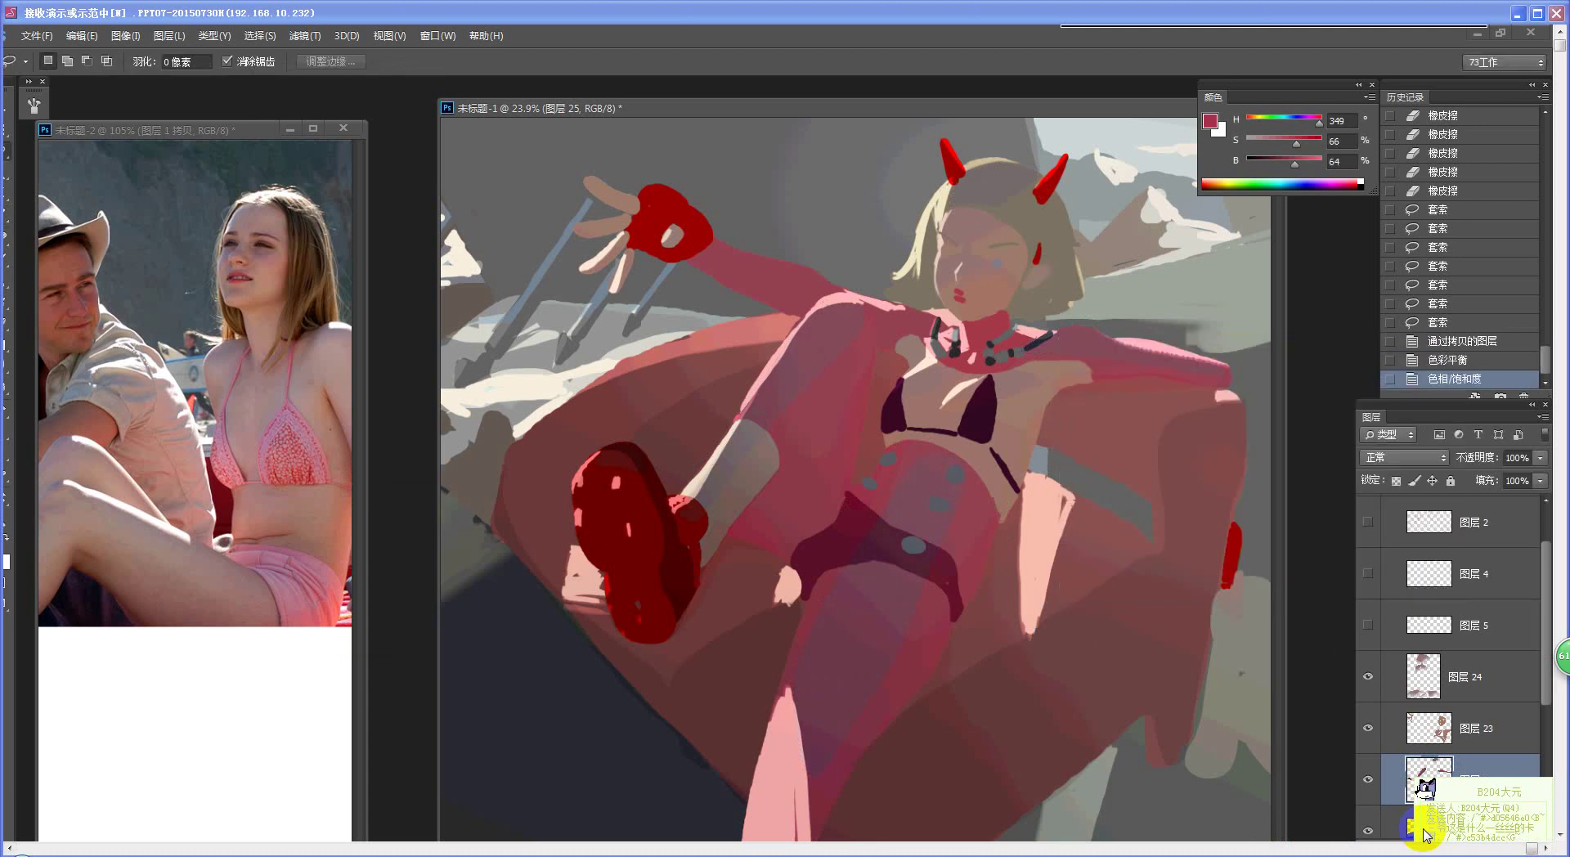
- Open the incoming chat messages, reply to one with a picture and return to the illustration
left_click(1424, 834)
double_click(775, 287)
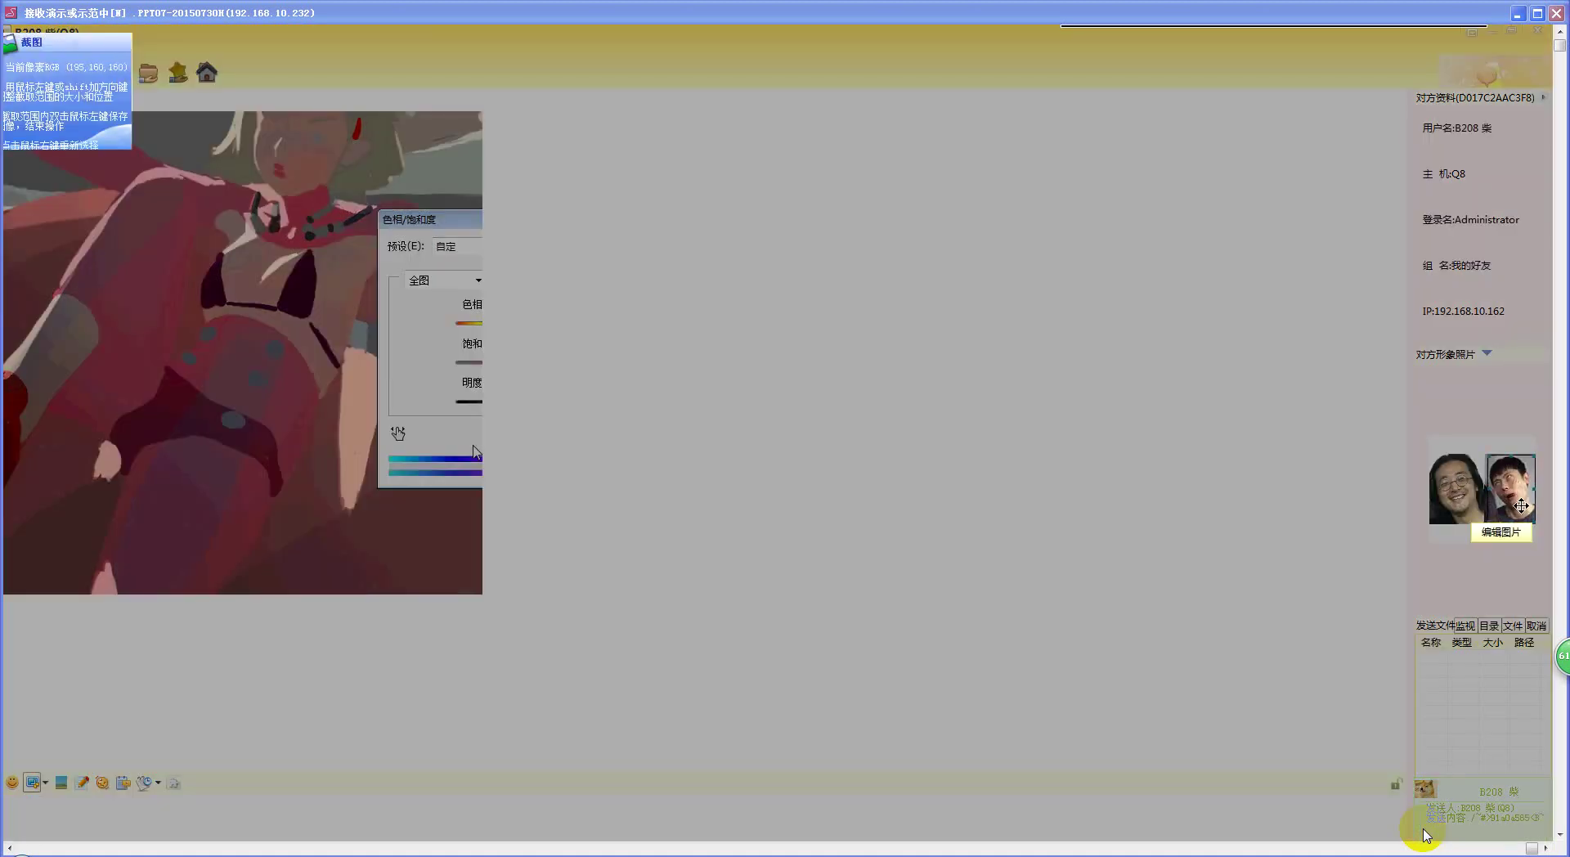
right_click(1424, 834)
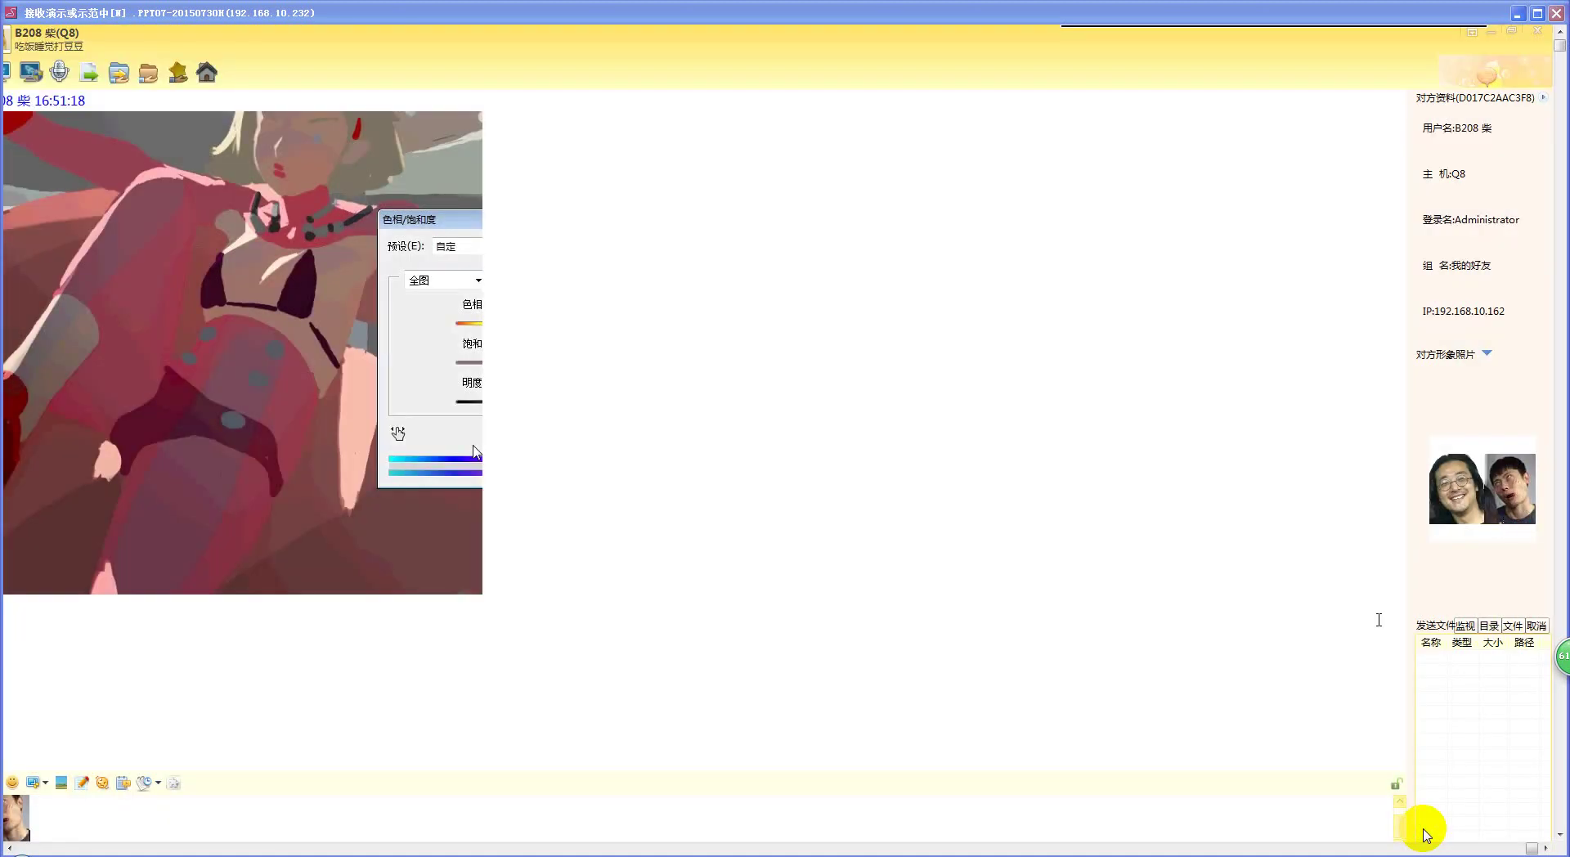
key("Return")
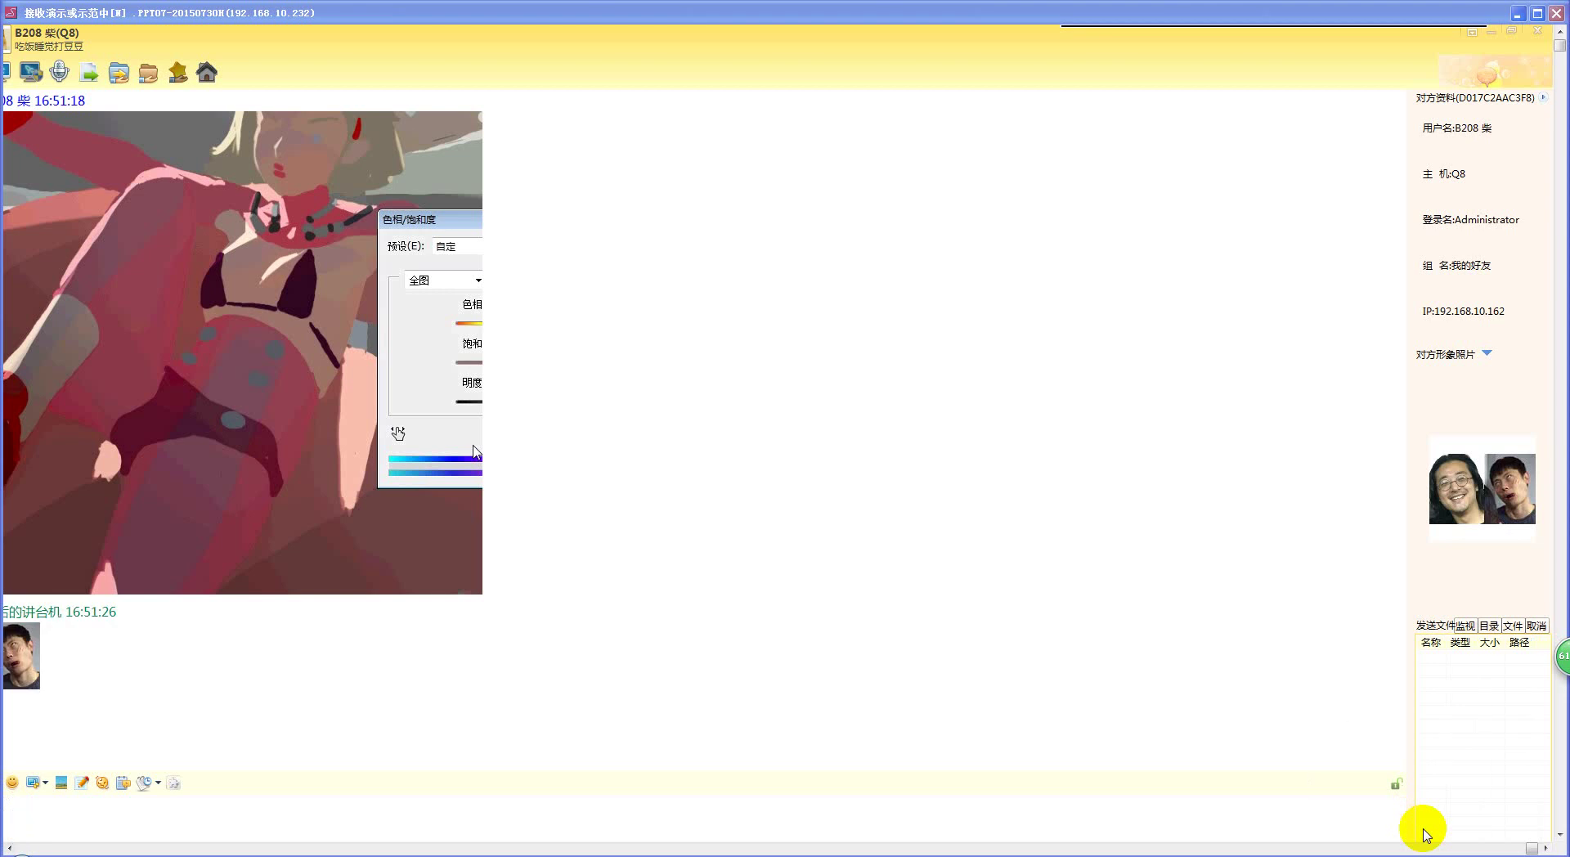
left_click(1424, 834)
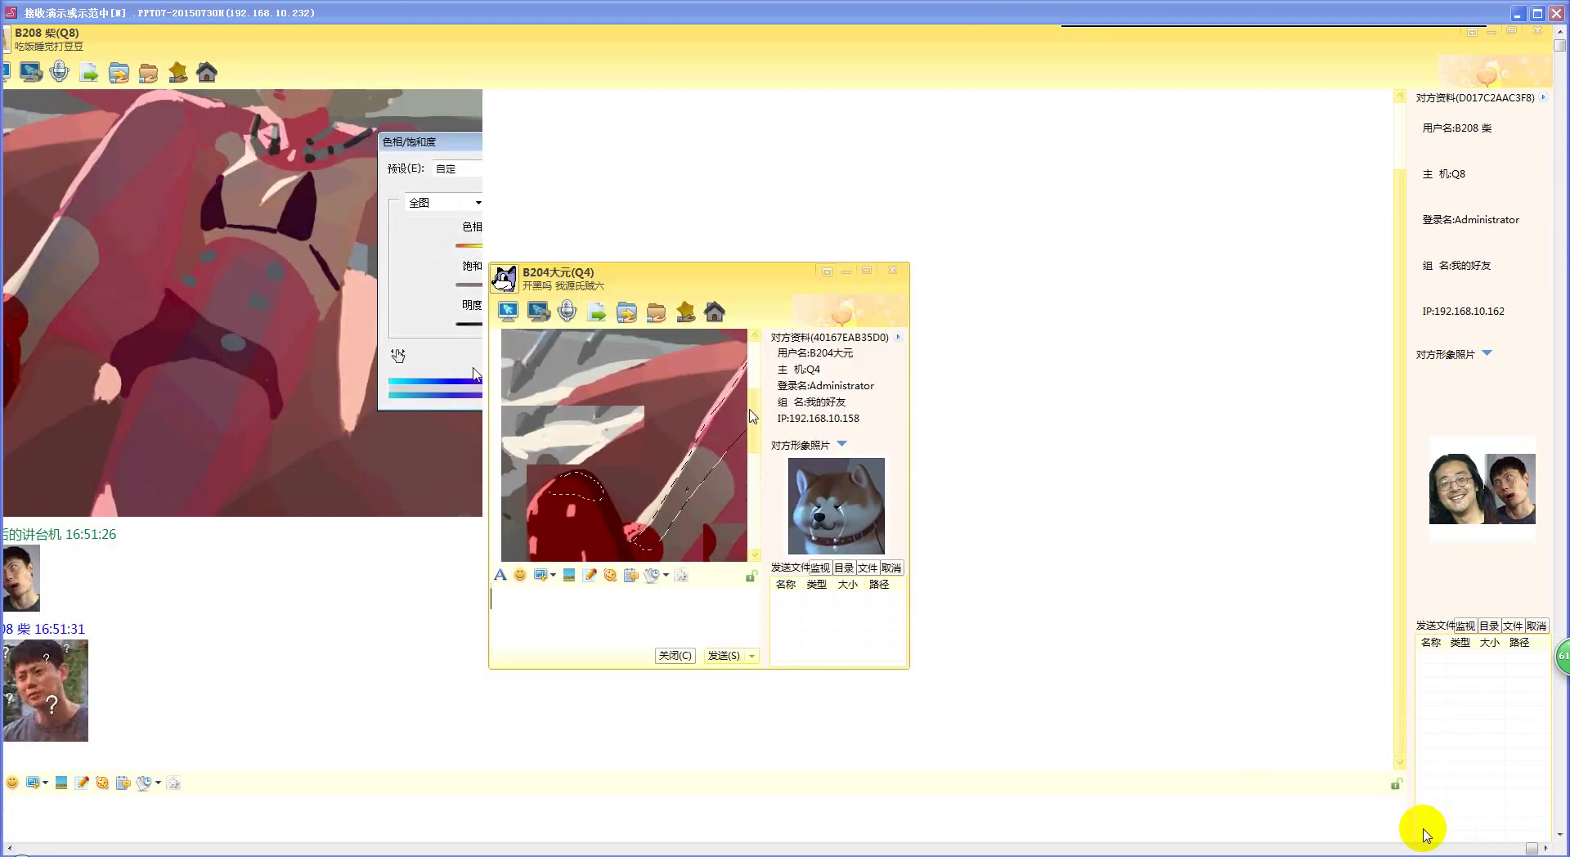
left_click(846, 271)
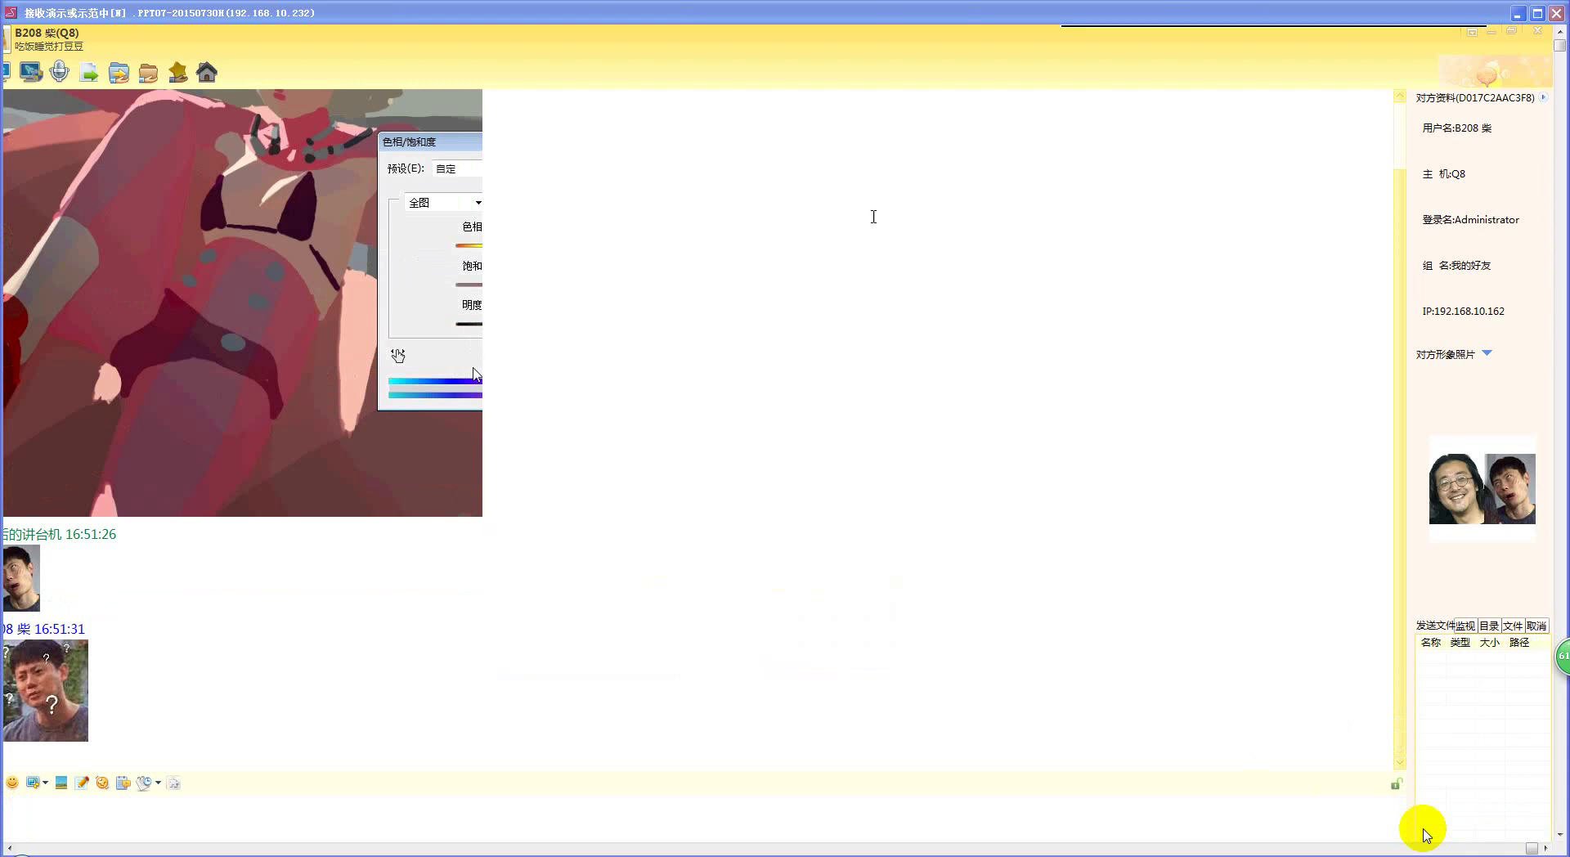
double_click(949, 45)
left_click(896, 275)
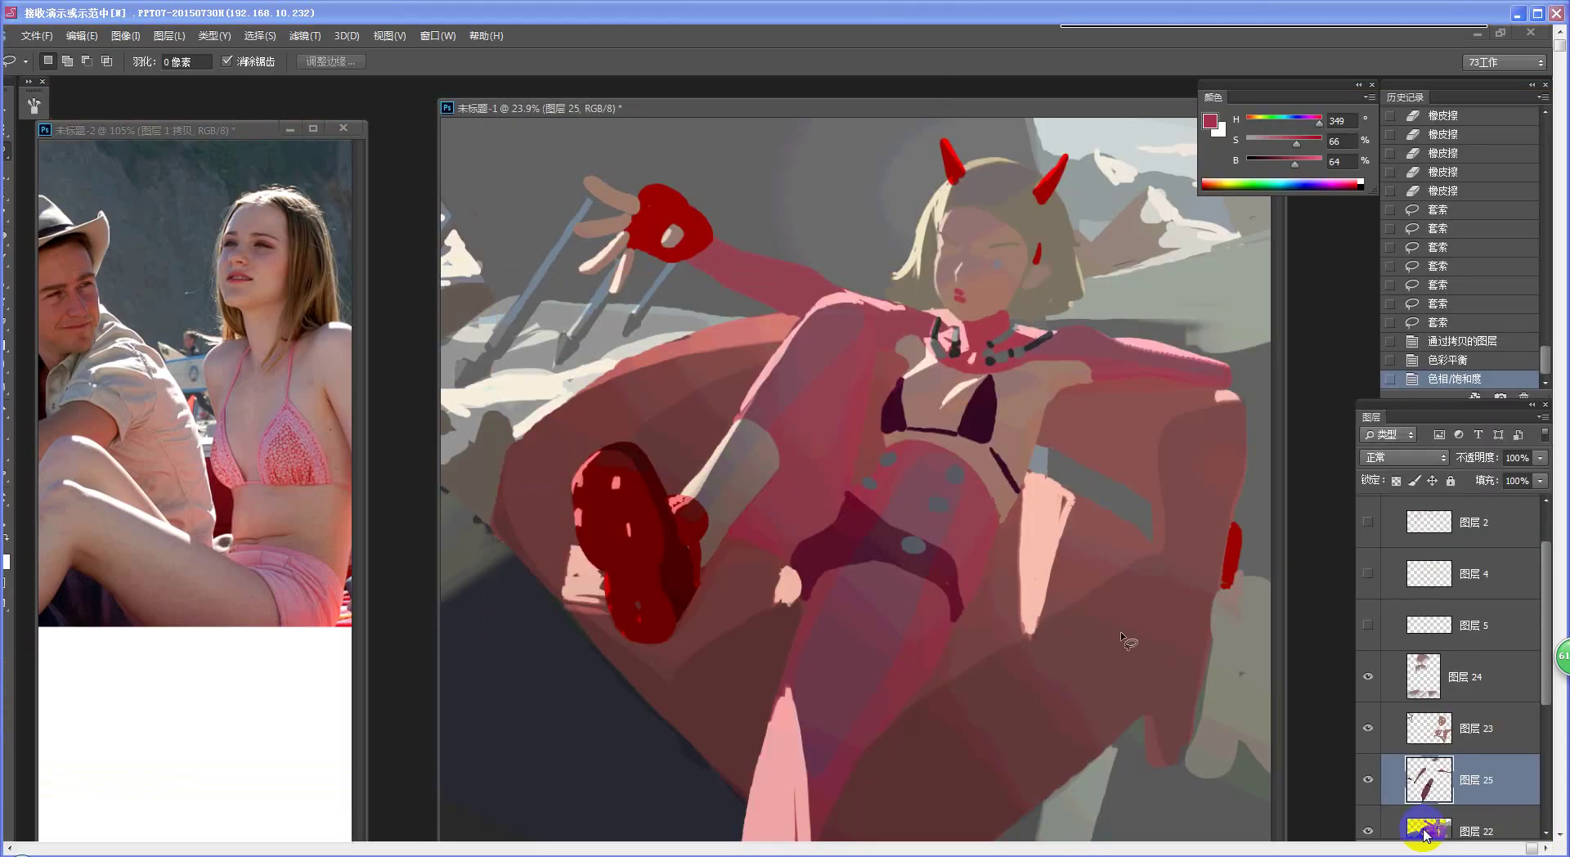
- Erase parts of the bluish patches on 图层 25 around the raised leg, waist, briefs and lowered thigh to blend them
key("e")
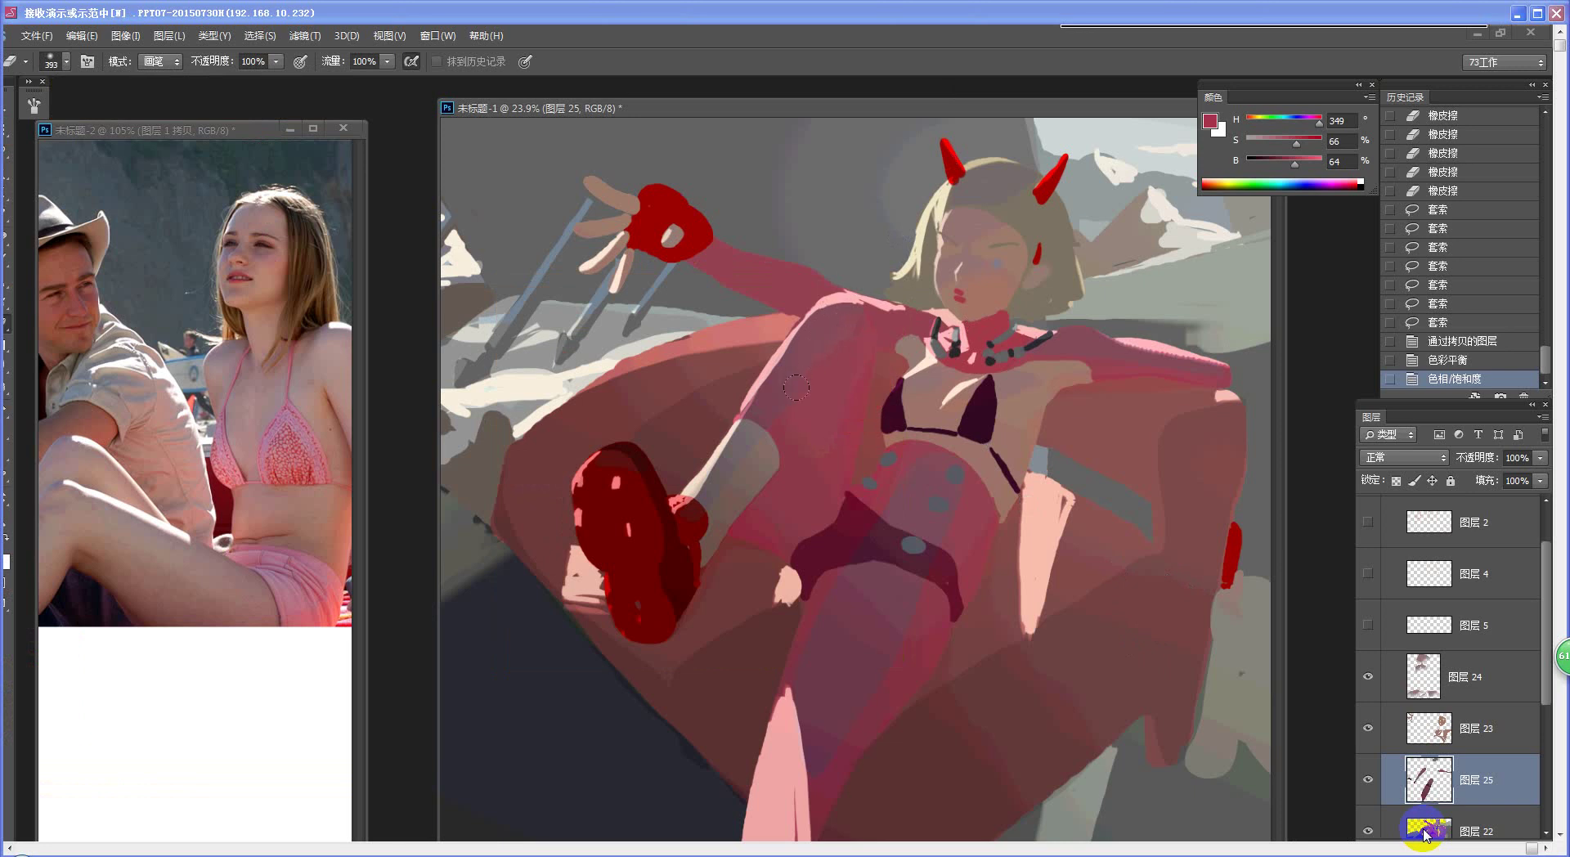
left_click_drag(661, 516, 771, 465)
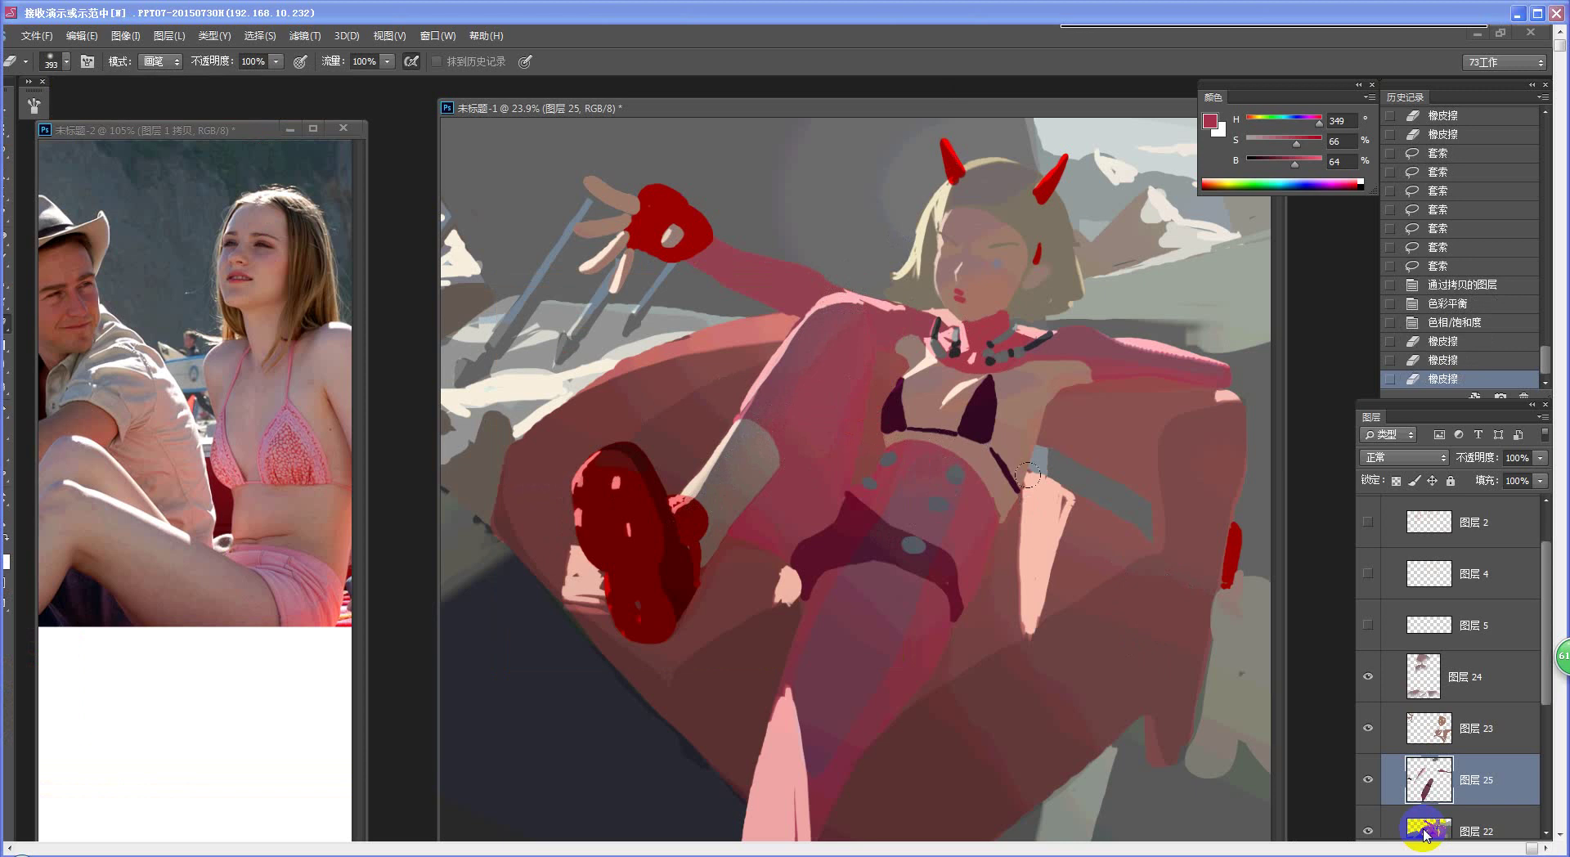
left_click_drag(1028, 474, 1014, 467)
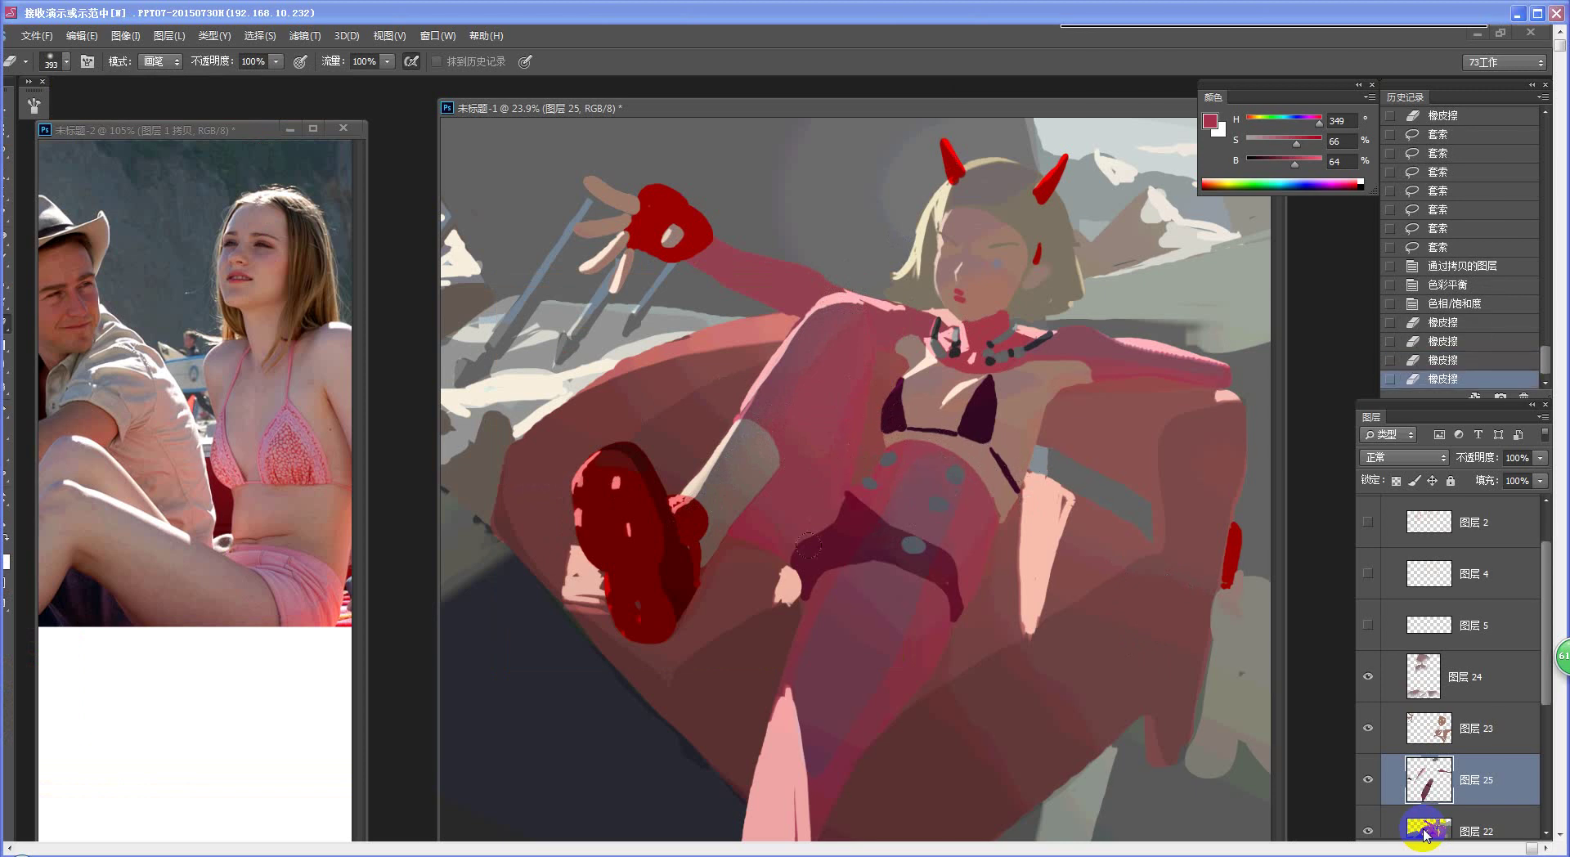
left_click_drag(953, 552, 945, 562)
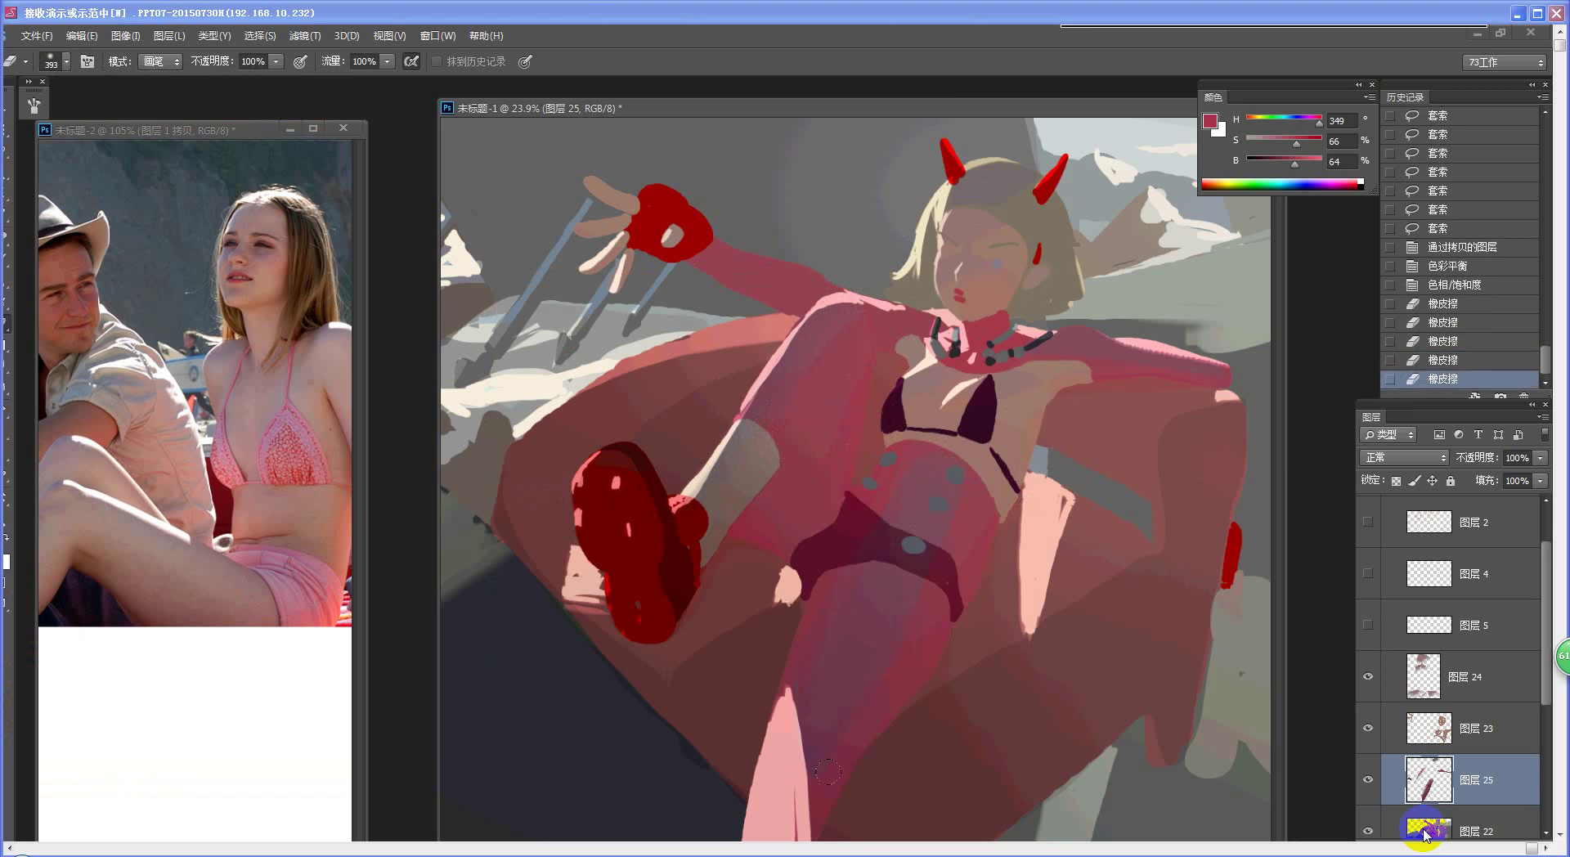
left_click_drag(827, 771, 838, 756)
left_click_drag(876, 584, 885, 575)
left_click_drag(1040, 438, 906, 484)
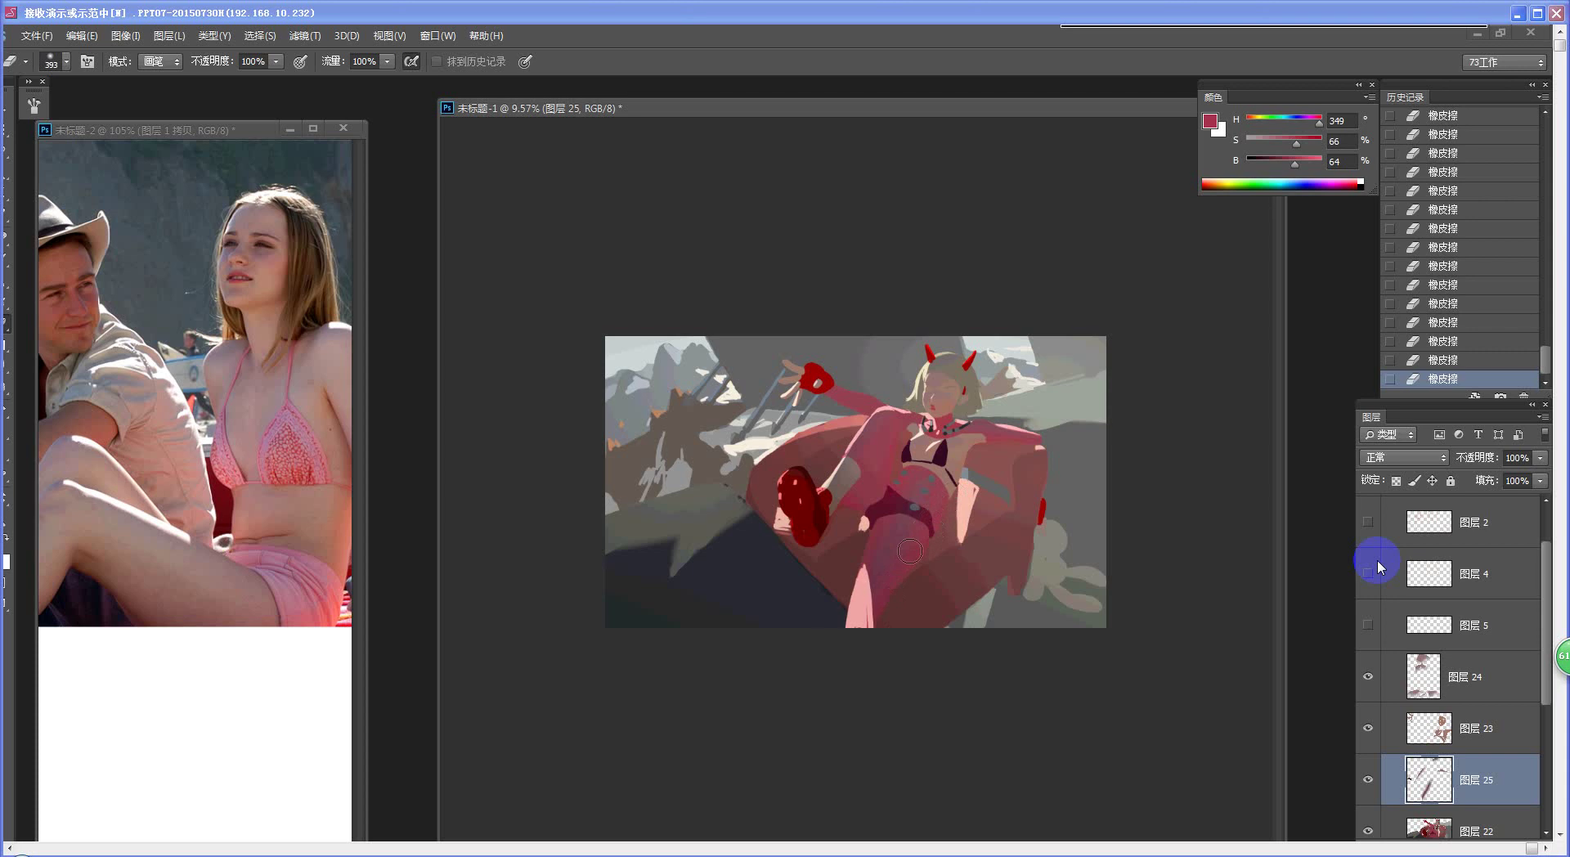
- Apply another Hue/Saturation adjustment to the erased cool patches on 图层 25
key("z")
mouse_move(925, 541)
left_mouse_down()
mouse_move(1001, 595)
mouse_move(984, 568)
left_mouse_up()
key("e")
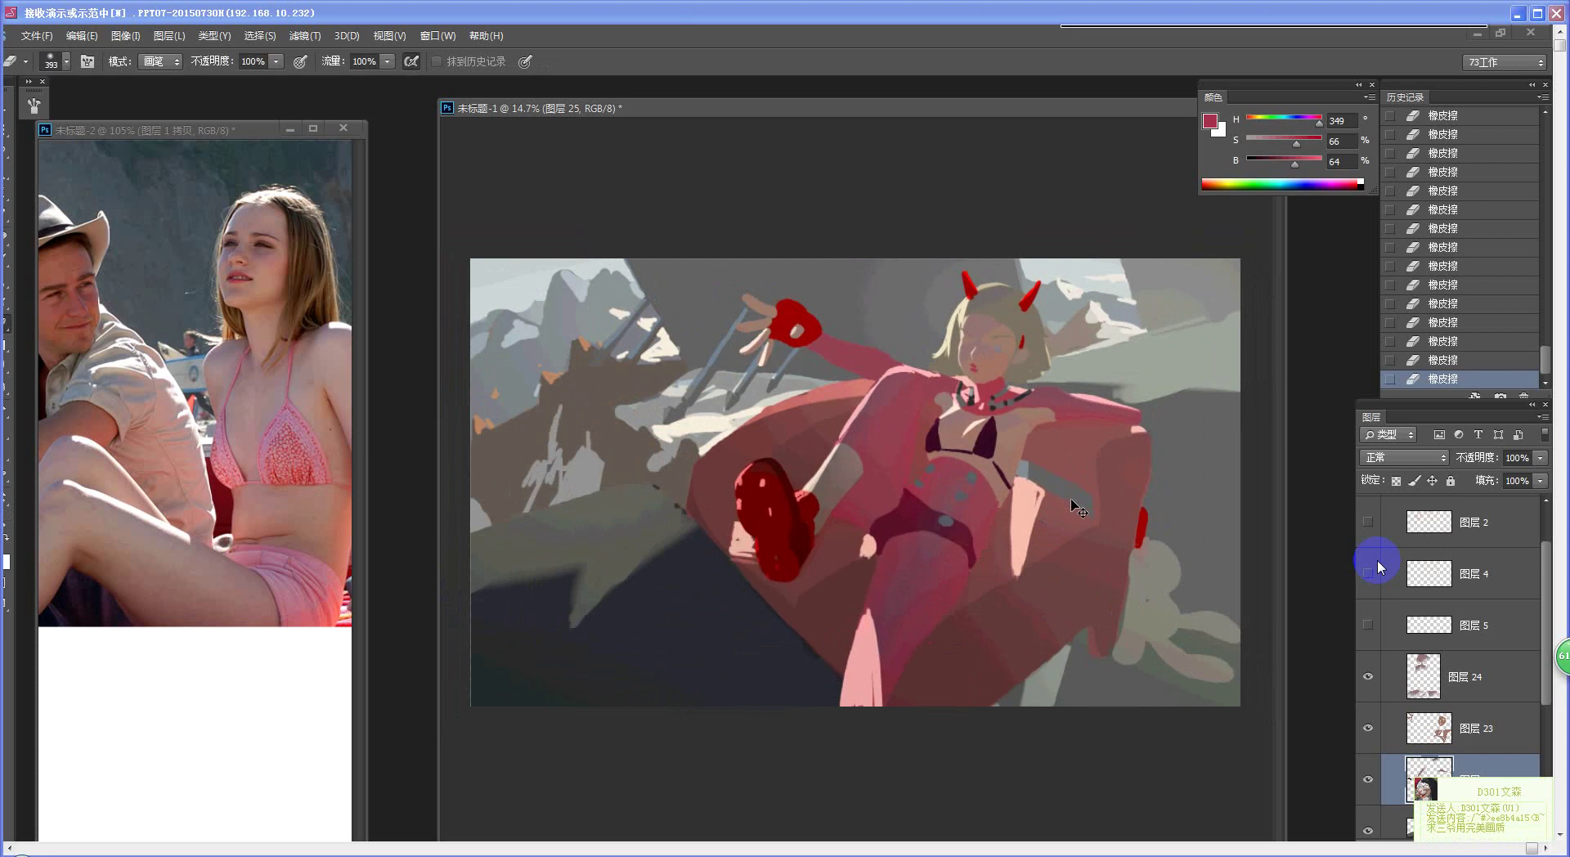
key("ctrl+u")
left_click_drag(1216, 527, 1220, 491)
key("Return")
key("e")
- Read the incoming chat message asking for perfect picture quality and accurate color, and return to the illustration
scroll(1004, 658, "down", 5)
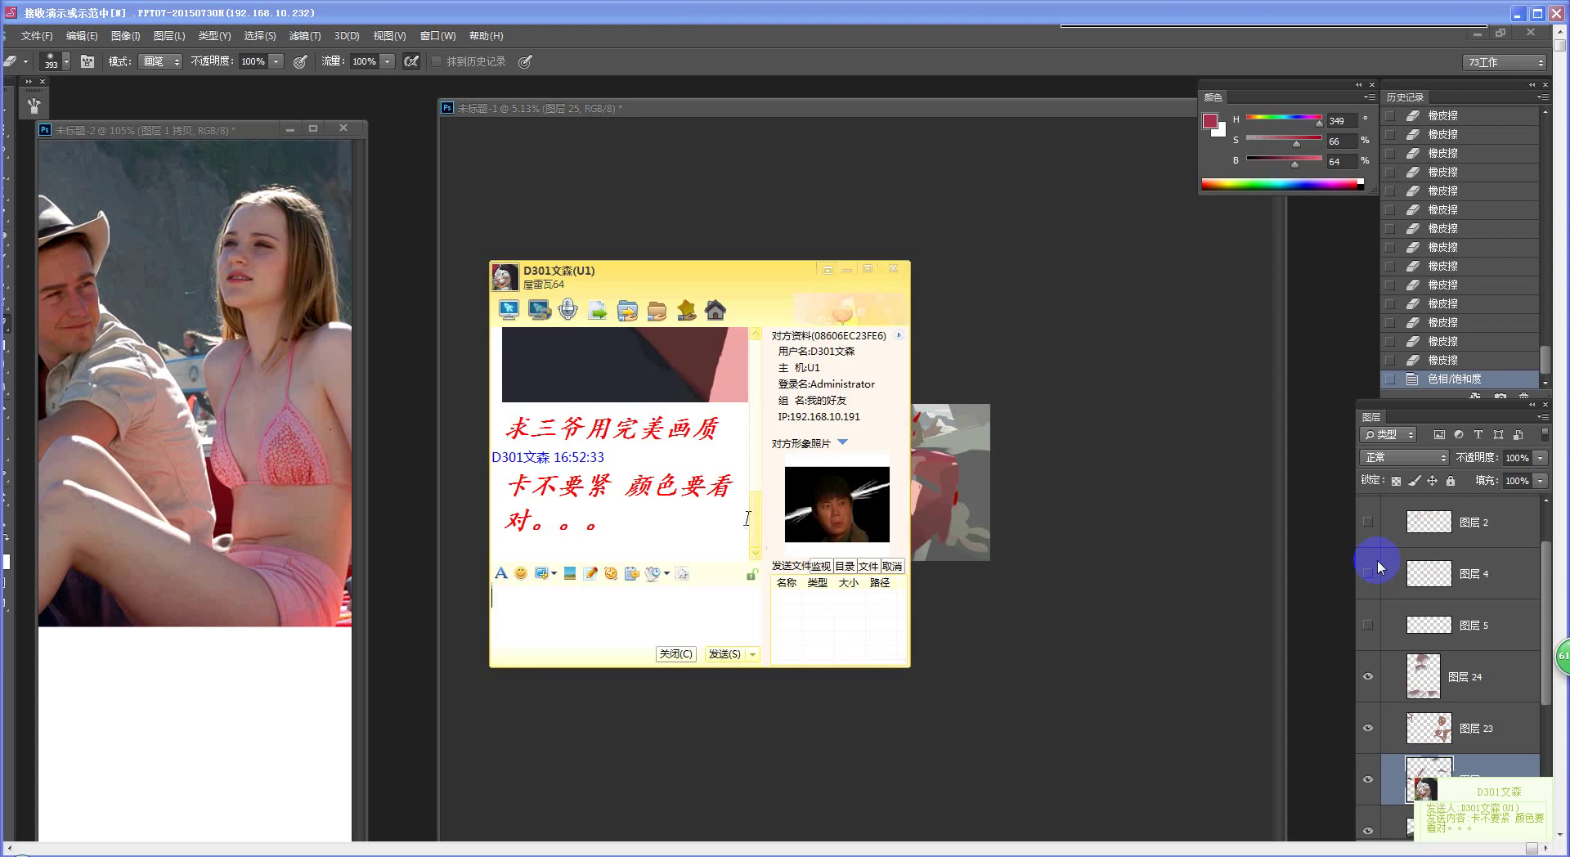
left_click_drag(757, 523, 764, 565)
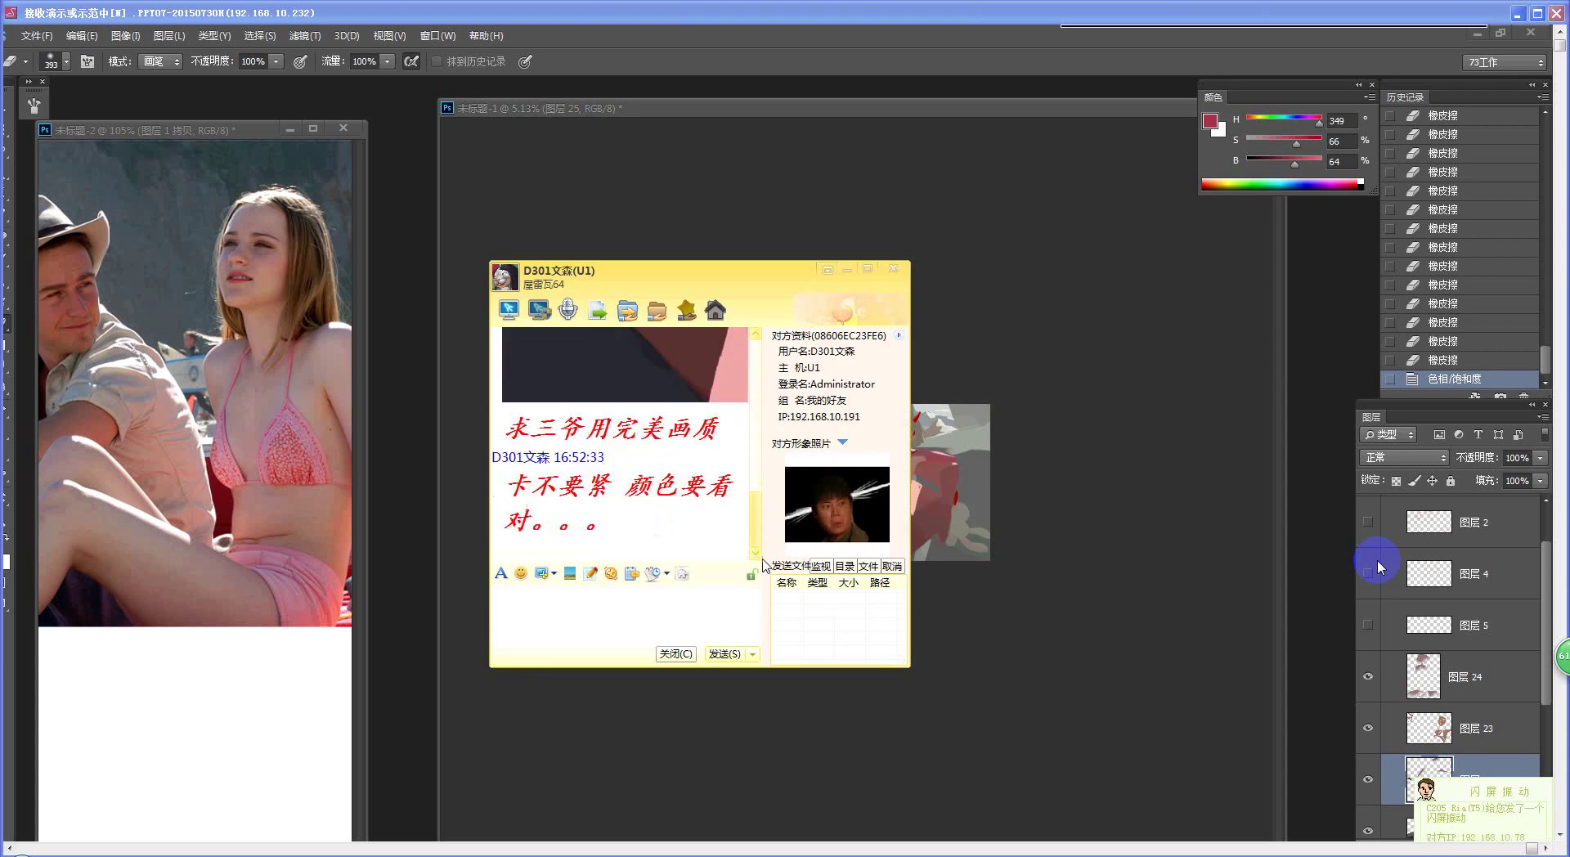
left_click(761, 740)
- Compare the illustration with and without the last Hue/Saturation adjustment by undoing and redoing it
key("z")
left_click(1055, 518)
key("ctrl+z")
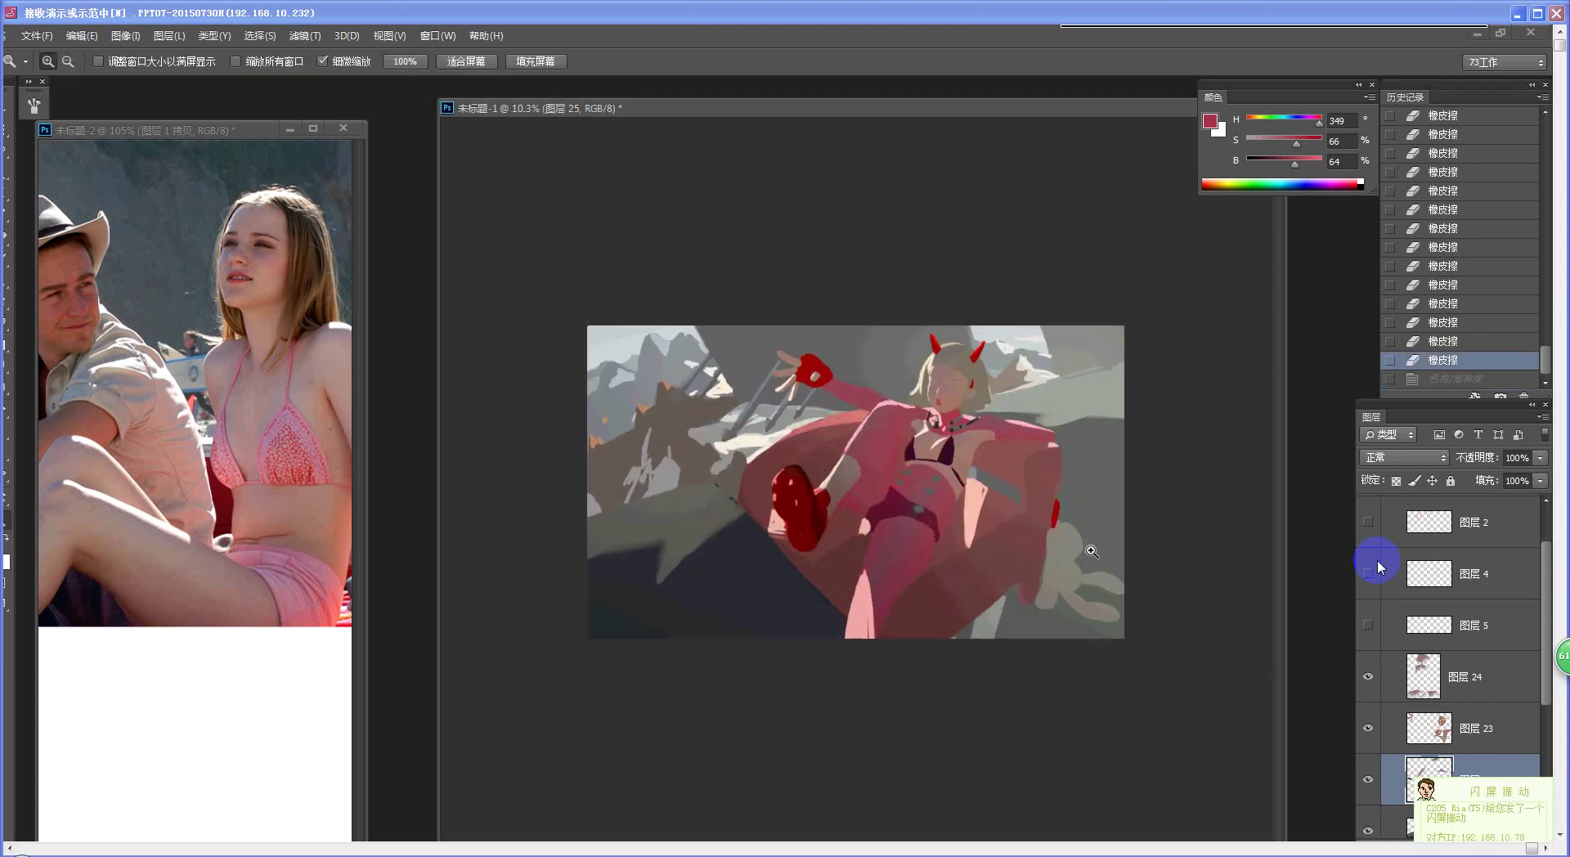
key("ctrl+z")
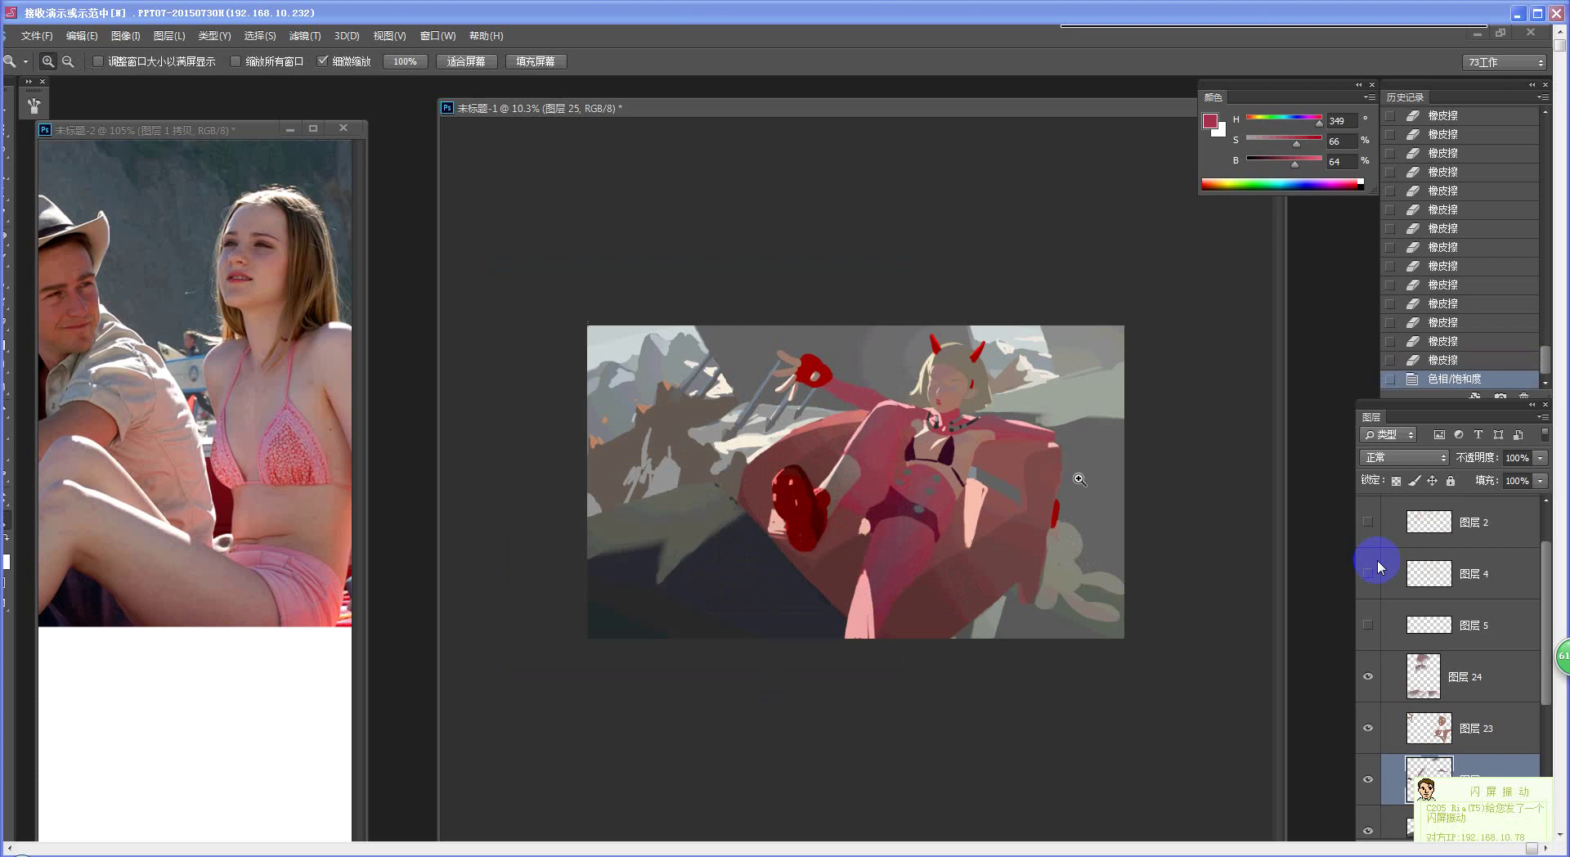
left_click(1063, 446)
left_click(1085, 463)
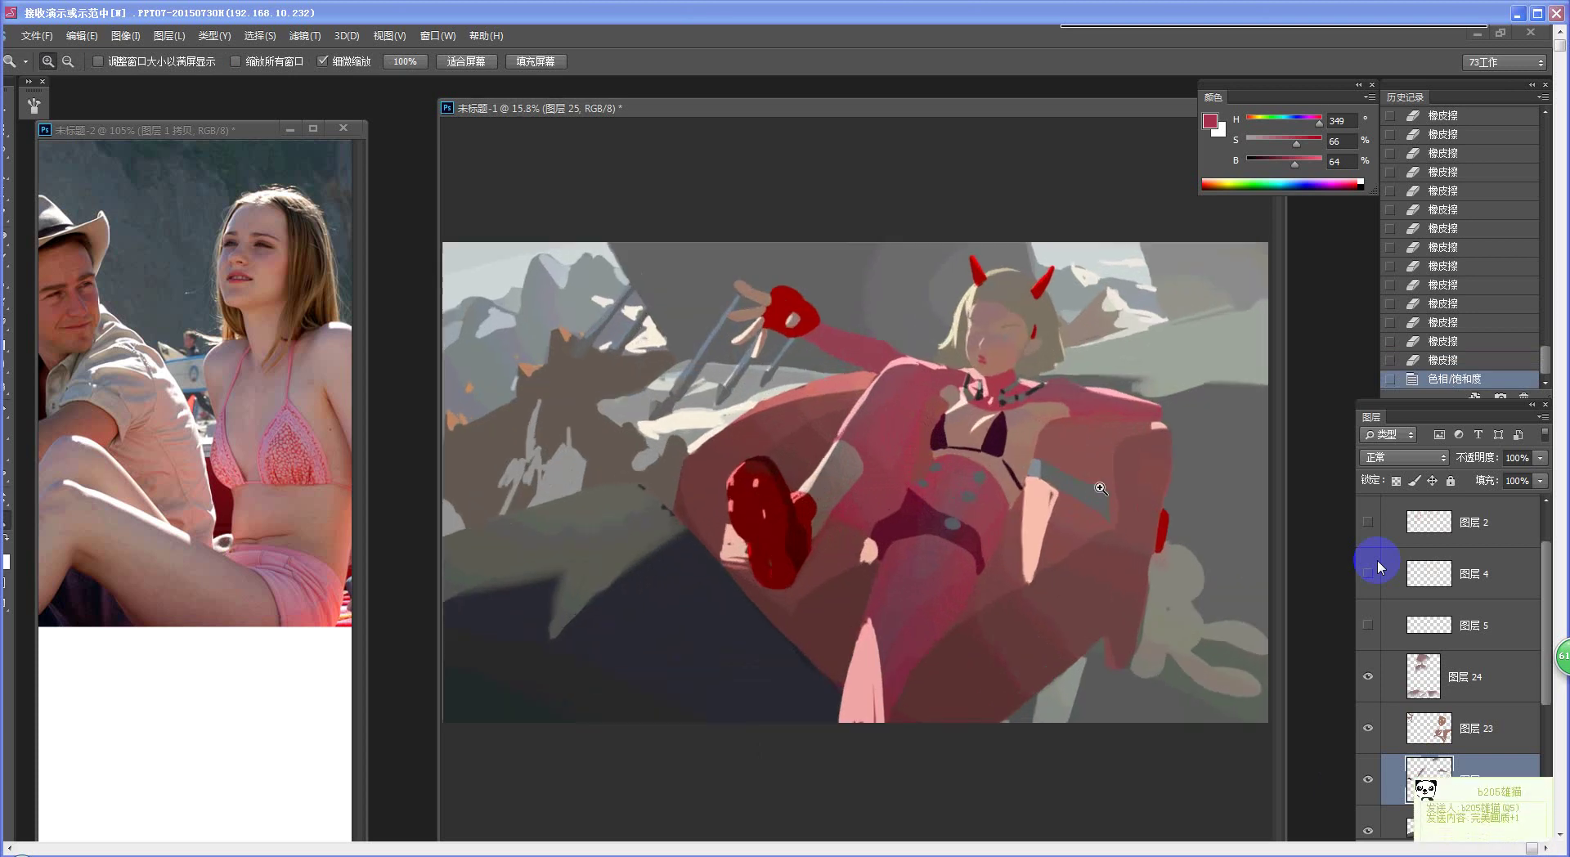
mouse_move(1096, 28)
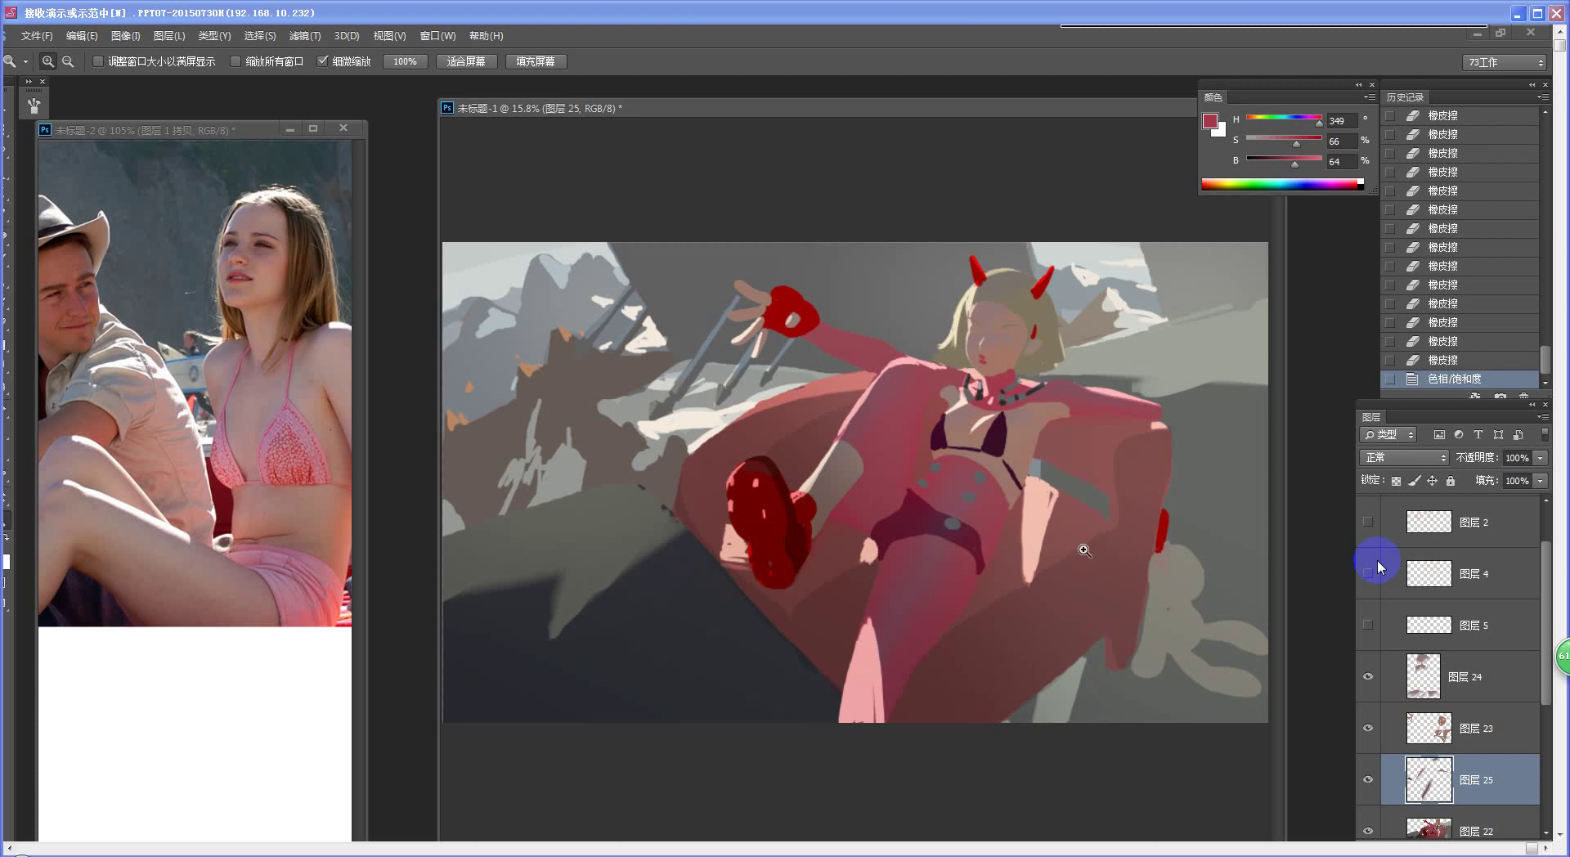
- Lasso the upper parts of both bikini cups and copy them from 图层 22 to a new layer
left_click_drag(1010, 394, 1061, 442)
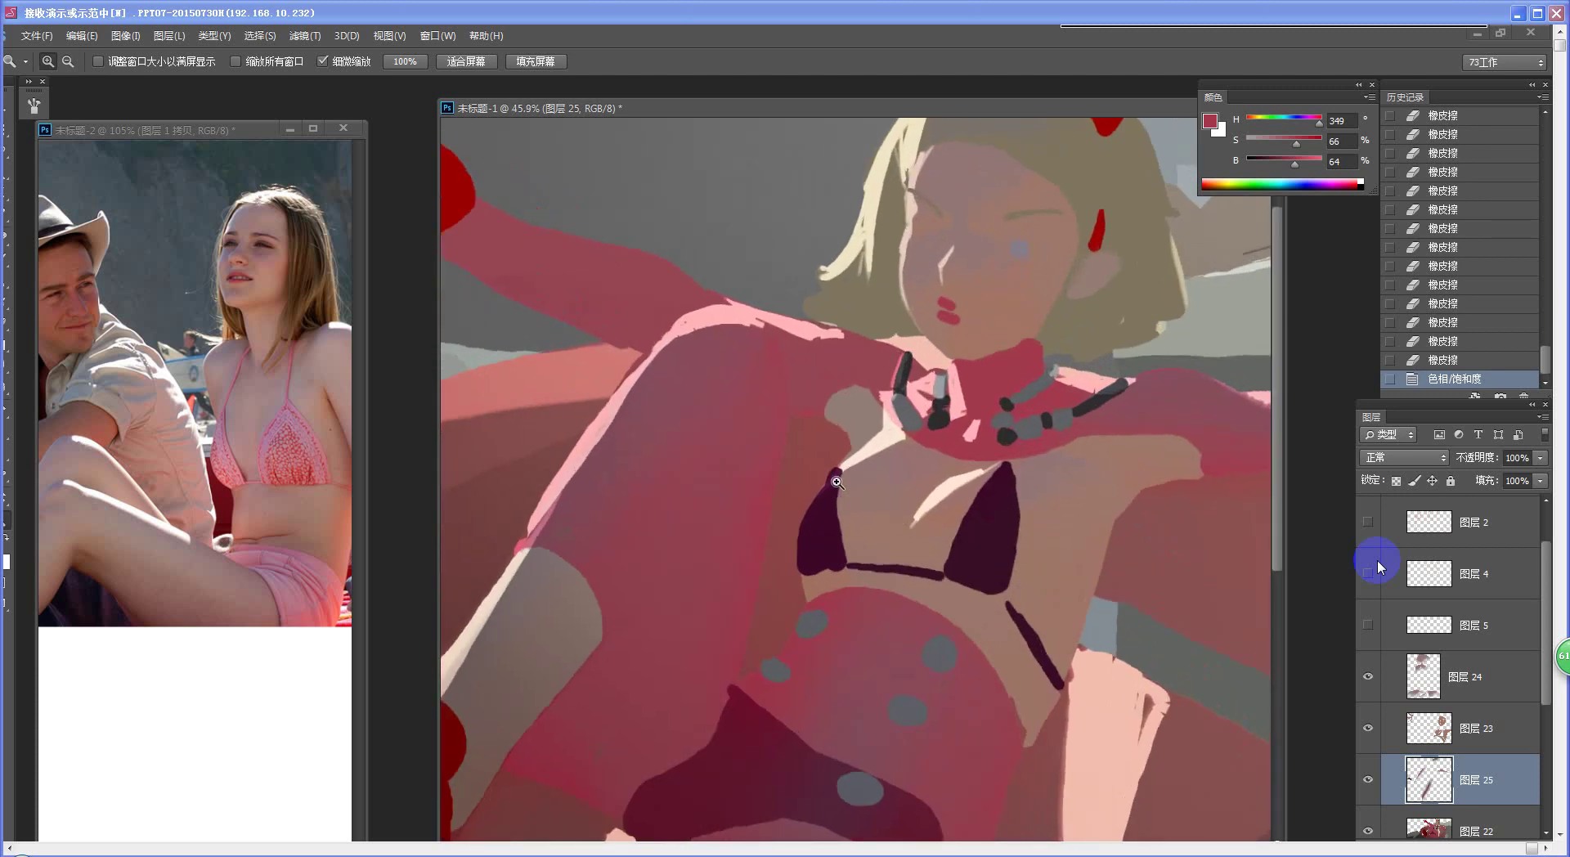
left_click(1474, 814)
key("l")
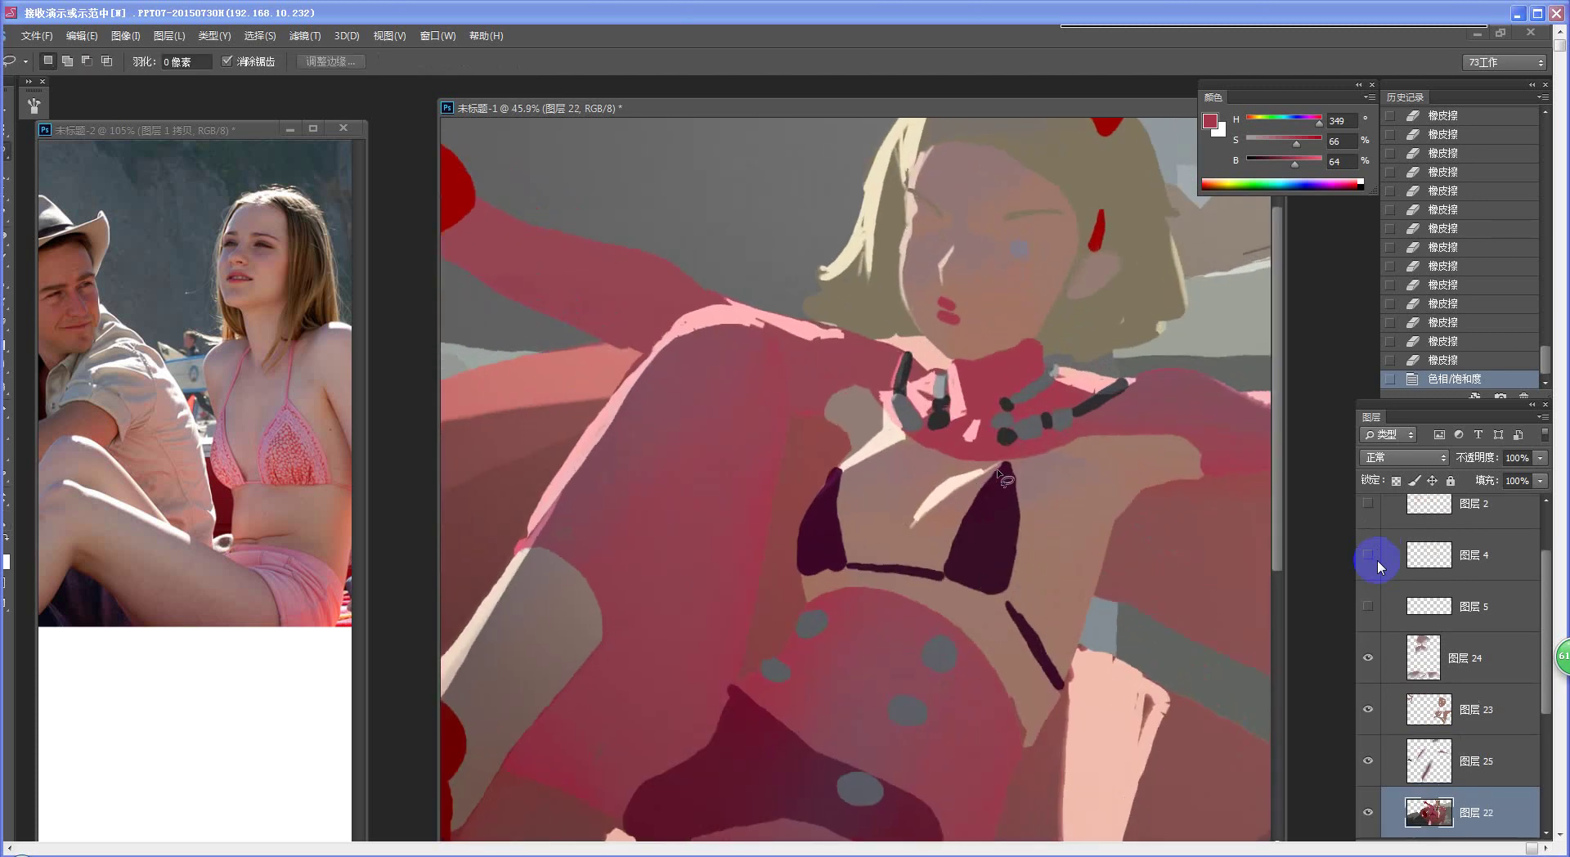
left_click_drag(970, 514, 1005, 461)
key("ctrl+z")
key("alt+bracketright")
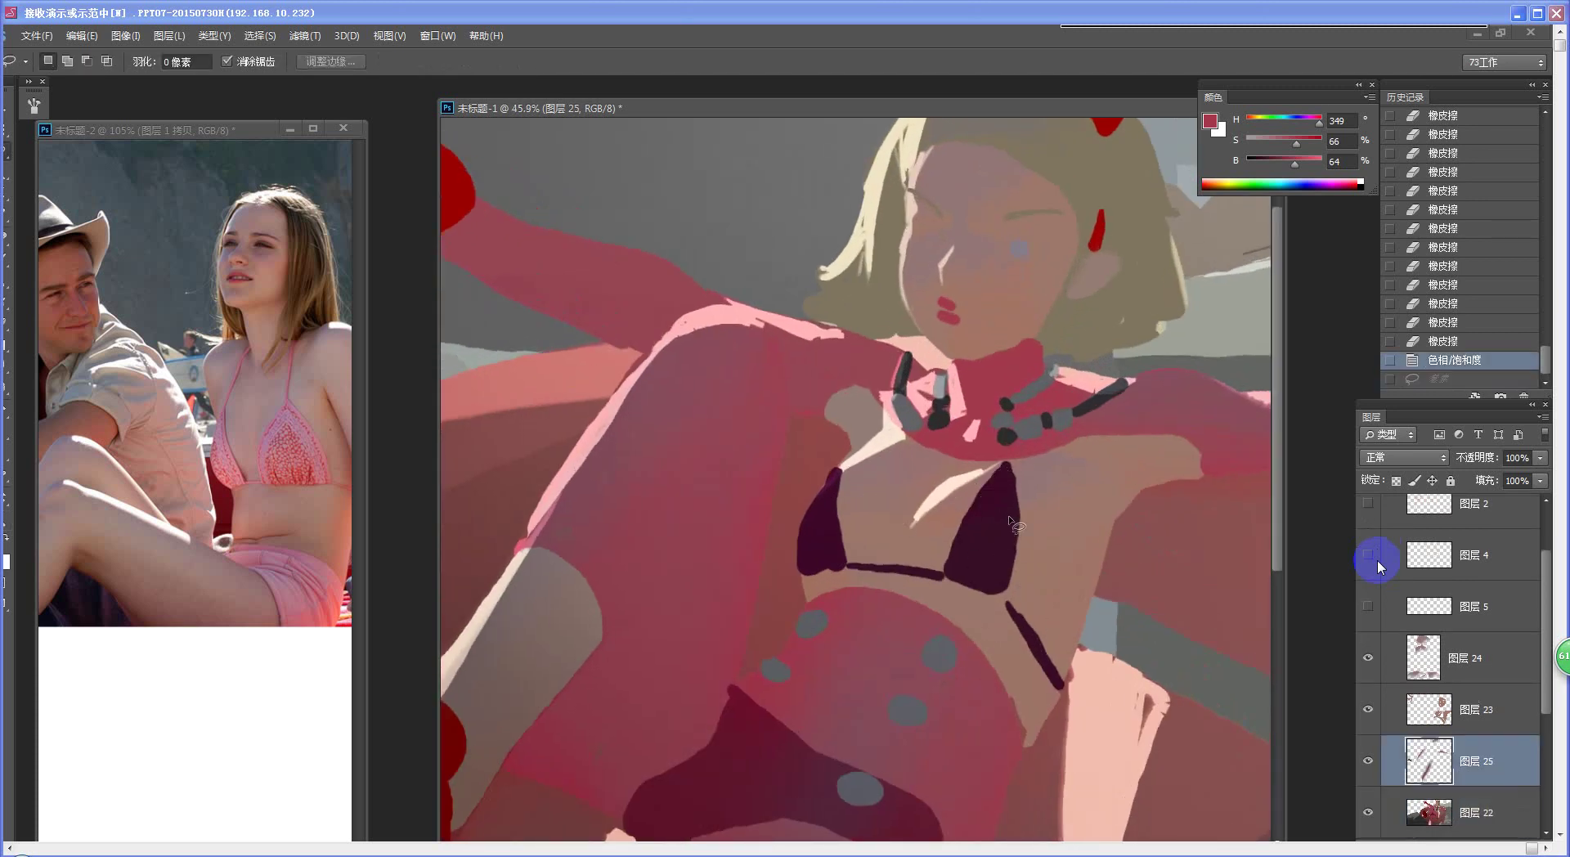
mouse_move(973, 513)
left_mouse_down()
mouse_move(1008, 515)
mouse_move(1004, 462)
left_mouse_up()
mouse_move(828, 484)
left_mouse_down()
mouse_move(806, 546)
mouse_move(848, 515)
mouse_move(847, 483)
mouse_move(881, 442)
left_mouse_up()
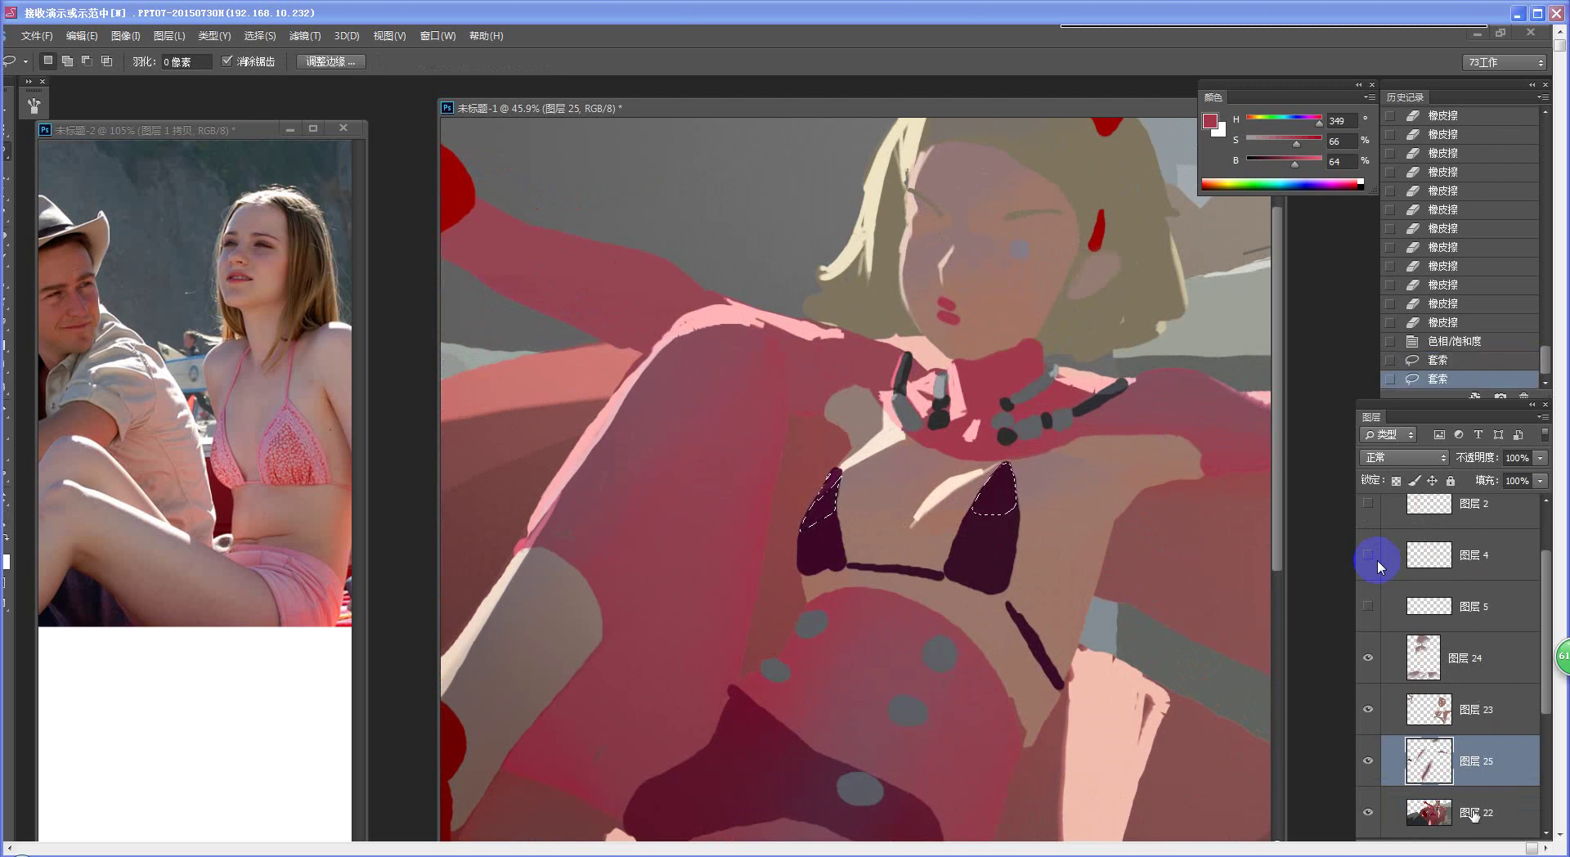
key("ctrl+j")
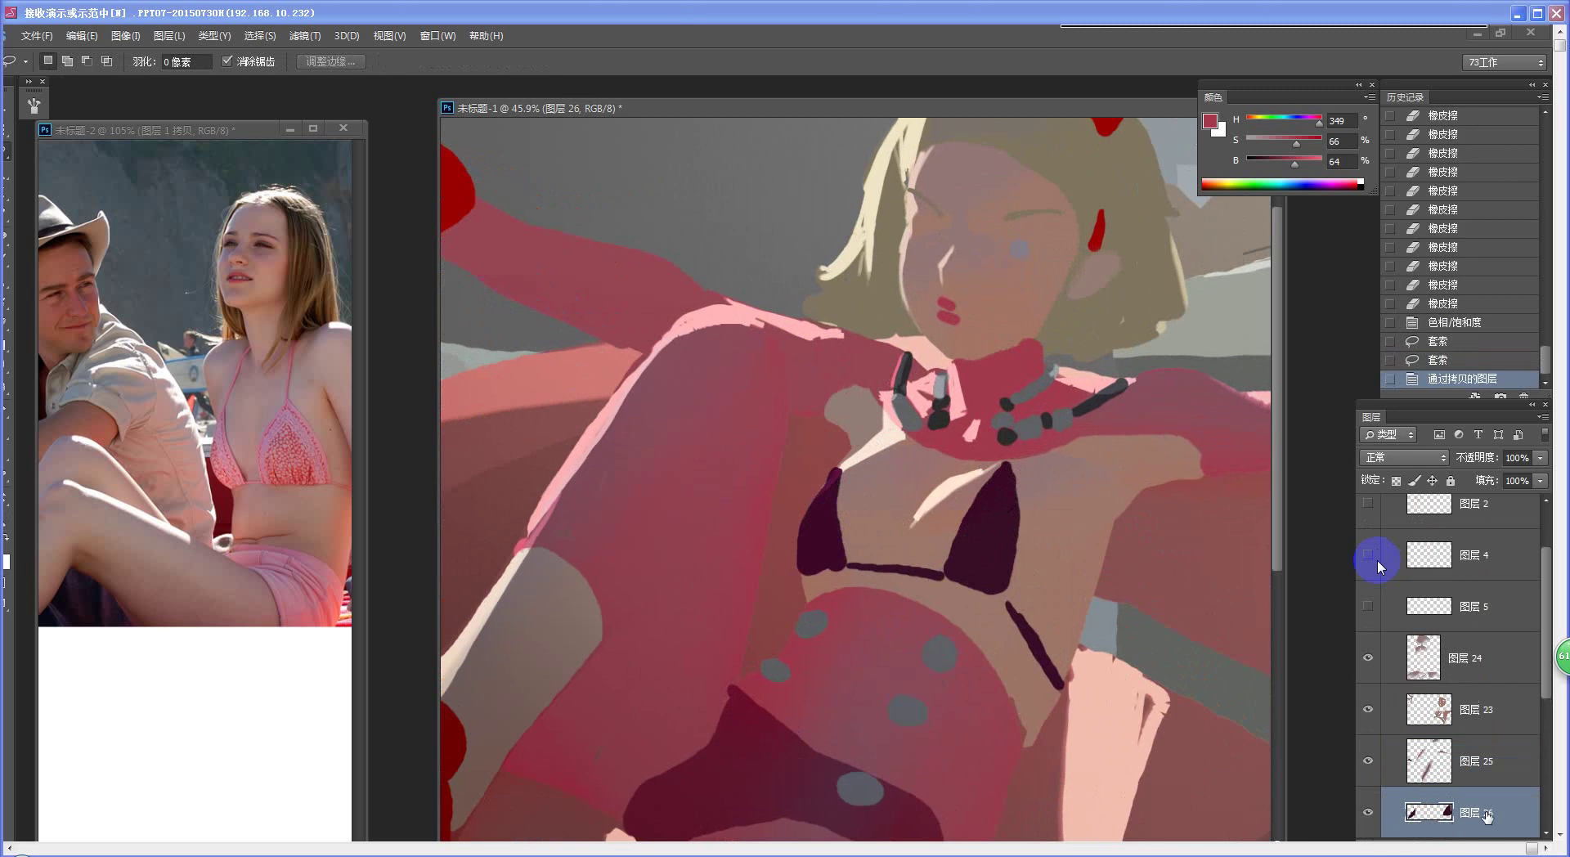
- Cool the copied bikini patches with midtone color balance levels of -48, 0 and +40, and set their saturation to -46
key("ctrl+b")
left_click_drag(475, 575, 441, 545)
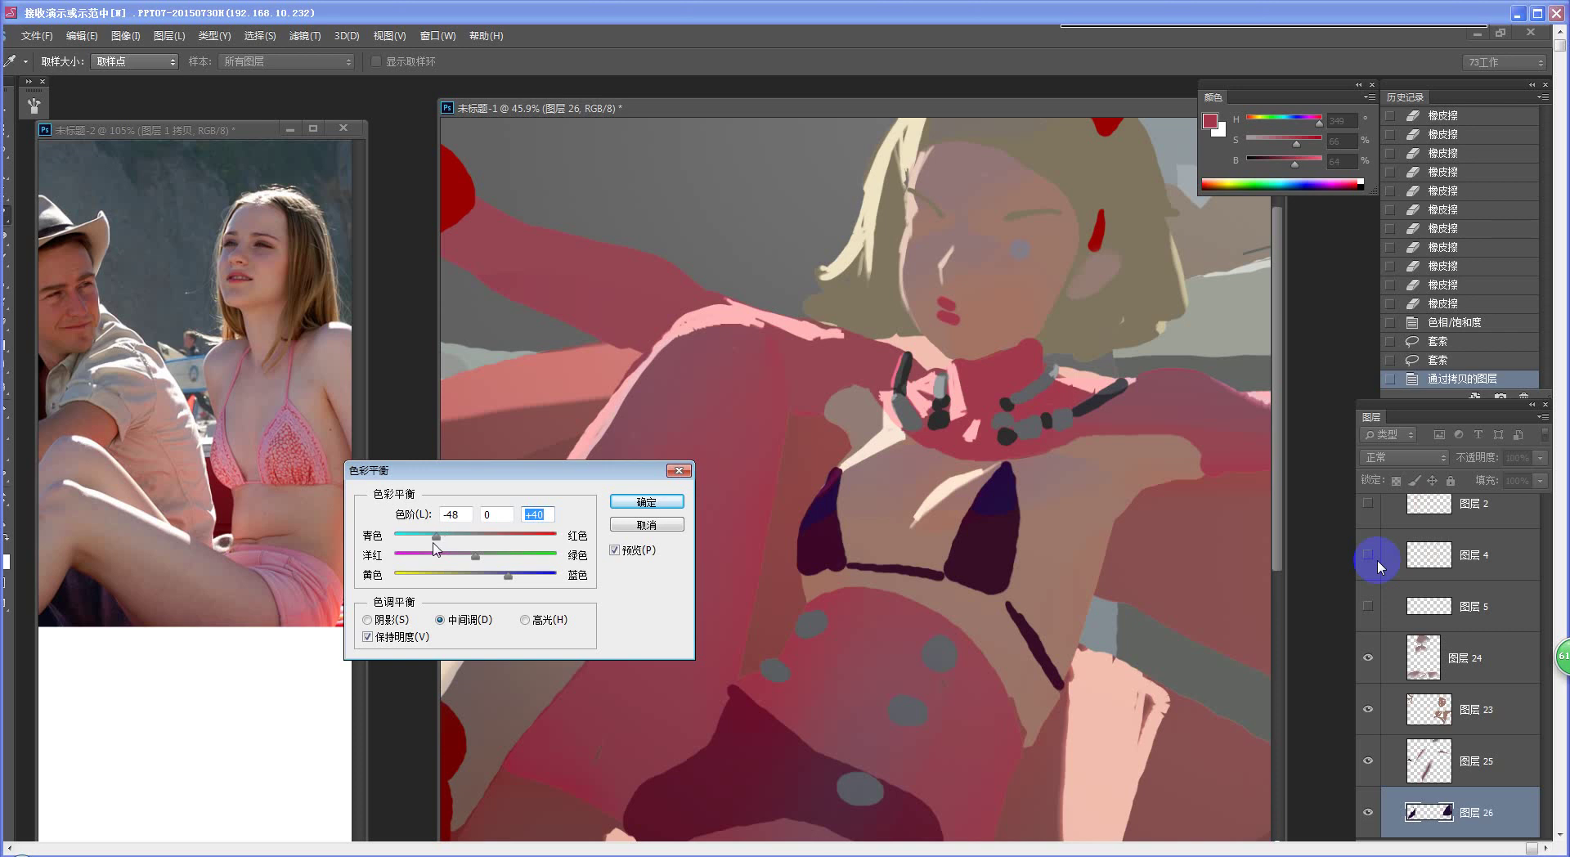
left_click(646, 502)
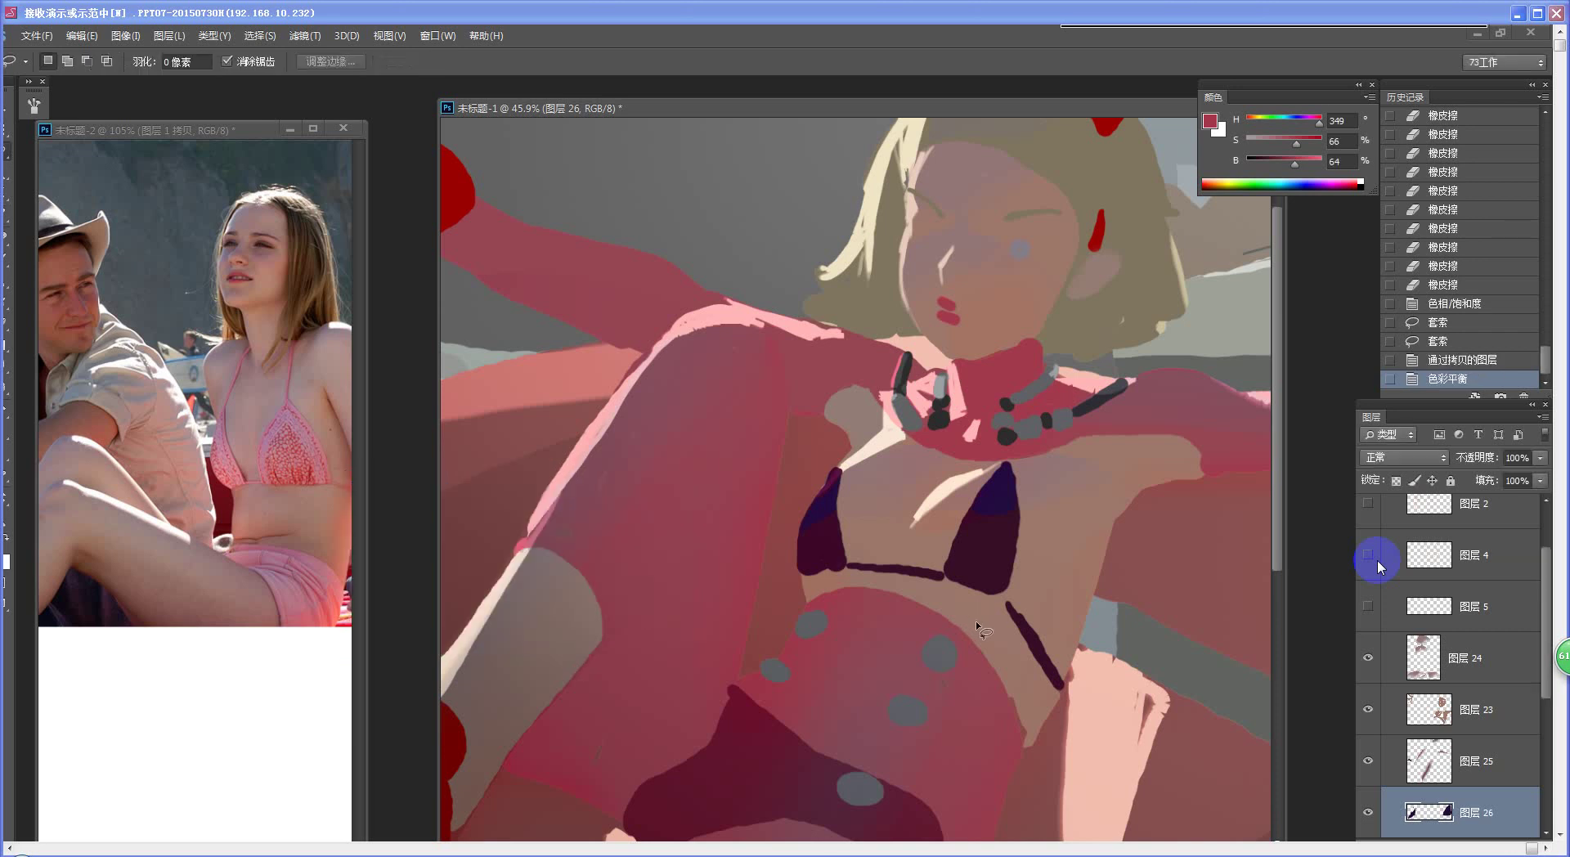
key("ctrl+u")
left_click_drag(1217, 490, 1179, 491)
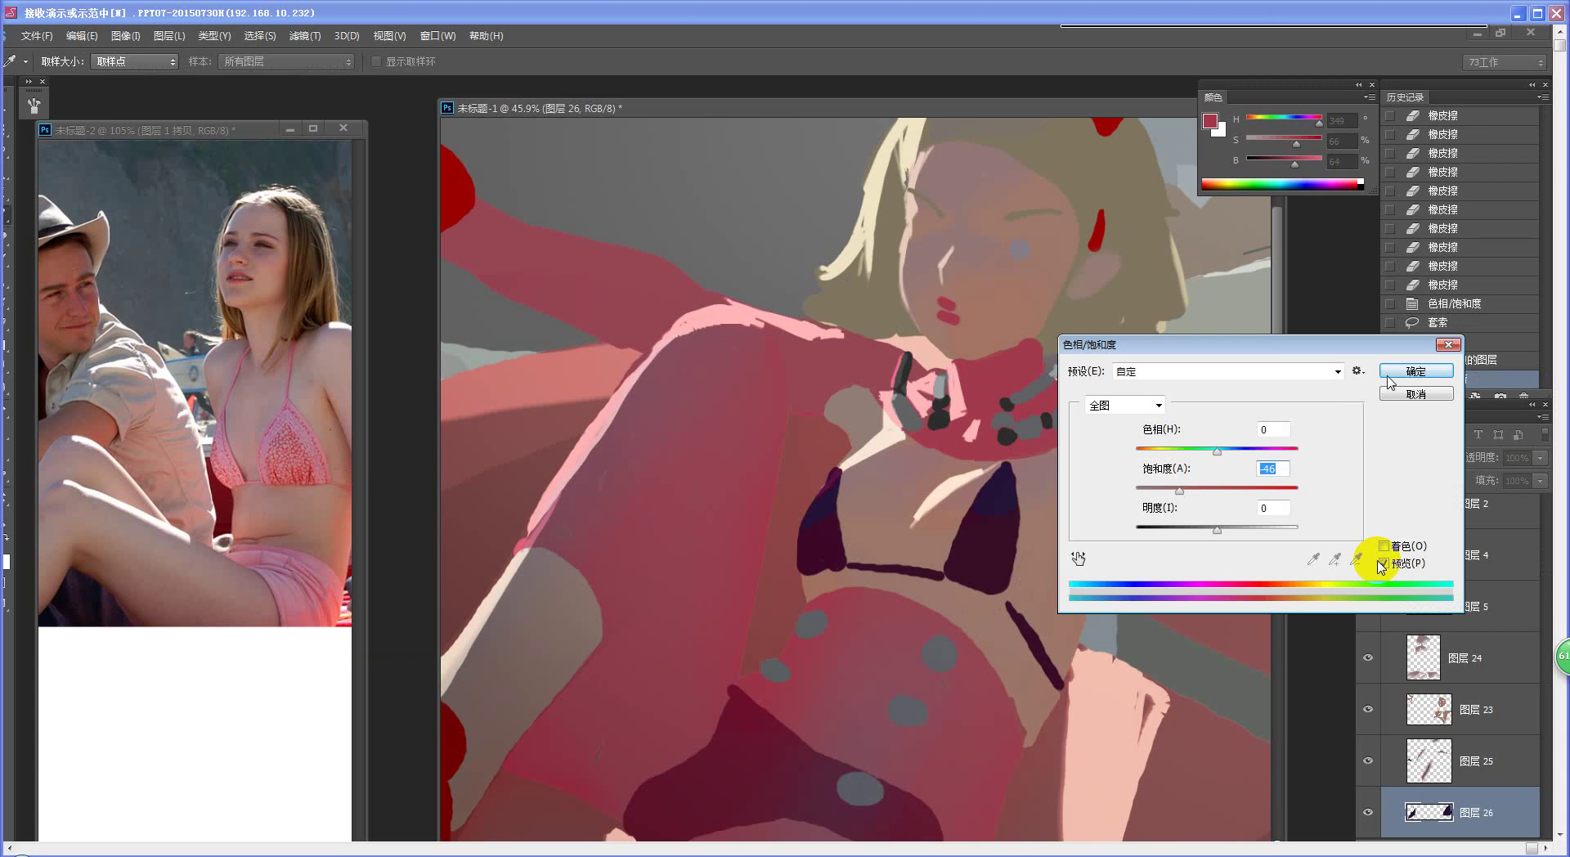
left_click(1416, 371)
- Save the illustration to the desktop as a Photoshop file named 插图步骤
scroll(1086, 694, "down", 5)
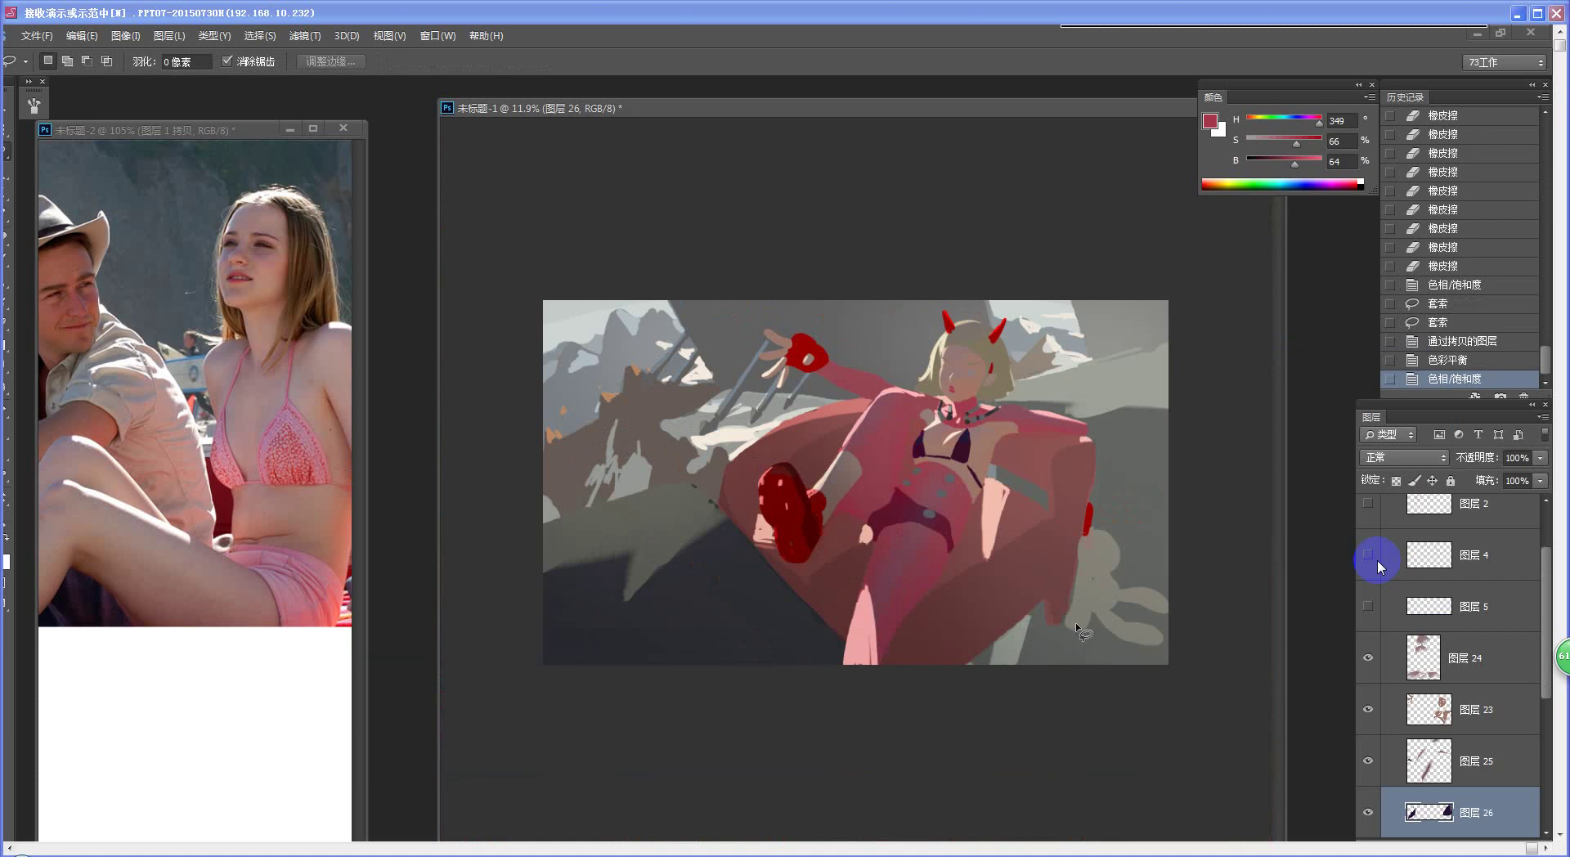
scroll(1077, 621, "down", 2)
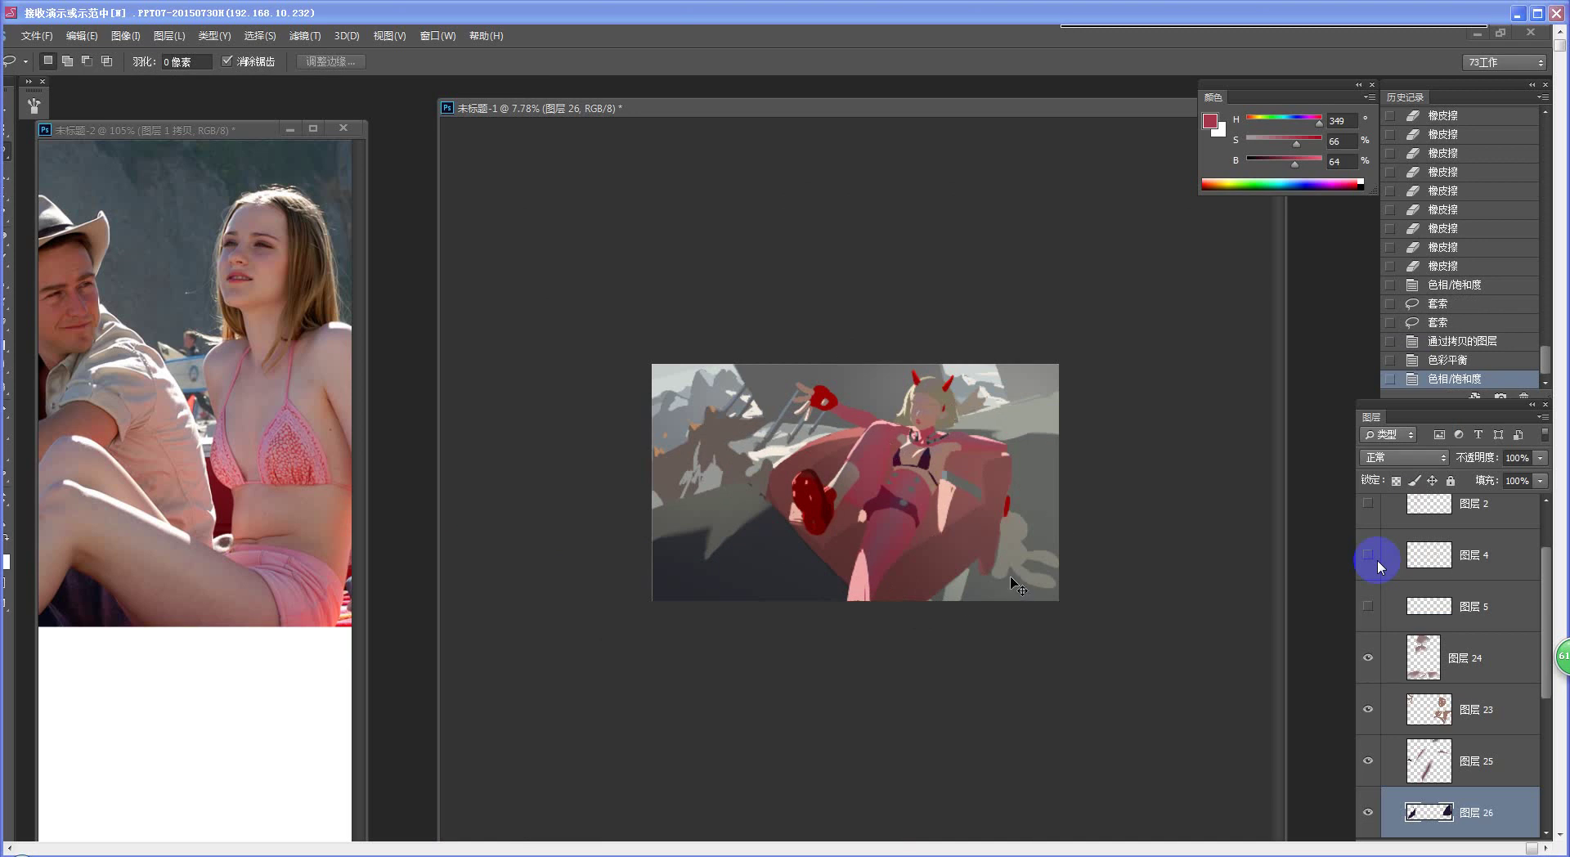
key("ctrl+s")
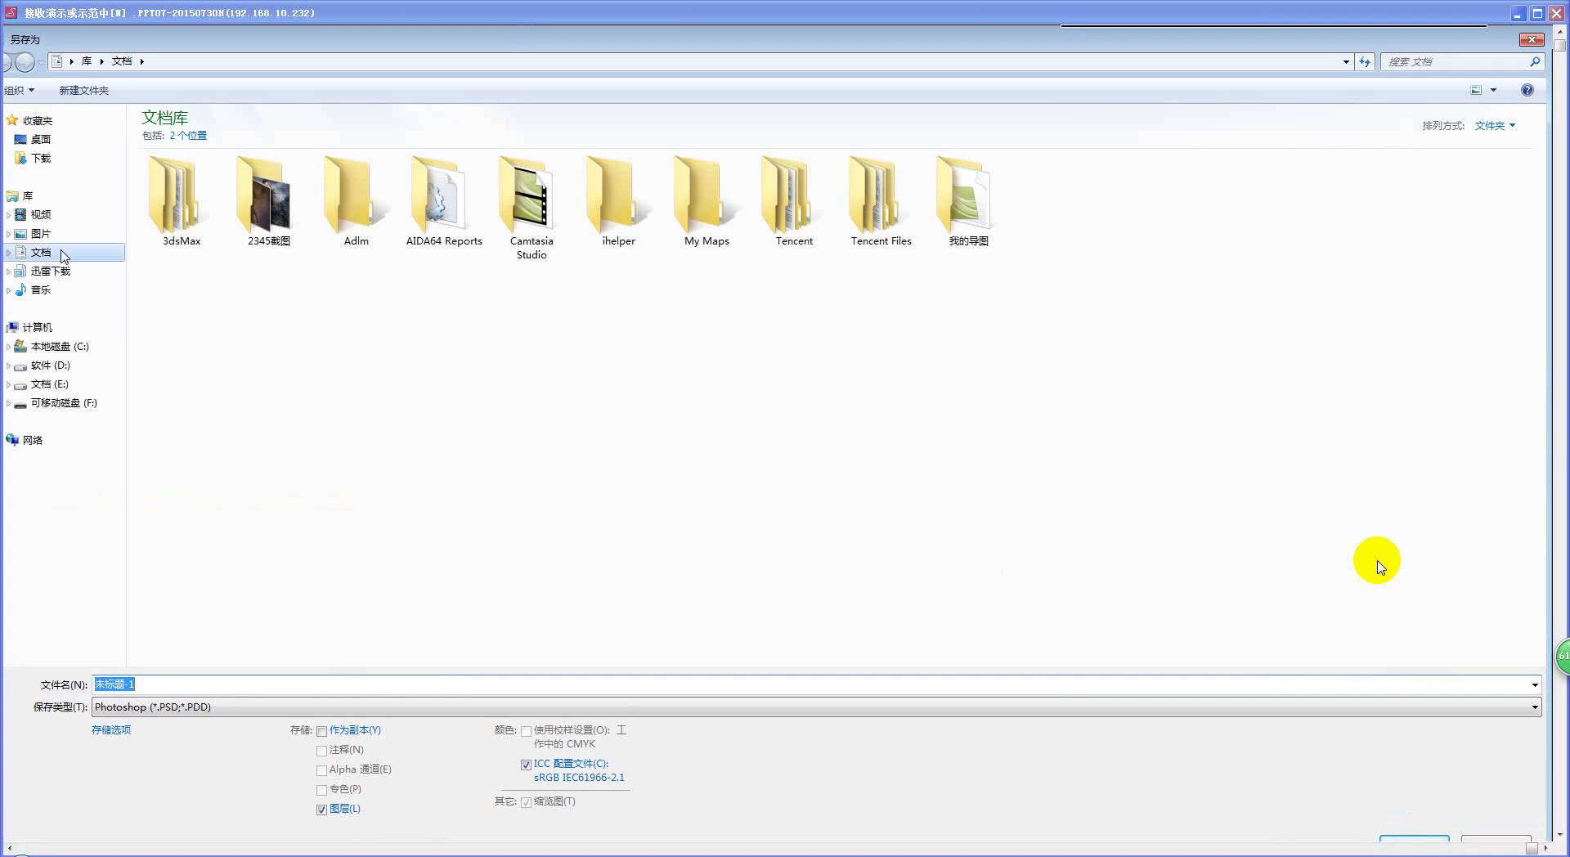
left_click(41, 140)
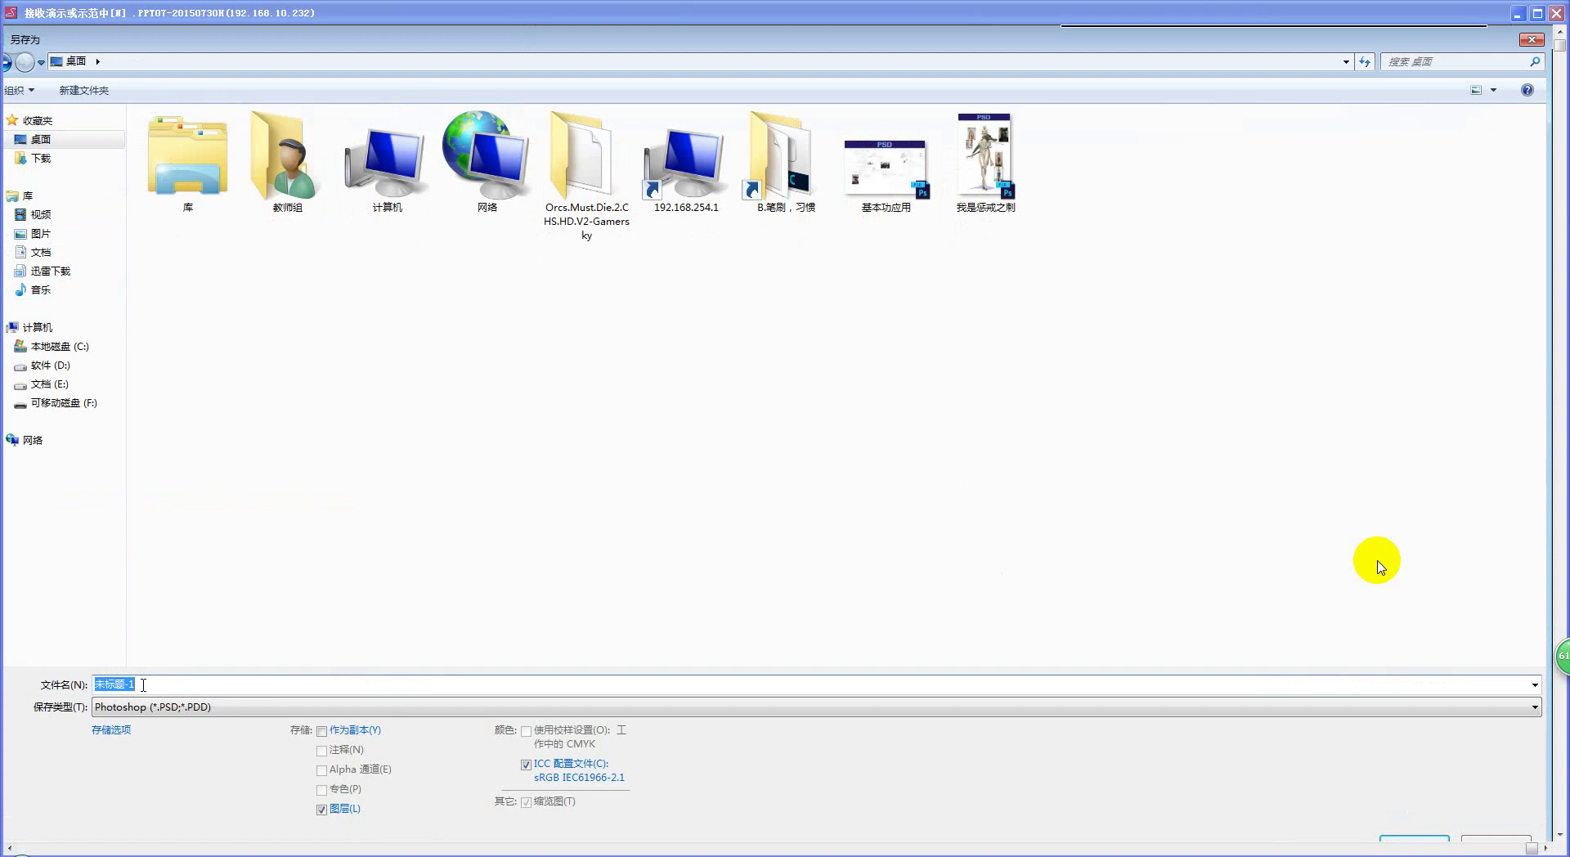
type("插图步骤")
key("Return")
key("Return")
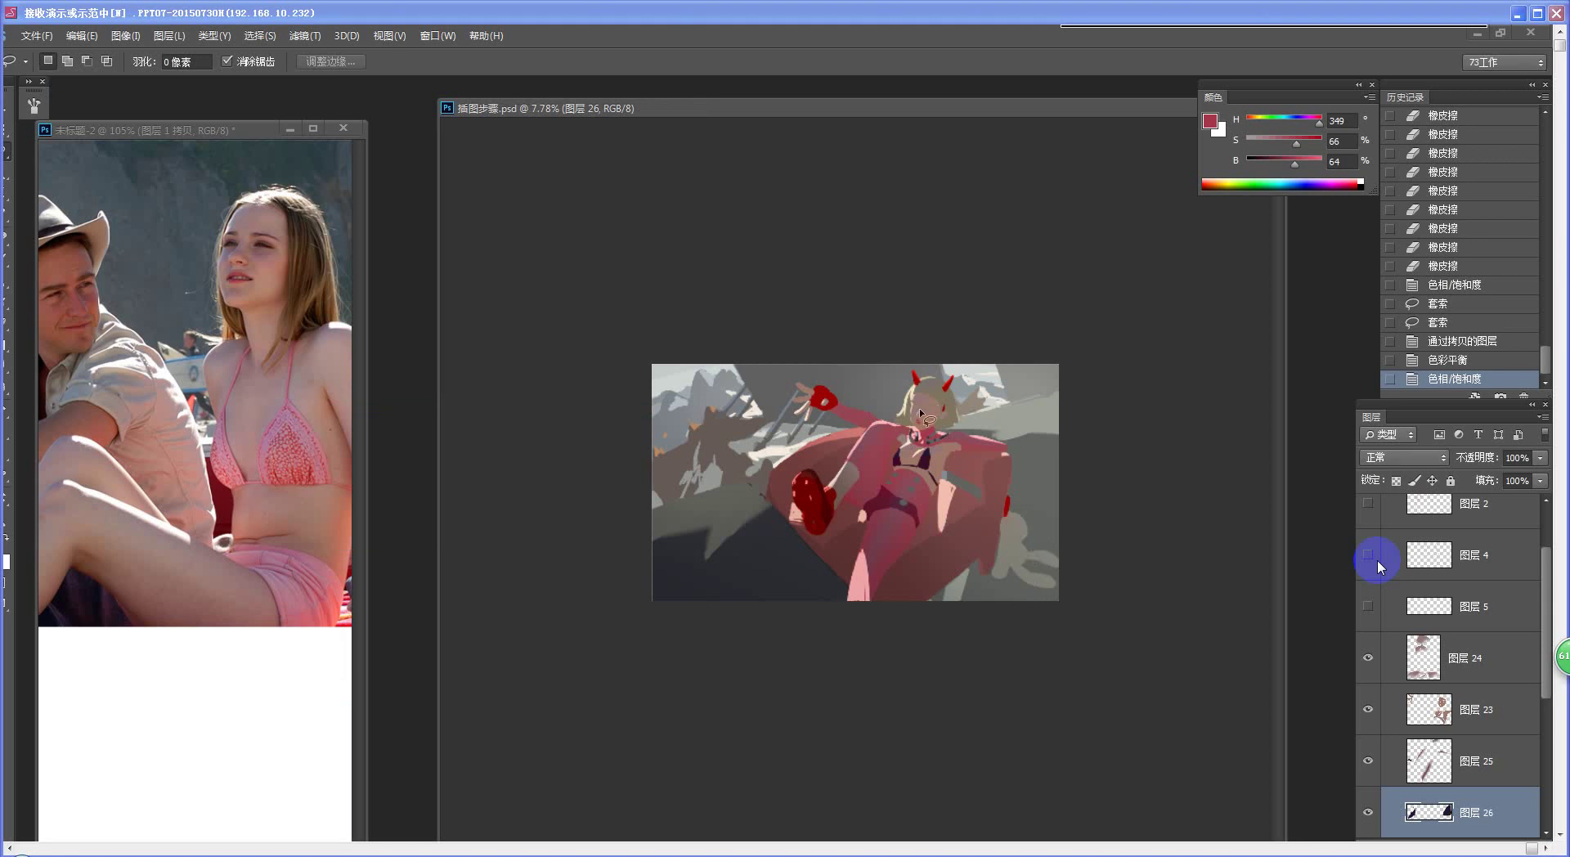
- Lasso the shaded suit area between the raised knee and the necklace on 图层 22 and copy it to a new layer
scroll(923, 415, "up", 5)
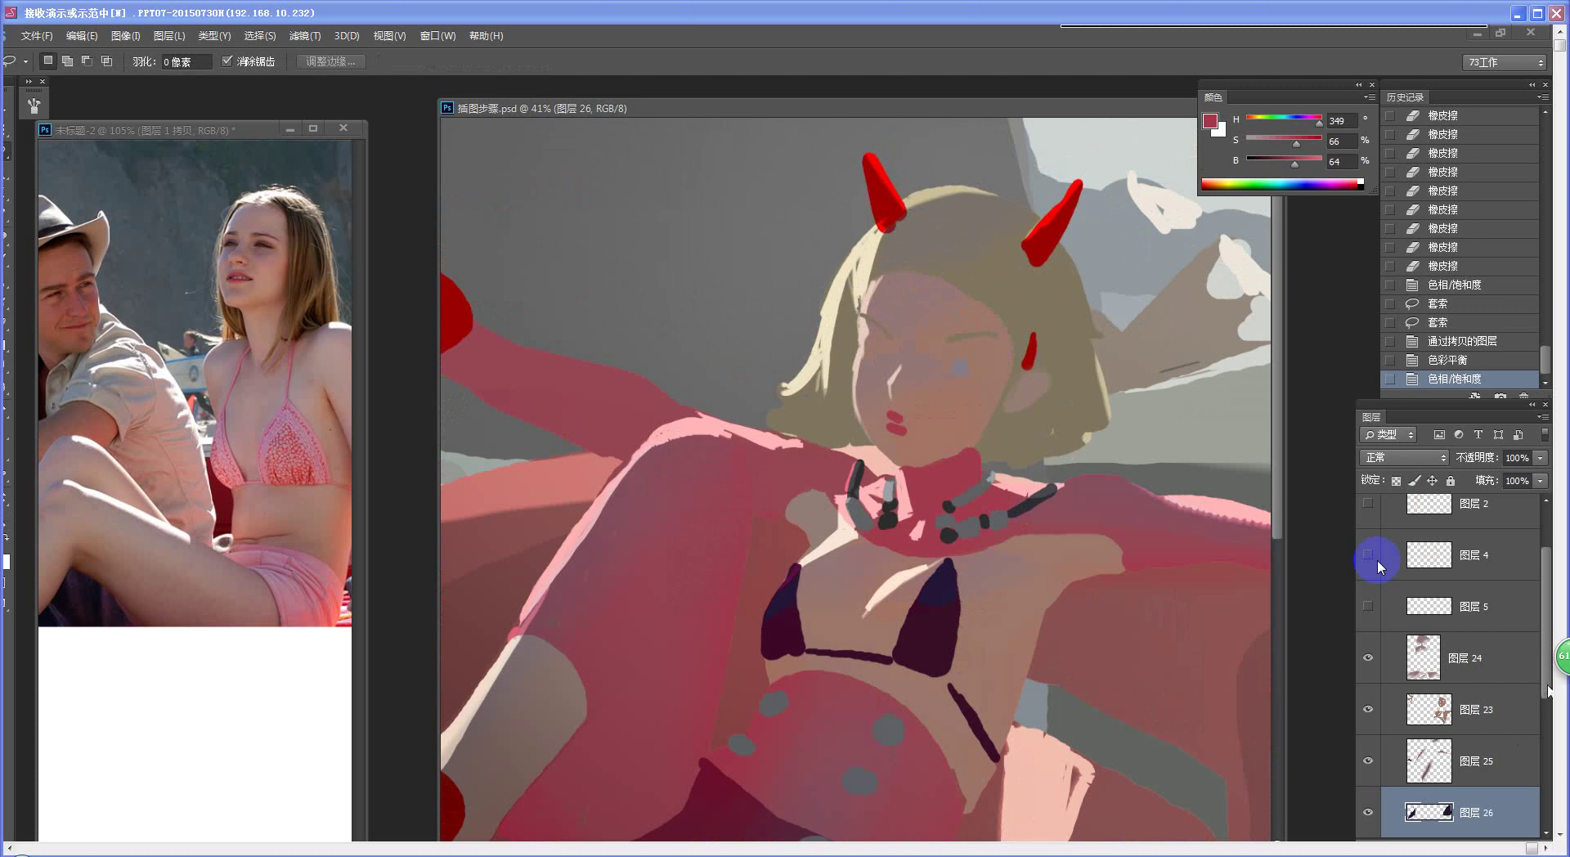
scroll(1455, 703, "down", 3)
left_click(1400, 705)
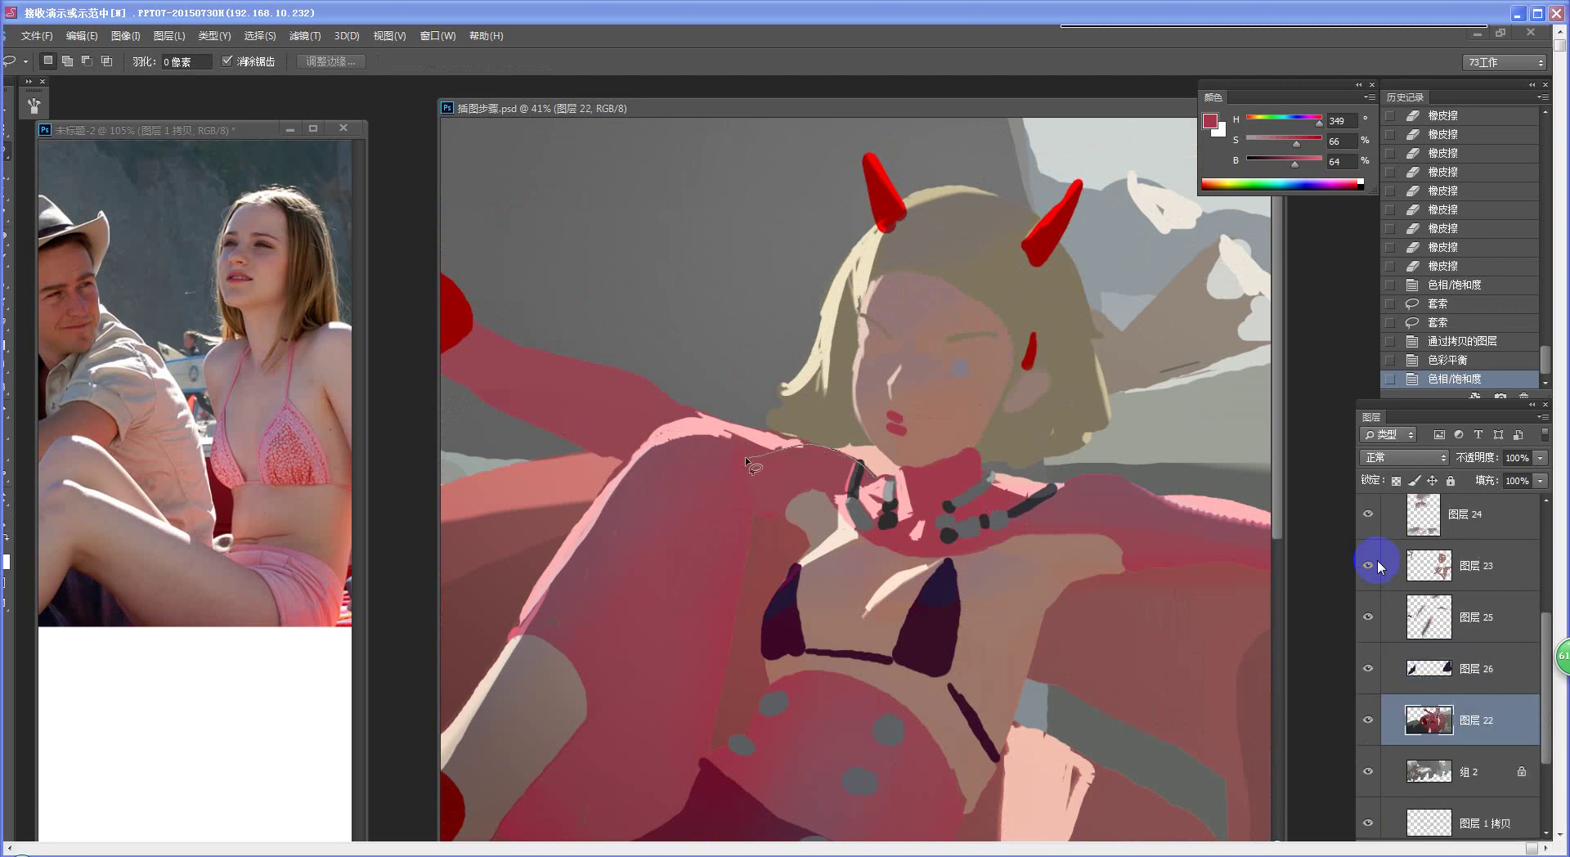
left_click_drag(872, 475, 874, 479)
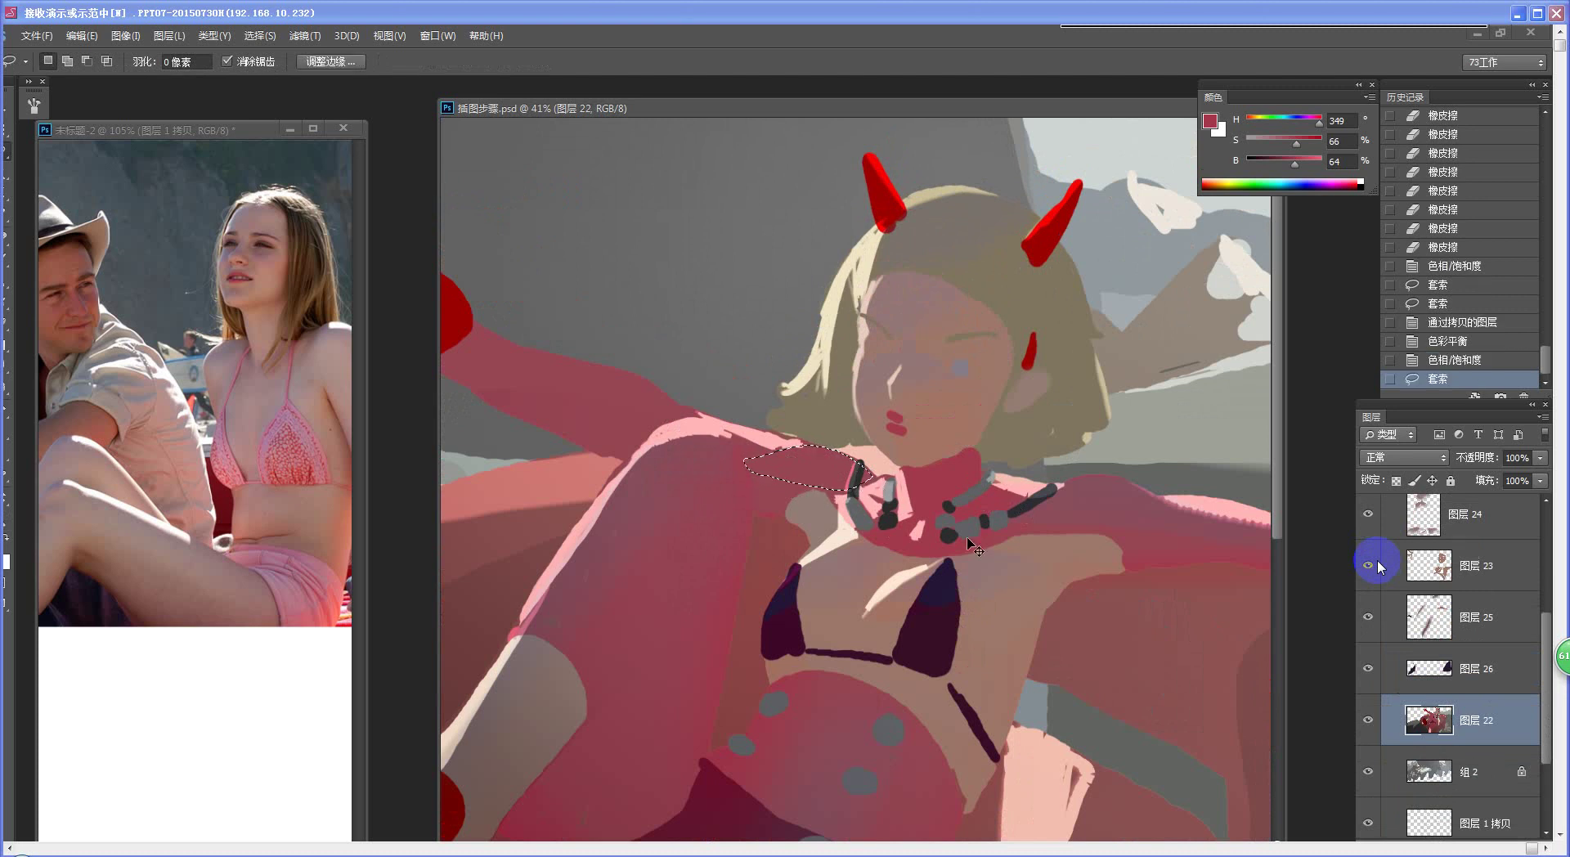
key("ctrl+j")
- Cool the copied shoulder patch with Color Balance, fade its edge with the Eraser, and dismiss the incoming chat message
key("ctrl+b")
left_click_drag(475, 575, 448, 542)
left_click(646, 501)
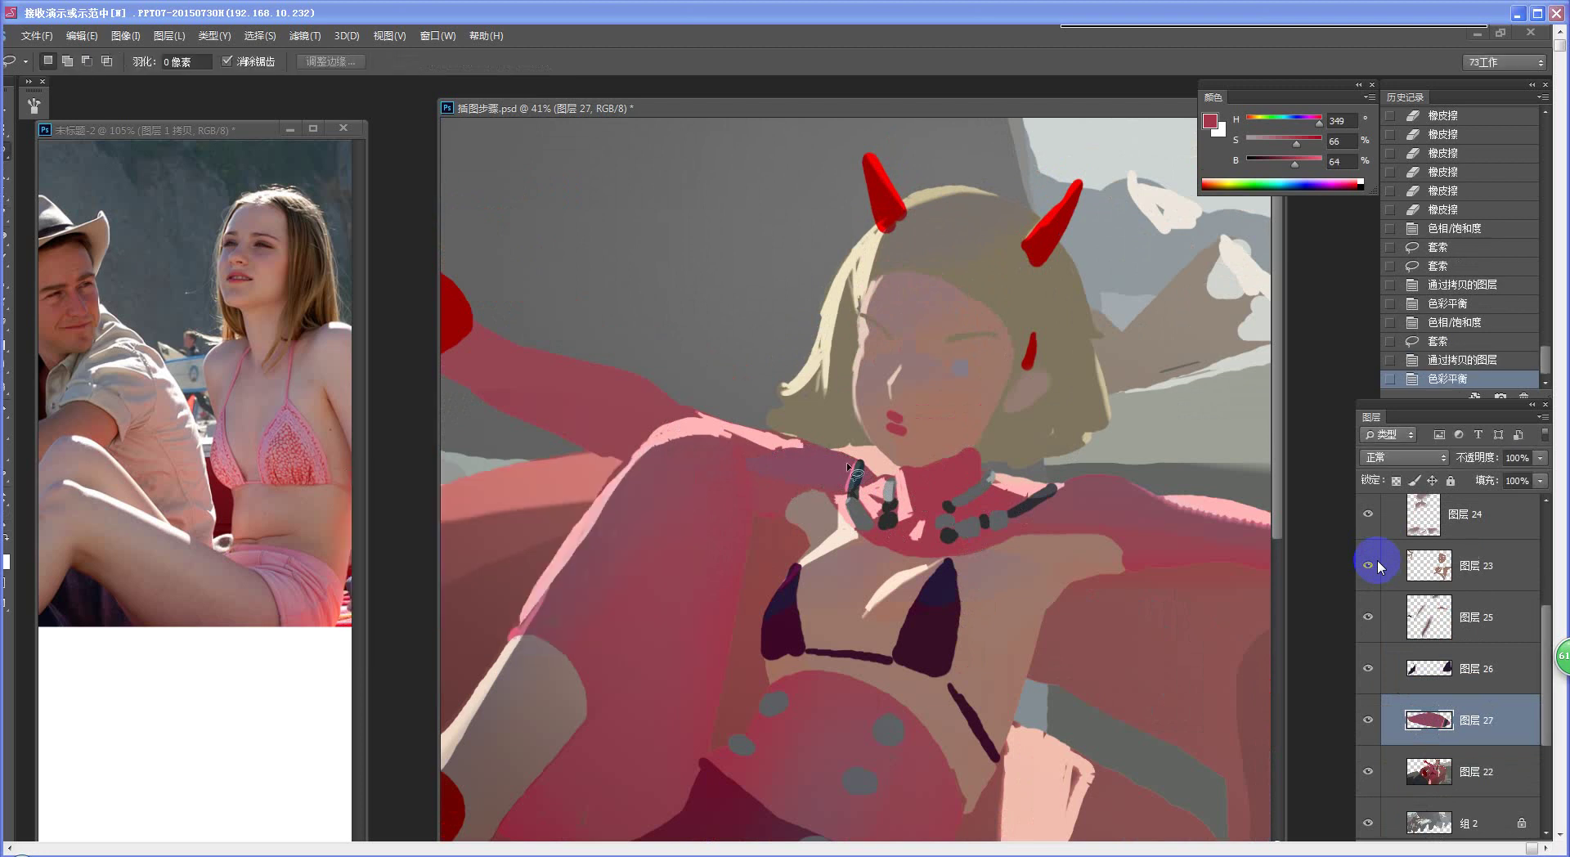
key("e")
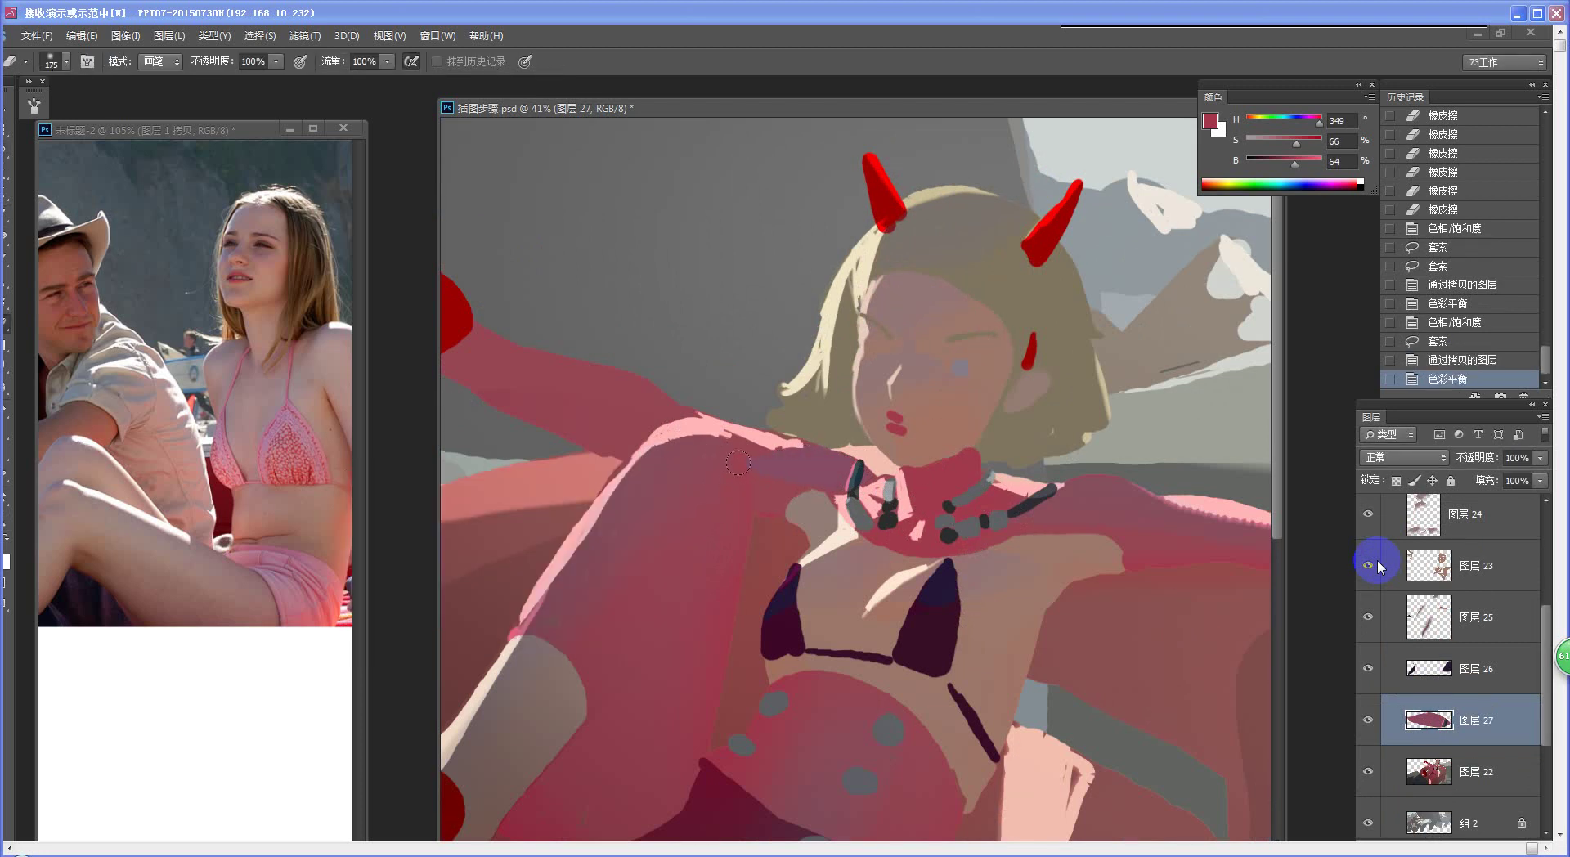
left_click(786, 484)
scroll(931, 505, "down", 5)
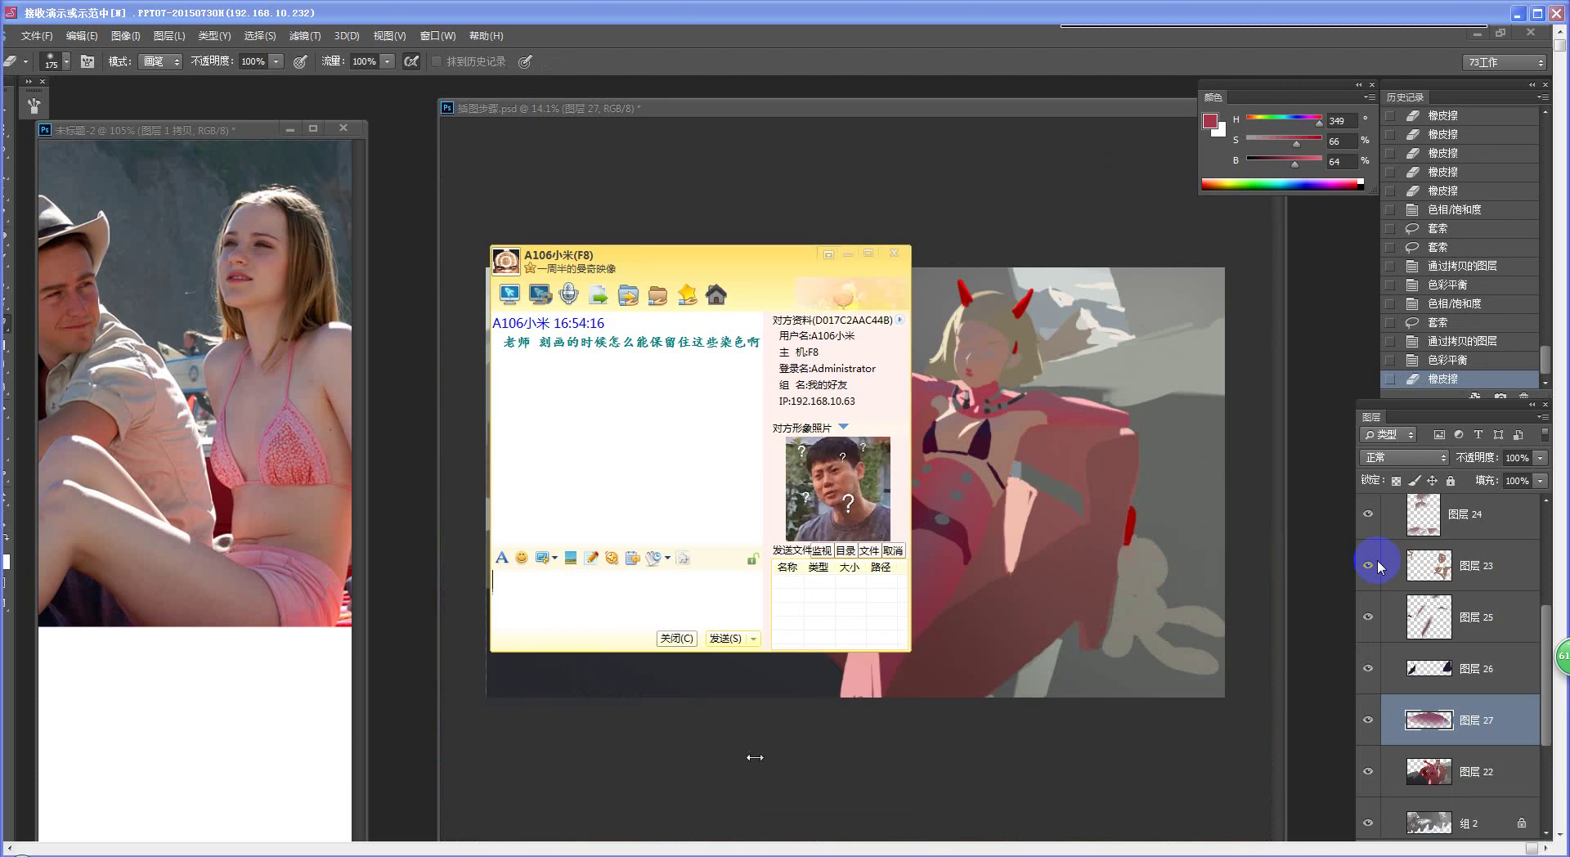
key("Escape")
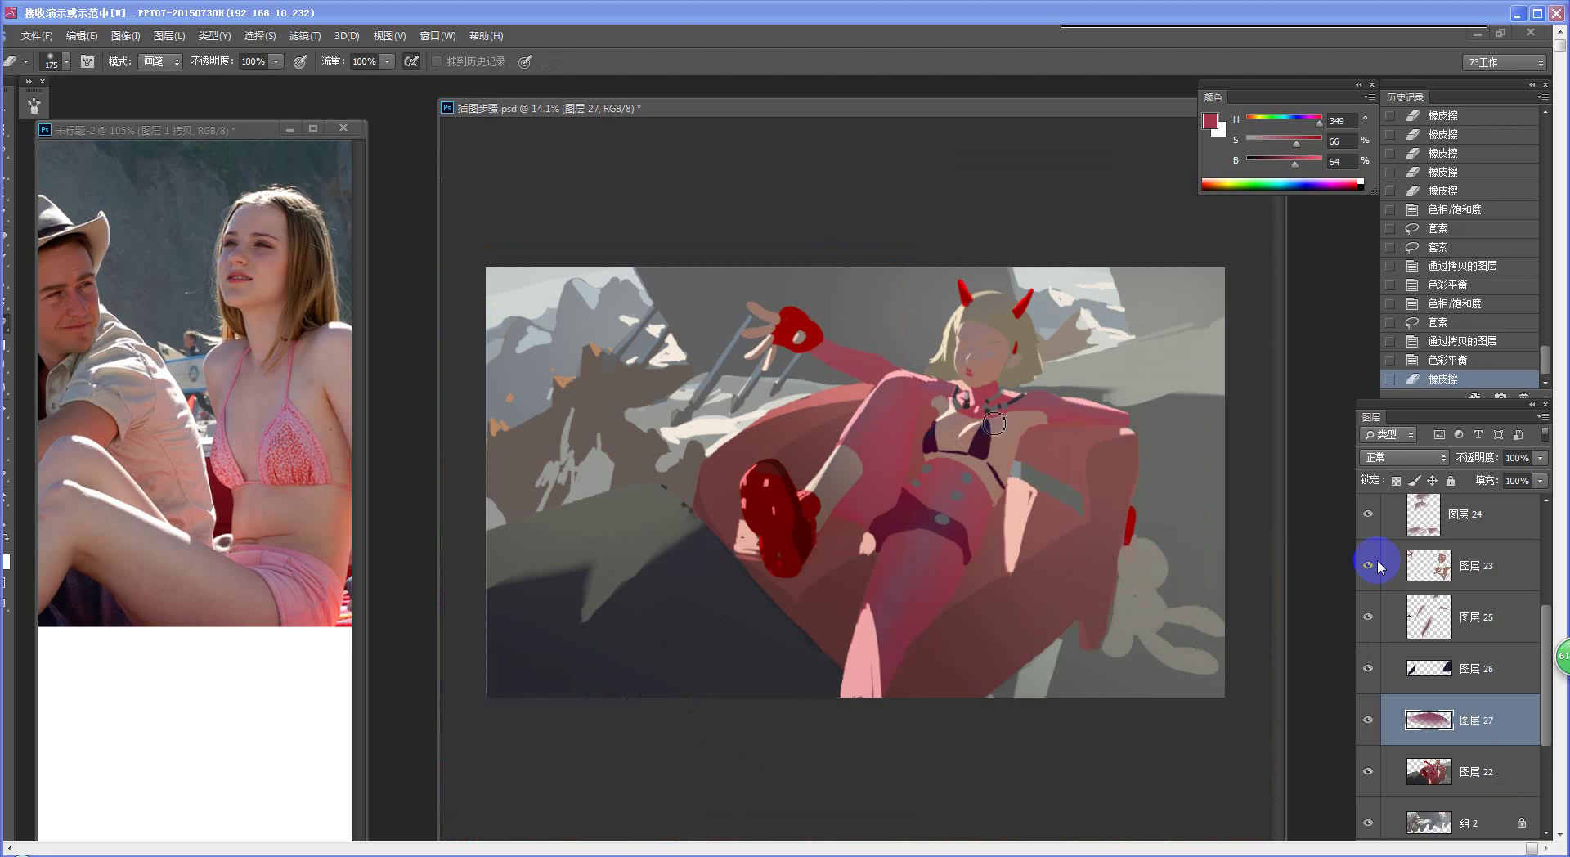
- Cool the patches on 图层 25 with midtone color balance levels of -16, 0 and +8
left_click(1481, 624)
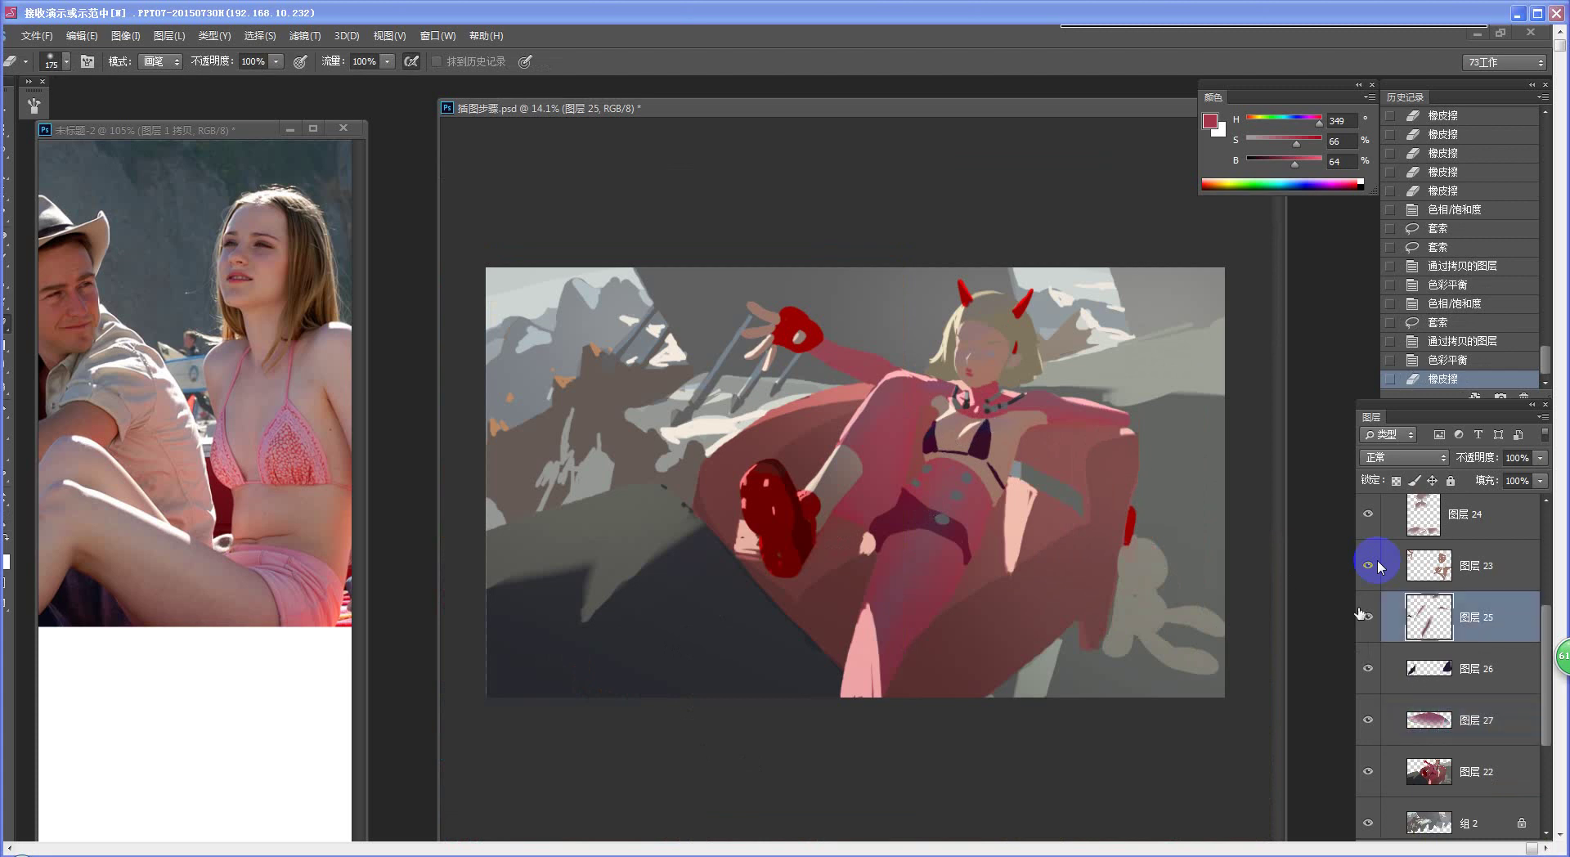
key("ctrl+b")
left_click_drag(475, 575, 465, 542)
left_click(483, 575)
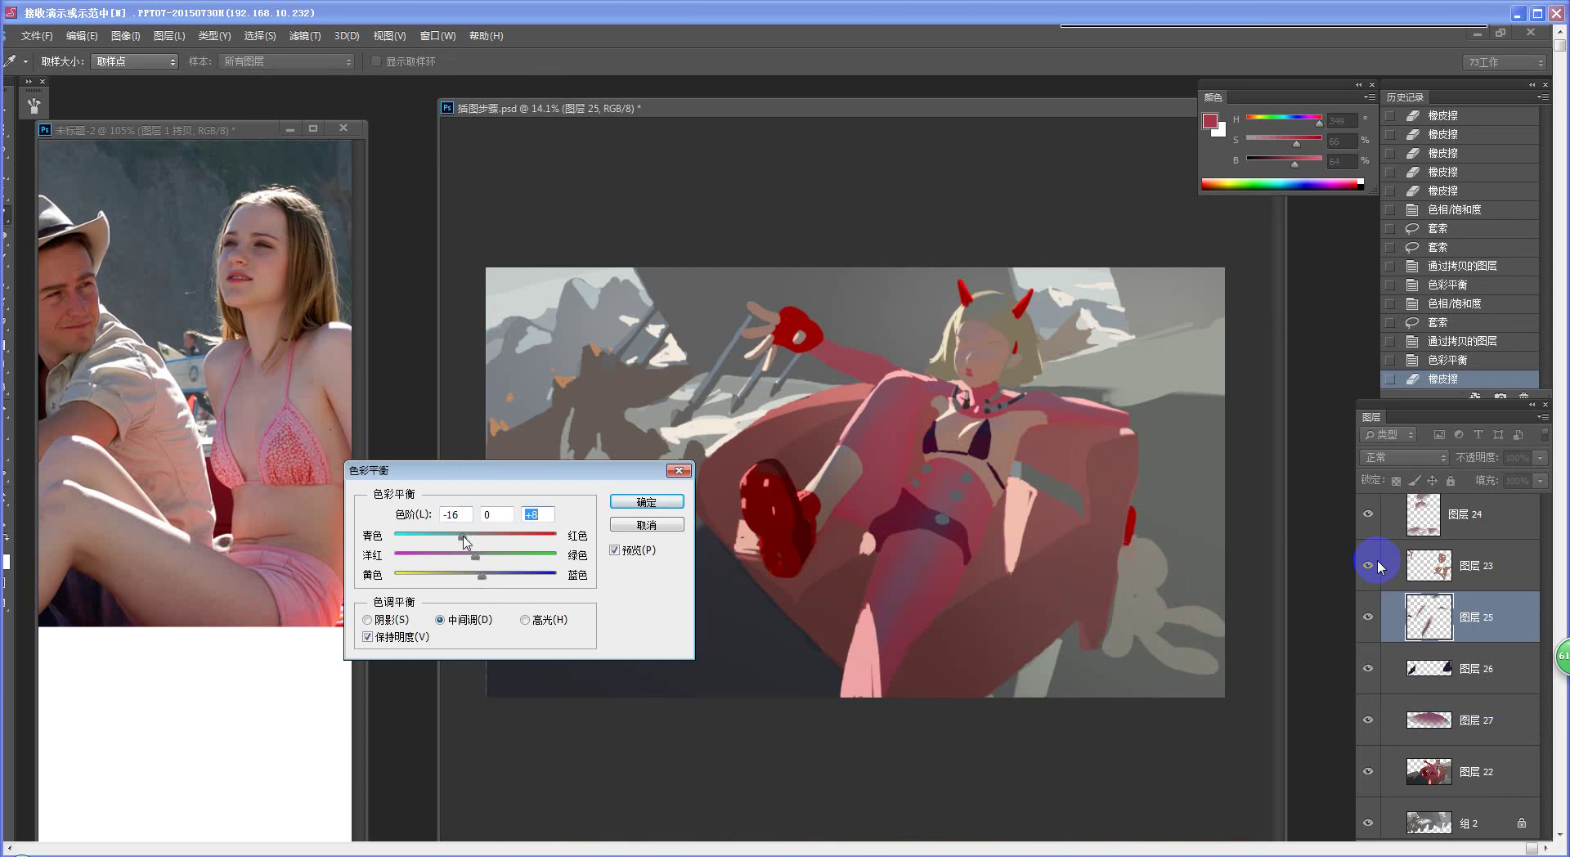
left_click(464, 541)
left_click(646, 501)
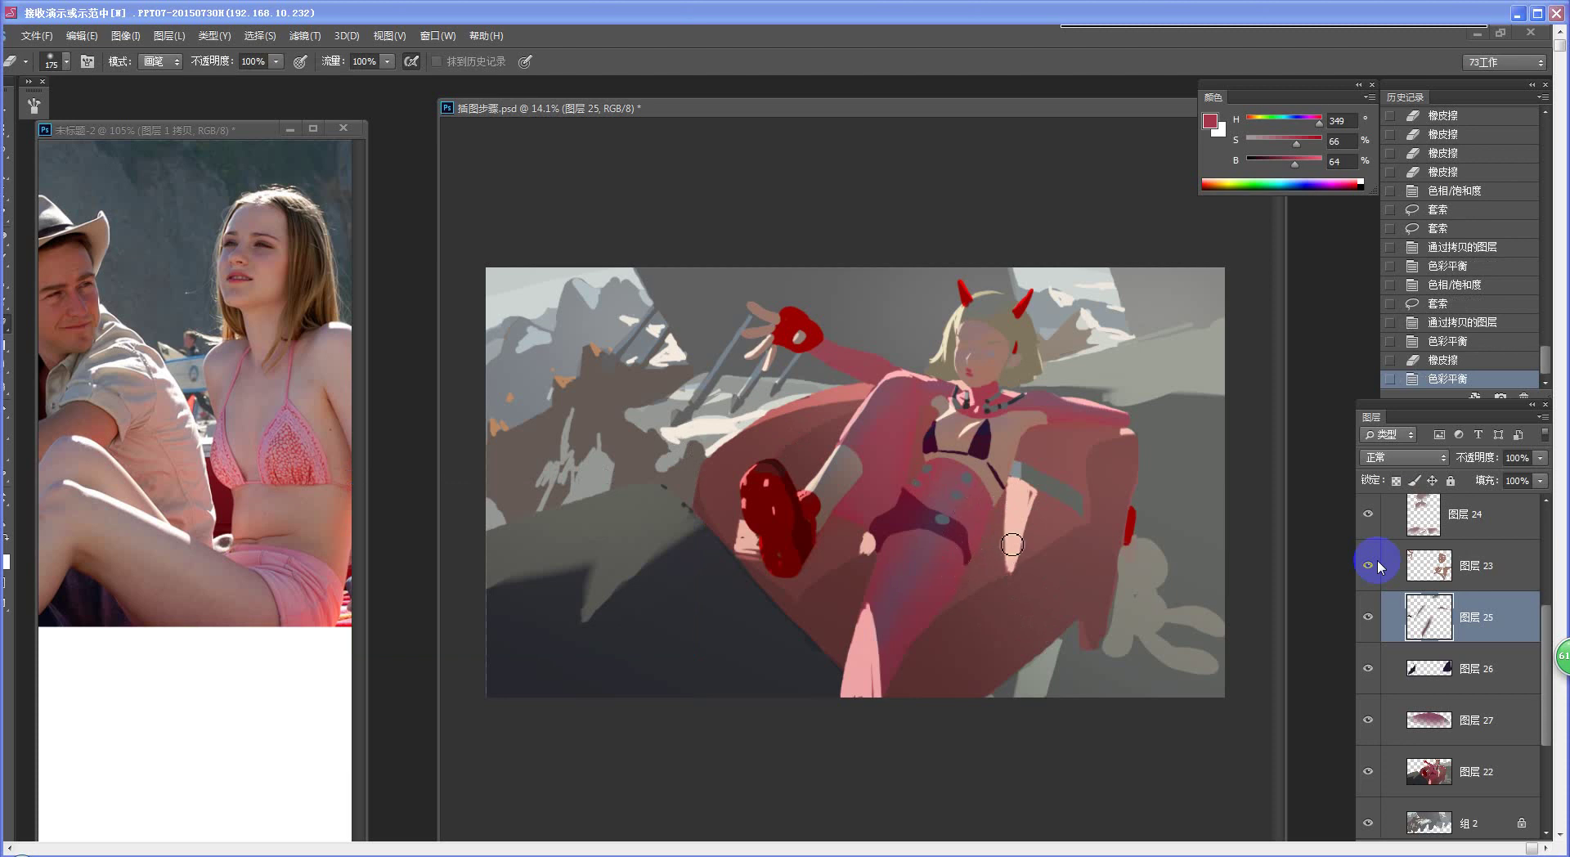
- Examine the cooled suit, bikini and legs both in the overall picture and close up
scroll(897, 469, "down", 2)
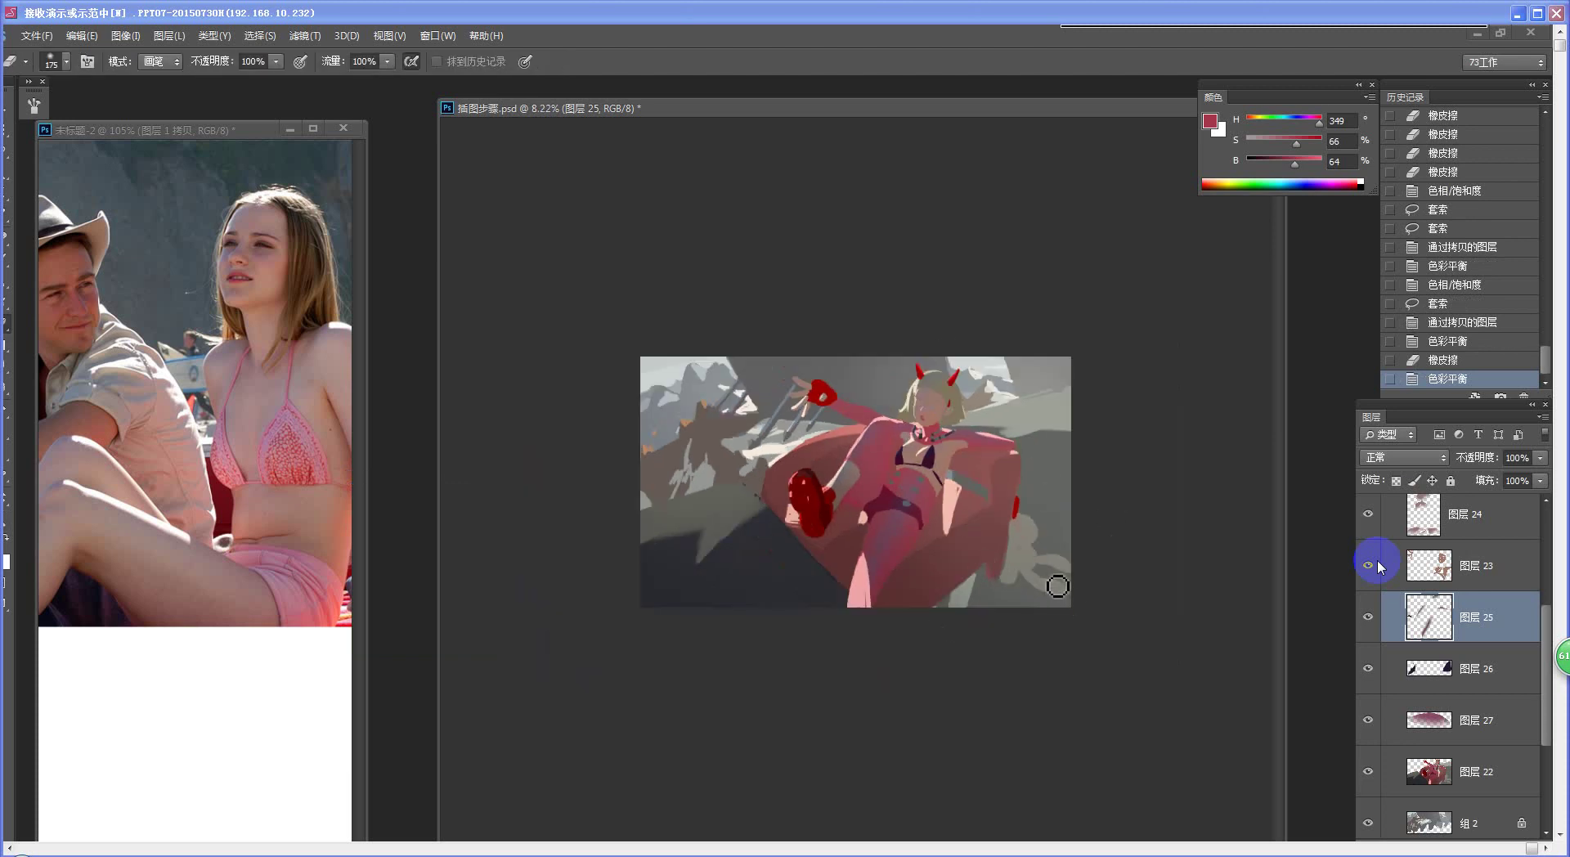
key("z")
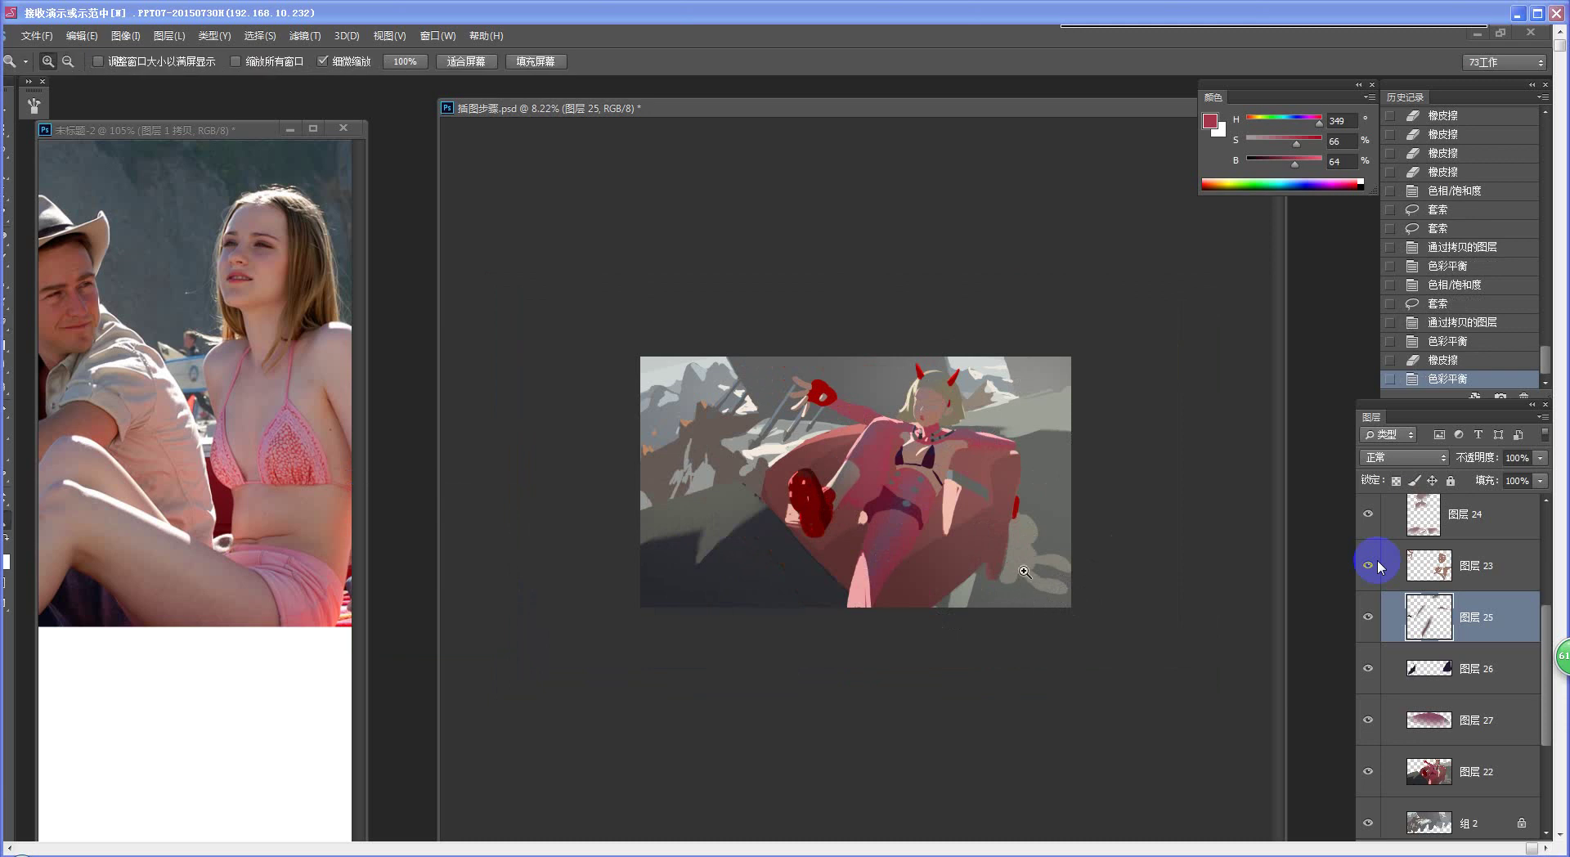
left_click_drag(998, 564, 1040, 587)
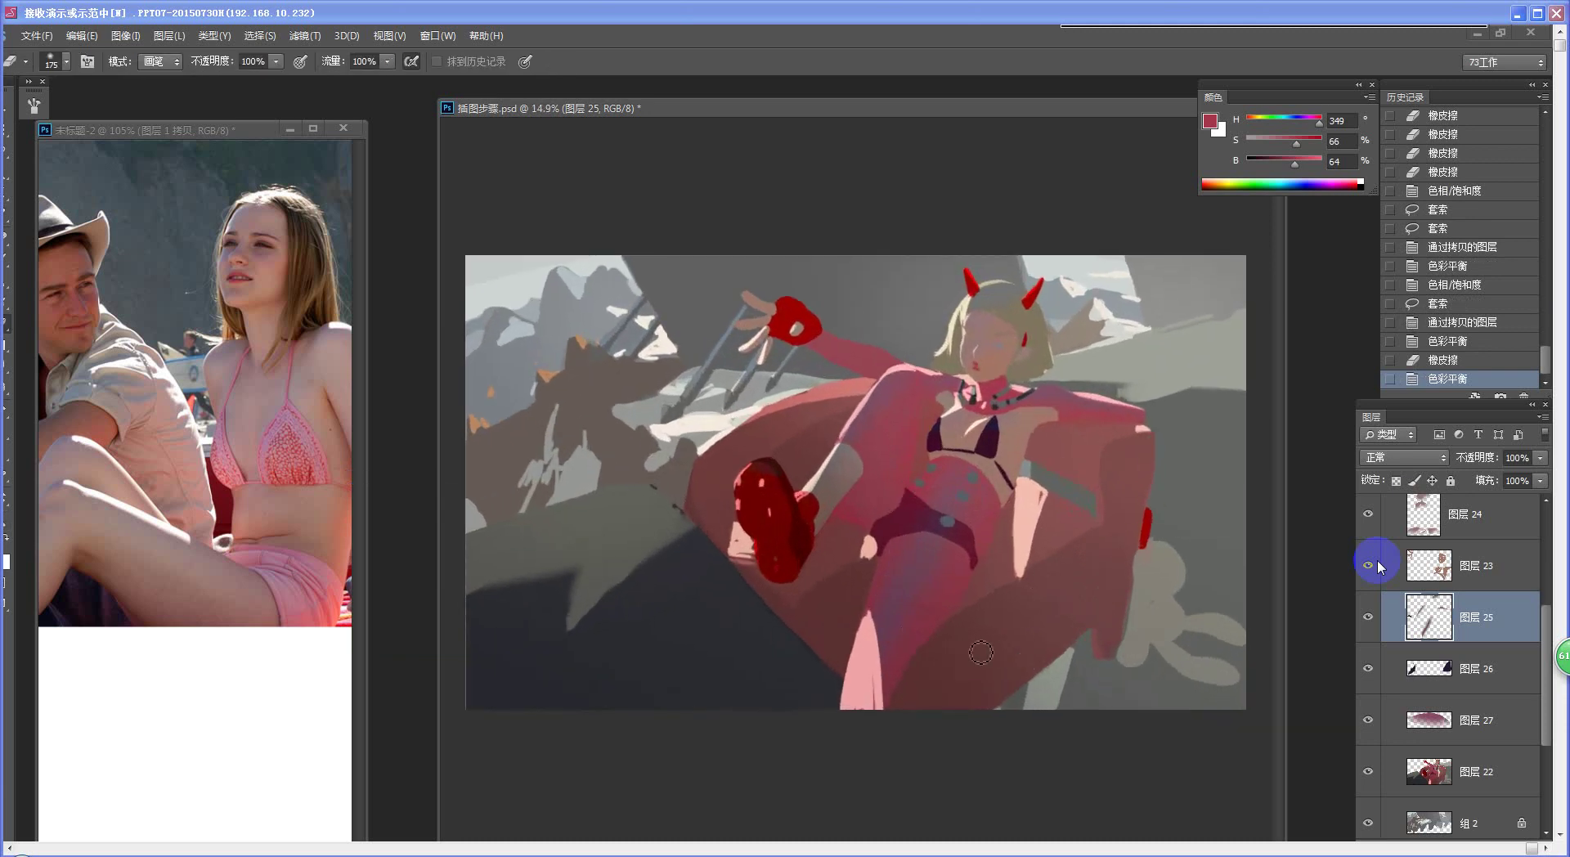
left_click(960, 601)
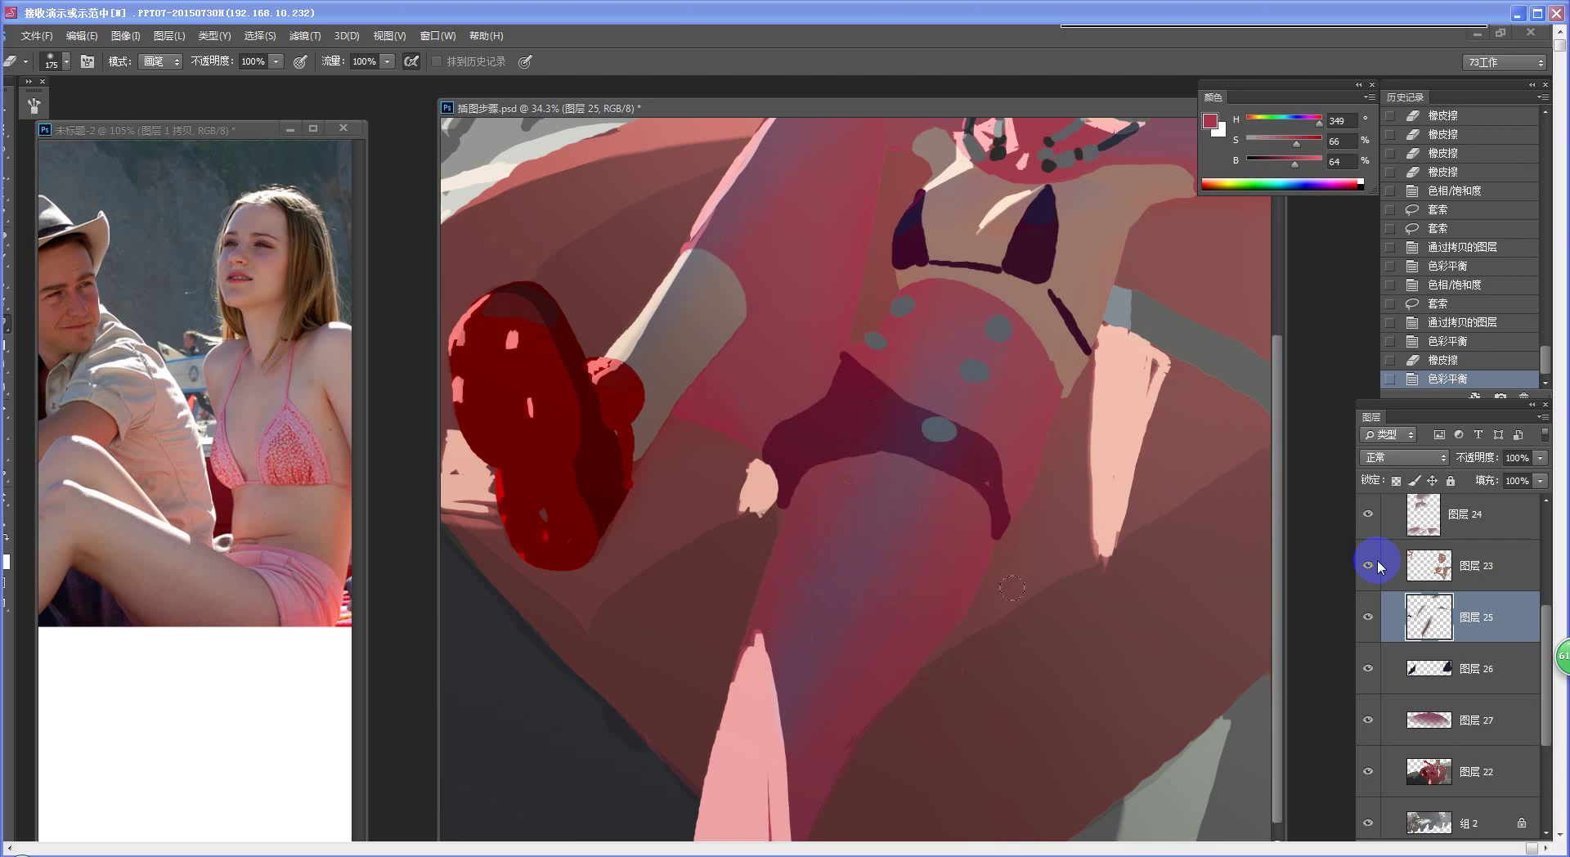
key("z")
left_click(1084, 597, "alt")
left_click(1072, 630, "alt")
left_click(1059, 632, "alt")
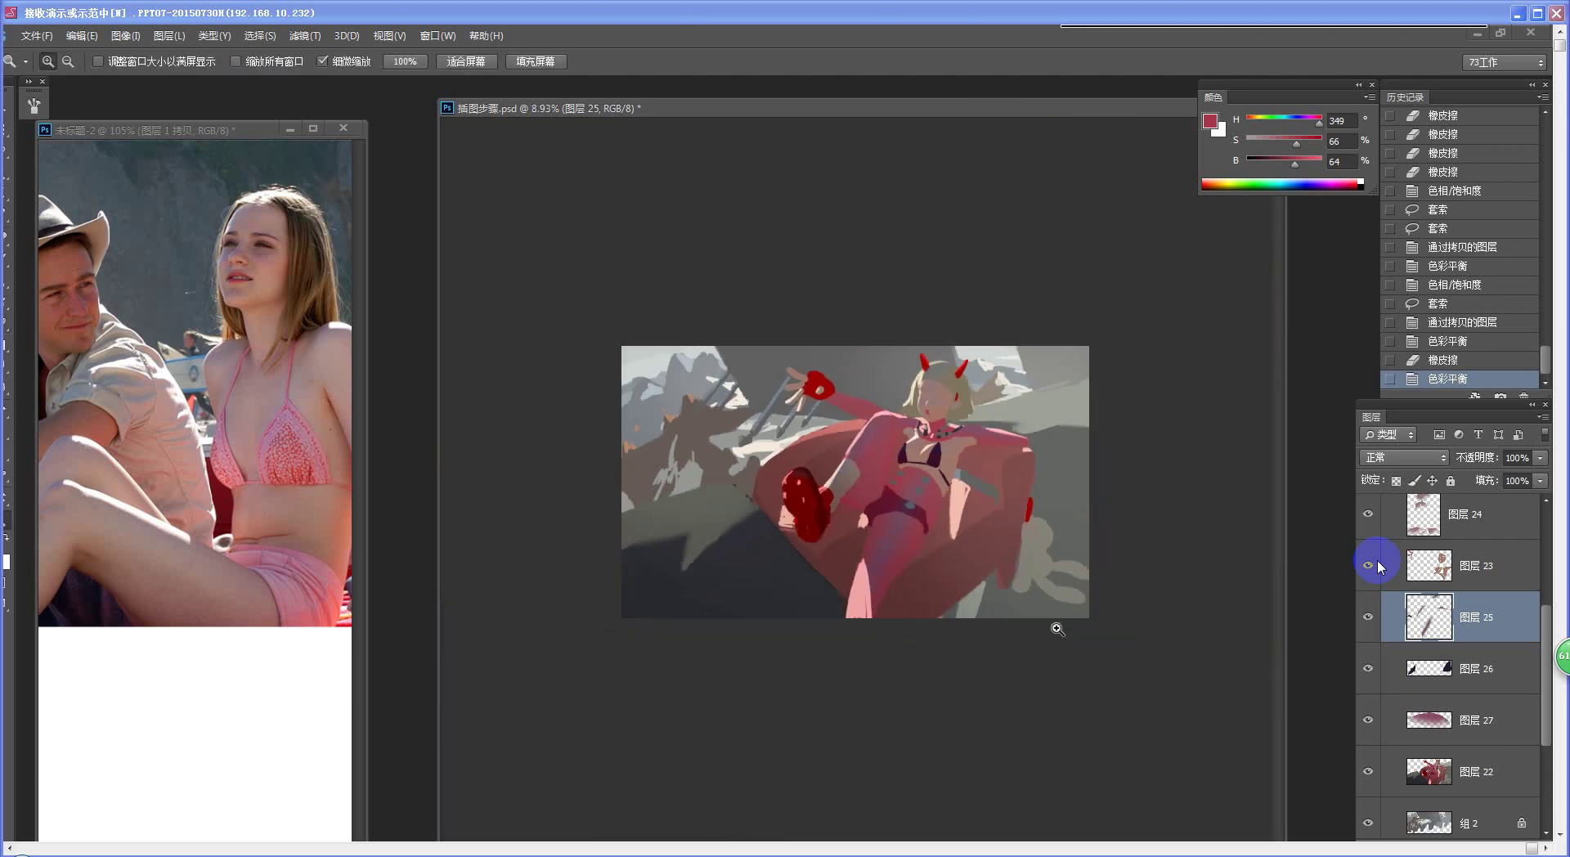
- Enlarge the Eraser to 1076 px and soften the cool patches on 图层 25 across the suit's torso, arm and legs
key("e")
scroll(956, 617, "up", 2)
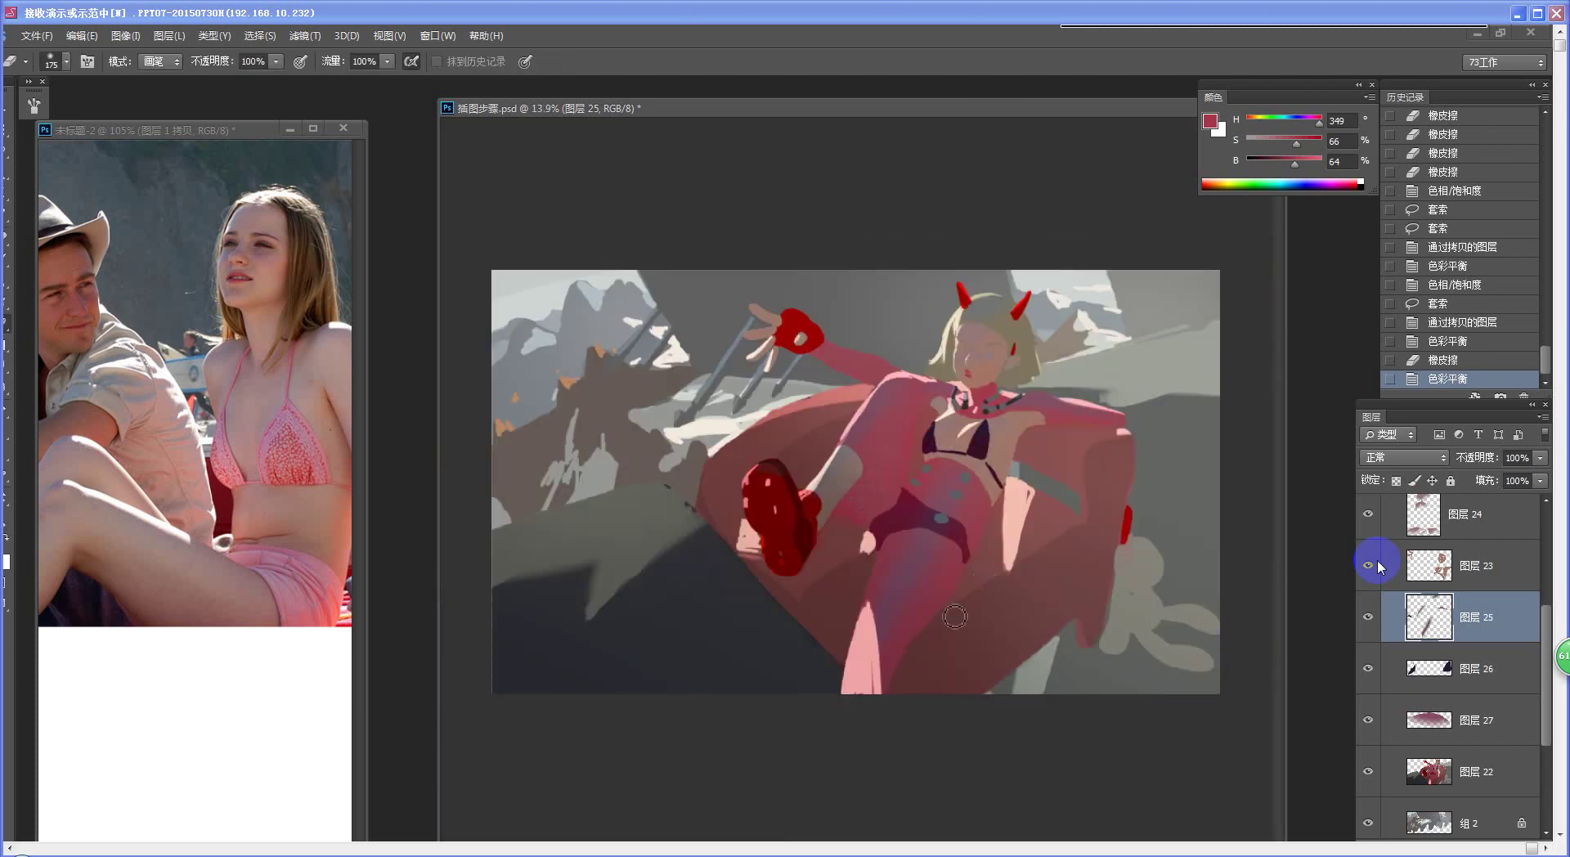
right_click(955, 617, "alt")
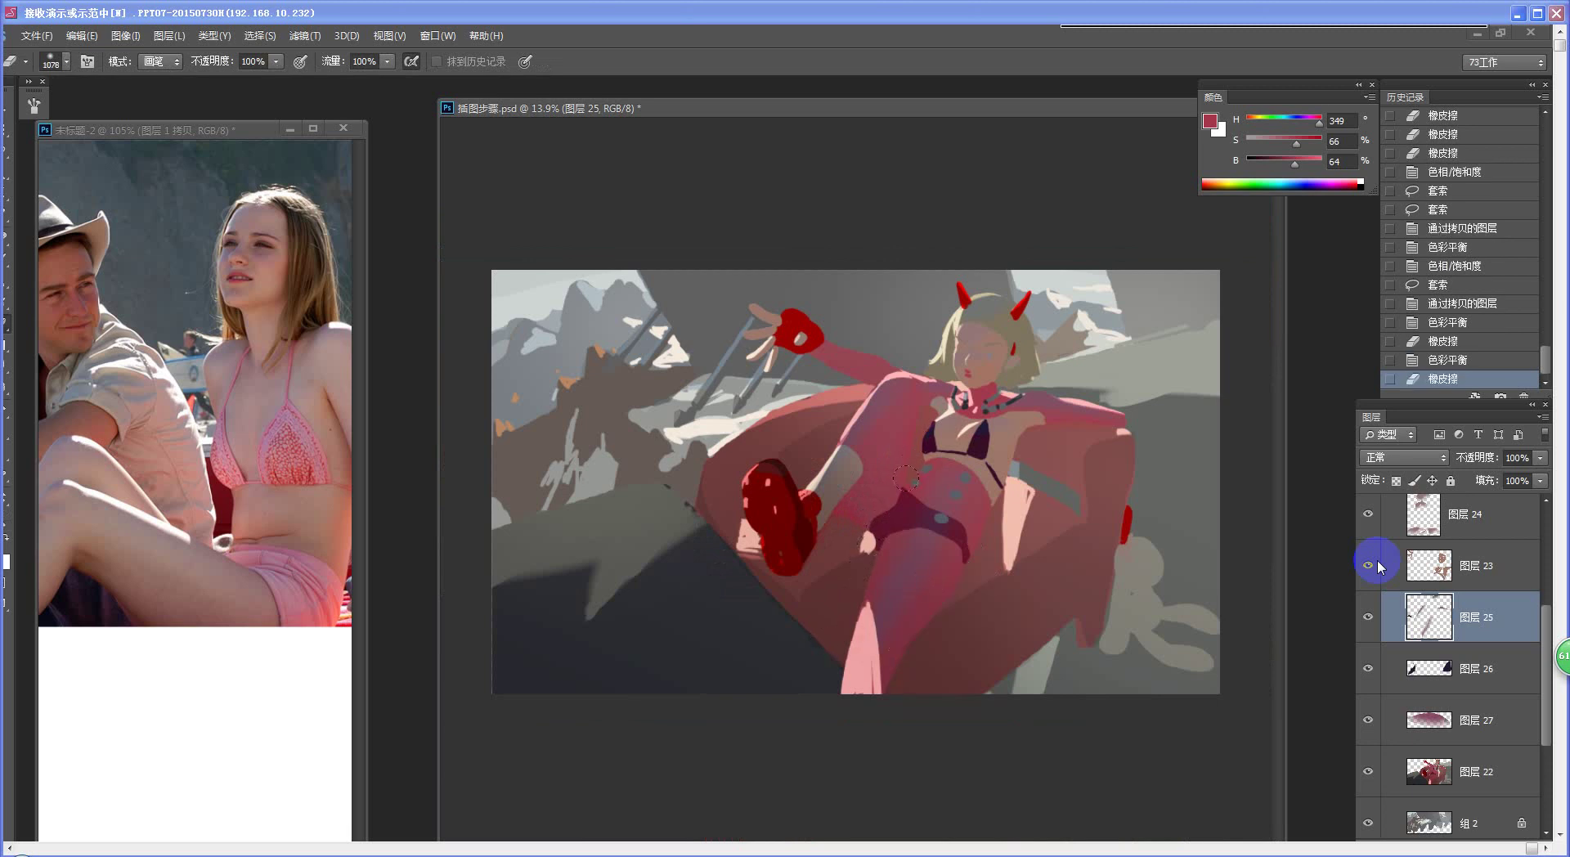
left_click_drag(905, 478, 907, 484)
left_click_drag(842, 628, 831, 640)
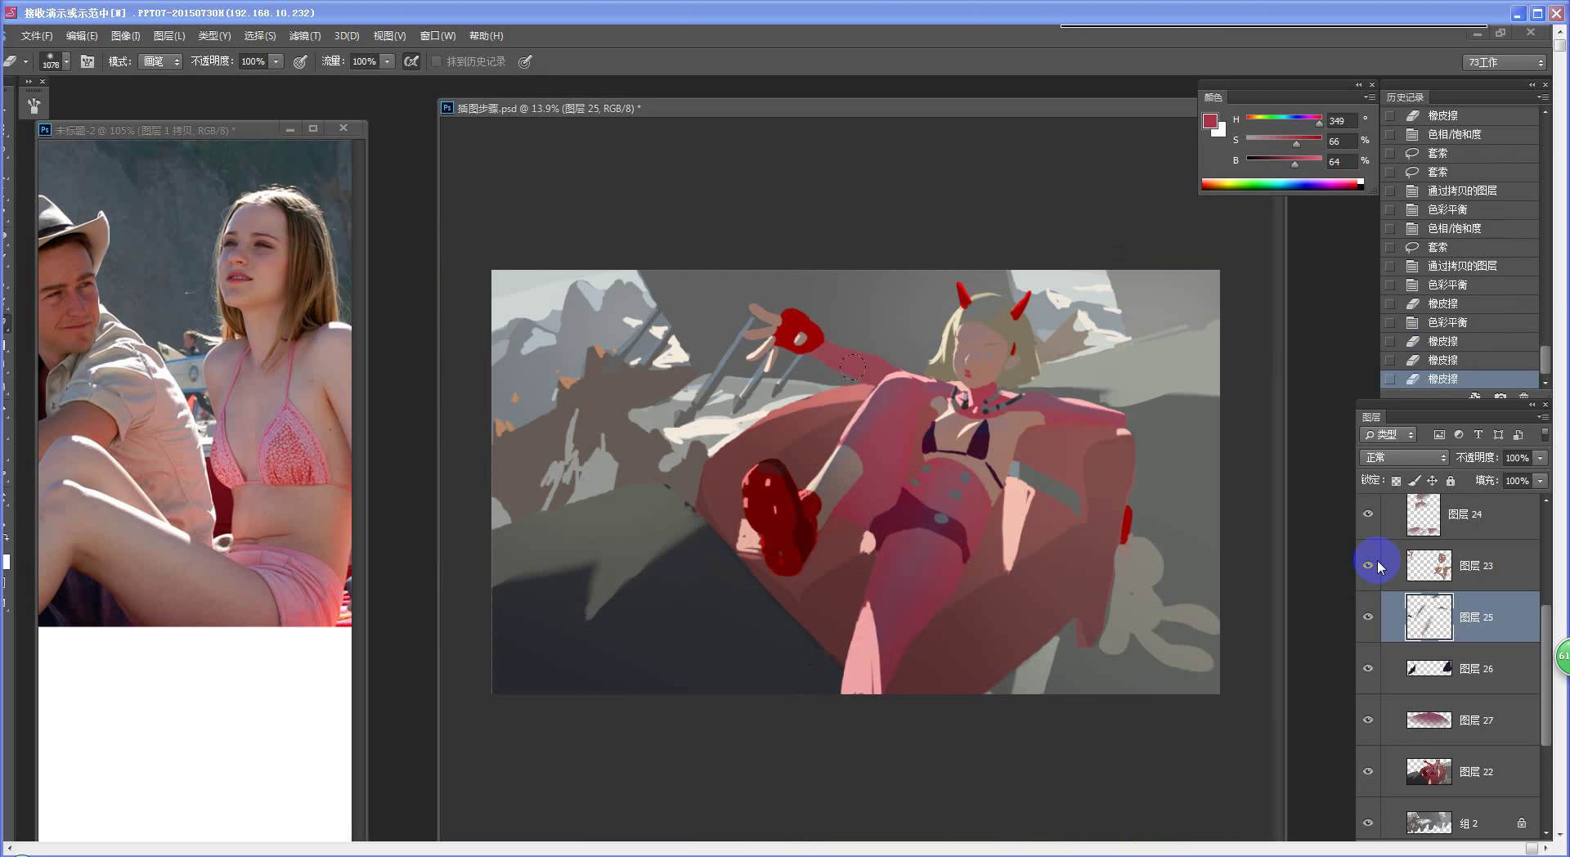
left_click_drag(799, 486, 811, 500)
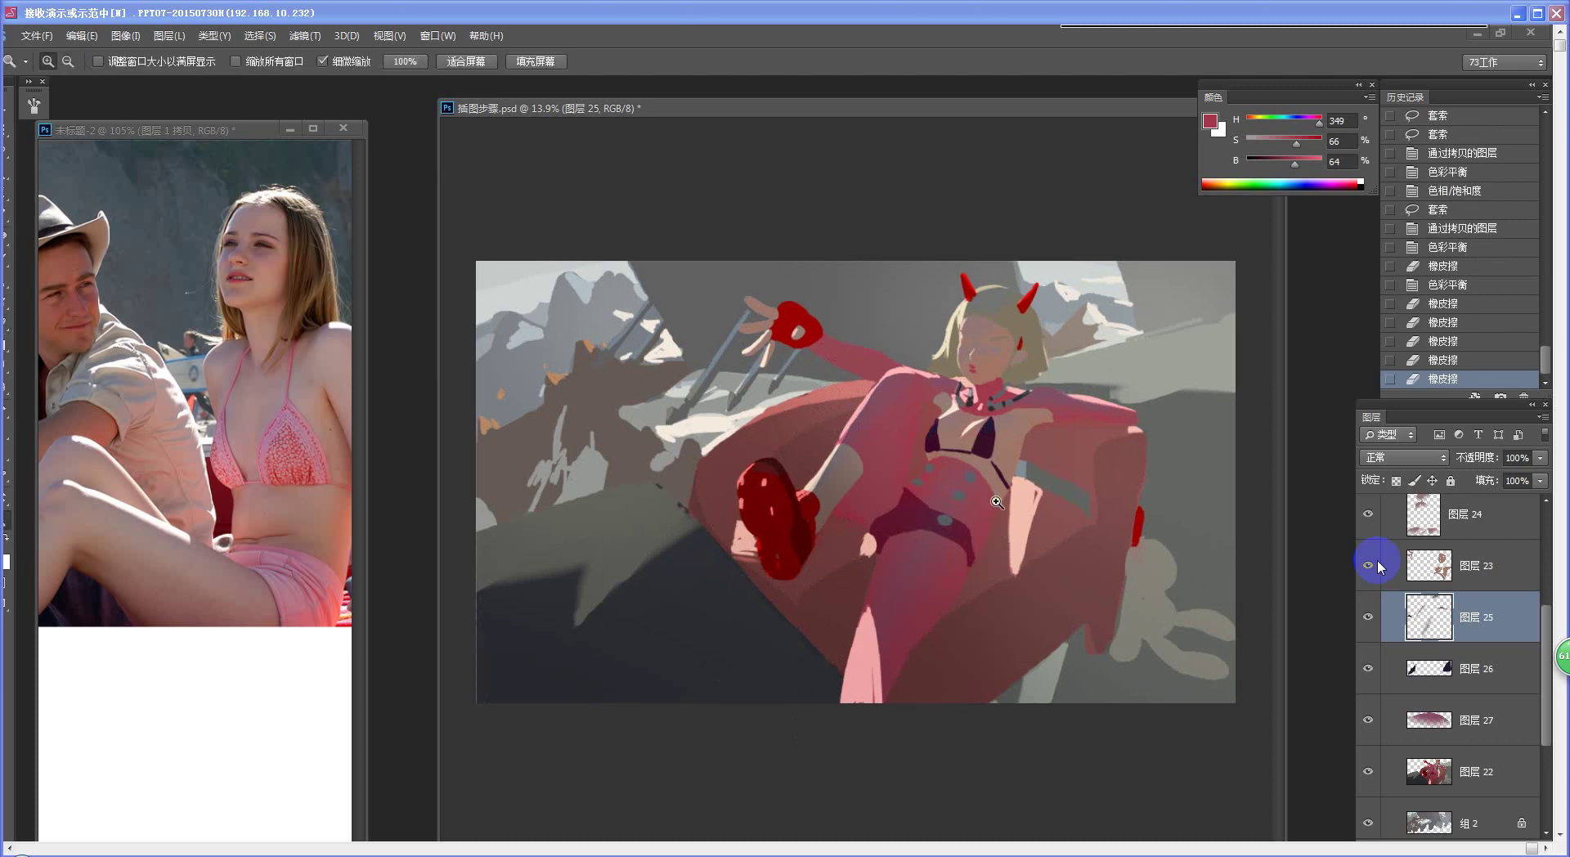
- Select the bare shin skin between the red shoe and the raised knee on 图层 22 with the Magic Wand
left_click_drag(986, 499, 1063, 502)
left_click(1476, 771)
key("w")
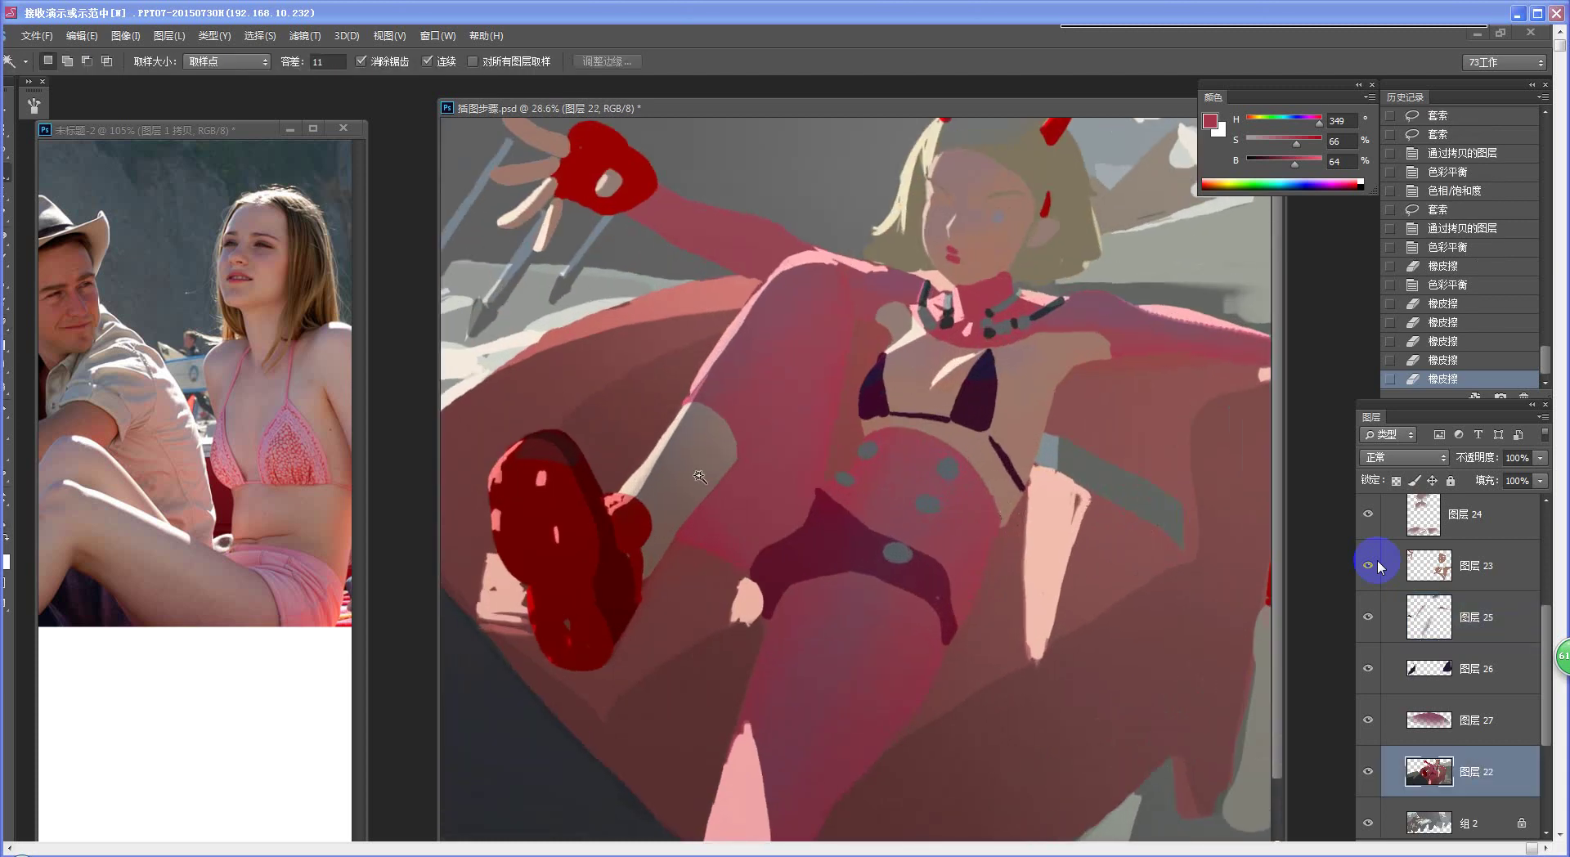
left_click(654, 470)
left_click(647, 479)
left_click(655, 507)
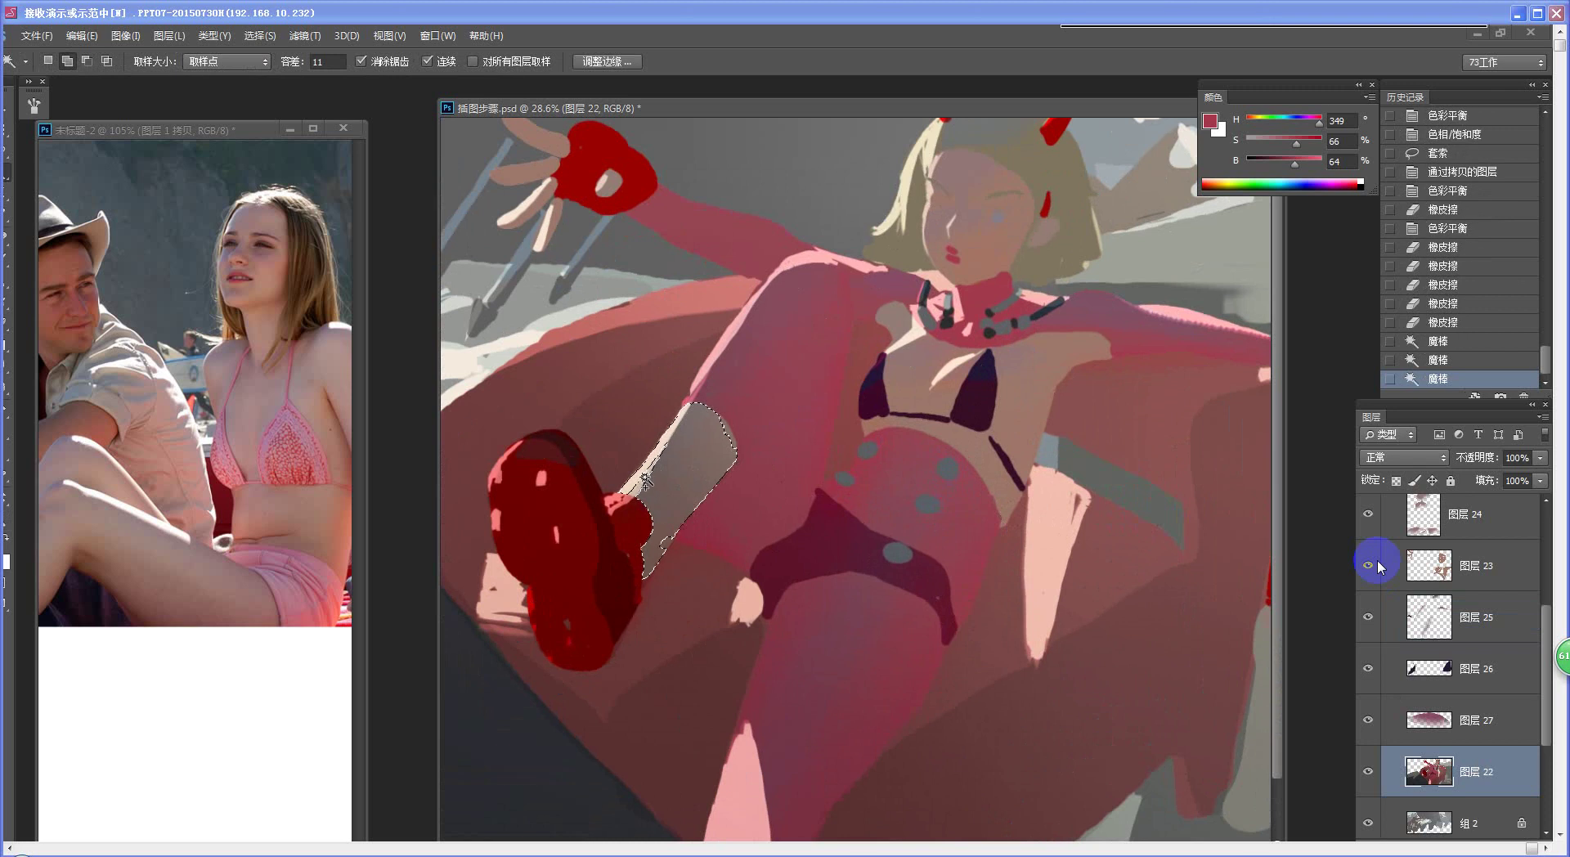
left_click(658, 539)
left_click(661, 575)
left_click(685, 491)
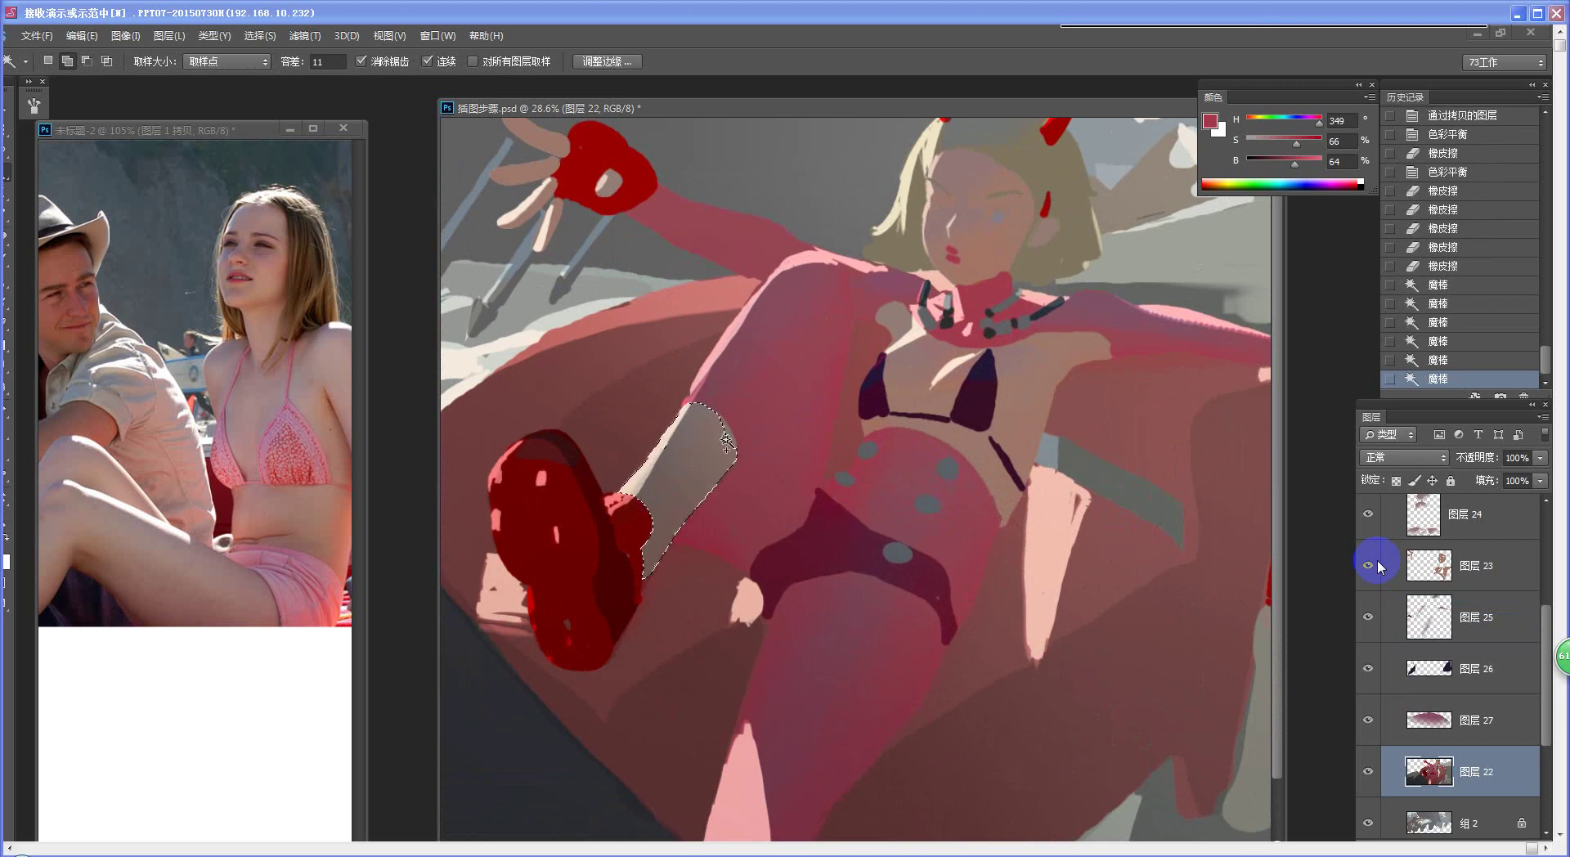
left_click(709, 441)
left_click(646, 483)
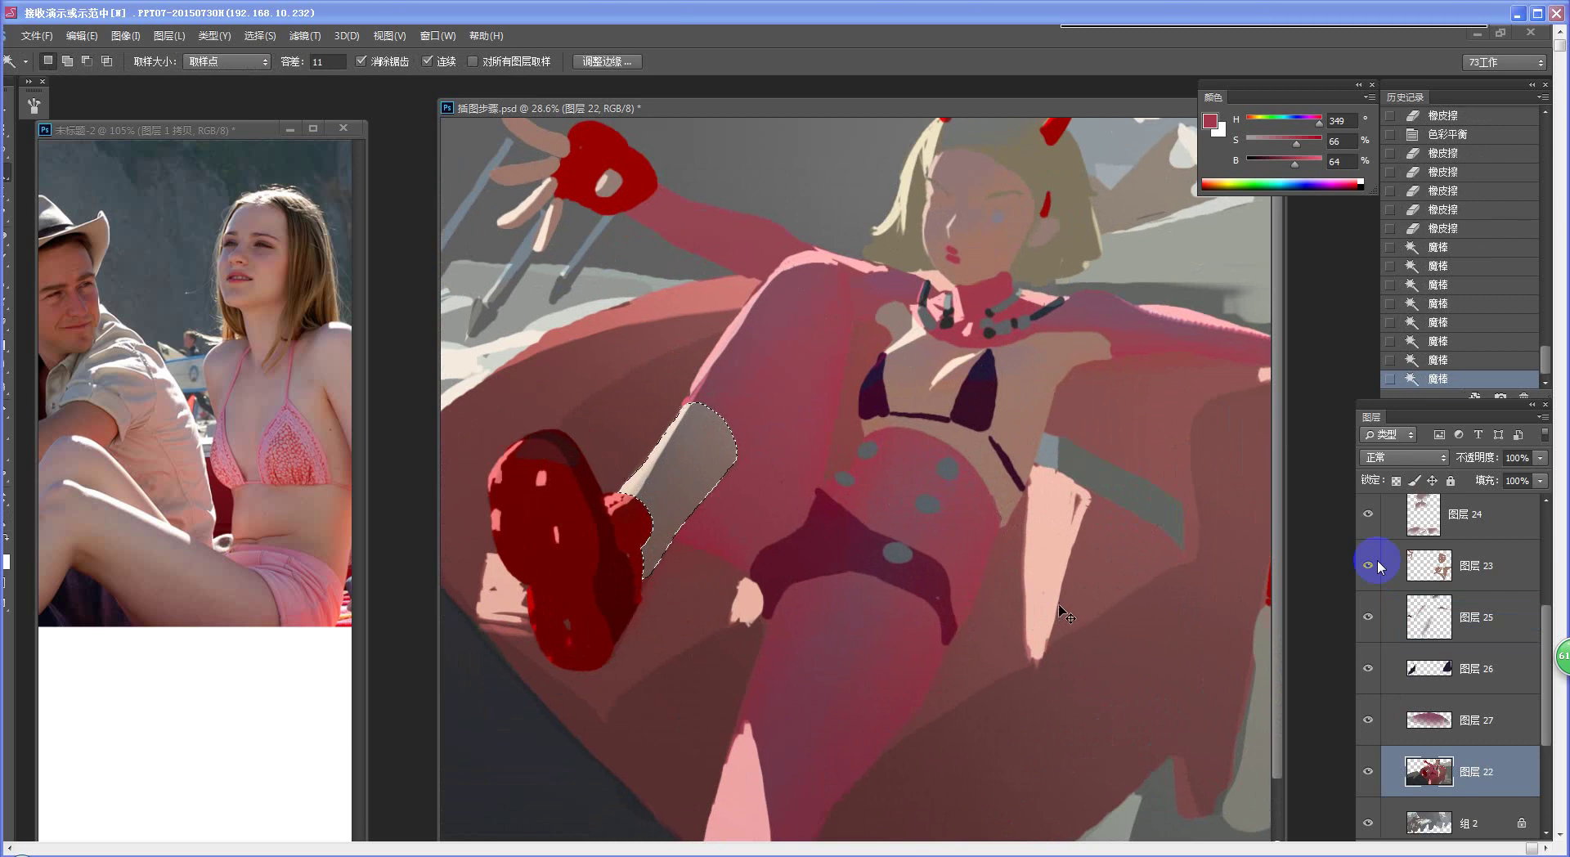
- Raise the saturation of the selected shin skin with Hue/Saturation
key("ctrl+u")
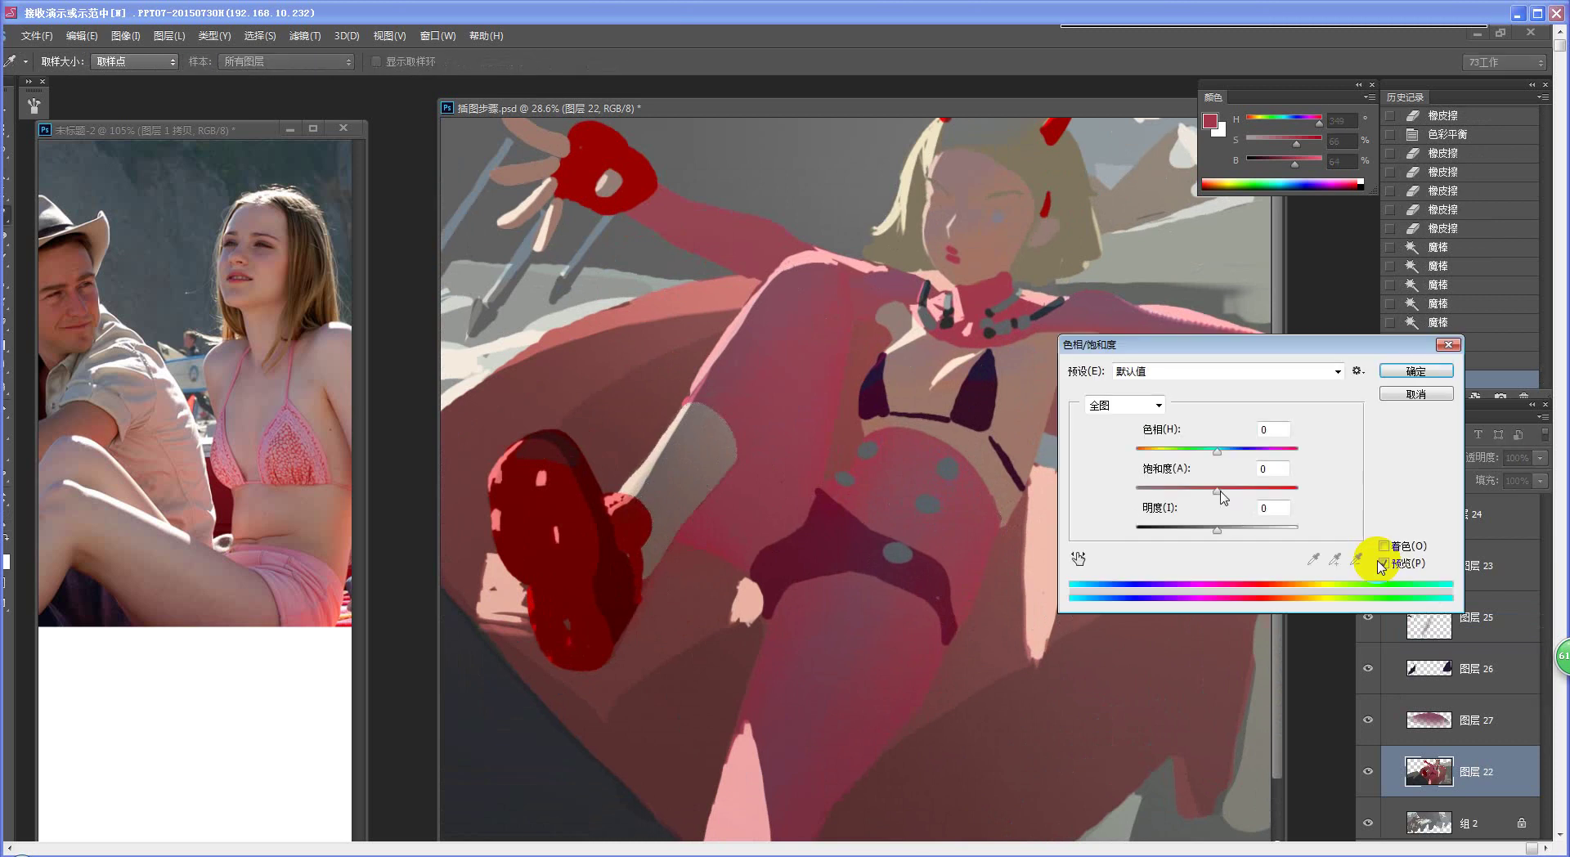
left_click_drag(1221, 491, 1256, 493)
left_click(1416, 371)
- Examine how the more saturated shin skin fits the whole illustration and the area around the raised leg
left_click(991, 581, "alt")
left_click(992, 581, "alt")
key("w")
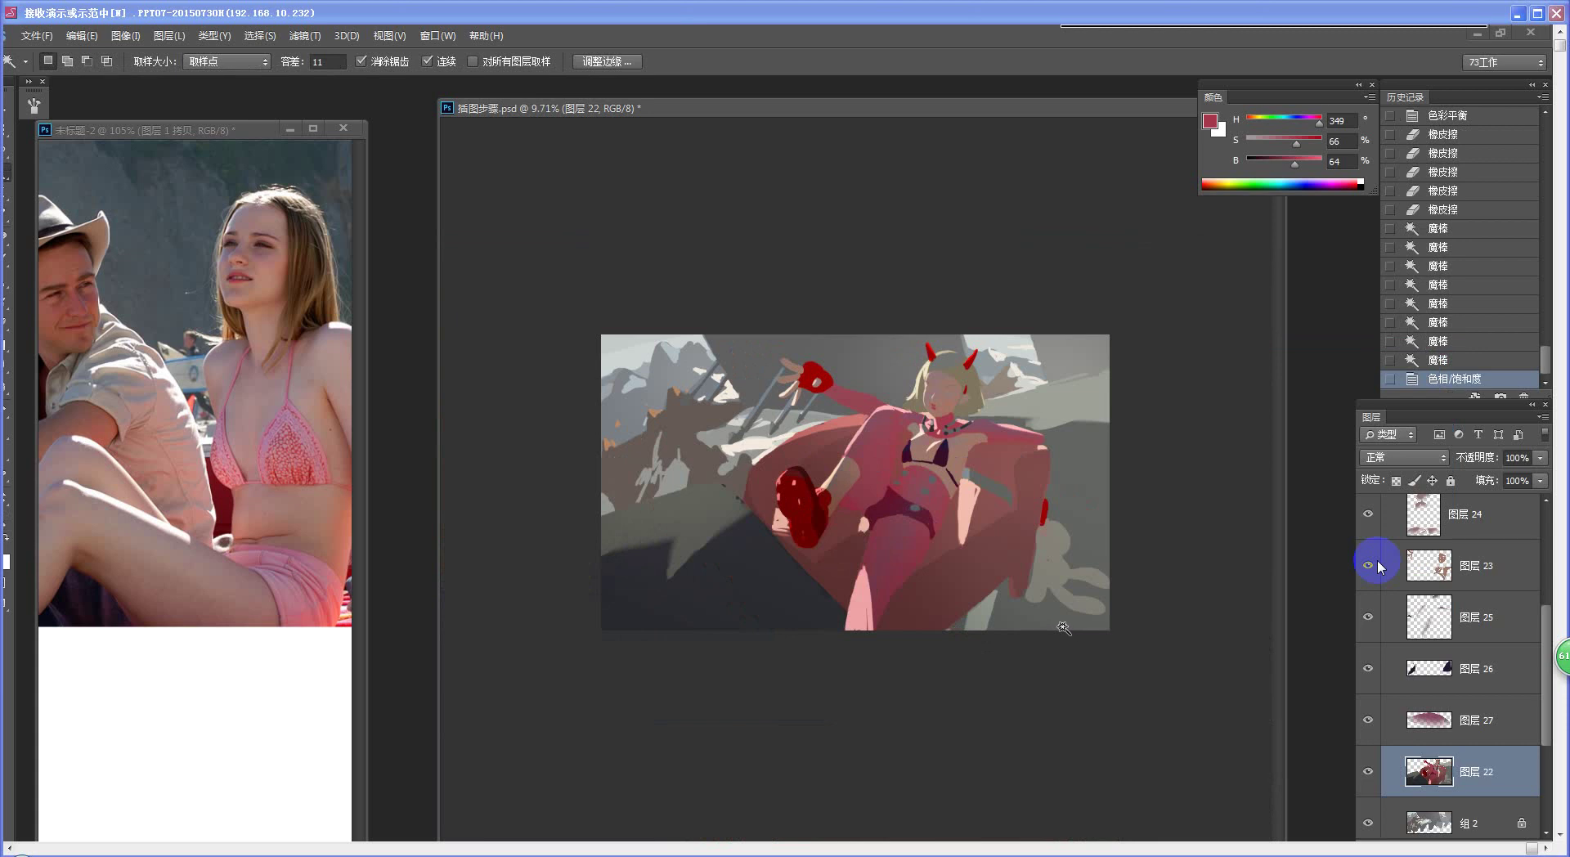
key("z")
left_click(1055, 581, "alt")
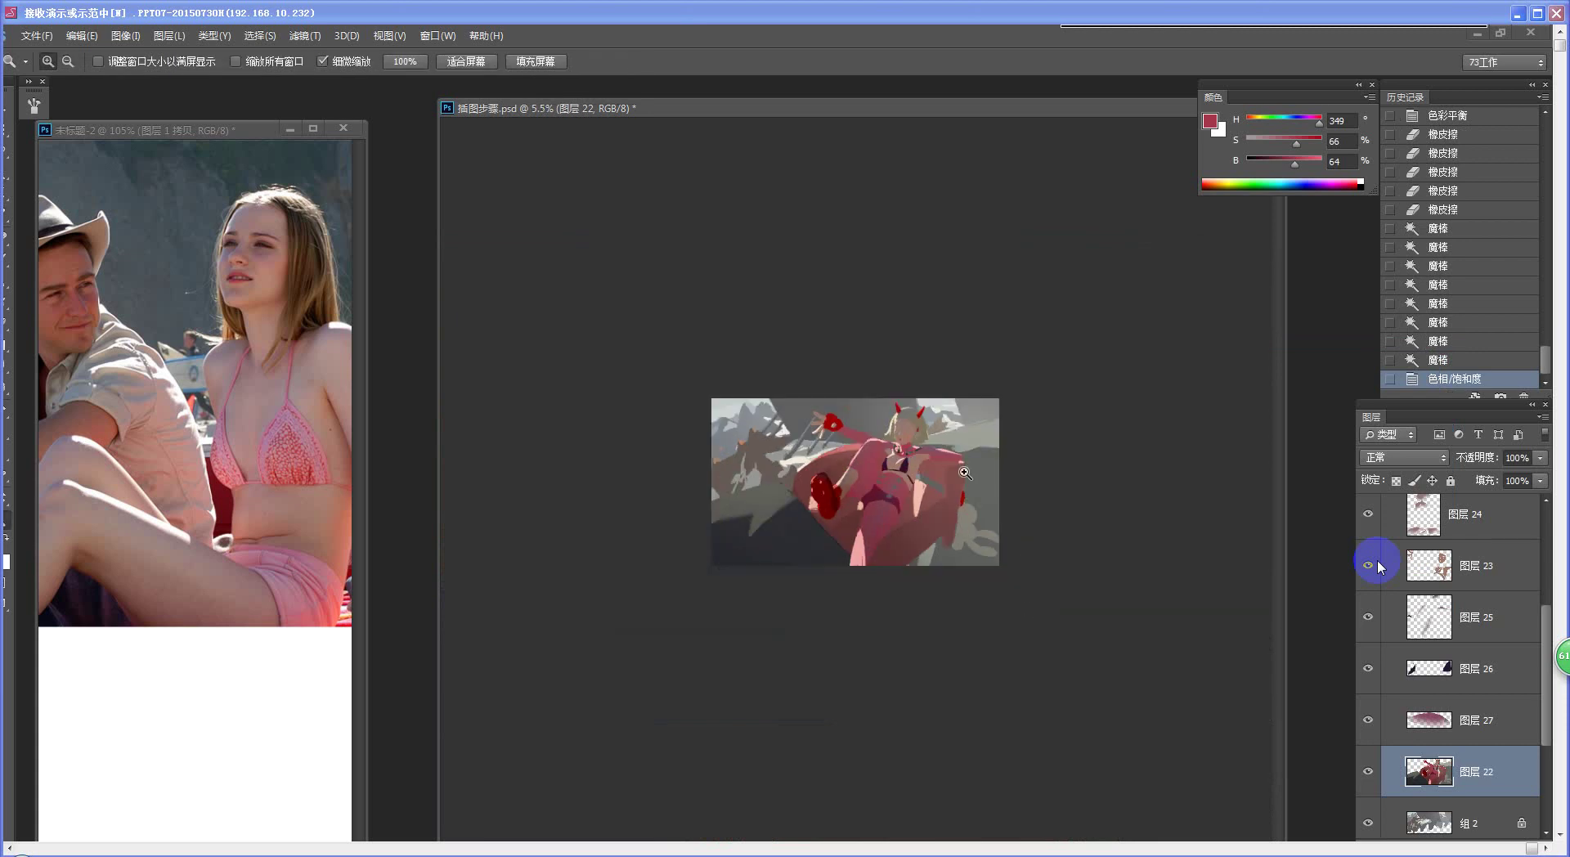
left_click(1026, 502)
left_click(1026, 502)
key("w")
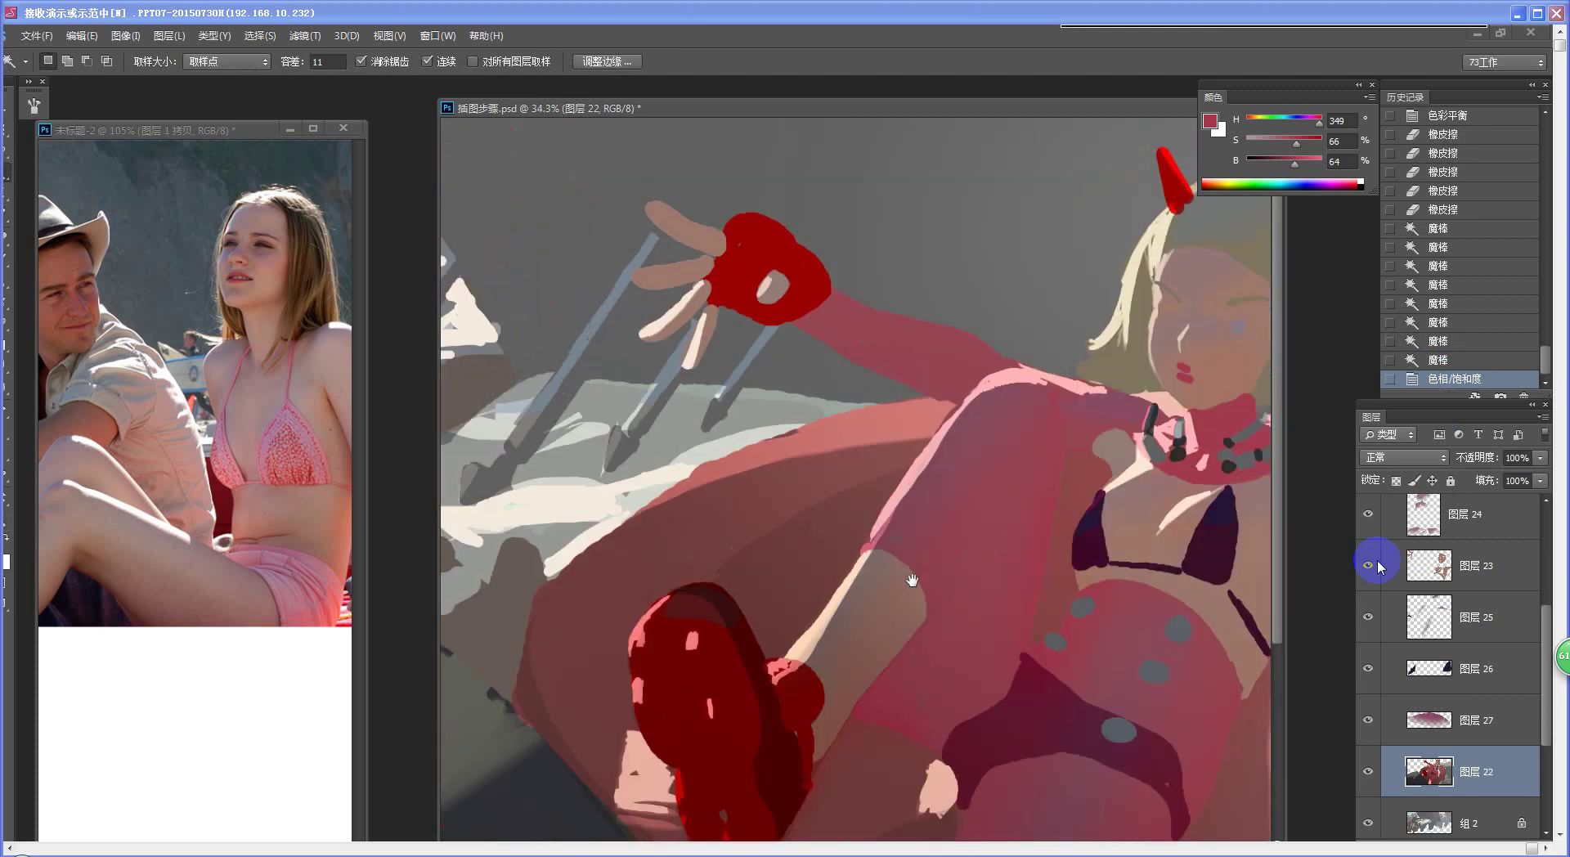
left_click_drag(887, 584, 761, 583)
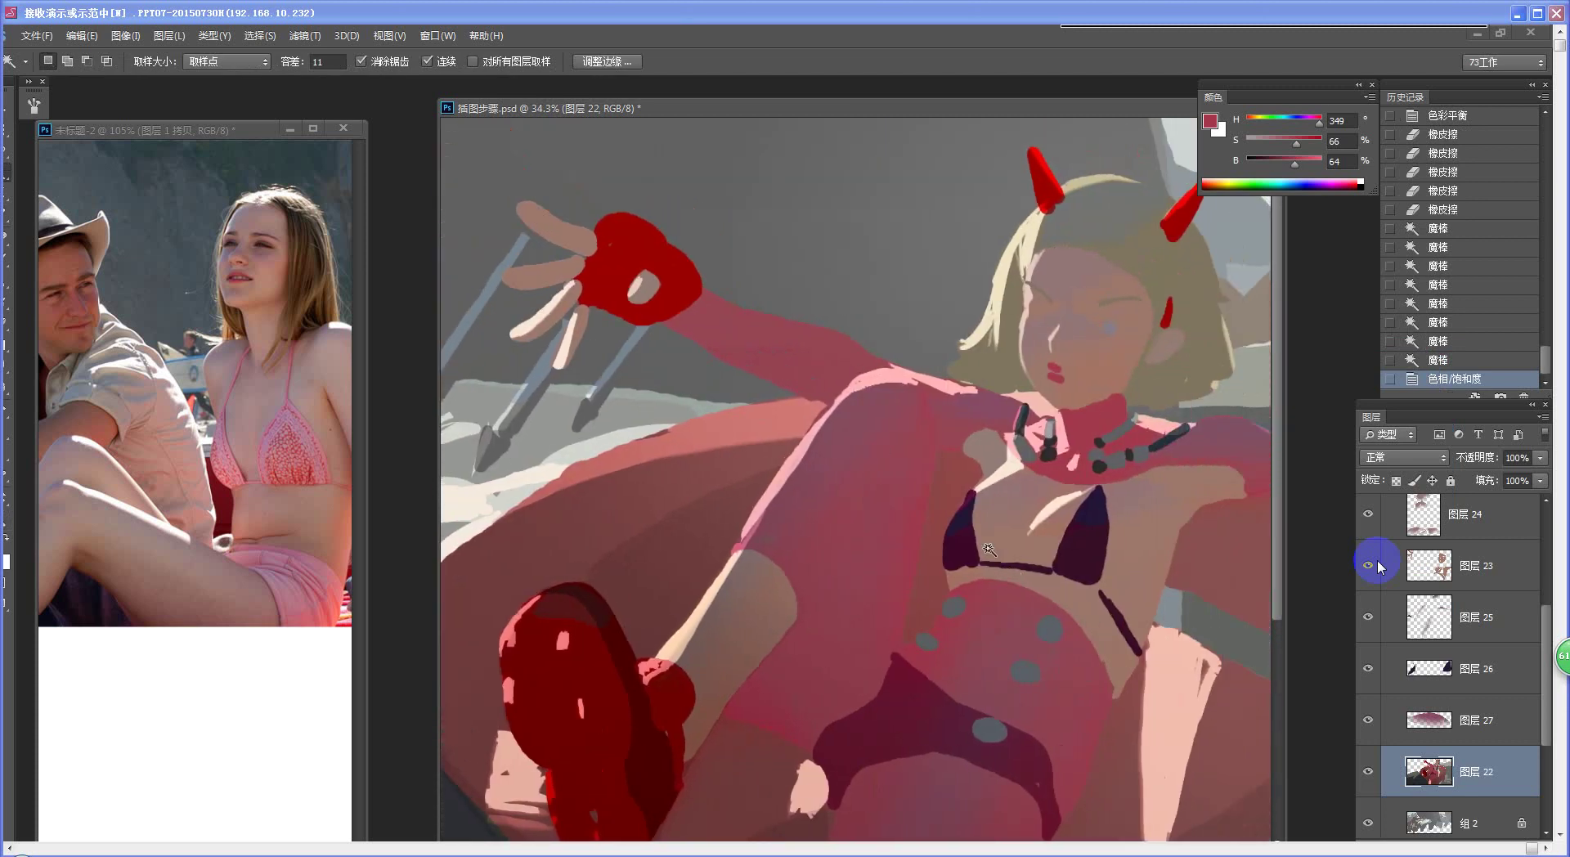
- Make 图层 2 in the 进阶 group the active layer and clear the shin selection
left_click_drag(1546, 724, 1537, 639)
left_click(1485, 558)
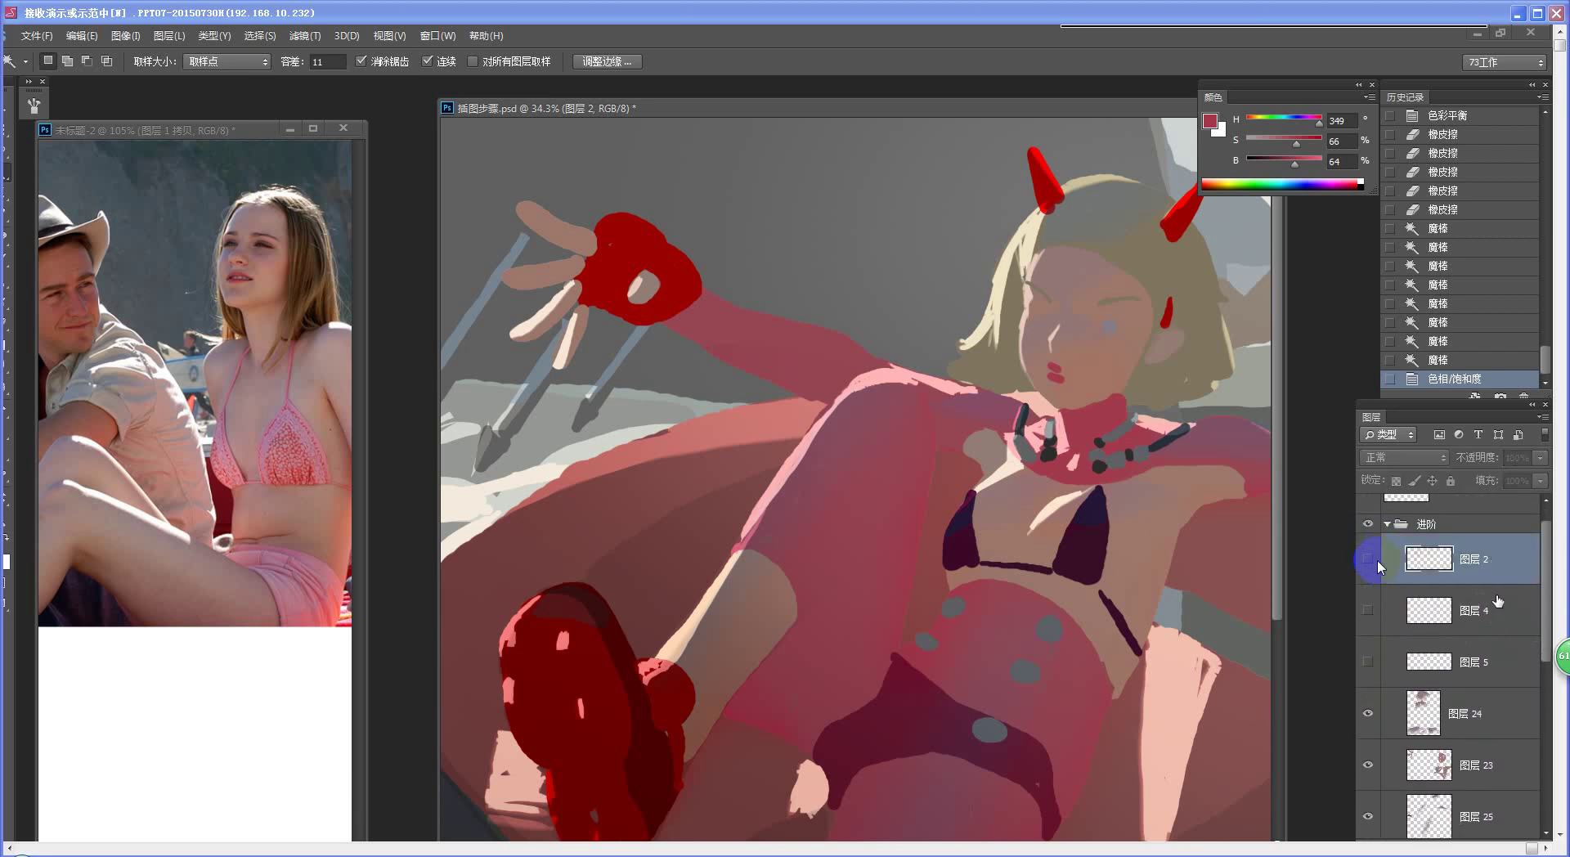
key("ctrl+d")
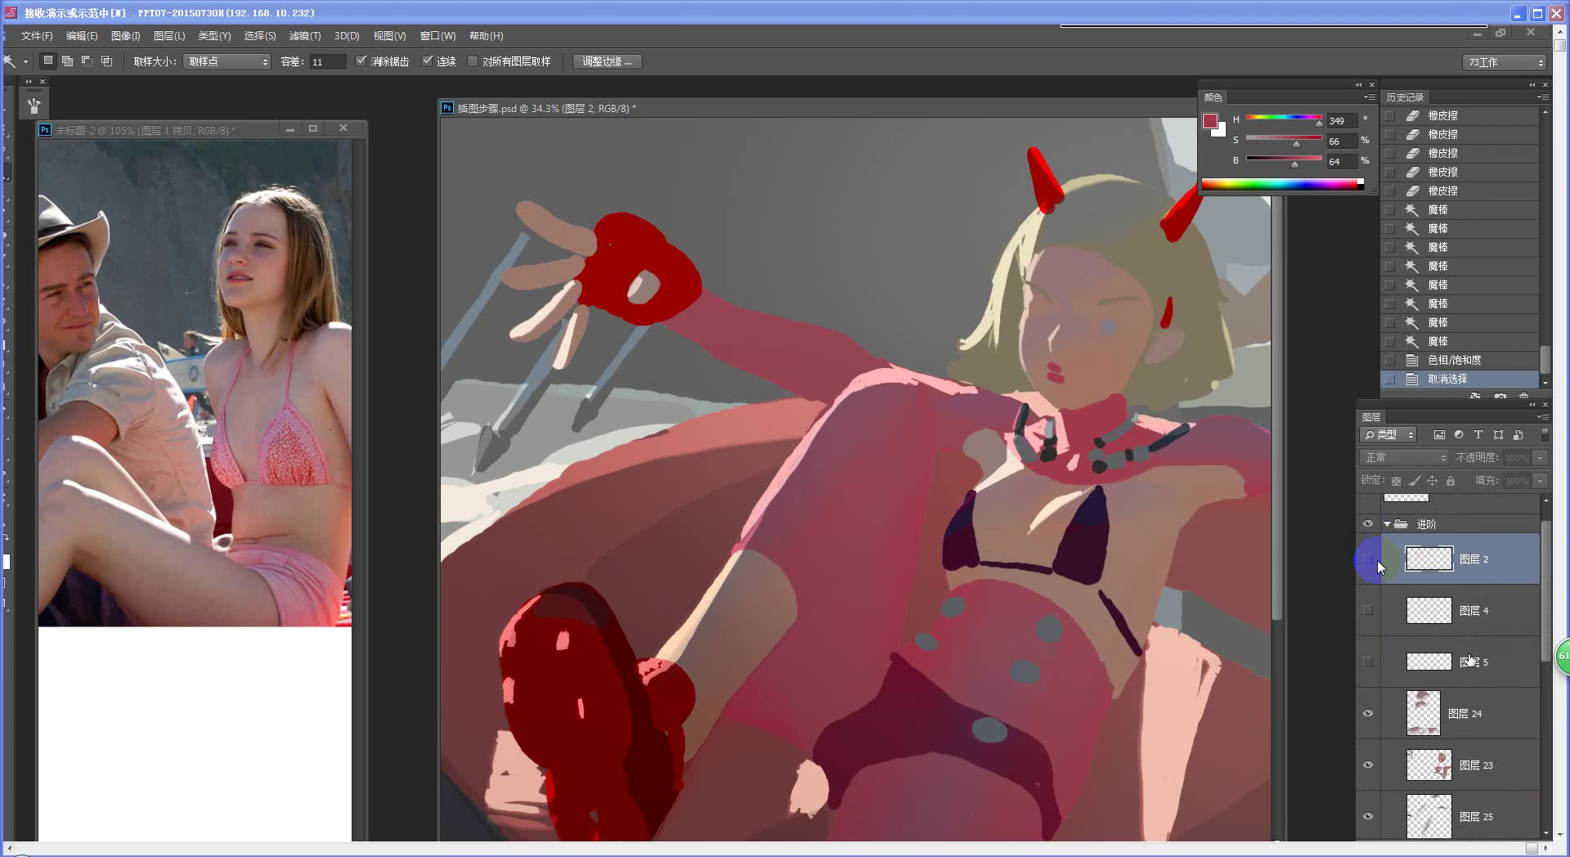
- Delete 图层 2, 图层 4, 图层 5, 图层 1 拷贝 and the layer directly beneath it from the 进阶 group
key("Delete")
key("Delete")
key("Delete")
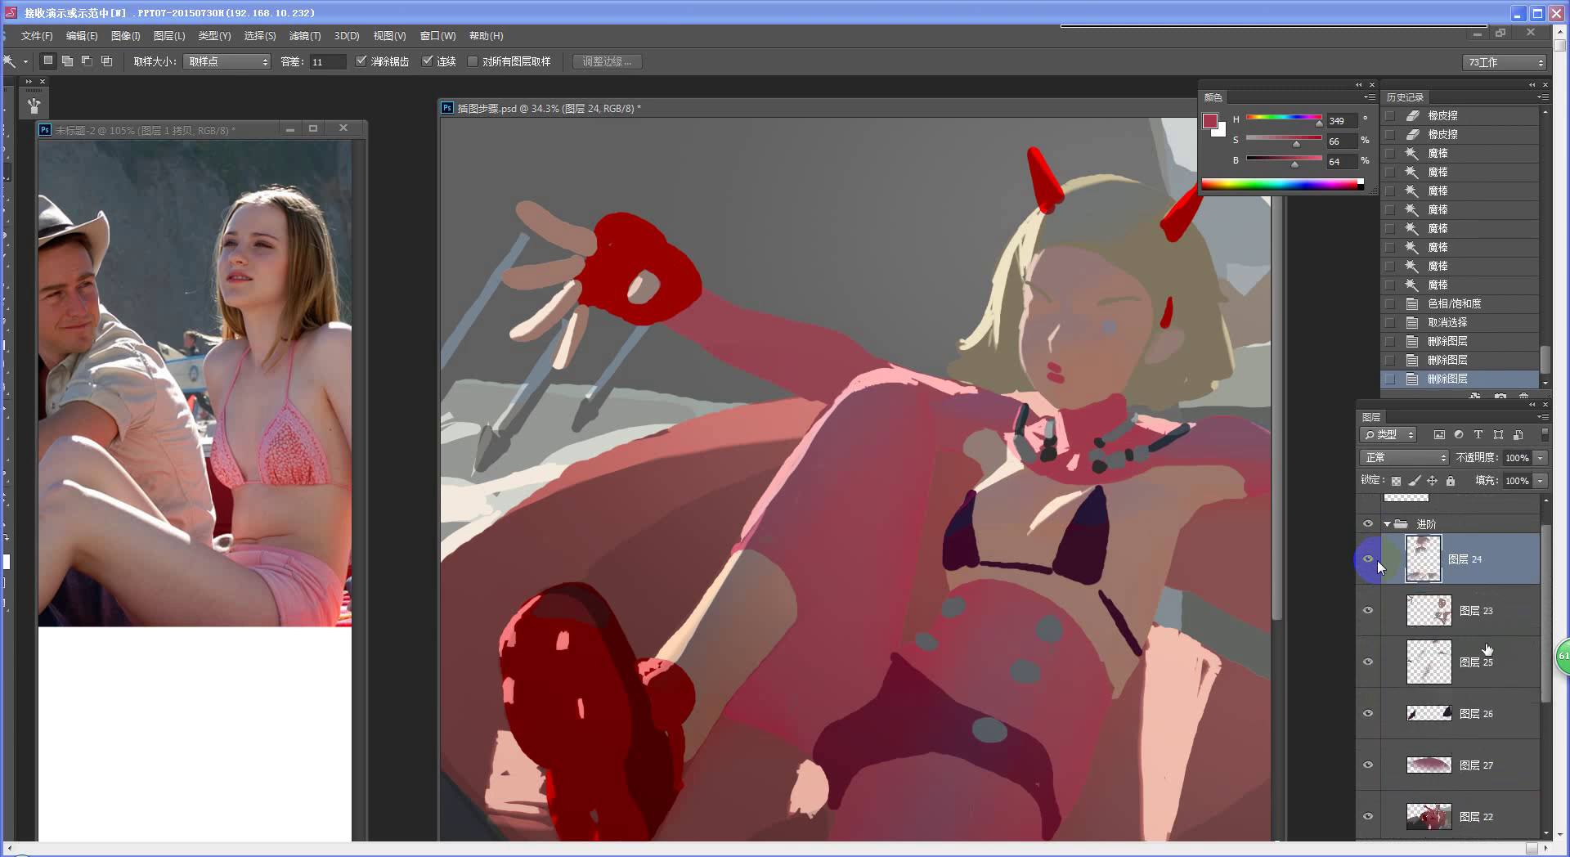
scroll(1379, 564, "down", 3)
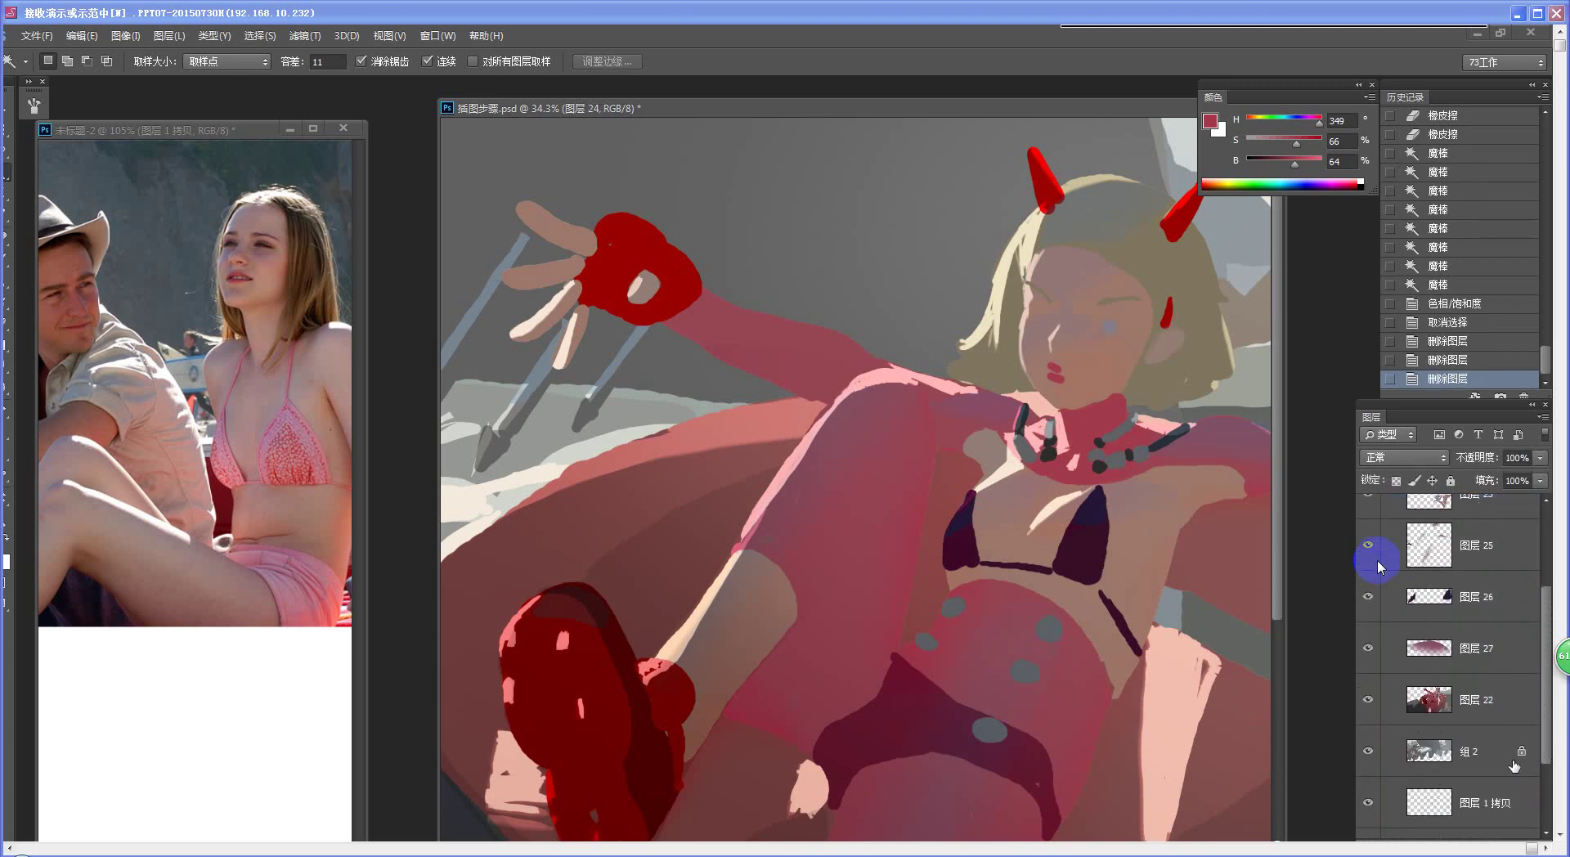
left_click(1480, 806)
key("Delete")
key("Delete")
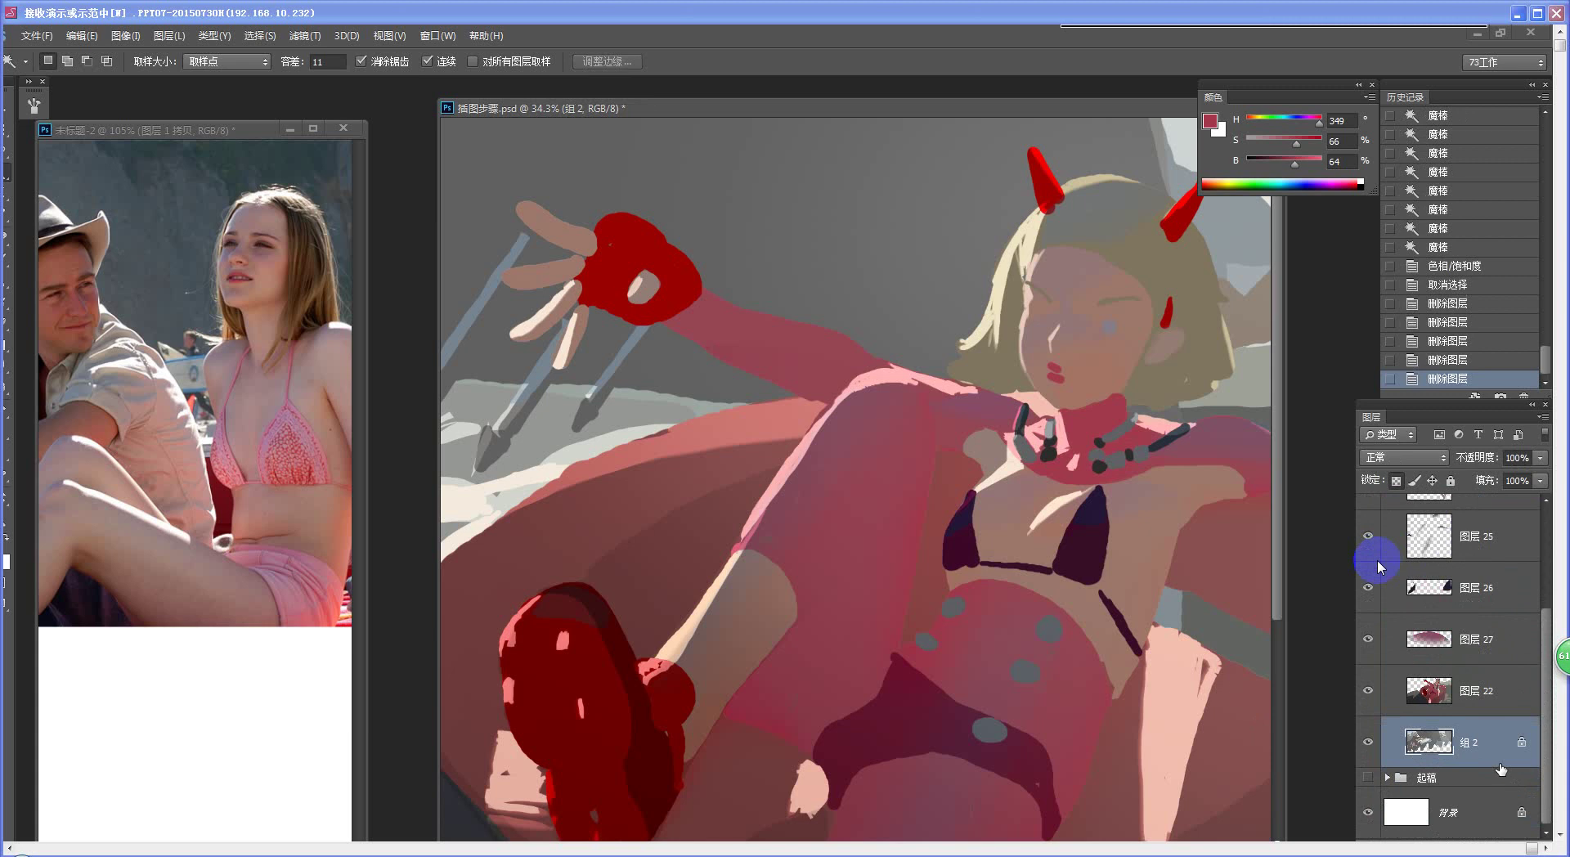
- Examine the overall color and value balance between the character and the mountain background at reduced size
scroll(1548, 625, "up", 3)
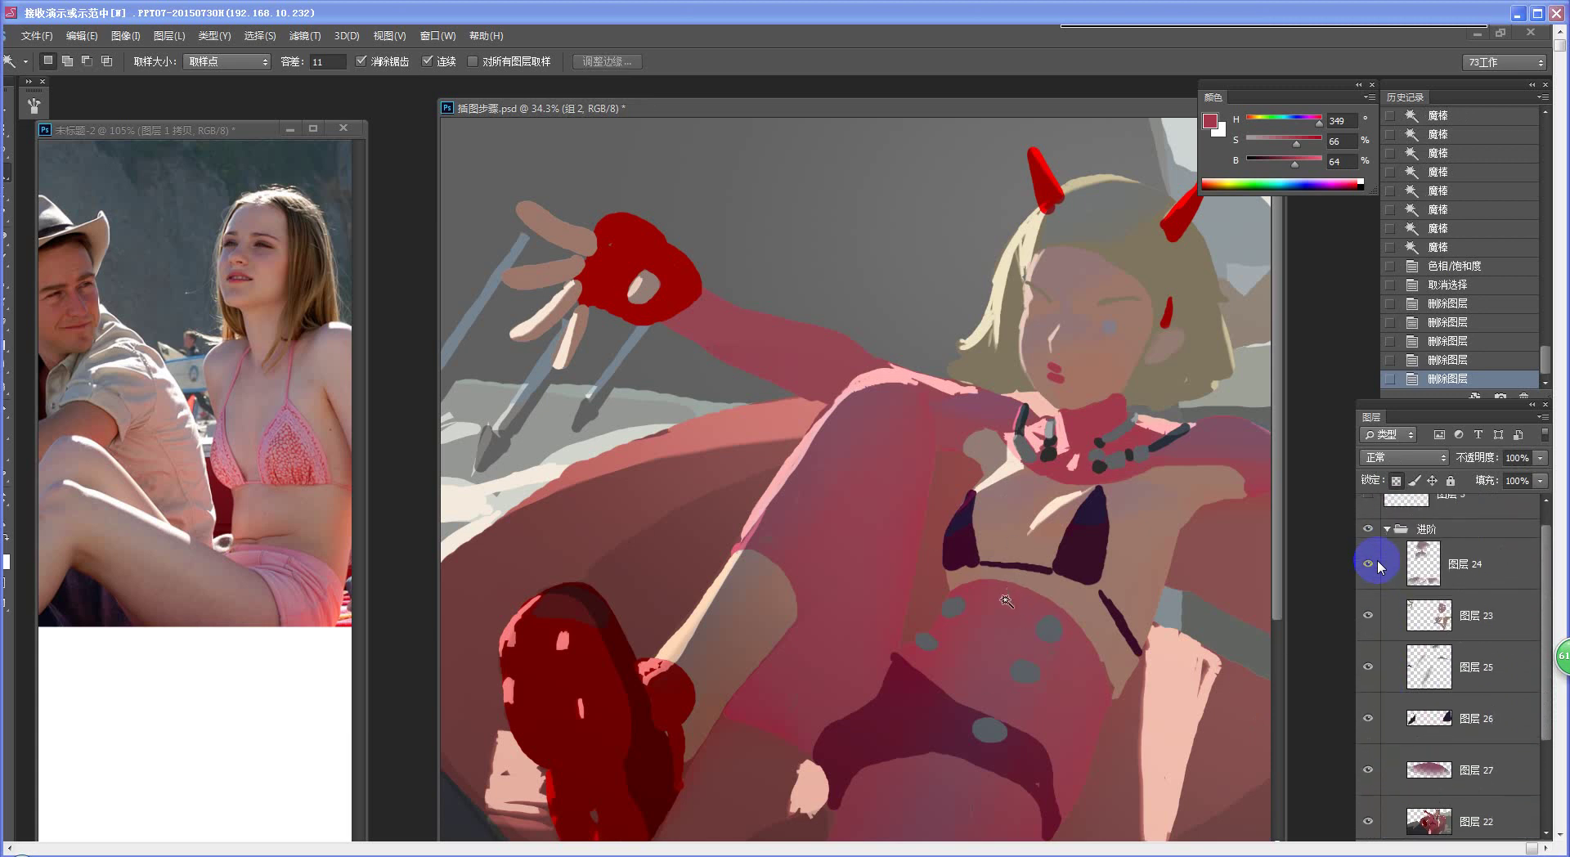
scroll(1005, 601, "down", 5)
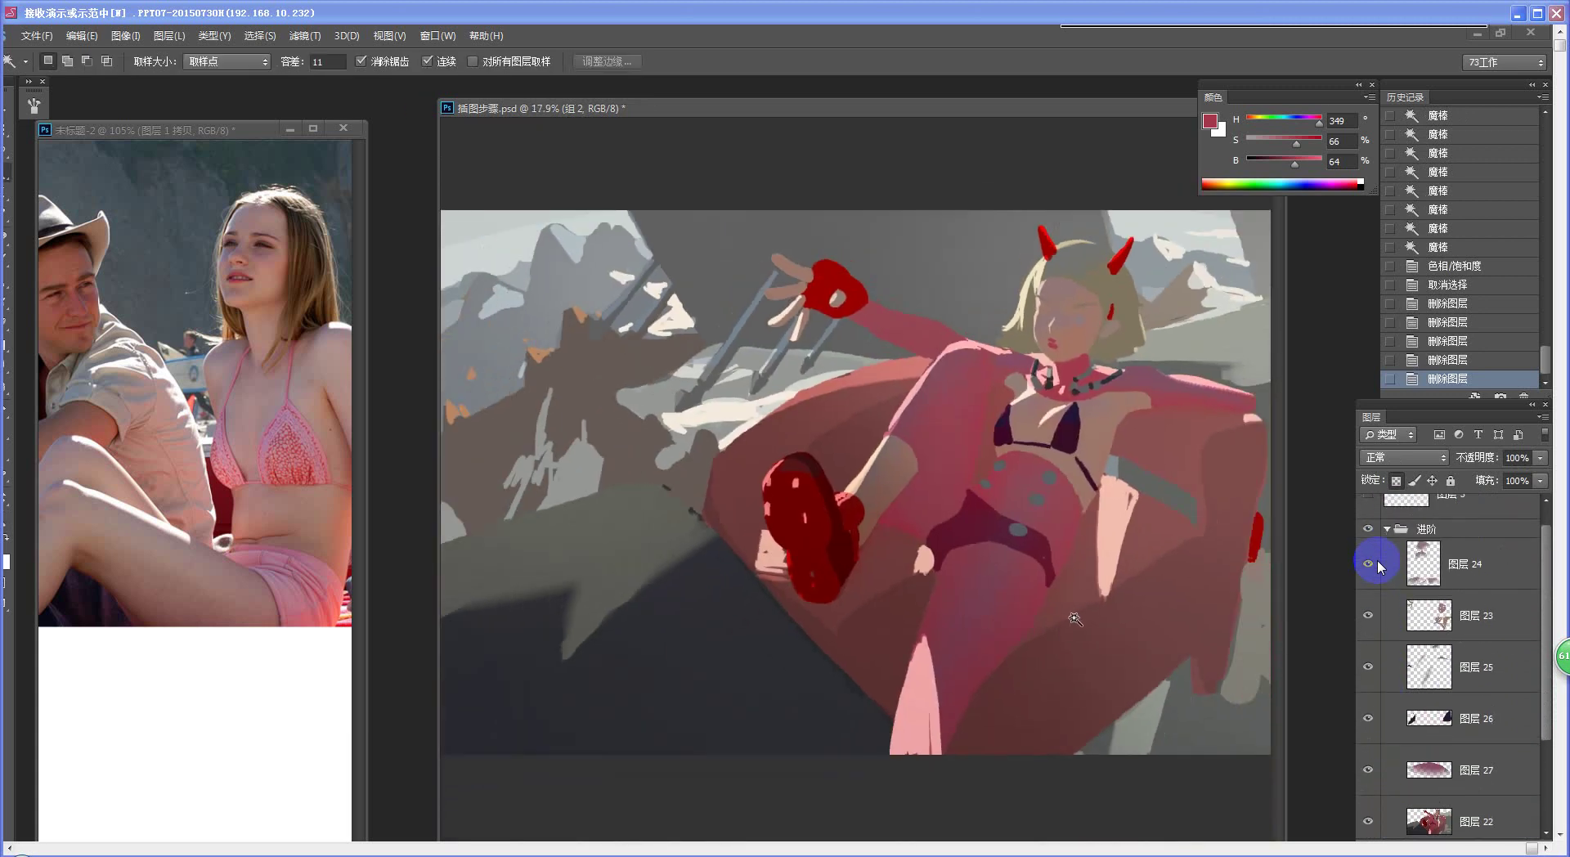
scroll(1070, 646, "down", 2)
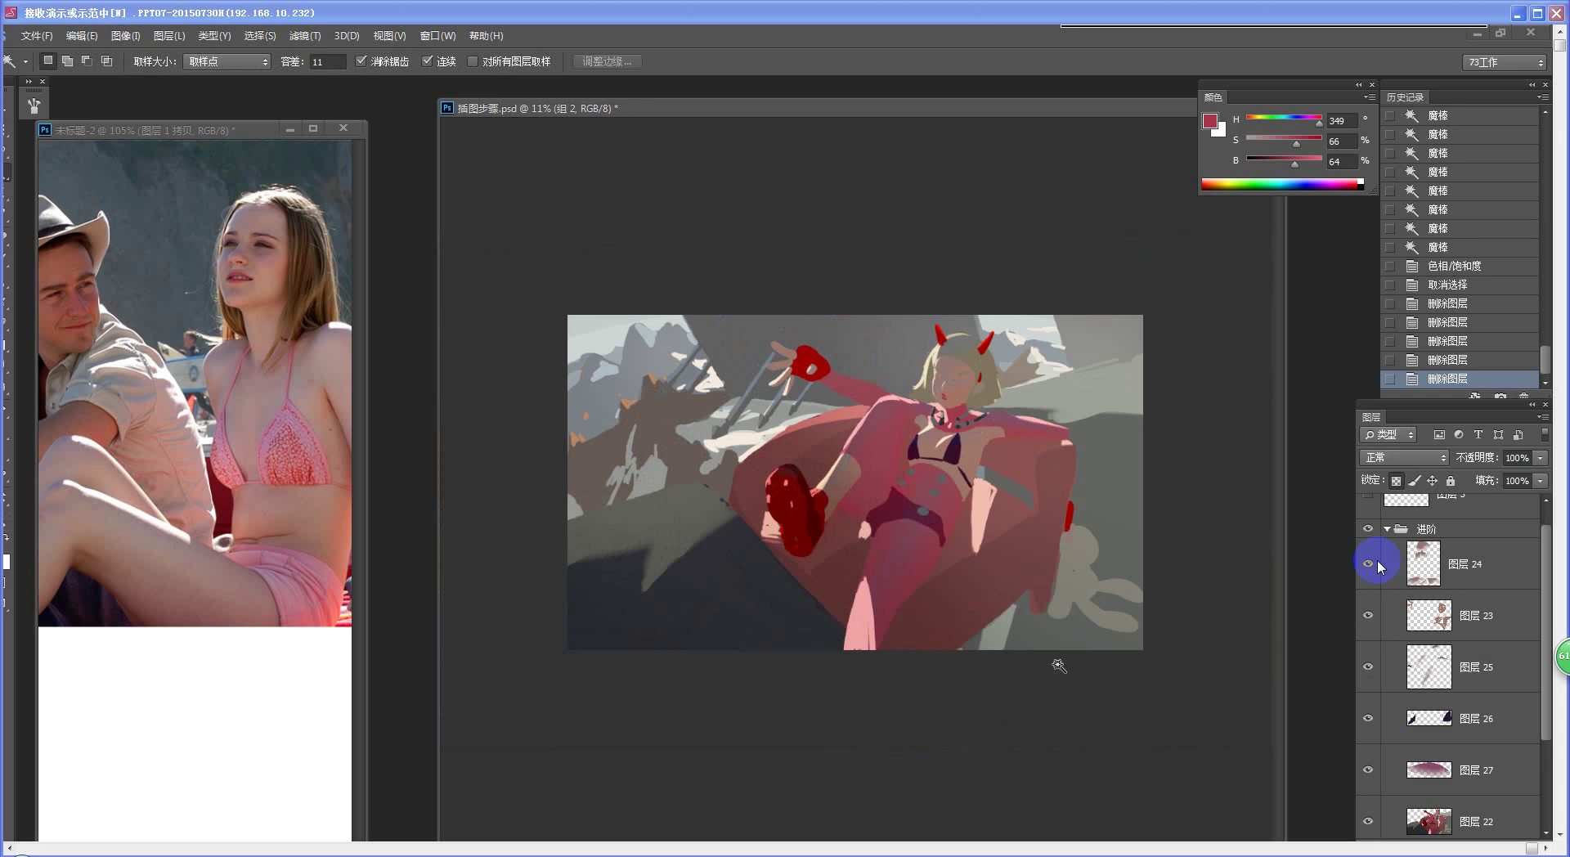
key("z")
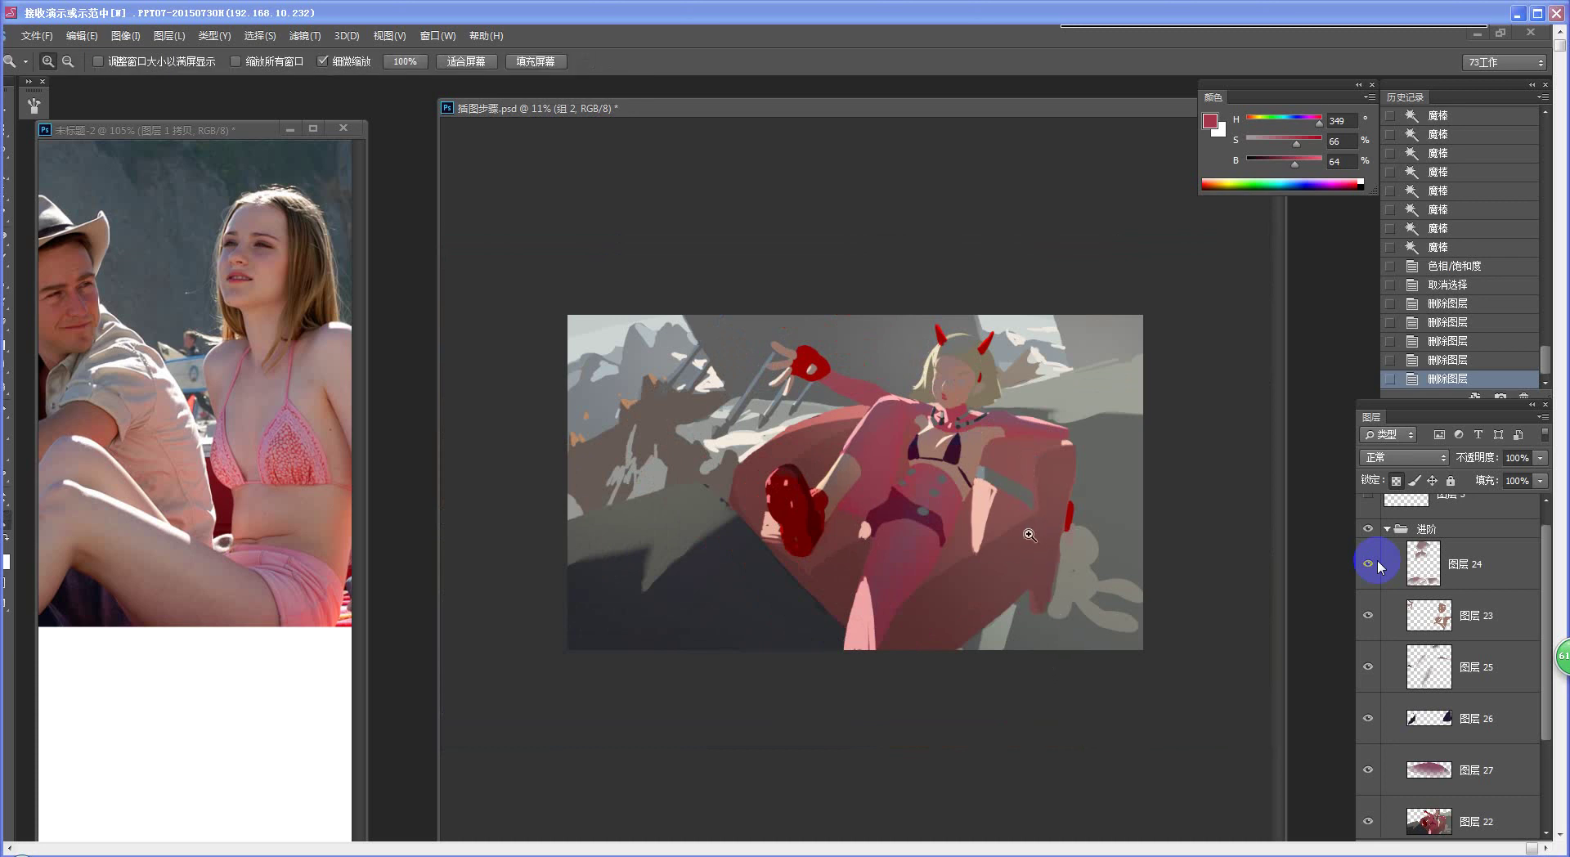
key("ctrl+0")
key("w")
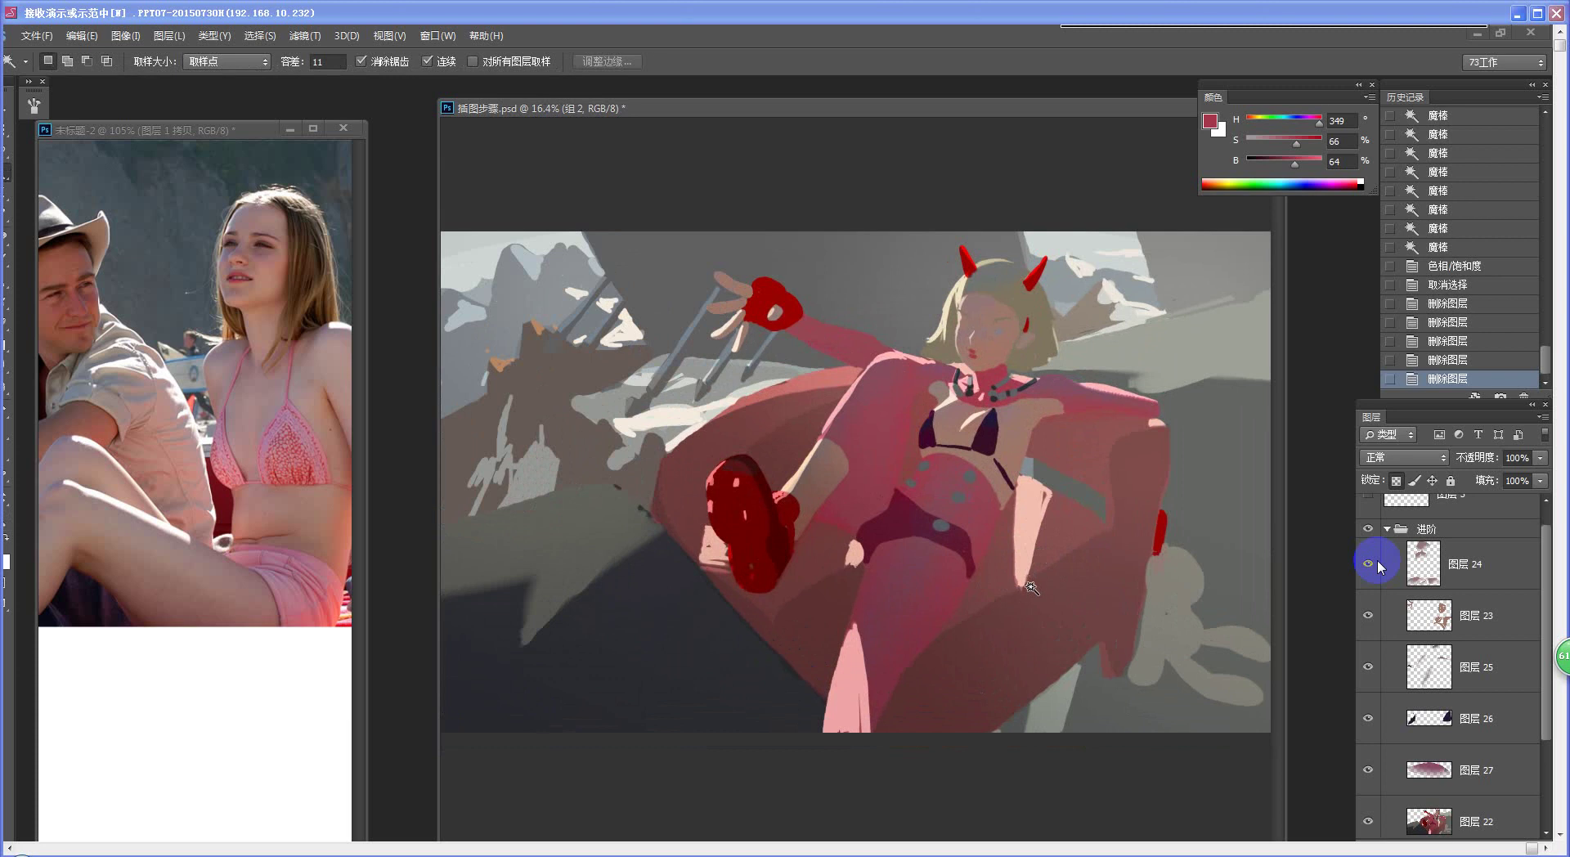
key("ctrl+minus")
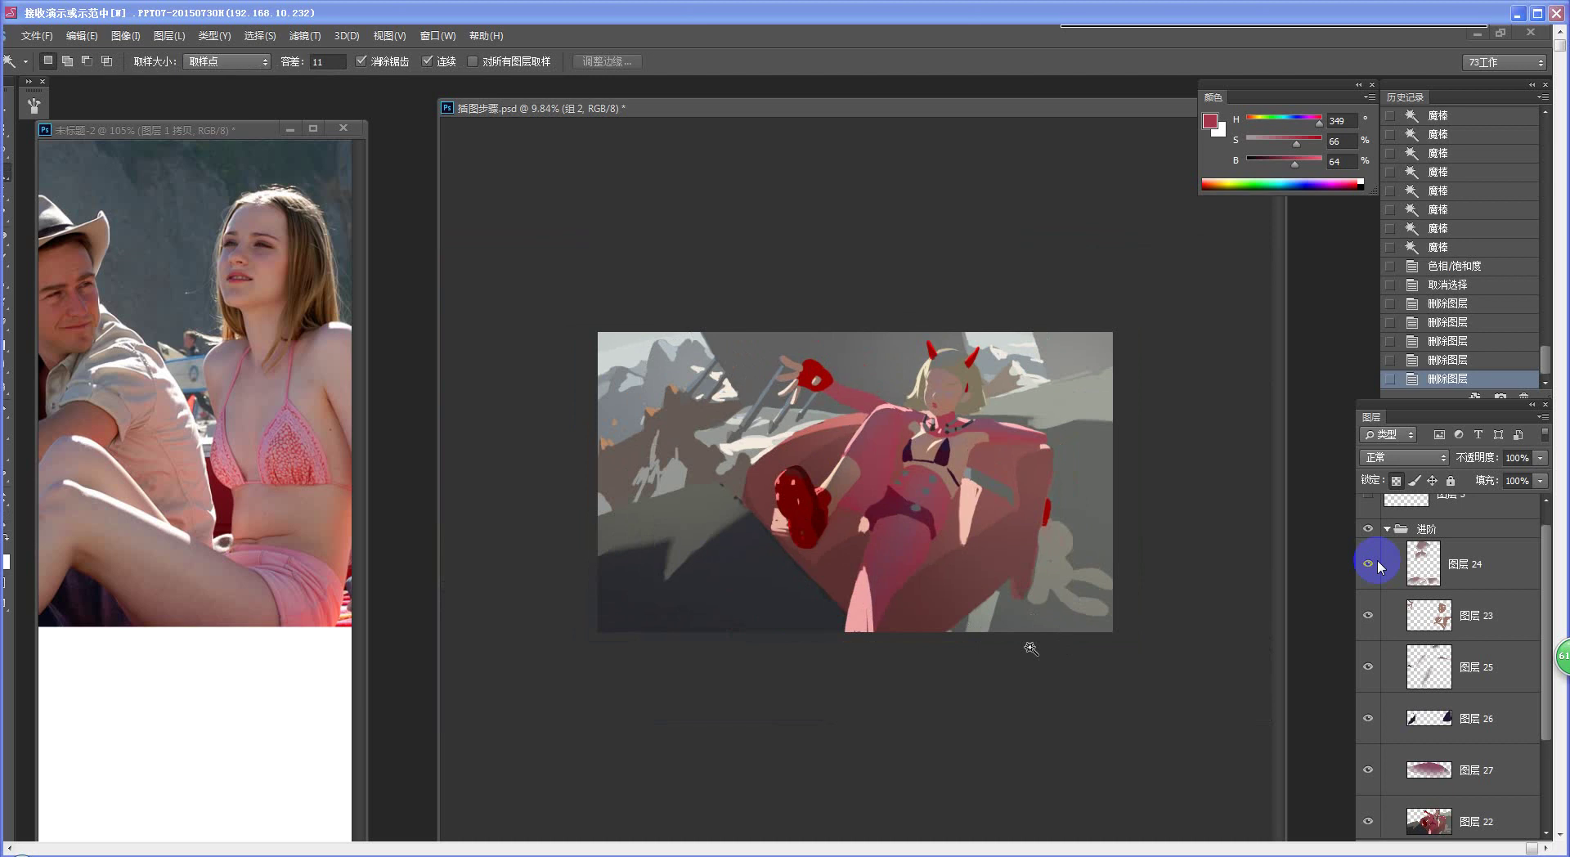
key("ctrl+plus")
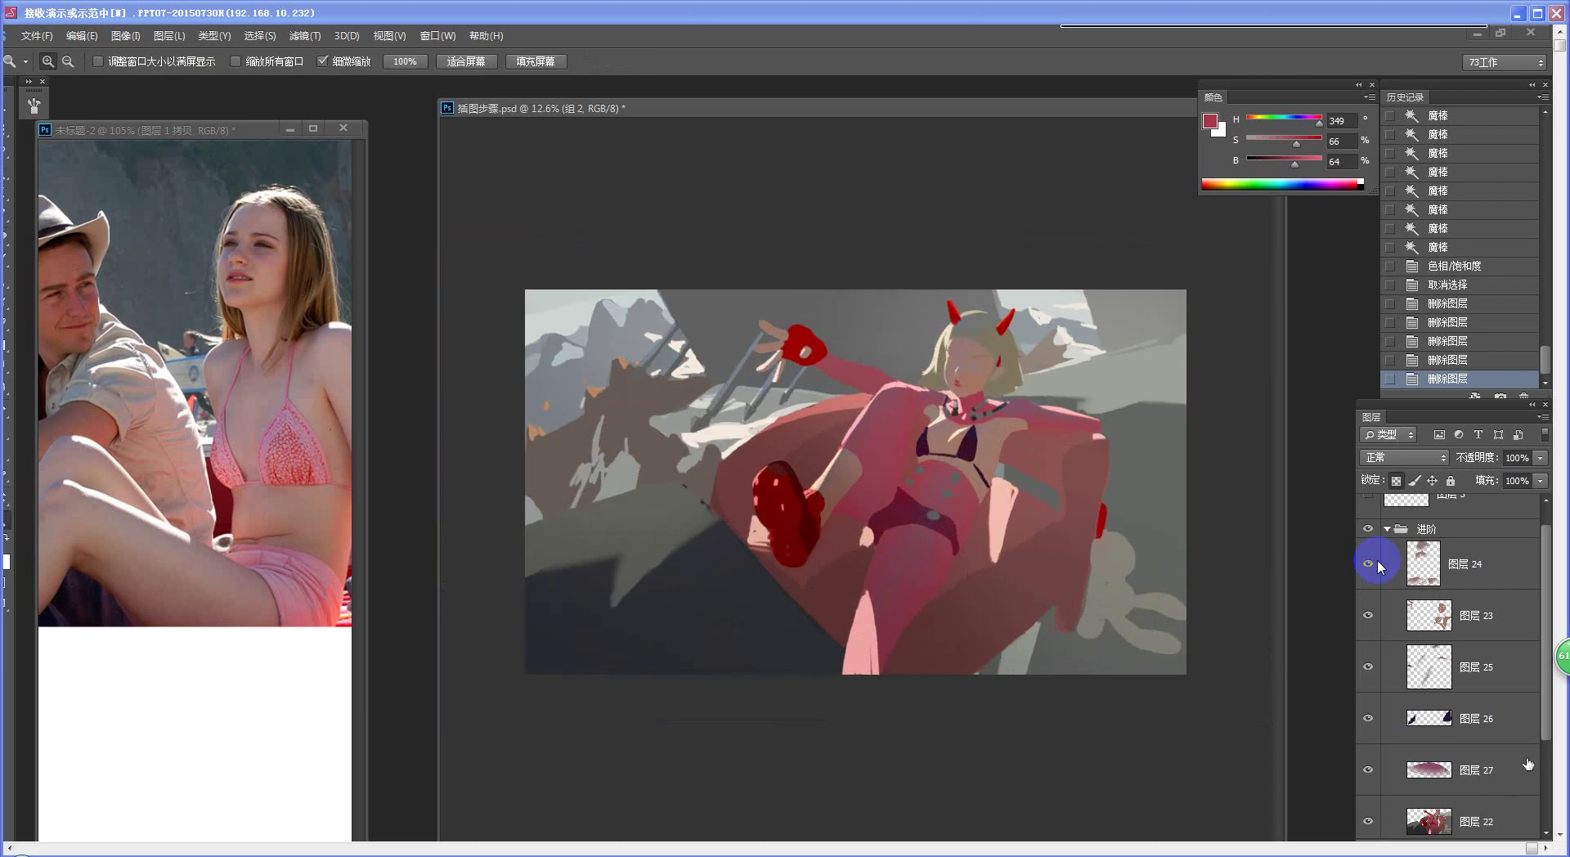
scroll(1378, 566, "down", 3)
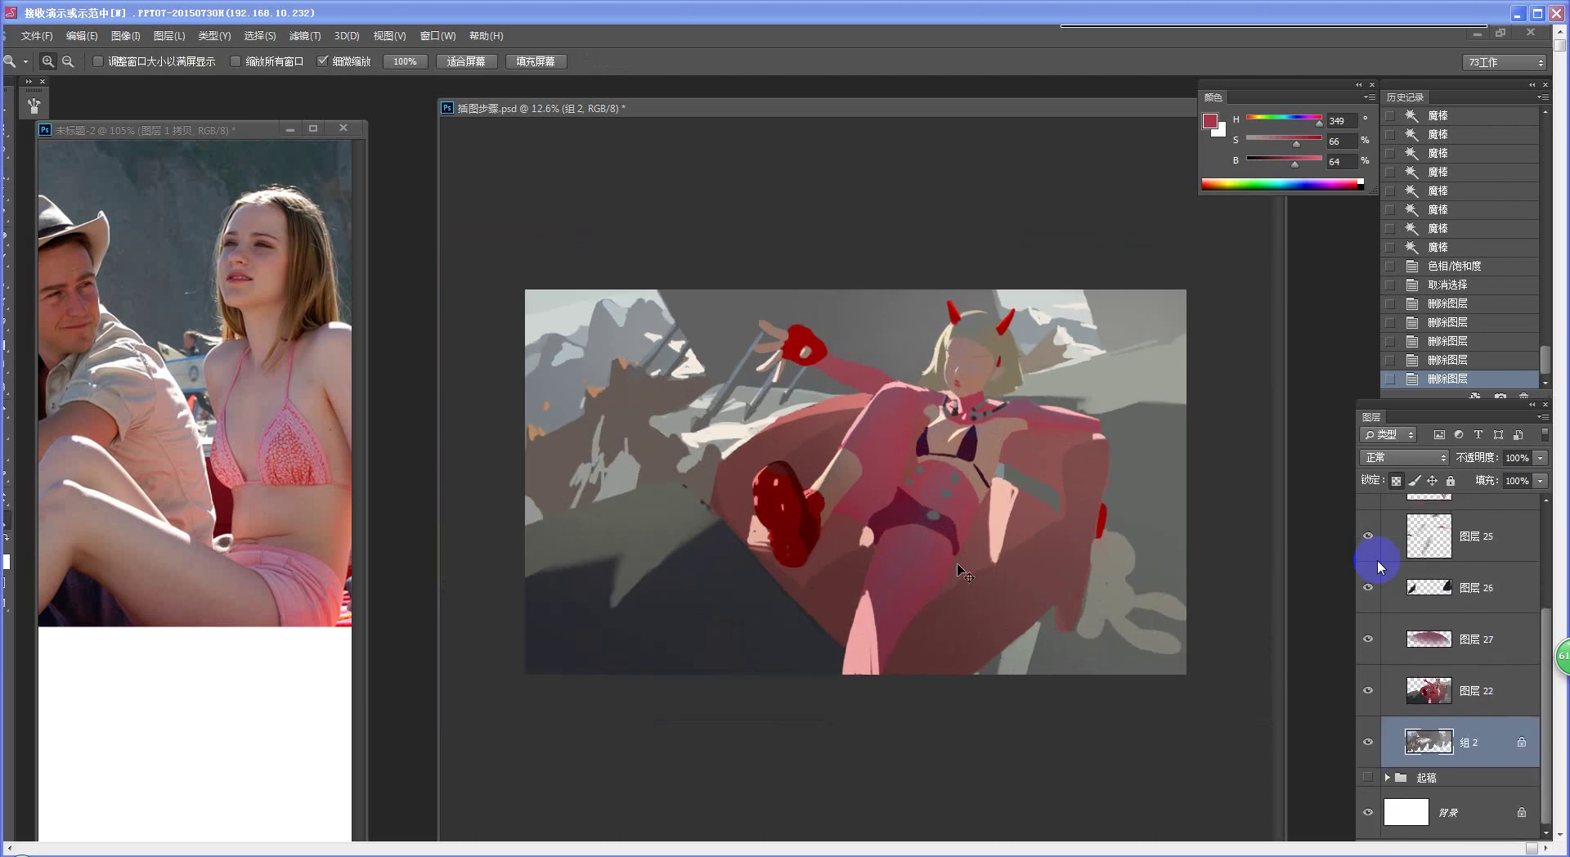
key("ctrl+b")
left_click_drag(630, 479, 1329, 589)
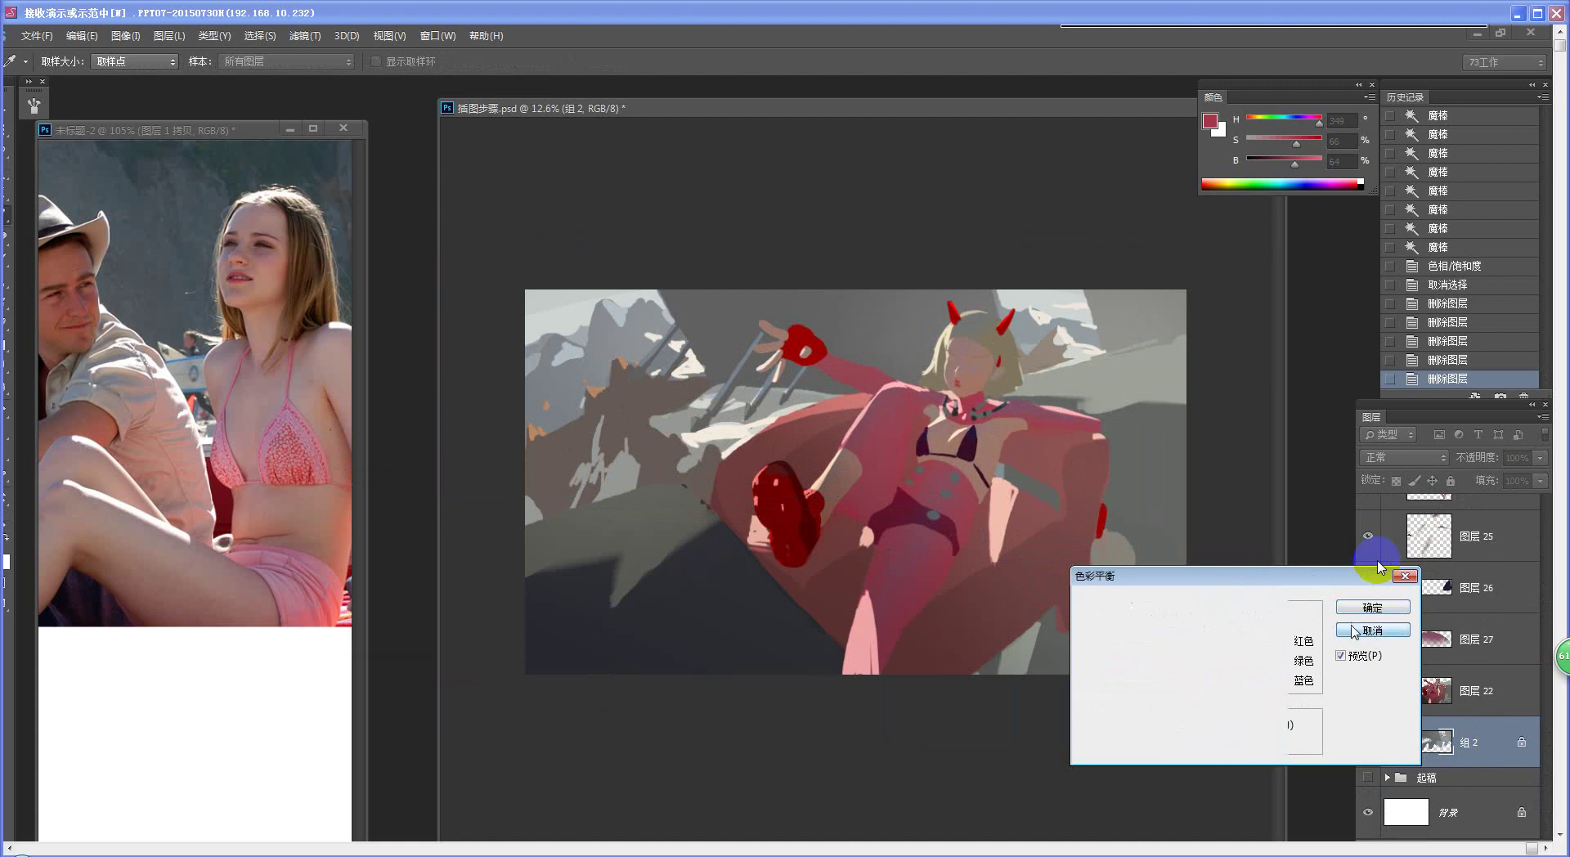
key("Escape")
- Make the 组 2 background brighter and more colorful with Hue/Saturation, using saturation +27, lightness +17 and a slight positive hue shift
key("ctrl+u")
left_click_drag(1195, 345, 1361, 321)
left_click_drag(1383, 507, 1388, 434)
left_click(1383, 426)
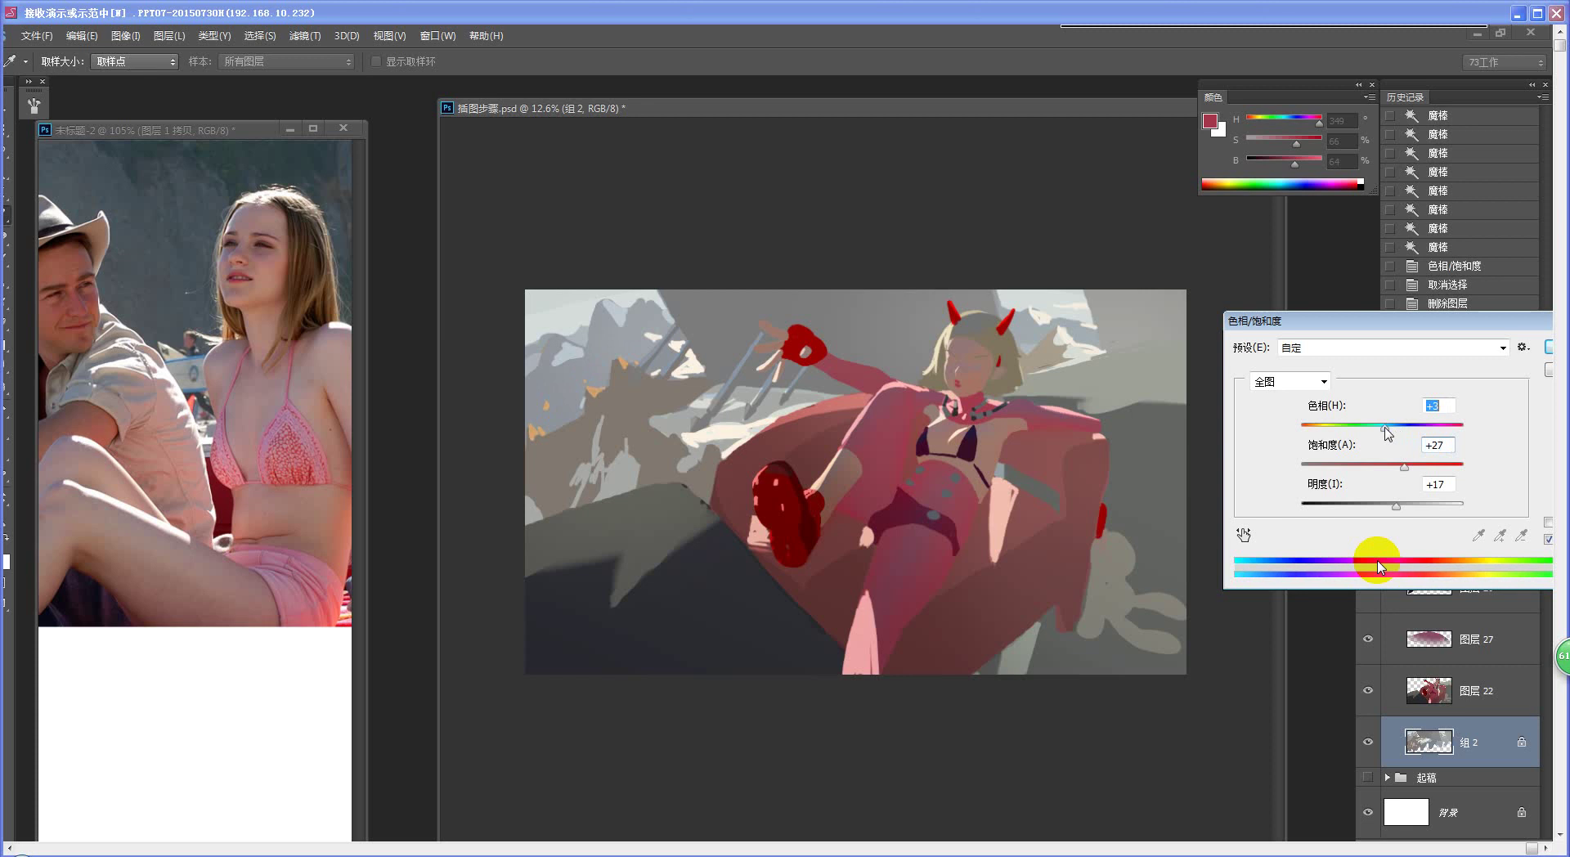
key("Return")
- Shift the midtones of the 组 2 background toward green by +8 with Color Balance
key("ctrl+b")
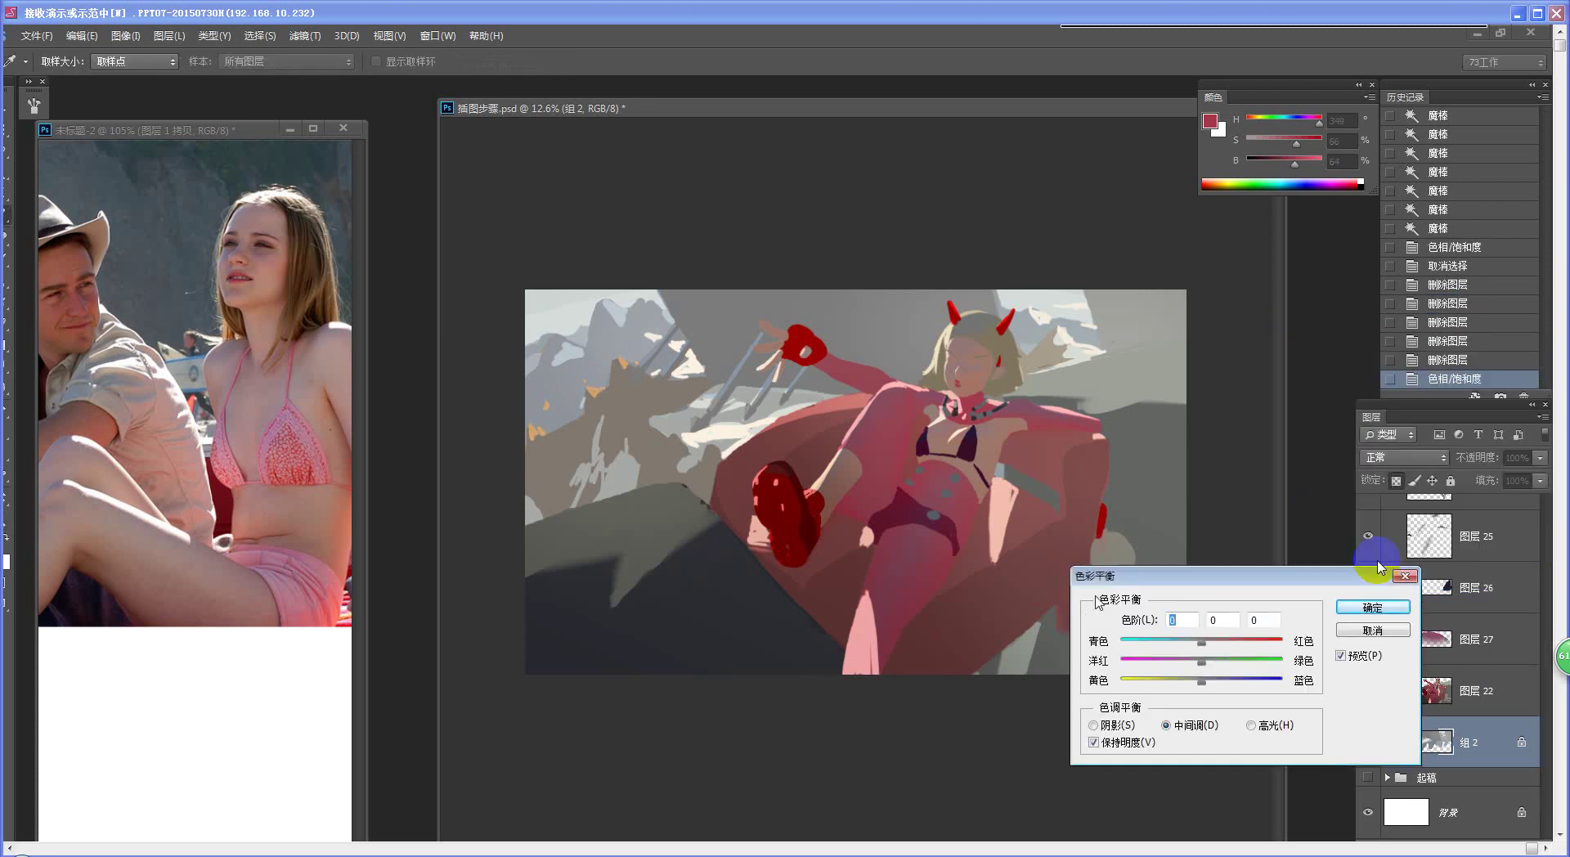
left_click_drag(1202, 660, 1209, 660)
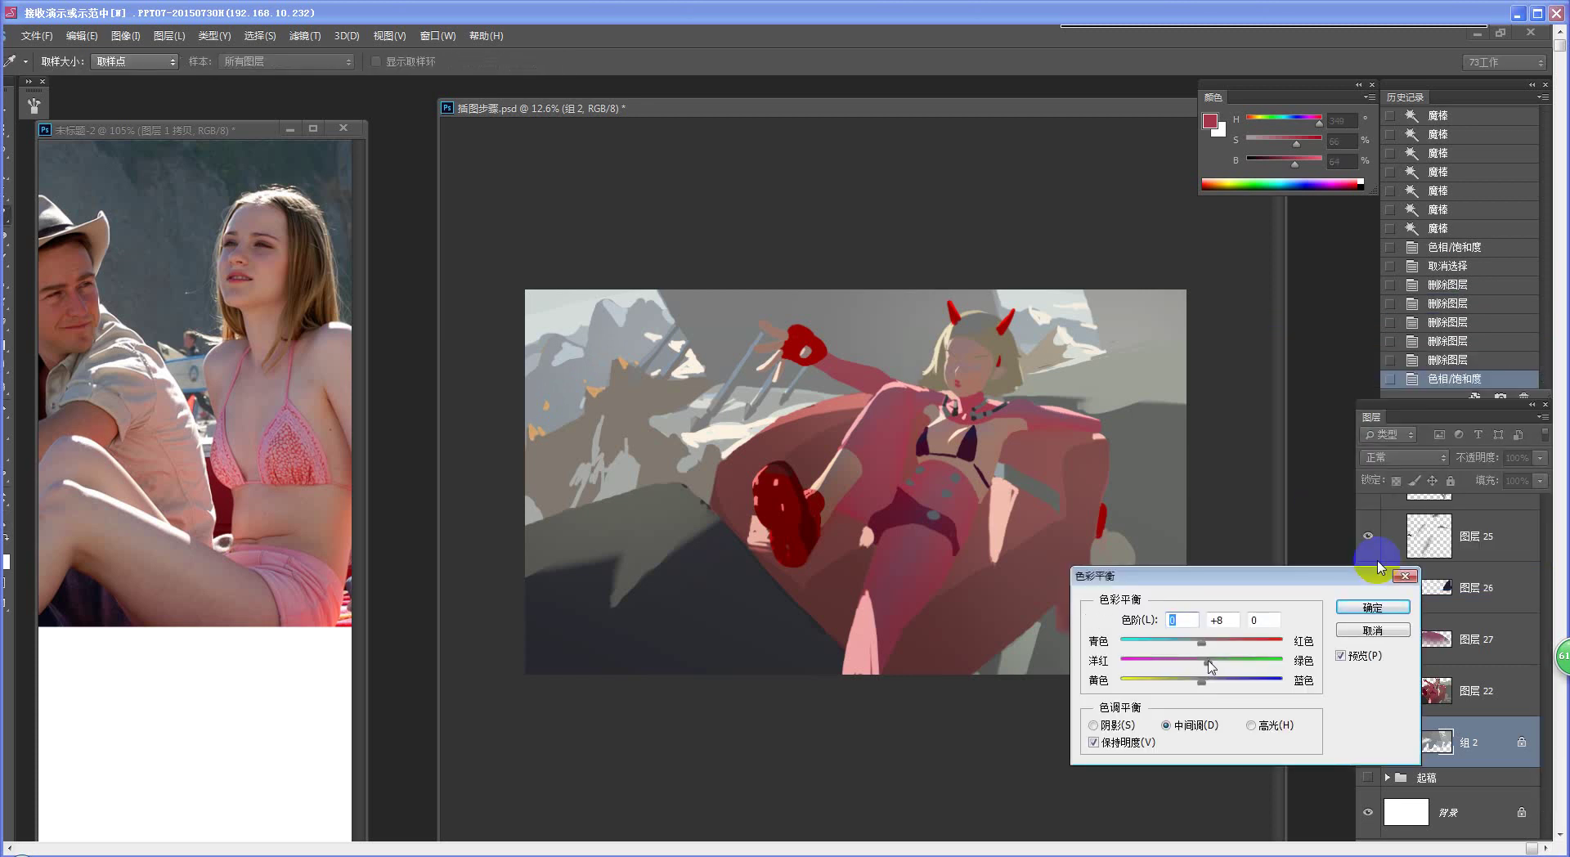
key("Tab")
key("Return")
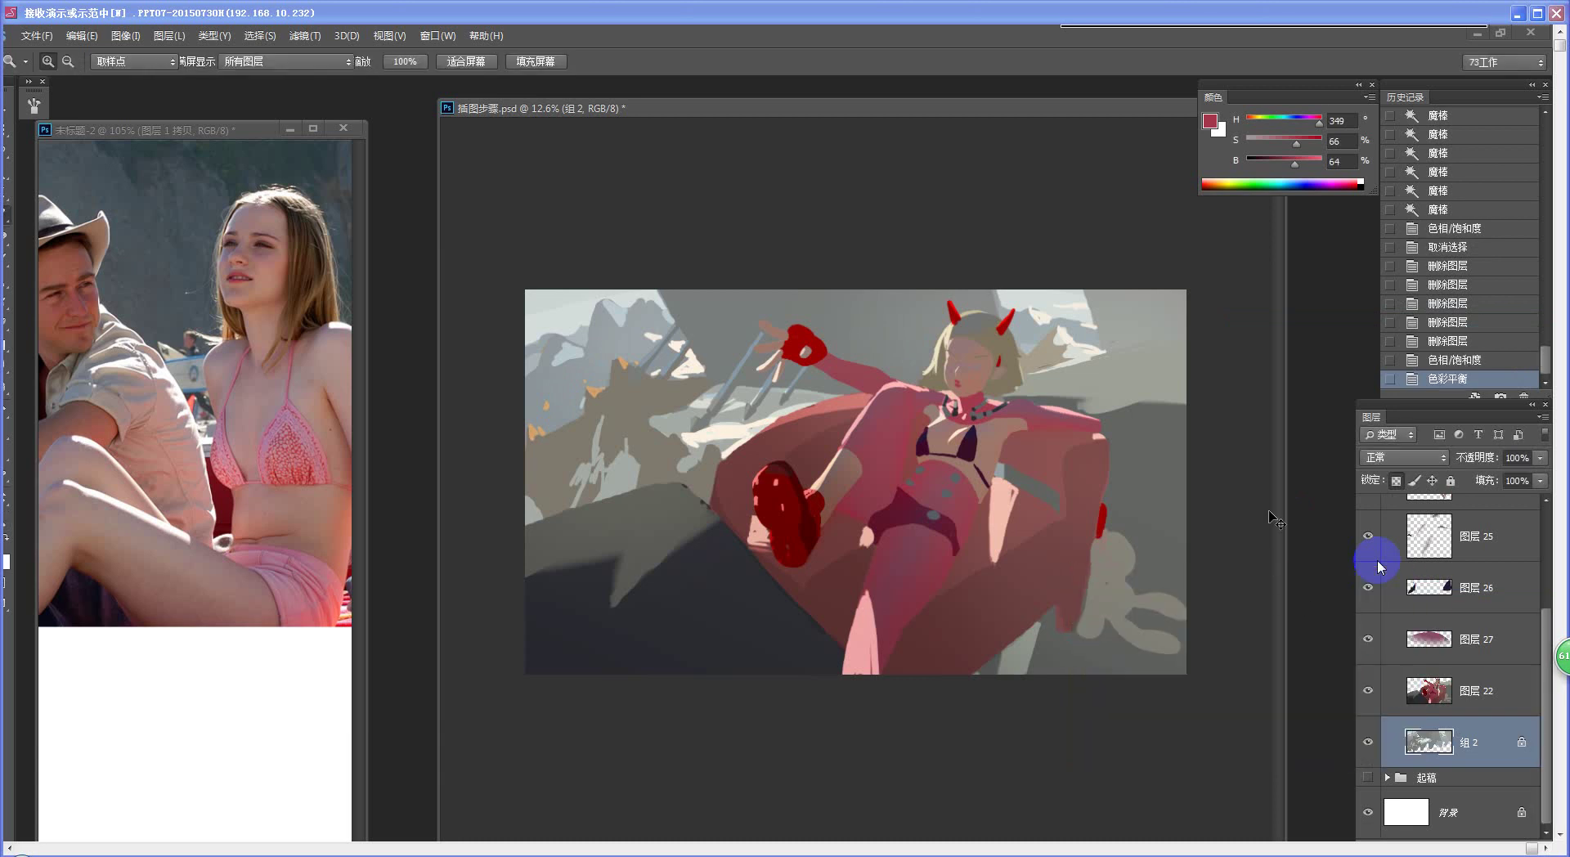
- Lighten the 组 2 background further with Hue/Saturation, raising only the lightness to about +13
key("ctrl+u")
left_click_drag(1382, 506, 1394, 505)
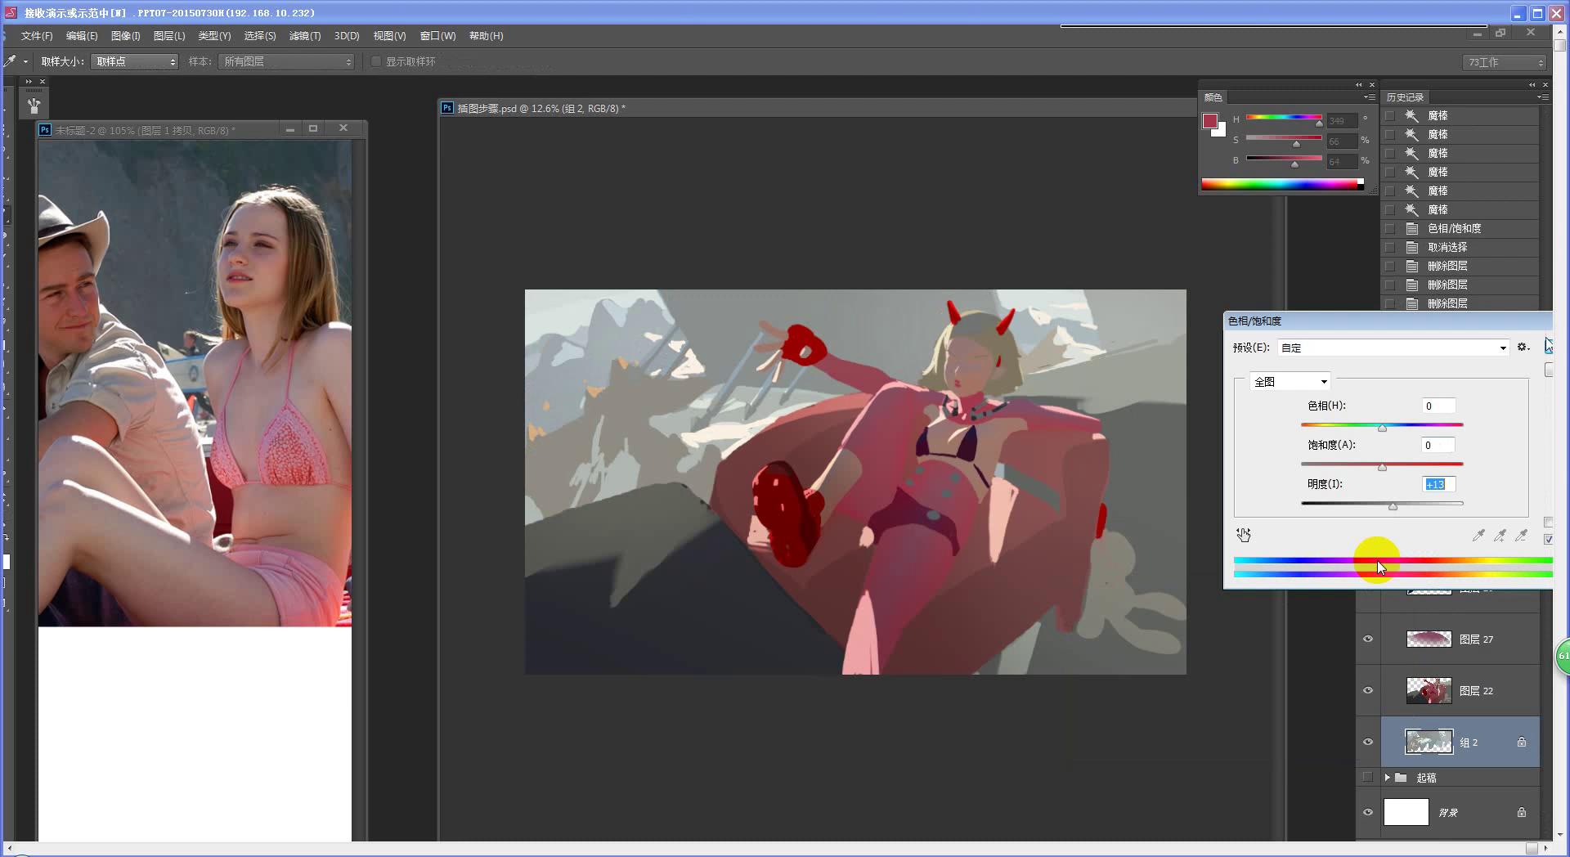
key("Return")
- Shift the midtones of the 组 2 background toward blue by +11 with Color Balance
key("z")
scroll(965, 631, "down", 5)
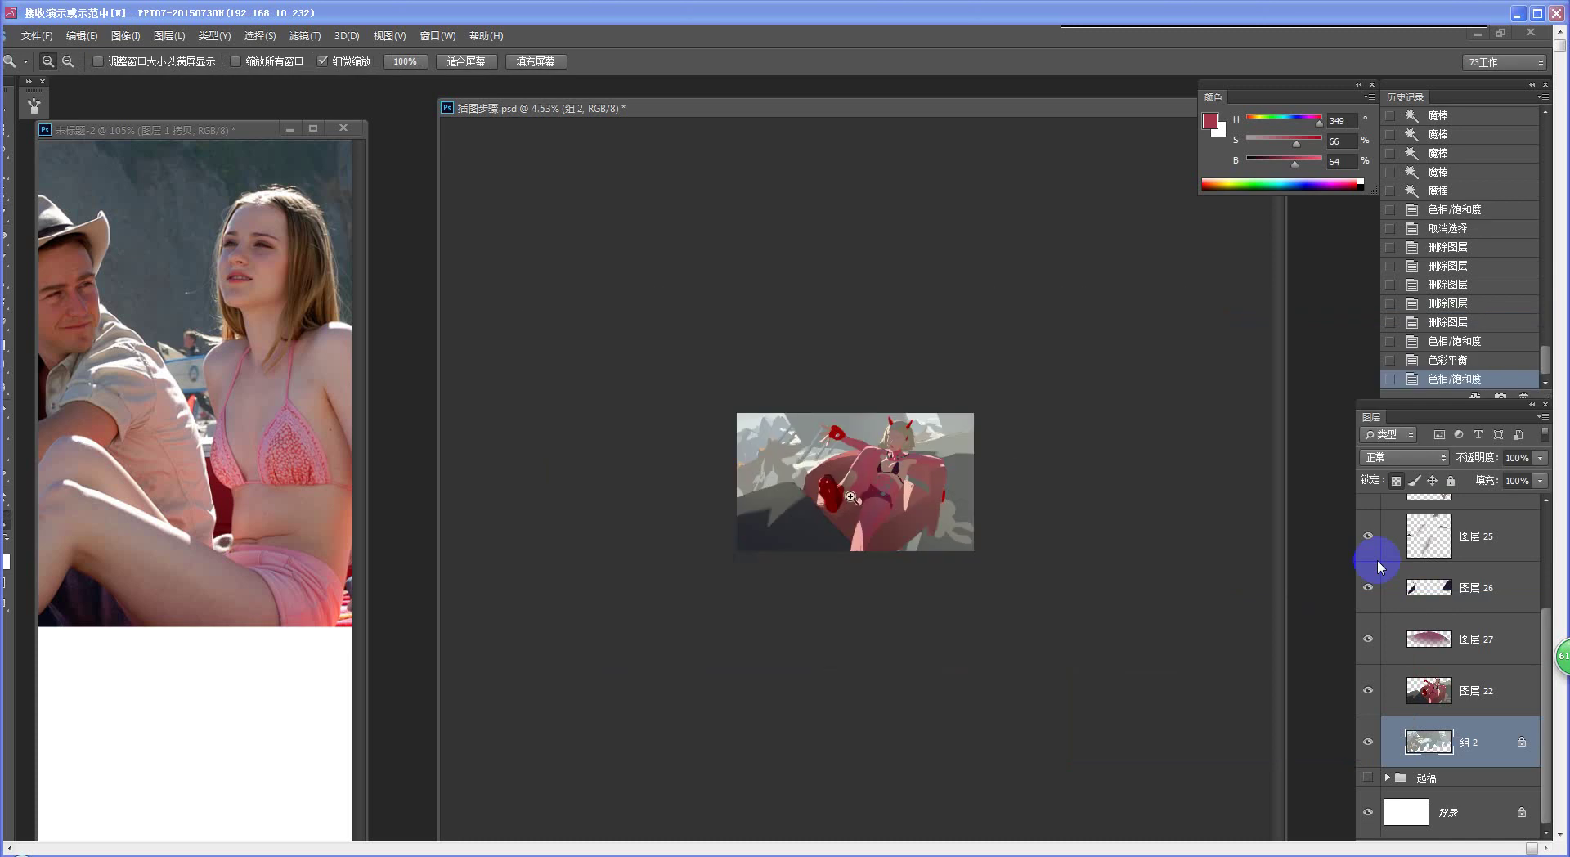
scroll(1044, 605, "up", 3)
key("ctrl+b")
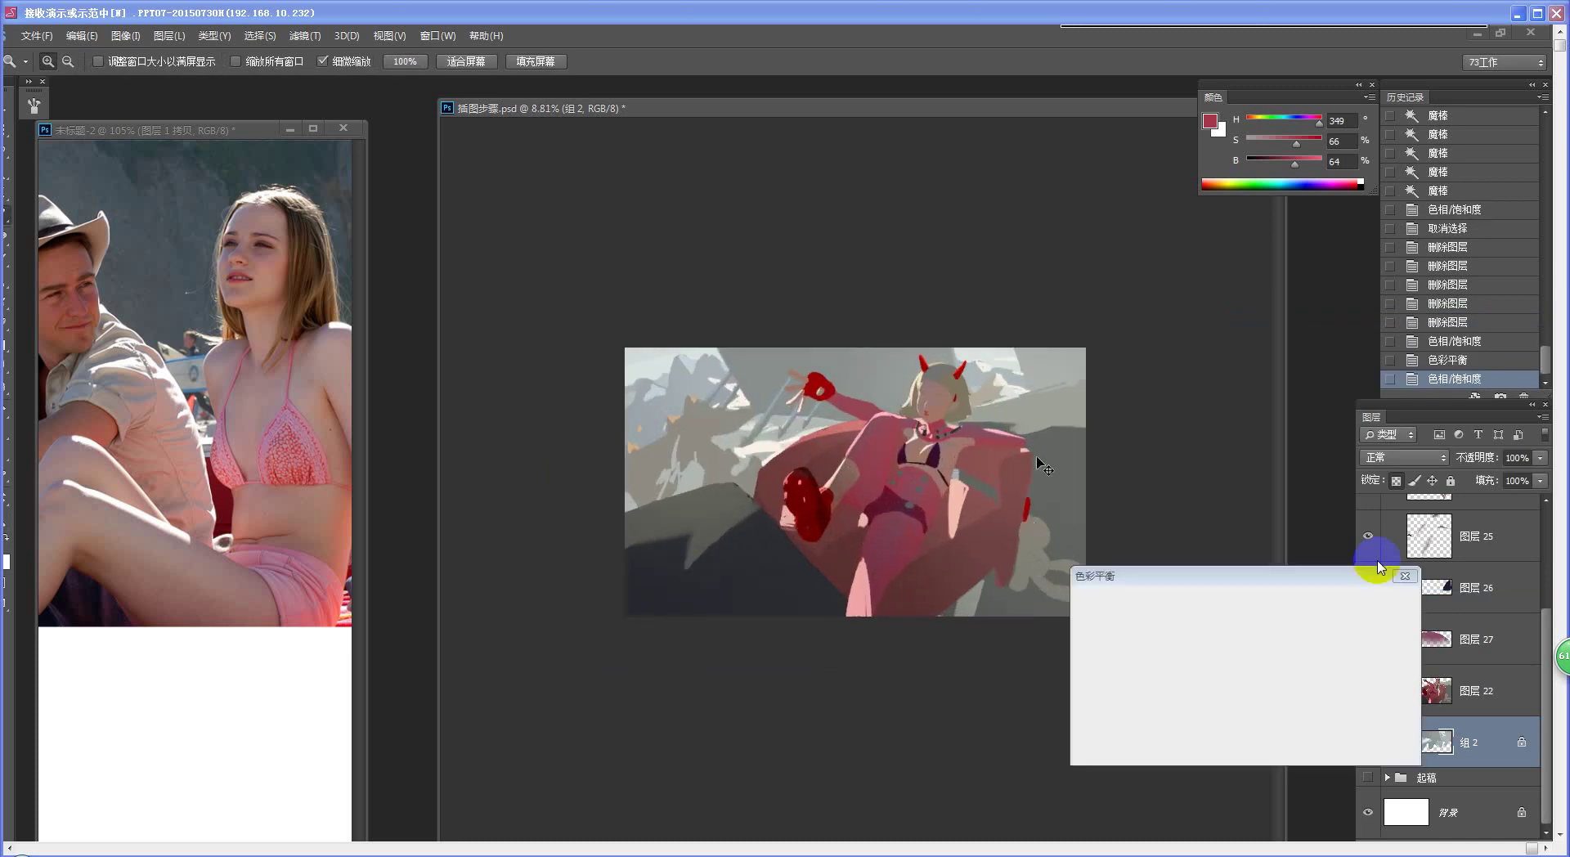
left_click_drag(1202, 681, 1212, 683)
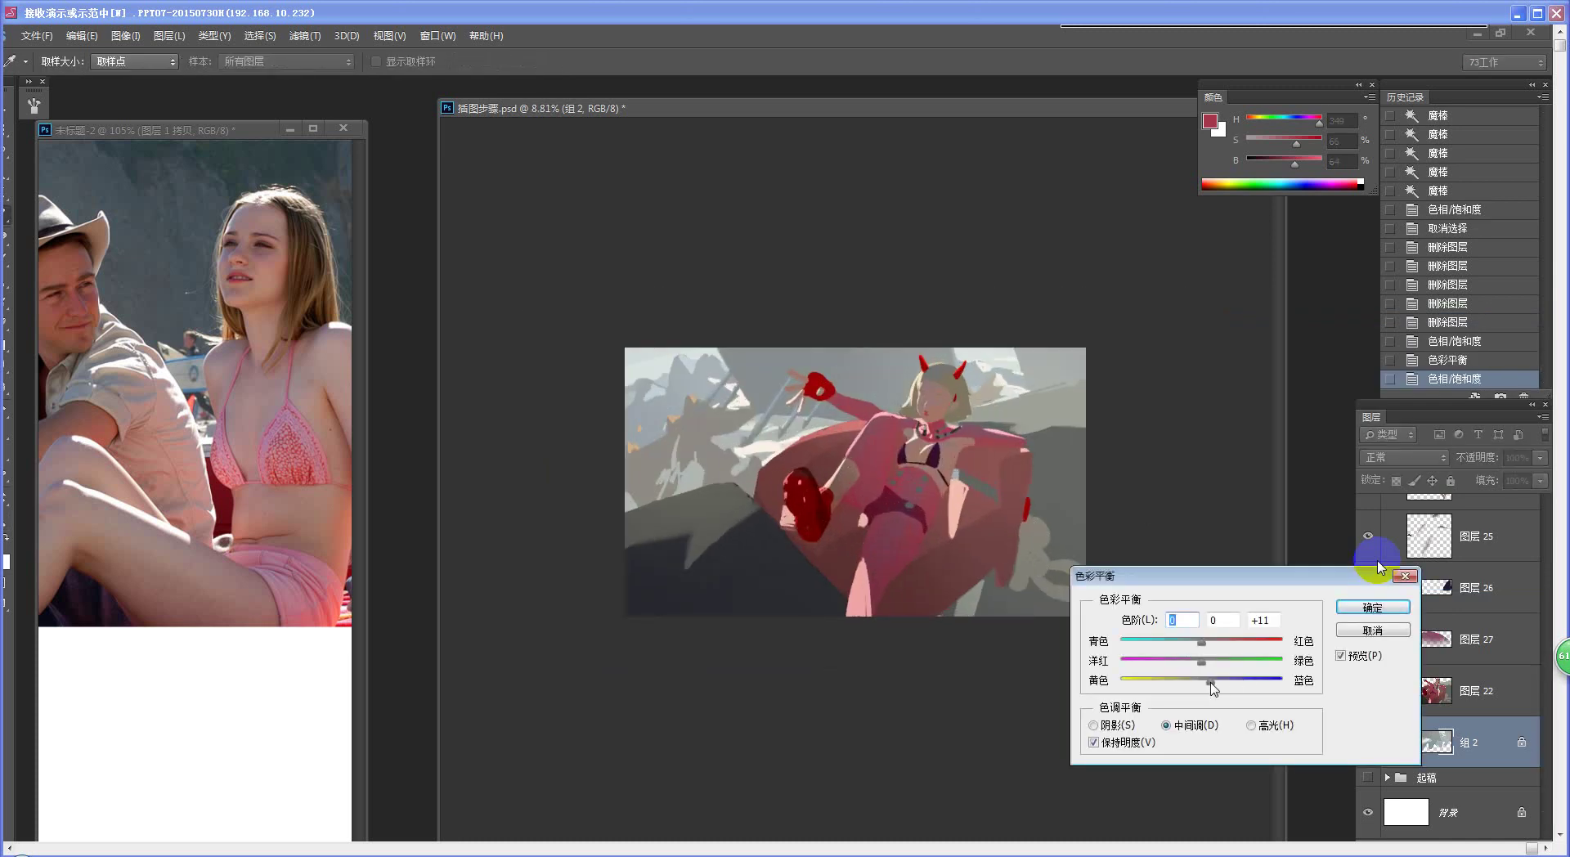
key("Return")
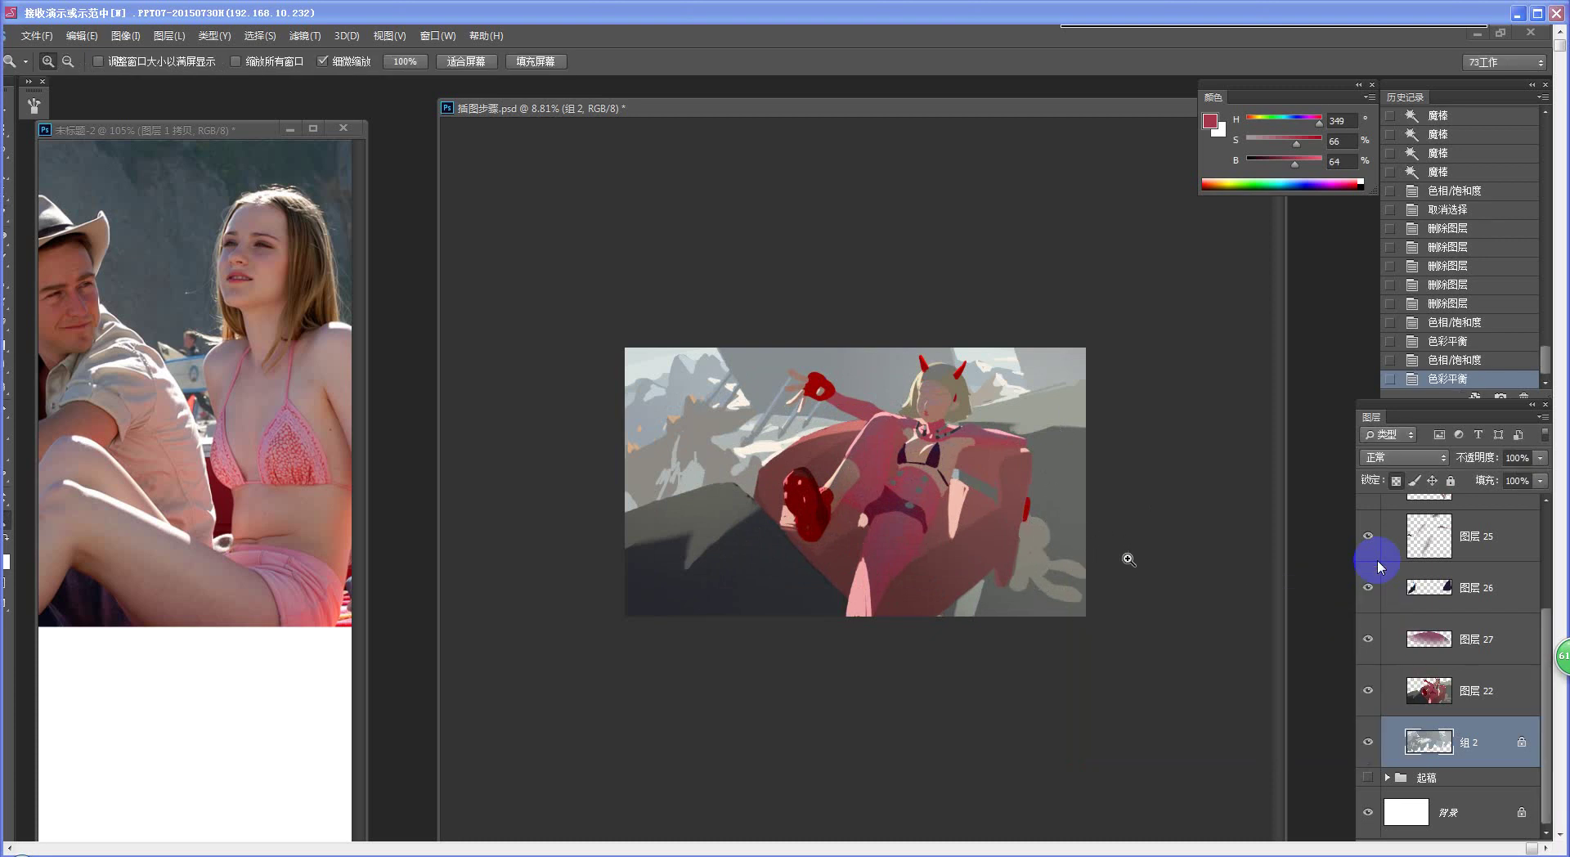
- Merge the layers from 图层 24 down to 图层 22 in the 进阶 group into a single layer
left_click_drag(1125, 554, 939, 634)
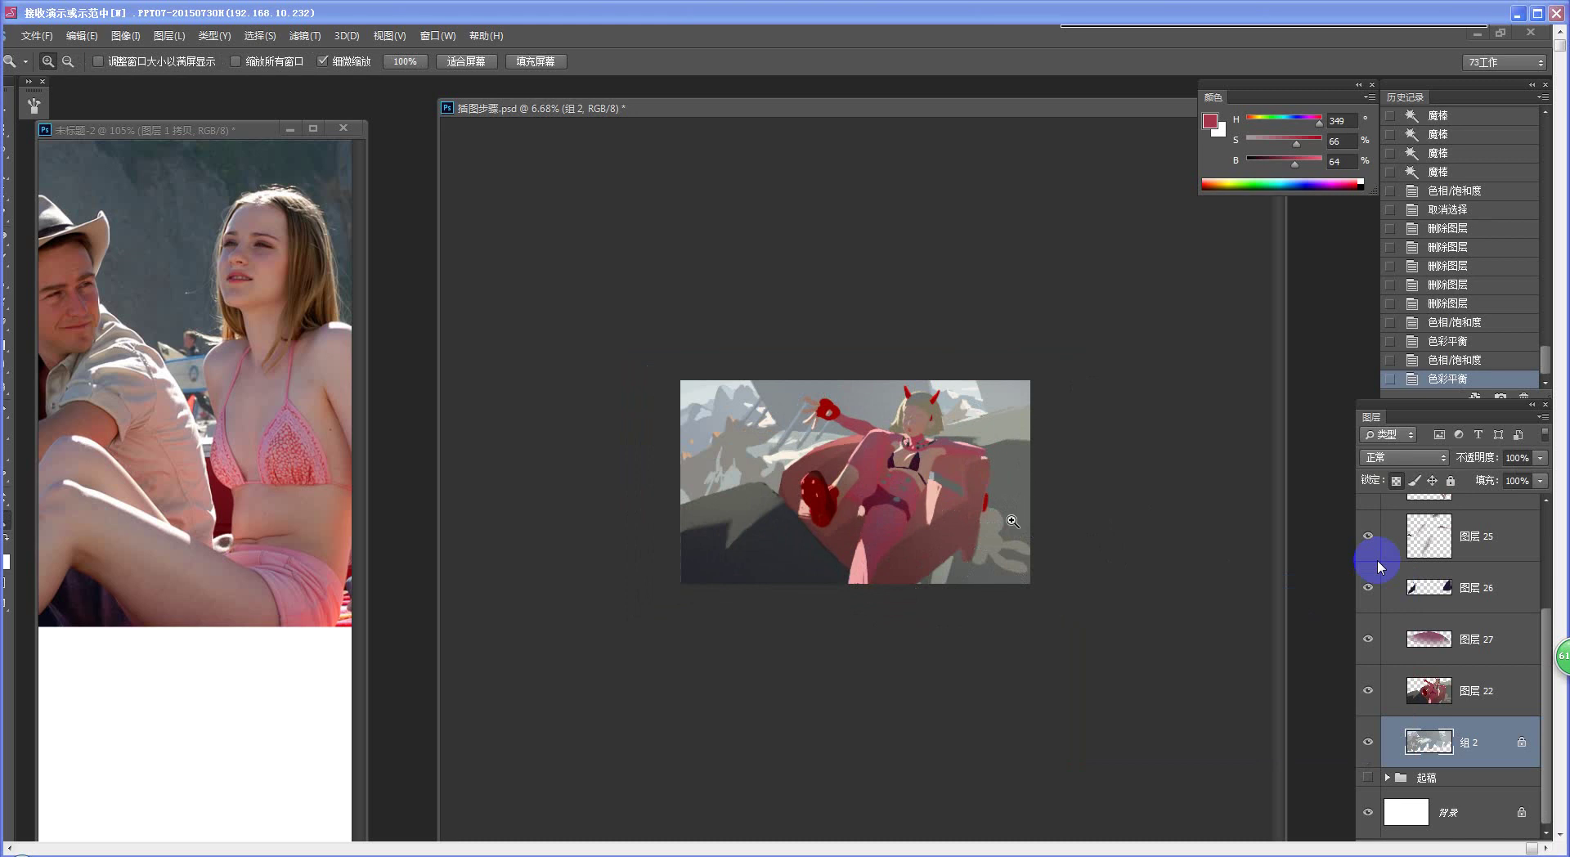
left_click(1055, 543)
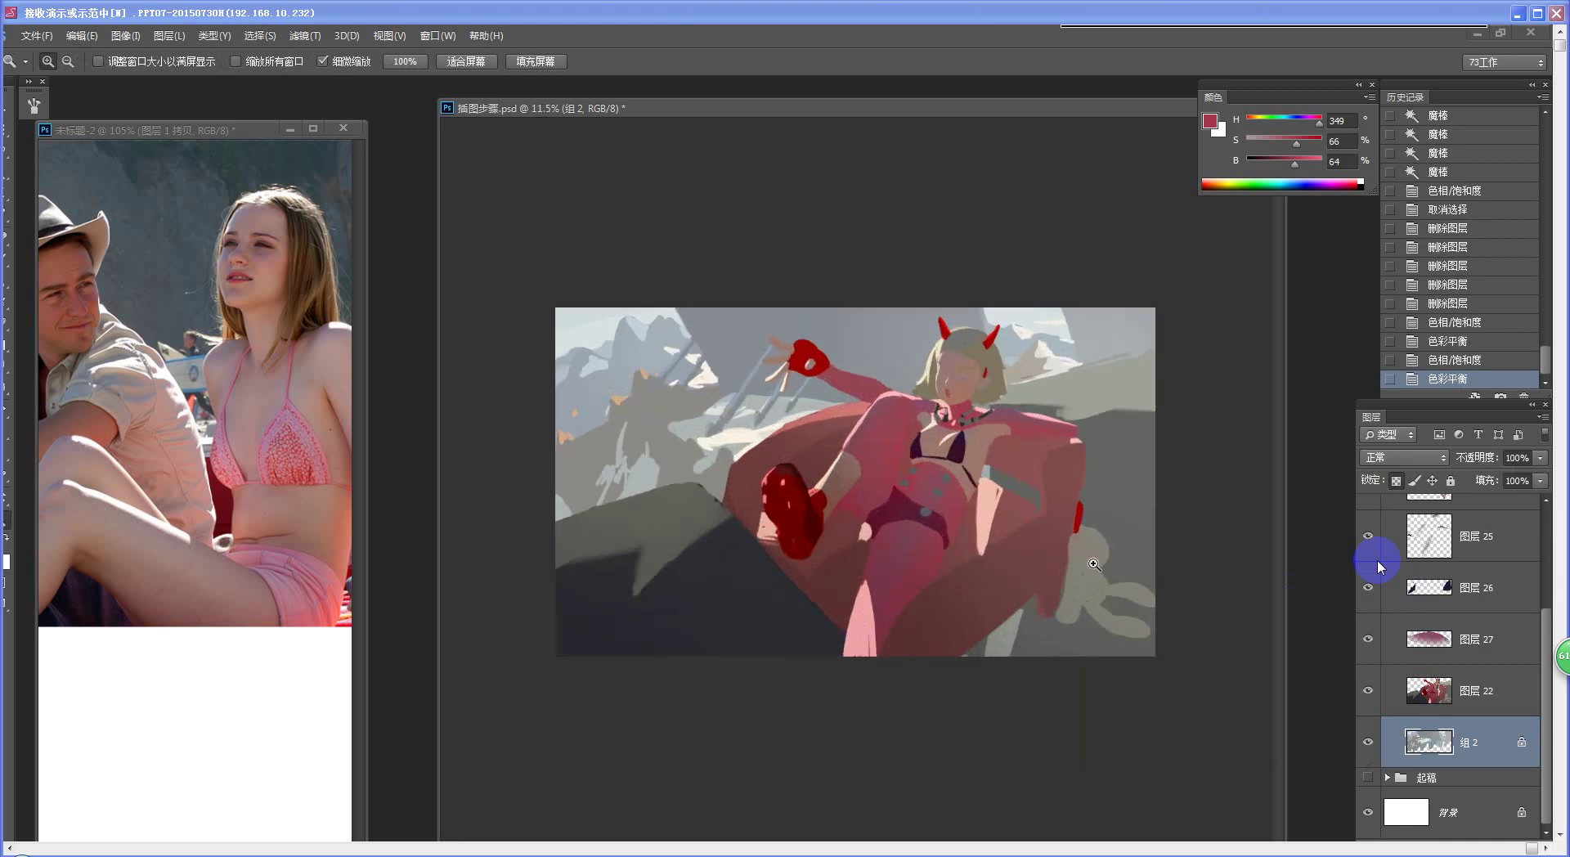
left_click(1092, 560)
left_click_drag(1547, 636, 1549, 530)
left_click(1503, 606)
left_click_drag(1547, 590, 1547, 664)
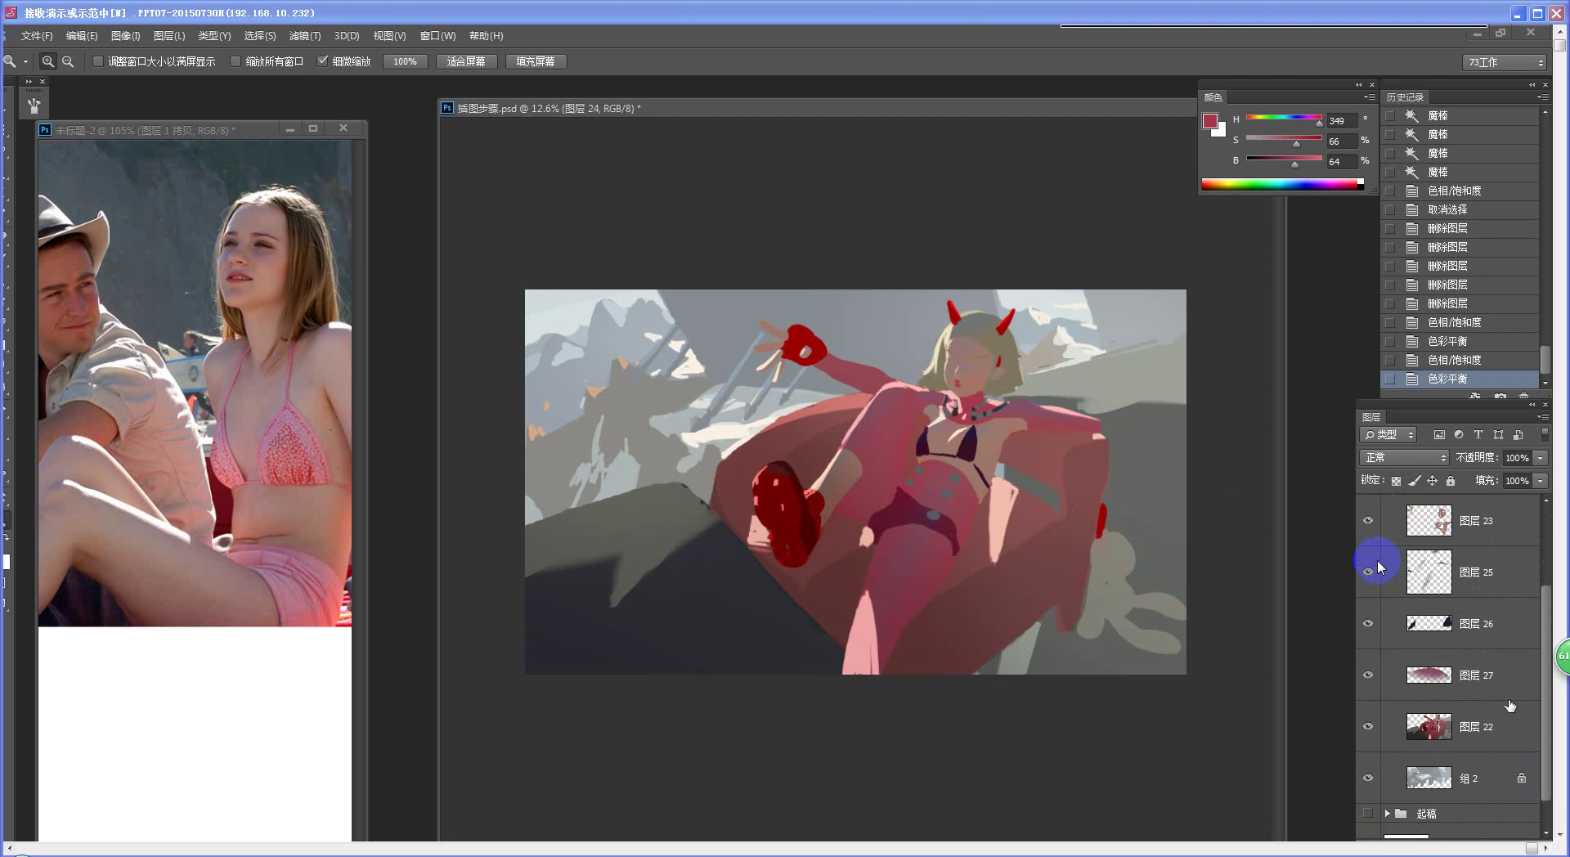
left_click(1486, 741, "shift")
key("ctrl+e")
- Check the merged 图层 24 by toggling its visibility, then show the 起稿 group and collapse both groups
left_click(1368, 590)
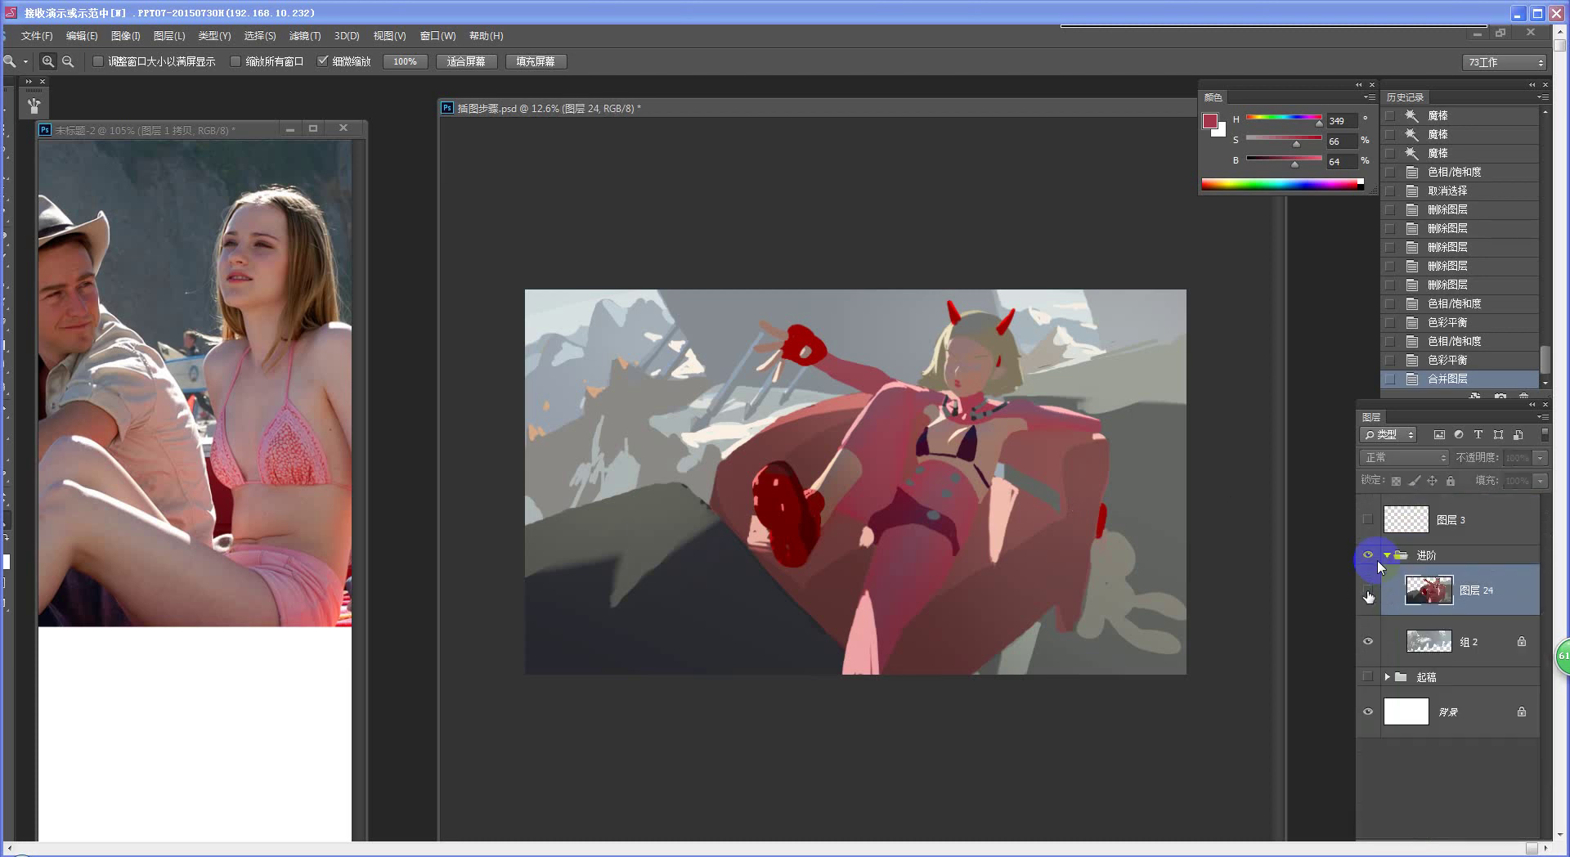
left_click(1368, 590)
left_click(1368, 678)
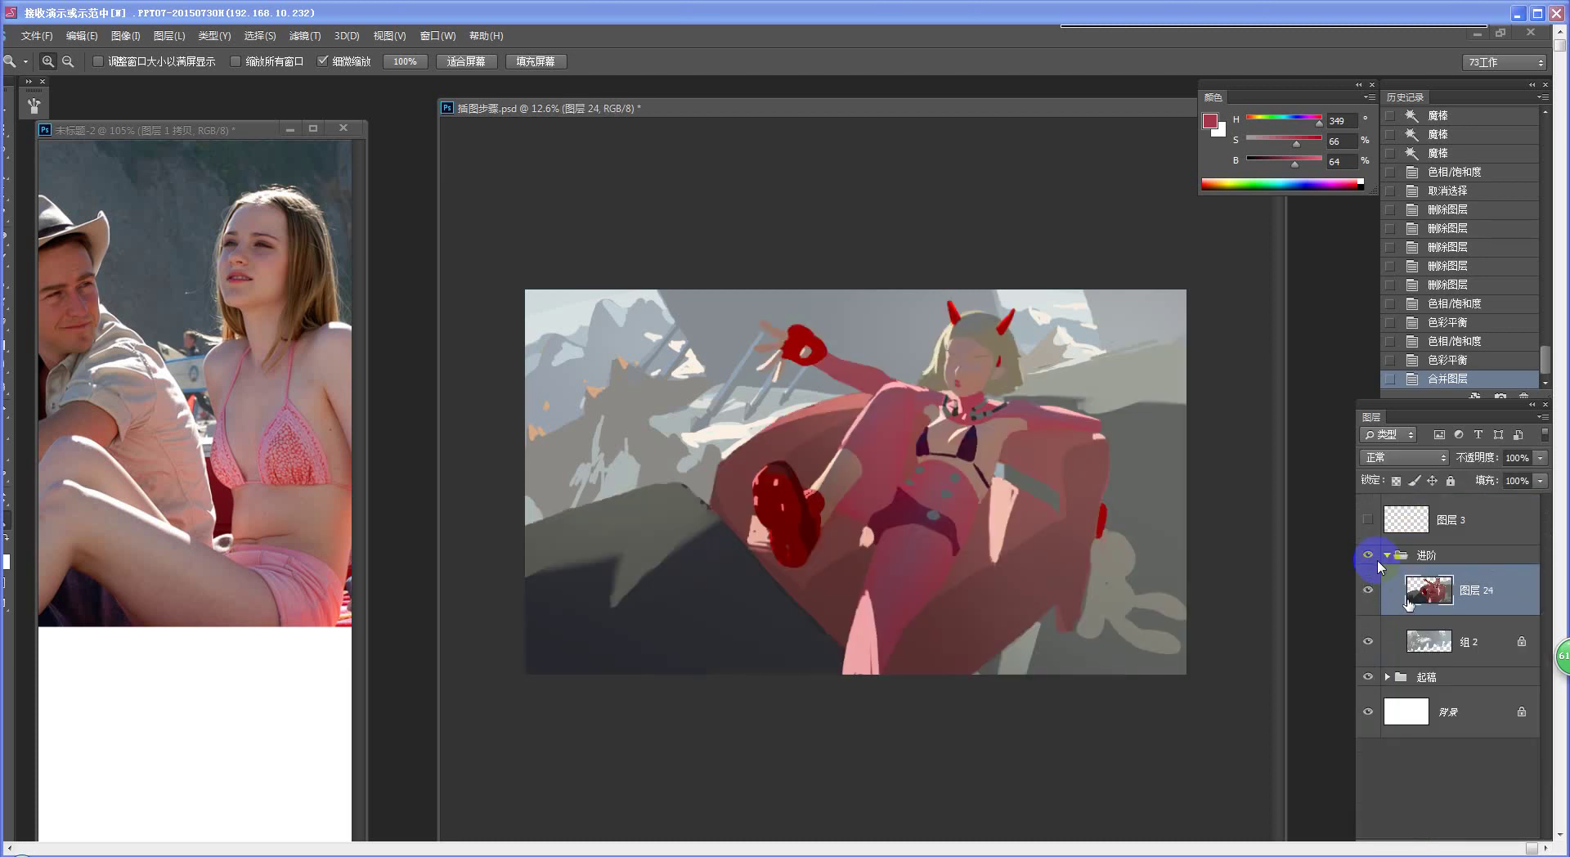
left_click(1382, 557)
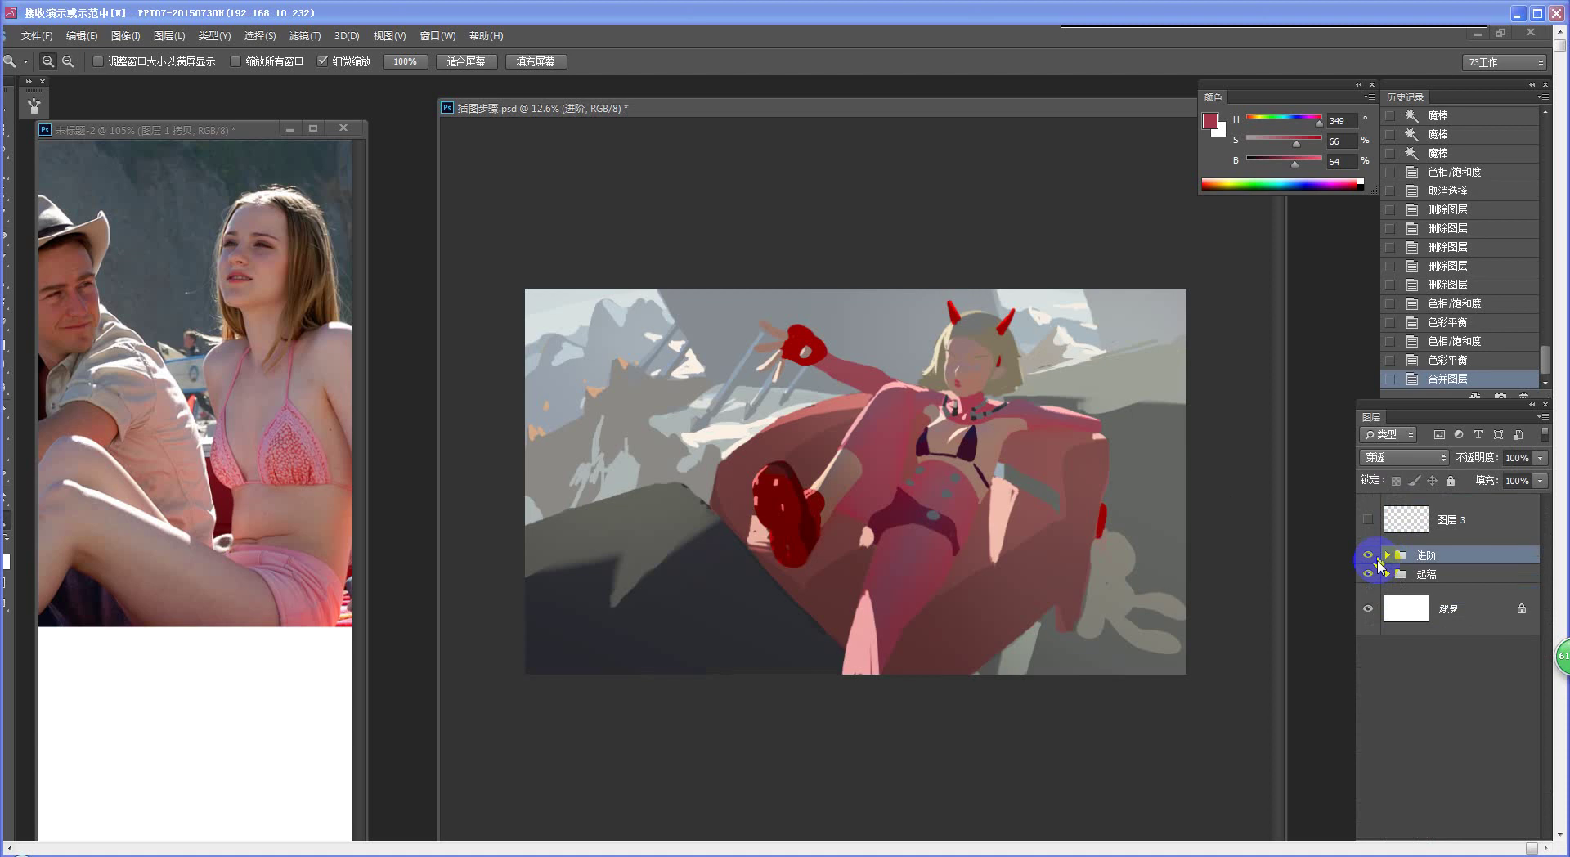
left_click(1387, 573)
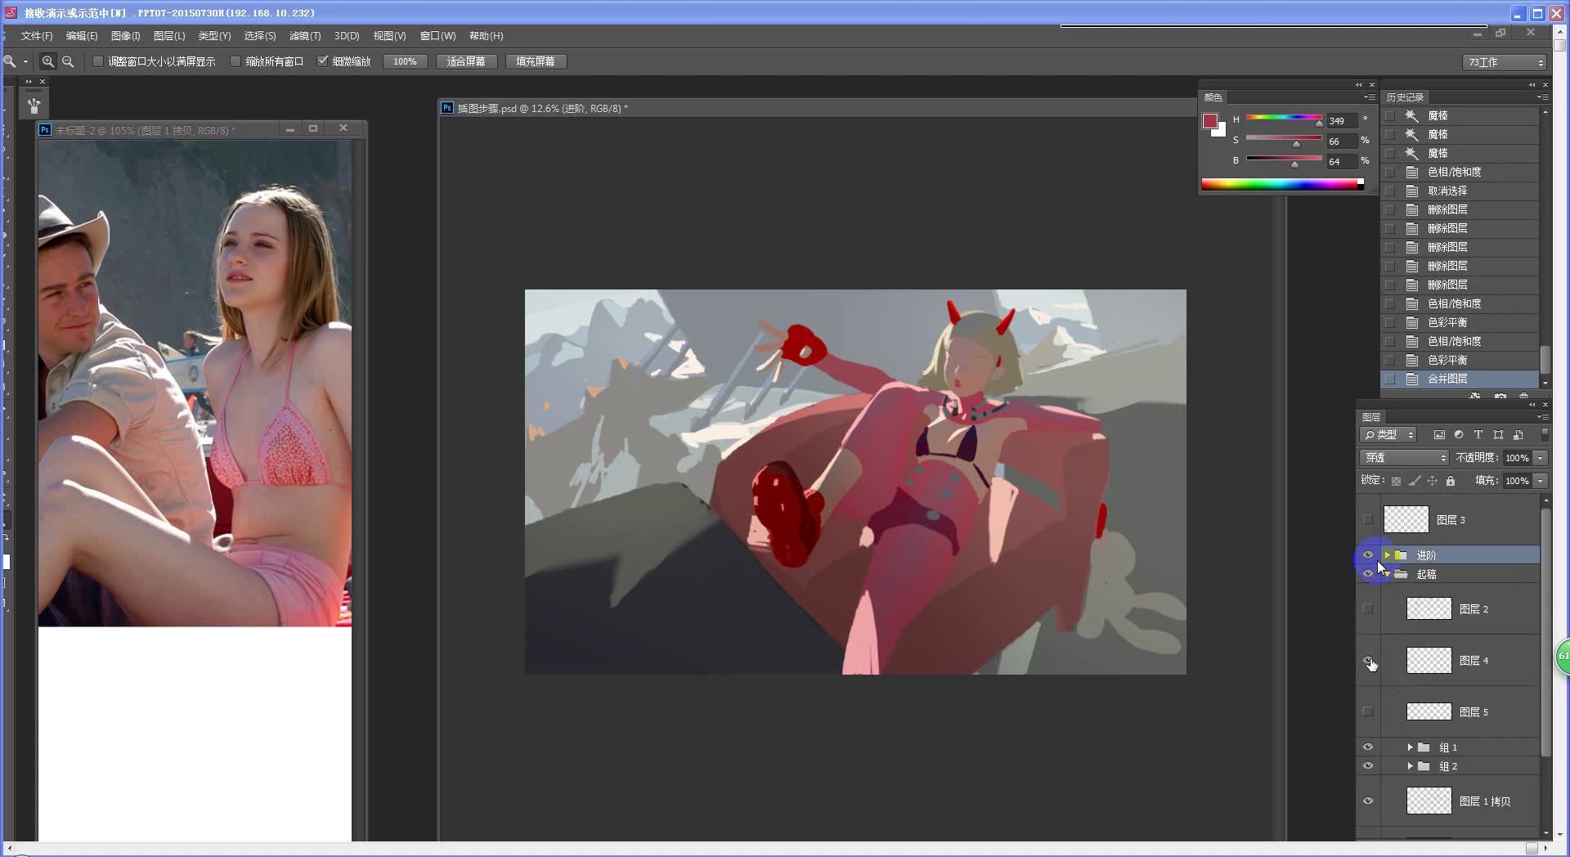
left_click(1386, 574)
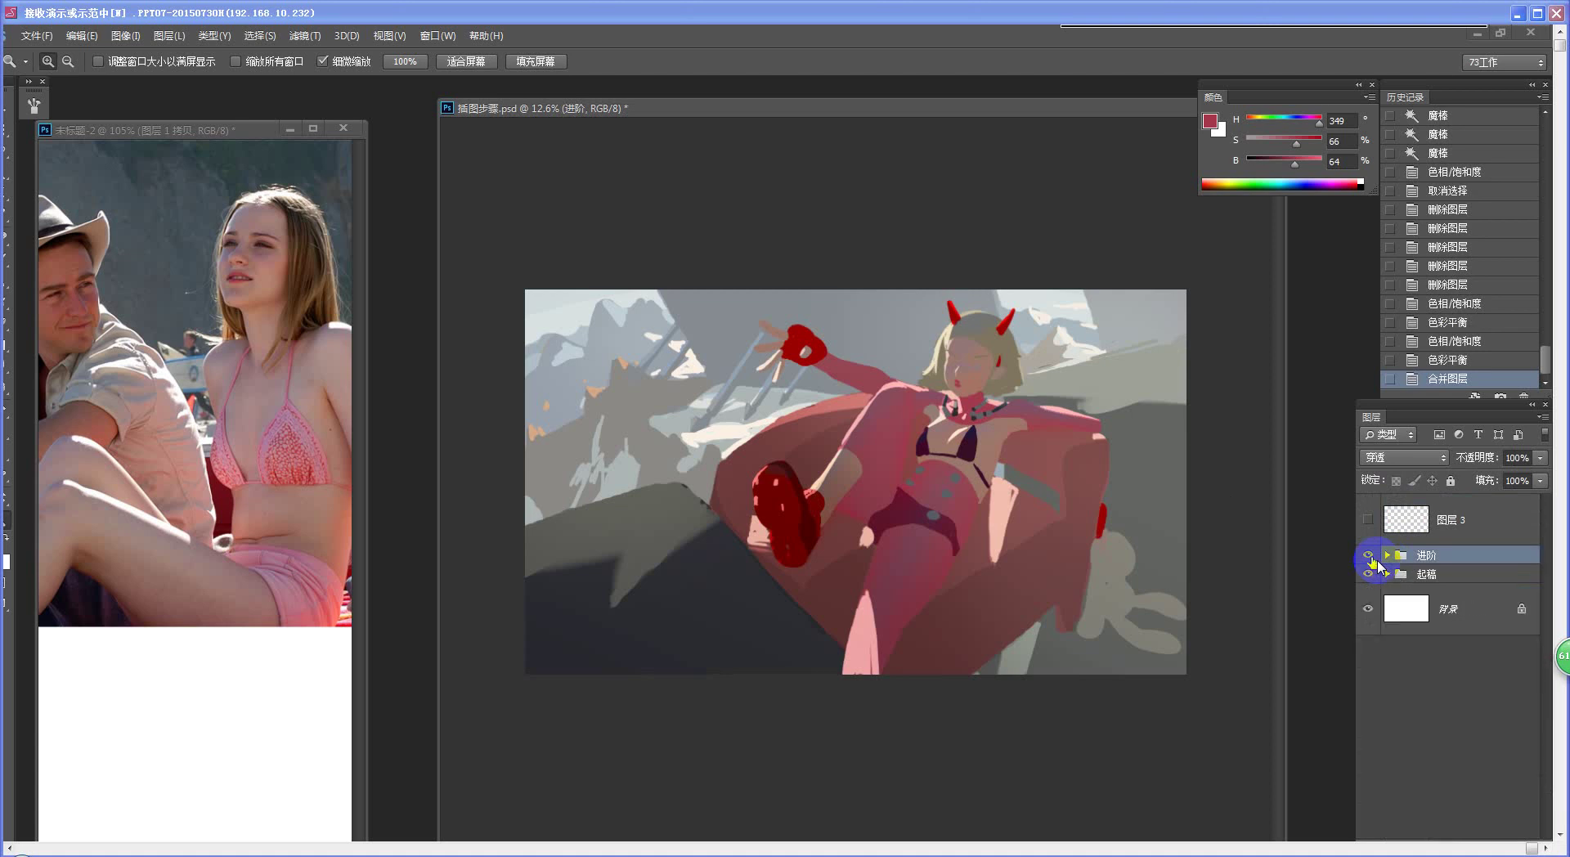
- Compare the 起稿 draft with the refined version by repeatedly hiding and showing the 进阶 group, ending with it shown
left_click(1370, 557)
left_click(1370, 558)
left_click(1370, 558)
left_click(1370, 558)
left_click(1370, 557)
left_click(1371, 561)
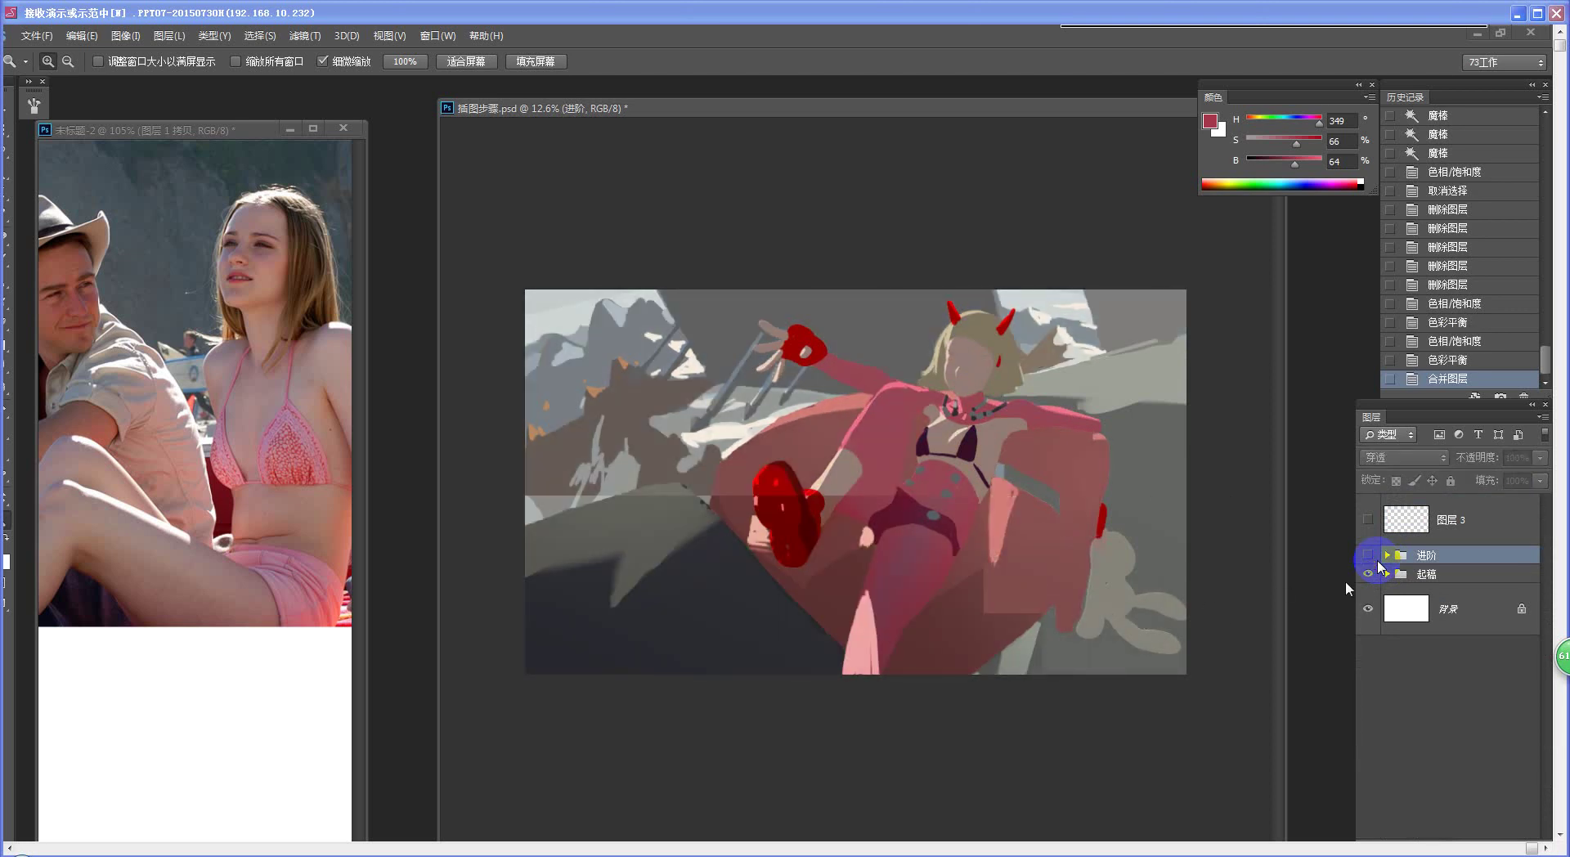
left_click(1369, 558)
left_click(1369, 559)
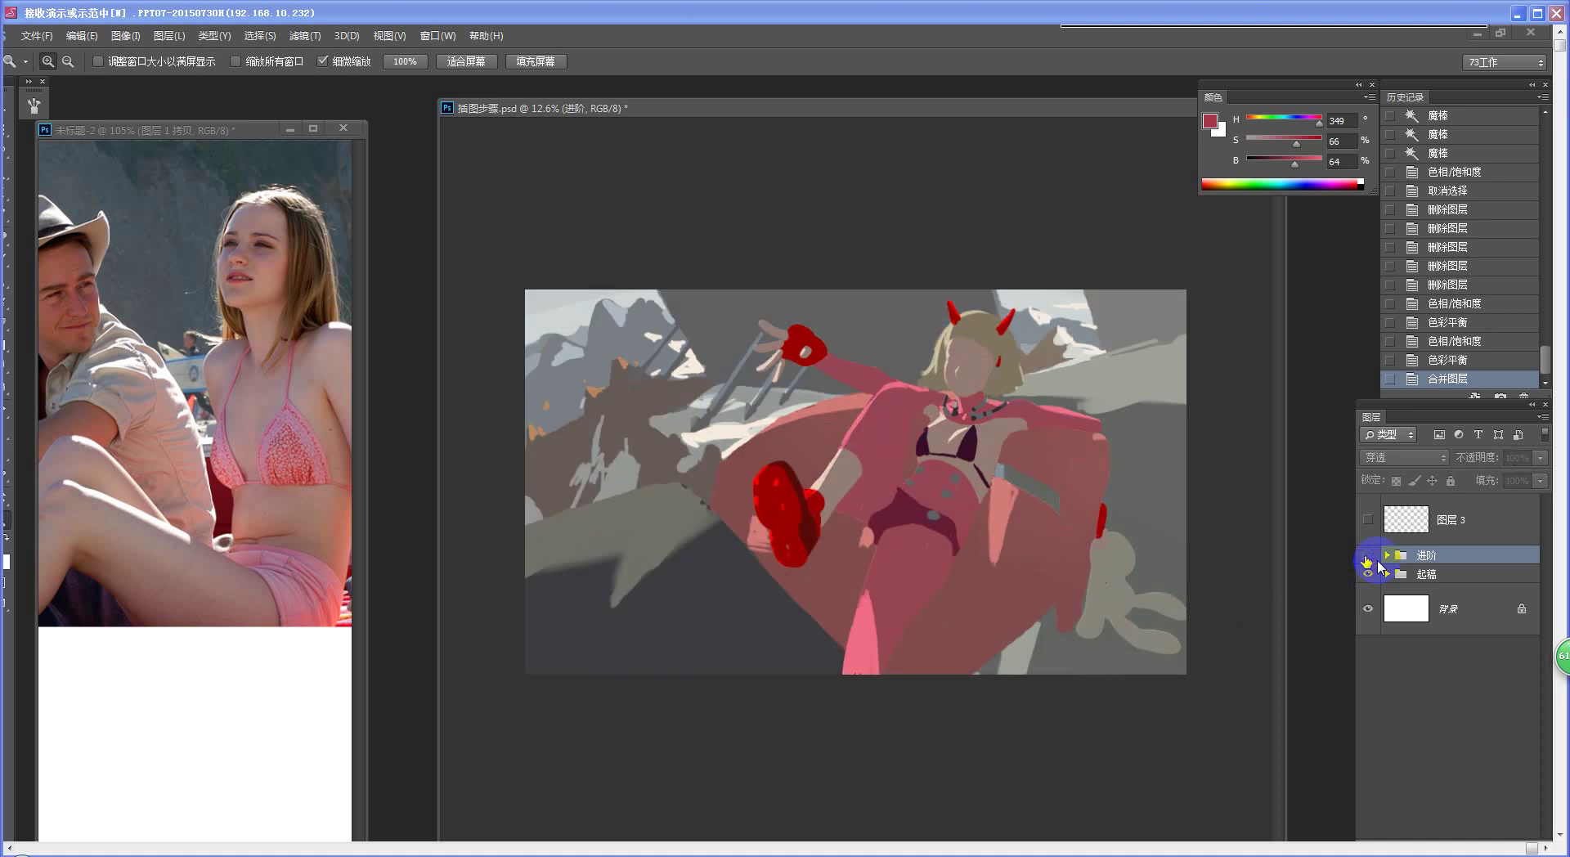
left_click(1369, 558)
left_click(1369, 558)
left_click(1369, 558)
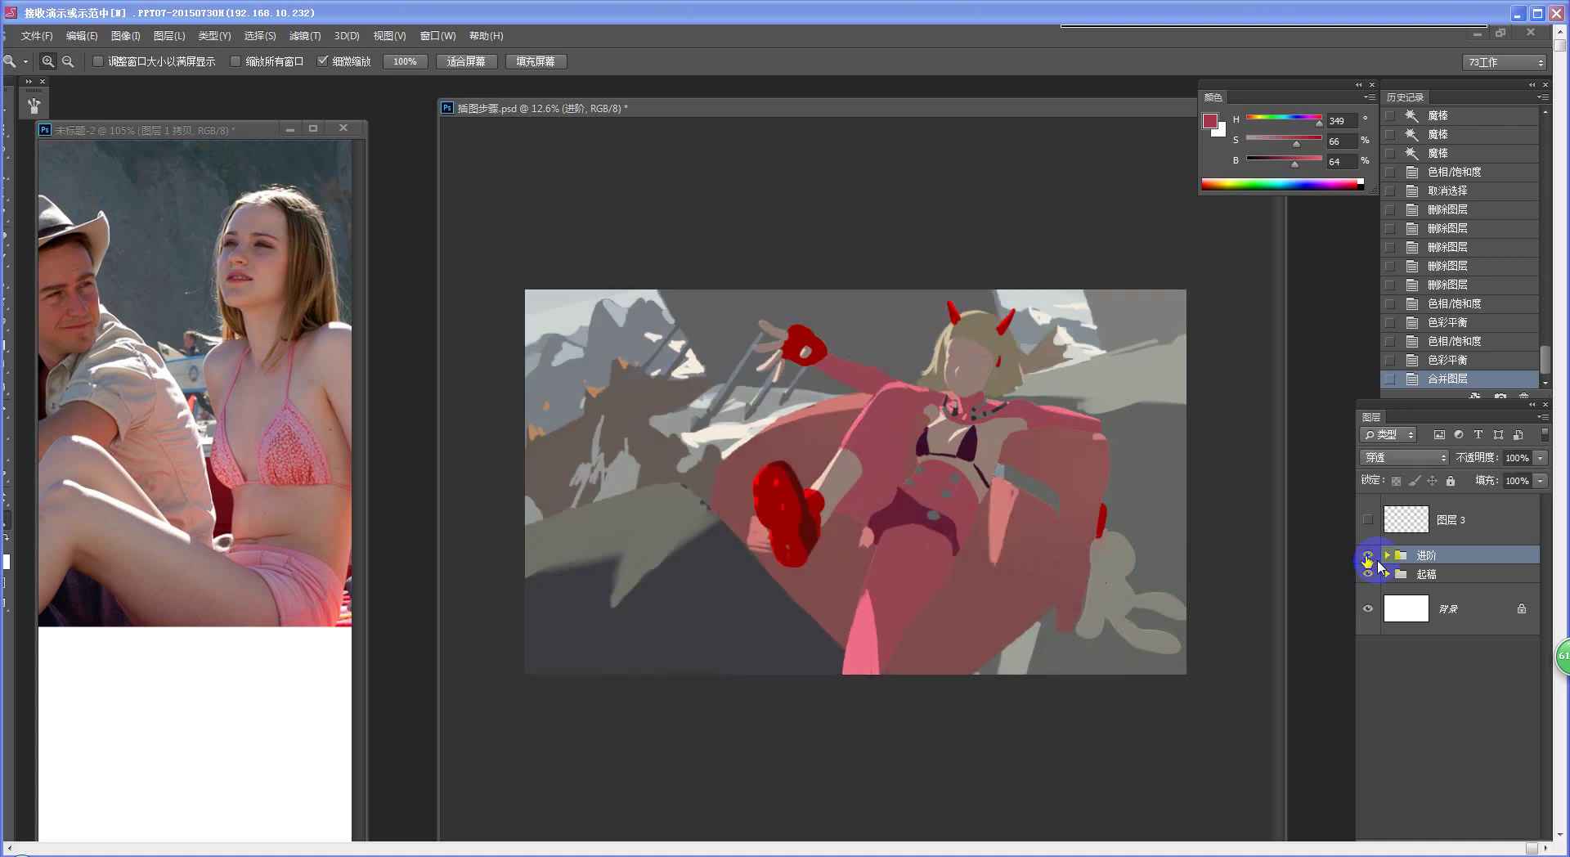
left_click(1368, 559)
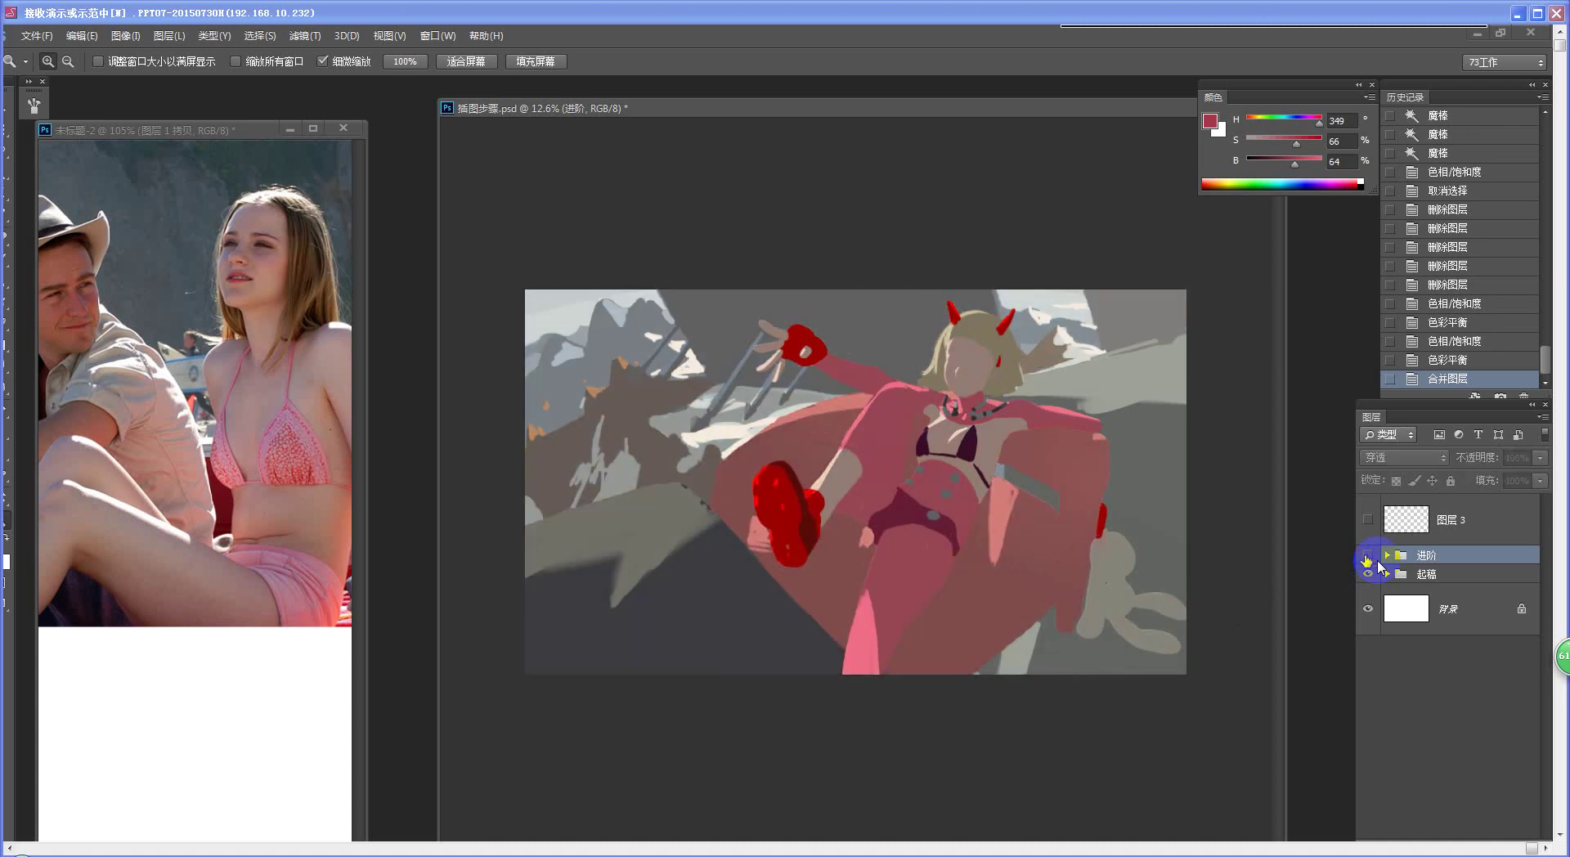
left_click(1369, 559)
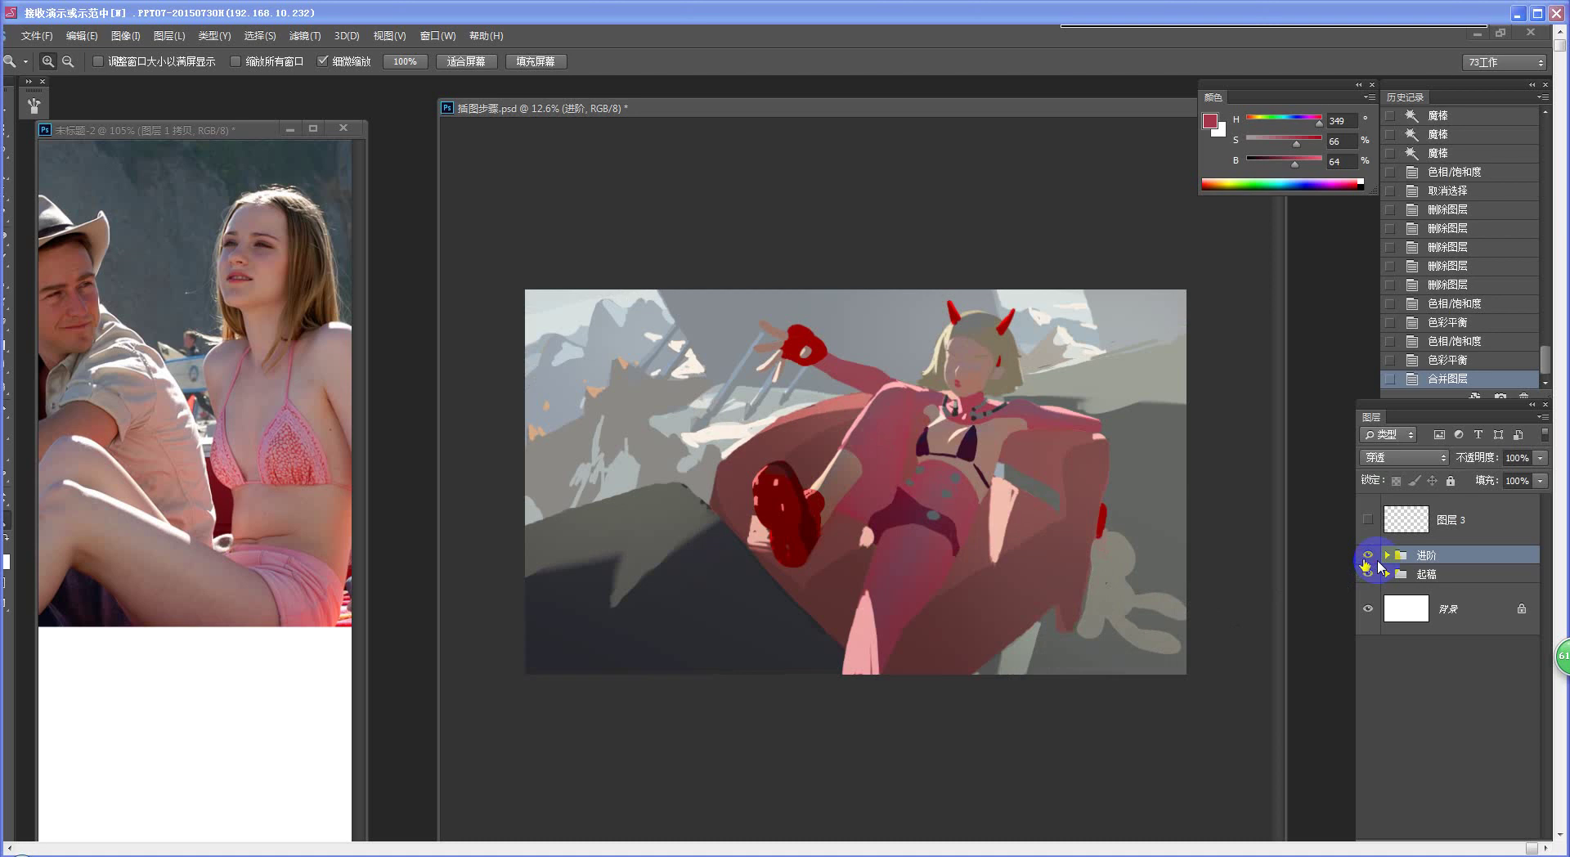
left_click(1369, 558)
left_click(1370, 557)
left_click(1370, 558)
left_click(1370, 558)
left_click(1370, 558)
left_click(1369, 558)
left_click(1370, 558)
left_click(1369, 558)
left_click(989, 609, "alt")
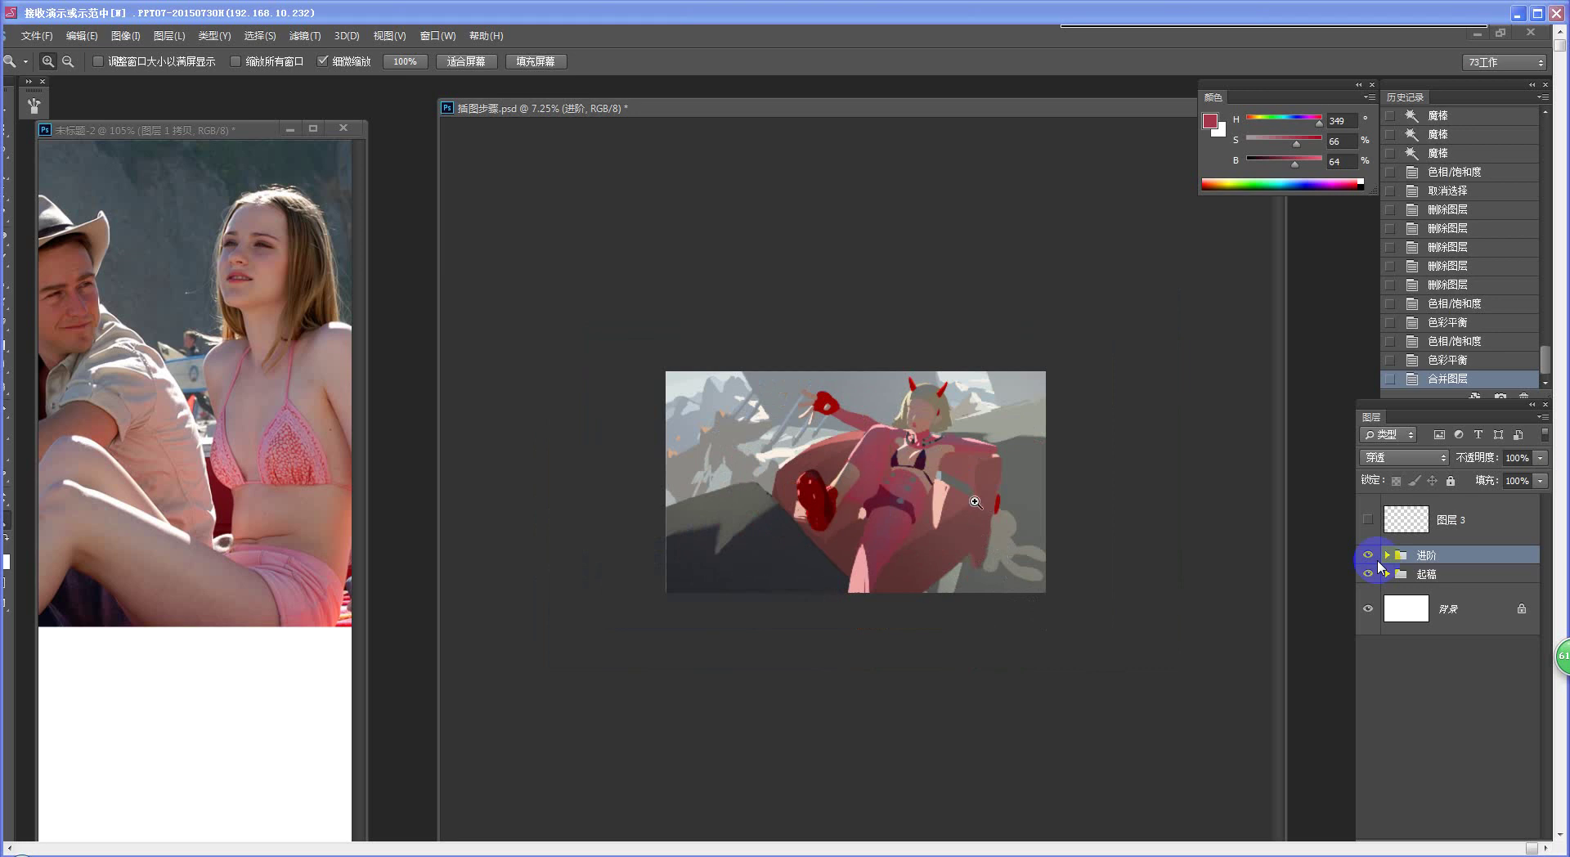
- Read the incoming chat message down to its attached screenshot, then minimize the chat window
left_click_drag(982, 503, 1001, 528)
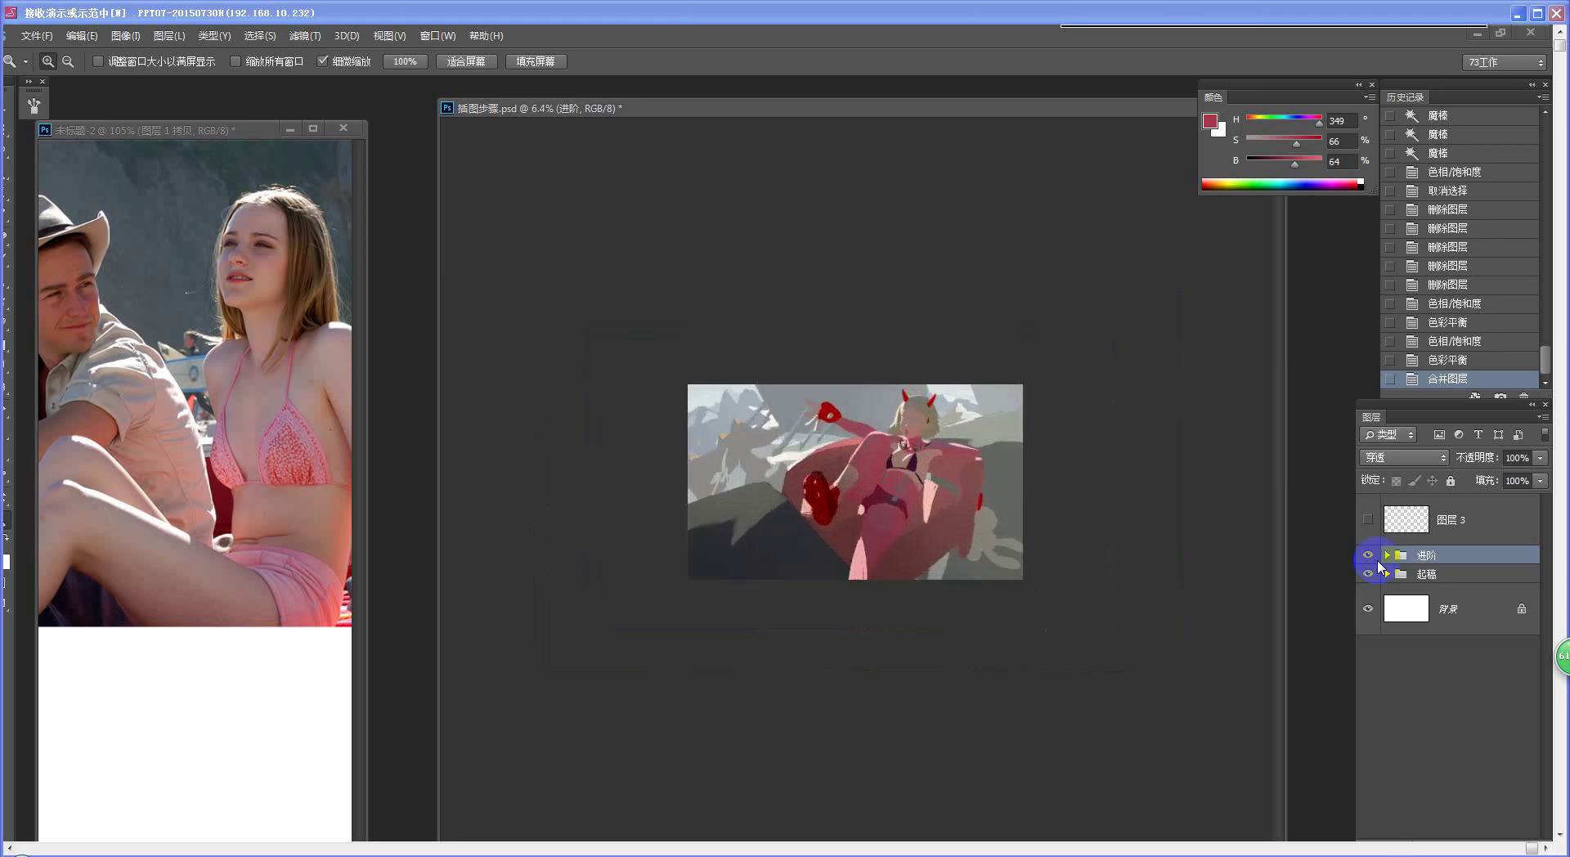
left_click_drag(816, 273, 766, 314)
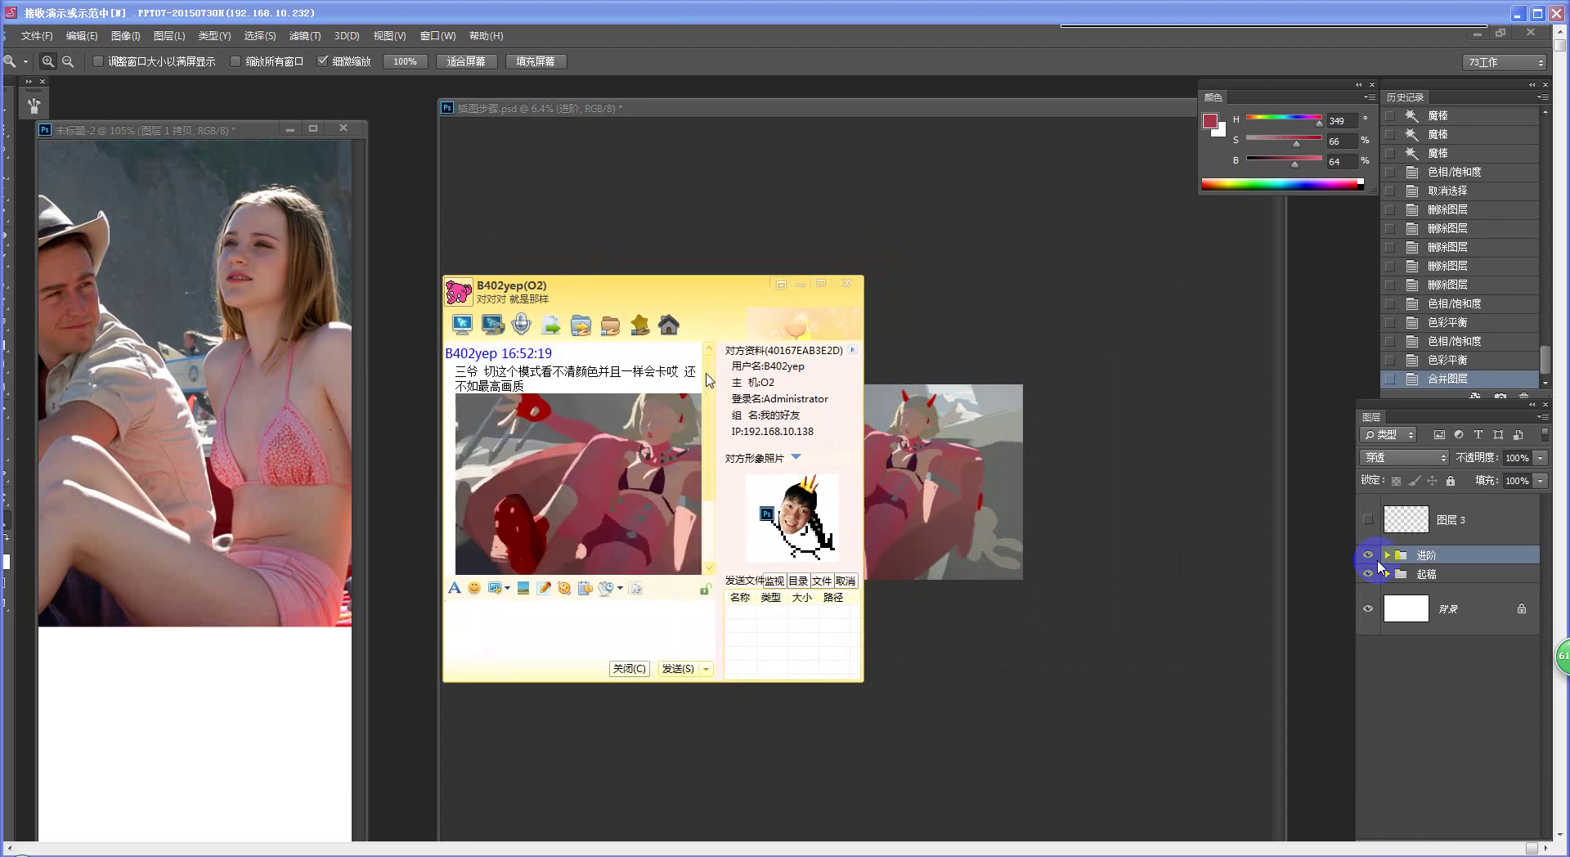
scroll(708, 386, "down", 3)
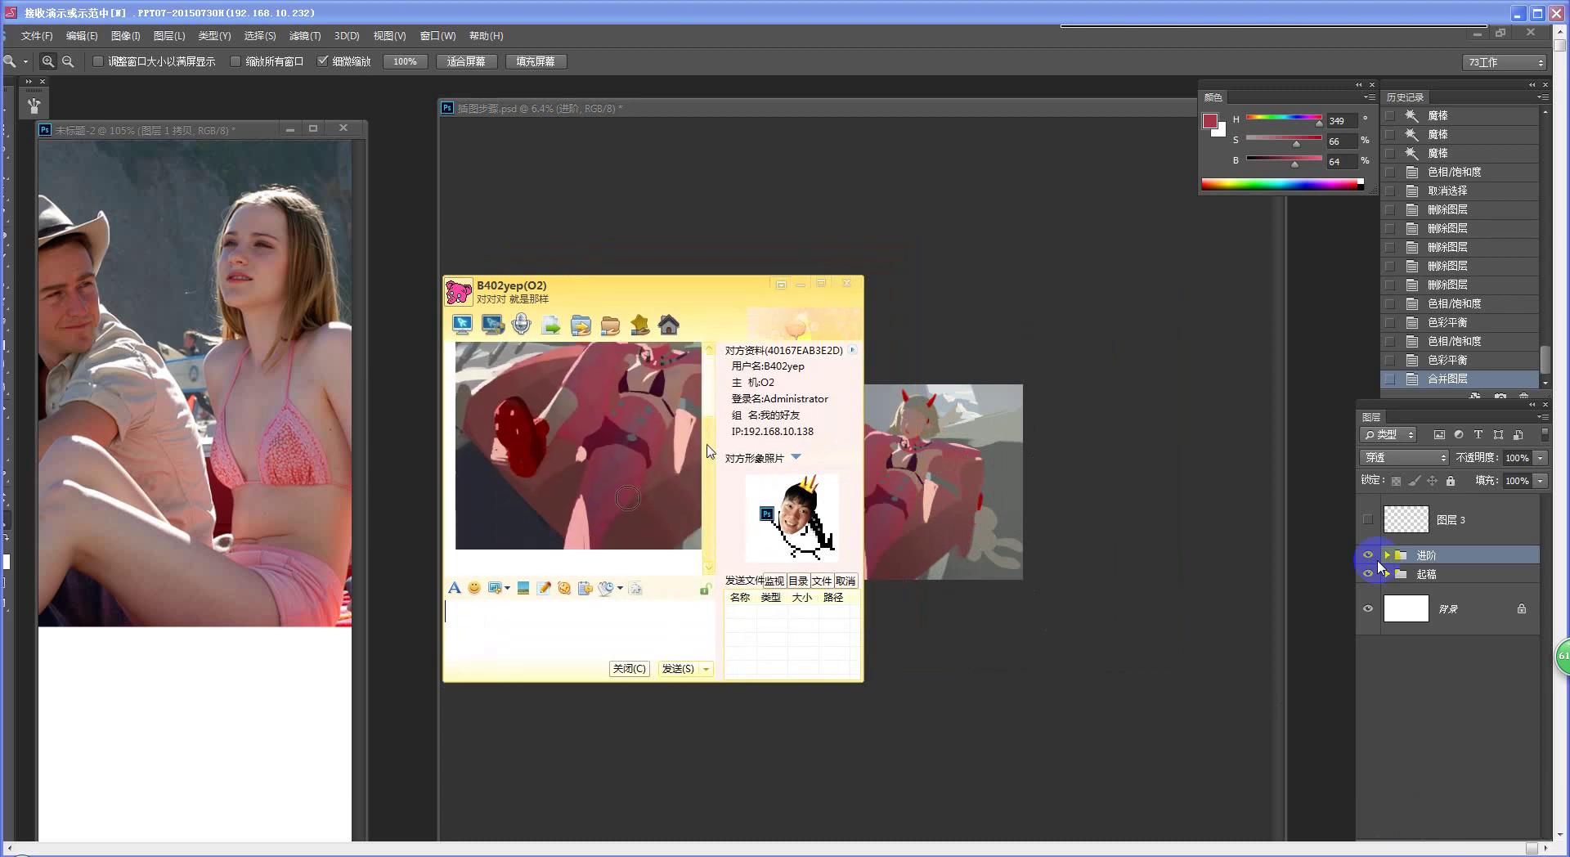
left_click_drag(726, 307, 658, 355)
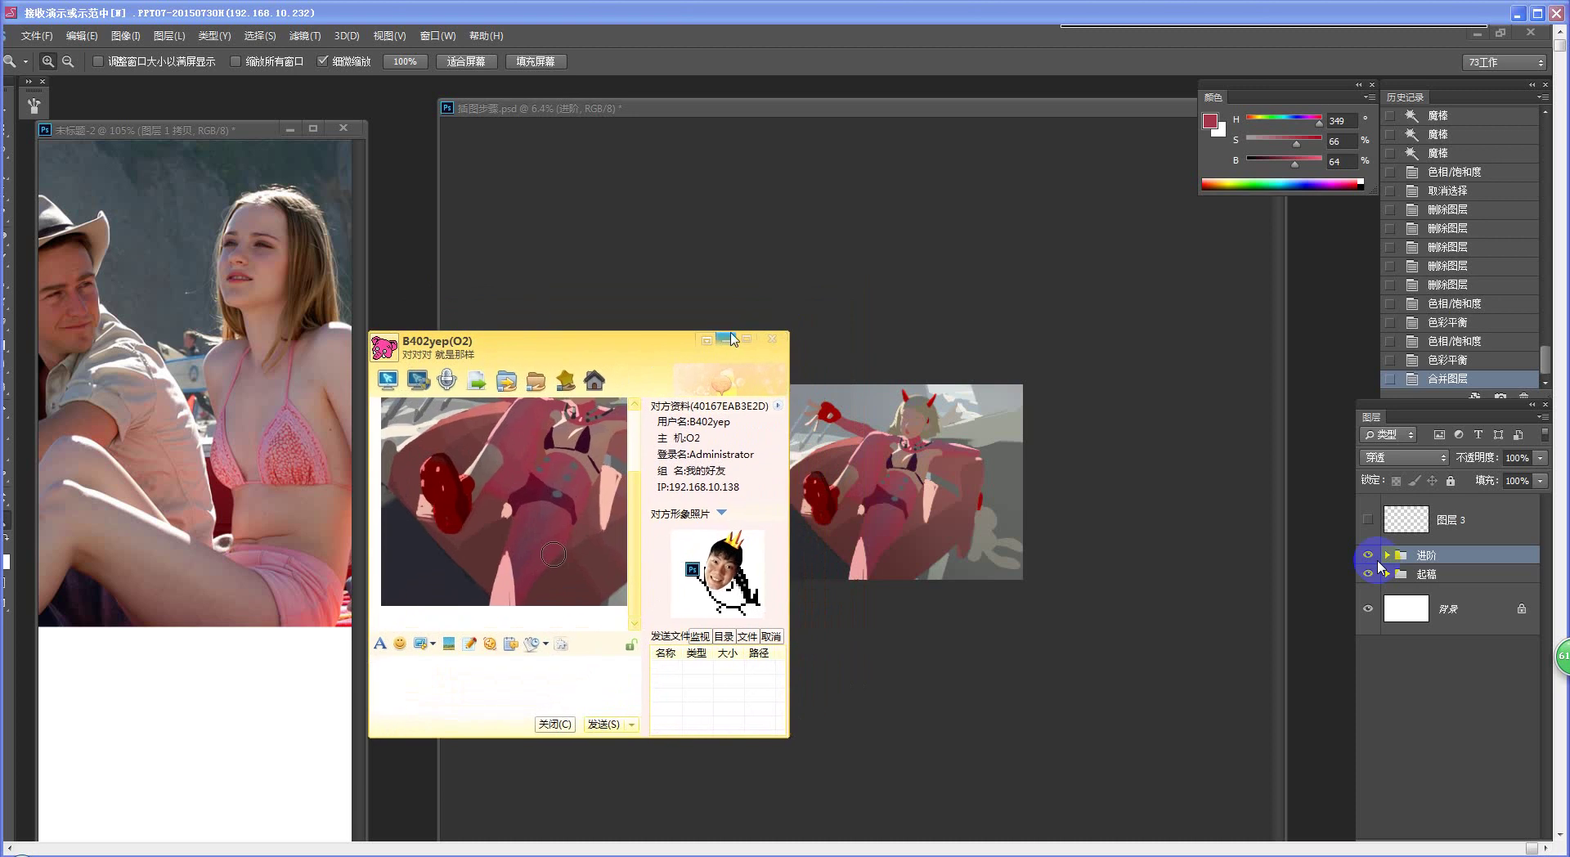
left_click(731, 334)
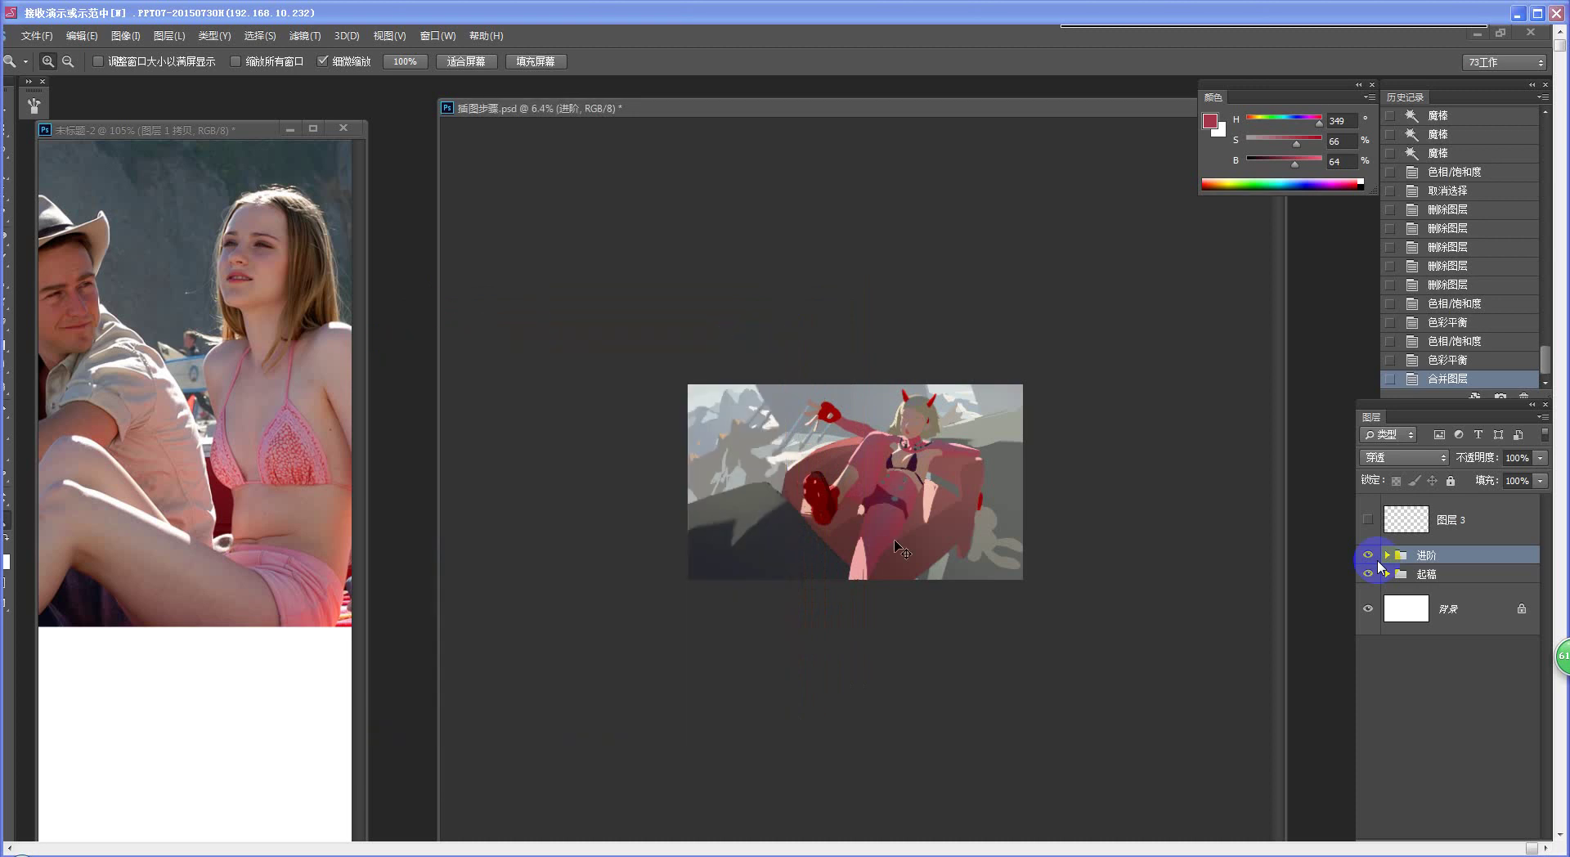
- Save the illustration document 插图步骤.psd and minimize the second incoming chat window
key("ctrl+s")
left_click_drag(758, 309, 607, 315)
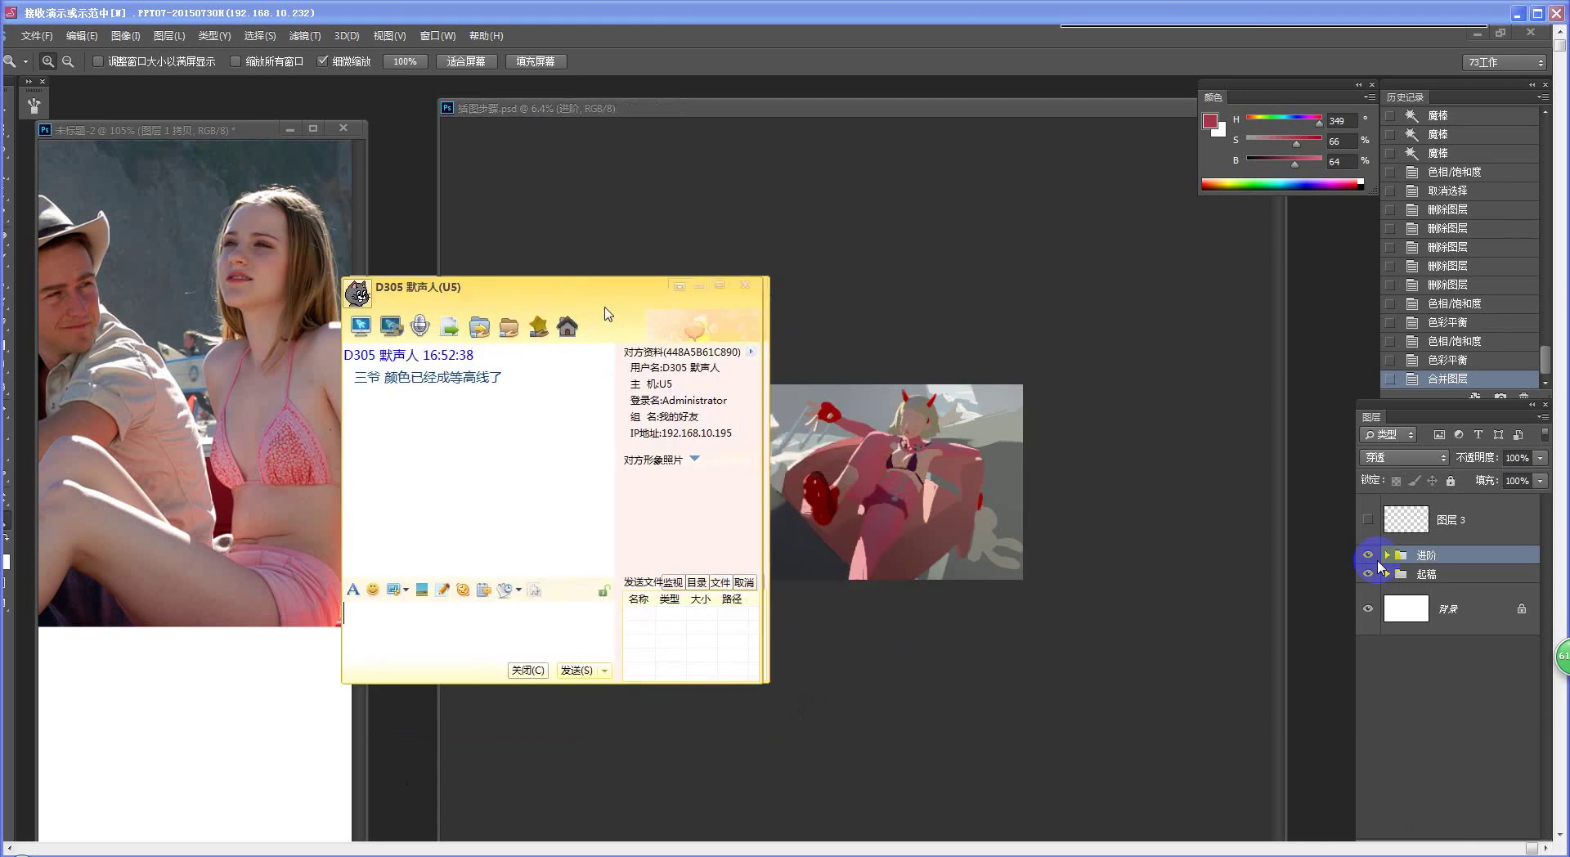
left_click(697, 285)
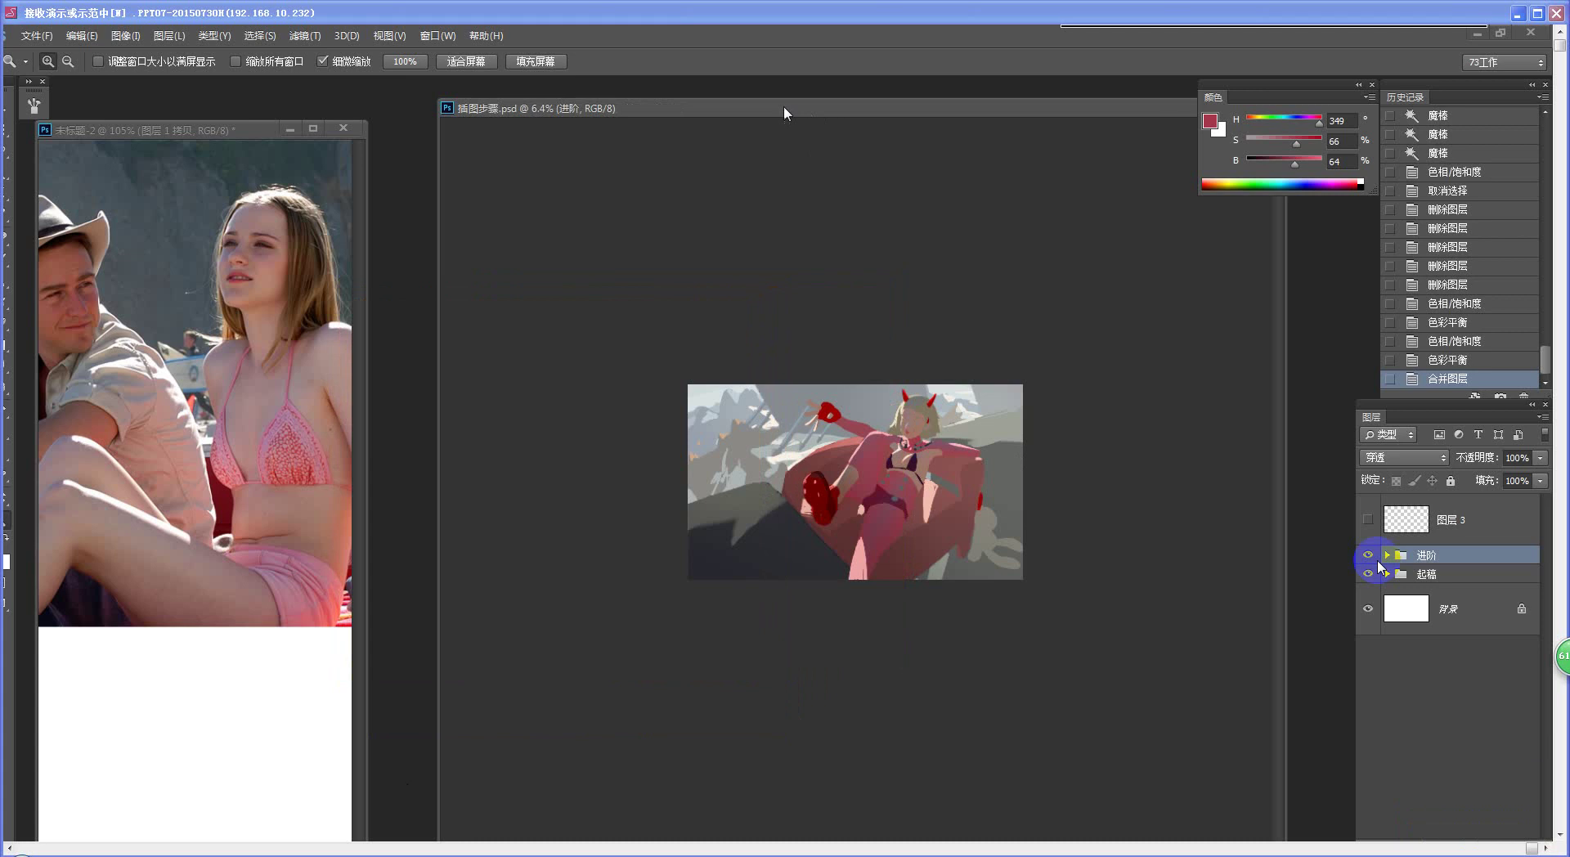
- Move the illustration's document window closer to the reference photo and view the whole picture at about 10.7% zoom
left_click_drag(783, 112, 734, 112)
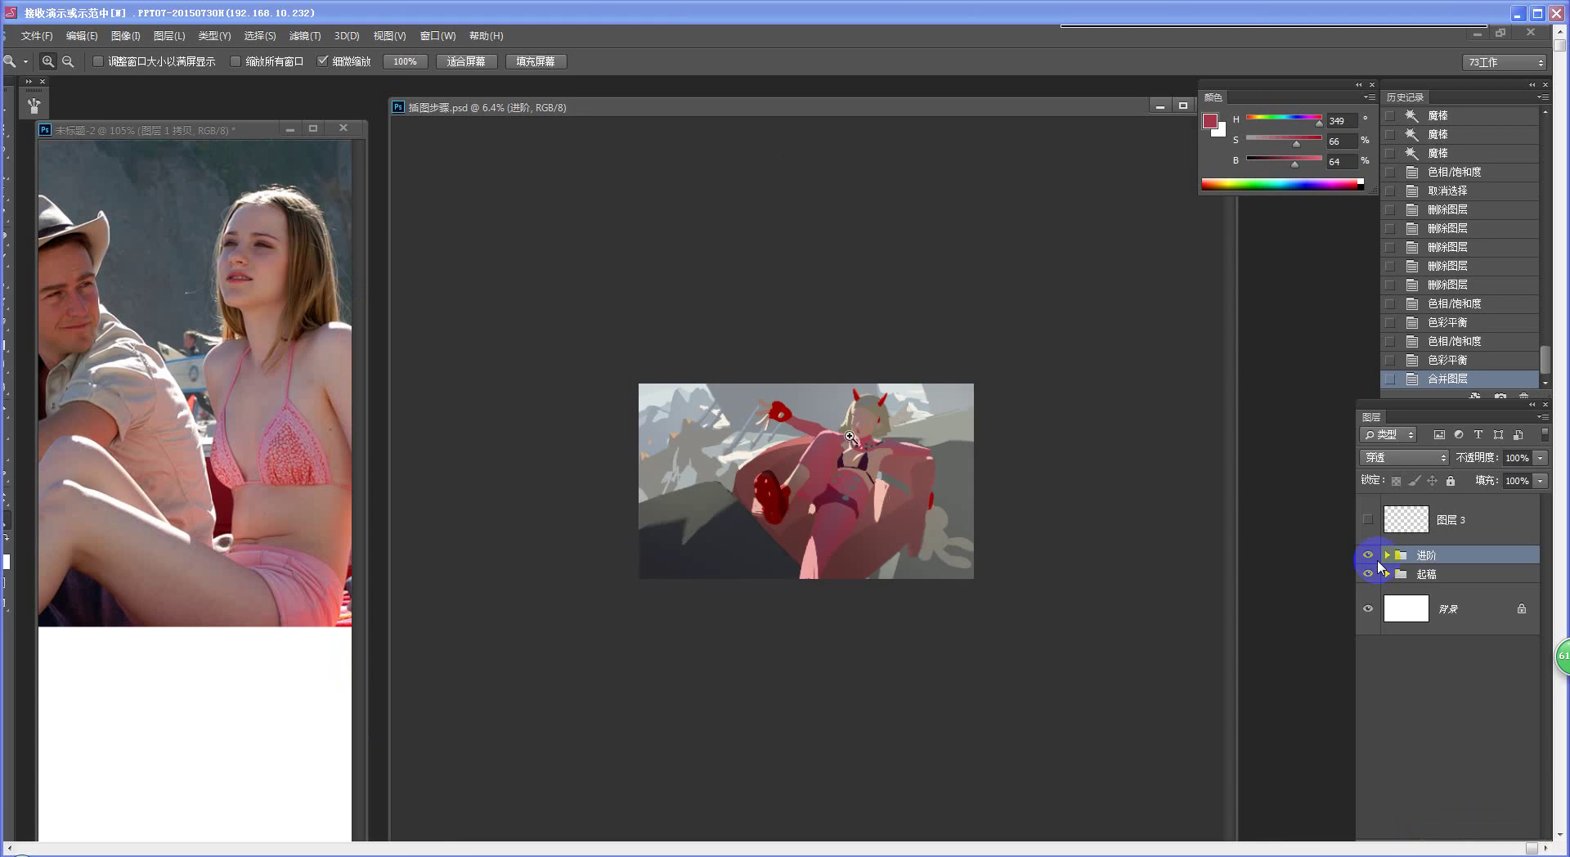
key("ctrl+0")
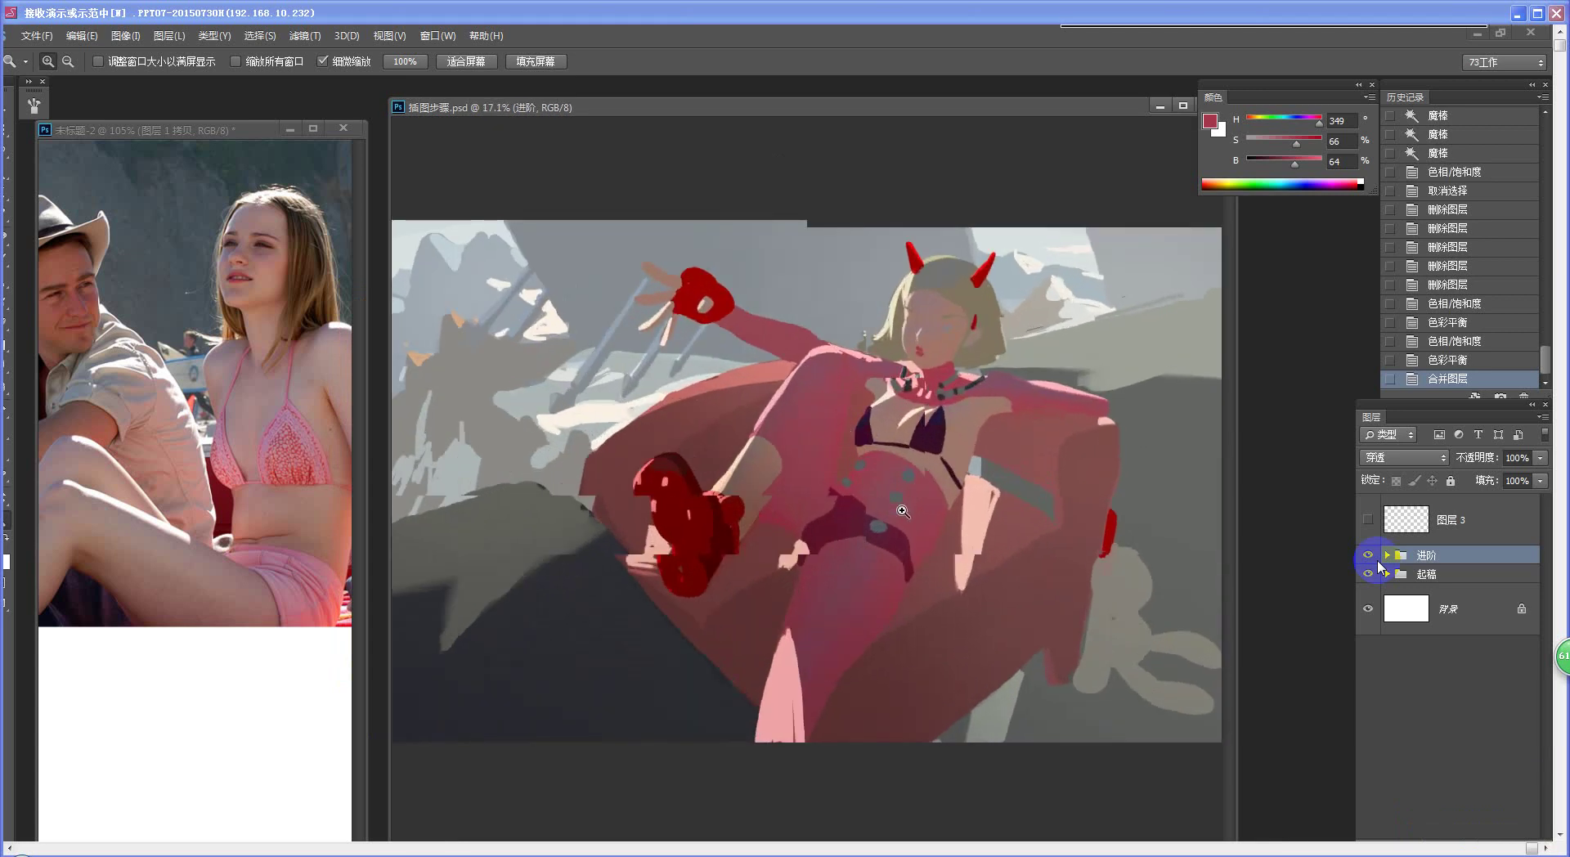
left_click(891, 524, "alt")
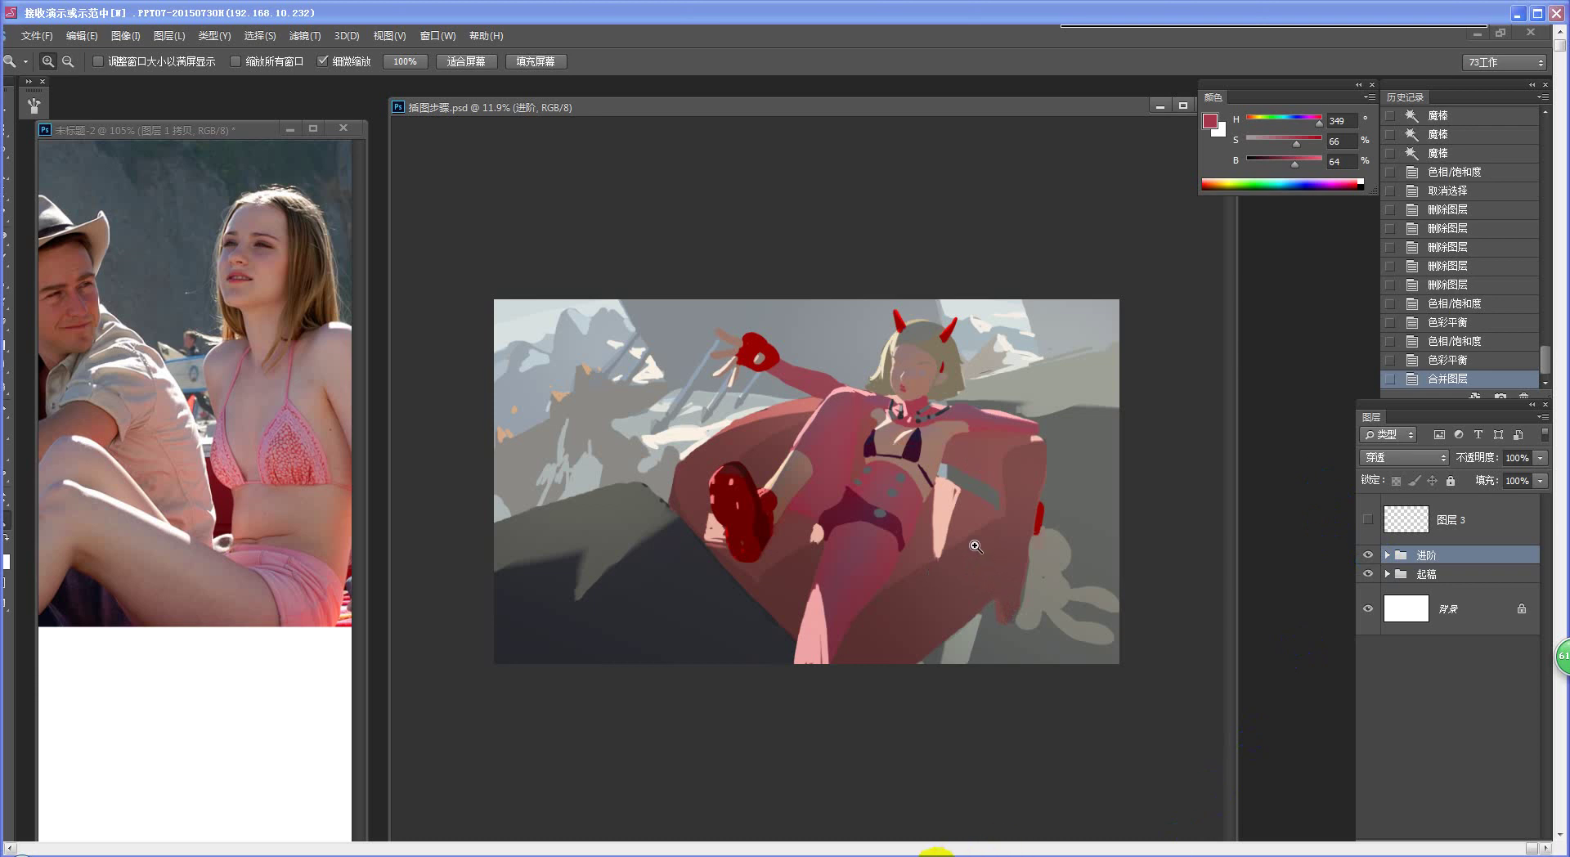
left_click_drag(992, 586, 970, 564)
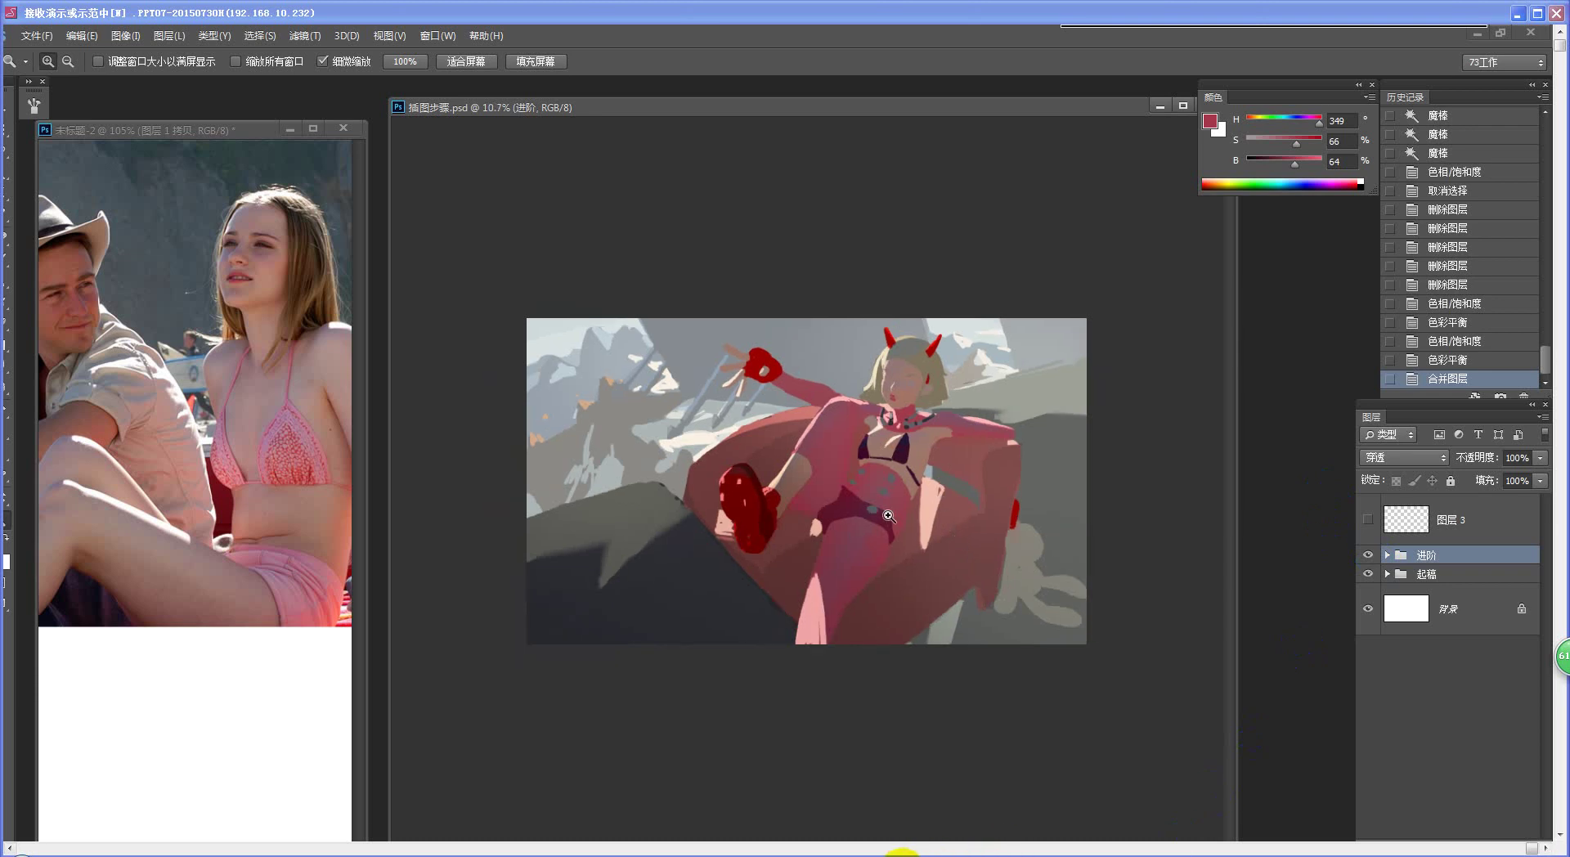